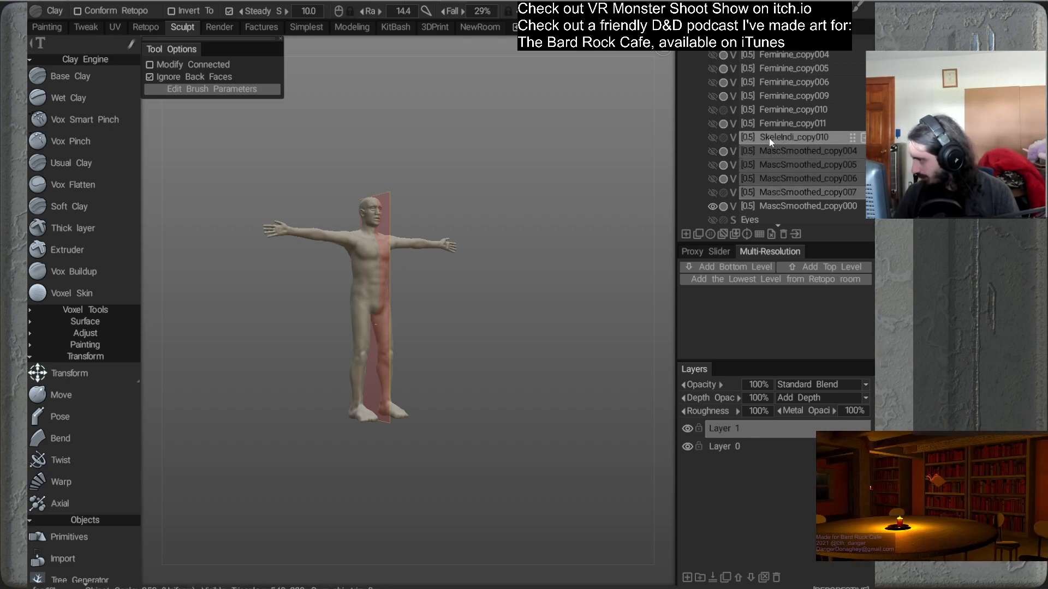
Delete the hidden volumes SkeleIndi_copy010, MascSmoothed_copy004 to copy007, and Feminine through Feminine_copy010, keeping Feminine_copy011
right_click(768, 138)
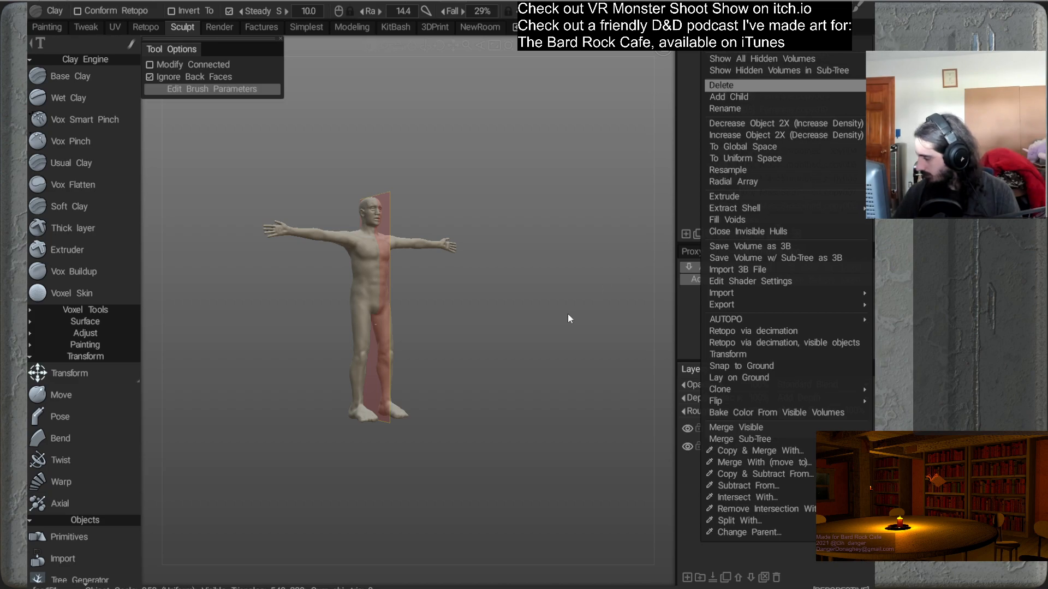
scroll(686, 163, up, 4)
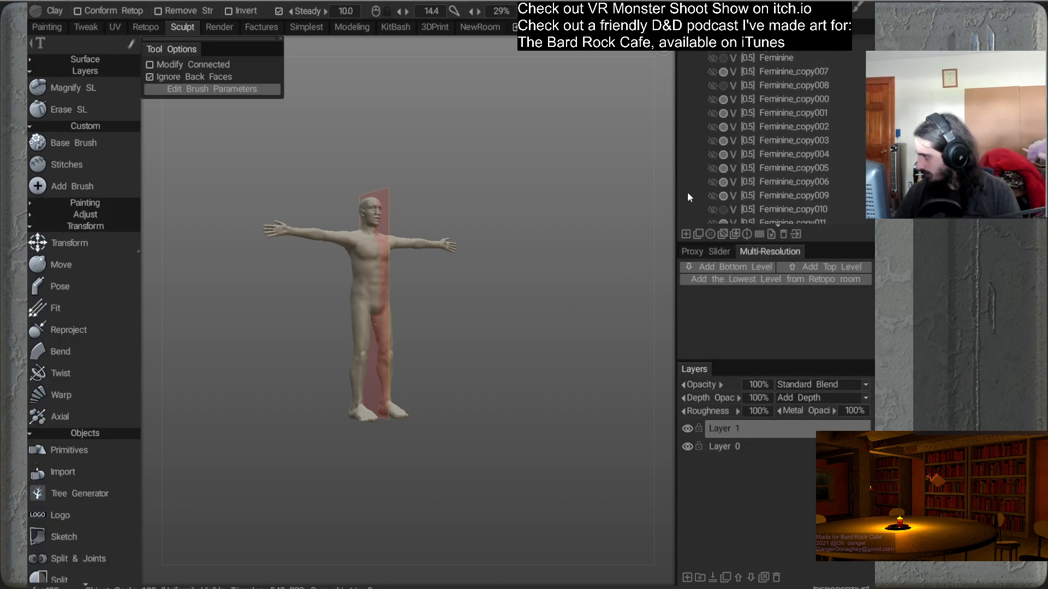
scroll(688, 202, down, 1)
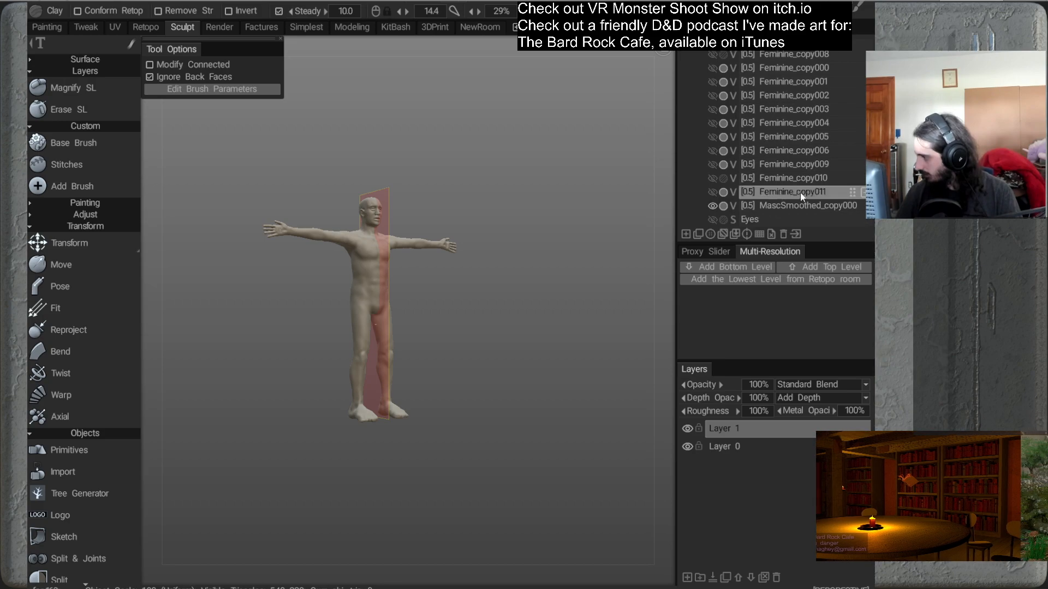
click(791, 178)
scroll(688, 163, up, 4)
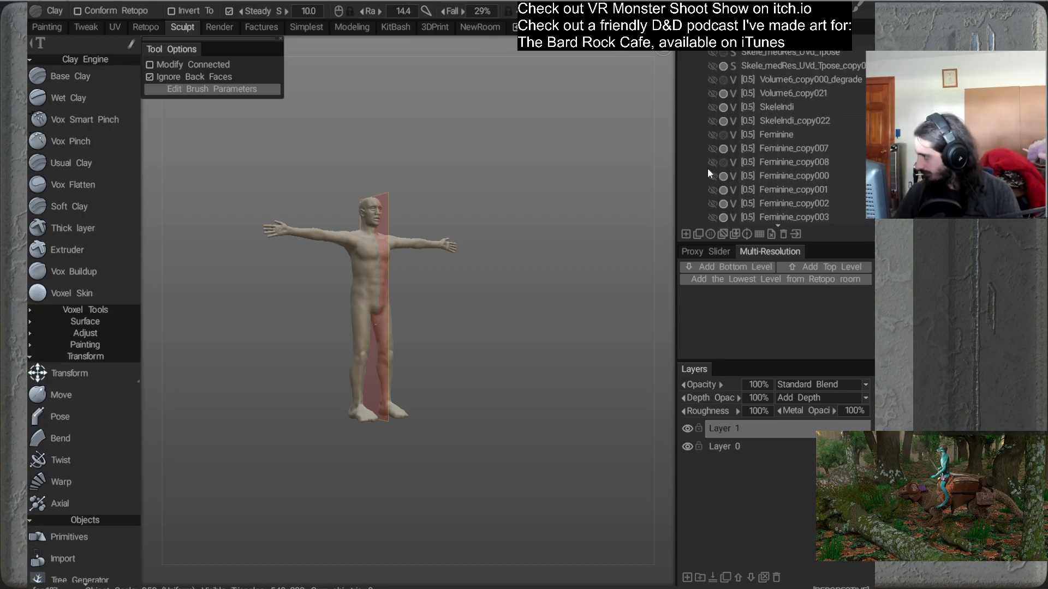
right_click(768, 138)
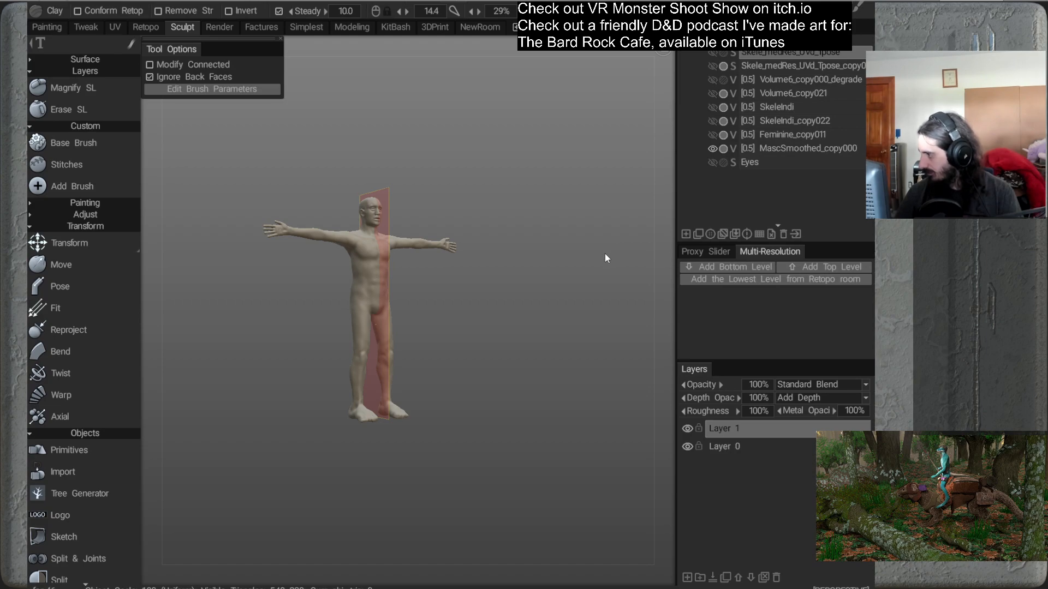
Compare the male figure with the SkeleIndi_copy022 volume by briefly showing it, and examine the figure from the front and both sides
alt+drag(612, 216, 554, 287)
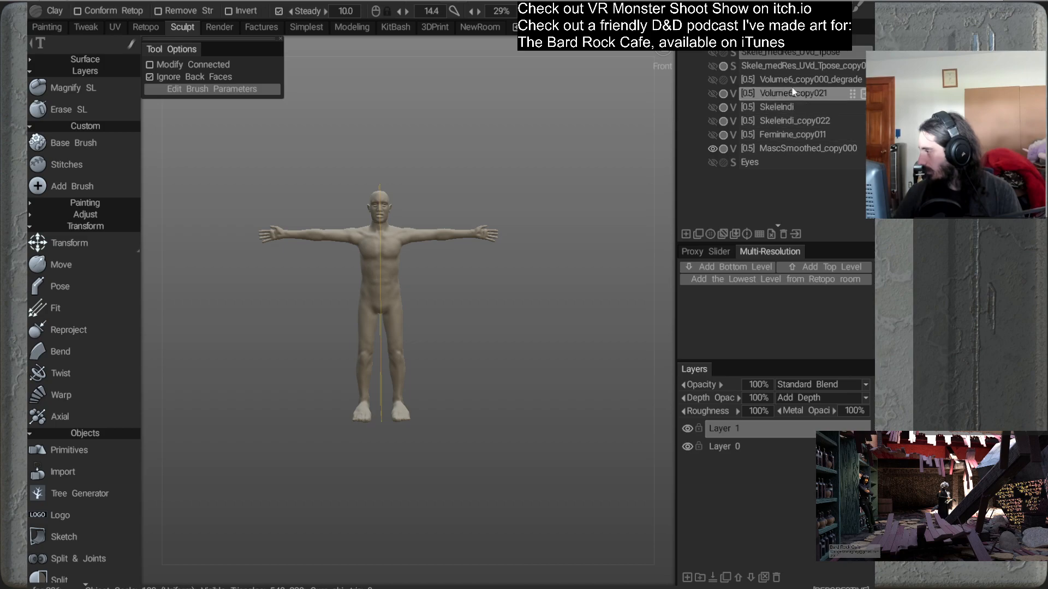
click(713, 121)
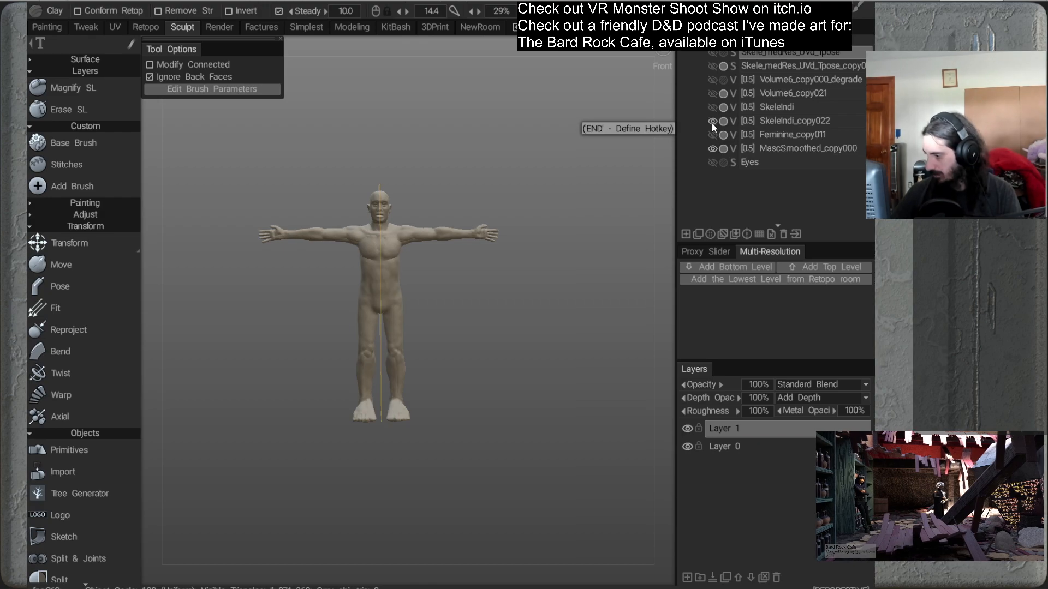
click(712, 121)
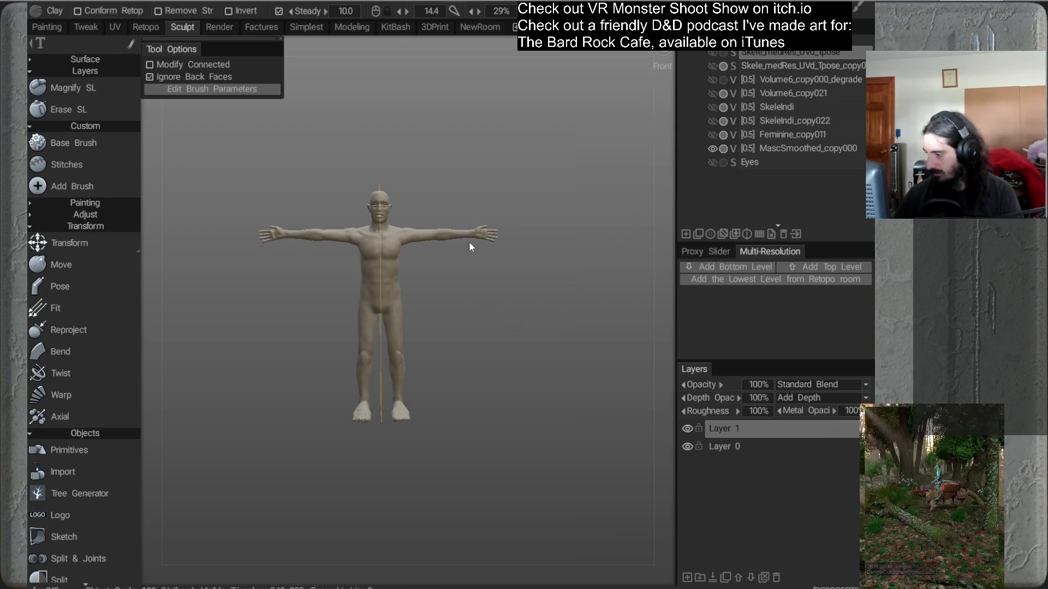
alt+drag(433, 287, 594, 276)
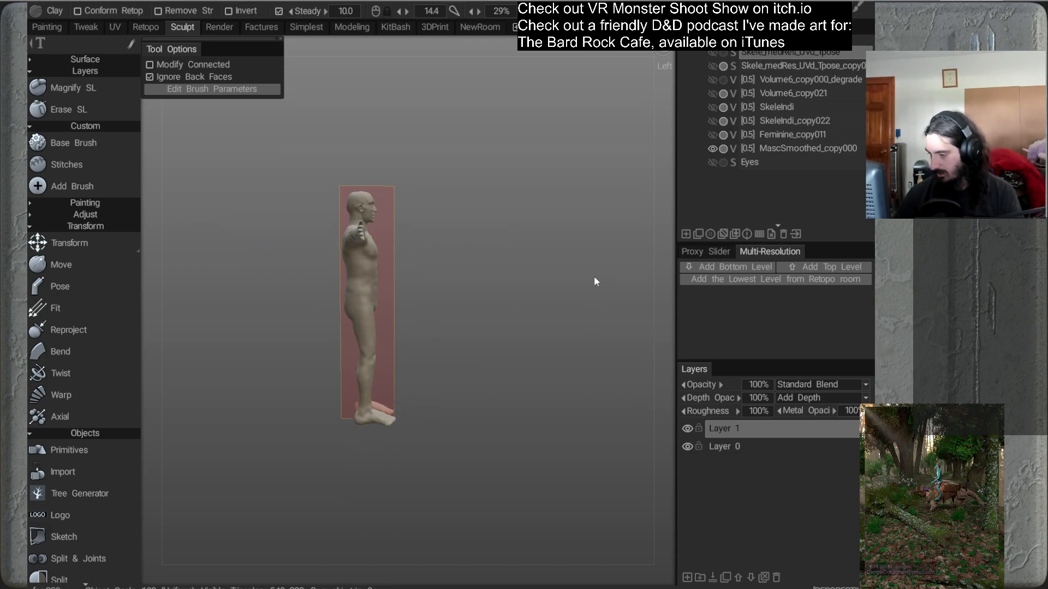
alt+middle_drag(591, 279, 594, 242)
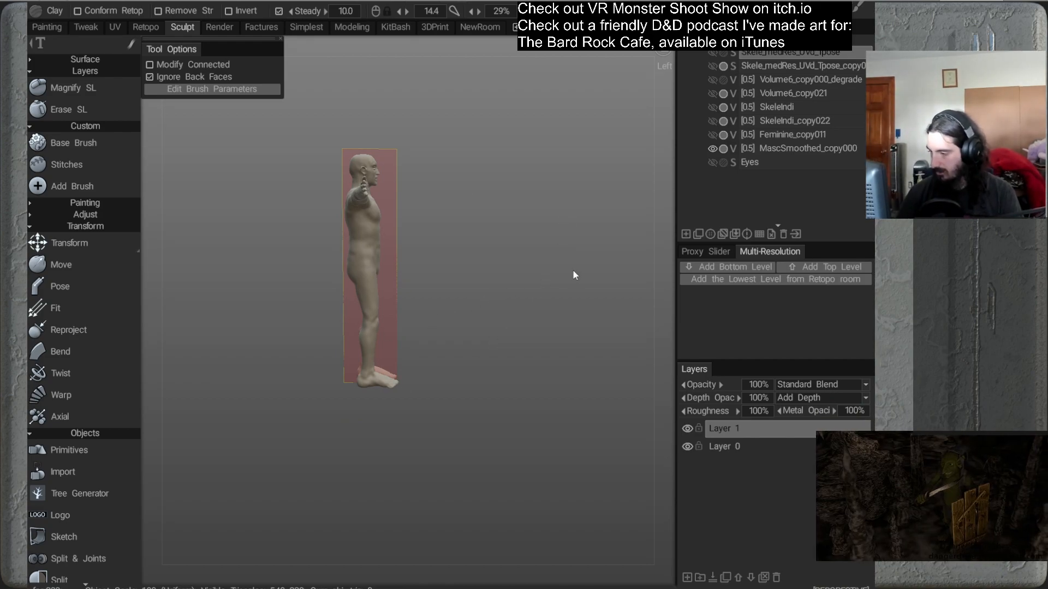
alt+drag(479, 220, 544, 193)
alt+drag(540, 262, 442, 285)
alt+drag(580, 286, 491, 290)
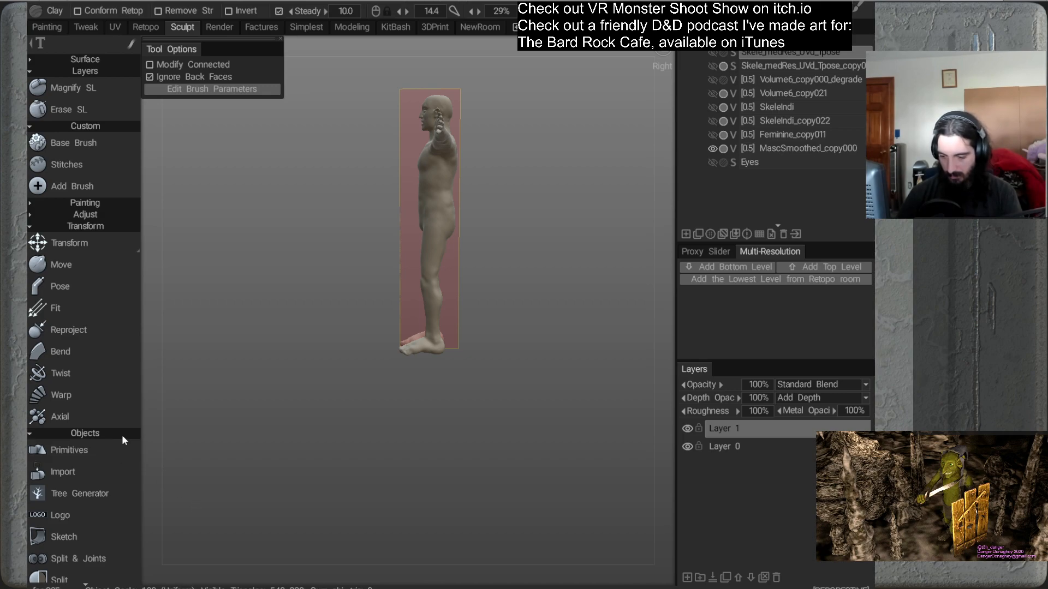
Collapse the Objects tool group
drag(123, 433, 117, 267)
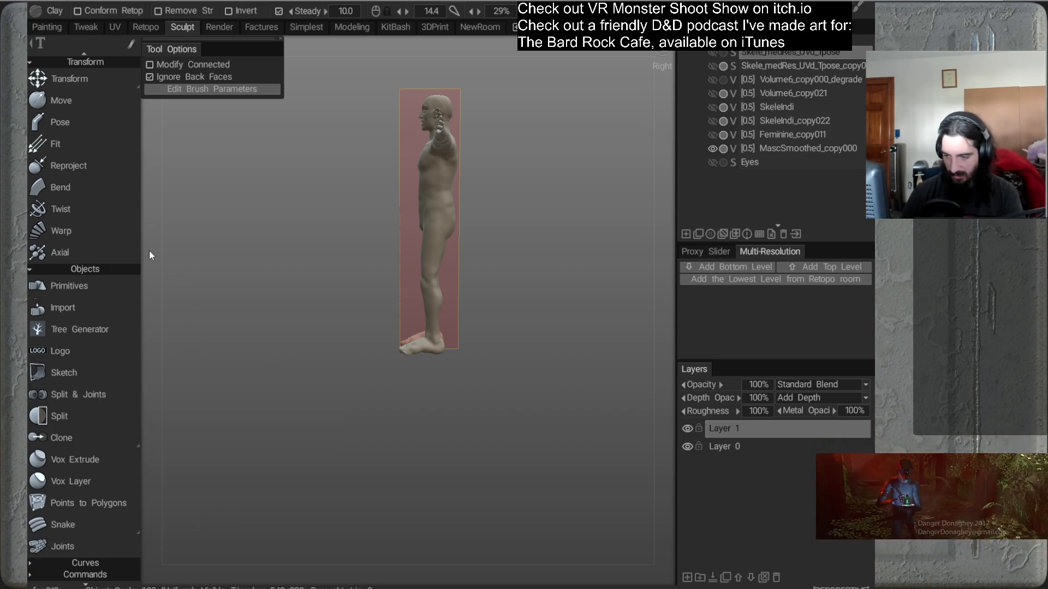
click(120, 268)
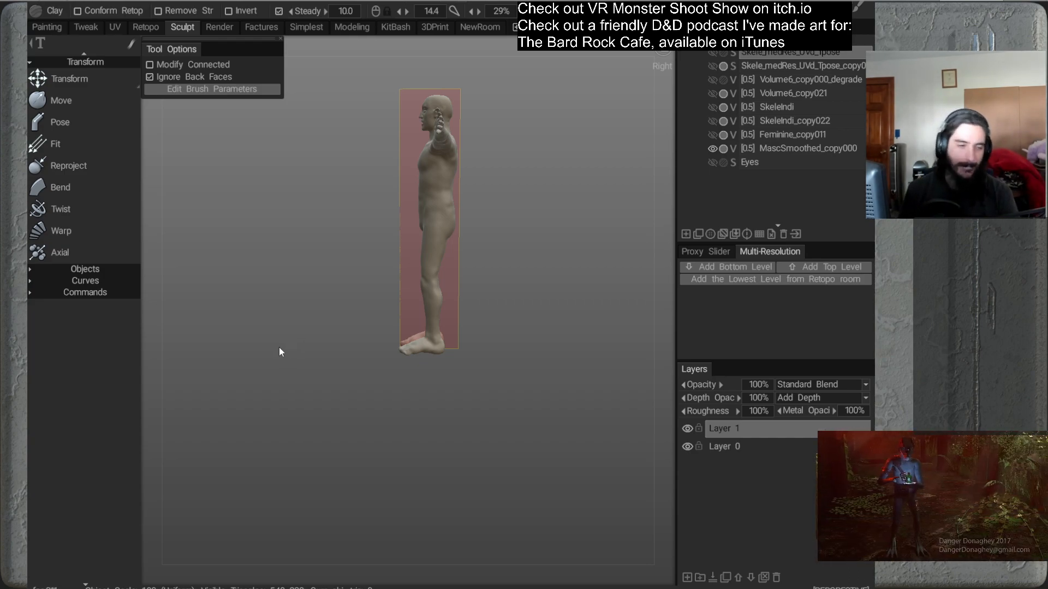
mouse_move(84, 79)
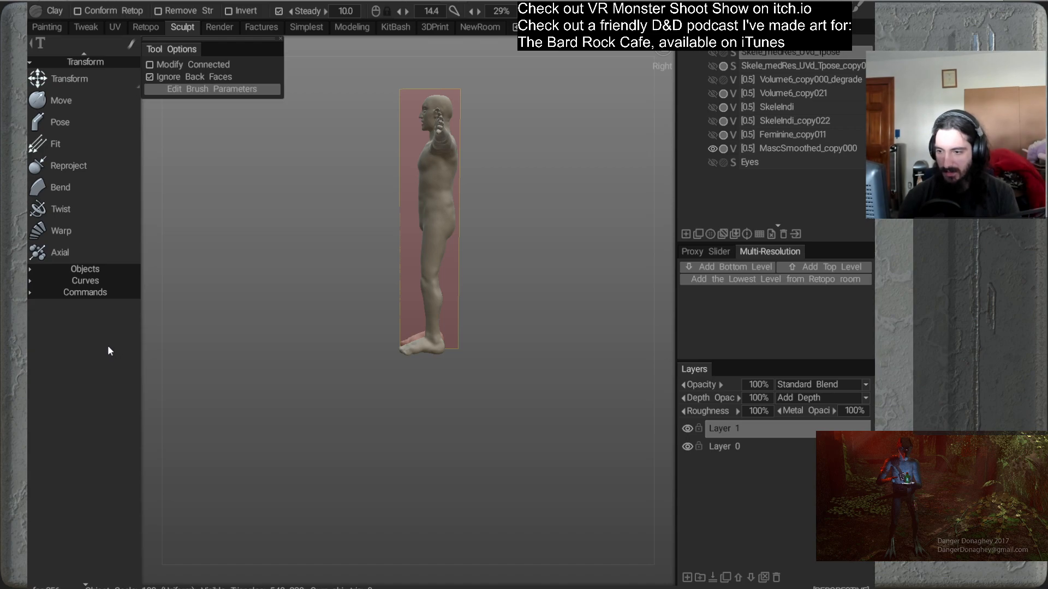
Review the sculpting tools in the Adjust and Surface groups, leaving both groups collapsed
scroll(108, 350, up, 5)
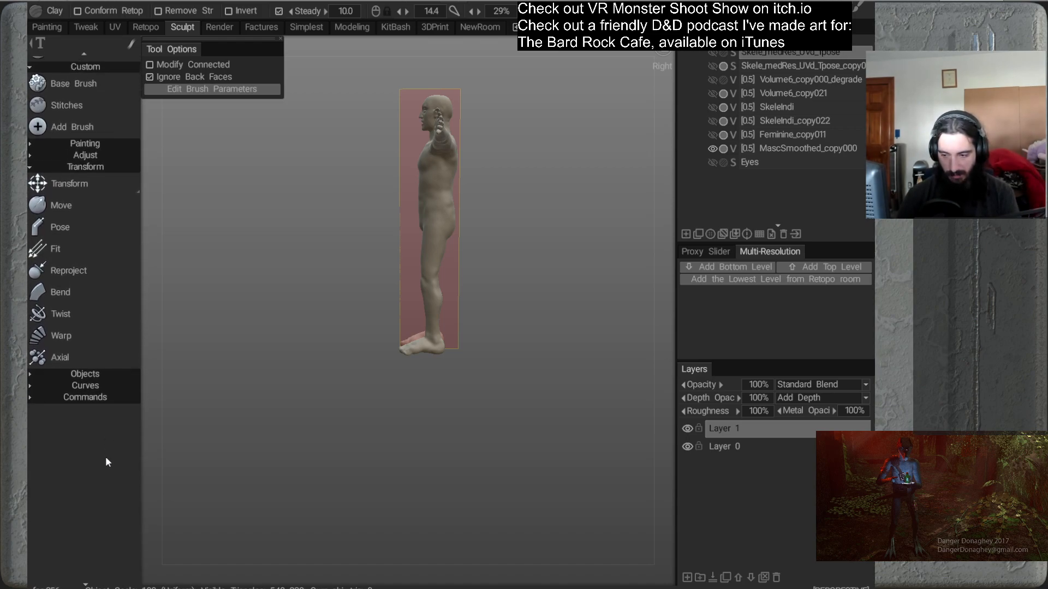
scroll(106, 463, up, 1)
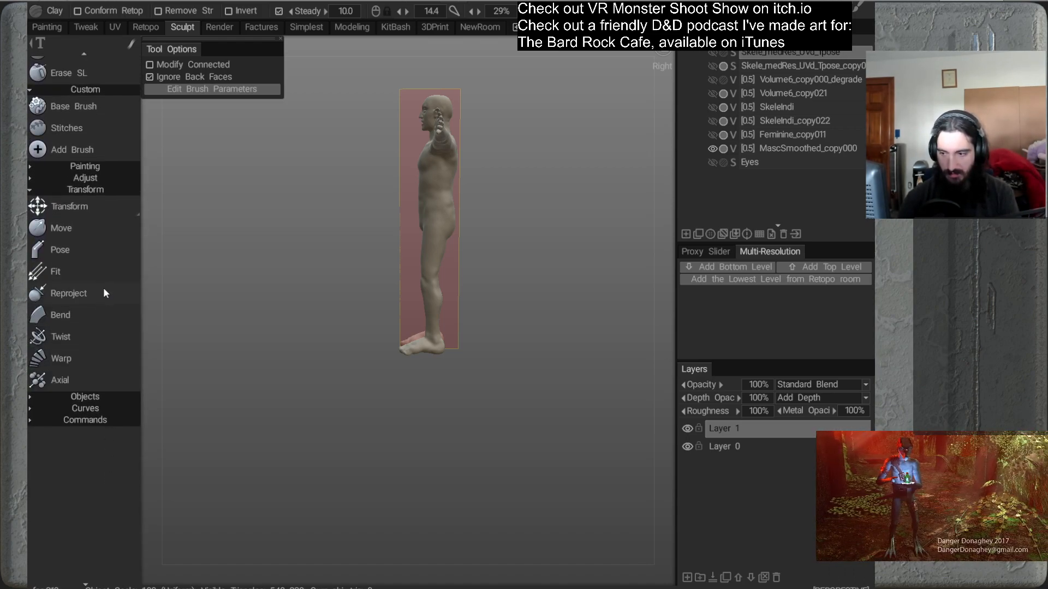
scroll(106, 293, up, 2)
click(104, 214)
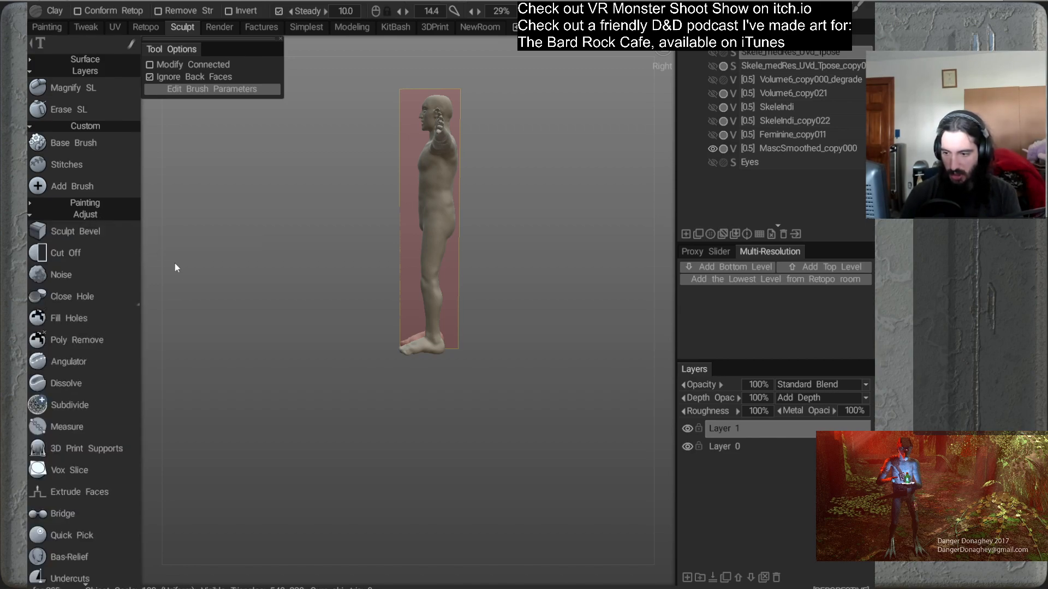
scroll(115, 339, down, 6)
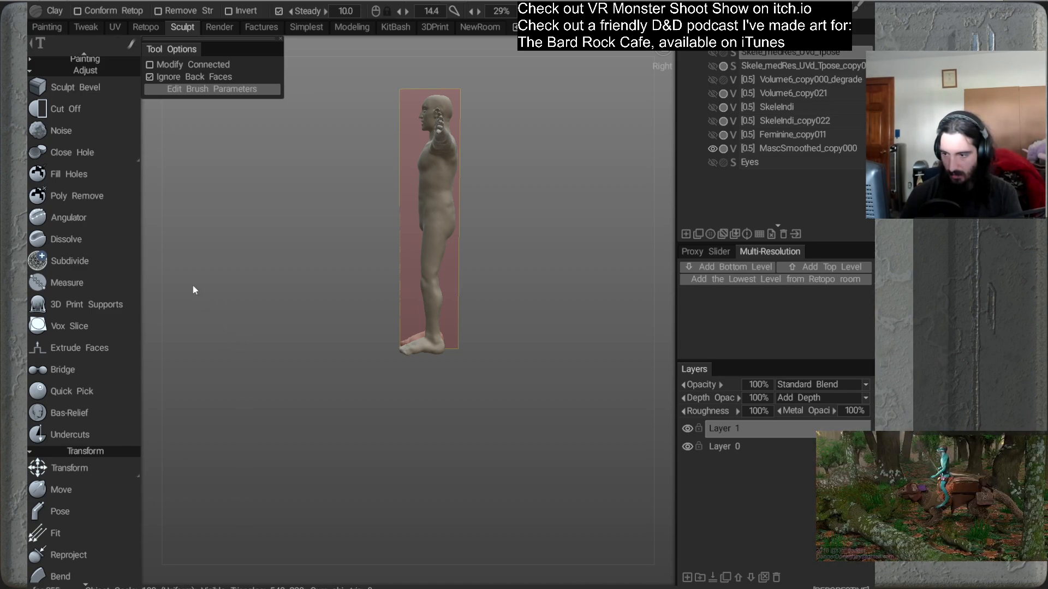
scroll(106, 205, up, 4)
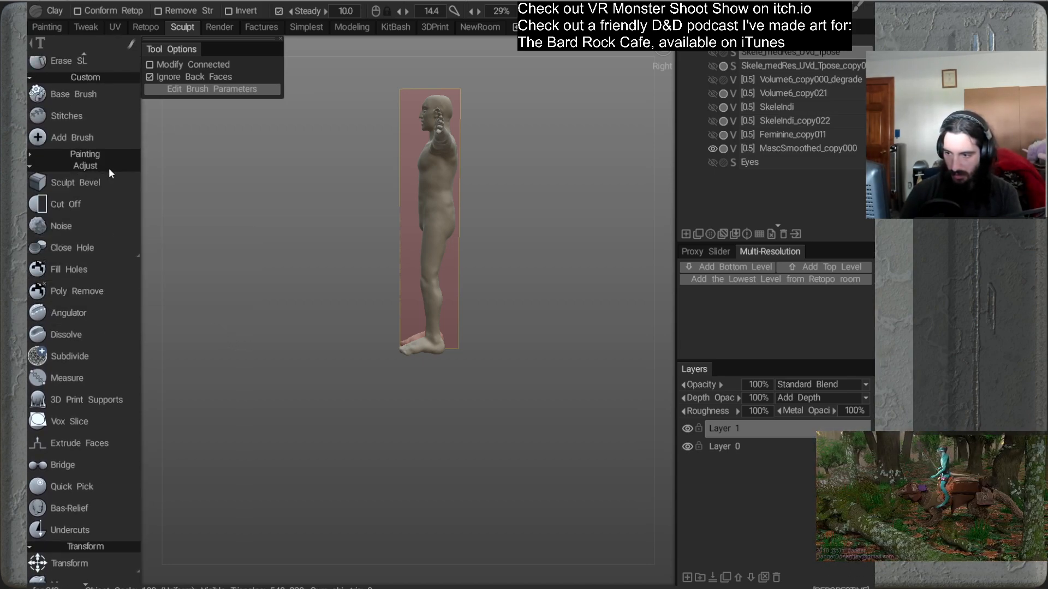
click(109, 165)
scroll(113, 344, up, 2)
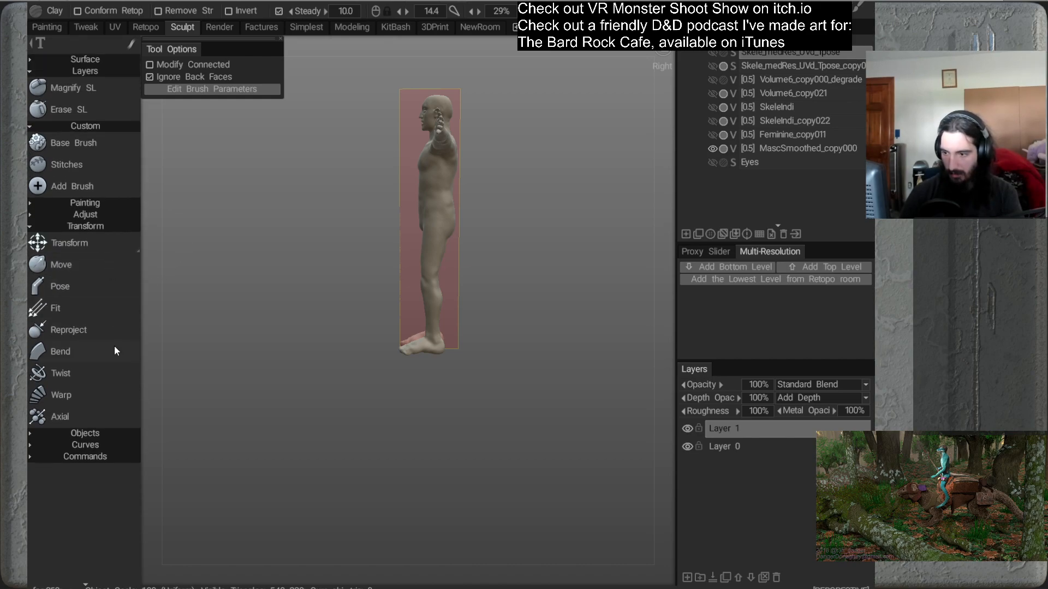
click(100, 59)
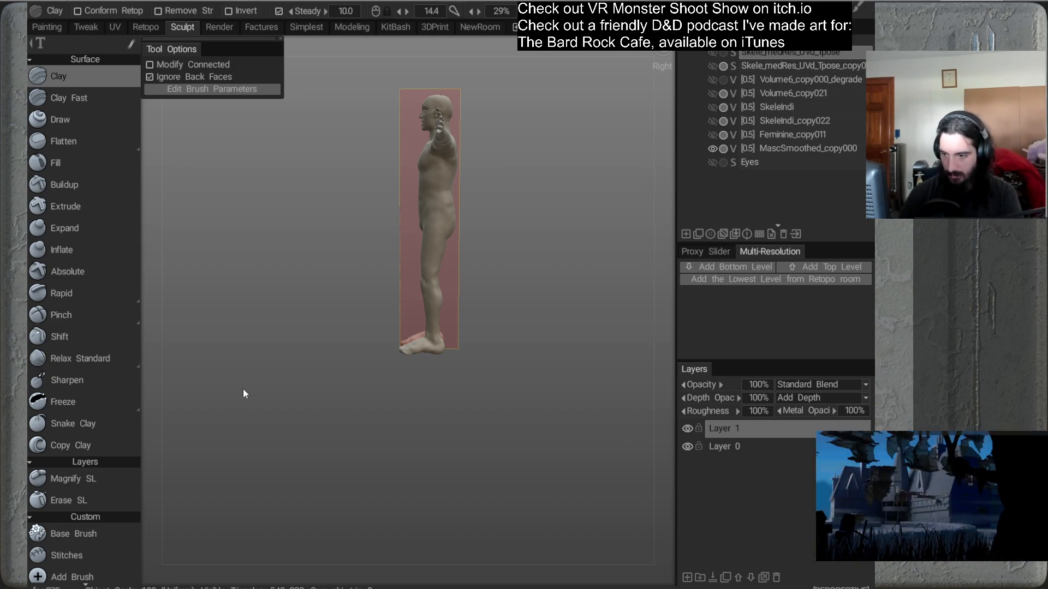
click(71, 59)
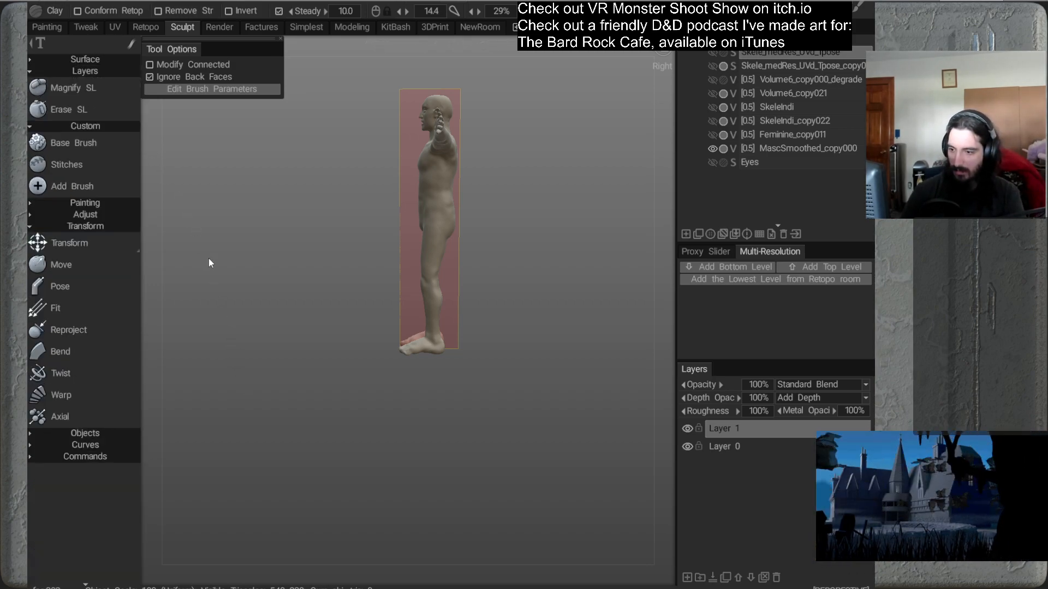
Review the tools in the Curves and Objects groups, leaving both groups collapsed
click(97, 444)
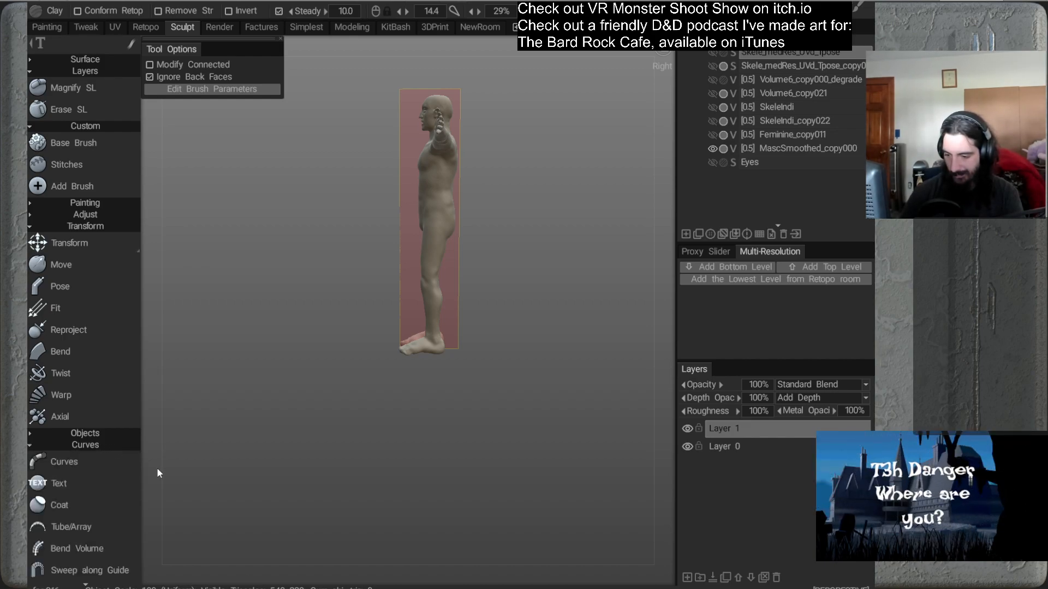
scroll(120, 480, down, 4)
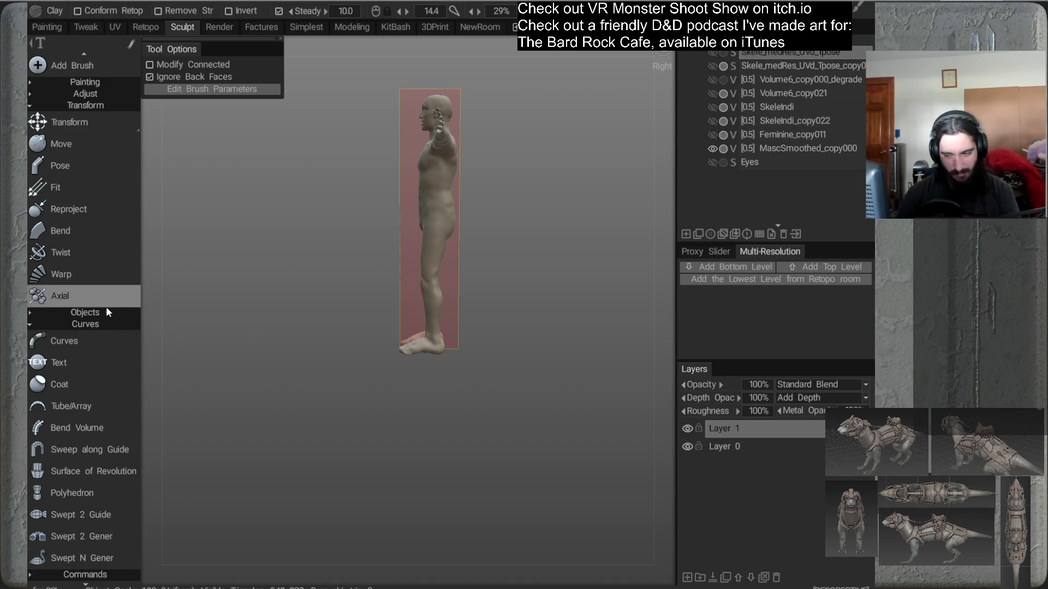
click(104, 325)
click(86, 312)
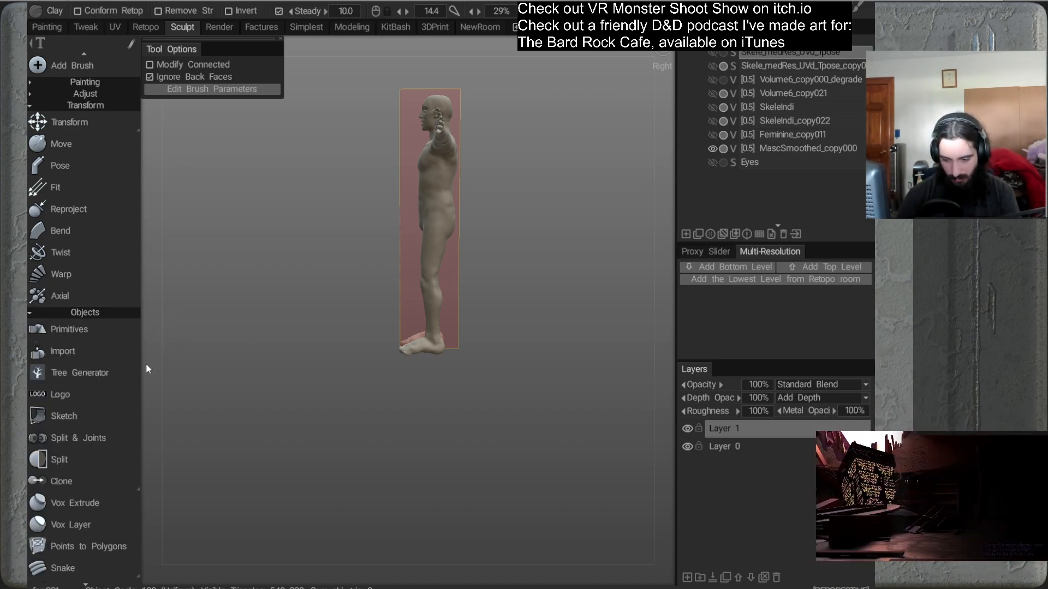
scroll(111, 382, down, 2)
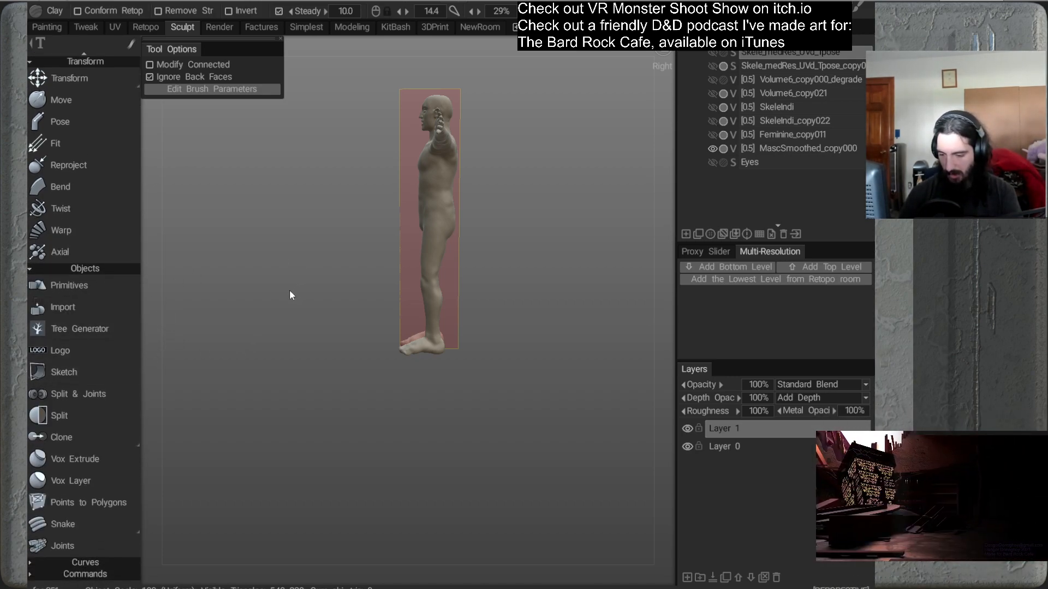
click(122, 266)
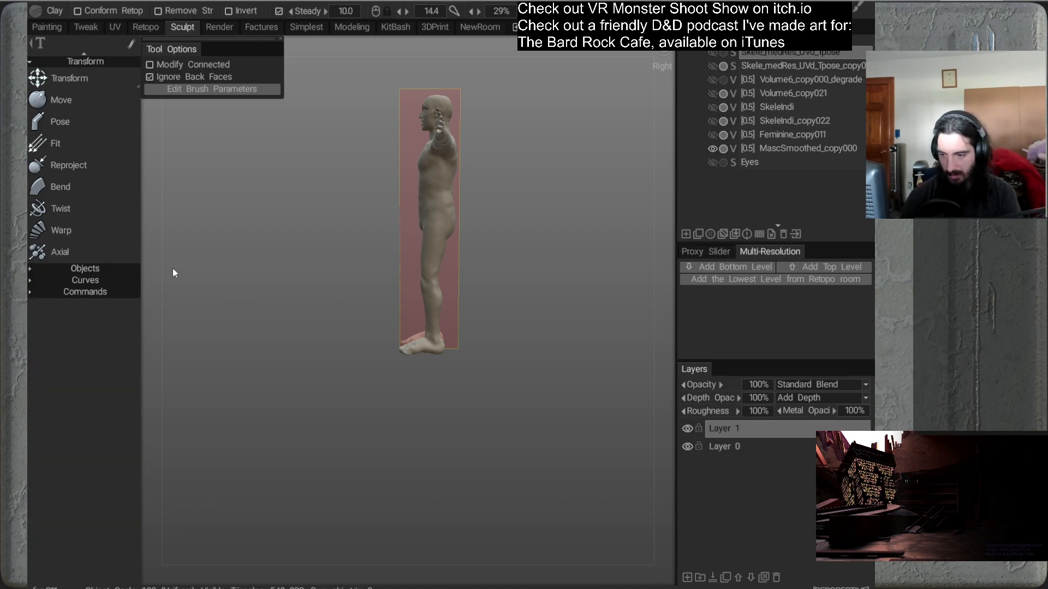
Look over the Adjust tool group once more and collapse it again
scroll(112, 199, up, 4)
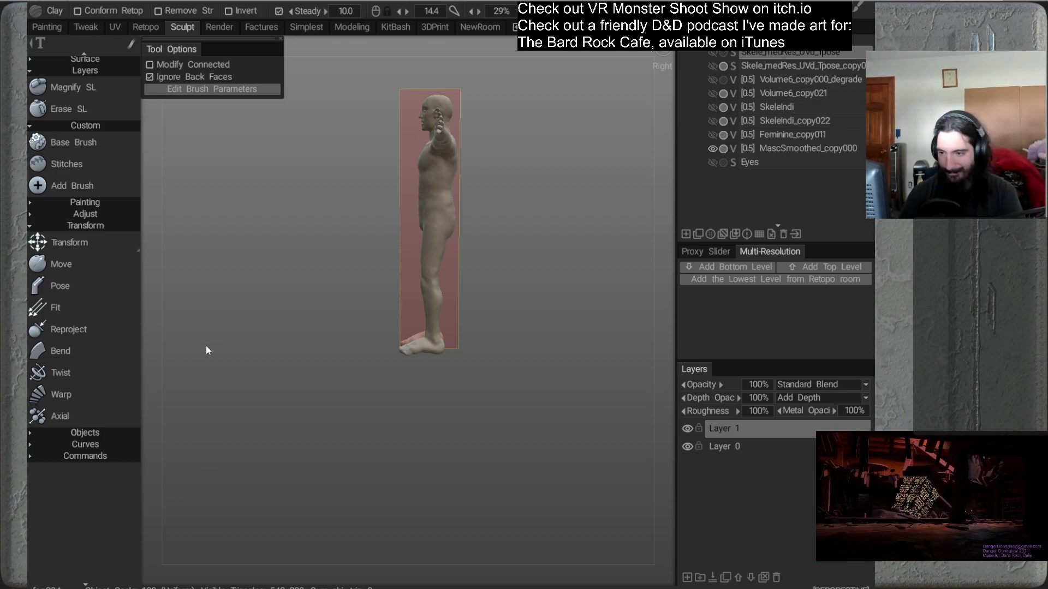
click(100, 214)
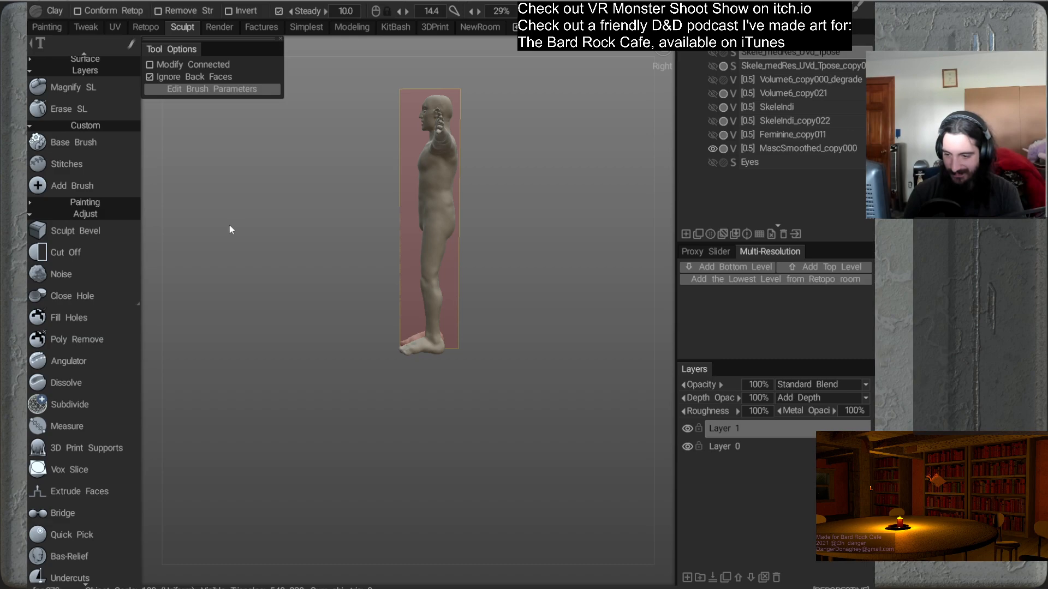
click(102, 212)
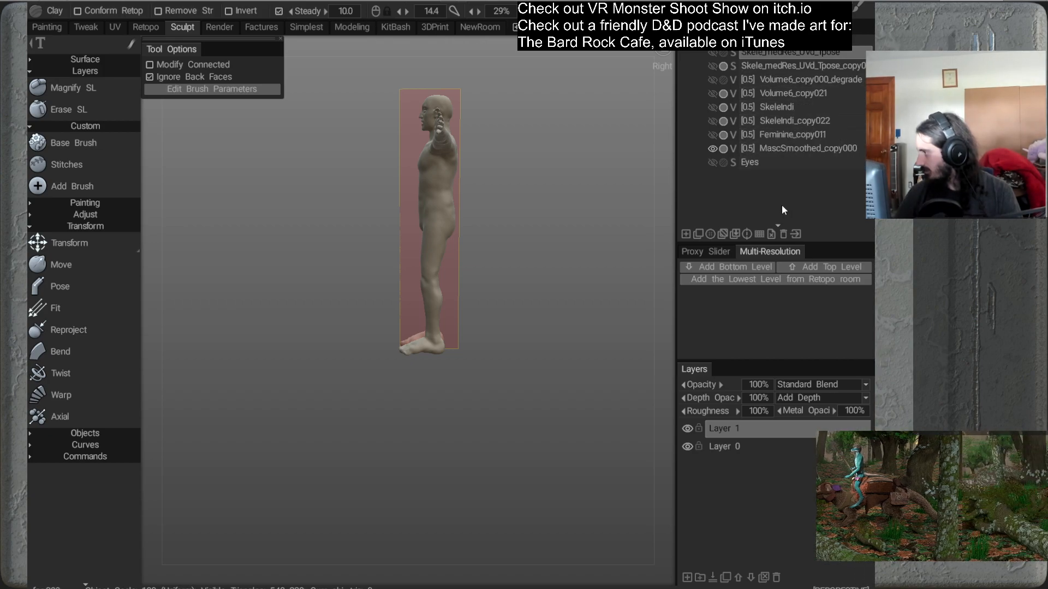
Make a plain clone of the MascSmoothed_copy000 volume
right_click(783, 150)
mouse_move(729, 389)
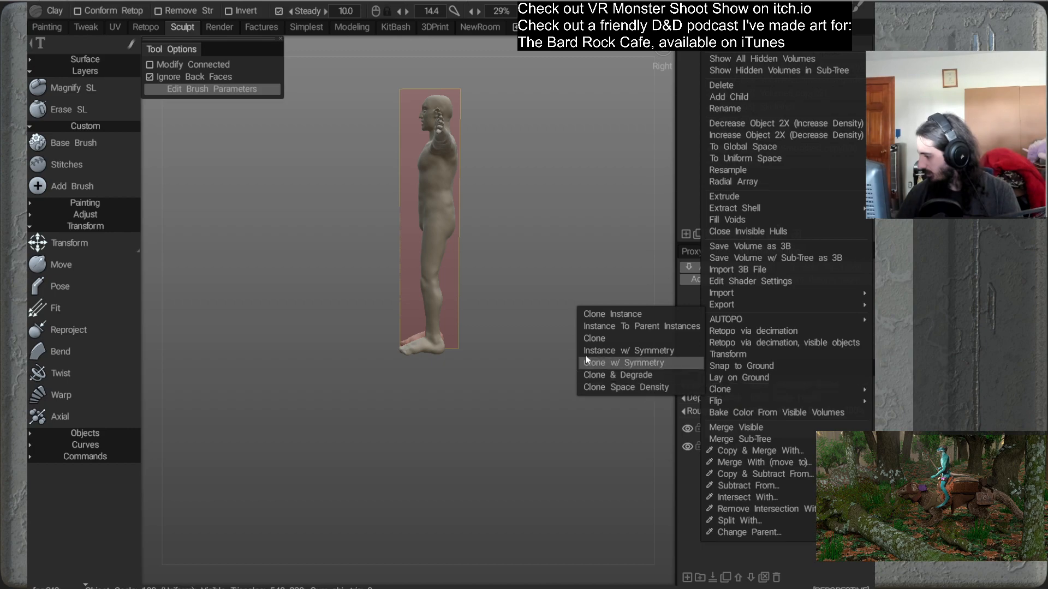
click(595, 338)
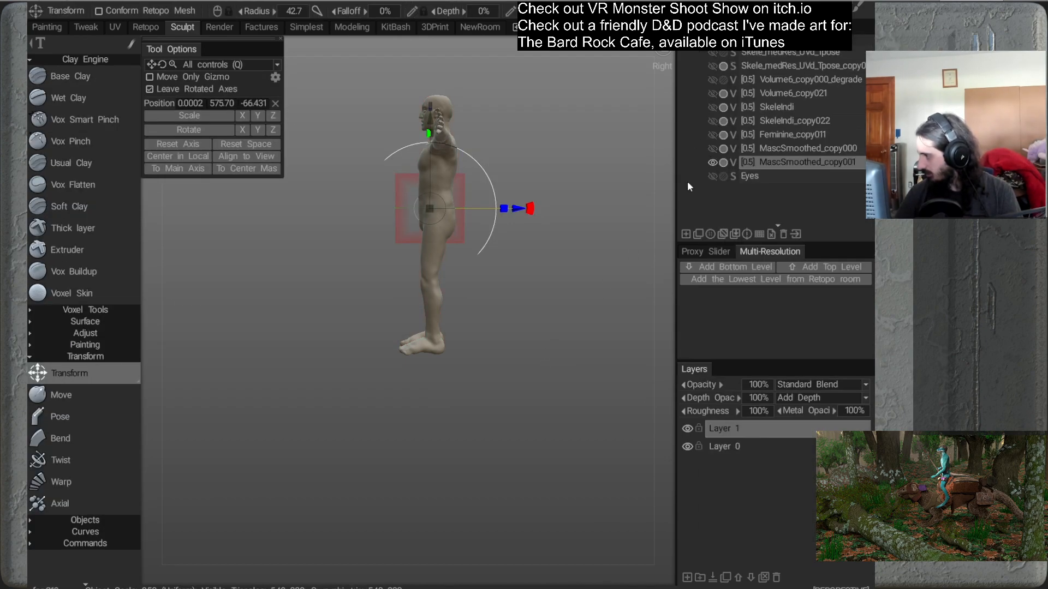
Activate the Move tool for the cloned figure, dismiss the surface-tools hint, and reduce the brush radius to 184
click(80, 396)
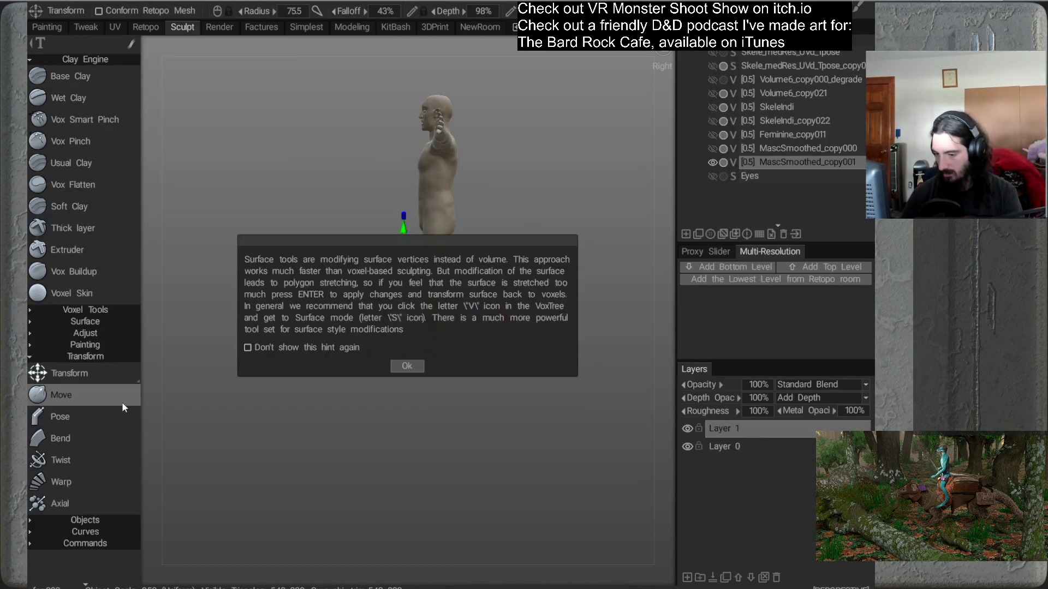
click(525, 225)
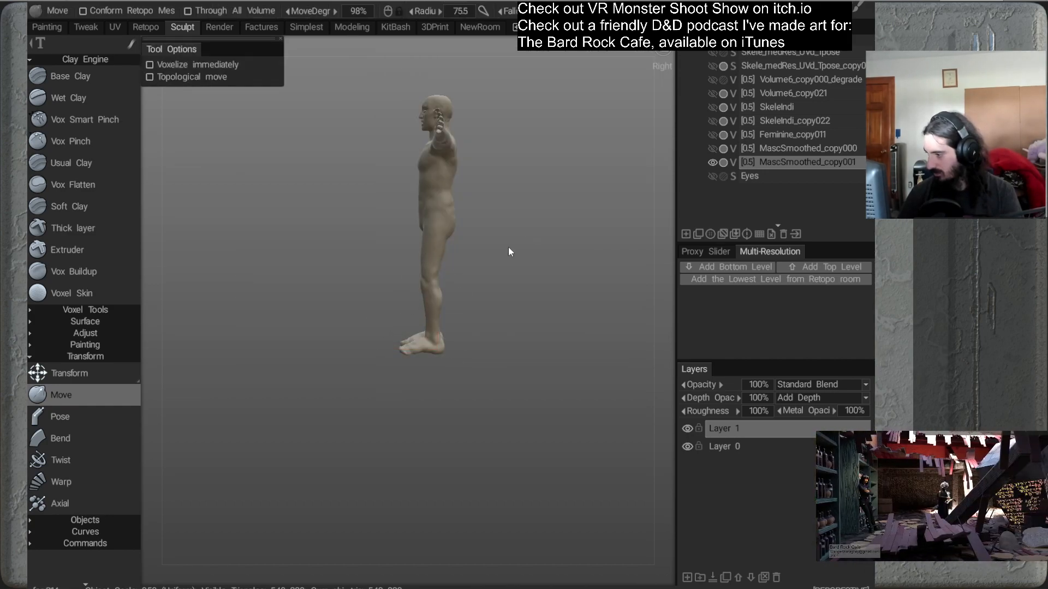
alt+middle_drag(512, 223, 514, 250)
mouse_move(514, 251)
alt+mouse_down()
mouse_move(506, 225)
mouse_move(536, 239)
alt+mouse_up()
right_drag(401, 290, 441, 289)
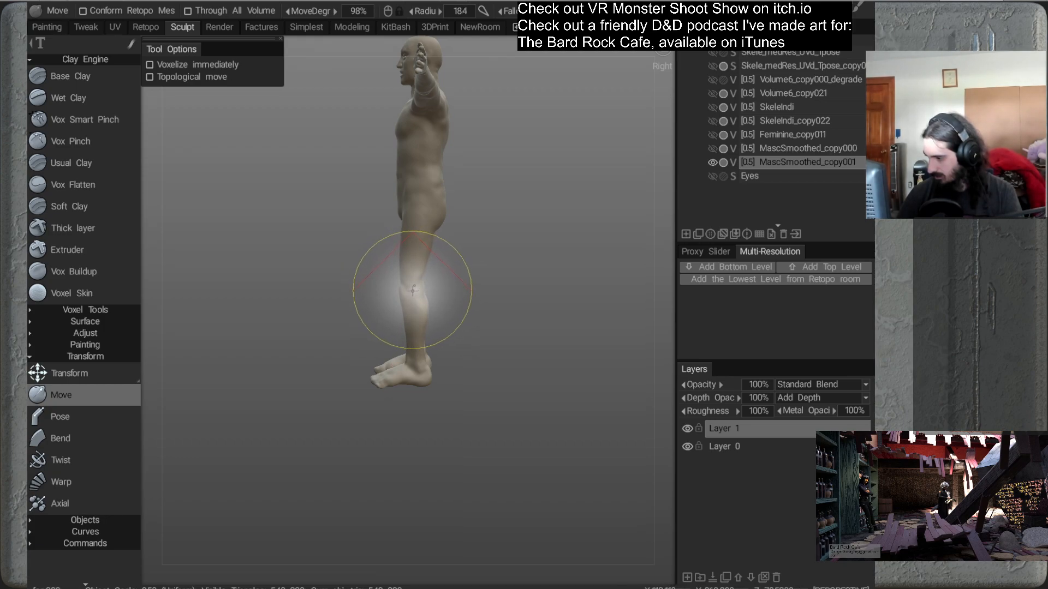
Enlarge the Move brush radius to 244 and enable mirror symmetry across the cloned figure's centre plane
mouse_move(411, 286)
right_down()
mouse_move(443, 284)
mouse_move(413, 288)
right_up()
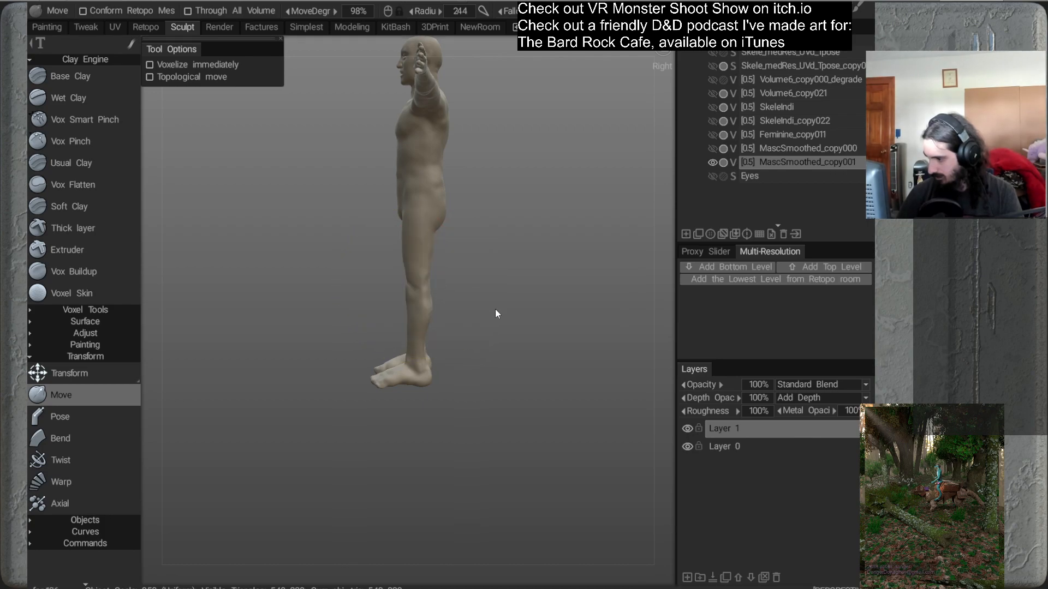
key(s)
mouse_move(483, 303)
mouse_down()
mouse_move(482, 242)
mouse_move(560, 228)
mouse_move(558, 201)
mouse_up()
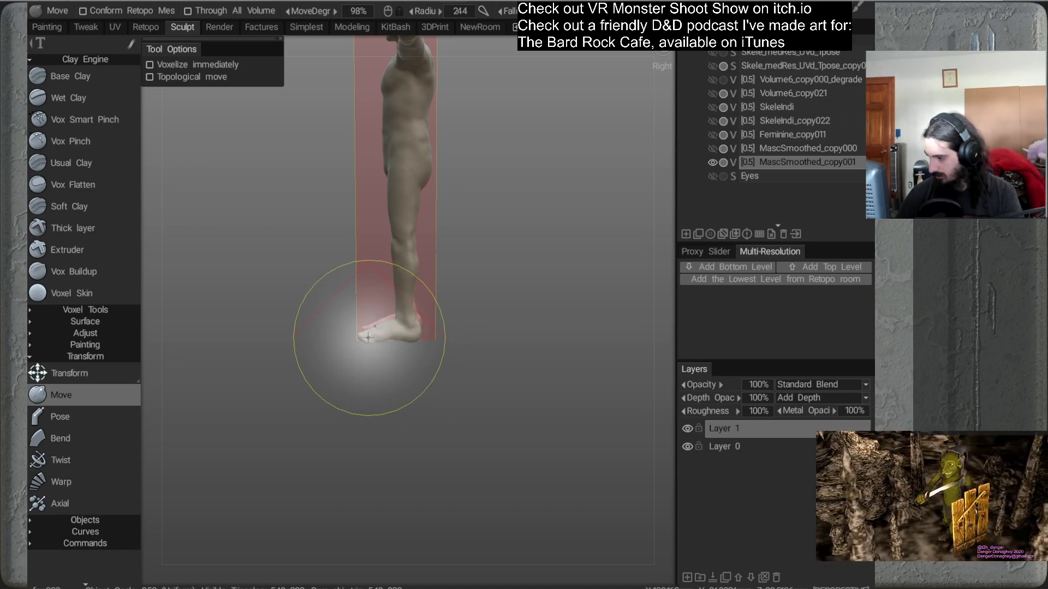
Adjust the cloned figure's stance in side view by shifting its lower legs and feet with symmetric Move strokes
middle_drag(491, 236, 482, 275)
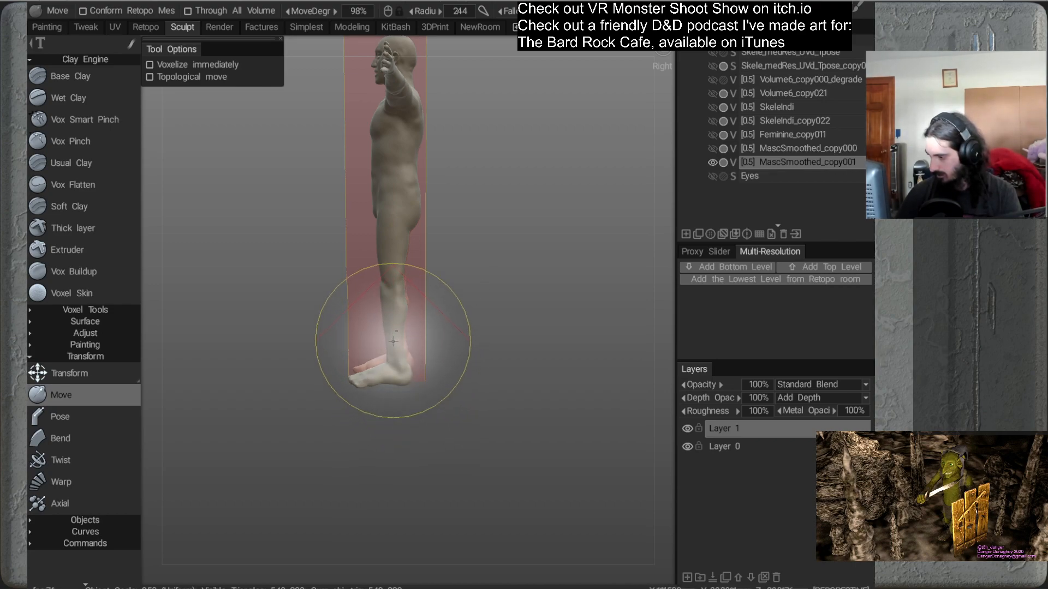
drag(441, 356, 490, 324)
right_drag(491, 324, 481, 238)
middle_drag(481, 237, 480, 291)
drag(480, 291, 576, 306)
drag(521, 286, 552, 304)
mouse_move(525, 248)
mouse_down()
mouse_move(526, 287)
mouse_move(514, 287)
mouse_move(513, 236)
mouse_move(530, 238)
mouse_move(523, 258)
mouse_up()
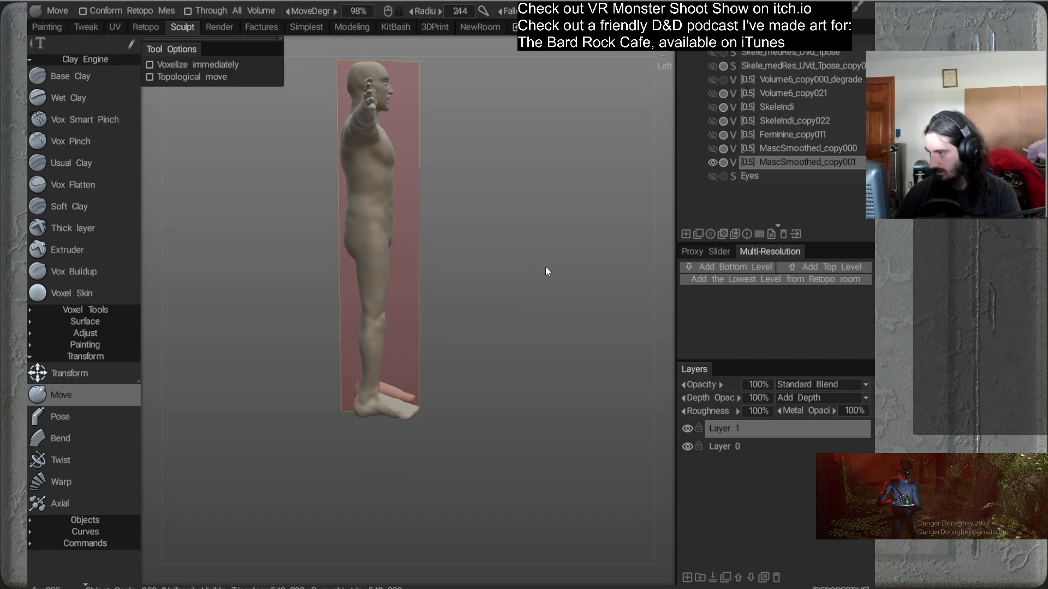
drag(541, 273, 524, 304)
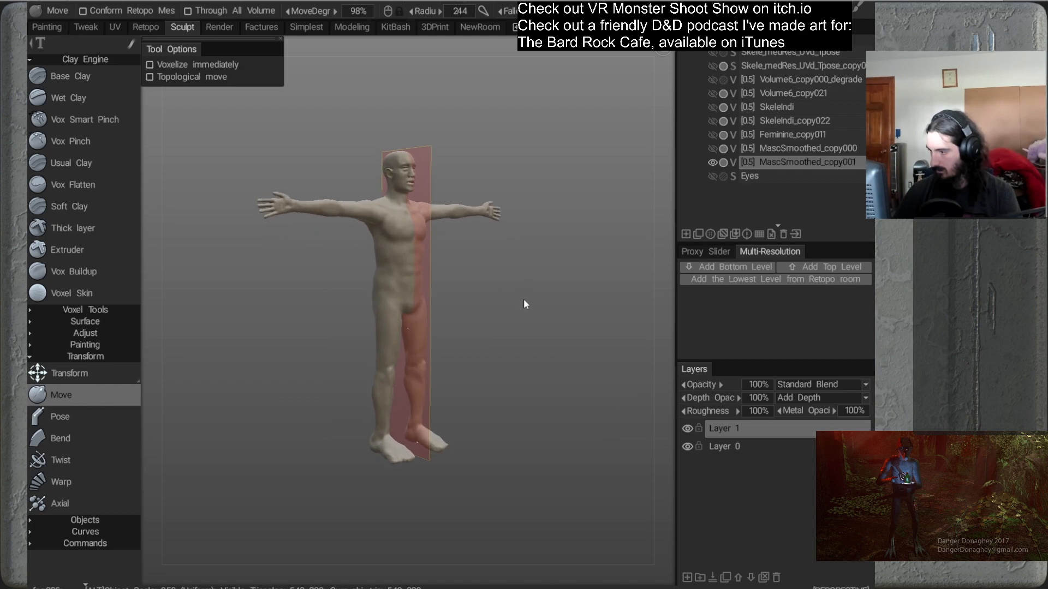
Compare MascSmoothed_copy000 with MascSmoothed_copy001 in side view by showing them one at a time
click(711, 149)
click(711, 162)
alt+drag(533, 306, 625, 309)
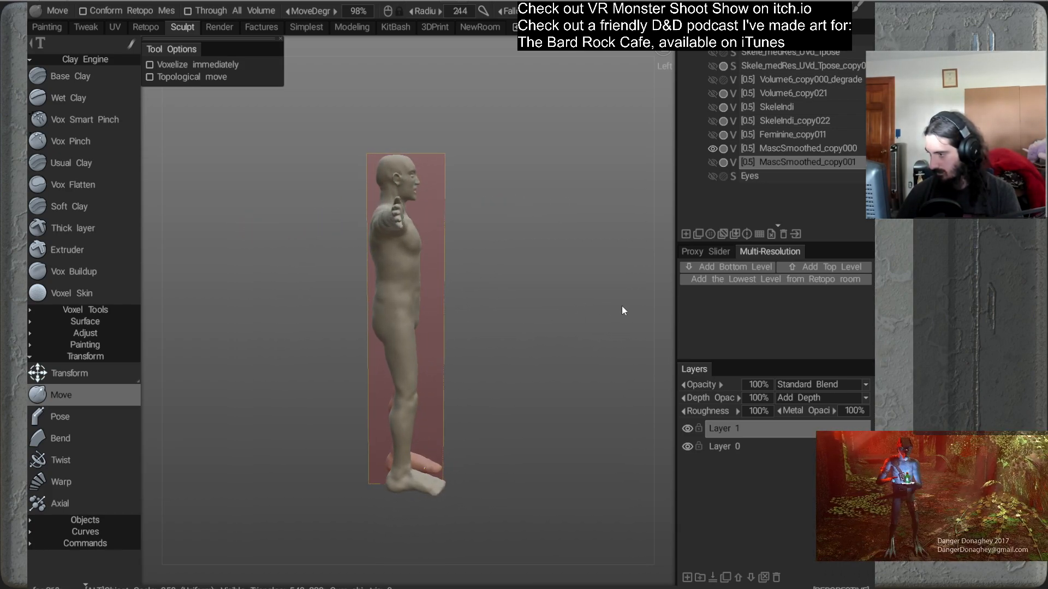
click(711, 162)
click(711, 149)
alt+drag(531, 309, 551, 315)
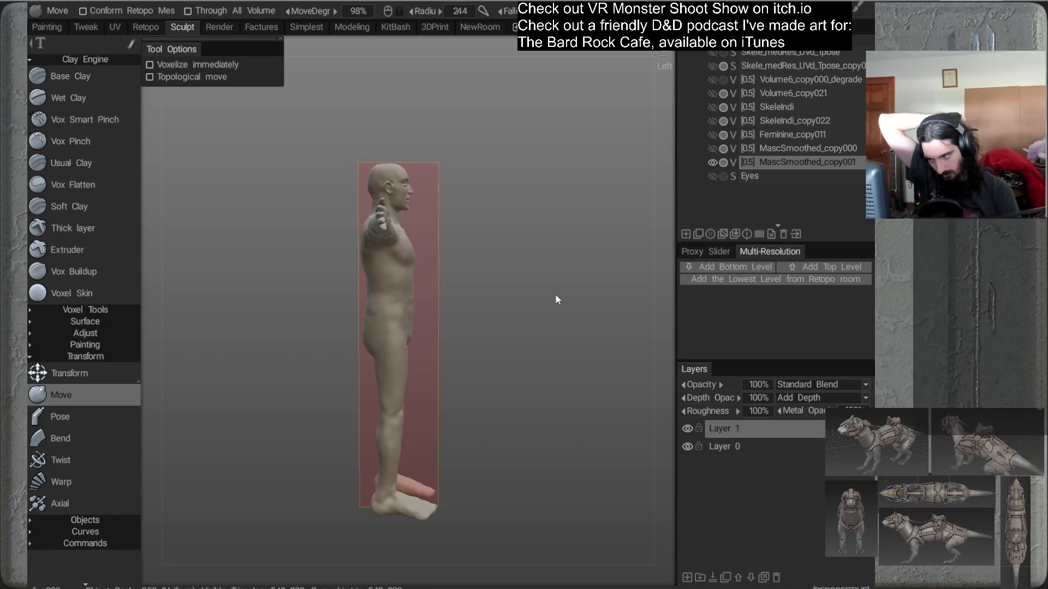
Reduce the Move brush radius to 164 and adjust the torso profile of MascSmoothed_copy001
alt+middle_drag(506, 214, 495, 195)
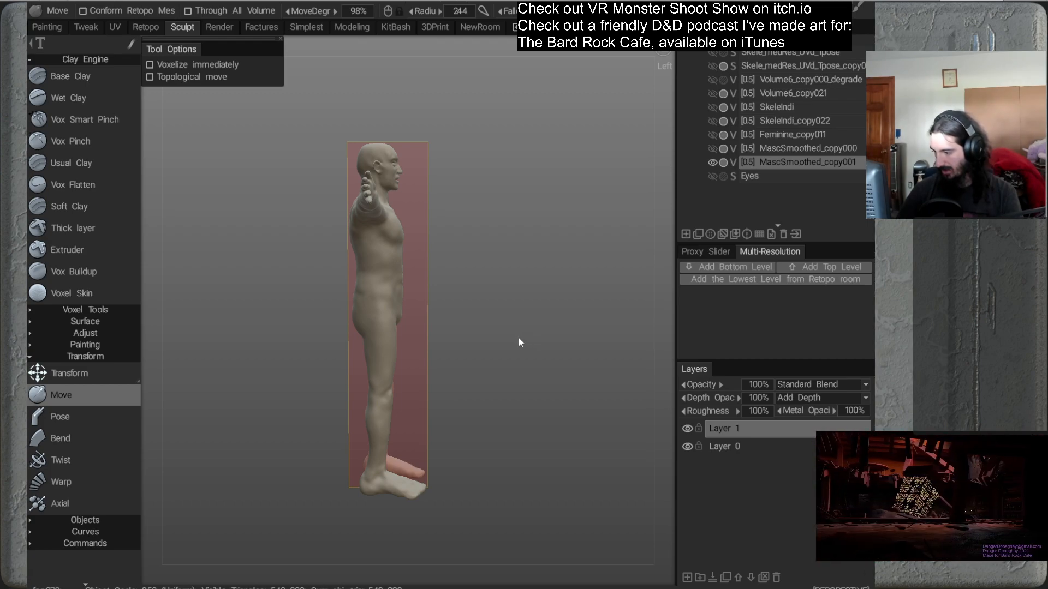
drag(509, 331, 443, 321)
drag(460, 271, 438, 272)
right_drag(437, 271, 411, 270)
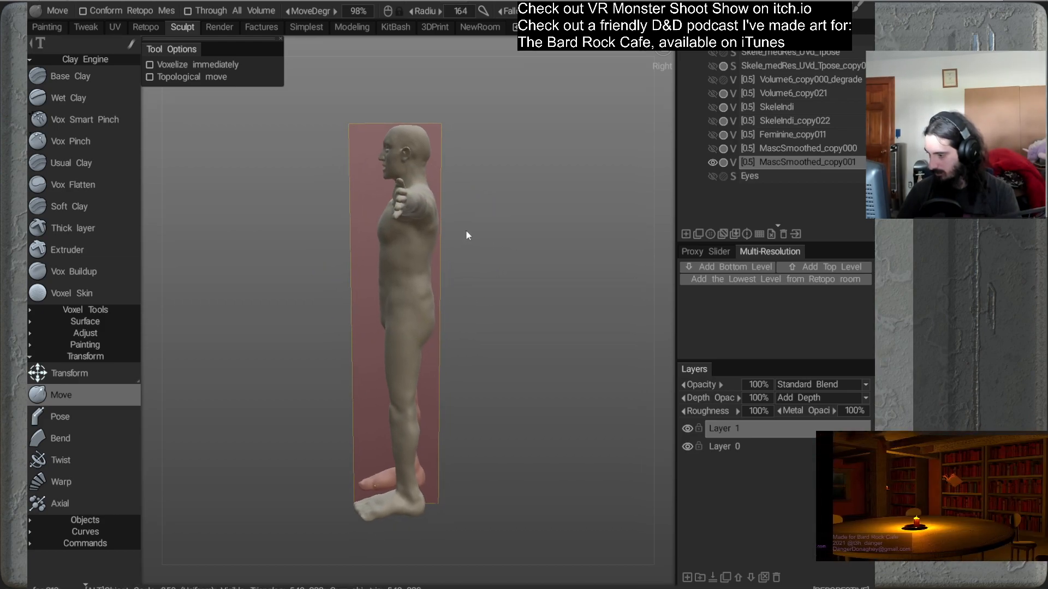
drag(362, 304, 532, 297)
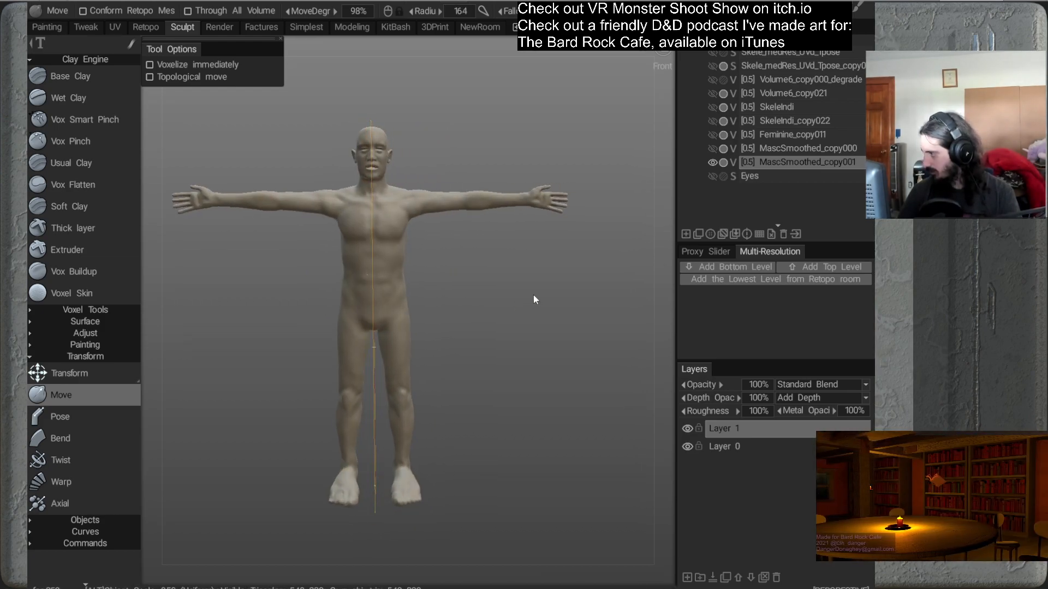
Clone the MascSmoothed_copy001 volume, hide the original, and reactivate the Move tool for the new clone
right_click(748, 162)
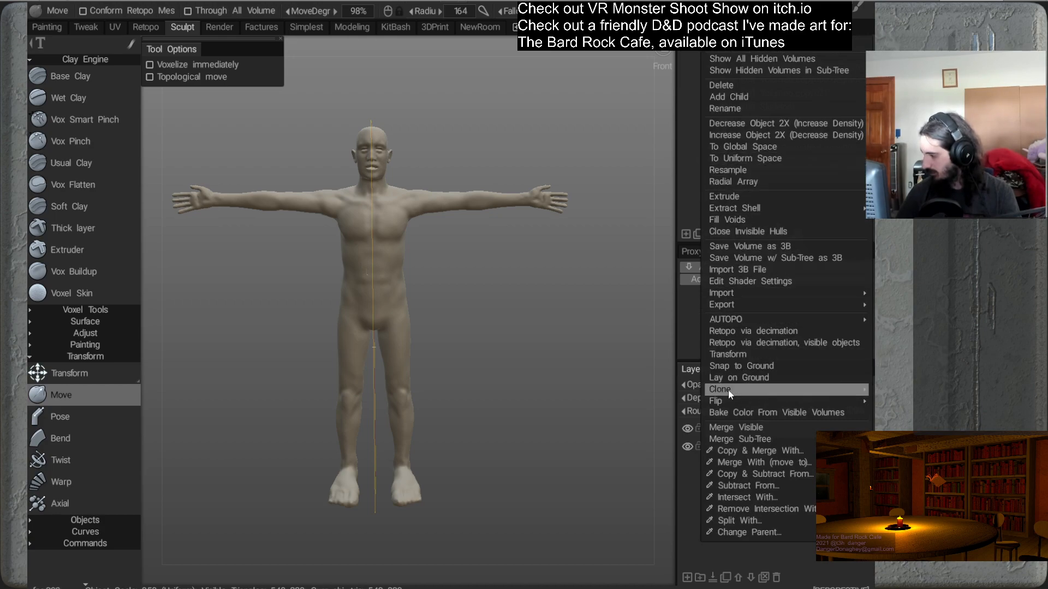
mouse_move(729, 389)
click(598, 339)
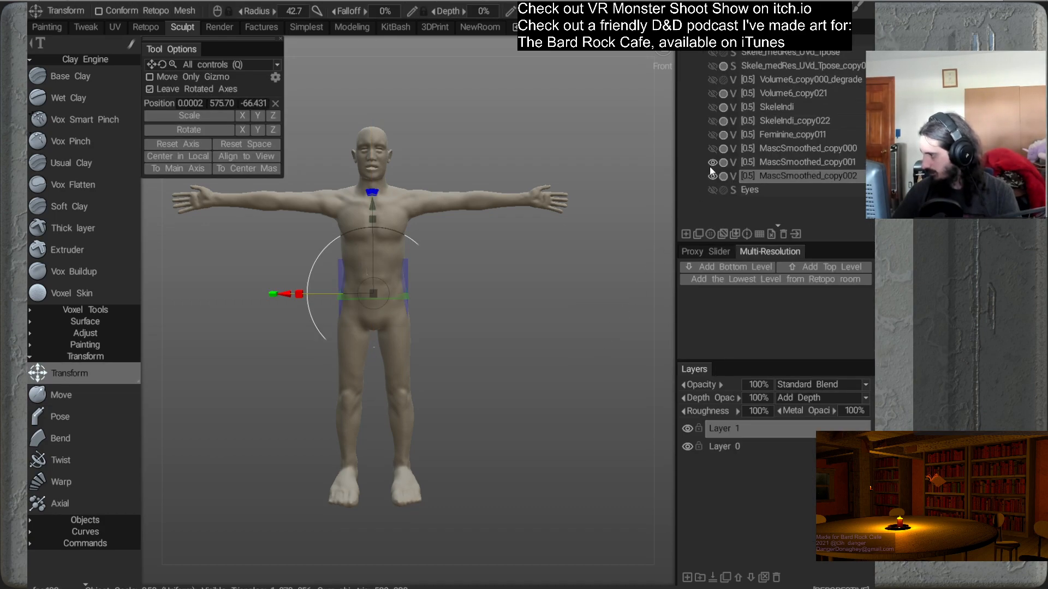
drag(428, 343, 238, 391)
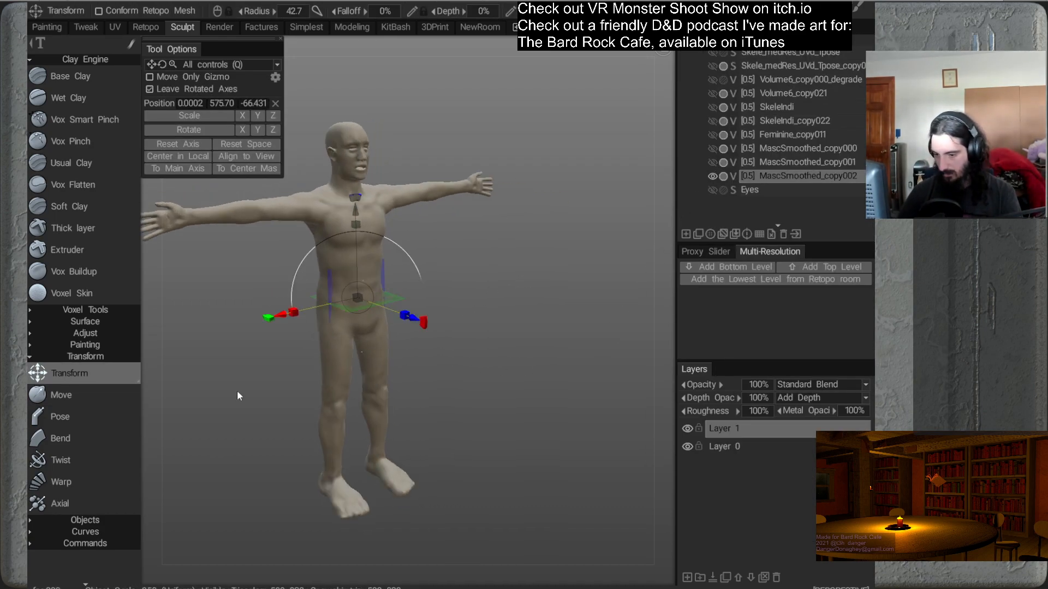
click(104, 390)
Reduce the Move brush radius to 137 and turn mirror symmetry back on for the new clone
drag(404, 356, 452, 320)
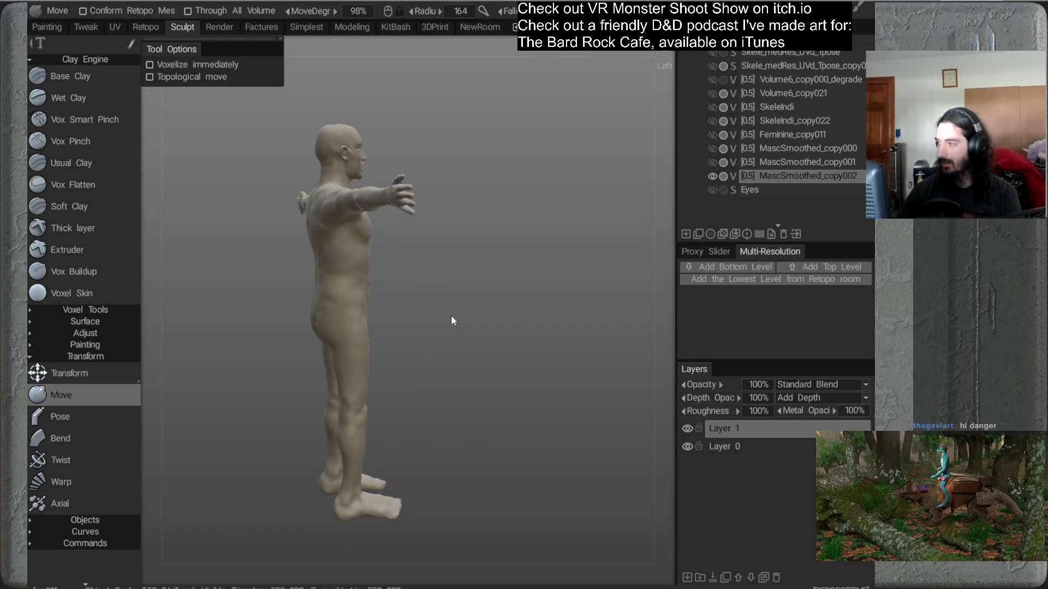
drag(445, 196, 543, 274)
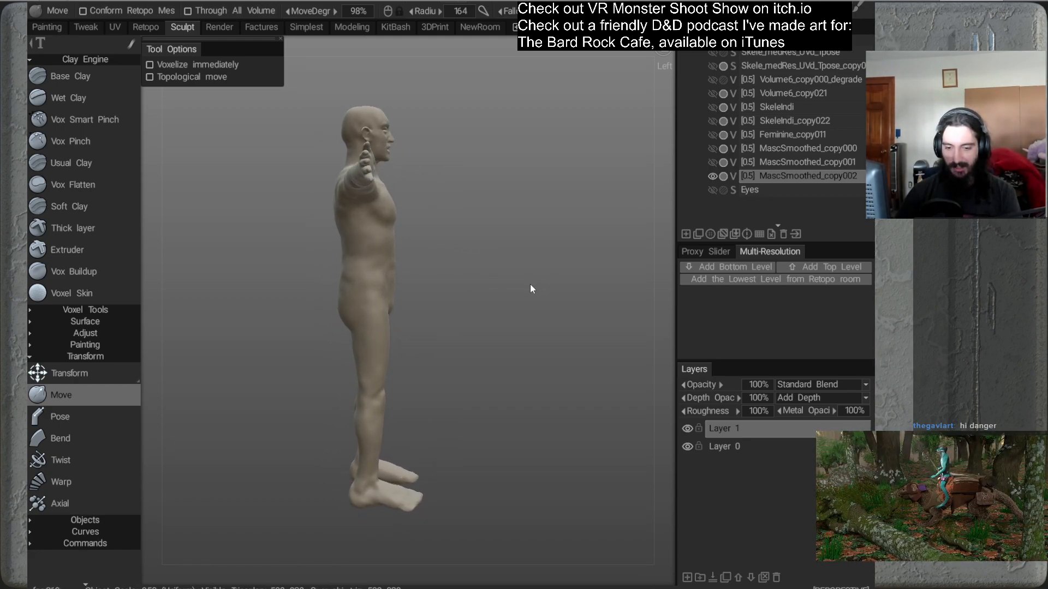
right_click(395, 214)
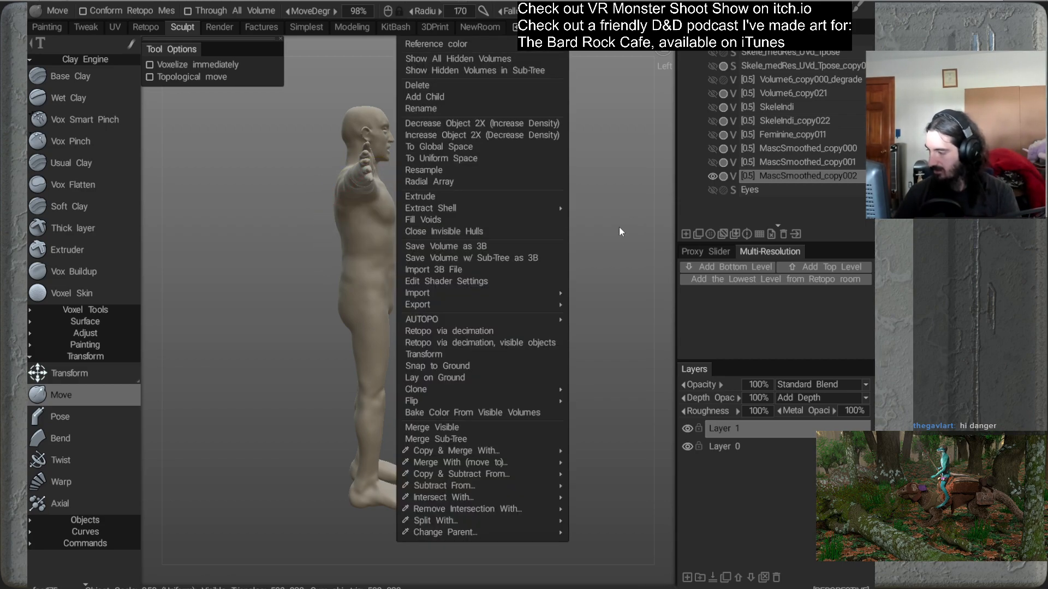
mouse_move(581, 297)
mouse_down()
mouse_move(457, 324)
mouse_move(437, 316)
mouse_up()
right_drag(410, 239, 395, 244)
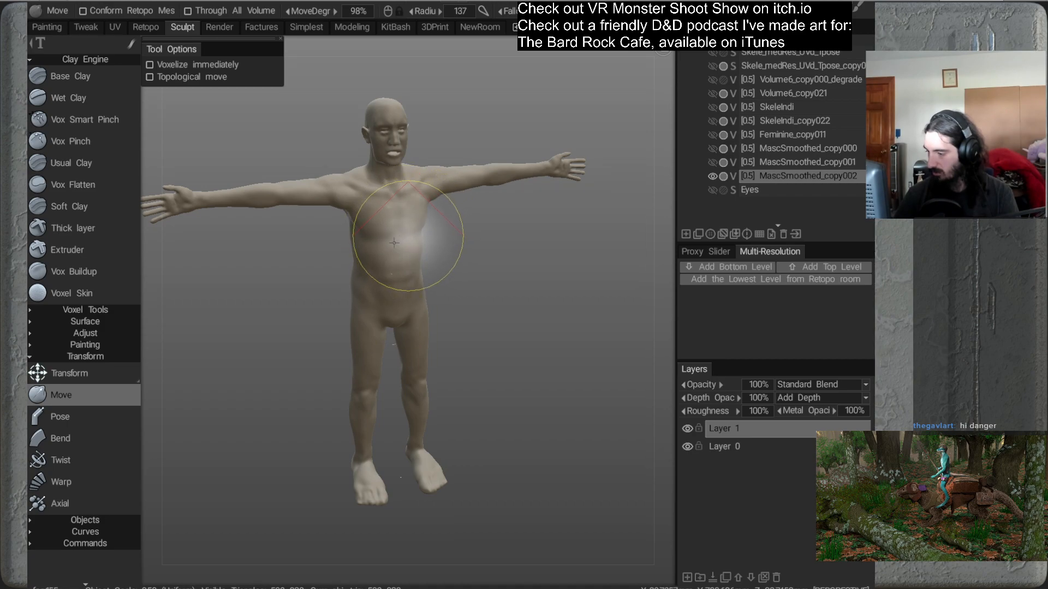
mouse_move(451, 224)
mouse_down()
mouse_move(374, 285)
mouse_move(393, 304)
mouse_move(405, 309)
mouse_move(422, 281)
mouse_move(518, 284)
mouse_move(439, 254)
mouse_move(480, 304)
mouse_move(444, 311)
mouse_up()
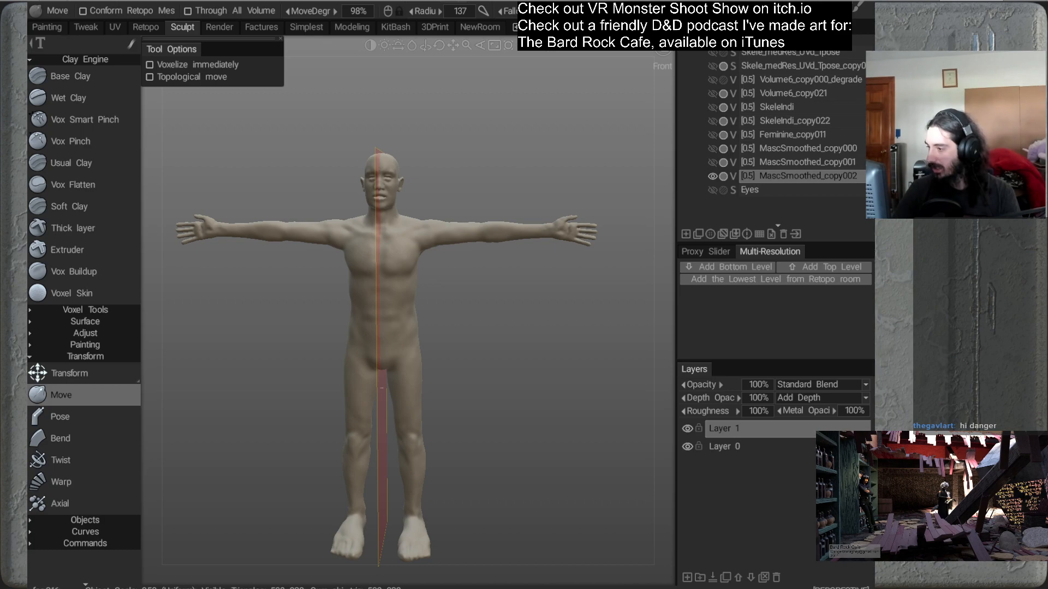
Reduce the Move brush radius to 86.8 for shaping the clone's shoulders and upper back
alt+drag(427, 385, 446, 385)
alt+right_drag(447, 383, 421, 223)
drag(421, 224, 463, 261)
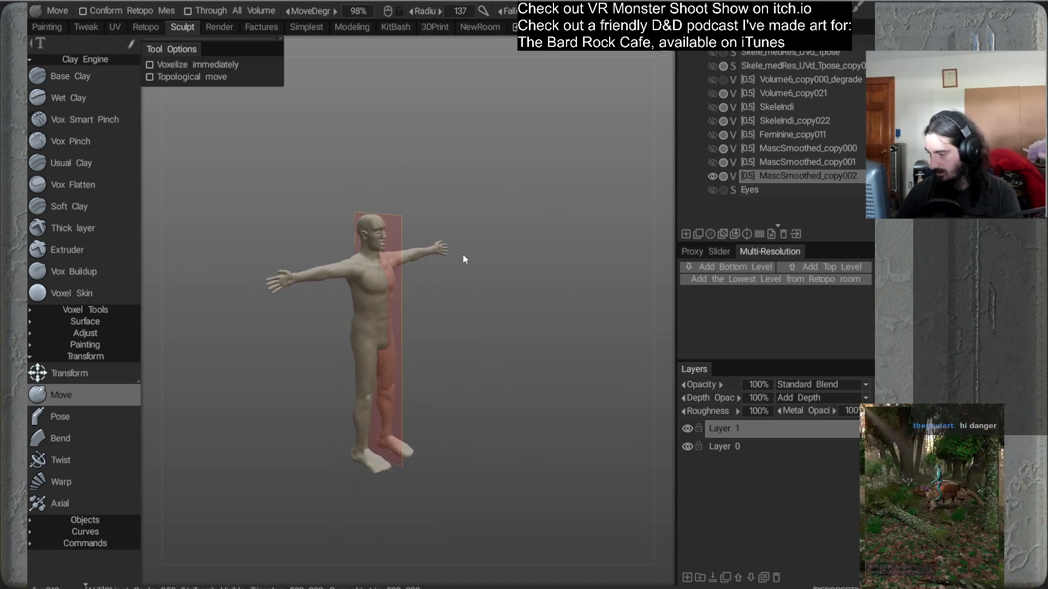
alt+middle_drag(463, 261, 467, 276)
alt+right_drag(467, 276, 608, 268)
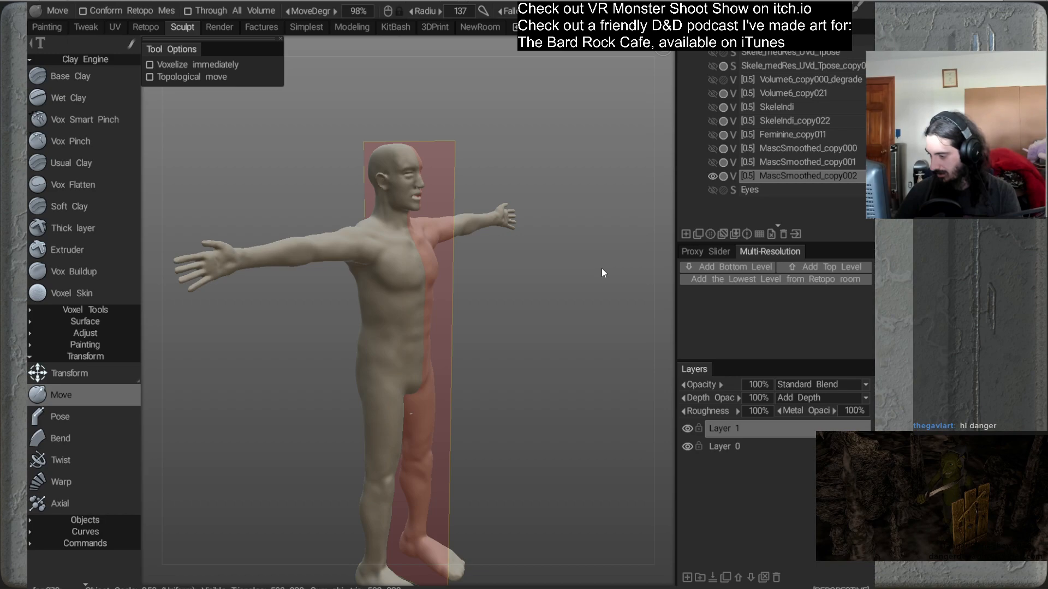
alt+middle_drag(401, 258, 397, 271)
alt+drag(397, 271, 470, 274)
mouse_move(470, 274)
alt+right_down()
mouse_move(460, 267)
mouse_move(426, 290)
alt+right_up()
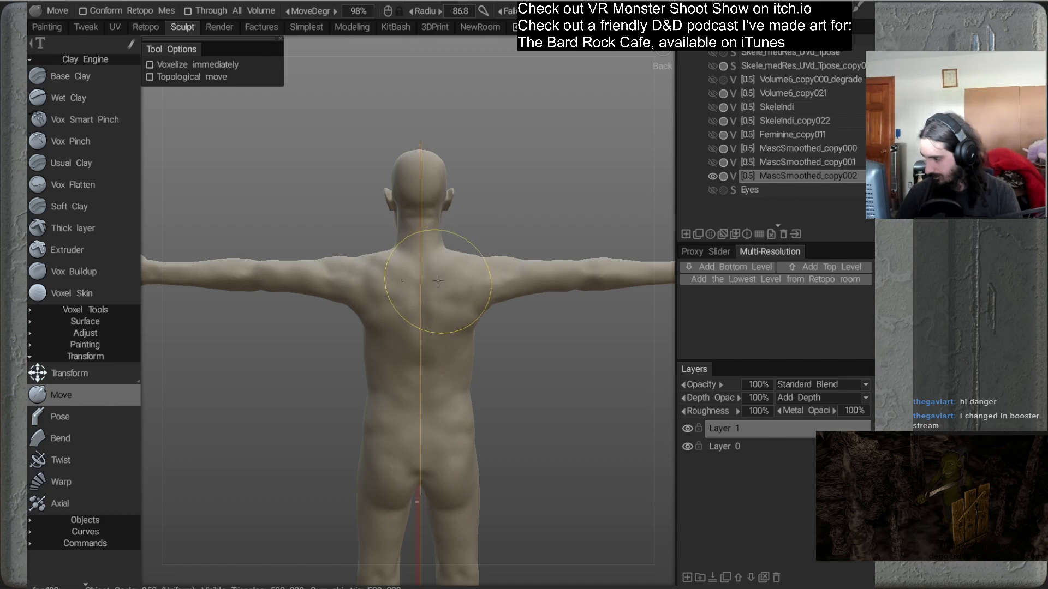
Reshape the slope between the clone's neck and shoulders with symmetric Move strokes, checking it from front and back
alt+drag(437, 282, 538, 328)
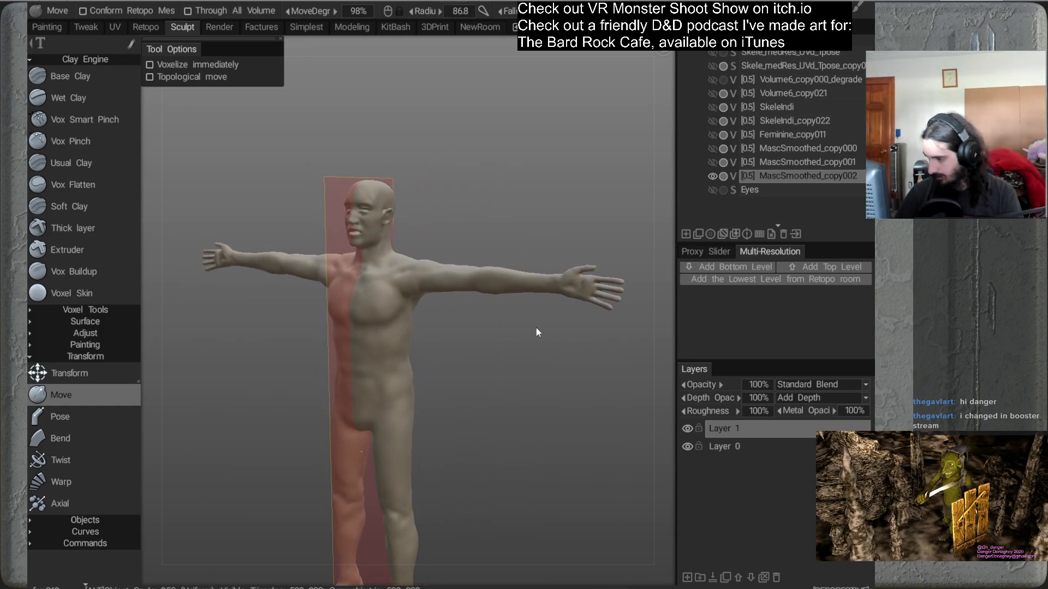
alt+middle_drag(434, 247, 446, 280)
alt+right_drag(446, 280, 451, 327)
alt+drag(452, 327, 484, 323)
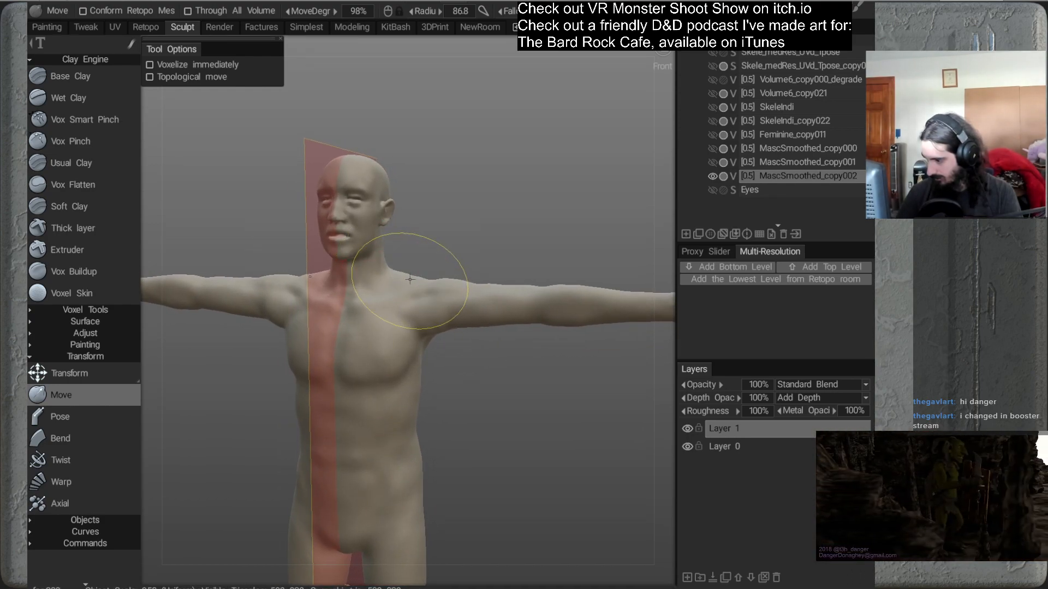
alt+drag(412, 276, 477, 279)
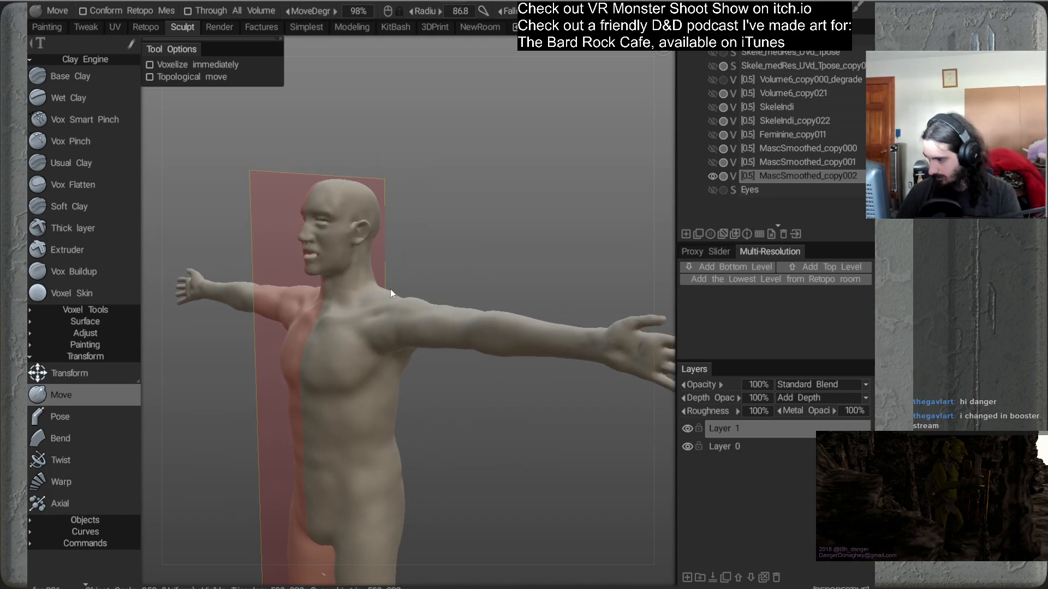
mouse_move(376, 284)
mouse_down()
mouse_move(486, 302)
mouse_move(420, 302)
mouse_move(486, 283)
mouse_move(481, 319)
mouse_move(369, 311)
mouse_up()
alt+right_drag(370, 311, 395, 237)
alt+middle_drag(395, 237, 407, 163)
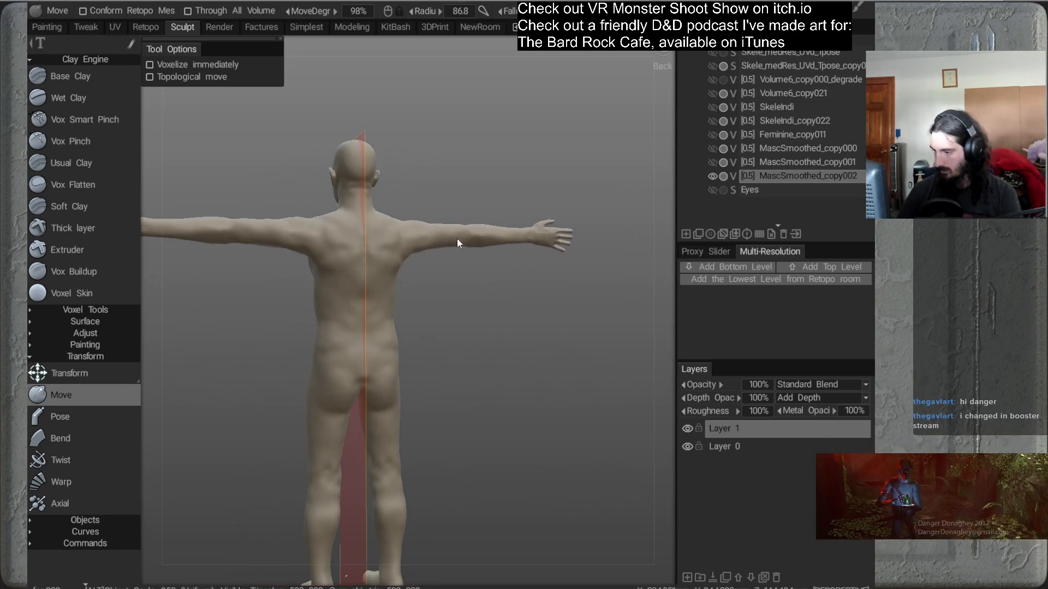
alt+right_drag(457, 233, 432, 263)
alt+drag(433, 263, 480, 268)
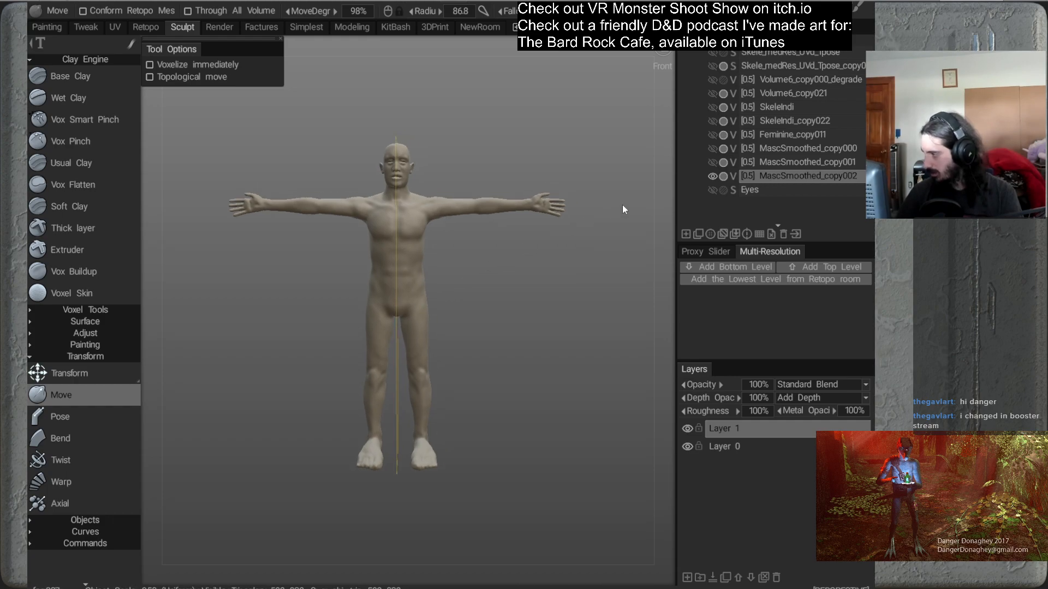
Compare MascSmoothed_copy001 with MascSmoothed_copy002 by switching their visibility, ending with only copy002 shown in profile
click(712, 176)
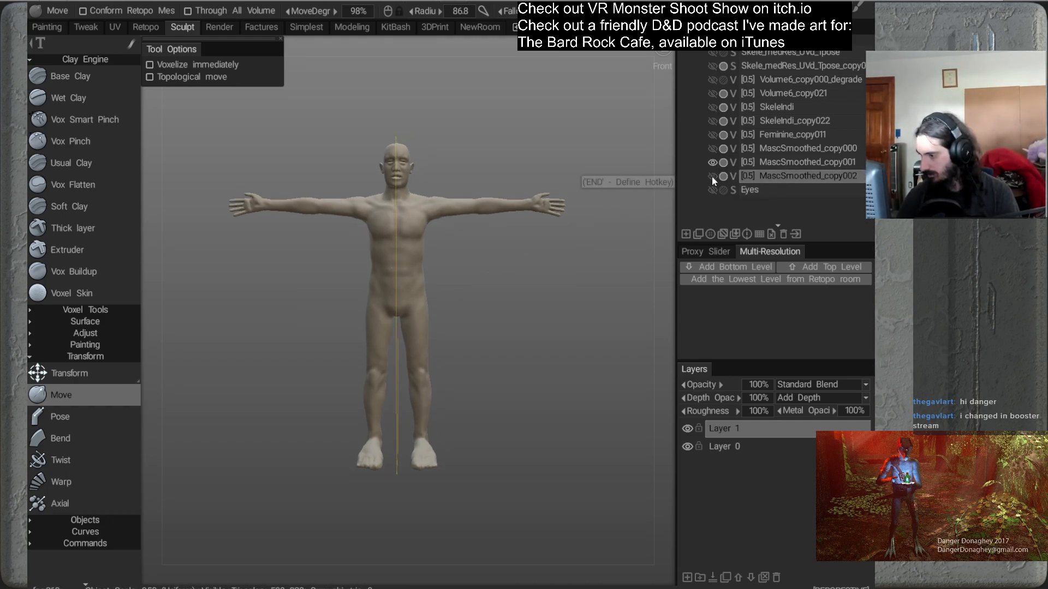
click(712, 163)
alt+drag(453, 282, 608, 290)
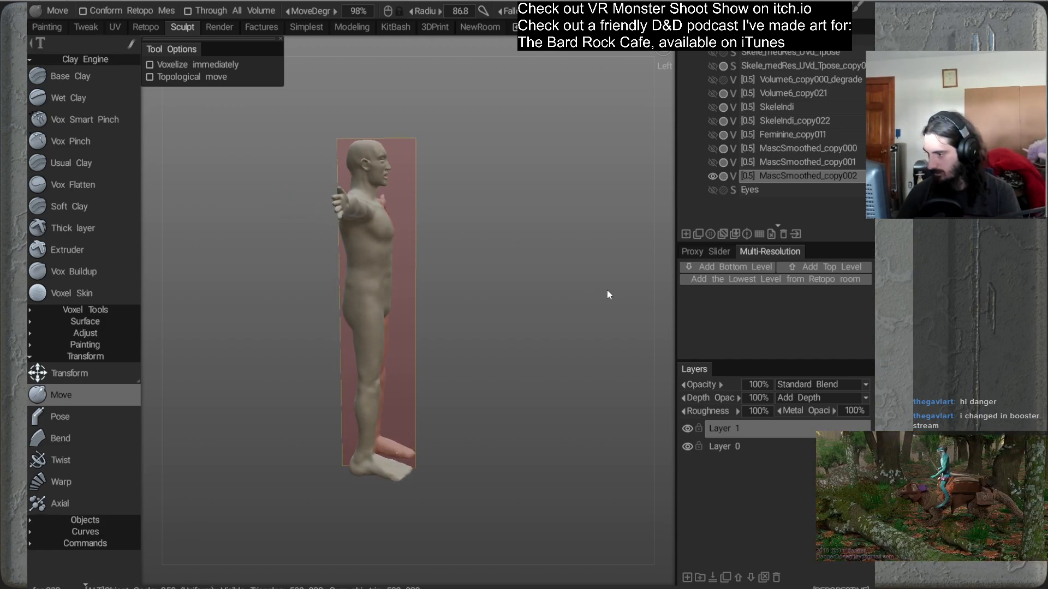
alt+middle_drag(514, 210, 541, 224)
alt+drag(559, 227, 585, 250)
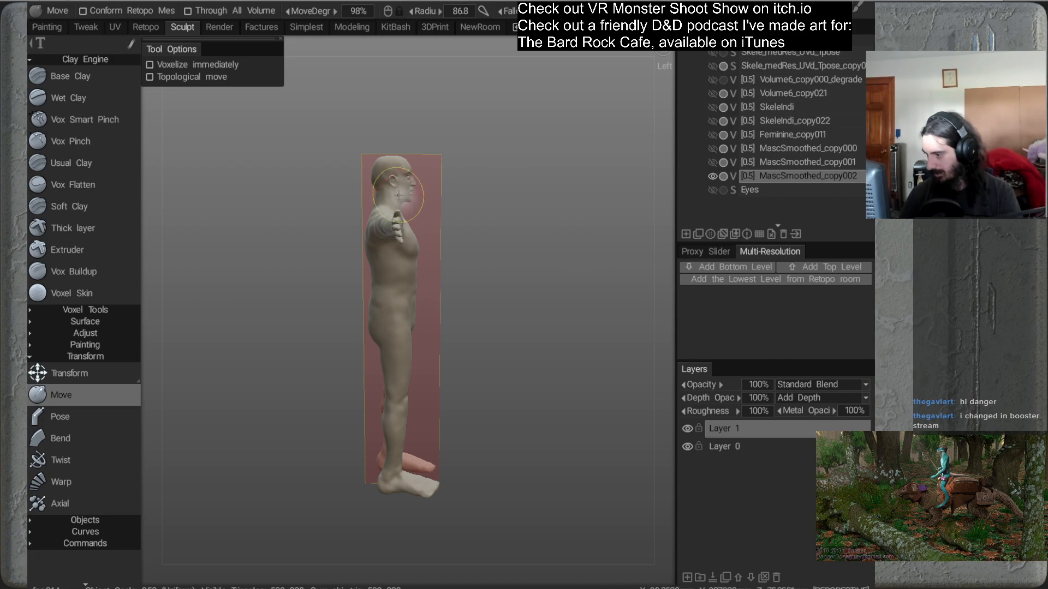
Enlarge the Move brush radius to 141 and push the clone's abdomen slightly inward in side view
alt+middle_drag(497, 191, 509, 255)
mouse_move(510, 256)
alt+right_down()
mouse_move(541, 226)
mouse_move(521, 249)
alt+right_up()
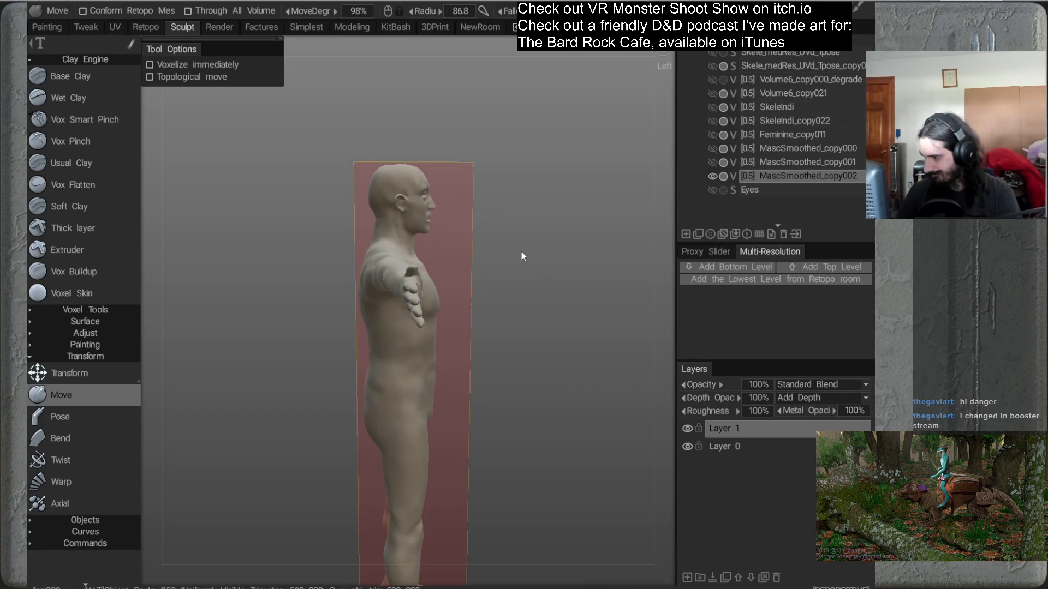
alt+middle_drag(522, 250, 486, 237)
alt+right_drag(486, 237, 495, 233)
alt+middle_drag(495, 233, 495, 252)
mouse_move(562, 247)
alt+mouse_down()
mouse_move(545, 264)
mouse_move(555, 219)
mouse_move(579, 211)
alt+mouse_up()
mouse_move(580, 248)
alt+mouse_down()
mouse_move(565, 255)
mouse_move(535, 213)
mouse_move(521, 222)
alt+mouse_up()
alt+right_drag(521, 219, 491, 192)
alt+middle_drag(542, 236, 542, 224)
right_drag(396, 314, 415, 314)
drag(398, 315, 391, 314)
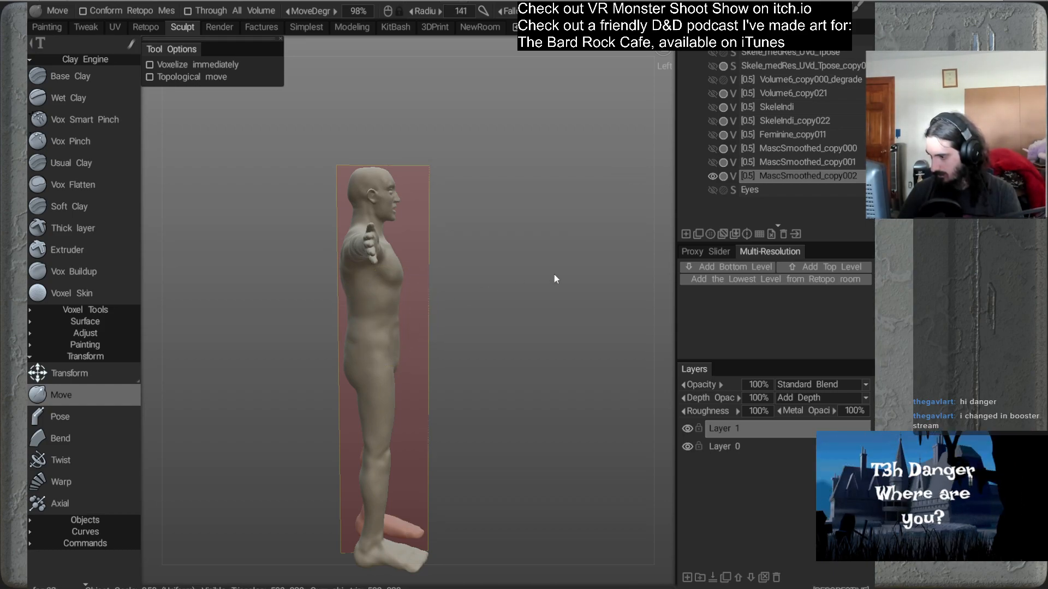
Pull the clone's chest up and forward in side view, then nudge it with the brush radius reduced to 124
alt+middle_drag(550, 244, 560, 240)
drag(399, 283, 406, 265)
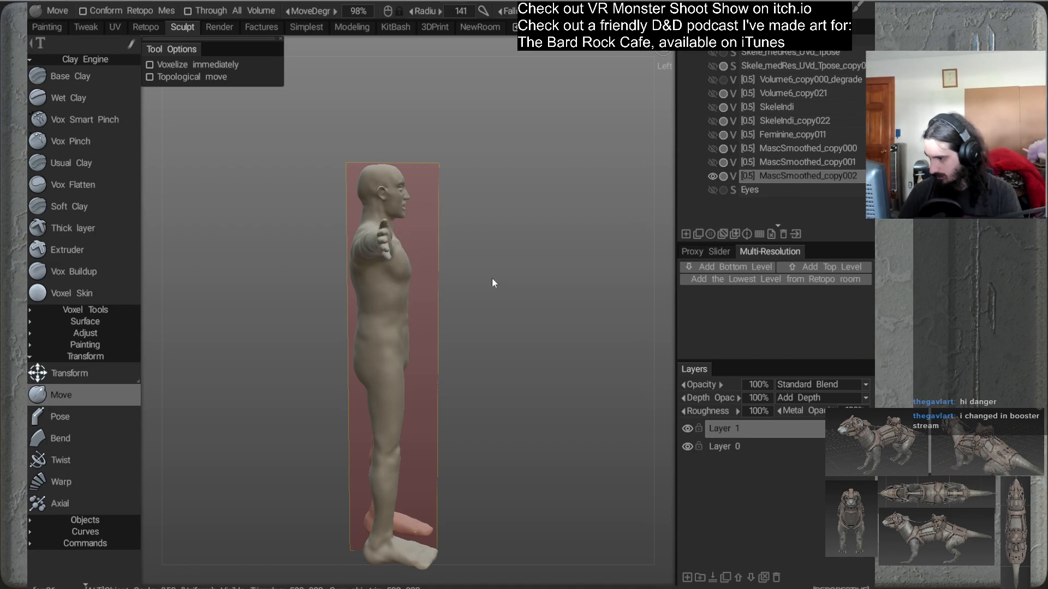
drag(492, 277, 479, 282)
right_drag(405, 270, 396, 270)
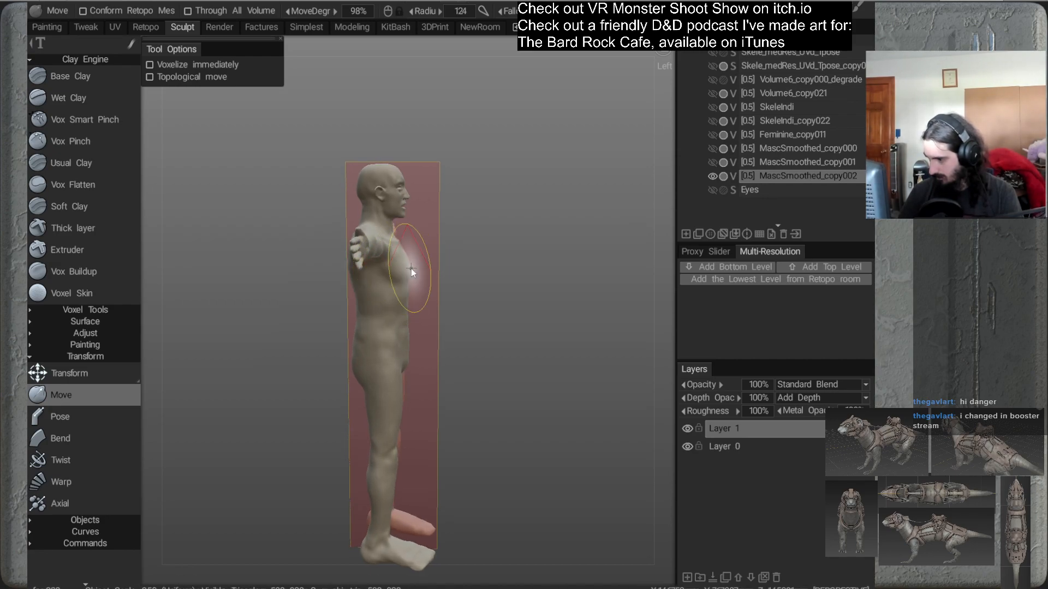
drag(410, 268, 408, 267)
Reduce the Move brush radius to 101 and check the reshaped chest from the front and side
alt+drag(422, 289, 408, 291)
right_drag(418, 263, 407, 264)
mouse_move(422, 306)
alt+mouse_down()
mouse_move(450, 299)
mouse_move(421, 302)
alt+mouse_up()
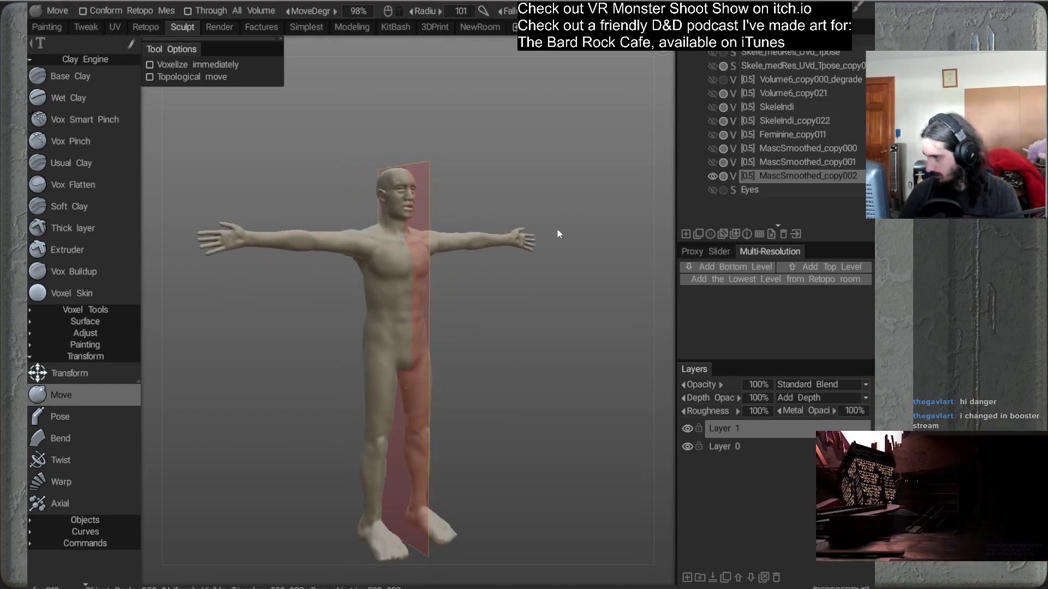
alt+drag(534, 287, 582, 287)
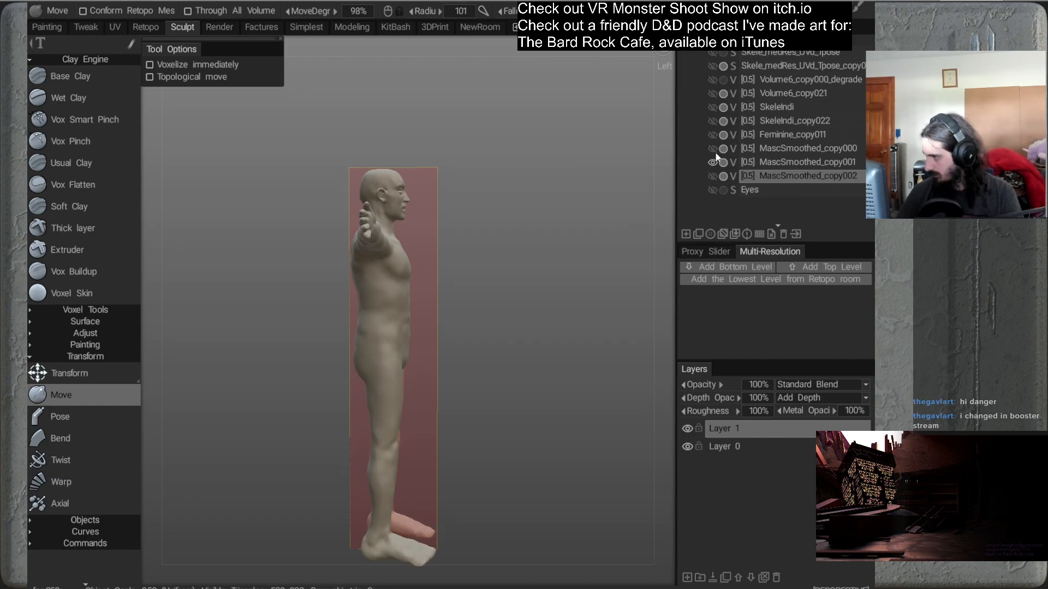
Clone MascSmoothed_copy002 as a new volume for the next round of adjustments
alt+drag(536, 292, 540, 300)
alt+middle_drag(470, 257, 479, 247)
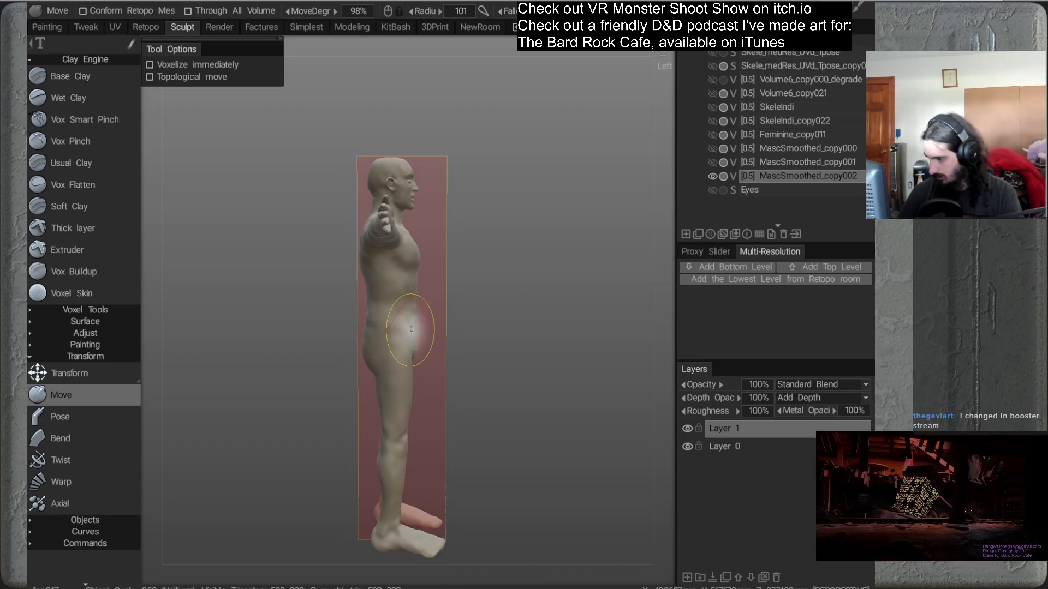
mouse_move(460, 337)
mouse_down()
mouse_move(472, 334)
mouse_move(439, 334)
mouse_move(538, 335)
mouse_move(442, 358)
mouse_move(463, 351)
mouse_move(410, 346)
mouse_move(542, 305)
mouse_move(528, 300)
mouse_move(540, 289)
mouse_up()
right_click(797, 176)
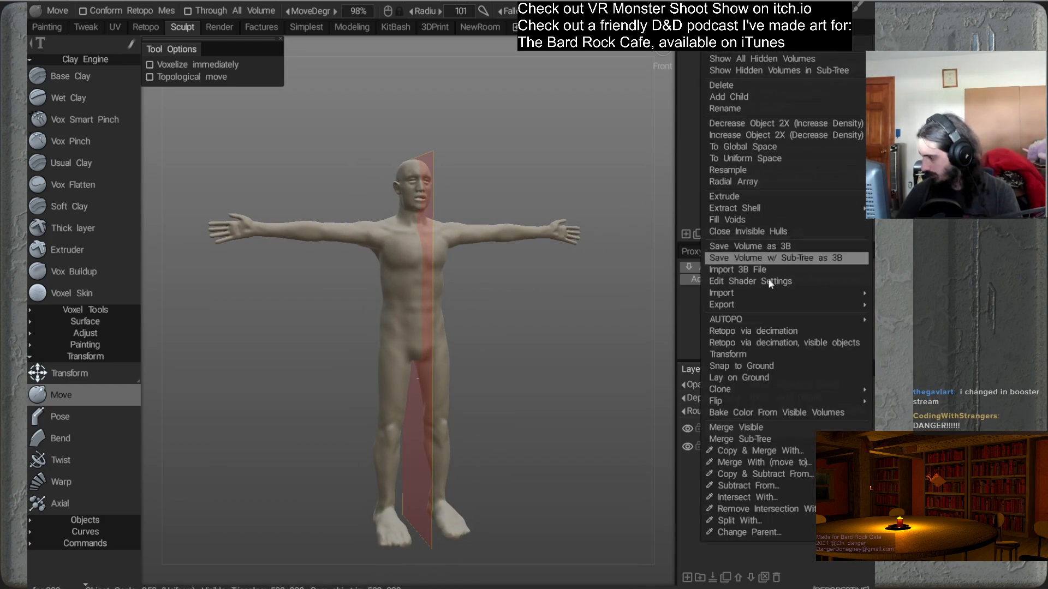
mouse_move(742, 389)
click(599, 340)
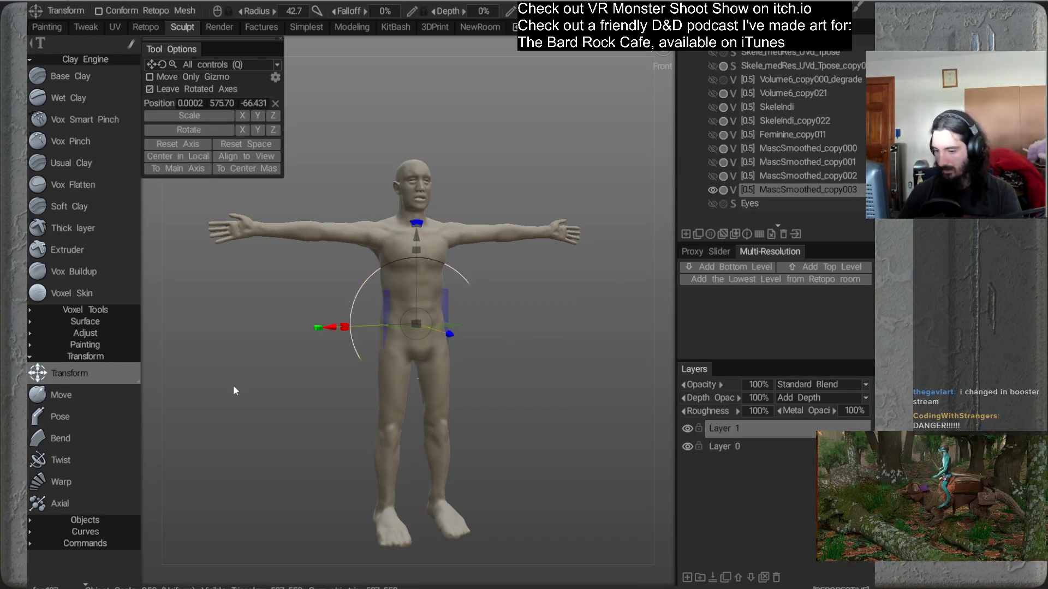
Activate the Move brush and examine the new male clone's posture and proportions from the back, side and three-quarter views
click(80, 393)
alt+drag(377, 417, 419, 401)
alt+right_drag(419, 401, 459, 289)
alt+drag(459, 289, 508, 307)
alt+drag(414, 341, 535, 287)
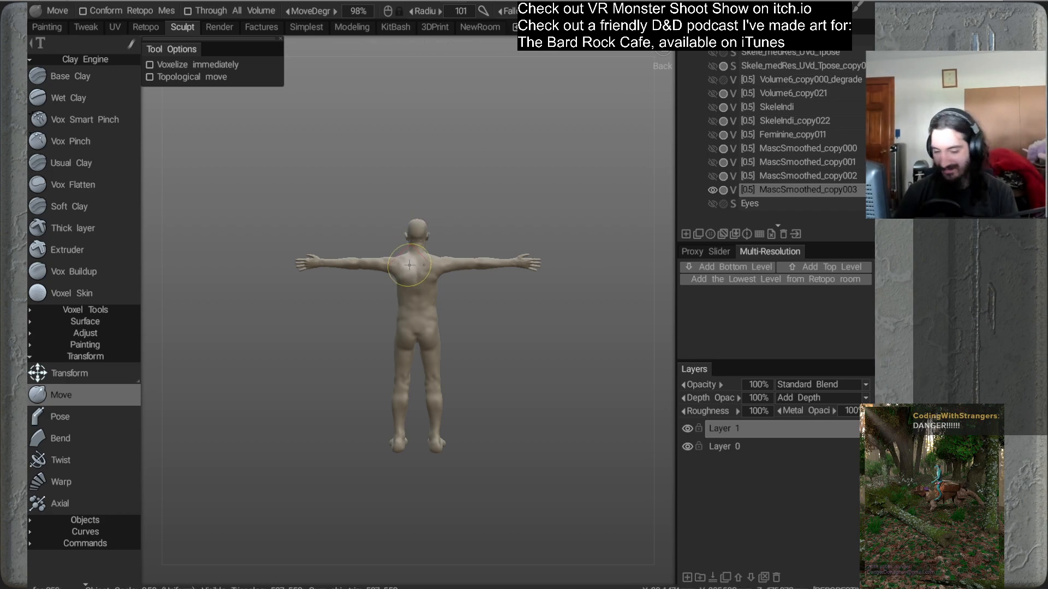
alt+middle_drag(383, 217, 355, 195)
alt+right_drag(354, 195, 399, 223)
alt+drag(406, 287, 559, 300)
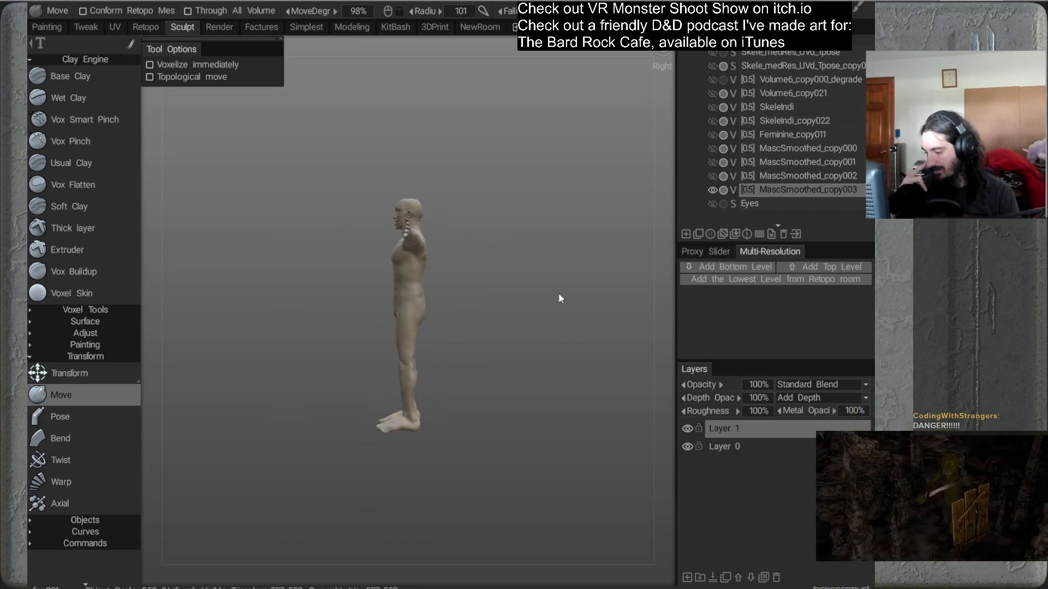
alt+middle_drag(510, 221, 471, 177)
alt+right_drag(471, 176, 493, 262)
alt+drag(494, 264, 406, 289)
Compare MascSmoothed_copy002 with MascSmoothed_copy003 by switching their visibility, ending with only copy003 shown
click(712, 176)
click(710, 188)
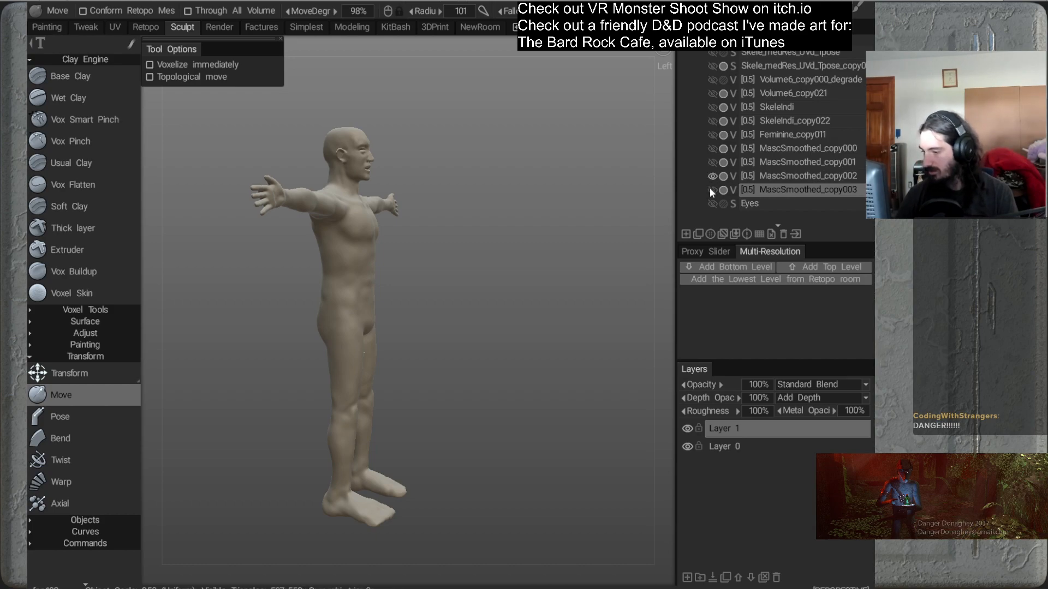
click(711, 177)
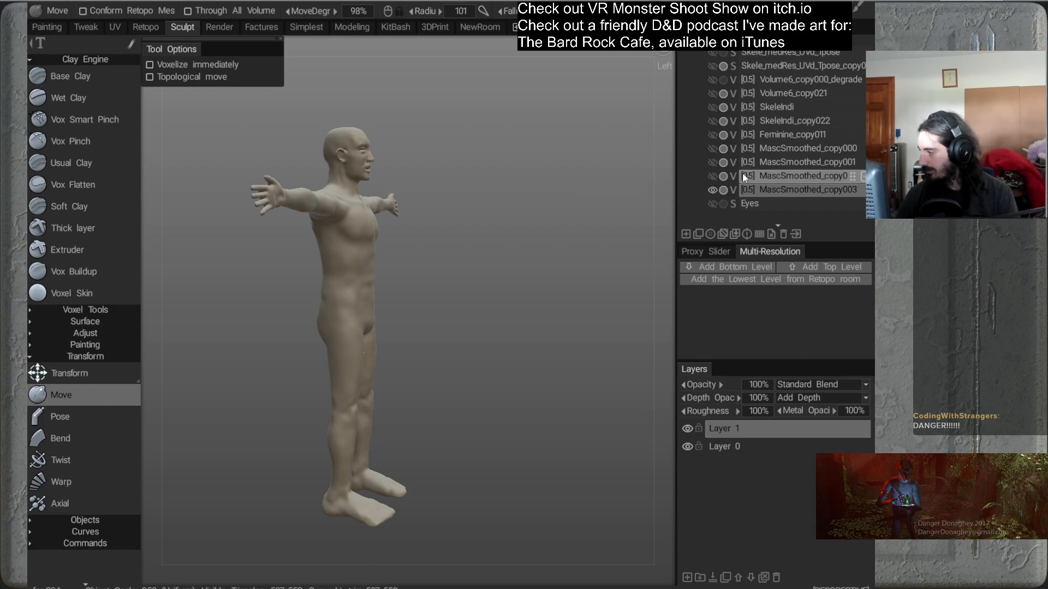
Ghost MascSmoothed_copy003 and clone Feminine_copy011 over it
click(723, 190)
alt+drag(518, 263, 485, 261)
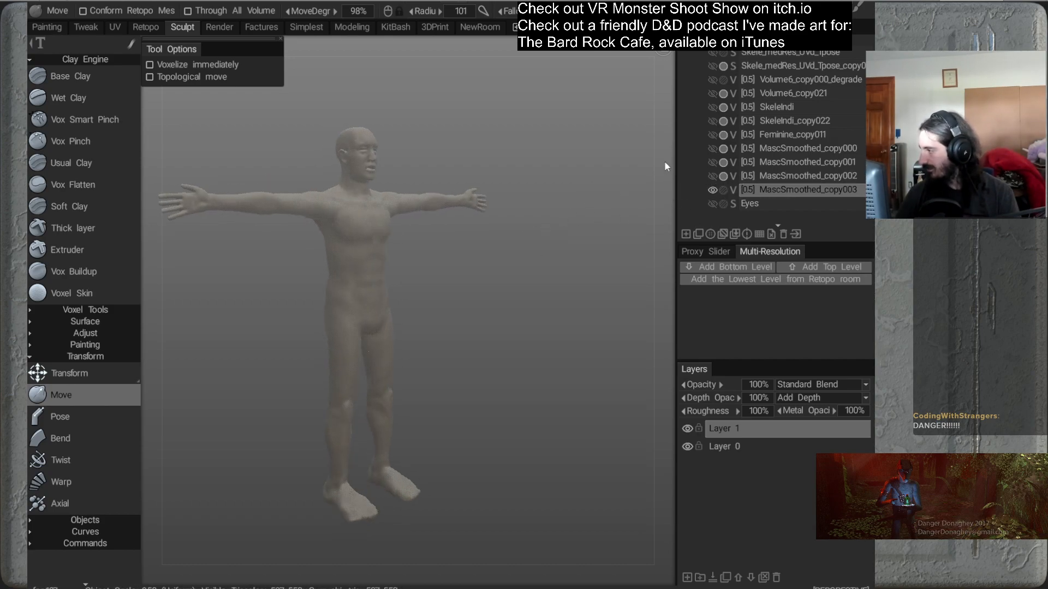
click(775, 137)
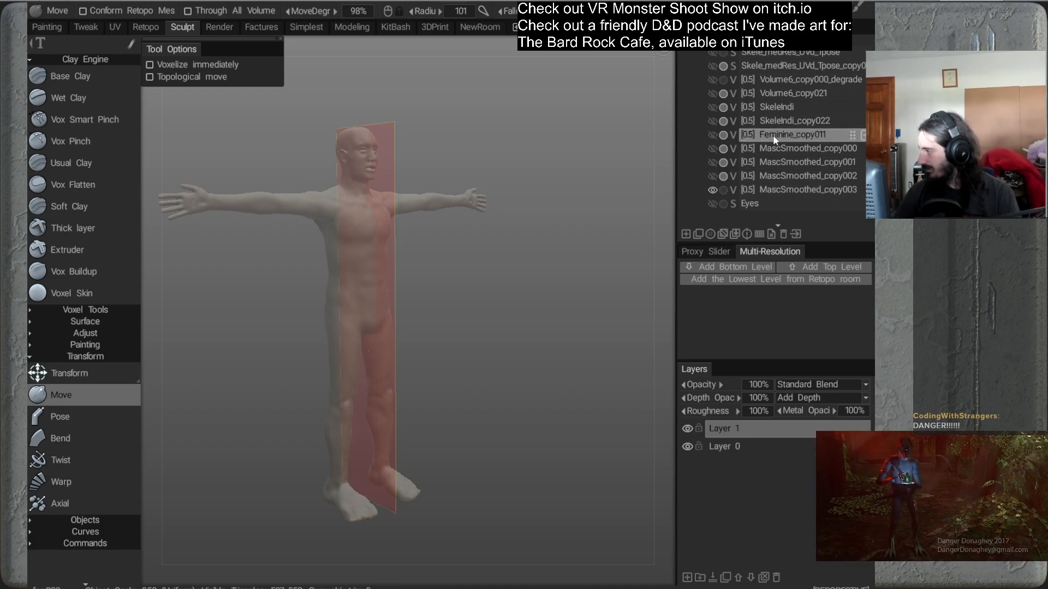
right_click(775, 139)
mouse_move(717, 390)
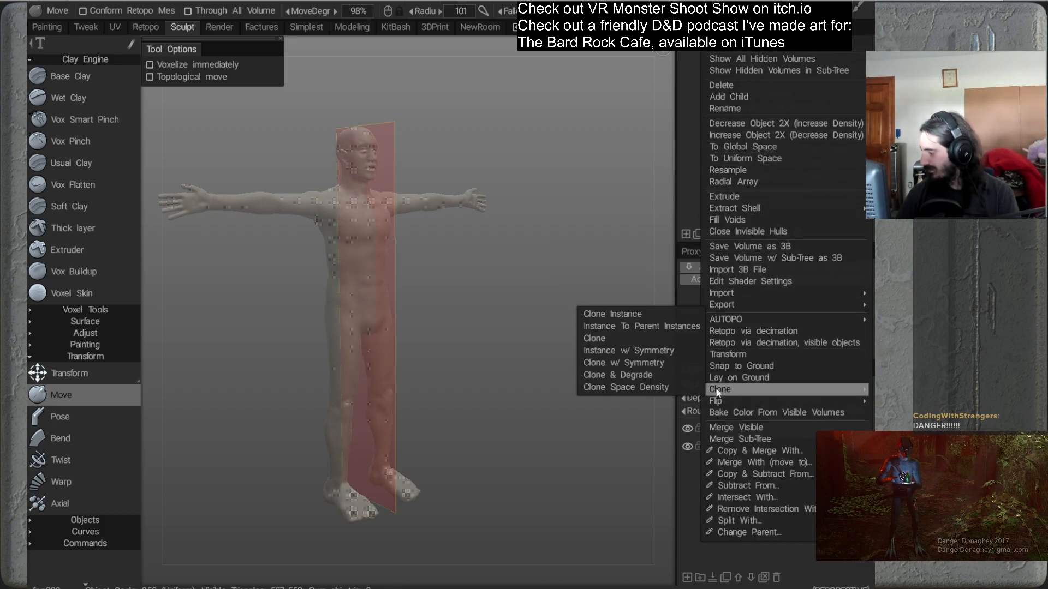
click(601, 338)
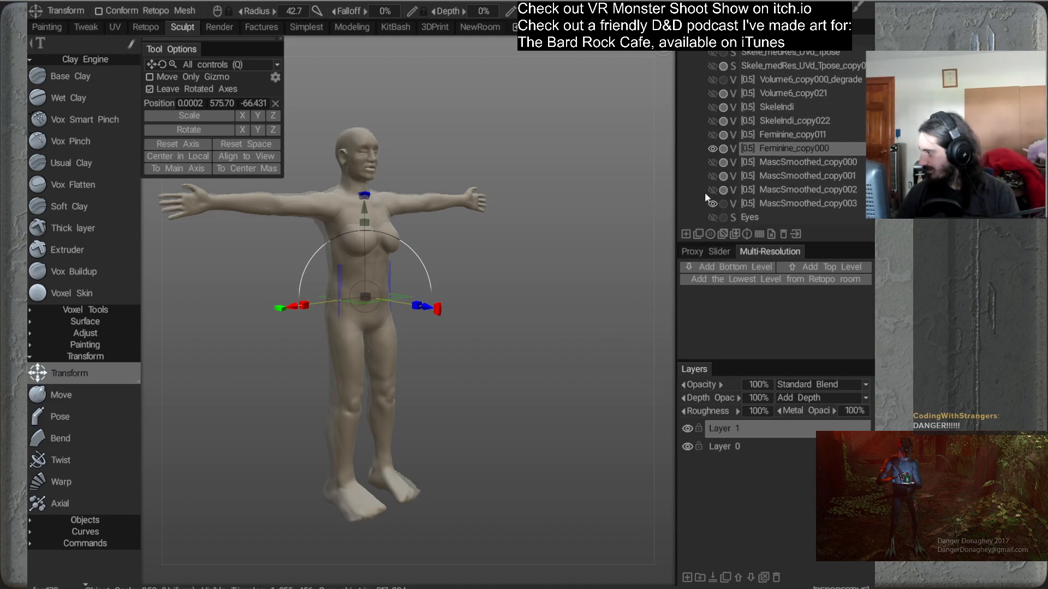
Compare Feminine_copy011 with its clone by switching their visibility, ending with only the clone shown over the ghosted male
click(712, 135)
click(712, 149)
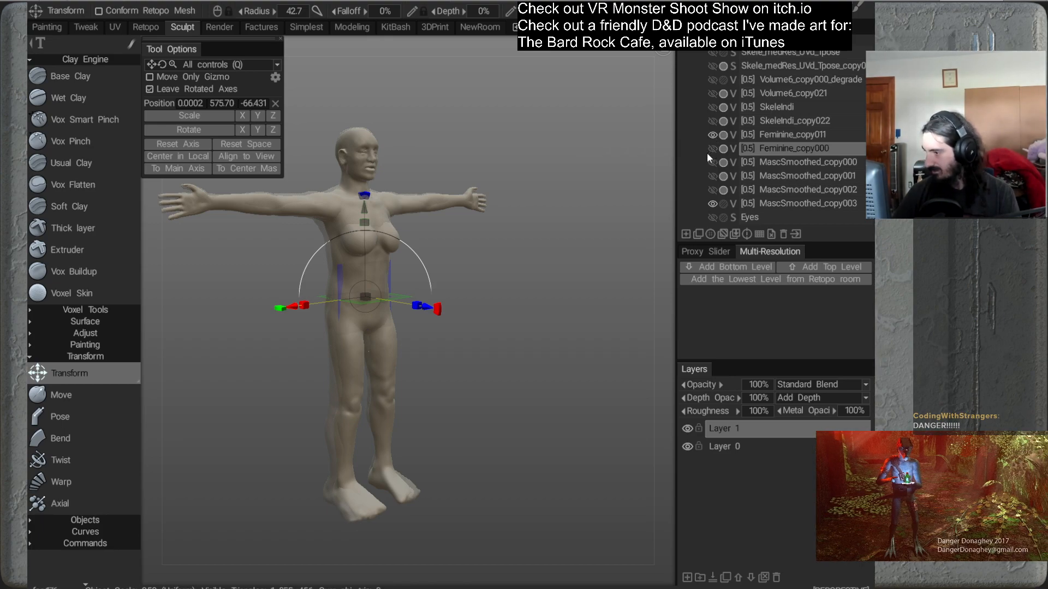
click(712, 134)
click(712, 149)
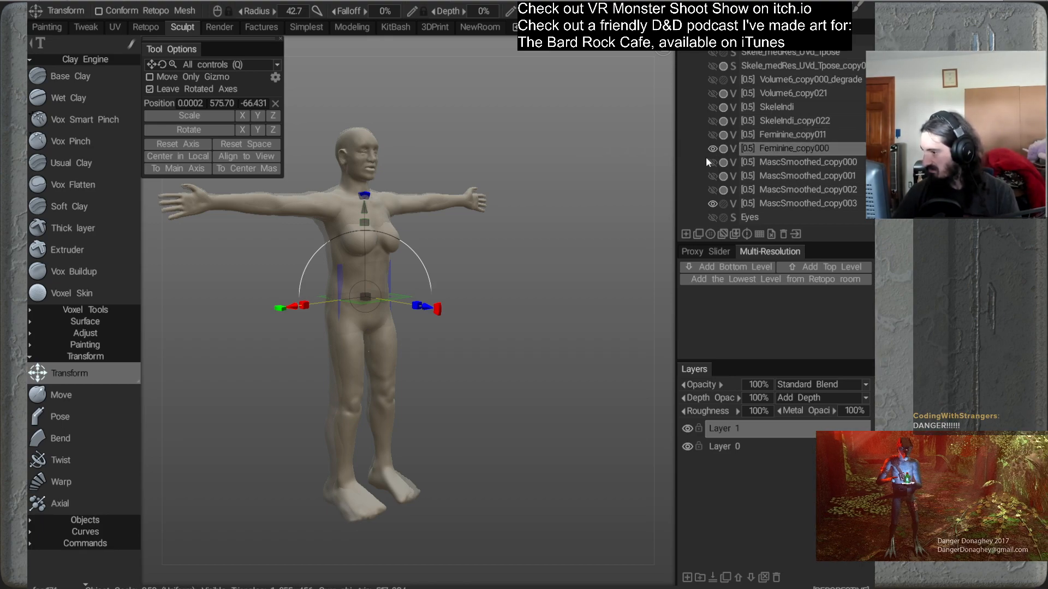
Show the copy of the Skele_medRes_UVd_Tpose skeleton together with the male and female figures in front view
alt+drag(526, 315, 474, 312)
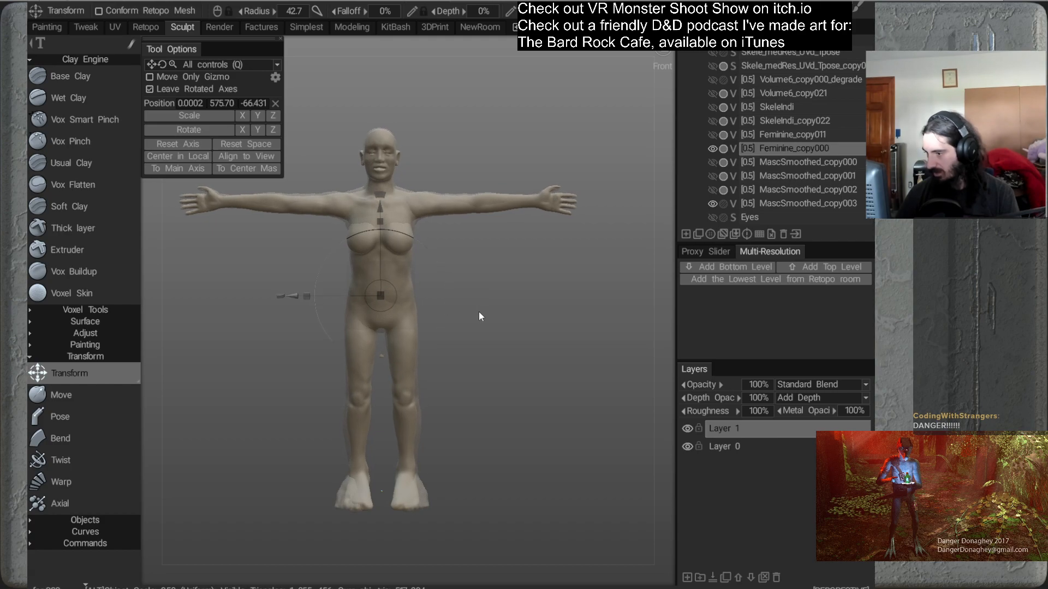
alt+middle_drag(502, 262, 535, 188)
alt+right_drag(535, 187, 568, 210)
scroll(692, 109, up, 1)
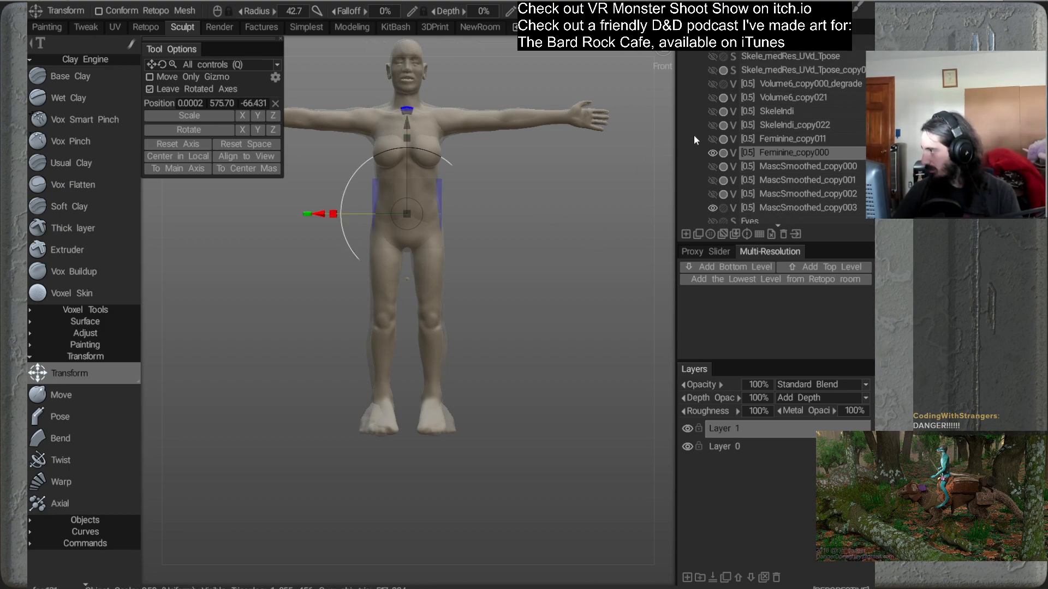
click(711, 70)
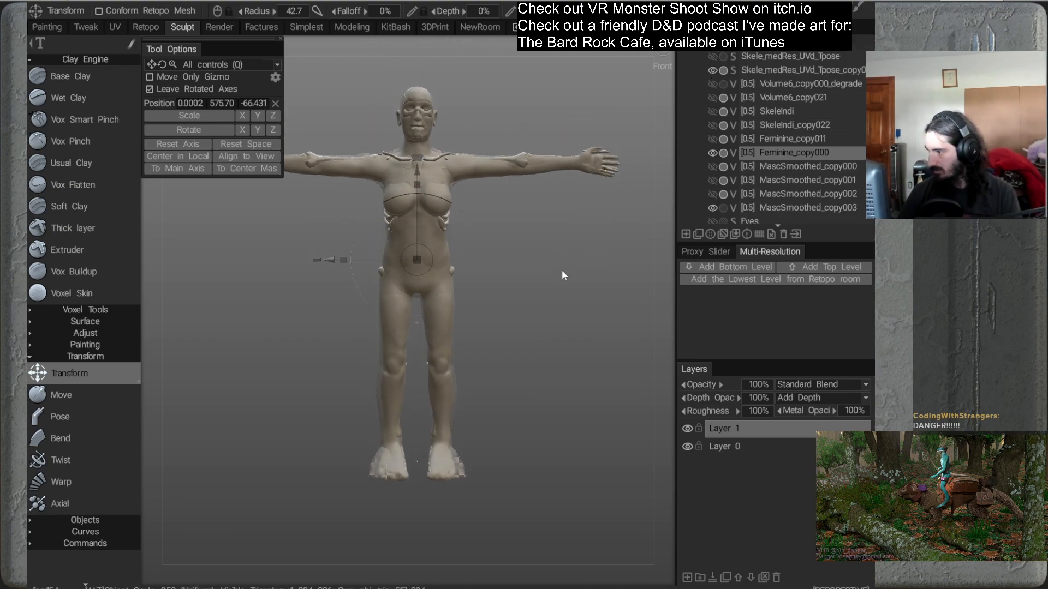
Apply the translucent grey shader at the end of the shader library to MascSmoothed_copy003 and Feminine_copy000
click(768, 209)
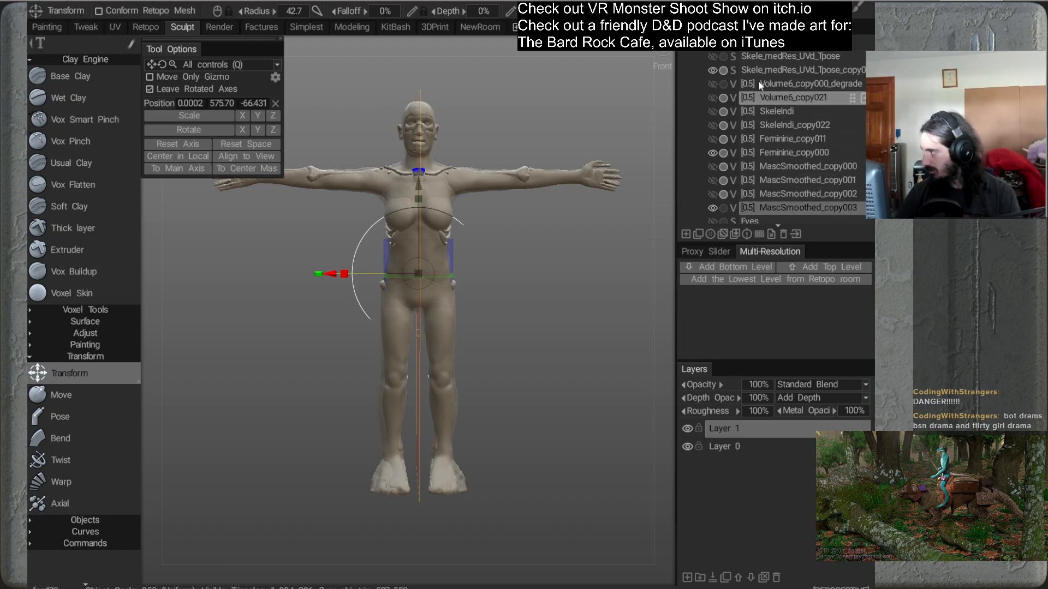
mouse_move(756, 27)
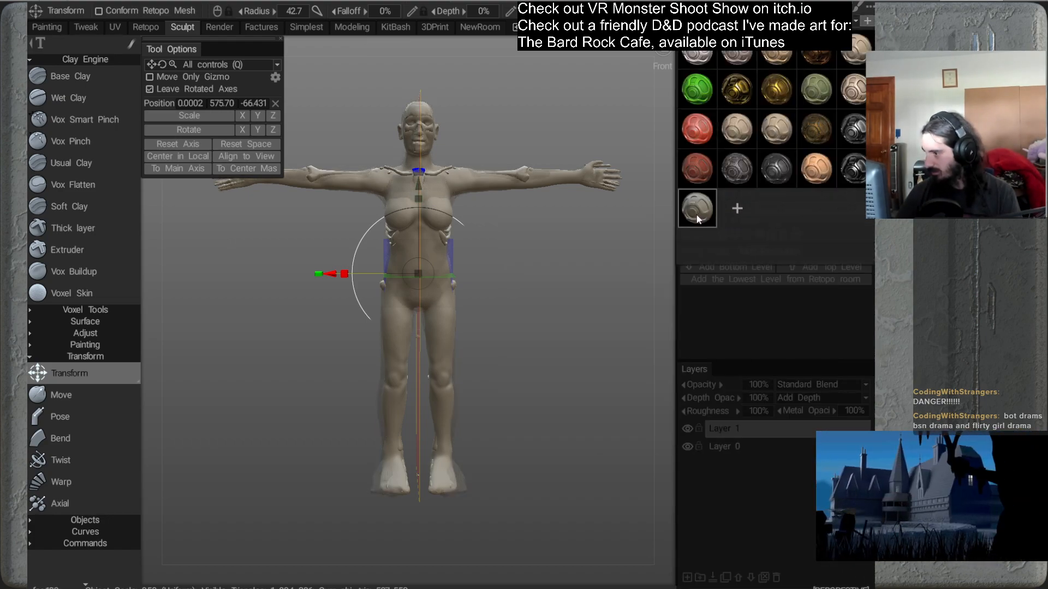
alt+drag(524, 245, 529, 268)
alt+right_drag(529, 268, 627, 193)
mouse_move(756, 27)
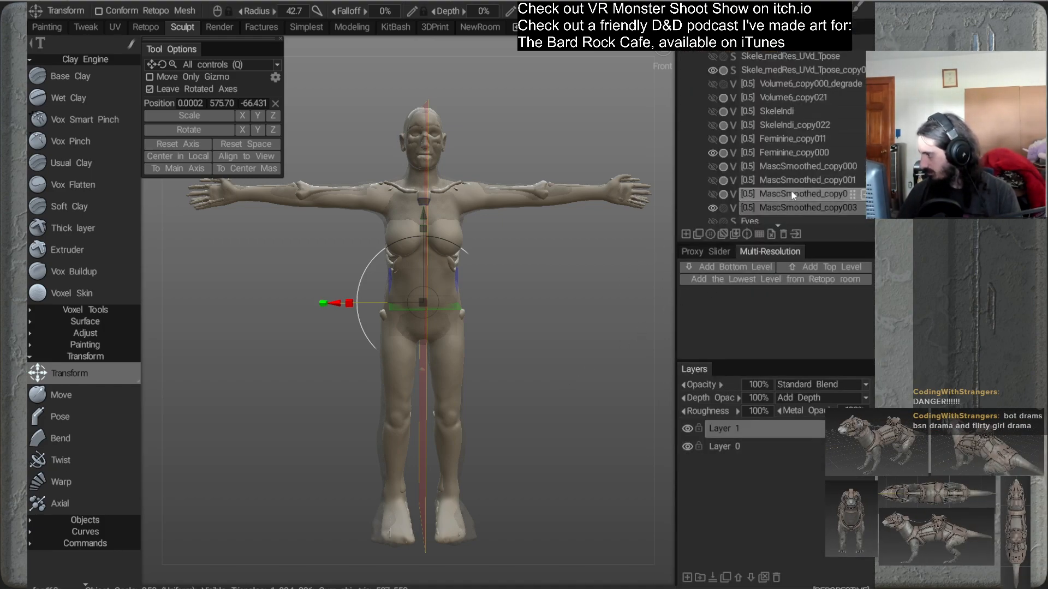
click(767, 155)
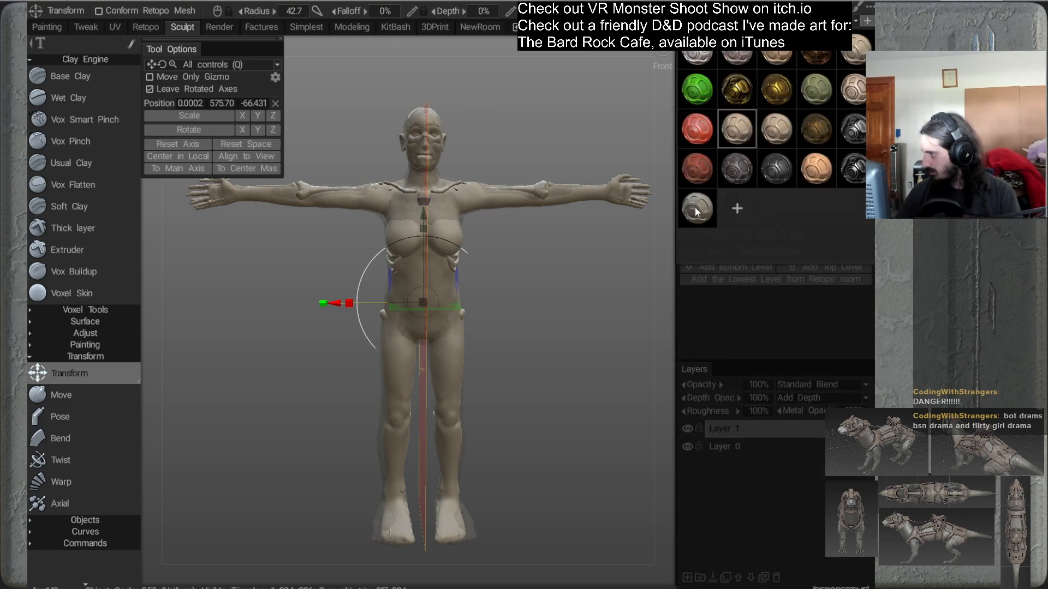
click(695, 213)
Examine how the skeleton fits inside the overlaid translucent male and female figures from front and three-quarter views
drag(551, 279, 538, 211)
mouse_move(540, 315)
mouse_down()
mouse_move(530, 312)
mouse_move(540, 311)
mouse_up()
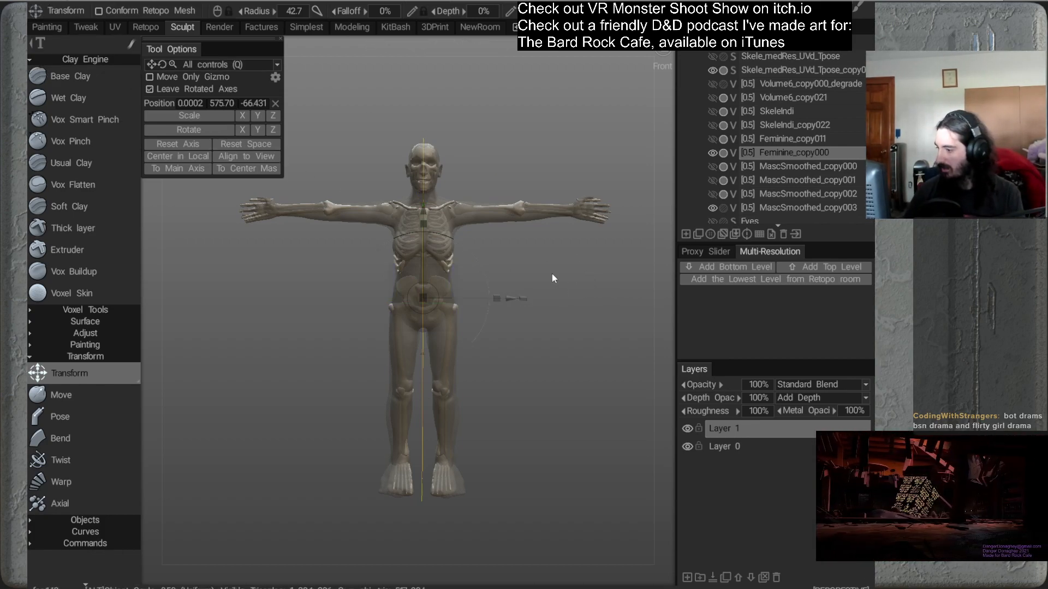
mouse_move(549, 243)
mouse_down()
mouse_move(584, 288)
mouse_move(564, 247)
mouse_move(539, 244)
mouse_up()
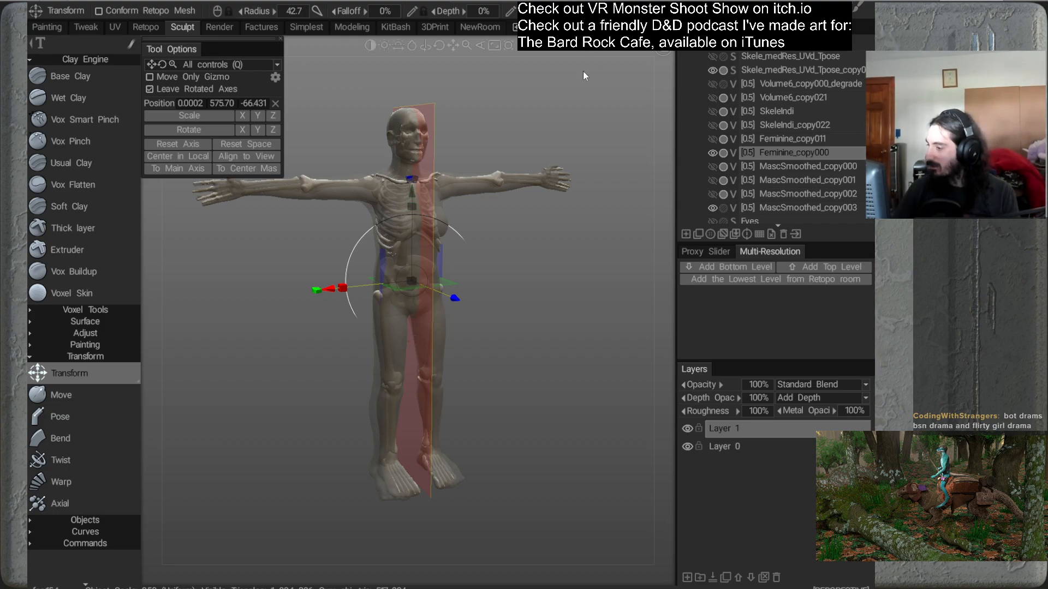
alt+middle_drag(573, 183, 562, 183)
alt+drag(575, 269, 509, 271)
alt+right_drag(508, 271, 615, 198)
alt+middle_drag(615, 199, 594, 218)
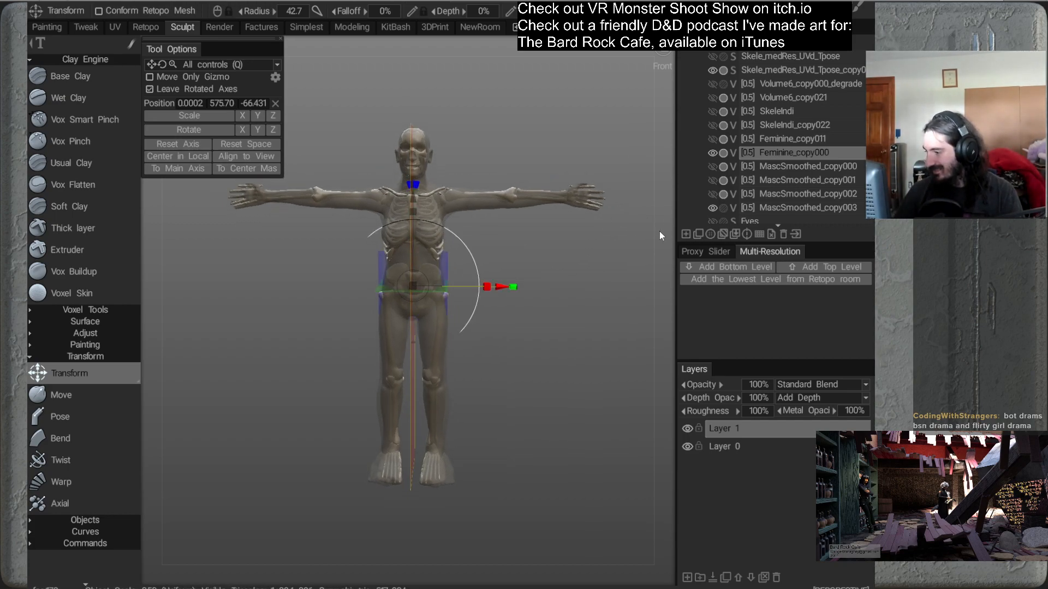
alt+drag(548, 294, 572, 302)
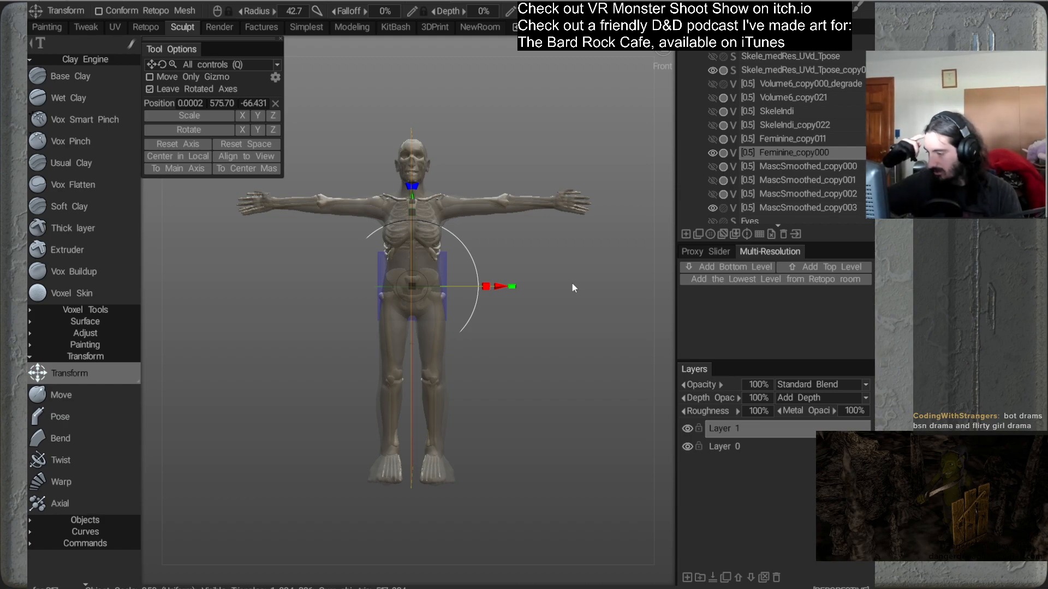
scroll(734, 188, down, 1)
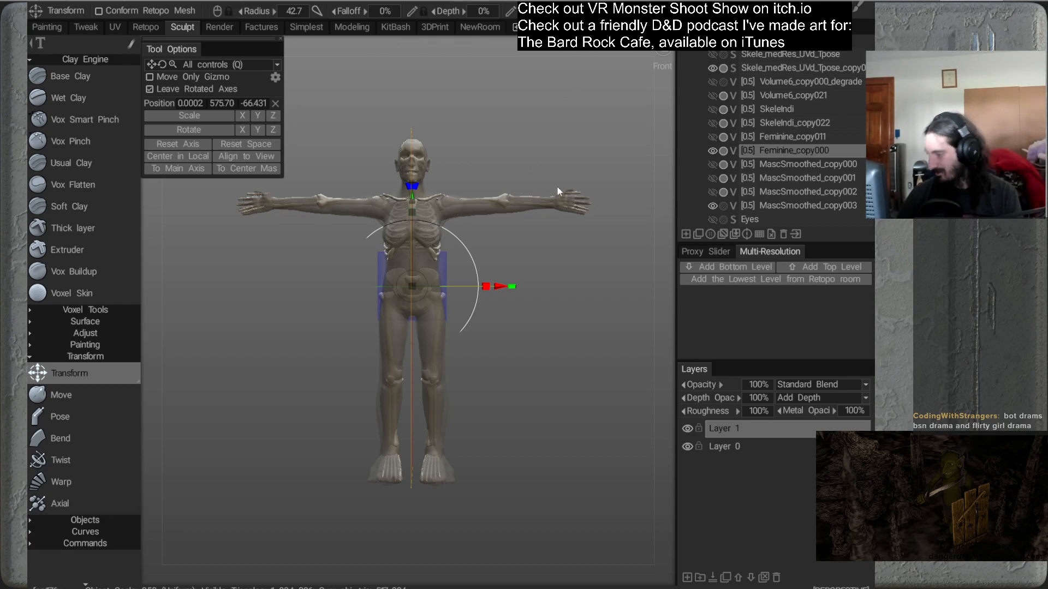
mouse_move(560, 181)
alt+middle_down()
mouse_move(549, 166)
mouse_move(551, 182)
alt+middle_up()
mouse_move(551, 183)
alt+mouse_down()
mouse_move(551, 251)
mouse_move(535, 169)
alt+mouse_up()
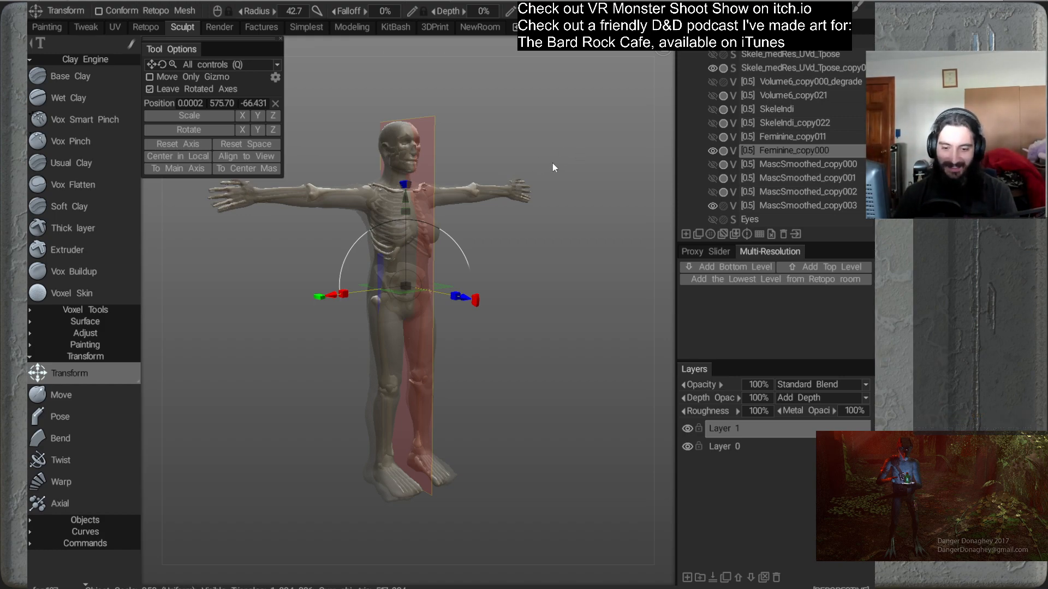
alt+drag(539, 168, 542, 153)
alt+drag(570, 227, 377, 288)
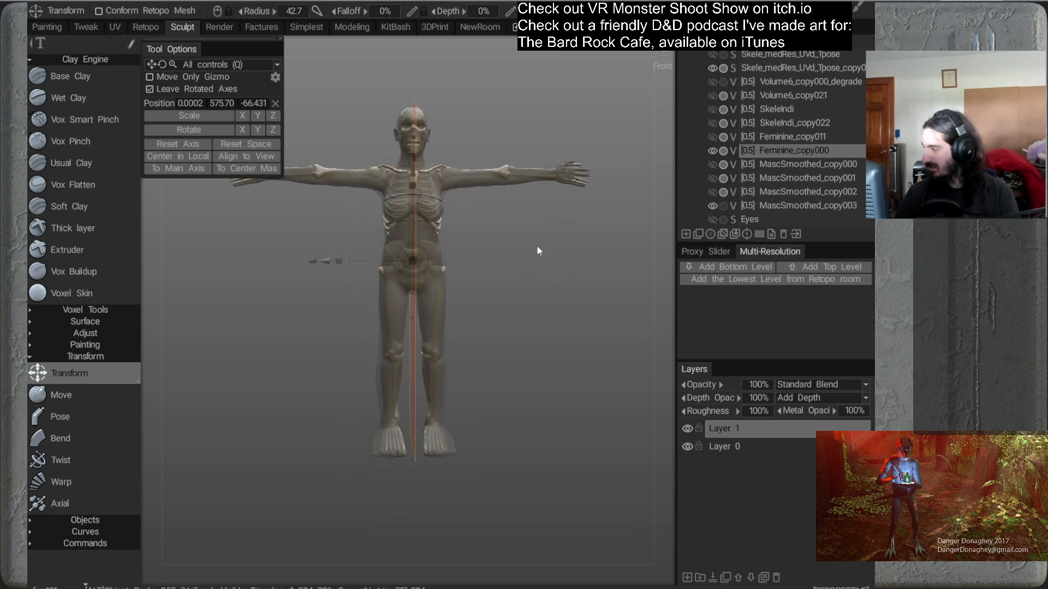
alt+middle_drag(547, 192, 536, 201)
Select the visible skeleton copy and compare it with Skele_medRes_UVd_Tpose by toggling visibility, ending with the copy shown
click(771, 66)
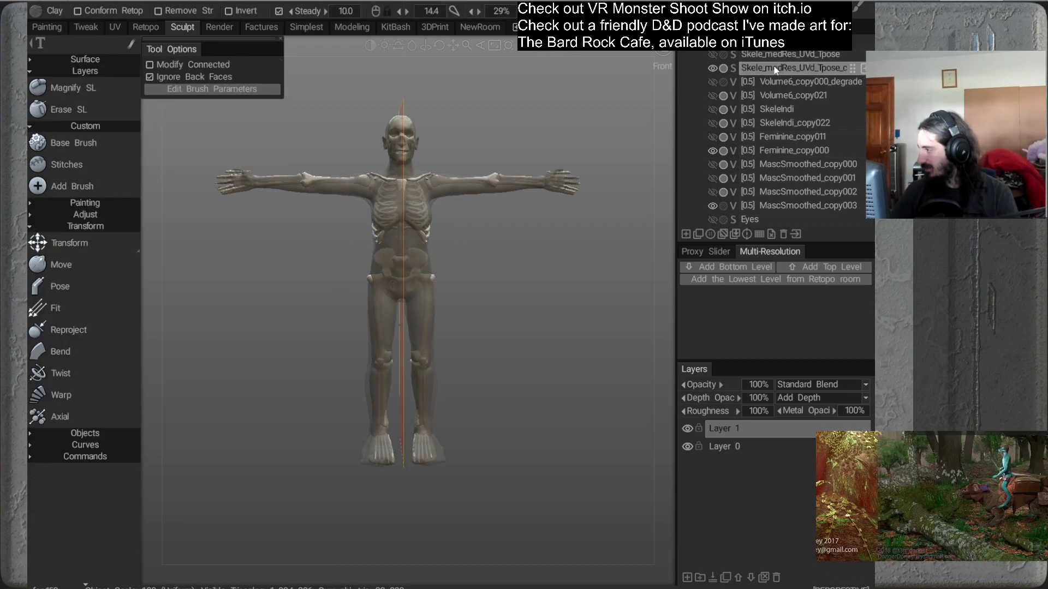
click(713, 68)
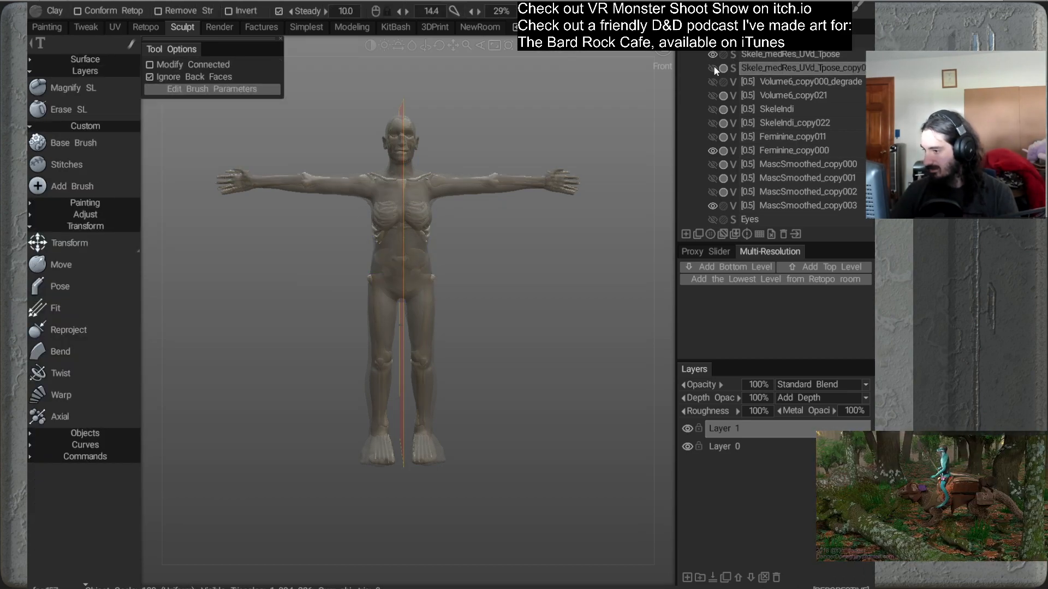
click(714, 68)
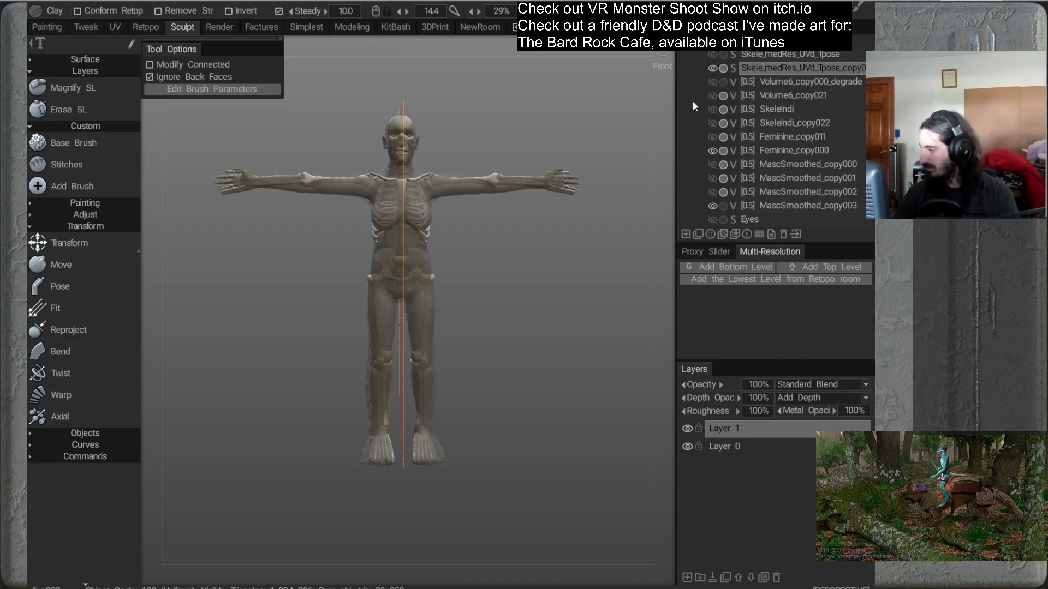
Use Transform to scale the skeleton copy down slightly and lower its position to about 496.62 vertically
mouse_move(87, 252)
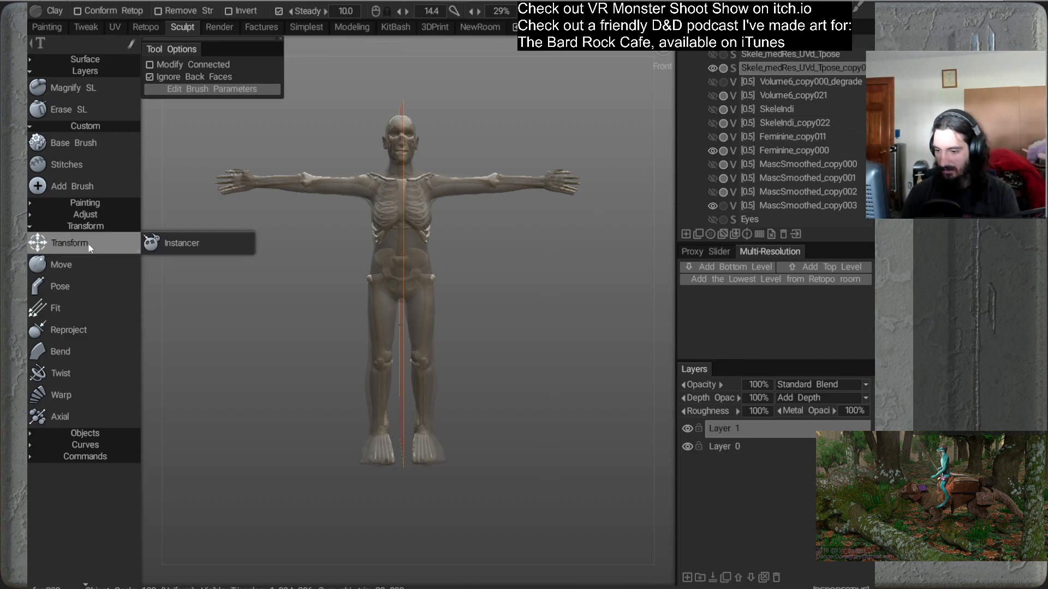
click(86, 244)
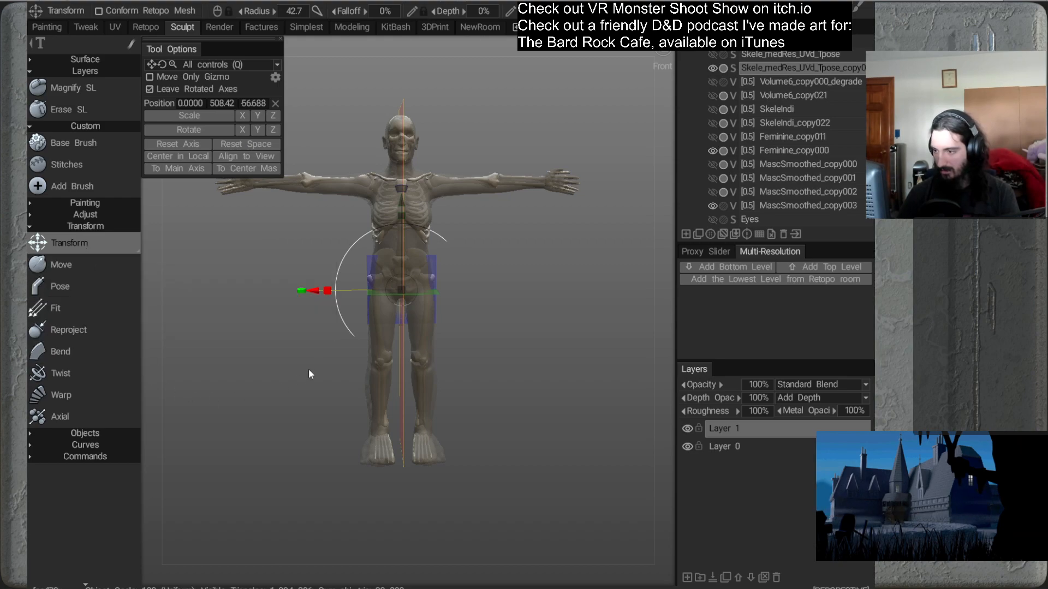
alt+drag(299, 376, 406, 382)
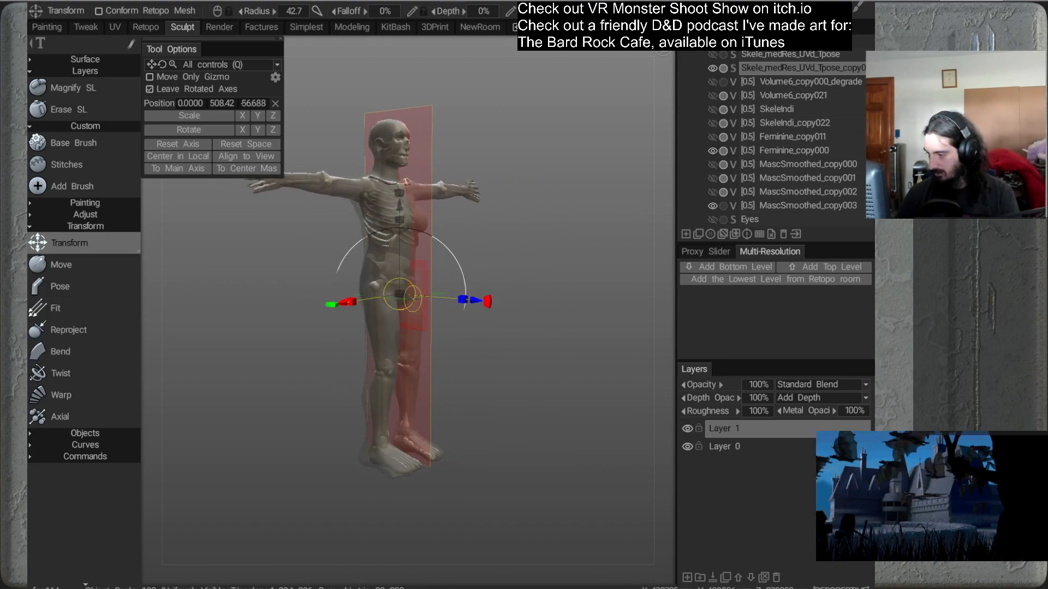
drag(399, 296, 399, 294)
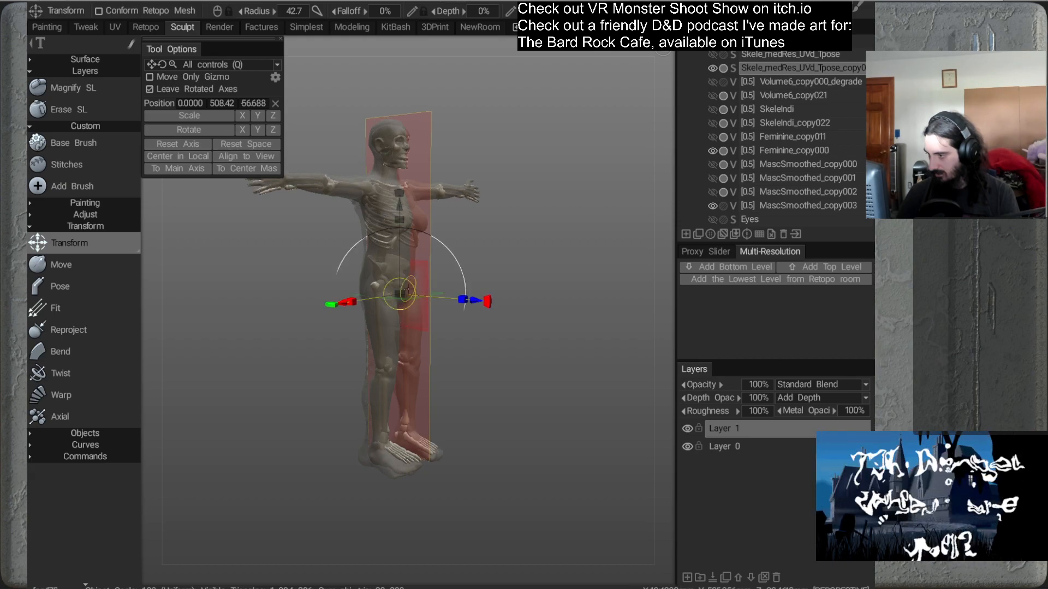
mouse_move(591, 269)
alt+mouse_down()
mouse_move(496, 273)
mouse_move(503, 216)
mouse_move(531, 249)
mouse_move(572, 261)
mouse_move(508, 266)
mouse_move(594, 262)
alt+mouse_up()
drag(386, 204, 386, 207)
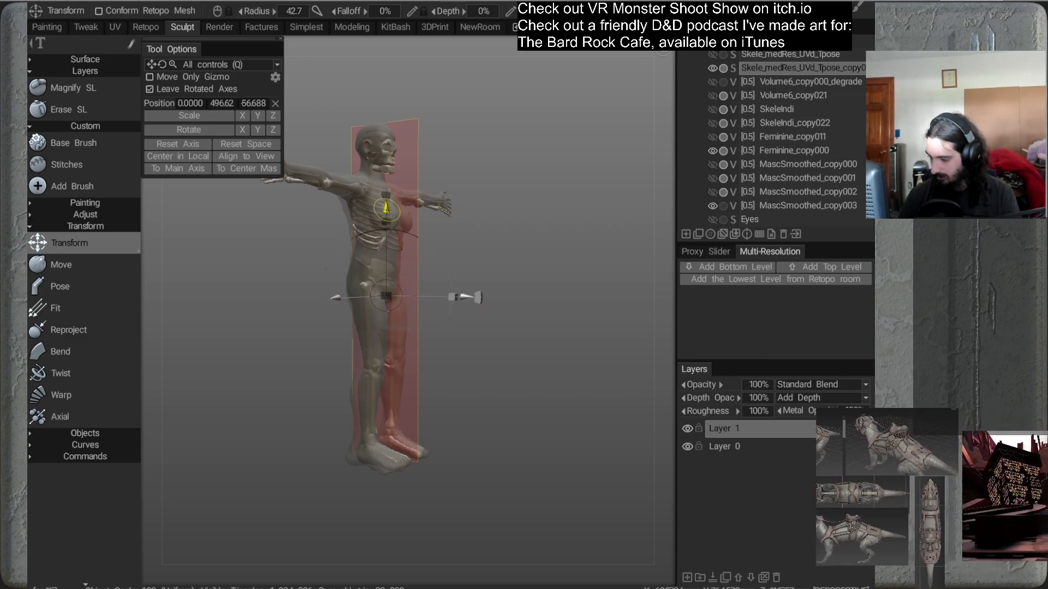
Examine from the left side how the skeleton copy sits inside the overlaid translucent male and female figures
alt+drag(554, 232, 505, 190)
alt+middle_drag(505, 190, 535, 180)
alt+right_drag(535, 180, 495, 251)
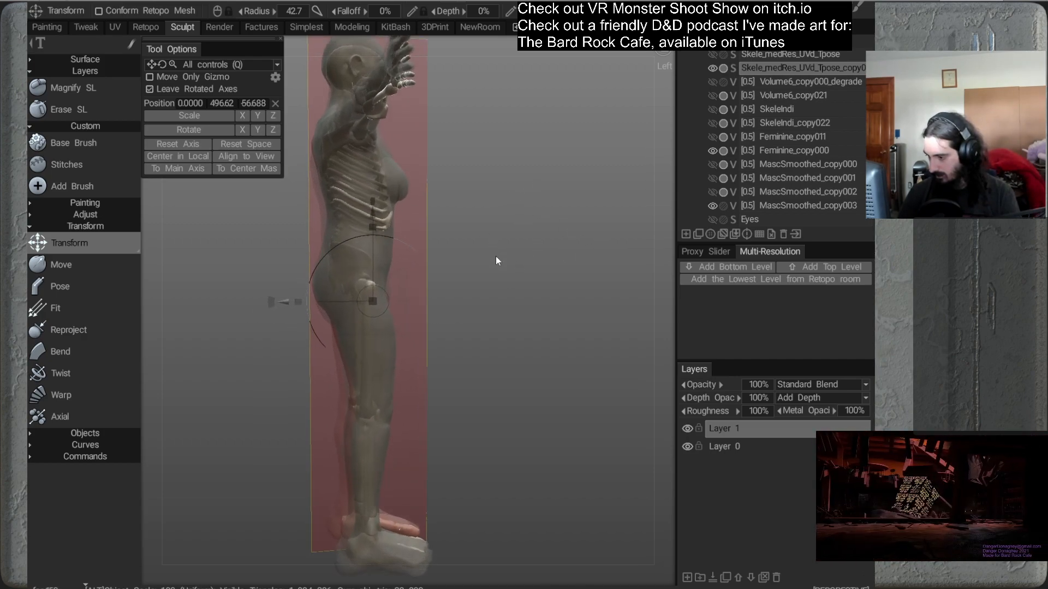
alt+middle_drag(495, 254, 519, 220)
alt+drag(519, 220, 525, 175)
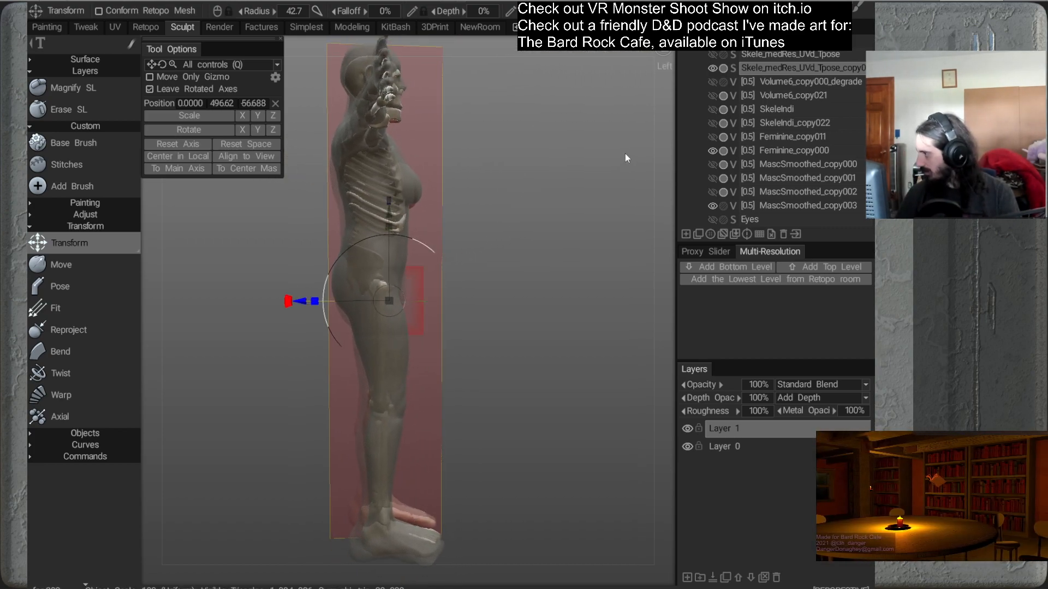
alt+middle_drag(489, 246, 520, 212)
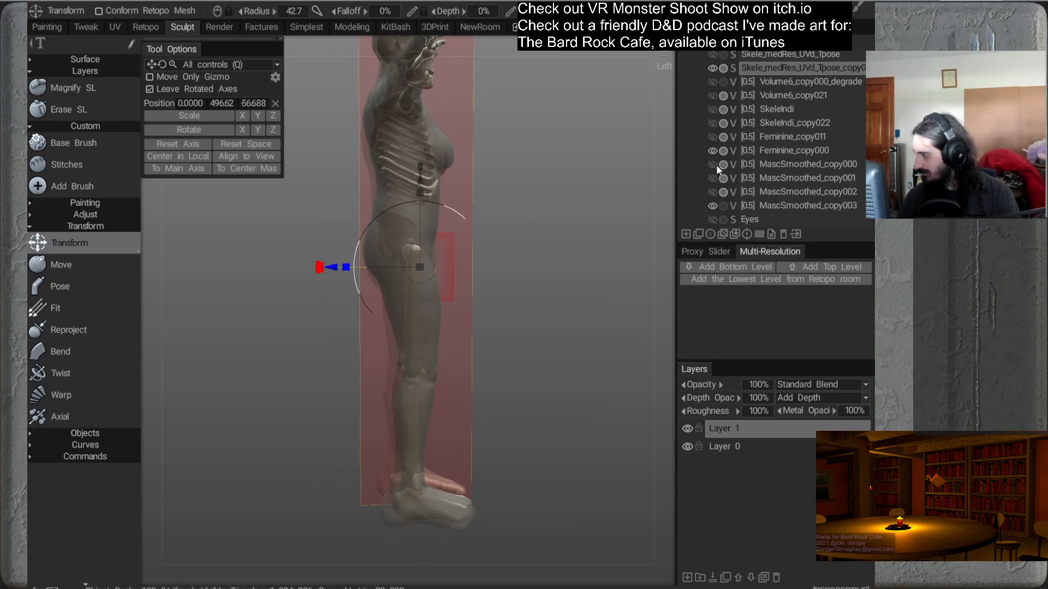
Hide MascSmoothed_copy003 to check the skeleton inside the female figure alone from the front, and show the male figure again
click(712, 206)
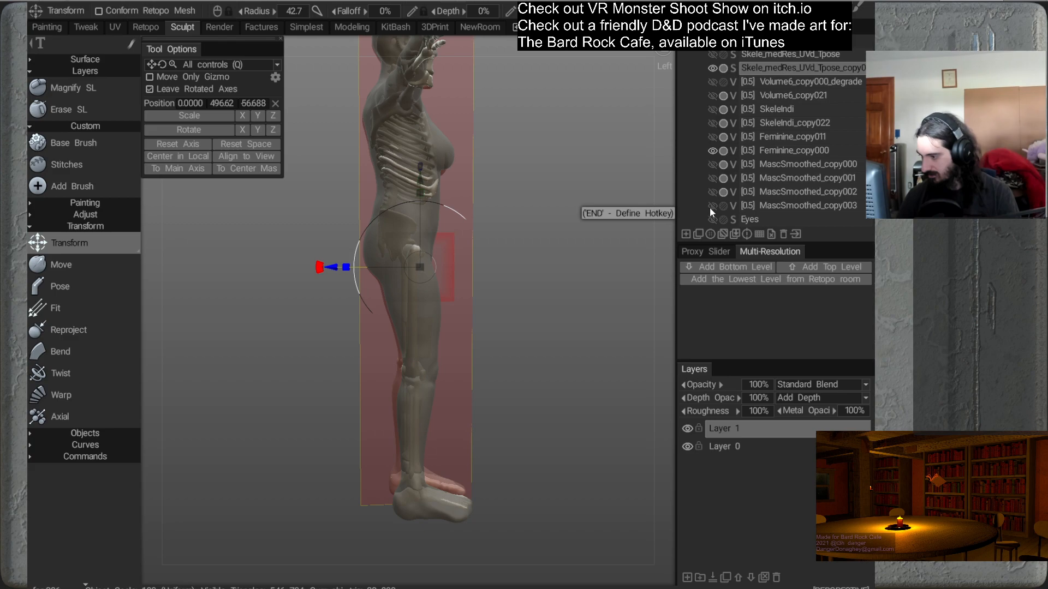
alt+drag(654, 209, 469, 228)
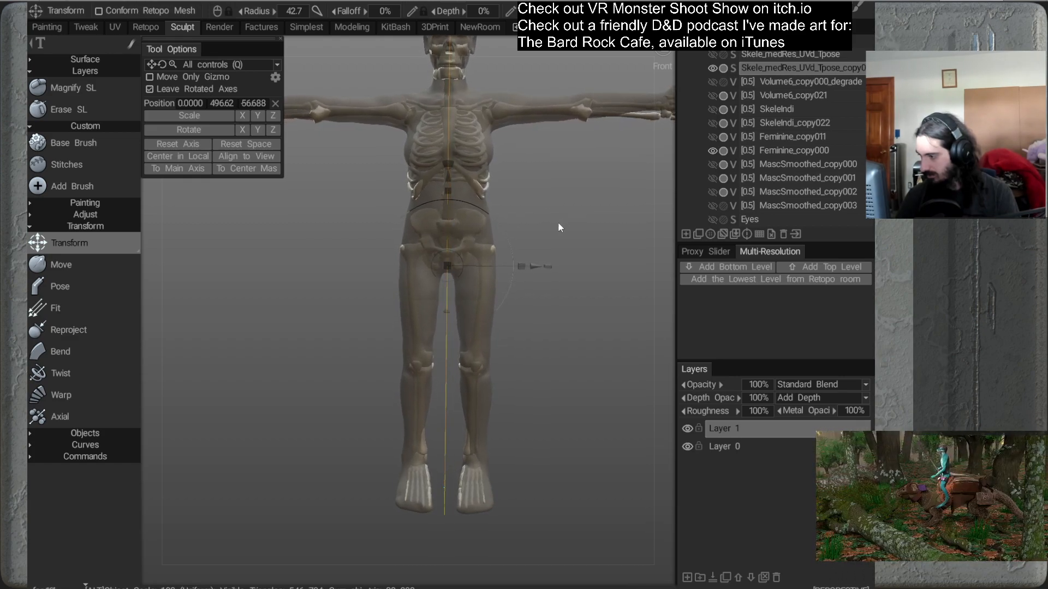
alt+drag(557, 225, 583, 251)
alt+drag(555, 178, 587, 259)
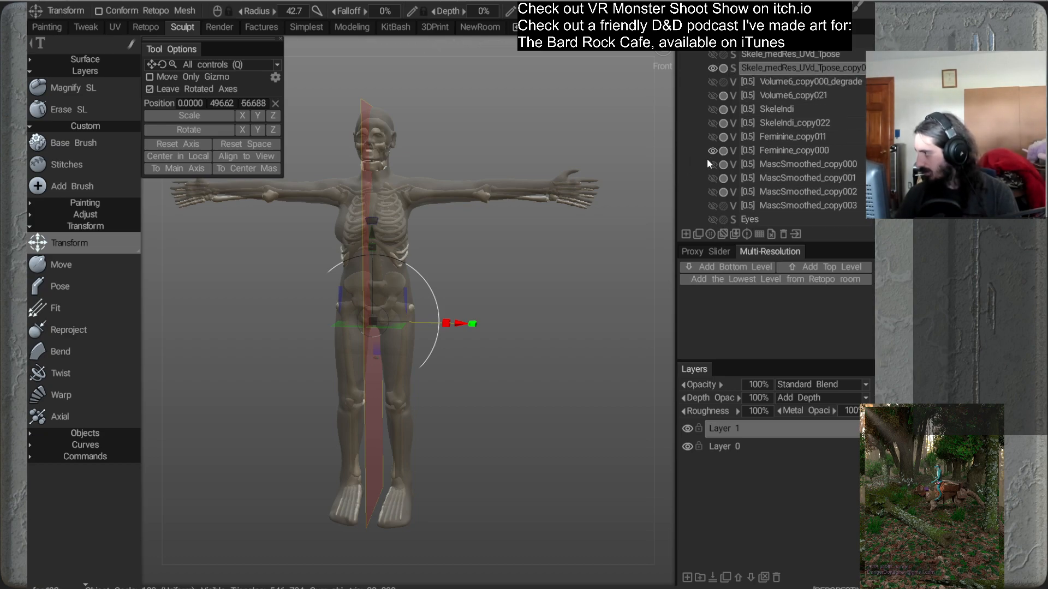
click(713, 206)
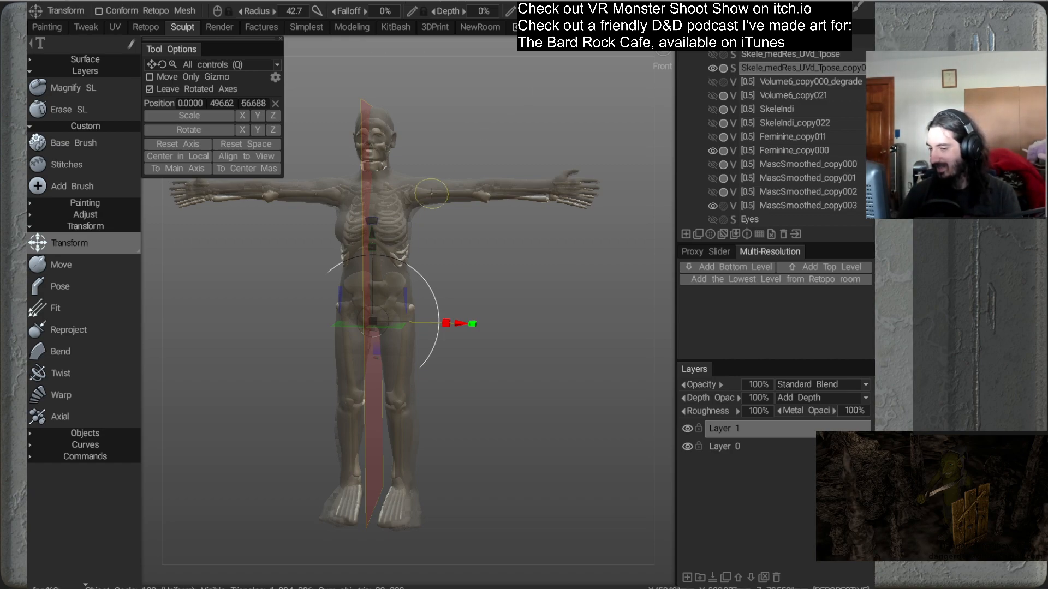
Examine the skeleton's fit inside both translucent figures from the front, including the pelvis, legs and feet
alt+drag(464, 290, 435, 247)
alt+drag(385, 342, 483, 253)
alt+middle_drag(482, 251, 510, 292)
alt+drag(540, 277, 401, 306)
alt+drag(511, 304, 499, 274)
alt+middle_drag(499, 270, 495, 226)
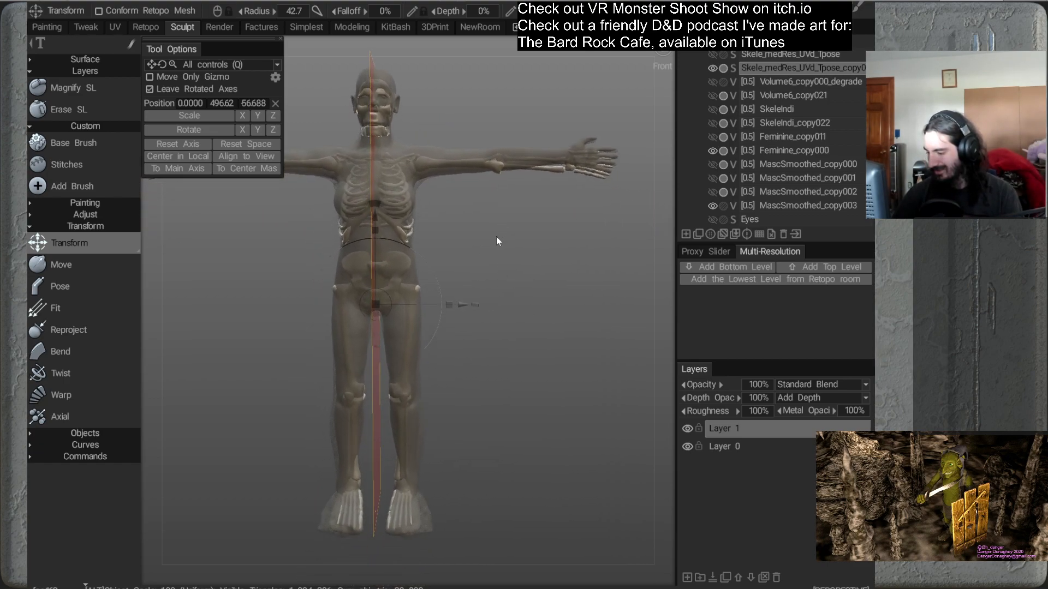
alt+drag(496, 238, 509, 249)
alt+middle_drag(509, 249, 529, 190)
alt+drag(528, 189, 561, 237)
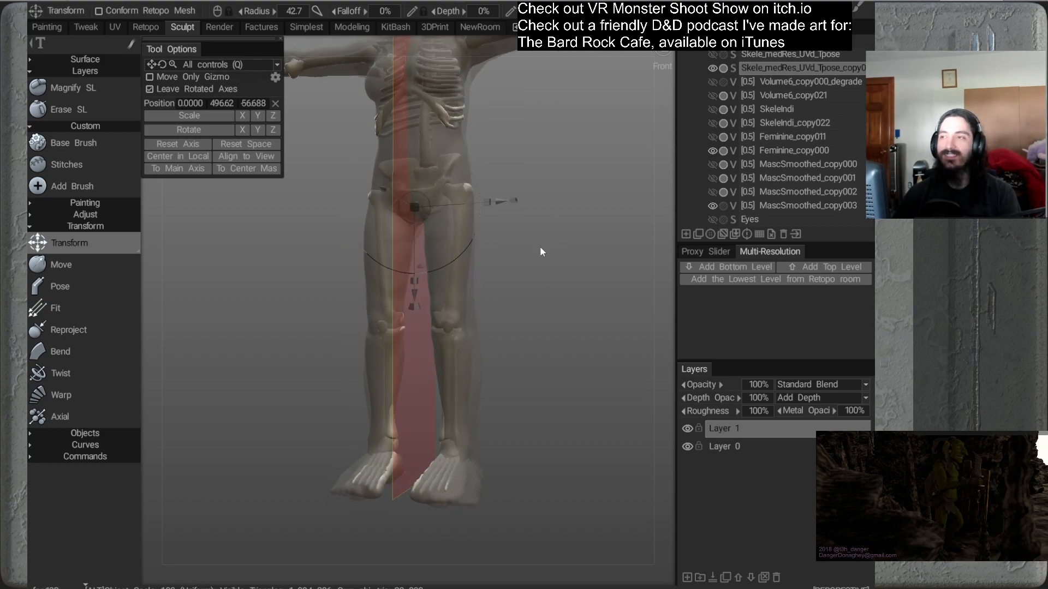
Compare the overlaid skeleton and both figures from the back, right side, three-quarter, front and left side
alt+drag(547, 323, 377, 300)
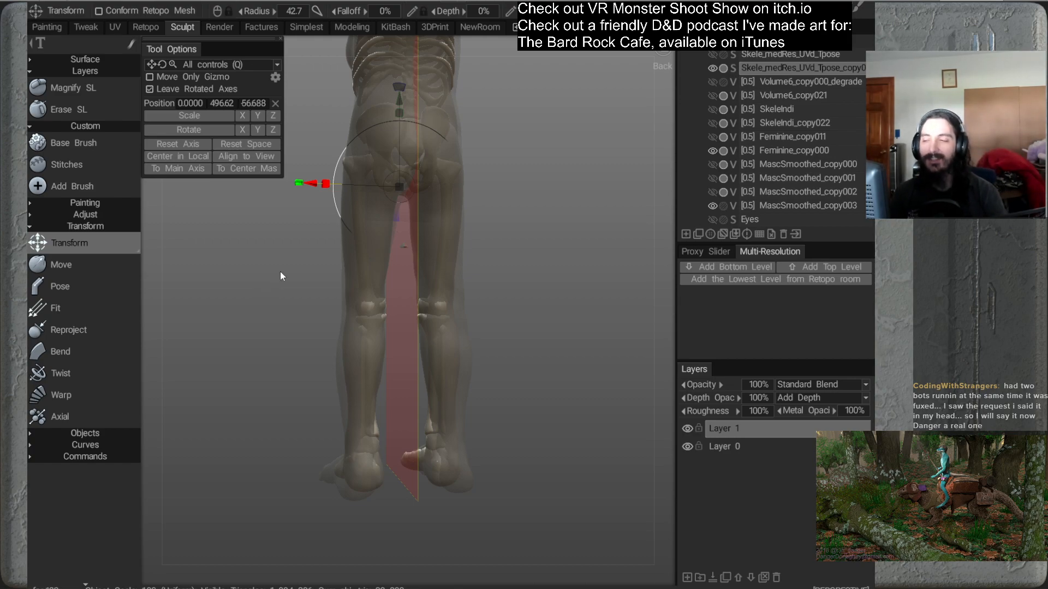
alt+middle_drag(484, 157, 479, 208)
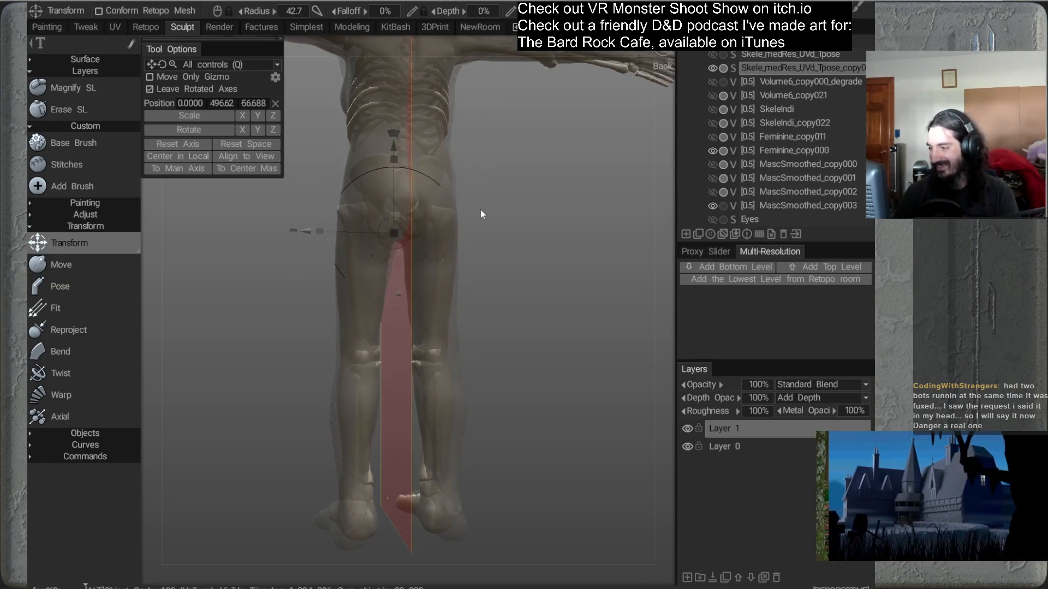
alt+right_drag(479, 208, 438, 212)
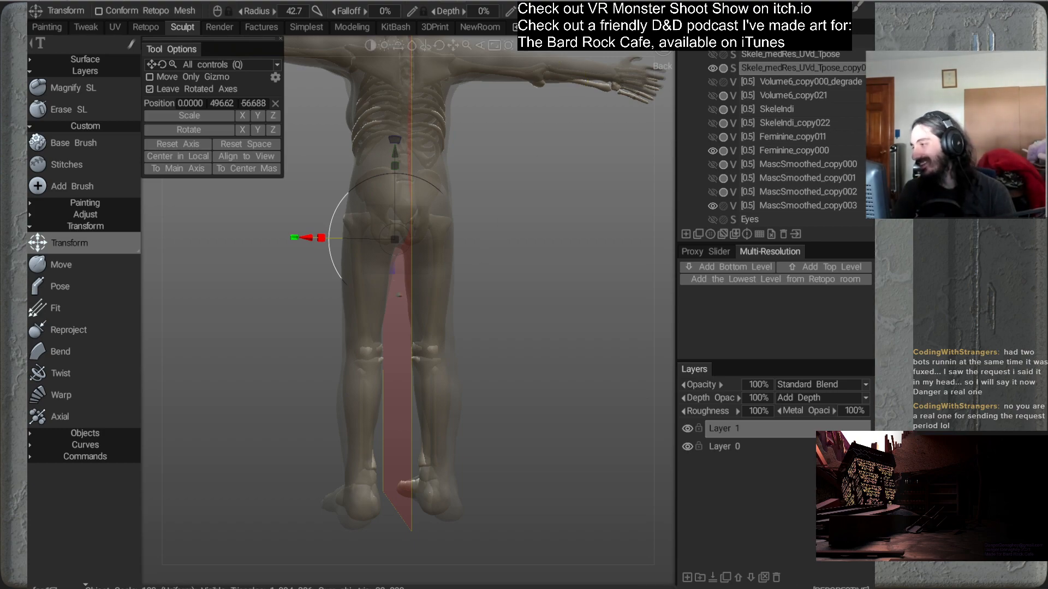
alt+drag(504, 206, 467, 199)
alt+drag(436, 255, 546, 257)
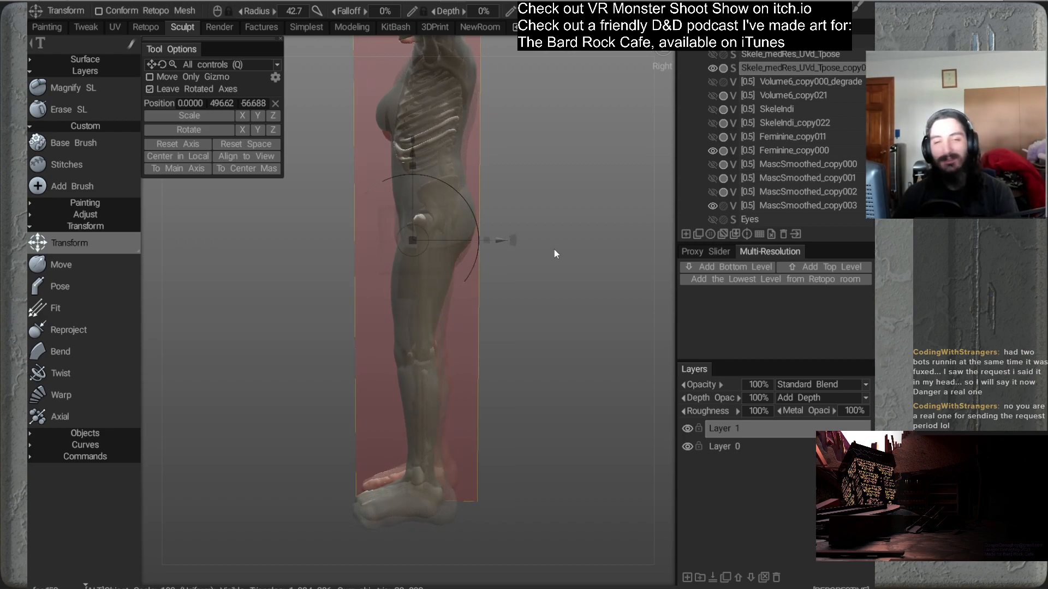
alt+middle_drag(551, 161, 538, 216)
alt+right_drag(538, 216, 513, 209)
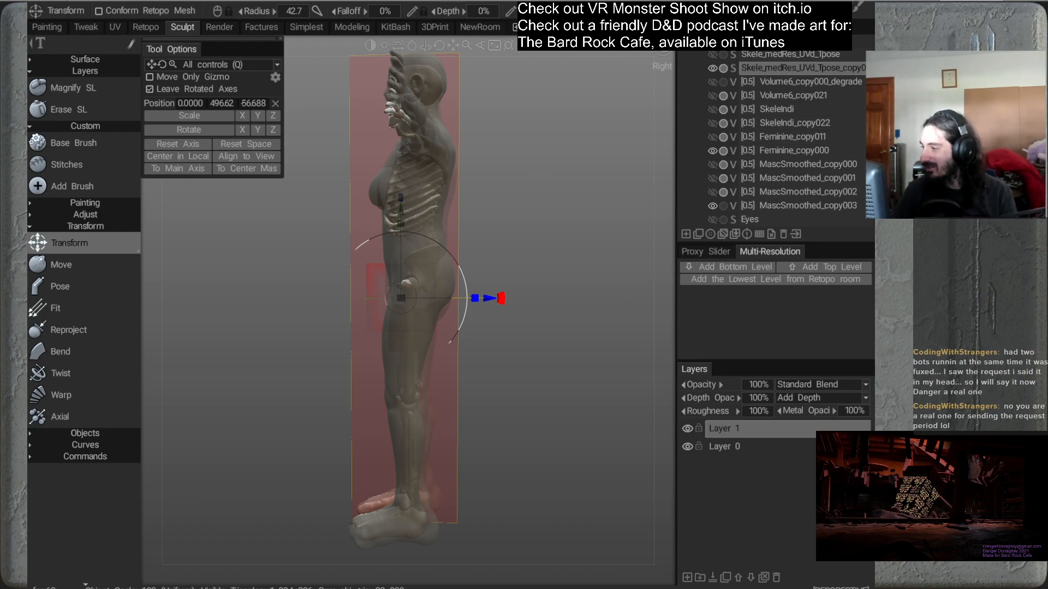
alt+middle_drag(497, 197, 499, 228)
alt+drag(499, 229, 573, 257)
alt+drag(557, 209, 517, 278)
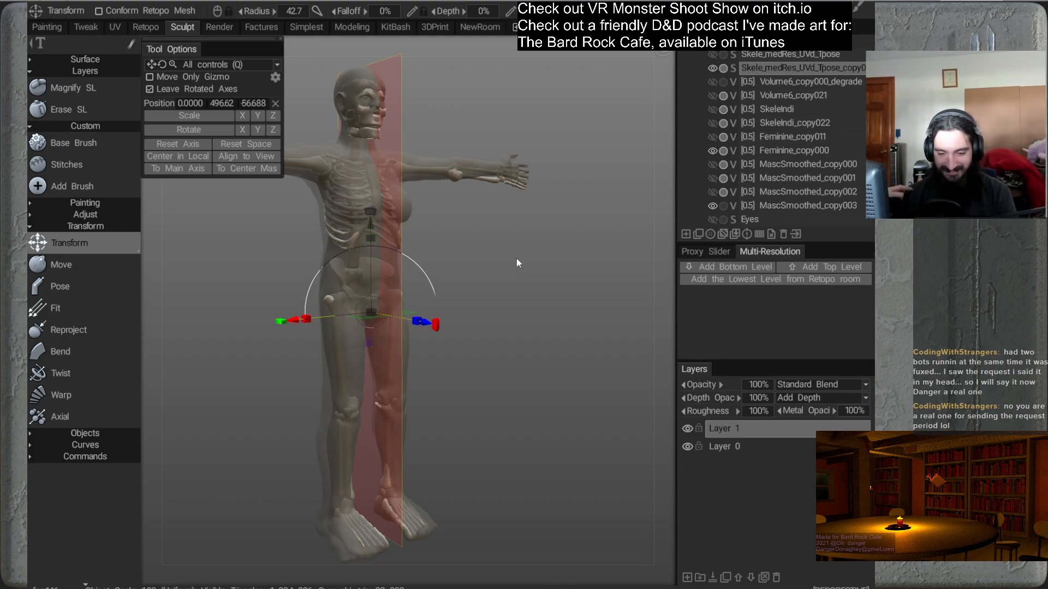
alt+drag(507, 218, 531, 211)
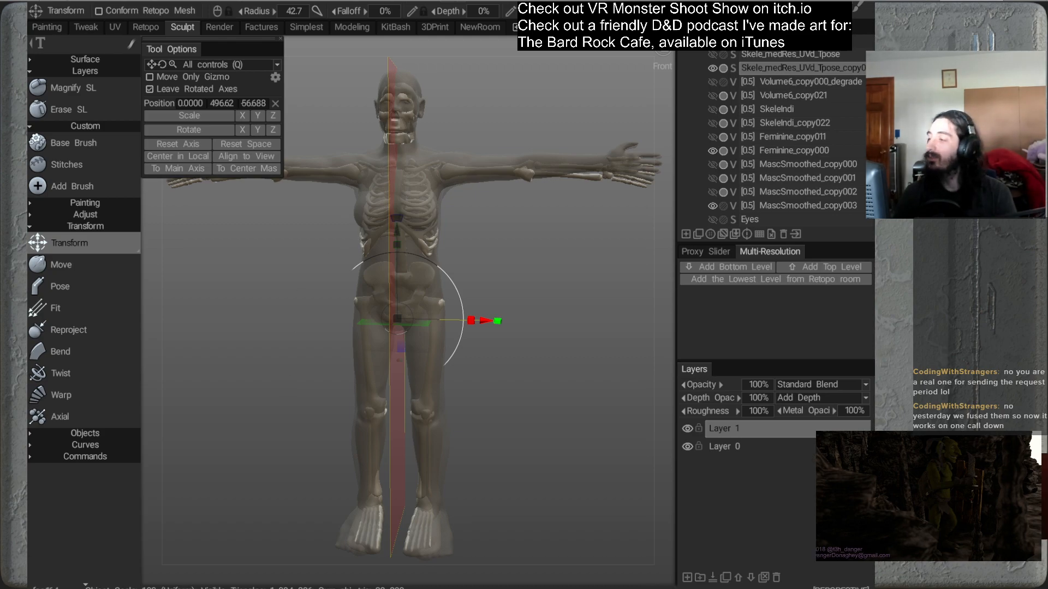
alt+drag(523, 216, 458, 266)
alt+drag(462, 219, 625, 292)
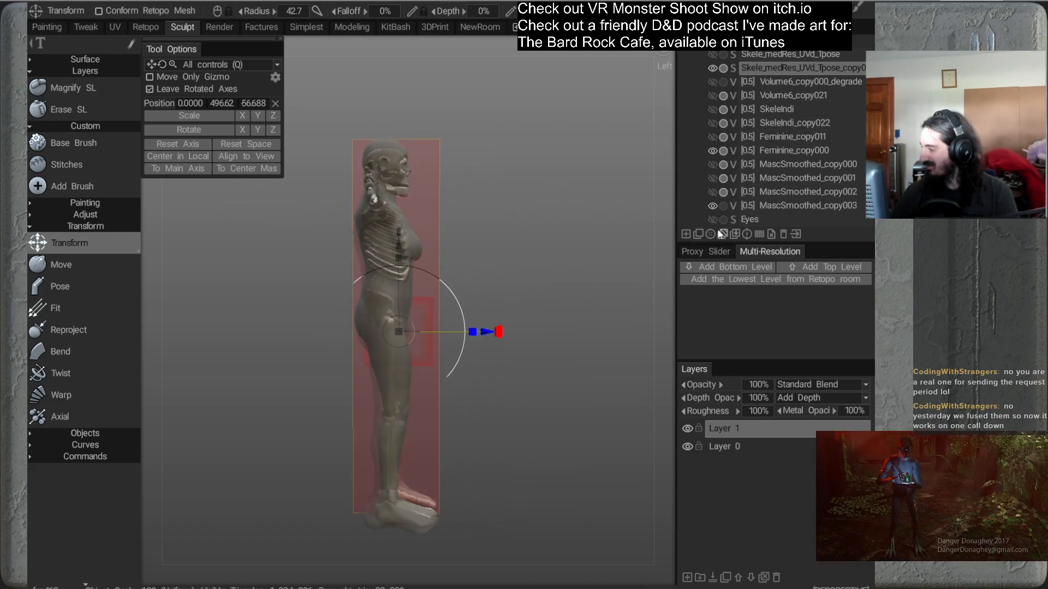
Hide Feminine_copy000 to check the skeleton inside the male figure from side and three-quarter views, and show the female figure again
click(712, 150)
alt+drag(523, 255, 472, 334)
alt+drag(555, 281, 572, 215)
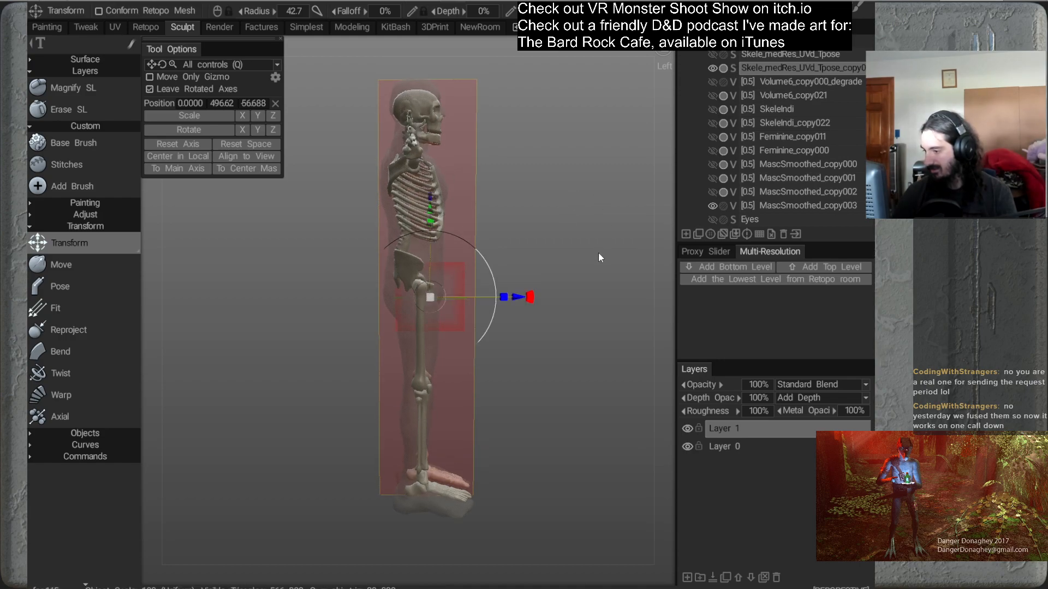
alt+drag(596, 255, 508, 269)
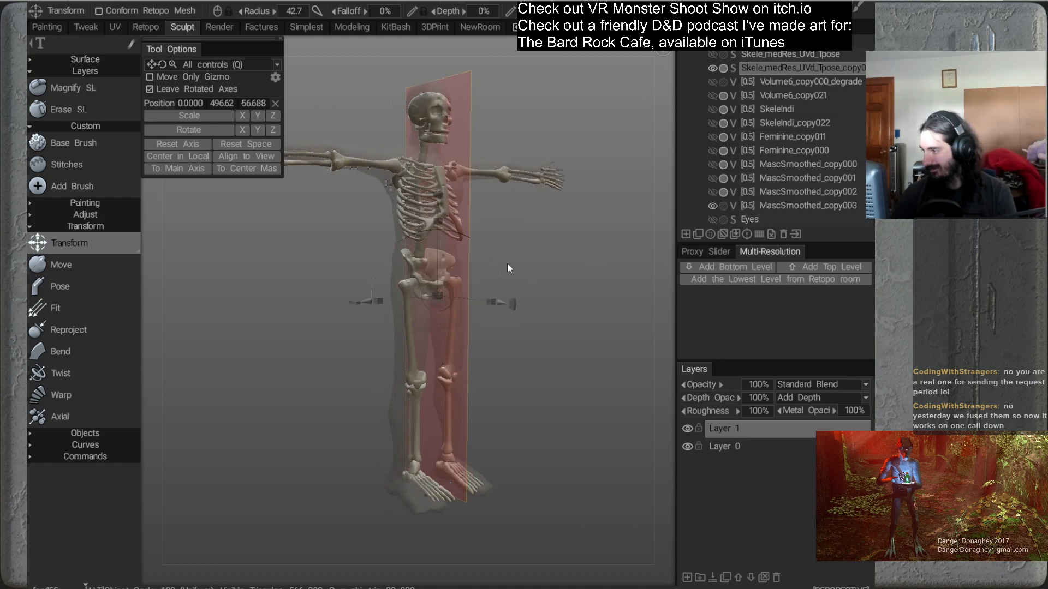
alt+drag(546, 204, 566, 255)
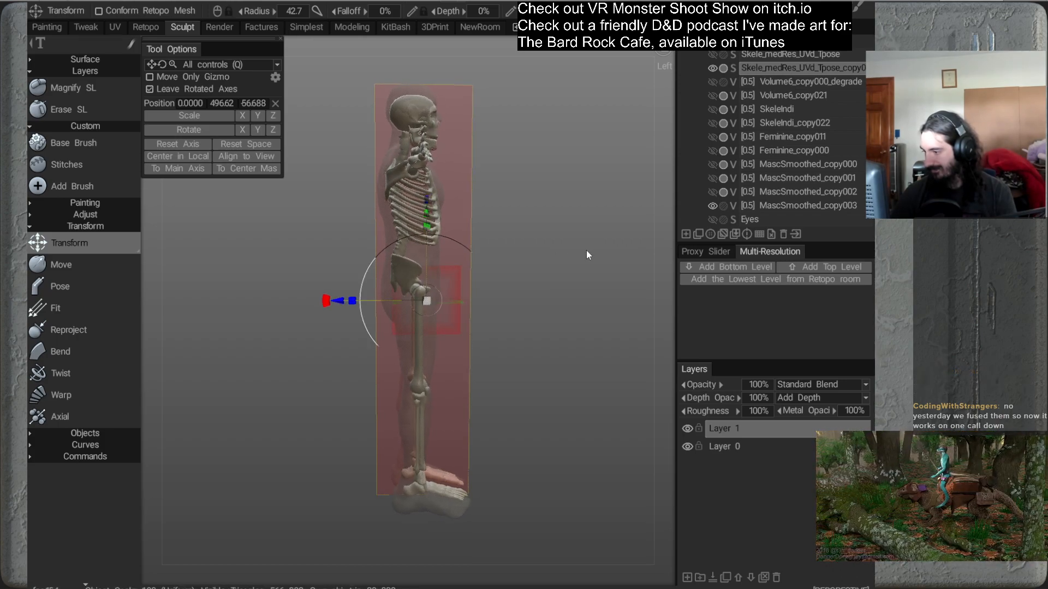
alt+drag(585, 251, 543, 257)
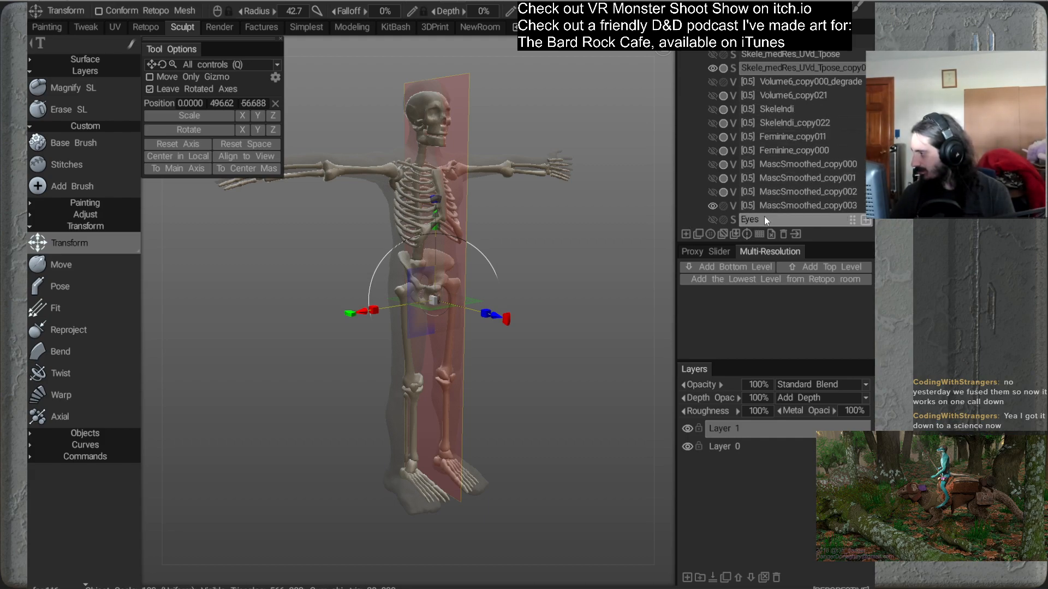
click(712, 150)
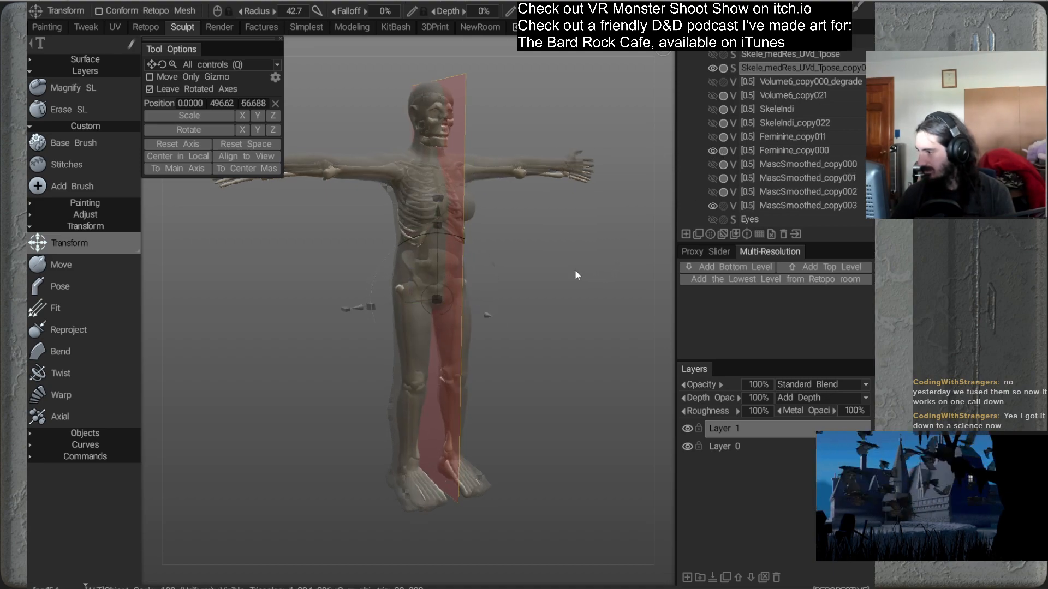
Ghost Feminine_copy000 and check the skeleton inside both faint figures from the side and three-quarter views
drag(577, 270, 598, 231)
click(723, 150)
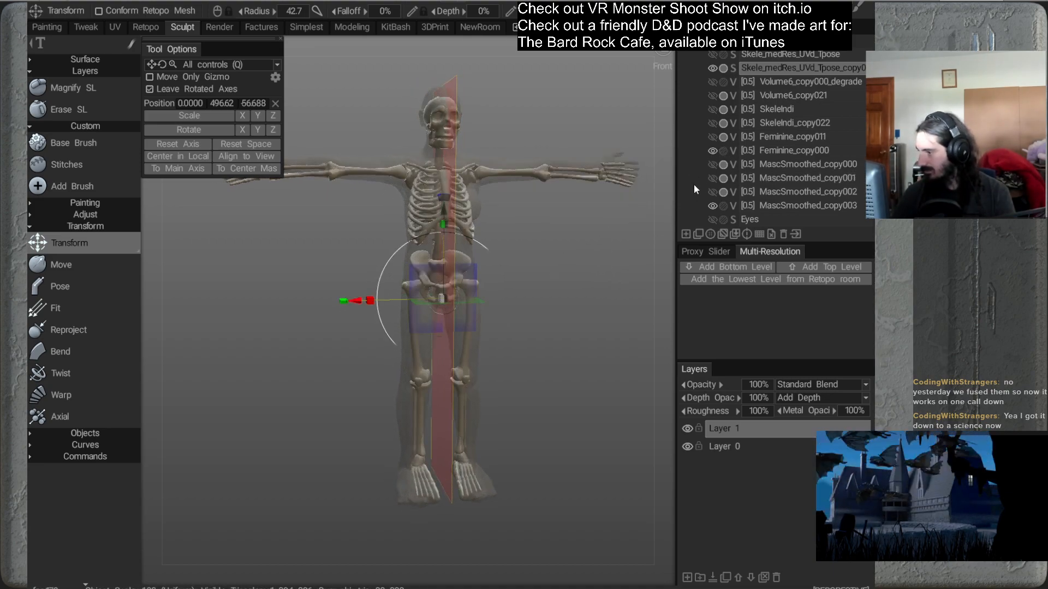
mouse_move(563, 267)
alt+mouse_down()
mouse_move(609, 270)
mouse_move(566, 281)
mouse_move(591, 262)
mouse_move(548, 292)
mouse_move(499, 289)
mouse_move(550, 211)
mouse_move(554, 271)
mouse_move(565, 256)
alt+mouse_up()
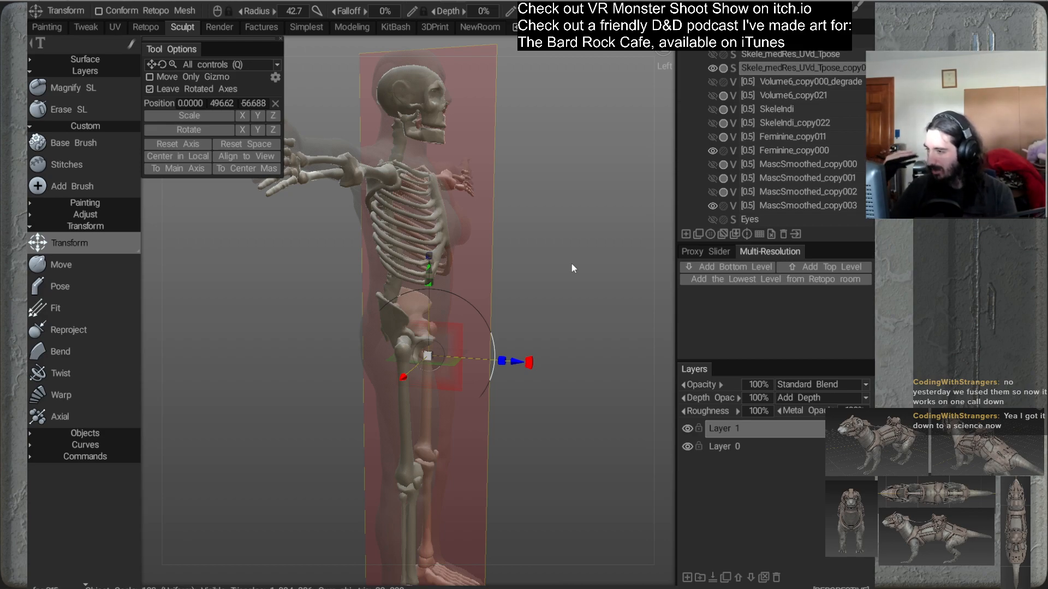
alt+drag(510, 204, 522, 279)
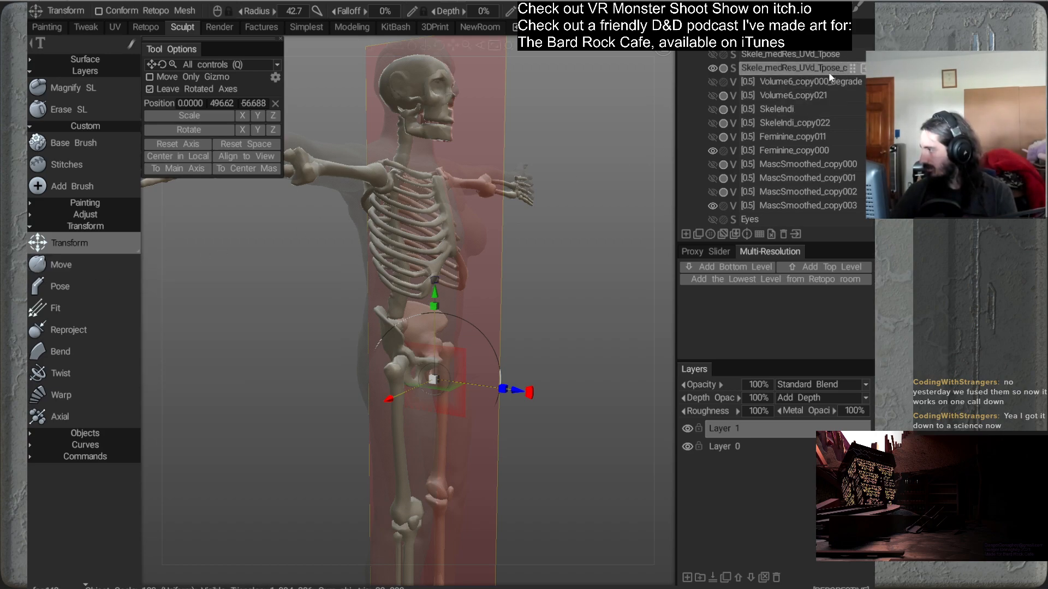
Clone the selected skeleton copy and hide the copy it was cloned from
right_click(788, 70)
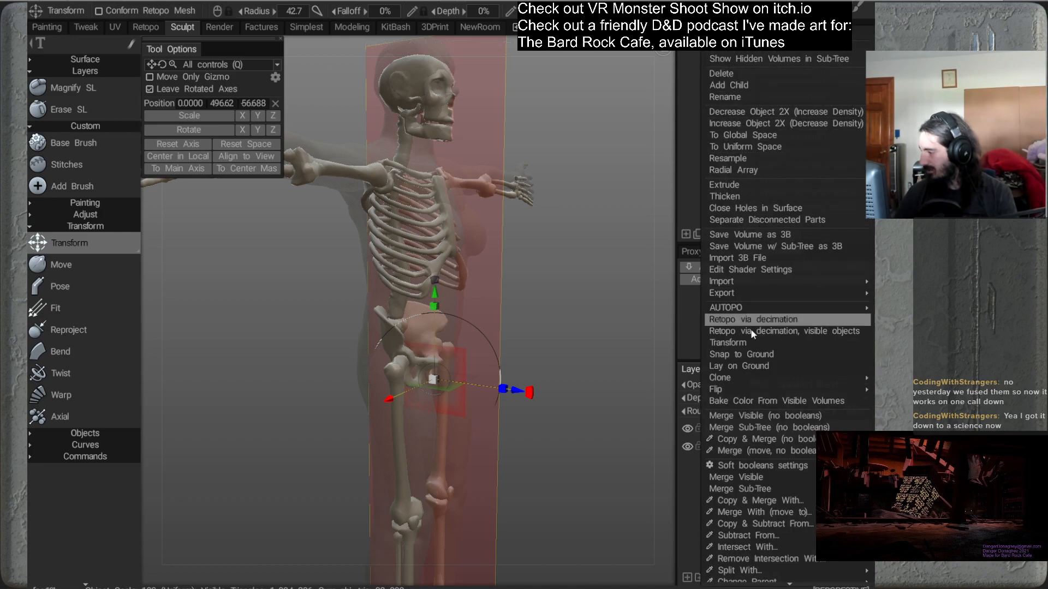
mouse_move(731, 382)
click(603, 327)
click(712, 67)
Using Move at radius 381 with wireframe display temporarily on, shift the cloned skeleton's upper thigh bones slightly inward at the hips
click(123, 266)
alt+drag(567, 367, 440, 320)
alt+right_drag(440, 320, 457, 307)
alt+middle_drag(457, 306, 466, 337)
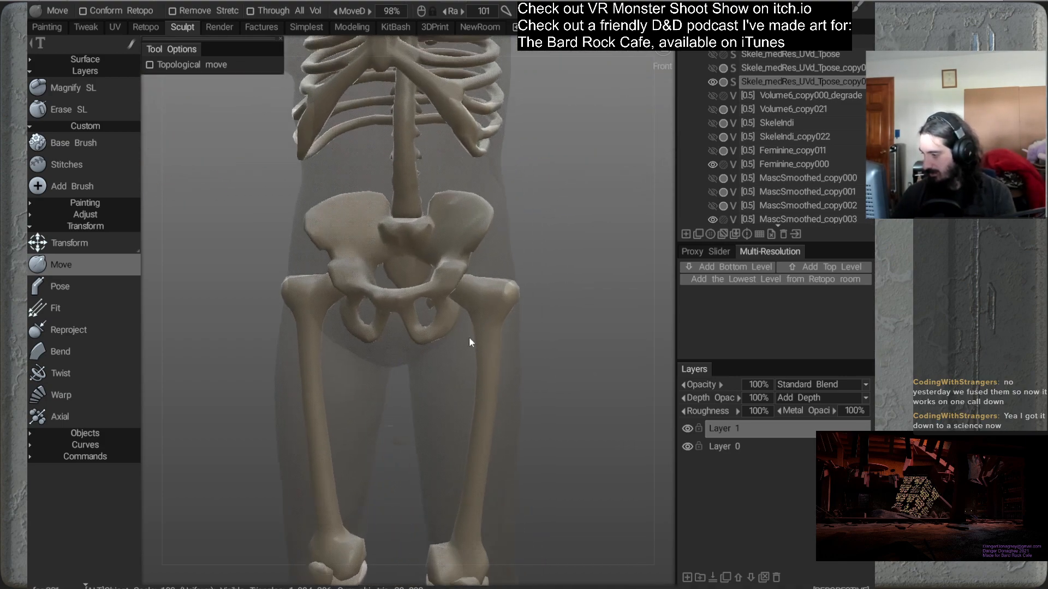
alt+right_drag(466, 337, 488, 322)
alt+middle_drag(488, 321, 447, 297)
right_drag(484, 265, 395, 317)
key(w)
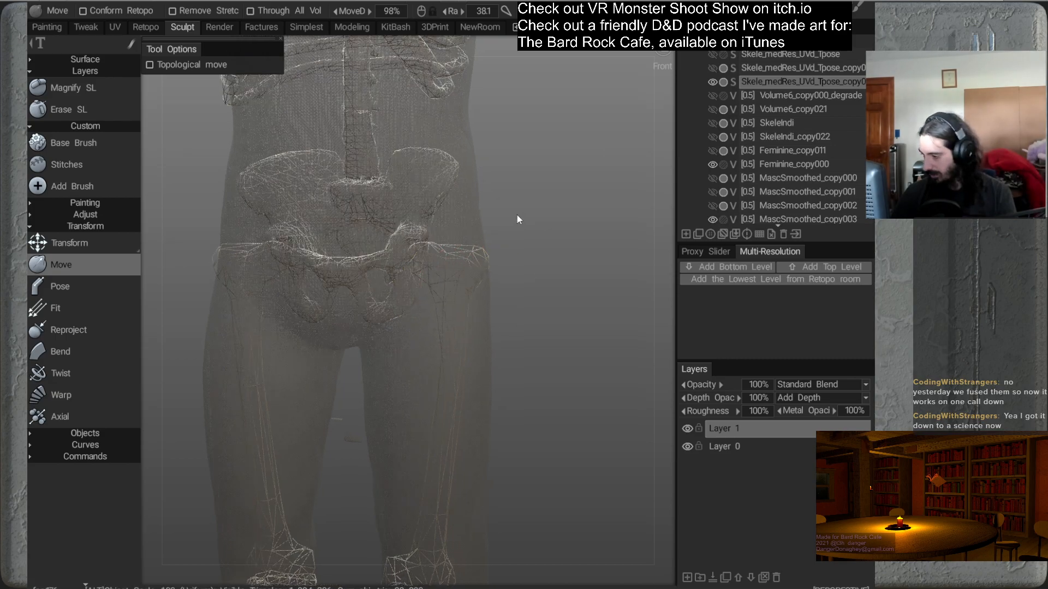
alt+middle_drag(519, 217, 516, 271)
drag(465, 249, 454, 249)
drag(502, 274, 498, 260)
drag(538, 303, 440, 275)
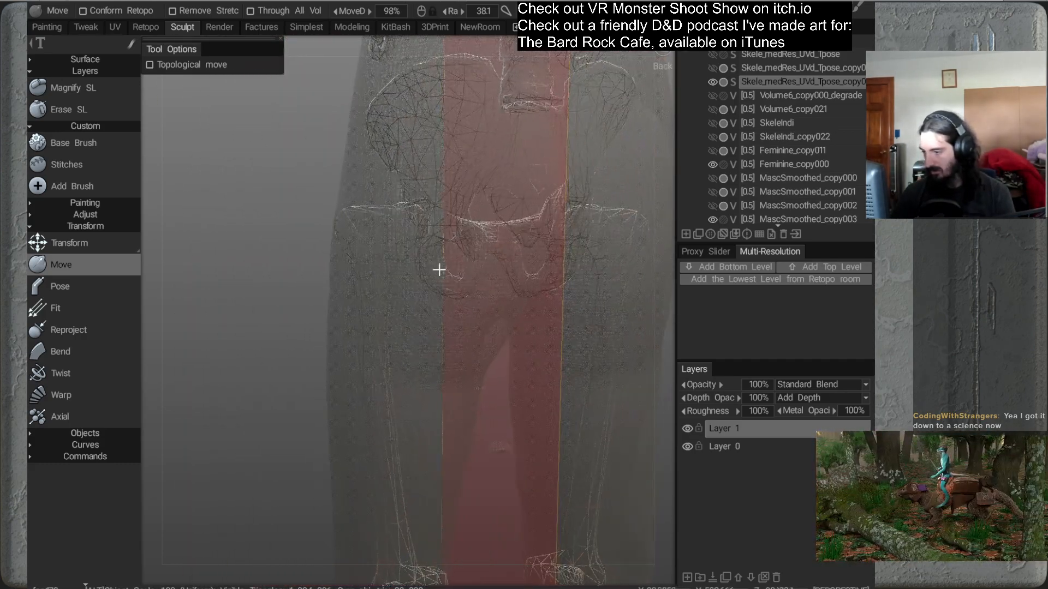
mouse_move(347, 222)
mouse_down()
mouse_move(393, 304)
mouse_move(629, 306)
mouse_move(565, 310)
mouse_up()
alt+right_drag(565, 309, 548, 234)
alt+middle_drag(548, 234, 531, 254)
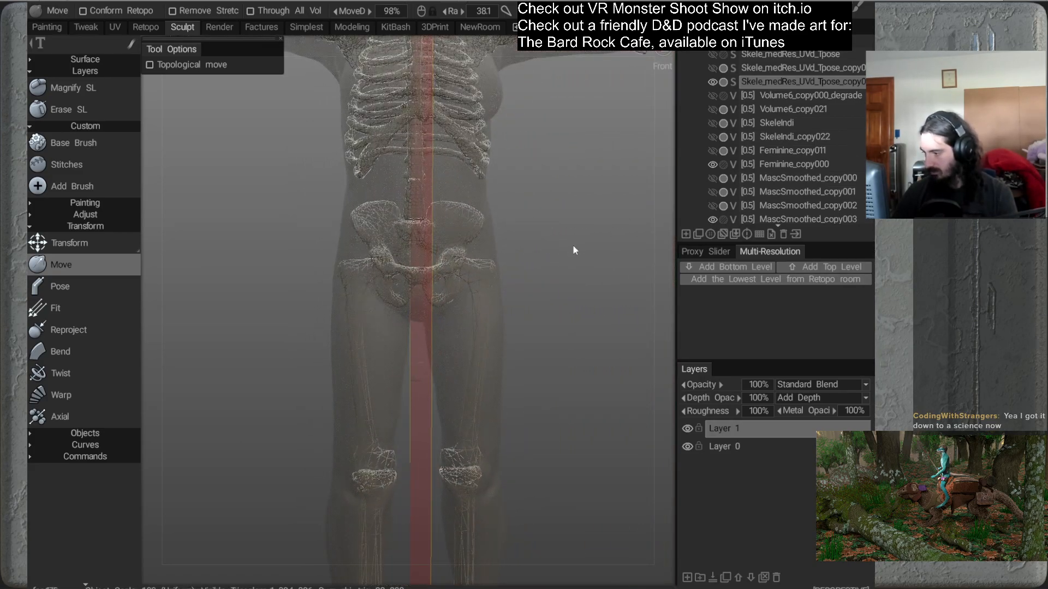
key(w)
Check the reshaped skeleton from the back and hide Feminine_copy000, leaving only the male figure around it
alt+right_drag(558, 264, 528, 204)
alt+middle_drag(528, 203, 520, 217)
alt+drag(508, 286, 600, 315)
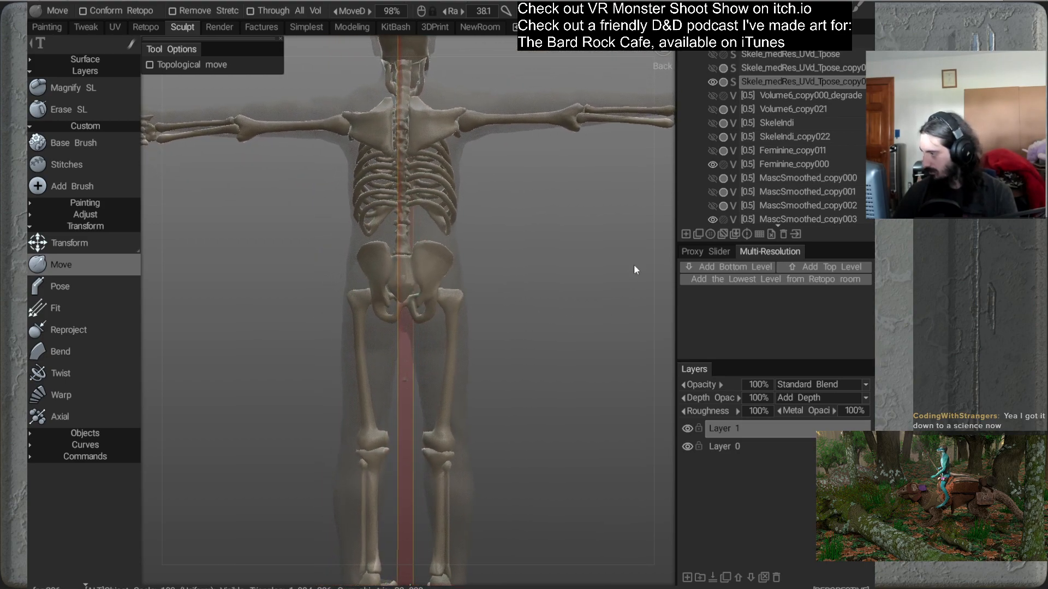
click(712, 164)
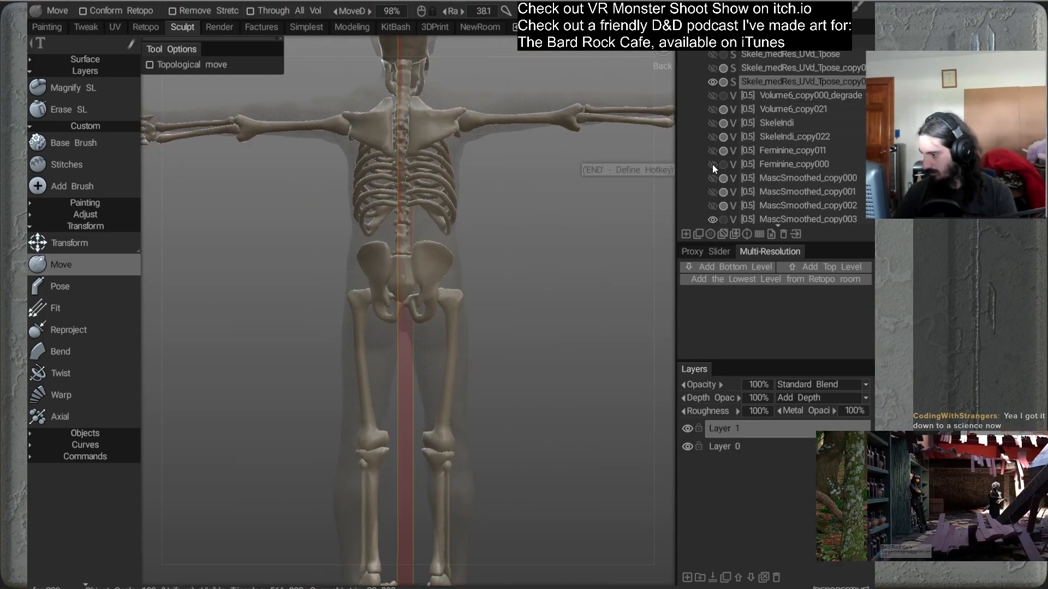
Nudge the outer top of the thigh bone slightly downward with the Move brush and check it from the side
alt+drag(524, 371, 339, 401)
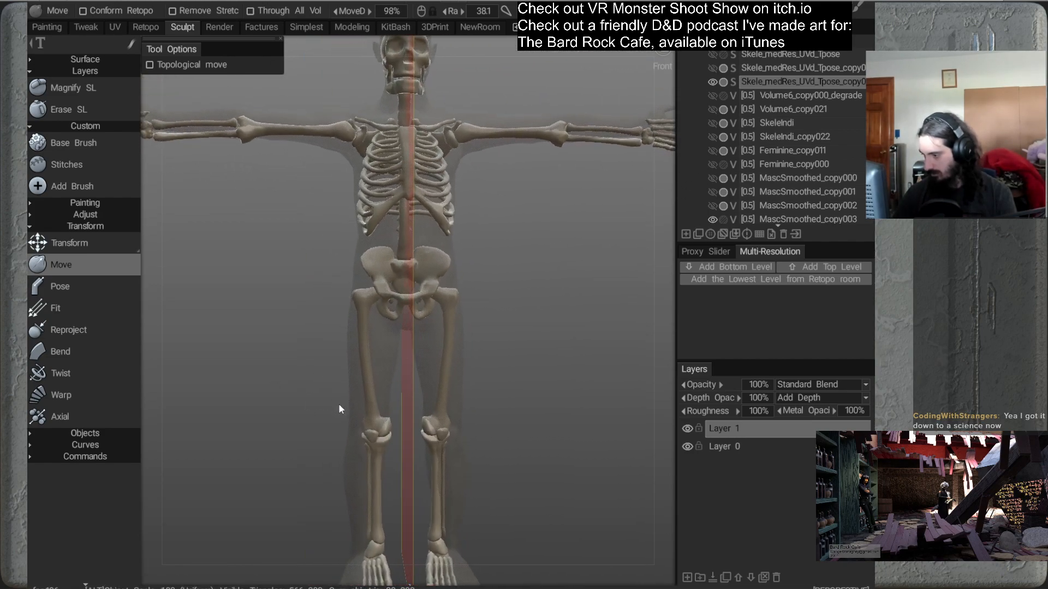
alt+middle_drag(340, 363, 363, 348)
alt+right_drag(352, 296, 386, 348)
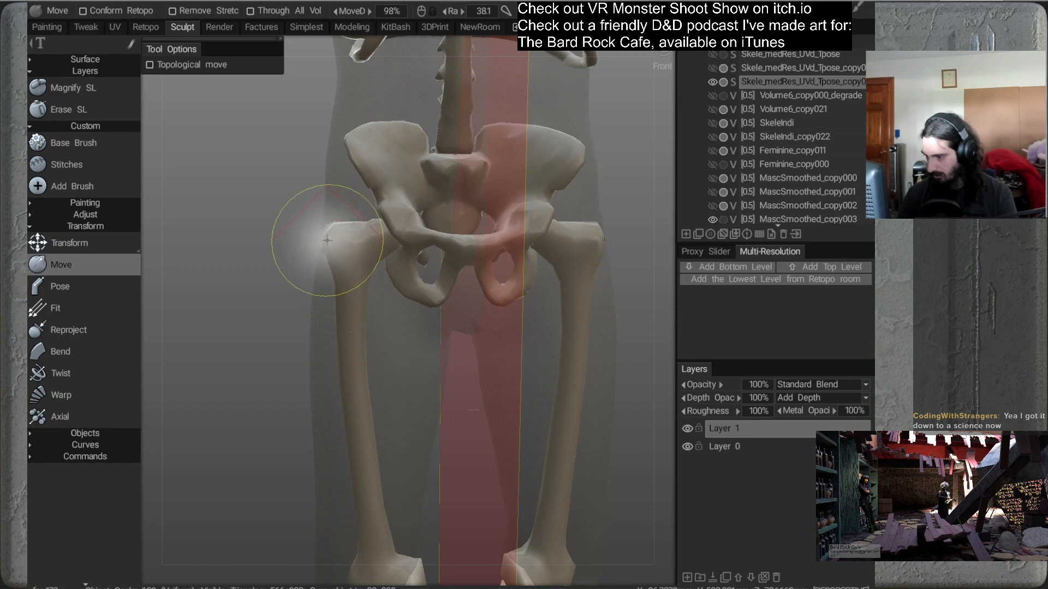
drag(326, 236, 330, 251)
alt+middle_drag(427, 353, 388, 311)
mouse_move(388, 311)
alt+right_down()
mouse_move(388, 269)
mouse_move(400, 270)
alt+right_up()
alt+drag(449, 347, 483, 329)
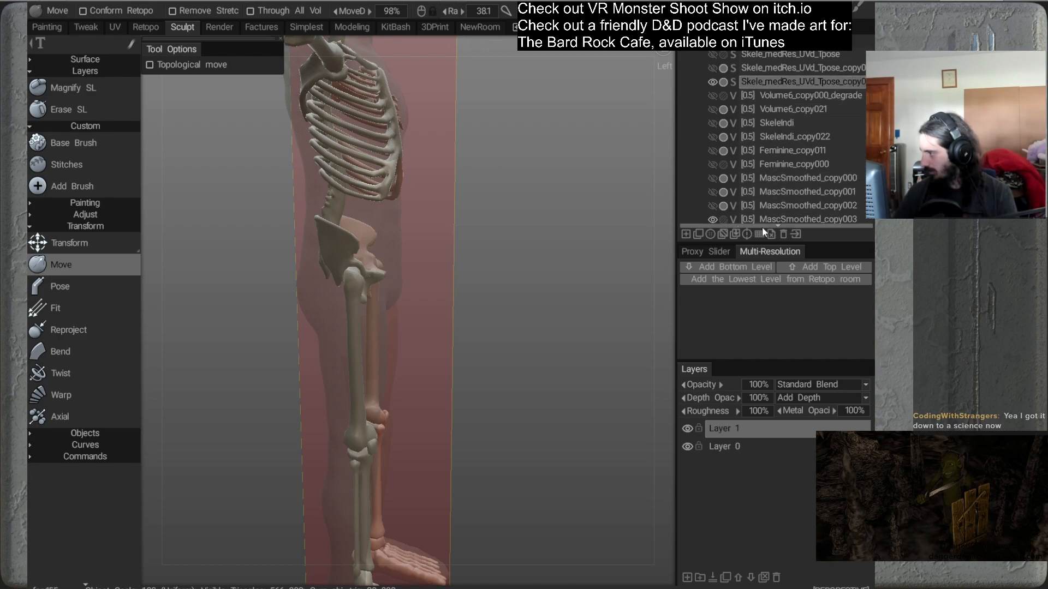
Show Feminine_copy000 in place of MascSmoothed_copy003 and check the skeleton from the front with wireframe display on
scroll(694, 193, down, 1)
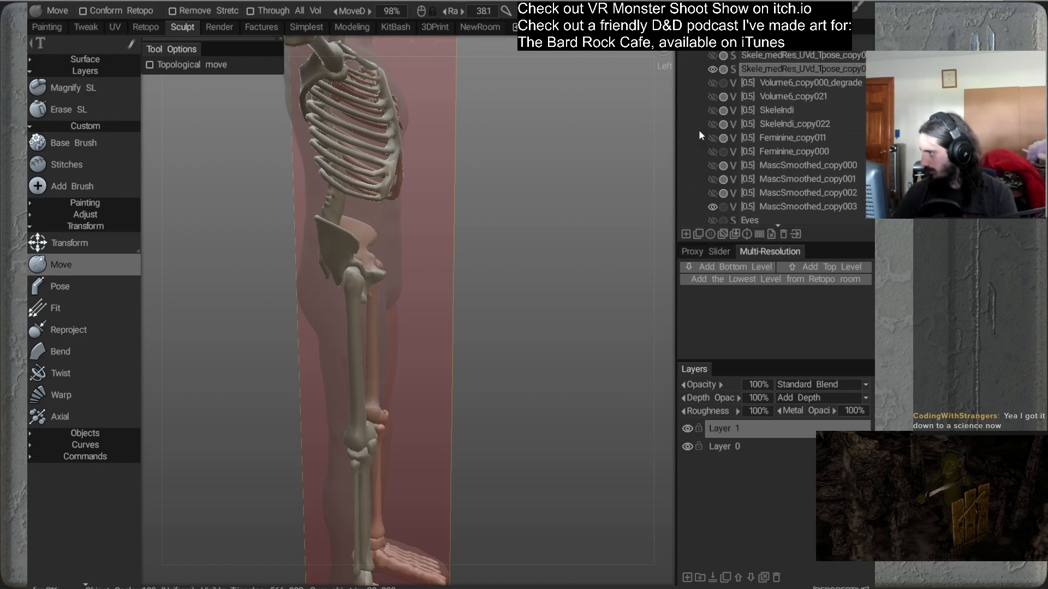
click(713, 151)
click(713, 207)
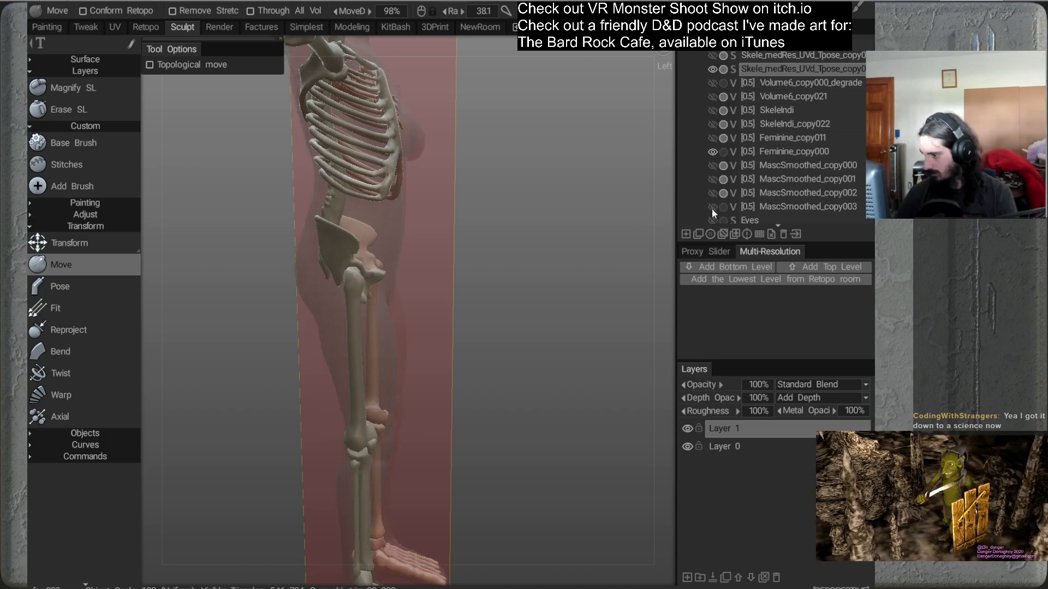
alt+drag(421, 322, 381, 298)
alt+right_drag(381, 299, 500, 284)
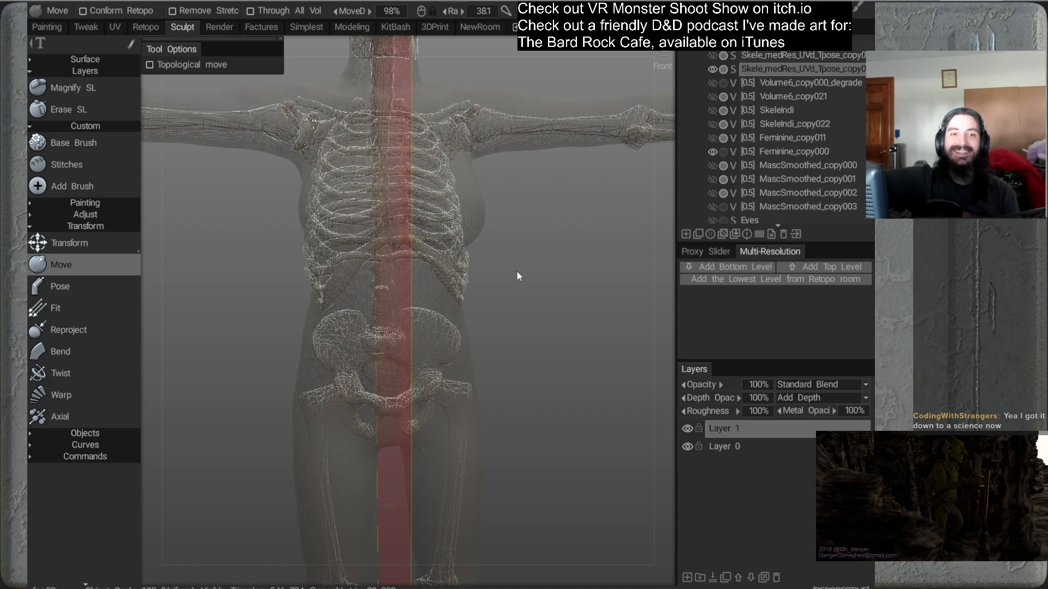
drag(518, 275, 589, 180)
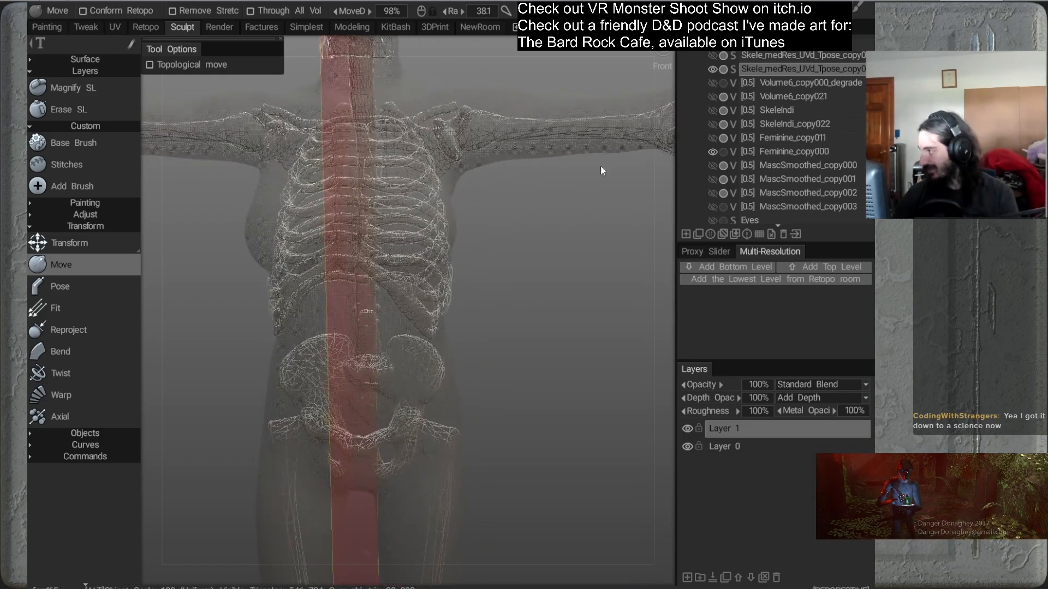
scroll(691, 164, down, 1)
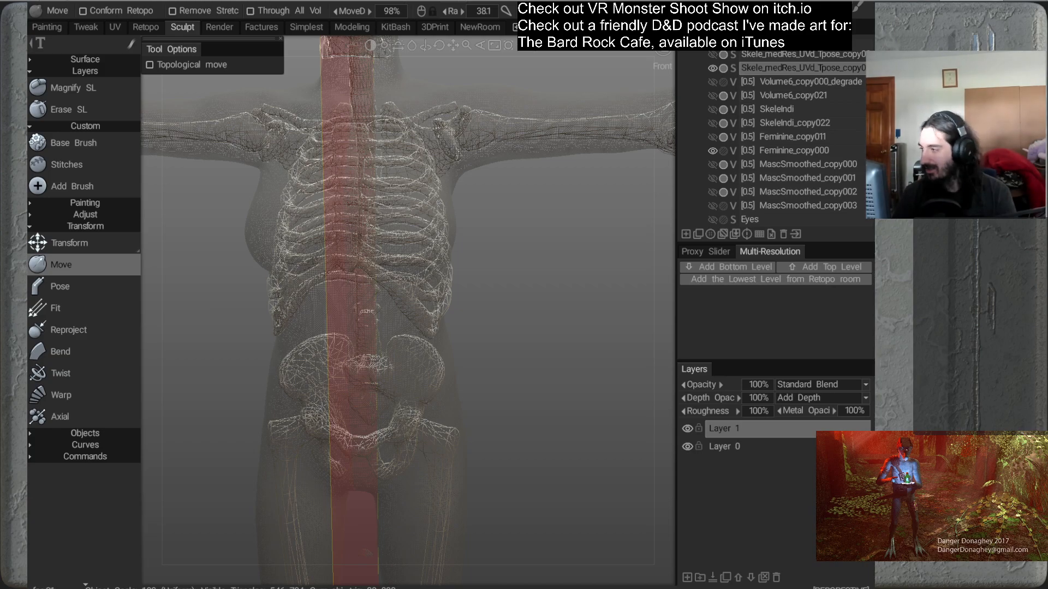
Examine how the skeleton's rib cage, pelvis and legs sit inside the translucent female figure from front and three-quarter angles
alt+drag(468, 311, 495, 262)
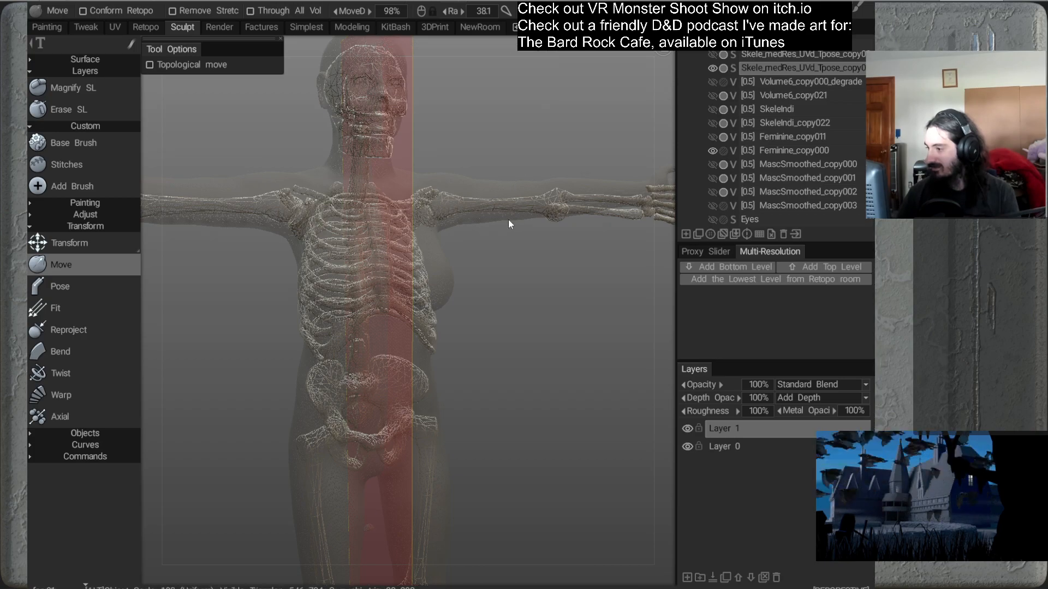
alt+drag(509, 220, 507, 217)
alt+right_drag(507, 218, 506, 309)
alt+drag(506, 309, 495, 254)
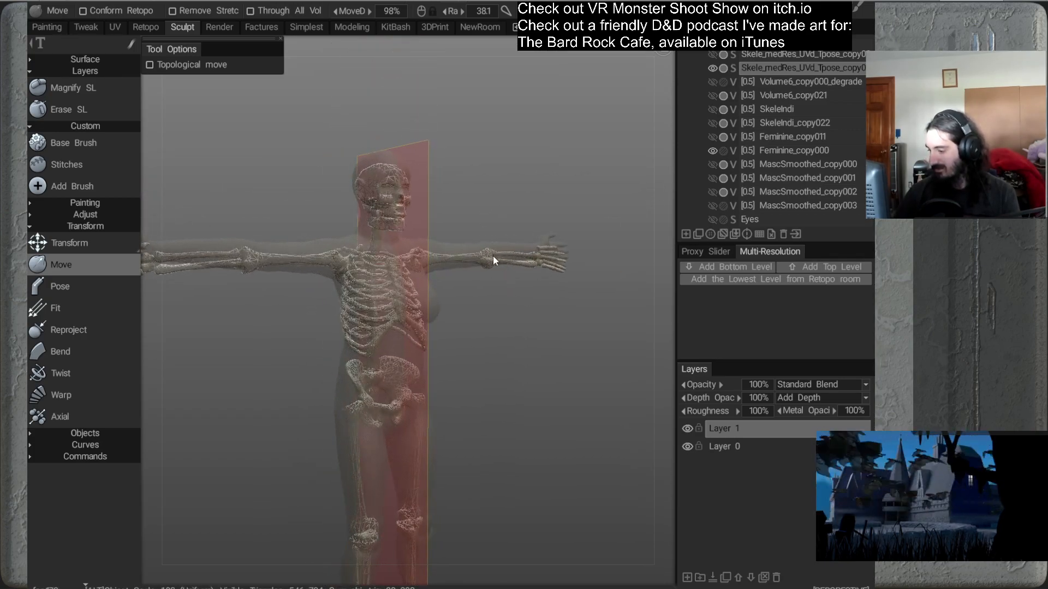
alt+right_drag(494, 254, 493, 273)
alt+middle_drag(493, 273, 493, 254)
alt+right_drag(493, 254, 492, 280)
alt+middle_drag(493, 280, 490, 251)
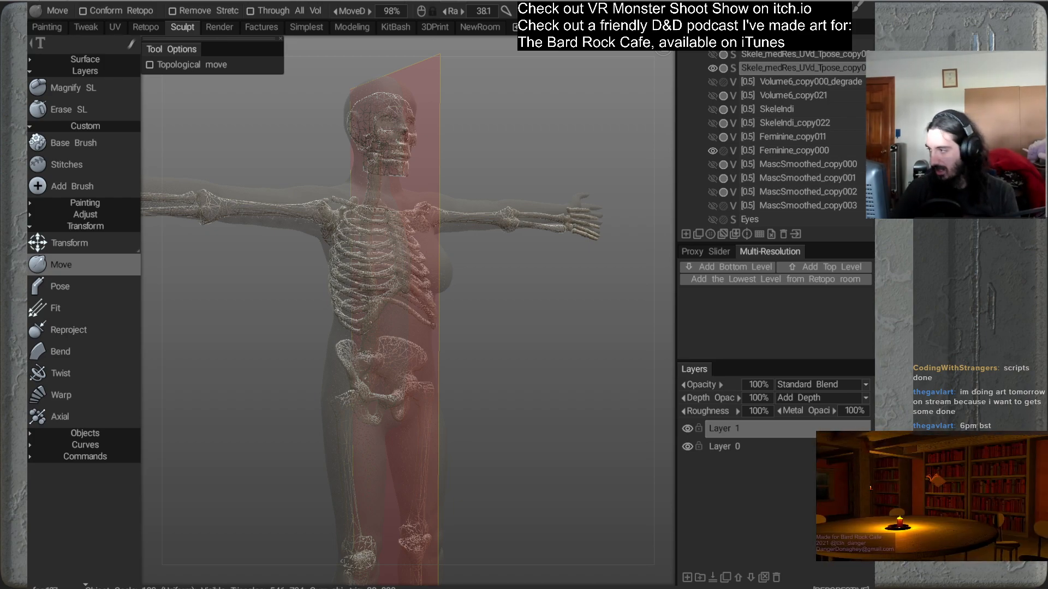
alt+drag(458, 250, 476, 255)
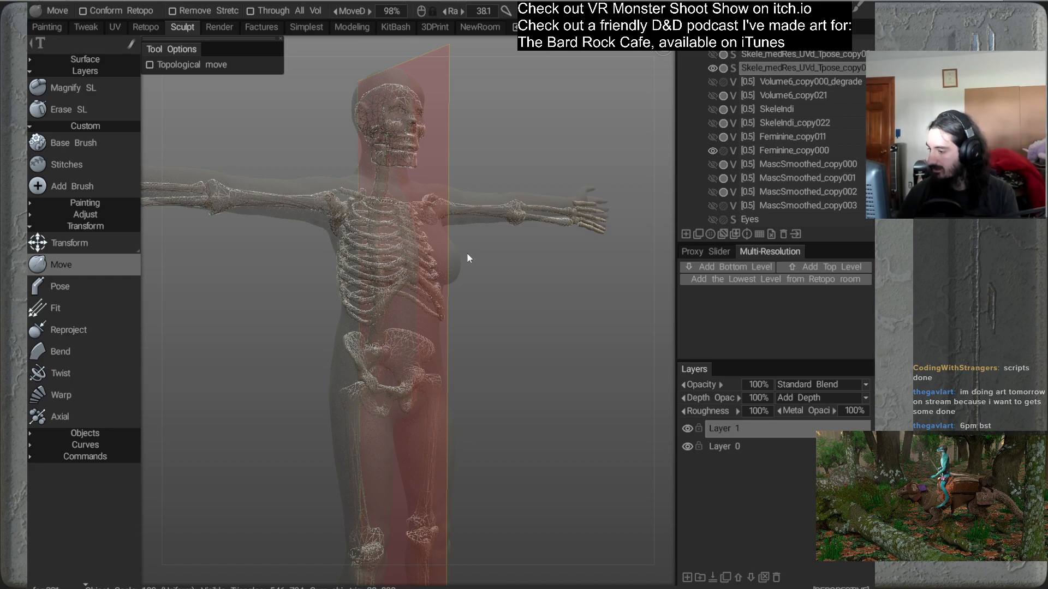
drag(491, 338, 519, 339)
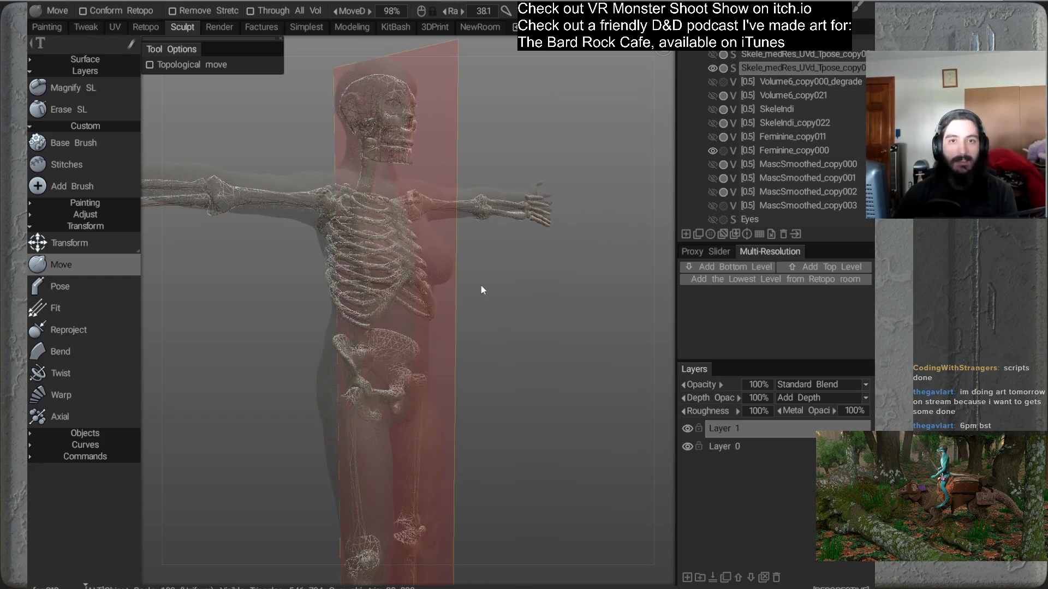
scroll(453, 281, up, 2)
alt+middle_drag(446, 280, 453, 278)
alt+drag(394, 377, 376, 354)
mouse_move(527, 253)
alt+mouse_down()
mouse_move(492, 269)
mouse_move(522, 234)
alt+mouse_up()
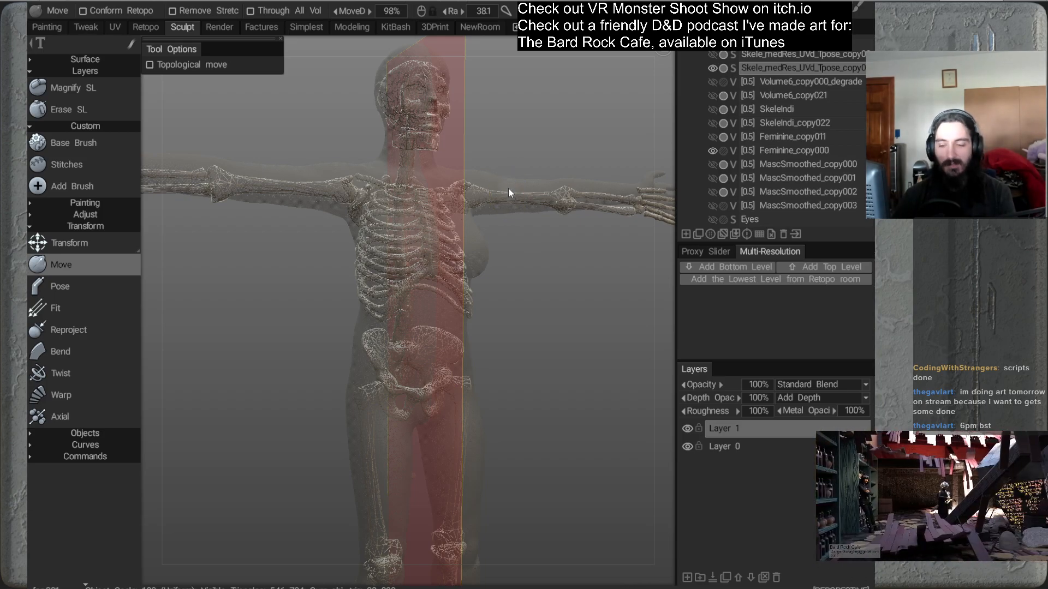
mouse_move(537, 319)
alt+mouse_down()
mouse_move(515, 322)
mouse_move(471, 291)
mouse_move(501, 317)
mouse_move(514, 244)
mouse_move(491, 248)
mouse_move(511, 257)
mouse_move(541, 248)
alt+mouse_up()
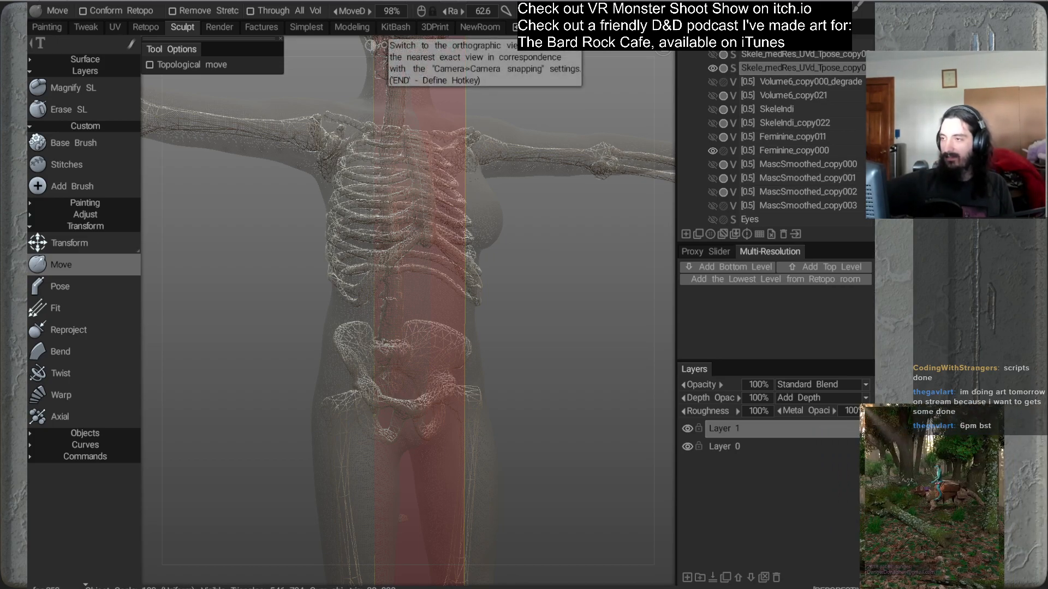
Enlarge the Move brush to radius 79.5 and compare the lower ribs with the female torso's outline from the front
mouse_move(519, 314)
alt+mouse_down()
mouse_move(503, 320)
mouse_move(476, 279)
alt+mouse_up()
key(])
key(])
key(])
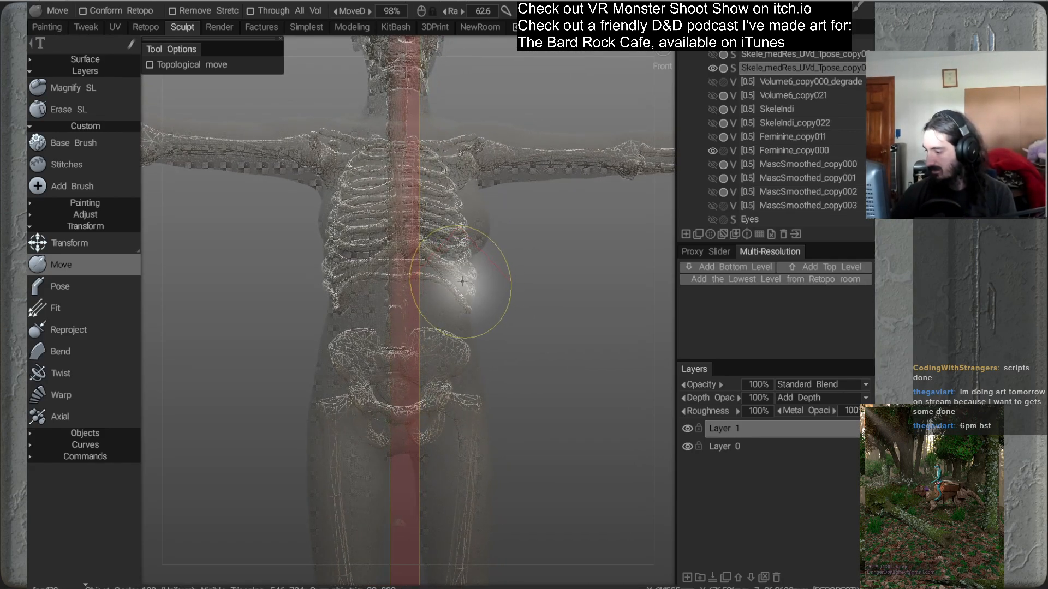
alt+drag(509, 235, 511, 230)
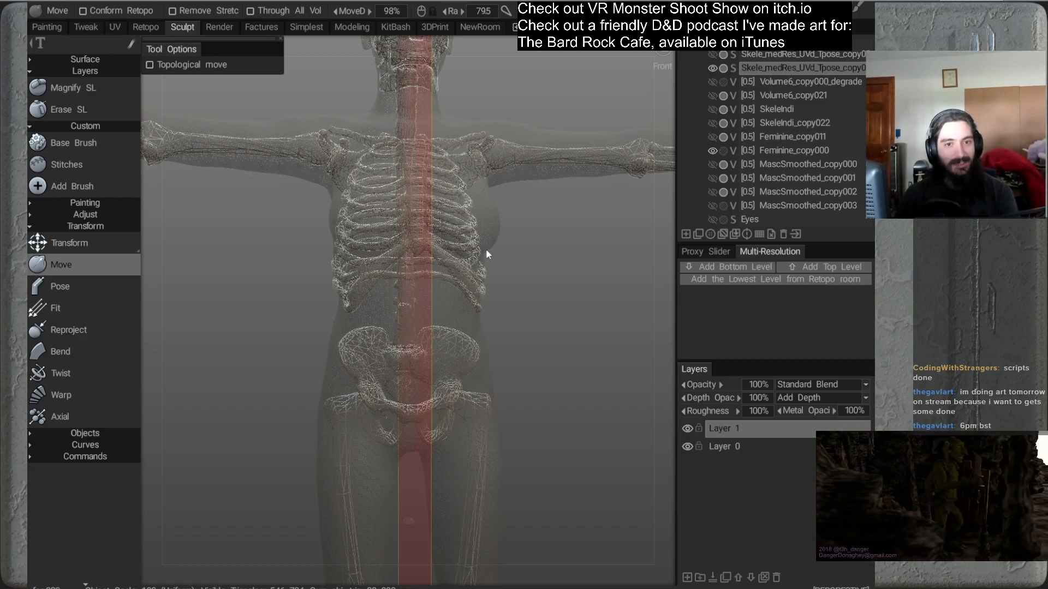
scroll(529, 273, up, 3)
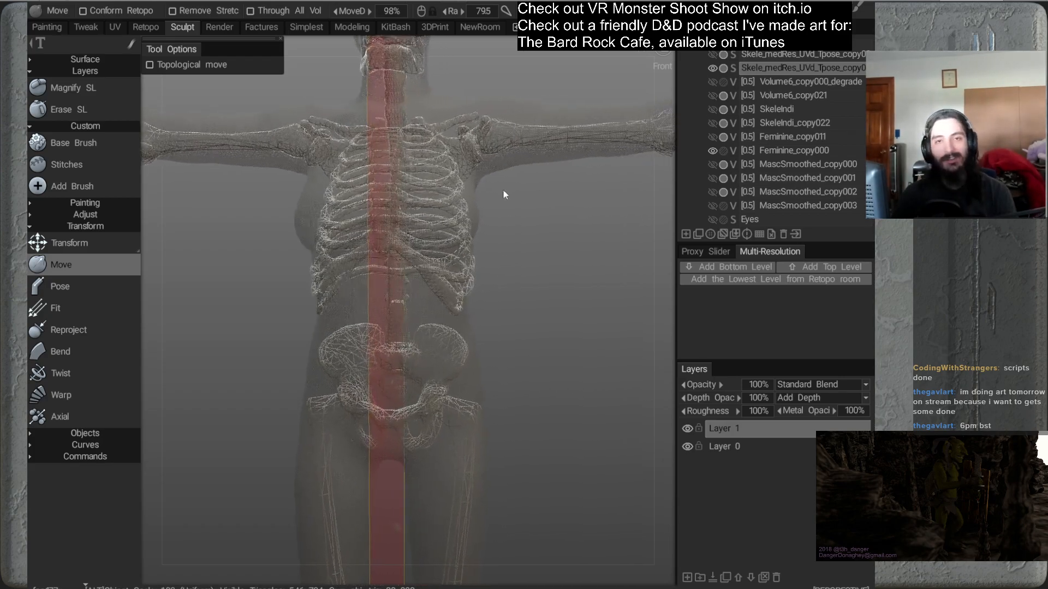
middle_drag(502, 191, 522, 142)
middle_drag(512, 202, 494, 268)
alt+drag(494, 268, 493, 237)
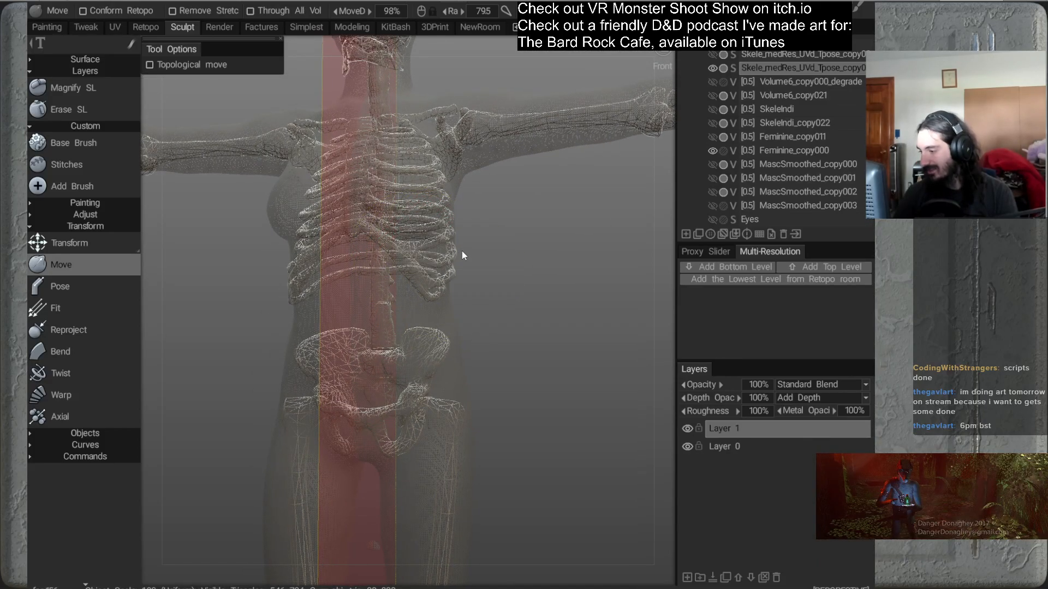
With the Move brush at radius 91.6, nudge the lower ribs slightly outward from the front and slightly forward from the side
right_drag(409, 266, 427, 256)
mouse_move(440, 247)
alt+mouse_down()
mouse_move(489, 283)
mouse_move(503, 231)
alt+mouse_up()
drag(448, 265, 450, 265)
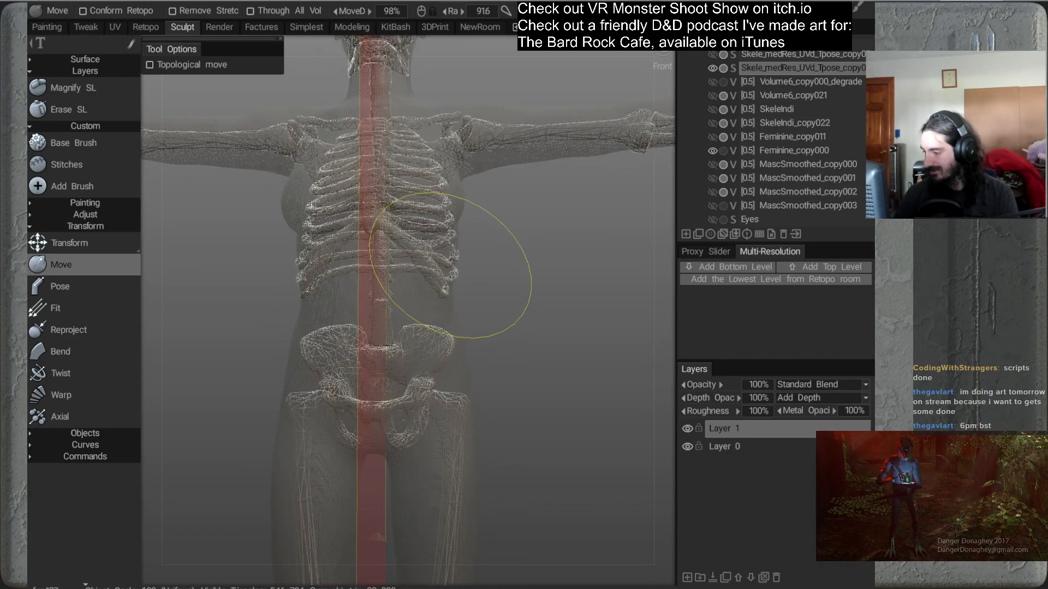
alt+drag(491, 287, 374, 332)
drag(395, 287, 390, 286)
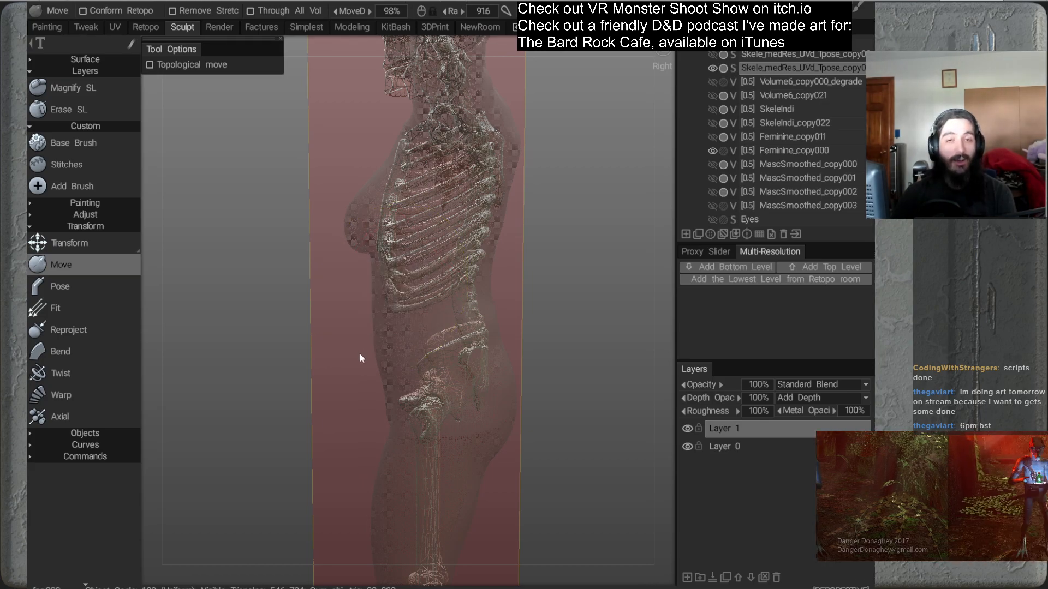
Examine the adjusted rib cage and pelvis inside the female body from several sides and the whole figure from the front
alt+drag(355, 348, 335, 265)
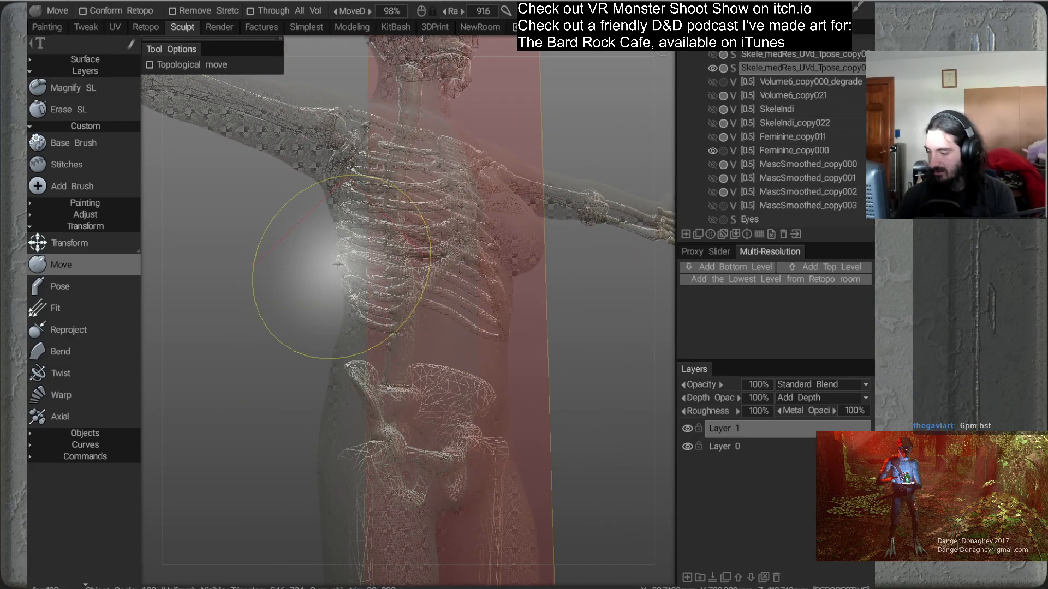
alt+drag(334, 311, 396, 270)
mouse_move(527, 270)
alt+mouse_down()
mouse_move(522, 282)
mouse_move(499, 237)
mouse_move(497, 262)
mouse_move(476, 188)
mouse_move(463, 285)
mouse_move(466, 239)
alt+mouse_up()
mouse_move(466, 239)
alt+right_down()
mouse_move(450, 279)
mouse_move(476, 271)
alt+right_up()
alt+middle_drag(476, 270, 492, 267)
mouse_move(463, 270)
alt+mouse_down()
mouse_move(456, 246)
mouse_move(434, 242)
mouse_move(432, 258)
mouse_move(483, 275)
mouse_move(354, 287)
mouse_move(351, 265)
alt+mouse_up()
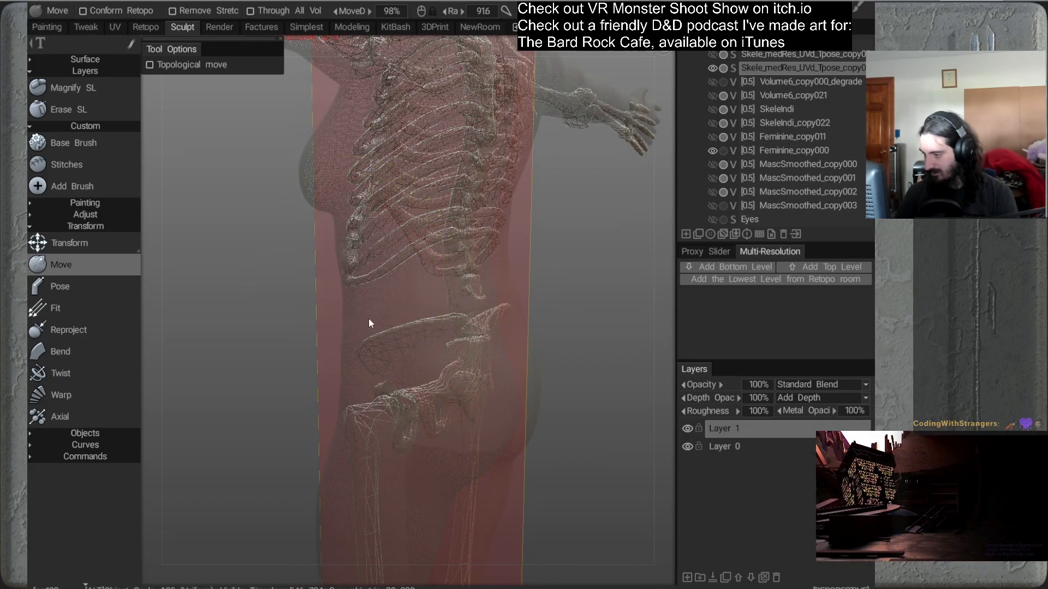
alt+drag(365, 312, 454, 334)
alt+right_drag(454, 334, 467, 290)
alt+drag(468, 290, 464, 253)
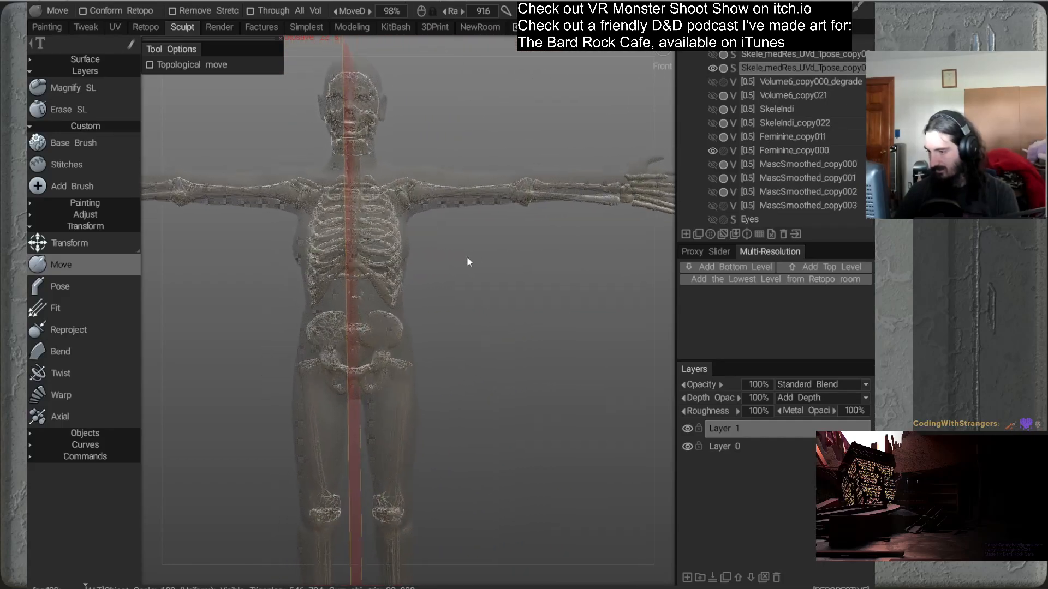
alt+right_drag(463, 254, 449, 227)
alt+middle_drag(449, 227, 441, 183)
alt+right_drag(528, 208, 493, 201)
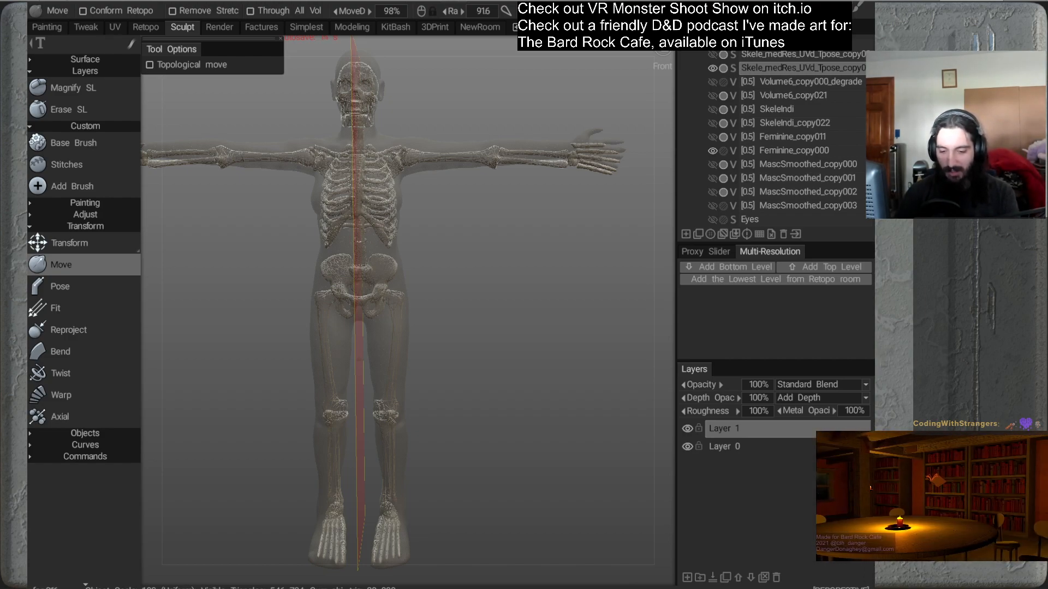
Enlarge the Move brush to radius 278 for the knee area and view the female figure's legs from the side
drag(479, 249, 539, 300)
middle_drag(488, 301, 511, 206)
right_drag(512, 207, 515, 258)
middle_drag(515, 257, 520, 244)
drag(497, 270, 490, 288)
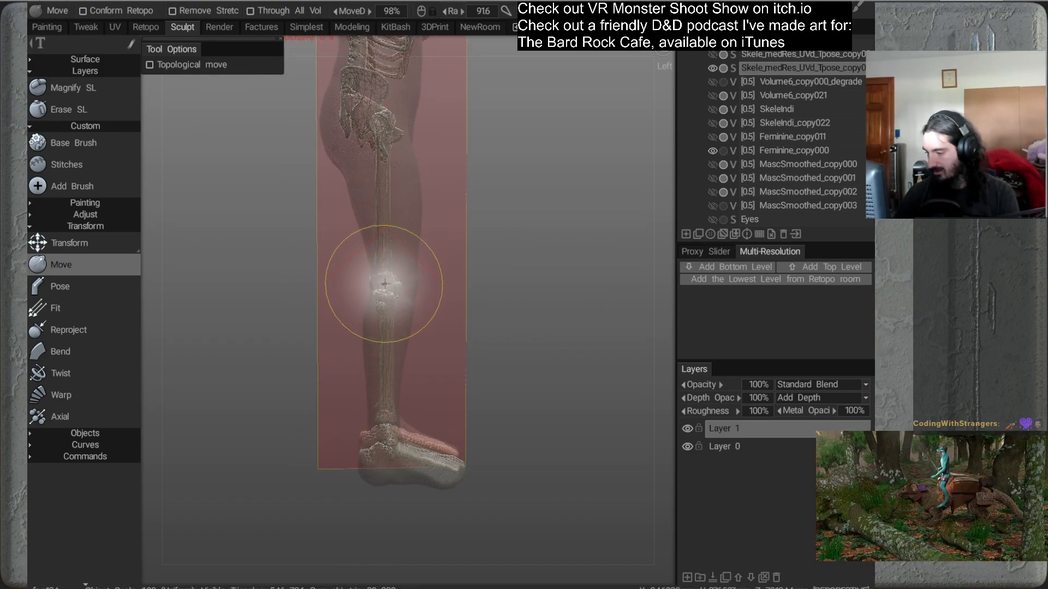
mouse_move(386, 287)
right_down()
mouse_move(463, 271)
mouse_move(443, 279)
right_up()
drag(479, 274, 474, 272)
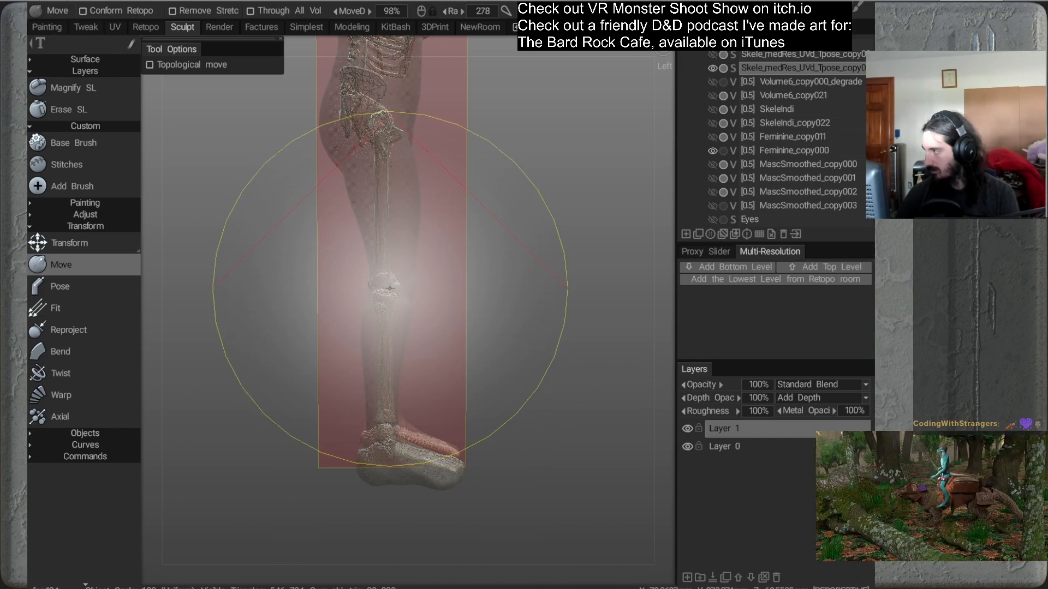
Clone the selected skeleton copy and nudge the clone's knees slightly forward with the Move brush at radius 278
right_click(774, 69)
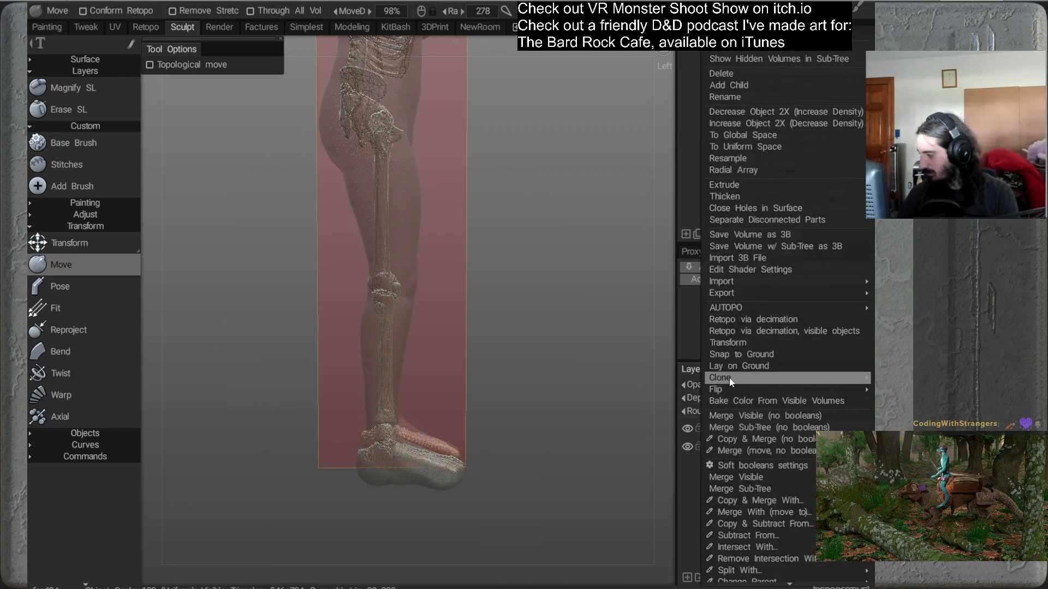
mouse_move(726, 378)
click(604, 329)
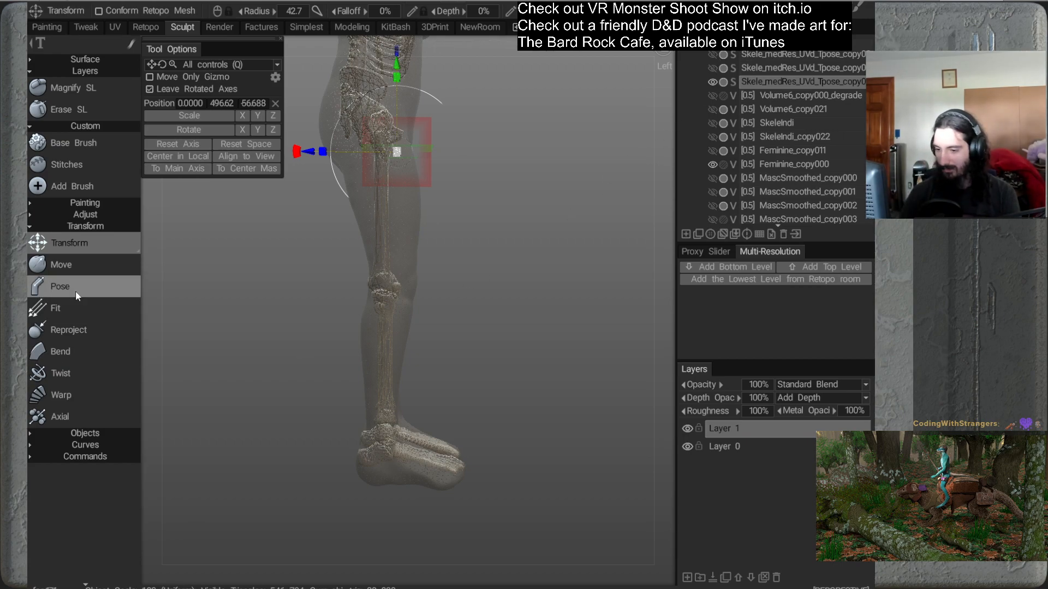
click(74, 264)
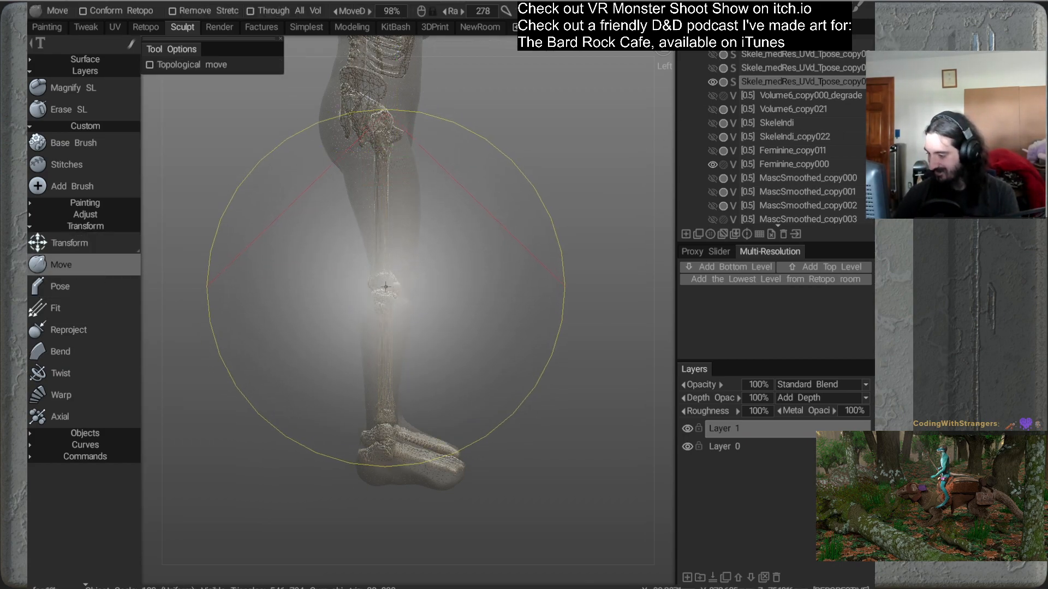
drag(389, 288, 391, 289)
mouse_move(510, 298)
alt+mouse_down()
mouse_move(535, 316)
mouse_move(453, 326)
mouse_move(518, 319)
mouse_move(531, 265)
alt+mouse_up()
alt+middle_drag(531, 265, 551, 285)
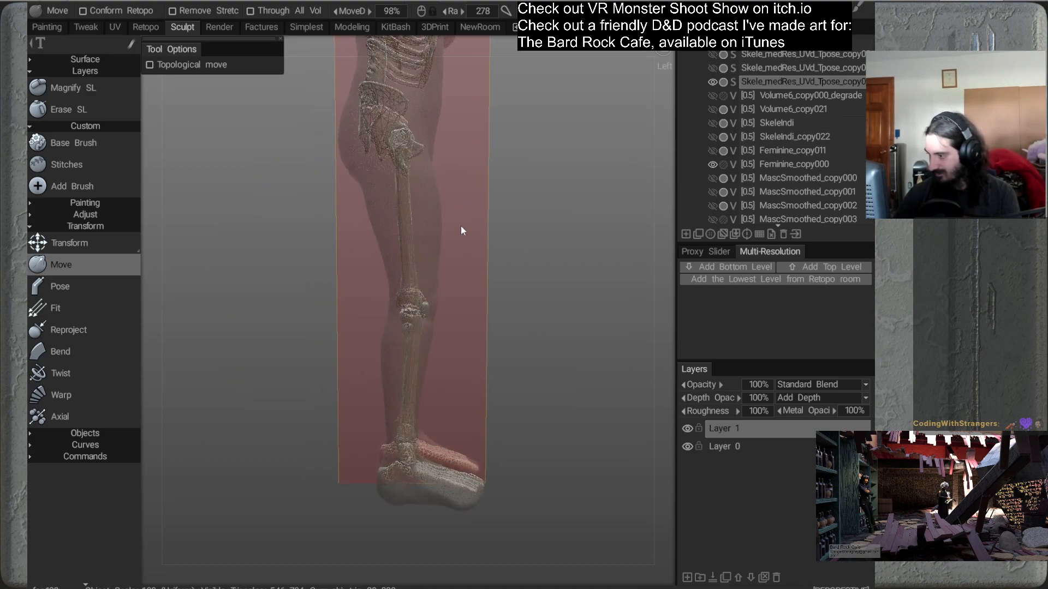
Nudge the upper thigh bones slightly forward with the Move brush at radius 82.3 and check the full figure from the front
right_drag(405, 221, 287, 285)
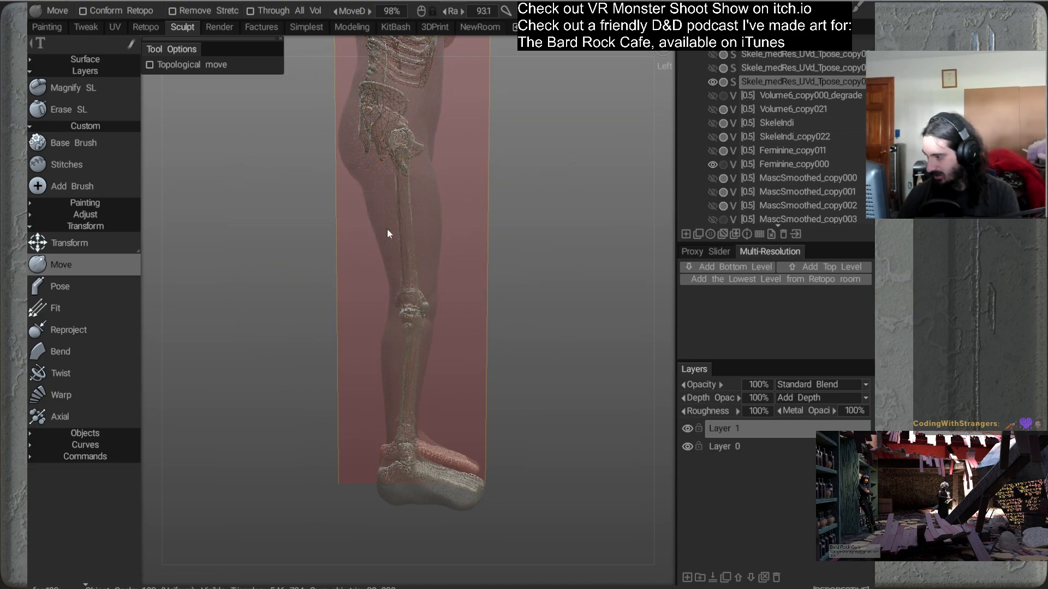
mouse_move(545, 270)
alt+mouse_down()
mouse_move(460, 295)
mouse_move(522, 281)
alt+mouse_up()
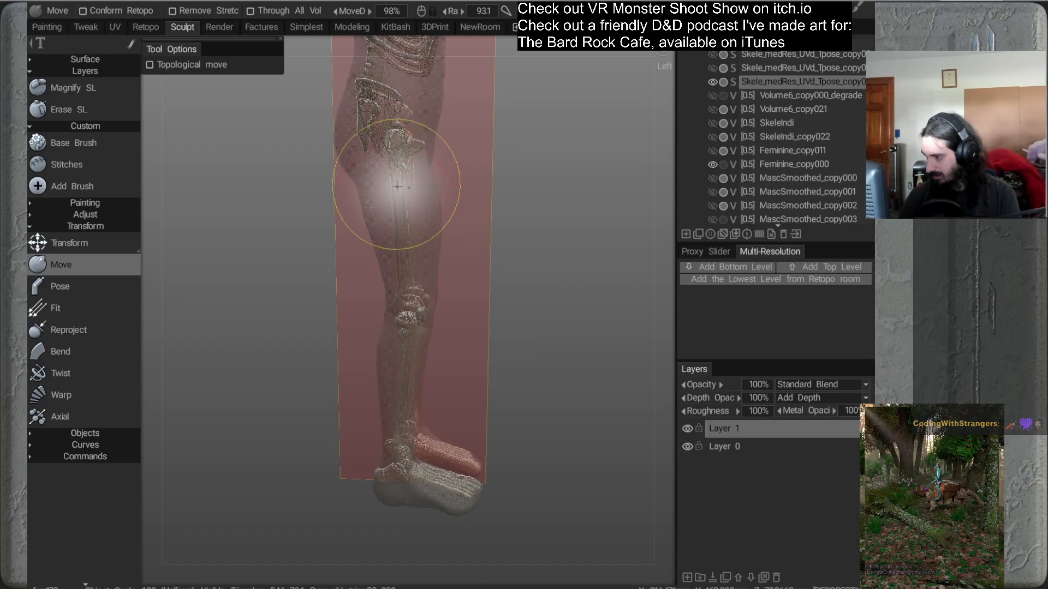
right_drag(398, 189, 390, 192)
alt+drag(452, 211, 472, 216)
drag(407, 184, 409, 184)
mouse_move(469, 230)
alt+mouse_down()
mouse_move(577, 229)
mouse_move(476, 227)
mouse_move(537, 229)
mouse_move(529, 227)
mouse_move(545, 190)
mouse_move(535, 159)
alt+mouse_up()
alt+right_drag(535, 158, 522, 212)
alt+middle_drag(522, 212, 509, 305)
alt+drag(509, 305, 518, 289)
alt+right_drag(518, 289, 516, 242)
alt+middle_drag(516, 242, 519, 229)
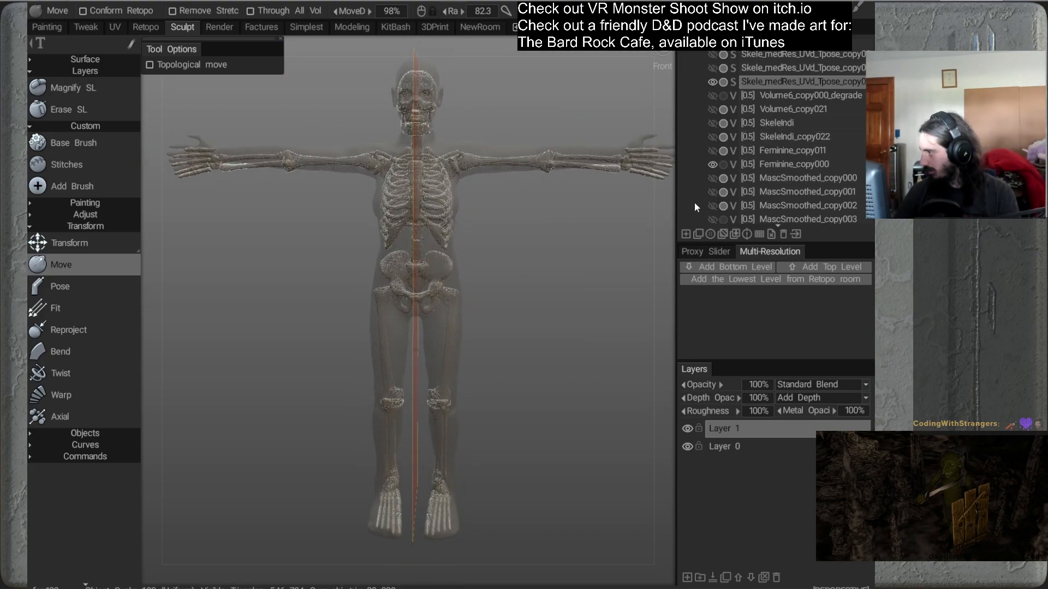
Show MascSmoothed_copy003 instead of Feminine_copy000, and show the previous skeleton copy in place of the new clone
scroll(695, 205, down, 1)
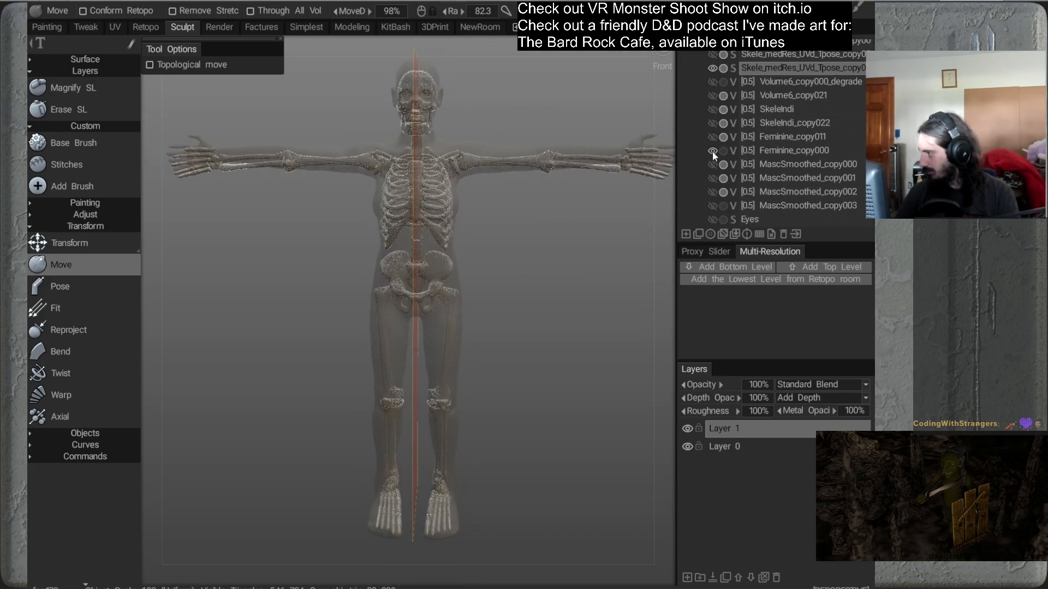
click(712, 151)
click(712, 205)
alt+drag(476, 289, 607, 312)
alt+middle_drag(510, 264, 519, 191)
click(713, 69)
click(712, 55)
Examine how the skeleton's leg and foot bones line up with the male figure's legs from the front
alt+middle_drag(506, 269, 515, 206)
alt+right_drag(515, 206, 508, 274)
alt+drag(508, 275, 537, 203)
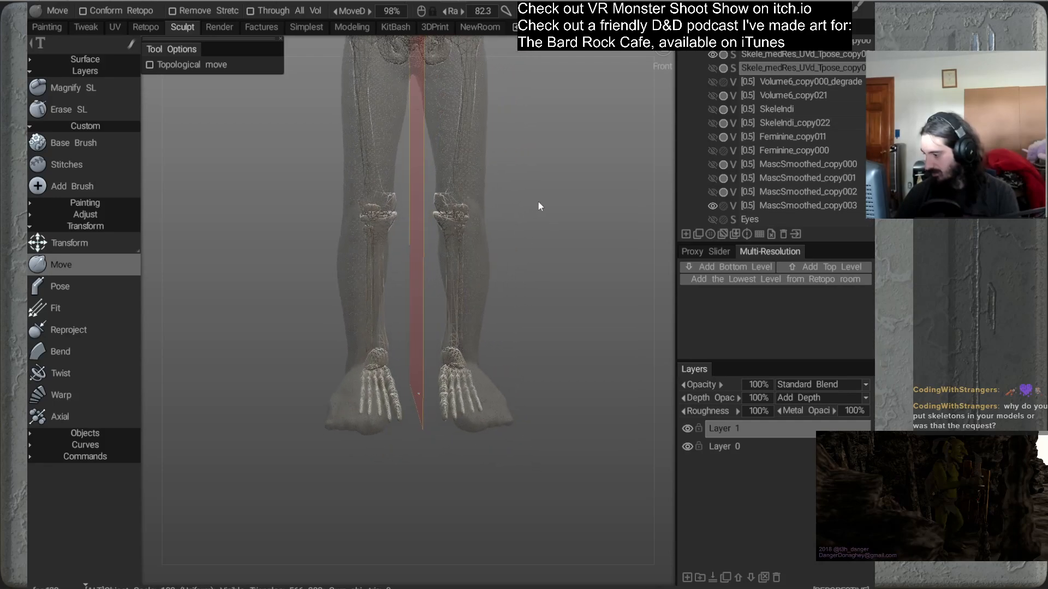
alt+right_drag(570, 282, 539, 203)
alt+middle_drag(539, 204, 546, 241)
alt+right_drag(545, 241, 545, 210)
alt+drag(556, 286, 544, 289)
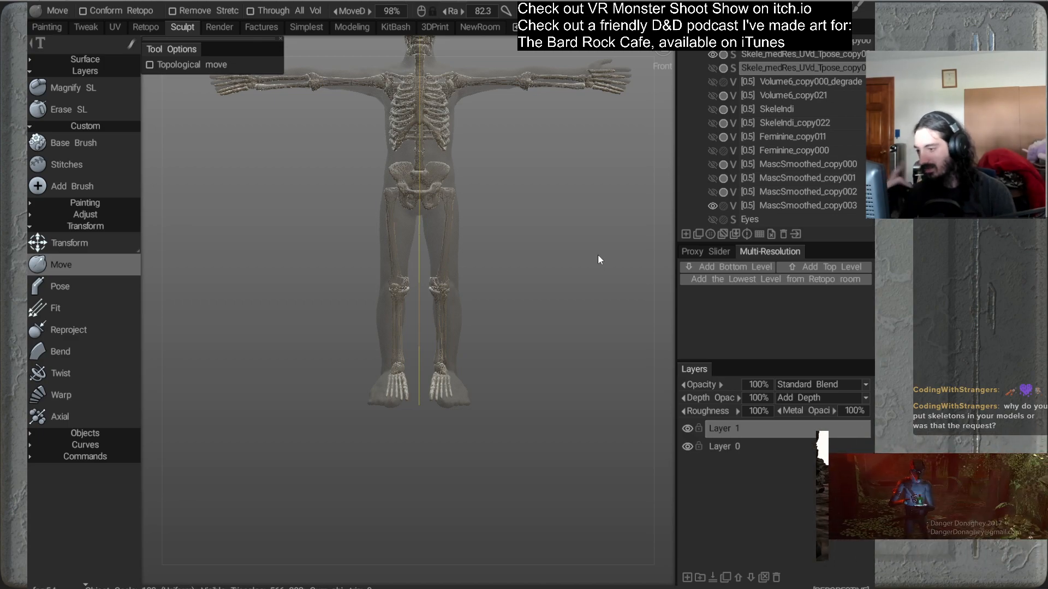
alt+drag(506, 287, 499, 281)
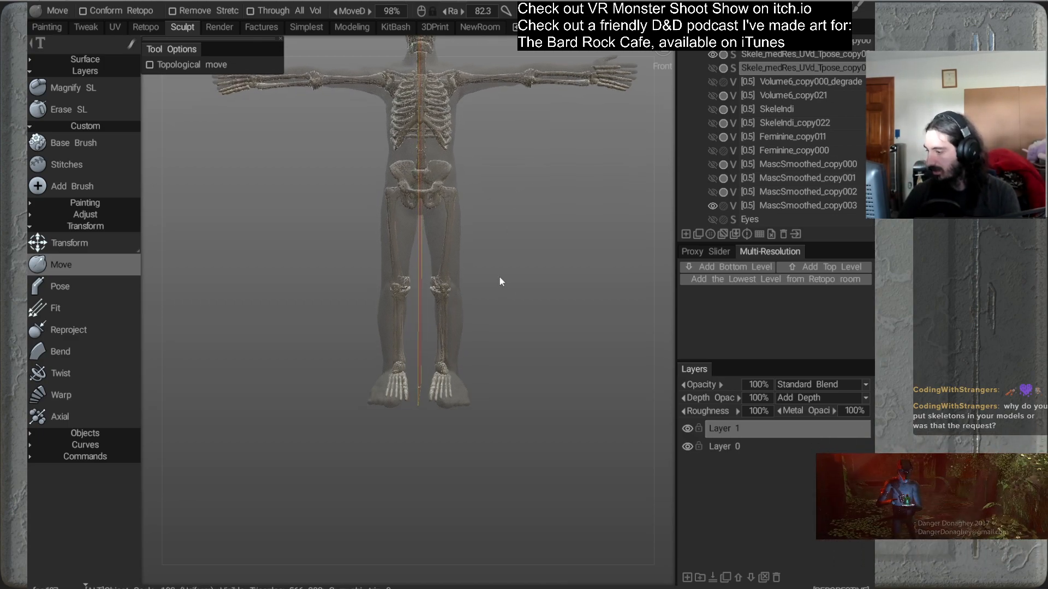
Show Feminine_copy000 instead of MascSmoothed_copy003 and examine how the skeleton sits inside the female figure from the front and sides
alt+middle_drag(499, 281, 490, 264)
alt+right_drag(490, 265, 516, 283)
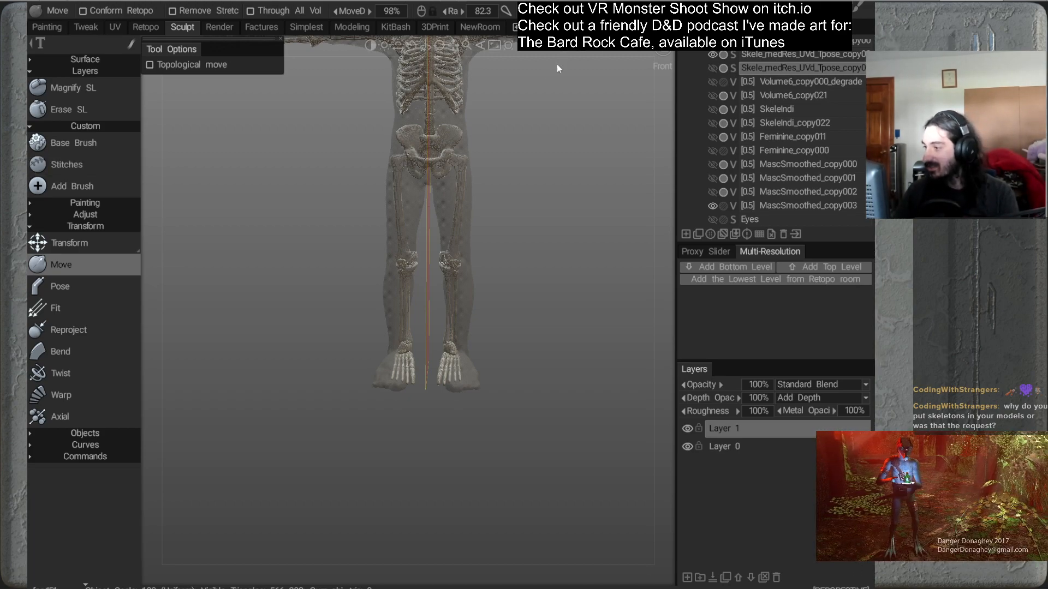
alt+middle_drag(520, 120, 504, 213)
scroll(504, 214, down, 2)
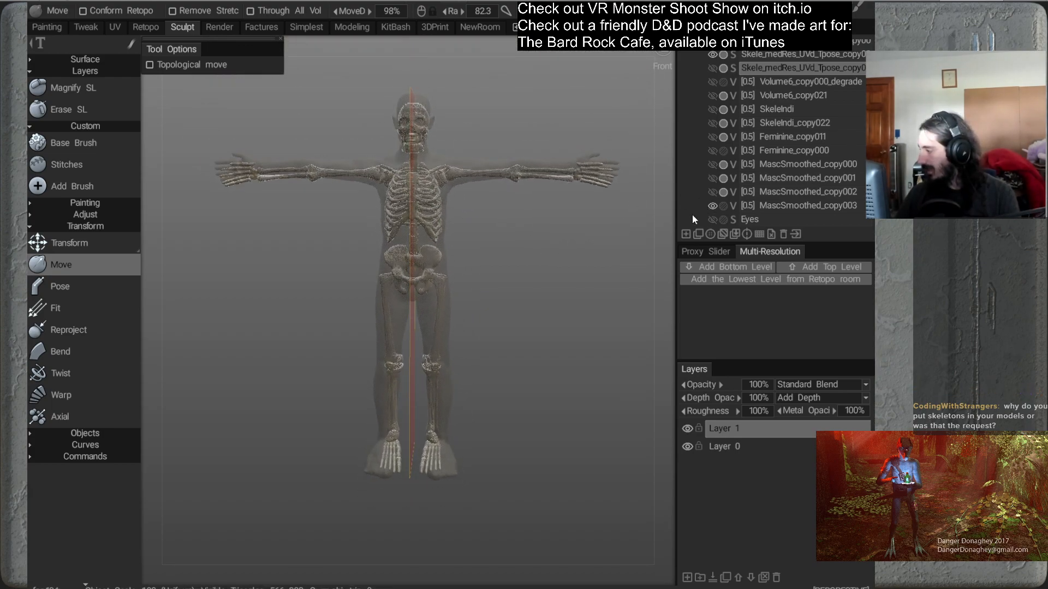
click(713, 150)
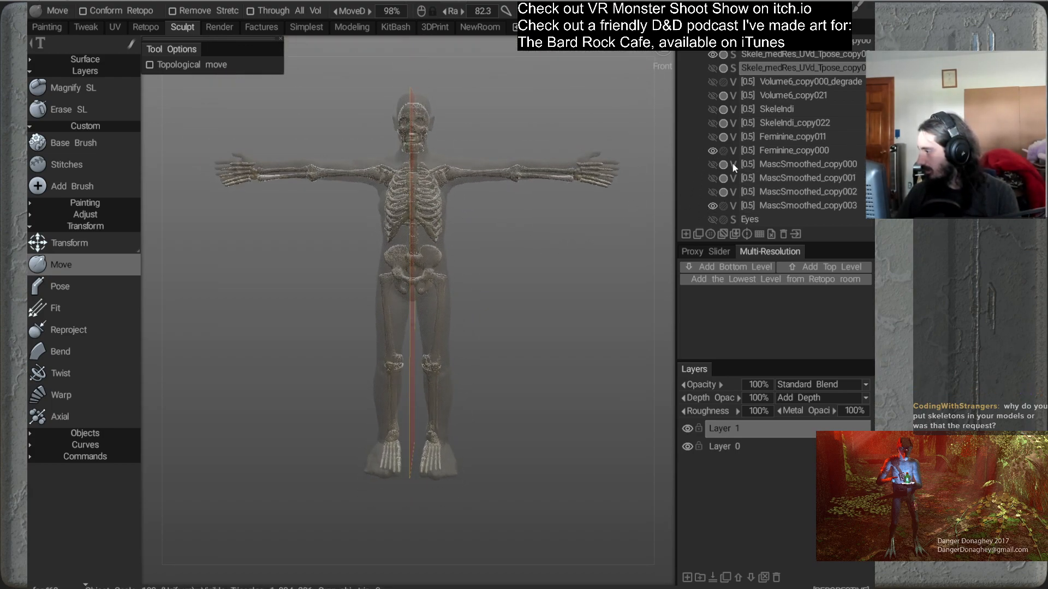
click(712, 205)
drag(558, 284, 533, 292)
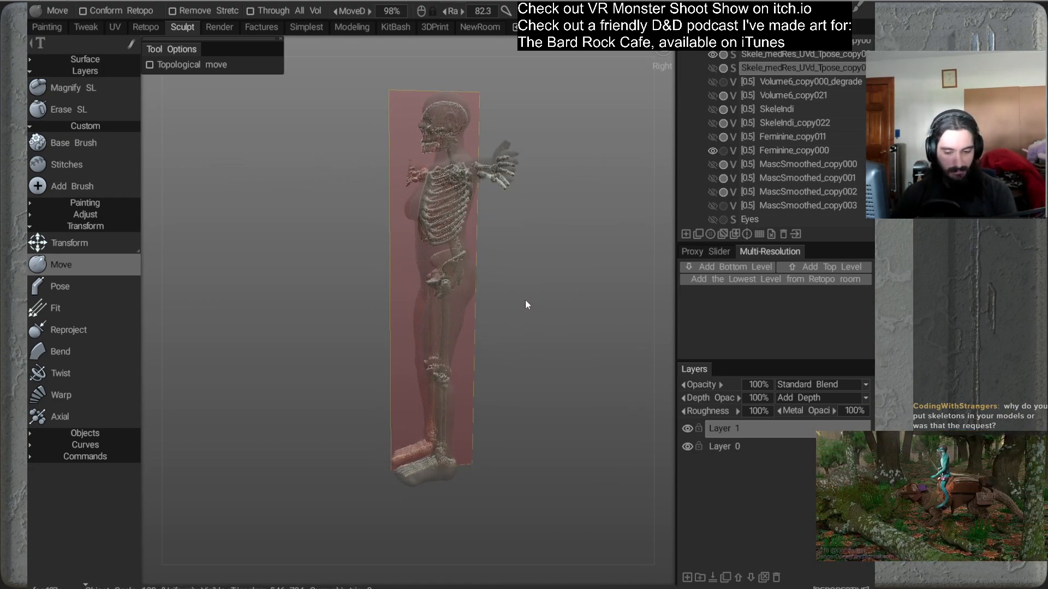
drag(487, 332, 533, 255)
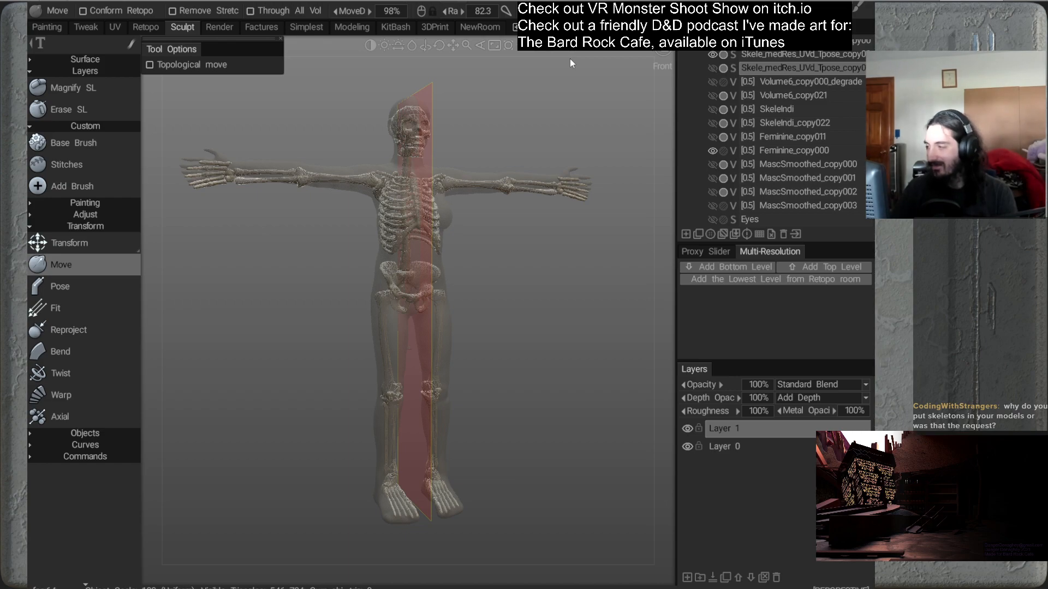
drag(555, 277, 547, 253)
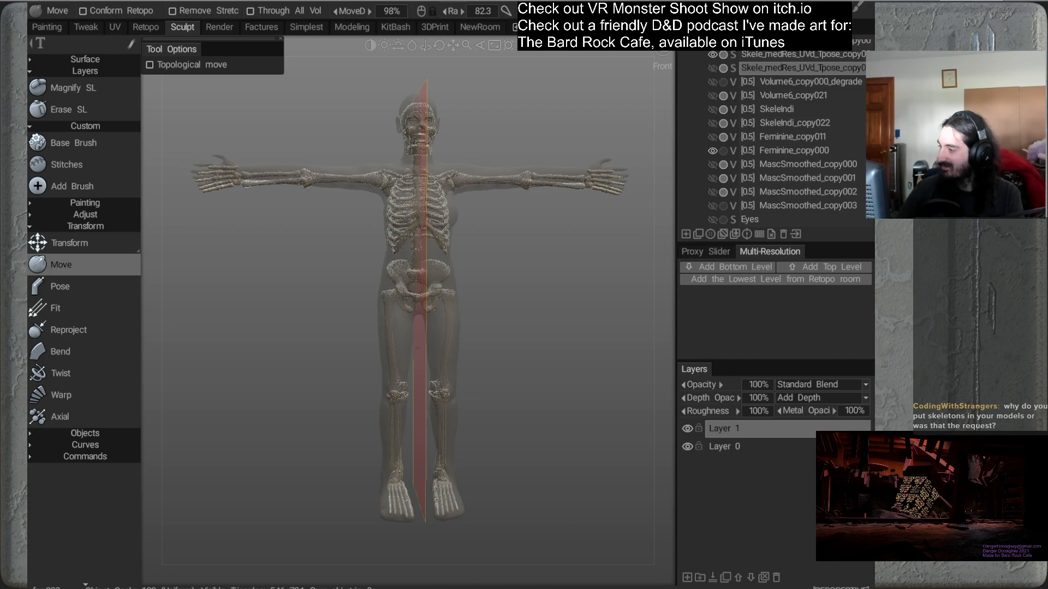
drag(513, 196, 520, 283)
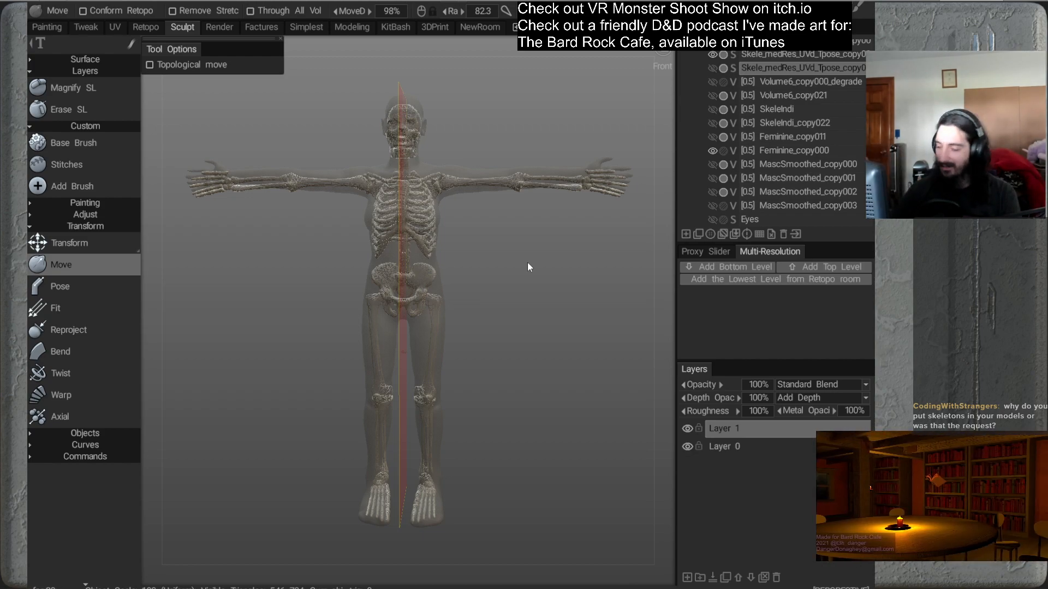
drag(541, 196, 447, 301)
alt+drag(466, 323, 574, 246)
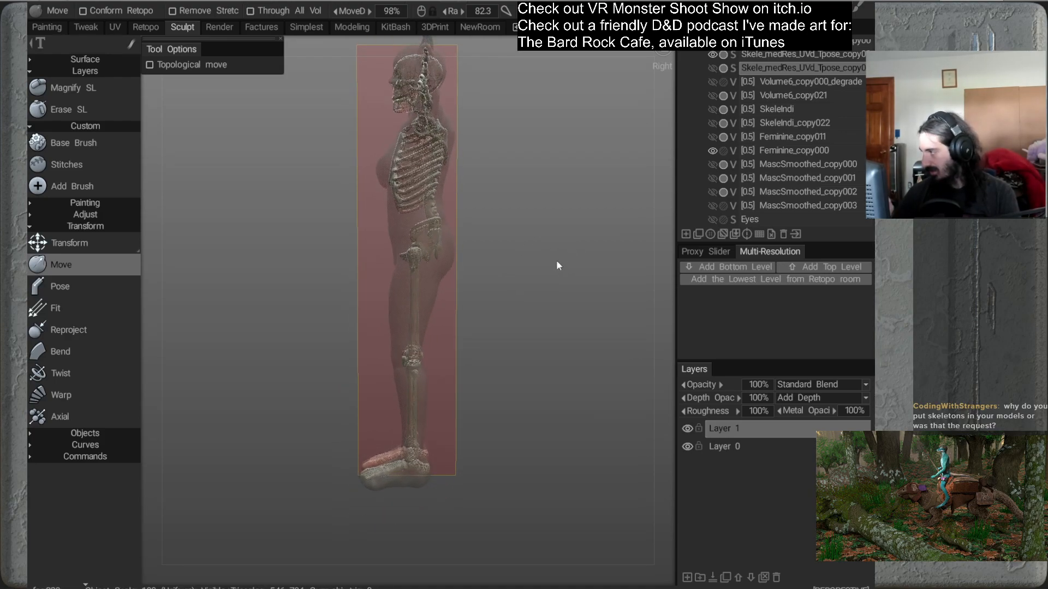
Show the selected skeleton clone in place of the previous copy and check it inside the female figure from the sides and back
click(713, 67)
click(713, 55)
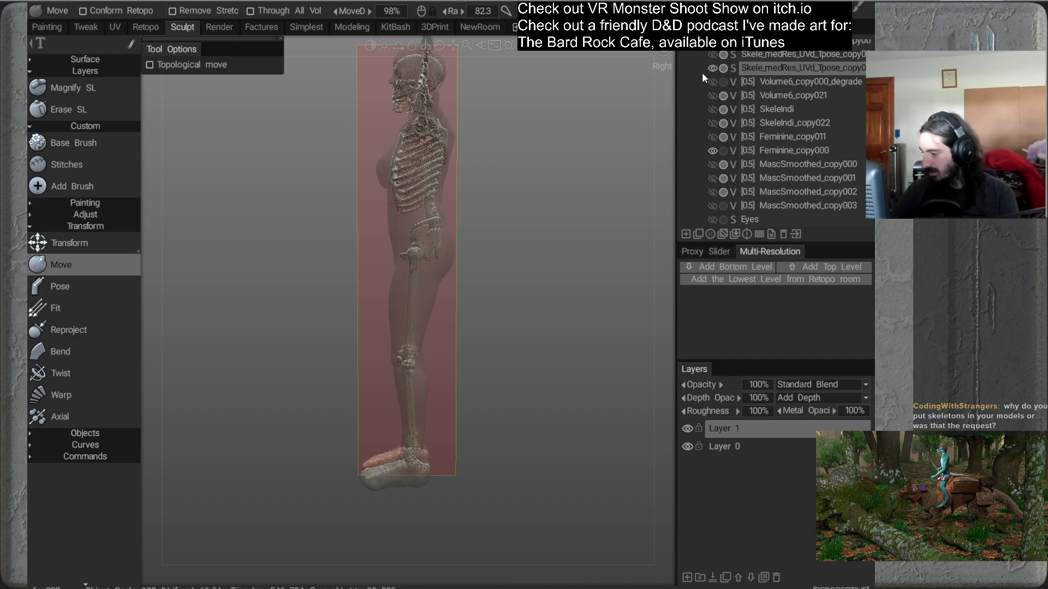
alt+right_drag(489, 277, 484, 203)
alt+middle_drag(485, 203, 485, 223)
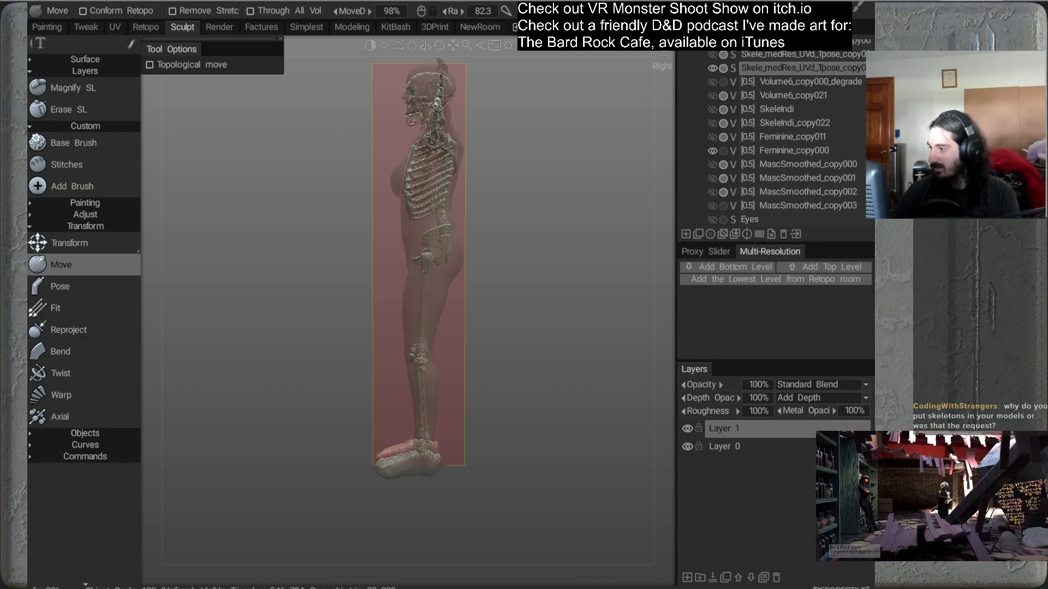
drag(515, 220, 573, 293)
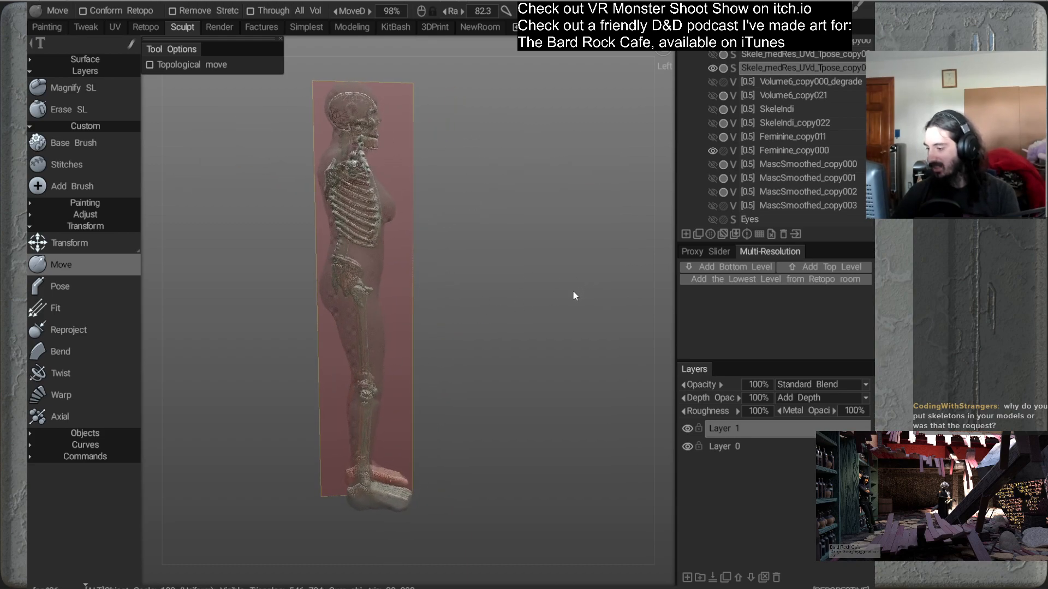
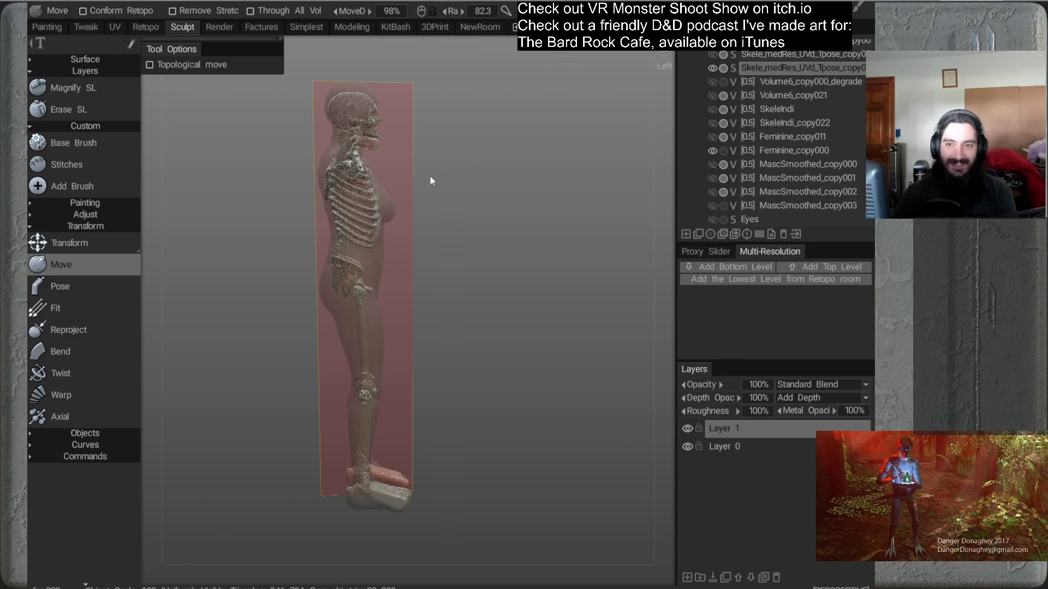
drag(470, 120, 556, 175)
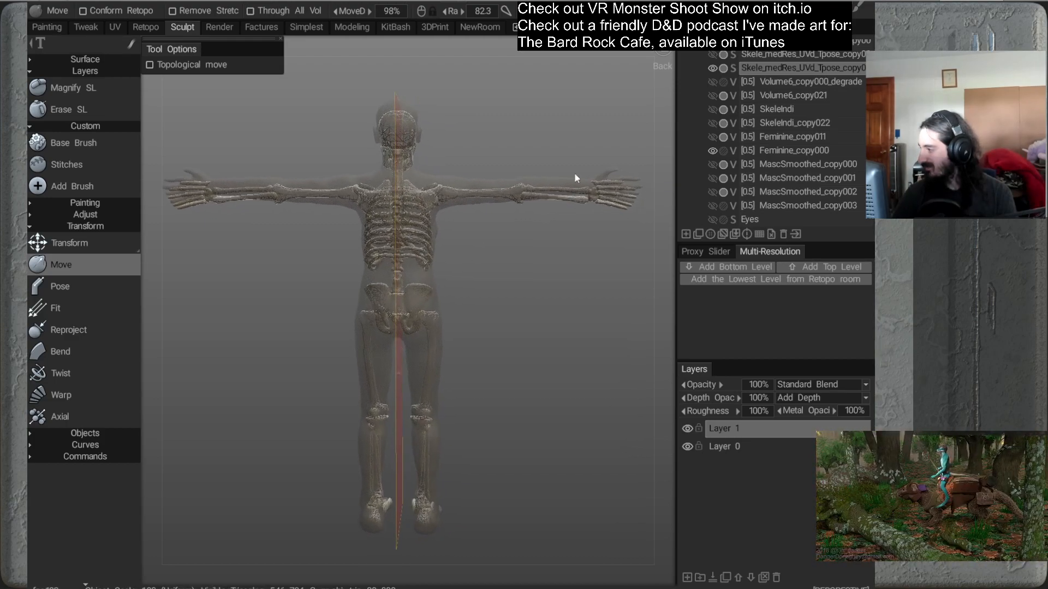
Swap Feminine_copy000 for MascSmoothed_copy003 and check the skeleton clone inside the male figure from the back and front
click(712, 205)
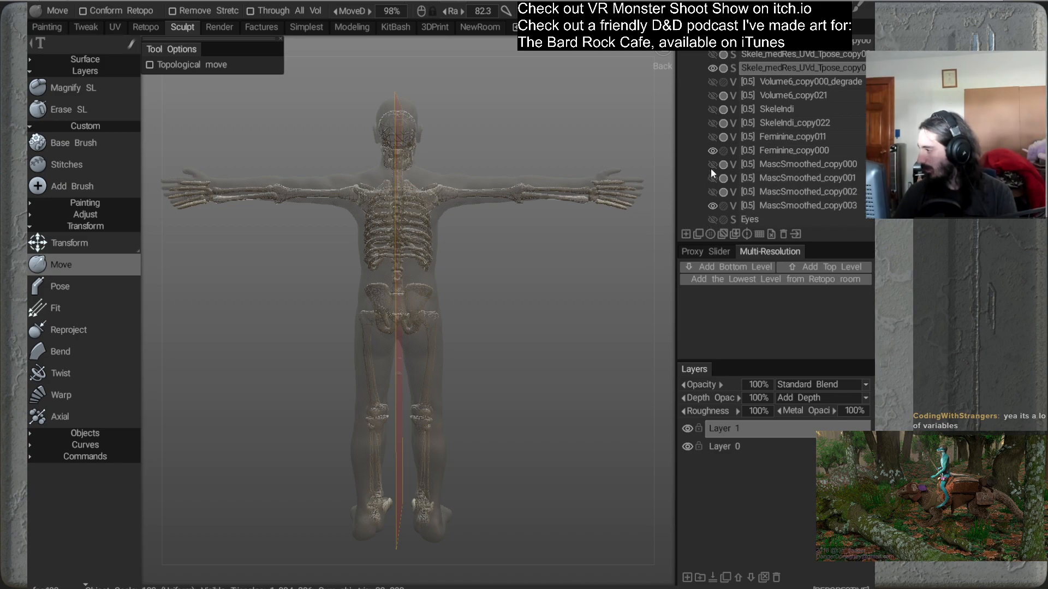
click(712, 151)
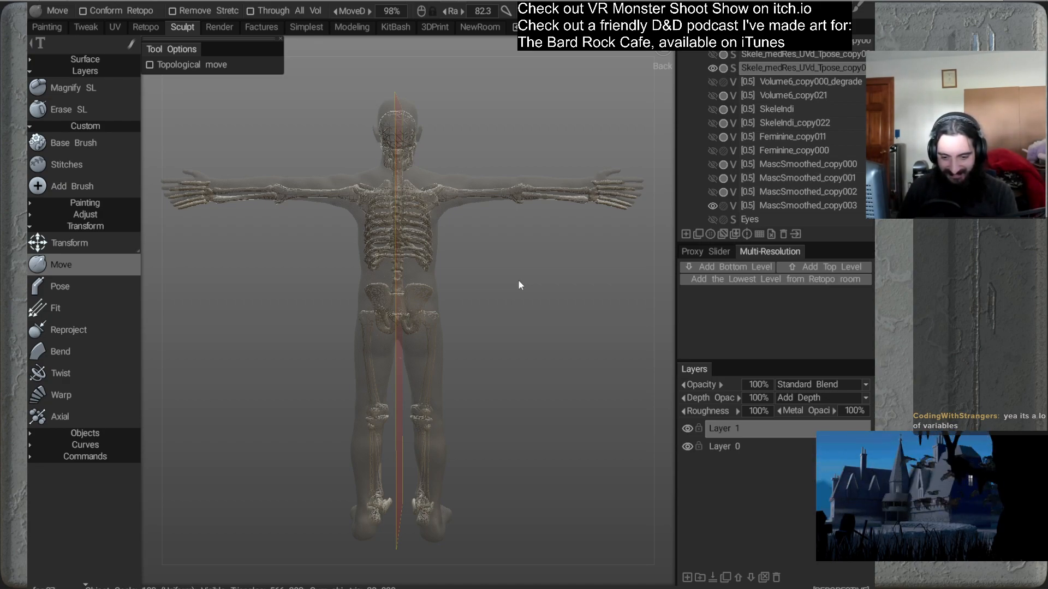
middle_drag(520, 185, 503, 188)
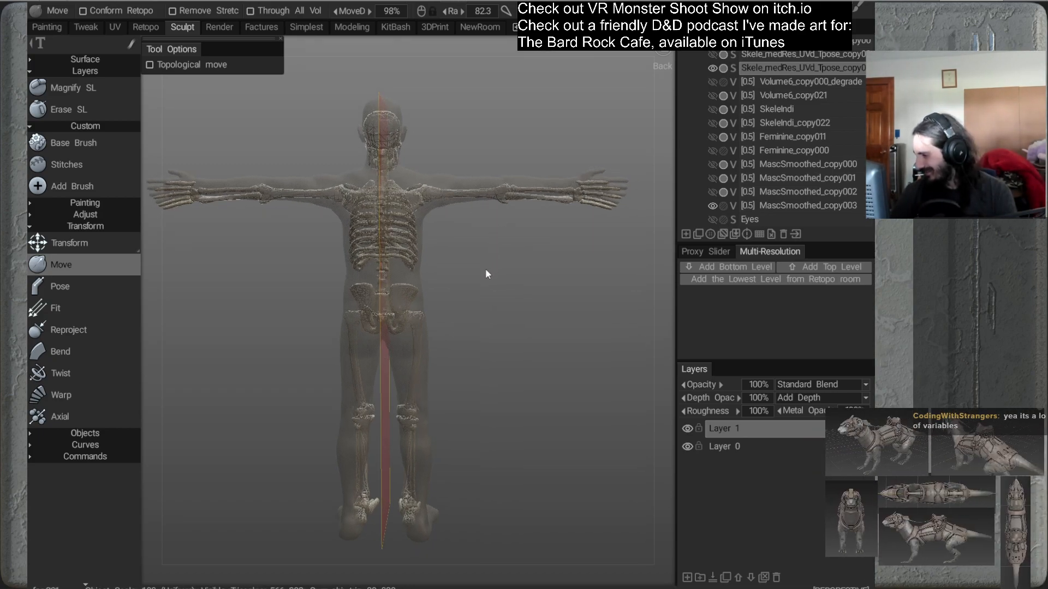
mouse_move(512, 227)
alt+mouse_down()
mouse_move(467, 242)
mouse_move(480, 234)
mouse_move(573, 281)
mouse_move(471, 280)
mouse_move(422, 302)
mouse_move(416, 291)
mouse_move(416, 301)
mouse_move(443, 243)
mouse_move(518, 236)
alt+mouse_up()
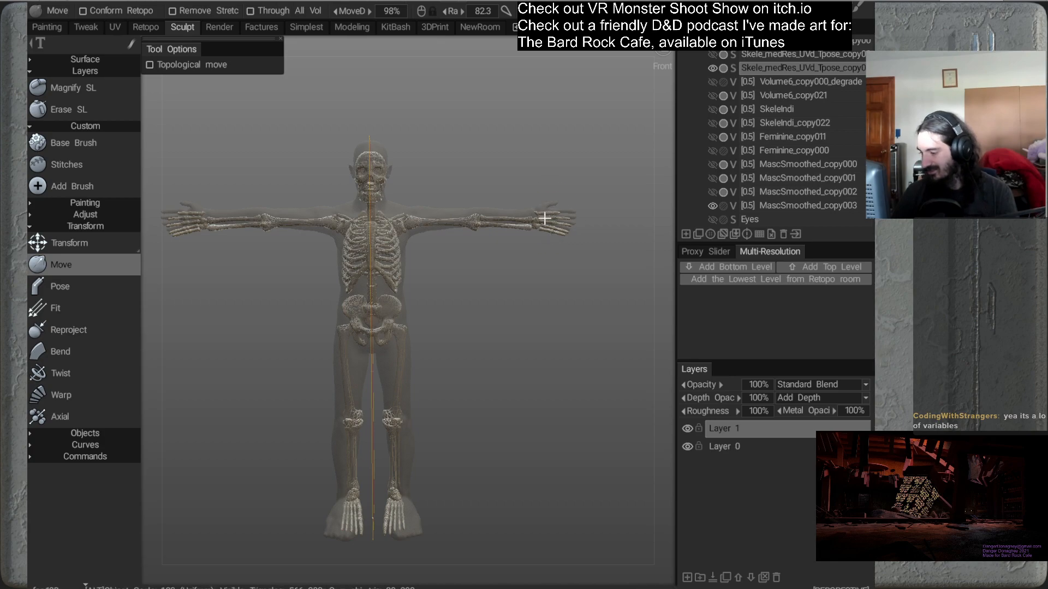
scroll(544, 217, up, 5)
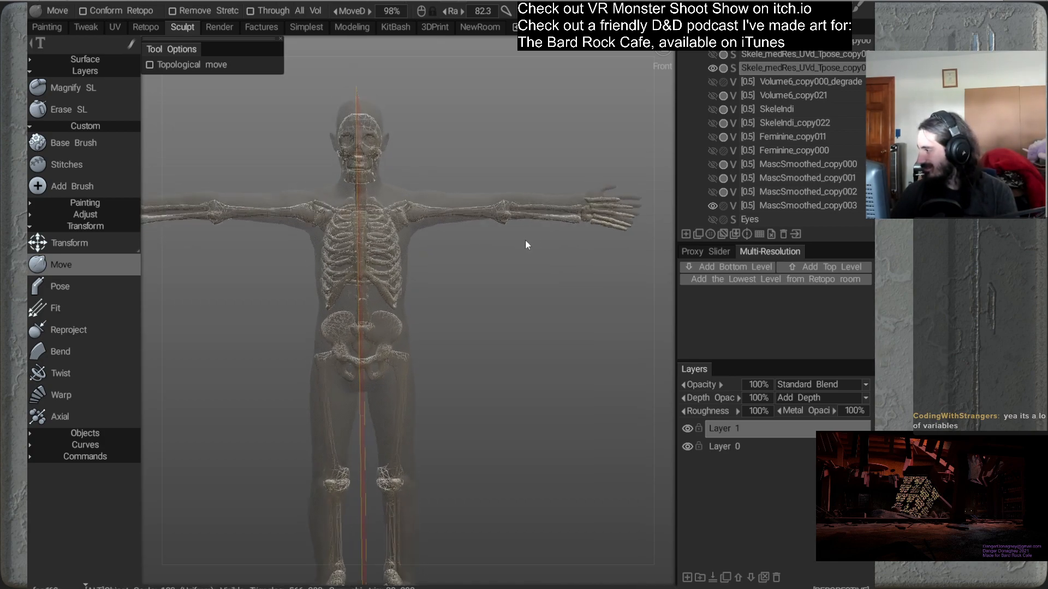
Overlay Feminine_copy000 on the male figure to compare arms and torso, and return to showing only MascSmoothed_copy003 around the skeleton clone
click(713, 151)
alt+middle_drag(516, 271, 425, 292)
scroll(426, 293, up, 3)
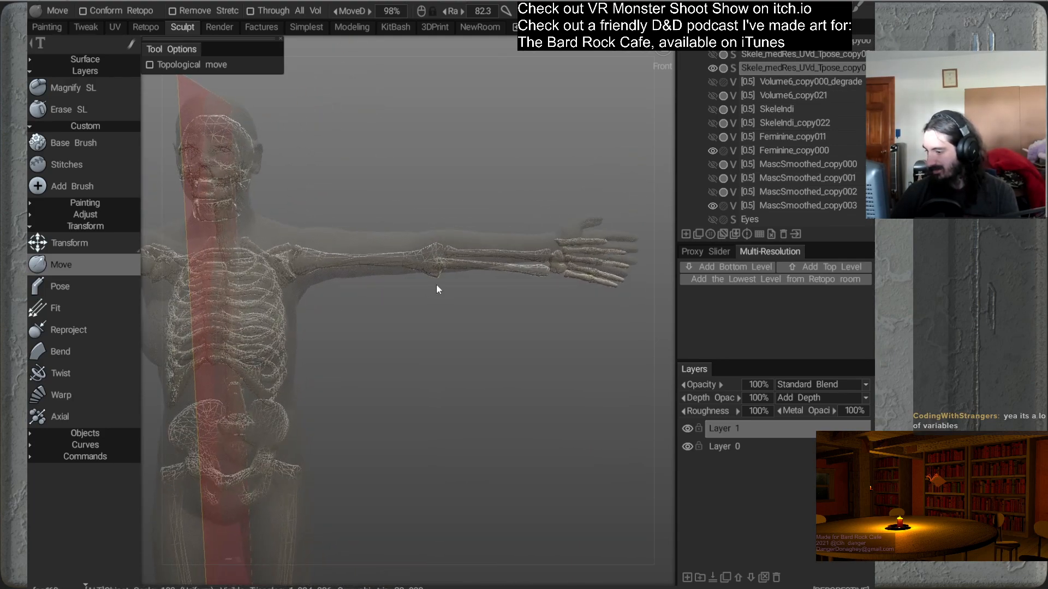
alt+drag(461, 250, 575, 209)
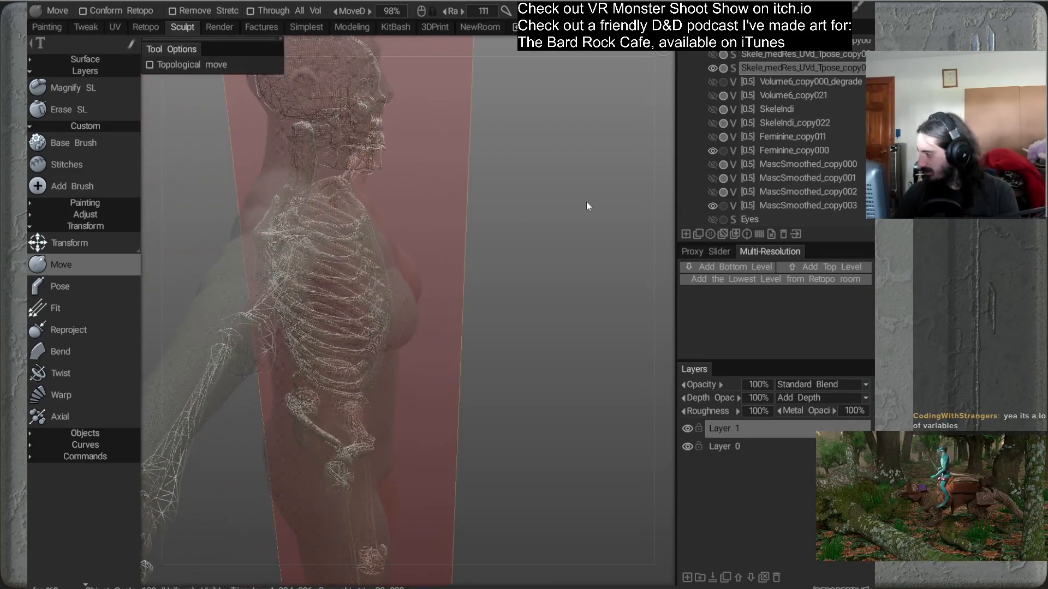
alt+drag(655, 221, 398, 282)
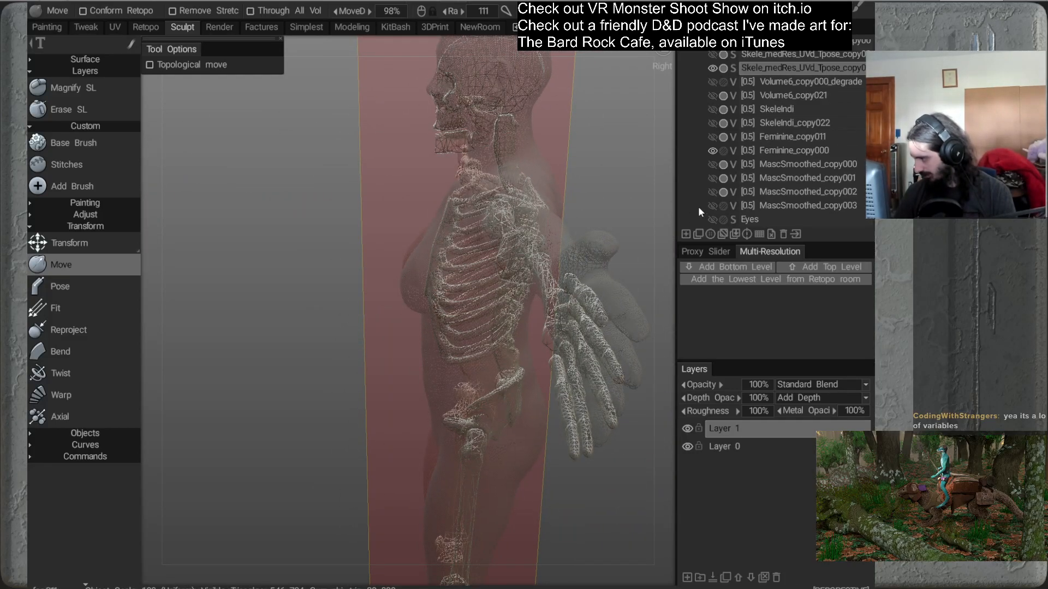
click(712, 150)
click(712, 150)
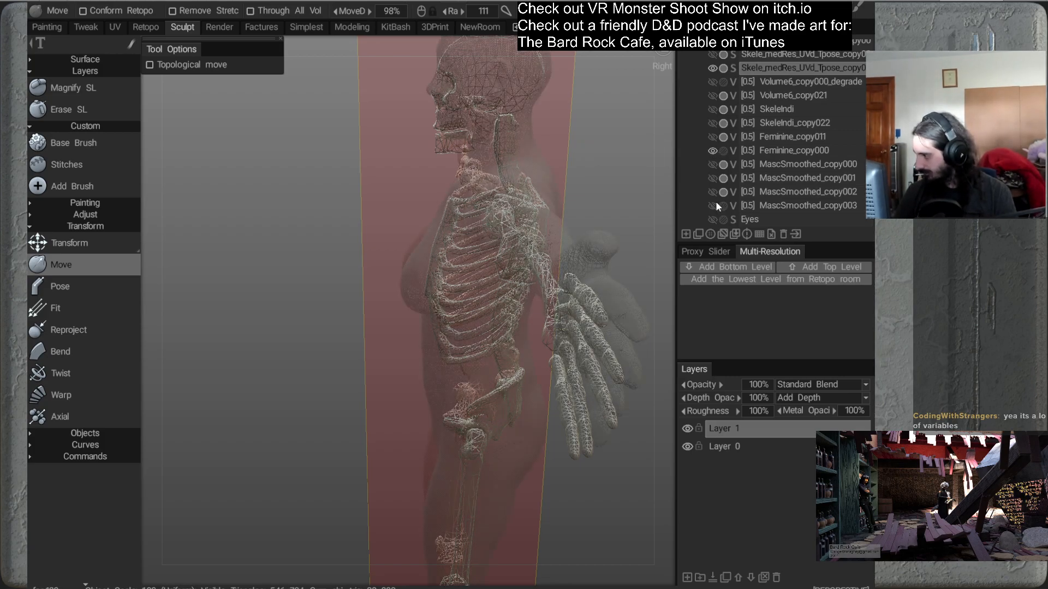
click(712, 205)
click(712, 151)
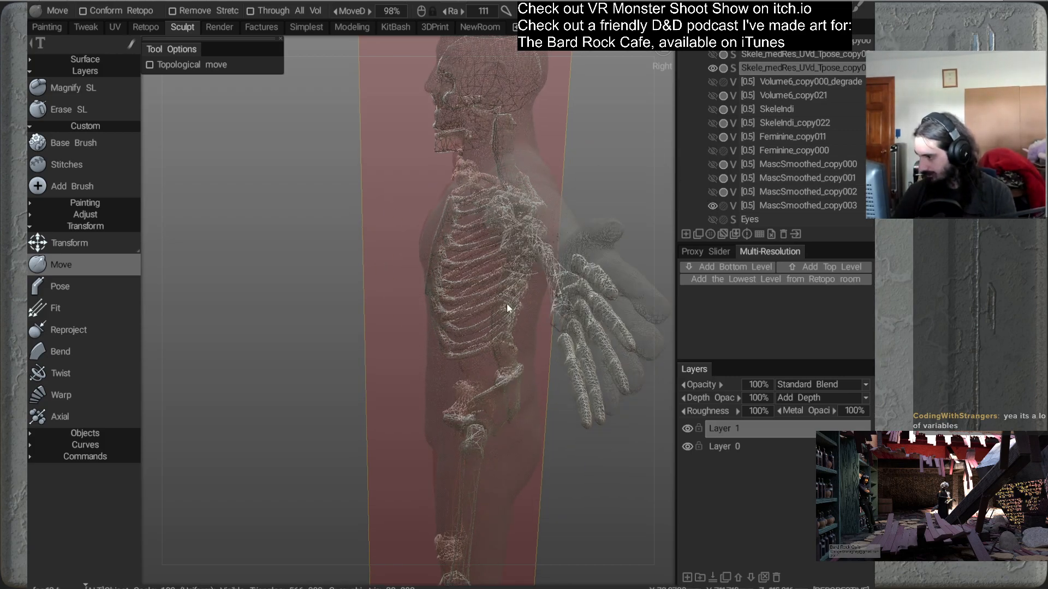
Switch MascSmoothed_copy003 between solid and ghosted display to compare the ribcage and pelvis with the torso's surface
alt+drag(500, 287, 509, 265)
click(723, 205)
alt+right_drag(509, 265, 468, 257)
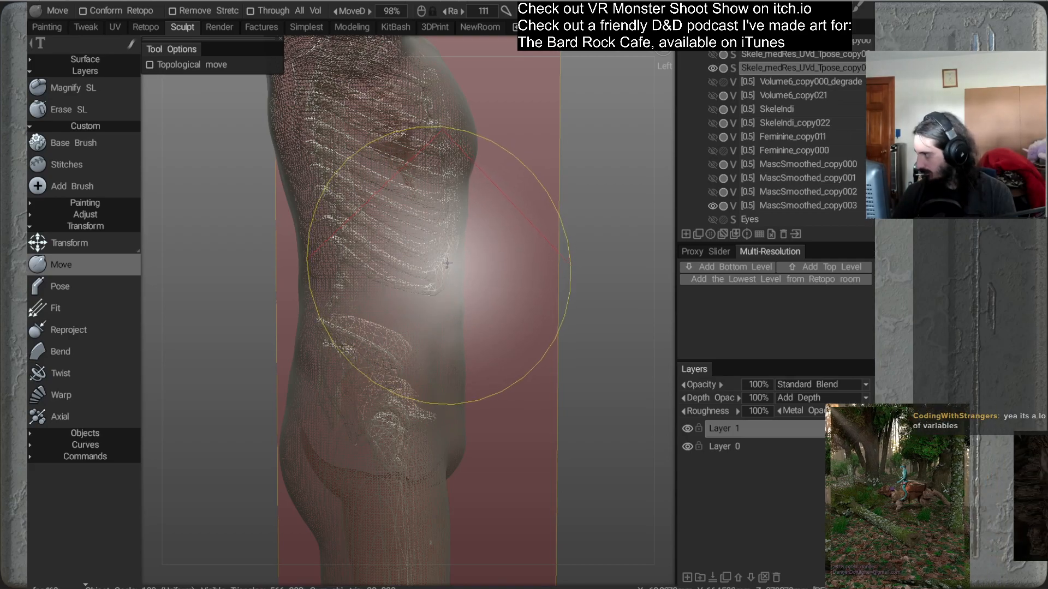
click(723, 205)
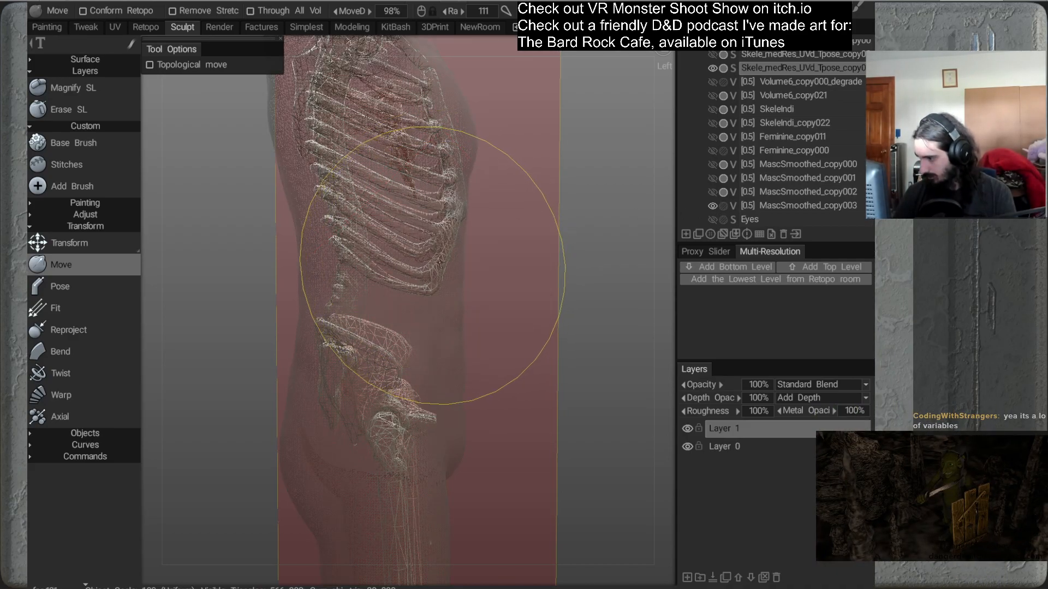
alt+drag(555, 287, 568, 264)
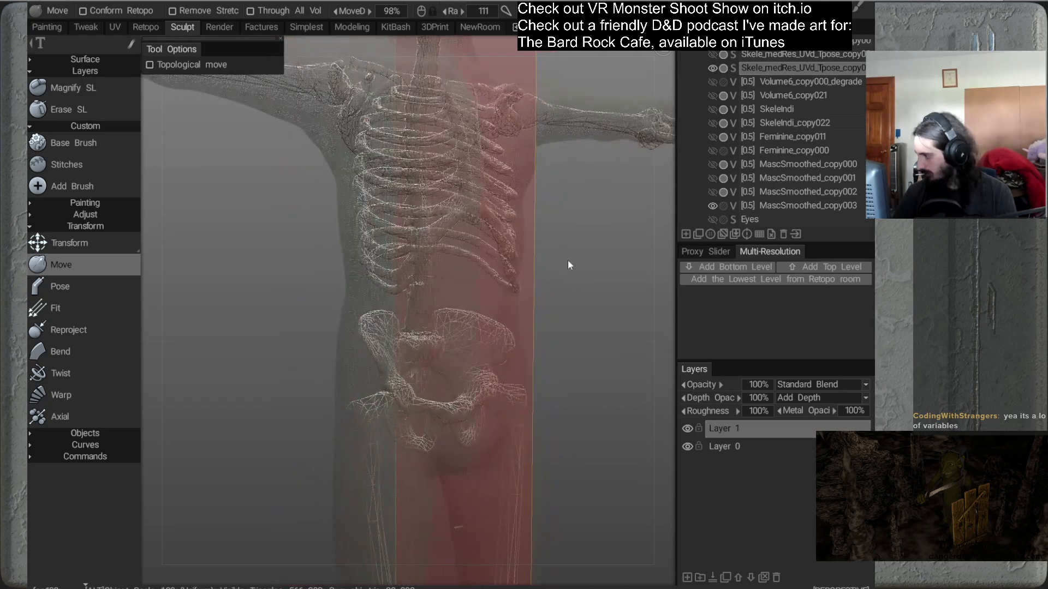
click(723, 205)
drag(560, 217, 669, 244)
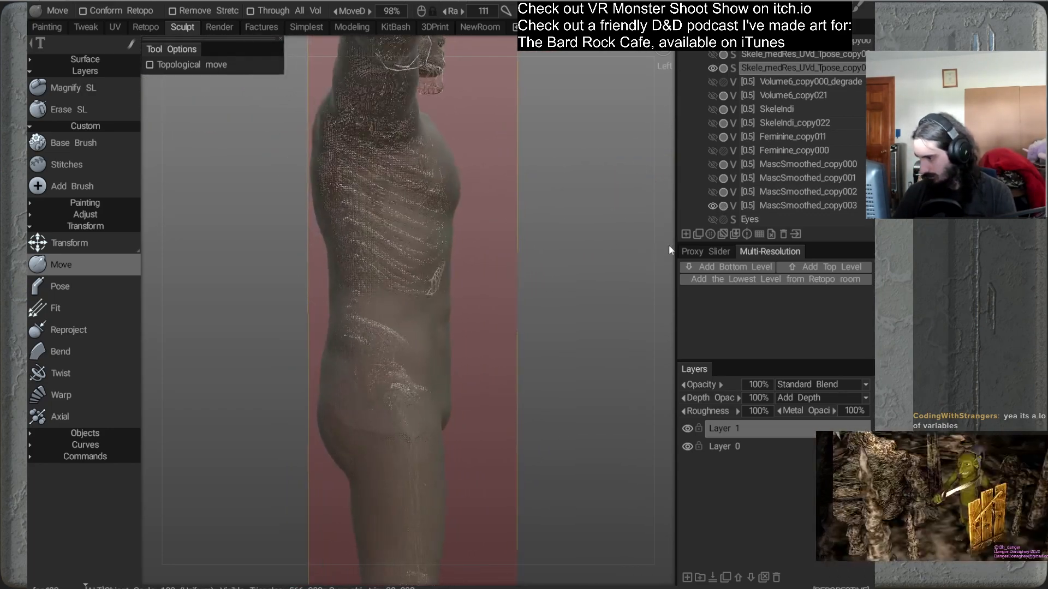
click(723, 206)
alt+middle_drag(534, 193, 555, 184)
alt+right_drag(556, 185, 537, 250)
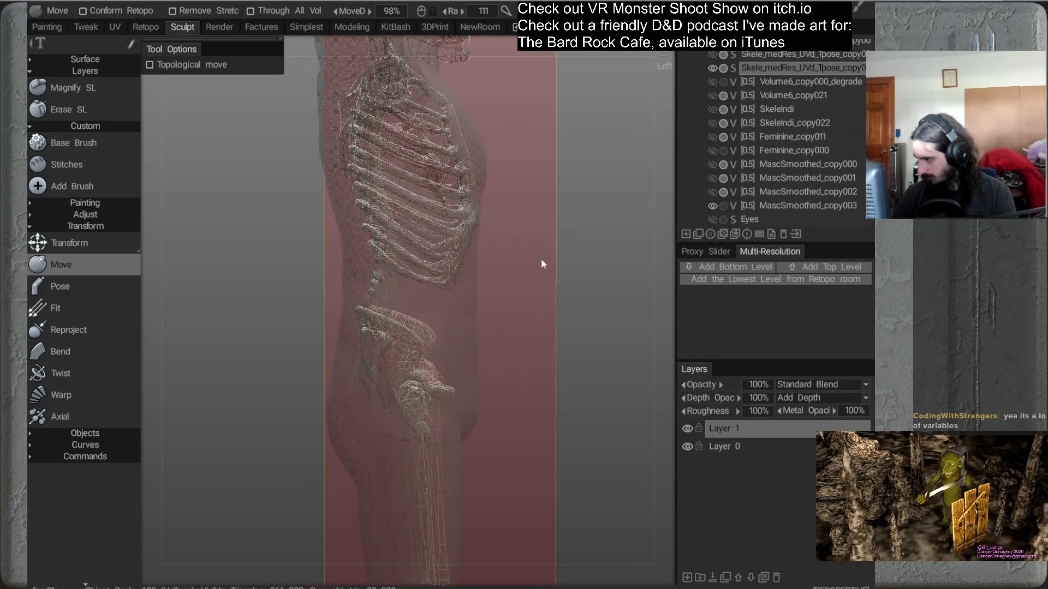
Inspect the lower ribs and pelvis against the male torso from the side and front, first with the body solid, then ghosted
click(722, 205)
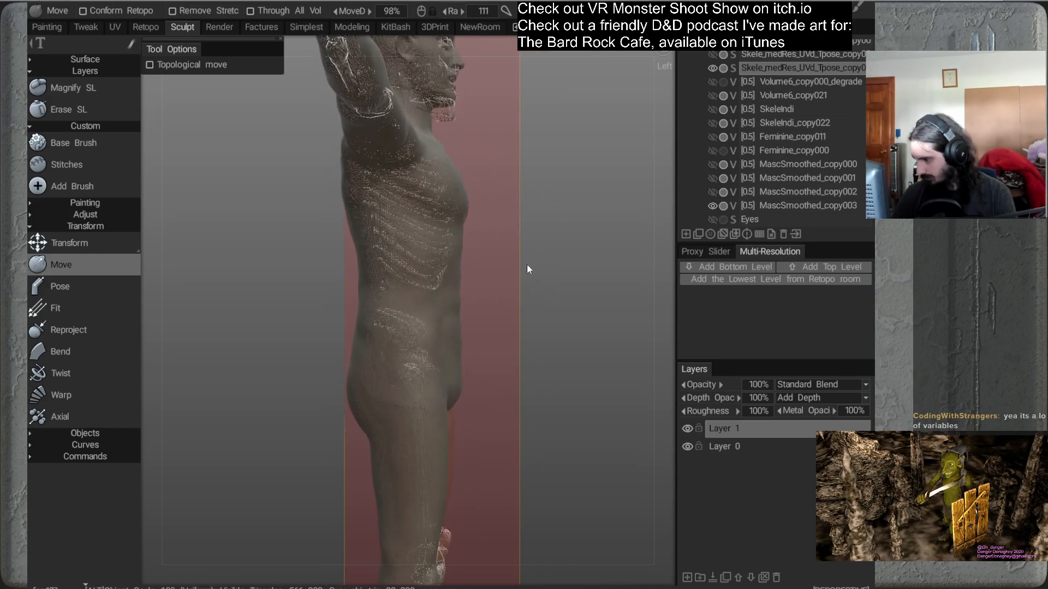
mouse_move(519, 269)
right_down()
mouse_move(512, 233)
mouse_move(535, 277)
right_up()
mouse_move(535, 277)
mouse_down()
mouse_move(427, 289)
mouse_move(484, 304)
mouse_move(547, 292)
mouse_up()
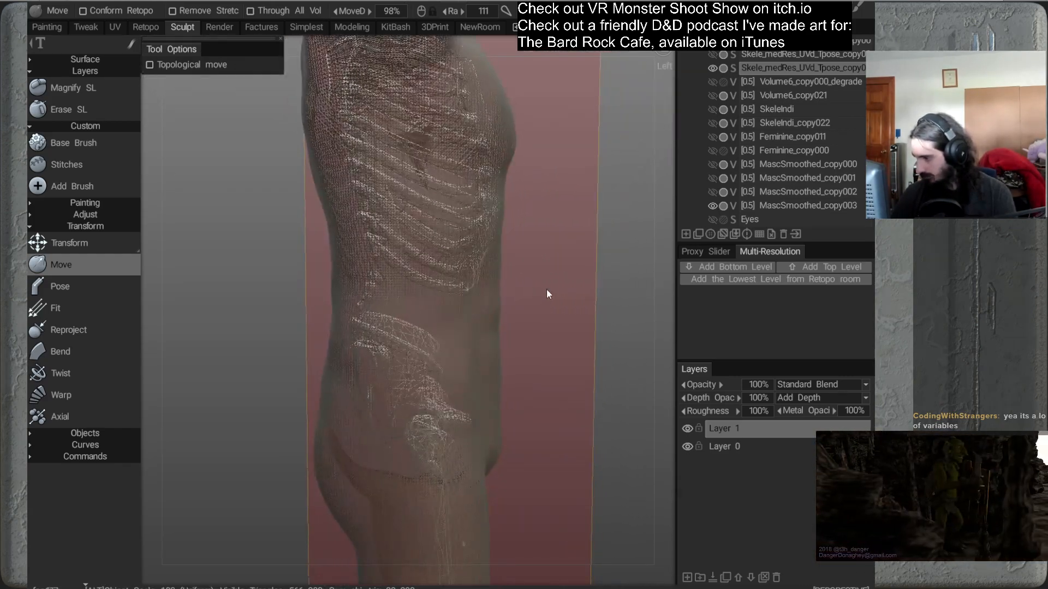
click(713, 206)
alt+drag(618, 244, 599, 251)
click(712, 206)
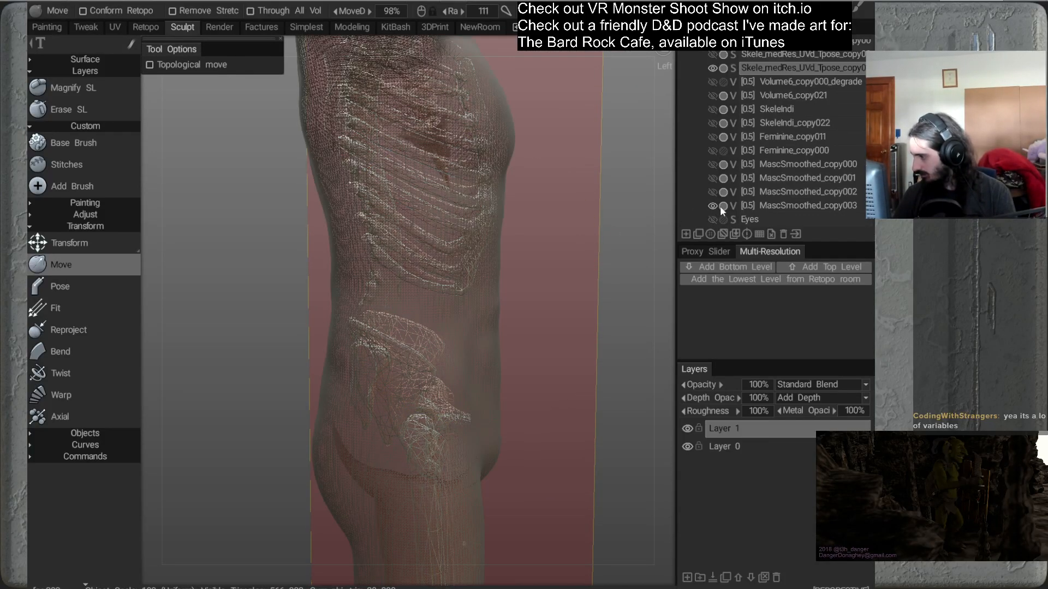
click(723, 205)
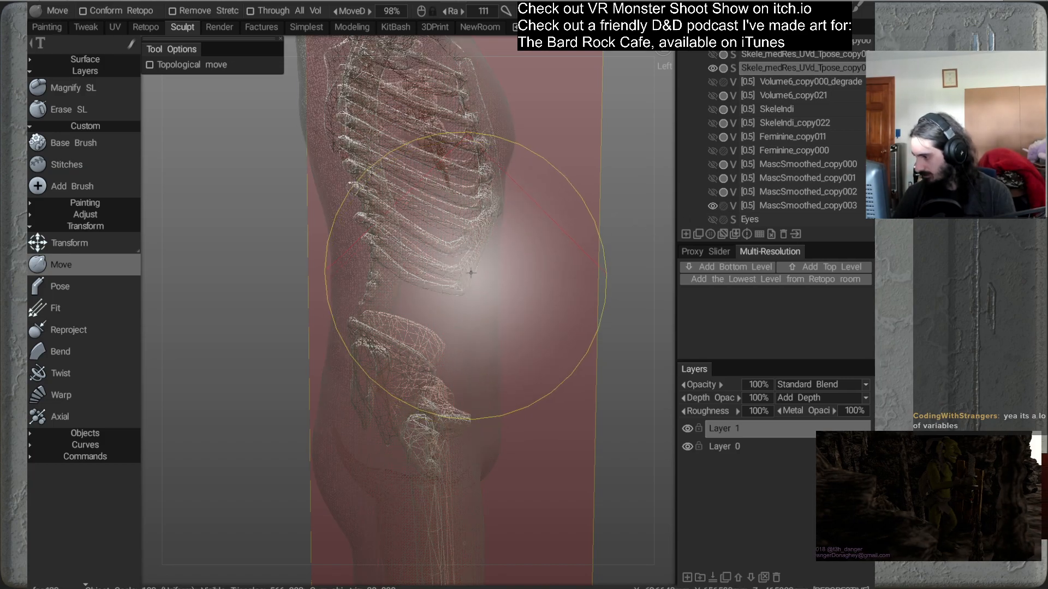
mouse_move(486, 292)
alt+mouse_down()
mouse_move(368, 317)
mouse_move(327, 313)
alt+mouse_up()
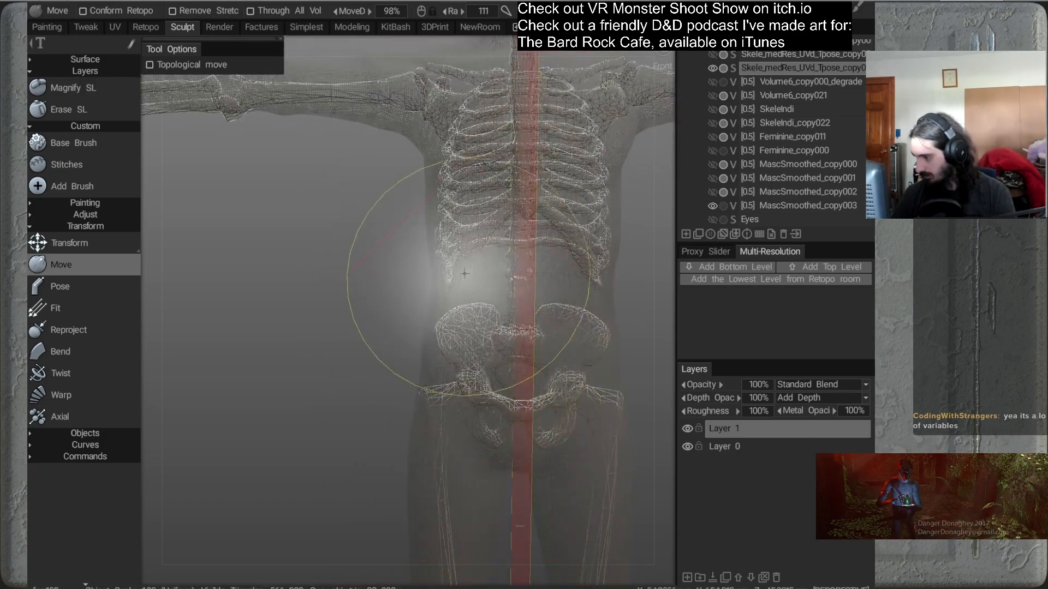
alt+drag(456, 327, 540, 321)
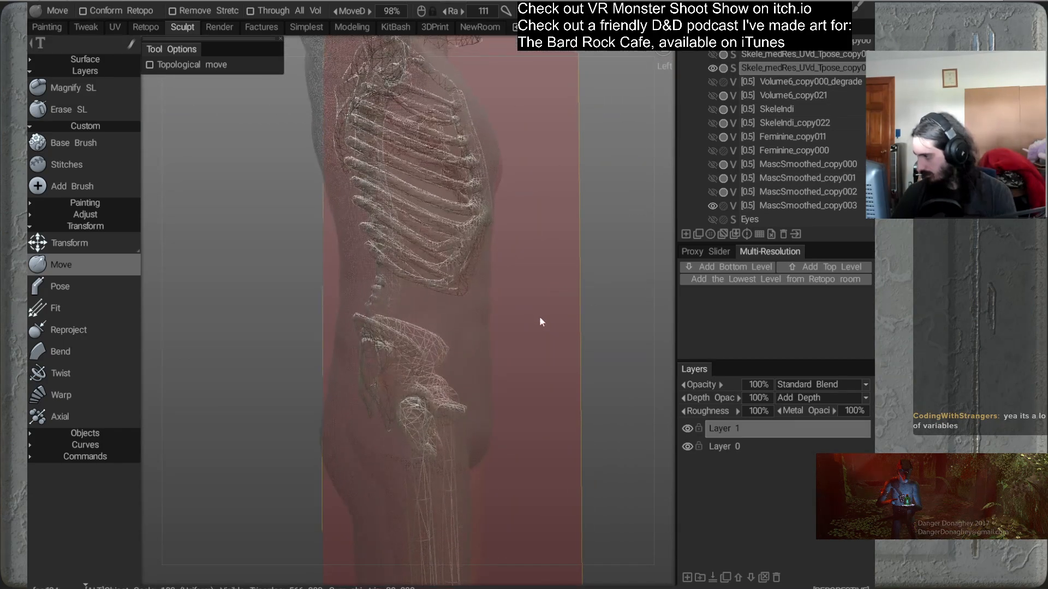
Turn off ghosting for MascSmoothed_copy003 and view the solid male body from its right side
click(712, 205)
mouse_move(559, 251)
alt+mouse_down()
mouse_move(490, 294)
mouse_move(505, 257)
mouse_move(549, 270)
mouse_move(547, 286)
mouse_move(484, 293)
mouse_move(487, 227)
mouse_move(490, 284)
mouse_move(503, 297)
mouse_move(568, 285)
mouse_move(552, 288)
mouse_move(651, 206)
alt+mouse_up()
scroll(542, 174, down, 2)
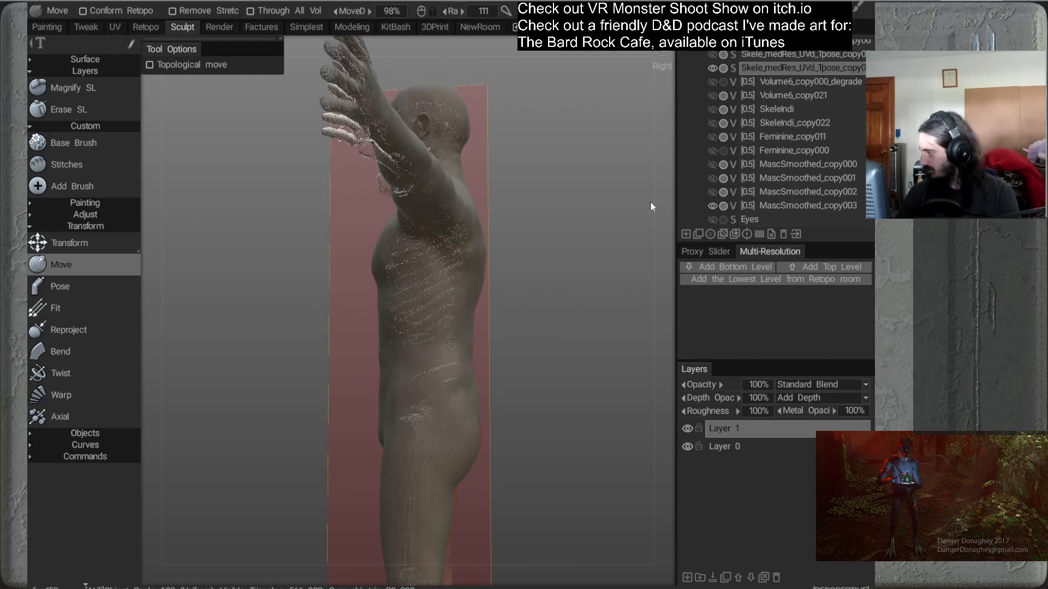
Turn ghosting back on for MascSmoothed_copy003 and inspect the skeleton inside the full male figure from the front
click(722, 205)
alt+drag(585, 271, 517, 232)
alt+right_drag(518, 232, 487, 172)
alt+drag(487, 171, 558, 322)
alt+drag(490, 372, 531, 309)
alt+middle_drag(530, 309, 521, 234)
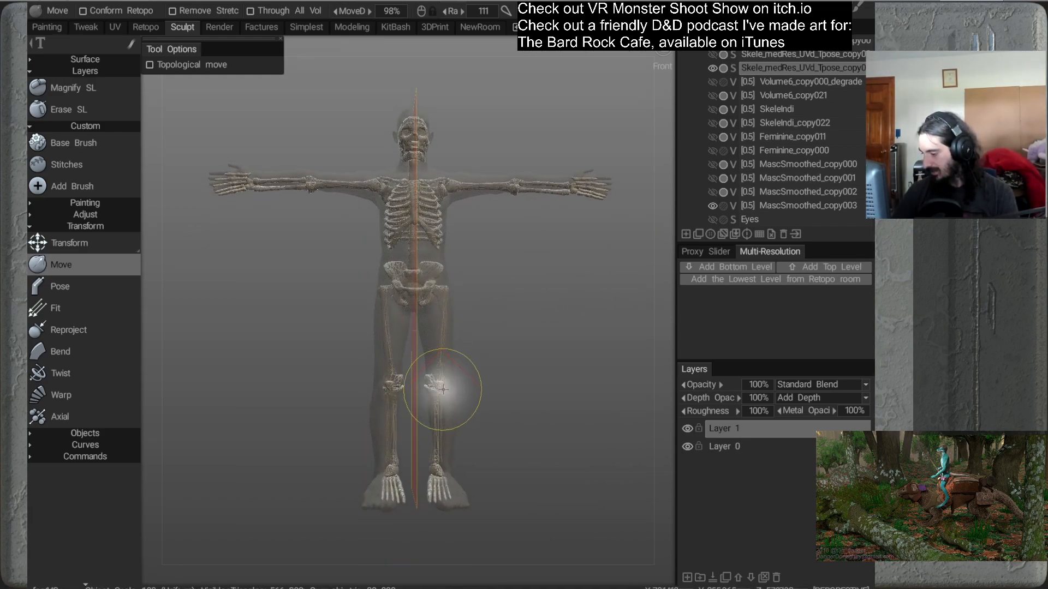
View the skeleton inside Feminine_copy000, overlay MascSmoothed_copy003 for comparison, and return to showing only the male body around it
click(712, 206)
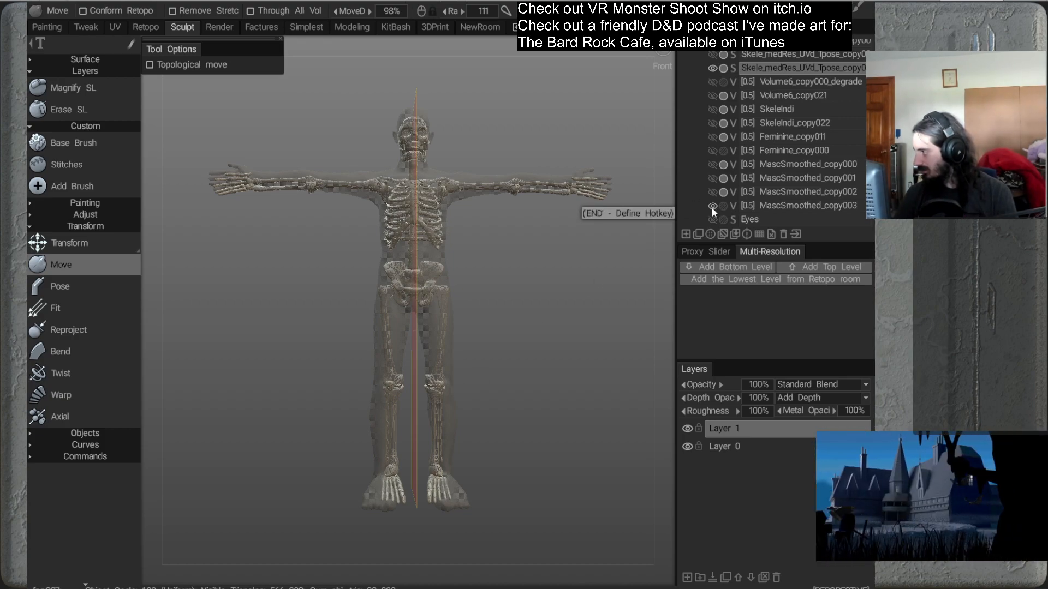
click(712, 150)
drag(568, 350, 491, 382)
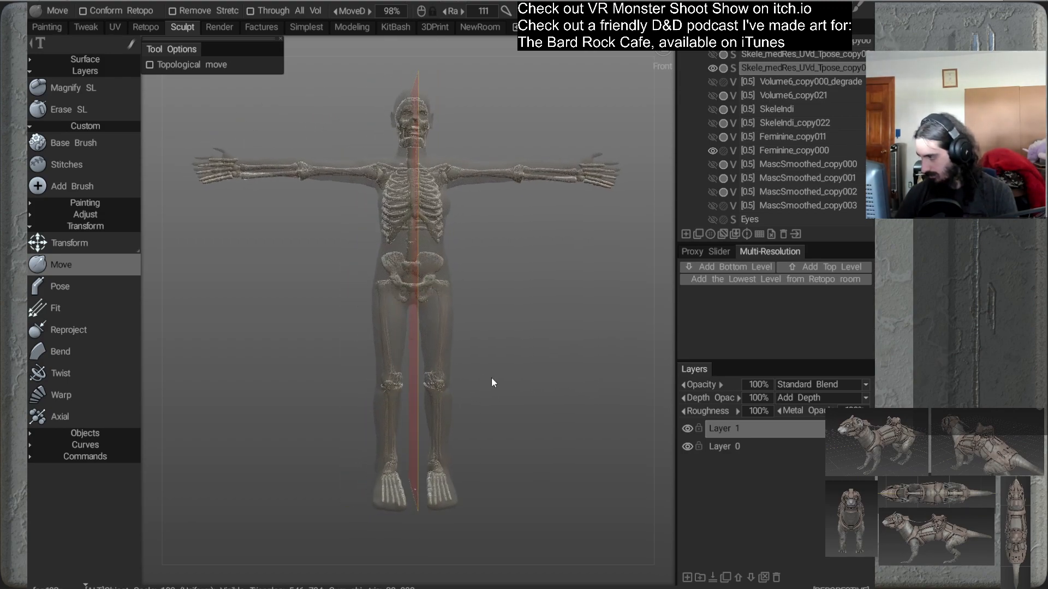
click(712, 206)
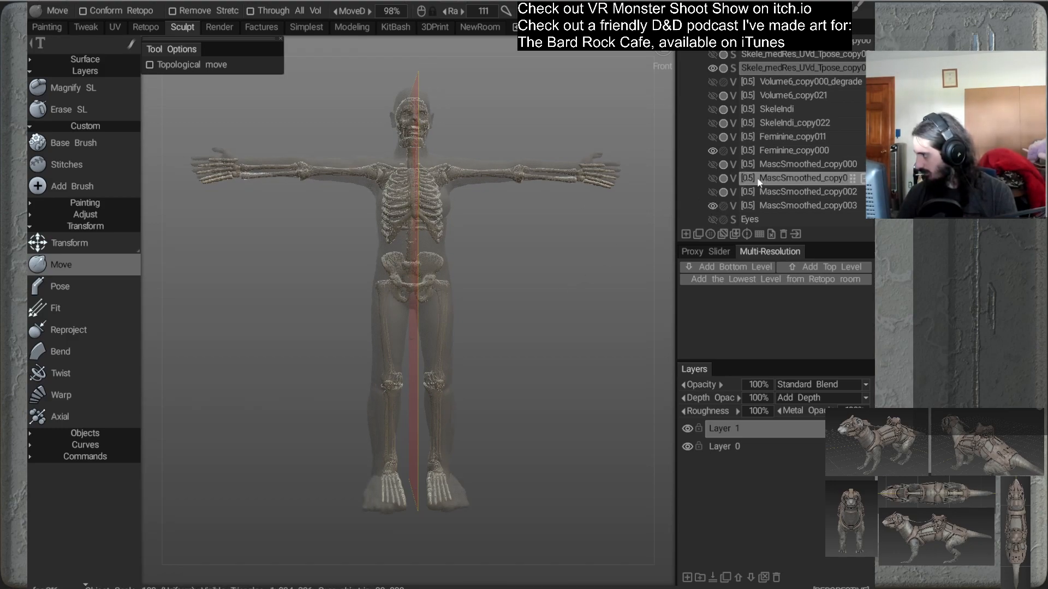
mouse_move(521, 383)
mouse_down()
mouse_move(499, 373)
mouse_move(522, 372)
mouse_up()
middle_drag(517, 285, 488, 266)
drag(488, 268, 536, 335)
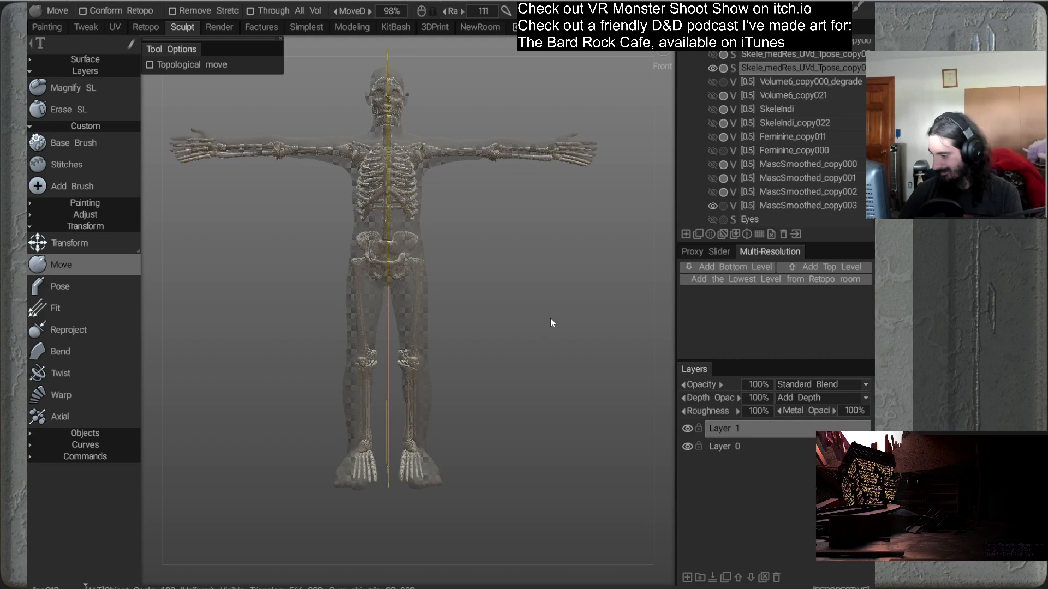
Show Feminine_copy000 instead of MascSmoothed_copy003 and inspect the skeleton inside it from the side and front
click(711, 206)
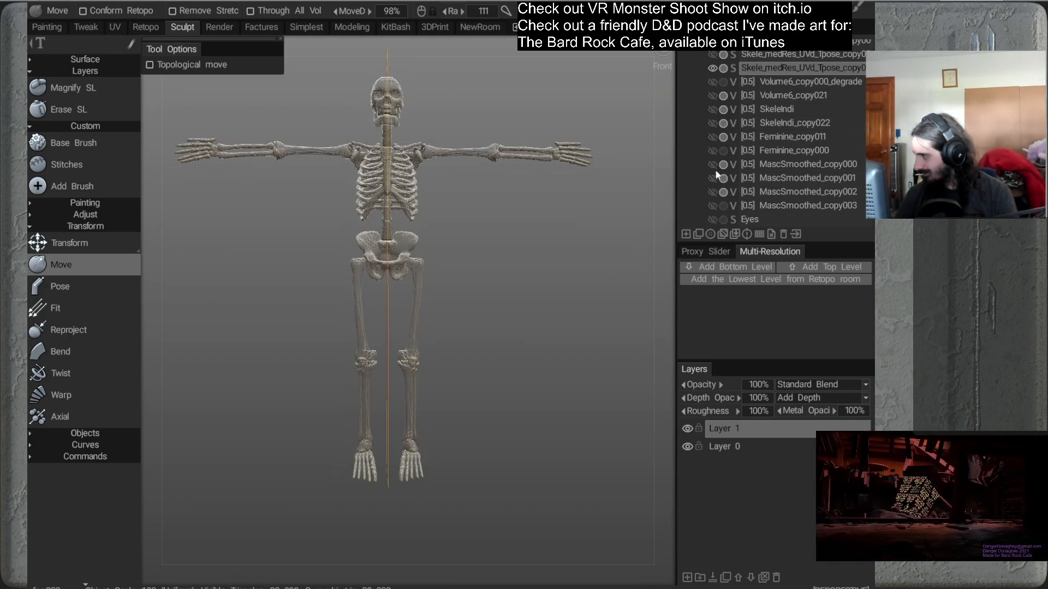
click(711, 150)
drag(581, 270, 610, 366)
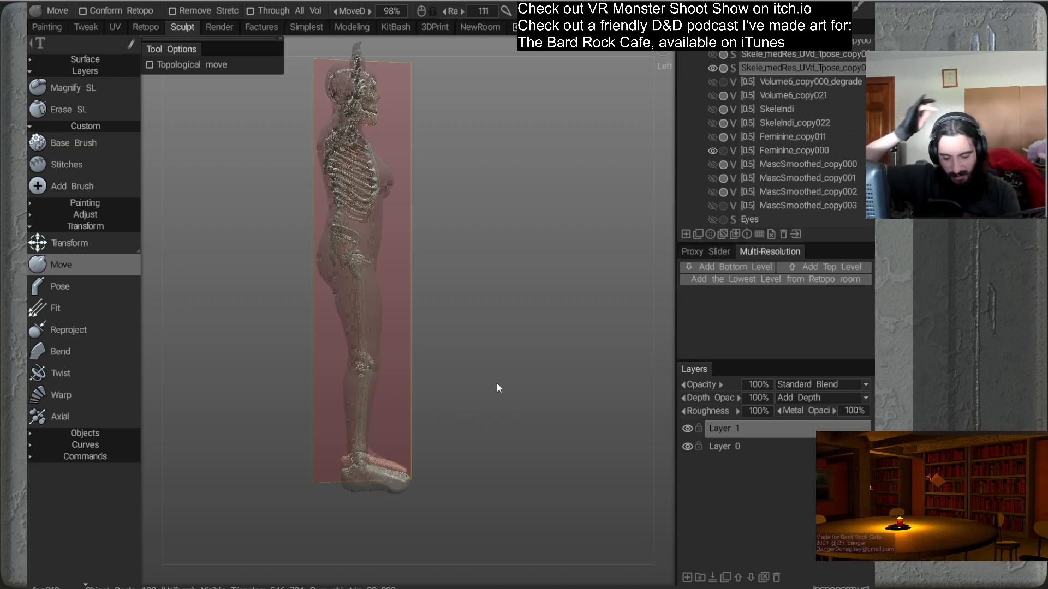
alt+drag(478, 184, 420, 283)
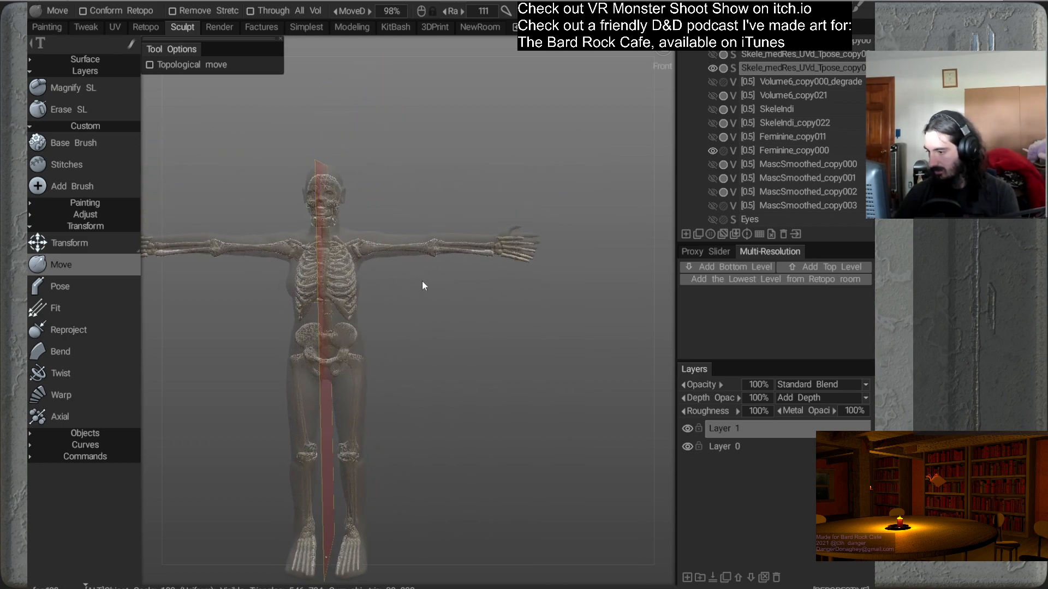
Compare the two skeleton copies inside Feminine_copy000, then clone the selected skeleton and leave only the new clone shown
click(713, 54)
click(713, 68)
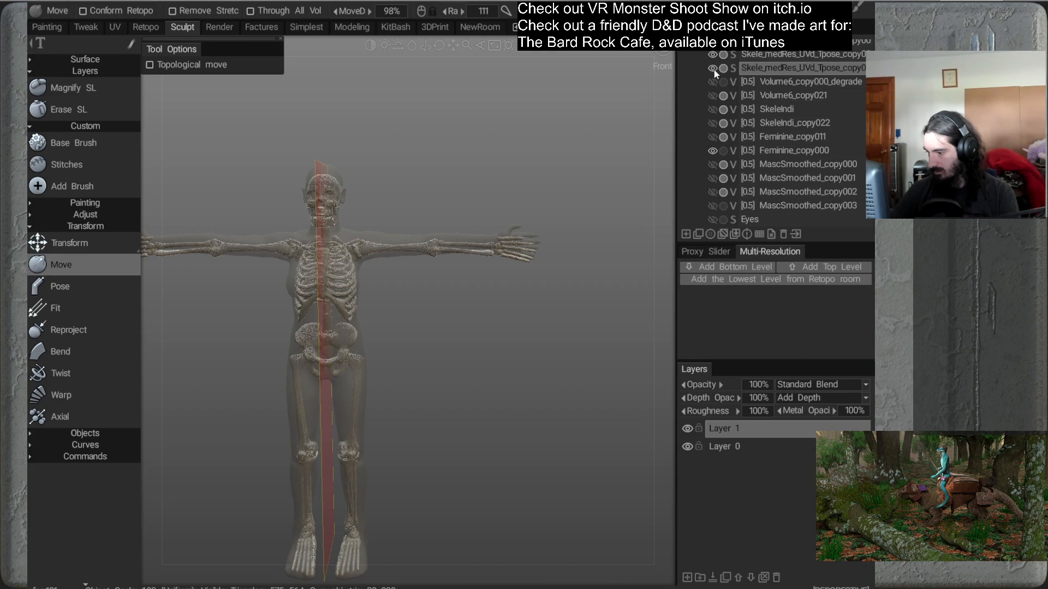
click(713, 68)
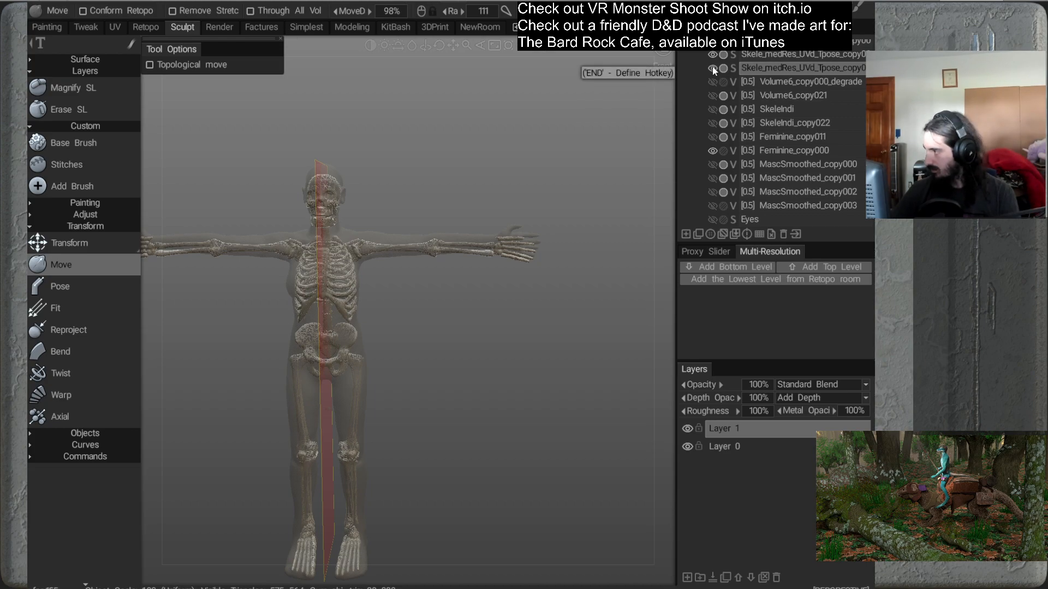
right_click(778, 67)
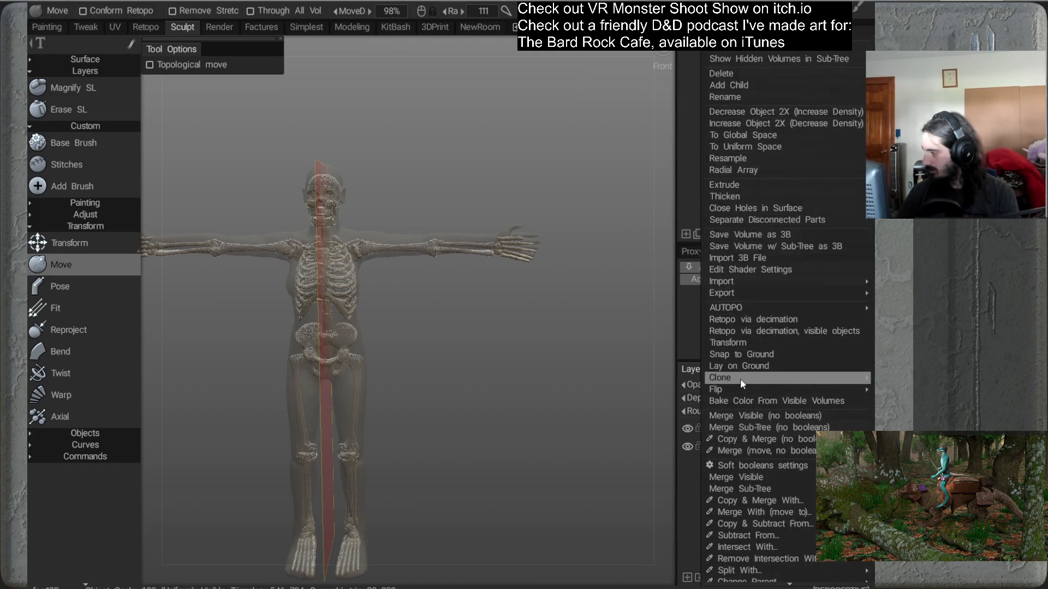
mouse_move(741, 377)
click(601, 327)
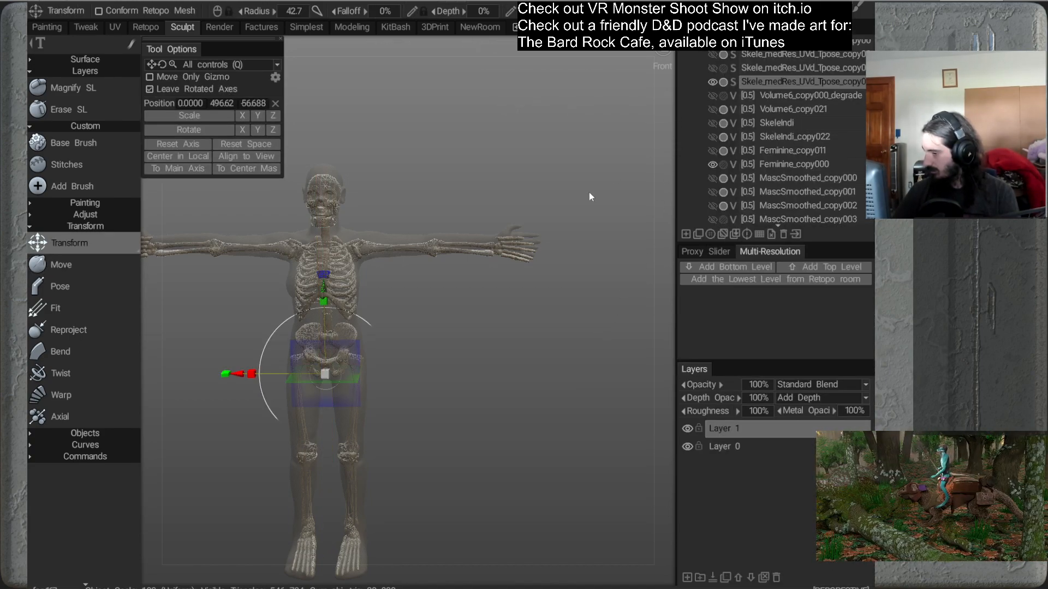
Switch to the Move tool and examine how the cloned skeleton's arms, ribcage and pelvis sit inside the ghosted female body
click(73, 262)
alt+middle_drag(425, 388, 477, 353)
alt+drag(477, 353, 533, 423)
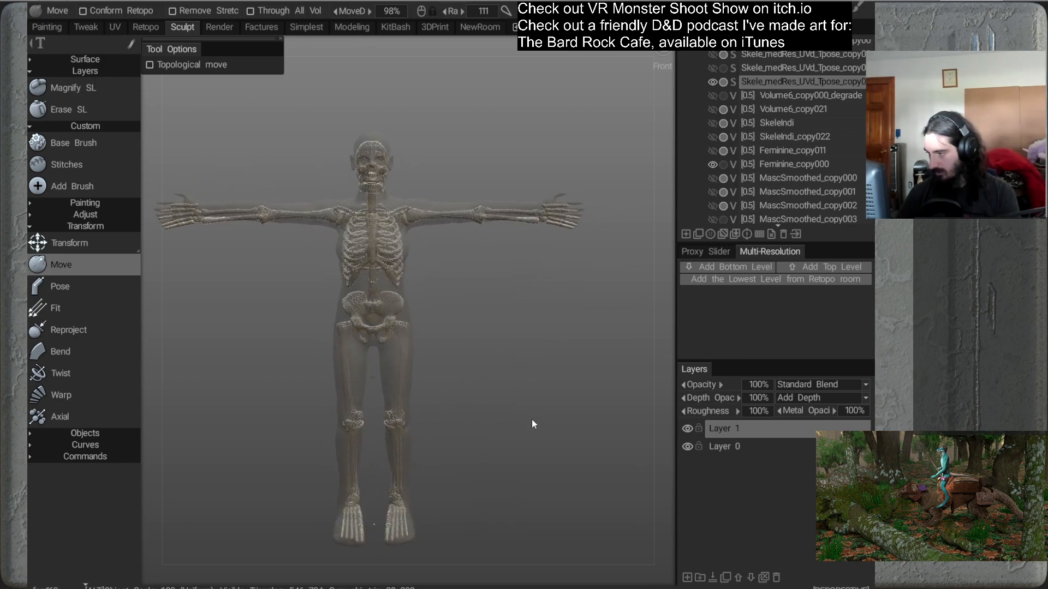
middle_drag(492, 290, 464, 322)
middle_drag(481, 254, 431, 298)
right_drag(431, 297, 451, 313)
alt+middle_drag(450, 310, 465, 311)
alt+right_drag(457, 316, 463, 352)
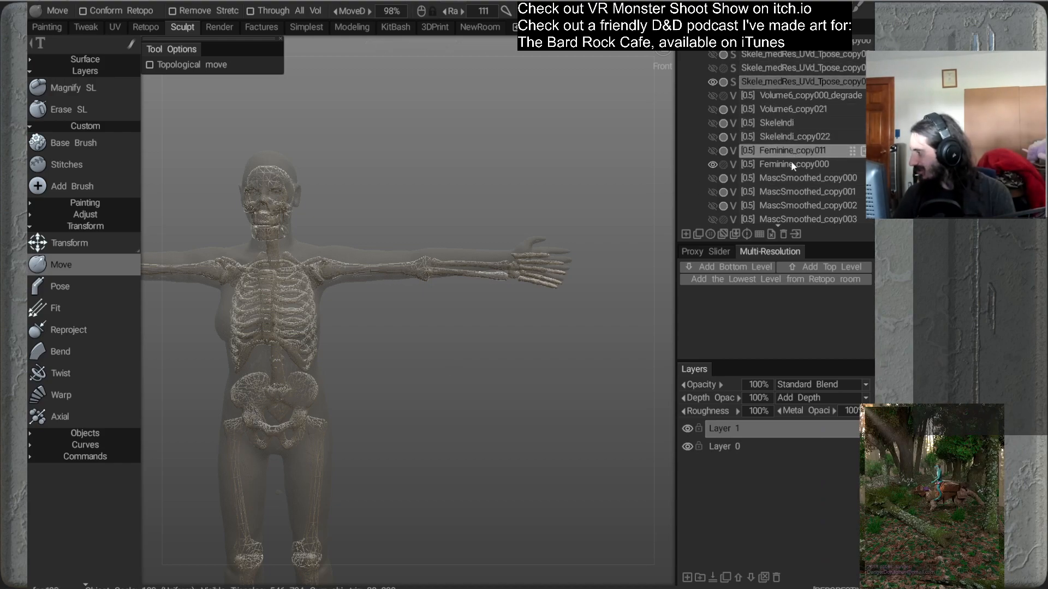
Ghost the new skeleton clone, then clone Feminine_copy000 and hide the original body
scroll(697, 179, down, 1)
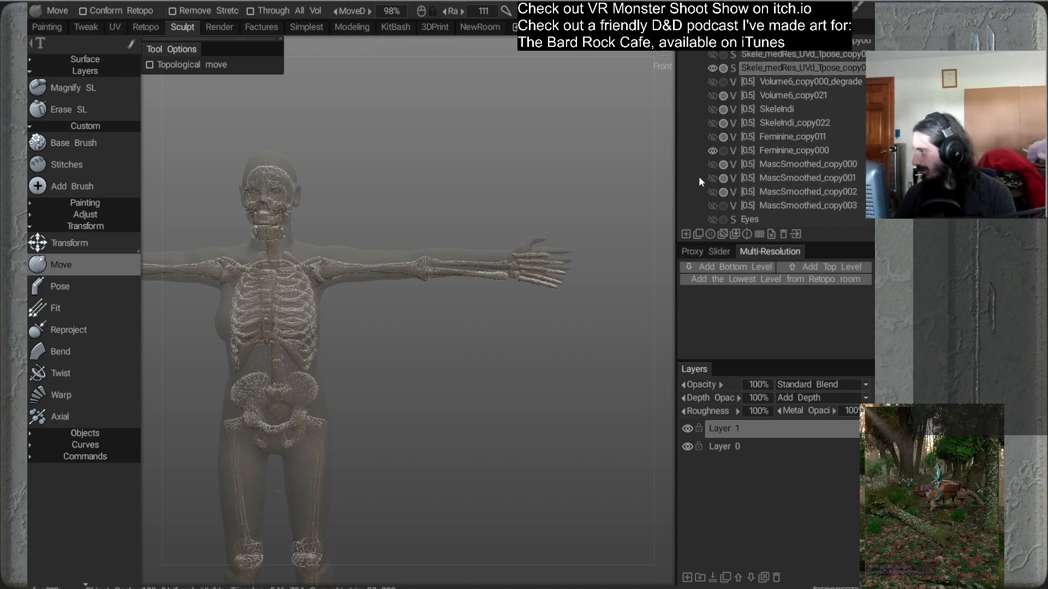
click(723, 67)
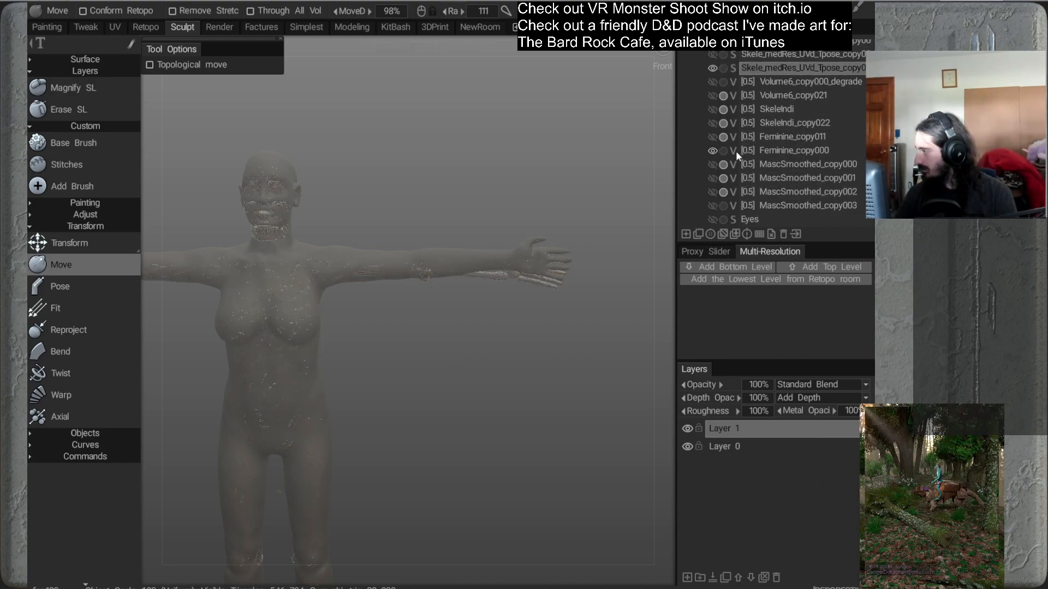
click(781, 153)
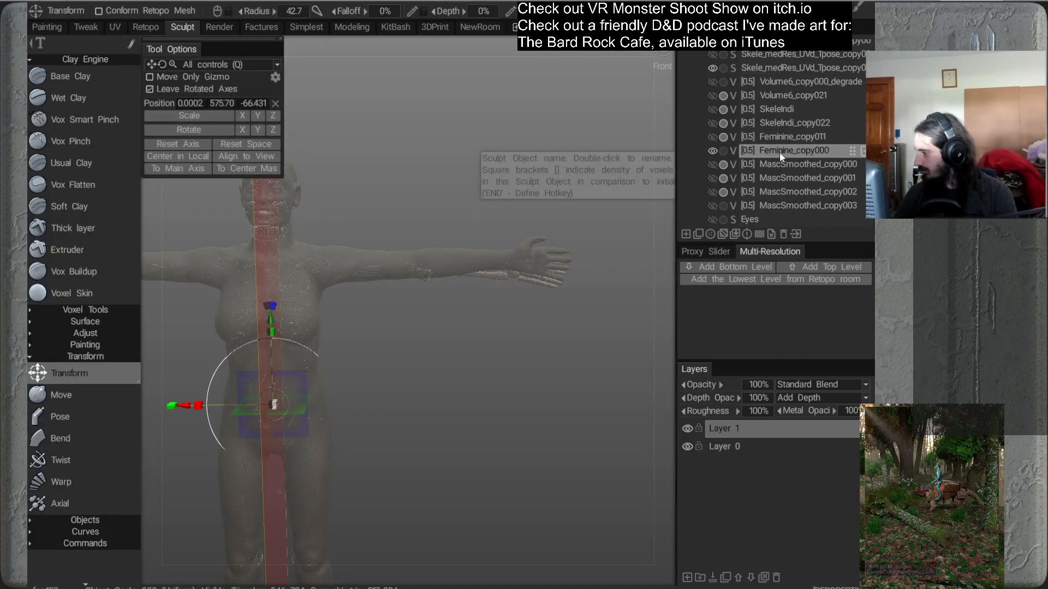
right_click(778, 150)
mouse_move(720, 391)
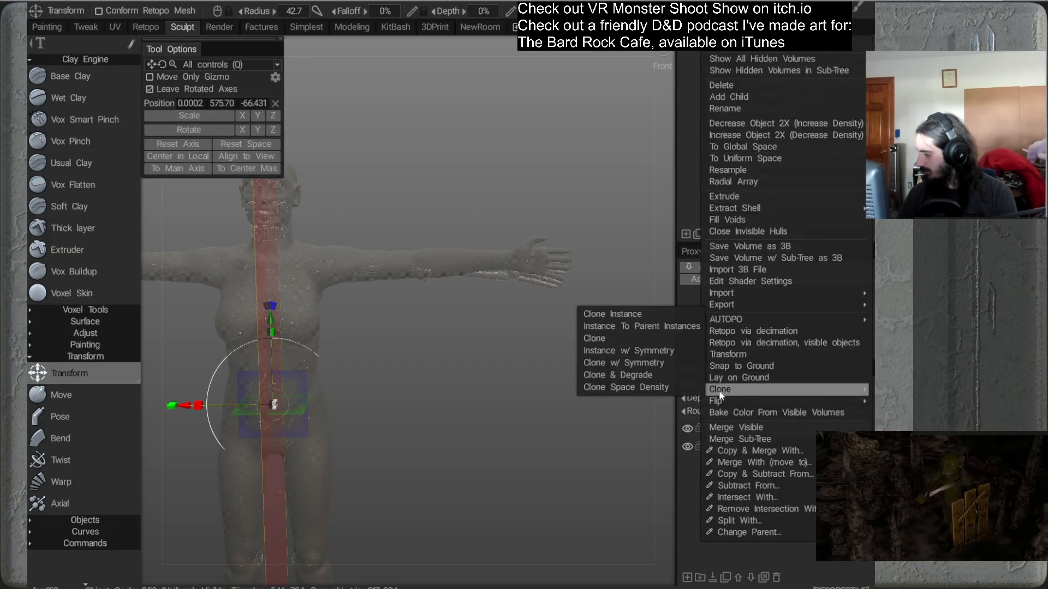
click(603, 338)
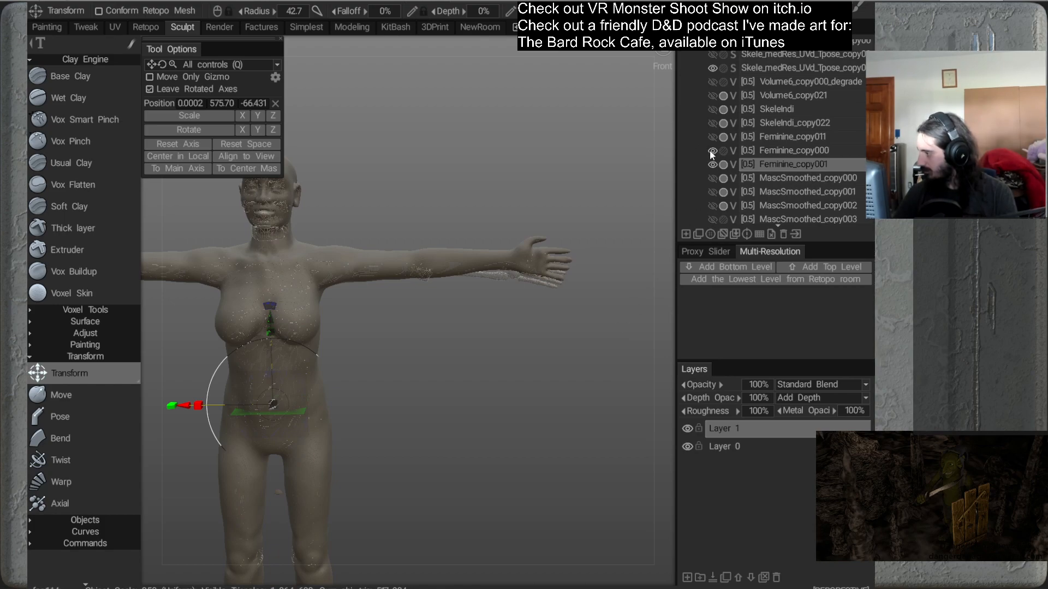
alt+middle_drag(430, 338, 411, 319)
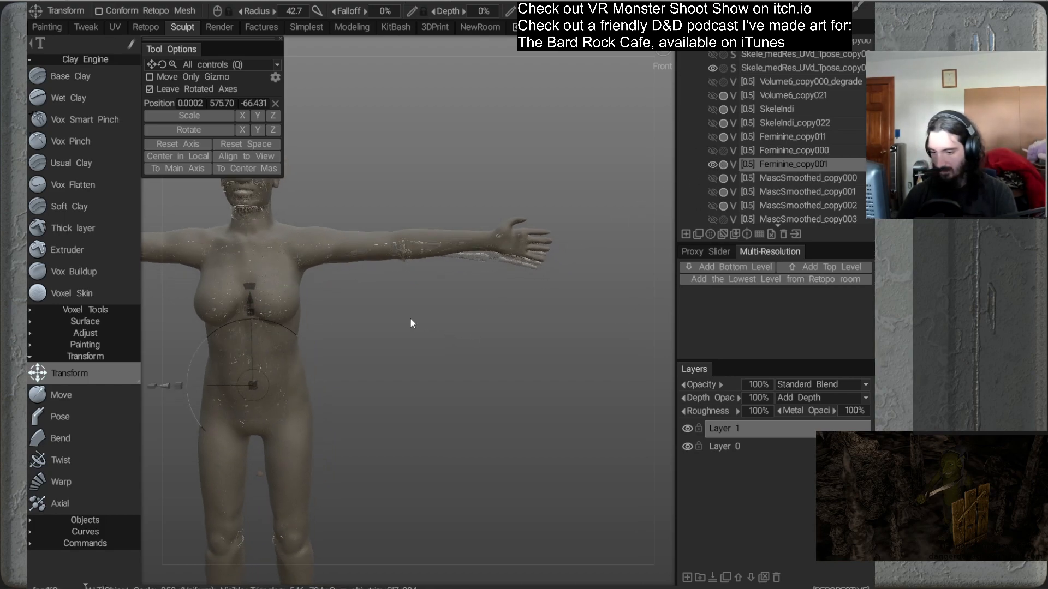
Move the forearm and wrist of Feminine_copy001 down over the arm bones, using the Move tool with a radius of 123
click(81, 393)
alt+drag(226, 378, 373, 357)
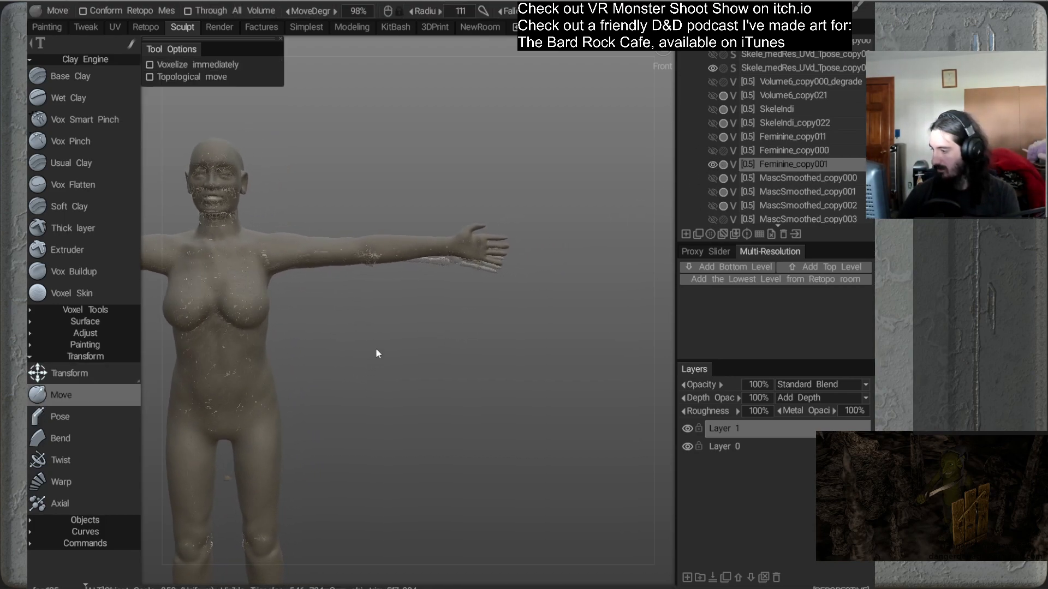
alt+middle_drag(456, 236, 409, 267)
alt+right_drag(409, 266, 452, 326)
alt+middle_drag(413, 284, 431, 290)
alt+right_drag(431, 290, 420, 335)
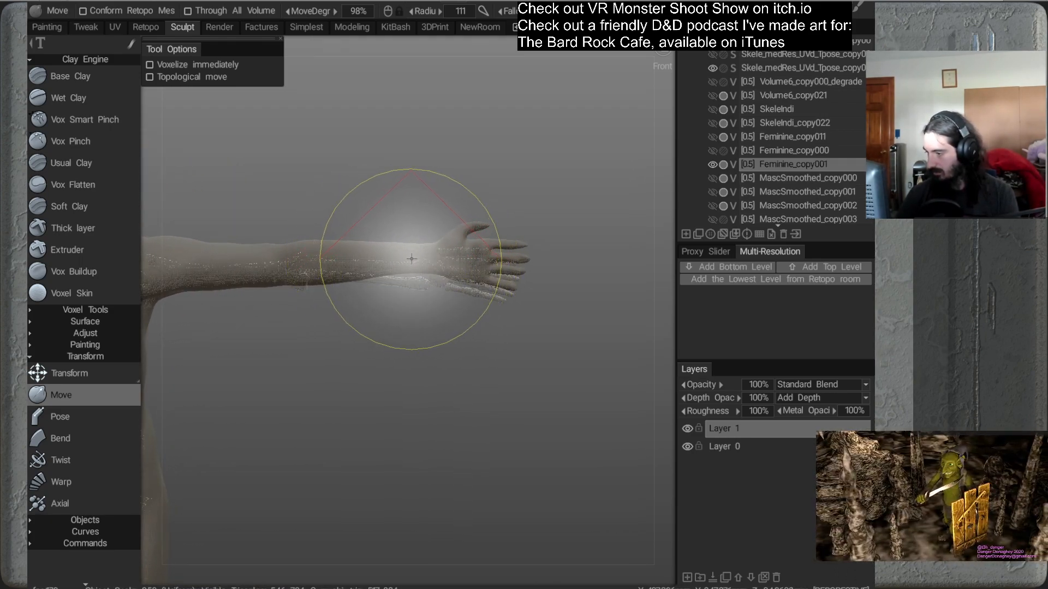
right_drag(415, 259, 427, 258)
drag(427, 259, 426, 270)
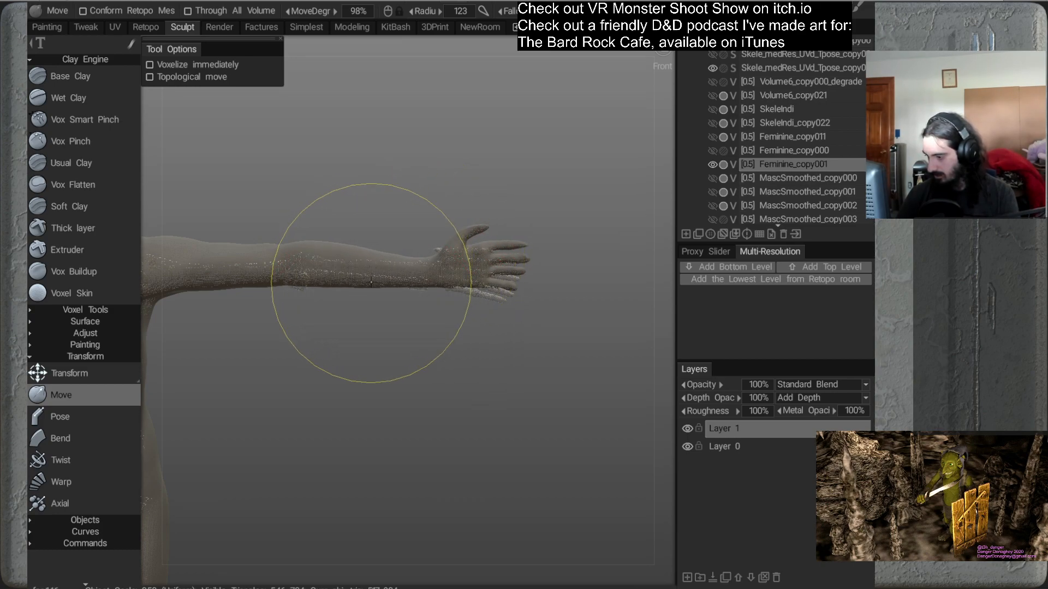
Enlarge the Move radius to 149 and nudge the upper arm of Feminine_copy001 near the shoulder to fit the bones
mouse_move(310, 283)
alt+right_down()
mouse_move(354, 325)
mouse_move(374, 299)
alt+right_up()
alt+middle_drag(375, 300, 392, 333)
alt+right_drag(392, 333, 399, 299)
alt+middle_drag(399, 299, 456, 293)
alt+right_drag(457, 294, 419, 279)
alt+middle_drag(419, 279, 471, 249)
alt+right_drag(472, 250, 465, 287)
alt+middle_drag(462, 260, 440, 265)
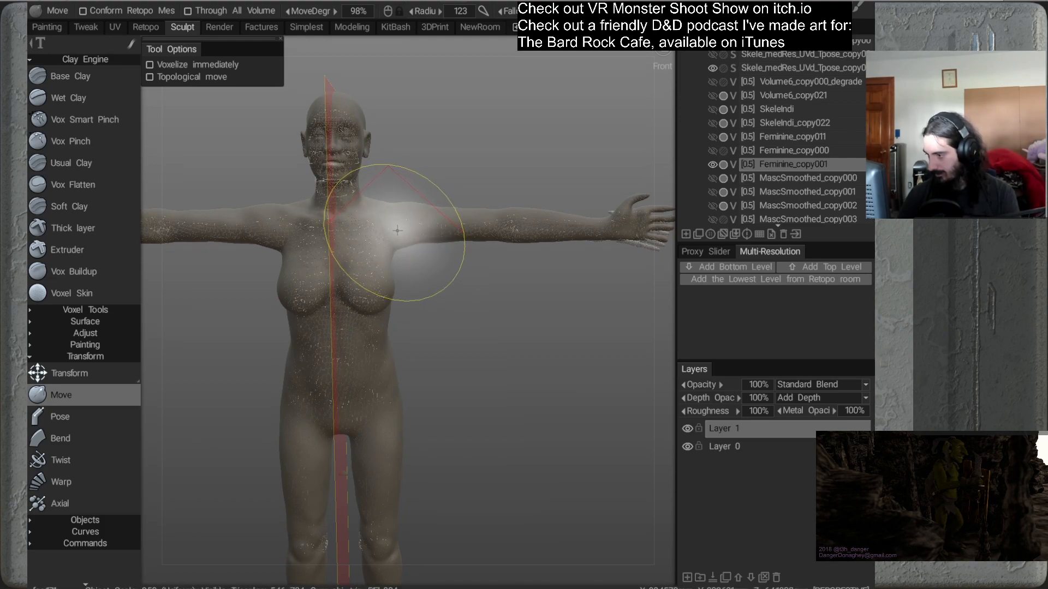
right_drag(400, 229, 416, 225)
drag(414, 222, 409, 226)
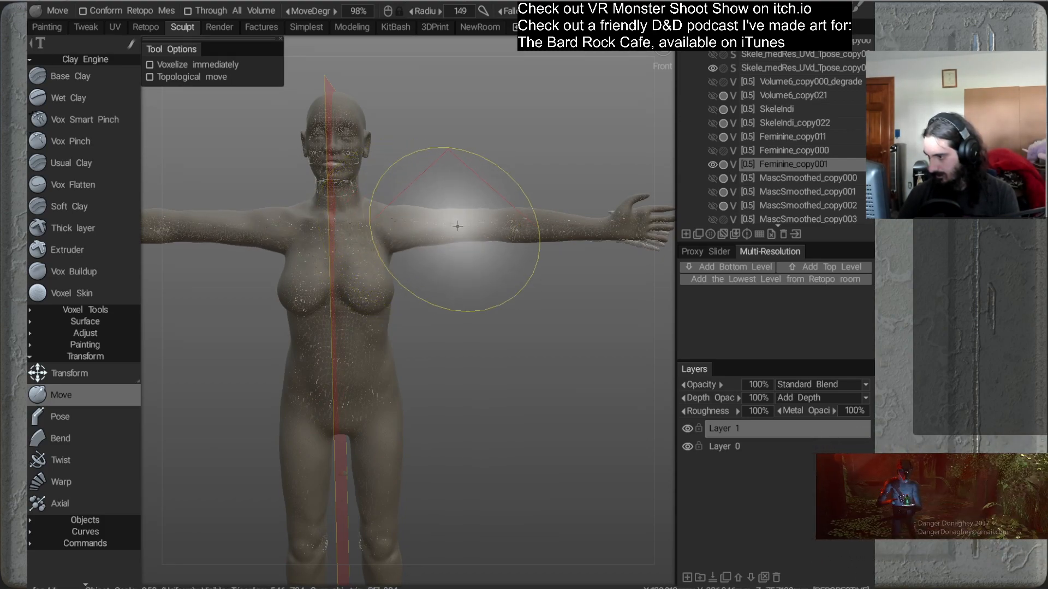
Lower the fingers of Feminine_copy001 over the skeletal hand with a Move radius of 110, then the thumb with a smaller radius
mouse_move(507, 290)
mouse_down()
mouse_move(505, 335)
mouse_move(526, 335)
mouse_move(486, 302)
mouse_move(476, 307)
mouse_move(467, 289)
mouse_up()
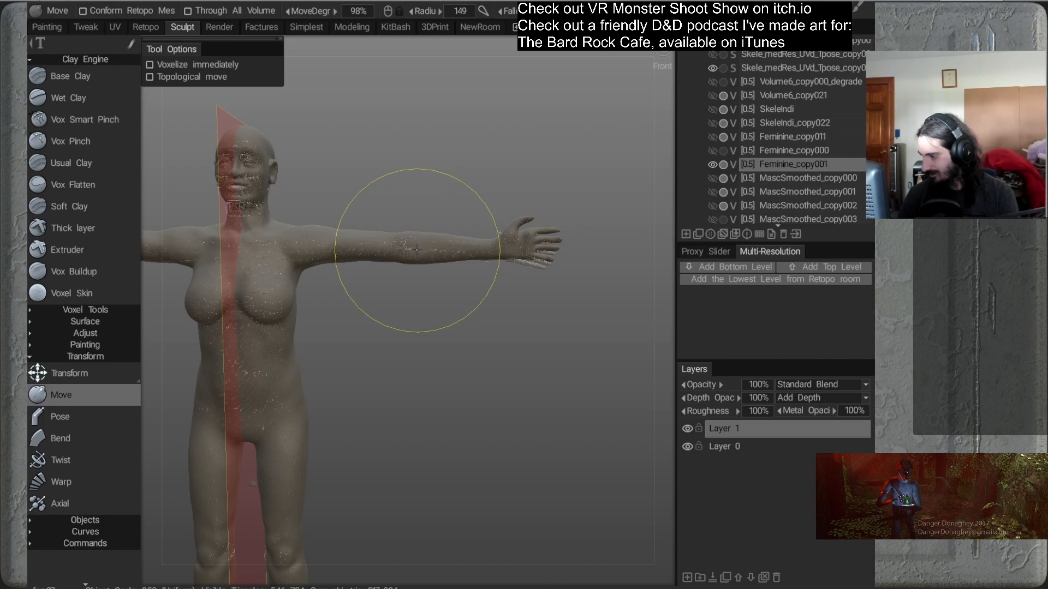
right_drag(485, 252, 464, 253)
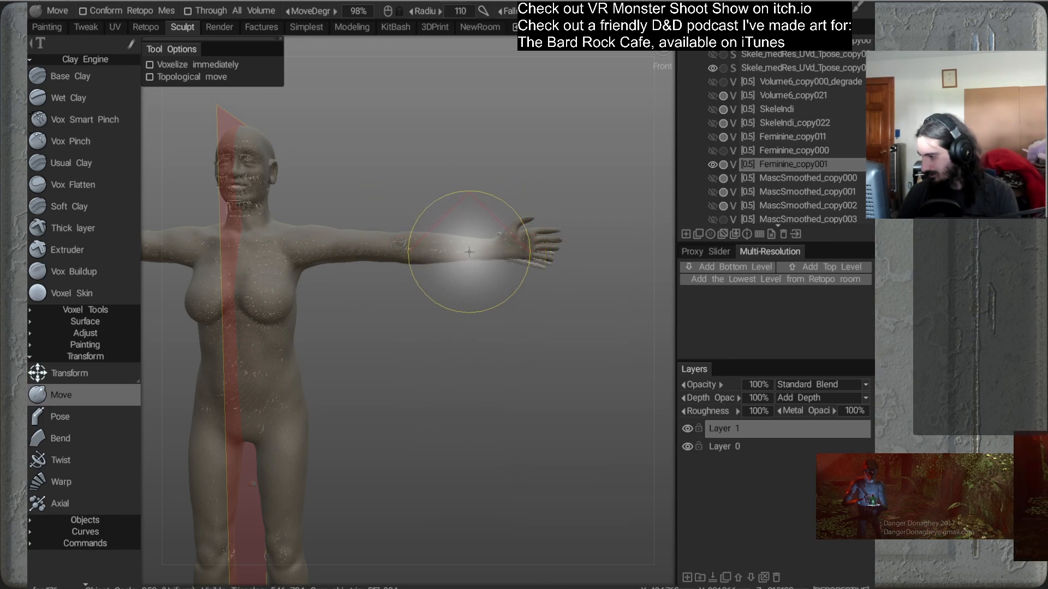
mouse_move(480, 246)
alt+mouse_down()
mouse_move(445, 243)
mouse_move(457, 242)
mouse_move(463, 264)
alt+mouse_up()
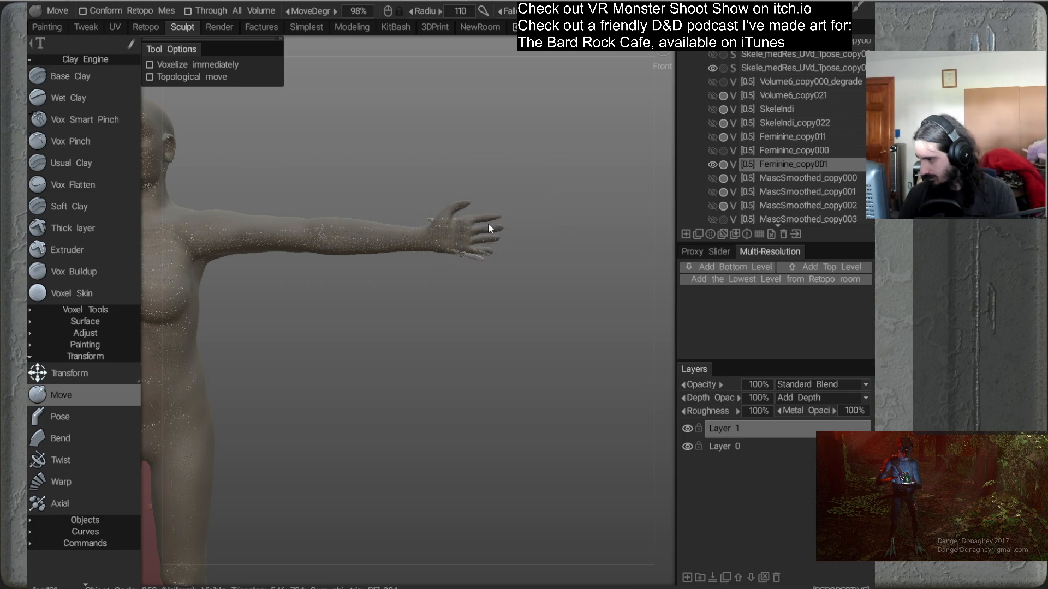
drag(489, 234, 488, 255)
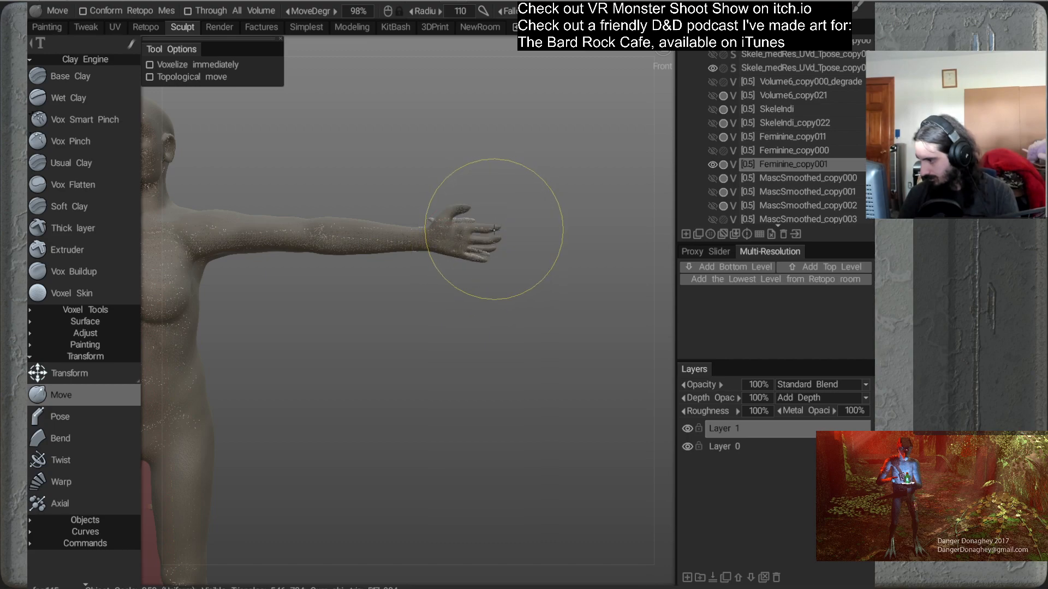
right_drag(441, 221, 439, 225)
mouse_move(456, 211)
mouse_down()
mouse_move(461, 220)
mouse_move(442, 230)
mouse_up()
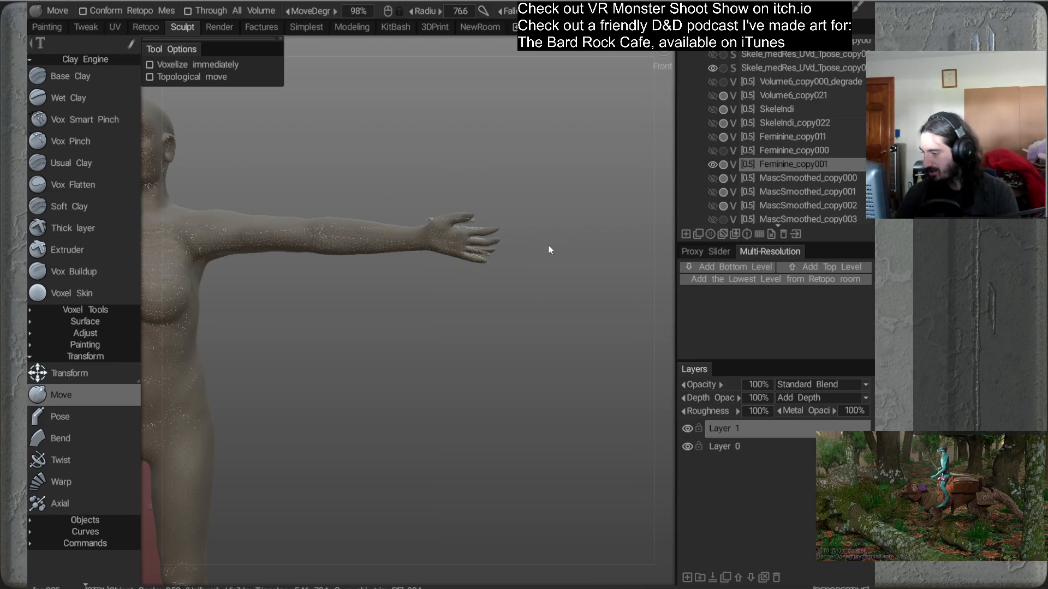
Inspect the reshaped arm and hand of Feminine_copy001 against the skeleton from the back and front
drag(543, 265, 574, 195)
right_drag(575, 189, 457, 187)
middle_drag(456, 187, 474, 187)
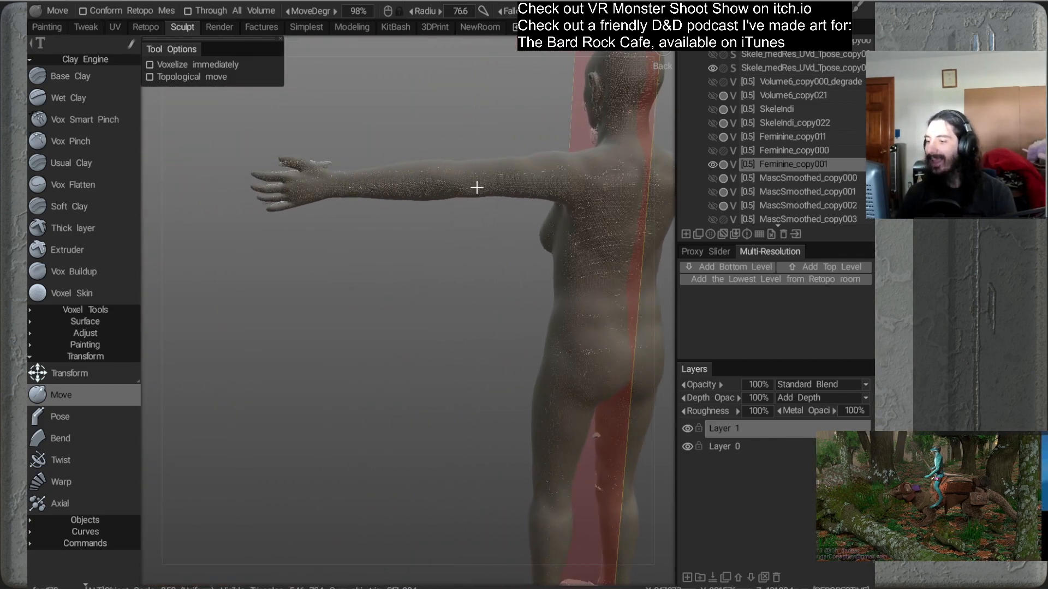
middle_drag(395, 227, 444, 264)
drag(443, 265, 550, 297)
middle_drag(540, 234, 446, 258)
drag(476, 302, 482, 244)
right_drag(483, 243, 485, 282)
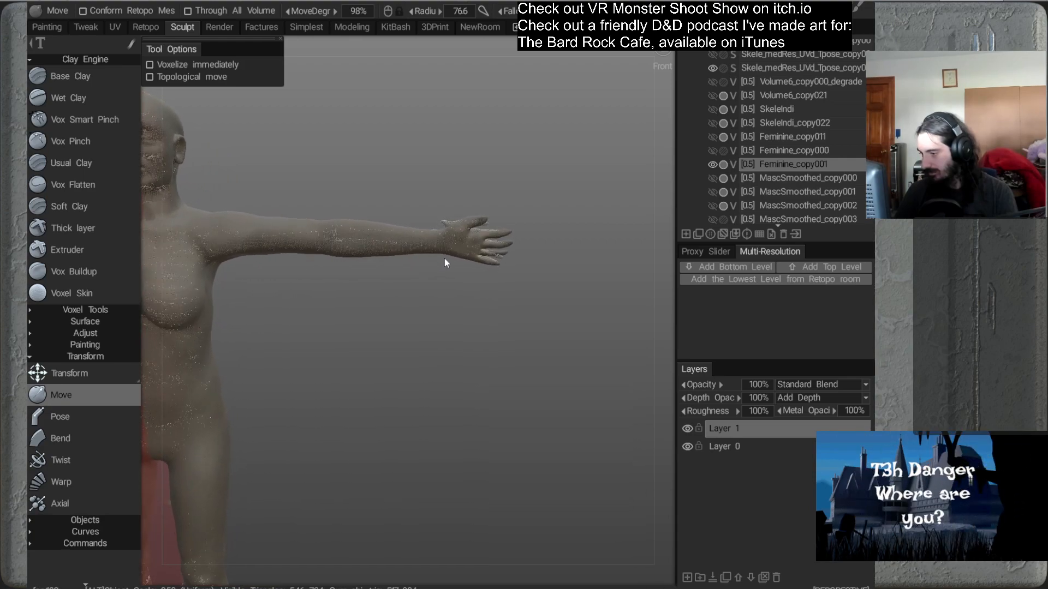
middle_drag(441, 257, 478, 259)
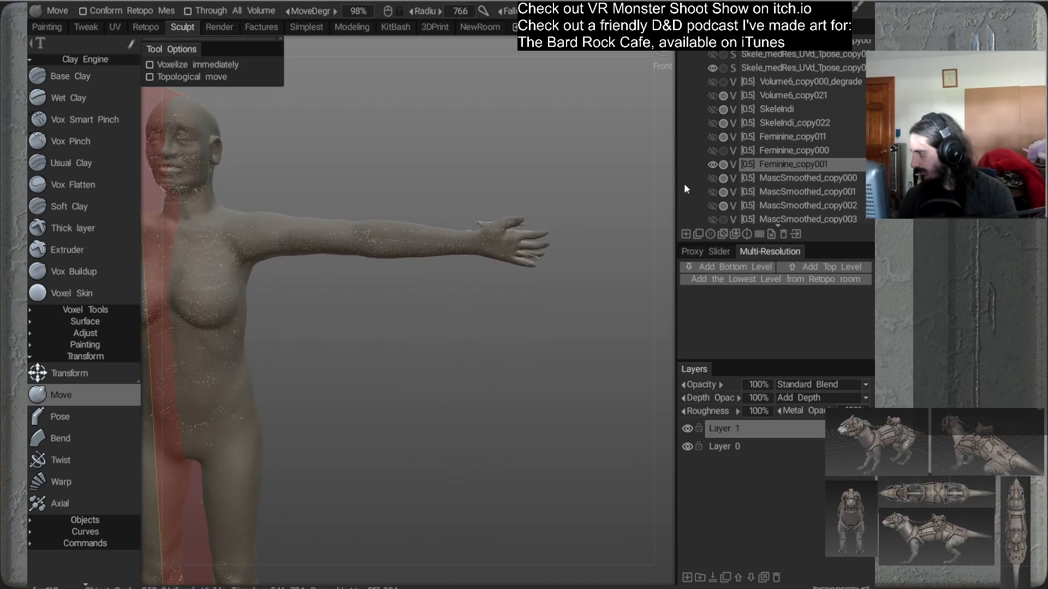
Hide Feminine_copy001, clone MascSmoothed_copy003, and leave only the male clone visible with the skeleton
scroll(688, 185, down, 1)
click(712, 151)
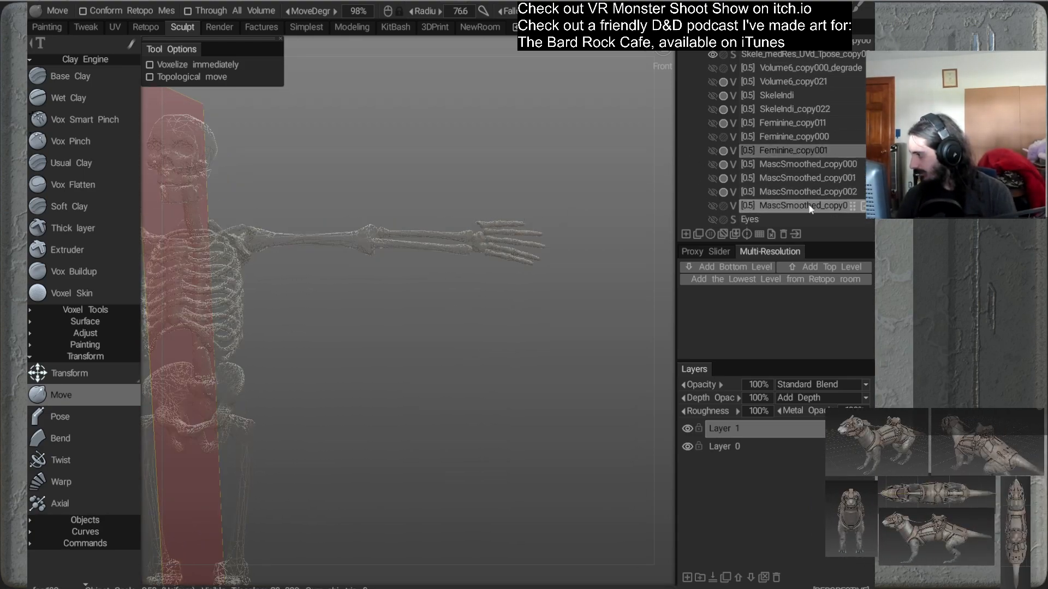
click(713, 206)
right_click(767, 205)
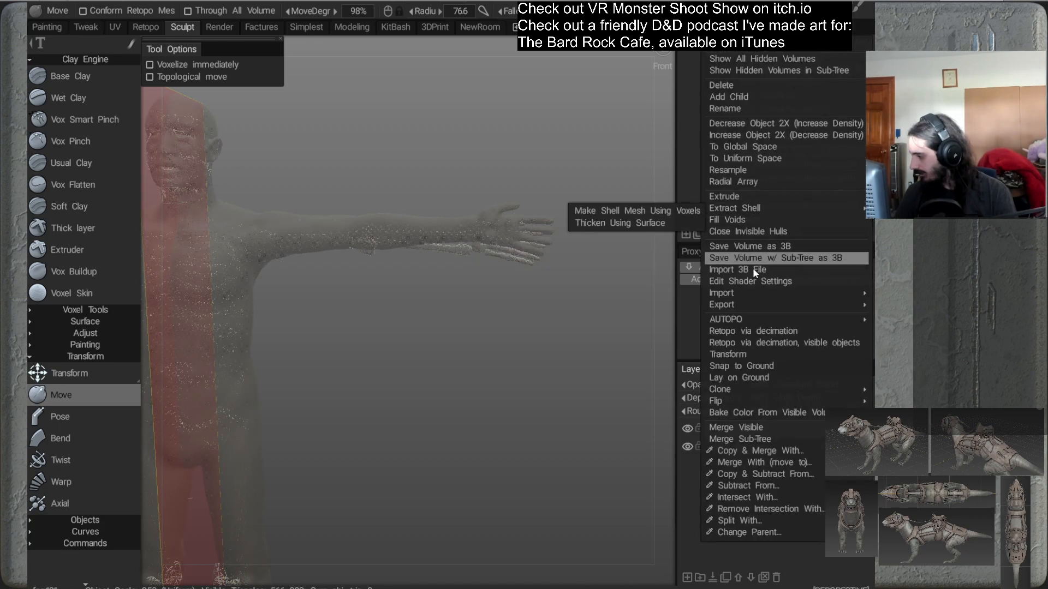
mouse_move(721, 389)
click(603, 340)
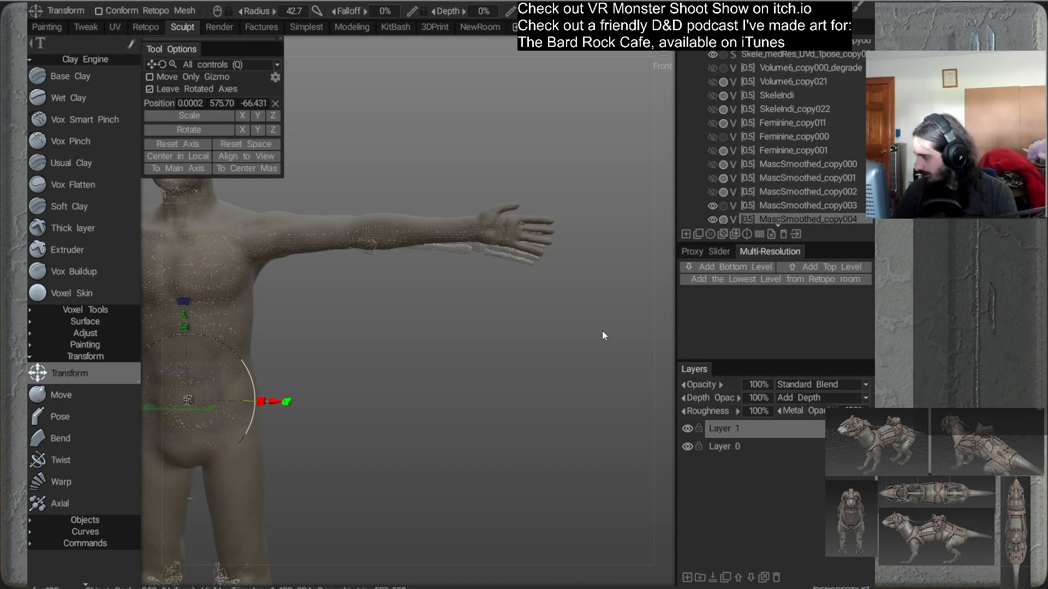
scroll(695, 204, down, 1)
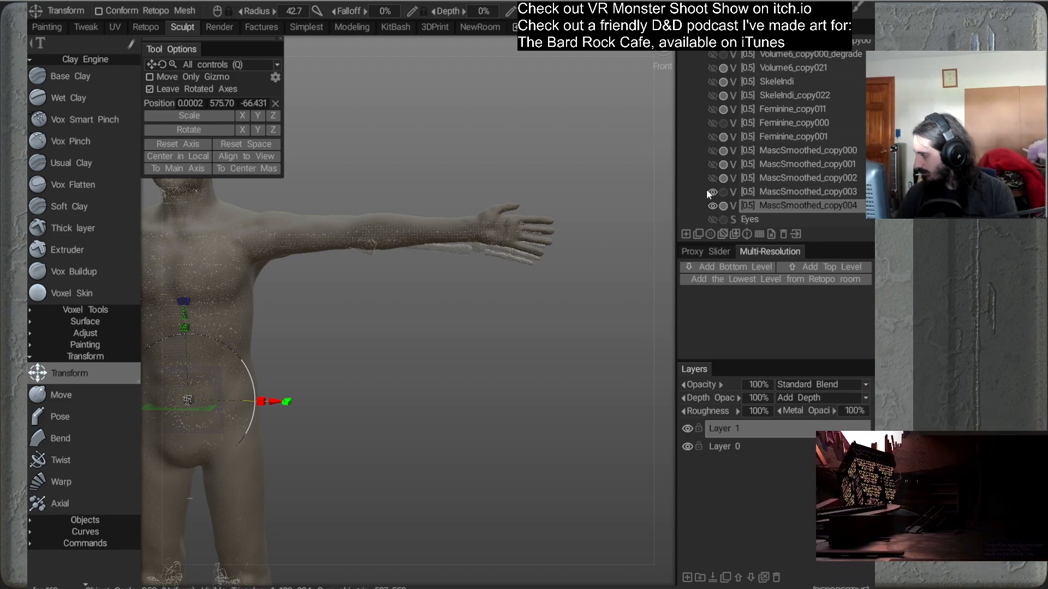
Move the hand of MascSmoothed_copy004 down towards the skeletal hand from the back view, using the Move tool with a radius of 145
middle_drag(501, 244, 538, 235)
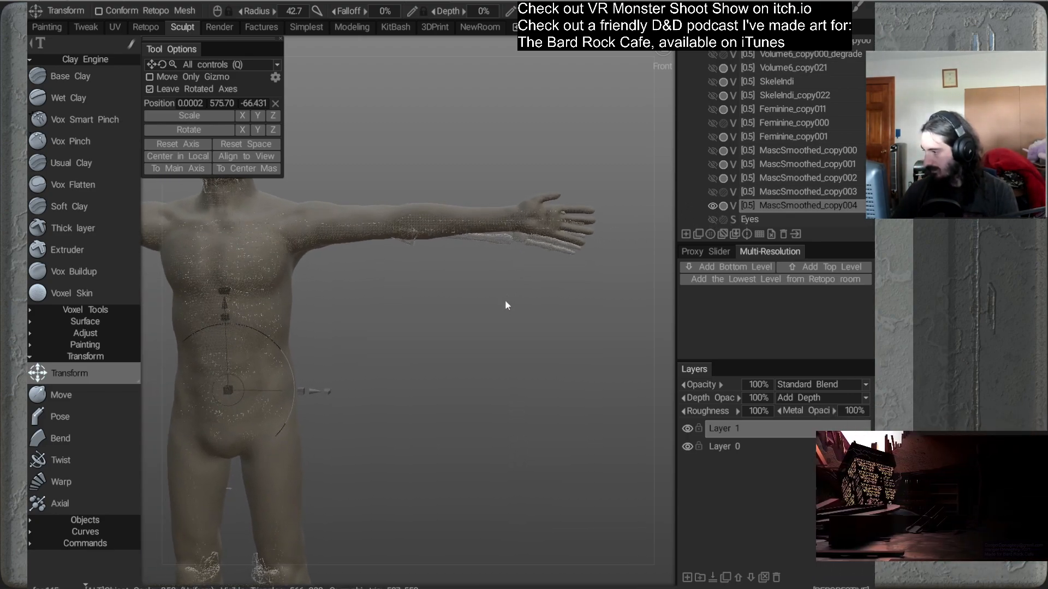
alt+drag(510, 307, 493, 267)
drag(459, 270, 408, 270)
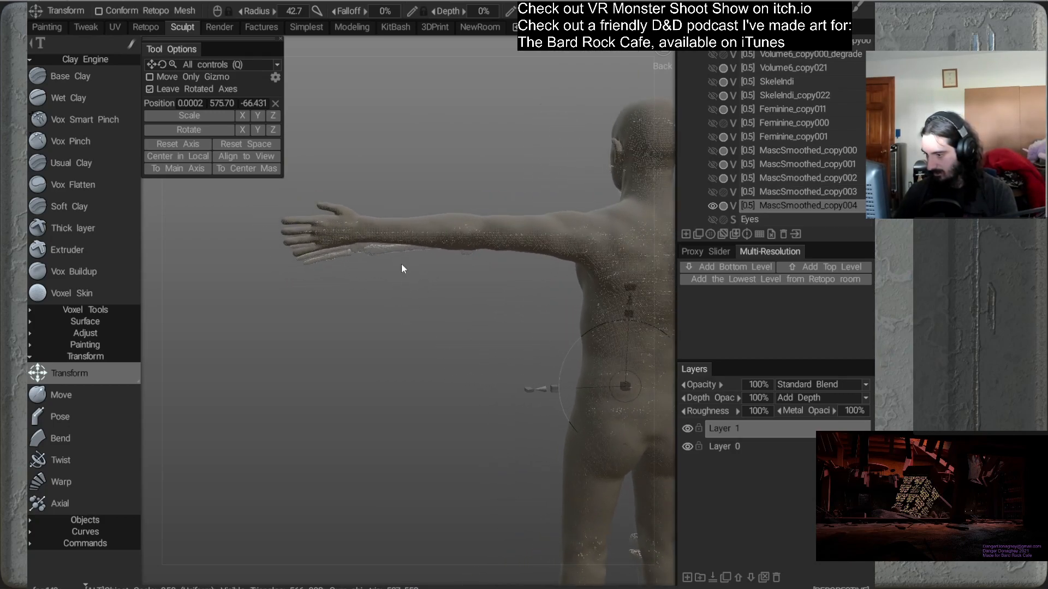
click(103, 395)
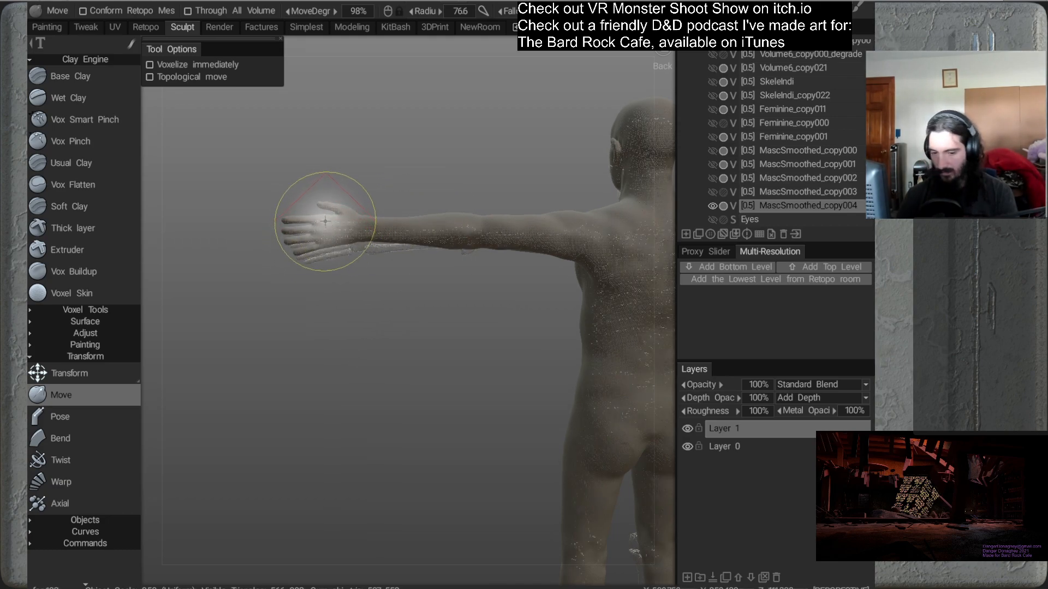
right_drag(328, 236, 367, 233)
middle_drag(329, 236, 339, 262)
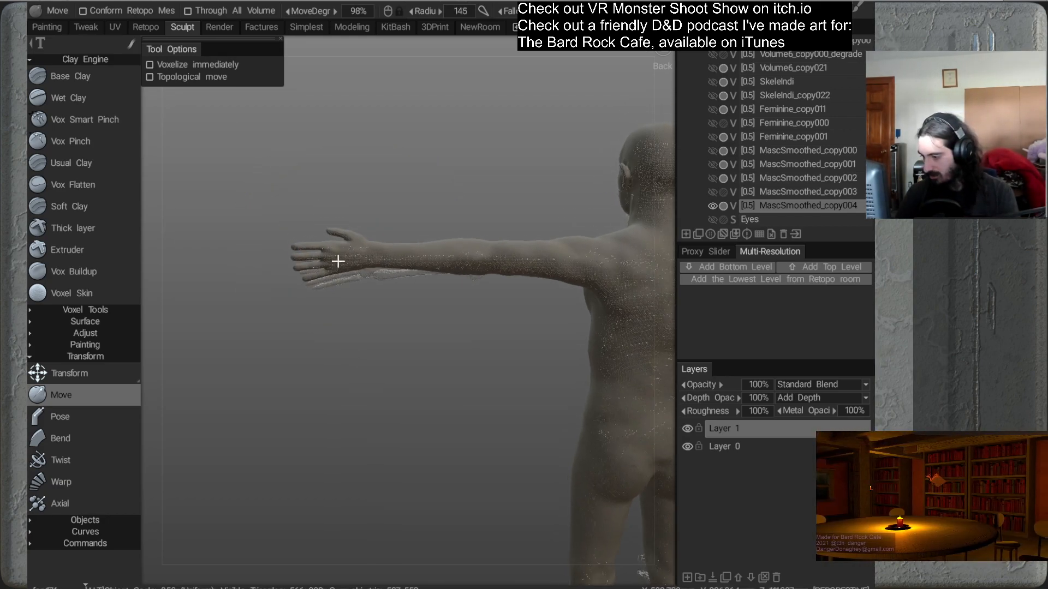
scroll(339, 262, up, 1)
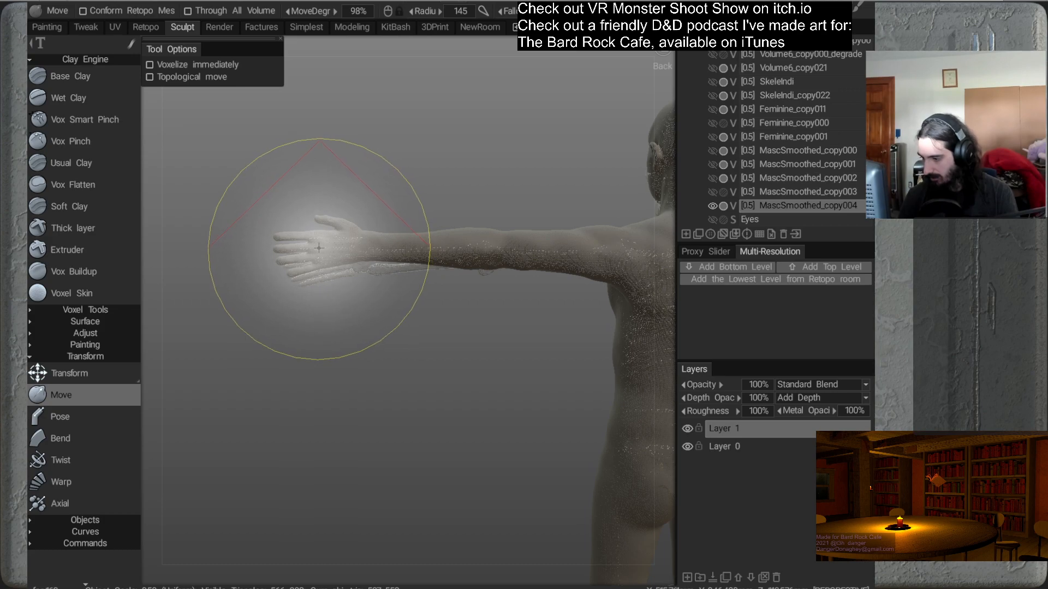
drag(319, 248, 323, 252)
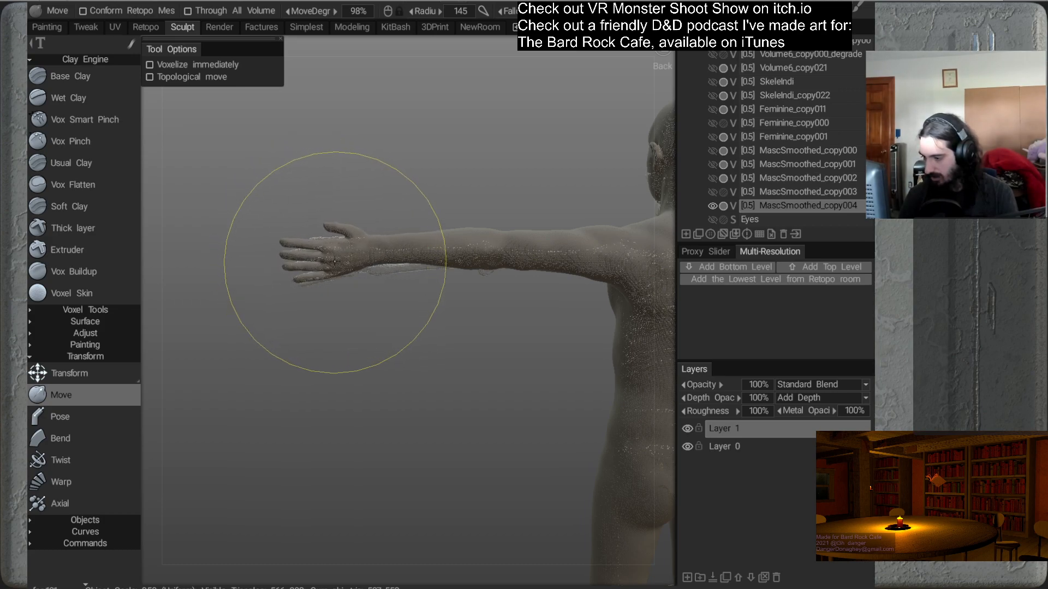
Reduce the Move radius to 105, pull the fingers of MascSmoothed_copy004 back towards the wrist, and check the arm from above
right_drag(308, 260, 272, 271)
mouse_move(290, 261)
mouse_down()
mouse_move(293, 272)
mouse_move(328, 263)
mouse_up()
drag(378, 297, 469, 277)
mouse_move(524, 211)
mouse_down()
mouse_move(521, 290)
mouse_move(601, 237)
mouse_move(489, 236)
mouse_move(476, 325)
mouse_move(491, 257)
mouse_move(461, 269)
mouse_move(423, 247)
mouse_up()
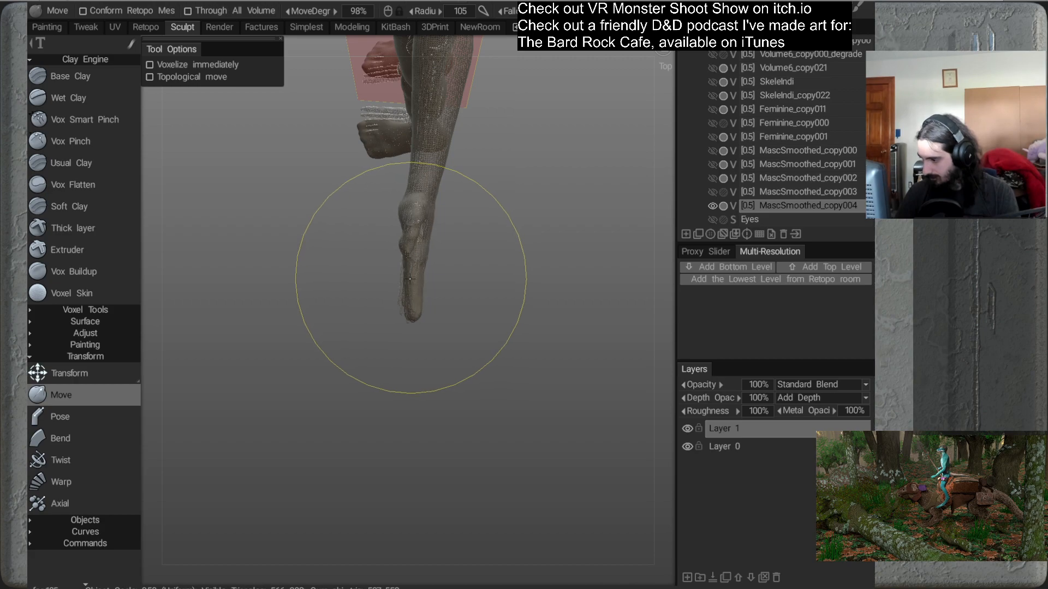
Enlarge the Move radius to 137 and nudge the upper arm of MascSmoothed_copy004 down onto the arm bone from the front
alt+drag(404, 350, 555, 299)
alt+middle_drag(458, 244, 502, 237)
alt+right_drag(427, 307, 396, 271)
alt+middle_drag(396, 271, 496, 224)
right_drag(394, 221, 413, 220)
drag(391, 221, 389, 230)
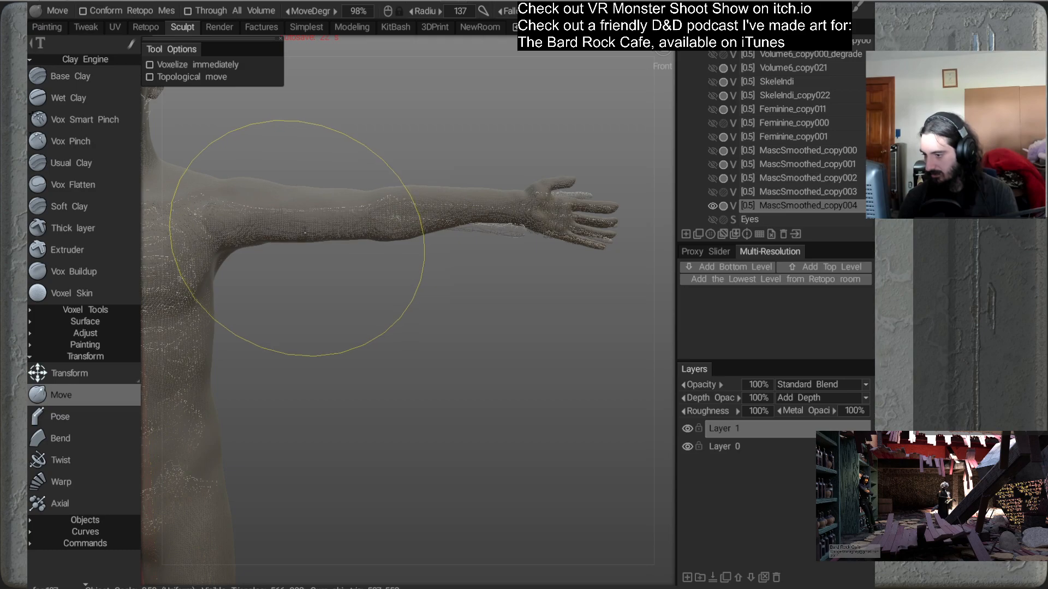
drag(230, 225, 229, 236)
alt+right_drag(309, 254, 297, 229)
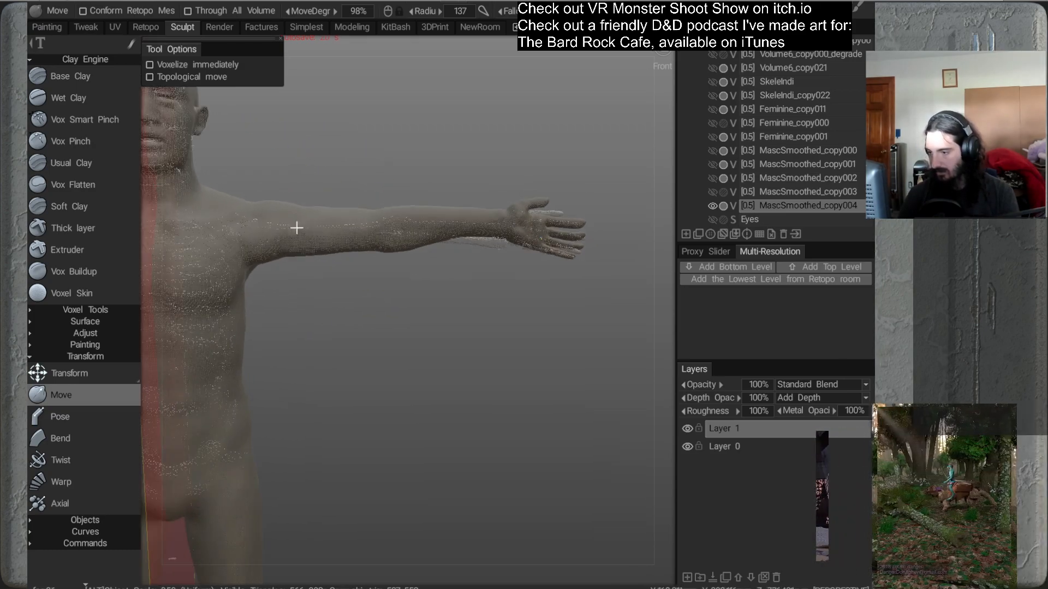
Lower the elbow and forearm of MascSmoothed_copy004 over the bones, reducing the Move radius from 137 to 124
alt+middle_drag(297, 229, 397, 220)
drag(375, 215, 368, 219)
alt+middle_drag(505, 211, 417, 210)
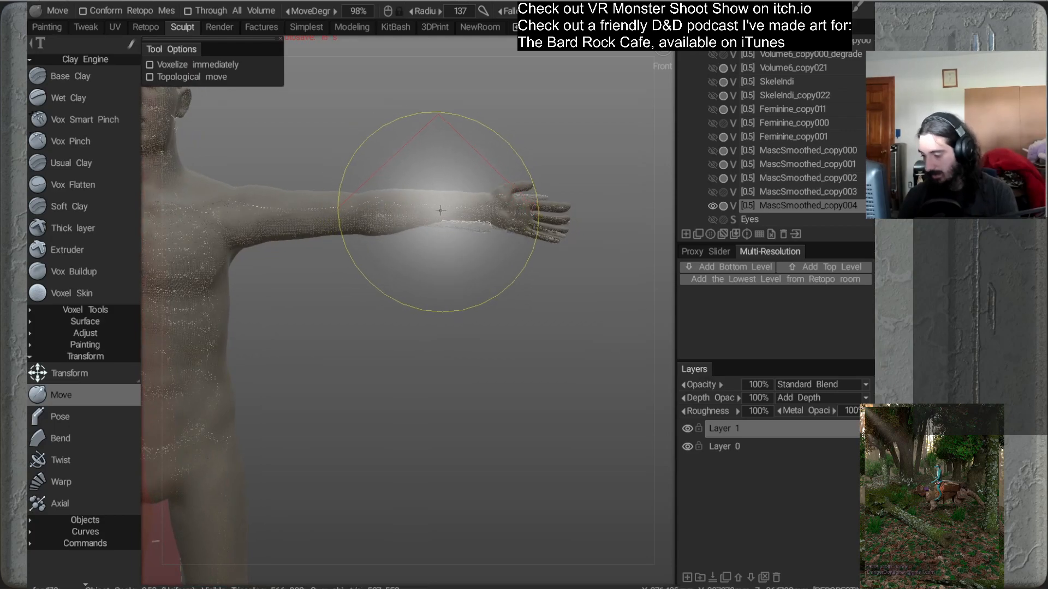
mouse_move(433, 207)
mouse_down()
mouse_move(434, 217)
mouse_move(474, 217)
mouse_up()
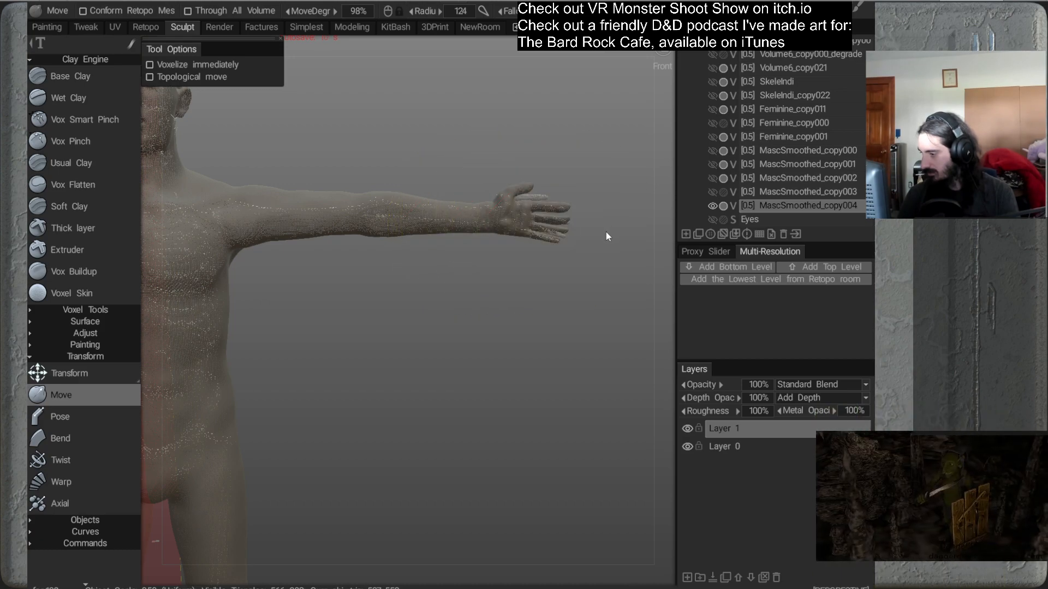
Shrink the Move radius and nudge the ring fingertip of MascSmoothed_copy004 down onto the skeletal finger from the back
mouse_move(558, 250)
mouse_down()
mouse_move(404, 343)
mouse_move(454, 261)
mouse_move(427, 267)
mouse_move(447, 252)
mouse_move(458, 306)
mouse_move(449, 236)
mouse_move(417, 316)
mouse_move(449, 300)
mouse_move(442, 273)
mouse_move(480, 285)
mouse_move(467, 243)
mouse_move(457, 271)
mouse_move(466, 240)
mouse_up()
right_drag(485, 228, 365, 277)
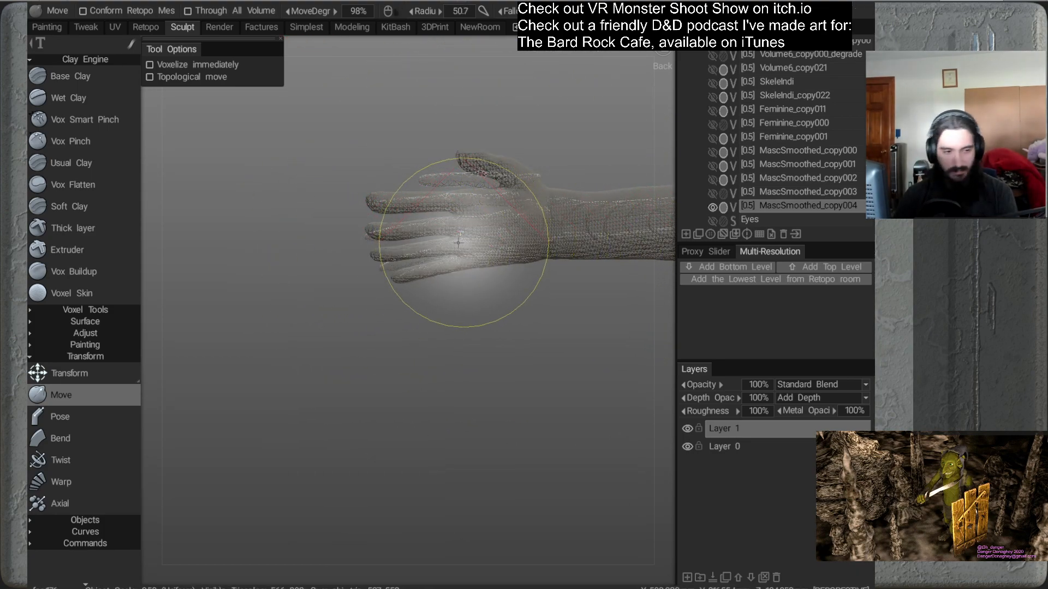
right_drag(391, 267, 390, 272)
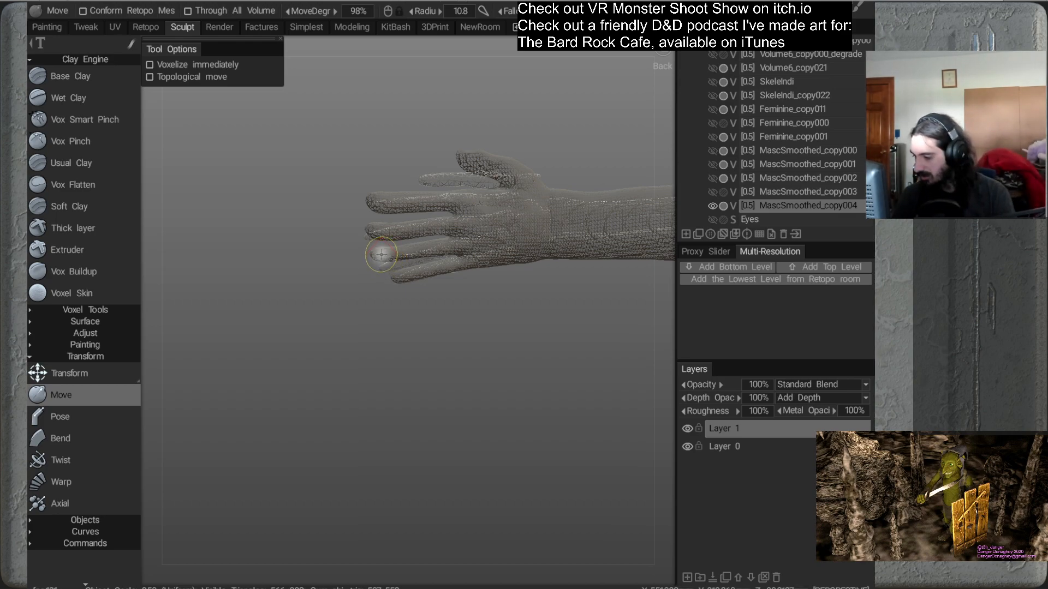
right_drag(423, 259, 428, 259)
drag(385, 255, 382, 264)
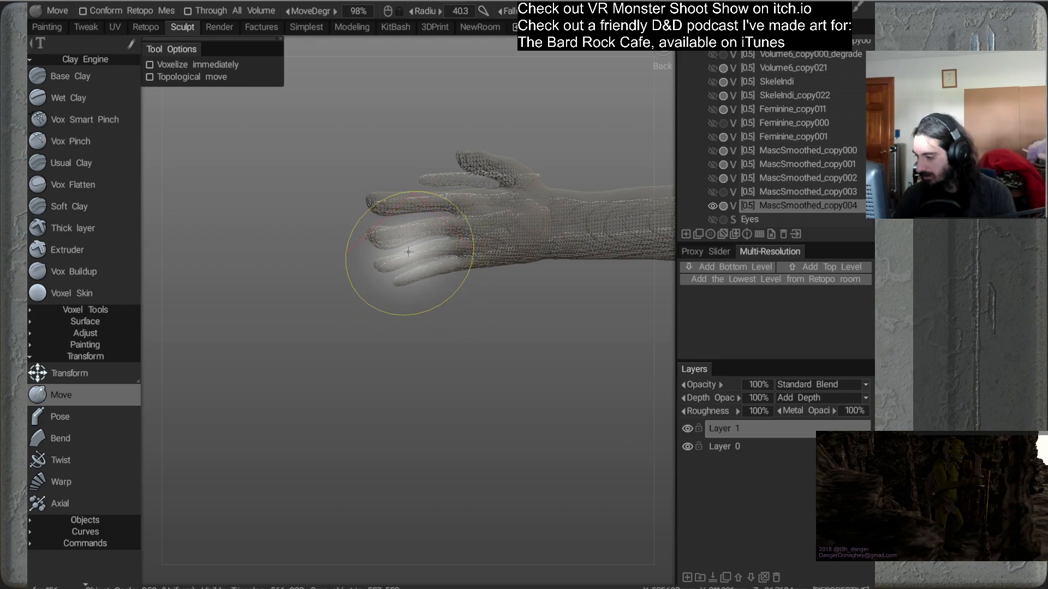
Shift the fingers and thumb of MascSmoothed_copy004 closer to the finger bones with Move radii of 40.3 and 45.5
drag(424, 252, 425, 235)
alt+middle_drag(547, 195, 503, 228)
drag(424, 192, 421, 192)
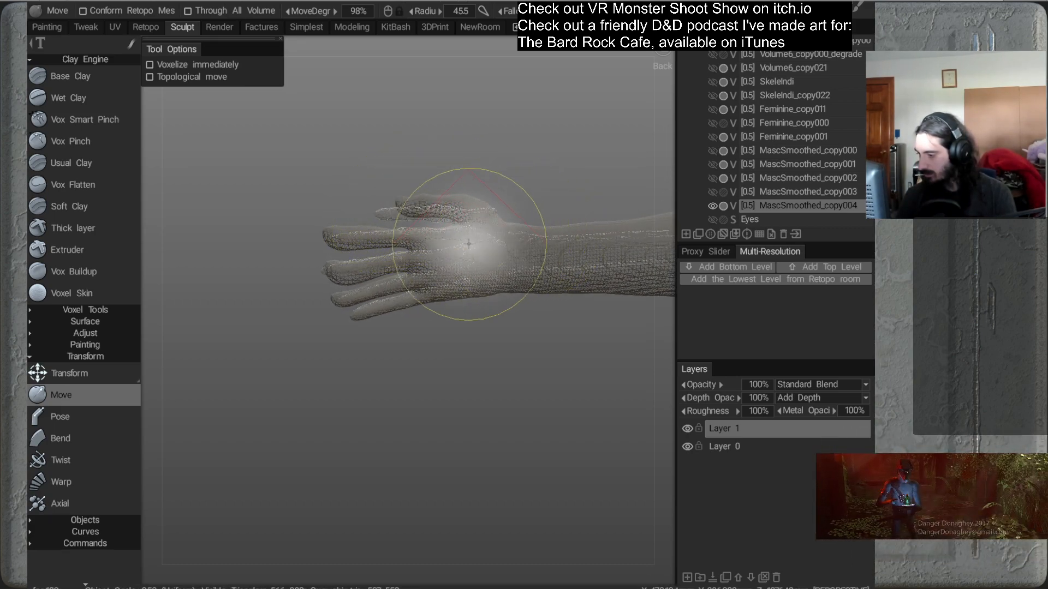
Nudge the index and middle knuckles on the back of the hand onto the bones with Move radii of 33.6 and 21.0
right_drag(443, 240, 420, 243)
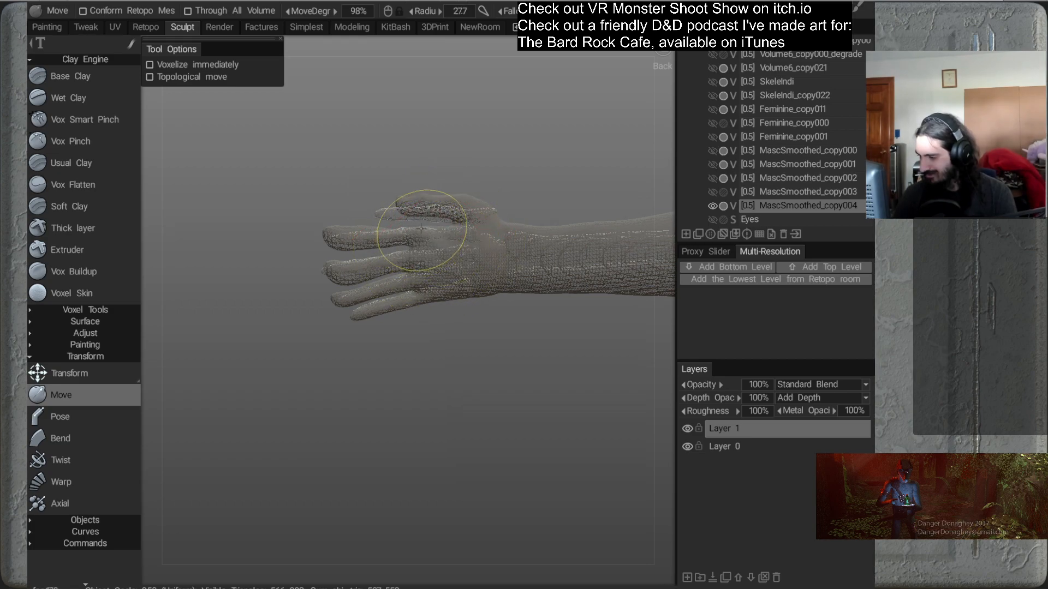
mouse_move(434, 238)
alt+mouse_down()
mouse_move(446, 290)
mouse_move(427, 264)
mouse_move(518, 246)
mouse_move(506, 264)
mouse_move(371, 240)
mouse_move(450, 292)
mouse_move(369, 321)
mouse_move(443, 294)
mouse_move(446, 304)
mouse_move(423, 295)
mouse_move(402, 398)
mouse_move(467, 238)
mouse_move(451, 317)
mouse_move(371, 313)
mouse_move(524, 283)
mouse_move(484, 250)
mouse_move(478, 257)
alt+mouse_up()
alt+middle_drag(472, 245, 454, 224)
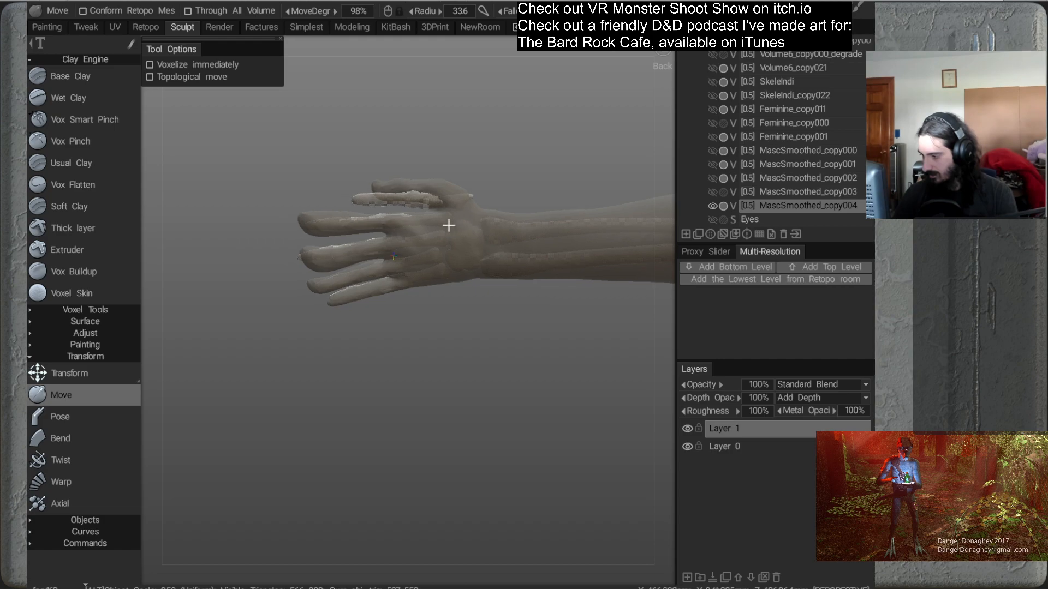
drag(386, 215, 383, 221)
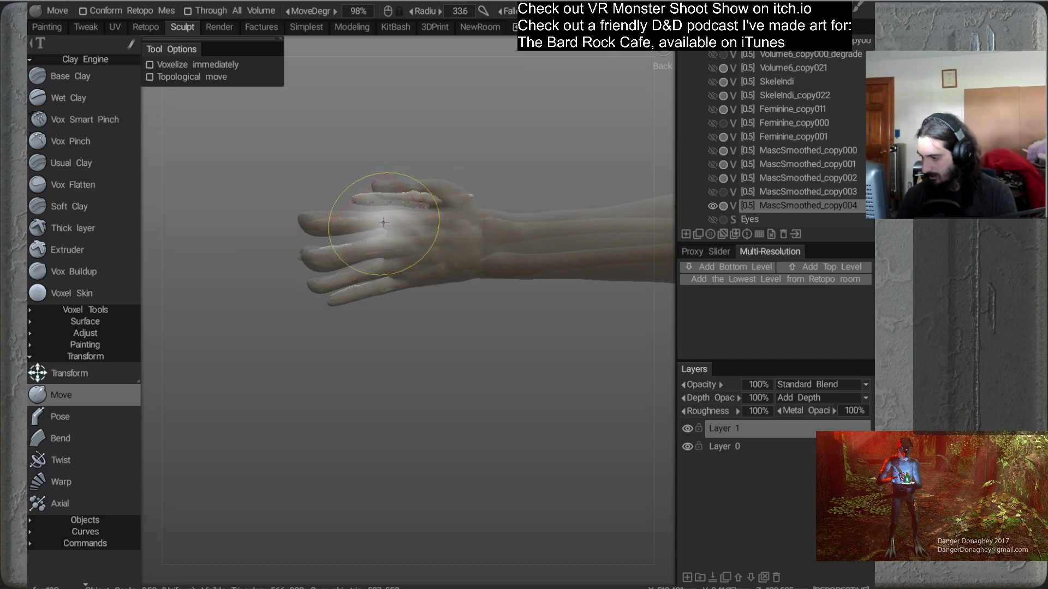
right_drag(401, 224, 384, 233)
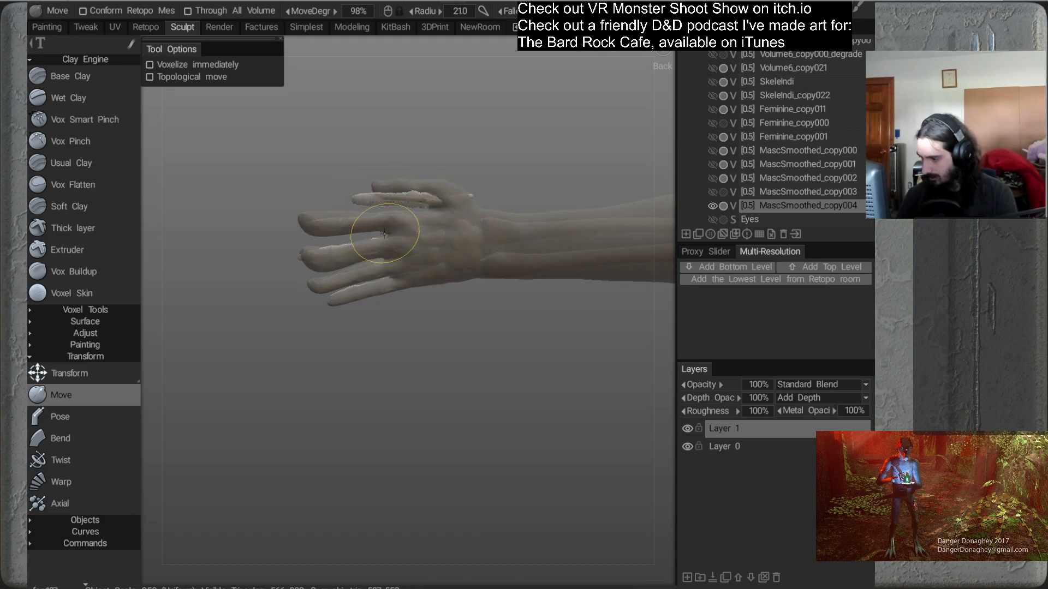
drag(386, 236, 384, 239)
Refine the middle of the hand and the base of the middle finger from the back with a Move radius of 21.0
alt+middle_drag(387, 282, 383, 273)
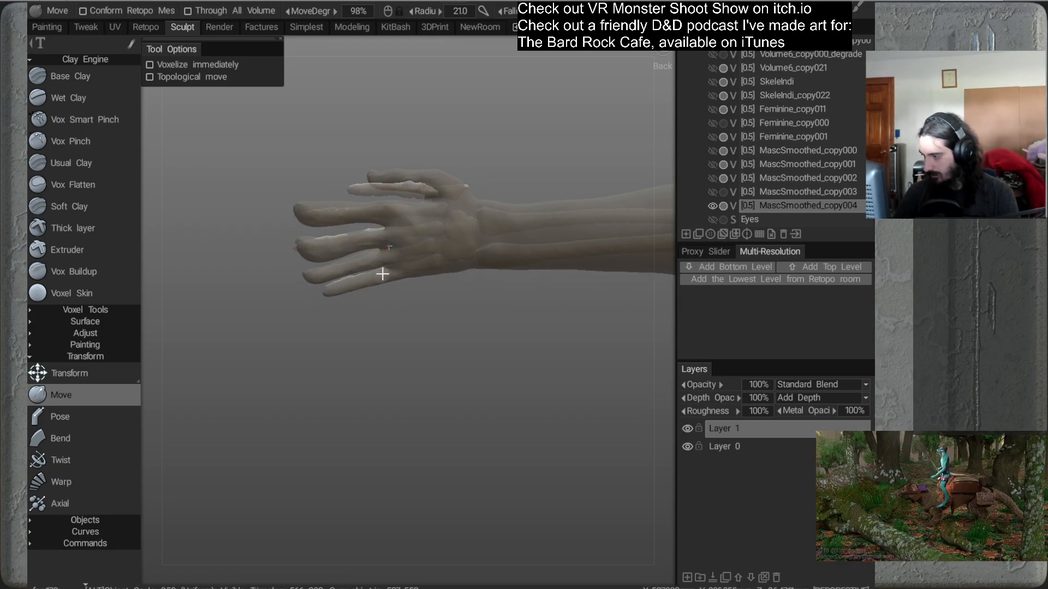
alt+right_drag(383, 273, 401, 316)
alt+middle_drag(391, 276, 415, 289)
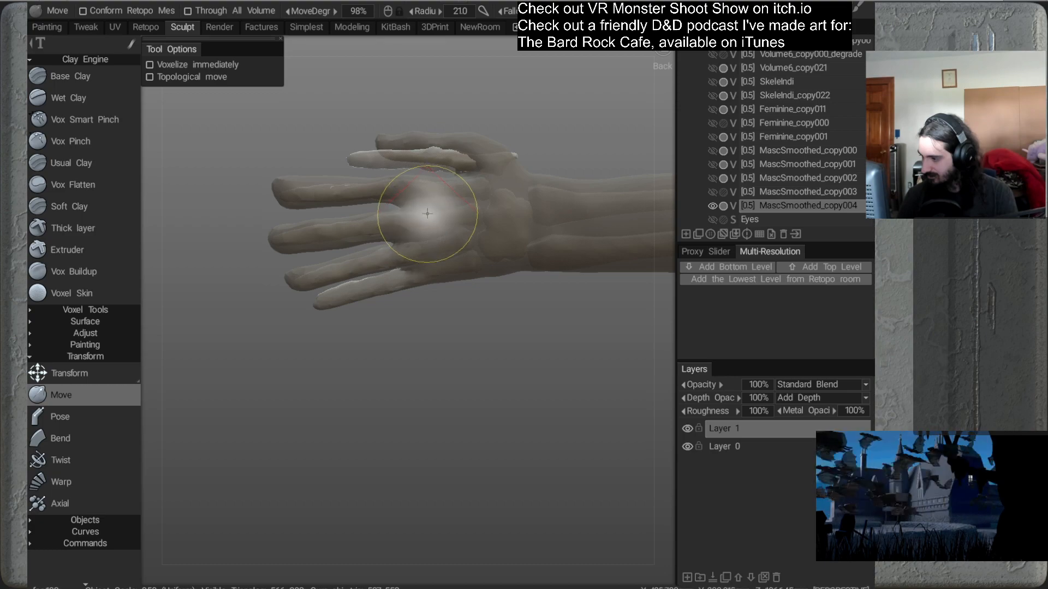
drag(449, 249, 423, 210)
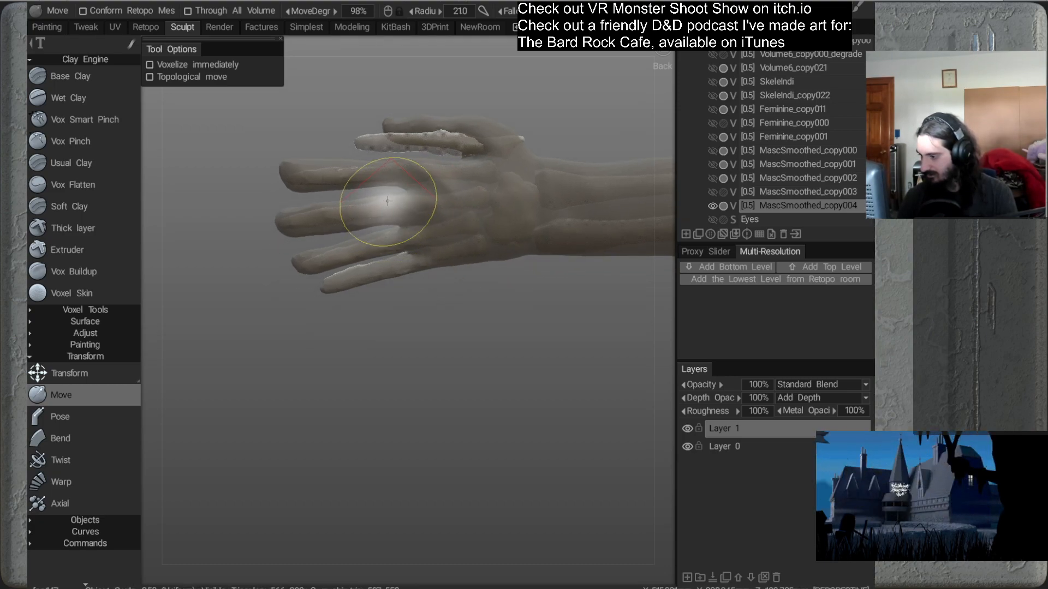
Fit the index and middle fingers to the bones from the palm side, using Move radii of 13.9 and 31.7
mouse_move(551, 255)
mouse_down()
mouse_move(524, 272)
mouse_move(559, 252)
mouse_move(480, 240)
mouse_move(489, 255)
mouse_move(480, 236)
mouse_up()
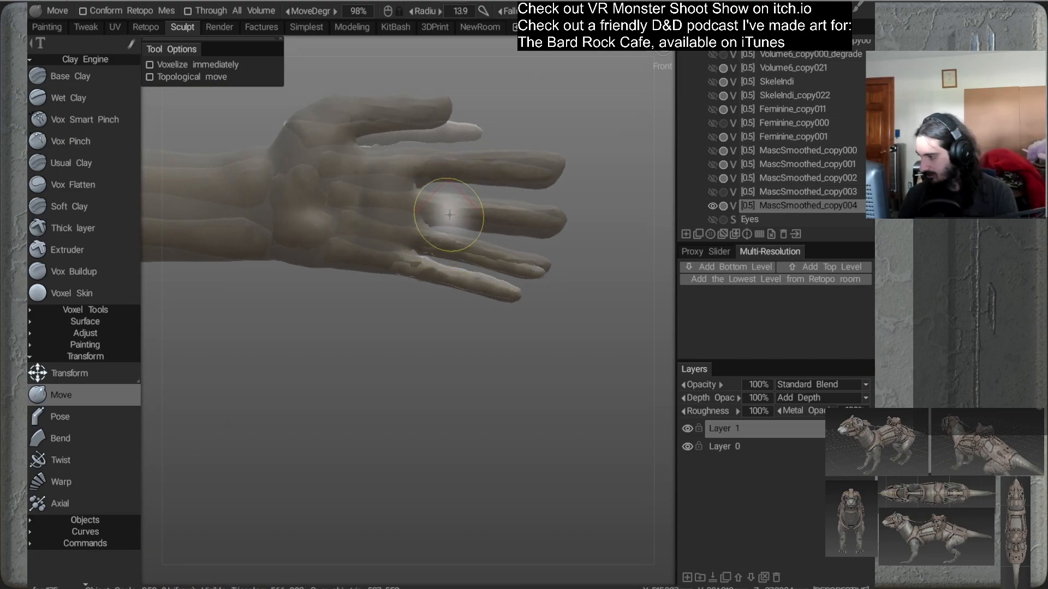
alt+drag(471, 202, 454, 195)
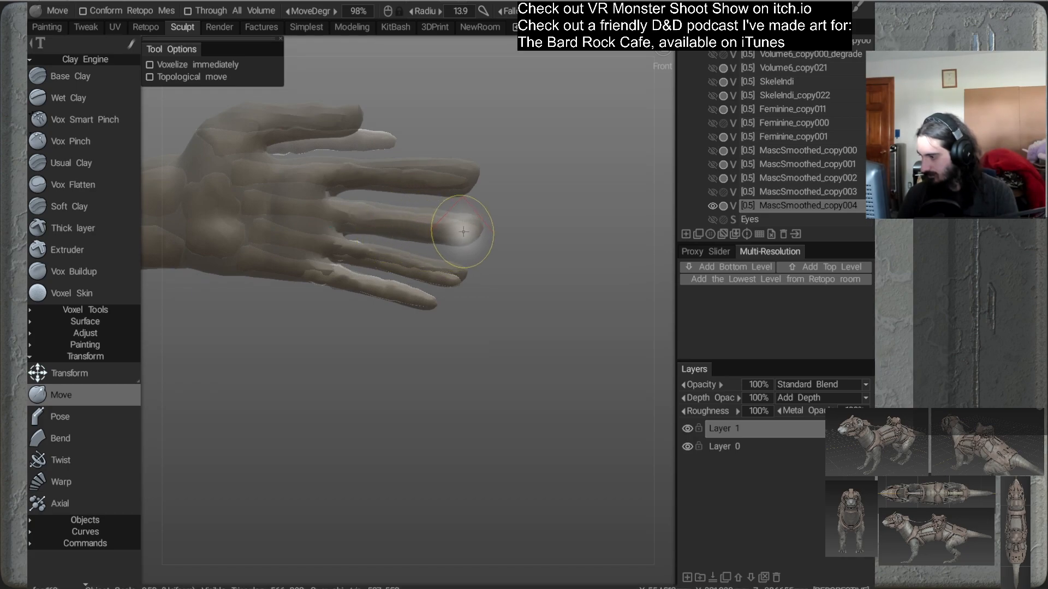
mouse_move(499, 261)
alt+mouse_down()
mouse_move(367, 285)
mouse_move(518, 292)
mouse_move(489, 262)
mouse_move(481, 310)
mouse_move(434, 276)
alt+mouse_up()
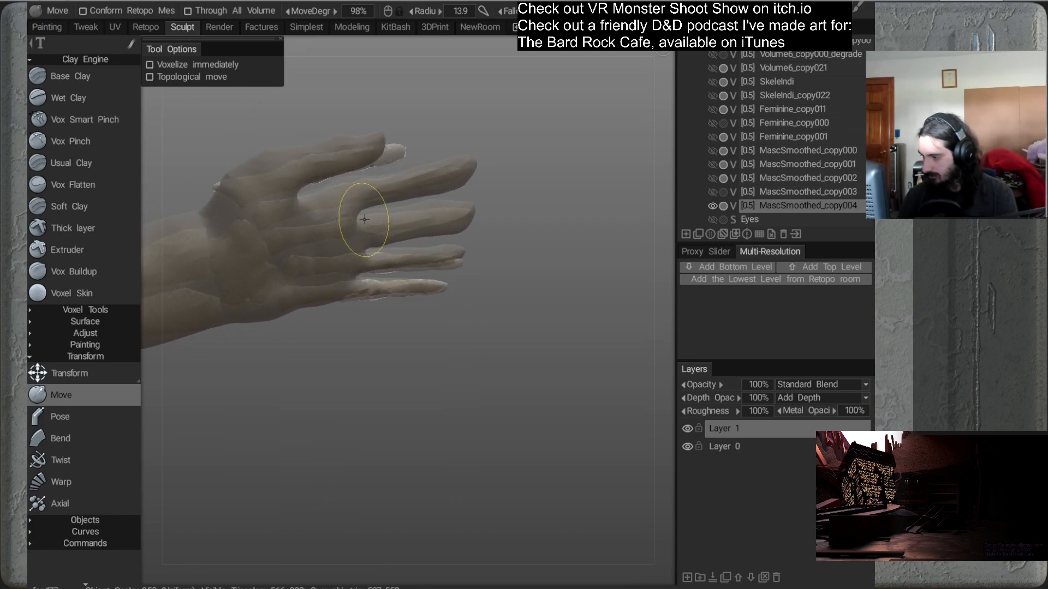
alt+drag(411, 279, 556, 173)
right_drag(454, 199, 474, 199)
drag(417, 187, 439, 191)
mouse_move(426, 248)
mouse_down()
mouse_move(432, 310)
mouse_move(444, 214)
mouse_move(439, 271)
mouse_move(446, 264)
mouse_move(466, 281)
mouse_move(343, 288)
mouse_move(413, 201)
mouse_move(411, 293)
mouse_move(447, 257)
mouse_move(432, 305)
mouse_move(447, 252)
mouse_move(410, 279)
mouse_move(476, 389)
mouse_move(423, 317)
mouse_move(504, 232)
mouse_up()
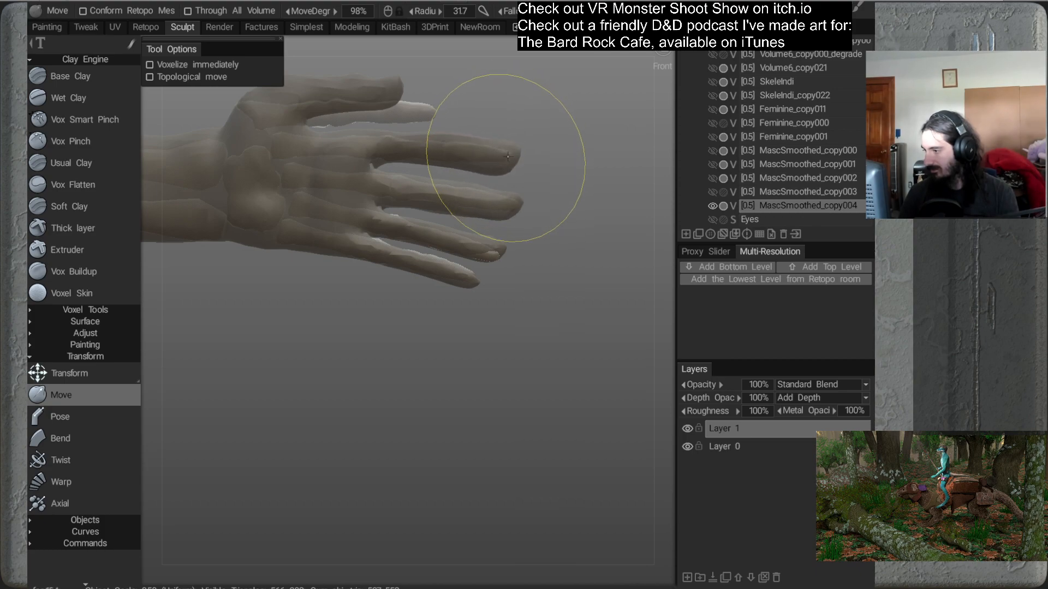
Reduce the Move radius to 17.6 and adjust the base of the ring finger over its bone
alt+drag(566, 252, 554, 261)
right_drag(489, 254, 464, 261)
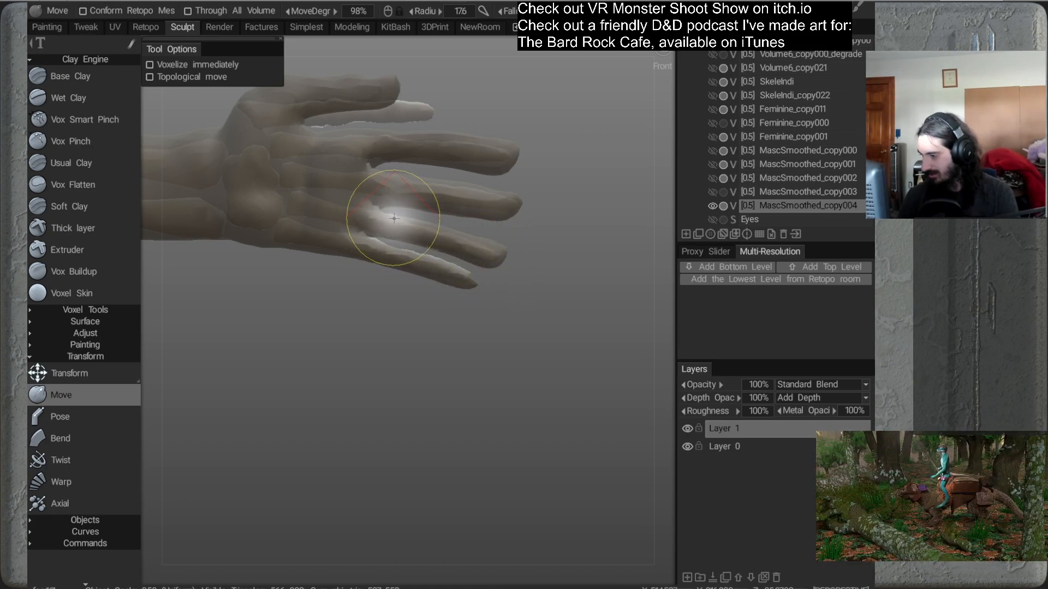
mouse_move(391, 216)
mouse_down()
mouse_move(377, 208)
mouse_move(518, 203)
mouse_up()
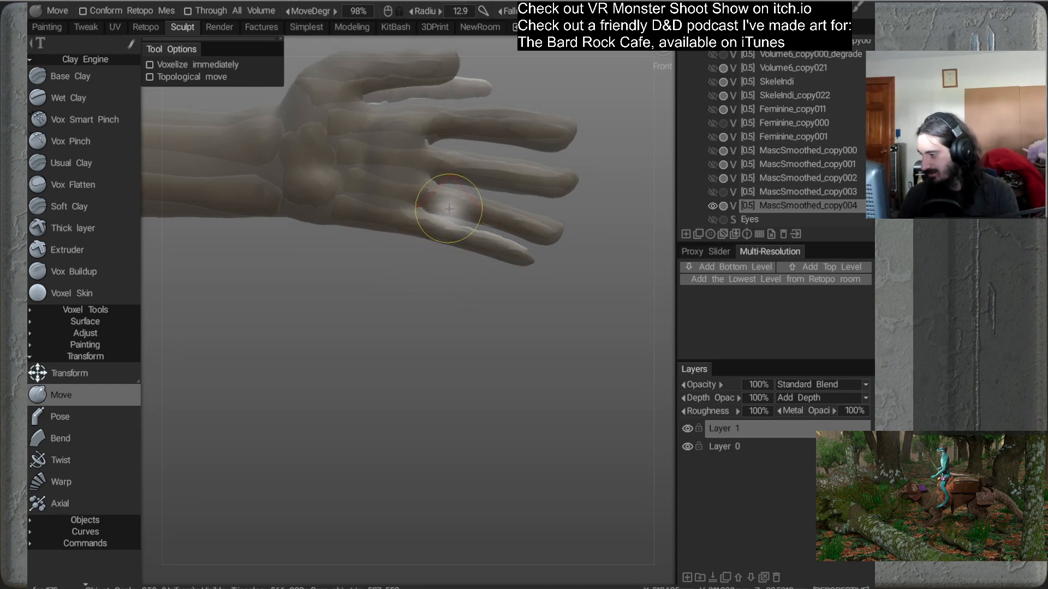
Reshape the little finger of MascSmoothed_copy004 along its bones from base to tip with a Move radius of 20.9
mouse_move(495, 254)
alt+mouse_down()
mouse_move(376, 259)
mouse_move(425, 226)
mouse_move(408, 280)
mouse_move(397, 246)
alt+mouse_up()
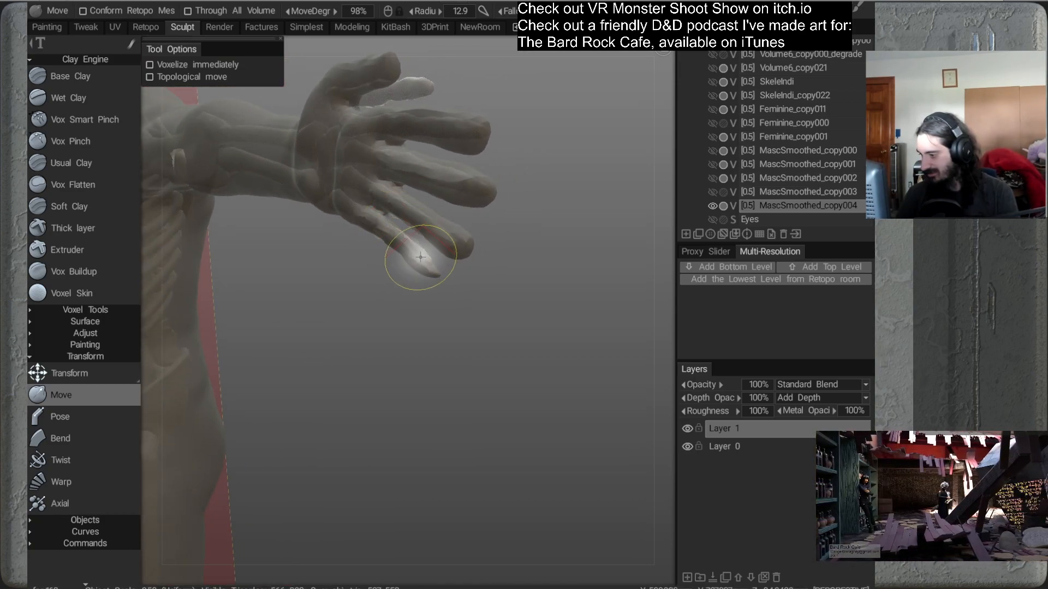
alt+drag(419, 255, 429, 258)
alt+drag(419, 298, 496, 294)
right_drag(424, 248, 451, 257)
mouse_move(421, 244)
mouse_down()
mouse_move(419, 257)
mouse_move(444, 262)
mouse_up()
drag(459, 256, 459, 264)
mouse_move(482, 264)
mouse_down()
mouse_move(479, 272)
mouse_move(501, 277)
mouse_up()
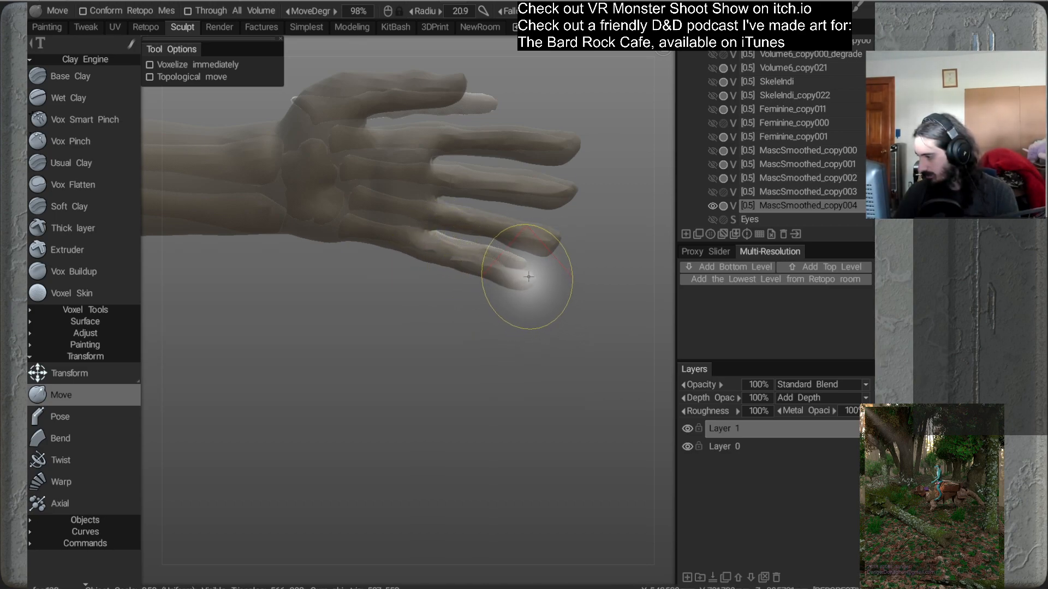
drag(501, 269, 502, 264)
drag(475, 262, 454, 251)
drag(438, 249, 441, 244)
Nudge the lower fingers of MascSmoothed_copy004 onto the bones from the back with a Move radius of 16.4, and check the fit
mouse_move(533, 285)
mouse_down()
mouse_move(407, 284)
mouse_move(344, 262)
mouse_move(391, 253)
mouse_move(298, 285)
mouse_move(386, 266)
mouse_up()
alt+right_drag(386, 266, 410, 296)
alt+middle_drag(442, 233, 417, 260)
right_drag(479, 209, 468, 208)
drag(446, 214, 446, 199)
alt+drag(454, 259, 450, 260)
drag(427, 205, 381, 217)
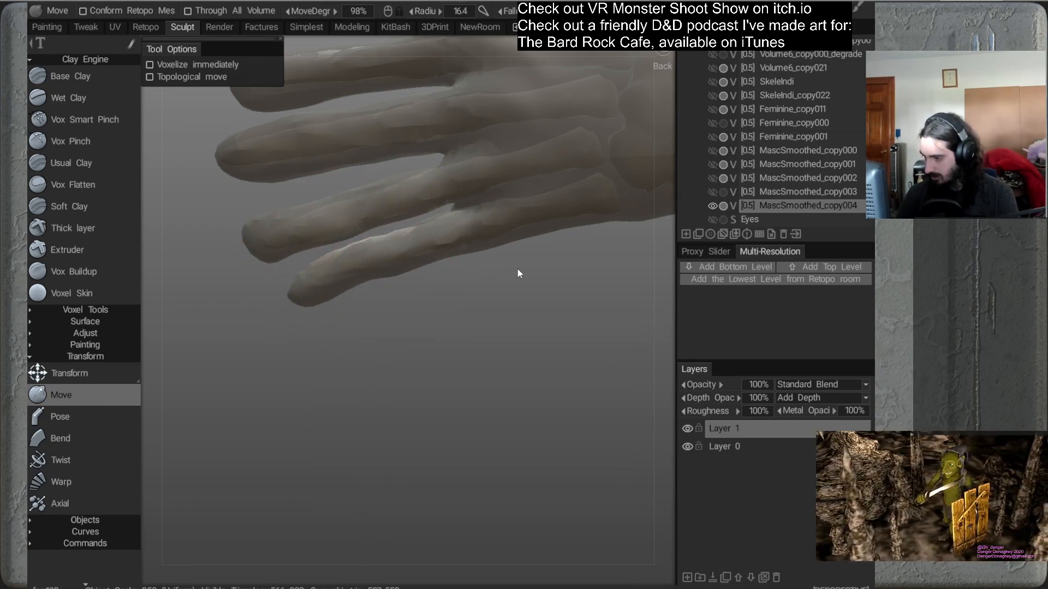
Reshape the tip and middle of the little finger on MascSmoothed_copy004 from the back with a Move radius of 21.4
drag(306, 295, 300, 288)
drag(391, 280, 409, 250)
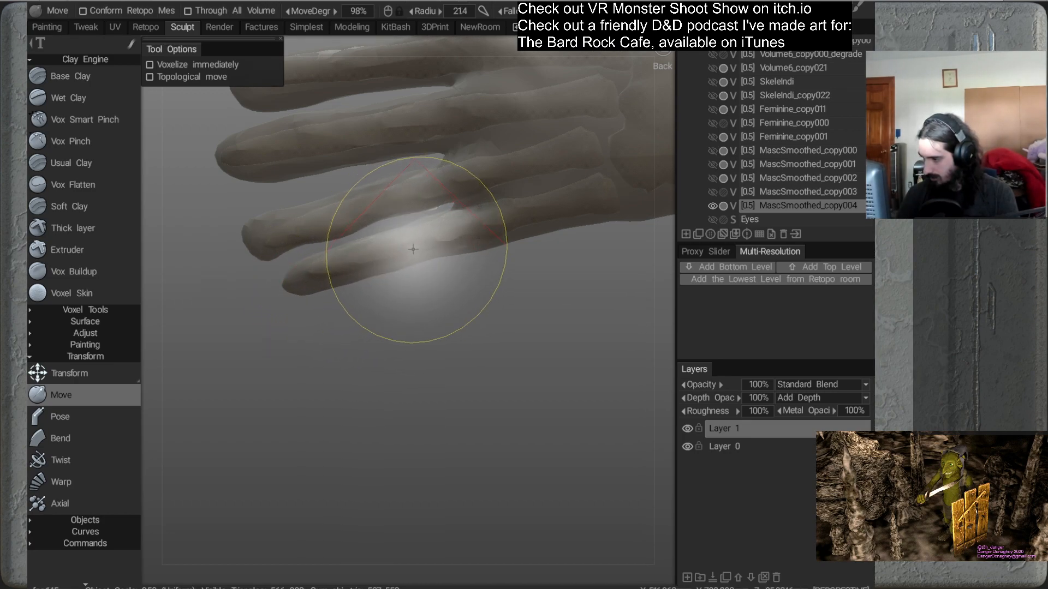
drag(343, 228, 341, 226)
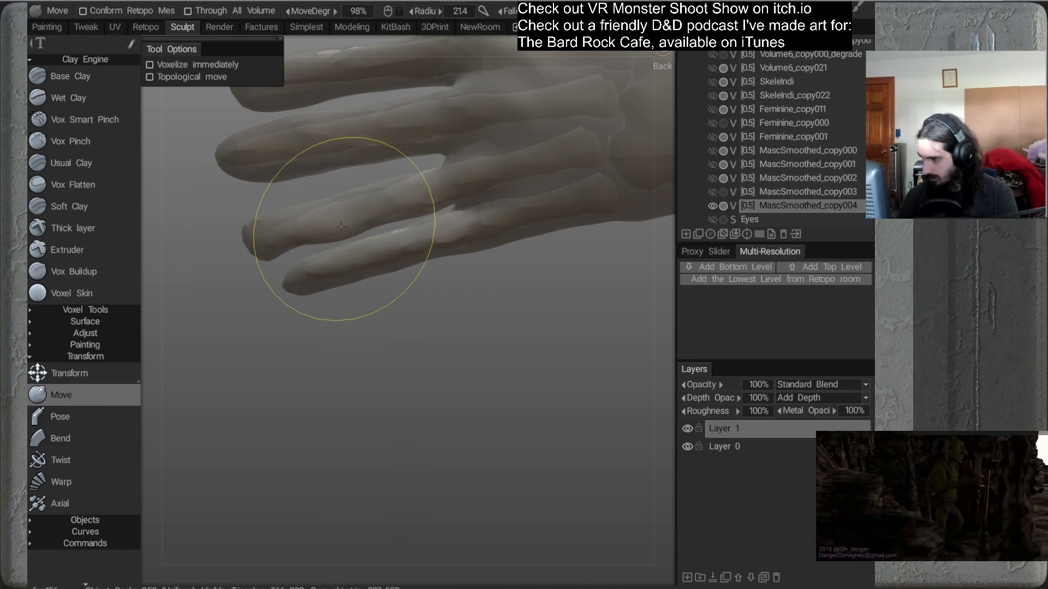
alt+right_drag(363, 239, 405, 224)
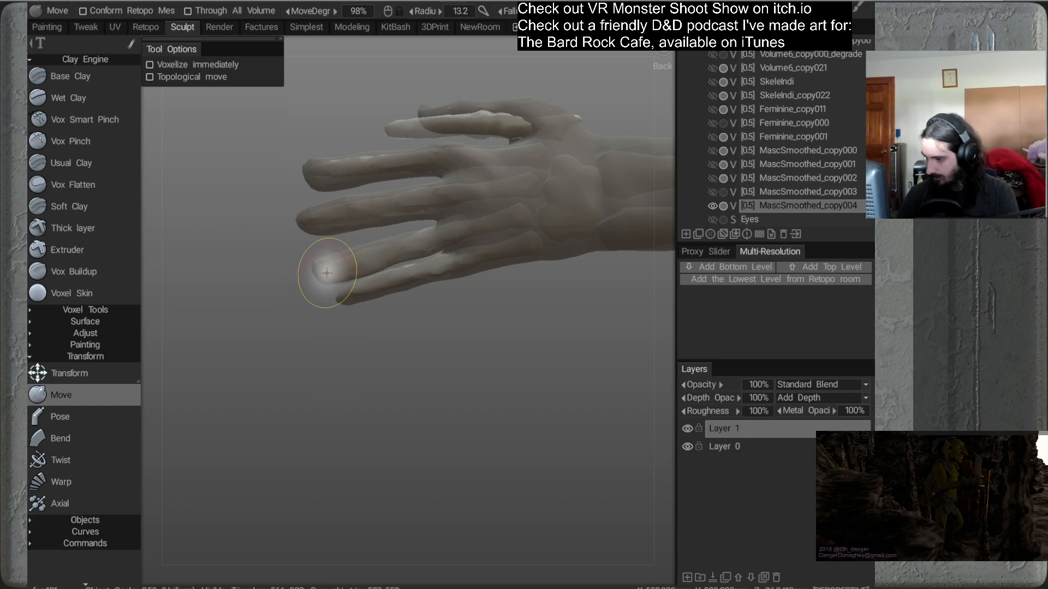
Set the Move radius to 20.2 and adjust the ring and little fingers over their bones
right_drag(321, 265, 412, 284)
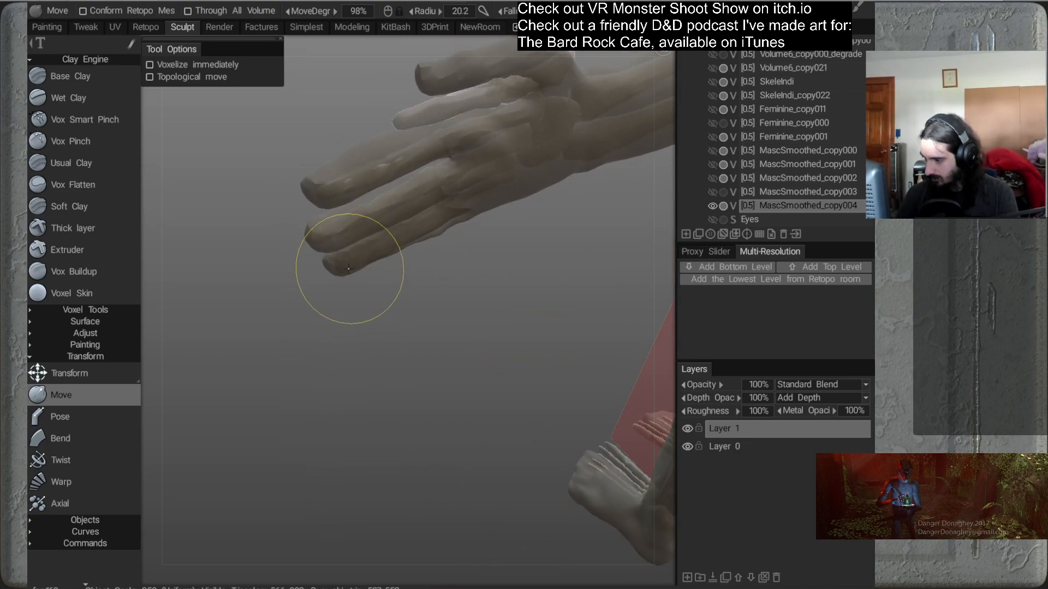
mouse_move(355, 276)
right_down()
mouse_move(403, 296)
mouse_move(446, 246)
mouse_move(412, 279)
mouse_move(422, 326)
mouse_move(410, 271)
right_up()
mouse_move(420, 260)
mouse_down()
mouse_move(423, 248)
mouse_move(389, 294)
mouse_move(424, 268)
mouse_move(480, 319)
mouse_up()
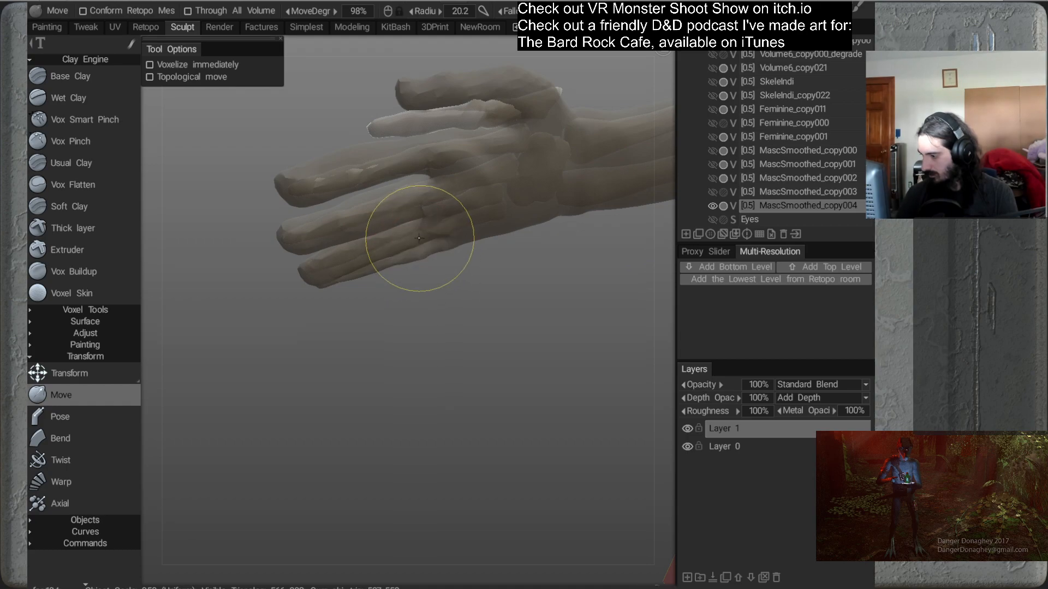
alt+drag(411, 312, 584, 236)
alt+middle_drag(583, 236, 514, 211)
alt+drag(445, 286, 459, 355)
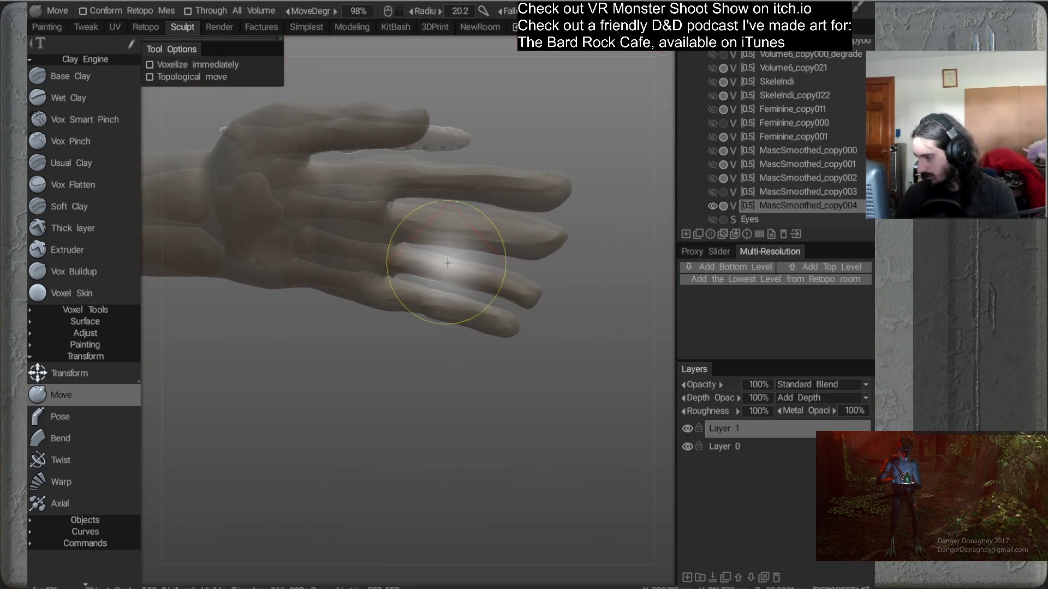
Refine the ring and little fingers from the palm and back, using a Move radius of 18.7 on the back
alt+drag(437, 263, 488, 340)
alt+middle_drag(487, 340, 441, 286)
alt+drag(442, 291, 354, 248)
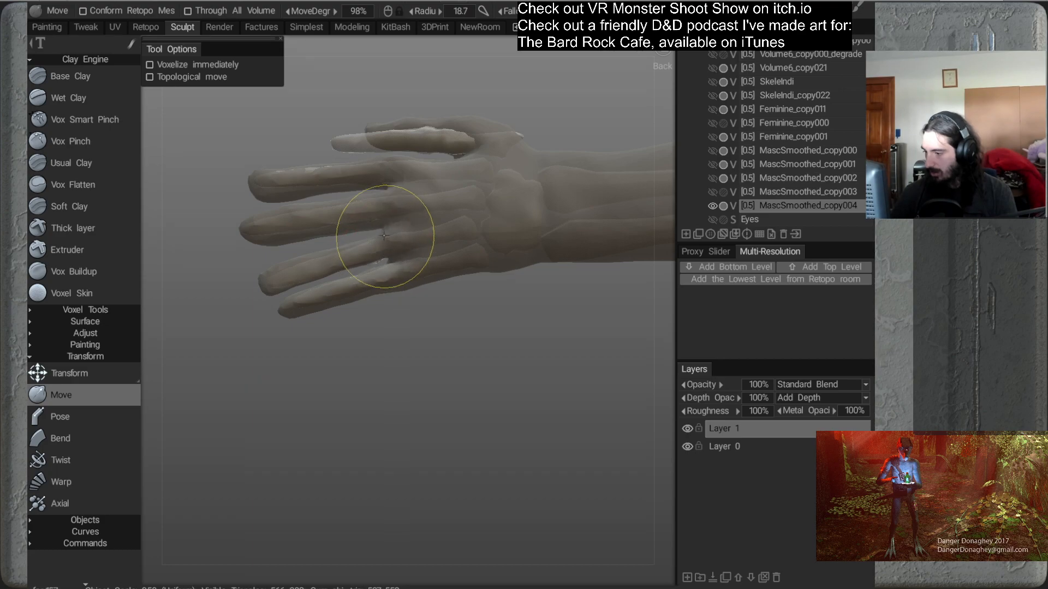
mouse_move(404, 315)
alt+mouse_down()
mouse_move(493, 372)
mouse_move(367, 304)
mouse_move(395, 262)
alt+mouse_up()
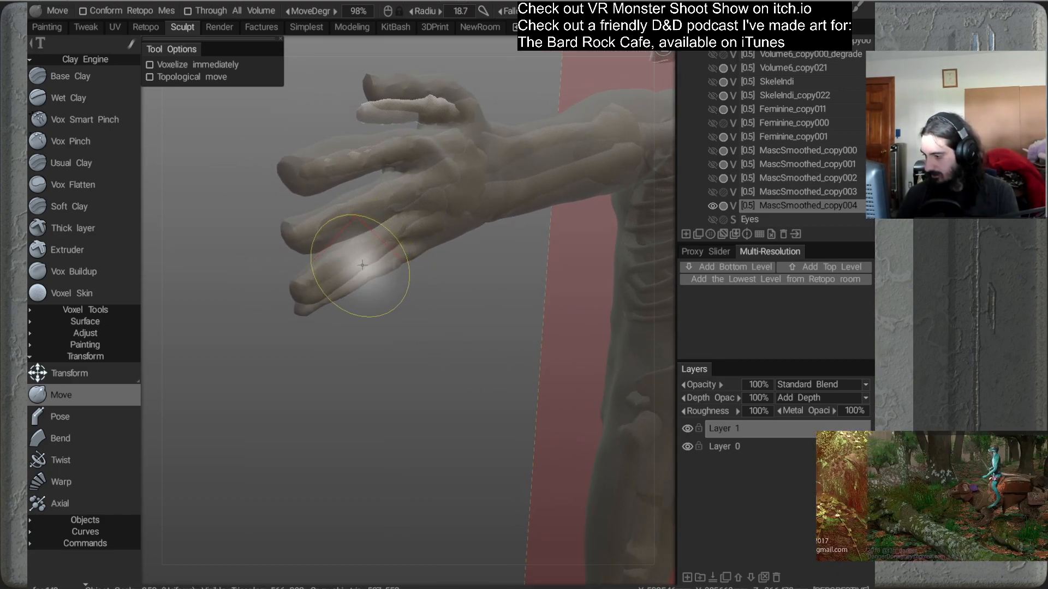
alt+drag(339, 304, 469, 196)
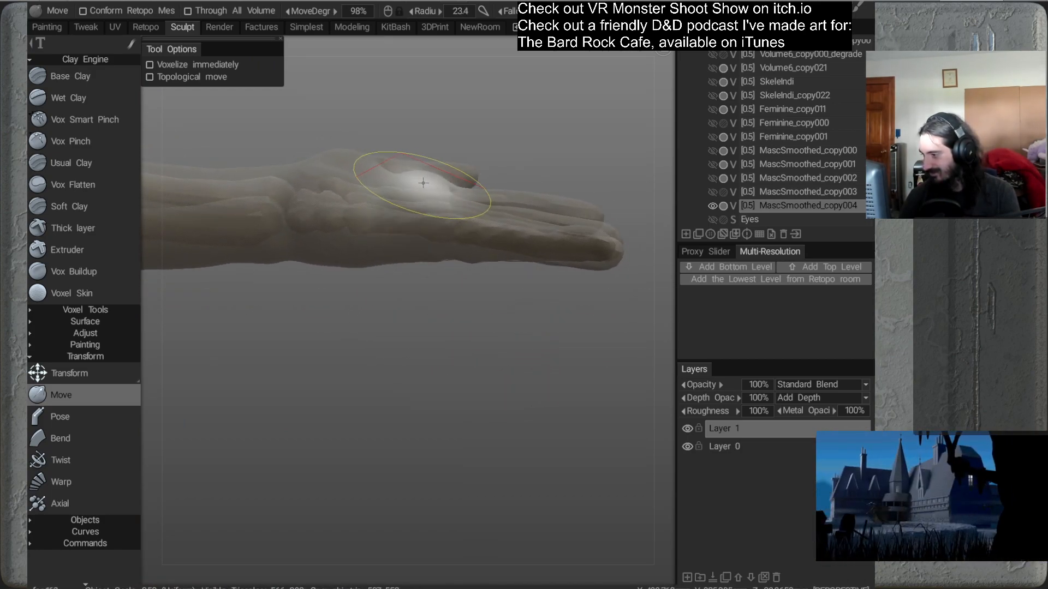
Enlarge the Move radius to 39.3 and shift the thumb of MascSmoothed_copy004 toward its bones
mouse_move(423, 179)
alt+mouse_down()
mouse_move(446, 332)
mouse_move(437, 362)
mouse_move(342, 350)
mouse_move(367, 304)
mouse_move(433, 315)
mouse_move(431, 328)
alt+mouse_up()
mouse_move(412, 271)
alt+mouse_down()
mouse_move(445, 243)
mouse_move(446, 218)
mouse_move(402, 254)
mouse_move(451, 260)
mouse_move(441, 333)
mouse_move(423, 227)
mouse_move(413, 322)
mouse_move(492, 382)
mouse_move(489, 282)
mouse_move(425, 315)
alt+mouse_up()
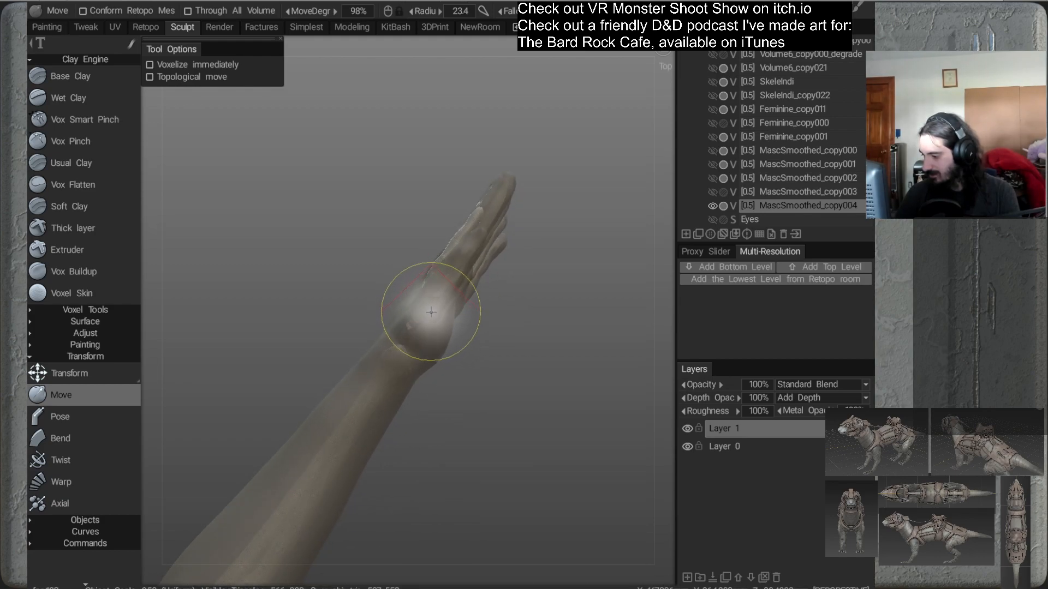
key(bracketright)
key(bracketright)
key(bracketright)
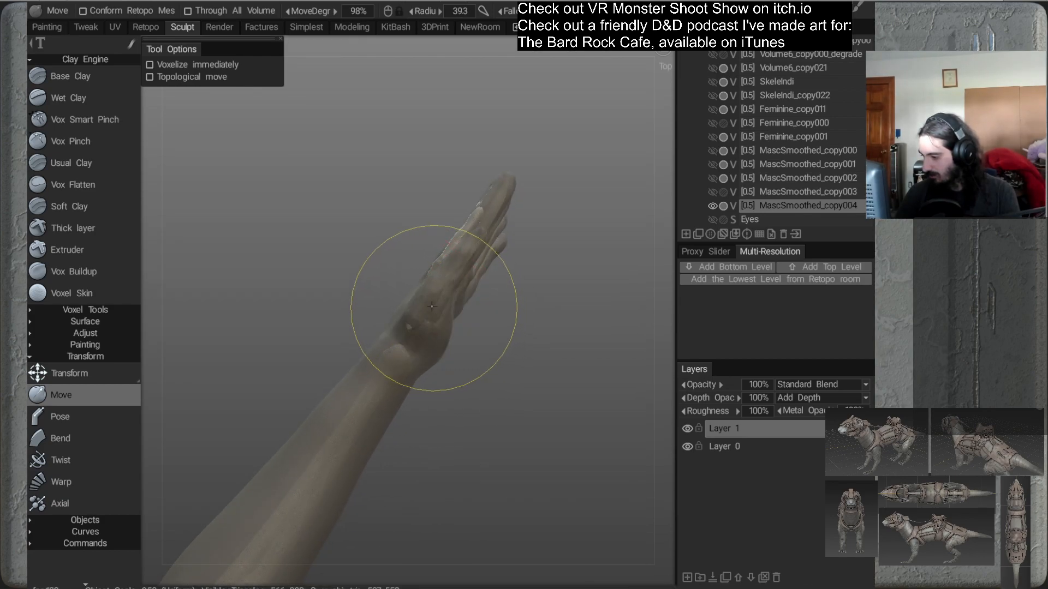
alt+drag(425, 222, 447, 245)
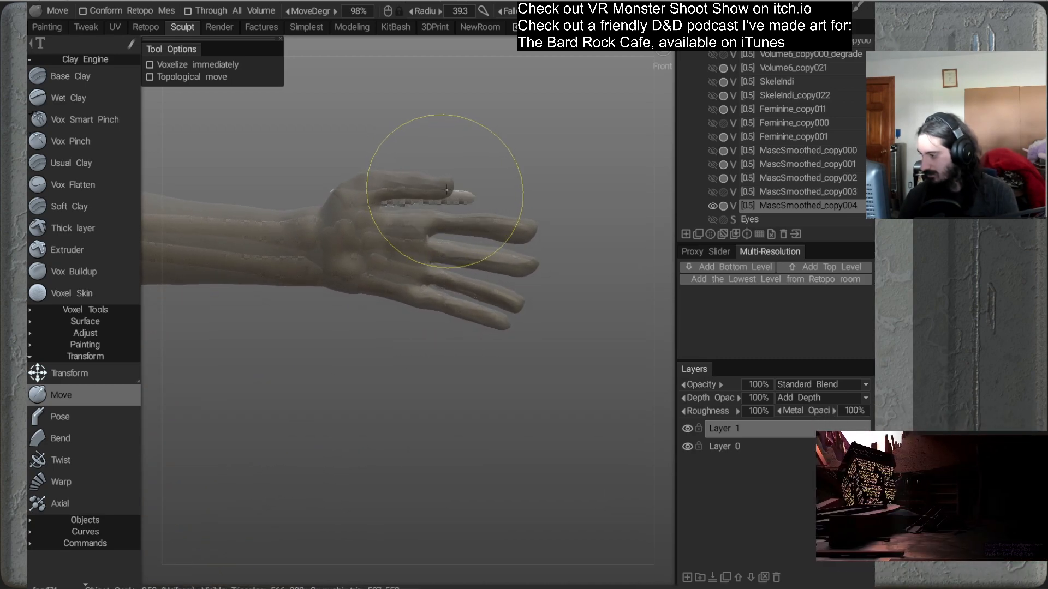
mouse_move(407, 198)
mouse_down()
mouse_move(415, 192)
mouse_move(374, 183)
mouse_move(380, 193)
mouse_up()
Reduce the Move radius to 15.6 and fit the index and middle fingers to the bones from the palm side
mouse_move(480, 272)
alt+mouse_down()
mouse_move(505, 260)
mouse_move(490, 269)
mouse_move(500, 218)
alt+mouse_up()
alt+right_drag(500, 219, 491, 235)
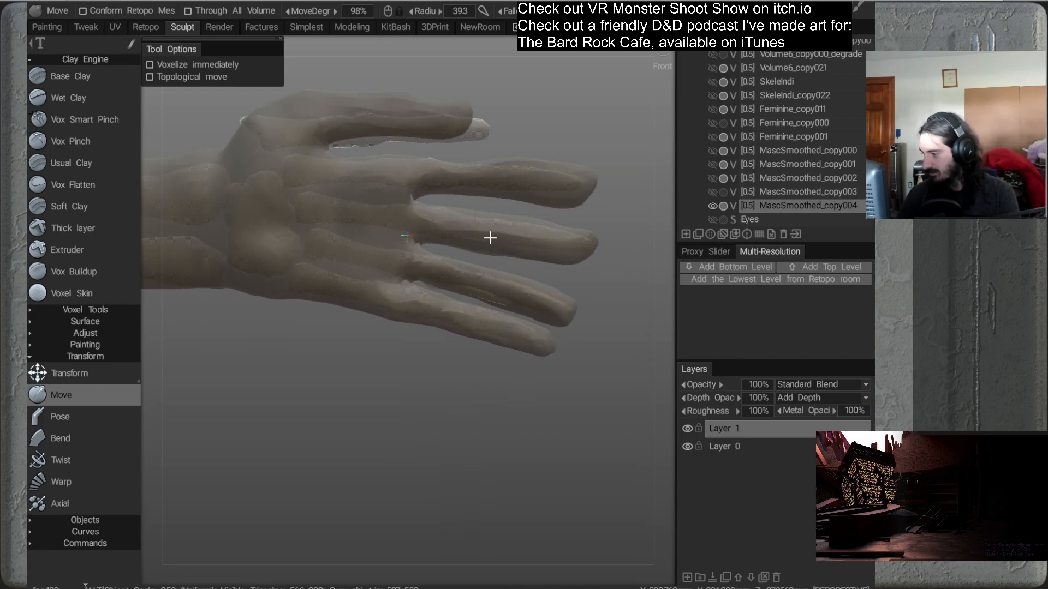
alt+drag(490, 234, 470, 231)
right_drag(504, 198, 431, 204)
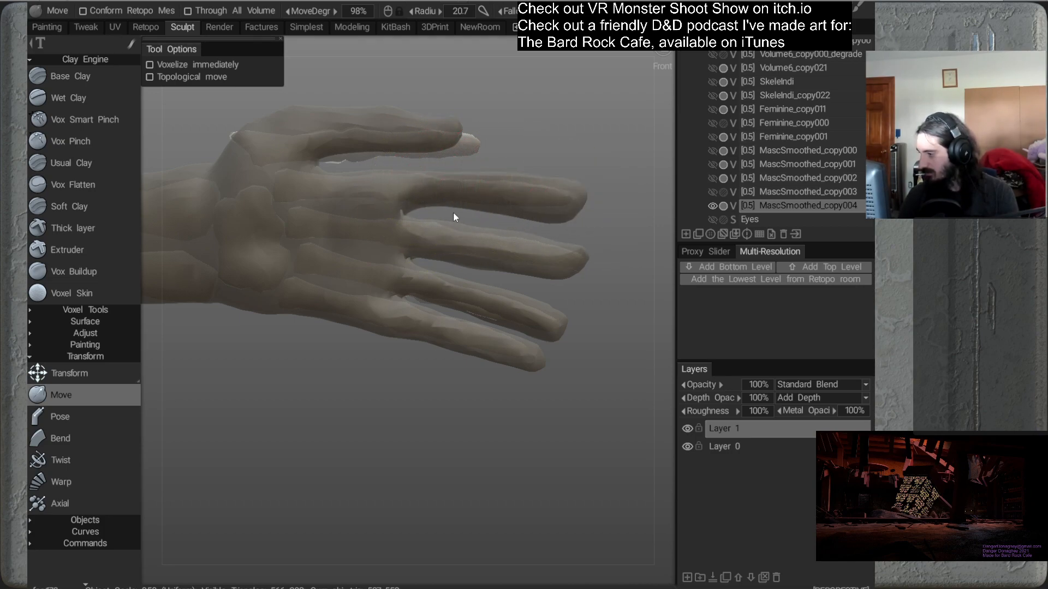
right_drag(435, 204, 454, 206)
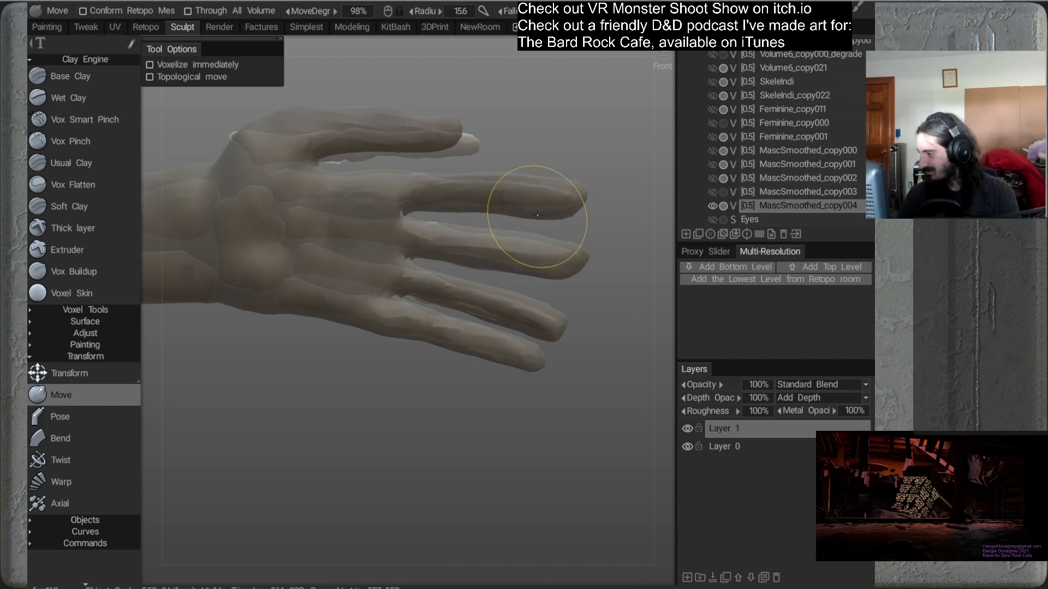
alt+drag(576, 252, 551, 251)
mouse_move(484, 250)
alt+mouse_down()
mouse_move(584, 264)
mouse_move(546, 264)
alt+mouse_up()
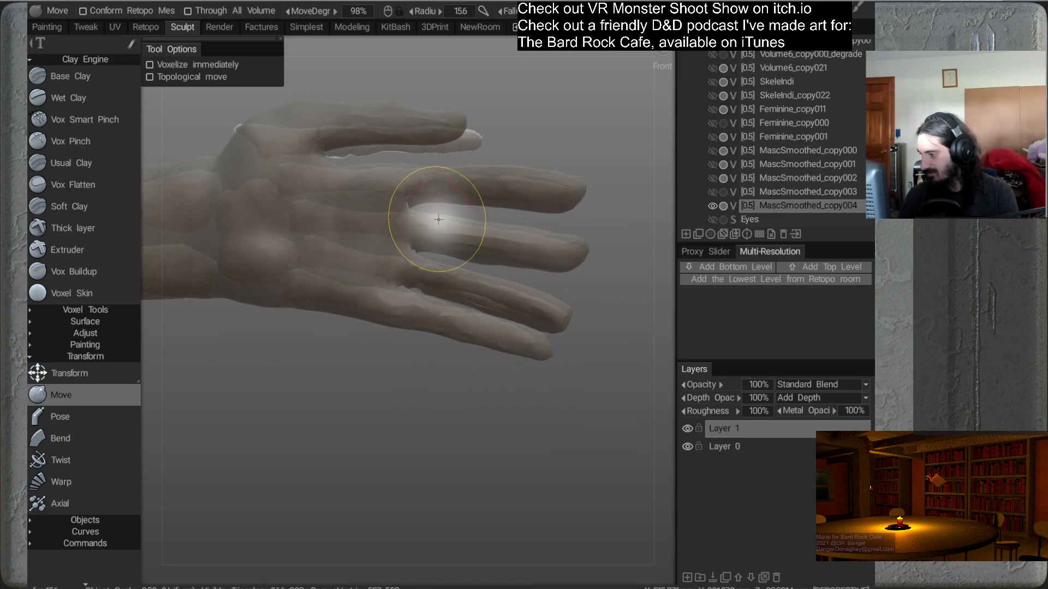
Adjust the thumb side of the hand against the bones from the top with a Move radius of 29.5
alt+drag(594, 228, 424, 269)
right_drag(383, 247, 386, 234)
mouse_move(387, 242)
mouse_down()
mouse_move(322, 265)
mouse_move(486, 243)
mouse_move(577, 206)
mouse_move(580, 187)
mouse_move(555, 255)
mouse_up()
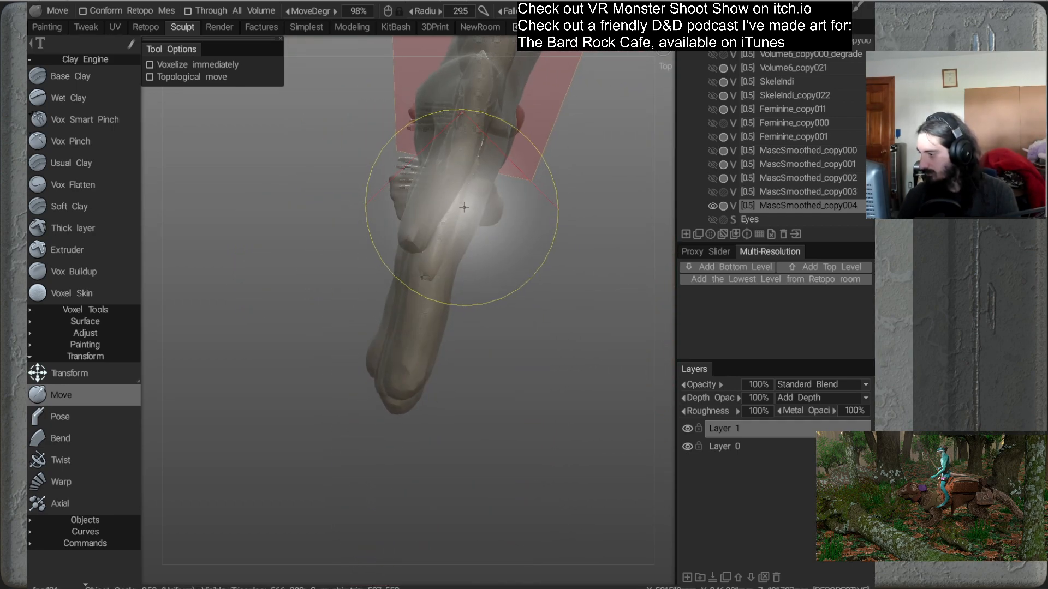
alt+drag(499, 187, 432, 314)
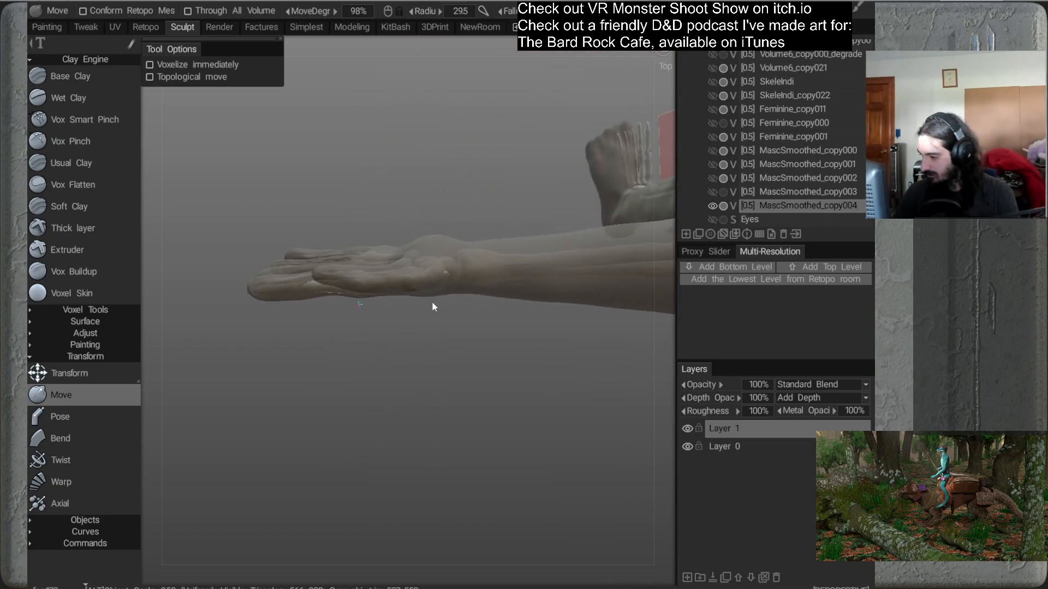
mouse_move(428, 263)
right_down()
mouse_move(481, 263)
mouse_move(444, 259)
right_up()
Set the Move radius to 41.5 and reposition the hand and fingers over the bones from the back
mouse_move(458, 322)
alt+mouse_down()
mouse_move(461, 264)
mouse_move(463, 273)
mouse_move(435, 237)
mouse_move(467, 229)
mouse_move(420, 269)
alt+mouse_up()
right_drag(427, 222, 369, 240)
drag(367, 225, 363, 231)
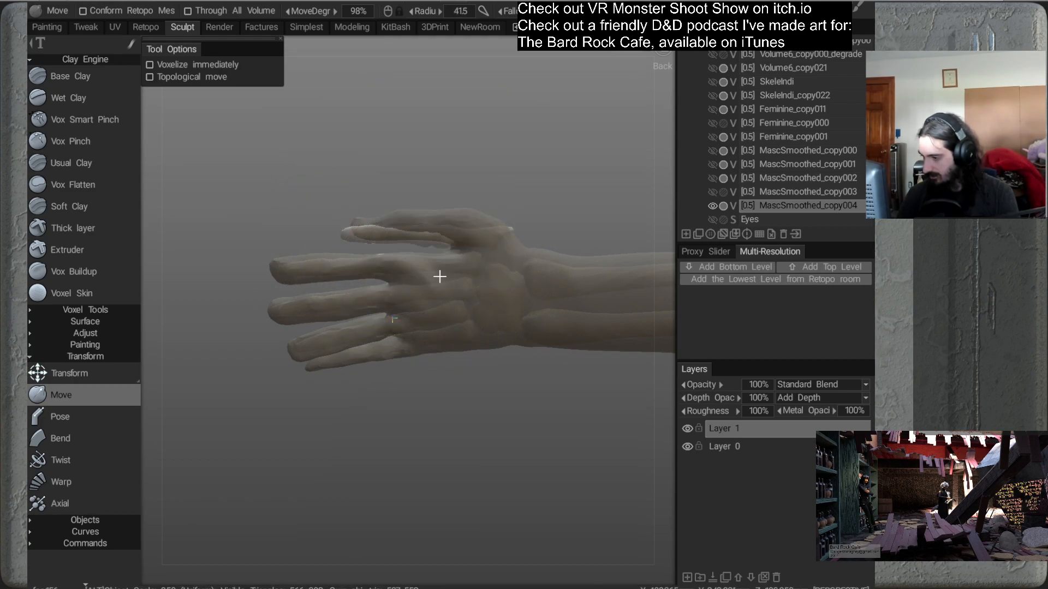
alt+drag(436, 271, 471, 273)
mouse_move(368, 344)
alt+mouse_down()
mouse_move(416, 306)
mouse_move(398, 287)
mouse_move(550, 310)
mouse_move(528, 314)
mouse_move(538, 304)
mouse_move(535, 211)
mouse_move(419, 269)
alt+mouse_up()
Reshape the flesh between the thumb and index finger with Move radii of 21.8 and 16.4
right_drag(388, 272, 374, 276)
right_click(385, 274)
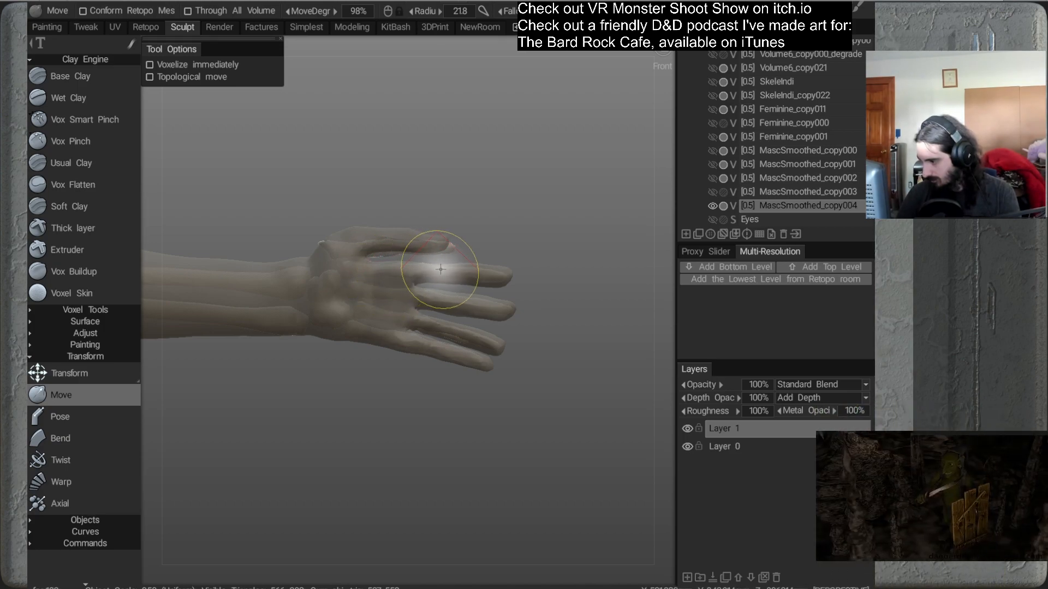
right_drag(440, 269, 430, 273)
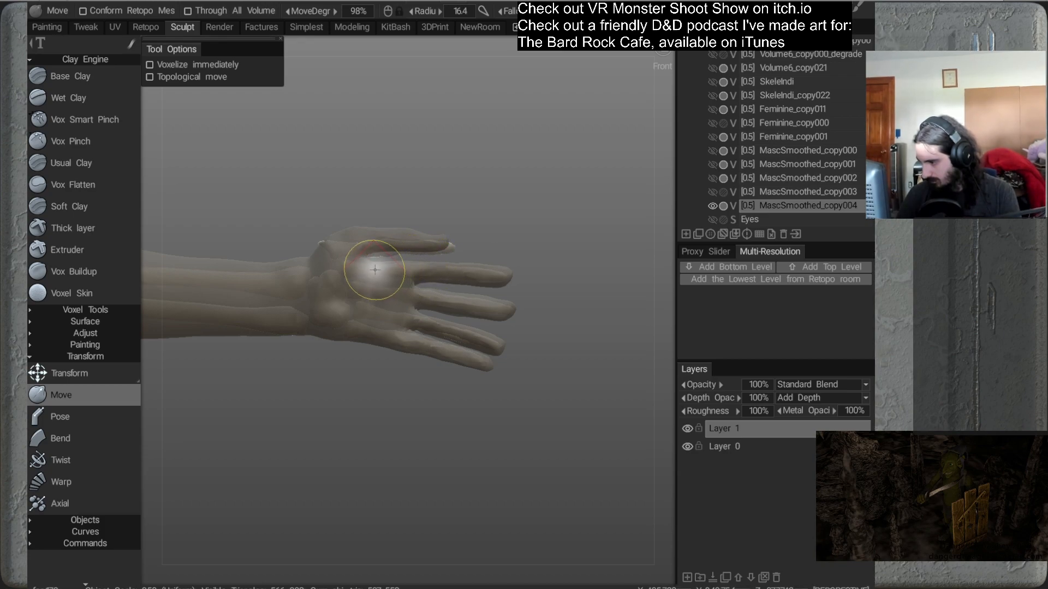
mouse_move(458, 311)
alt+mouse_down()
mouse_move(380, 331)
mouse_move(334, 323)
alt+mouse_up()
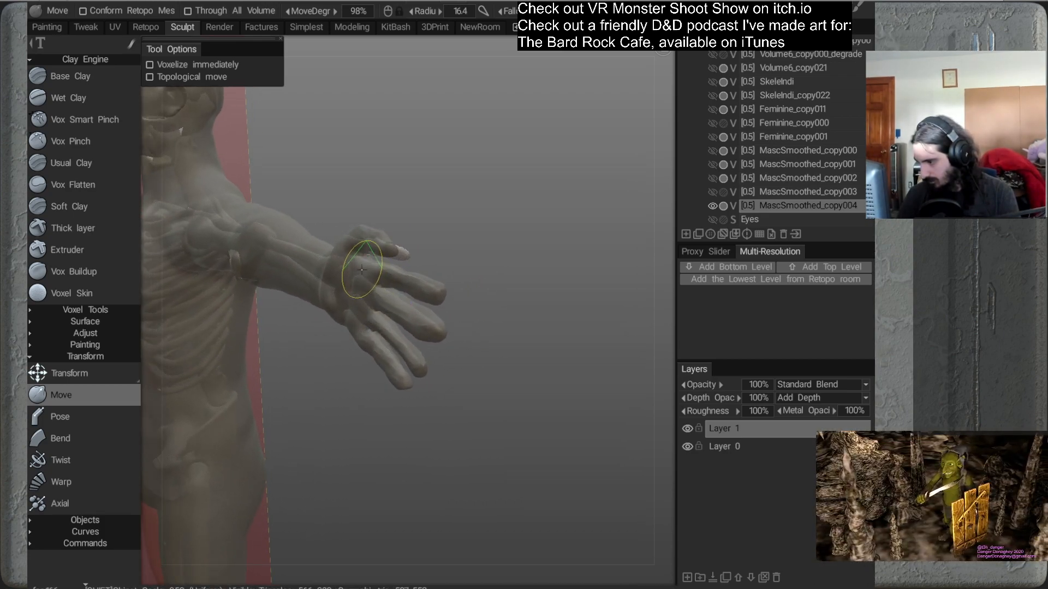
alt+drag(459, 310, 349, 280)
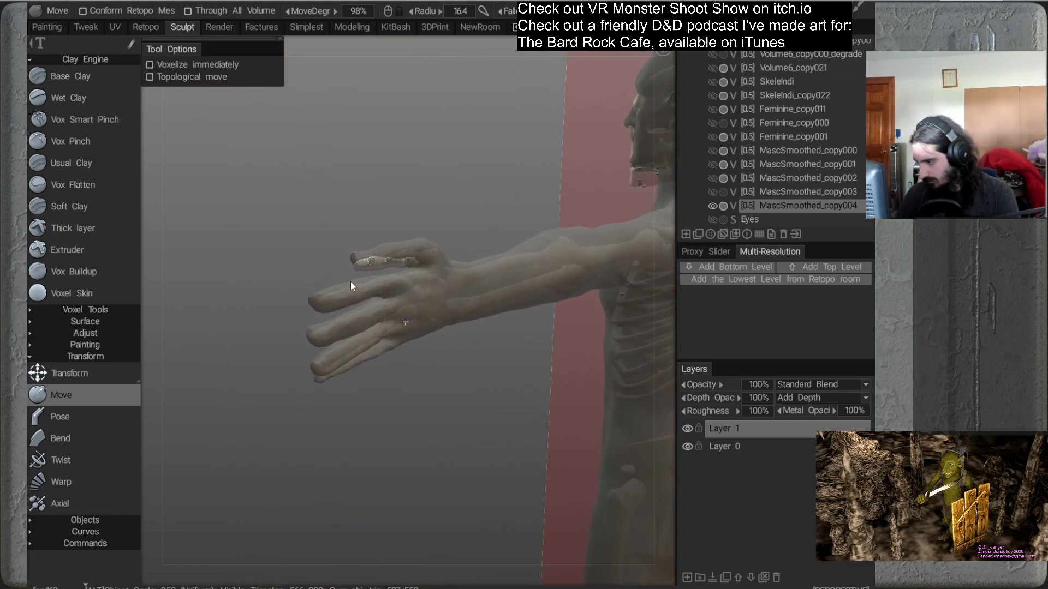
alt+right_drag(350, 280, 425, 318)
alt+drag(424, 317, 343, 305)
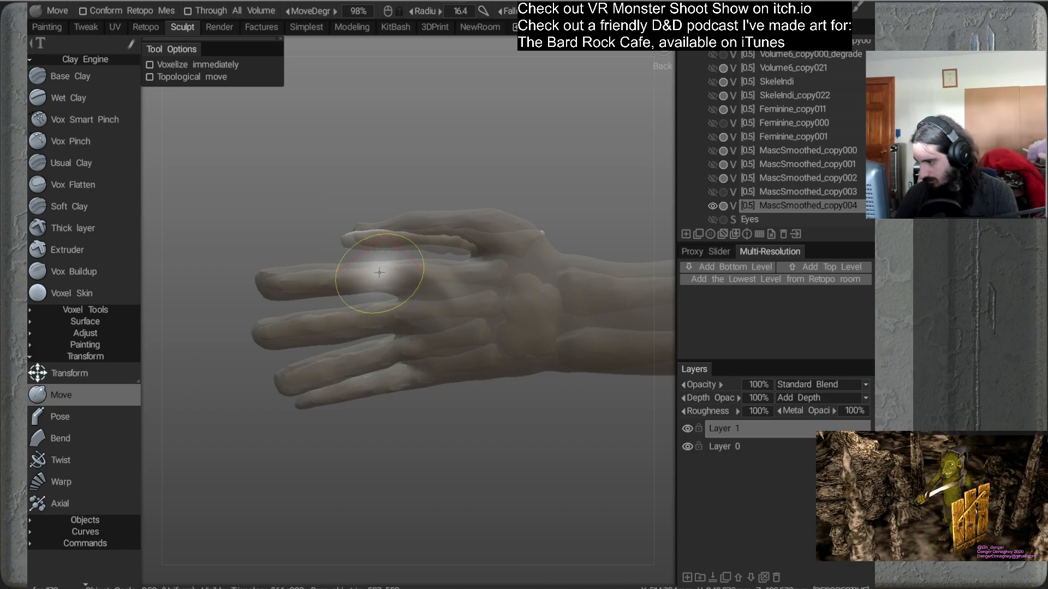
Fit the wrist and thumb base of MascSmoothed_copy004 to the bones with a Move radius of 25.3
mouse_move(468, 318)
alt+mouse_down()
mouse_move(374, 316)
mouse_move(477, 273)
mouse_move(493, 293)
mouse_move(513, 276)
mouse_move(429, 363)
mouse_move(487, 250)
mouse_move(496, 289)
mouse_move(576, 275)
alt+mouse_up()
alt+right_drag(577, 275, 546, 234)
alt+drag(546, 234, 405, 306)
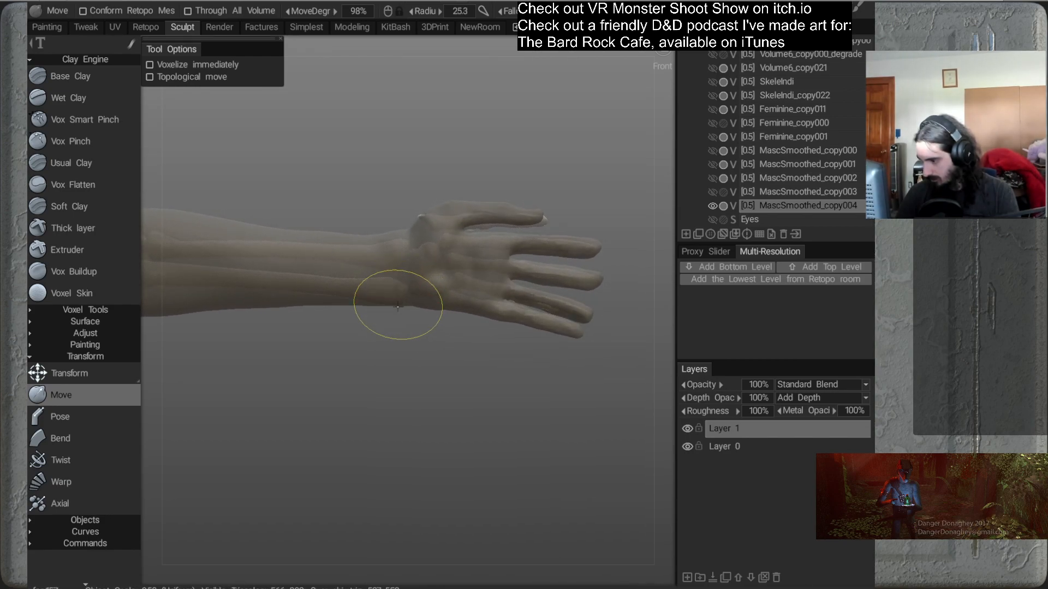
alt+drag(398, 337, 418, 268)
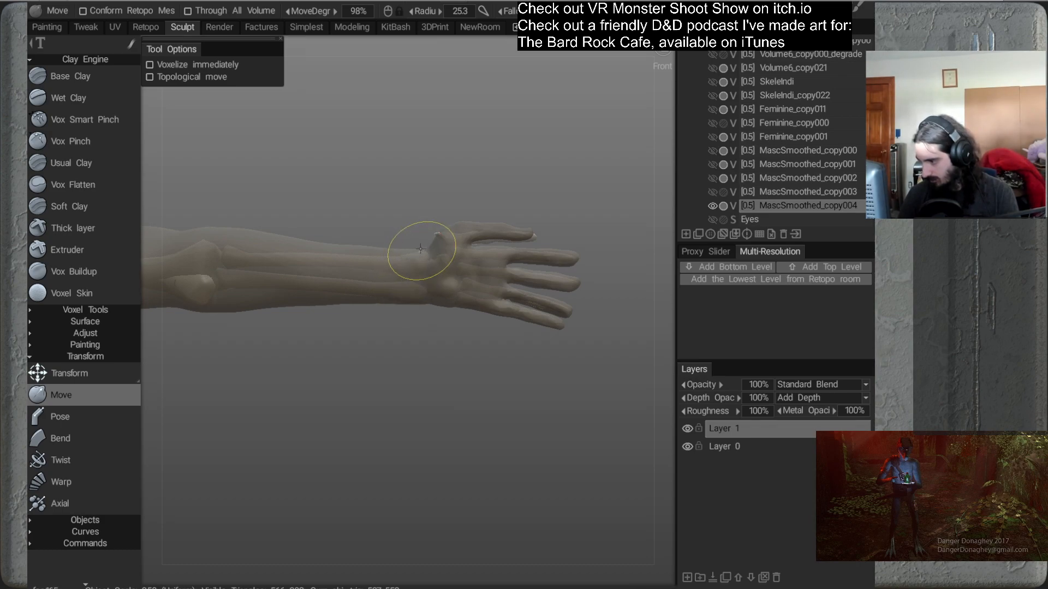
mouse_move(420, 262)
alt+mouse_down()
mouse_move(435, 333)
mouse_move(427, 293)
mouse_move(427, 362)
mouse_move(439, 386)
mouse_move(414, 374)
mouse_move(427, 374)
mouse_move(426, 363)
mouse_move(393, 286)
mouse_move(447, 322)
mouse_move(472, 295)
mouse_move(538, 312)
mouse_move(534, 282)
mouse_move(525, 323)
mouse_move(558, 284)
mouse_move(533, 289)
mouse_move(620, 294)
mouse_move(538, 273)
alt+mouse_up()
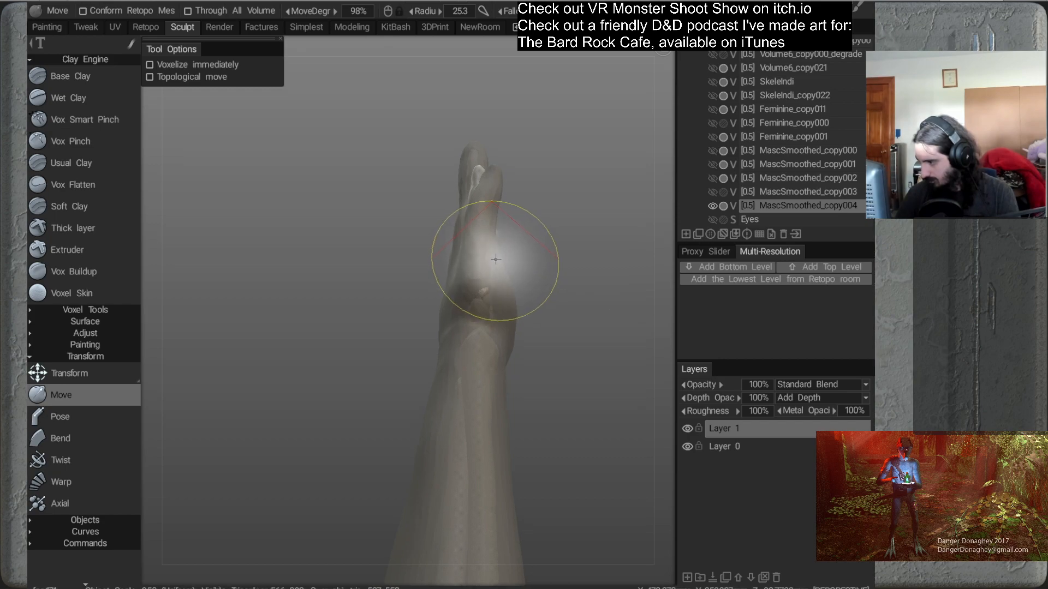
alt+drag(467, 257, 383, 354)
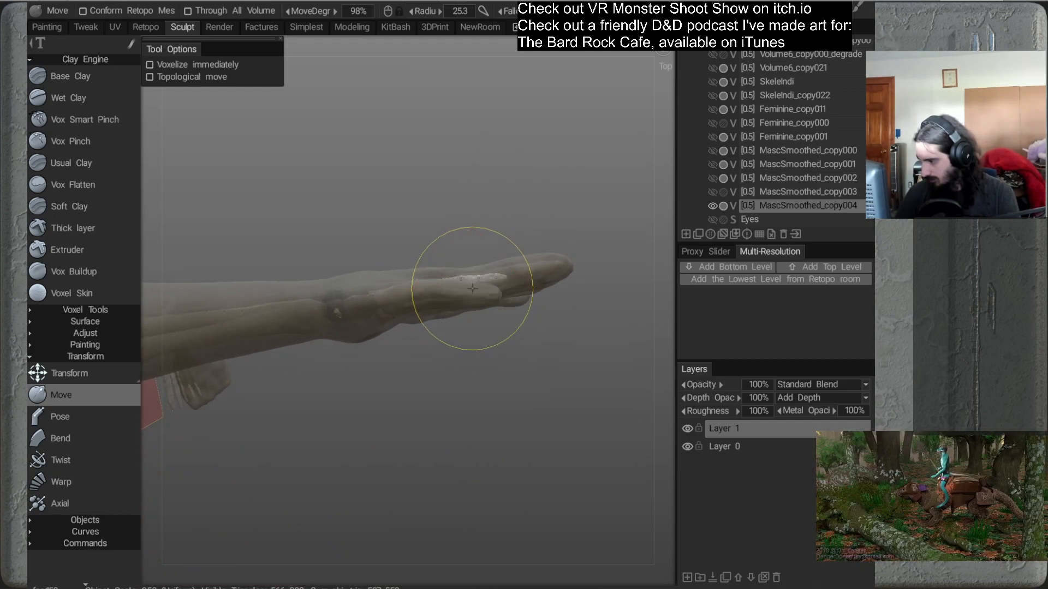
mouse_move(503, 321)
alt+mouse_down()
mouse_move(496, 264)
mouse_move(482, 283)
mouse_move(398, 283)
mouse_move(360, 268)
mouse_move(435, 296)
mouse_move(514, 299)
mouse_move(548, 261)
alt+mouse_up()
right_drag(495, 258, 487, 261)
Examine the whole arm and hand from the front for proportion and fit against the skeleton
alt+drag(551, 319, 369, 334)
alt+middle_drag(368, 330, 444, 299)
alt+right_drag(479, 300, 532, 269)
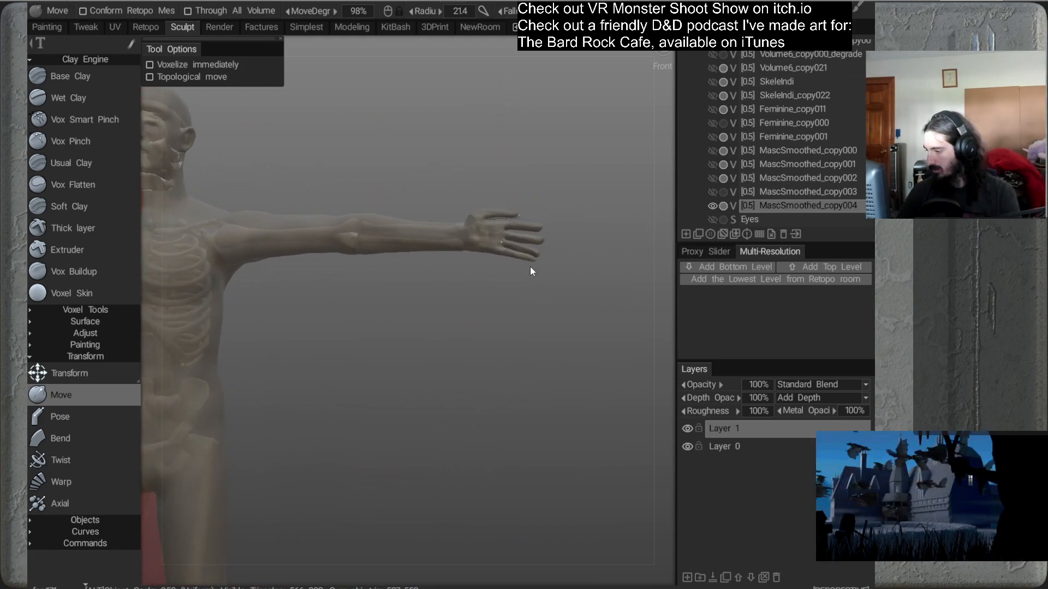
alt+middle_drag(532, 270, 466, 289)
alt+right_drag(465, 289, 528, 302)
alt+middle_drag(529, 303, 479, 290)
alt+right_drag(479, 290, 538, 246)
alt+middle_drag(538, 246, 407, 319)
alt+drag(523, 312, 411, 307)
alt+right_drag(410, 304, 424, 316)
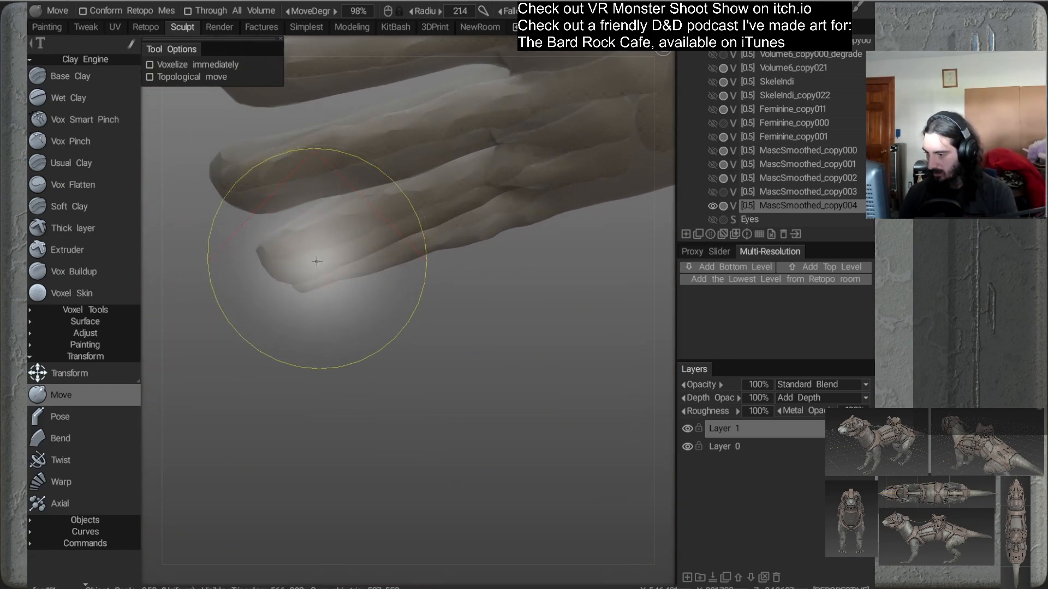
Refine the little finger's length and the lower finger bases along their bones, using Move radii of 11.3 and 16.7
right_drag(348, 247, 302, 271)
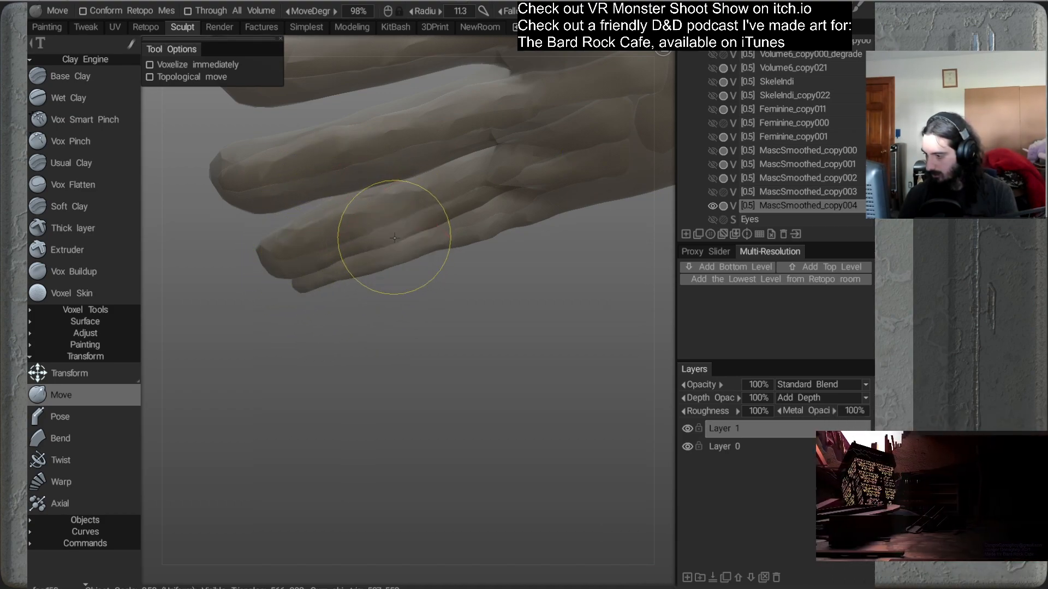
drag(443, 210, 489, 197)
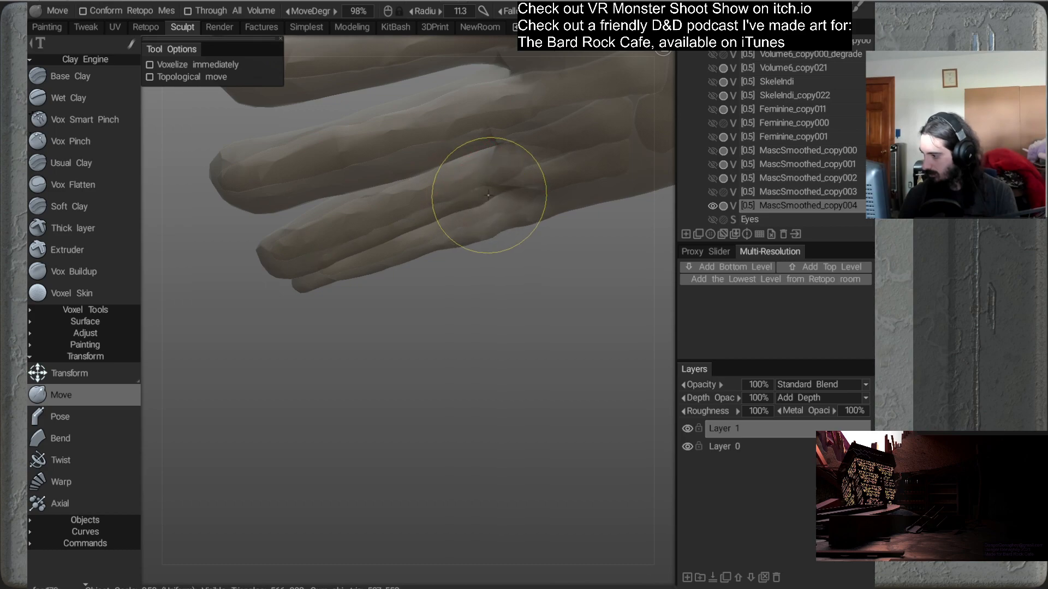
mouse_move(499, 231)
alt+mouse_down()
mouse_move(508, 241)
mouse_move(503, 195)
mouse_move(463, 289)
mouse_move(425, 273)
mouse_move(507, 304)
mouse_move(460, 306)
mouse_move(401, 283)
mouse_move(428, 247)
mouse_move(403, 251)
mouse_move(441, 273)
mouse_move(467, 263)
mouse_move(473, 288)
mouse_move(451, 238)
alt+mouse_up()
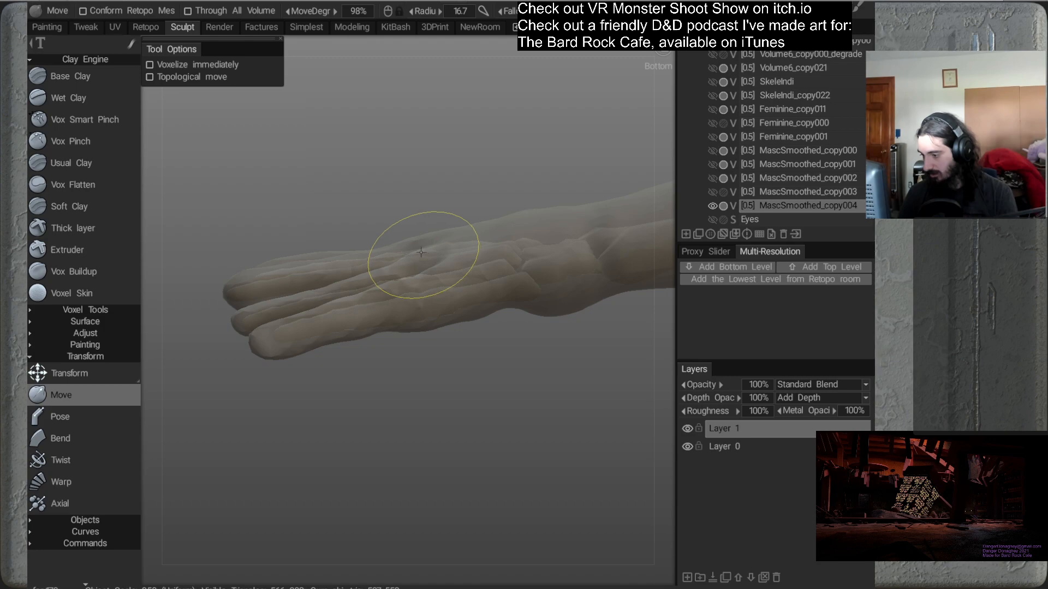
alt+drag(523, 260, 518, 226)
mouse_move(420, 270)
alt+mouse_down()
mouse_move(418, 331)
mouse_move(424, 283)
mouse_move(433, 339)
mouse_move(435, 304)
mouse_move(481, 300)
mouse_move(424, 315)
mouse_move(428, 302)
mouse_move(392, 319)
mouse_move(425, 273)
alt+mouse_up()
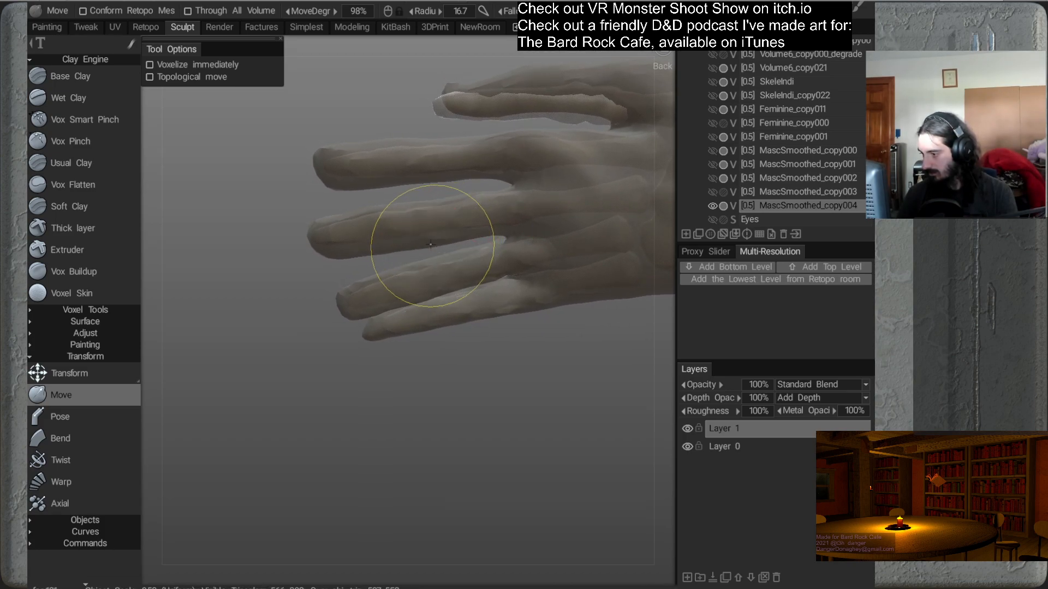
alt+drag(439, 325, 422, 250)
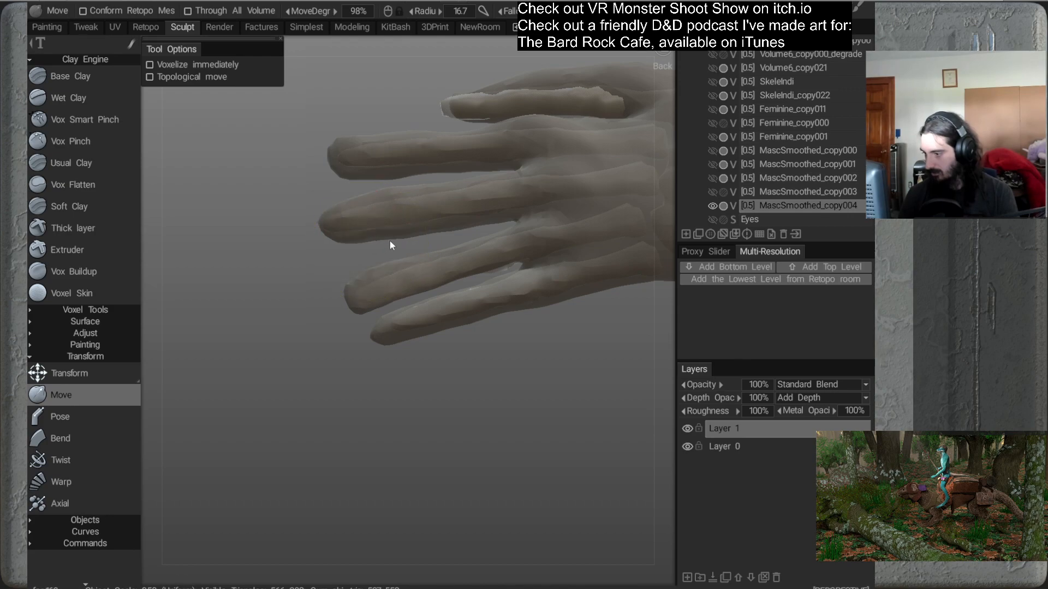
Refine the flesh at the bases of the ring and little fingers from the palm side, using Move radii of 16.7 and 12.4
mouse_move(408, 233)
alt+mouse_down()
mouse_move(462, 267)
mouse_move(465, 283)
mouse_move(568, 263)
mouse_move(531, 209)
mouse_move(467, 197)
mouse_move(546, 228)
mouse_move(611, 183)
mouse_move(423, 251)
mouse_move(507, 290)
alt+mouse_up()
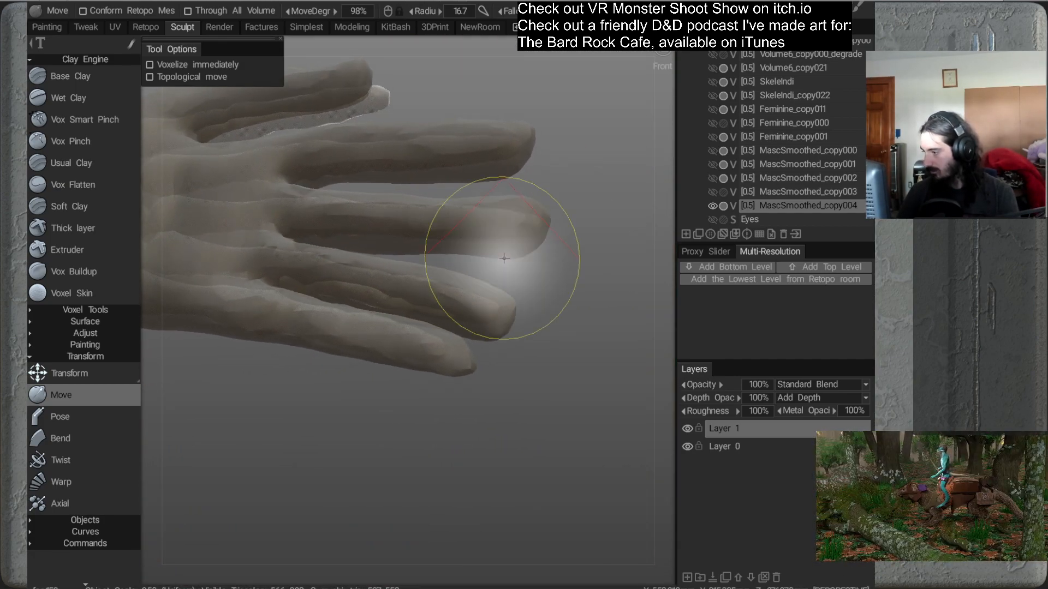
mouse_move(507, 248)
alt+mouse_down()
mouse_move(505, 300)
mouse_move(414, 286)
alt+mouse_up()
drag(348, 258, 347, 254)
mouse_move(401, 281)
alt+mouse_down()
mouse_move(514, 327)
mouse_move(538, 253)
mouse_move(383, 285)
alt+mouse_up()
right_drag(393, 287, 365, 285)
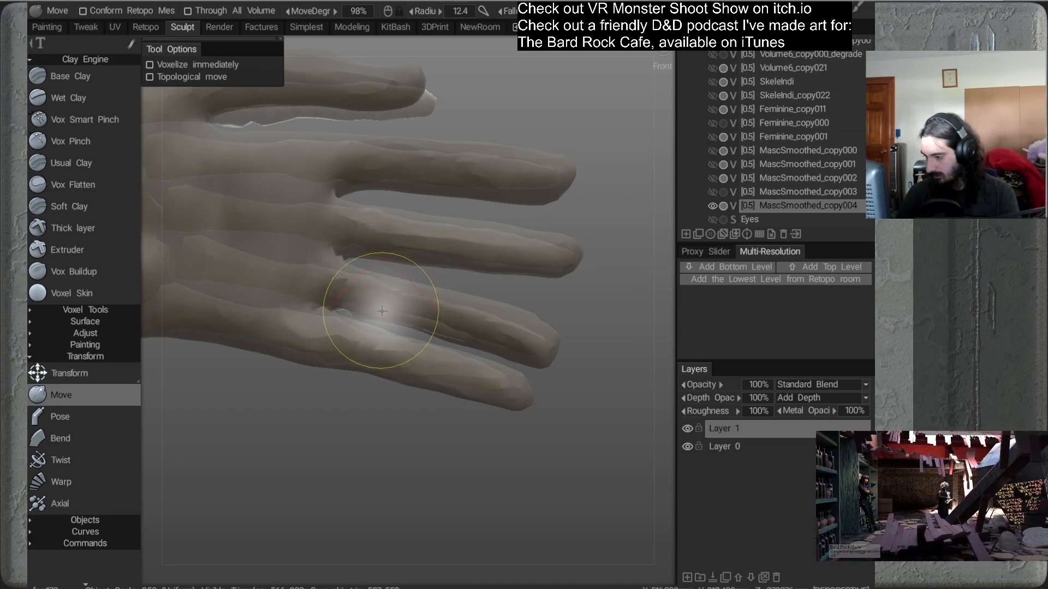
scroll(489, 269, down, 2)
Reshape the web between the ring and little fingers and the adjoining knuckles from the back of the hand, using Move radii of 12.1 and 20.7
alt+drag(489, 269, 310, 323)
alt+middle_drag(335, 286, 317, 308)
alt+middle_drag(492, 244, 545, 189)
alt+right_drag(413, 285, 431, 253)
alt+middle_drag(431, 253, 465, 260)
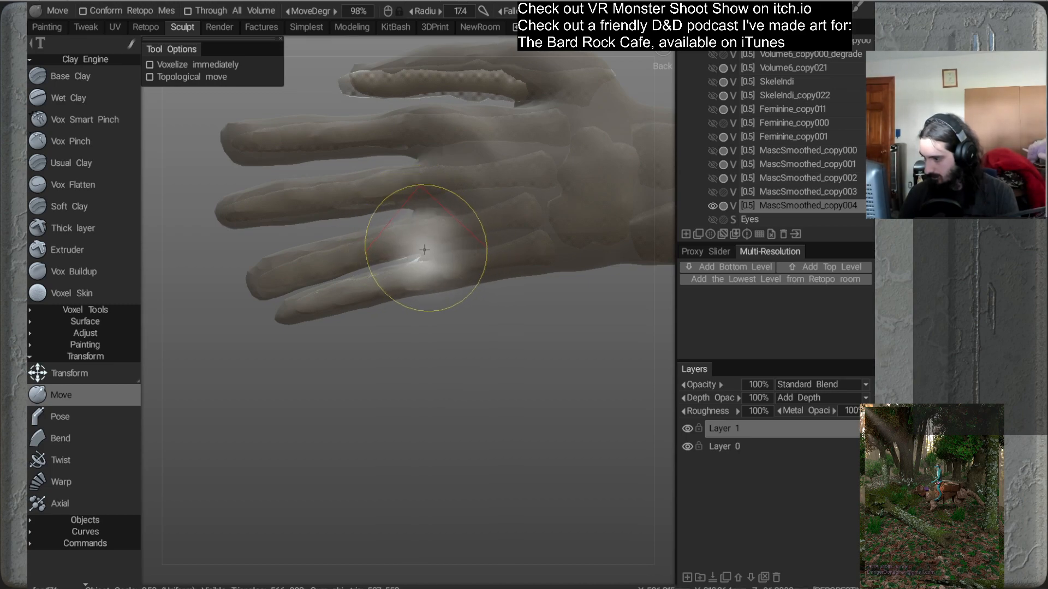
right_drag(454, 238, 441, 240)
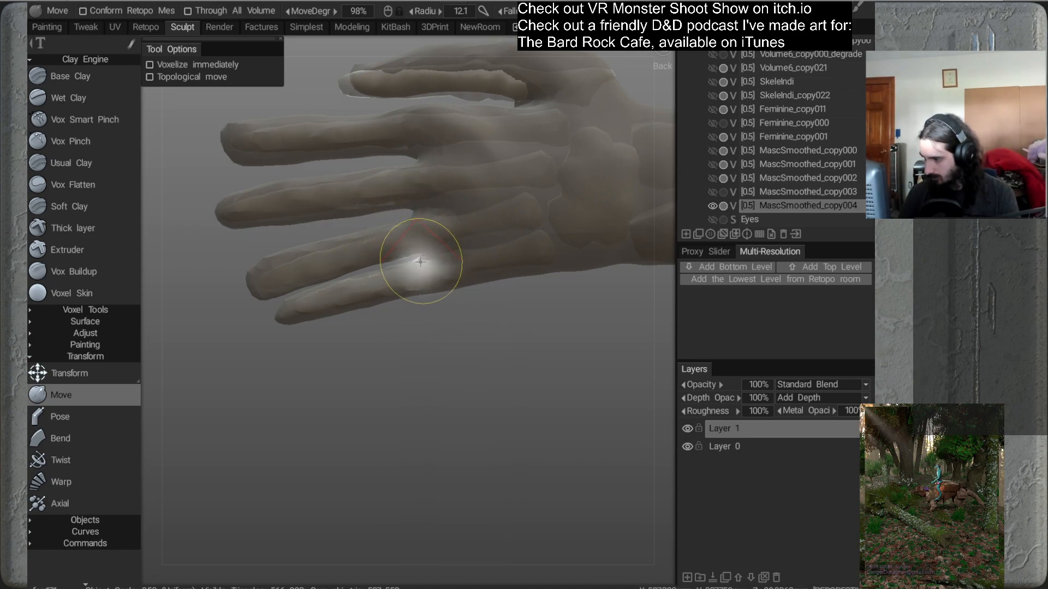
alt+drag(420, 264, 436, 293)
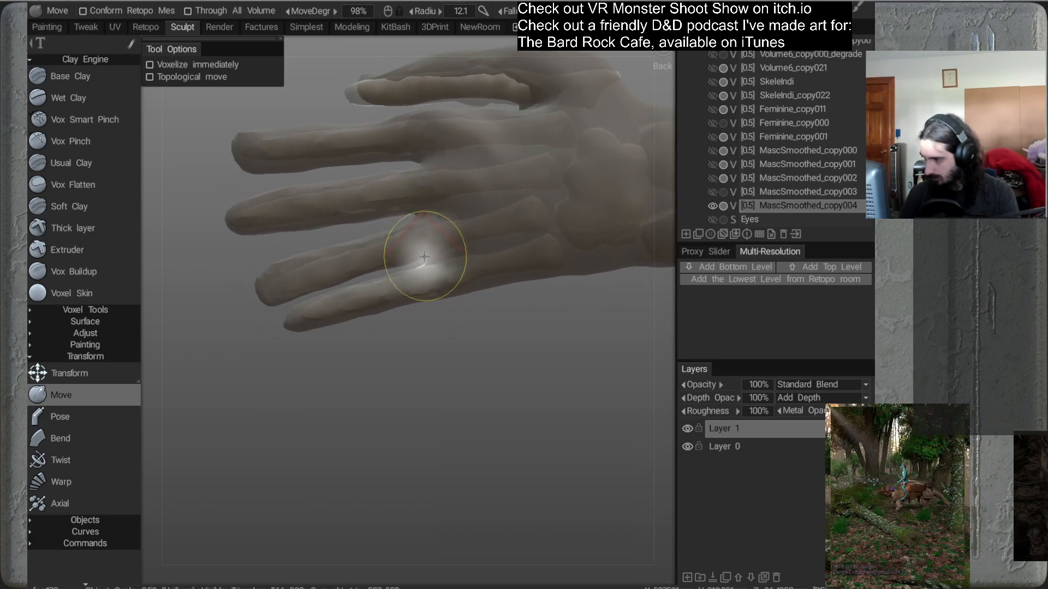
right_drag(467, 253, 480, 255)
drag(444, 261, 429, 264)
drag(518, 237, 510, 239)
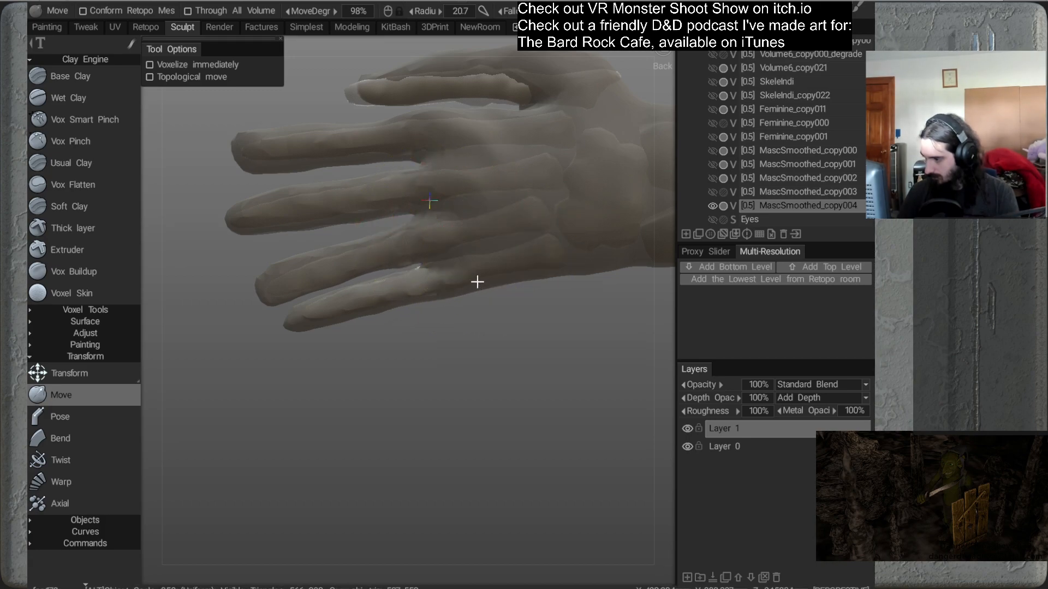
Fit the ring and little fingers around their bones from several angles, using Move radii of 10.5 and 12.3
alt+right_drag(480, 285, 456, 262)
mouse_move(437, 274)
alt+mouse_down()
mouse_move(425, 276)
mouse_move(426, 304)
mouse_move(520, 279)
mouse_move(500, 265)
mouse_move(554, 277)
mouse_move(565, 261)
mouse_move(483, 234)
mouse_move(468, 264)
alt+mouse_up()
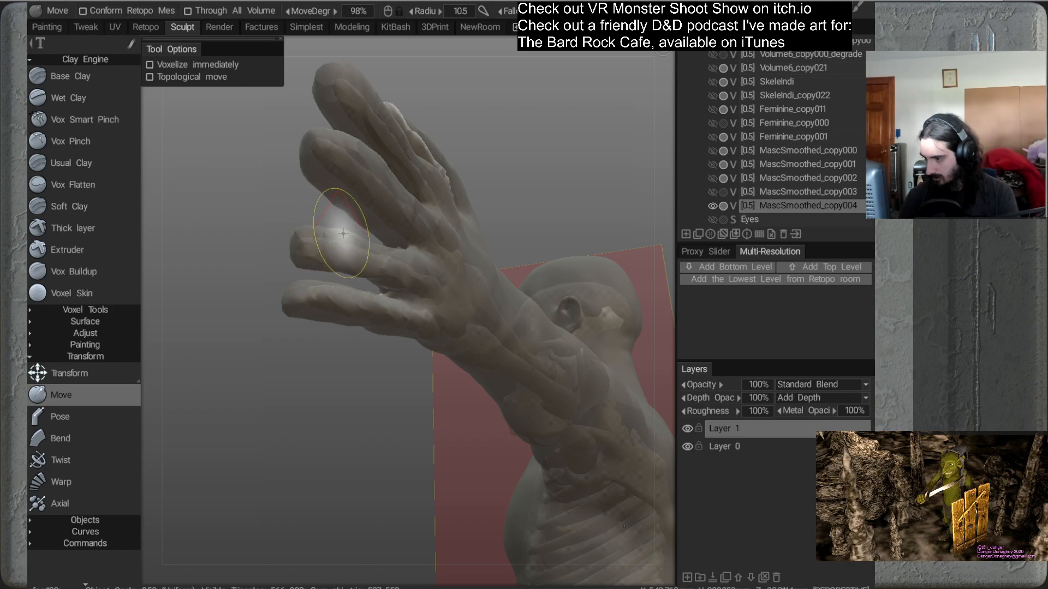
mouse_move(430, 256)
alt+mouse_down()
mouse_move(392, 294)
mouse_move(345, 306)
mouse_move(397, 320)
mouse_move(422, 303)
alt+mouse_up()
mouse_move(439, 342)
alt+mouse_down()
mouse_move(369, 342)
mouse_move(382, 338)
mouse_move(358, 277)
mouse_move(433, 275)
alt+mouse_up()
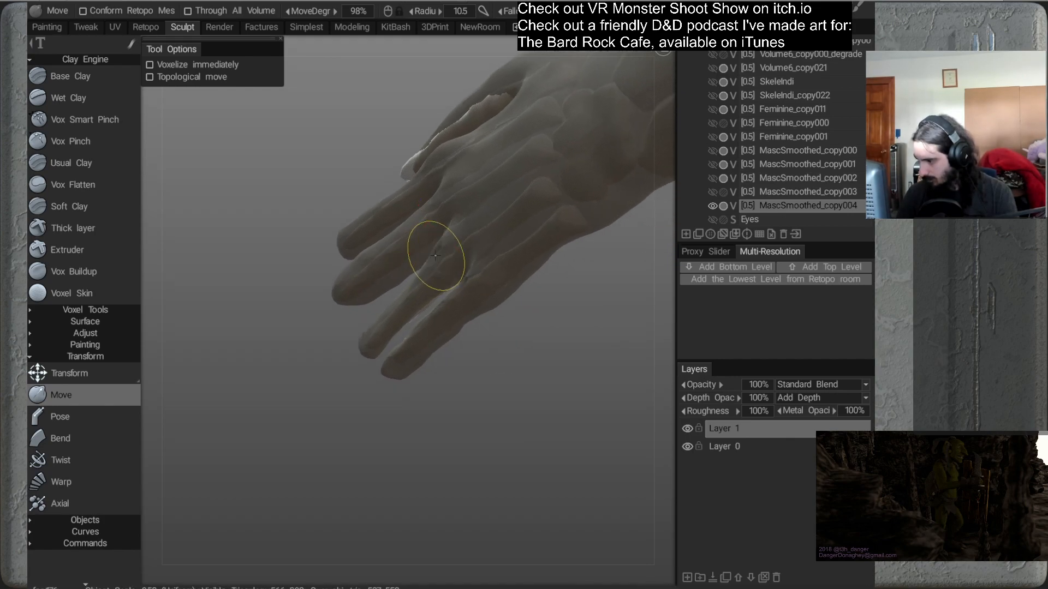
mouse_move(451, 241)
alt+mouse_down()
mouse_move(470, 293)
mouse_move(495, 238)
mouse_move(550, 318)
mouse_move(426, 322)
mouse_move(421, 358)
mouse_move(498, 346)
mouse_move(447, 303)
mouse_move(474, 316)
mouse_move(408, 307)
mouse_move(371, 227)
alt+mouse_up()
mouse_move(359, 268)
alt+mouse_down()
mouse_move(358, 280)
mouse_move(308, 237)
alt+mouse_up()
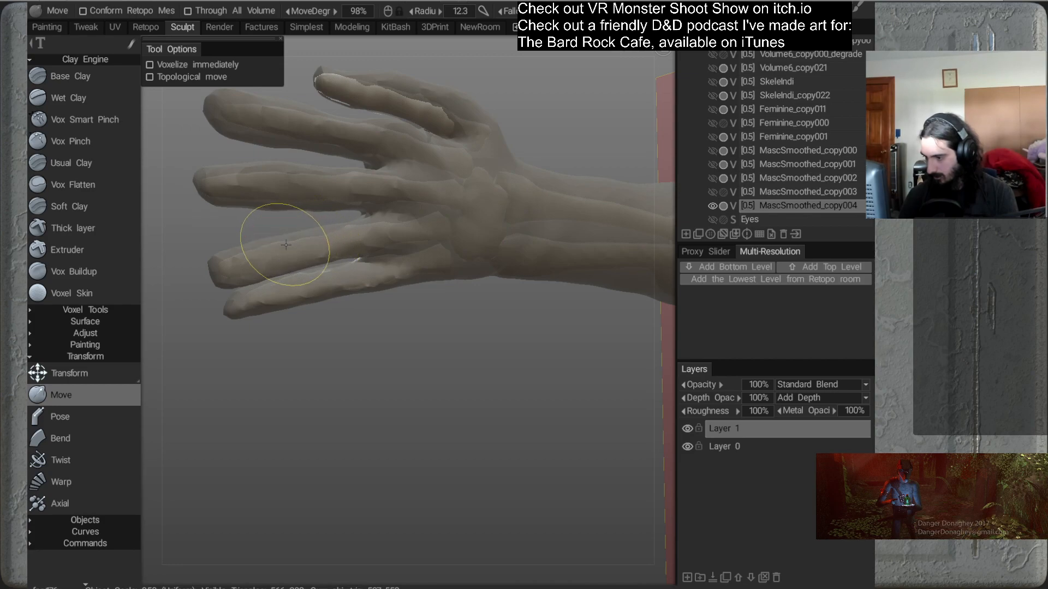
mouse_move(355, 264)
alt+mouse_down()
mouse_move(351, 233)
mouse_move(367, 327)
mouse_move(333, 228)
alt+mouse_up()
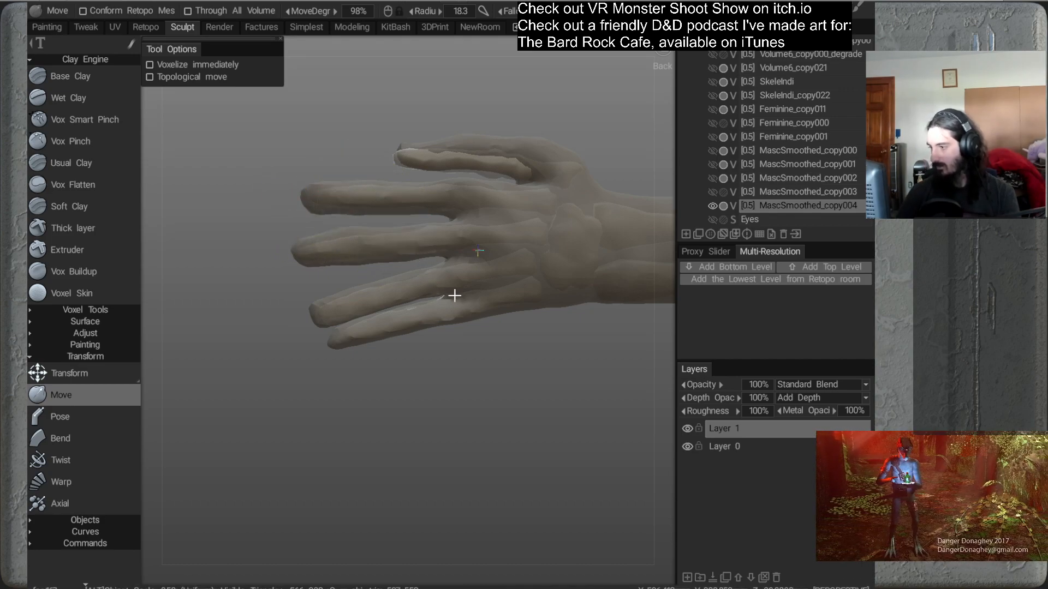
Align the index finger's tip with its bones from above, using a Move radius of 18.3
alt+right_drag(453, 297, 449, 257)
alt+drag(449, 257, 489, 268)
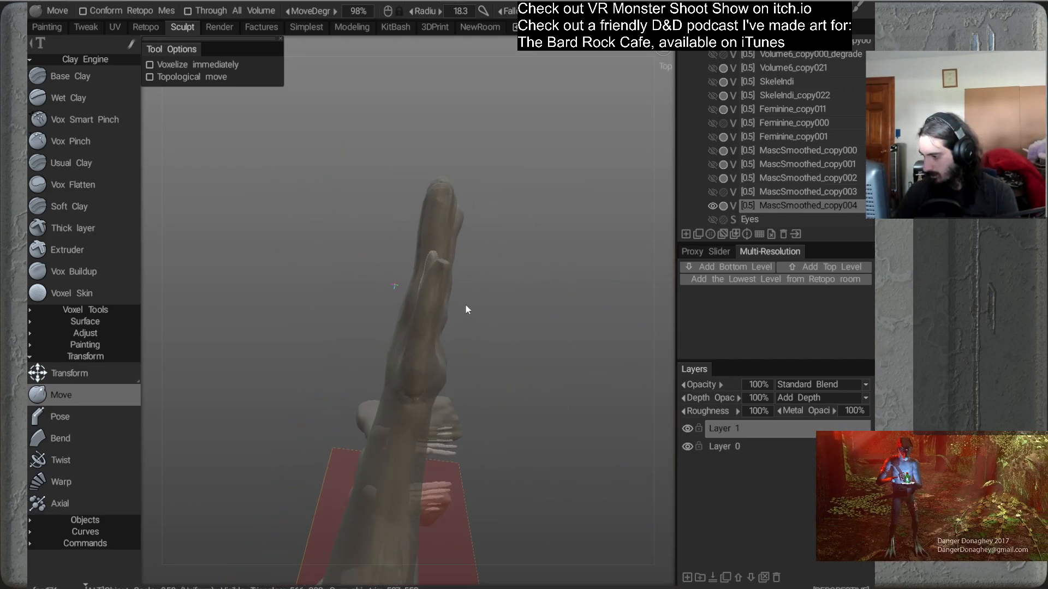
alt+drag(466, 309, 473, 286)
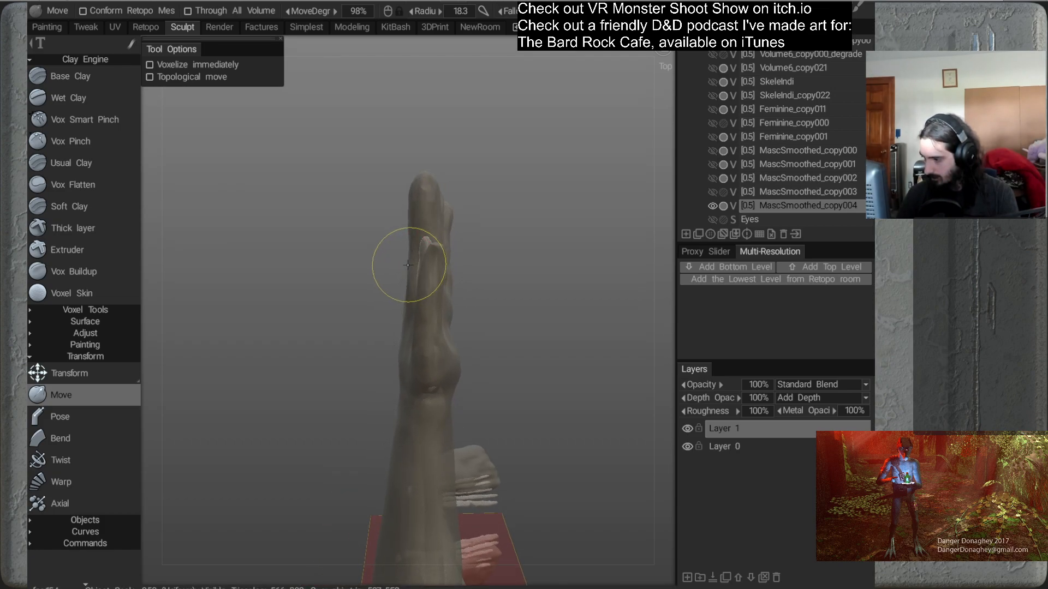
drag(413, 193, 418, 185)
alt+drag(410, 222, 446, 234)
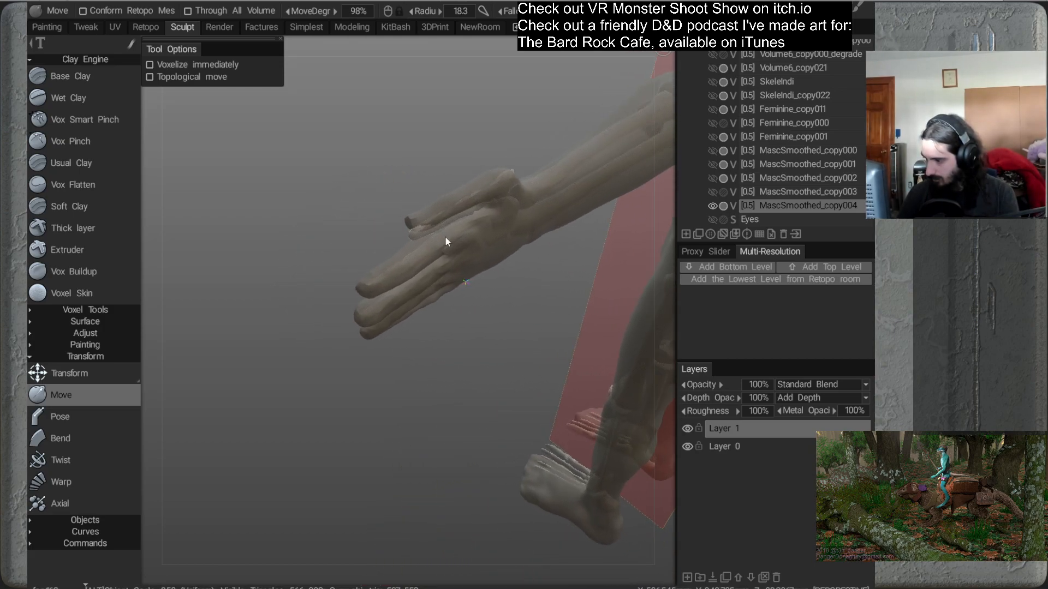
Adjust the thickness of the index and middle fingers around their bones, using Move radii of 23.2 and 14.5
alt+right_drag(446, 234, 424, 286)
mouse_move(413, 252)
mouse_down()
mouse_move(468, 297)
mouse_move(469, 318)
mouse_move(462, 297)
mouse_up()
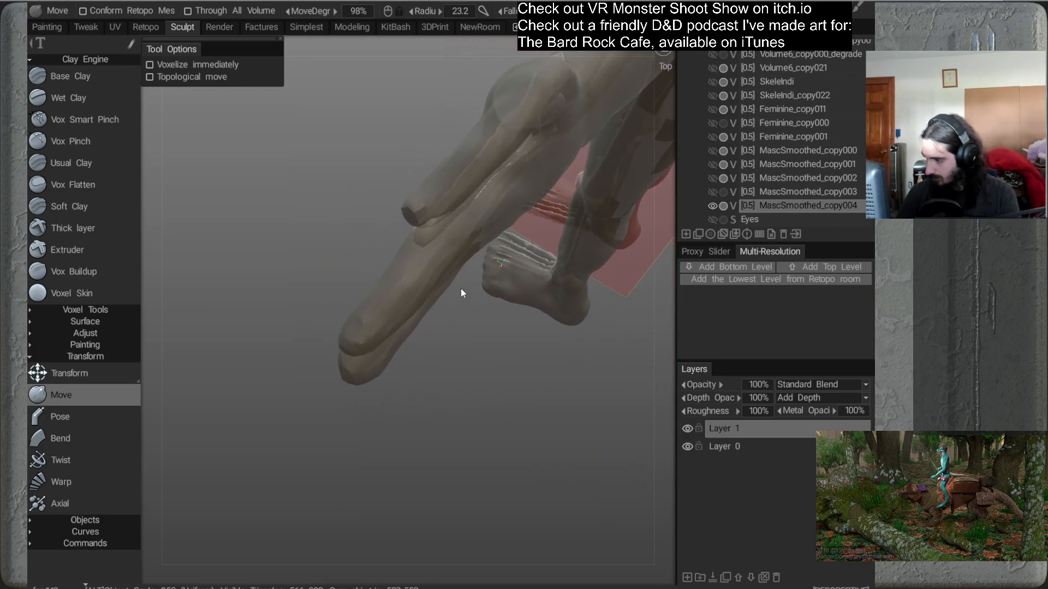
mouse_move(387, 290)
alt+mouse_down()
mouse_move(492, 246)
mouse_move(510, 217)
mouse_move(475, 251)
mouse_move(382, 236)
alt+mouse_up()
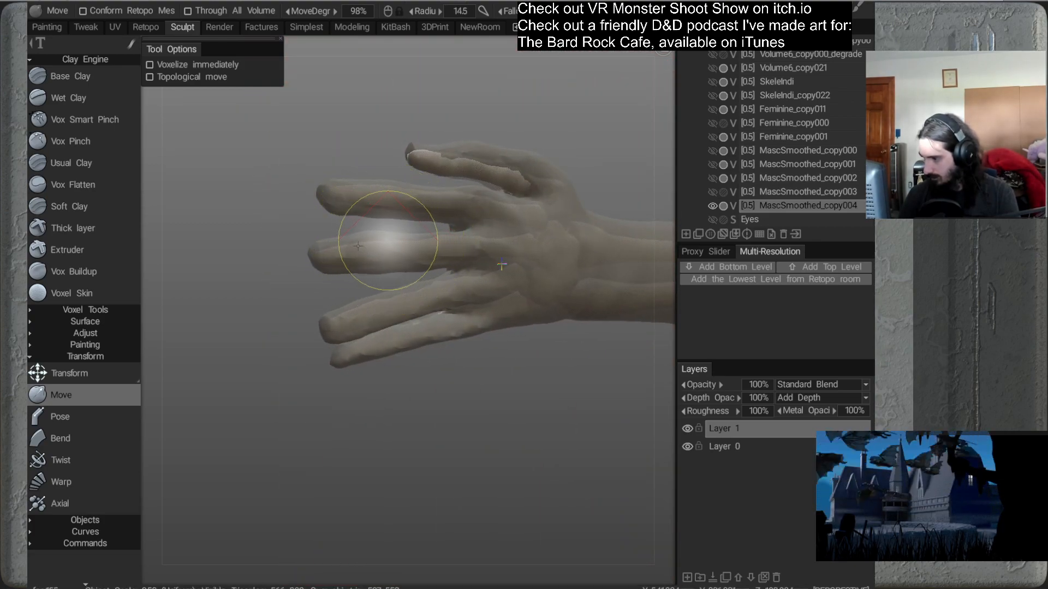
mouse_move(433, 295)
alt+mouse_down()
mouse_move(367, 305)
mouse_move(367, 263)
mouse_move(456, 227)
mouse_move(440, 303)
mouse_move(359, 319)
alt+mouse_up()
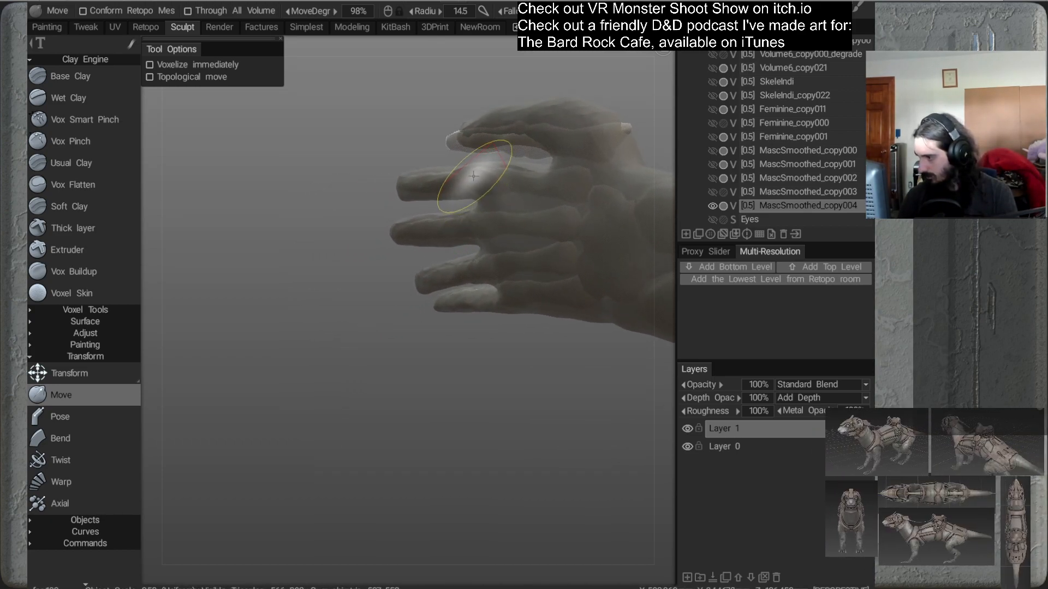
alt+drag(481, 263, 403, 291)
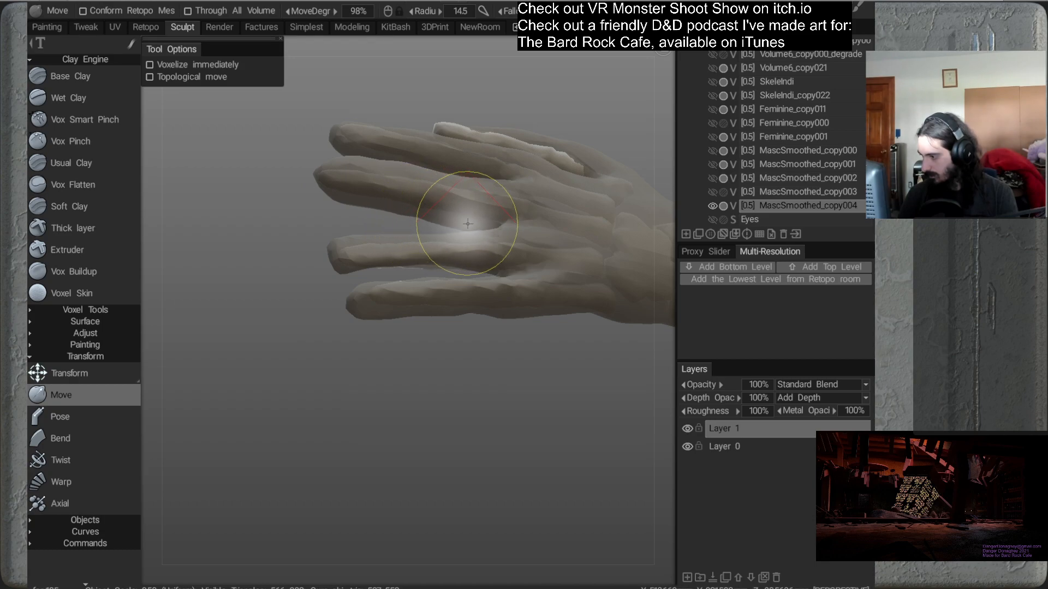
Reshape and space the fingers of the hand with the Move brush, working from both the palm and the back
mouse_move(395, 251)
alt+mouse_down()
mouse_move(491, 273)
mouse_move(544, 306)
mouse_move(571, 343)
mouse_move(495, 357)
mouse_move(507, 382)
mouse_move(485, 224)
mouse_move(517, 346)
mouse_move(572, 311)
mouse_move(486, 274)
mouse_move(471, 351)
mouse_move(518, 299)
mouse_move(491, 276)
mouse_move(504, 211)
mouse_move(483, 381)
alt+mouse_up()
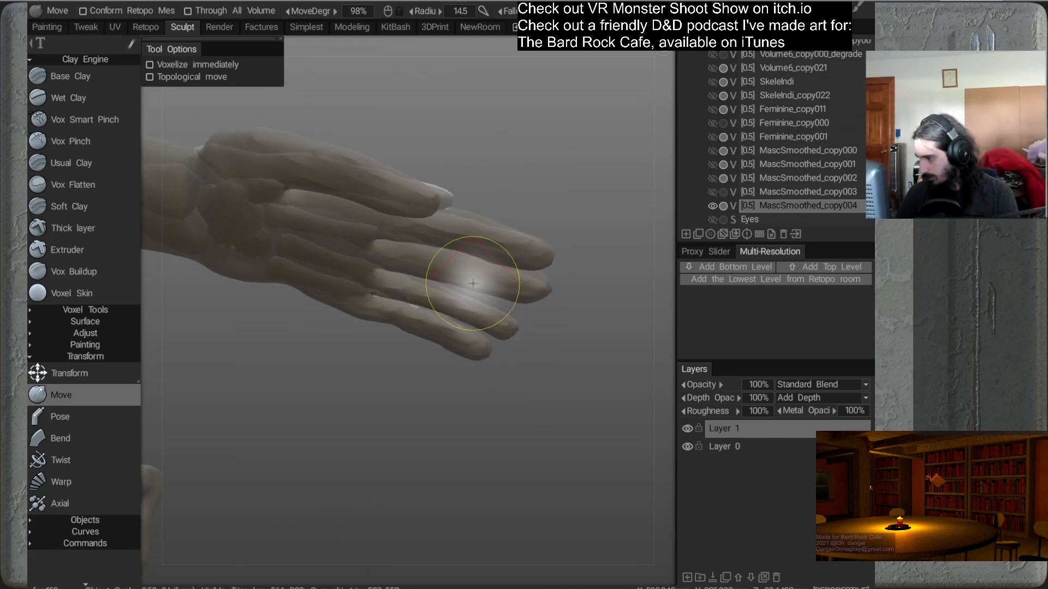
alt+drag(475, 281, 417, 311)
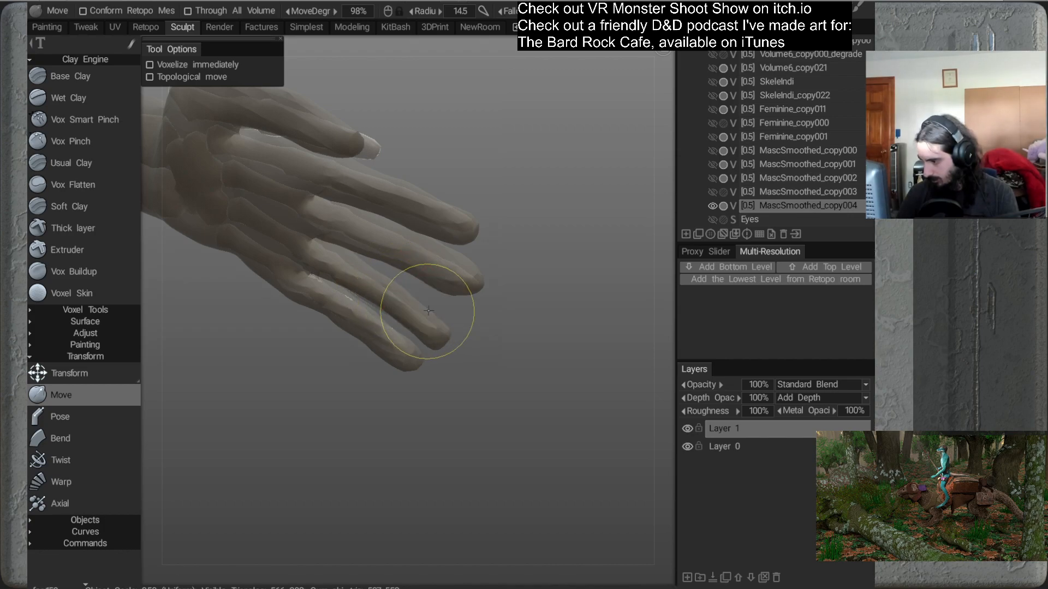
mouse_move(460, 345)
alt+mouse_down()
mouse_move(524, 306)
mouse_move(462, 366)
alt+mouse_up()
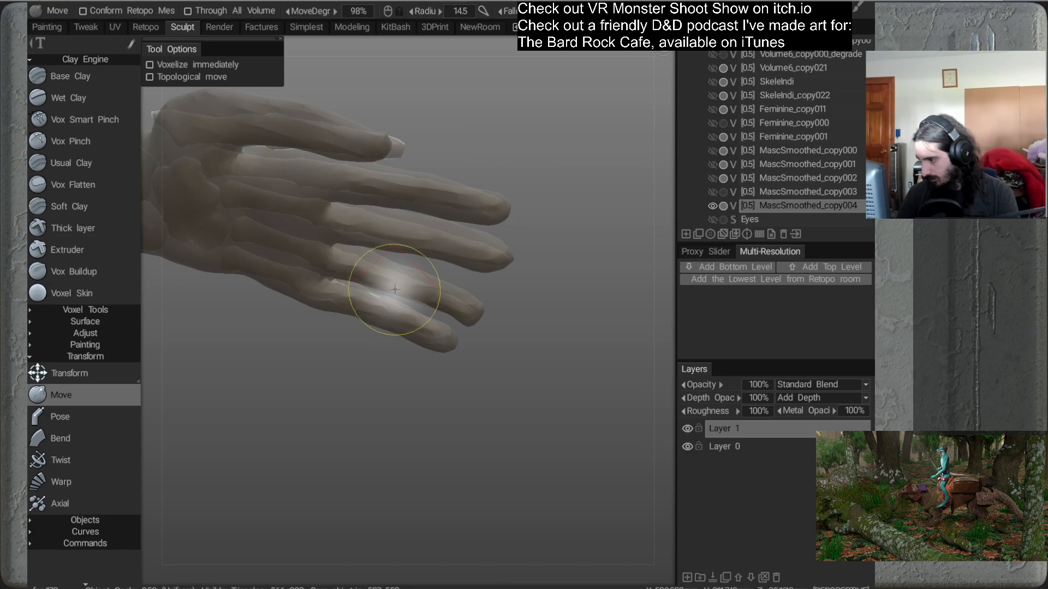
alt+drag(506, 376, 338, 315)
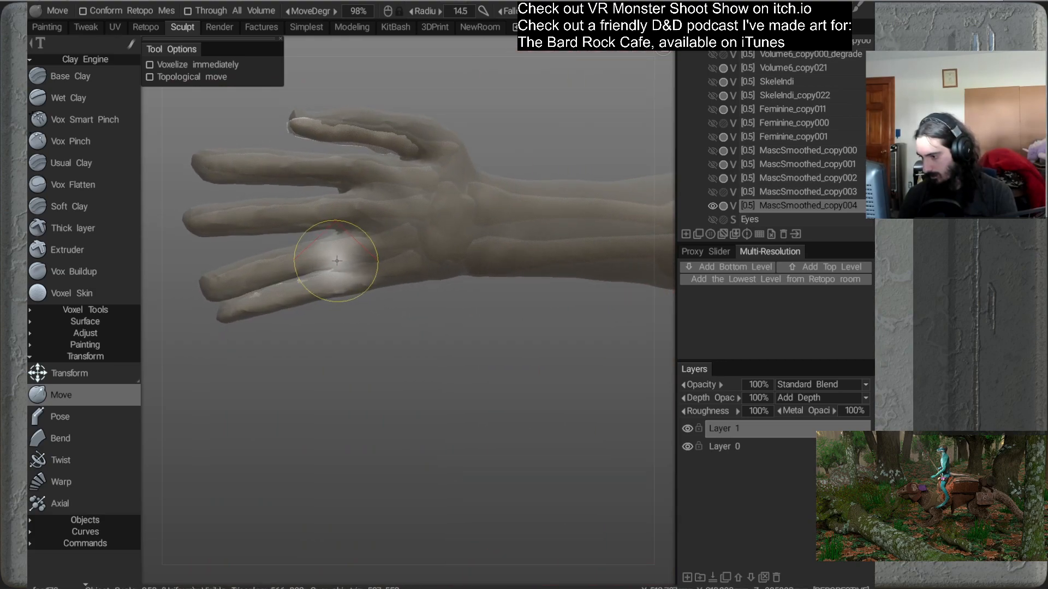
alt+drag(339, 257, 389, 289)
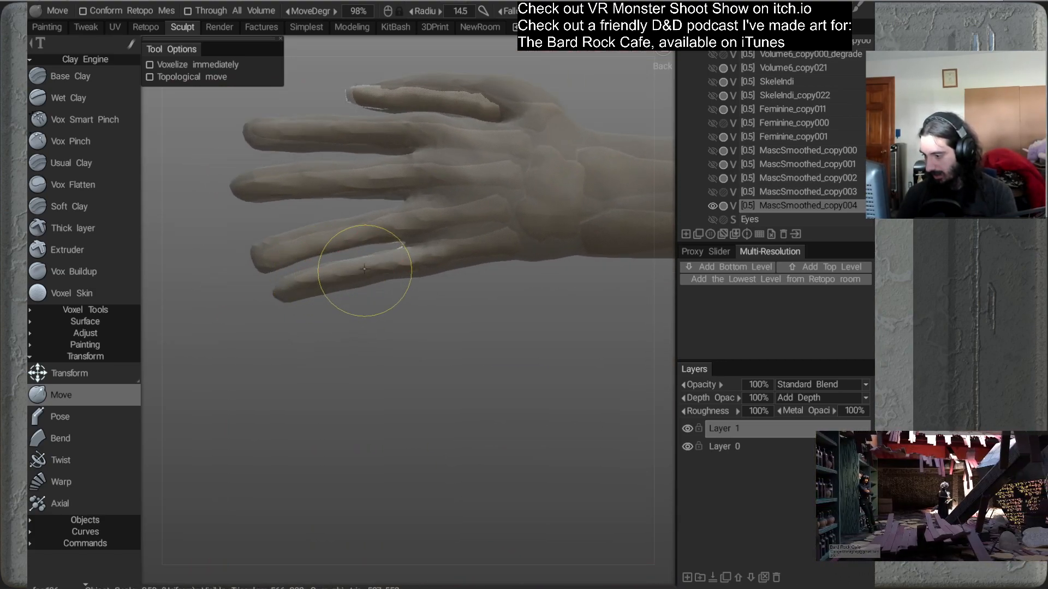
alt+drag(410, 254, 508, 267)
scroll(445, 298, up, 4)
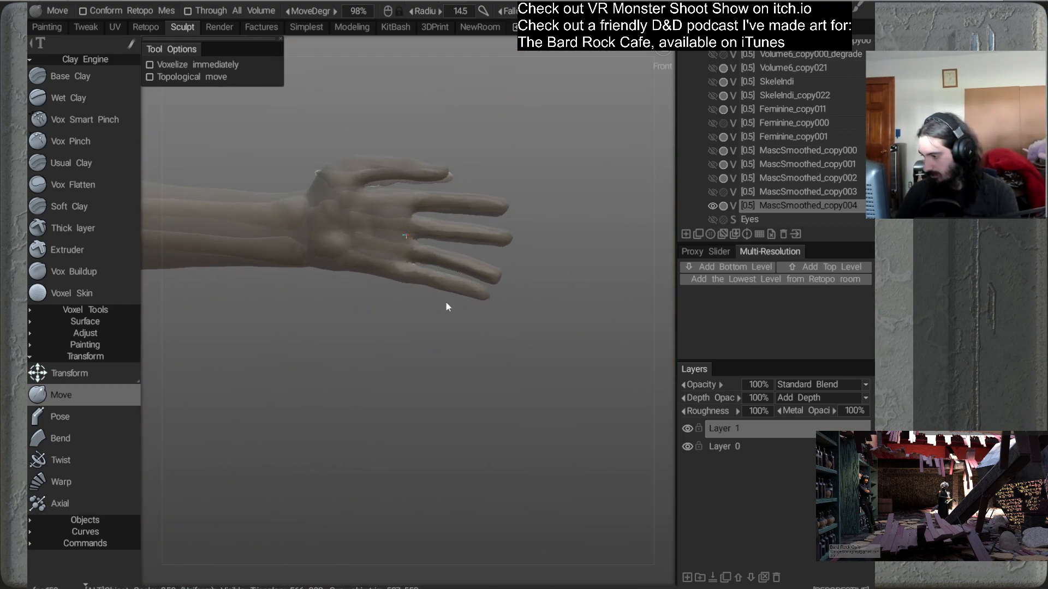
scroll(498, 334, up, 5)
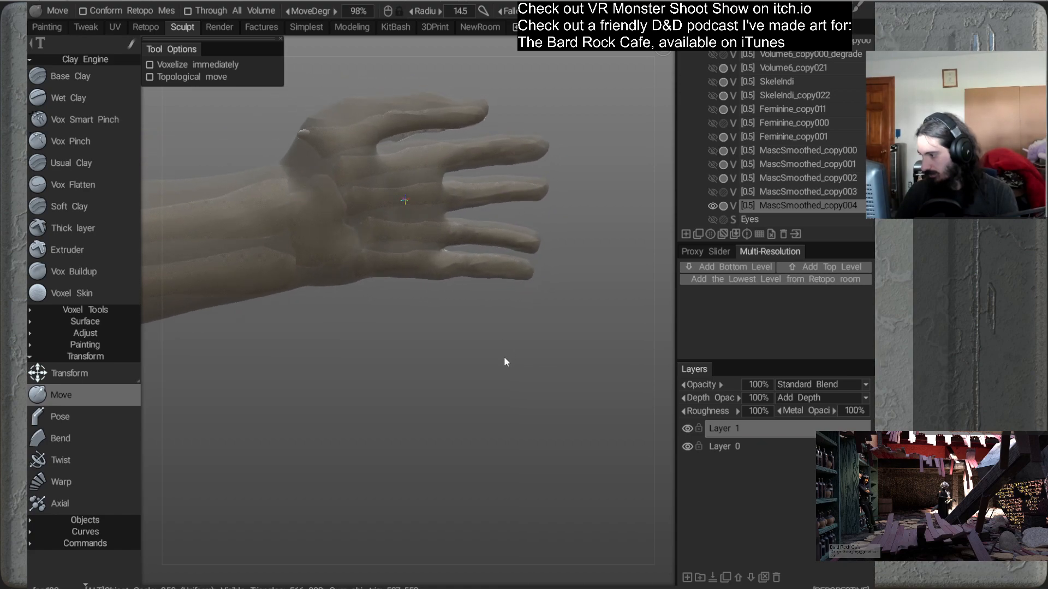
right_drag(429, 215, 435, 220)
mouse_move(434, 215)
mouse_down()
mouse_move(419, 261)
mouse_move(461, 265)
mouse_up()
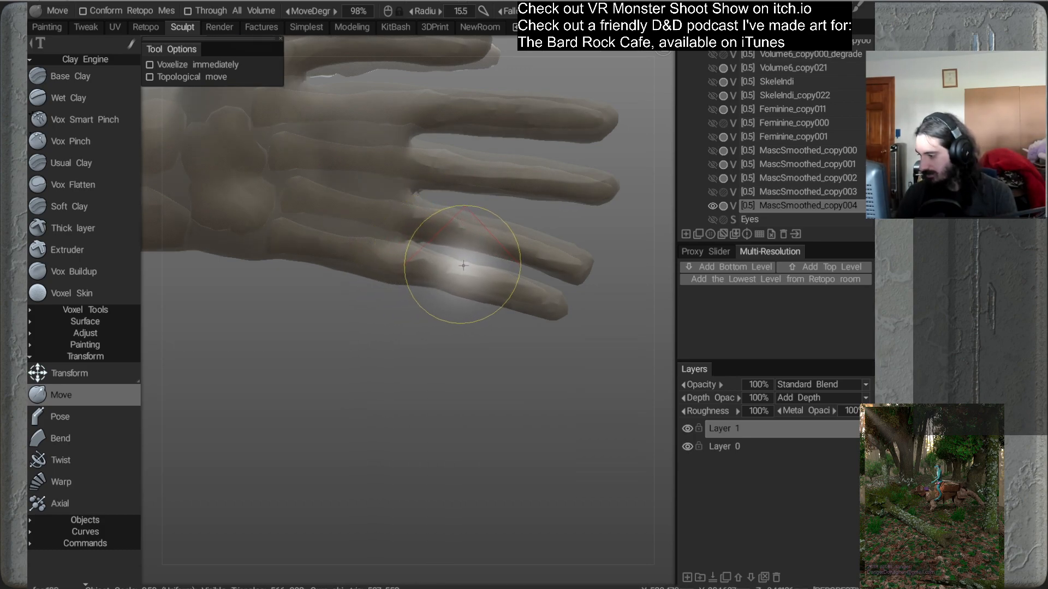
mouse_move(493, 310)
mouse_down()
mouse_move(394, 305)
mouse_move(346, 261)
mouse_move(273, 263)
mouse_move(375, 252)
mouse_move(327, 214)
mouse_move(359, 258)
mouse_move(288, 260)
mouse_move(351, 285)
mouse_move(377, 235)
mouse_move(394, 231)
mouse_up()
Clone the full-body volume MascSmoothed_copy004 and hide the original
mouse_move(394, 231)
alt+mouse_down()
mouse_move(384, 279)
mouse_move(407, 381)
mouse_move(416, 251)
mouse_move(411, 297)
mouse_move(463, 264)
mouse_move(416, 369)
mouse_move(392, 378)
mouse_move(356, 339)
mouse_move(383, 295)
mouse_move(486, 240)
mouse_move(386, 292)
mouse_move(411, 342)
mouse_move(414, 308)
mouse_move(437, 320)
mouse_move(375, 326)
alt+mouse_up()
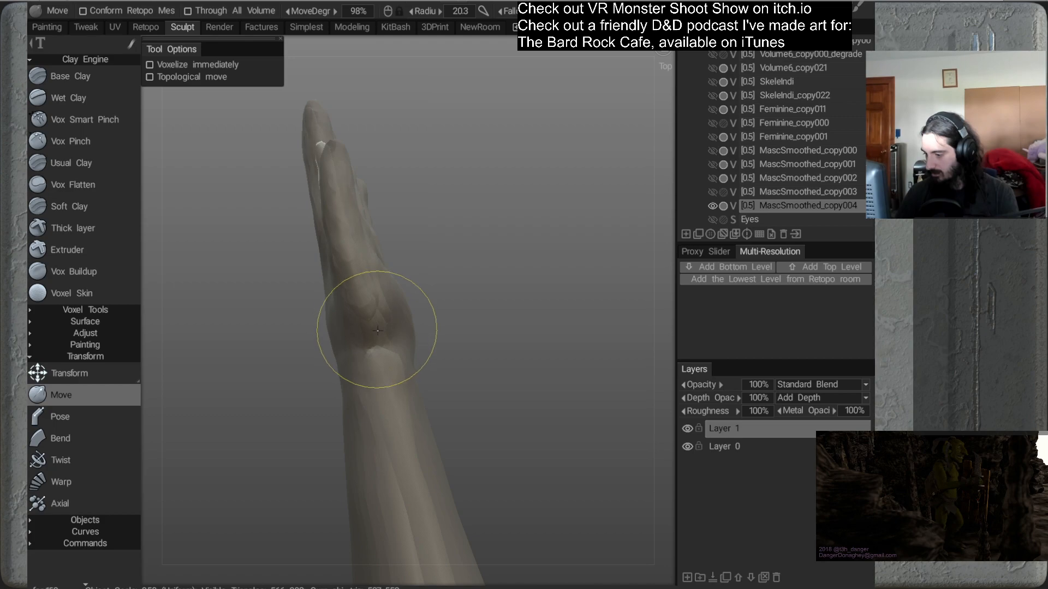
alt+drag(442, 354, 482, 251)
alt+right_drag(470, 313, 425, 256)
alt+middle_drag(424, 256, 619, 190)
alt+drag(538, 331, 528, 333)
alt+middle_drag(533, 260, 493, 236)
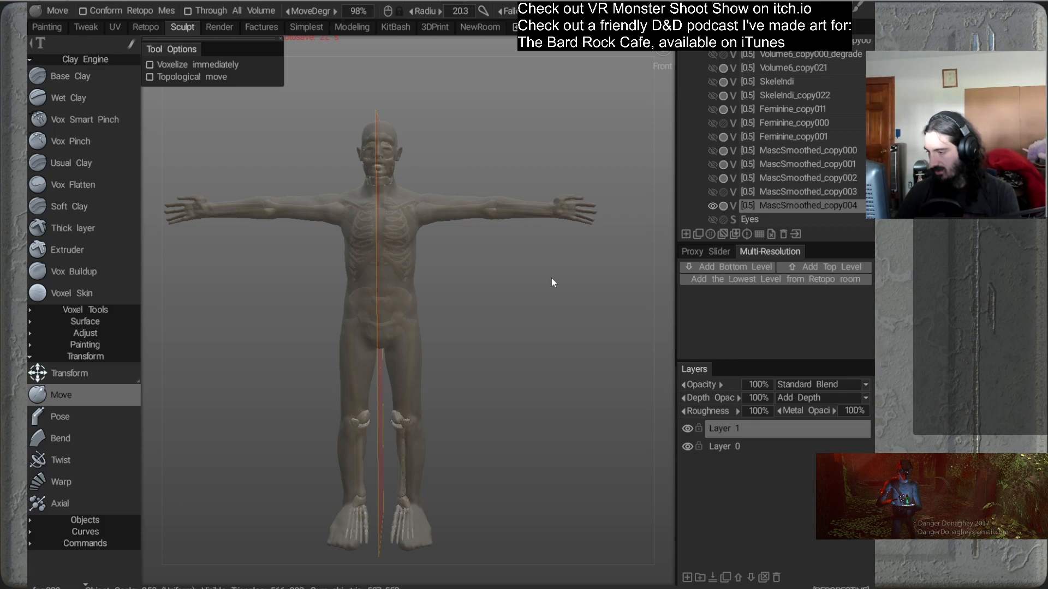
right_click(780, 205)
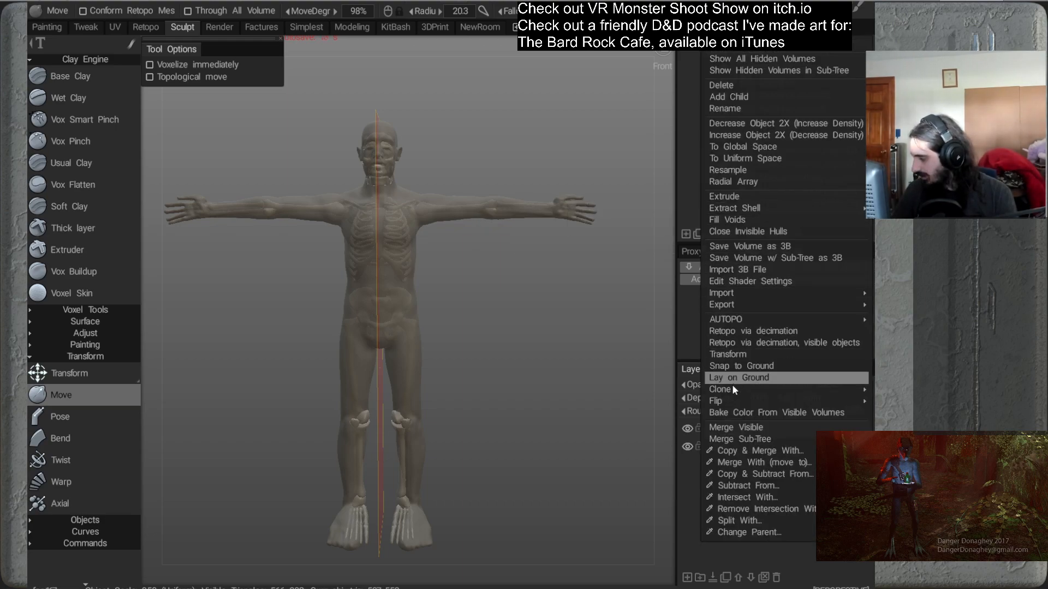
mouse_move(726, 389)
click(609, 342)
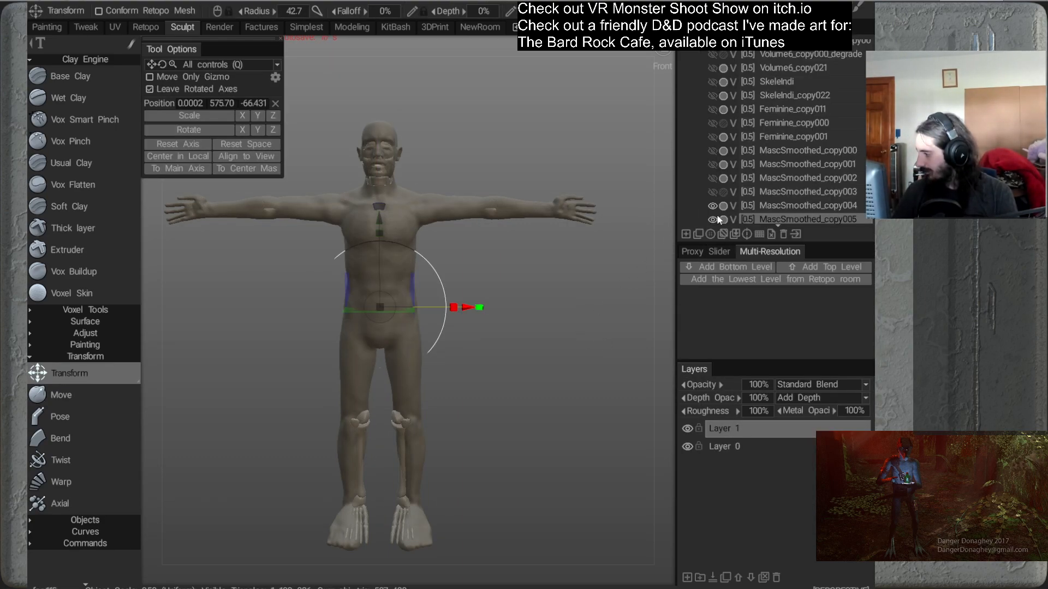
scroll(707, 211, down, 1)
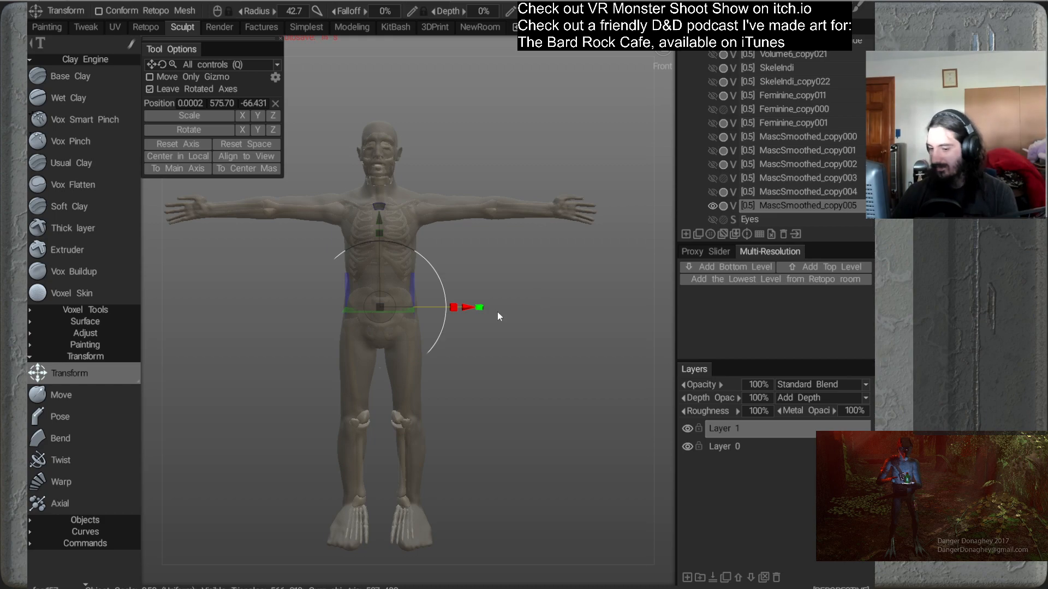
Rename the cloned body volume as MascSmoothed_HeadLower, replacing its copy suffix
click(88, 395)
alt+drag(463, 232, 478, 251)
alt+middle_drag(464, 232, 484, 250)
alt+right_drag(484, 250, 514, 250)
alt+middle_drag(515, 251, 463, 274)
alt+right_drag(463, 274, 494, 264)
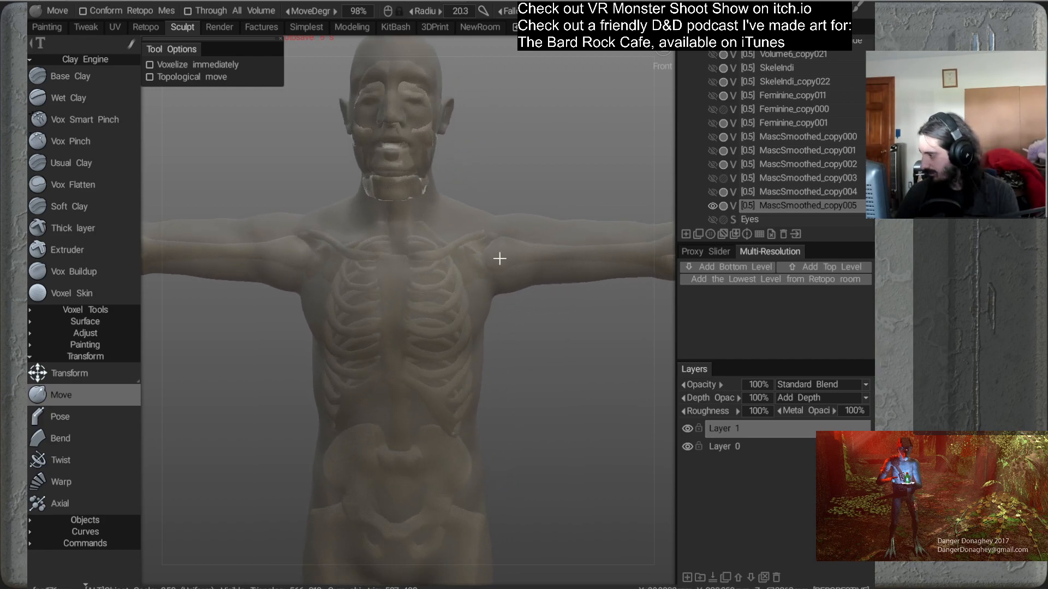
double_click(778, 204)
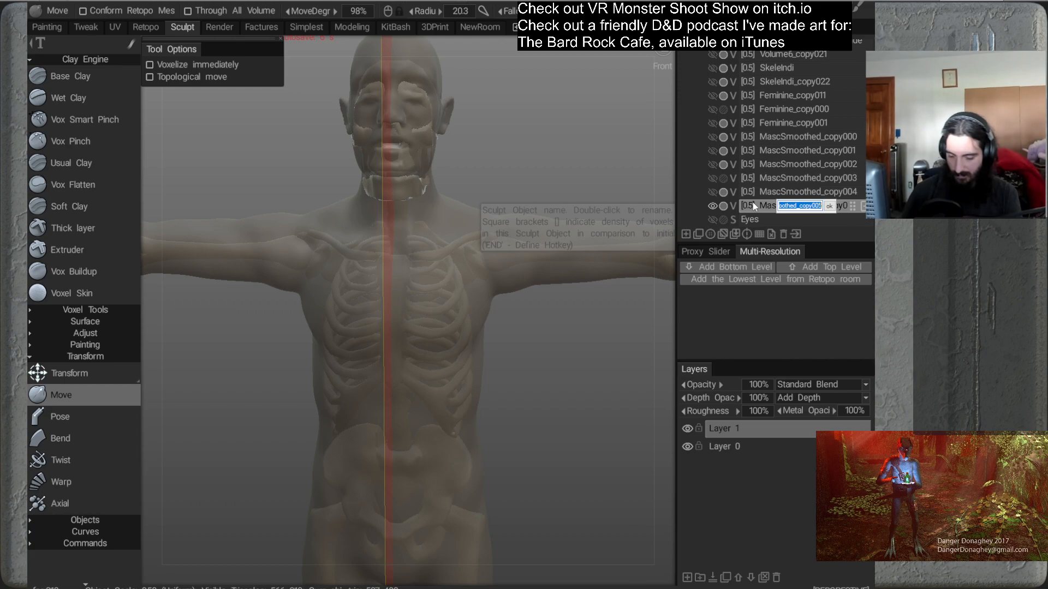
key(Right)
key(shift+Left)
key(shift+Left)
key(shift+Left)
key(shift+Left)
key(shift+Left)
key(shift+Left)
key(shift+Left)
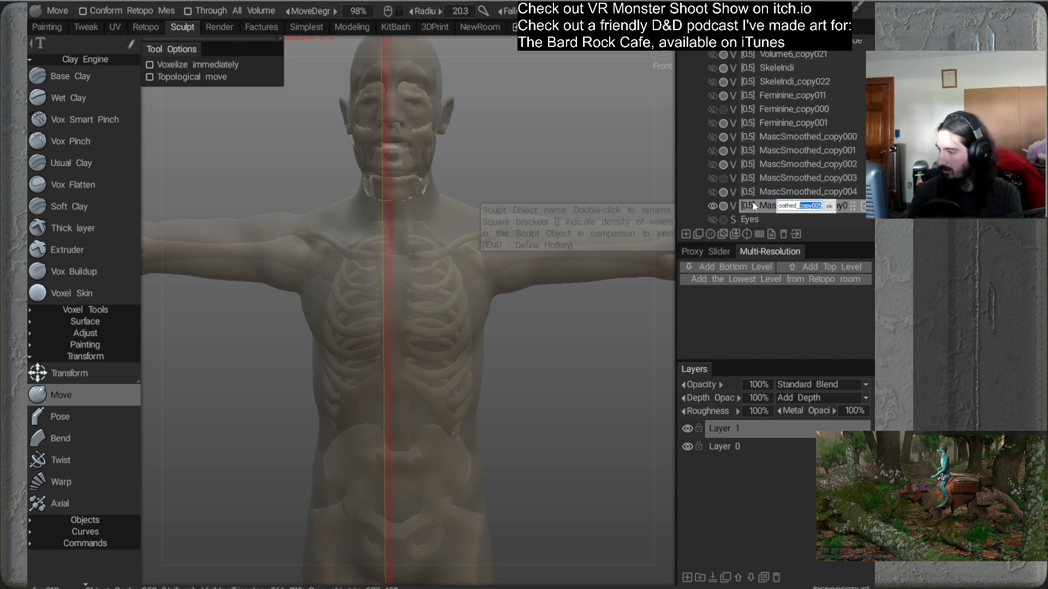
text(HeadLowe)
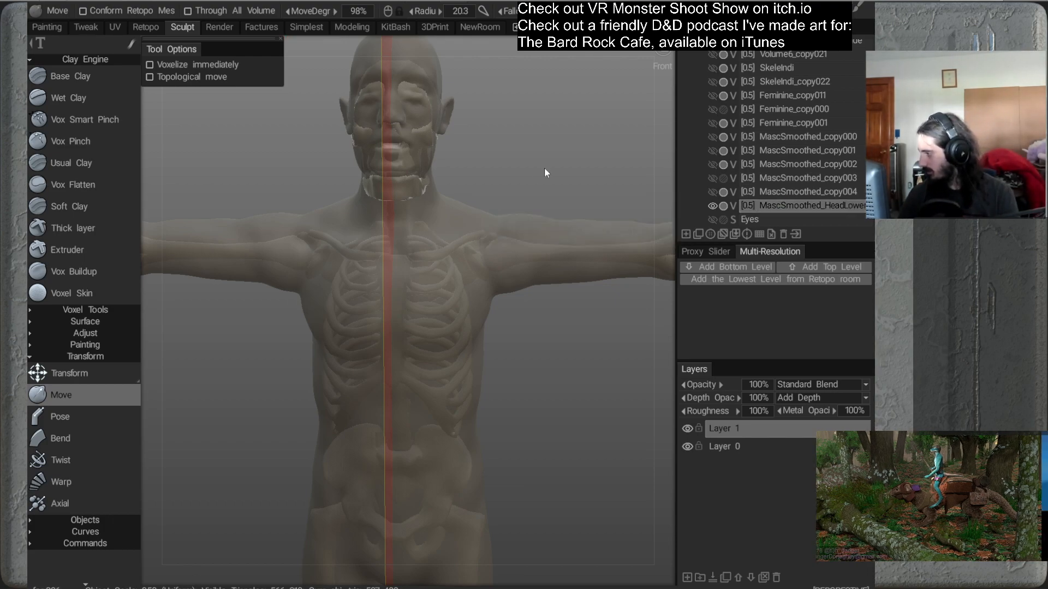
Lower the head toward the shoulders from the front using the Move brush at a radius between about 81 and 97
alt+middle_drag(478, 237, 496, 261)
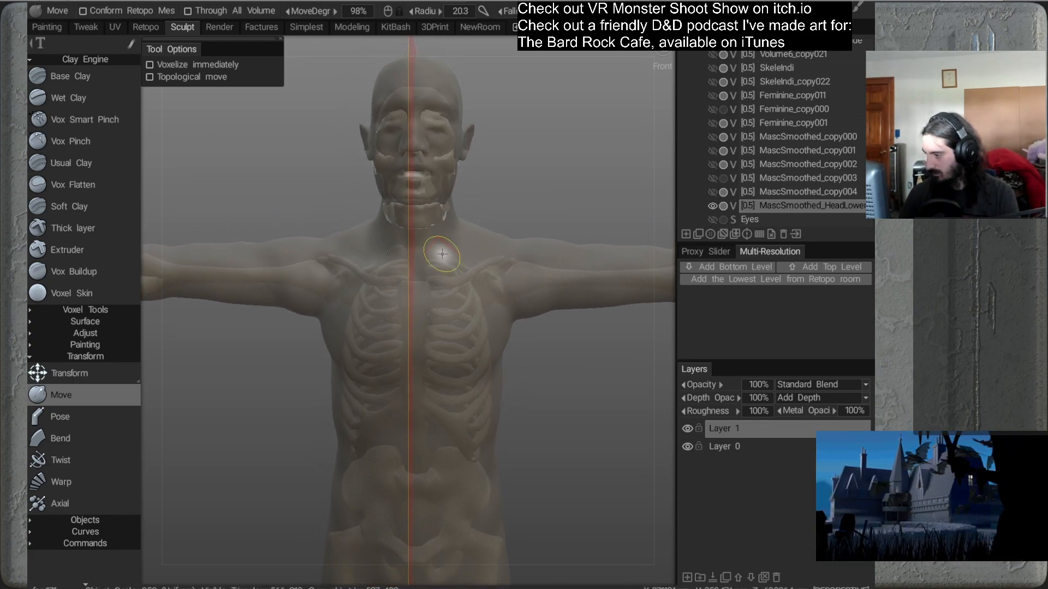
right_drag(421, 184, 484, 182)
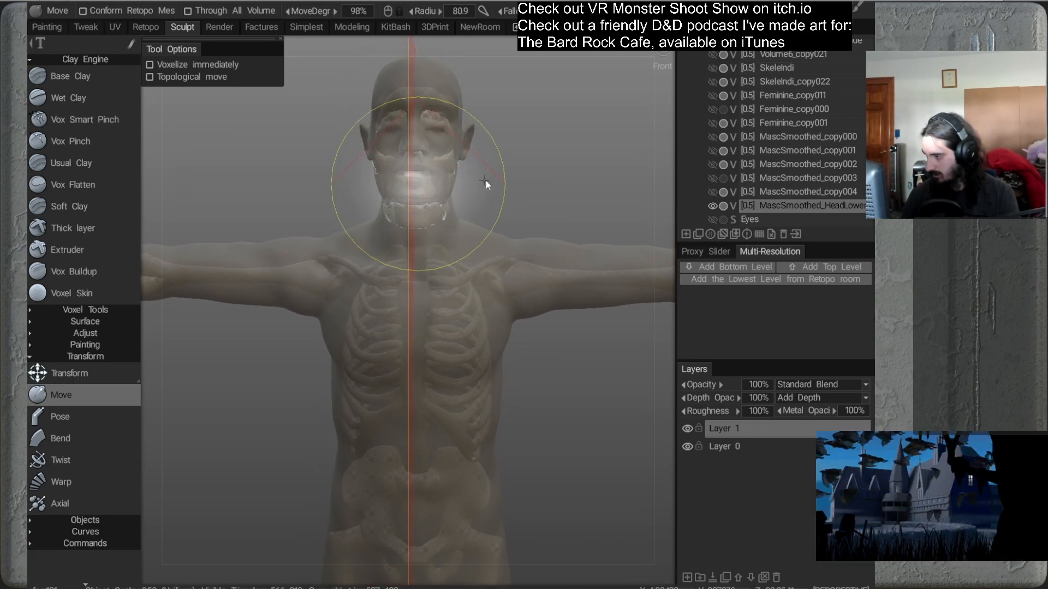
mouse_move(509, 140)
mouse_down()
mouse_move(486, 215)
mouse_move(508, 207)
mouse_up()
right_drag(429, 169, 442, 168)
drag(434, 90, 433, 113)
Adjust the skull and head shape in side view with the Move brush, reducing its radius to 54.7
mouse_move(522, 185)
alt+mouse_down()
mouse_move(477, 170)
mouse_move(377, 244)
mouse_move(482, 294)
mouse_move(479, 248)
mouse_move(300, 274)
mouse_move(388, 281)
mouse_move(410, 301)
mouse_move(439, 219)
mouse_move(428, 243)
alt+mouse_up()
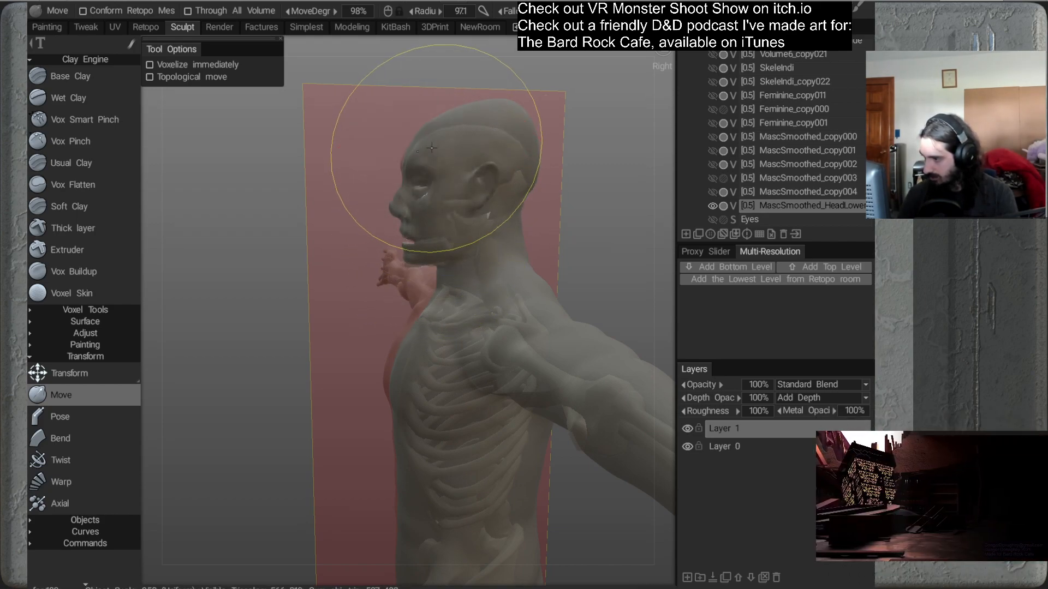
drag(506, 112, 535, 140)
mouse_move(555, 174)
alt+mouse_down()
mouse_move(529, 228)
mouse_move(418, 211)
alt+mouse_up()
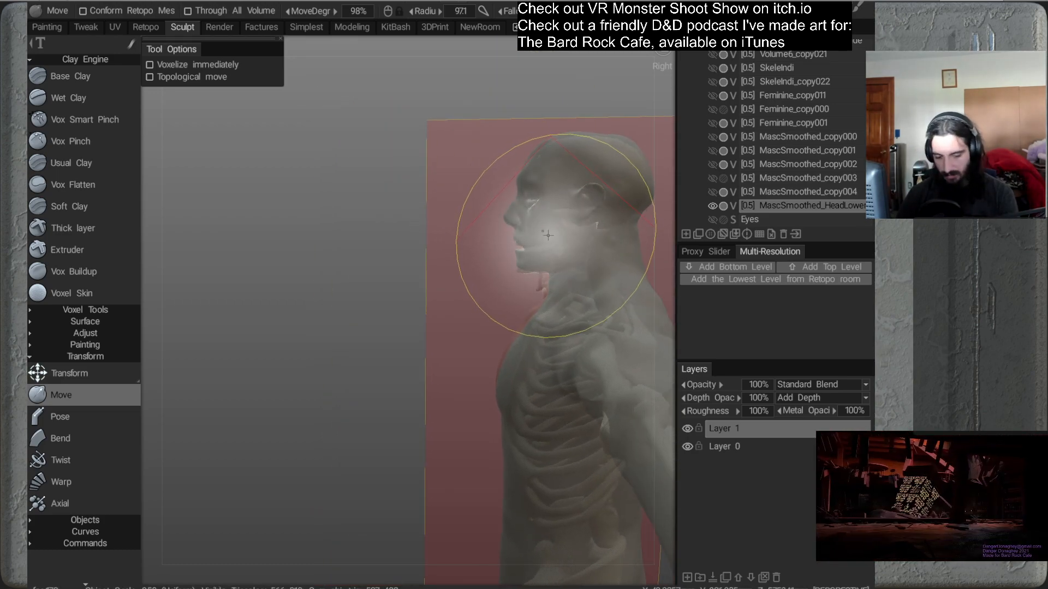
alt+drag(377, 316, 550, 309)
alt+drag(568, 222, 462, 300)
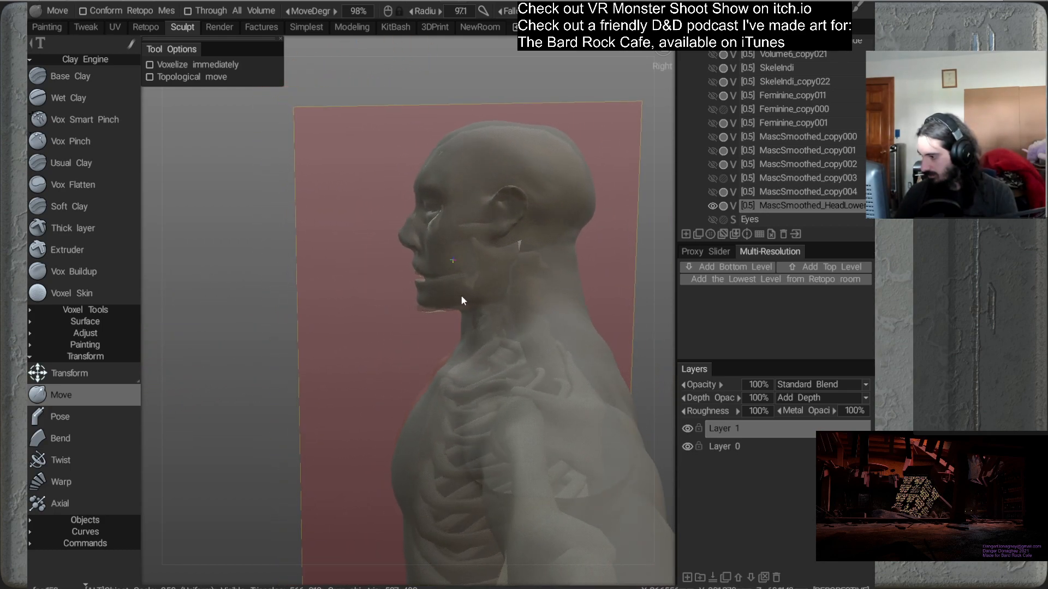
mouse_move(456, 264)
alt+mouse_down()
mouse_move(388, 262)
mouse_move(466, 298)
mouse_move(410, 295)
alt+mouse_up()
right_drag(487, 204, 432, 211)
alt+drag(573, 242, 496, 315)
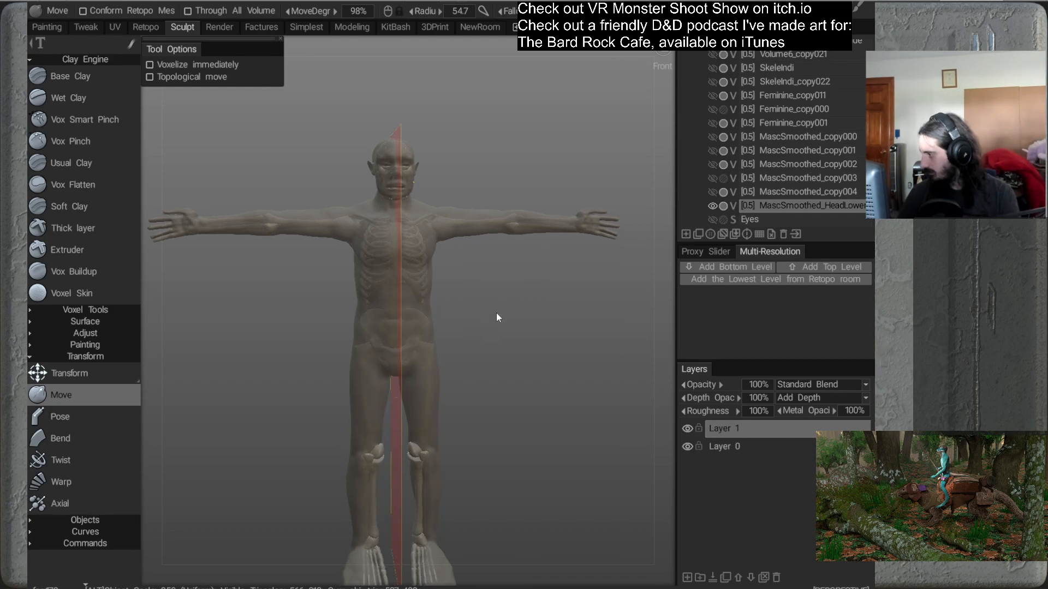
Clone the MascSmoothed_HeadLower volume and hide the original
right_click(755, 209)
mouse_move(722, 388)
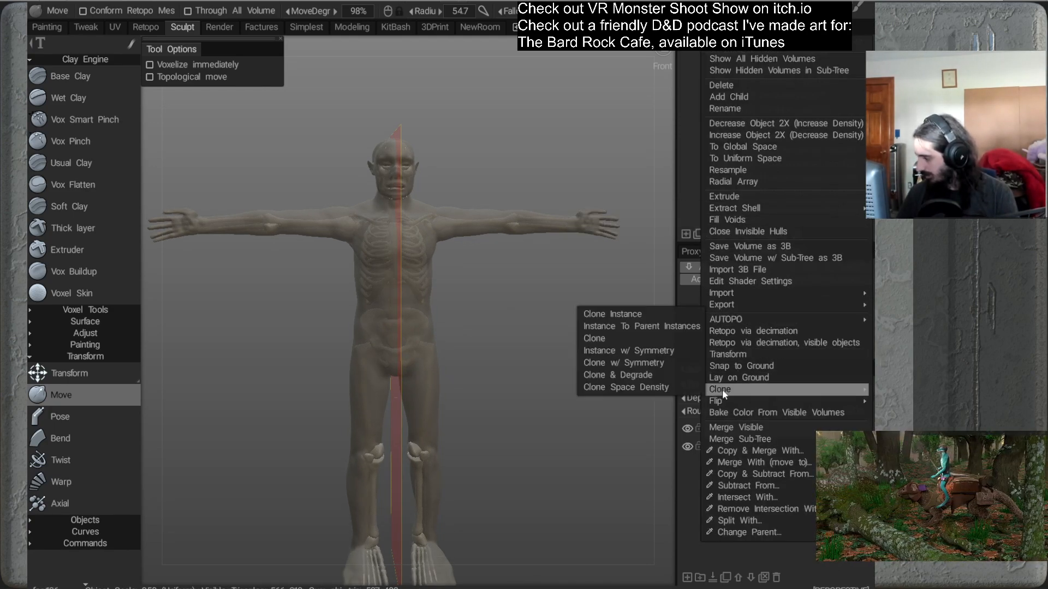
click(600, 338)
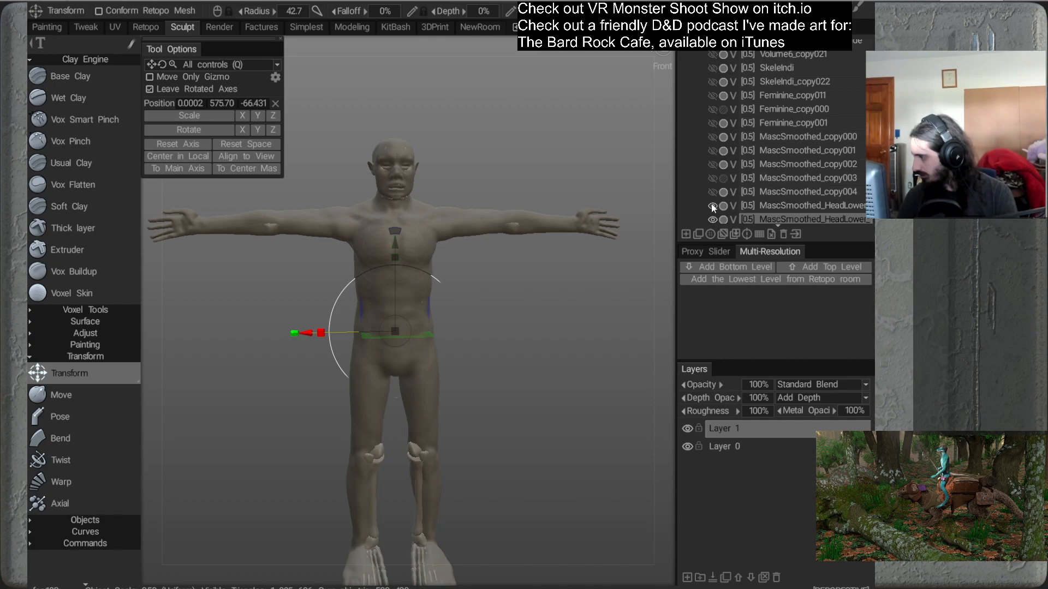
scroll(692, 205, down, 1)
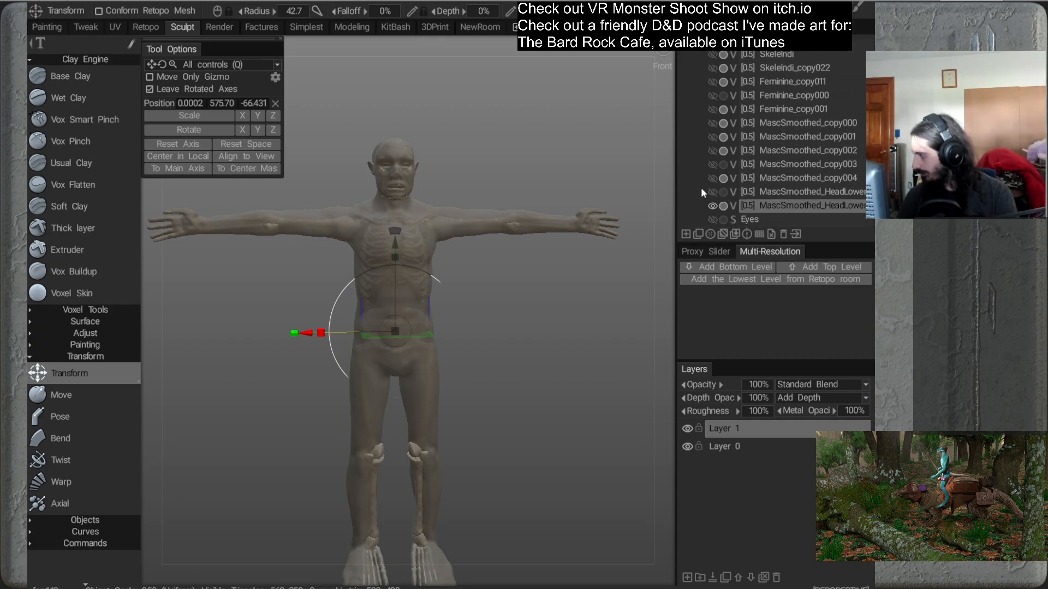
click(723, 205)
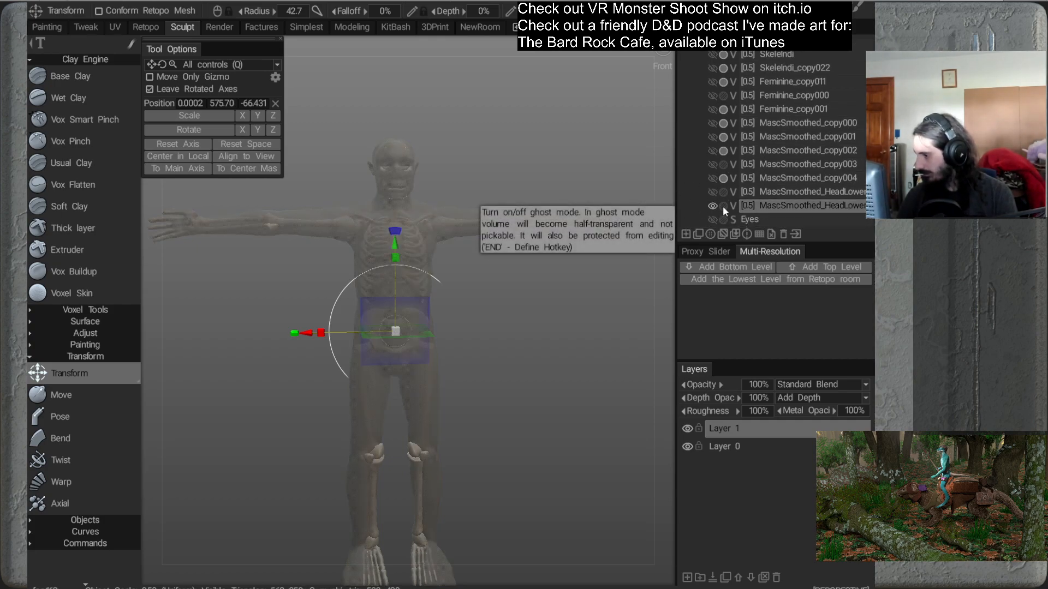
scroll(696, 179, up, 2)
scroll(711, 156, down, 1)
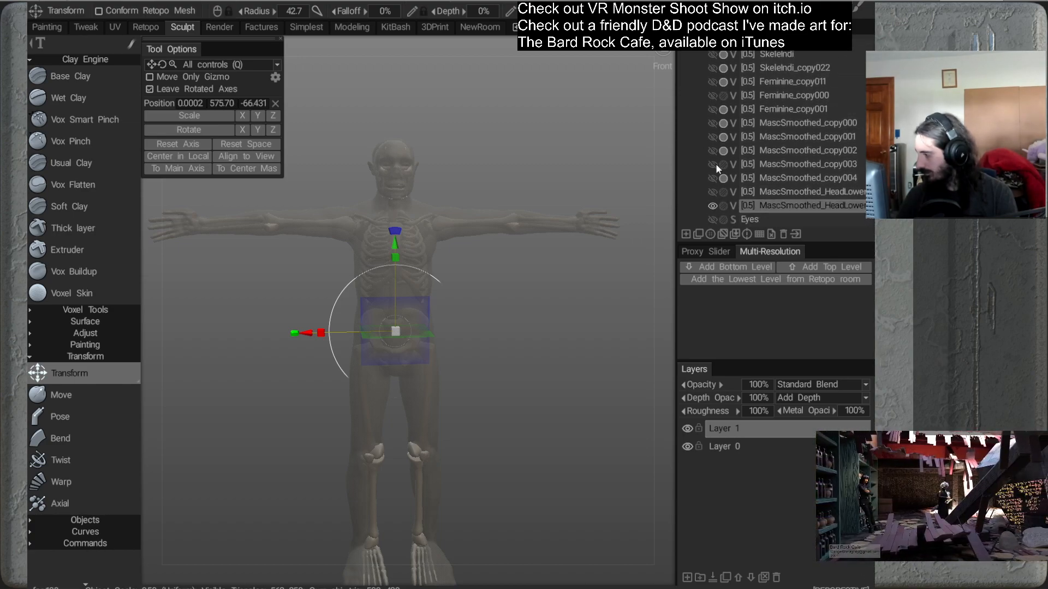
click(723, 205)
scroll(700, 160, up, 1)
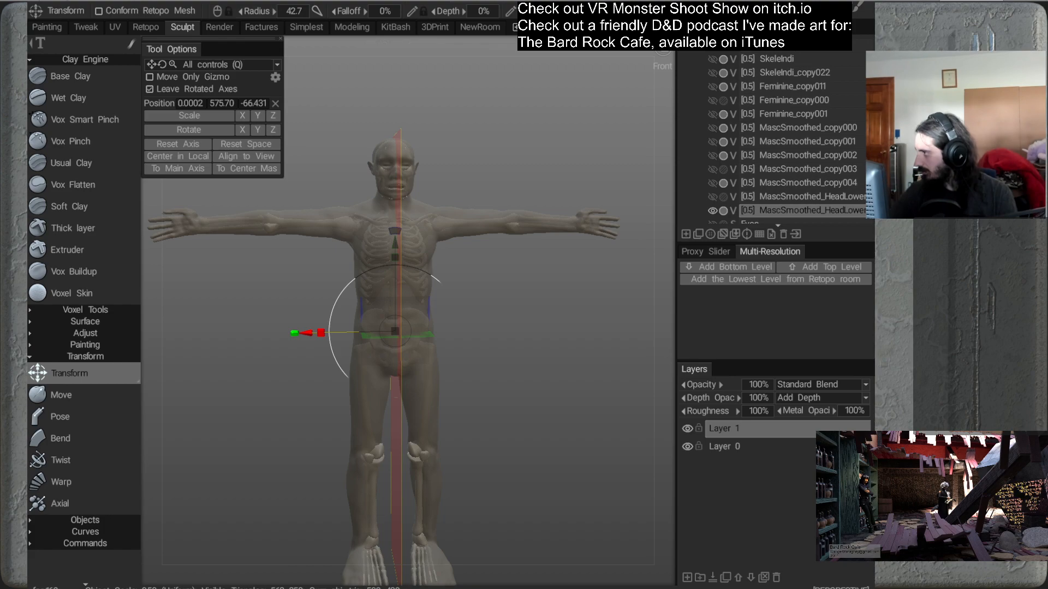
Apply an opaque beige shader to the new body clone and check the figure from the front and side
mouse_move(766, 10)
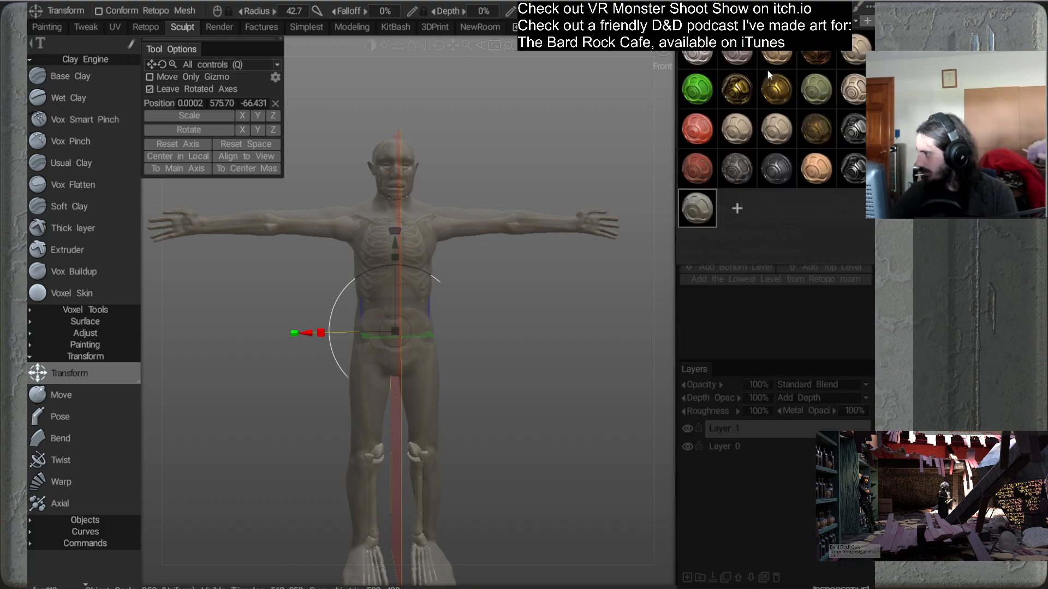
click(738, 133)
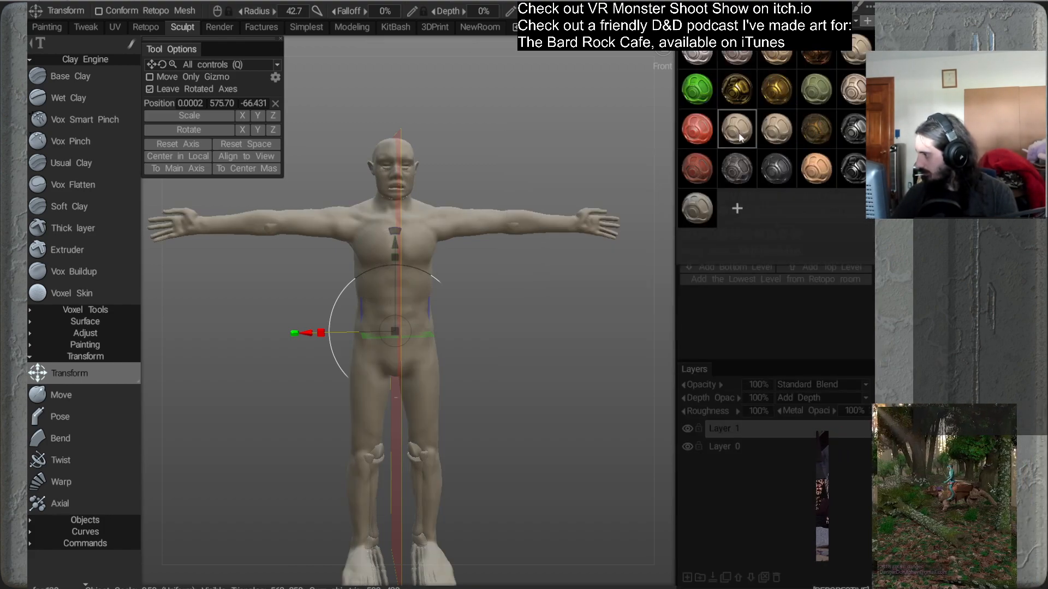
drag(483, 296, 602, 320)
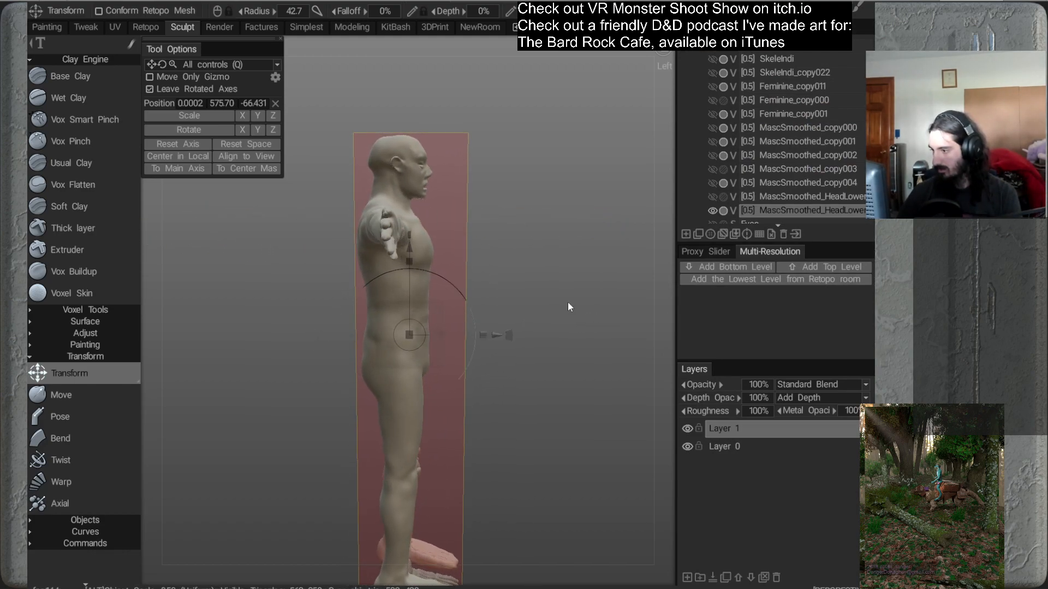
drag(556, 269, 541, 241)
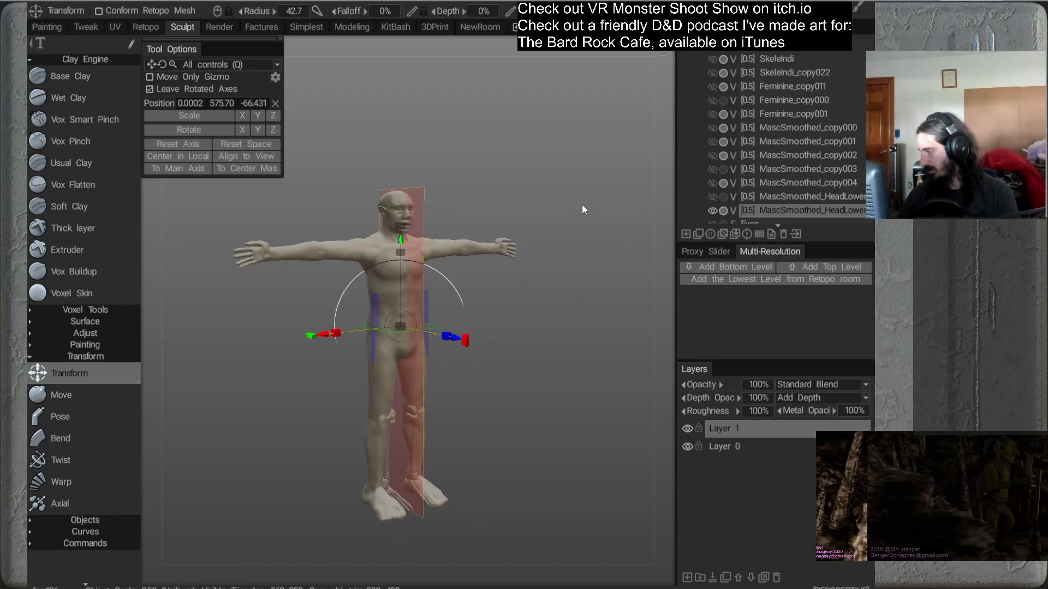
drag(588, 269, 423, 286)
Refine the crown and back of the skull with the Move brush at a radius of 49.4
click(93, 398)
mouse_move(267, 268)
alt+mouse_down()
mouse_move(358, 319)
mouse_move(437, 299)
mouse_move(424, 283)
alt+mouse_up()
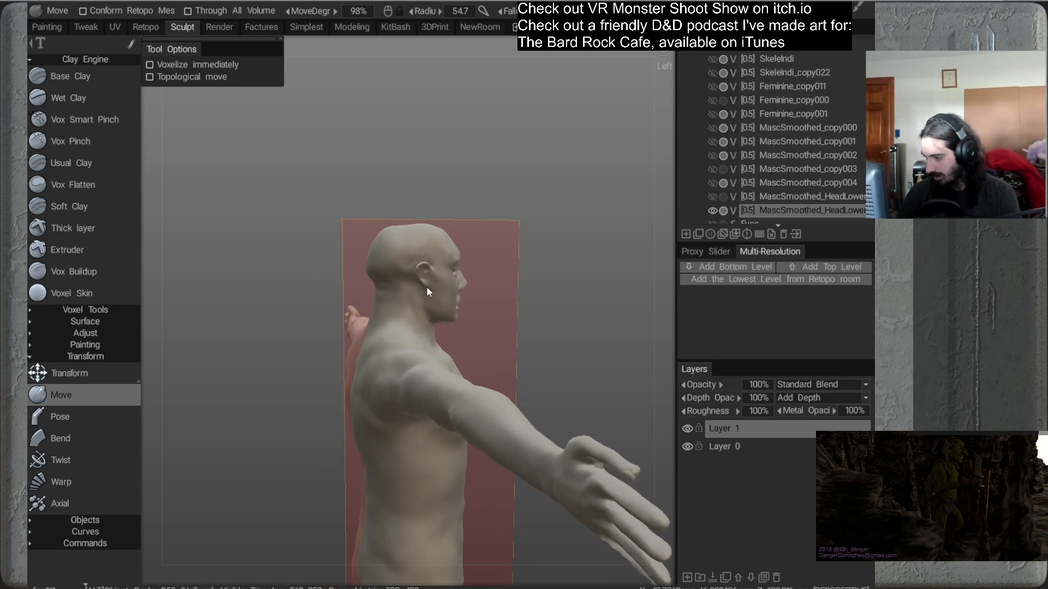
alt+right_drag(424, 284, 382, 297)
alt+drag(382, 296, 370, 298)
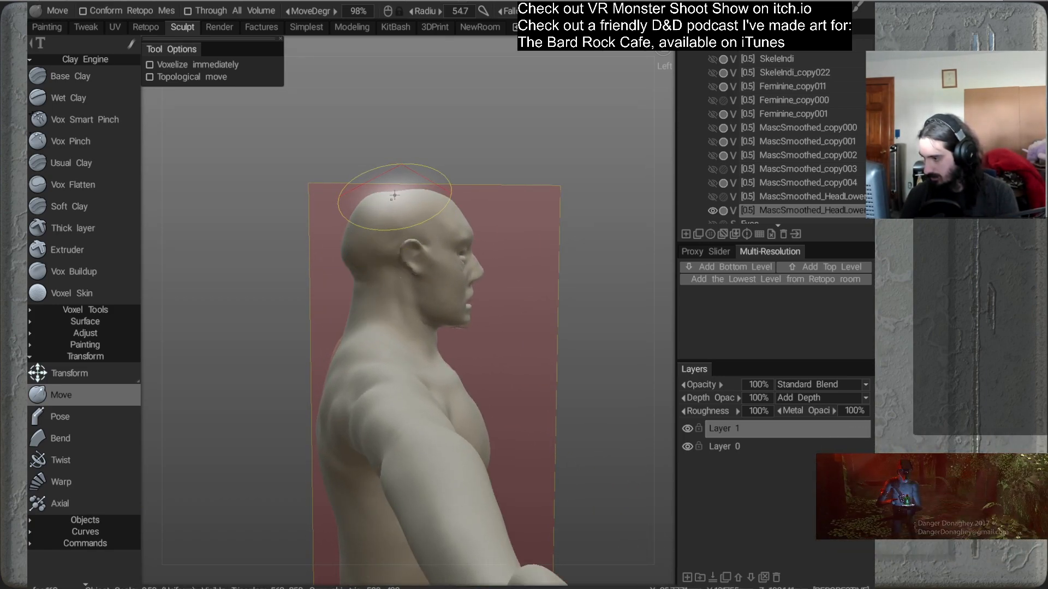
mouse_move(510, 251)
alt+mouse_down()
mouse_move(483, 235)
mouse_move(405, 287)
mouse_move(433, 255)
alt+mouse_up()
alt+right_drag(433, 254, 419, 284)
alt+drag(419, 283, 428, 279)
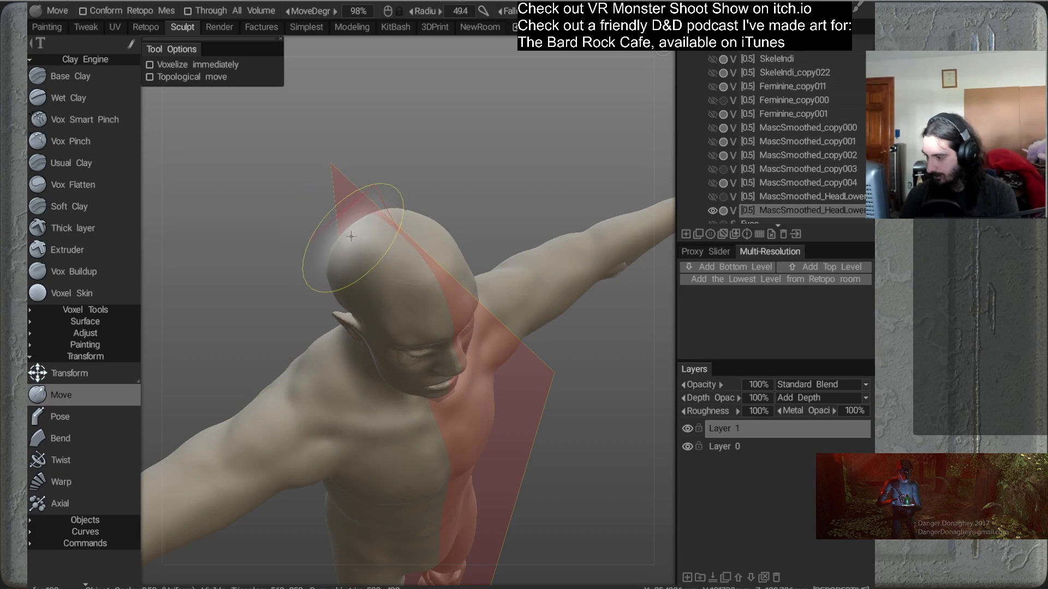
mouse_move(349, 252)
alt+mouse_down()
mouse_move(467, 237)
mouse_move(469, 225)
alt+mouse_up()
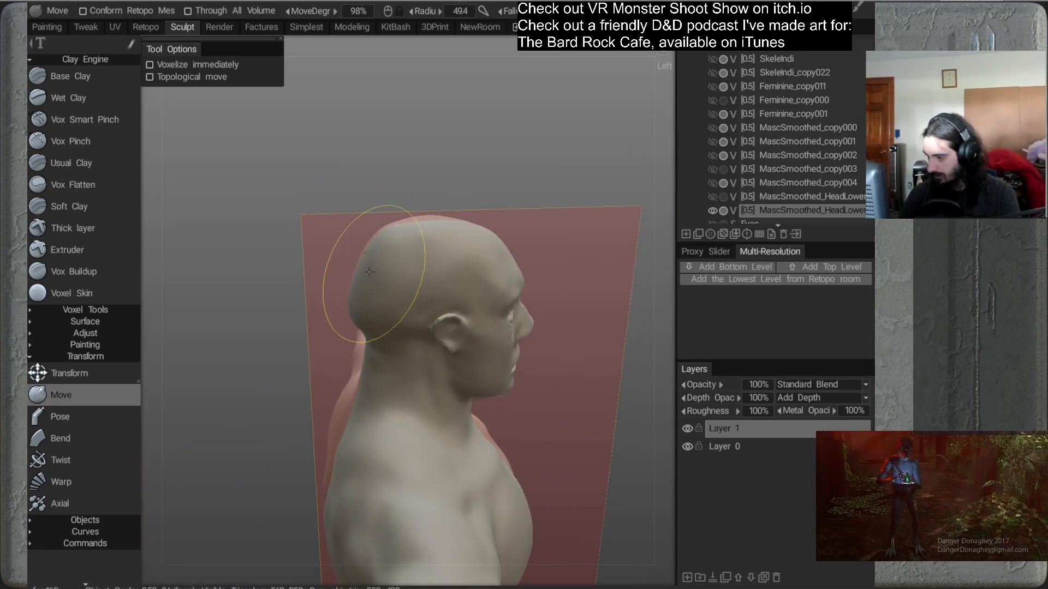
alt+drag(389, 238, 407, 310)
alt+drag(429, 314, 437, 312)
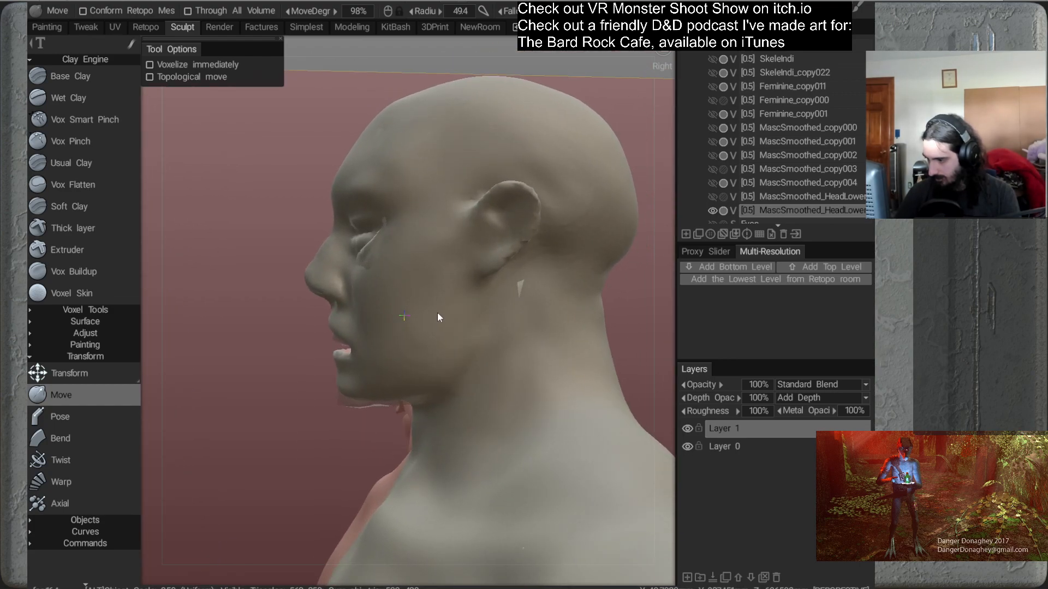
Adjust the cheek and eye area in side view with the Move brush at radii of 33.1 and 26.4
right_drag(410, 265, 367, 281)
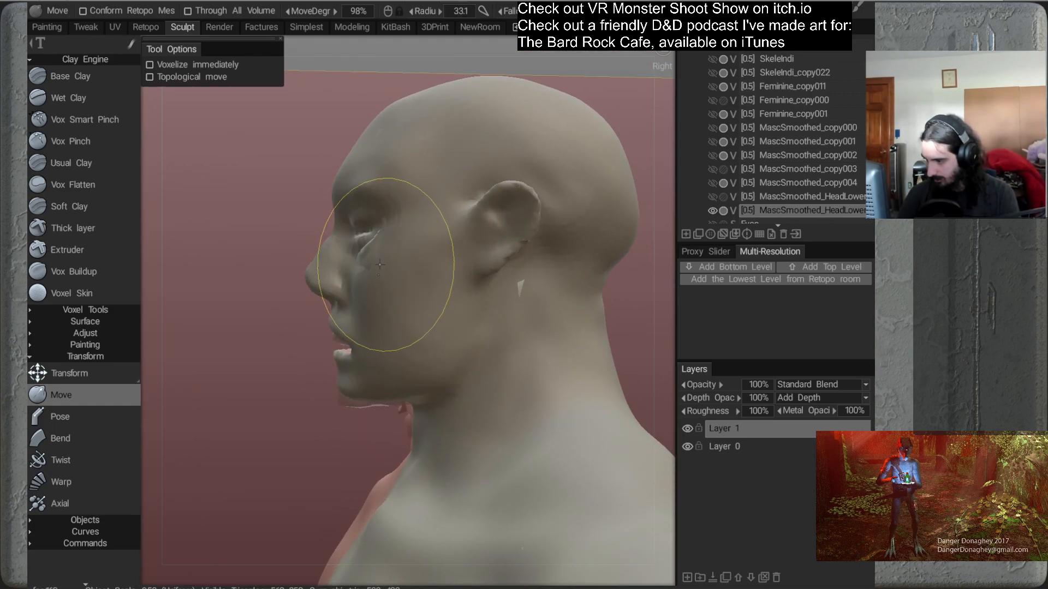
drag(392, 253, 378, 262)
right_drag(397, 240, 377, 231)
mouse_move(370, 227)
mouse_down()
mouse_move(369, 219)
mouse_move(381, 283)
mouse_move(480, 286)
mouse_move(513, 260)
mouse_move(499, 211)
mouse_move(397, 311)
mouse_move(339, 306)
mouse_move(404, 311)
mouse_move(393, 311)
mouse_move(501, 270)
mouse_move(532, 292)
mouse_move(490, 316)
mouse_up()
mouse_move(490, 316)
alt+right_down()
mouse_move(513, 198)
mouse_move(463, 138)
alt+right_up()
alt+middle_drag(463, 138, 446, 126)
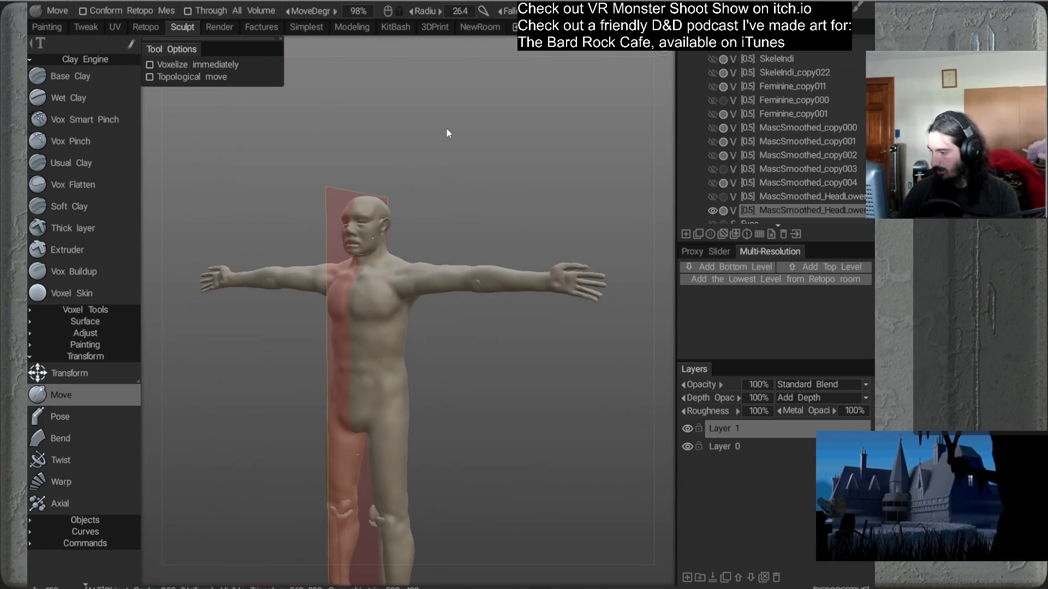
Clone the visible MascSmoothed_HeadLower volume and return to the Move brush
right_click(775, 209)
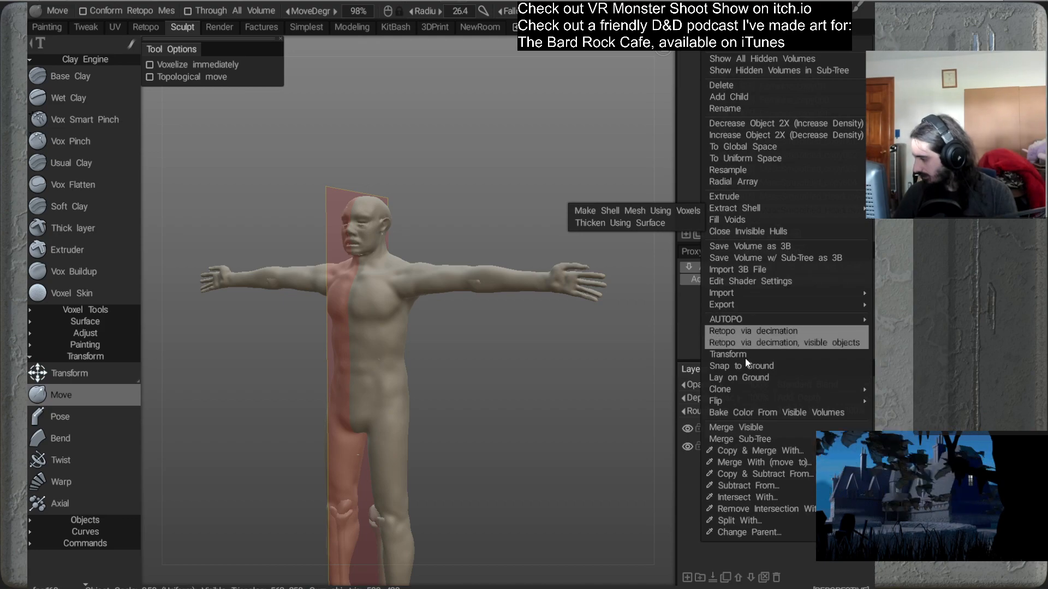
mouse_move(723, 389)
click(603, 339)
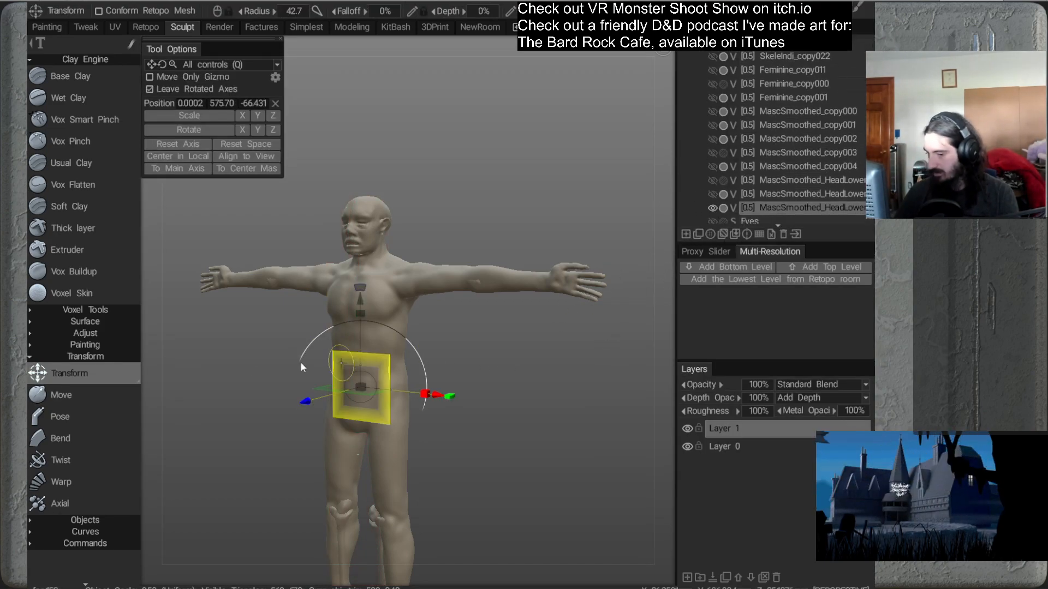
click(83, 400)
Check the masculine figure's overall proportions from the front and at a three-quarter angle
alt+right_drag(431, 357, 444, 306)
alt+middle_drag(444, 306, 464, 276)
alt+right_drag(483, 319, 484, 228)
alt+drag(483, 228, 476, 262)
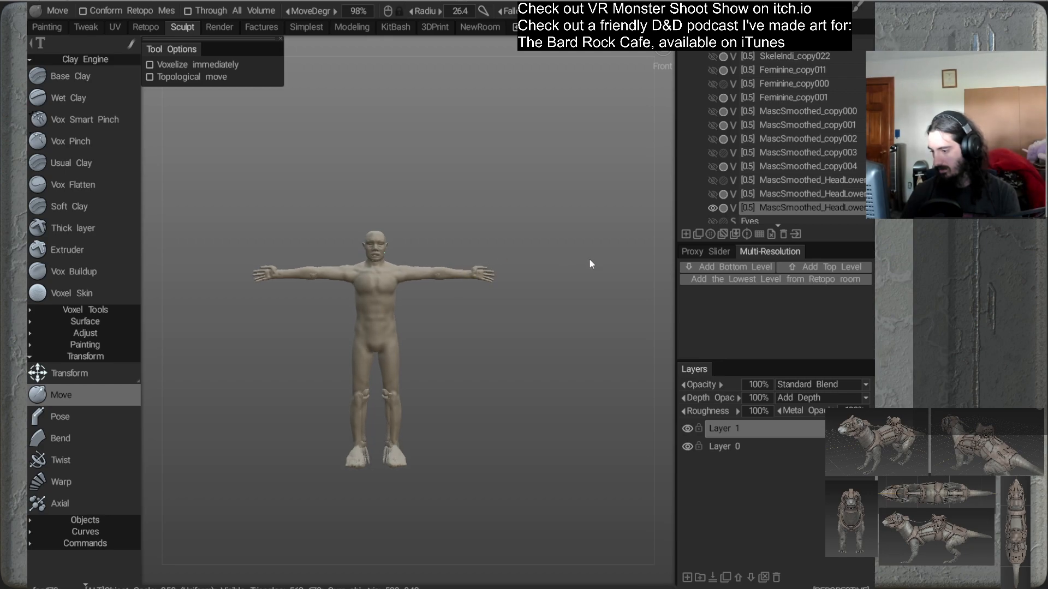
alt+right_drag(487, 186, 489, 224)
alt+middle_drag(490, 225, 500, 226)
alt+right_drag(500, 226, 508, 289)
mouse_move(510, 293)
alt+mouse_down()
mouse_move(500, 222)
mouse_move(493, 306)
mouse_move(491, 229)
mouse_move(473, 245)
mouse_move(491, 290)
alt+mouse_up()
Clone the Feminine_copy001 volume and keep the clone visible over the masculine figure
scroll(689, 191, up, 3)
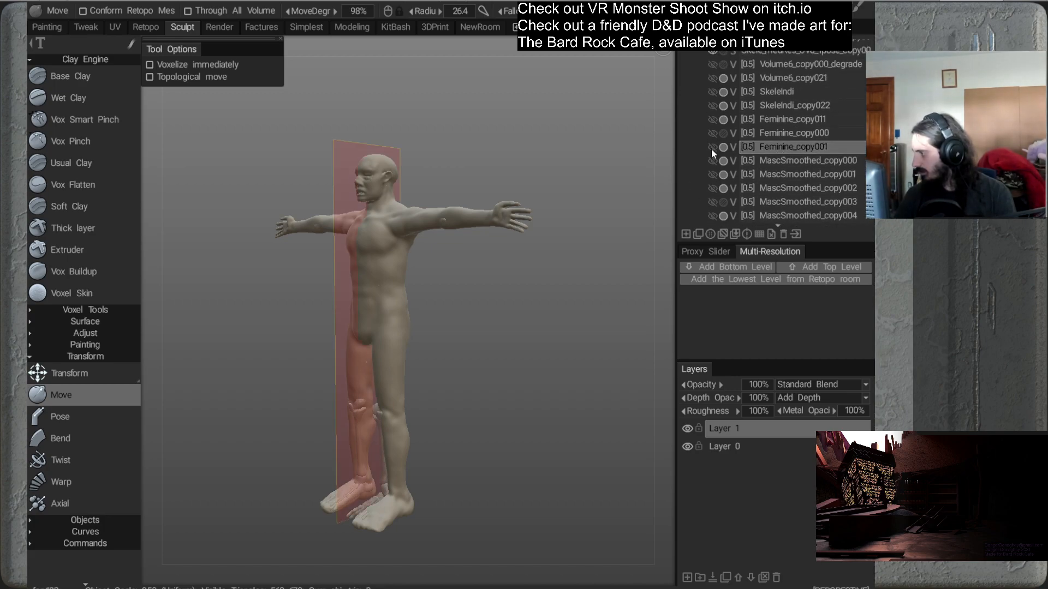
right_click(771, 150)
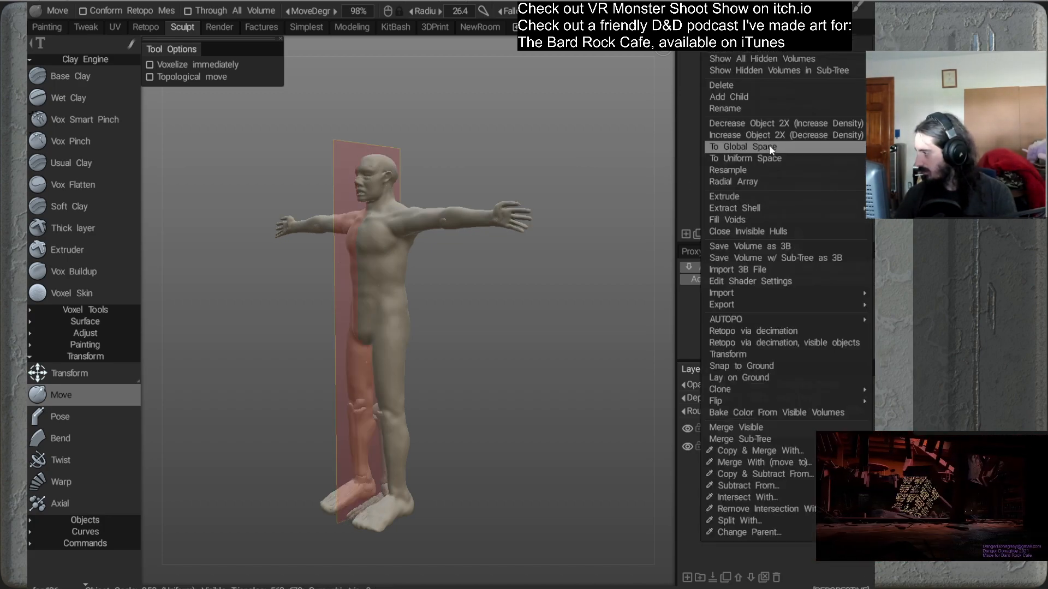
mouse_move(709, 389)
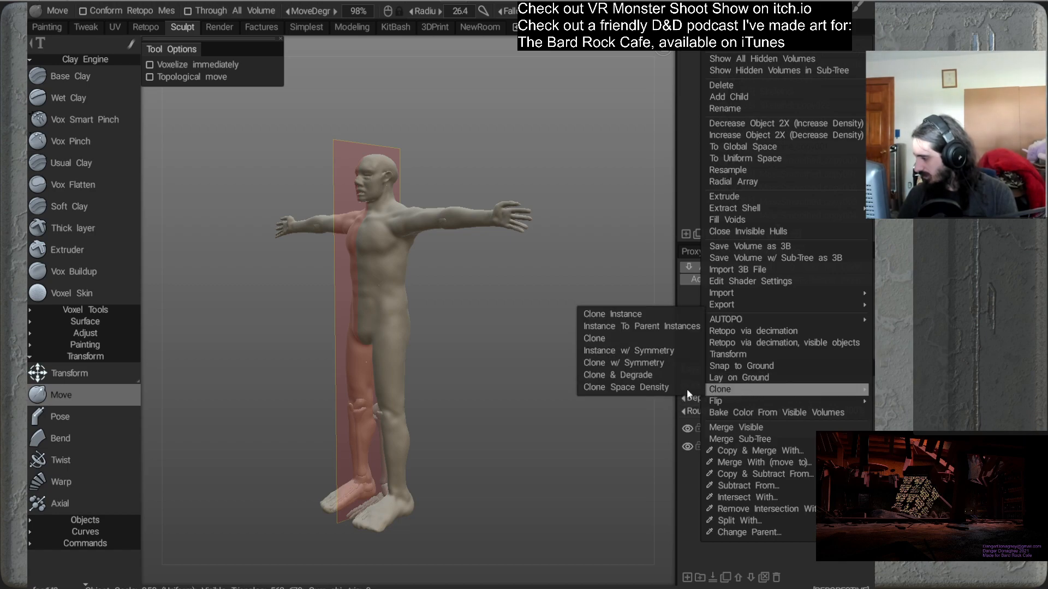
click(596, 338)
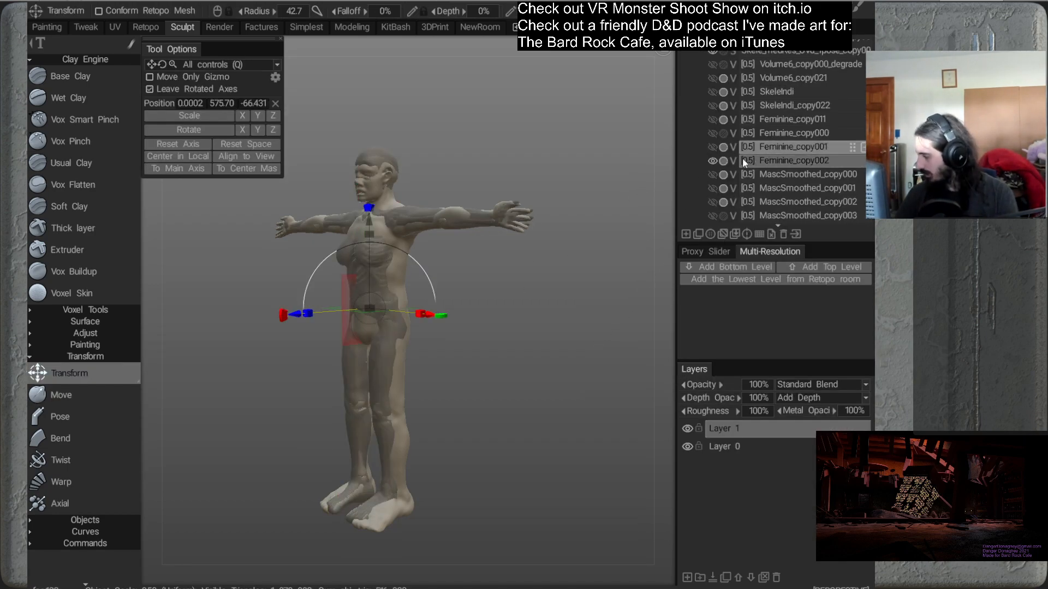
click(712, 161)
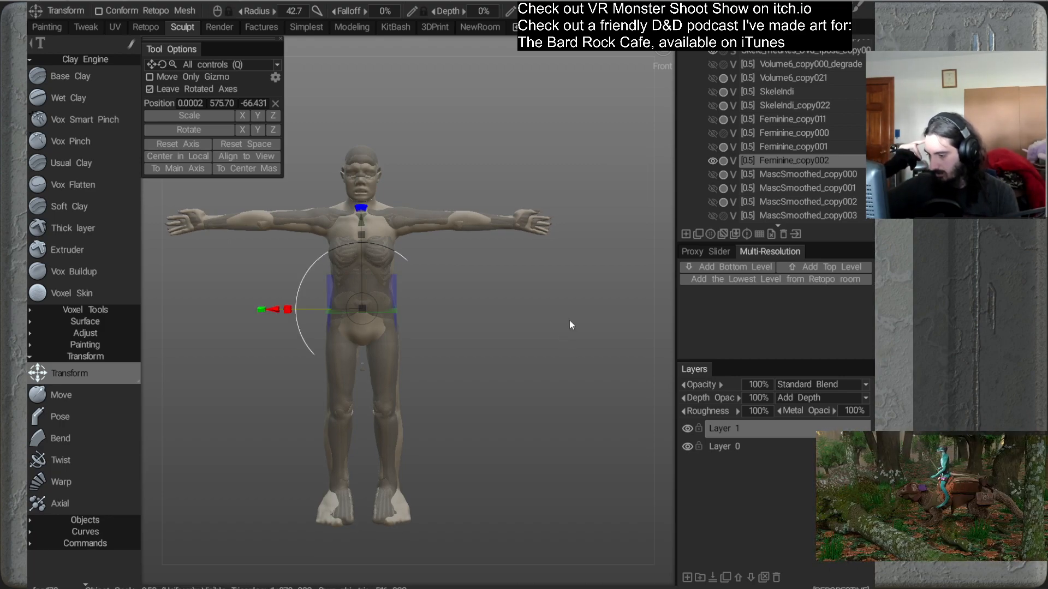
Compare the overlapping feminine and masculine bodies from the side and front, with the Move brush active
mouse_move(570, 322)
mouse_down()
mouse_move(436, 285)
mouse_move(560, 323)
mouse_move(539, 322)
mouse_move(563, 333)
mouse_up()
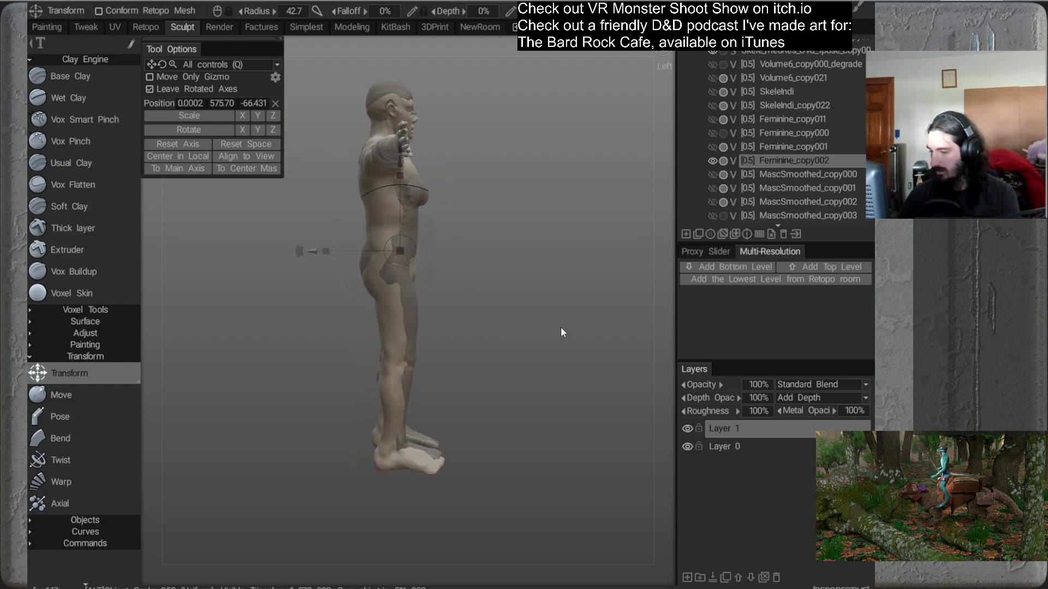
click(93, 397)
alt+middle_drag(442, 226, 475, 258)
alt+right_drag(476, 257, 463, 248)
drag(465, 248, 490, 316)
middle_drag(493, 280, 491, 298)
right_drag(491, 298, 471, 274)
middle_drag(472, 274, 471, 285)
right_drag(471, 285, 470, 280)
middle_drag(471, 280, 468, 290)
right_drag(468, 293, 463, 290)
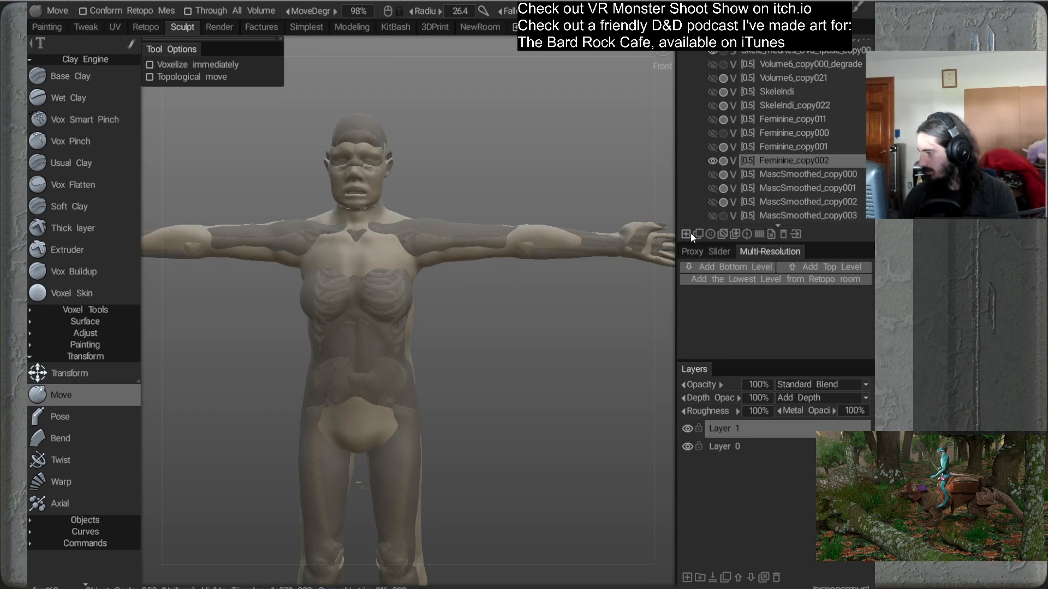
Turn on the symmetry plane for the feminine clone and hide the masculine head-lowered volume
key(s)
mouse_move(819, 8)
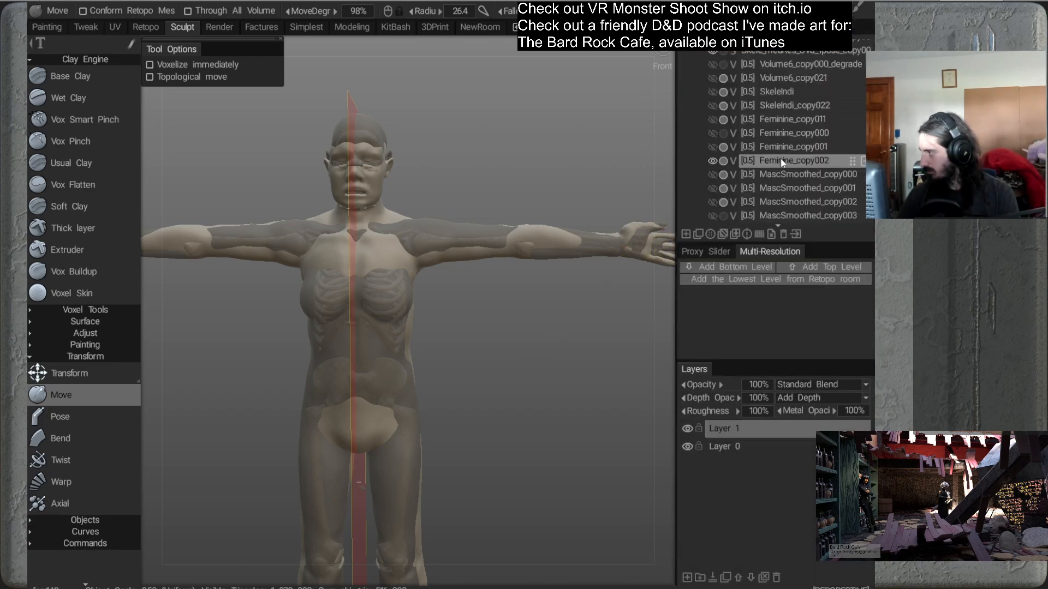
scroll(696, 214, down, 5)
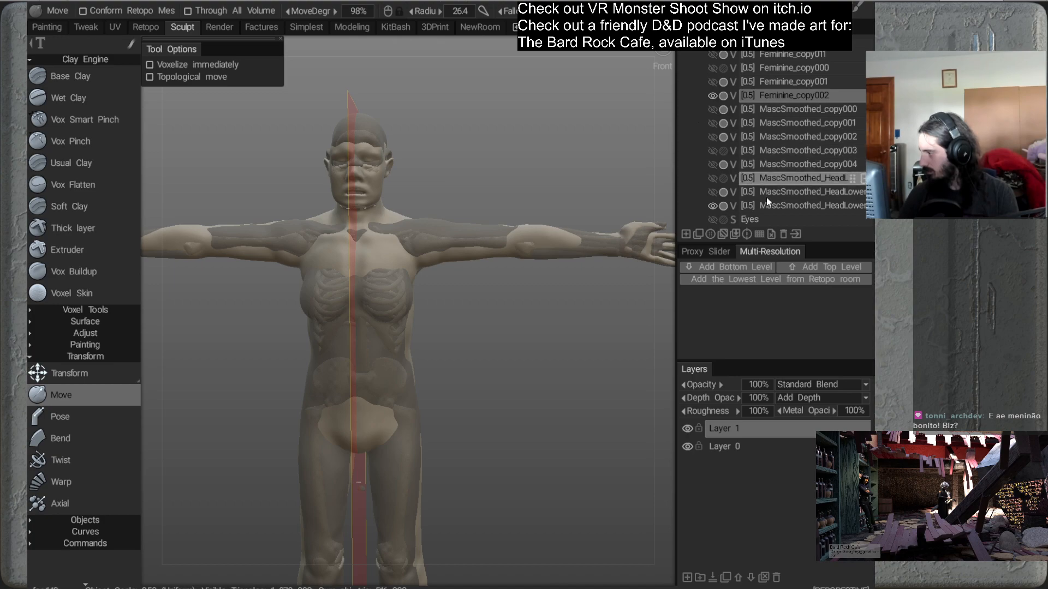
click(712, 206)
click(711, 206)
click(711, 206)
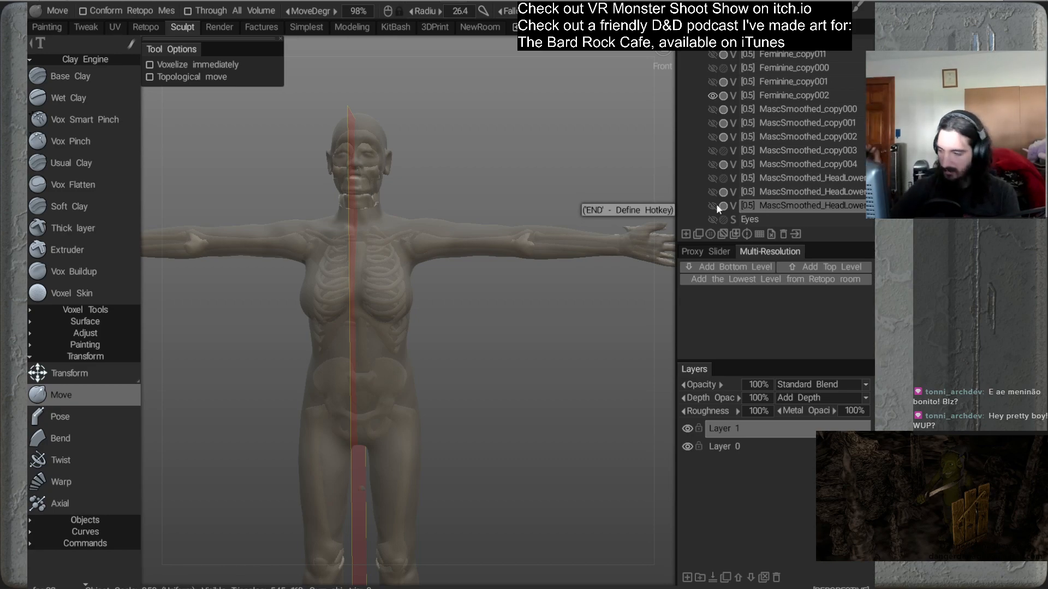
Examine the feminine clone over the skeleton and compare it with Feminine_copy001 by toggling their visibility
drag(528, 299, 491, 322)
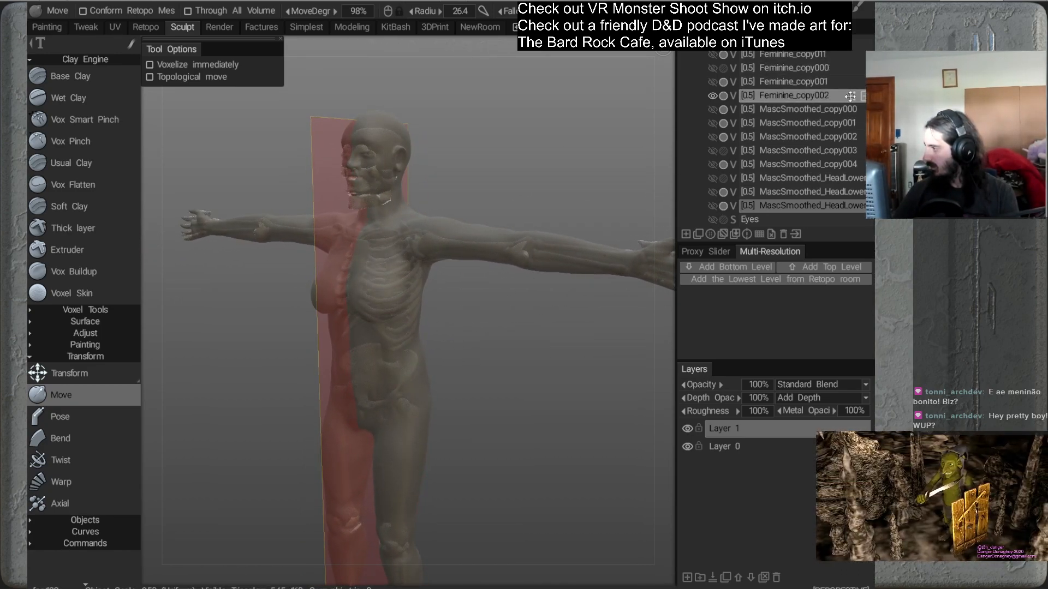
drag(578, 287, 552, 332)
right_drag(551, 330, 522, 288)
middle_drag(522, 288, 581, 201)
drag(581, 201, 479, 264)
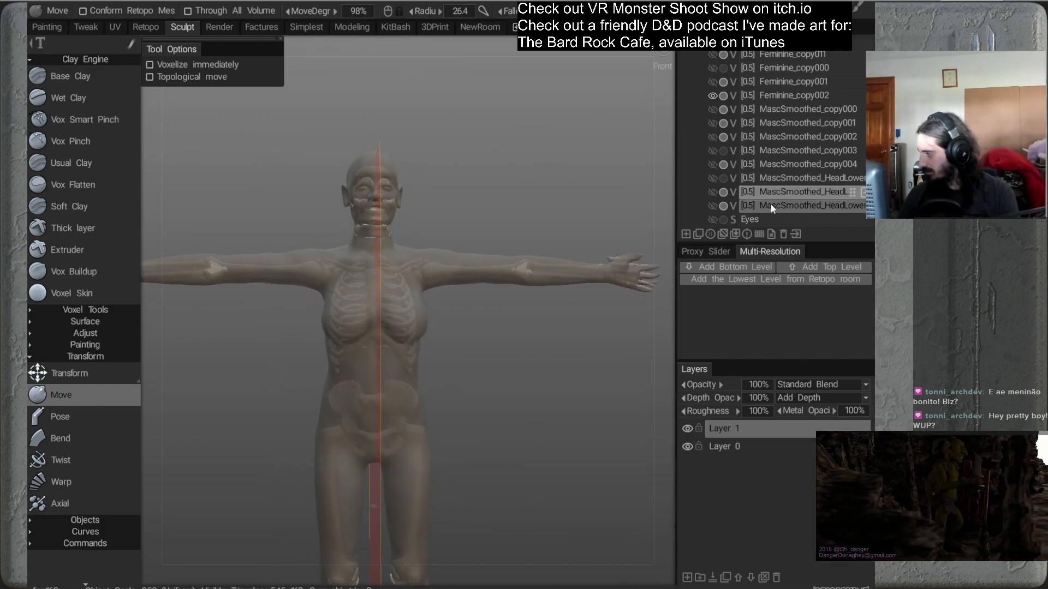
click(724, 207)
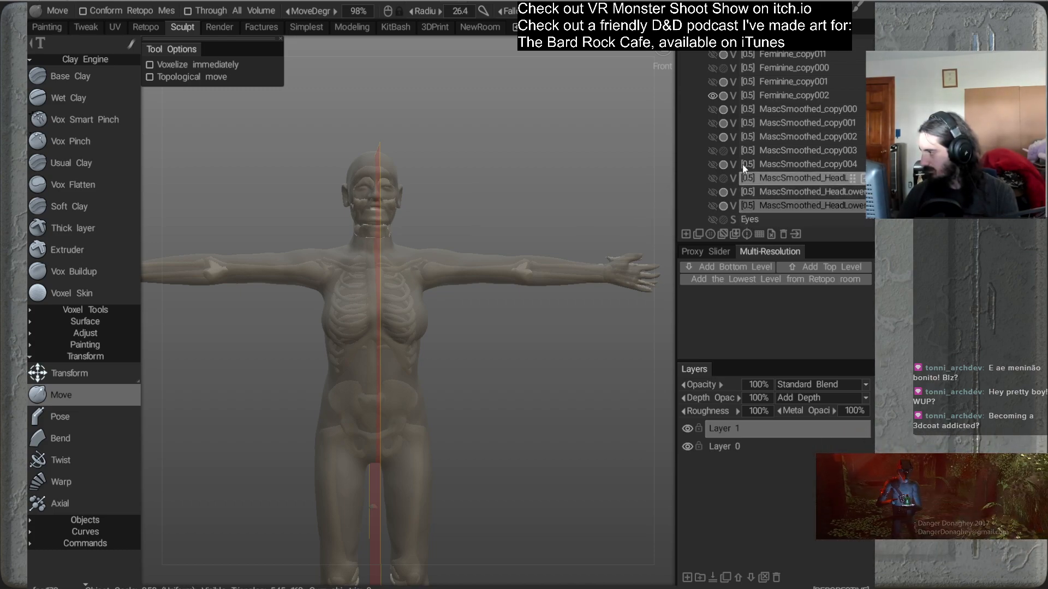
click(797, 96)
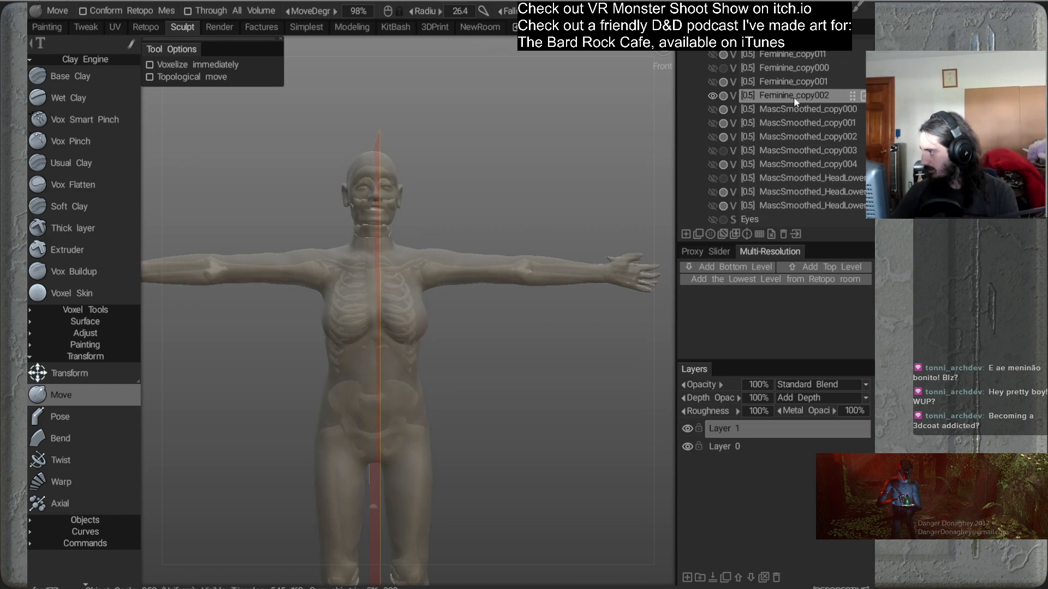
click(713, 81)
click(713, 94)
click(712, 93)
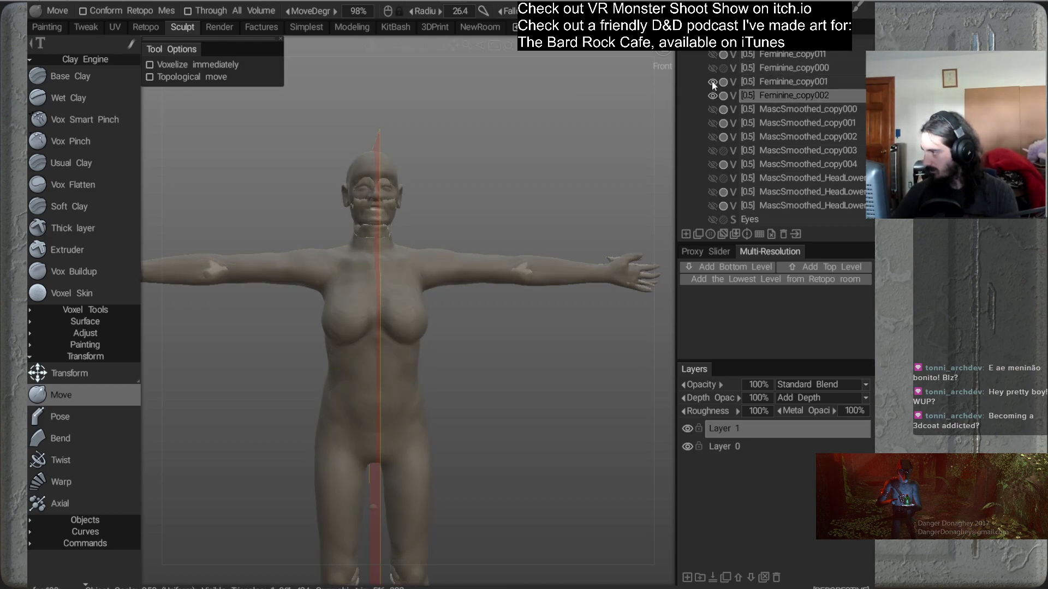
click(712, 82)
Rename the Feminine_copy002 volume as Feminine_HeadLower
scroll(494, 250, up, 2)
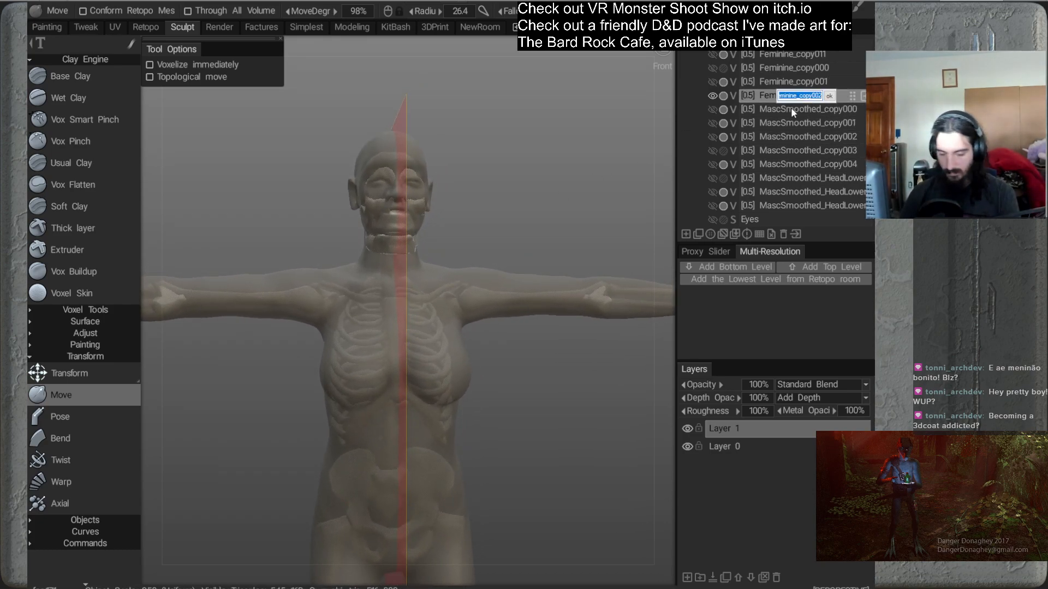
key(shift+Left)
key(shift+Left)
key(shift+Left)
key(shift+Left)
key(shift+Left)
key(shift+Left)
key(shift+Left)
text(Hea)
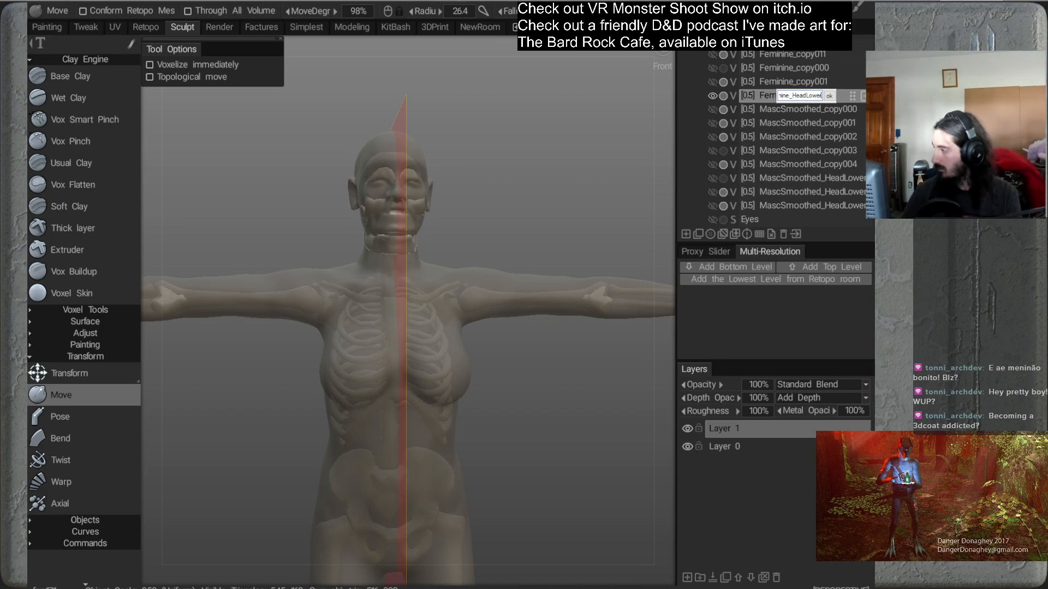
text(dLower)
key(Return)
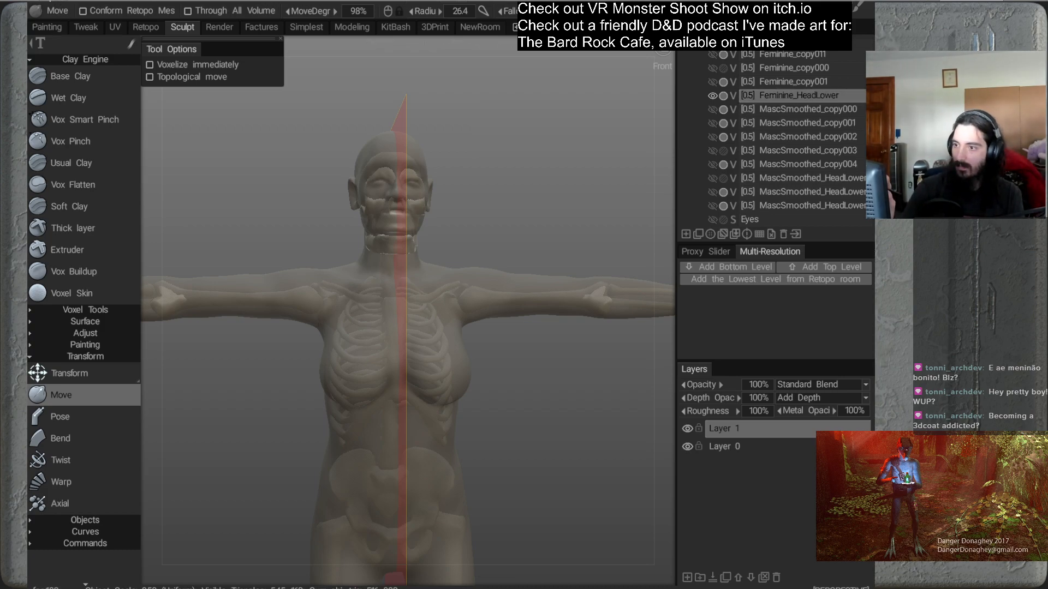
Save the scene as a new 3b file named HumanFitting in the 3dCoat_Stuff folder
click(50, 1)
click(107, 115)
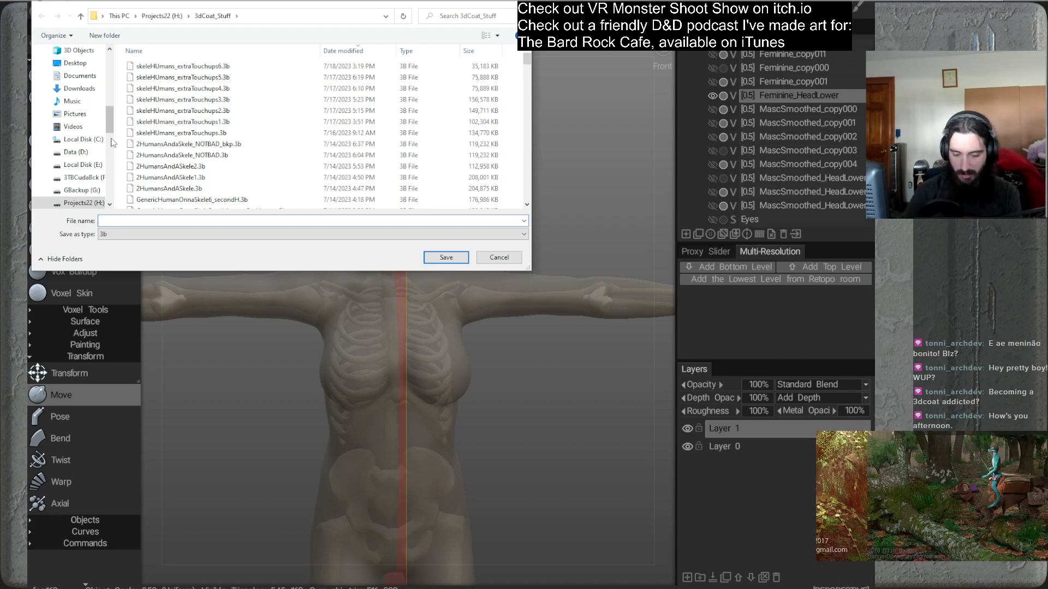
text(HumanFi)
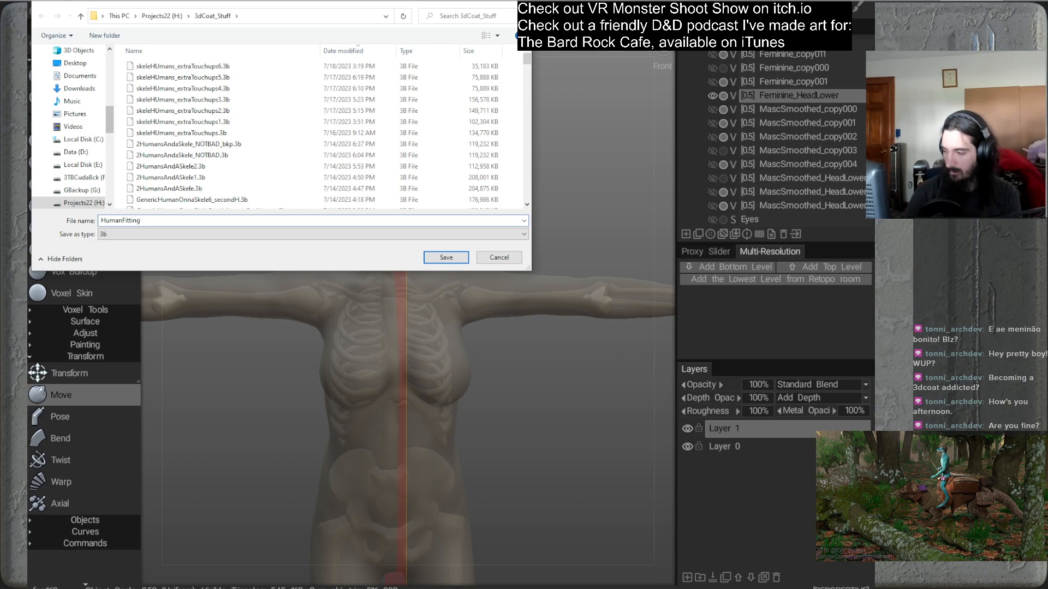
text(tting)
key(Return)
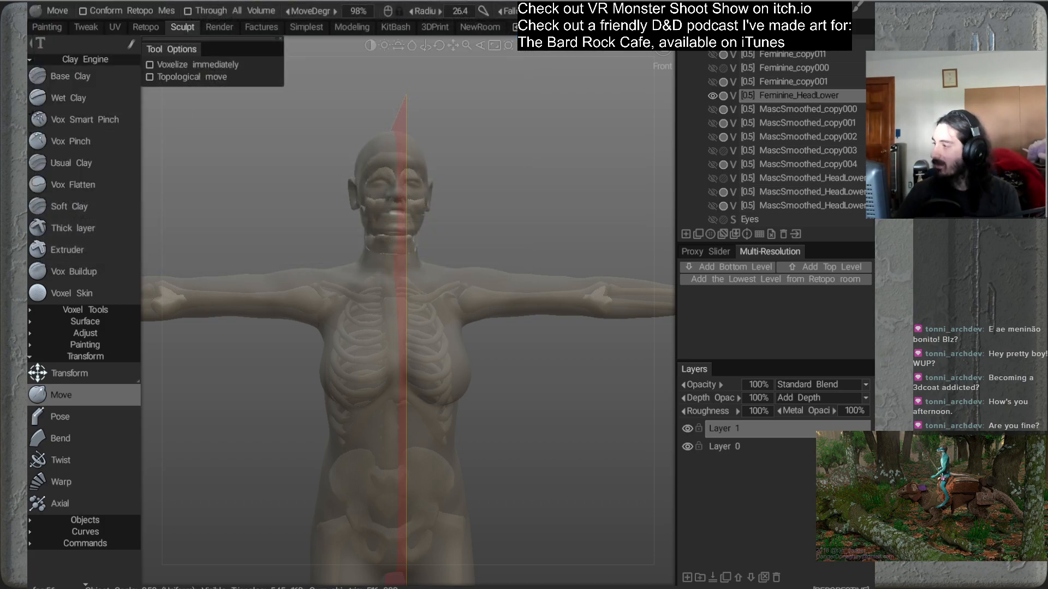
Pull the feminine sculpt's face and jaw down over the skull in side view using the Move tool with radius 98.9
alt+middle_drag(503, 222, 505, 195)
scroll(505, 200, down, 4)
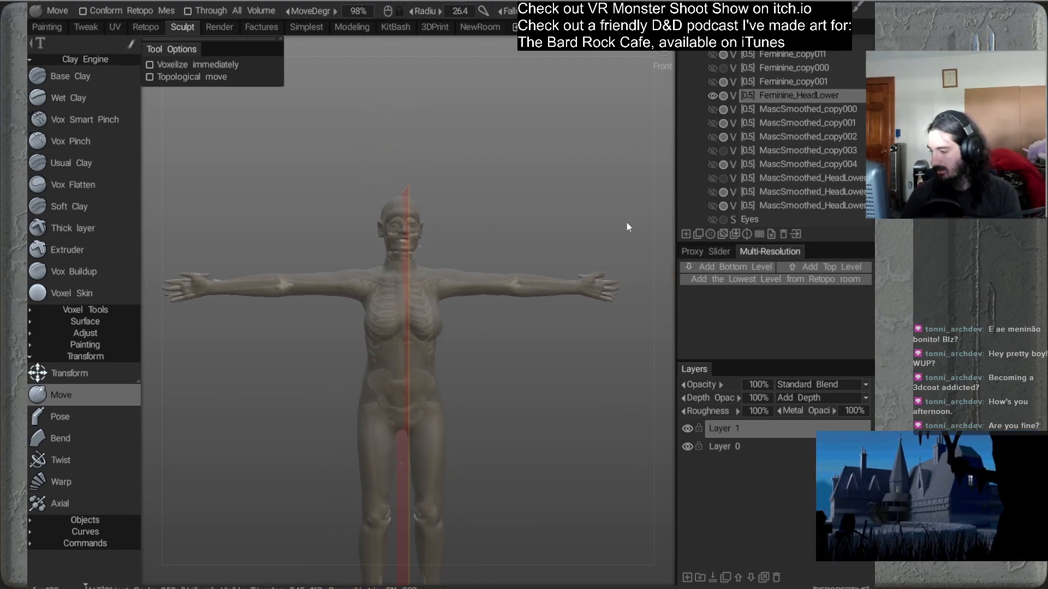
scroll(538, 240, up, 5)
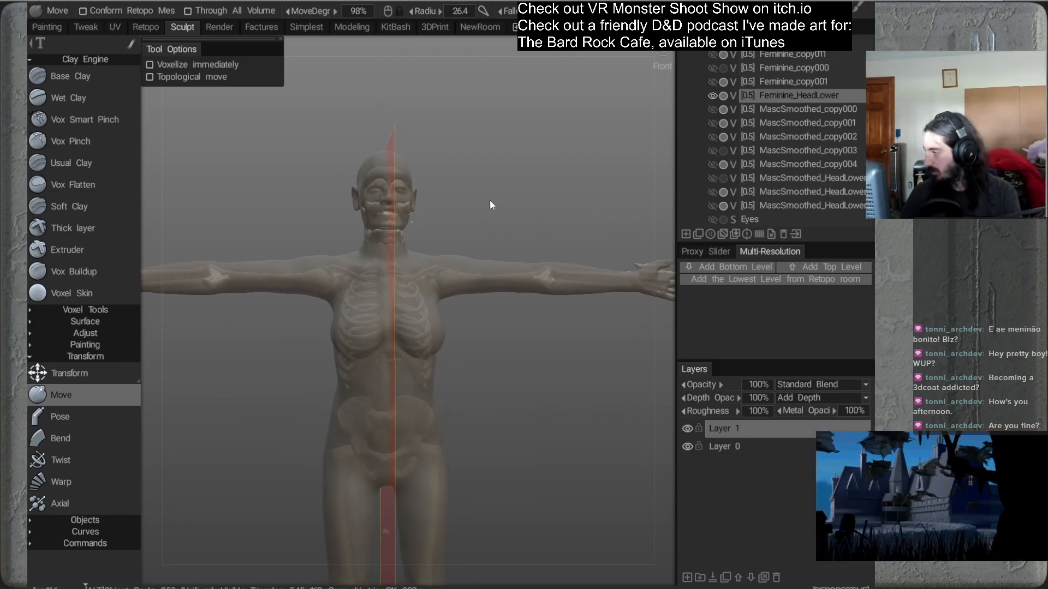
alt+middle_drag(467, 210, 460, 235)
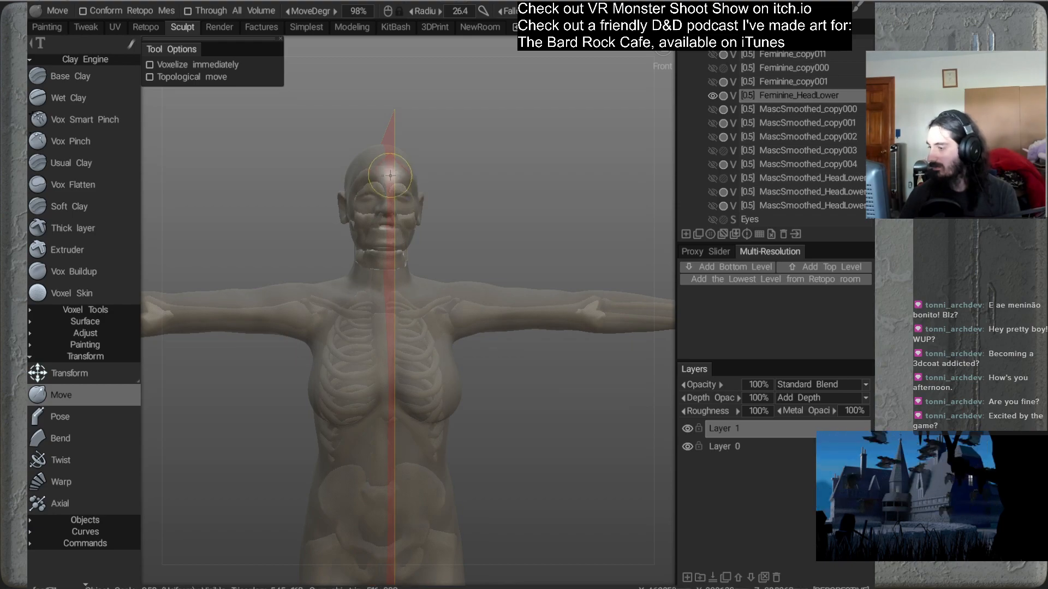
right_drag(392, 165, 430, 165)
mouse_move(430, 164)
alt+mouse_down()
mouse_move(421, 243)
mouse_move(487, 261)
mouse_move(563, 244)
mouse_move(539, 198)
mouse_move(498, 208)
alt+mouse_up()
scroll(524, 193, up, 3)
mouse_move(445, 162)
alt+mouse_down()
mouse_move(495, 227)
mouse_move(436, 229)
alt+mouse_up()
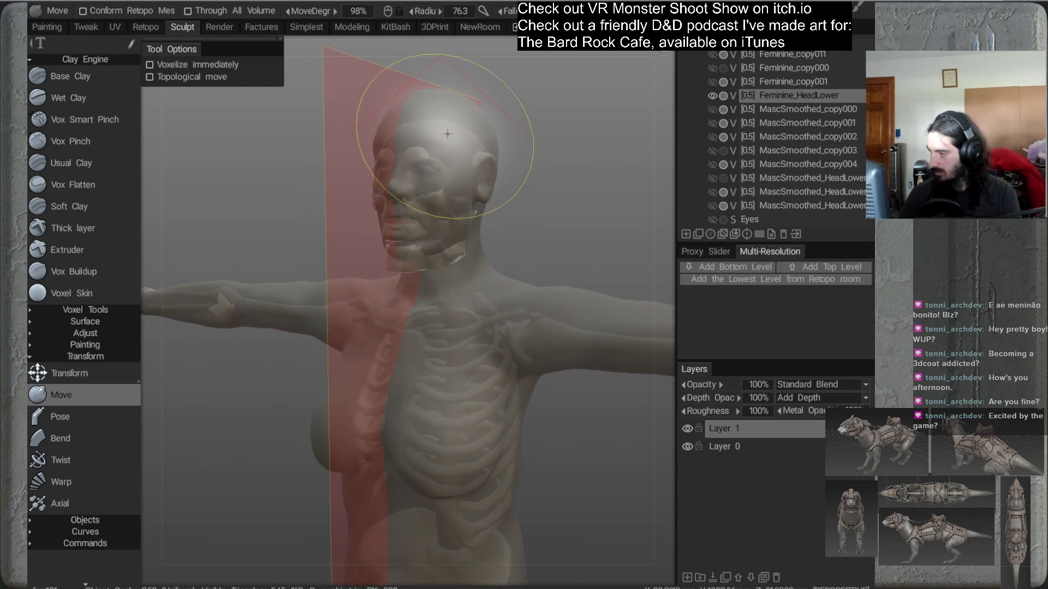
right_drag(452, 154, 506, 146)
mouse_move(460, 113)
alt+mouse_down()
mouse_move(553, 188)
mouse_move(499, 186)
mouse_move(507, 194)
mouse_move(491, 251)
alt+mouse_up()
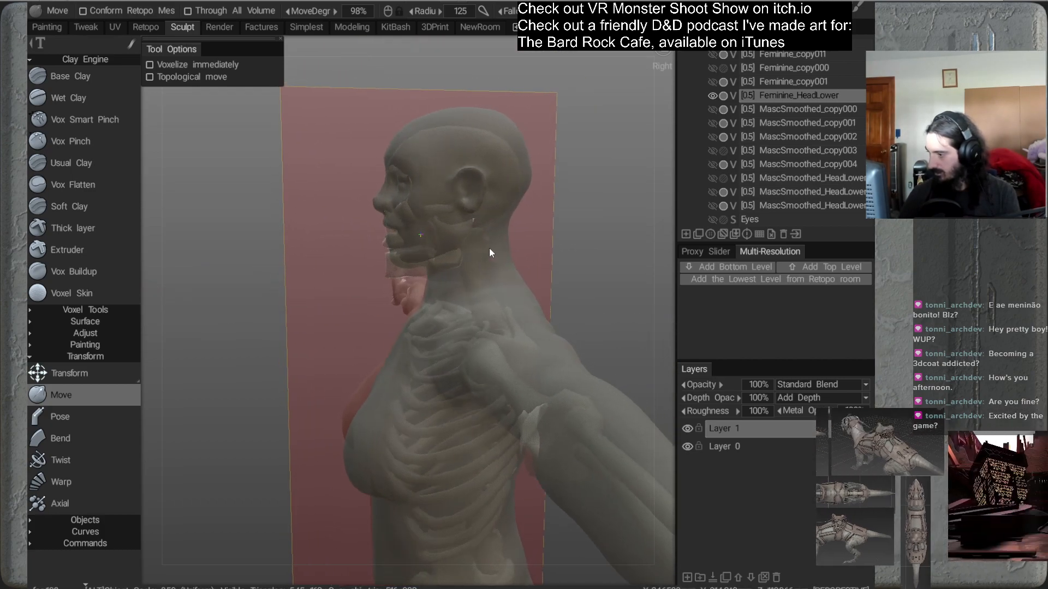
right_drag(446, 210, 419, 211)
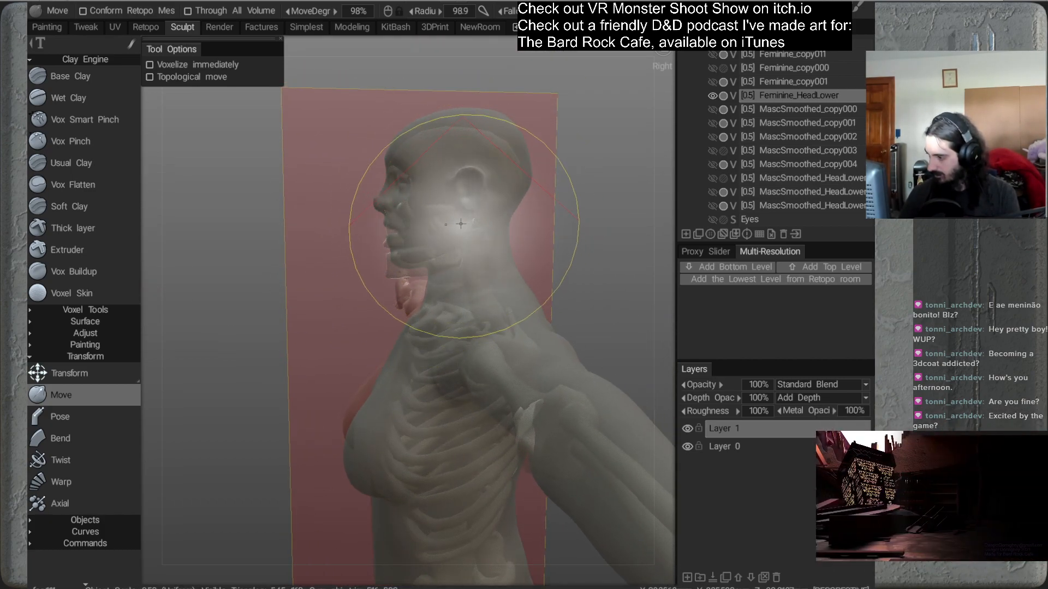
drag(399, 243, 398, 267)
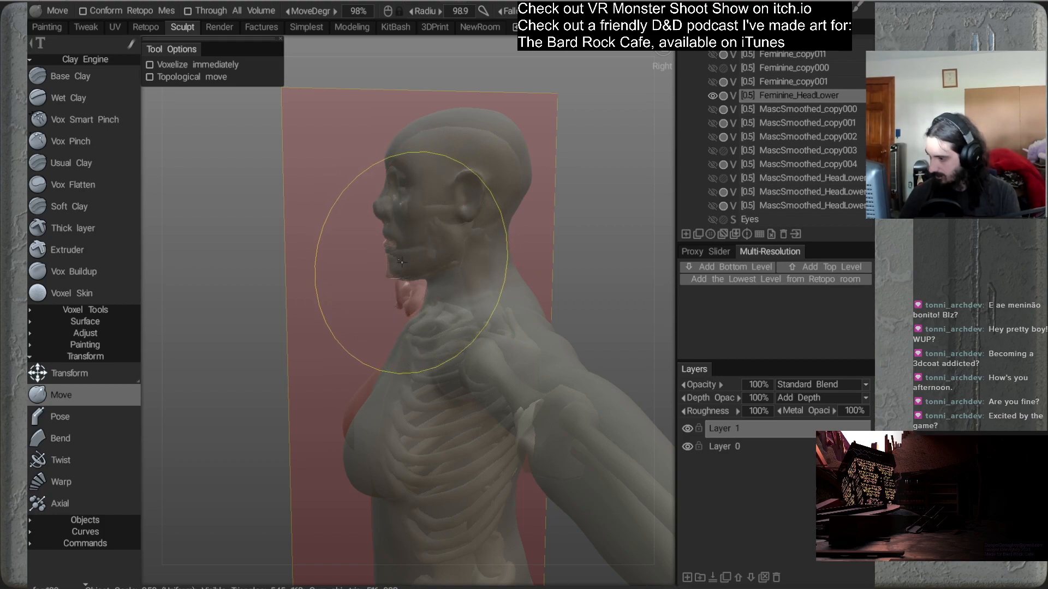
key(ctrl+z)
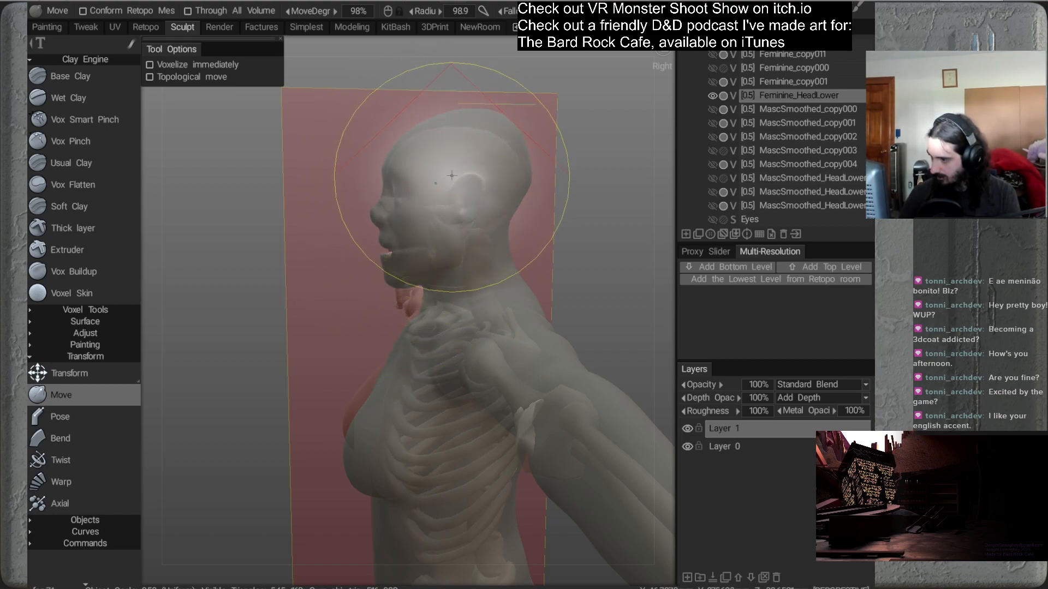
Pull the rest of the feminine head down to fit the skeleton's skull
mouse_move(414, 264)
alt+mouse_down()
mouse_move(531, 257)
mouse_move(460, 271)
mouse_move(480, 164)
mouse_move(500, 150)
alt+mouse_up()
mouse_move(524, 181)
mouse_down()
mouse_move(504, 222)
mouse_move(526, 244)
mouse_move(545, 244)
mouse_up()
alt+drag(355, 337, 510, 338)
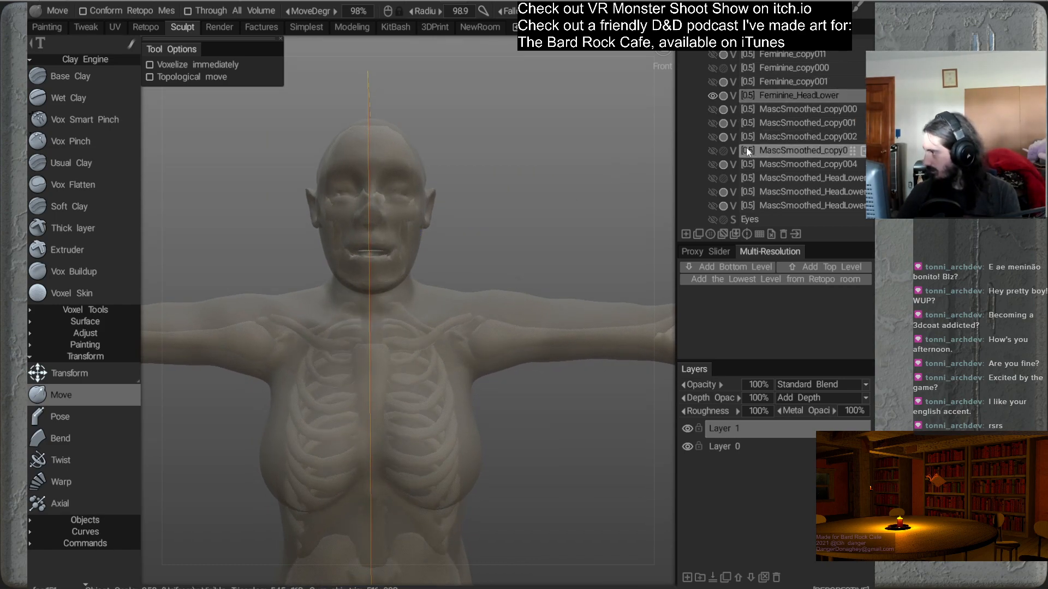
Apply an opaque, skin-toned clay shader to the Feminine_HeadLower volume
mouse_move(774, 27)
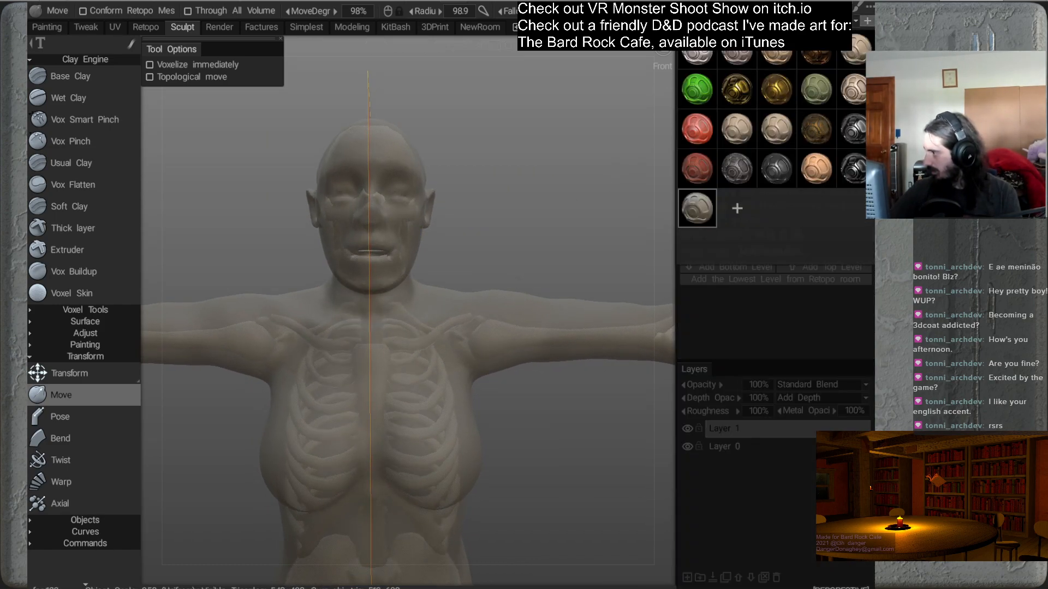
click(735, 136)
scroll(515, 223, down, 5)
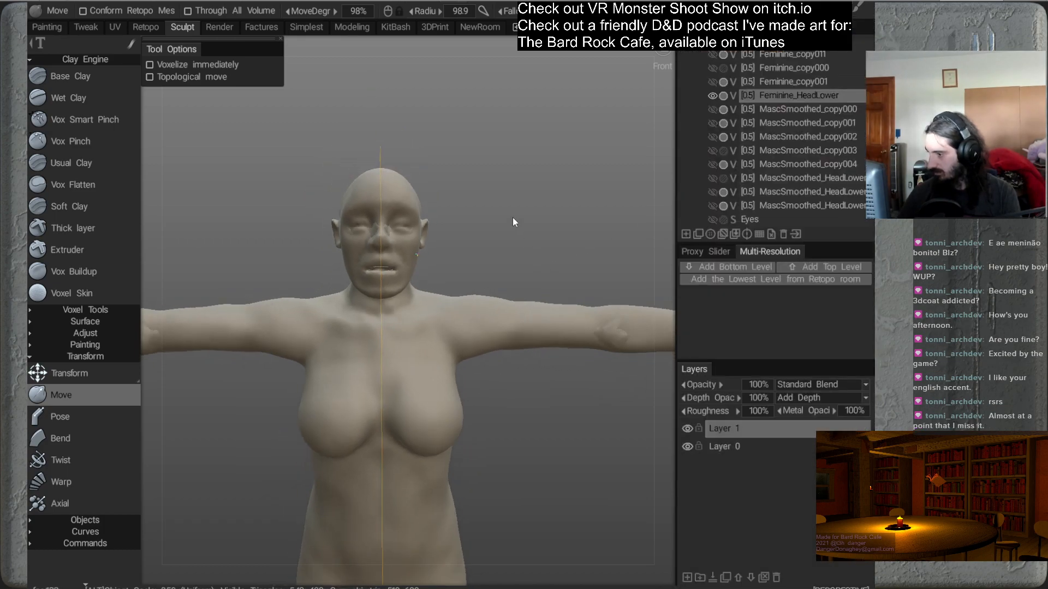
Reshape the head and neck area of Feminine_HeadLower with the Move tool, reducing the brush radius to 68.4 and 41.6
alt+drag(474, 254, 457, 345)
scroll(519, 299, up, 4)
mouse_move(520, 352)
mouse_down()
mouse_move(533, 348)
mouse_move(515, 361)
mouse_move(434, 371)
mouse_move(421, 402)
mouse_move(475, 321)
mouse_move(530, 356)
mouse_move(519, 330)
mouse_up()
alt+middle_drag(441, 240, 454, 279)
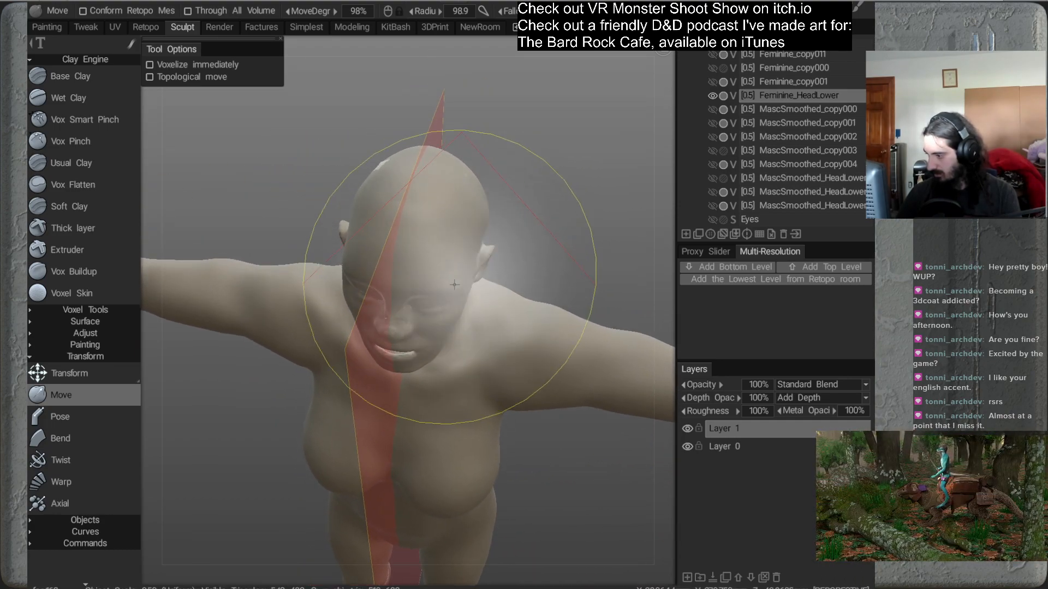
right_drag(452, 278, 407, 296)
alt+drag(443, 283, 473, 283)
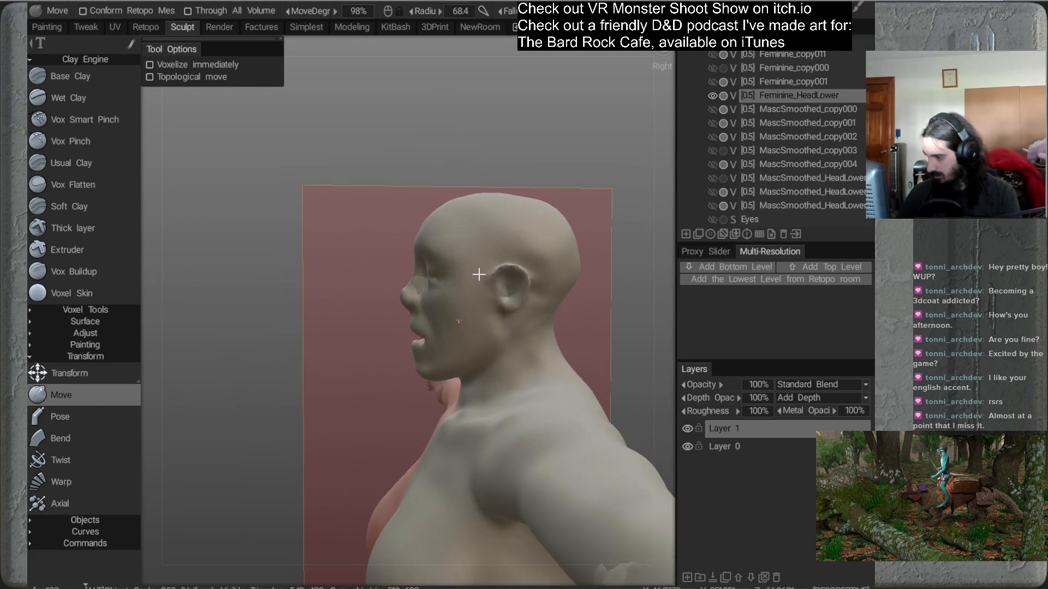
alt+middle_drag(473, 283, 459, 268)
alt+middle_drag(516, 237, 509, 222)
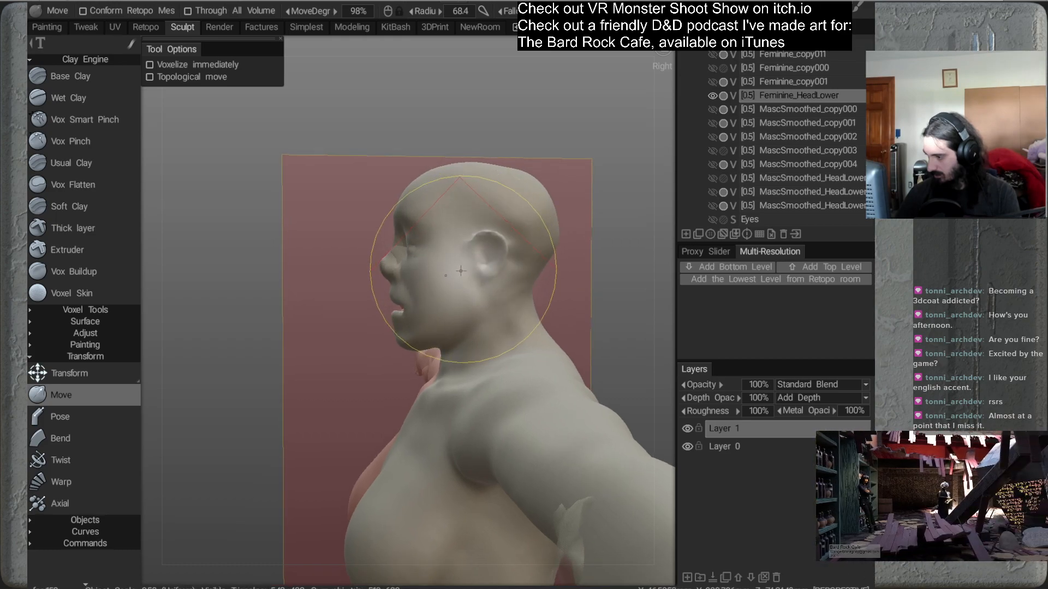
mouse_move(451, 277)
right_down()
mouse_move(420, 284)
mouse_move(427, 273)
right_up()
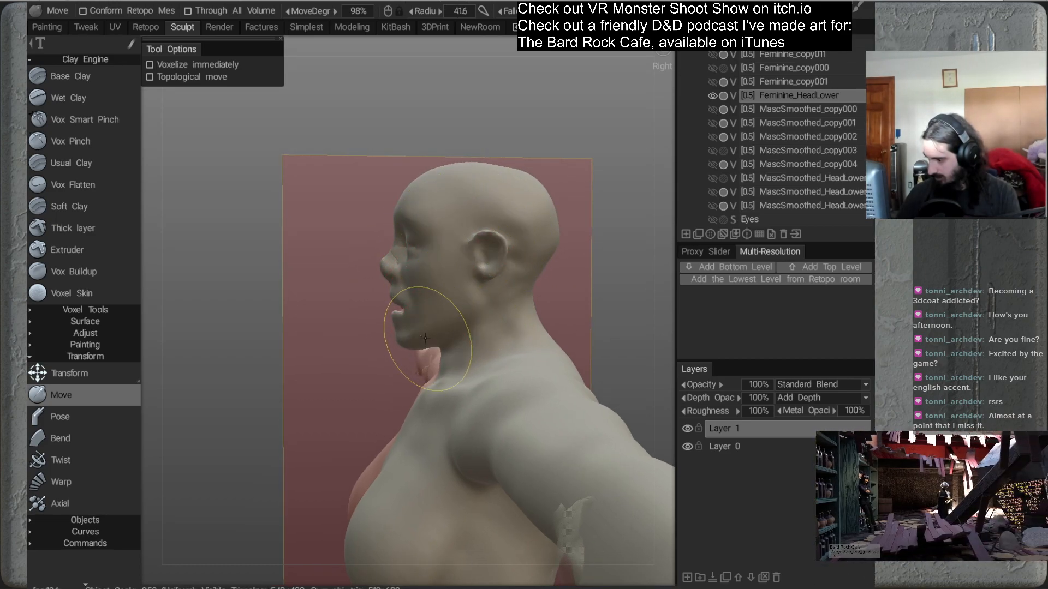
Adjust the sides of the jaw, cheek and neck with the Move tool, undoing the last unwanted stroke
mouse_move(432, 378)
alt+mouse_down()
mouse_move(427, 364)
mouse_move(404, 390)
mouse_move(450, 378)
mouse_move(416, 362)
mouse_move(376, 303)
alt+mouse_up()
mouse_move(460, 290)
right_down()
mouse_move(468, 288)
mouse_move(456, 285)
right_up()
mouse_move(476, 296)
alt+mouse_down()
mouse_move(506, 323)
mouse_move(500, 329)
mouse_move(431, 272)
mouse_move(503, 299)
mouse_move(498, 238)
alt+mouse_up()
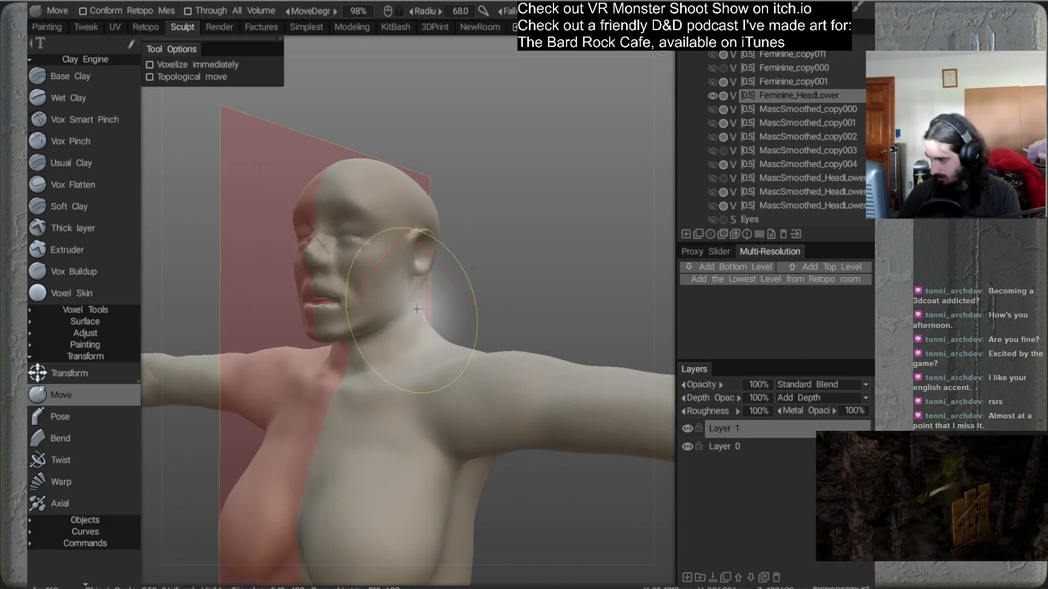
drag(418, 303, 480, 332)
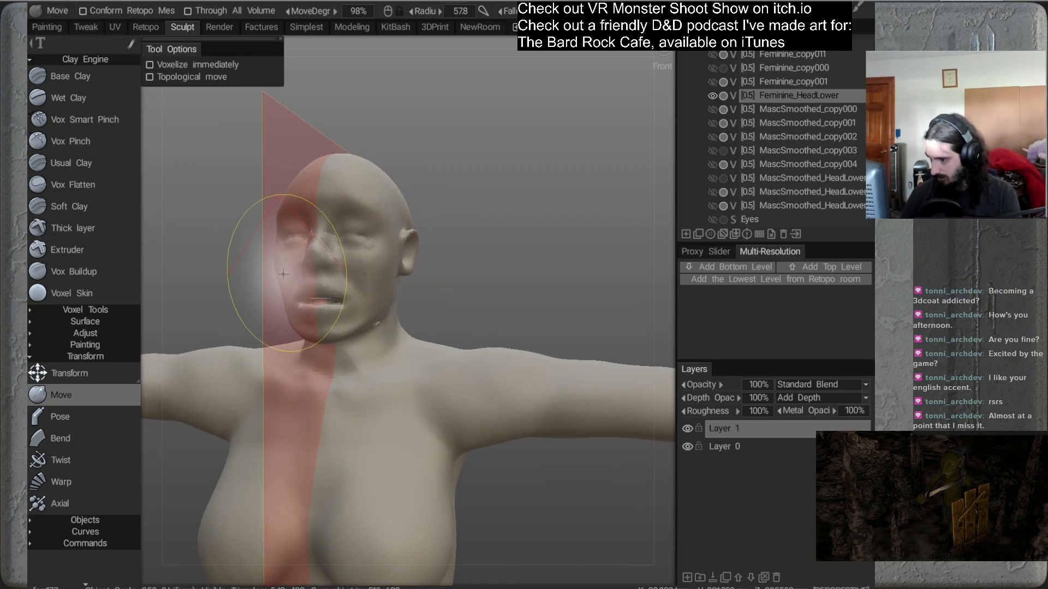
drag(277, 268, 284, 269)
mouse_move(450, 265)
alt+mouse_down()
mouse_move(451, 274)
mouse_move(413, 282)
mouse_move(545, 303)
mouse_move(502, 309)
mouse_move(517, 321)
mouse_move(391, 369)
mouse_move(349, 322)
mouse_move(370, 268)
alt+mouse_up()
key(ctrl+z)
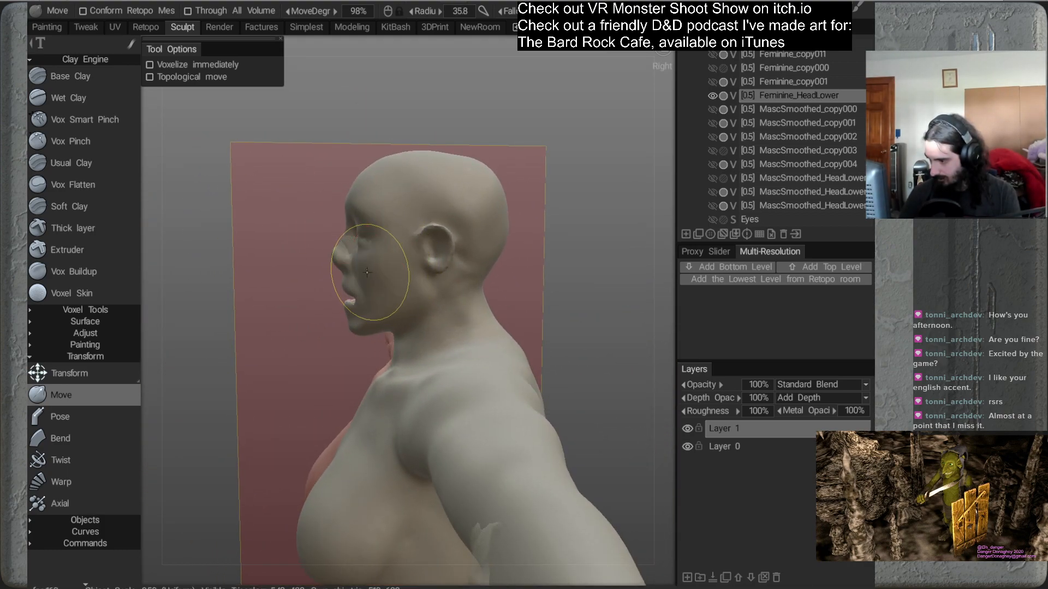
Clone the Feminine_HeadLower volume and hide the original
alt+drag(402, 274, 426, 295)
scroll(484, 290, down, 5)
alt+right_drag(425, 296, 483, 323)
alt+drag(483, 323, 461, 287)
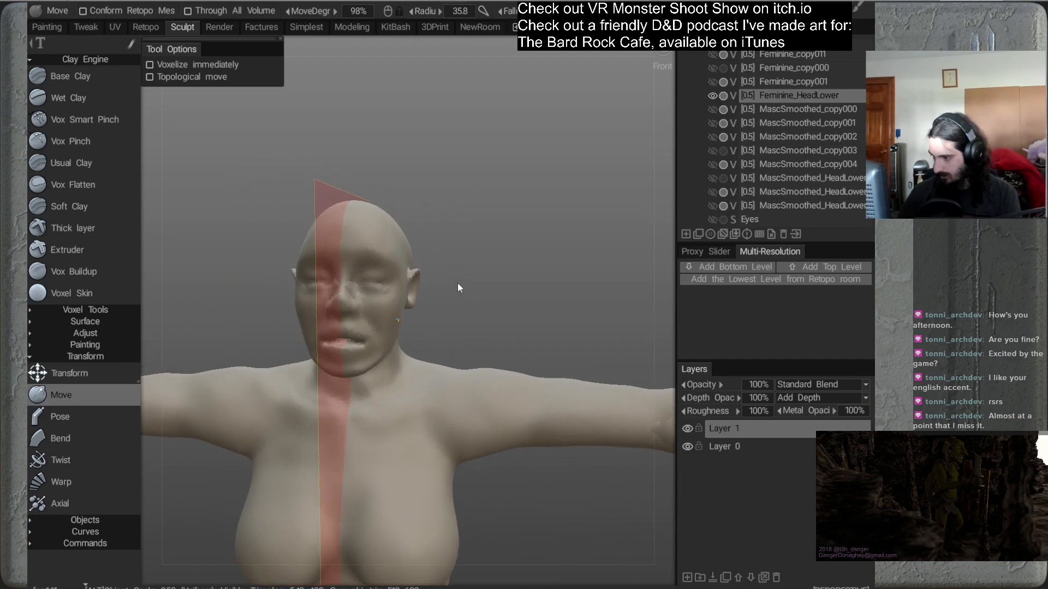
alt+drag(385, 238, 580, 338)
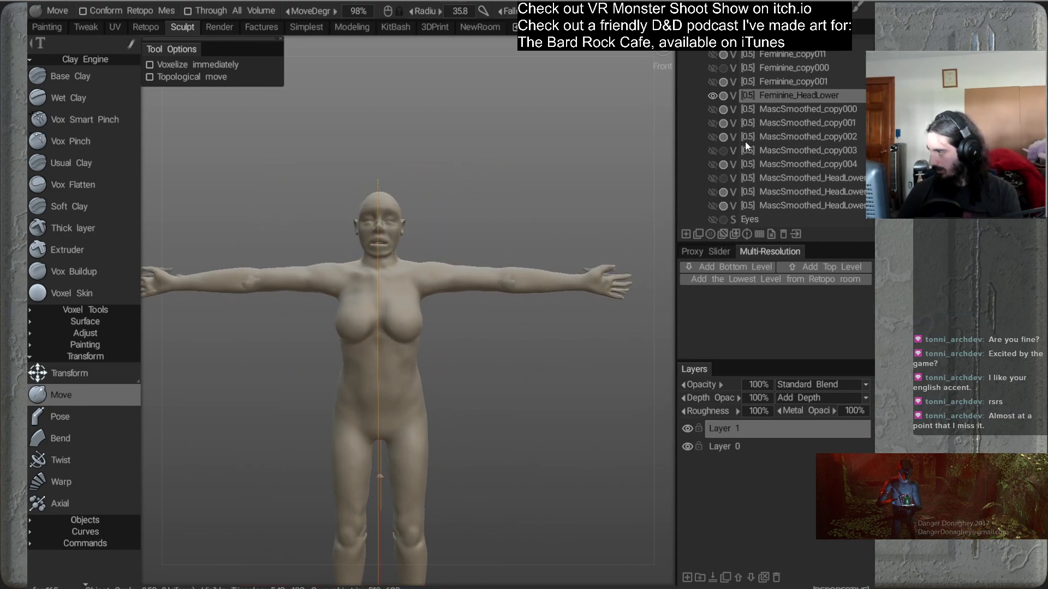
right_click(794, 95)
mouse_move(720, 389)
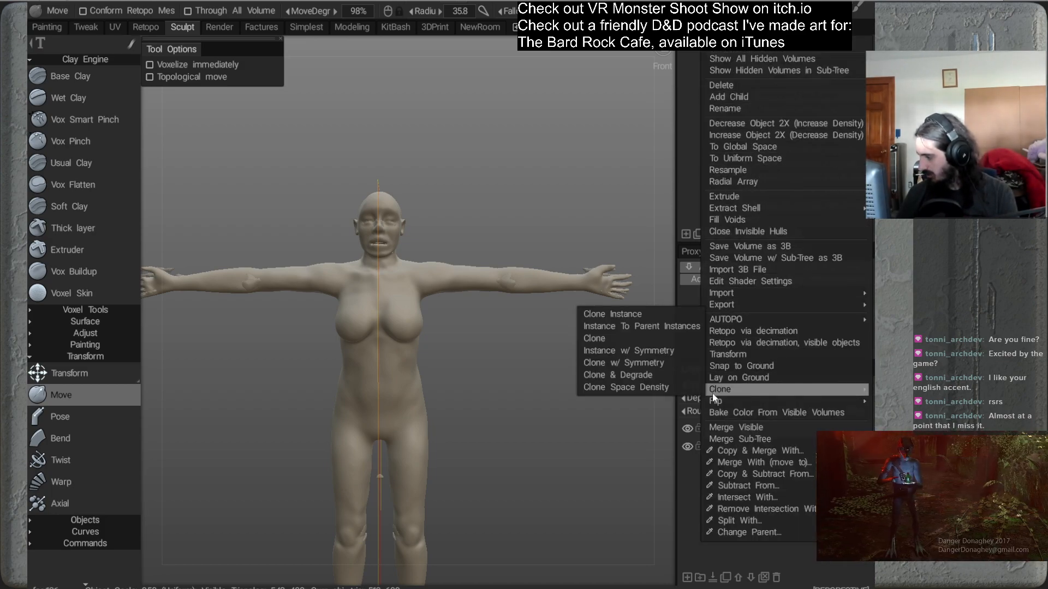
click(604, 338)
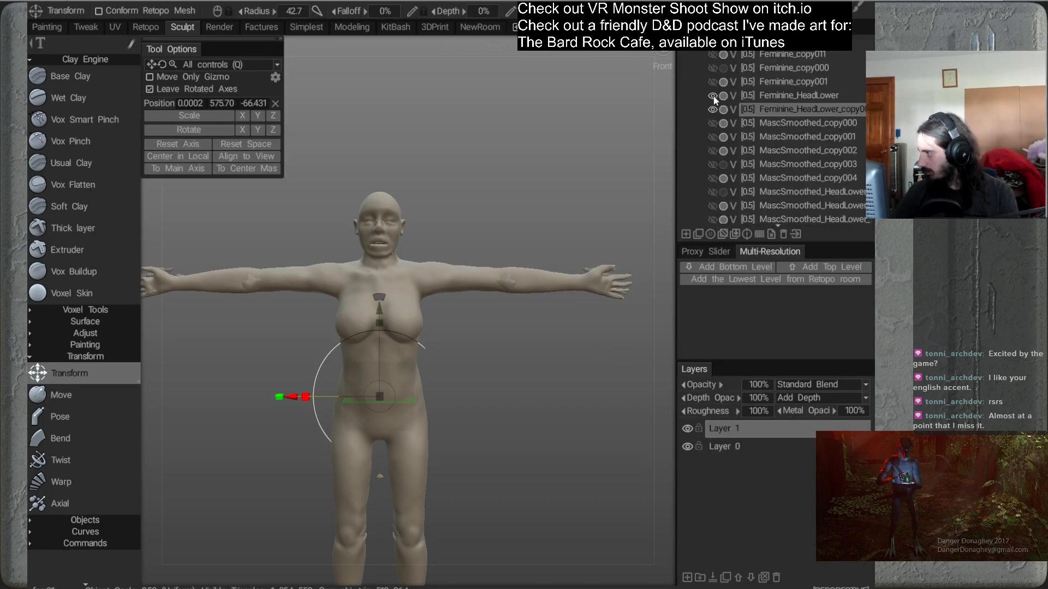
Refine the jaw, cheek and mouth area of the feminine clone with the Move tool, using brush radii between 41.9 and 28.7
click(103, 392)
alt+drag(382, 349, 440, 311)
alt+middle_drag(440, 311, 437, 345)
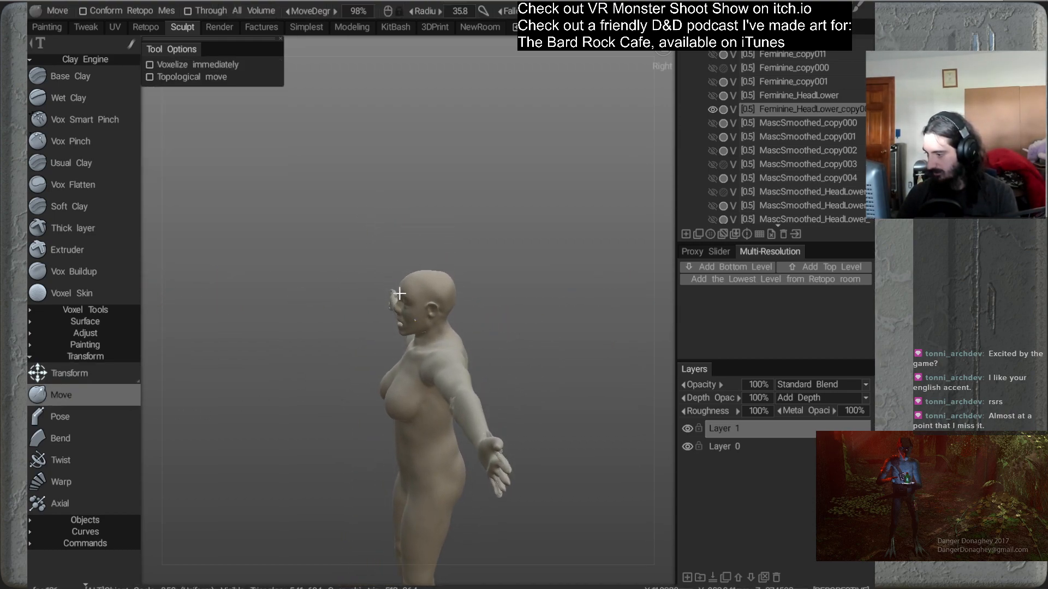
alt+right_drag(399, 292, 421, 360)
alt+drag(420, 361, 410, 350)
alt+right_drag(411, 350, 395, 290)
alt+drag(396, 289, 403, 274)
alt+drag(413, 311, 460, 305)
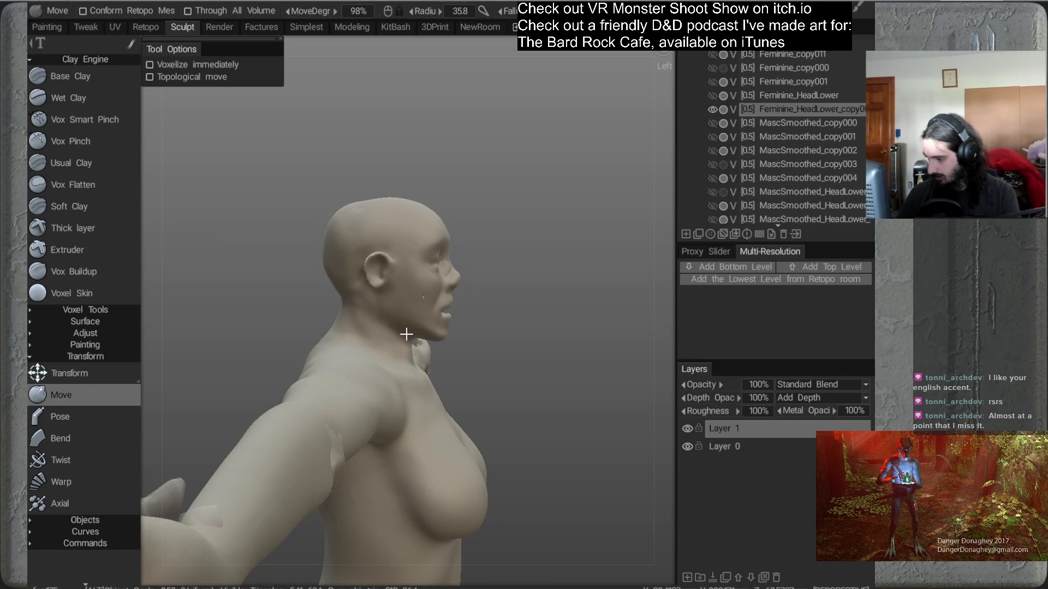
alt+drag(405, 332, 390, 311)
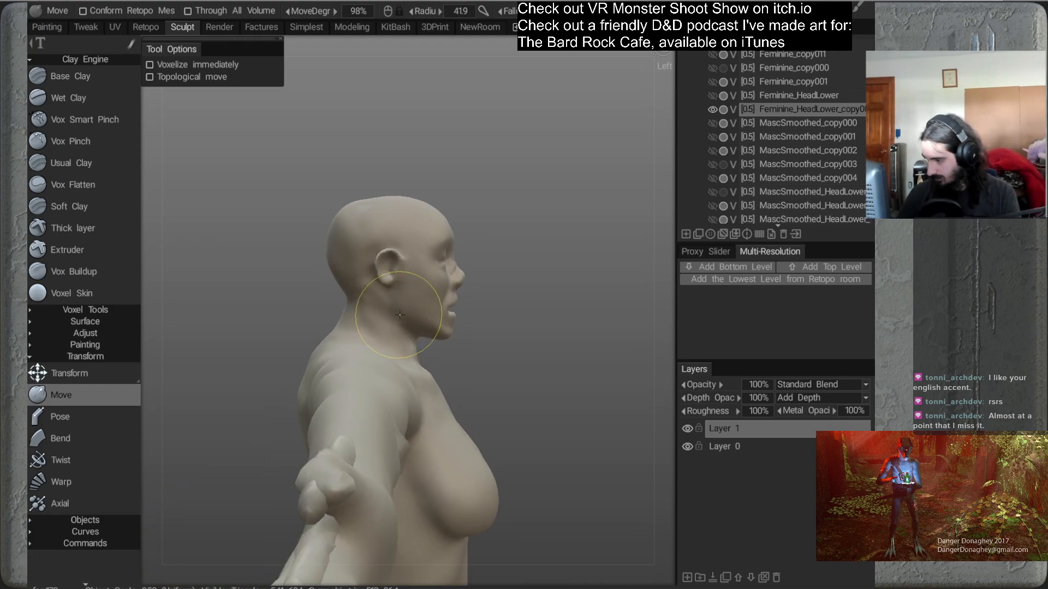
mouse_move(503, 335)
alt+mouse_down()
mouse_move(515, 339)
mouse_move(487, 350)
mouse_move(513, 358)
mouse_move(477, 349)
mouse_move(445, 361)
mouse_move(471, 368)
mouse_move(415, 313)
mouse_move(480, 316)
mouse_move(437, 316)
mouse_move(467, 244)
mouse_move(490, 373)
mouse_move(467, 369)
alt+mouse_up()
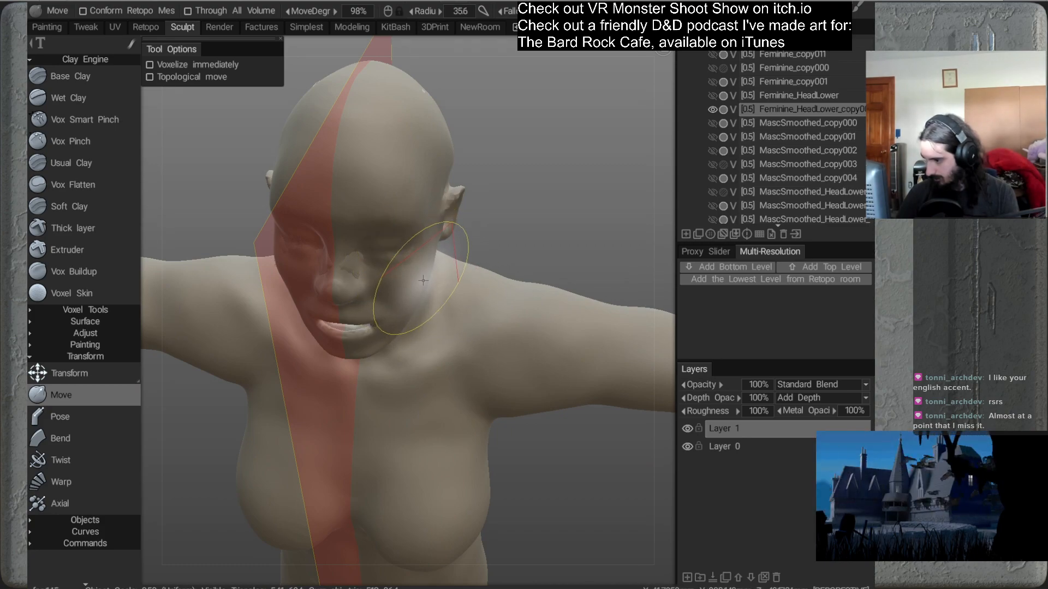
mouse_move(422, 281)
alt+mouse_down()
mouse_move(447, 309)
mouse_move(470, 303)
mouse_move(422, 310)
mouse_move(489, 306)
mouse_move(397, 313)
alt+mouse_up()
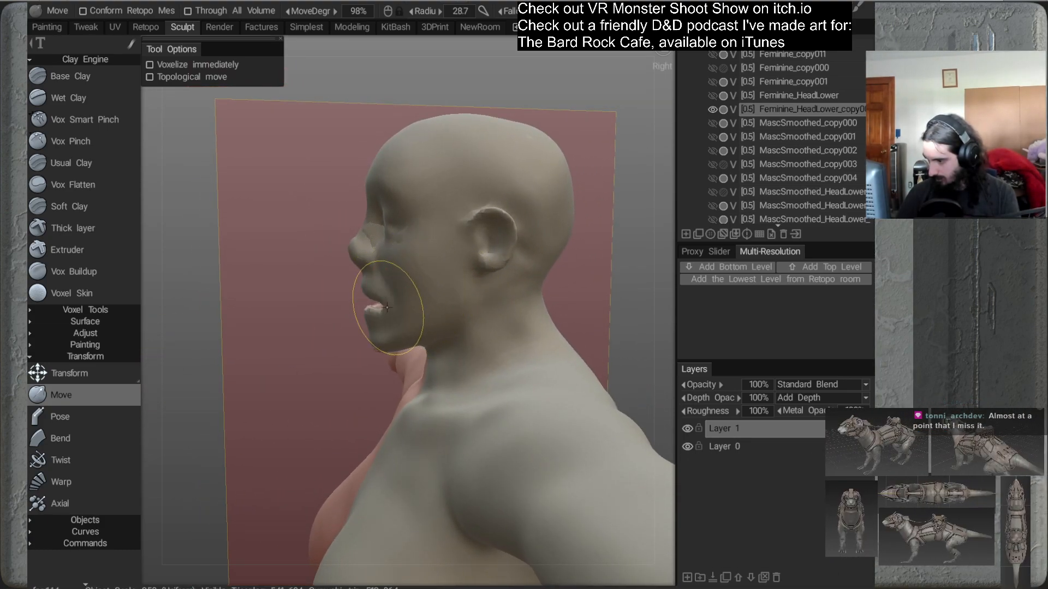
Clone the refined Feminine_HeadLower copy once more and hide the copy it came from
alt+drag(391, 340, 497, 363)
alt+right_drag(498, 362, 481, 270)
alt+drag(481, 270, 524, 282)
alt+right_drag(524, 282, 550, 234)
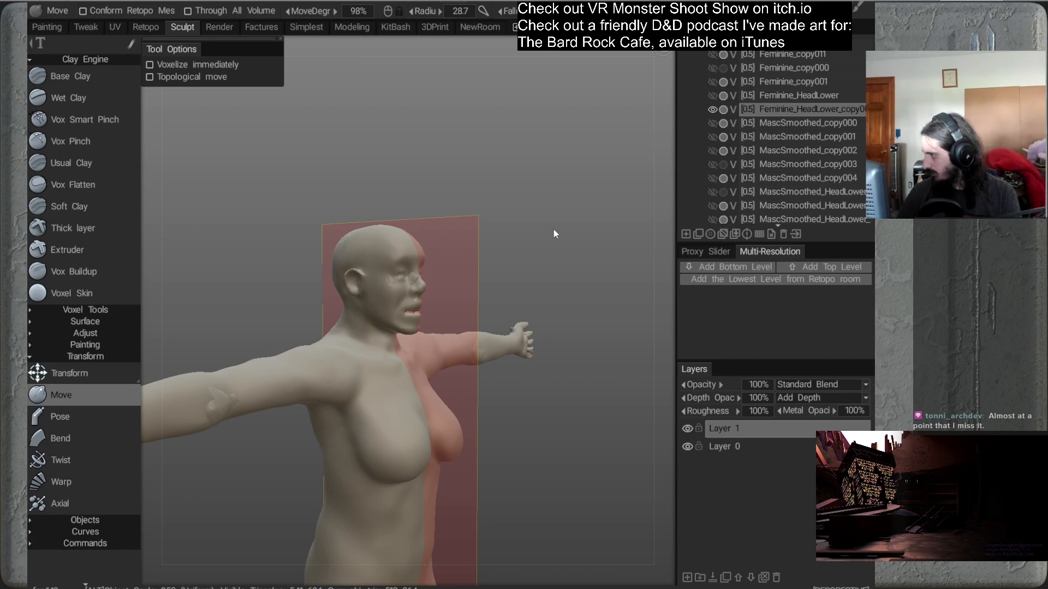
right_click(772, 113)
mouse_move(722, 389)
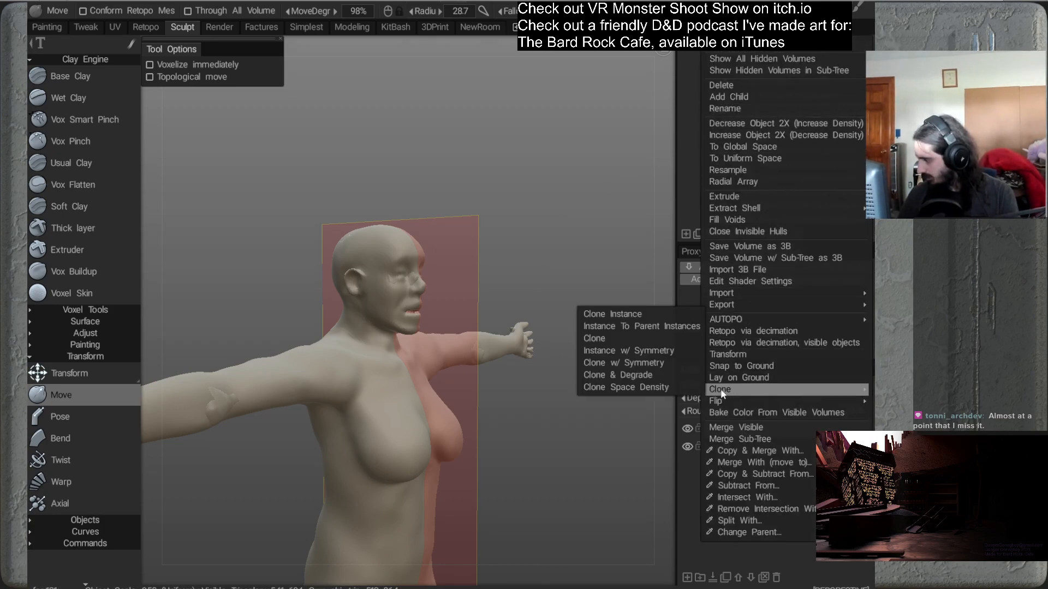
click(595, 338)
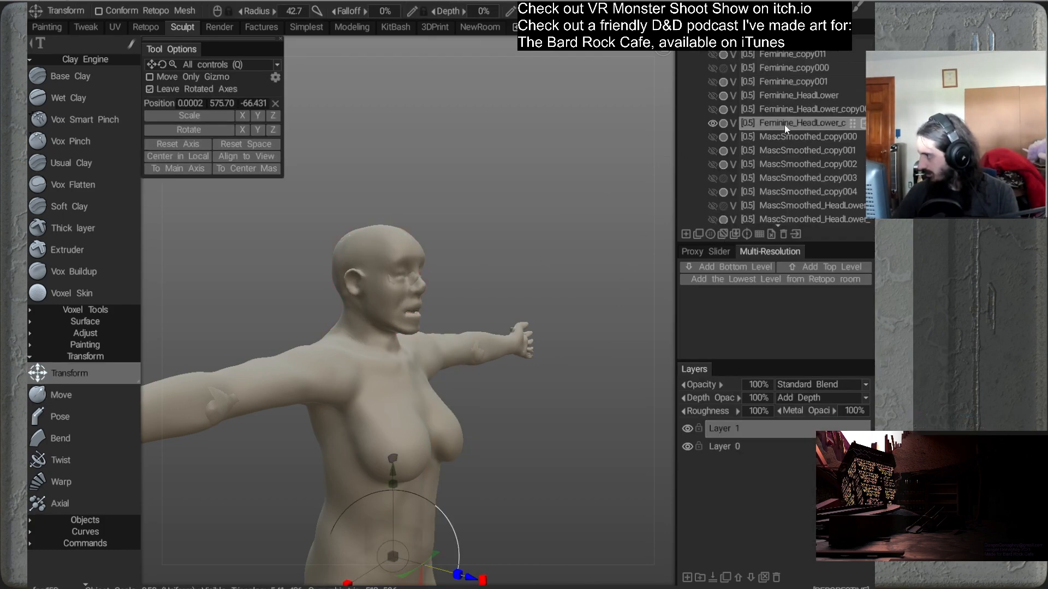
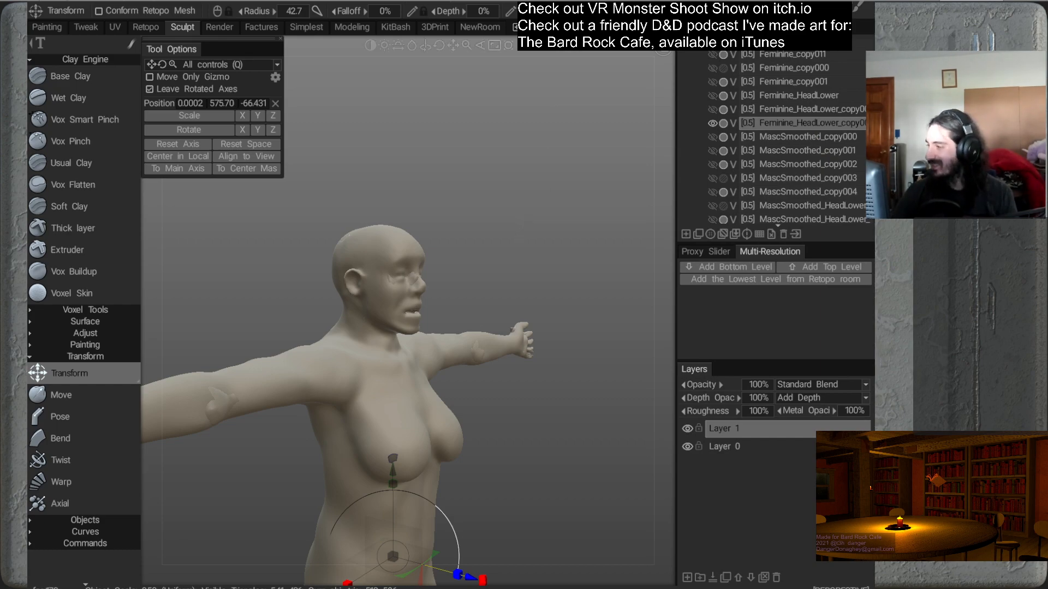
Reshape the back of the neck and shoulder of the feminine clone with the Move tool at a brush radius of 49.7
alt+drag(499, 212, 531, 294)
alt+right_drag(531, 293, 490, 165)
alt+drag(525, 284, 504, 298)
alt+middle_drag(492, 253, 504, 263)
alt+right_drag(483, 266, 548, 367)
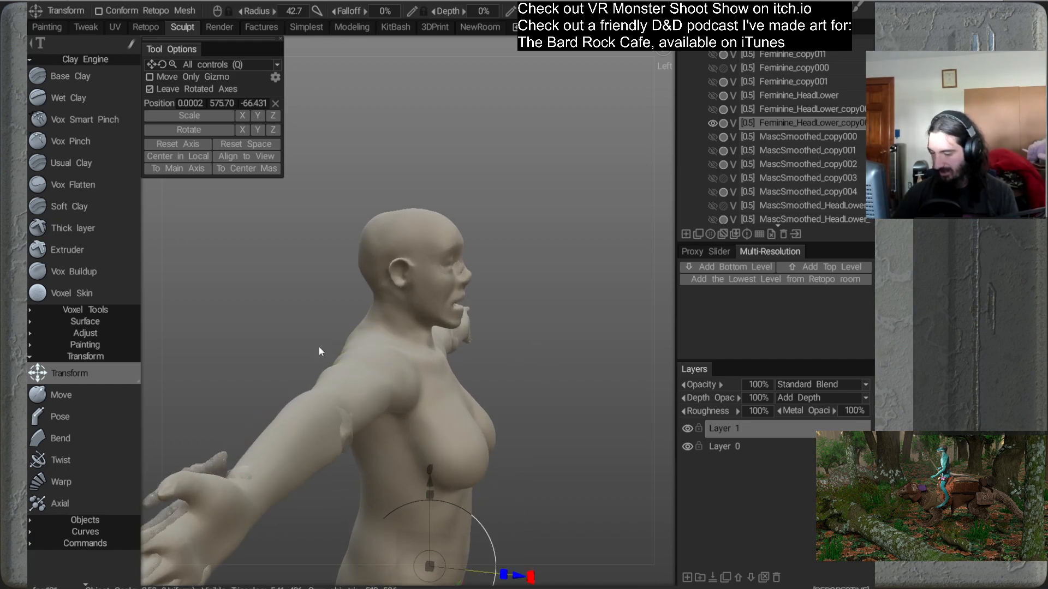
click(96, 397)
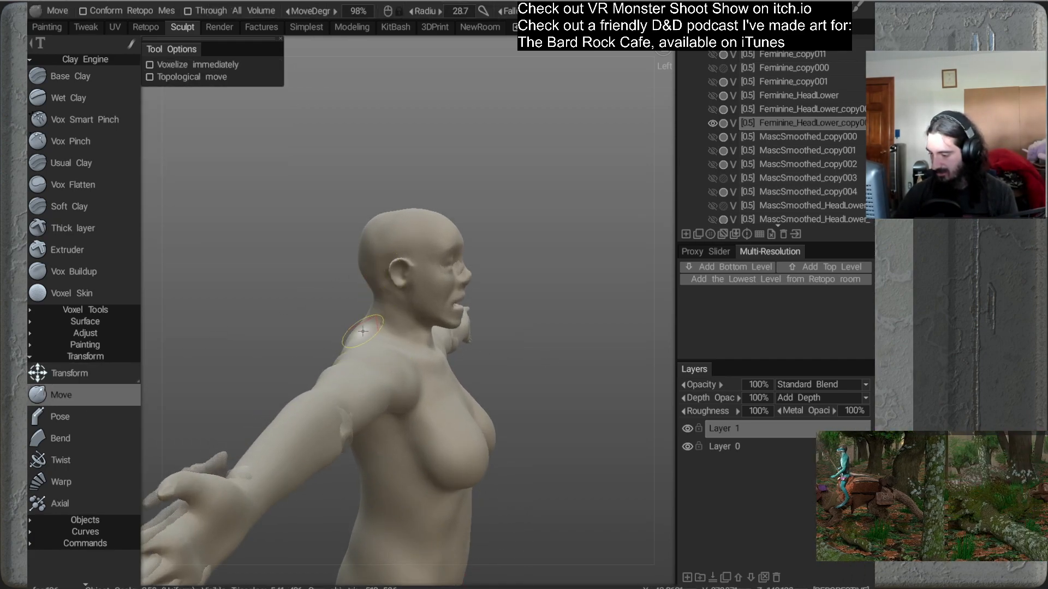
right_drag(361, 330, 380, 323)
mouse_move(368, 322)
alt+mouse_down()
mouse_move(344, 276)
mouse_move(364, 285)
mouse_move(362, 417)
mouse_move(355, 318)
mouse_move(394, 399)
mouse_move(496, 409)
mouse_move(573, 397)
mouse_move(498, 371)
mouse_move(476, 387)
mouse_move(556, 381)
mouse_move(467, 418)
mouse_move(467, 391)
mouse_move(435, 440)
mouse_move(463, 376)
mouse_move(437, 319)
mouse_move(526, 304)
mouse_move(491, 253)
mouse_move(506, 335)
mouse_move(405, 400)
mouse_move(437, 378)
mouse_move(451, 349)
mouse_move(365, 347)
mouse_move(465, 307)
mouse_move(418, 357)
mouse_move(442, 405)
mouse_move(436, 428)
mouse_move(425, 382)
mouse_move(432, 257)
alt+mouse_up()
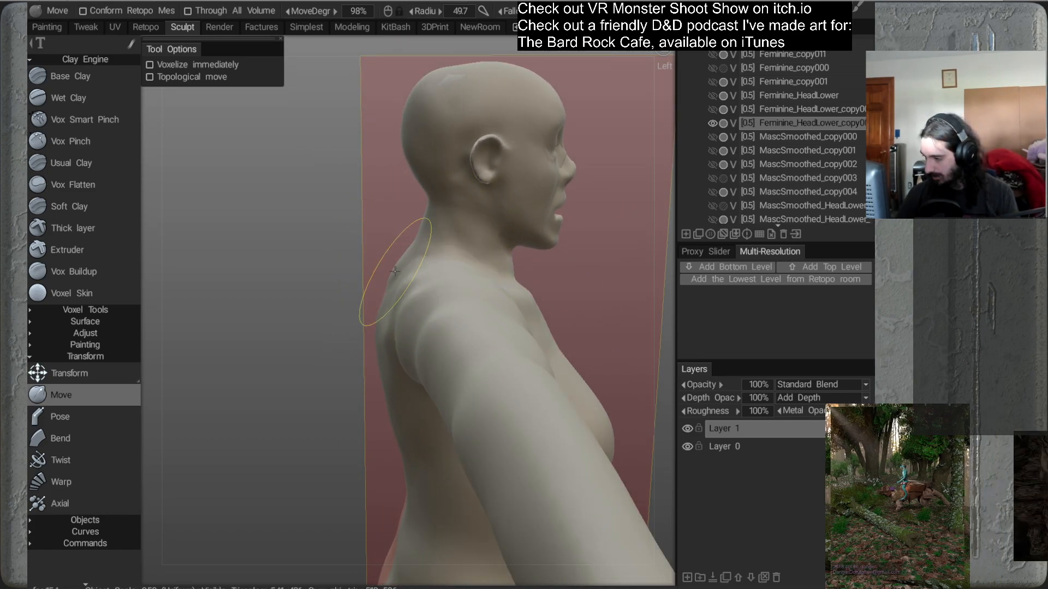
alt+drag(426, 320, 518, 273)
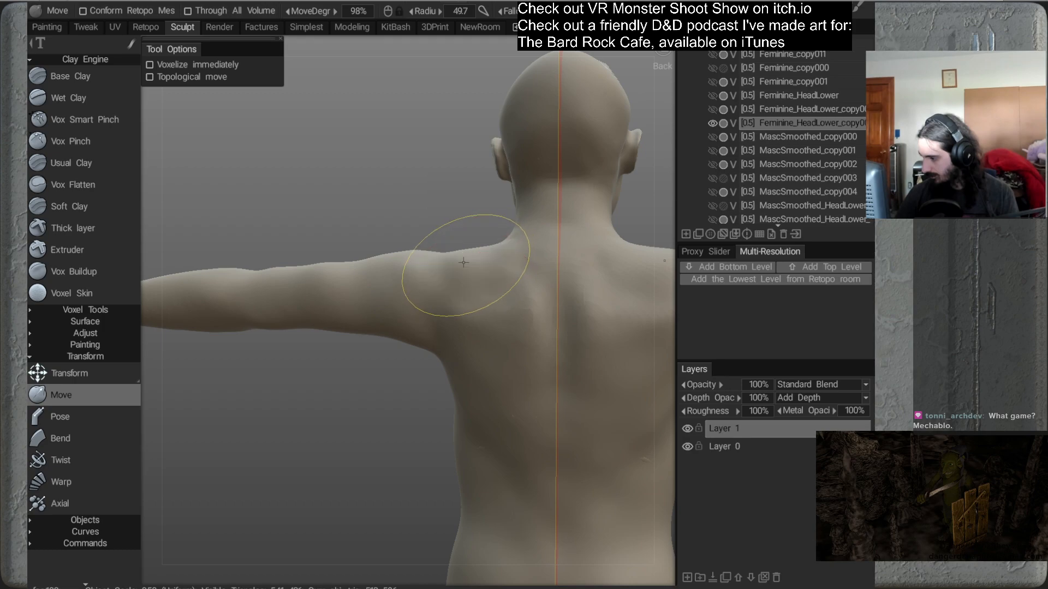
drag(470, 266, 460, 262)
Reshape the side of the skull and temple with the Move tool at a brush radius of about 41.7
mouse_move(511, 317)
alt+mouse_down()
mouse_move(431, 352)
mouse_move(513, 314)
alt+mouse_up()
alt+right_drag(512, 314, 334, 306)
alt+drag(382, 374, 461, 375)
alt+drag(412, 302, 451, 254)
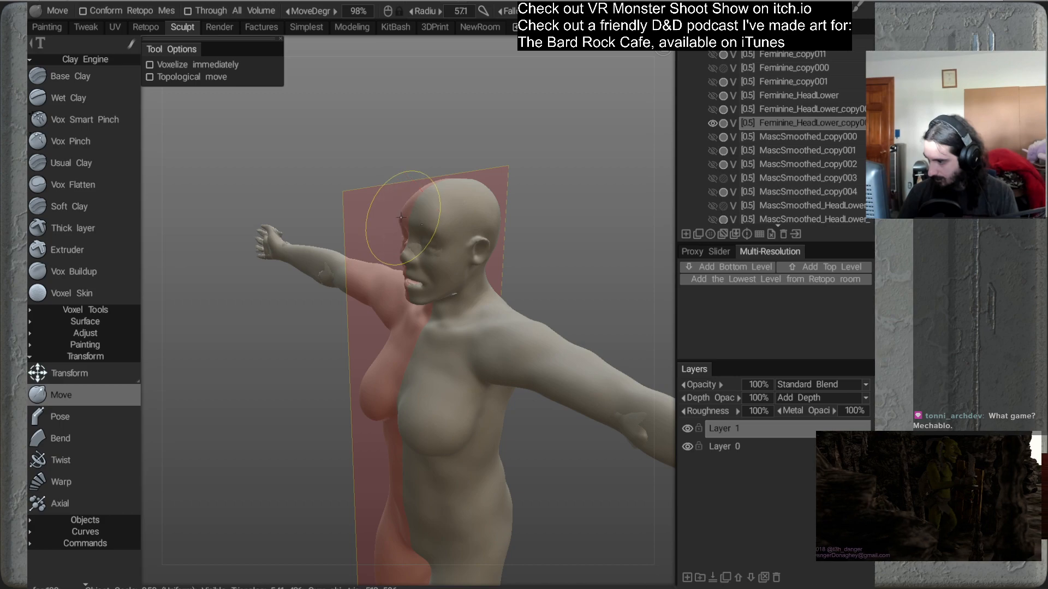
mouse_move(447, 215)
alt+mouse_down()
mouse_move(480, 244)
mouse_move(407, 237)
mouse_move(419, 219)
alt+mouse_up()
alt+middle_drag(419, 218, 414, 266)
alt+right_drag(414, 267, 468, 250)
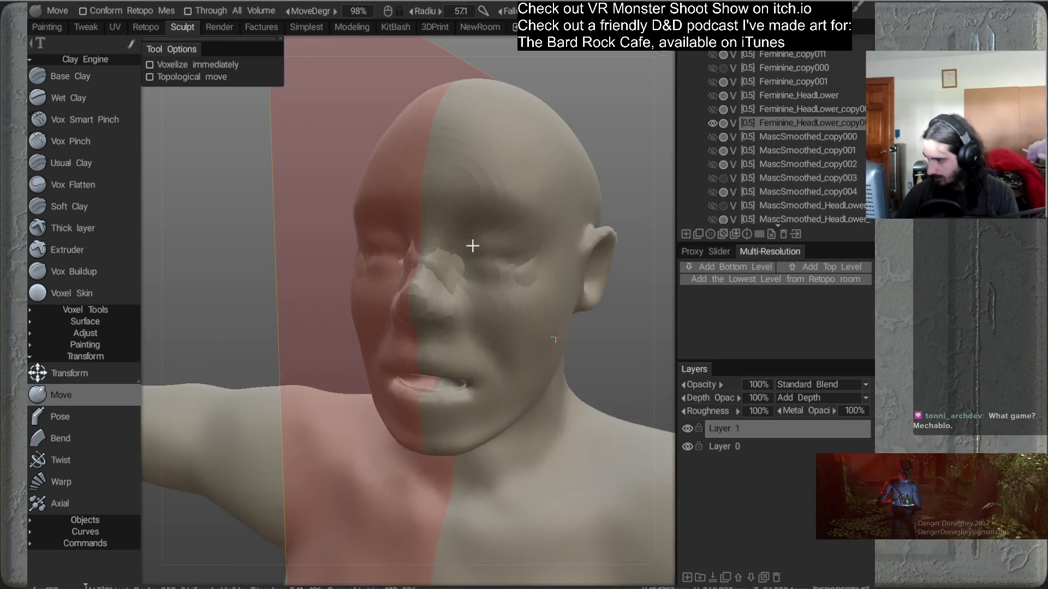
right_drag(554, 187, 497, 206)
mouse_move(545, 226)
alt+mouse_down()
mouse_move(584, 219)
mouse_move(535, 220)
mouse_move(568, 162)
mouse_move(607, 221)
mouse_move(586, 208)
alt+mouse_up()
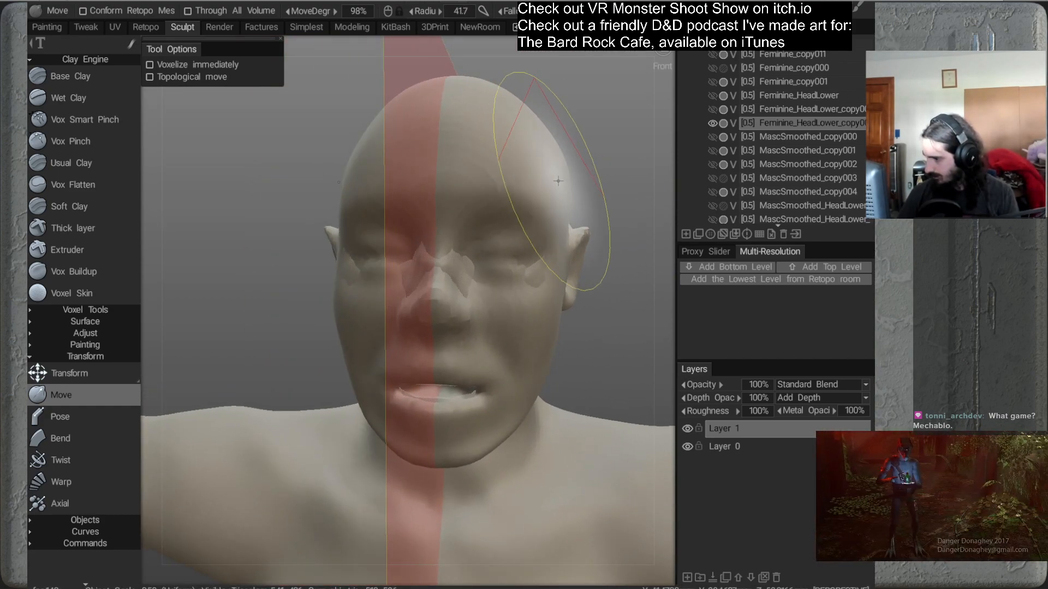
mouse_move(555, 165)
right_down()
mouse_move(521, 184)
mouse_move(539, 177)
right_up()
mouse_move(529, 168)
mouse_down()
mouse_move(502, 225)
mouse_move(538, 255)
mouse_move(533, 202)
mouse_move(538, 262)
mouse_up()
Refine the cheek, jaw corner and the area below the ear with the Move tool, reducing the brush radius from 27.9 to 13.8
alt+right_drag(554, 270, 502, 208)
alt+drag(502, 208, 366, 309)
alt+right_drag(366, 308, 444, 304)
mouse_move(445, 304)
alt+mouse_down()
mouse_move(432, 348)
mouse_move(382, 347)
mouse_move(474, 351)
mouse_move(398, 357)
mouse_move(515, 322)
mouse_move(482, 338)
mouse_move(513, 314)
mouse_move(561, 329)
mouse_move(549, 340)
mouse_move(557, 337)
alt+mouse_up()
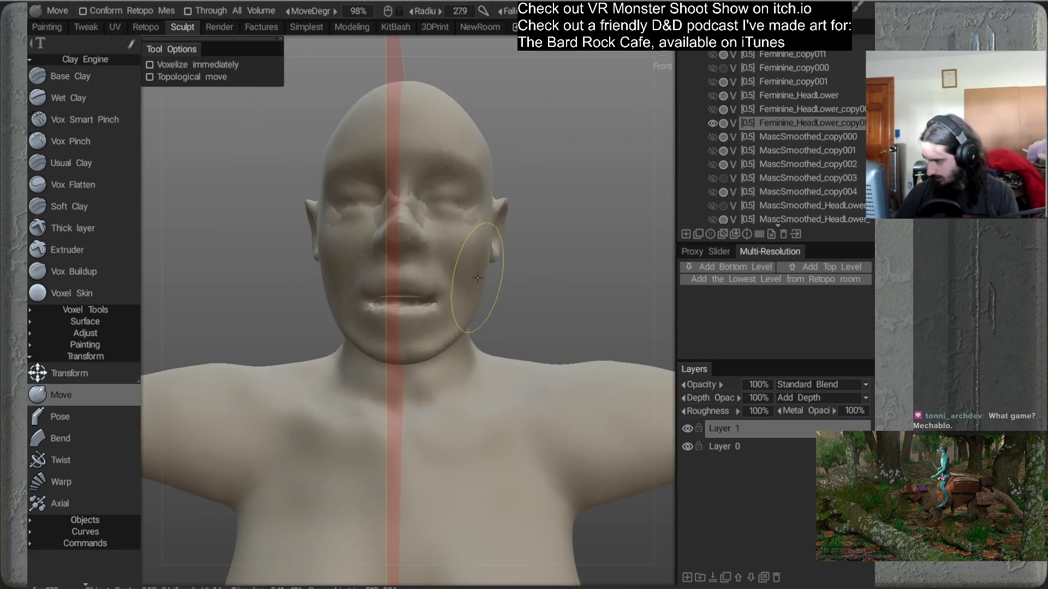
mouse_move(521, 300)
alt+mouse_down()
mouse_move(521, 311)
mouse_move(497, 262)
alt+mouse_up()
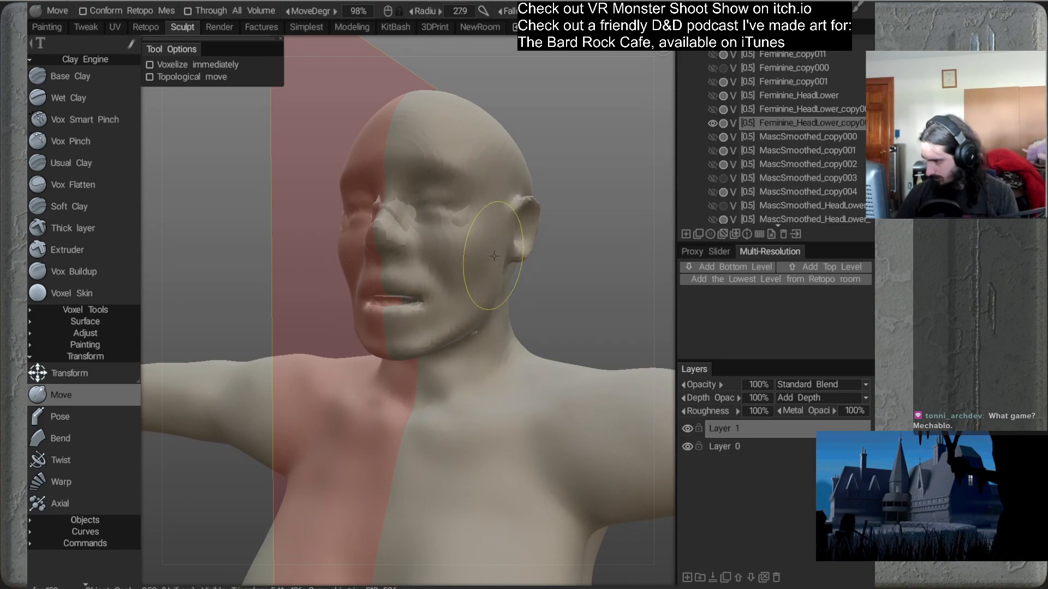
mouse_move(533, 294)
alt+mouse_down()
mouse_move(495, 310)
mouse_move(438, 286)
mouse_move(535, 314)
mouse_move(474, 306)
mouse_move(499, 339)
mouse_move(439, 270)
alt+mouse_up()
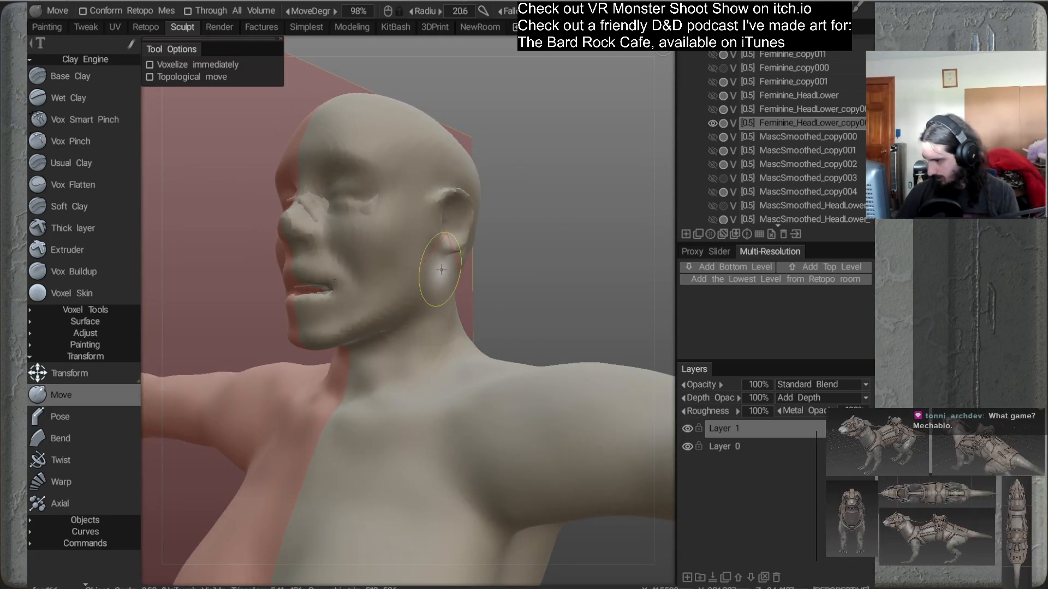
alt+drag(474, 322, 449, 281)
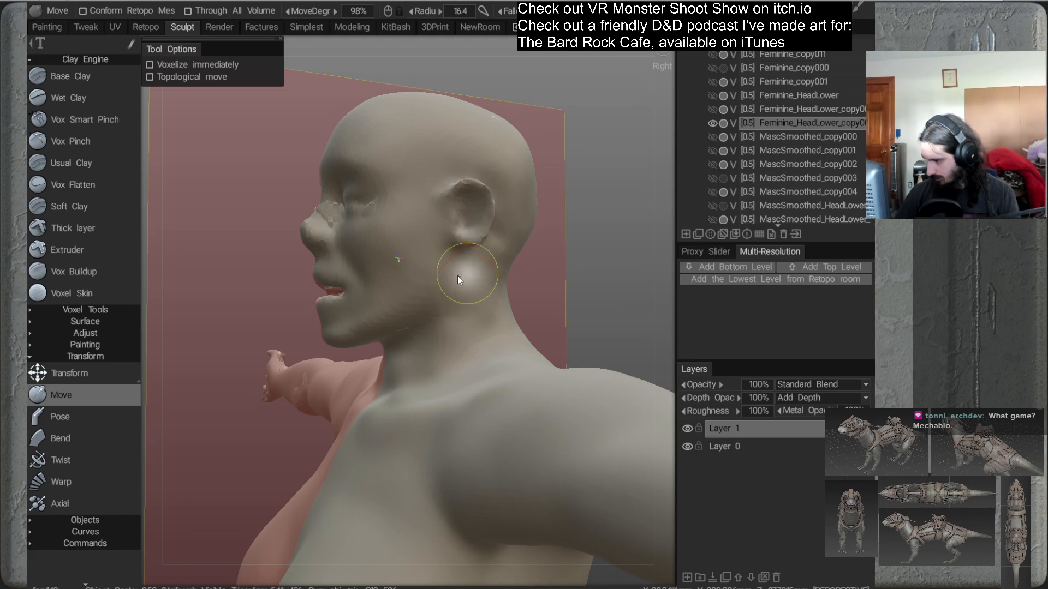
mouse_move(462, 335)
alt+mouse_down()
mouse_move(454, 285)
mouse_move(457, 329)
mouse_move(444, 330)
mouse_move(486, 296)
alt+mouse_up()
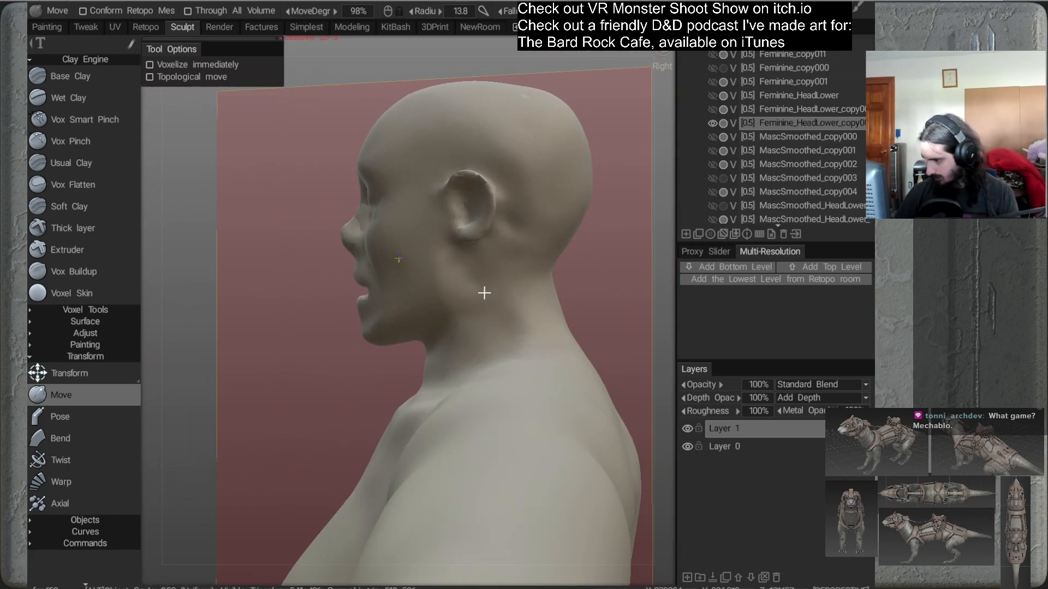
alt+drag(522, 335, 491, 334)
mouse_move(457, 304)
mouse_down()
mouse_move(445, 305)
mouse_move(472, 337)
mouse_move(458, 294)
mouse_move(503, 345)
mouse_move(467, 341)
mouse_move(434, 317)
mouse_move(462, 330)
mouse_up()
mouse_move(446, 295)
alt+mouse_down()
mouse_move(469, 345)
mouse_move(439, 354)
mouse_move(456, 311)
mouse_move(475, 352)
mouse_move(431, 351)
mouse_move(461, 315)
mouse_move(507, 352)
mouse_move(506, 310)
mouse_move(449, 349)
mouse_move(505, 345)
mouse_move(508, 280)
alt+mouse_up()
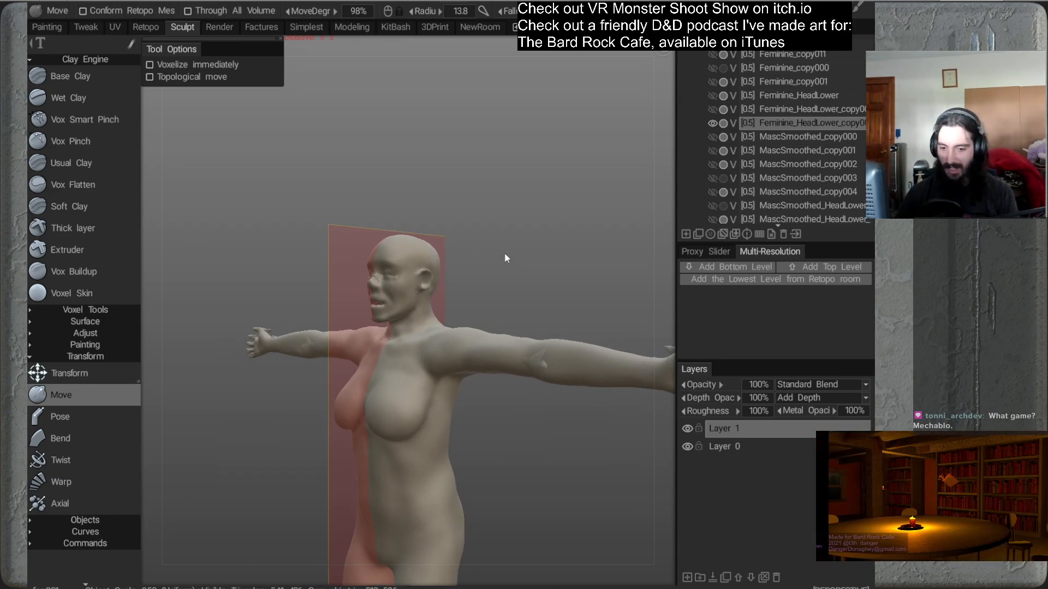
Clone the refined feminine volume again and hide the copy it came from
alt+middle_drag(468, 197, 470, 169)
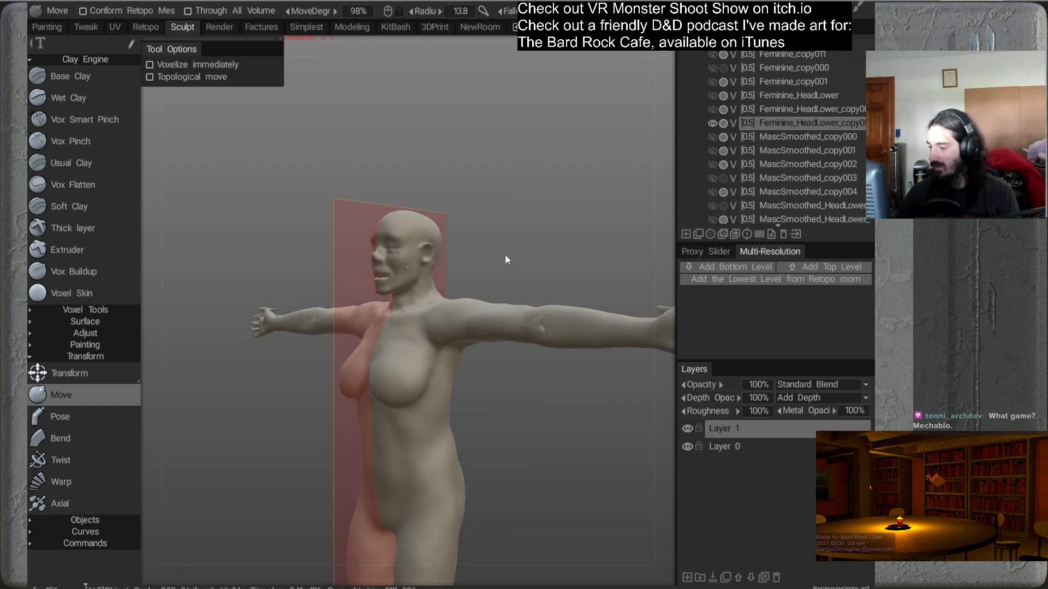
alt+right_drag(509, 257, 527, 210)
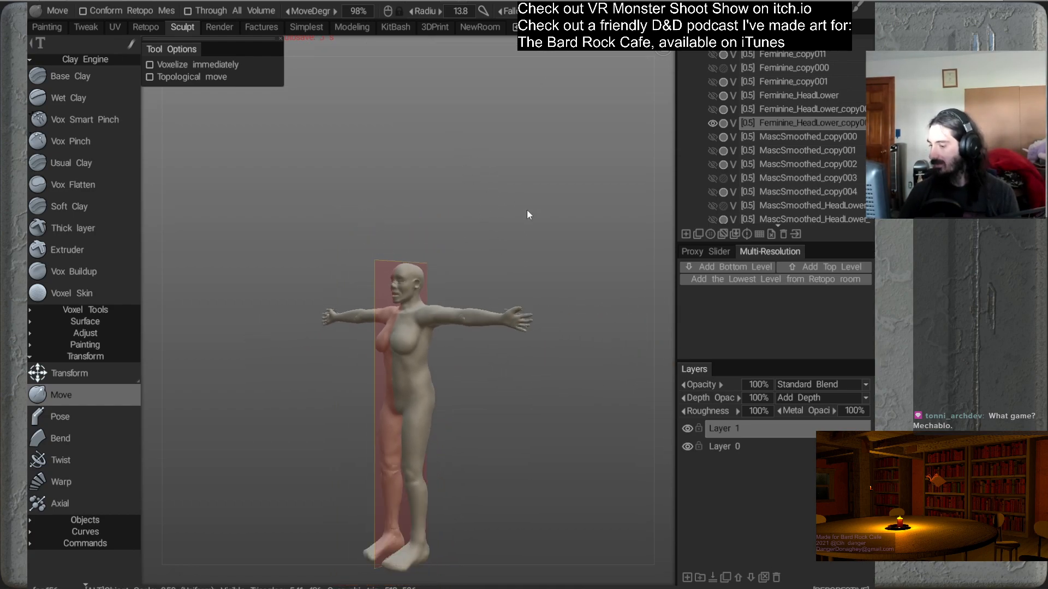
right_click(768, 125)
mouse_move(729, 388)
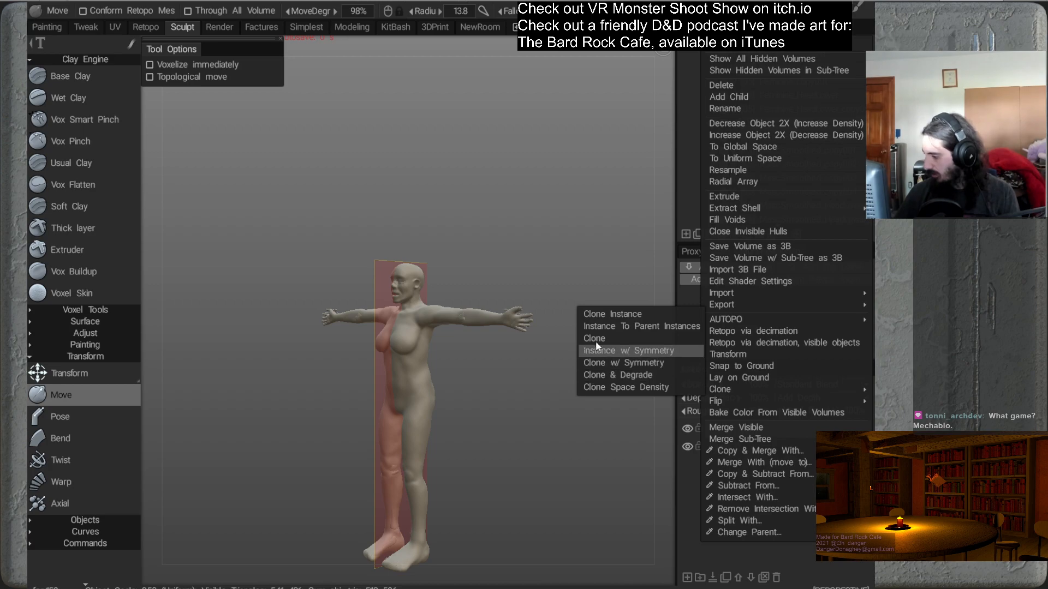
click(597, 338)
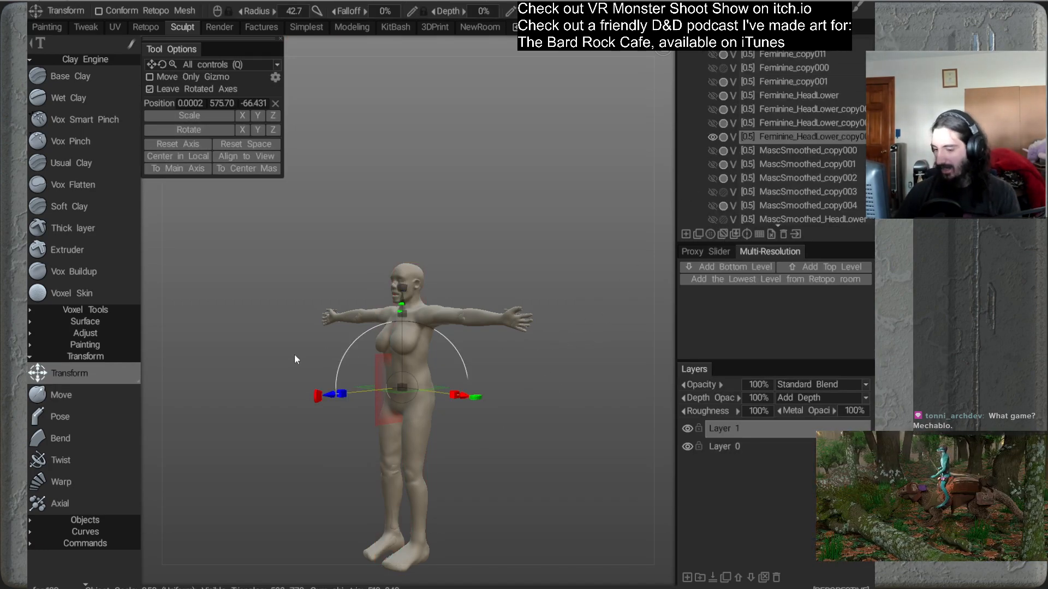
Reshape the elbow, forearm and wrist of the new clone with the Move tool, using brush radii between 49.9 and 58.3
click(81, 396)
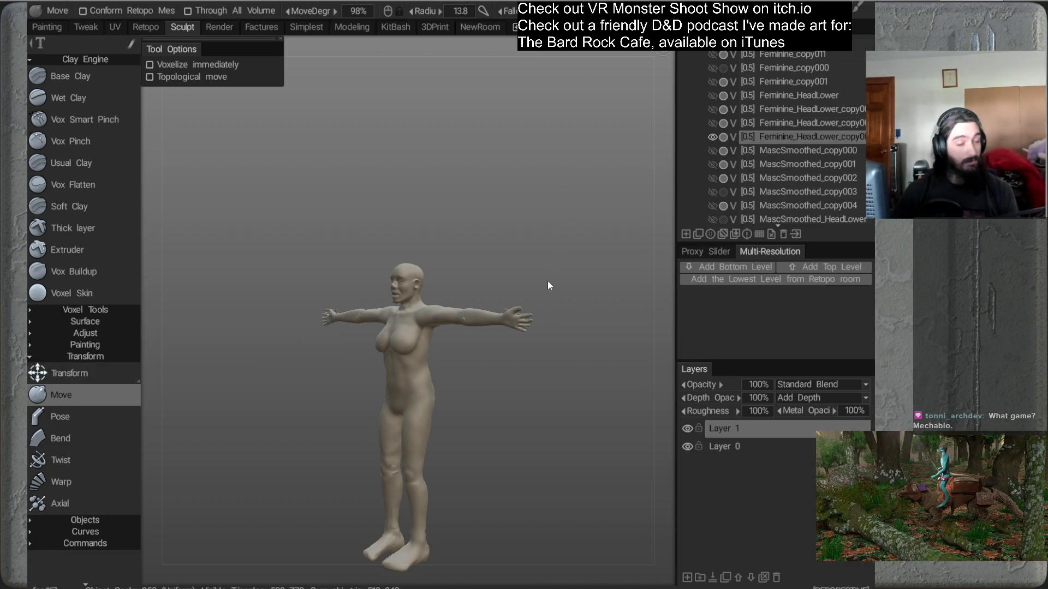
drag(544, 281, 461, 329)
drag(459, 270, 509, 355)
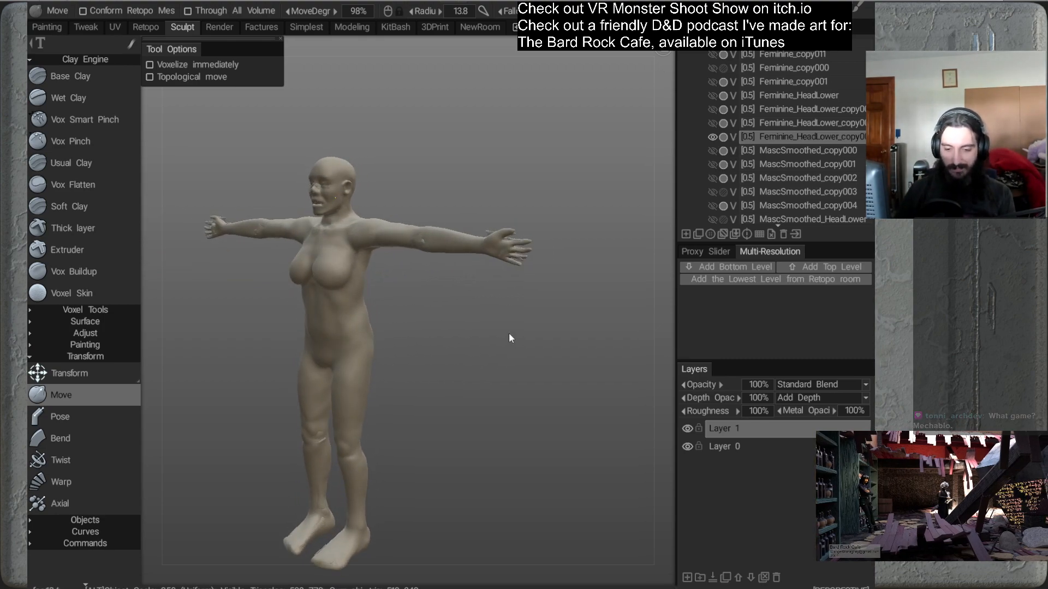
drag(446, 276, 469, 276)
drag(456, 231, 489, 309)
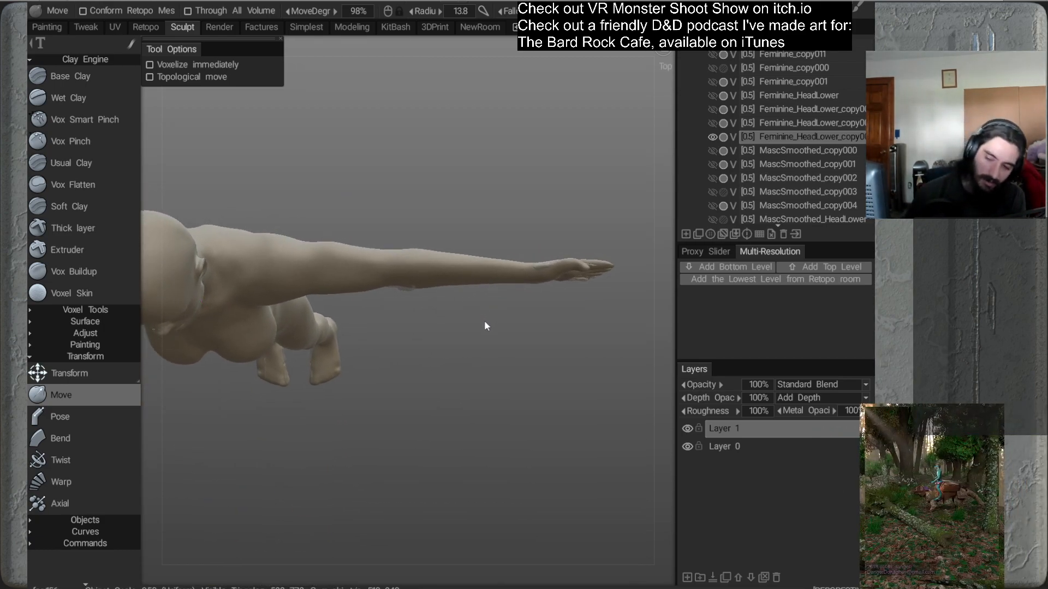
drag(416, 269, 438, 292)
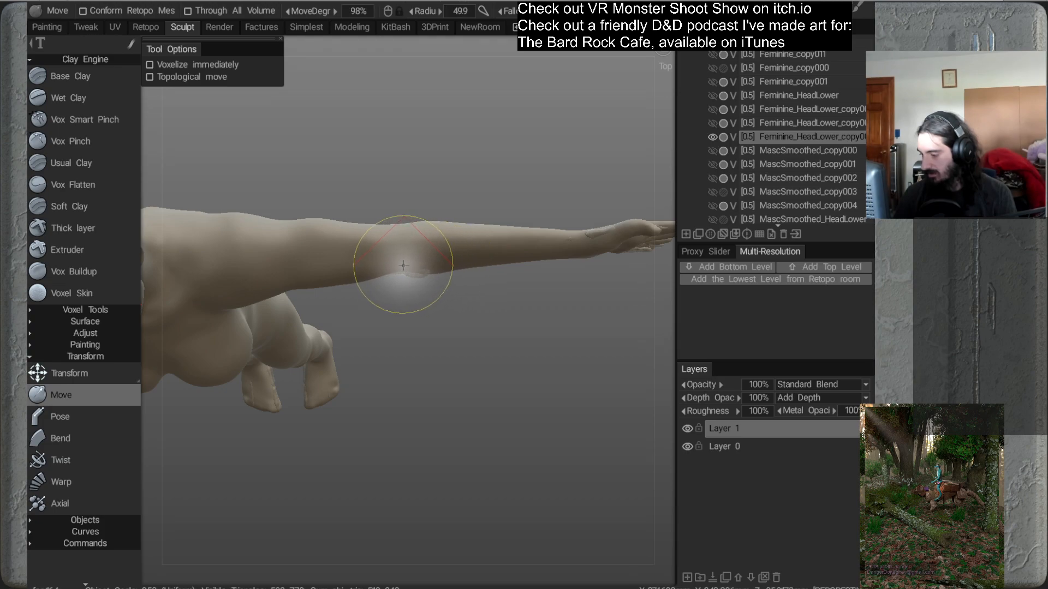
drag(420, 289, 462, 331)
mouse_move(461, 330)
alt+right_down()
mouse_move(431, 328)
mouse_move(437, 302)
alt+right_up()
mouse_move(437, 302)
mouse_down()
mouse_move(522, 301)
mouse_move(494, 339)
mouse_up()
right_drag(557, 274, 554, 276)
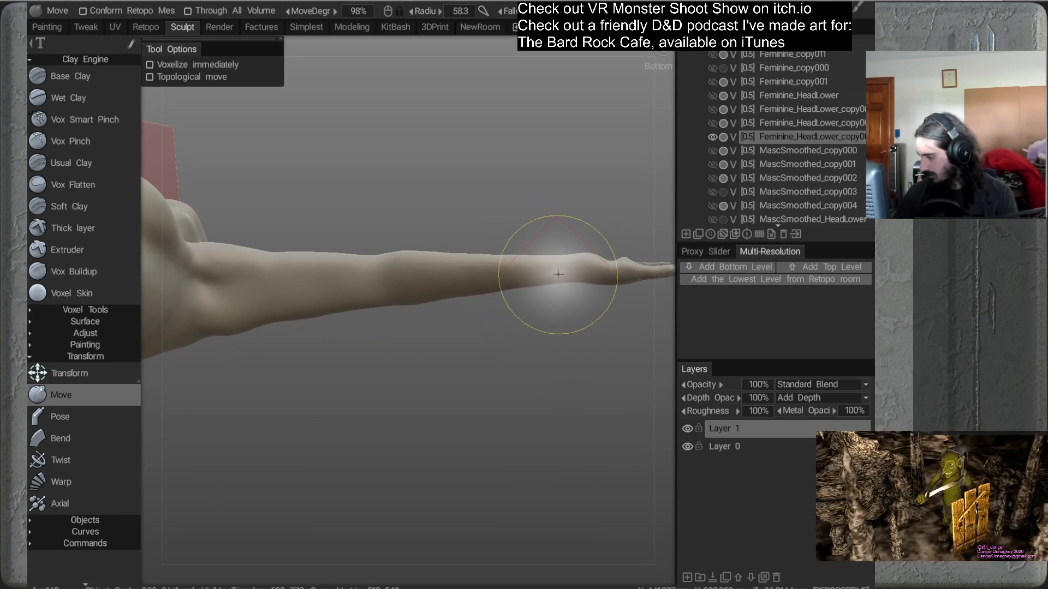
mouse_move(581, 254)
mouse_down()
mouse_move(495, 268)
mouse_move(489, 396)
mouse_move(487, 306)
mouse_move(474, 318)
mouse_move(464, 296)
mouse_move(467, 320)
mouse_move(543, 236)
mouse_up()
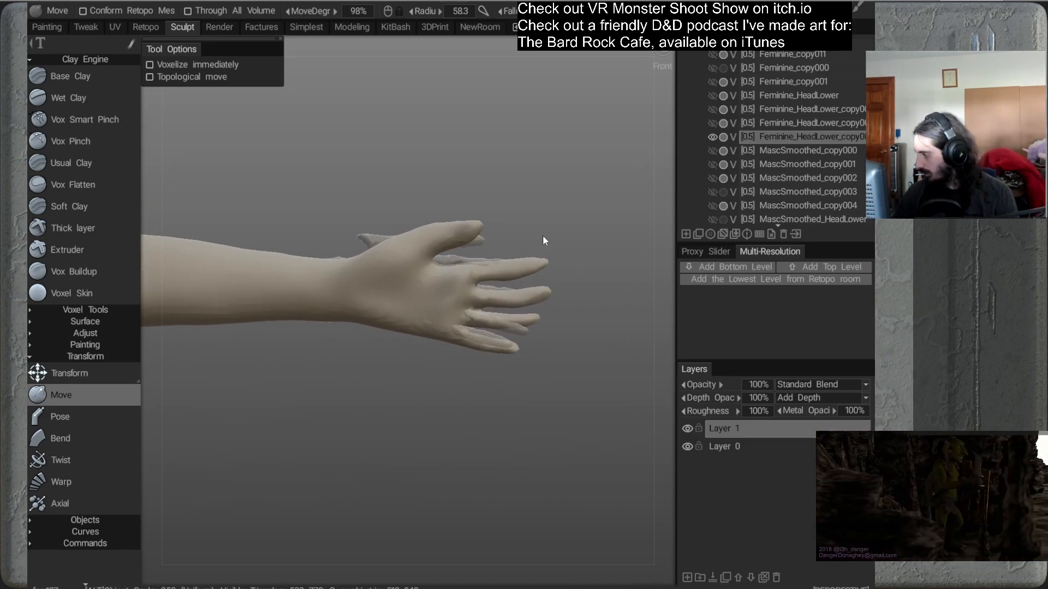
Clone the volume with the reshaped arm, hide the source, and assign a translucent shader to the copy so the inner skeleton shows
right_click(794, 133)
mouse_move(726, 390)
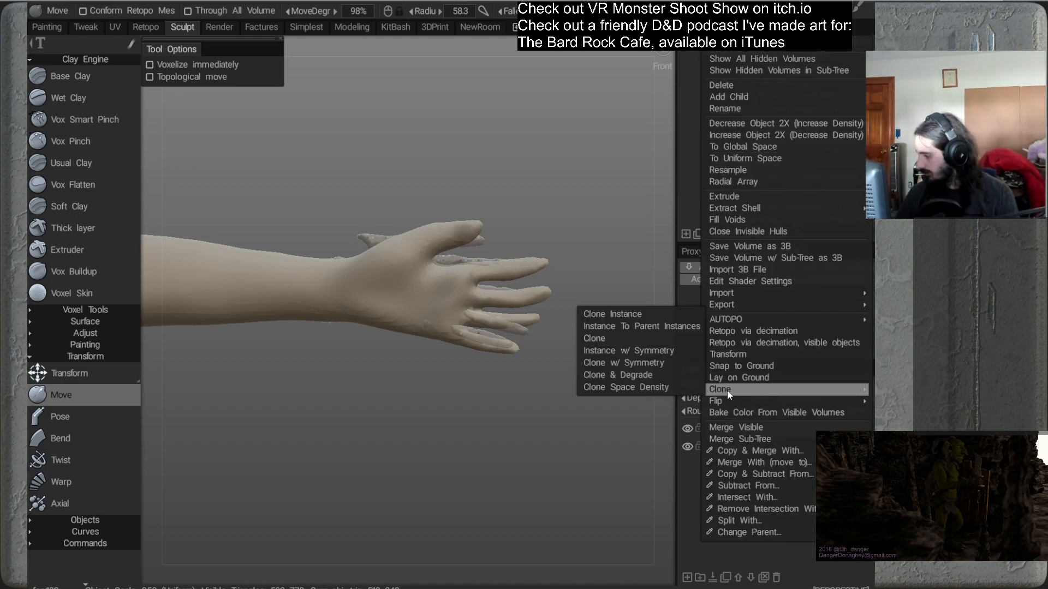
click(605, 349)
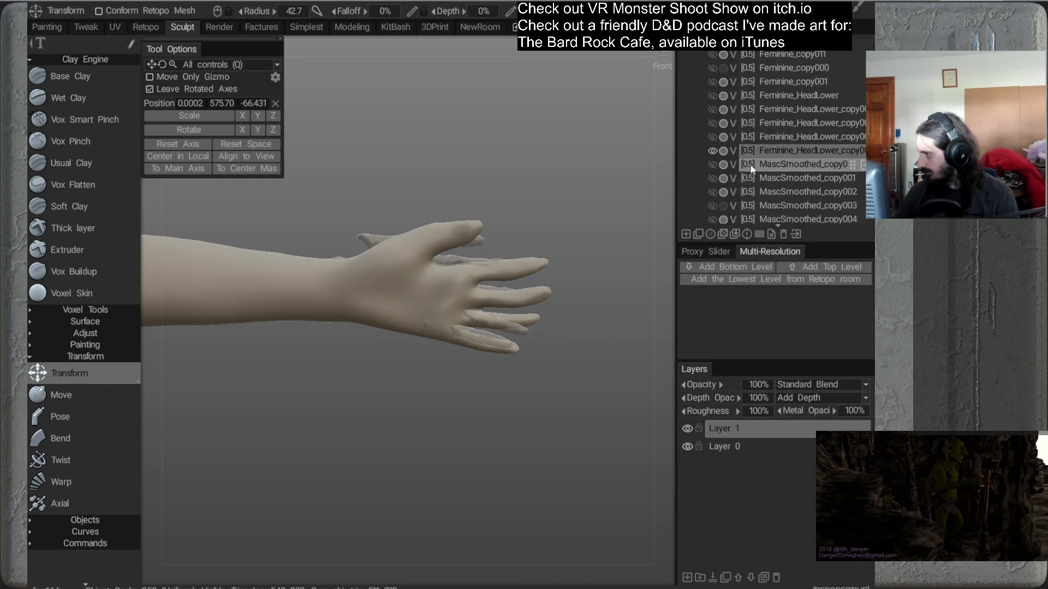
mouse_move(824, 10)
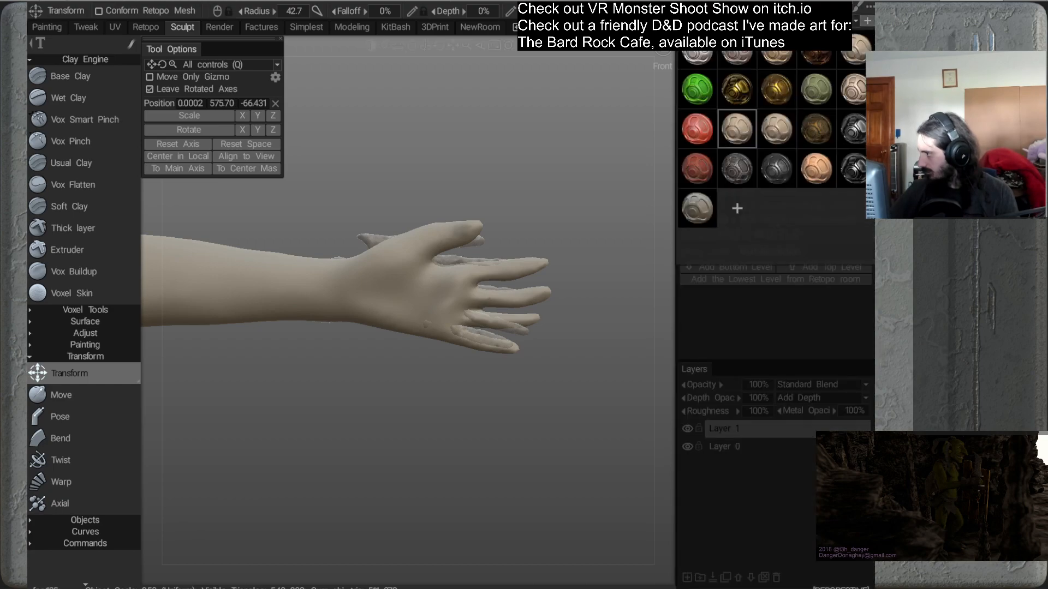
click(698, 210)
Adjust the wrist, thumb base and palm to the hand bones with the Move tool
middle_drag(513, 350, 496, 348)
mouse_move(495, 348)
right_down()
mouse_move(510, 372)
mouse_move(508, 353)
right_up()
mouse_move(509, 353)
alt+middle_down()
mouse_move(537, 352)
mouse_move(532, 326)
mouse_move(541, 327)
alt+middle_up()
click(106, 394)
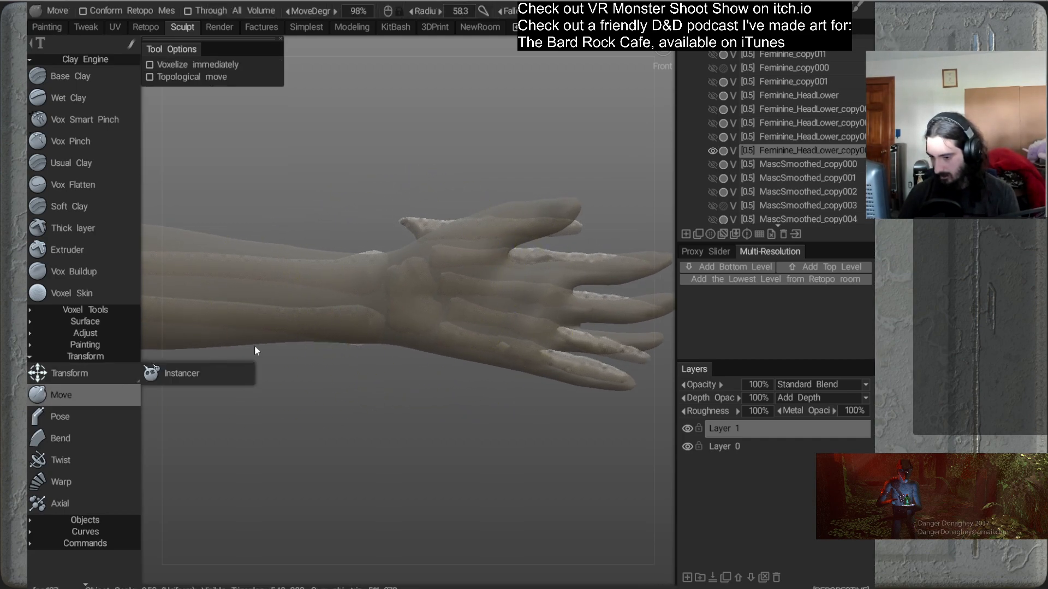
mouse_move(398, 279)
mouse_down()
mouse_move(379, 262)
mouse_move(428, 280)
mouse_up()
drag(416, 349, 415, 341)
drag(367, 343, 368, 341)
alt+middle_drag(428, 307, 397, 306)
mouse_move(391, 264)
mouse_down()
mouse_move(392, 241)
mouse_move(412, 246)
mouse_up()
mouse_move(496, 309)
alt+right_down()
mouse_move(486, 332)
mouse_move(484, 319)
alt+right_up()
drag(482, 301, 456, 292)
Reshape the index finger from knuckle to tip with the Move tool, reducing the brush radius to 20.6
mouse_move(486, 339)
alt+right_down()
mouse_move(499, 316)
mouse_move(485, 279)
alt+right_up()
alt+middle_drag(485, 280, 417, 246)
mouse_move(450, 222)
mouse_down()
mouse_move(430, 225)
mouse_move(425, 210)
mouse_move(400, 218)
mouse_up()
drag(513, 221, 497, 217)
drag(578, 218, 548, 226)
right_drag(548, 225, 465, 247)
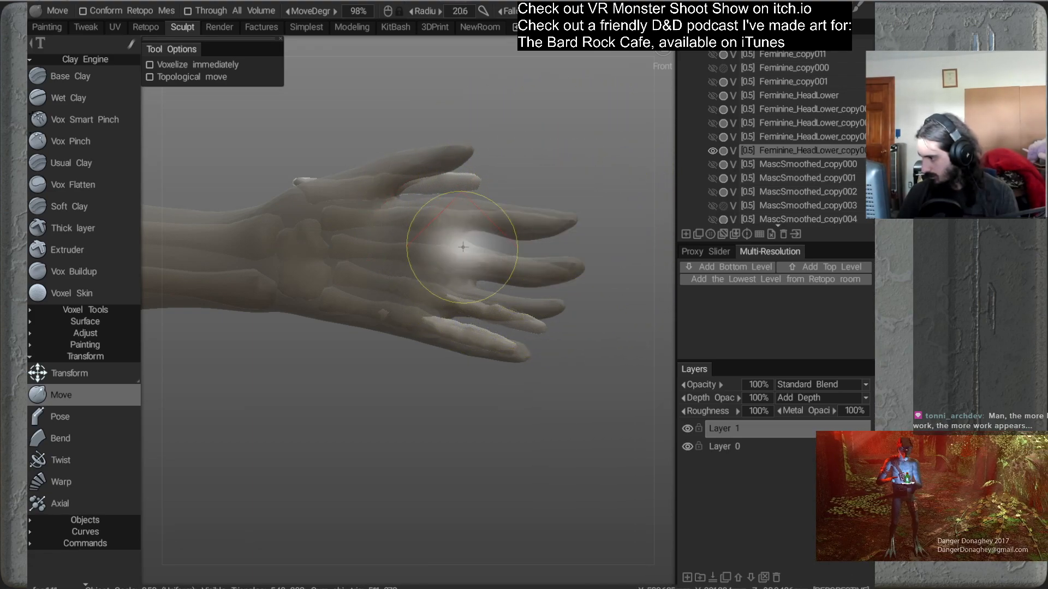
drag(558, 226, 568, 226)
drag(467, 234, 470, 233)
drag(546, 230, 547, 227)
drag(518, 216, 561, 219)
drag(564, 218, 566, 215)
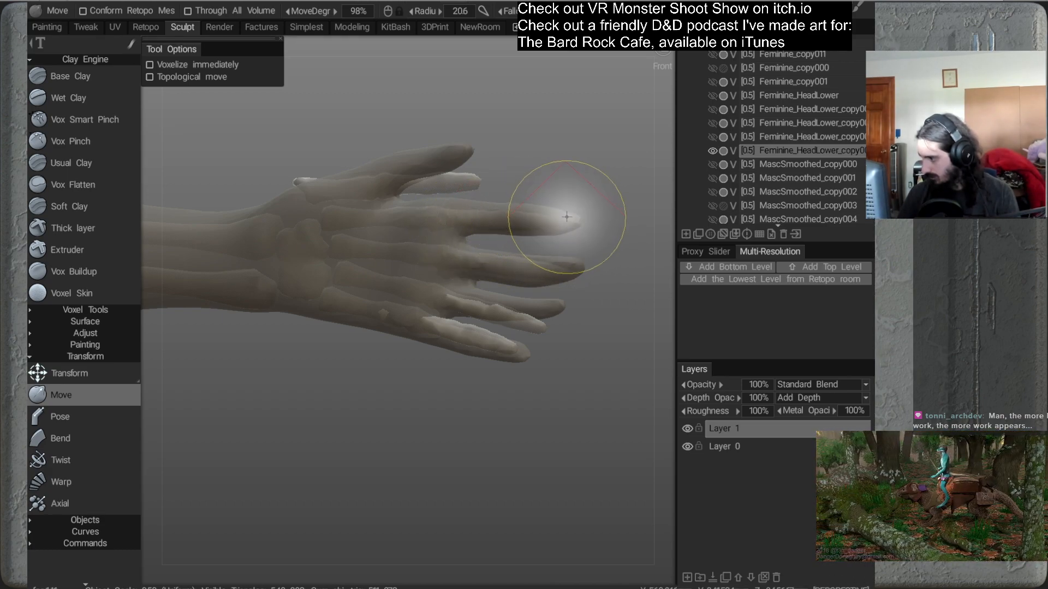
Reshape the ring finger area of the hand with the Move tool at a brush radius of 29.1
alt+right_drag(525, 255, 545, 217)
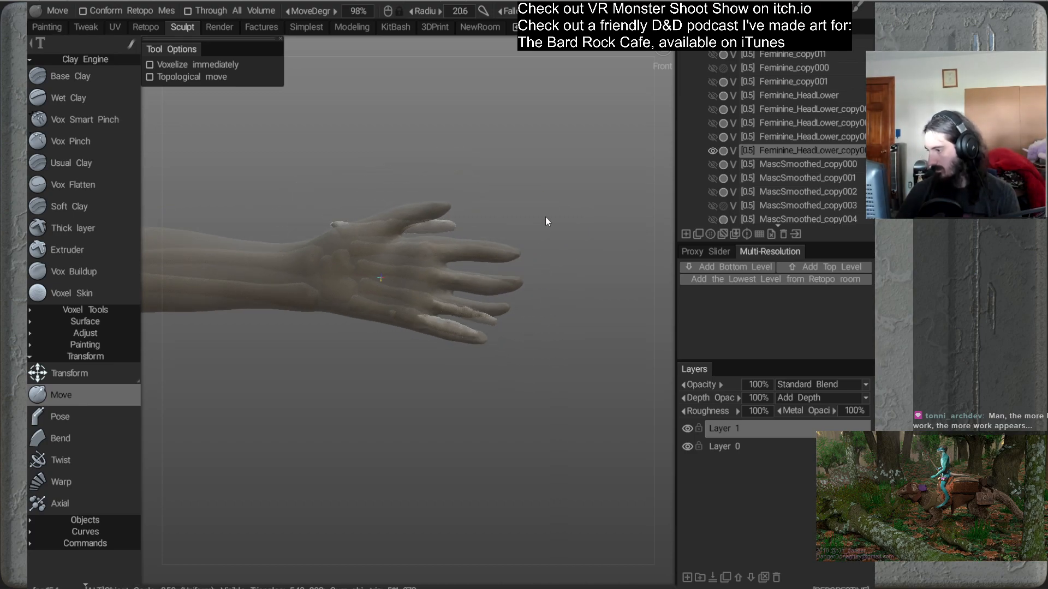
alt+middle_drag(545, 217, 556, 207)
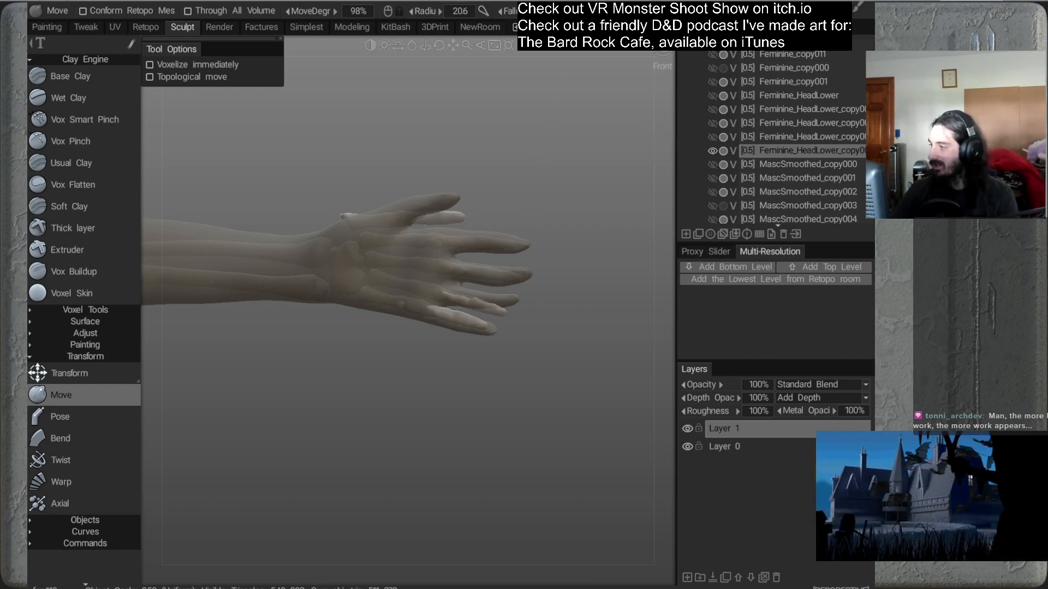
alt+middle_drag(551, 190, 536, 166)
mouse_move(503, 319)
alt+mouse_down()
mouse_move(390, 309)
mouse_move(408, 227)
mouse_move(565, 208)
mouse_move(519, 196)
mouse_move(467, 259)
mouse_move(409, 243)
alt+mouse_up()
right_drag(388, 269, 423, 268)
alt+drag(388, 279, 388, 285)
mouse_move(443, 265)
mouse_down()
mouse_move(445, 276)
mouse_move(493, 275)
mouse_move(460, 339)
mouse_move(473, 309)
mouse_move(466, 362)
mouse_move(531, 336)
mouse_move(548, 246)
mouse_move(496, 298)
mouse_move(473, 278)
mouse_move(498, 242)
mouse_move(465, 262)
mouse_move(491, 250)
mouse_up()
alt+middle_drag(496, 281, 503, 229)
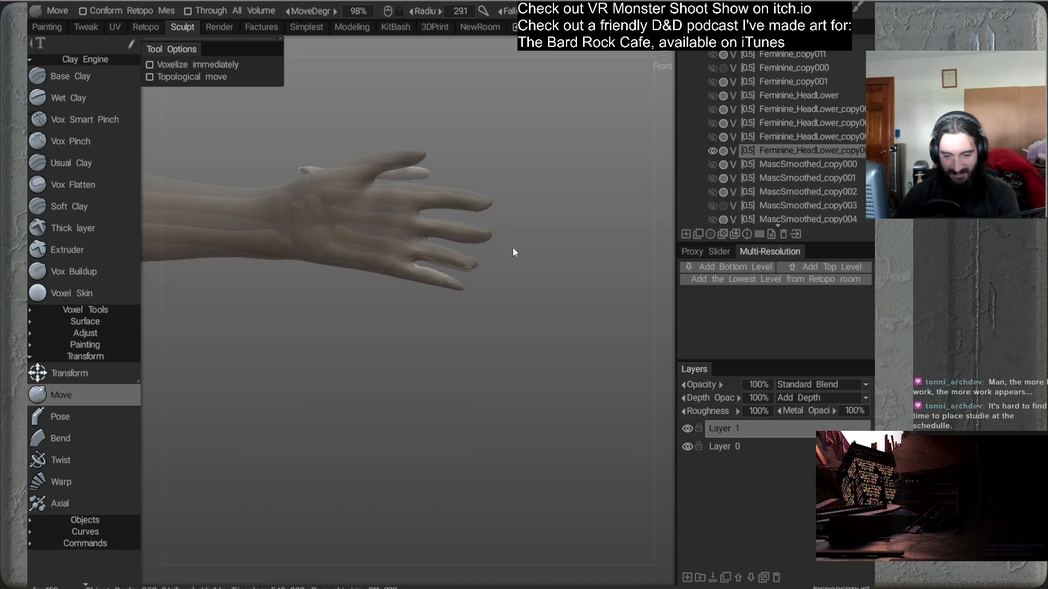
alt+right_drag(502, 286, 505, 231)
alt+middle_drag(505, 231, 515, 253)
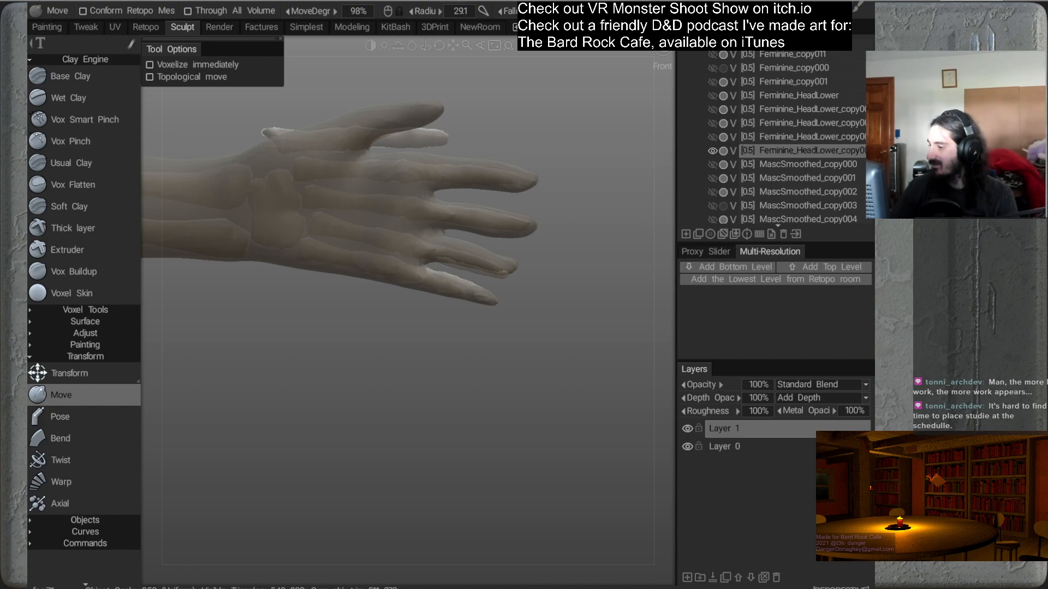
Refine the ring and little fingers with the Move tool, reducing the brush radius to 19.9 for the little finger
right_drag(516, 250, 505, 322)
drag(505, 323, 502, 261)
right_drag(502, 261, 512, 271)
alt+middle_drag(511, 272, 531, 278)
scroll(451, 283, up, 3)
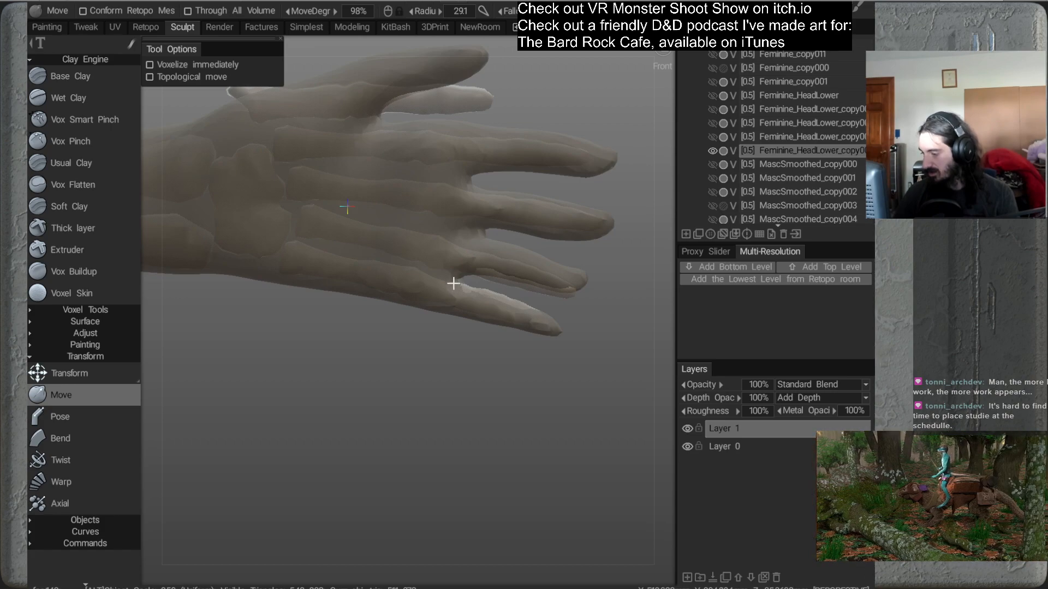
mouse_move(449, 276)
mouse_down()
mouse_move(430, 268)
mouse_move(493, 271)
mouse_up()
mouse_move(563, 279)
mouse_down()
mouse_move(561, 288)
mouse_move(577, 287)
mouse_up()
right_drag(478, 302, 441, 308)
mouse_move(453, 296)
mouse_down()
mouse_move(453, 286)
mouse_move(530, 309)
mouse_up()
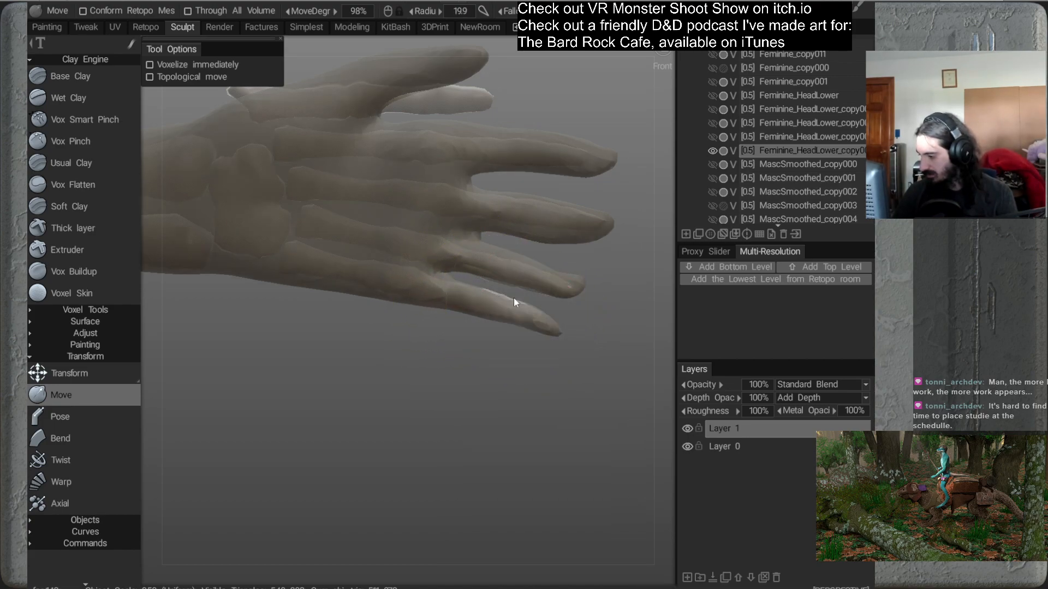
Reshape the little finger from knuckle to tip with the Move tool at brush radii of 12.1 and 17.7
alt+right_drag(515, 304, 496, 300)
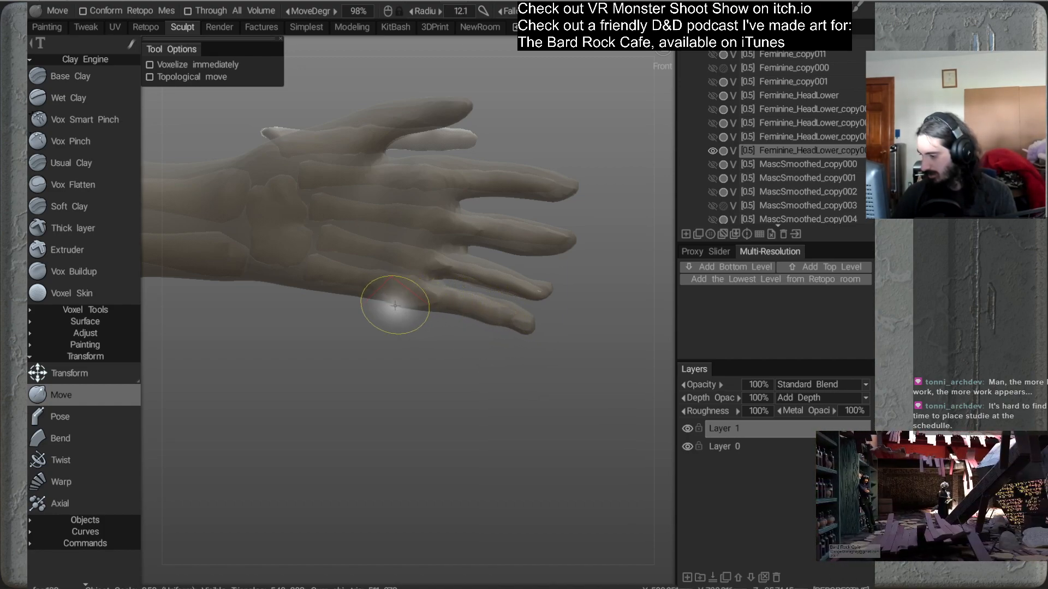
drag(423, 308, 434, 311)
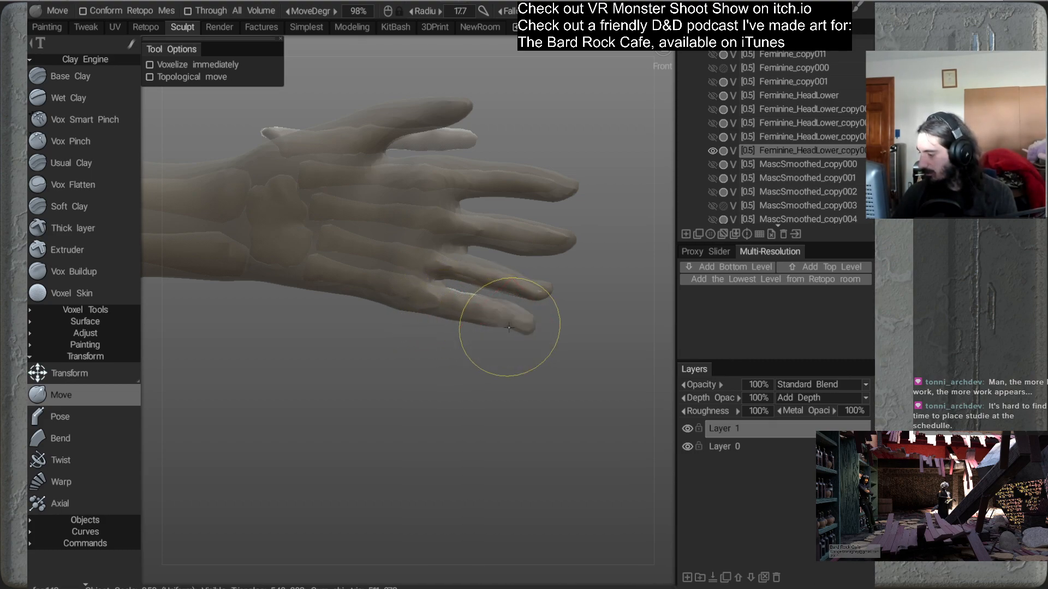
mouse_move(517, 287)
alt+mouse_down()
mouse_move(477, 334)
mouse_move(433, 320)
mouse_move(470, 347)
mouse_move(398, 405)
mouse_move(345, 422)
mouse_move(442, 312)
alt+mouse_up()
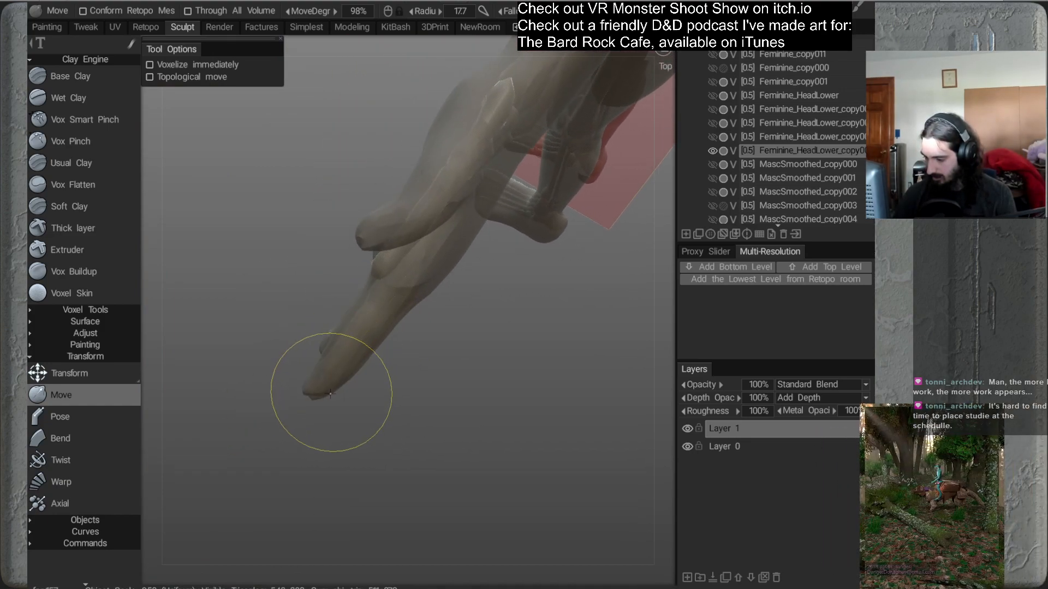
alt+drag(315, 373, 444, 370)
mouse_move(460, 403)
alt+mouse_down()
mouse_move(375, 381)
mouse_move(423, 347)
mouse_move(407, 314)
mouse_move(438, 313)
mouse_move(393, 254)
mouse_move(385, 339)
alt+mouse_up()
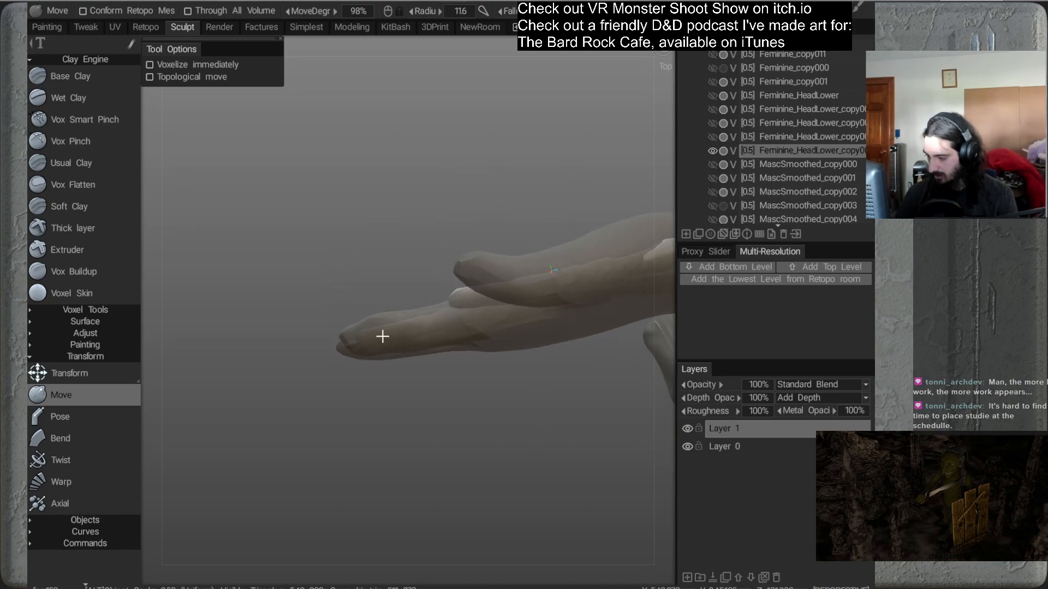
Adjust the fingers across the back of the hand with the Move tool, enlarging the brush radius to 16.0
alt+drag(428, 271, 498, 214)
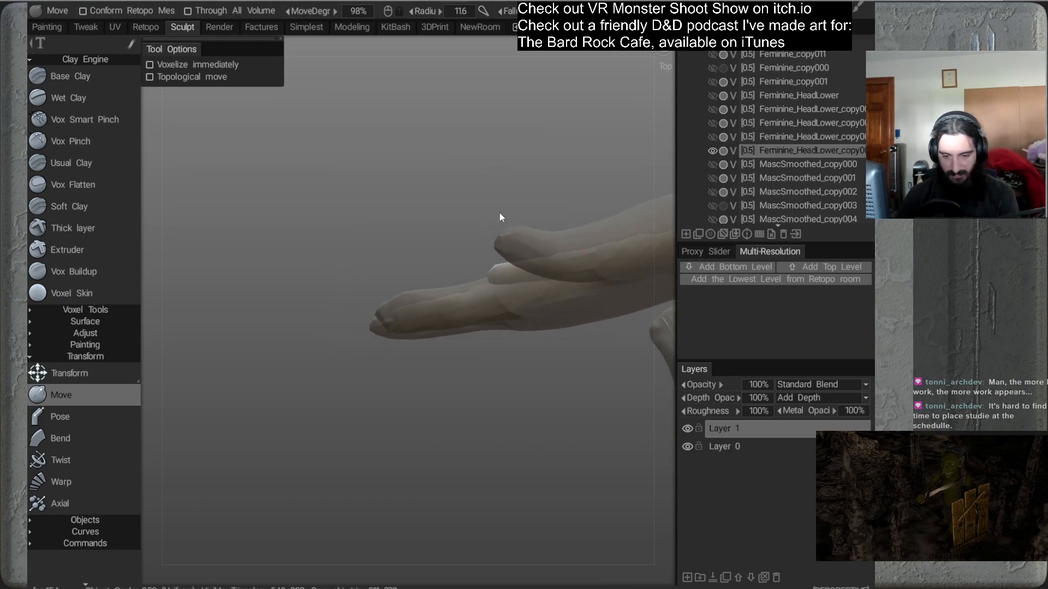
alt+drag(502, 267, 453, 237)
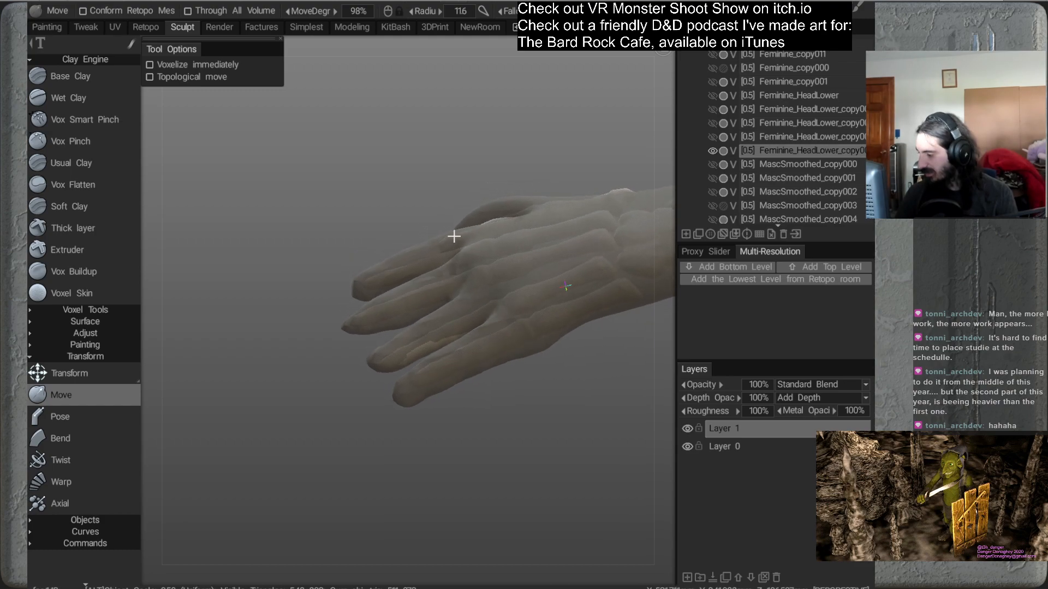
right_drag(462, 244, 470, 244)
drag(455, 240, 419, 265)
mouse_move(426, 321)
alt+mouse_down()
mouse_move(446, 346)
mouse_move(434, 302)
mouse_move(447, 264)
mouse_move(441, 298)
mouse_move(481, 378)
mouse_move(505, 347)
mouse_move(550, 344)
mouse_move(444, 341)
alt+mouse_up()
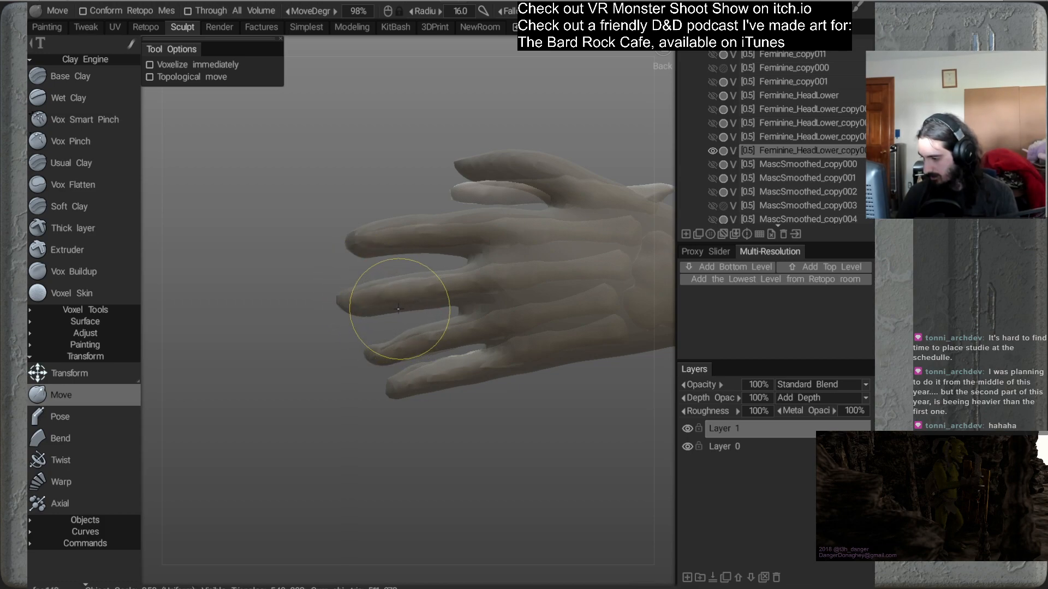
Refine the middle finger with the Move tool, using brush radii of 10.9 and 16.9
mouse_move(421, 351)
alt+mouse_down()
mouse_move(538, 315)
mouse_move(552, 224)
mouse_move(470, 287)
mouse_move(326, 311)
mouse_move(345, 367)
mouse_move(316, 338)
mouse_move(243, 345)
alt+mouse_up()
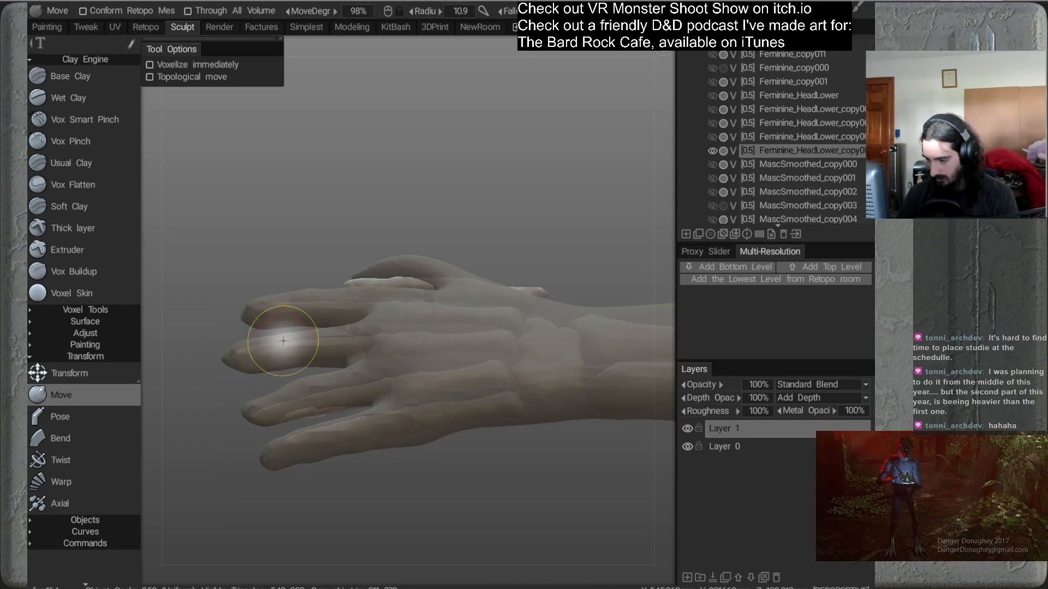
alt+drag(291, 342, 318, 301)
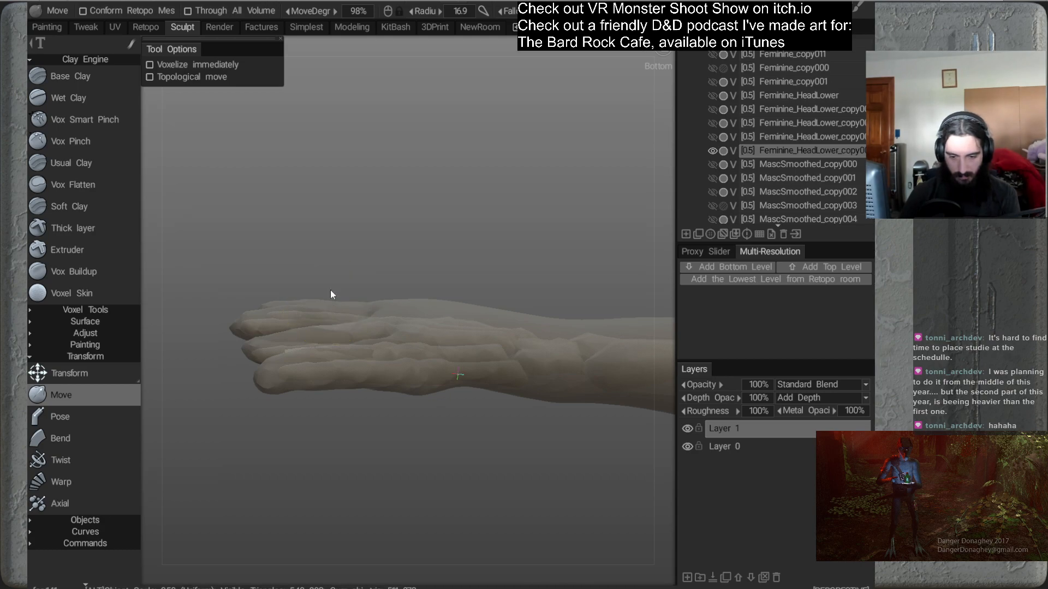
alt+drag(330, 294, 361, 262)
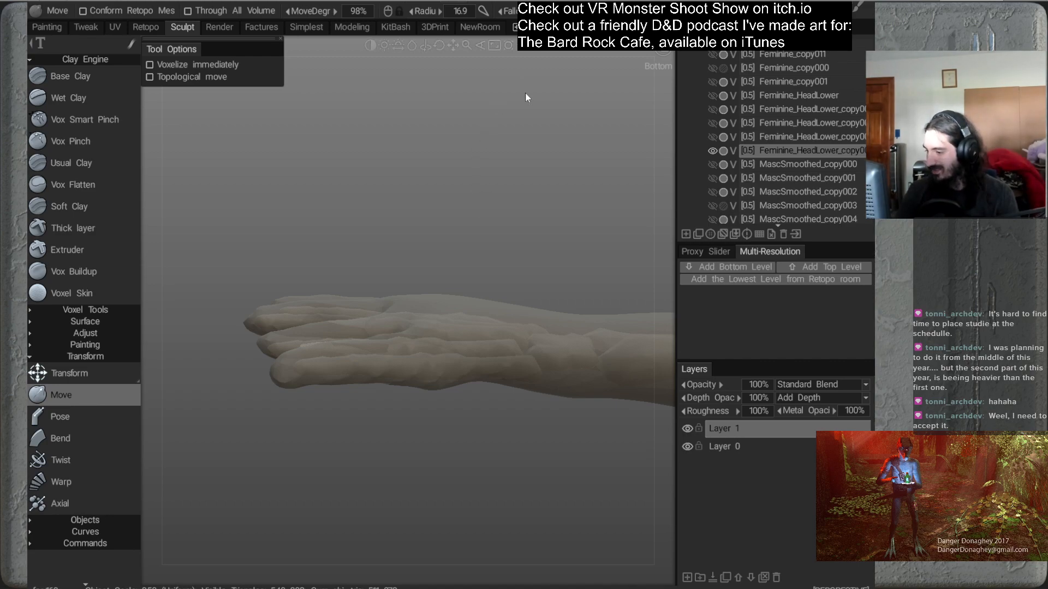
Adjust the thickness of the palm below the fingers with the Move tool at a brush radius of 21.7
alt+drag(425, 306, 388, 367)
right_drag(421, 355, 436, 354)
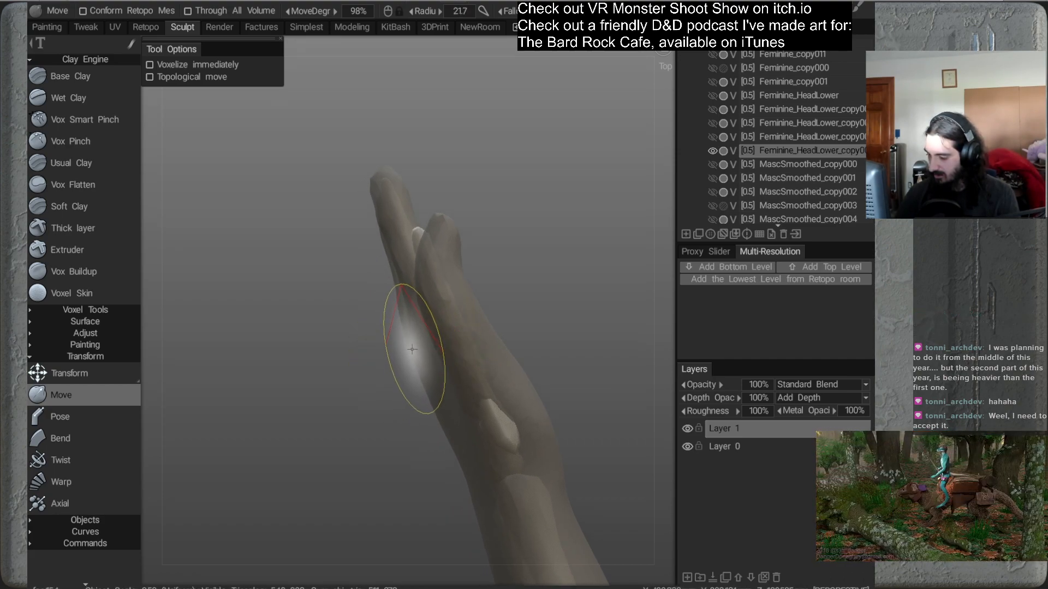
mouse_move(420, 402)
mouse_down()
mouse_move(440, 340)
mouse_move(411, 356)
mouse_move(437, 356)
mouse_move(467, 327)
mouse_move(455, 267)
mouse_up()
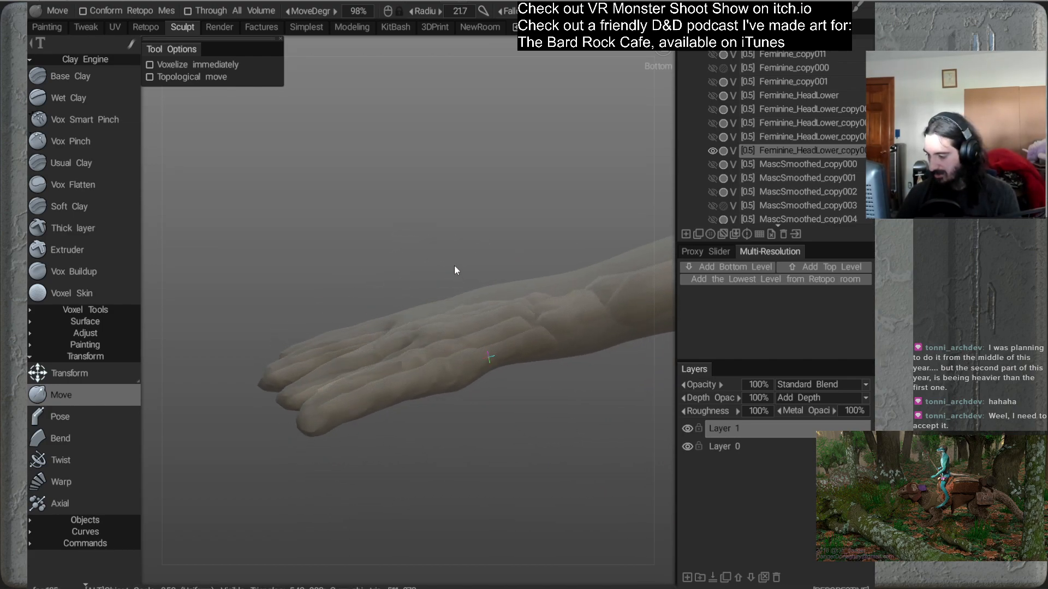
Reshape the back of the hand toward the wrist with the Move tool, enlarging the brush radius to 26.2 and 33.0
right_drag(452, 305, 479, 288)
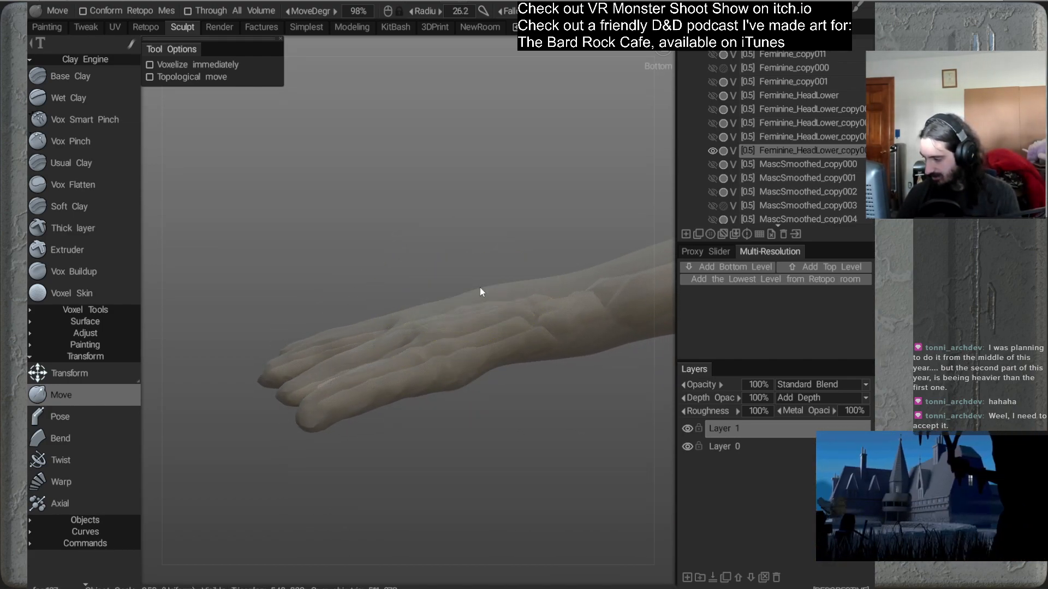
alt+drag(521, 338, 522, 295)
alt+middle_drag(521, 295, 478, 278)
right_drag(478, 277, 502, 277)
drag(514, 270, 517, 284)
alt+middle_drag(517, 285, 474, 330)
Lower the thumb toward the index finger with the Move tool at a brush radius of 33.0
mouse_move(473, 330)
alt+mouse_down()
mouse_move(455, 297)
mouse_move(463, 383)
mouse_move(466, 346)
mouse_move(444, 435)
mouse_move(438, 427)
mouse_move(360, 473)
mouse_move(408, 346)
mouse_move(463, 387)
mouse_move(434, 416)
mouse_move(398, 367)
mouse_move(385, 379)
mouse_move(362, 327)
mouse_move(364, 294)
mouse_move(437, 293)
mouse_move(433, 257)
alt+mouse_up()
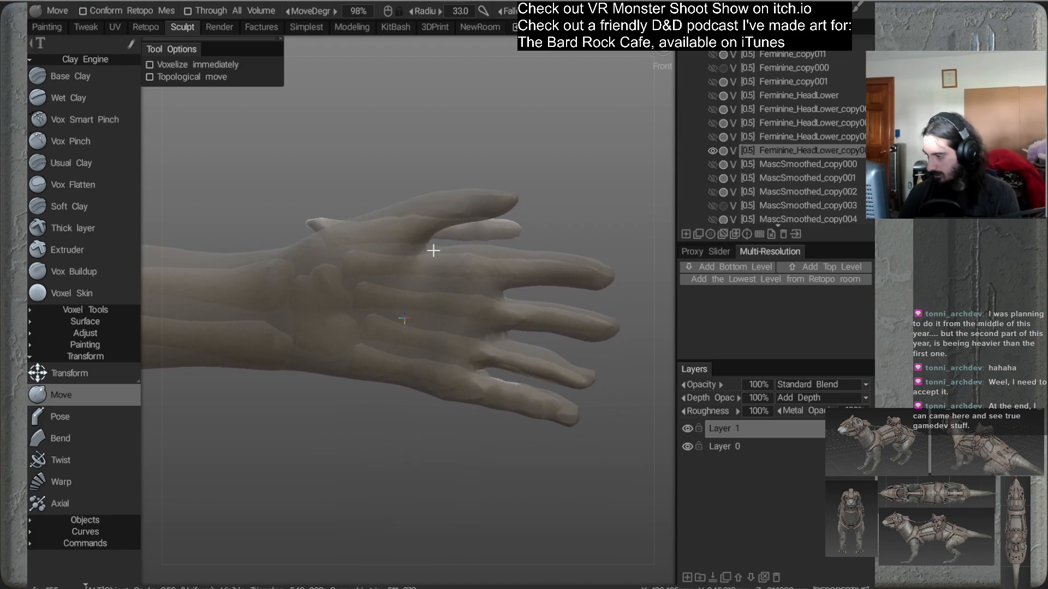
drag(501, 212, 506, 223)
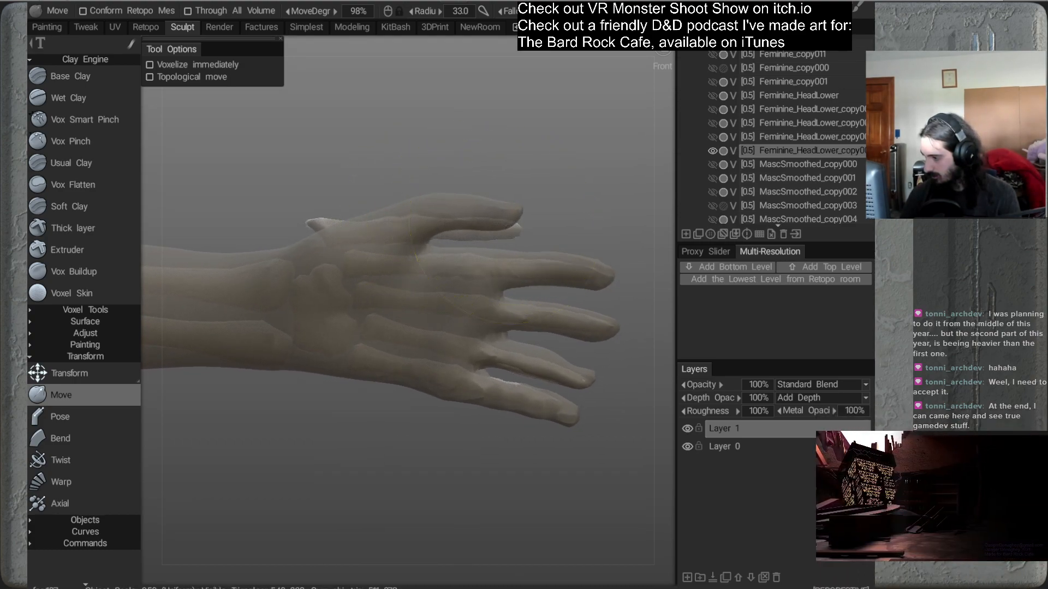
drag(432, 214, 420, 224)
drag(502, 214, 500, 222)
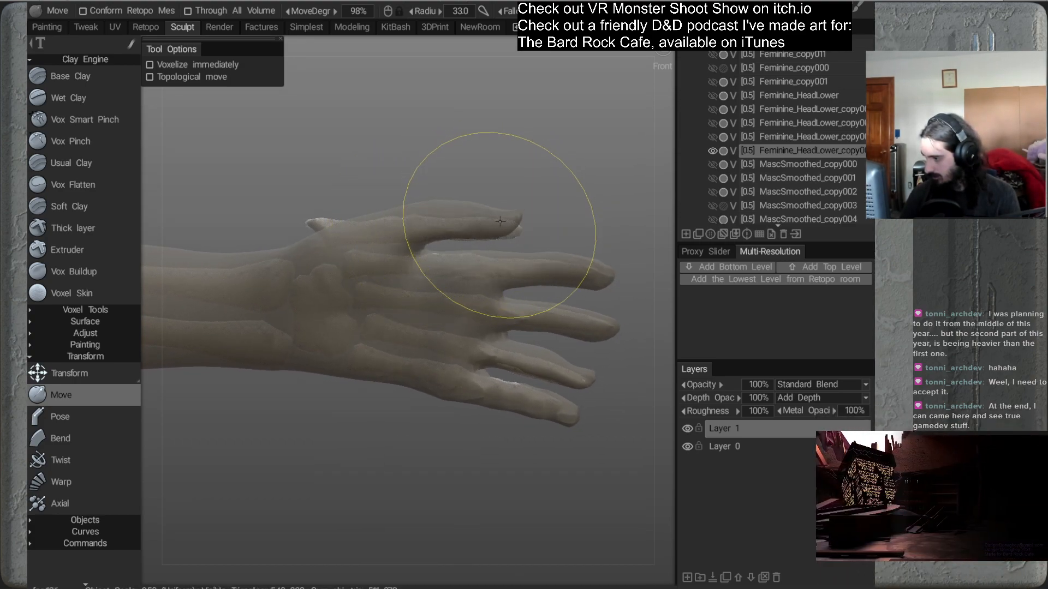
Reshape the thumb along its length and tip from several angles with the Move tool at a brush radius of 20.4
alt+middle_drag(591, 237, 565, 210)
right_drag(472, 196, 436, 195)
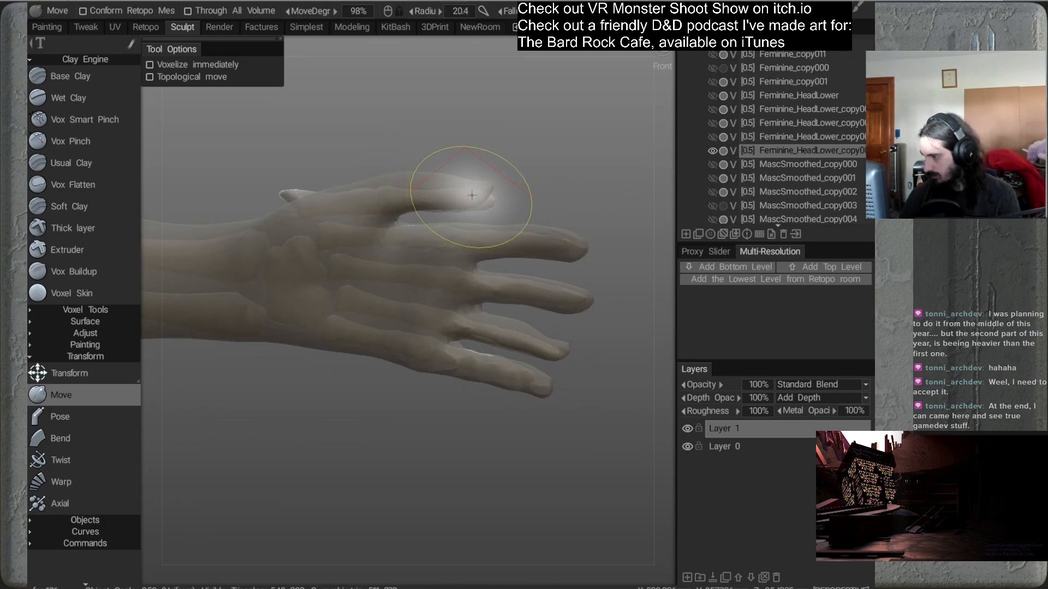
mouse_move(448, 186)
mouse_down()
mouse_move(441, 199)
mouse_move(491, 201)
mouse_up()
mouse_move(476, 221)
alt+mouse_down()
mouse_move(493, 235)
mouse_move(420, 249)
mouse_move(412, 278)
alt+mouse_up()
drag(443, 223, 438, 201)
mouse_move(435, 274)
mouse_down()
mouse_move(457, 275)
mouse_move(481, 313)
mouse_move(438, 343)
mouse_move(358, 348)
mouse_up()
drag(361, 388, 359, 388)
mouse_move(409, 337)
alt+mouse_down()
mouse_move(435, 361)
mouse_move(355, 305)
mouse_move(346, 325)
mouse_move(401, 309)
alt+mouse_up()
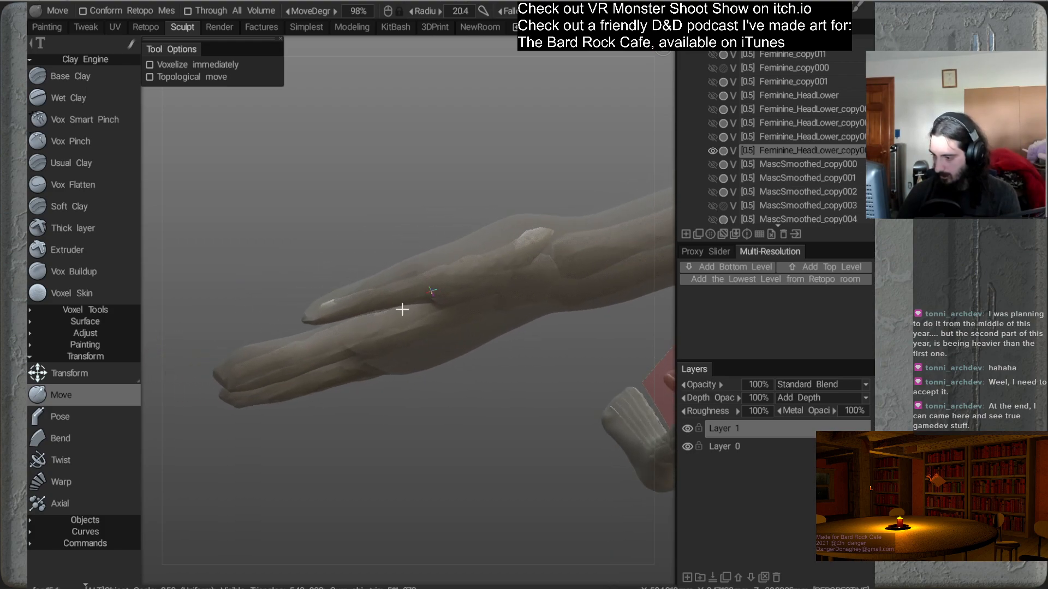
Refine the thumb and the web beside the index finger with the Move tool at a brush radius of 16.8
mouse_move(311, 300)
alt+mouse_down()
mouse_move(395, 287)
mouse_move(408, 307)
mouse_move(409, 262)
mouse_move(364, 247)
mouse_move(408, 241)
mouse_move(373, 244)
mouse_move(378, 235)
alt+mouse_up()
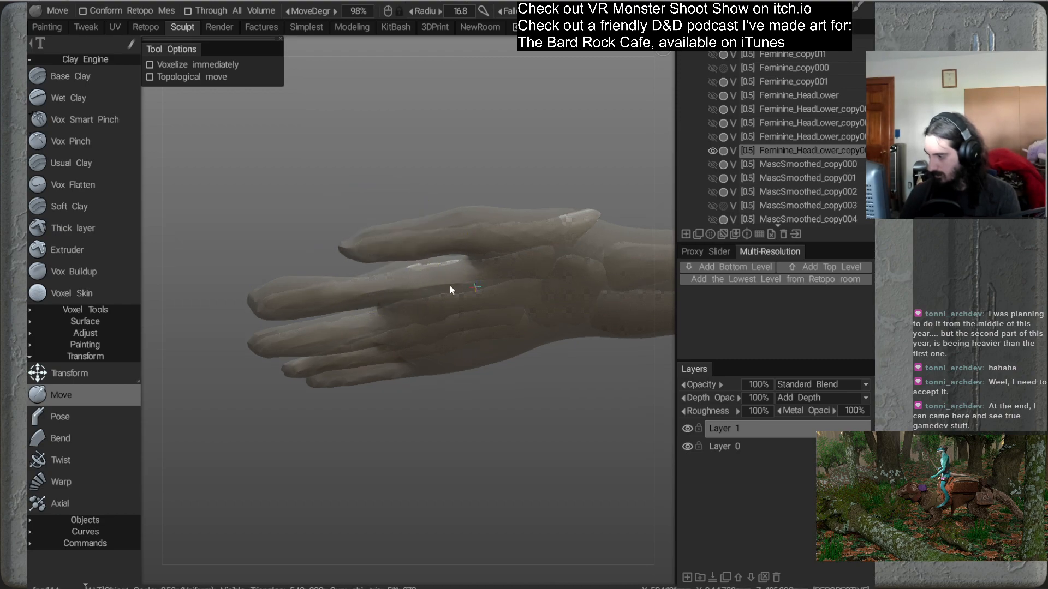
alt+drag(447, 288, 447, 216)
mouse_move(375, 238)
alt+mouse_down()
mouse_move(513, 257)
mouse_move(505, 217)
mouse_move(624, 221)
mouse_move(571, 210)
alt+mouse_up()
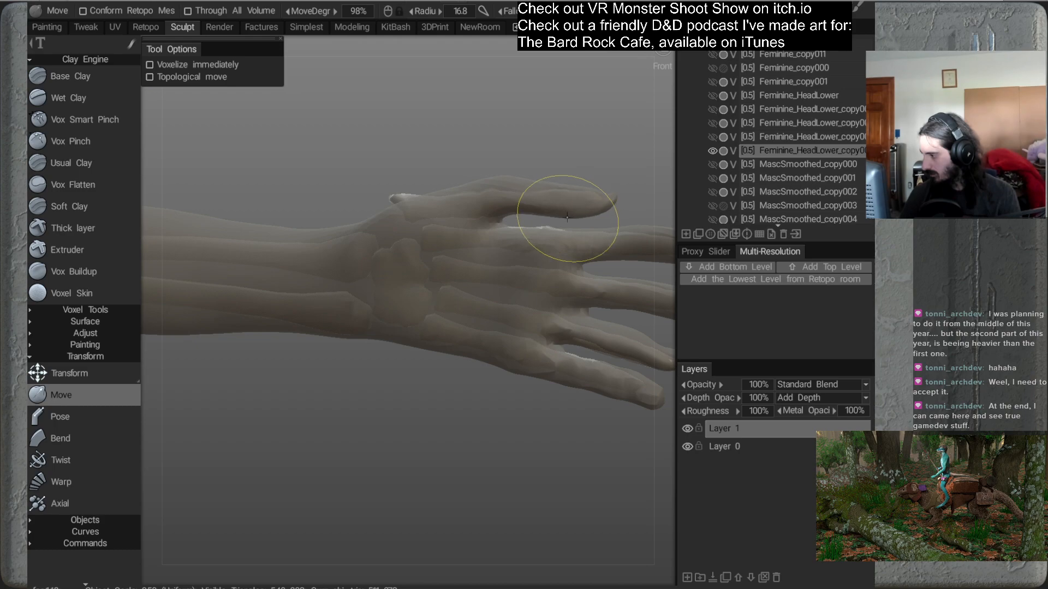
alt+drag(583, 249, 424, 267)
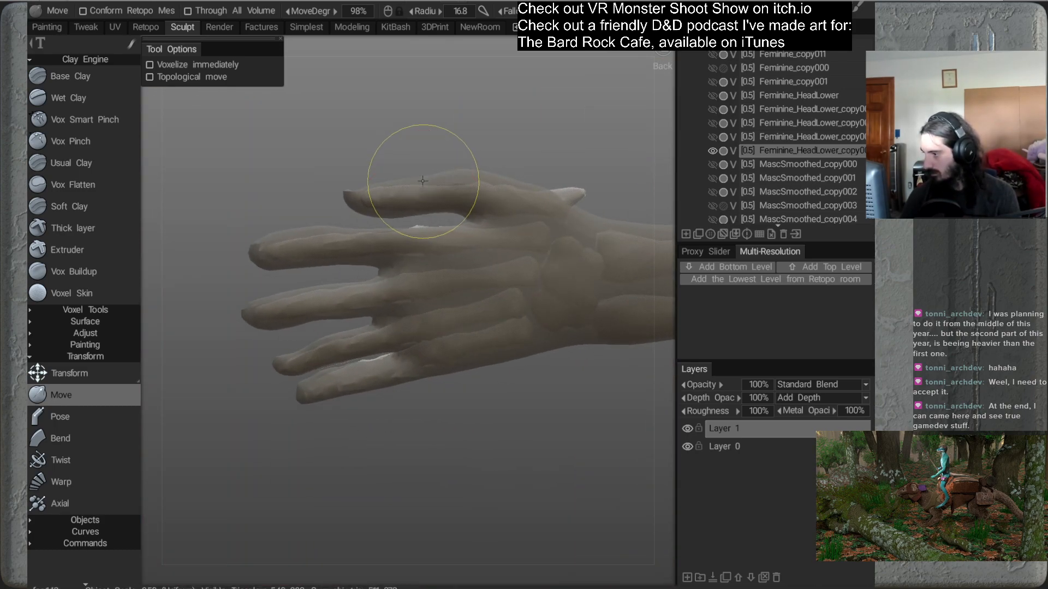
mouse_move(458, 180)
alt+mouse_down()
mouse_move(496, 232)
mouse_move(446, 229)
mouse_move(459, 228)
alt+mouse_up()
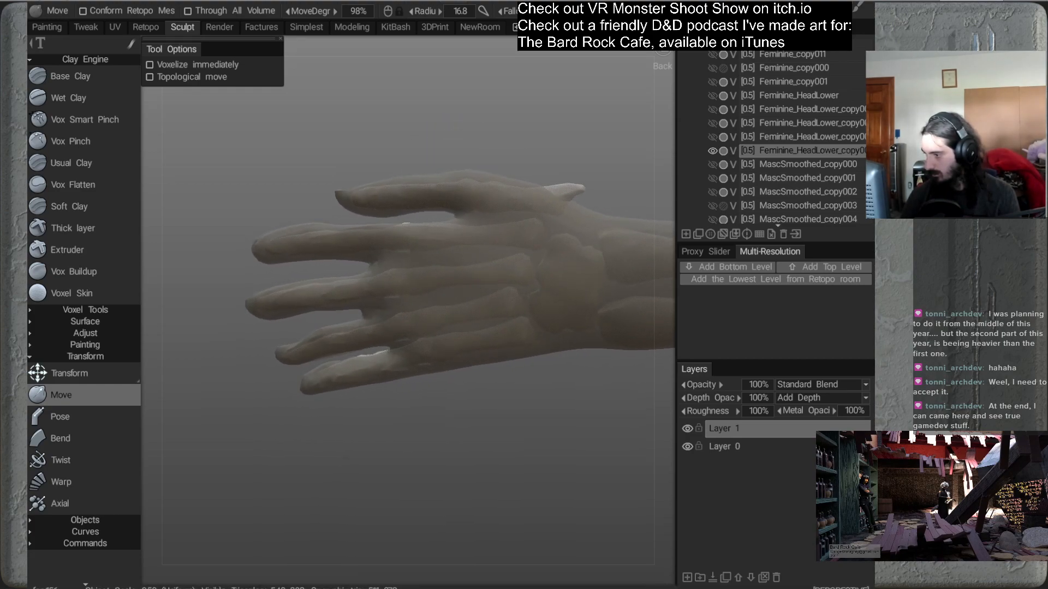
mouse_move(387, 236)
alt+mouse_down()
mouse_move(404, 217)
mouse_move(475, 244)
mouse_move(464, 235)
alt+mouse_up()
Adjust the thumb base and its joint at the wrist with the Move tool, enlarging the brush radius to 21.4
alt+drag(417, 205, 347, 189)
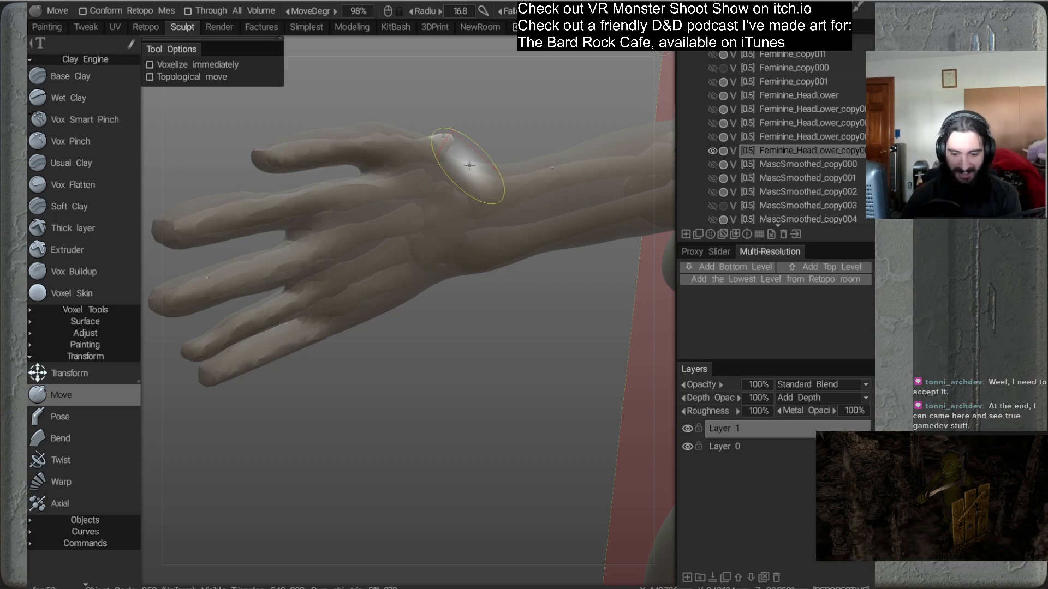
alt+drag(460, 178, 464, 236)
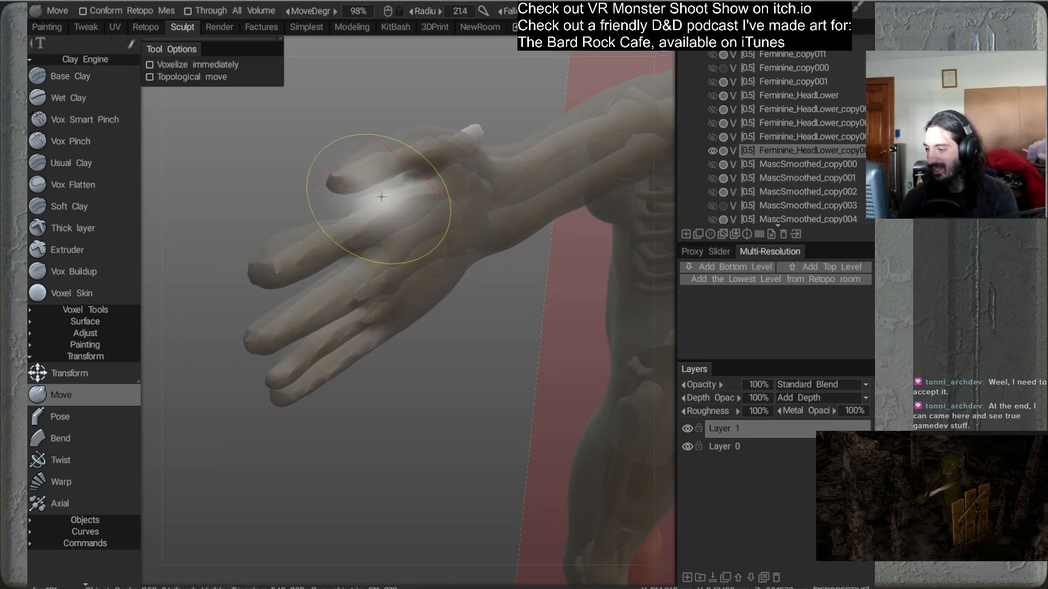
mouse_move(375, 190)
alt+mouse_down()
mouse_move(514, 232)
mouse_move(497, 234)
mouse_move(544, 208)
alt+mouse_up()
alt+drag(444, 175, 466, 286)
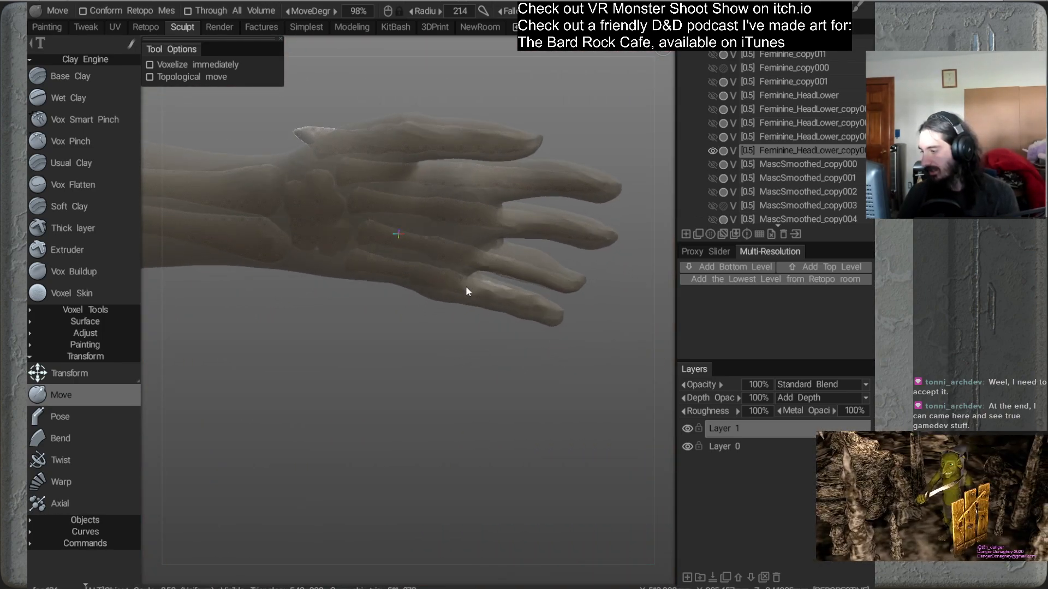
Reshape the index and middle finger area of the hand with the Move tool at a brush radius of 33.2
right_drag(461, 193, 495, 214)
mouse_move(457, 266)
alt+mouse_down()
mouse_move(402, 235)
mouse_move(424, 237)
mouse_move(456, 199)
mouse_move(420, 195)
alt+mouse_up()
key(bracketright)
key(bracketright)
key(bracketright)
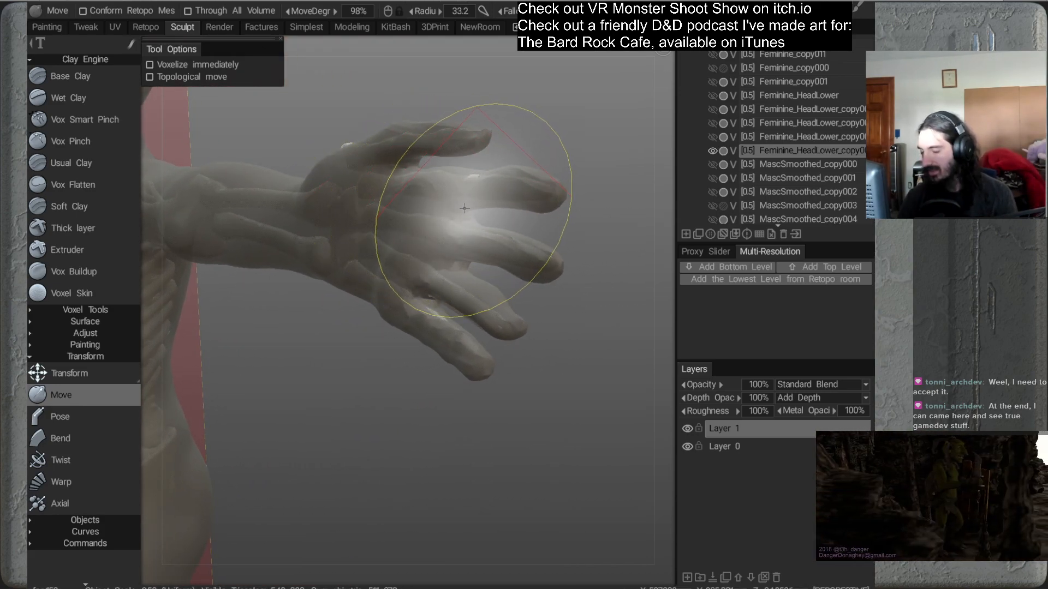
mouse_move(448, 196)
alt+mouse_down()
mouse_move(428, 269)
mouse_move(509, 200)
alt+mouse_up()
Adjust the index and middle fingers from tip to knuckle with the Move tool, reducing the brush radius to 21.1
key(bracketleft)
key(bracketleft)
key(bracketleft)
key(bracketleft)
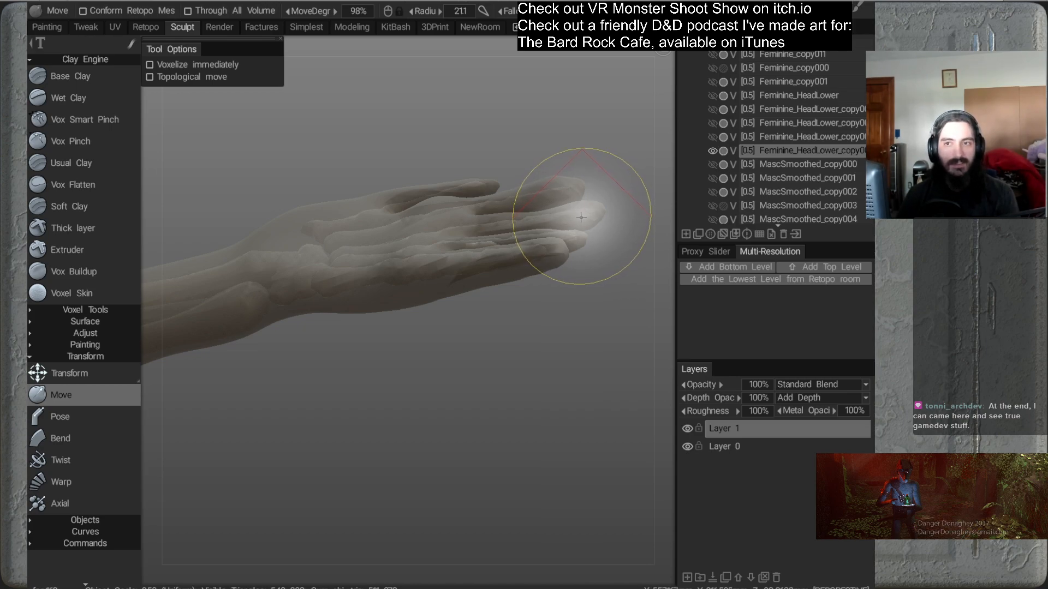
drag(581, 167, 559, 166)
drag(497, 202, 498, 185)
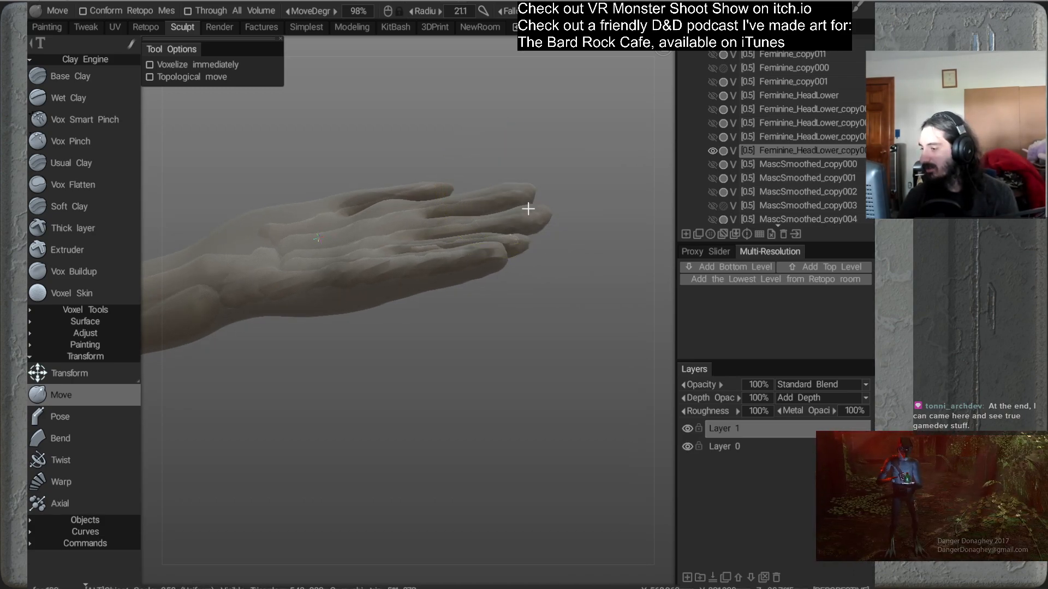
mouse_move(393, 204)
alt+mouse_down()
mouse_move(424, 247)
mouse_move(443, 322)
alt+mouse_up()
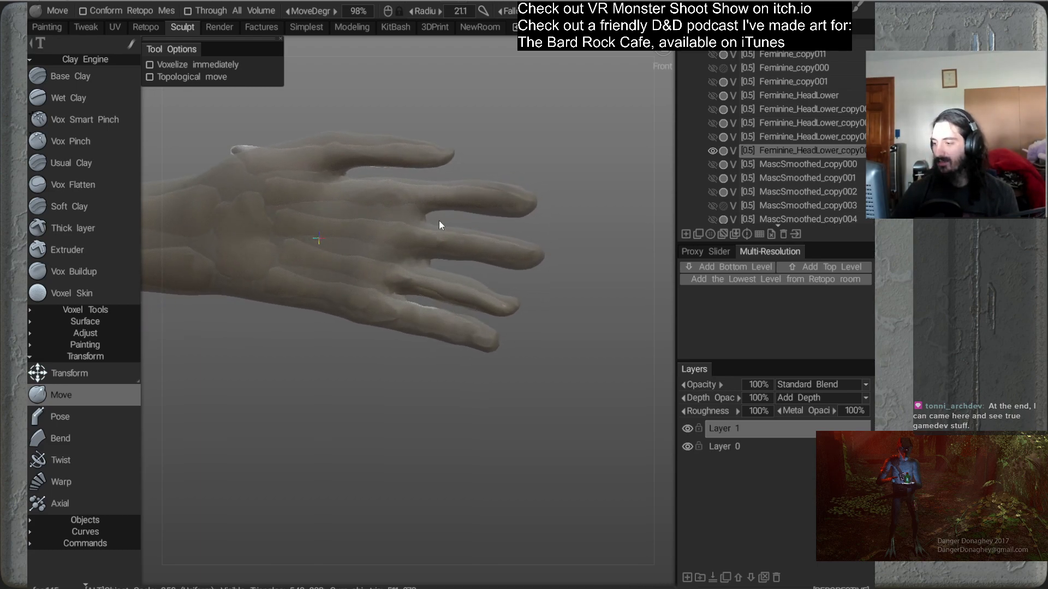
alt+drag(438, 221, 472, 215)
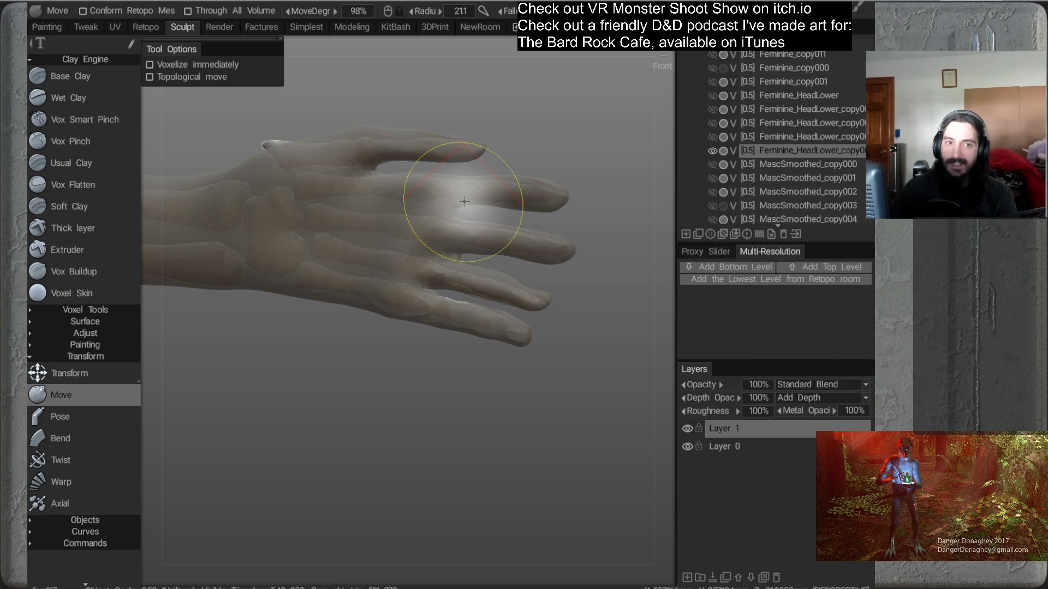
Refine the ring and little fingers with the Move tool, reducing the brush radius to 14.1
alt+middle_drag(534, 190, 527, 157)
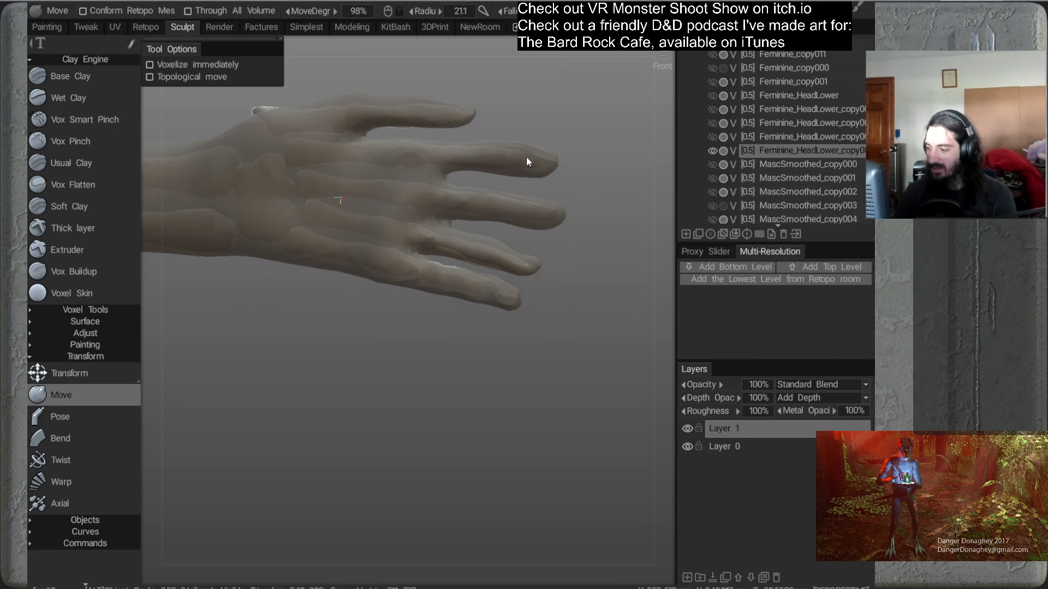
alt+right_drag(405, 282, 430, 262)
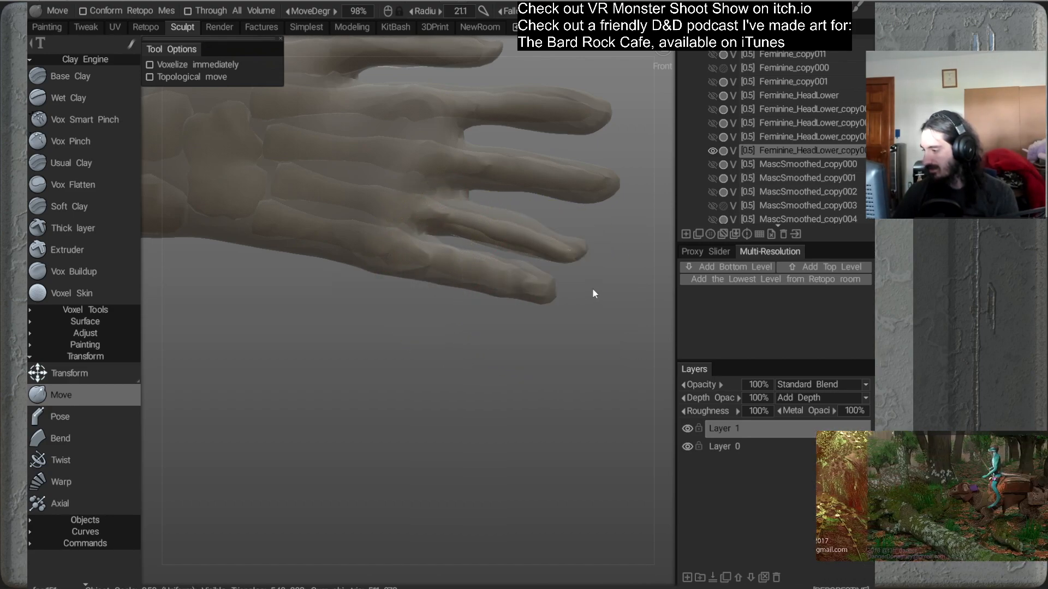
right_drag(560, 243, 539, 250)
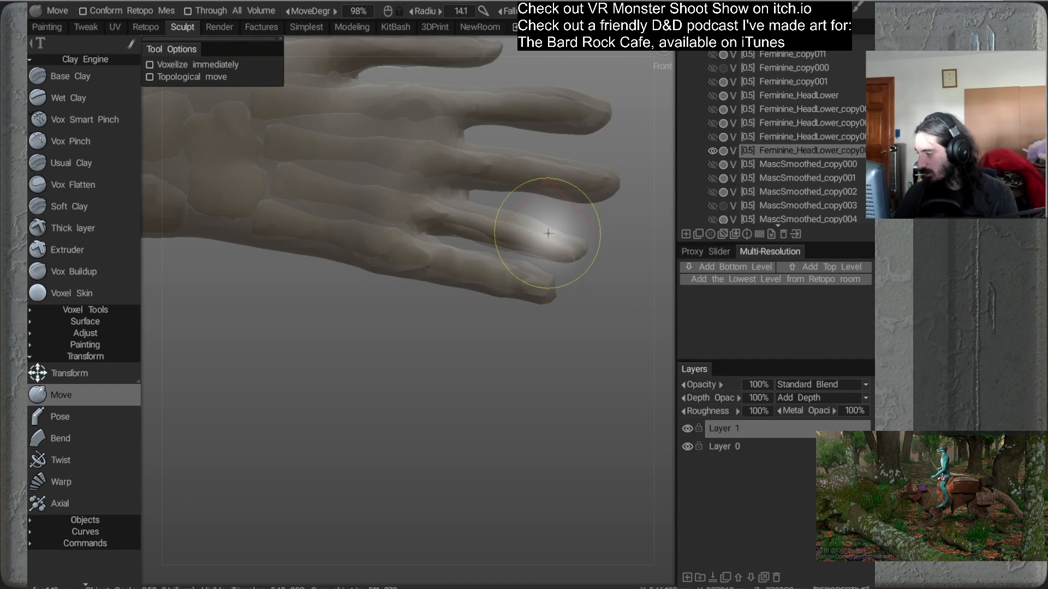
mouse_move(539, 241)
alt+mouse_down()
mouse_move(341, 296)
mouse_move(329, 274)
mouse_move(496, 248)
mouse_move(432, 124)
mouse_move(441, 143)
alt+mouse_up()
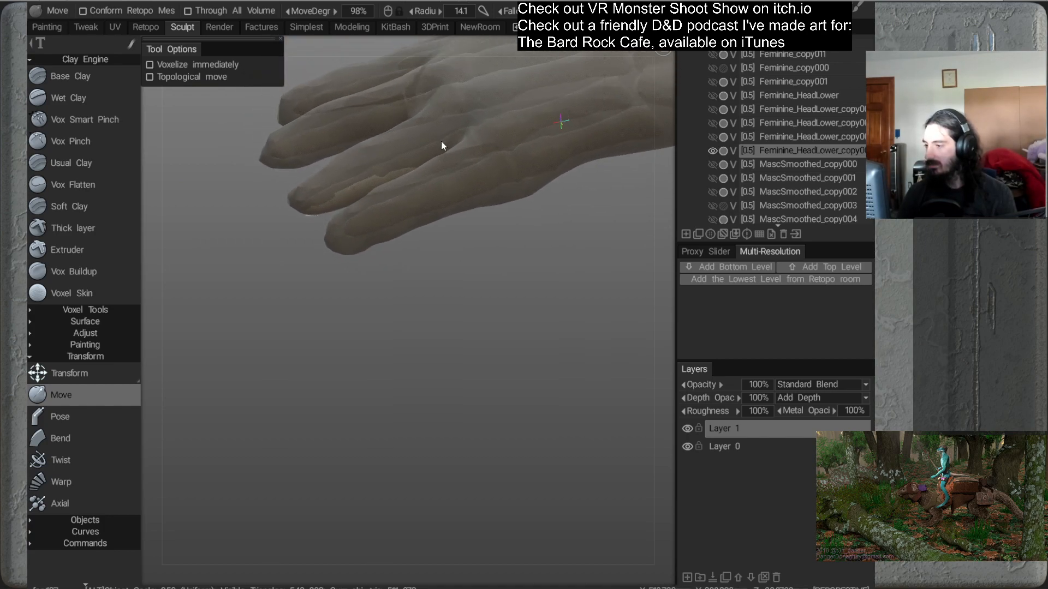
Reshape the little finger and its base around the bones with the Move tool, setting the brush radius to 25.7, then 17.0
alt+middle_drag(440, 138, 452, 168)
right_drag(435, 185, 481, 179)
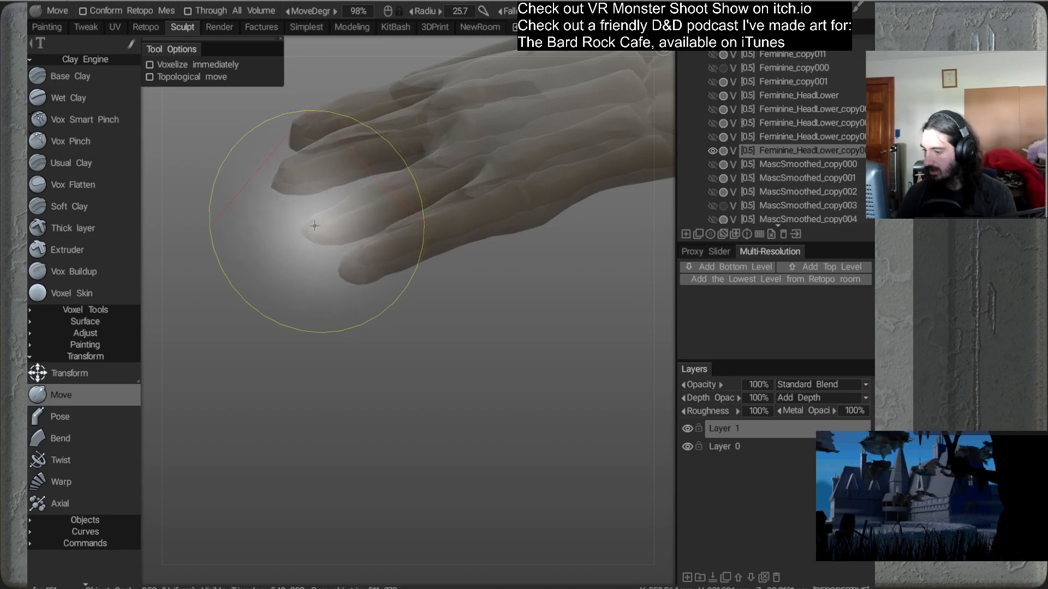
alt+drag(383, 189, 480, 330)
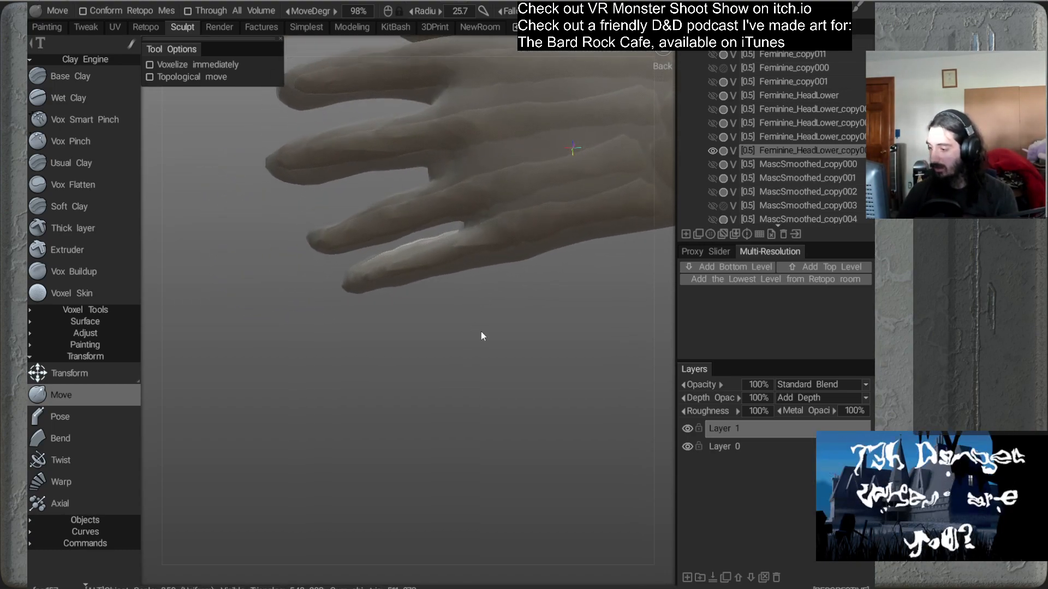
right_drag(426, 262, 427, 261)
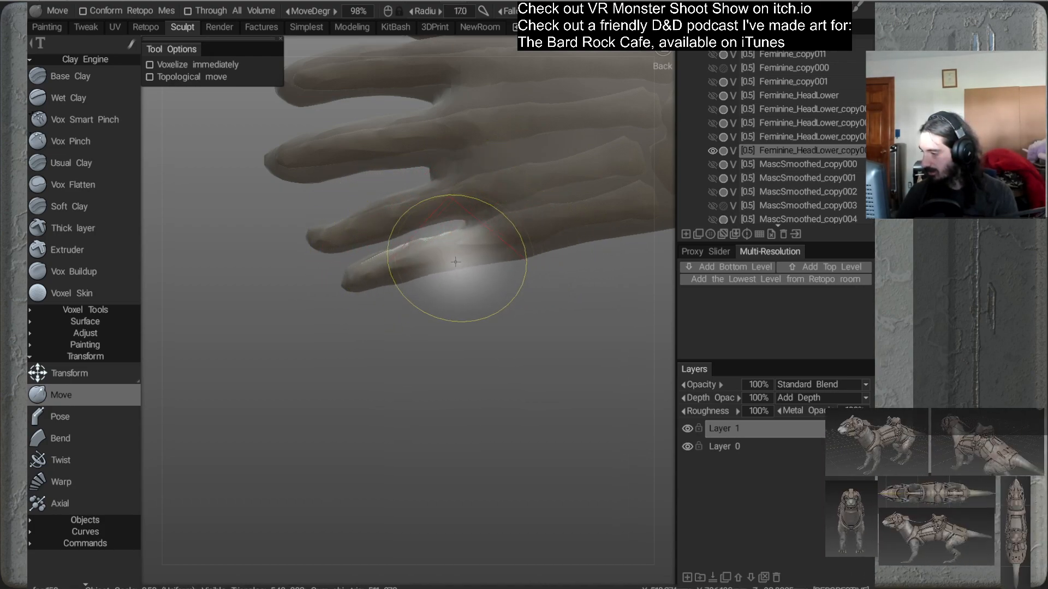
drag(367, 270, 445, 255)
drag(448, 294, 416, 281)
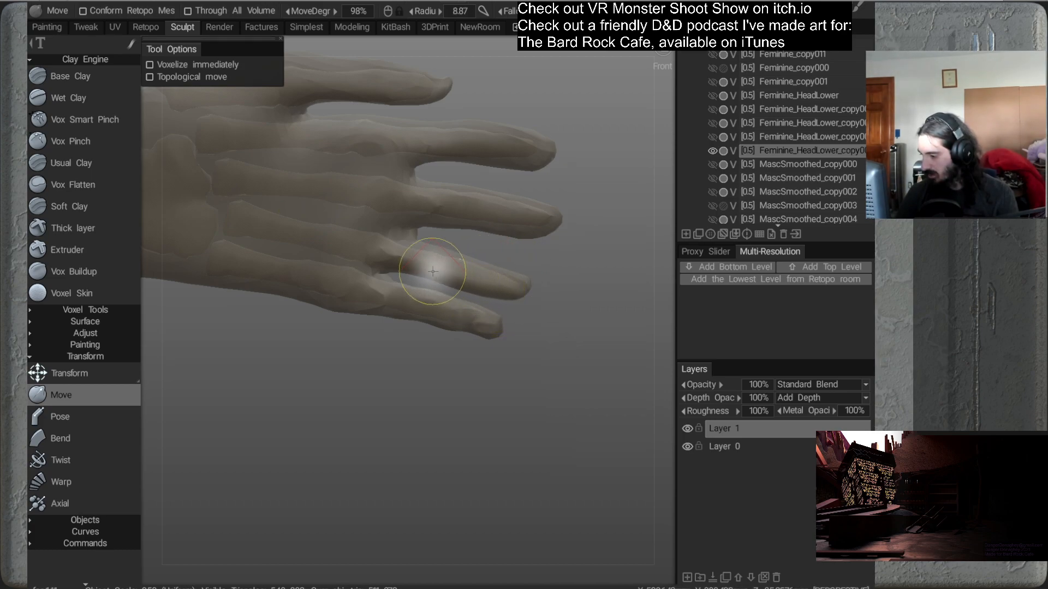
Refine the ring, middle and little fingers and the gaps between them with the Move tool at brush radii of 8.87 and 12.8
mouse_move(453, 299)
mouse_down()
mouse_move(422, 375)
mouse_move(372, 401)
mouse_move(403, 388)
mouse_move(423, 320)
mouse_move(391, 318)
mouse_move(479, 251)
mouse_move(347, 355)
mouse_move(306, 278)
mouse_move(461, 297)
mouse_move(465, 349)
mouse_move(363, 299)
mouse_up()
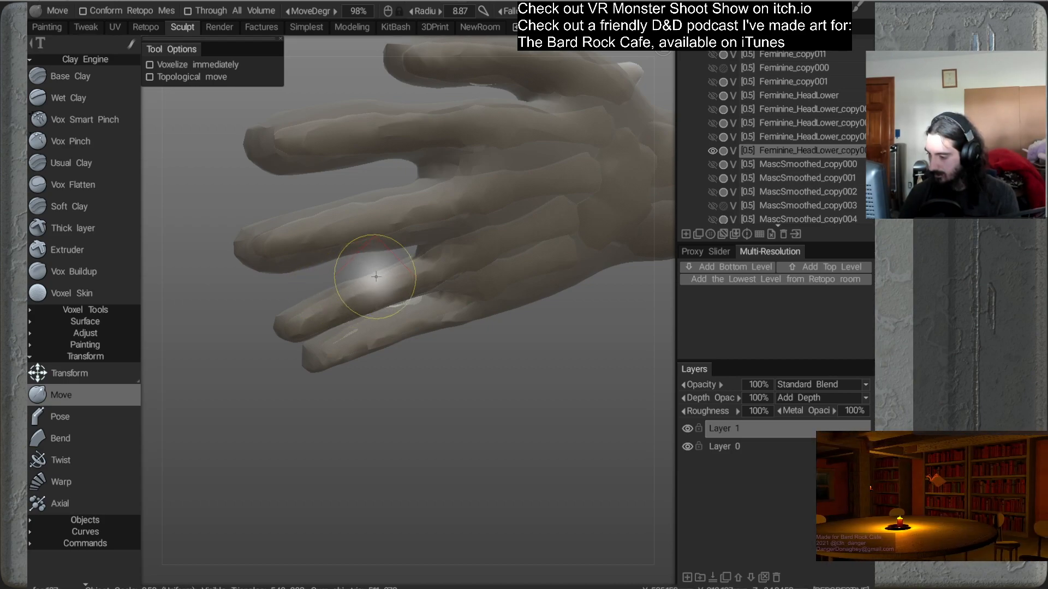
mouse_move(415, 263)
mouse_down()
mouse_move(442, 279)
mouse_move(446, 298)
mouse_up()
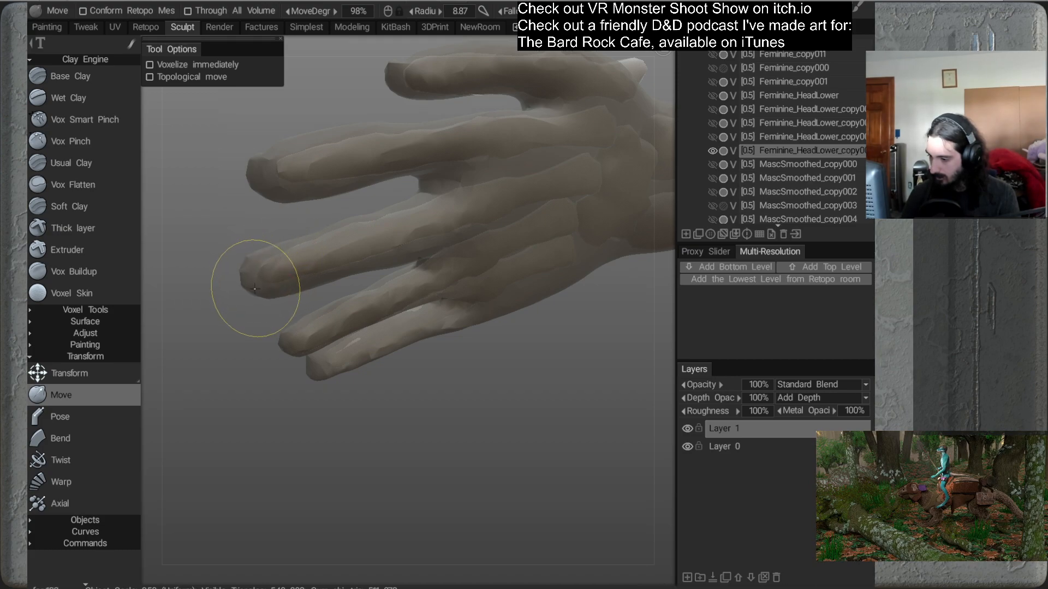
drag(384, 324, 365, 297)
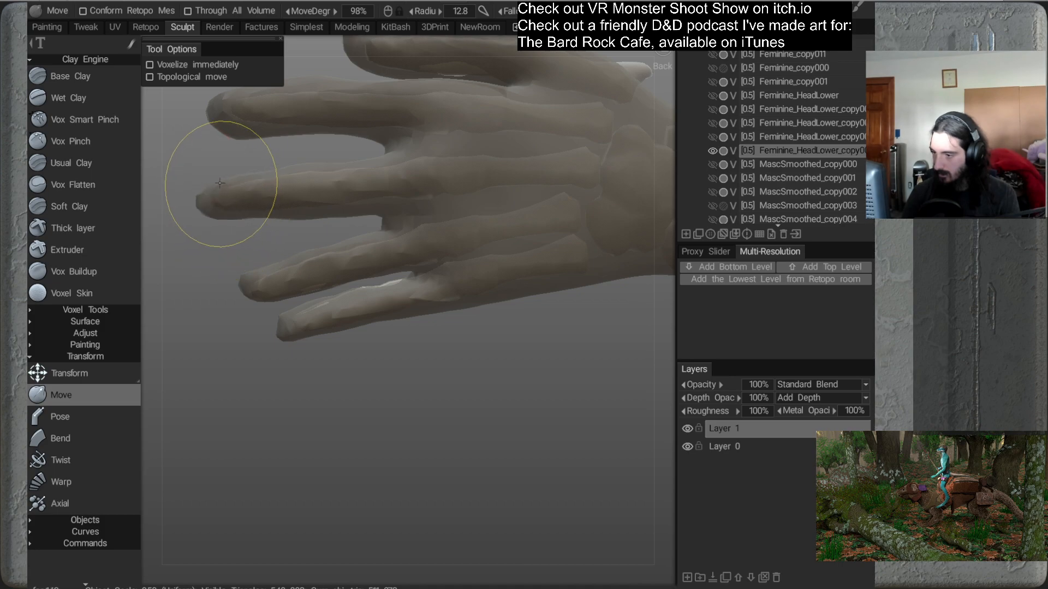
drag(320, 294, 328, 253)
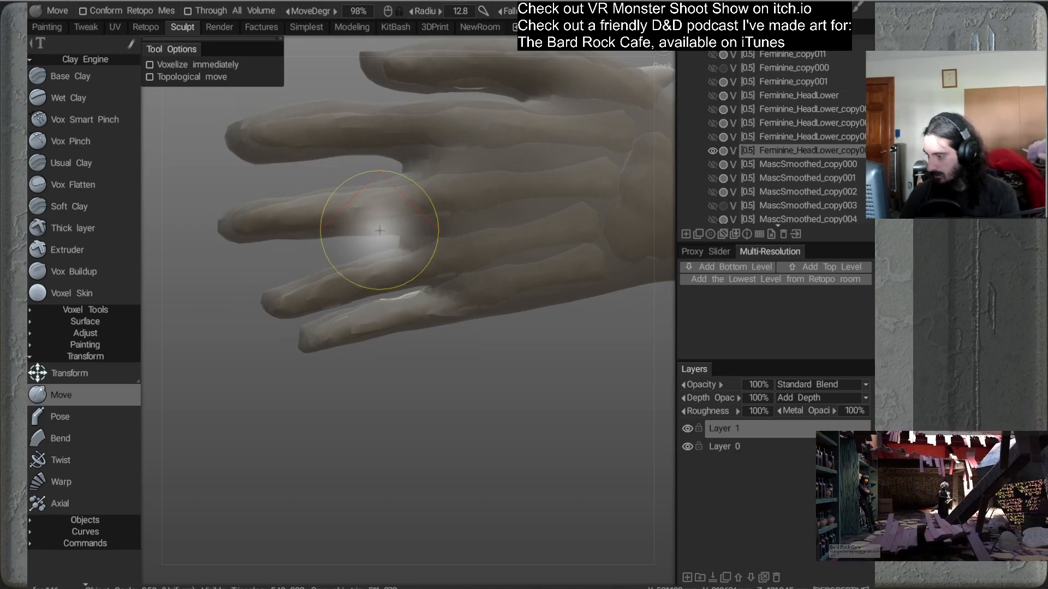
alt+drag(413, 224, 465, 295)
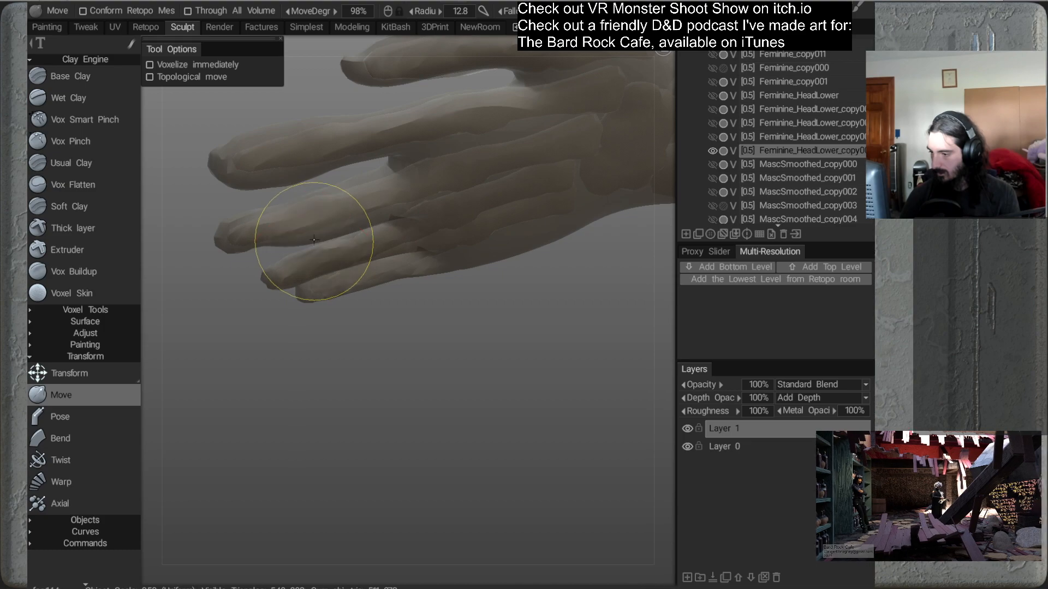
mouse_move(365, 226)
mouse_down()
mouse_move(404, 213)
mouse_move(413, 199)
mouse_move(400, 194)
mouse_up()
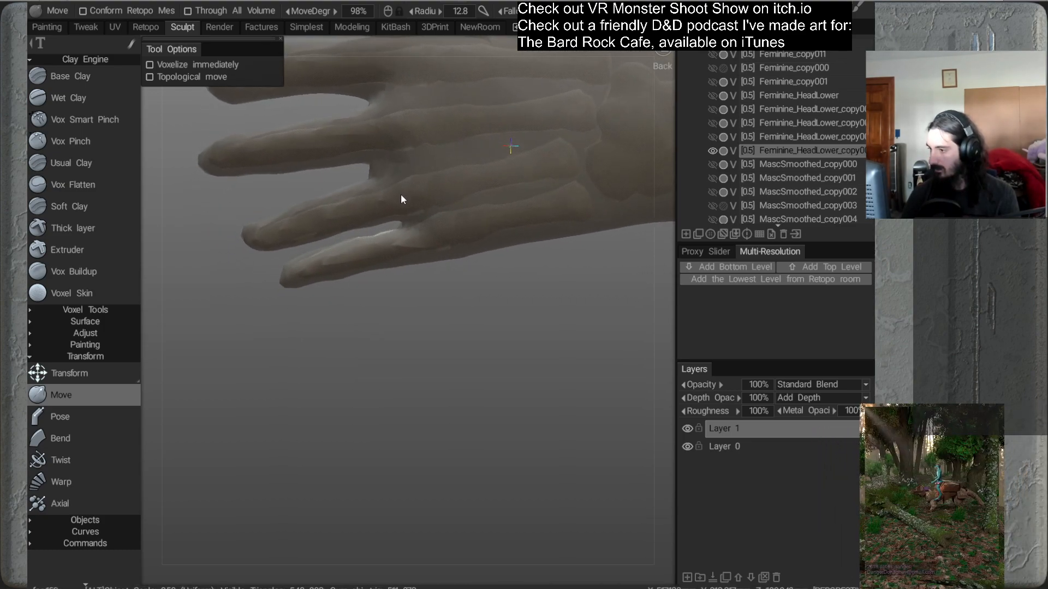
mouse_move(365, 132)
mouse_down()
mouse_move(339, 136)
mouse_move(423, 218)
mouse_move(496, 215)
mouse_move(477, 195)
mouse_move(455, 127)
mouse_move(420, 216)
mouse_move(297, 220)
mouse_move(319, 181)
mouse_up()
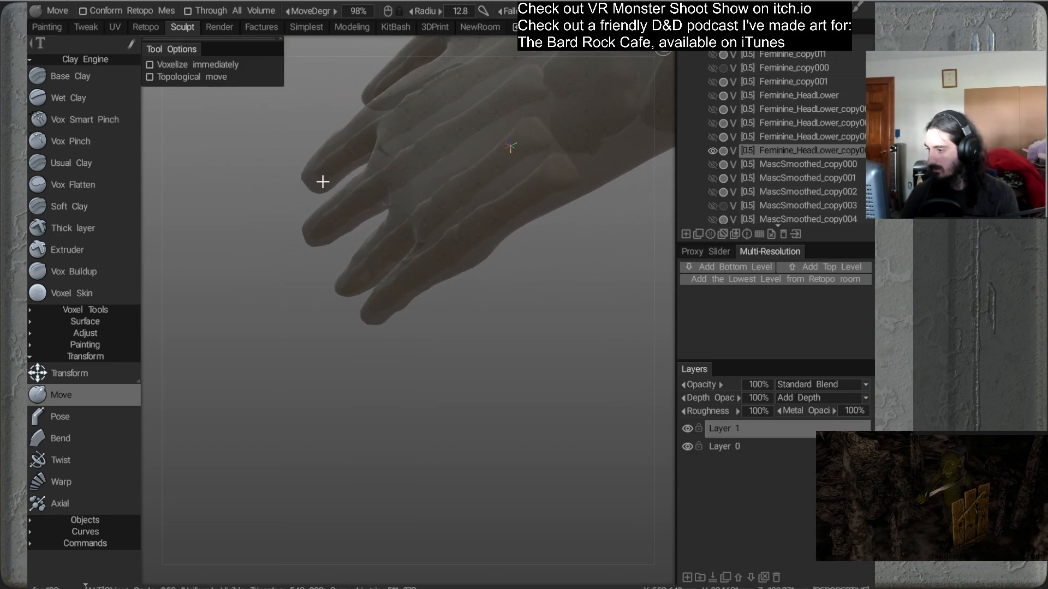
Adjust the side profile of the palm and wrist with the Move tool, enlarging the brush radius to 37.8, then reducing it to 23.9
mouse_move(384, 237)
alt+mouse_down()
mouse_move(414, 157)
mouse_move(442, 175)
mouse_move(458, 325)
mouse_move(453, 262)
alt+mouse_up()
right_drag(428, 163, 433, 159)
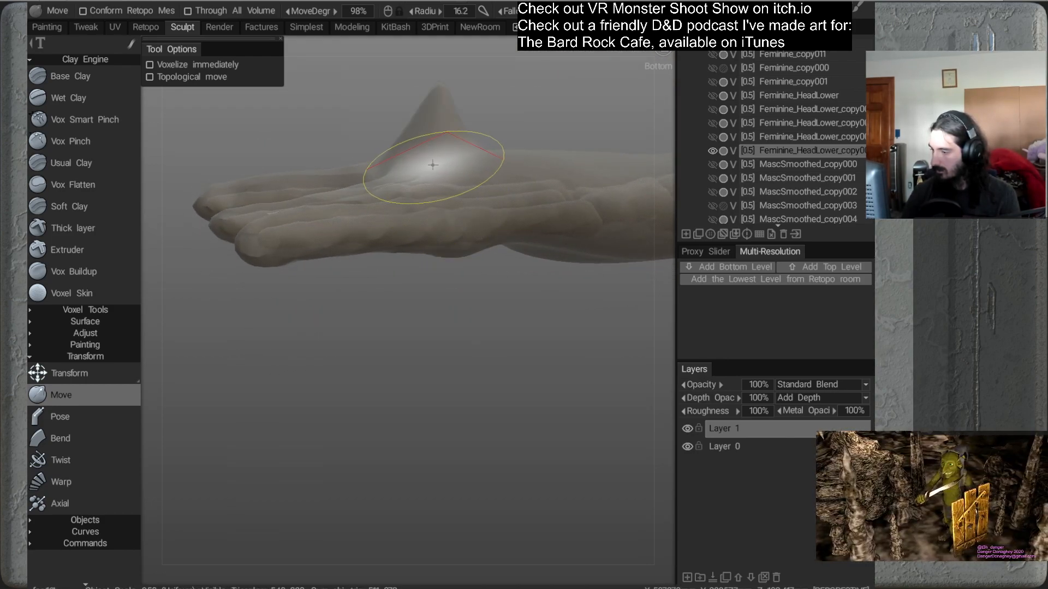
mouse_move(444, 172)
alt+mouse_down()
mouse_move(443, 188)
mouse_move(429, 169)
mouse_move(450, 202)
mouse_move(433, 194)
mouse_move(474, 221)
mouse_move(559, 249)
mouse_move(588, 234)
mouse_move(568, 204)
mouse_move(417, 313)
mouse_move(545, 338)
mouse_move(578, 297)
mouse_move(496, 320)
mouse_move(456, 365)
mouse_move(402, 346)
alt+mouse_up()
alt+right_drag(401, 342, 490, 342)
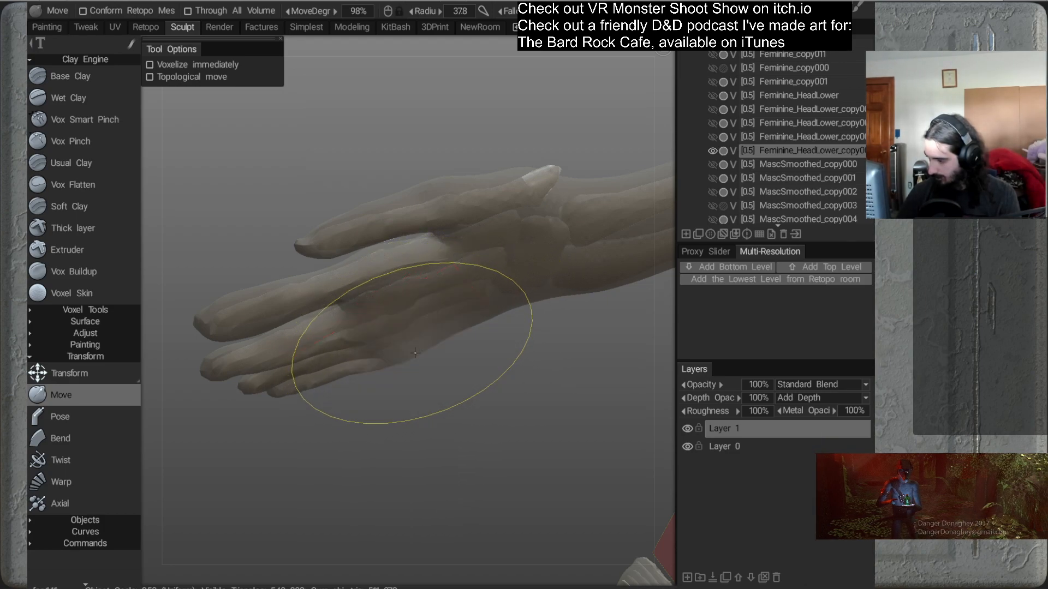
mouse_move(467, 390)
mouse_down()
mouse_move(447, 279)
mouse_move(482, 299)
mouse_move(454, 230)
mouse_up()
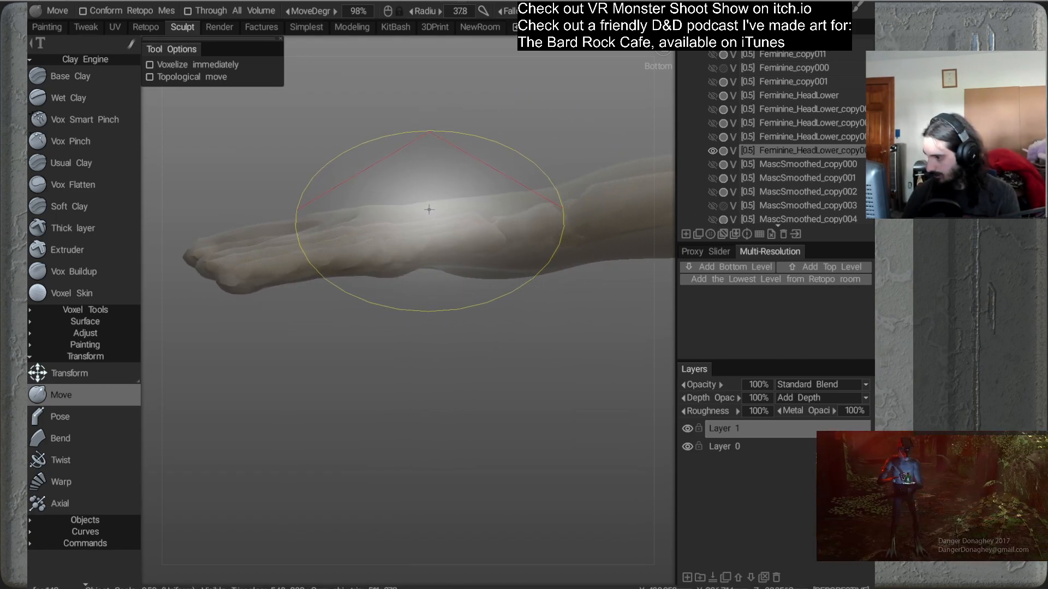
drag(428, 209, 443, 264)
mouse_move(417, 198)
mouse_down()
mouse_move(434, 327)
mouse_move(404, 370)
mouse_move(423, 334)
mouse_move(515, 346)
mouse_move(533, 293)
mouse_move(560, 272)
mouse_move(529, 257)
mouse_move(450, 262)
mouse_up()
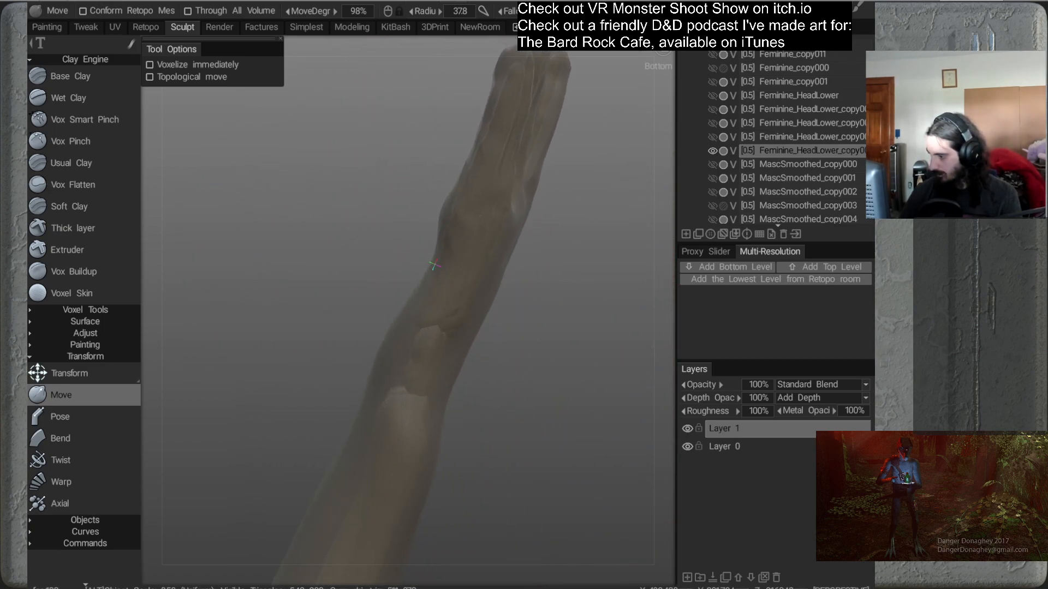
right_drag(456, 259, 435, 264)
mouse_move(434, 264)
mouse_down()
mouse_move(481, 312)
mouse_move(467, 311)
mouse_move(498, 289)
mouse_up()
Toggle the current feminine volume's visibility off and on, and examine the hand and arm proportions from the front and back
mouse_move(392, 269)
alt+mouse_down()
mouse_move(355, 251)
mouse_move(398, 327)
mouse_move(398, 404)
mouse_move(411, 304)
mouse_move(388, 323)
mouse_move(480, 372)
mouse_move(563, 210)
alt+mouse_up()
click(712, 151)
alt+drag(601, 280, 540, 321)
click(712, 151)
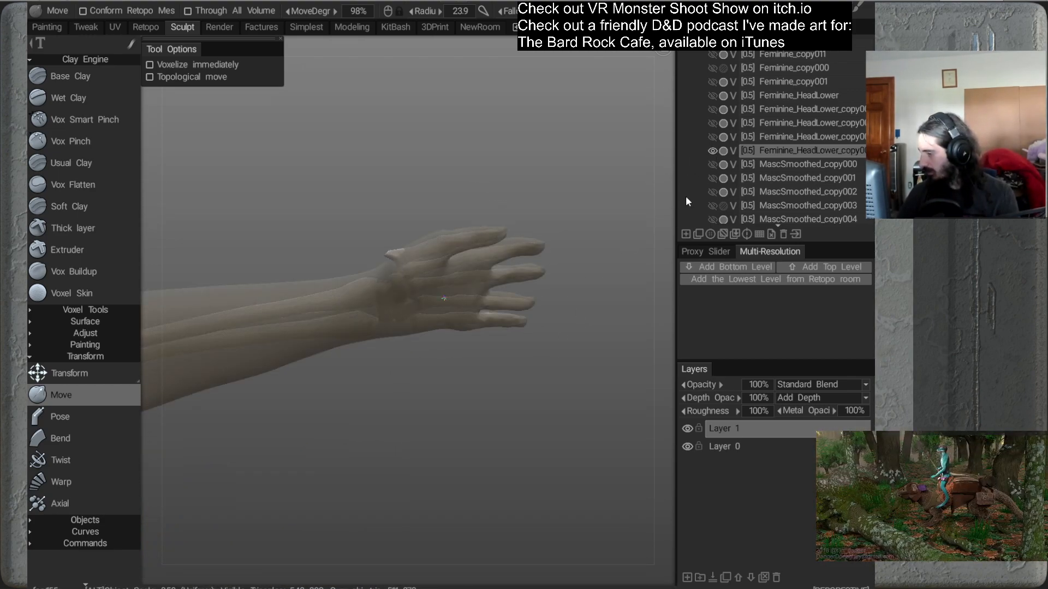
mouse_move(671, 250)
alt+mouse_down()
mouse_move(454, 348)
mouse_move(437, 293)
alt+mouse_up()
alt+middle_drag(422, 356, 539, 328)
alt+drag(501, 366, 499, 374)
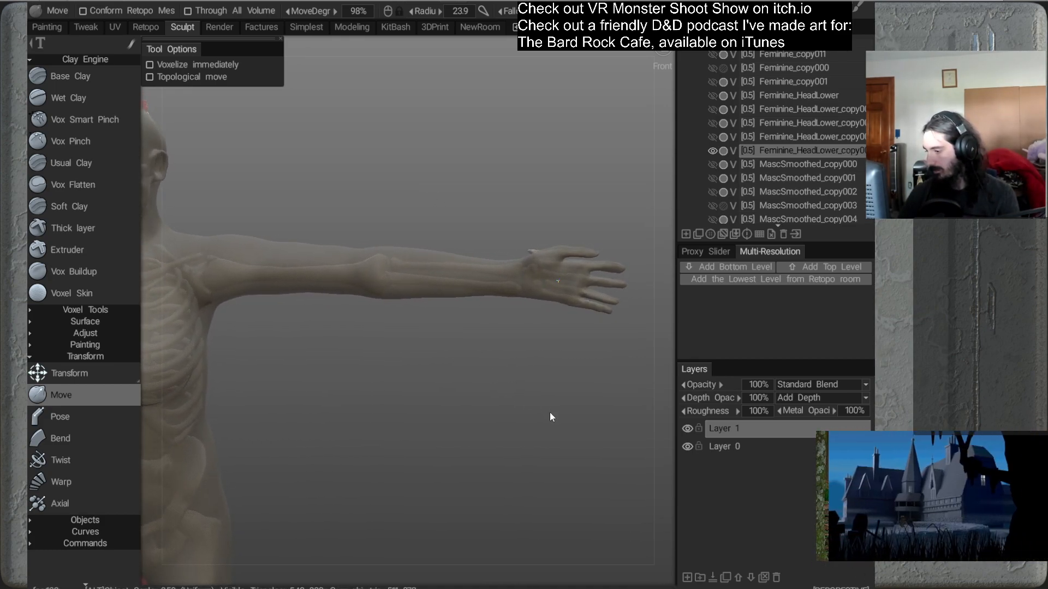
alt+middle_drag(557, 311, 480, 303)
alt+right_drag(480, 304, 498, 306)
alt+middle_drag(498, 307, 376, 341)
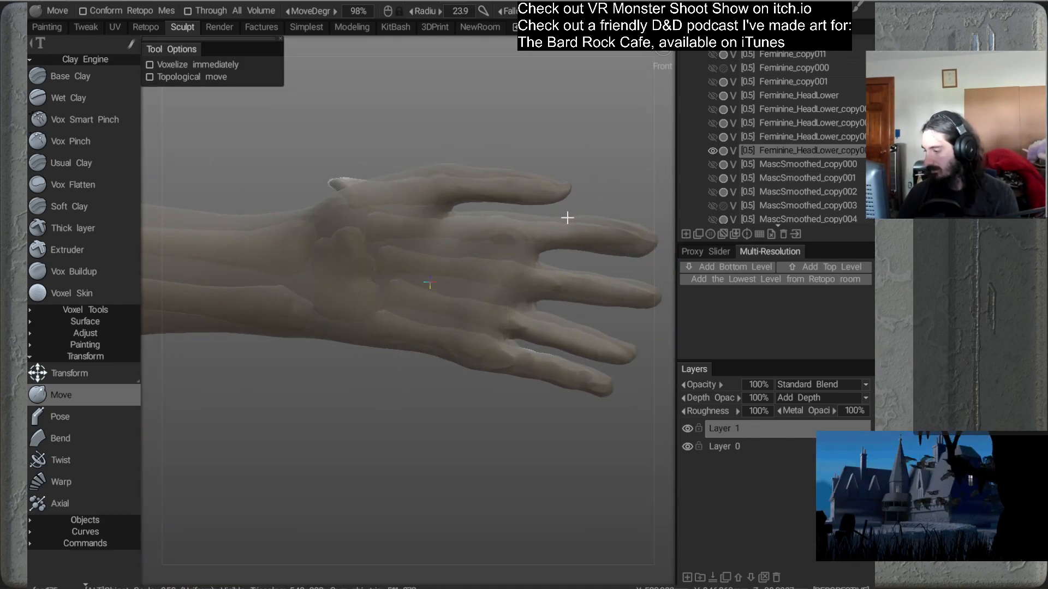
alt+middle_drag(603, 240, 504, 248)
alt+drag(476, 279, 352, 334)
alt+middle_drag(352, 334, 391, 345)
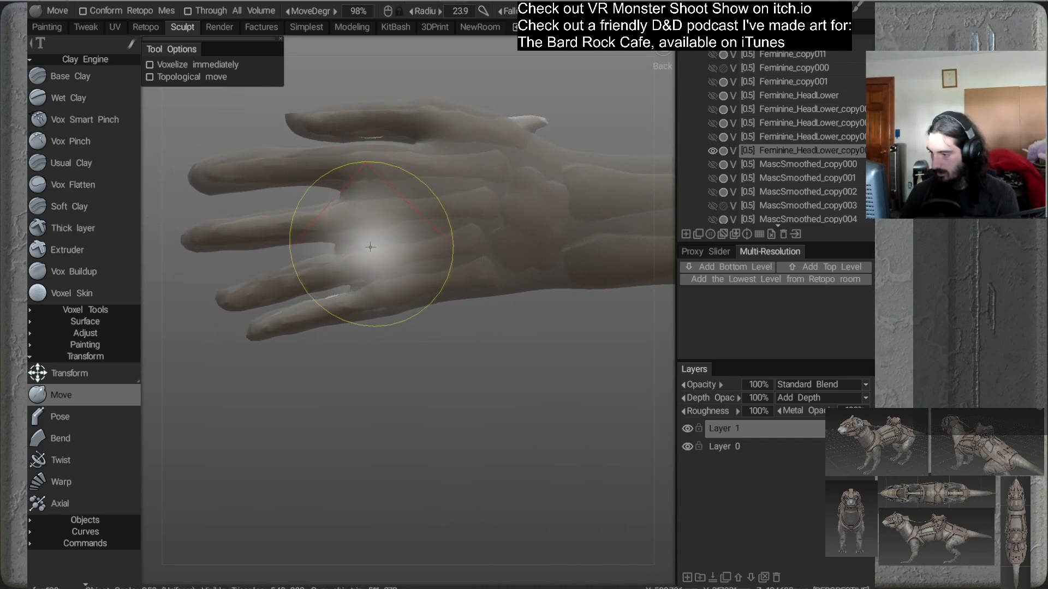
Refine the fingers and the web between thumb and index finger with the Move tool, reducing the brush radius to 17.2
mouse_move(419, 308)
middle_down()
mouse_move(450, 239)
mouse_move(422, 194)
mouse_move(449, 224)
mouse_move(446, 207)
middle_up()
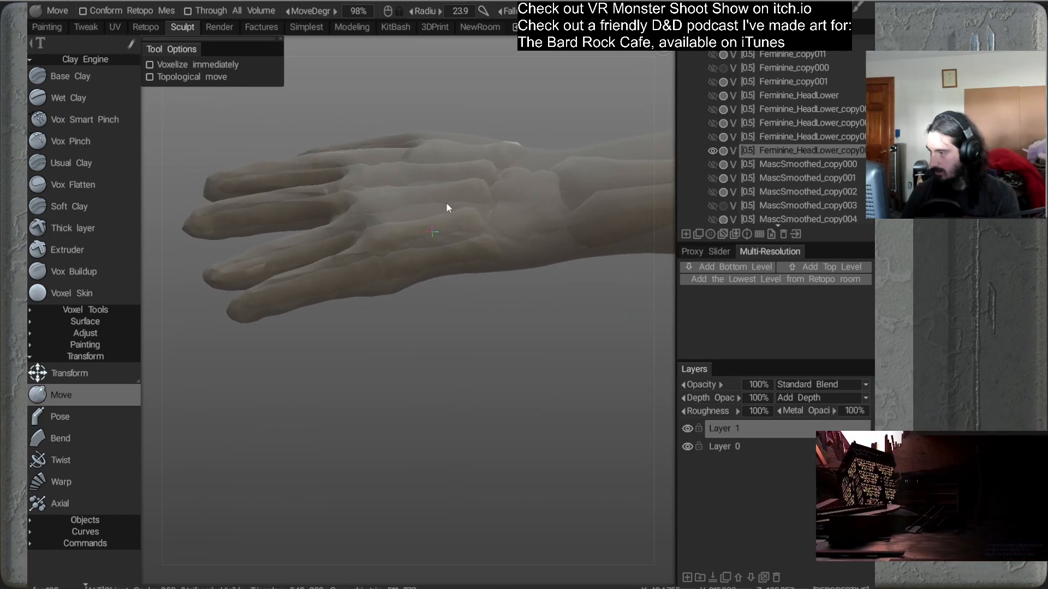
mouse_move(362, 175)
middle_down()
mouse_move(411, 221)
mouse_move(416, 180)
middle_up()
mouse_move(357, 159)
mouse_down()
mouse_move(443, 191)
mouse_move(419, 164)
mouse_up()
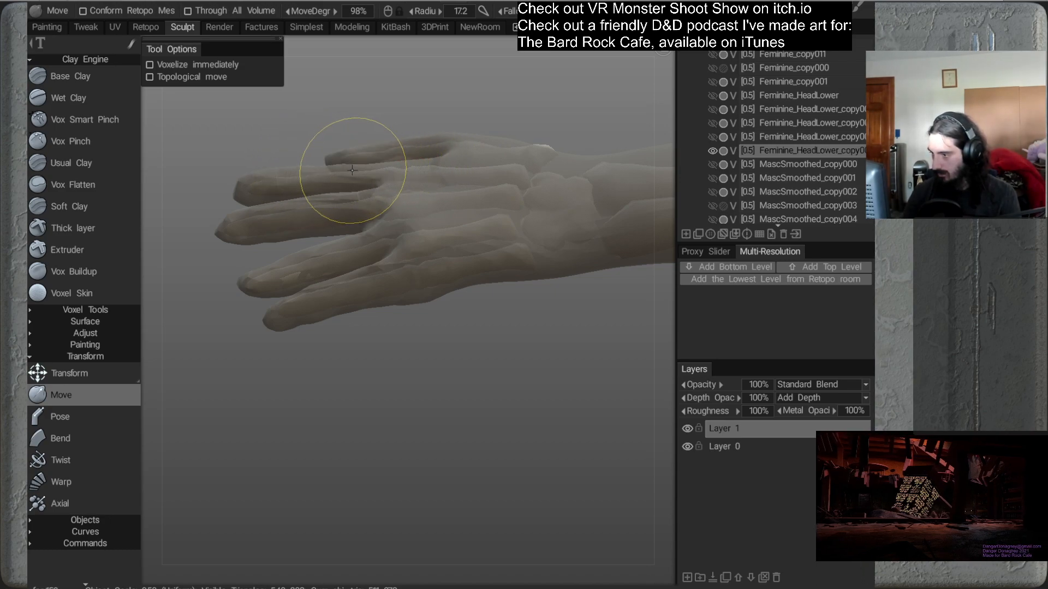
alt+middle_drag(363, 219, 414, 211)
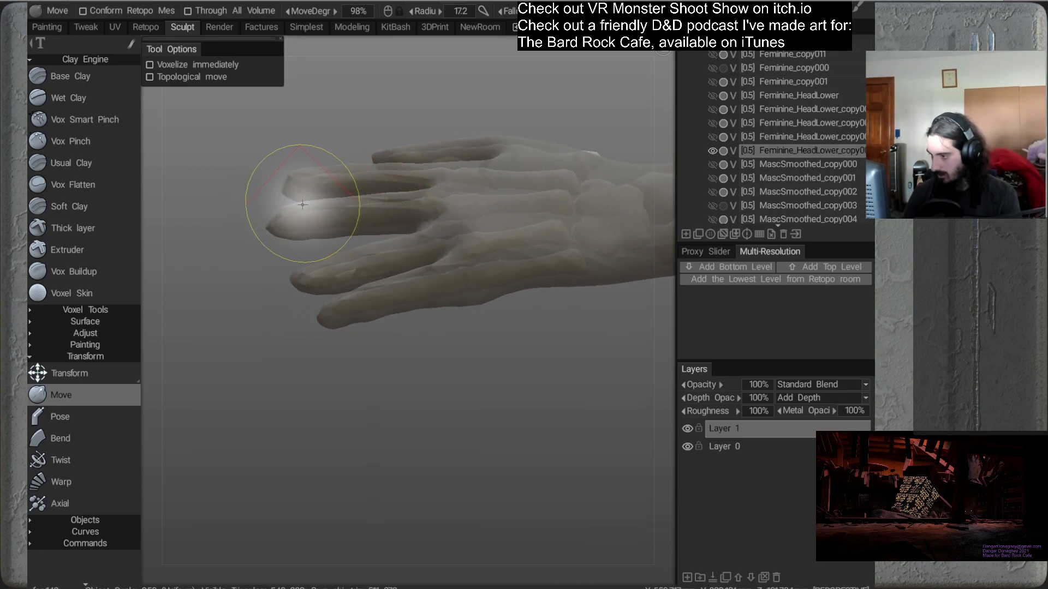
middle_drag(445, 264, 438, 285)
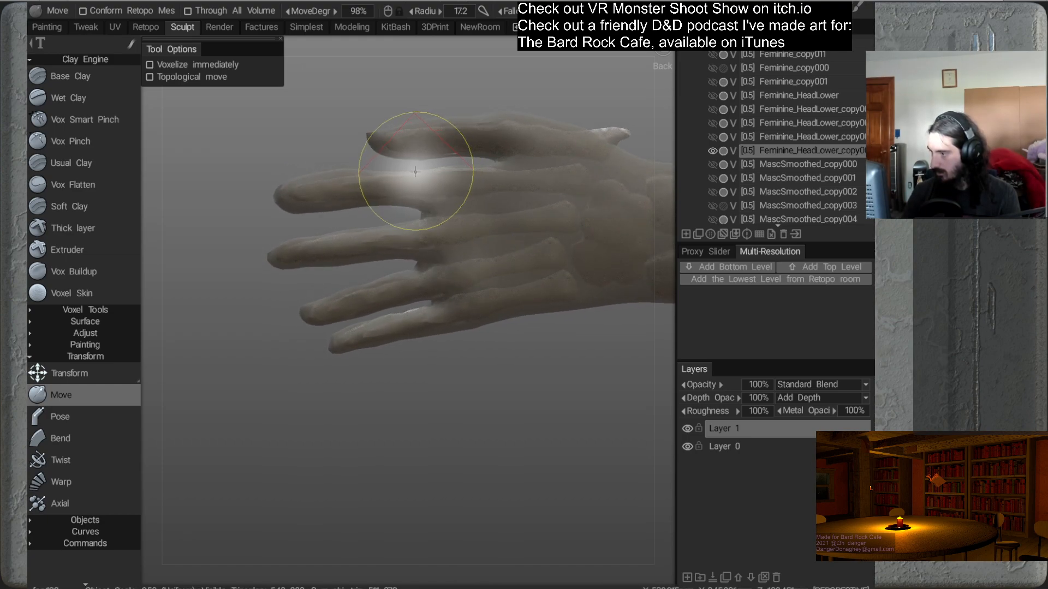
middle_drag(416, 169, 529, 318)
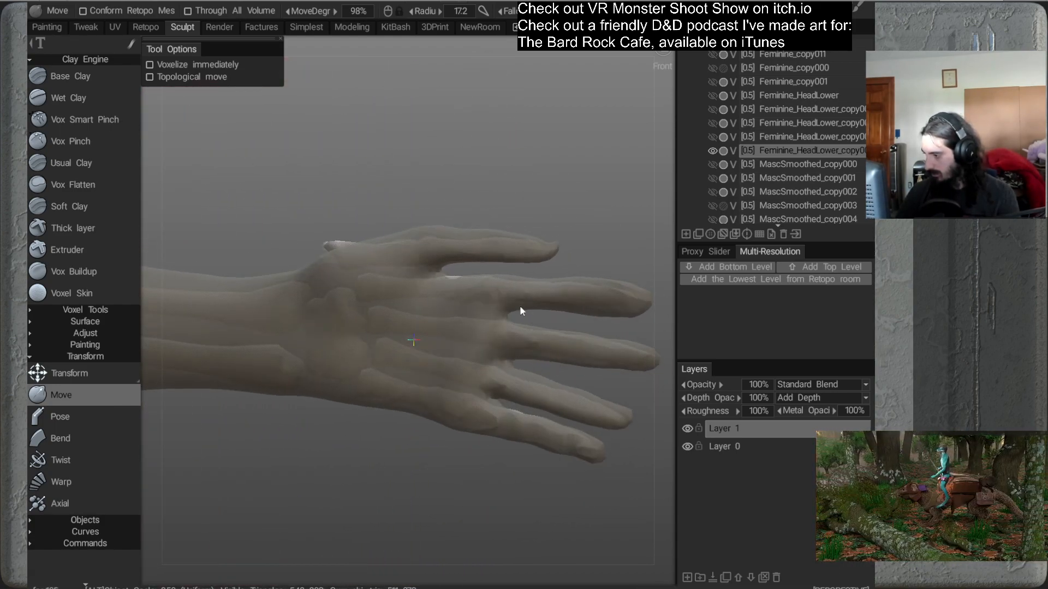
drag(454, 275, 460, 277)
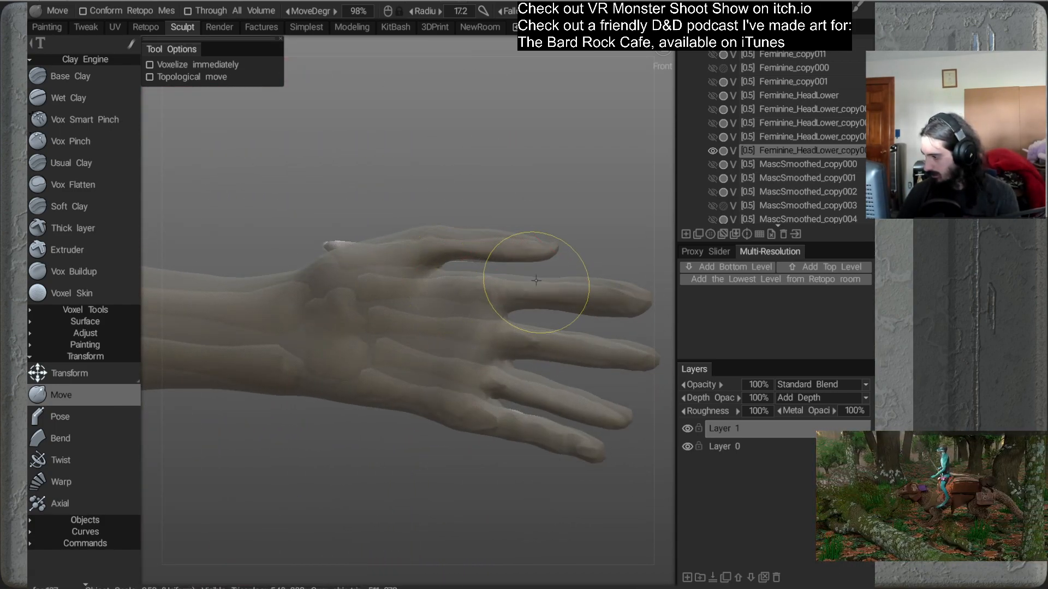
Adjust the thickness of the palm in side profile with the Move tool at a brush radius of 29.5
alt+right_drag(568, 330, 551, 214)
mouse_move(568, 327)
alt+middle_down()
mouse_move(528, 264)
mouse_move(568, 182)
mouse_move(576, 324)
alt+middle_up()
alt+drag(577, 322, 407, 396)
mouse_move(407, 396)
alt+right_down()
mouse_move(413, 325)
mouse_move(454, 291)
alt+right_up()
mouse_move(428, 353)
mouse_down()
mouse_move(513, 323)
mouse_move(524, 242)
mouse_move(478, 270)
mouse_move(471, 316)
mouse_up()
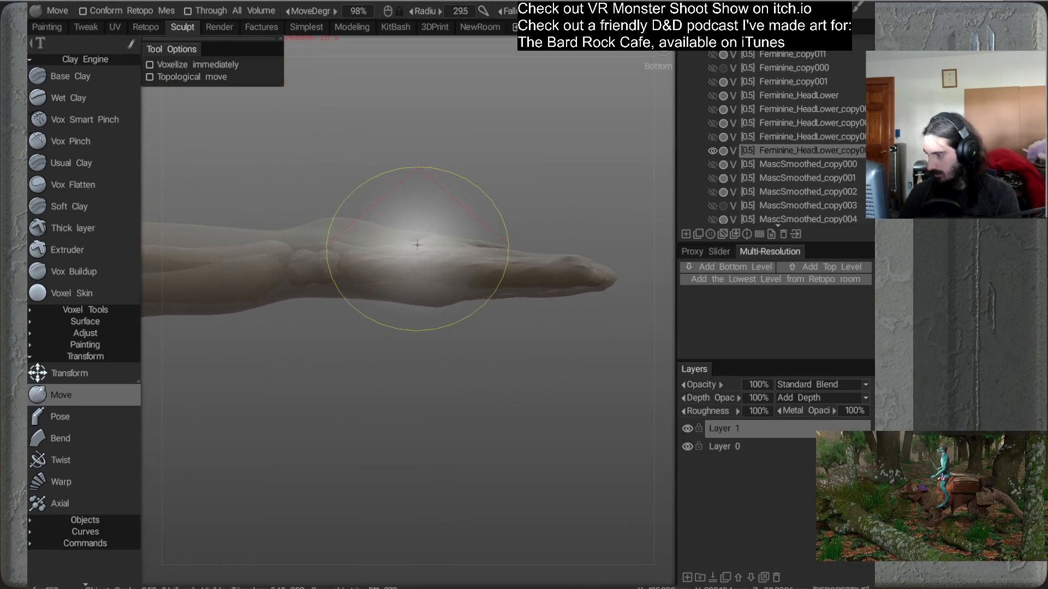
mouse_move(400, 246)
mouse_down()
mouse_move(457, 358)
mouse_move(452, 283)
mouse_up()
Adjust the thumb base near the wrist with the Move tool at a brush radius of 24.9, then reduce the radius to 17.2
right_drag(437, 250, 376, 261)
mouse_move(376, 263)
alt+mouse_down()
mouse_move(385, 303)
mouse_move(428, 341)
mouse_move(497, 304)
mouse_move(518, 307)
mouse_move(435, 336)
mouse_move(410, 336)
mouse_move(385, 313)
alt+mouse_up()
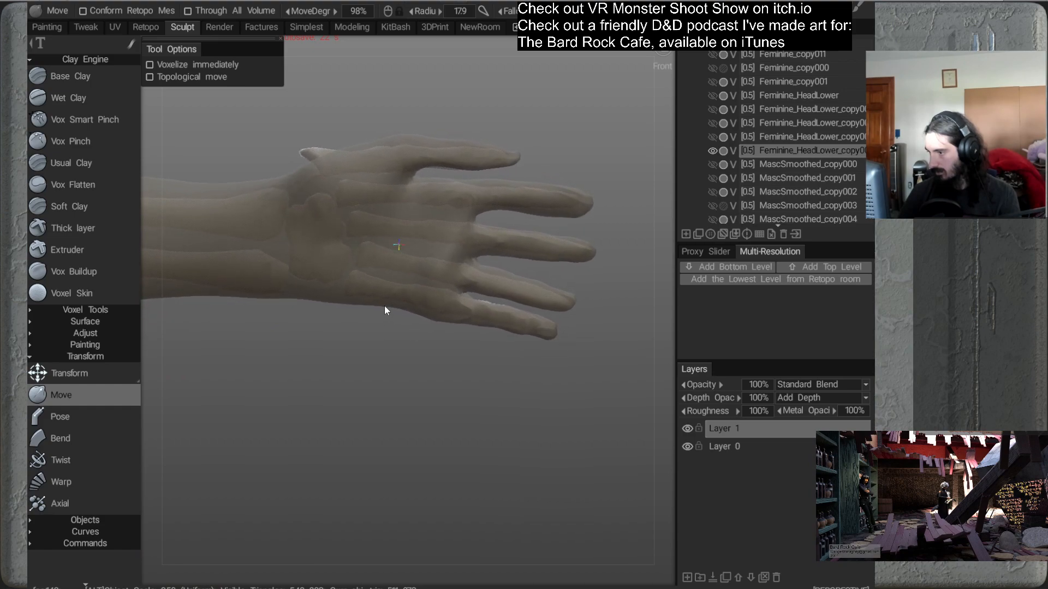
drag(331, 162, 332, 157)
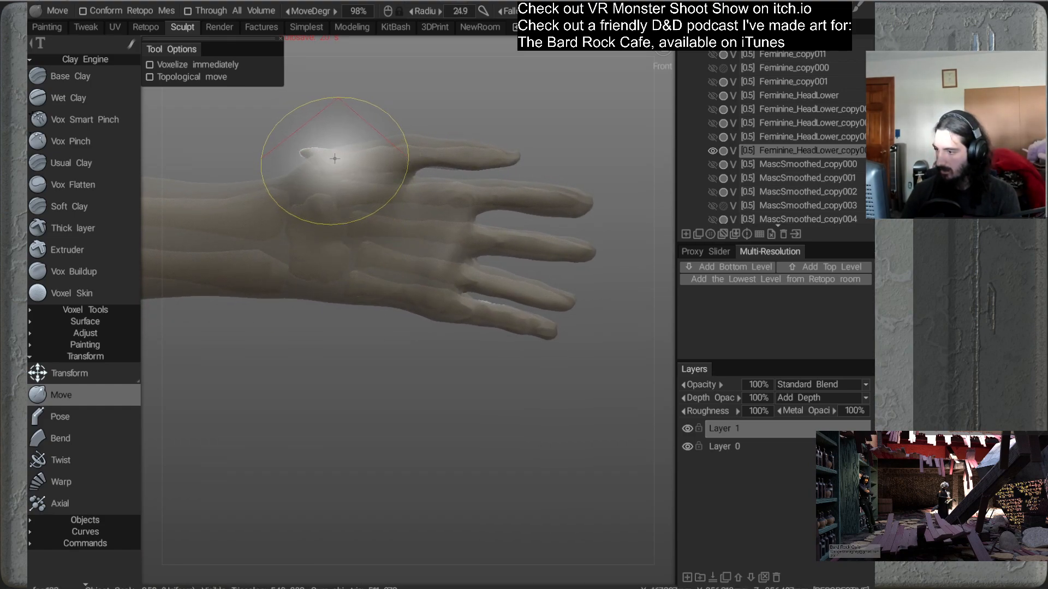
alt+right_drag(334, 159, 440, 234)
alt+middle_drag(440, 234, 462, 206)
alt+drag(472, 365, 454, 357)
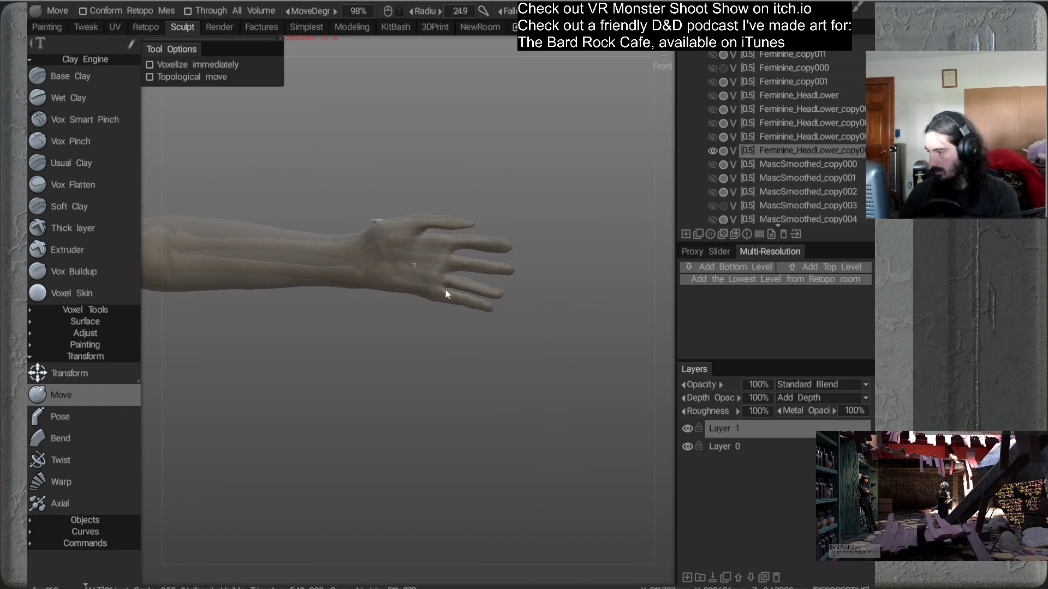
alt+right_drag(445, 285, 445, 272)
alt+middle_drag(445, 284, 456, 309)
alt+right_drag(457, 309, 453, 272)
right_drag(446, 232, 441, 232)
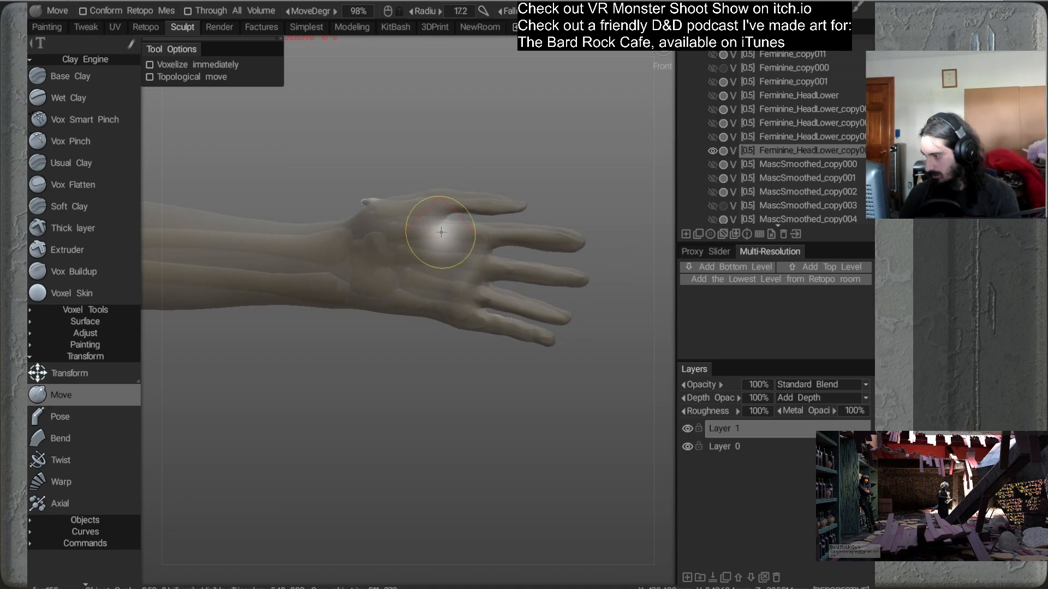
Examine the reshaped hand against the whole feminine body from the side, the front and close up
mouse_move(431, 304)
alt+mouse_down()
mouse_move(545, 311)
mouse_move(551, 230)
mouse_move(516, 230)
mouse_move(491, 290)
mouse_move(499, 304)
mouse_move(442, 344)
mouse_move(446, 299)
mouse_move(412, 341)
mouse_move(465, 311)
mouse_move(416, 358)
mouse_move(334, 368)
mouse_move(417, 257)
mouse_move(459, 260)
alt+mouse_up()
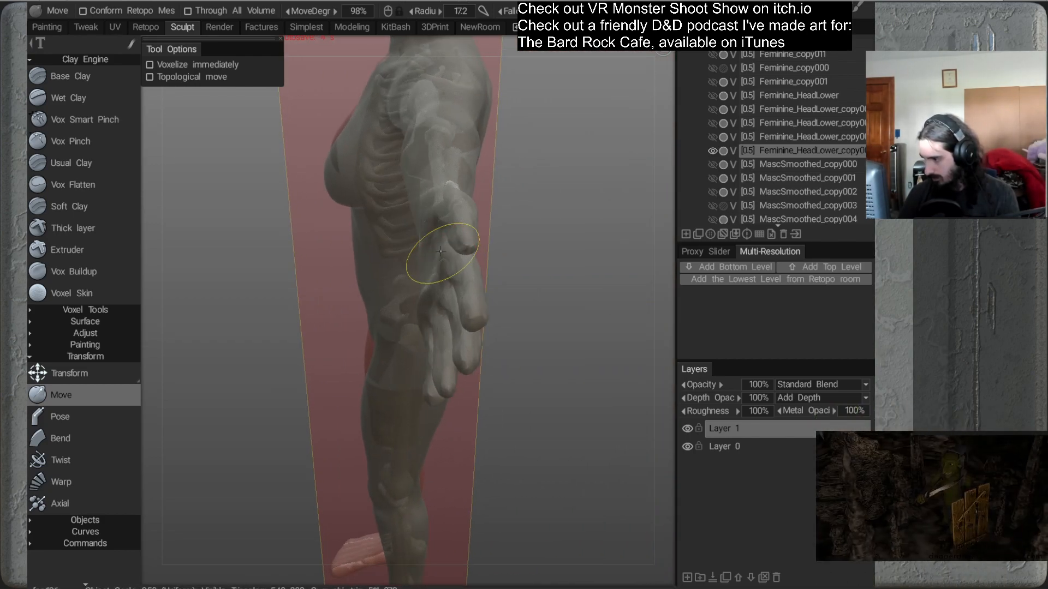
alt+drag(464, 294, 438, 253)
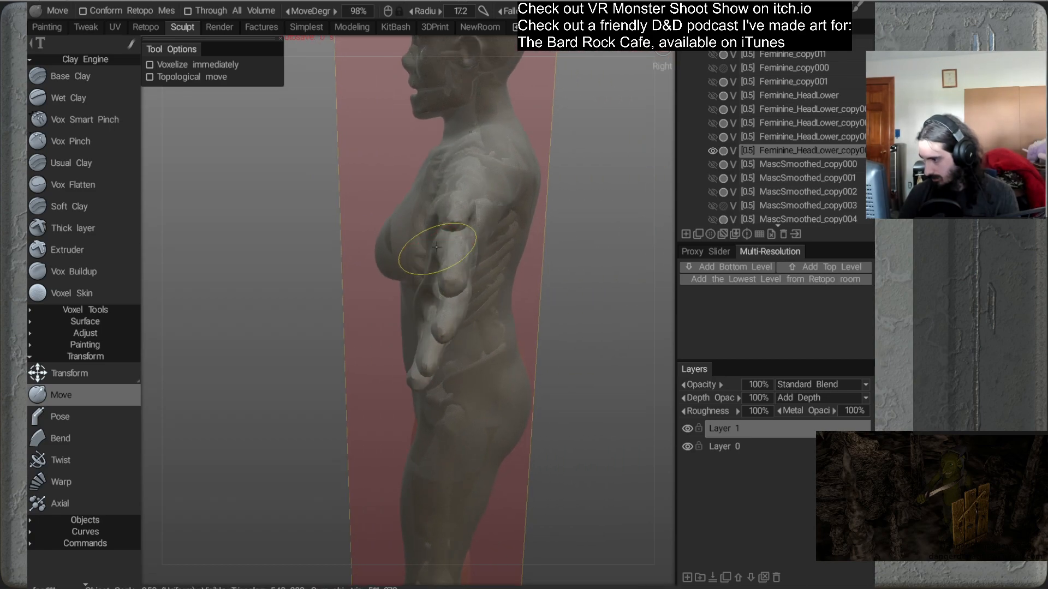
alt+drag(435, 260, 505, 291)
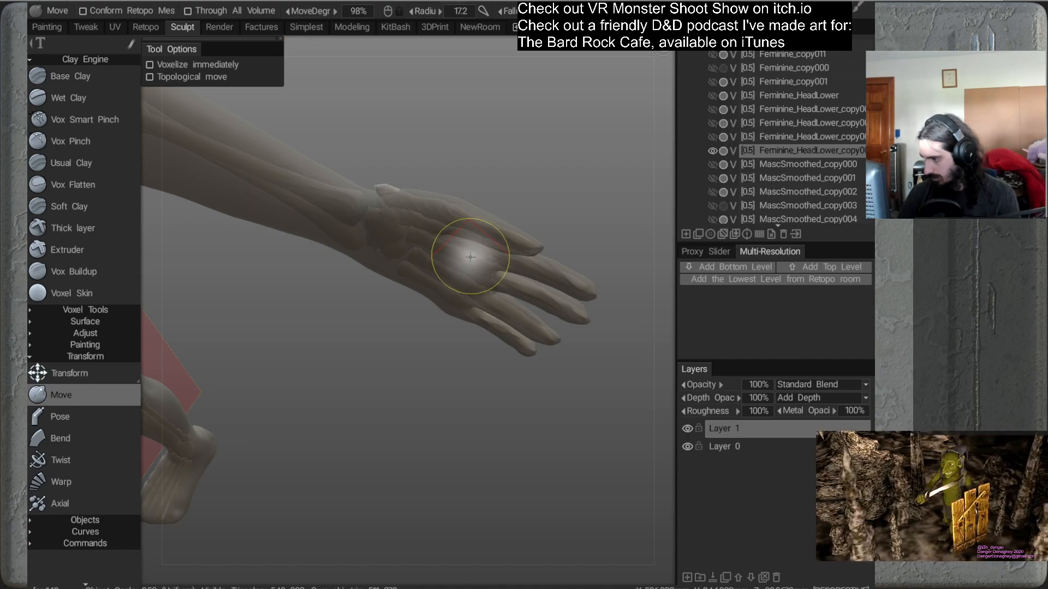
alt+drag(469, 333, 500, 344)
alt+right_drag(500, 345, 476, 184)
alt+middle_drag(431, 341, 483, 290)
alt+drag(484, 290, 426, 256)
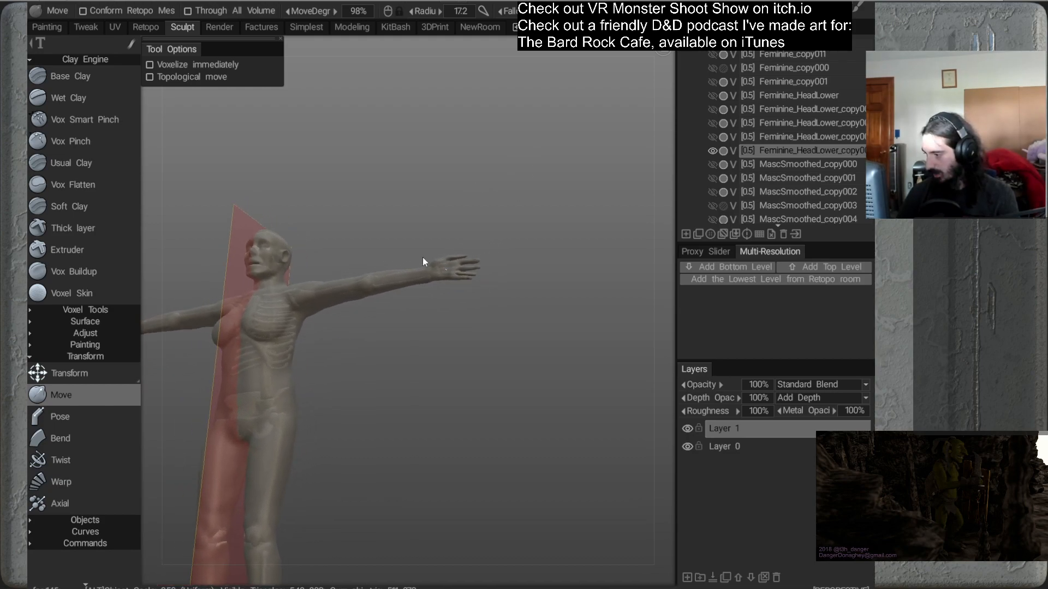
alt+right_drag(426, 256, 490, 254)
alt+middle_drag(490, 254, 436, 300)
alt+right_drag(435, 300, 463, 307)
alt+drag(463, 306, 444, 246)
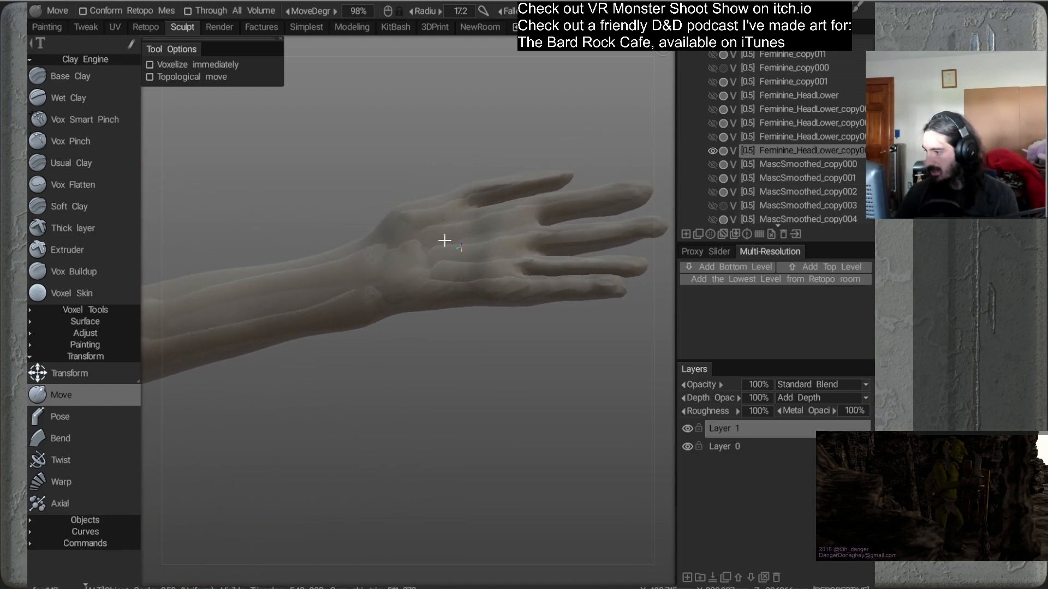
Reshape the thumb base at a Move brush radius of 36.1, then adjust the thumb at a radius of 20.0
right_drag(405, 223, 451, 228)
drag(397, 214, 408, 220)
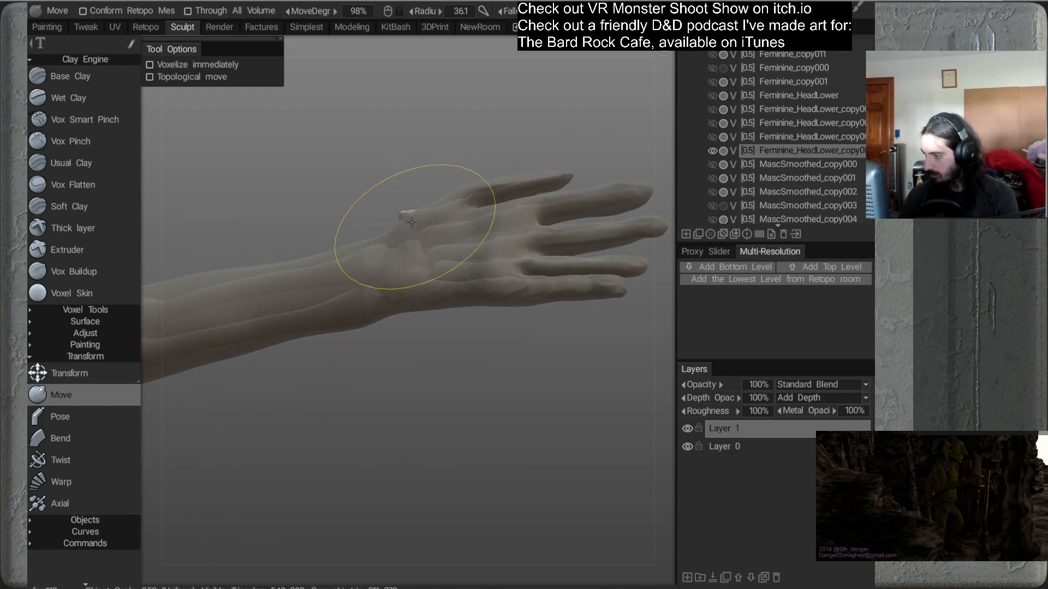
alt+drag(423, 267, 460, 329)
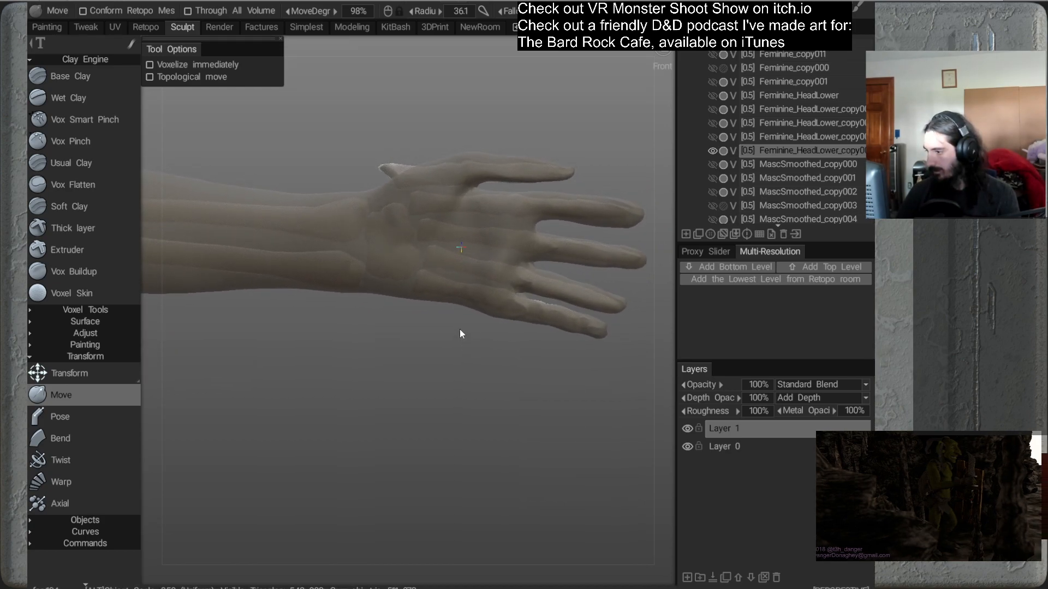
alt+right_drag(459, 329, 435, 290)
alt+drag(435, 290, 414, 332)
mouse_move(404, 294)
alt+mouse_down()
mouse_move(468, 305)
mouse_move(450, 292)
mouse_move(498, 286)
mouse_move(456, 273)
alt+mouse_up()
drag(503, 223, 500, 223)
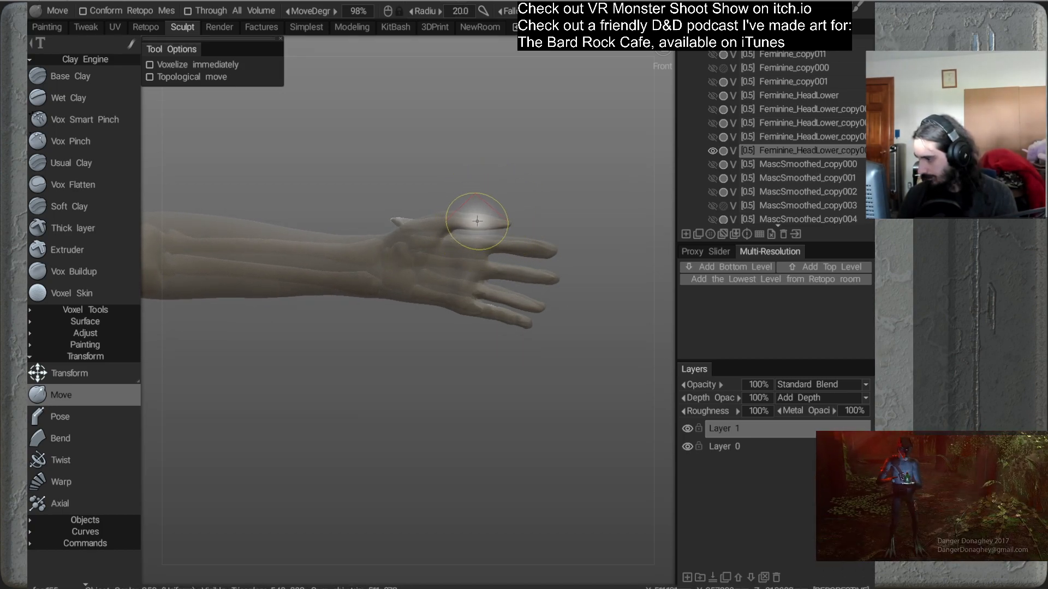
Adjust the fingers and the gaps between them with the Move tool at brush radii of 10.5 and 13.8
mouse_move(468, 223)
alt+mouse_down()
mouse_move(503, 276)
mouse_move(464, 288)
mouse_move(467, 301)
mouse_move(428, 347)
mouse_move(373, 288)
mouse_move(398, 390)
mouse_move(346, 426)
mouse_move(407, 286)
alt+mouse_up()
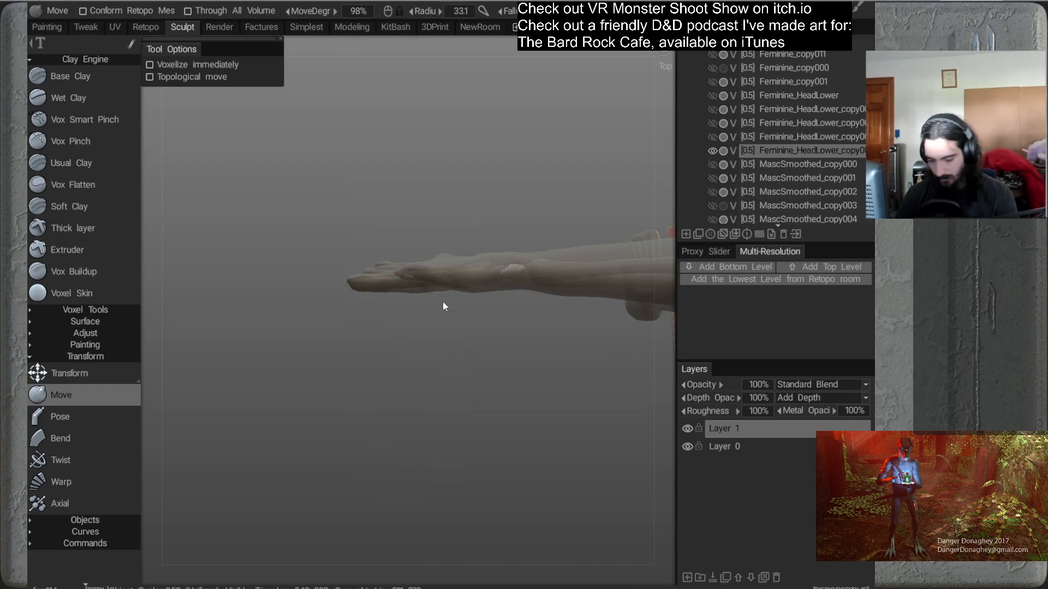
alt+drag(451, 385, 420, 293)
alt+right_drag(421, 293, 483, 355)
alt+middle_drag(426, 289, 505, 352)
alt+right_drag(445, 268, 433, 316)
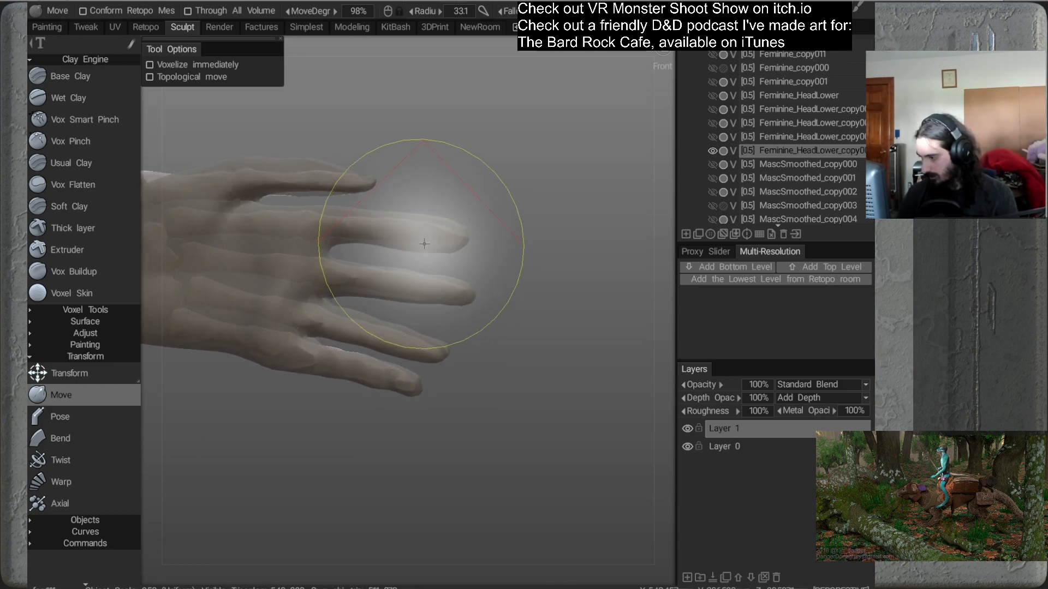
right_drag(424, 242, 359, 269)
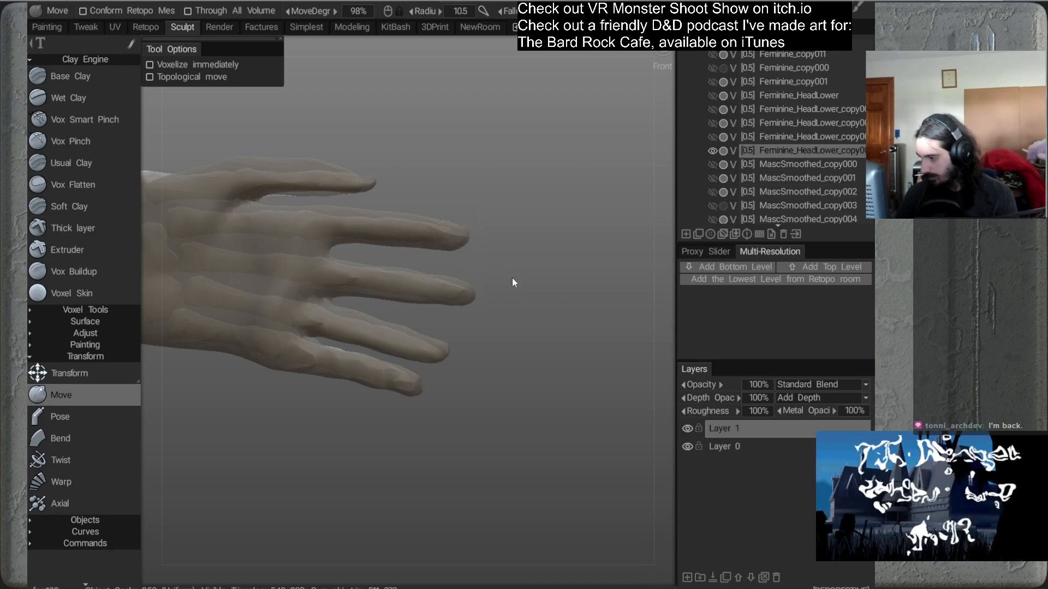
middle_drag(527, 269, 537, 206)
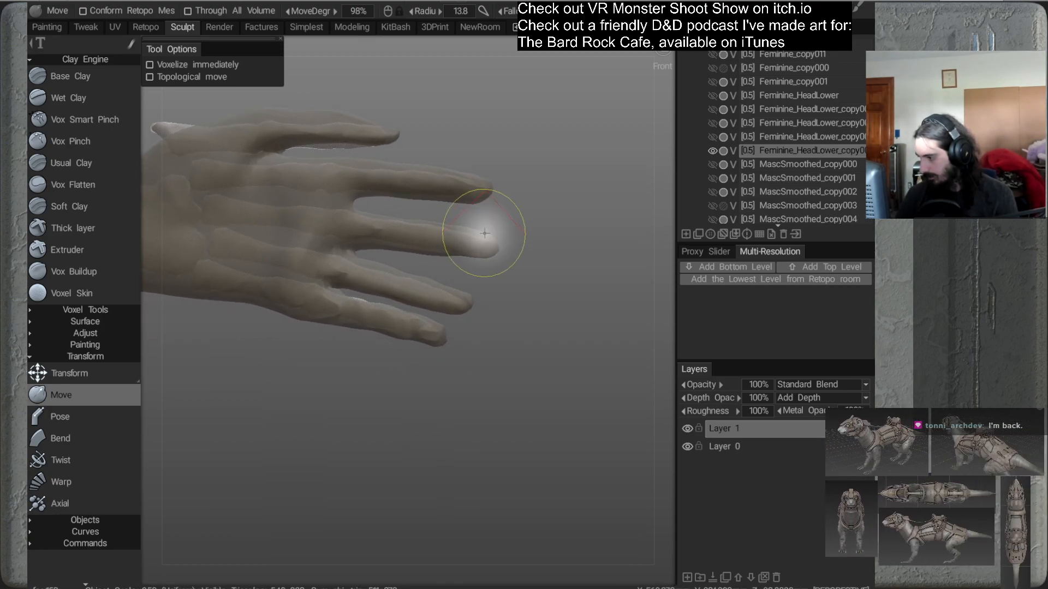
alt+drag(544, 293, 528, 296)
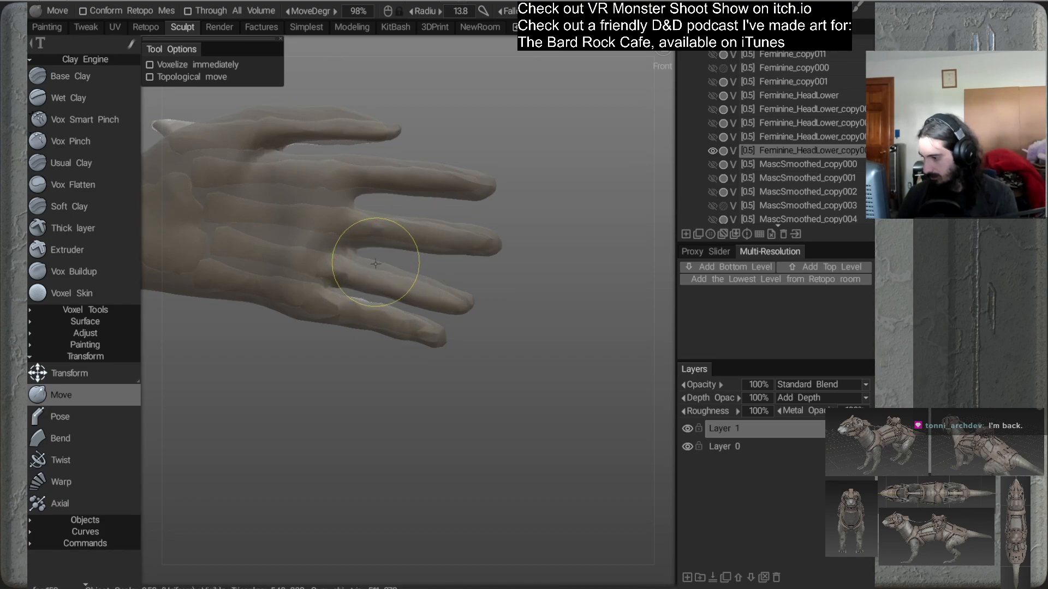
alt+drag(389, 265, 475, 278)
mouse_move(392, 346)
alt+mouse_down()
mouse_move(355, 325)
mouse_move(368, 321)
mouse_move(355, 302)
mouse_move(430, 329)
mouse_move(470, 363)
mouse_move(414, 407)
mouse_move(411, 315)
alt+mouse_up()
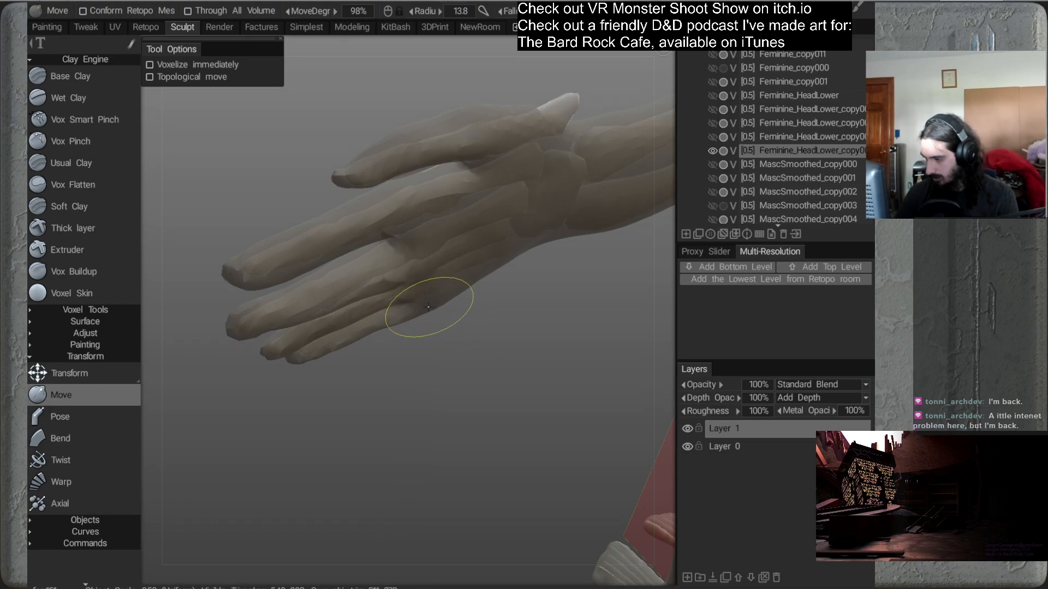
Increase the Move brush radius to 20.2 and refine the little-finger side of the palm down to the wrist
key(bracketright)
key(bracketright)
key(bracketright)
key(bracketright)
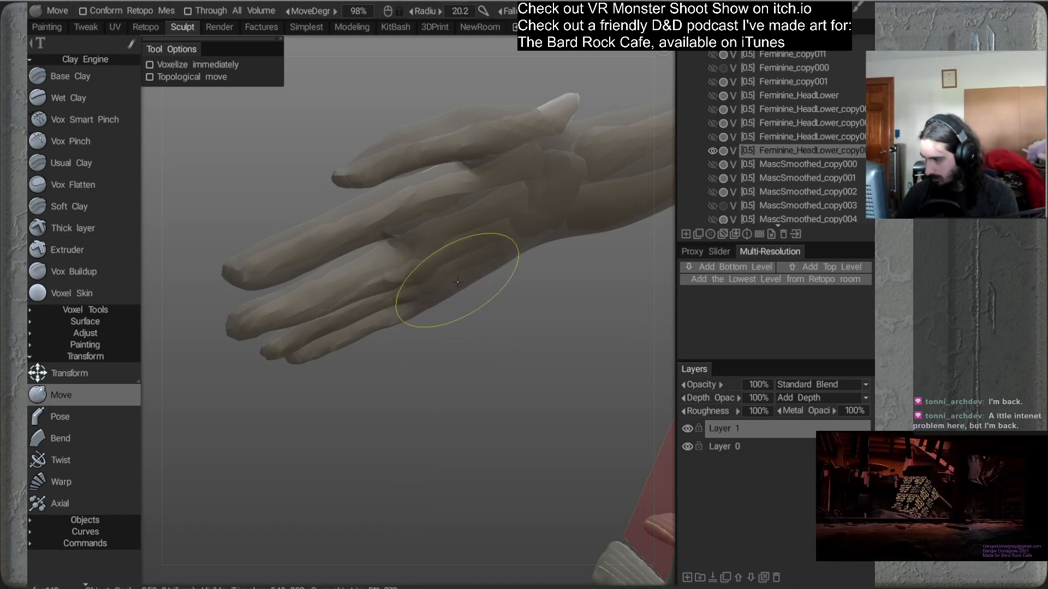
mouse_move(487, 314)
alt+mouse_down()
mouse_move(469, 293)
mouse_move(521, 250)
mouse_move(568, 239)
mouse_move(515, 279)
mouse_move(534, 264)
alt+mouse_up()
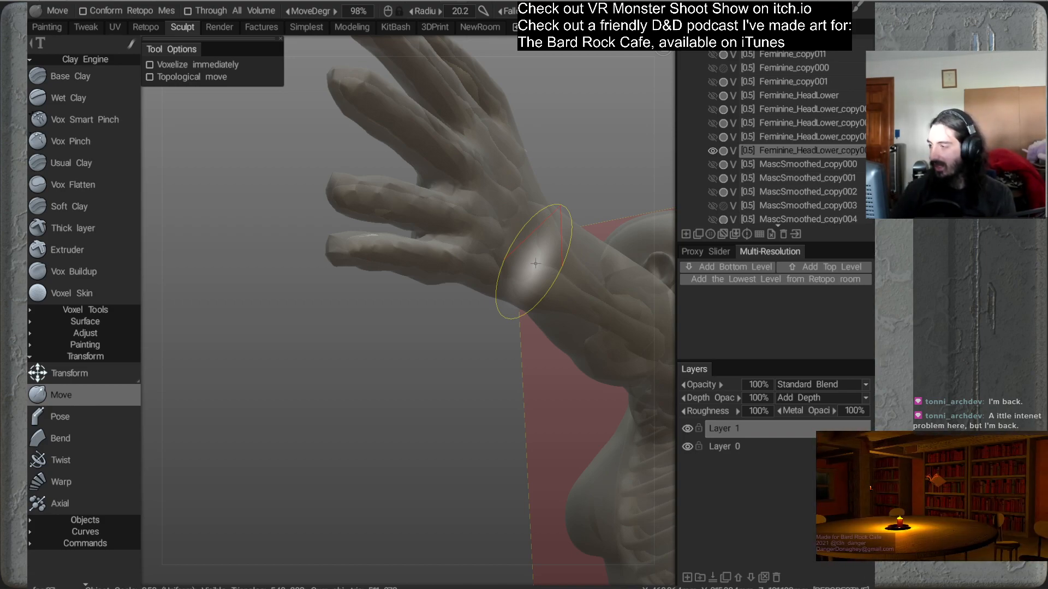
alt+right_drag(525, 151, 430, 341)
alt+drag(430, 341, 416, 314)
alt+right_drag(414, 304, 450, 276)
mouse_move(450, 280)
alt+mouse_down()
mouse_move(467, 337)
mouse_move(486, 311)
alt+mouse_up()
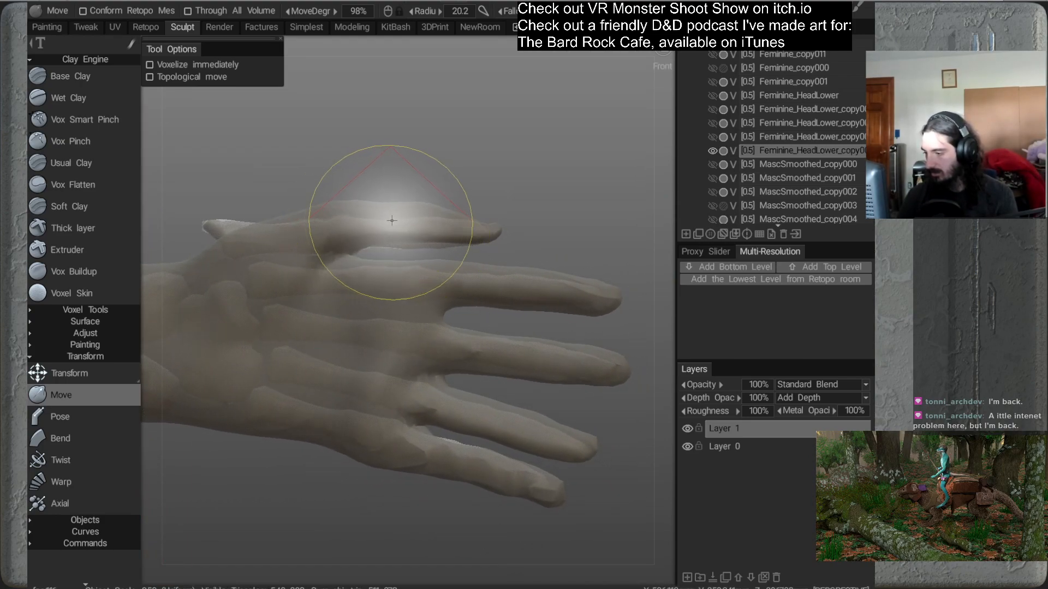
Refine the thumb and the hollow of the palm beside it with the Move tool, using brush radii from 14.0 to 17.0
right_drag(429, 227, 417, 229)
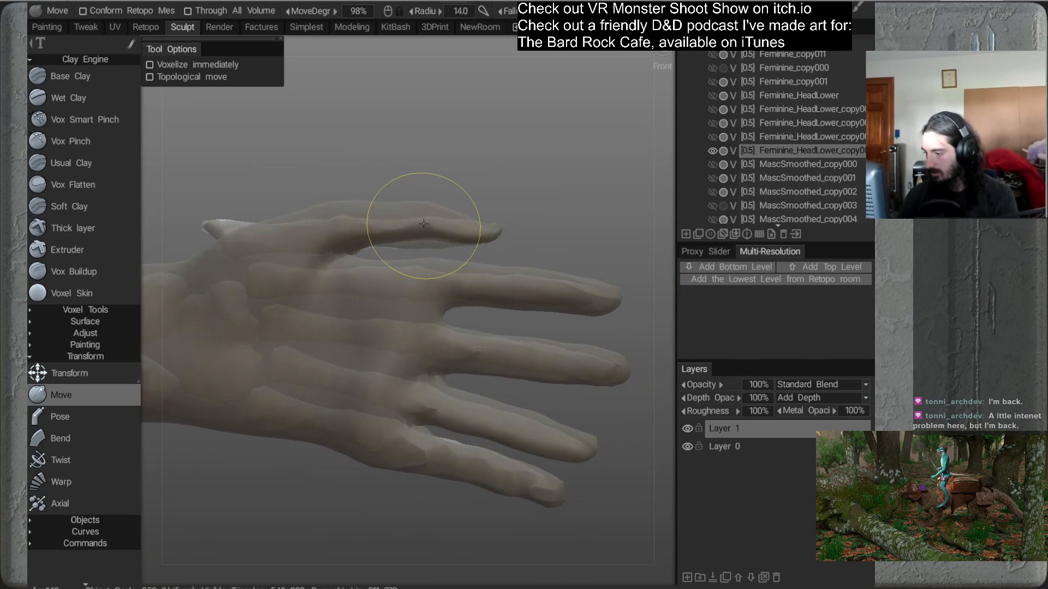
mouse_move(390, 218)
alt+mouse_down()
mouse_move(412, 279)
mouse_move(316, 288)
mouse_move(285, 314)
mouse_move(404, 290)
mouse_move(348, 317)
mouse_move(411, 323)
mouse_move(346, 264)
mouse_move(370, 295)
mouse_move(358, 309)
mouse_move(304, 262)
mouse_move(371, 296)
mouse_move(496, 283)
mouse_move(436, 272)
alt+mouse_up()
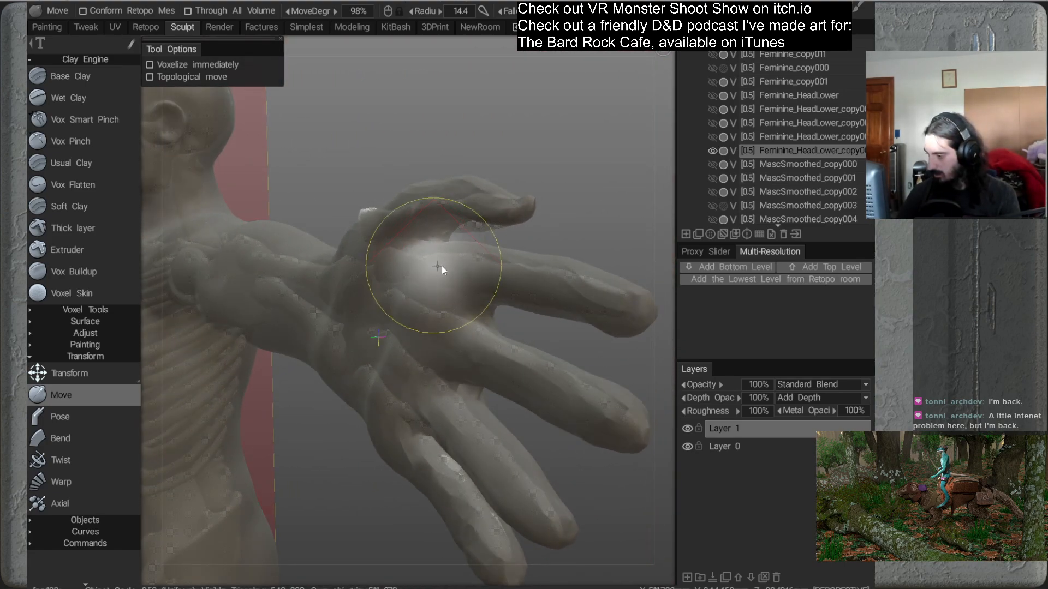
right_drag(438, 267, 443, 268)
mouse_move(439, 268)
mouse_down()
mouse_move(432, 283)
mouse_move(544, 277)
mouse_move(552, 297)
mouse_up()
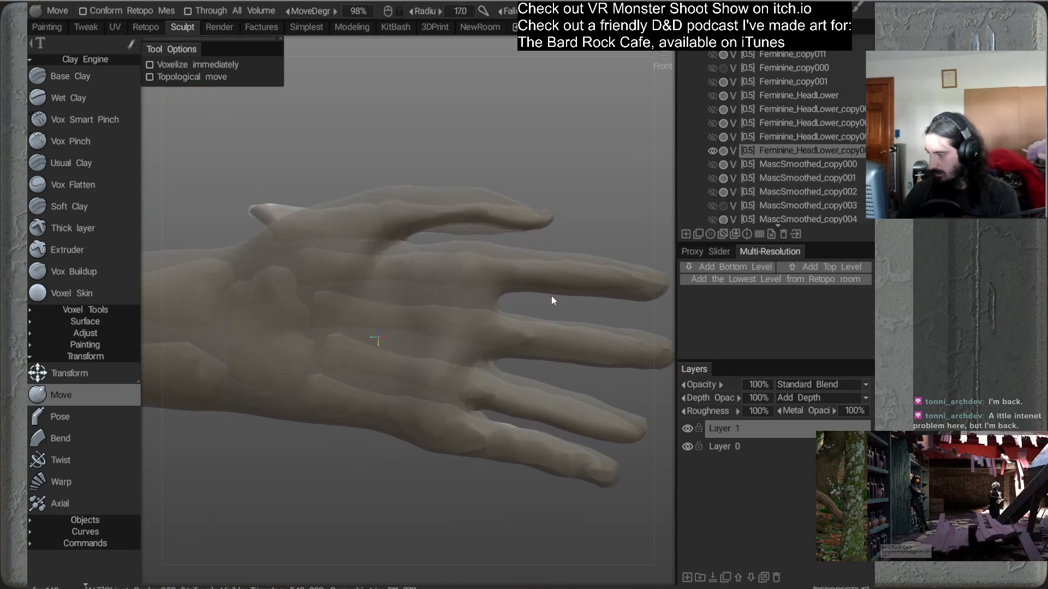
Adjust the lower contour of the wrist and palm heel with the Move tool at a brush radius of 24.7
alt+right_drag(552, 297, 492, 210)
alt+drag(492, 211, 570, 218)
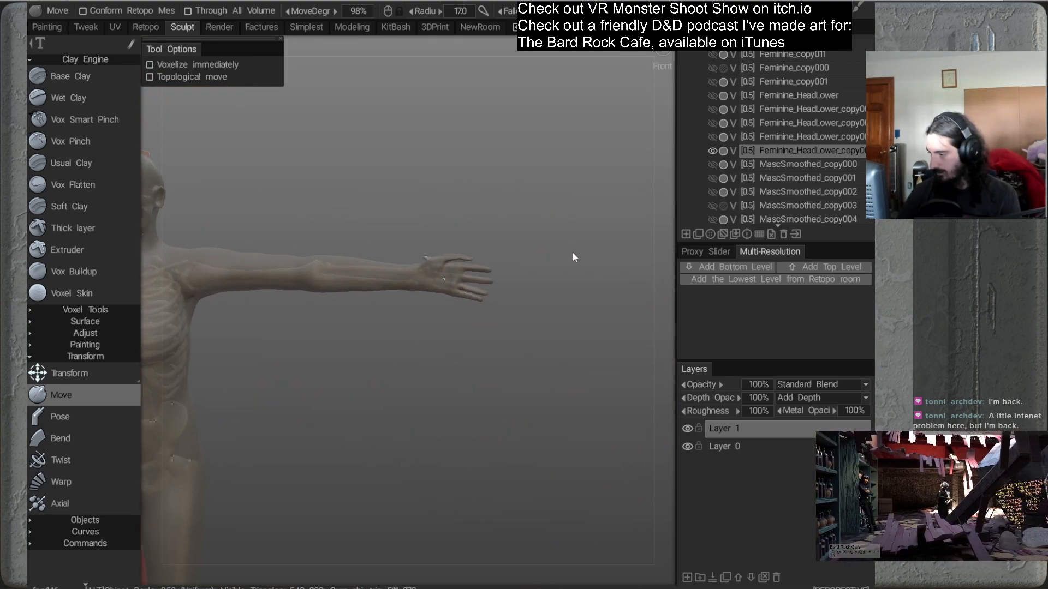
alt+right_drag(565, 211, 518, 275)
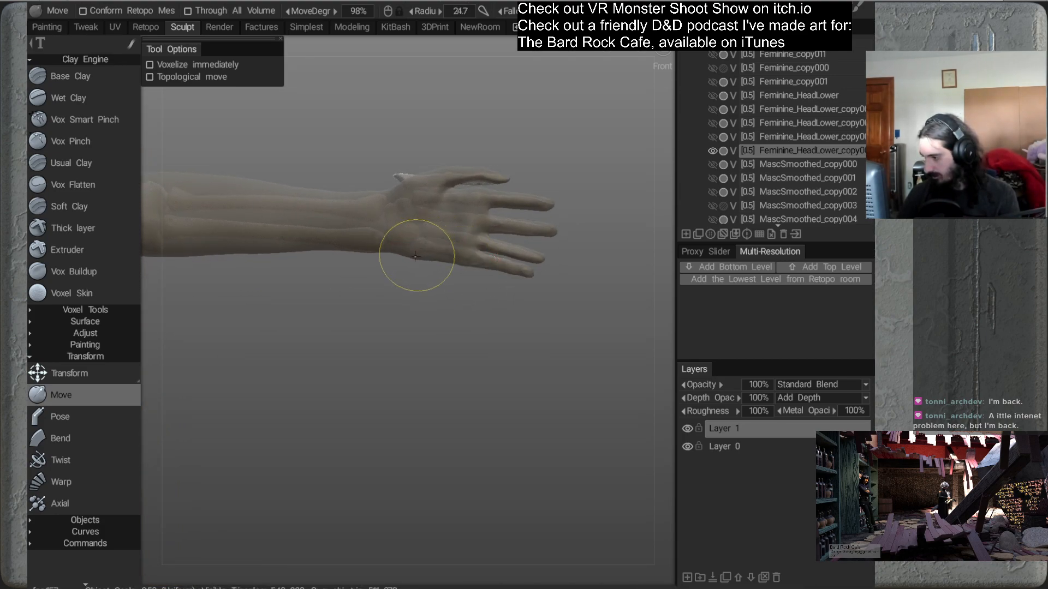
mouse_move(457, 304)
alt+mouse_down()
mouse_move(327, 288)
mouse_move(459, 297)
alt+mouse_up()
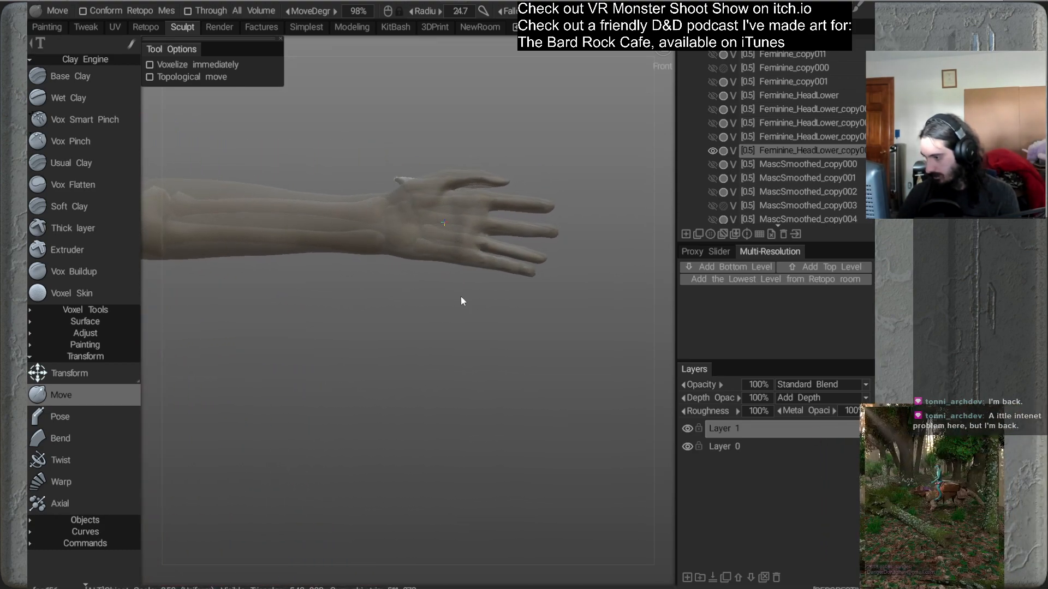
alt+drag(505, 312, 390, 260)
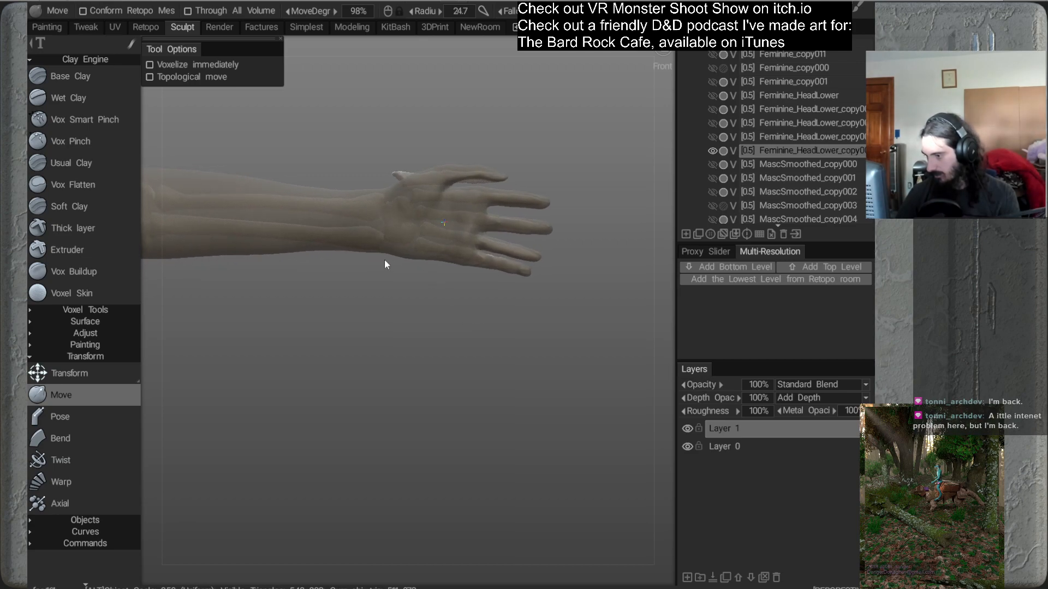
Clone the current feminine volume, hide the original and activate the Move tool on the clone
alt+middle_drag(390, 260, 464, 264)
alt+right_drag(464, 264, 454, 224)
mouse_move(454, 225)
alt+mouse_down()
mouse_move(459, 310)
mouse_move(438, 281)
alt+mouse_up()
alt+right_drag(439, 280, 453, 263)
mouse_move(453, 262)
alt+mouse_down()
mouse_move(463, 282)
mouse_move(463, 258)
alt+mouse_up()
alt+right_drag(464, 258, 468, 260)
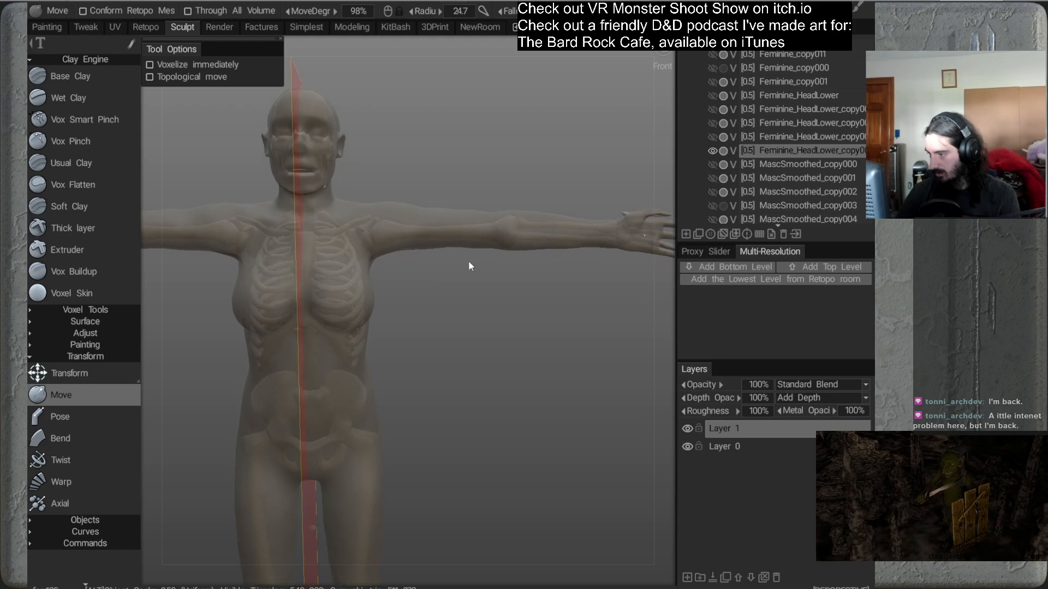
right_click(769, 154)
mouse_move(725, 388)
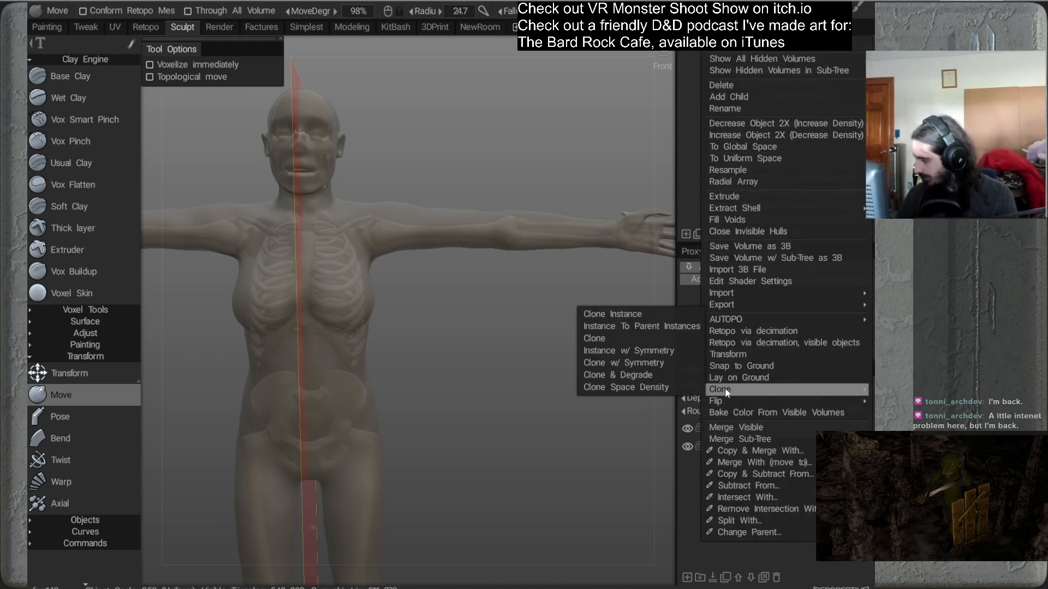
click(605, 341)
click(713, 152)
alt+middle_drag(464, 238, 487, 264)
click(90, 394)
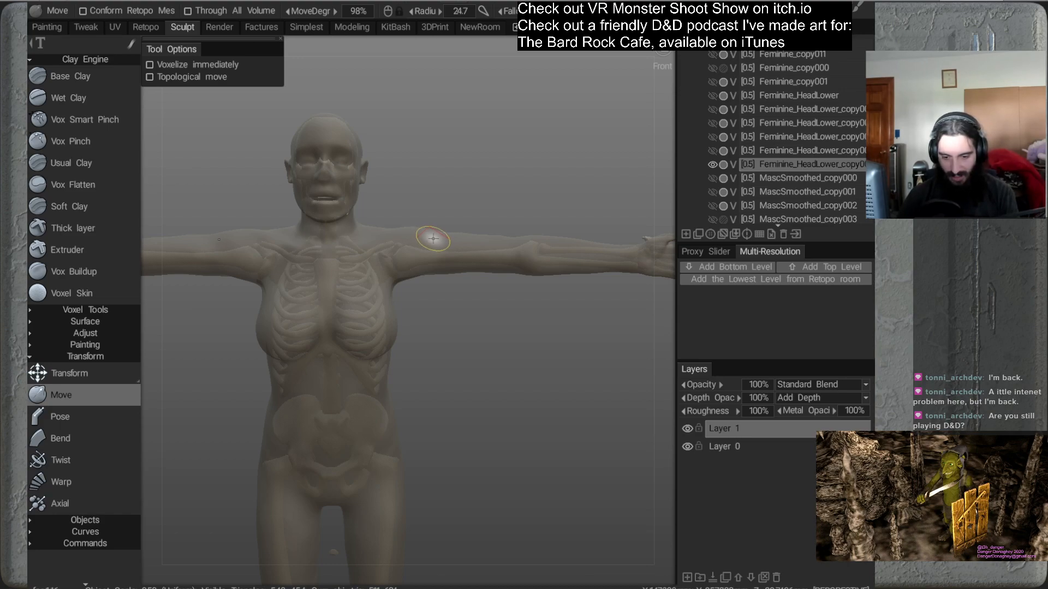
Reshape the shoulders and upper arms of the clone with the Move tool at brush radii of 82.2 and 85.7
alt+middle_drag(435, 231, 462, 221)
right_drag(414, 248, 460, 243)
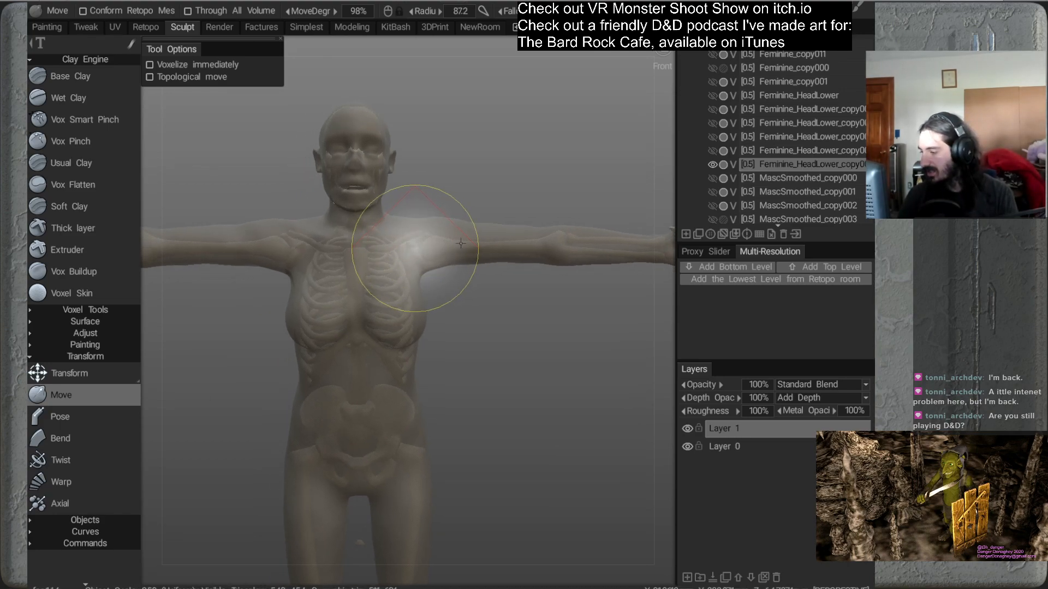
middle_drag(471, 255, 433, 238)
right_drag(412, 229, 420, 229)
mouse_move(391, 211)
mouse_down()
mouse_move(498, 214)
mouse_move(480, 213)
mouse_move(487, 206)
mouse_move(481, 239)
mouse_up()
alt+drag(480, 290, 481, 282)
alt+middle_drag(473, 238, 507, 219)
mouse_move(509, 221)
mouse_down()
mouse_move(504, 229)
mouse_move(526, 204)
mouse_up()
drag(470, 231, 440, 214)
drag(500, 225, 438, 262)
mouse_move(547, 142)
mouse_down()
mouse_move(409, 273)
mouse_move(447, 295)
mouse_move(375, 245)
mouse_move(386, 257)
mouse_move(479, 251)
mouse_move(483, 223)
mouse_move(466, 243)
mouse_move(415, 212)
mouse_move(418, 237)
mouse_move(394, 223)
mouse_move(391, 283)
mouse_move(421, 323)
mouse_move(374, 365)
mouse_move(371, 405)
mouse_move(434, 375)
mouse_move(444, 297)
mouse_move(412, 316)
mouse_up()
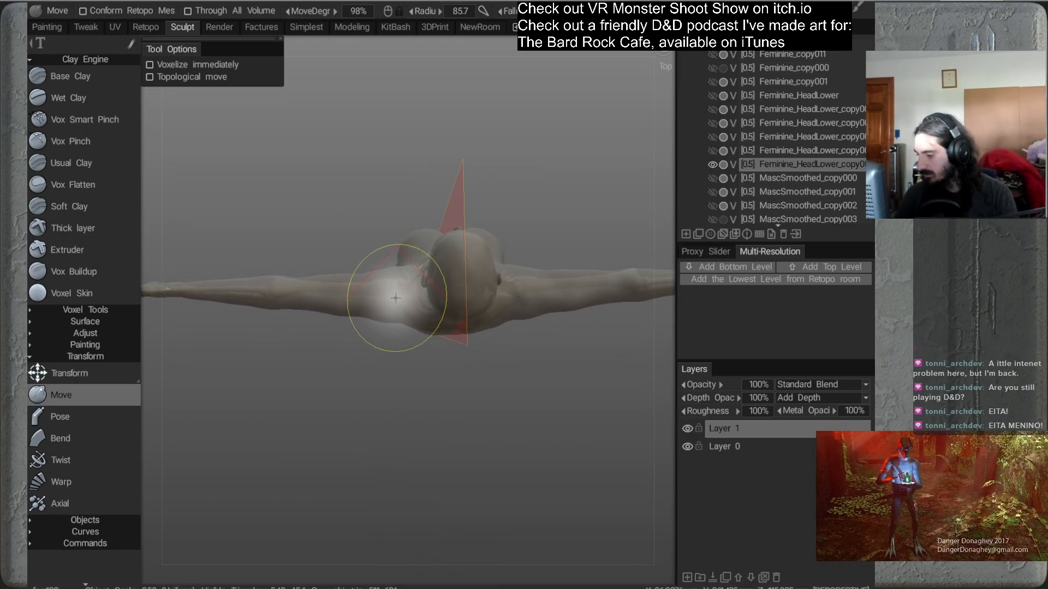
Enlarge the Move brush radius to 152 and adjust the shoulder from above
right_drag(395, 297, 434, 294)
drag(408, 288, 407, 287)
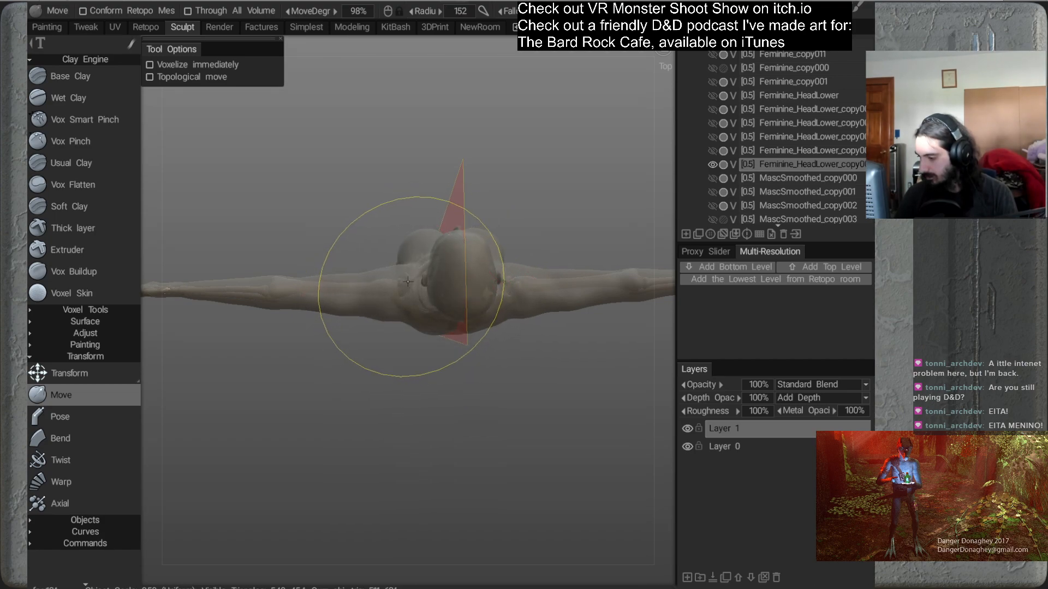
alt+drag(402, 335, 524, 280)
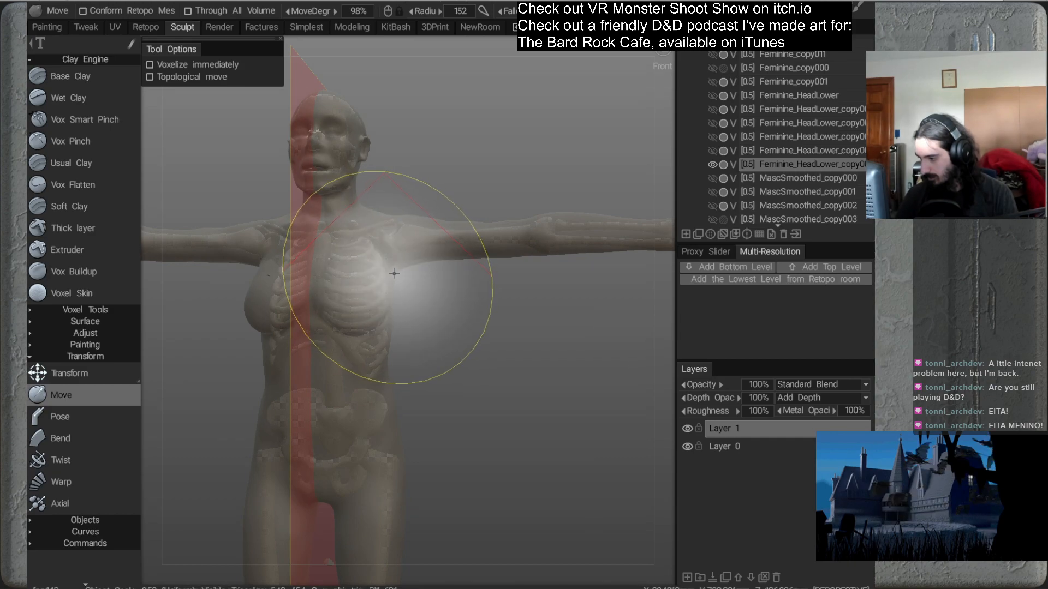
Adjust the upper body in side profile with the Move tool after resizing the brush
mouse_move(444, 304)
alt+mouse_down()
mouse_move(427, 299)
mouse_move(453, 312)
alt+mouse_up()
alt+right_drag(453, 313, 453, 274)
alt+drag(453, 273, 482, 258)
alt+middle_drag(482, 259, 482, 343)
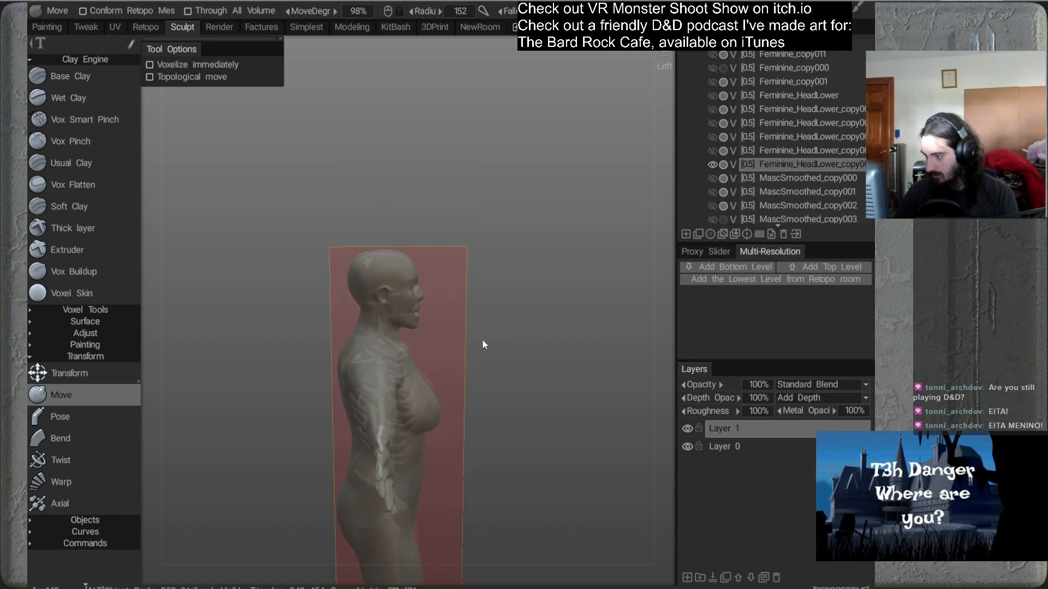
alt+right_drag(482, 343, 457, 285)
alt+drag(457, 285, 476, 273)
right_drag(317, 245, 344, 240)
drag(359, 236, 358, 234)
Examine the feminine body from several sides, then the legs and feet from the front
alt+drag(513, 260, 364, 267)
alt+drag(441, 267, 423, 263)
alt+middle_drag(423, 263, 456, 290)
mouse_move(448, 235)
alt+mouse_down()
mouse_move(461, 253)
mouse_move(452, 294)
mouse_move(418, 262)
alt+mouse_up()
mouse_move(530, 303)
alt+mouse_down()
mouse_move(482, 310)
mouse_move(332, 251)
mouse_move(421, 269)
mouse_move(491, 316)
mouse_move(456, 329)
mouse_move(396, 302)
mouse_move(430, 297)
mouse_move(437, 319)
mouse_move(529, 331)
mouse_move(470, 322)
mouse_move(456, 241)
mouse_move(488, 276)
mouse_move(466, 164)
mouse_move(431, 249)
mouse_move(497, 316)
mouse_move(565, 331)
mouse_move(426, 343)
mouse_move(429, 324)
mouse_move(489, 255)
mouse_move(502, 304)
mouse_move(523, 285)
mouse_move(509, 224)
mouse_move(535, 294)
mouse_move(525, 309)
mouse_move(429, 305)
alt+mouse_up()
alt+middle_drag(469, 258, 486, 170)
alt+drag(505, 254, 510, 323)
alt+drag(533, 271, 521, 297)
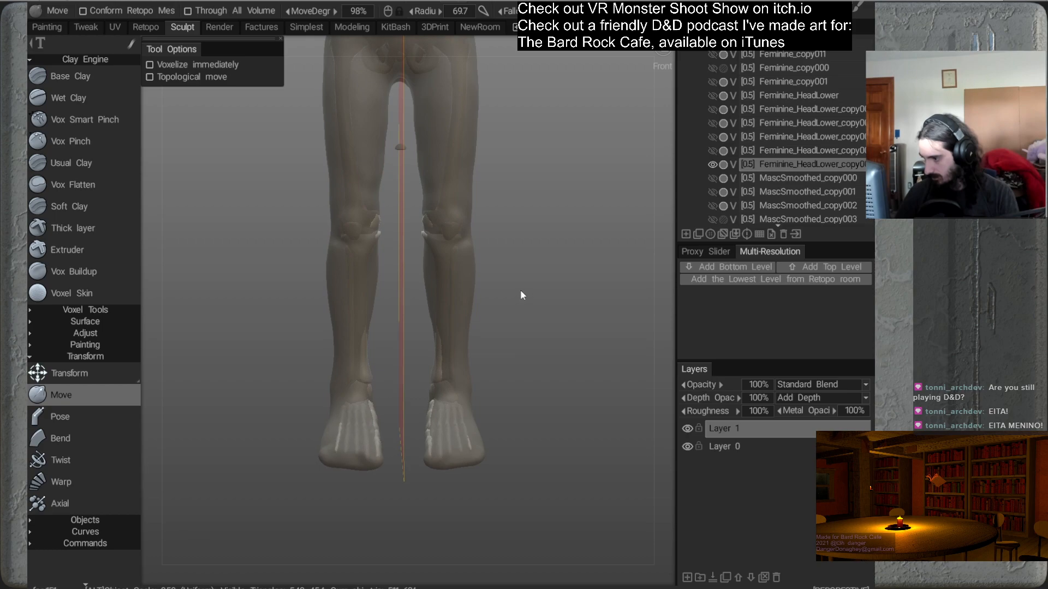
alt+right_drag(526, 295, 522, 252)
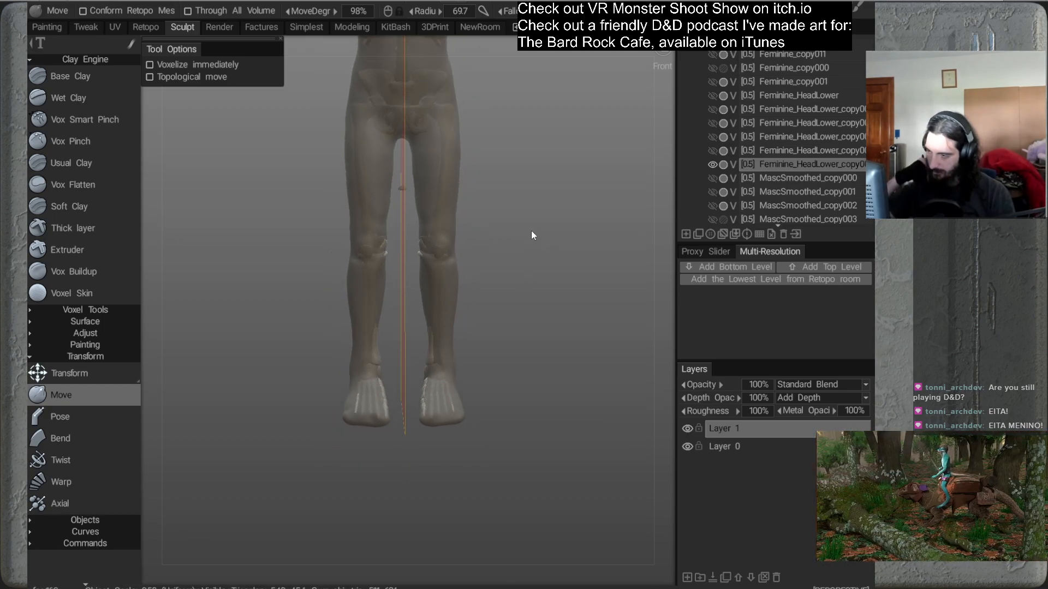
Clone the reshaped feminine volume again, hide the previous one and activate the Move tool on the new clone
right_click(776, 163)
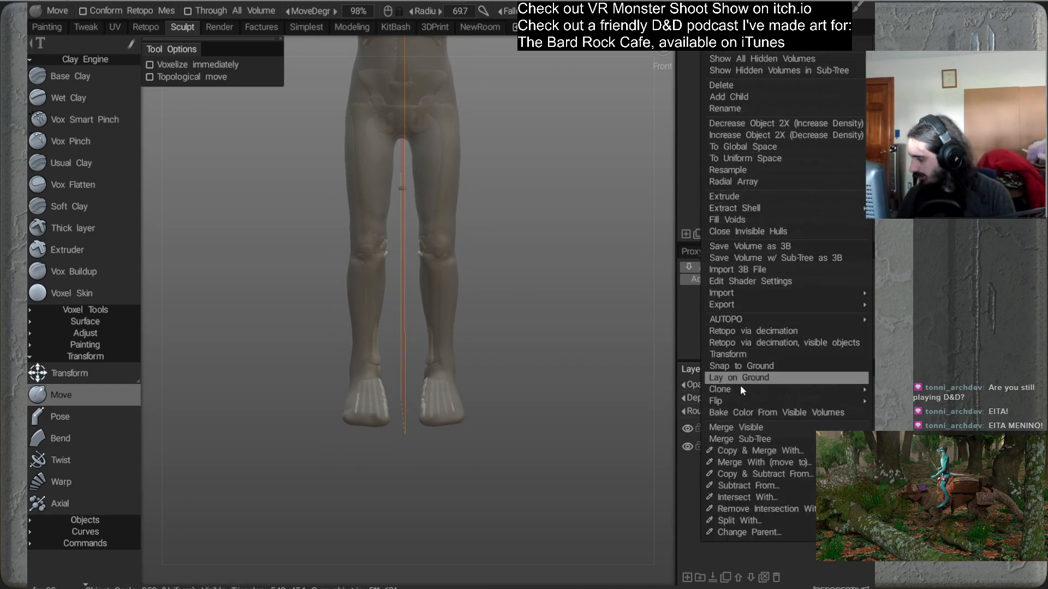
mouse_move(703, 391)
click(595, 345)
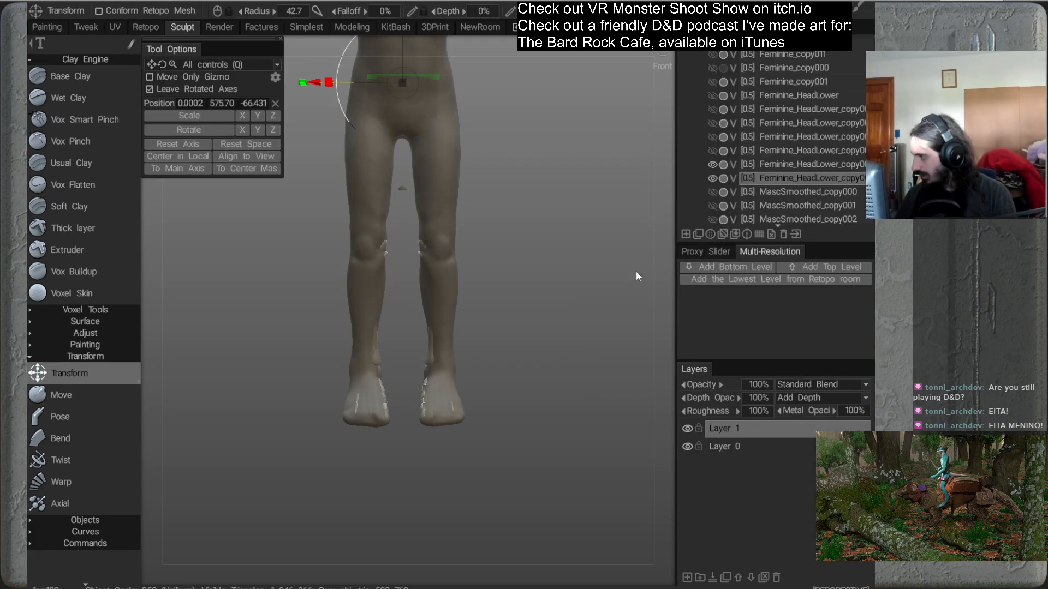
click(712, 164)
click(68, 395)
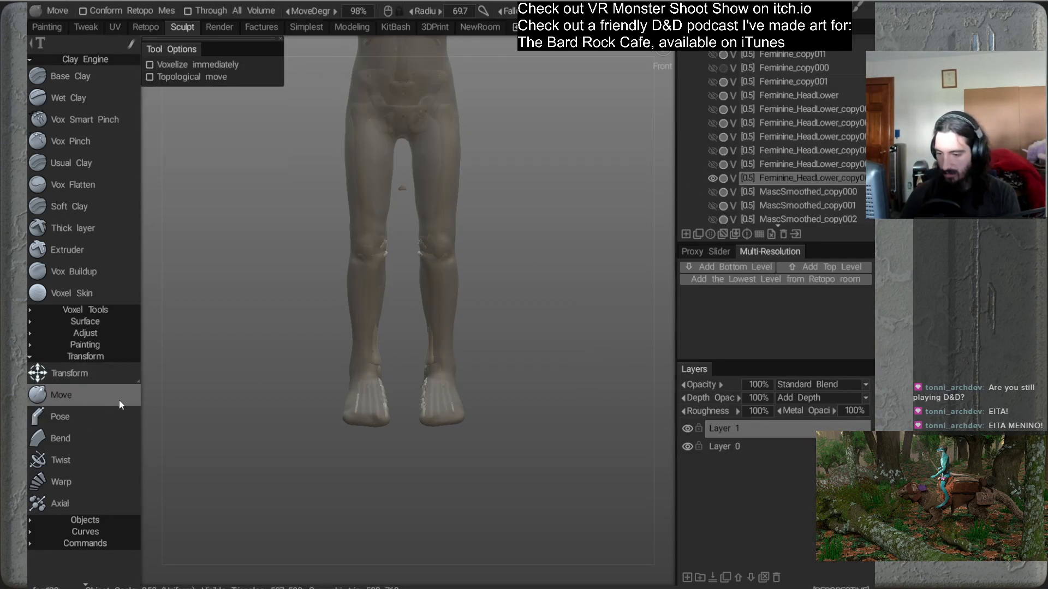
Set the Move brush radius to 112 and adjust the feminine ankles and lower legs from the front
drag(523, 273, 502, 363)
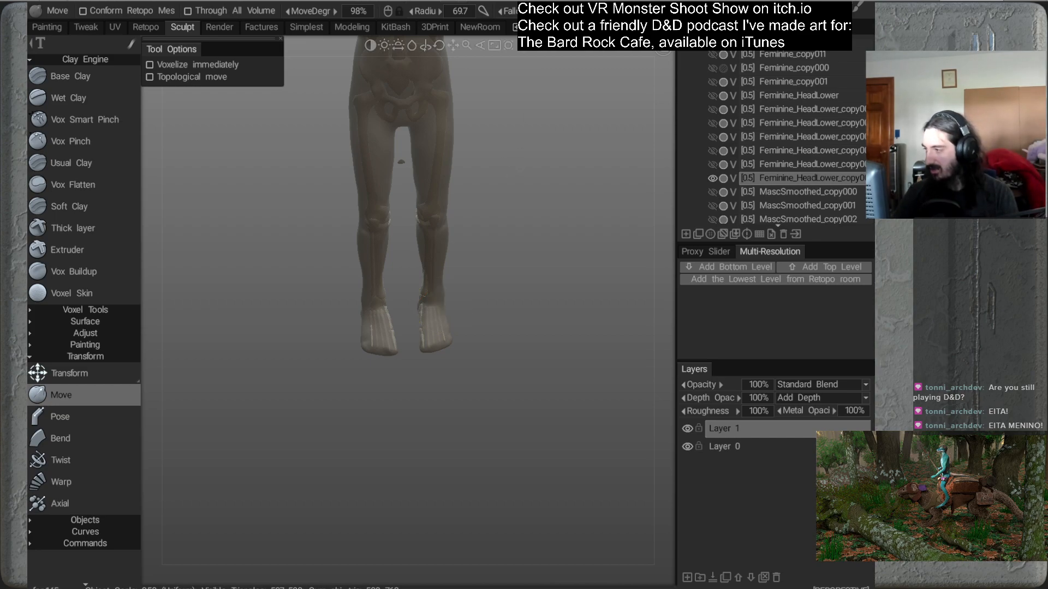
scroll(519, 281, up, 5)
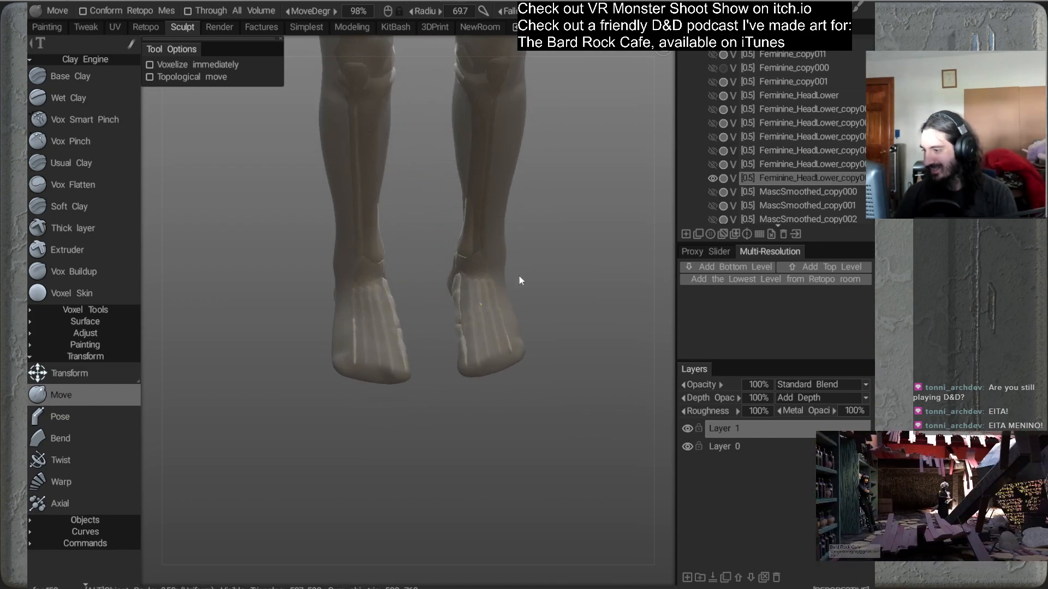
alt+middle_drag(515, 284, 493, 283)
right_drag(460, 280, 480, 273)
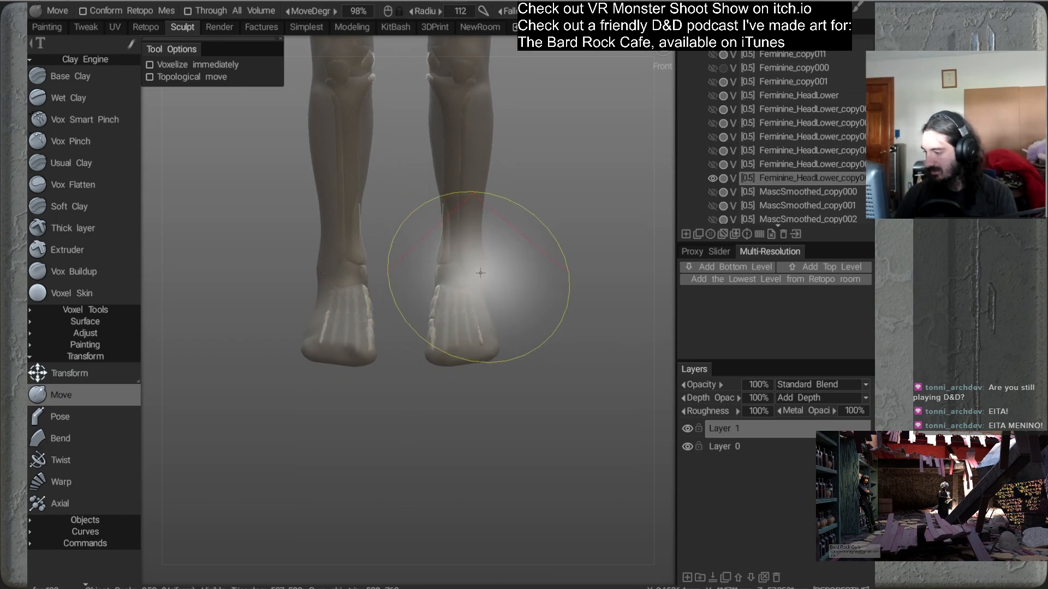
mouse_move(457, 278)
mouse_down()
mouse_move(442, 277)
mouse_move(493, 263)
mouse_up()
drag(461, 228, 447, 230)
middle_drag(508, 194, 516, 236)
drag(458, 129, 449, 130)
mouse_move(525, 212)
alt+mouse_down()
mouse_move(535, 215)
mouse_move(535, 187)
alt+mouse_up()
scroll(536, 185, down, 5)
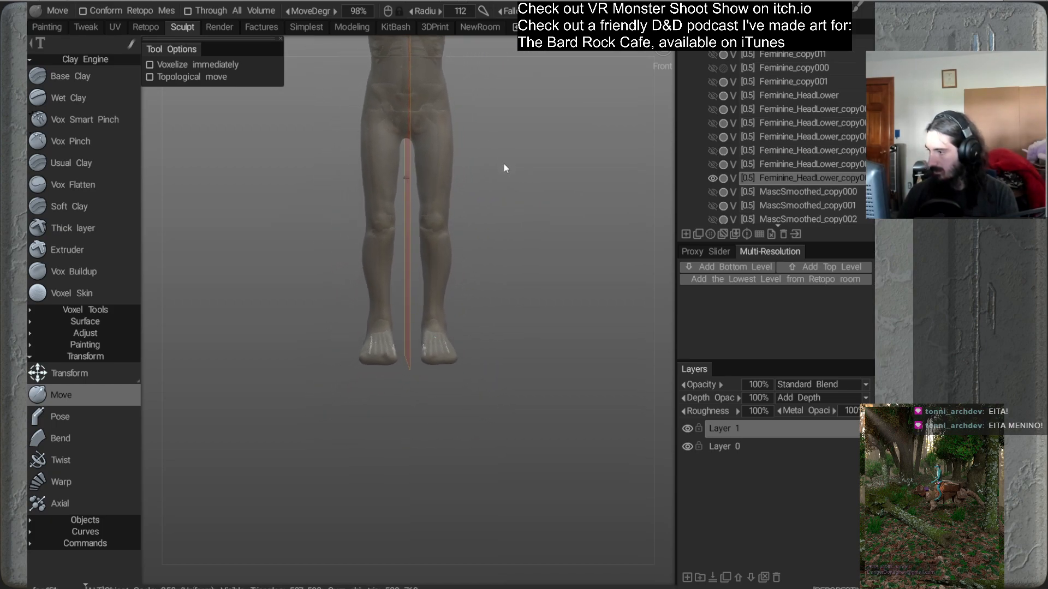
Reshape the heel in side profile and the inner foot from the front with the Move tool after resizing the brush
alt+middle_drag(505, 237, 508, 202)
alt+right_drag(508, 202, 526, 262)
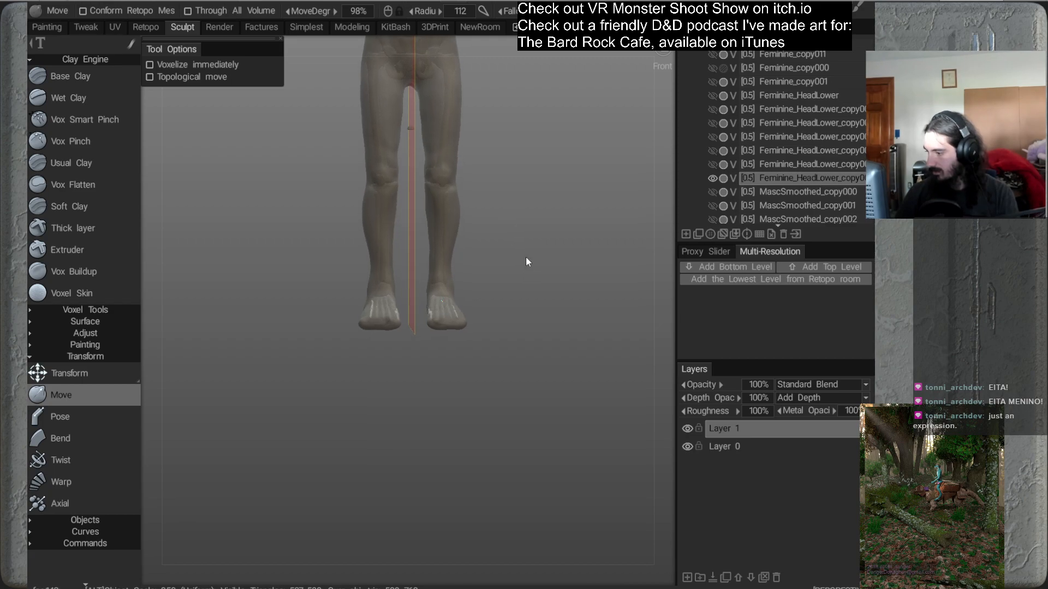
alt+middle_drag(526, 262, 515, 247)
mouse_move(515, 247)
alt+mouse_down()
mouse_move(446, 314)
mouse_move(463, 333)
mouse_move(390, 335)
mouse_move(423, 323)
mouse_move(418, 311)
mouse_move(442, 333)
alt+mouse_up()
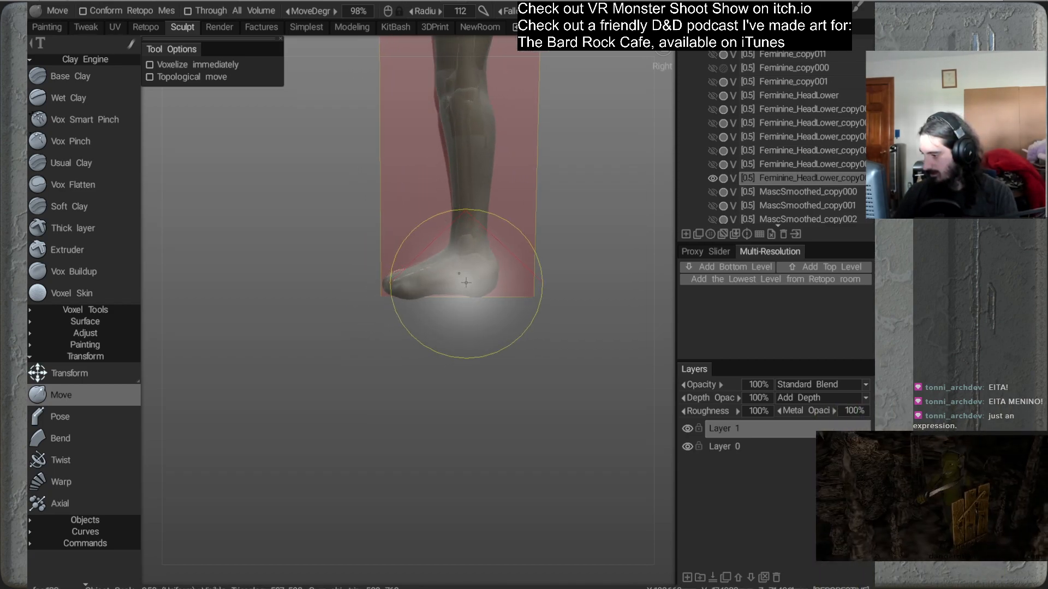
drag(475, 293, 474, 286)
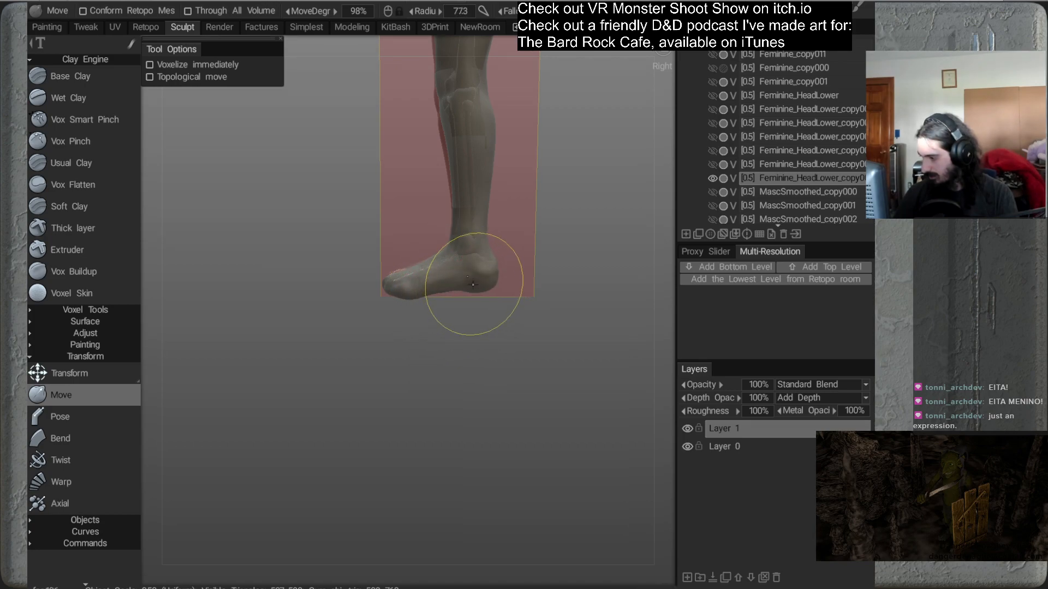
mouse_move(410, 297)
mouse_down()
mouse_move(451, 333)
mouse_move(580, 325)
mouse_move(486, 313)
mouse_up()
drag(421, 287, 412, 281)
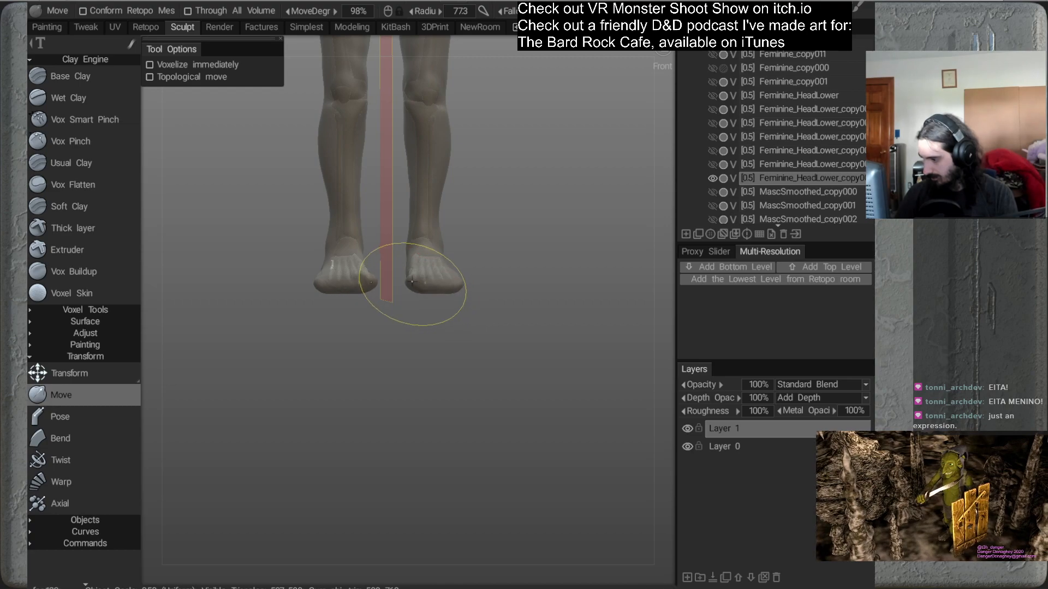
Reshape the toe ends and the edges of the feet from above, reducing the Move brush radius to 42.4
mouse_move(469, 307)
alt+mouse_down()
mouse_move(507, 258)
mouse_move(515, 211)
mouse_move(470, 253)
mouse_move(484, 335)
mouse_move(556, 334)
mouse_move(385, 351)
mouse_move(369, 423)
mouse_move(423, 300)
alt+mouse_up()
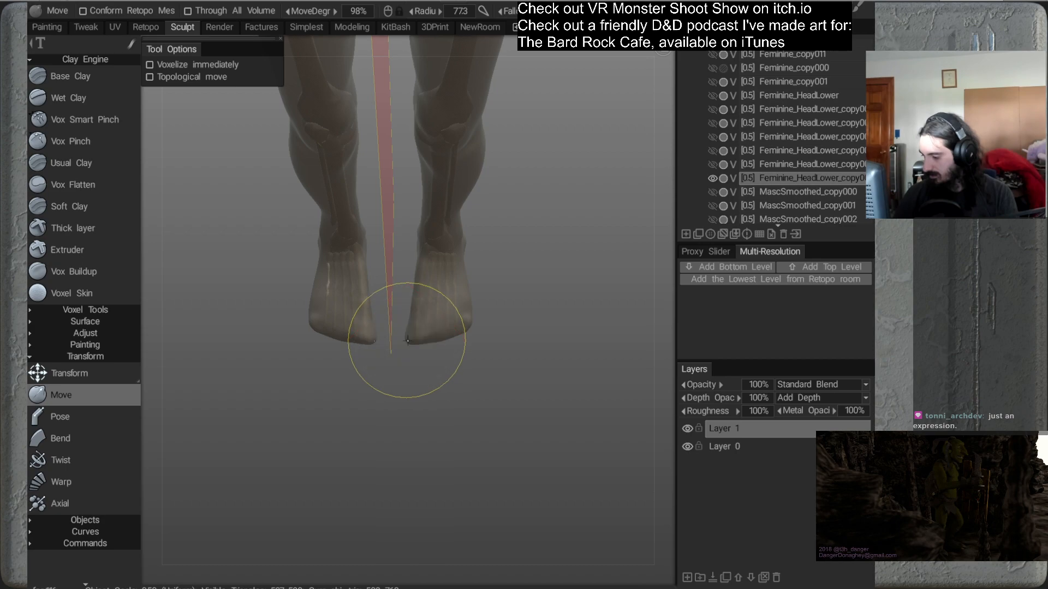
drag(413, 342, 428, 322)
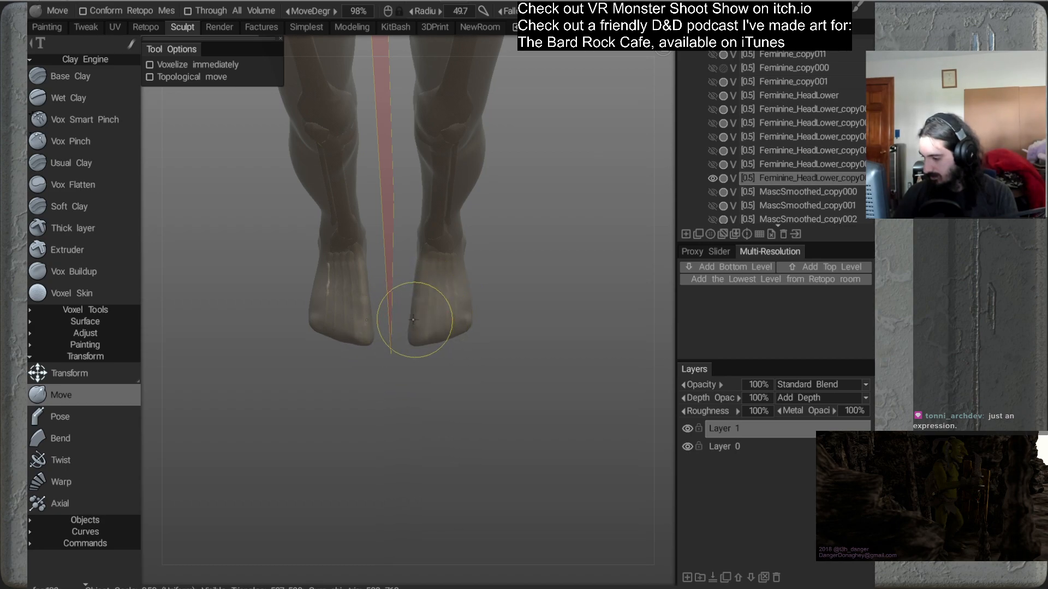
mouse_move(415, 342)
alt+mouse_down()
mouse_move(453, 352)
mouse_move(447, 336)
mouse_move(460, 353)
mouse_move(453, 307)
mouse_move(447, 325)
mouse_move(458, 306)
alt+mouse_up()
mouse_move(483, 292)
mouse_down()
mouse_move(487, 265)
mouse_move(467, 297)
mouse_move(466, 322)
mouse_up()
drag(472, 320, 467, 307)
mouse_move(469, 313)
alt+mouse_down()
mouse_move(513, 352)
mouse_move(526, 304)
mouse_move(491, 323)
mouse_move(530, 328)
mouse_move(472, 291)
alt+mouse_up()
mouse_move(471, 288)
alt+right_down()
mouse_move(451, 325)
mouse_move(395, 335)
alt+right_up()
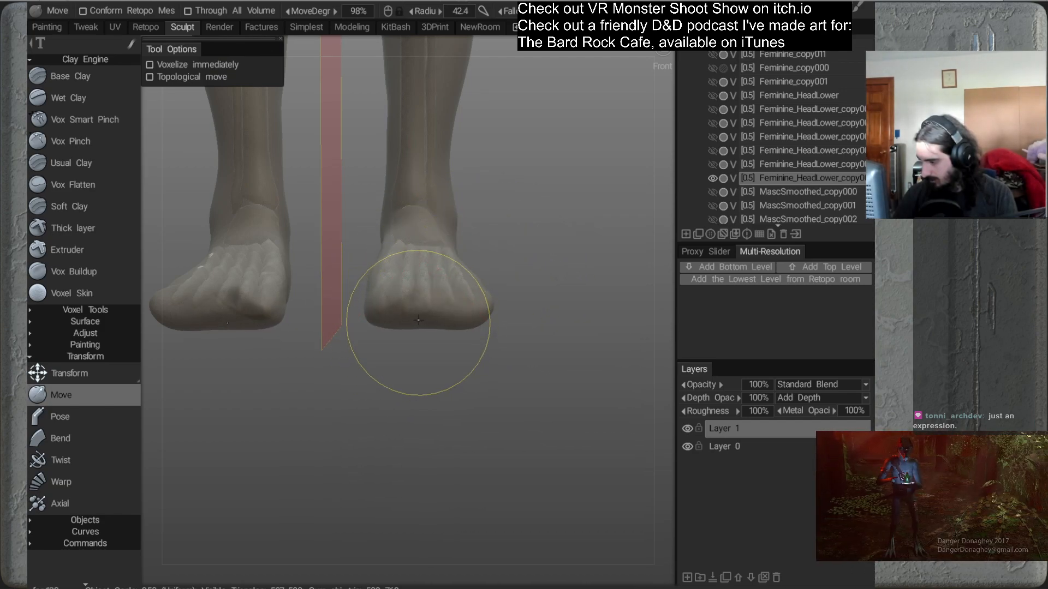
Apply an opaque beige shader to the feminine volume so the feet can be judged as solid forms
mouse_move(467, 335)
mouse_down()
mouse_move(474, 316)
mouse_move(491, 336)
mouse_move(388, 332)
mouse_move(332, 362)
mouse_move(348, 376)
mouse_move(480, 382)
mouse_up()
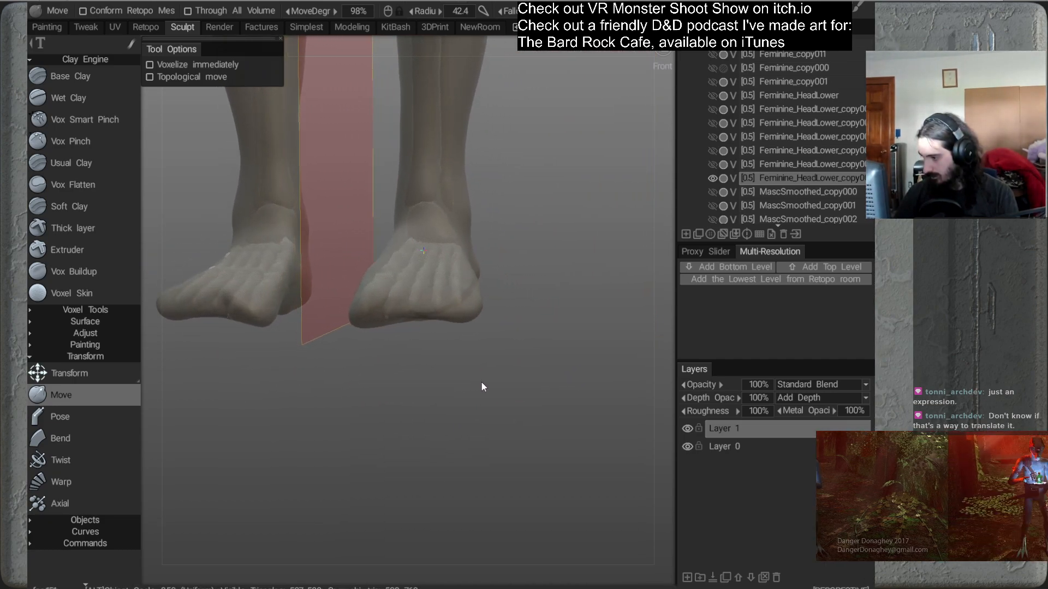
mouse_move(808, 10)
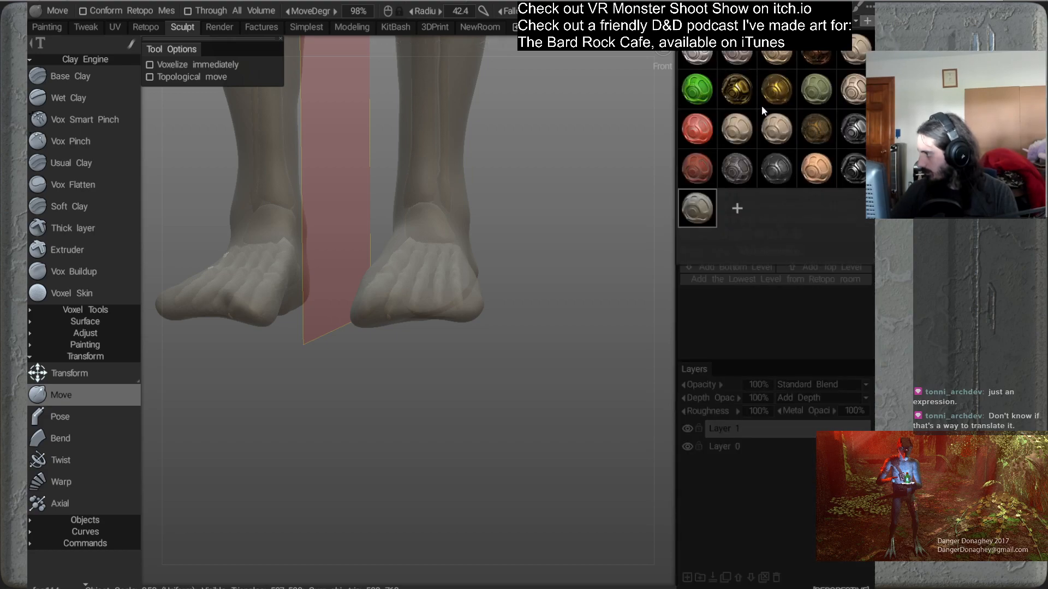
click(749, 137)
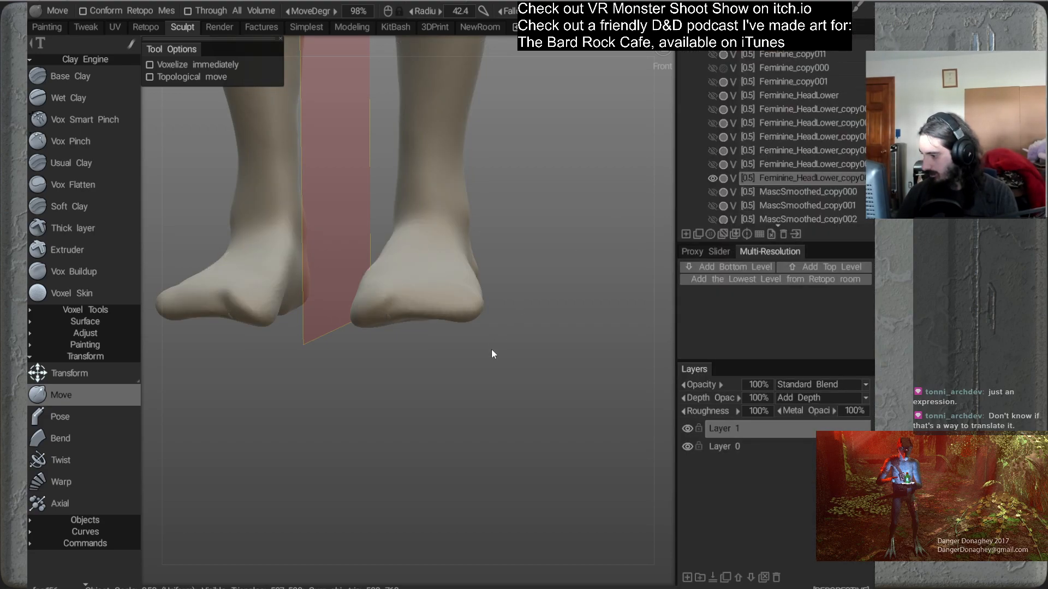
drag(487, 352, 389, 307)
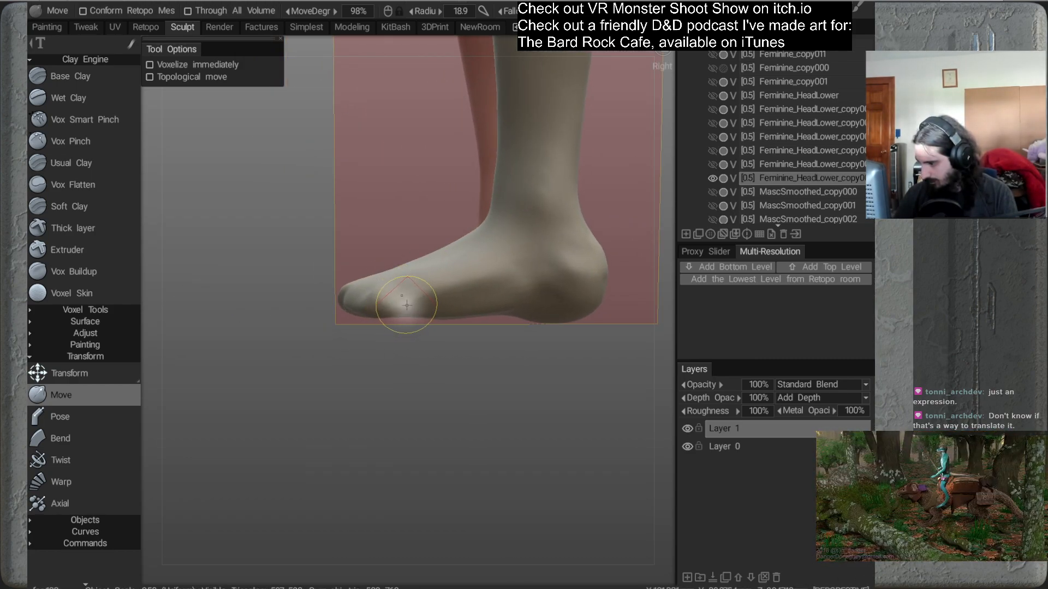
Shape the sole of the forefoot and arch in side profile, enlarging the Move brush radius to 38.4
mouse_move(437, 347)
mouse_down()
mouse_move(408, 352)
mouse_move(486, 339)
mouse_up()
alt+drag(483, 331, 505, 331)
mouse_move(448, 307)
mouse_down()
mouse_move(490, 341)
mouse_move(513, 341)
mouse_up()
right_drag(446, 308, 466, 308)
drag(450, 312, 445, 318)
right_drag(494, 305, 508, 306)
Reshape the heel and the sides of the foot from below and behind with the Move tool
mouse_move(498, 299)
alt+mouse_down()
mouse_move(487, 307)
mouse_move(426, 273)
alt+mouse_up()
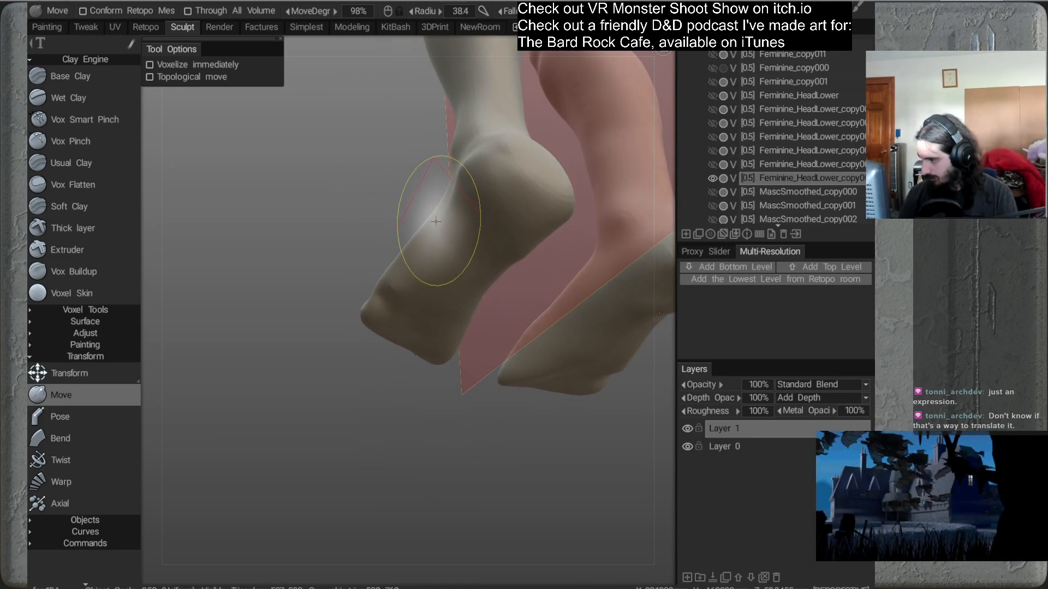
drag(485, 173, 481, 159)
alt+drag(458, 240, 486, 266)
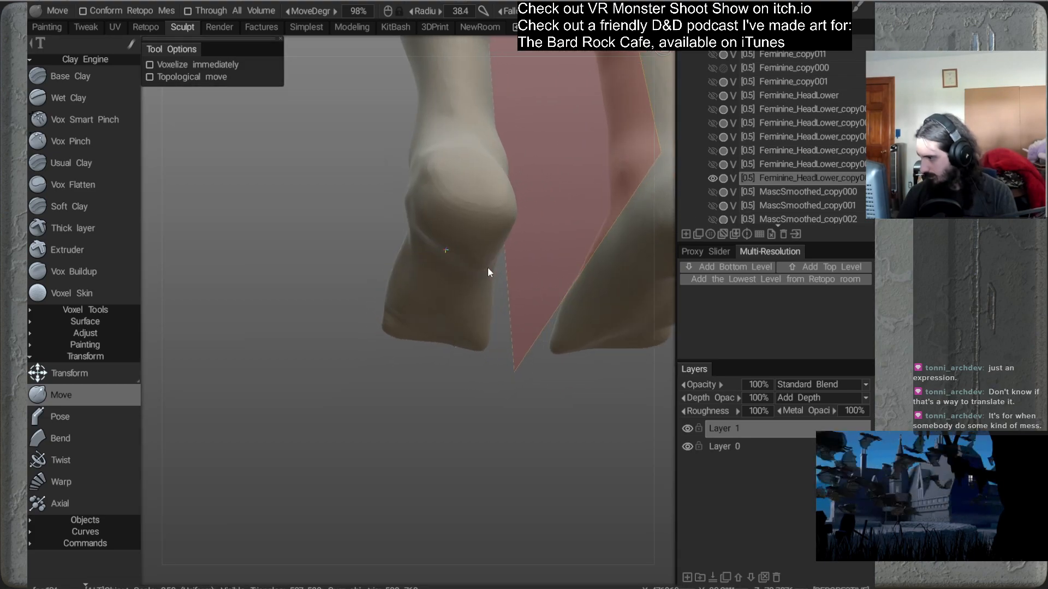
drag(515, 215, 486, 208)
mouse_move(522, 270)
alt+mouse_down()
mouse_move(501, 283)
mouse_move(482, 262)
alt+mouse_up()
alt+drag(504, 298, 484, 303)
mouse_move(459, 240)
mouse_down()
mouse_move(456, 252)
mouse_move(455, 224)
mouse_move(500, 264)
mouse_move(452, 252)
mouse_move(580, 264)
mouse_up()
Adjust the back of the ankle above the heel in side profile, setting the Move brush radius to 52.5
alt+middle_drag(598, 214, 511, 236)
mouse_move(511, 232)
alt+mouse_down()
mouse_move(482, 231)
mouse_move(531, 245)
mouse_move(498, 243)
alt+mouse_up()
drag(487, 204, 493, 207)
right_drag(480, 169, 506, 174)
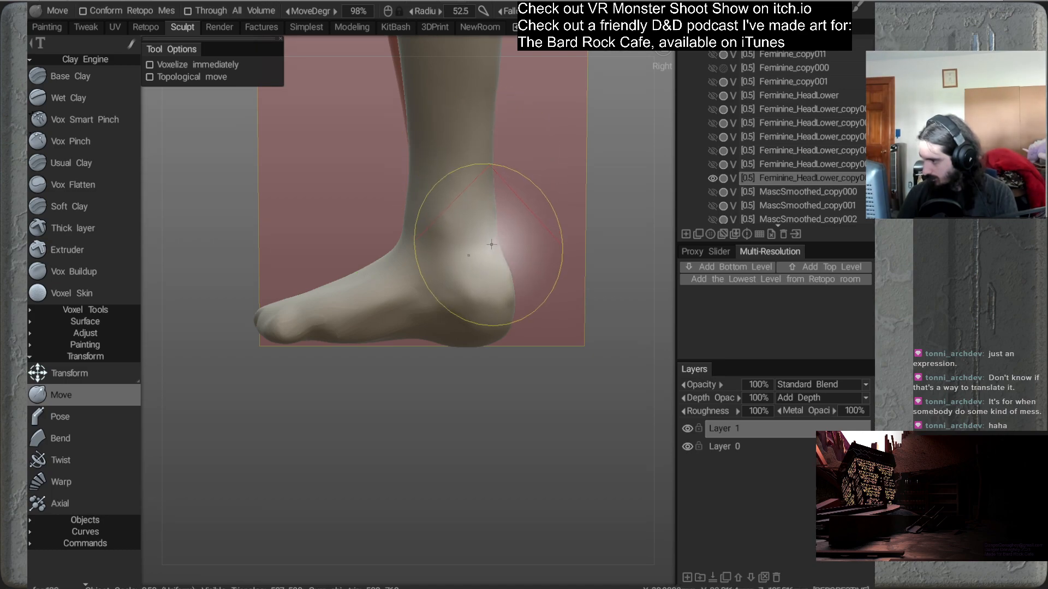
mouse_move(484, 252)
alt+mouse_down()
mouse_move(566, 297)
mouse_move(584, 288)
mouse_move(535, 256)
mouse_move(510, 297)
mouse_move(532, 292)
alt+mouse_up()
right_drag(529, 287, 447, 290)
mouse_move(447, 290)
alt+mouse_down()
mouse_move(523, 283)
mouse_move(508, 264)
mouse_move(503, 294)
mouse_move(457, 280)
alt+mouse_up()
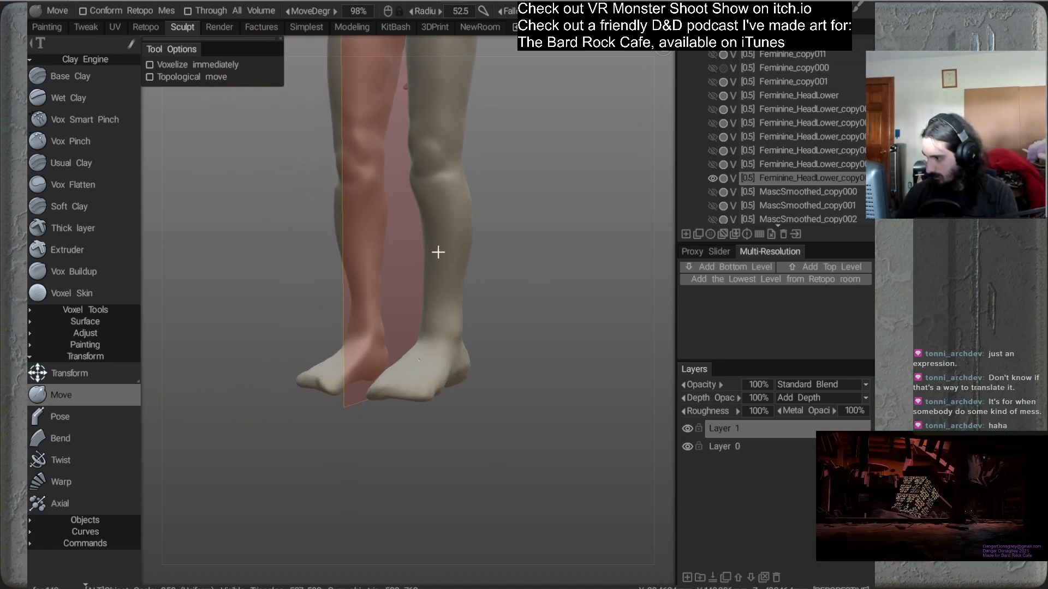
Adjust the calf contours from the front, setting the Move brush radius to 68.7 for the outer calf
right_drag(435, 240, 469, 241)
mouse_move(434, 225)
mouse_down()
mouse_move(429, 254)
mouse_move(510, 284)
mouse_move(495, 236)
mouse_up()
alt+middle_drag(496, 236, 491, 278)
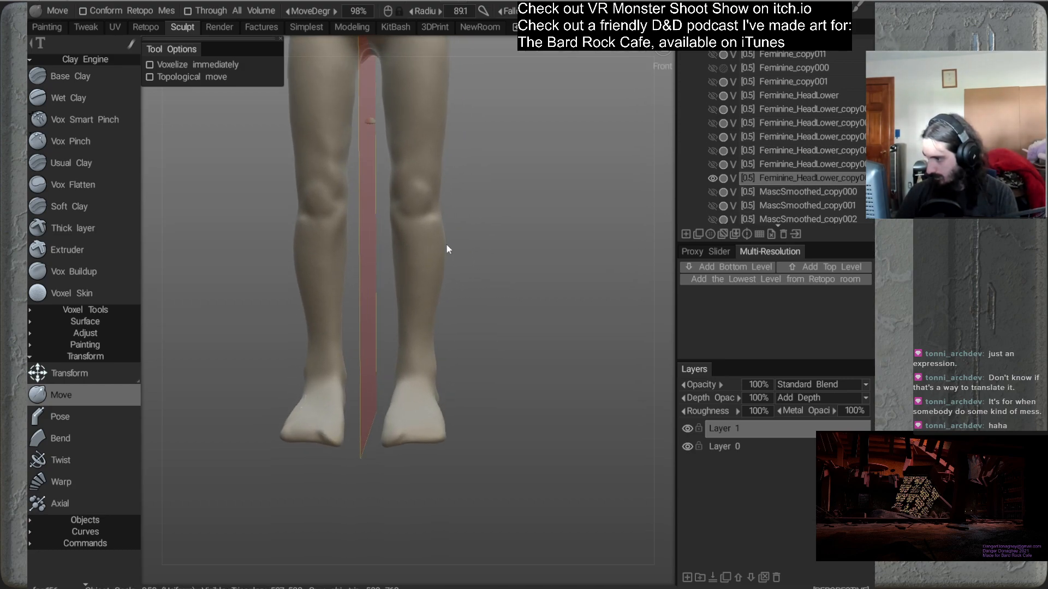
right_drag(427, 258, 408, 257)
drag(441, 248, 430, 269)
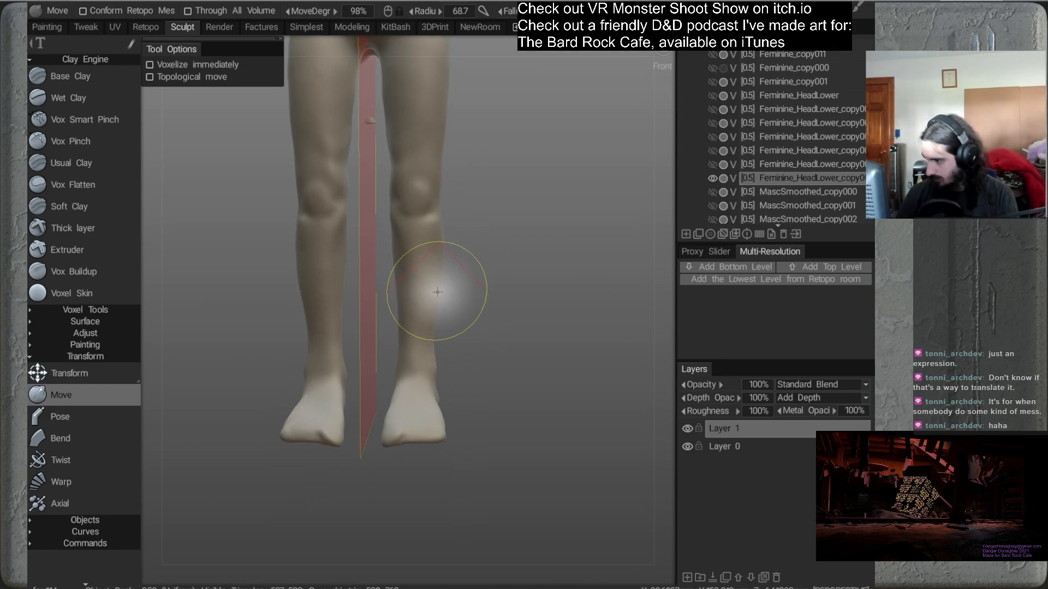
Adjust the shin and the area below the knee in side profile, resizing the Move brush between strokes
mouse_move(481, 312)
alt+mouse_down()
mouse_move(404, 335)
mouse_move(435, 333)
mouse_move(420, 319)
alt+mouse_up()
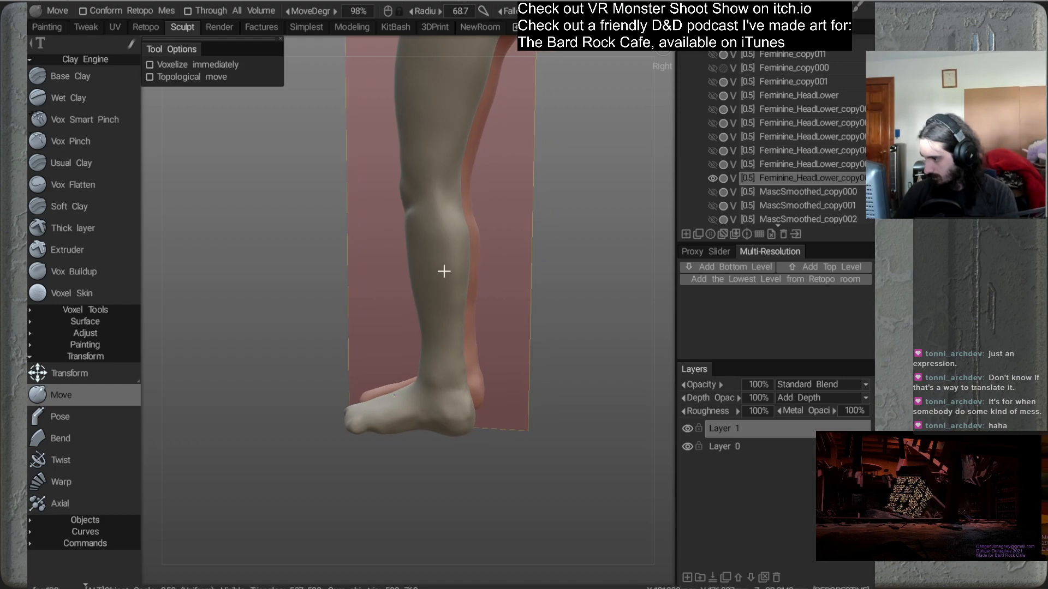
right_drag(418, 291, 451, 283)
drag(414, 293, 419, 292)
right_drag(447, 270, 415, 277)
drag(411, 231, 413, 233)
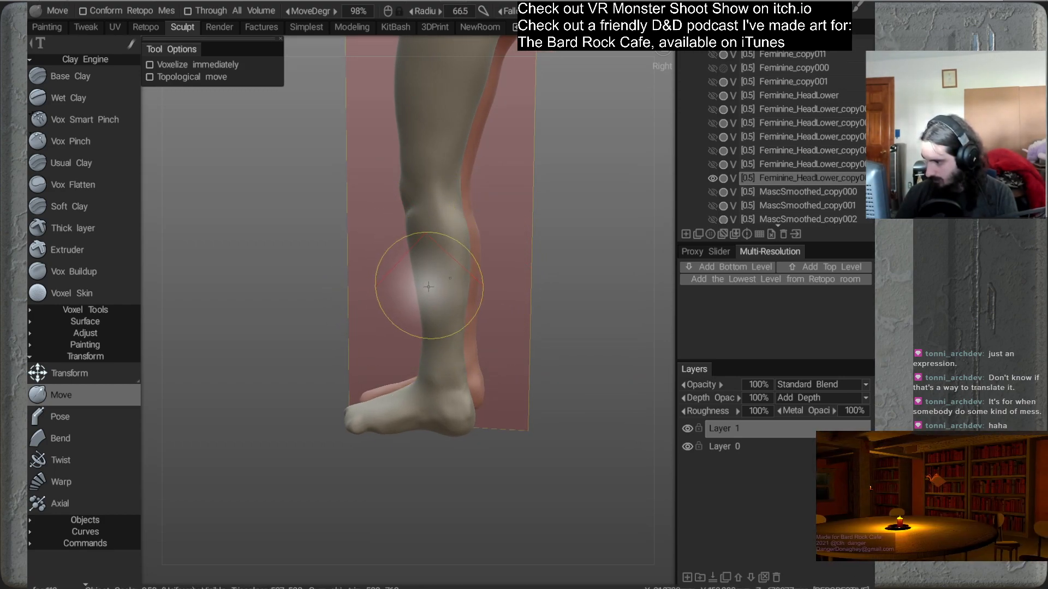
Refine the contour around the knee with the Move tool and check the lower legs from several angles
alt+drag(432, 304, 534, 317)
drag(434, 214, 438, 215)
mouse_move(498, 244)
alt+mouse_down()
mouse_move(454, 224)
mouse_move(404, 258)
mouse_move(431, 269)
mouse_move(403, 285)
mouse_move(432, 223)
alt+mouse_up()
mouse_move(456, 271)
alt+mouse_down()
mouse_move(429, 272)
mouse_move(413, 223)
alt+mouse_up()
mouse_move(470, 261)
alt+mouse_down()
mouse_move(370, 257)
mouse_move(463, 273)
mouse_move(479, 259)
mouse_move(473, 250)
alt+mouse_up()
alt+middle_drag(474, 246, 493, 199)
alt+right_drag(486, 207, 492, 261)
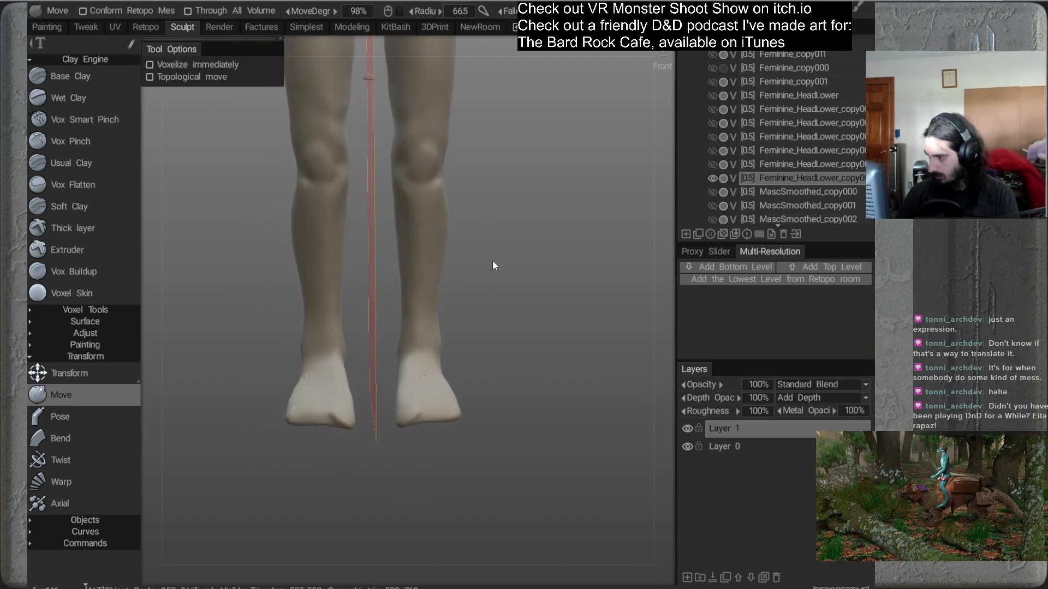
alt+middle_drag(486, 221, 487, 260)
Reshape the thighs from behind with the Move tool, settling on a brush radius of 55.3
mouse_move(407, 212)
alt+mouse_down()
mouse_move(497, 267)
mouse_move(573, 261)
mouse_move(404, 263)
mouse_move(451, 271)
mouse_move(433, 283)
mouse_move(501, 264)
mouse_move(460, 271)
mouse_move(437, 244)
mouse_move(451, 286)
mouse_move(575, 278)
mouse_move(452, 271)
mouse_move(524, 280)
mouse_move(381, 287)
mouse_move(470, 155)
alt+mouse_up()
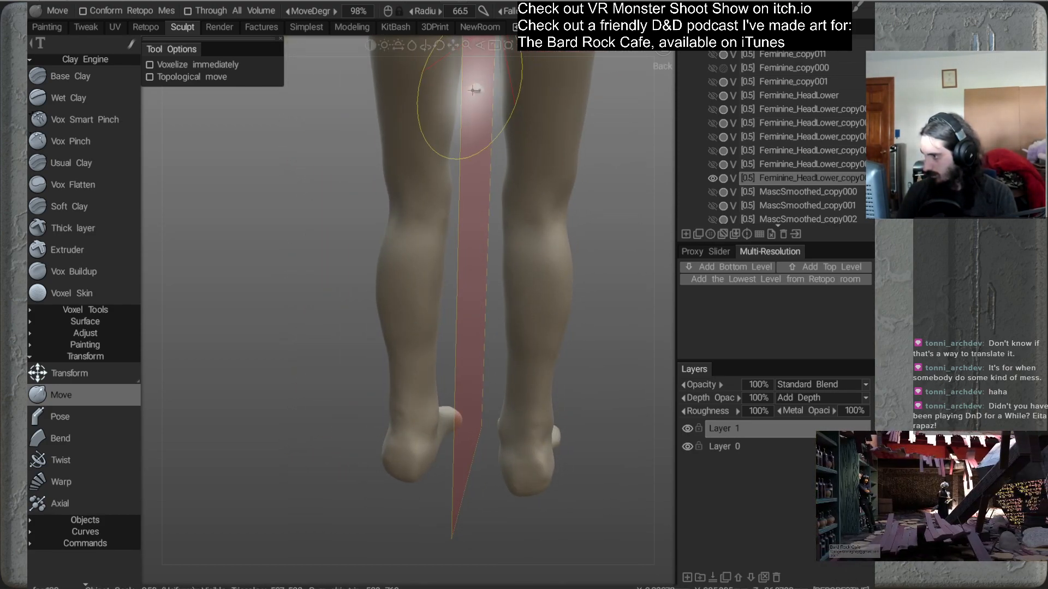
right_drag(425, 120, 371, 155)
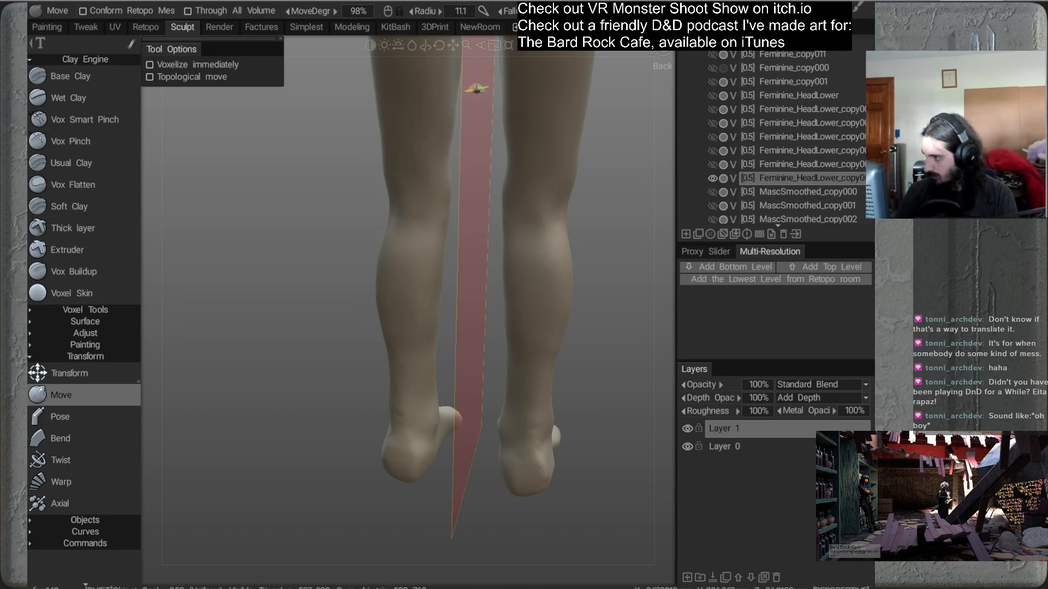
right_drag(424, 107, 432, 107)
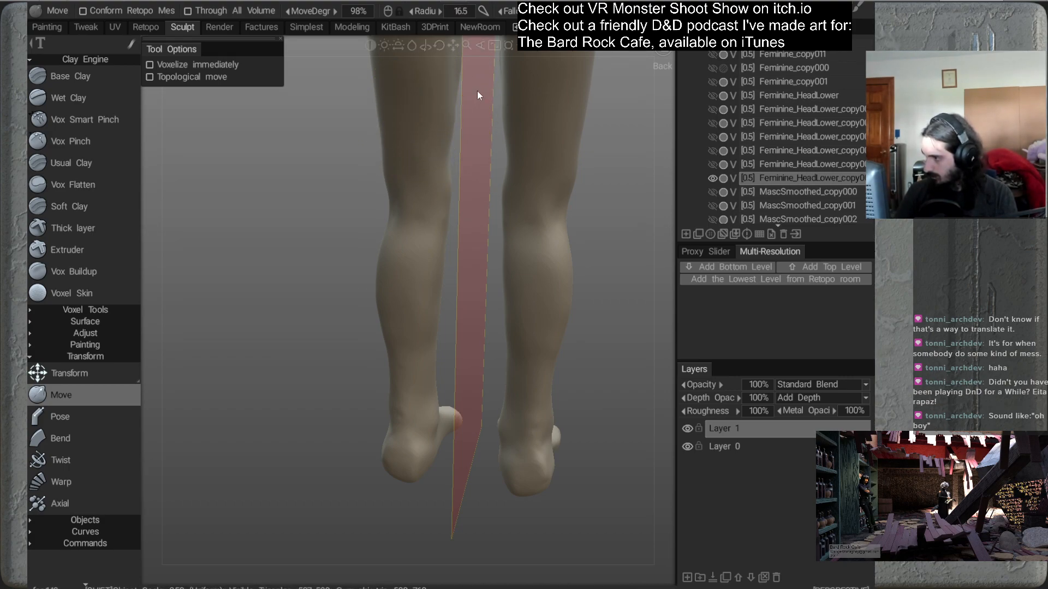
alt+drag(432, 277, 449, 212)
right_drag(448, 210, 471, 207)
mouse_move(457, 159)
mouse_down()
mouse_move(473, 194)
mouse_move(427, 177)
mouse_up()
right_drag(431, 152, 434, 151)
drag(441, 134, 425, 129)
mouse_move(464, 183)
alt+mouse_down()
mouse_move(492, 201)
mouse_move(500, 159)
mouse_move(458, 243)
mouse_move(508, 245)
mouse_move(495, 234)
alt+mouse_up()
drag(465, 145, 473, 140)
Clone the feminine volume with the reshaped legs and feet and hide the previous version
alt+drag(469, 205, 568, 216)
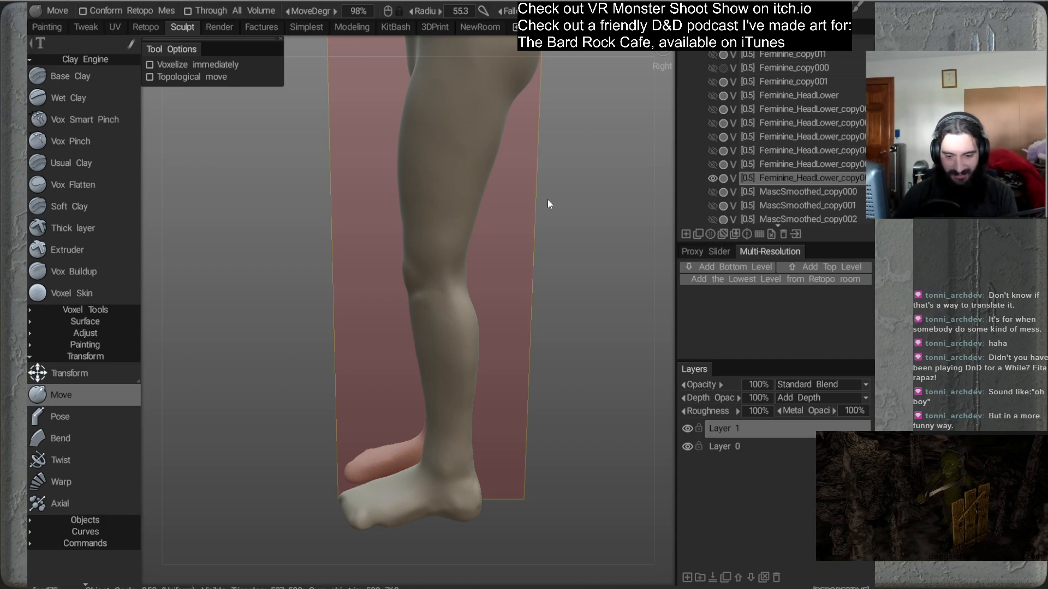
alt+right_drag(569, 143, 474, 206)
alt+drag(474, 205, 510, 245)
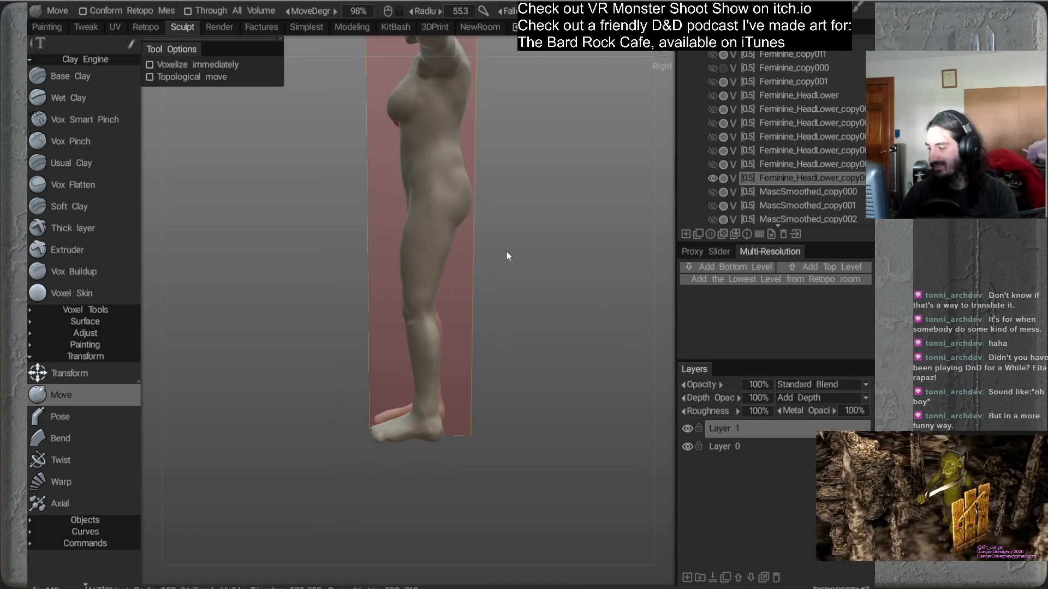
right_click(761, 176)
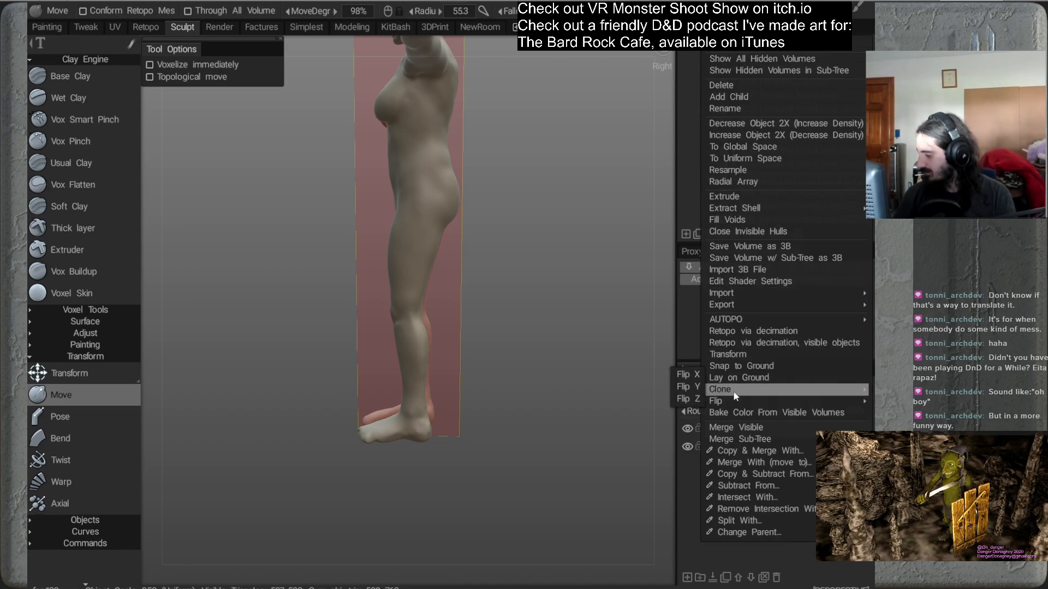
mouse_move(735, 397)
click(603, 340)
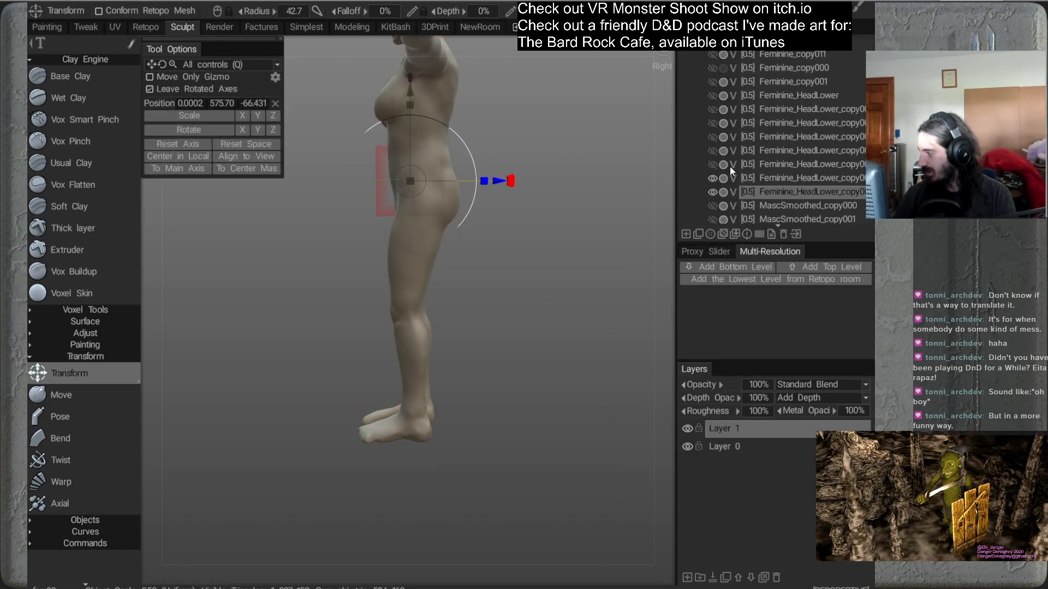
click(712, 179)
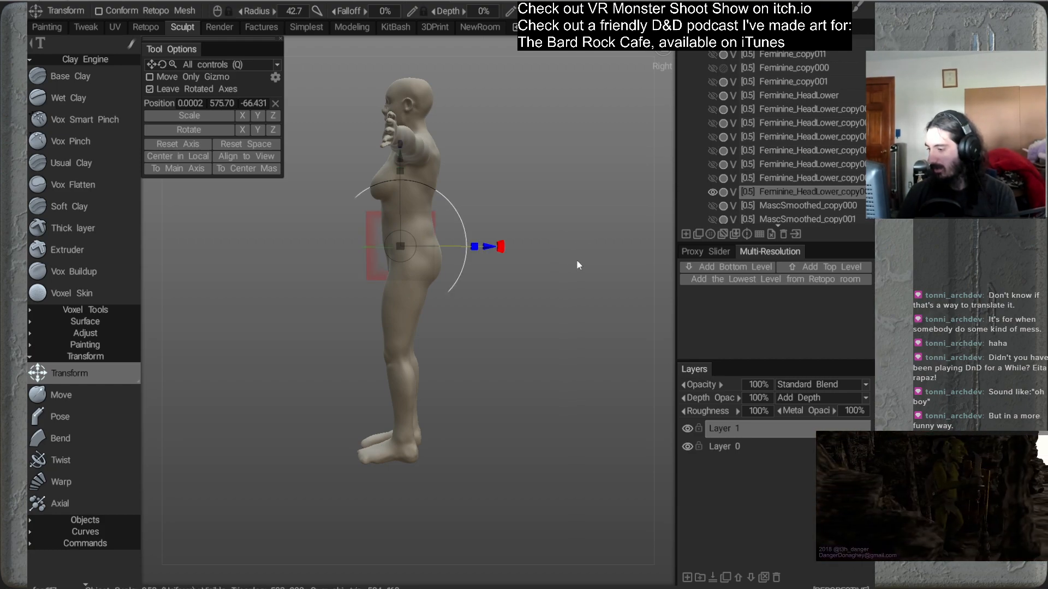
Examine the full feminine body's proportions from the side, the front and other angles
alt+drag(368, 405, 571, 368)
alt+middle_drag(498, 327, 532, 309)
alt+drag(532, 309, 524, 337)
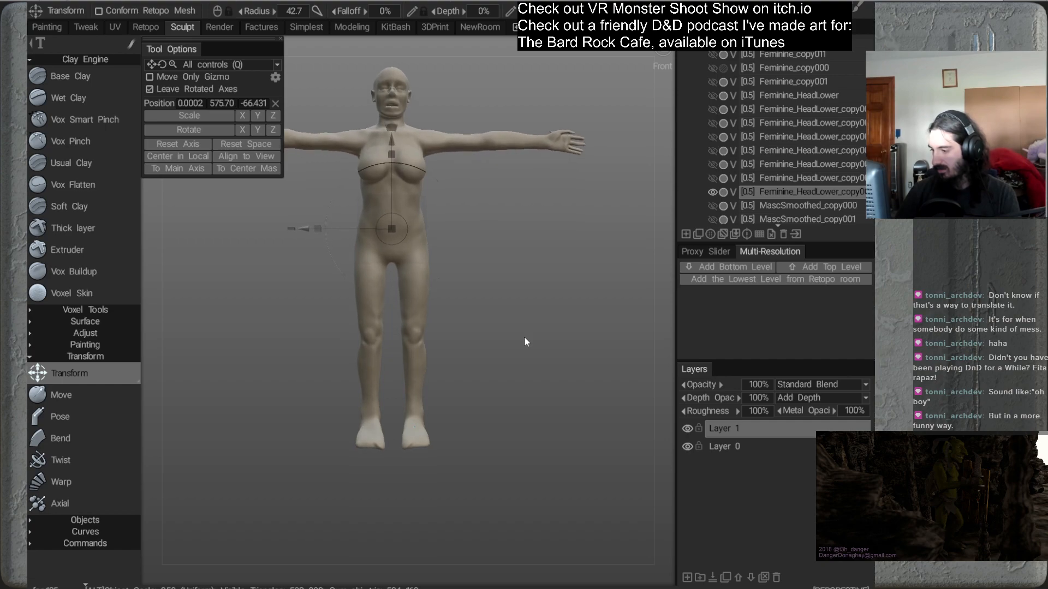
alt+drag(570, 363, 507, 282)
alt+middle_drag(506, 280, 509, 257)
alt+right_drag(510, 257, 509, 300)
alt+drag(515, 298, 520, 298)
alt+middle_drag(515, 293, 512, 331)
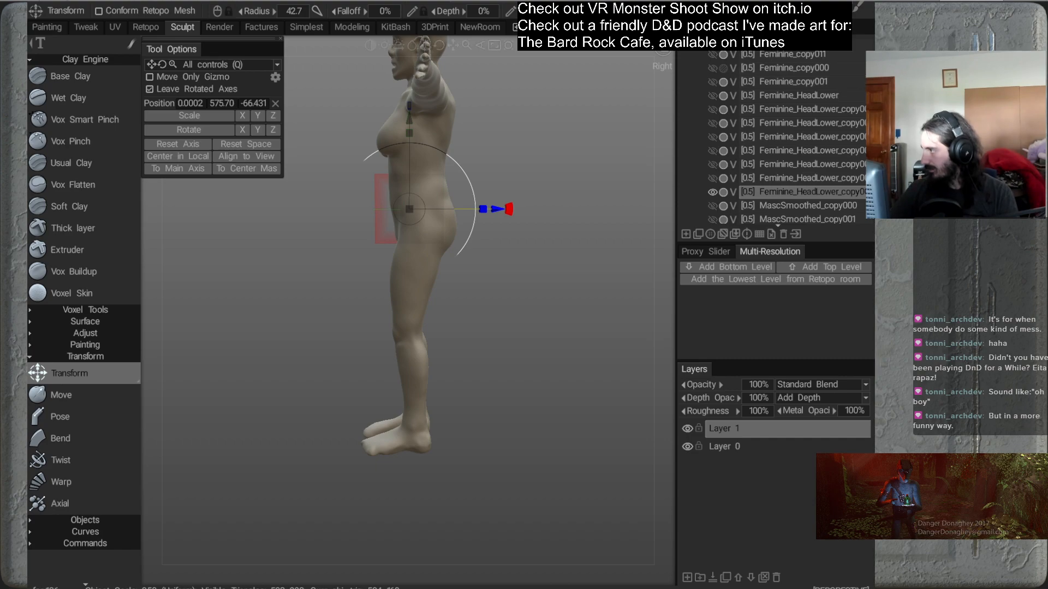
Ghost the new feminine clone to check its legs against the underlying skeleton in side profile
click(723, 192)
click(703, 216)
alt+middle_drag(526, 292, 528, 239)
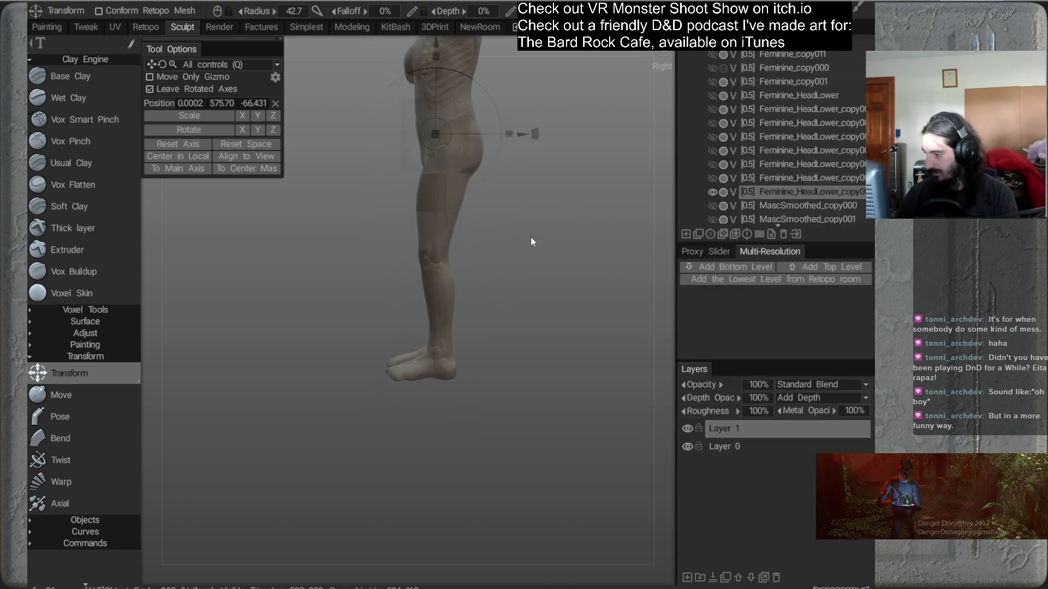
Compare the ghosted feminine legs with the previous version and the skeleton in side profile
alt+middle_drag(532, 347, 535, 315)
alt+right_drag(535, 315, 546, 296)
alt+middle_drag(545, 290, 516, 293)
alt+drag(509, 309, 513, 326)
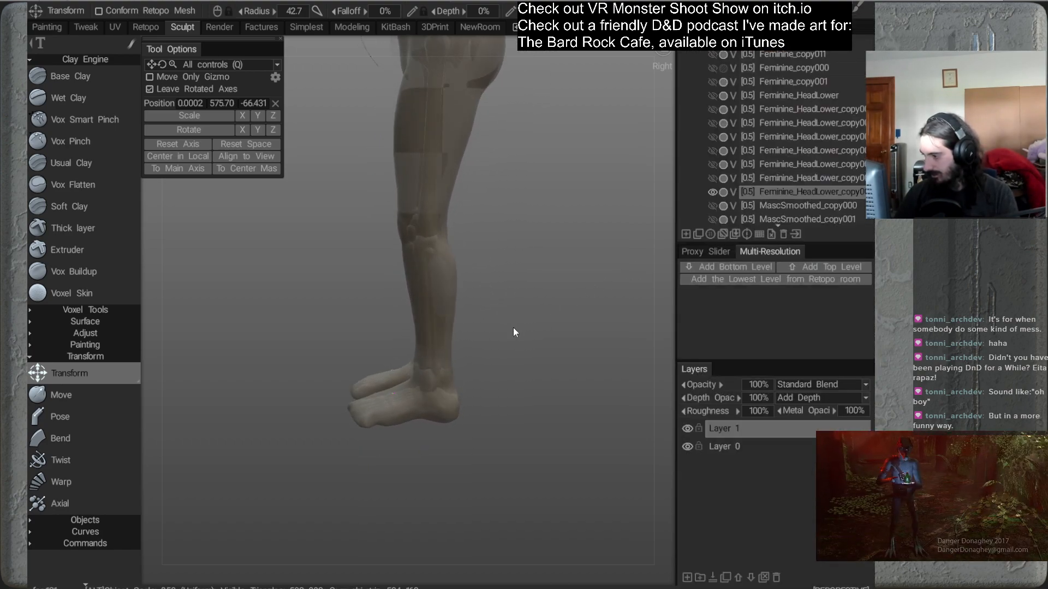
click(99, 394)
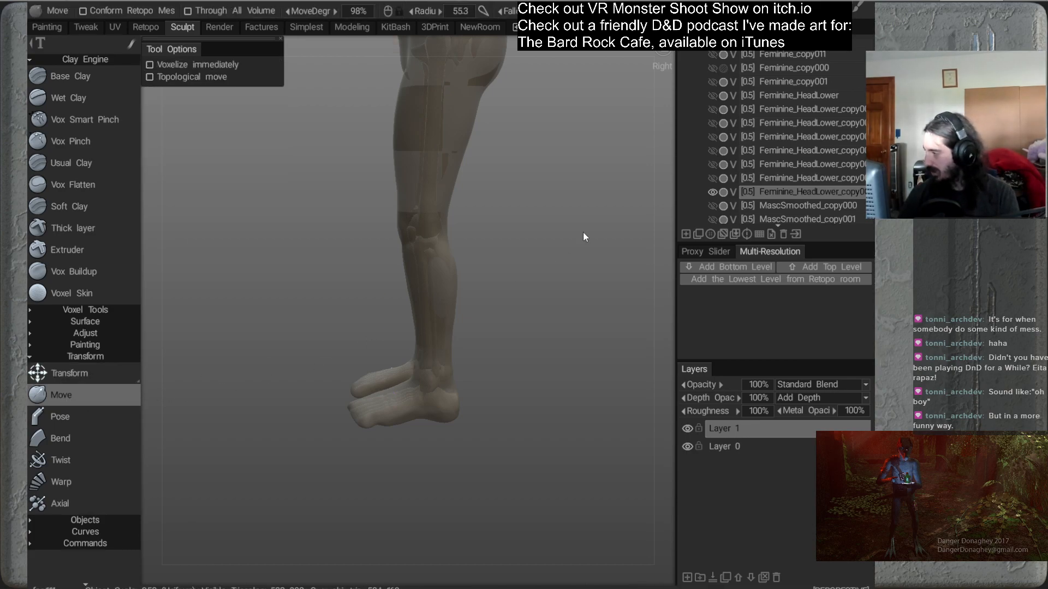
alt+middle_drag(564, 241, 574, 238)
click(712, 178)
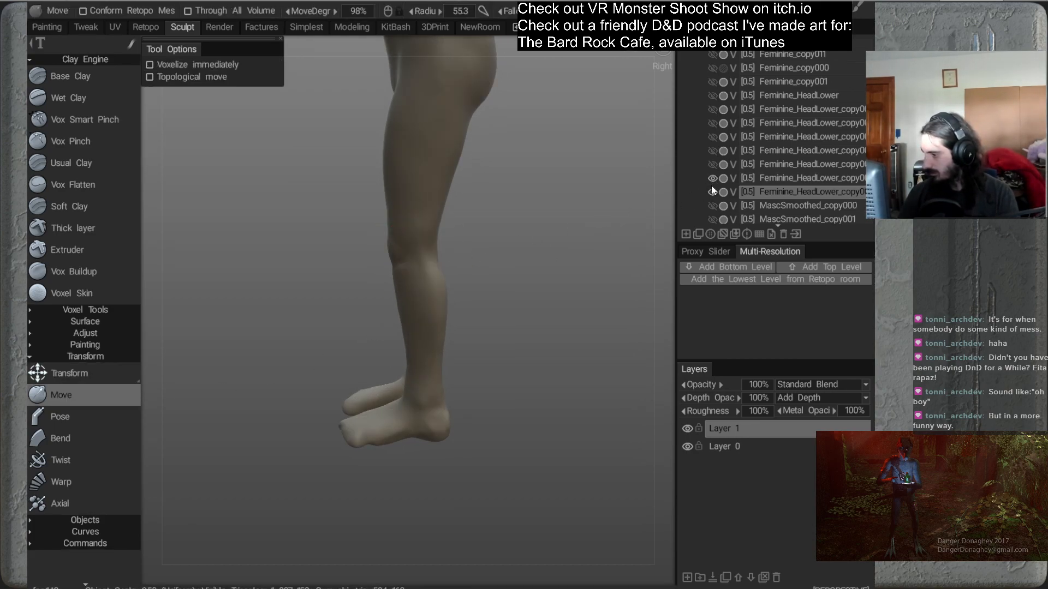
click(711, 189)
click(712, 191)
click(709, 178)
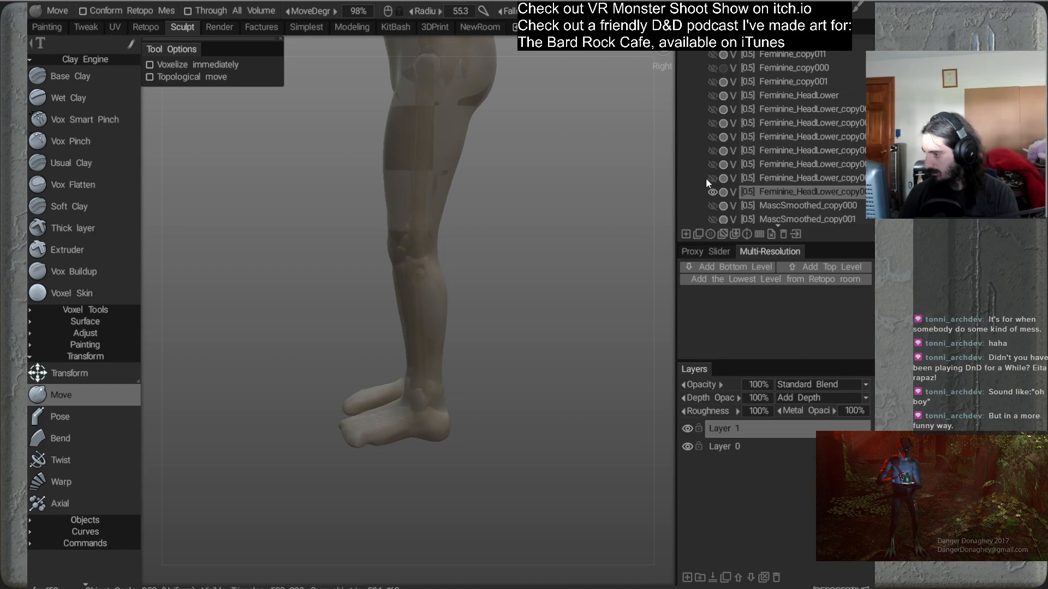
Reshape the feminine leg around the knee and shin against the skeleton with the Move tool, enlarging the brush radius to 137
mouse_move(403, 253)
right_down()
mouse_move(501, 264)
mouse_move(480, 254)
right_up()
mouse_move(407, 249)
right_down()
mouse_move(436, 252)
mouse_move(402, 249)
right_up()
mouse_move(402, 248)
alt+mouse_down()
mouse_move(407, 306)
mouse_move(494, 321)
mouse_move(472, 261)
mouse_move(436, 251)
mouse_move(385, 279)
mouse_move(447, 278)
mouse_move(437, 263)
mouse_move(490, 328)
mouse_move(486, 320)
mouse_move(528, 325)
alt+mouse_up()
right_drag(421, 328, 400, 306)
drag(398, 307, 402, 289)
mouse_move(502, 313)
alt+mouse_down()
mouse_move(388, 332)
mouse_move(503, 323)
mouse_move(443, 321)
alt+mouse_up()
right_drag(435, 253, 449, 251)
mouse_move(449, 251)
mouse_down()
mouse_move(441, 252)
mouse_move(473, 266)
mouse_up()
alt+drag(534, 257, 510, 264)
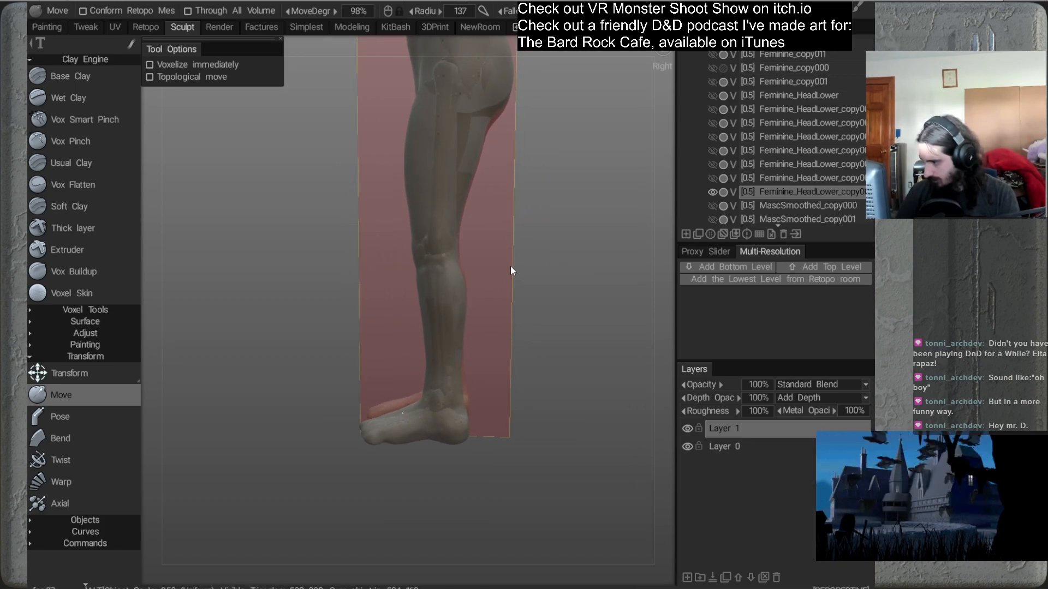
Shift the feminine thigh along the femur in side view with the Move tool at a brush radius of 173
alt+middle_drag(523, 235, 503, 276)
right_drag(411, 244, 425, 243)
drag(400, 241, 408, 240)
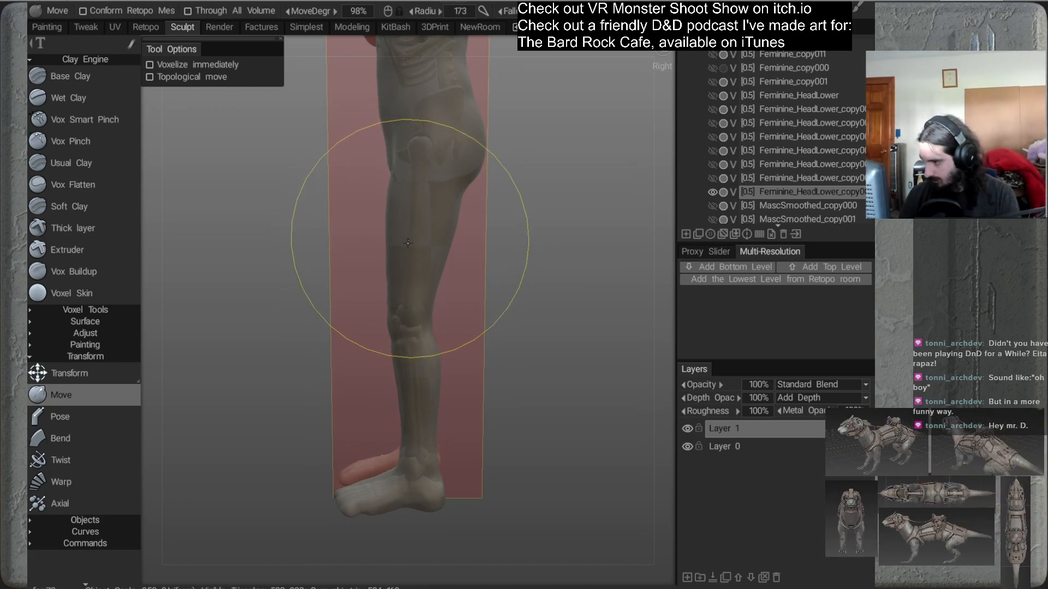
alt+drag(381, 291, 547, 290)
alt+right_drag(548, 283, 539, 246)
alt+middle_drag(539, 246, 546, 289)
alt+right_drag(547, 289, 518, 242)
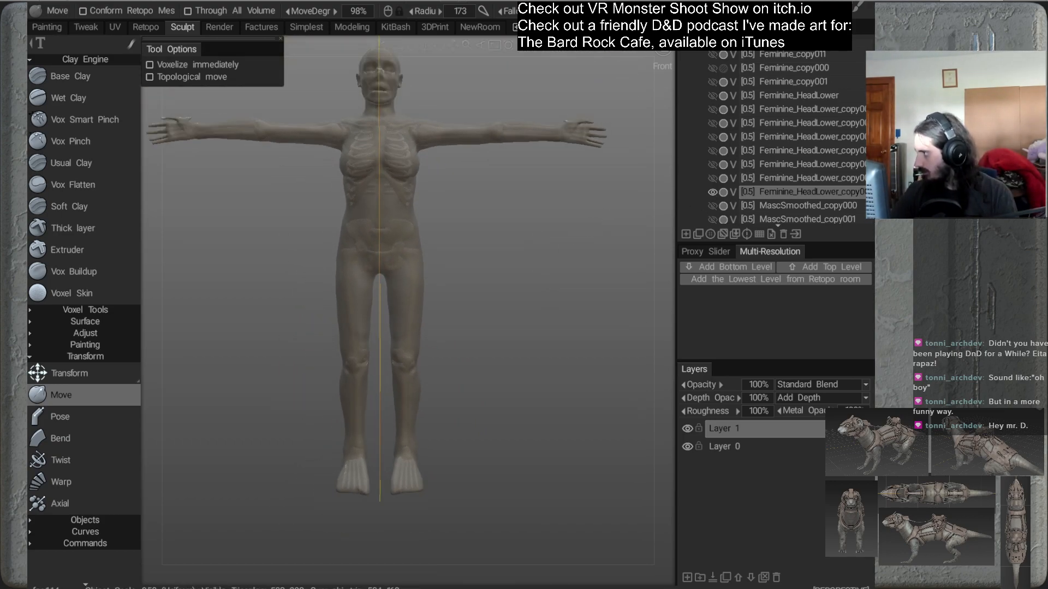
Adjust the feminine hip and upper thigh with the Move tool at a brush radius of 106, checking the shape from behind
alt+drag(518, 303, 562, 222)
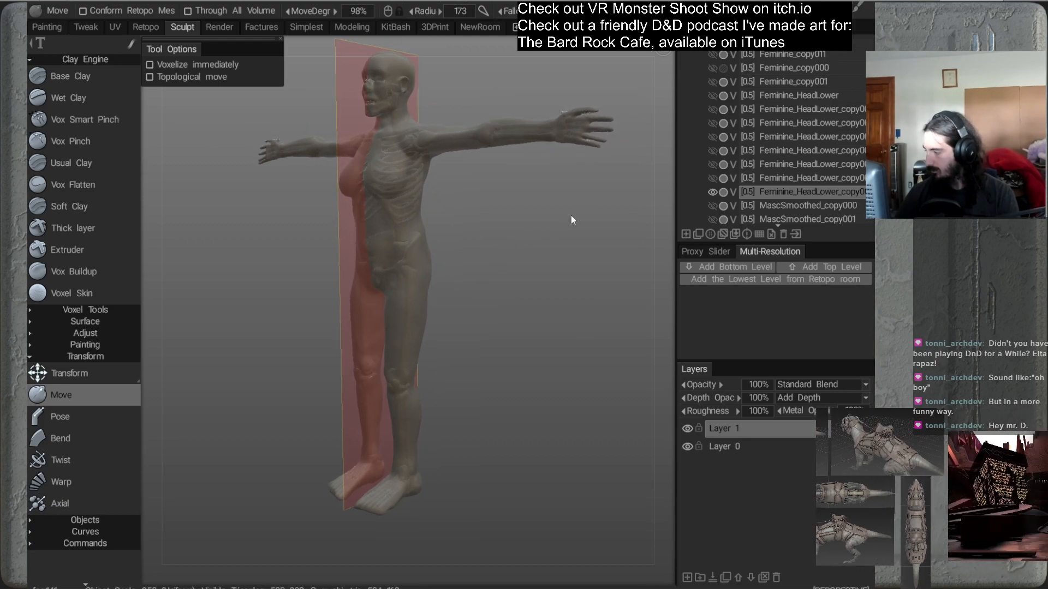
alt+right_drag(465, 258, 485, 317)
alt+middle_drag(485, 317, 476, 344)
right_drag(375, 282, 335, 316)
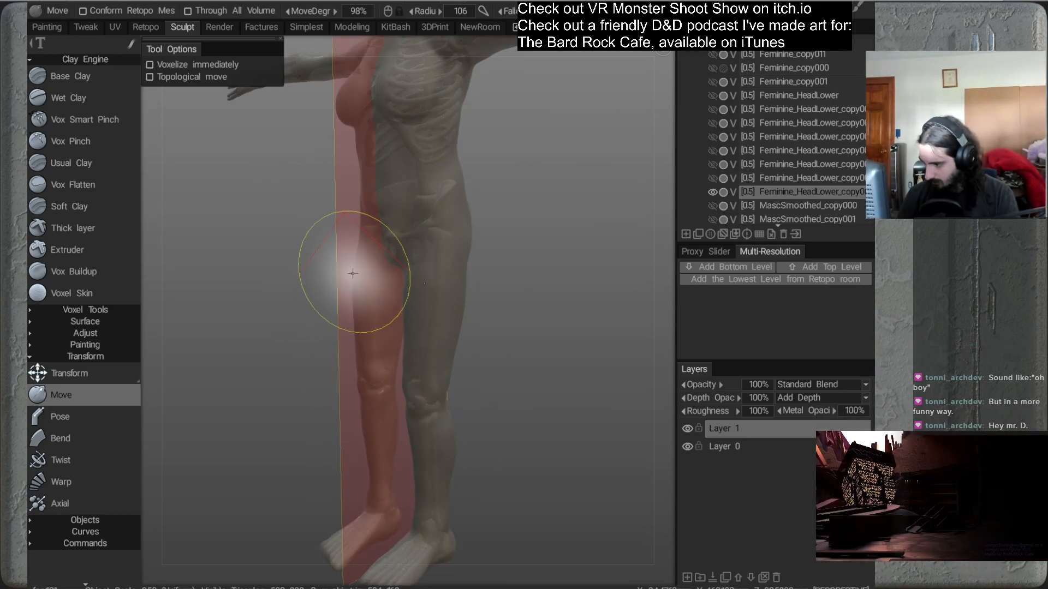
mouse_move(352, 273)
mouse_down()
mouse_move(387, 337)
mouse_move(447, 334)
mouse_move(440, 343)
mouse_up()
alt+drag(541, 300, 348, 319)
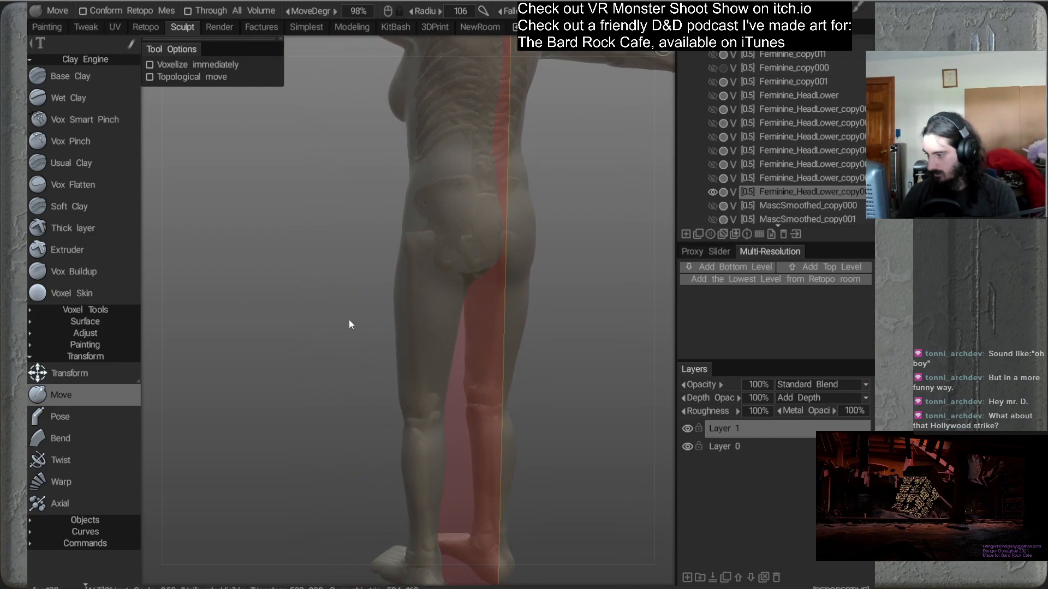
alt+drag(433, 344, 405, 345)
scroll(461, 263, down, 5)
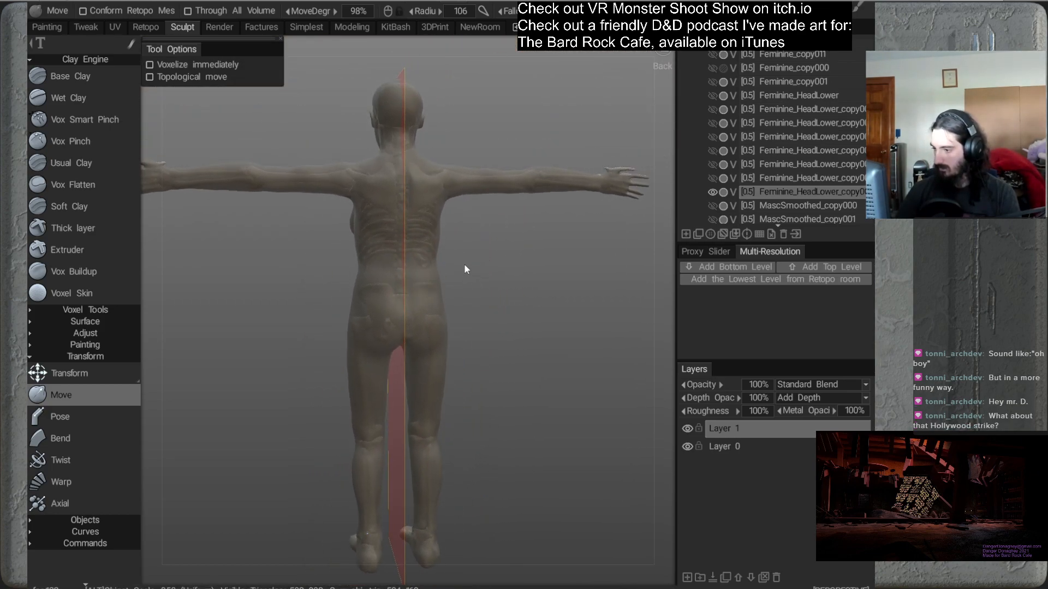
alt+drag(456, 284, 522, 326)
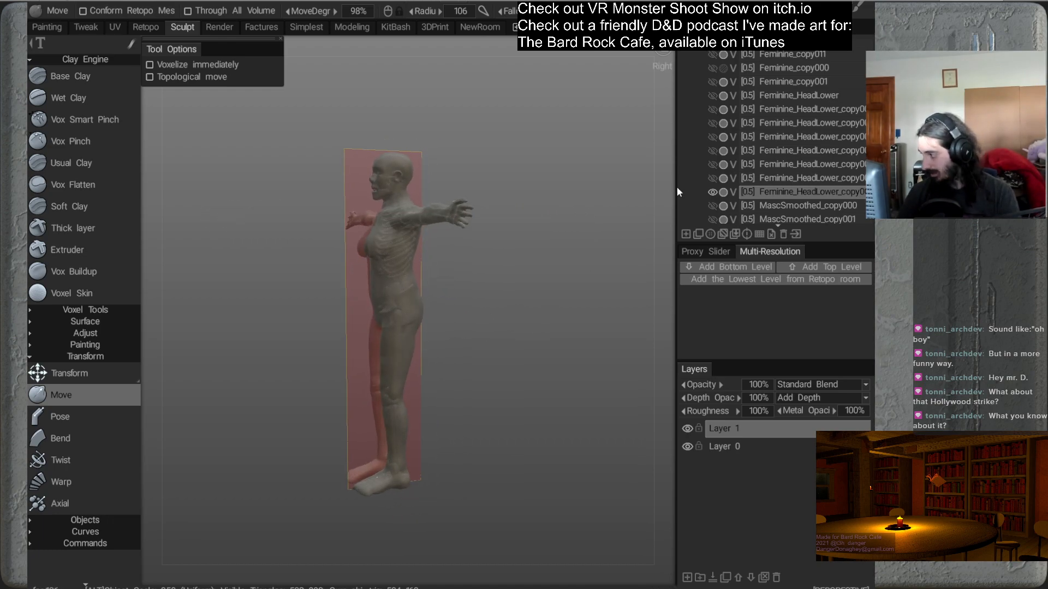
Clone the feminine volume with the adjusted legs, hide the previous version and ghost the new copy
right_click(758, 193)
mouse_move(734, 387)
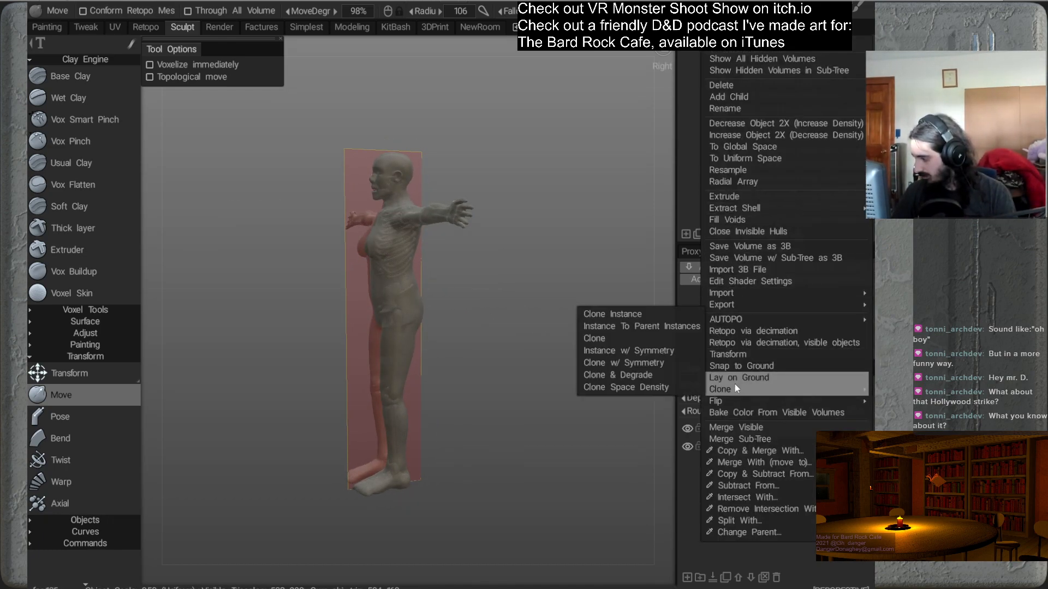
click(597, 339)
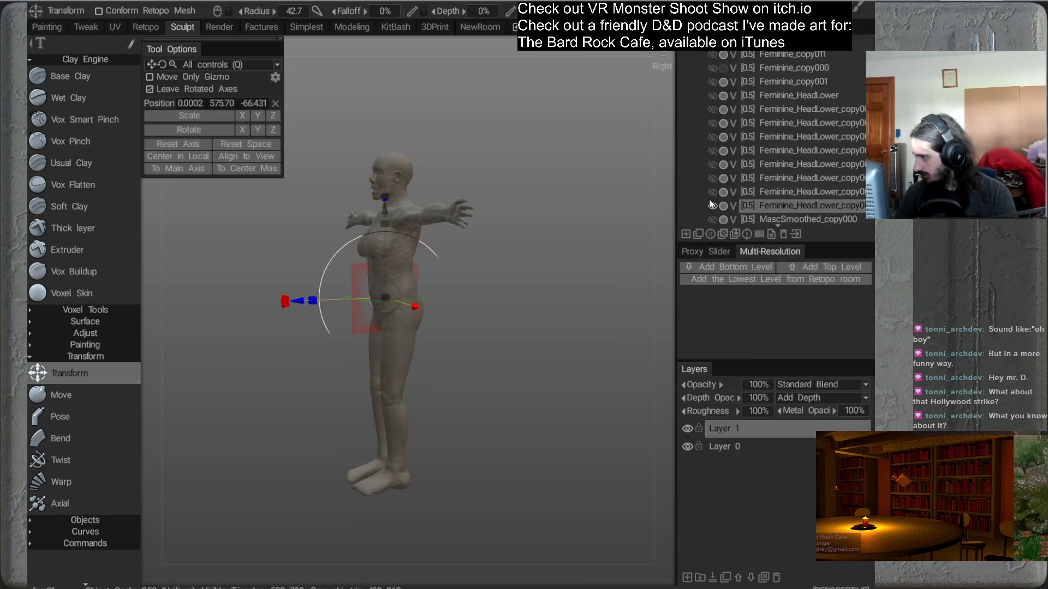
click(84, 394)
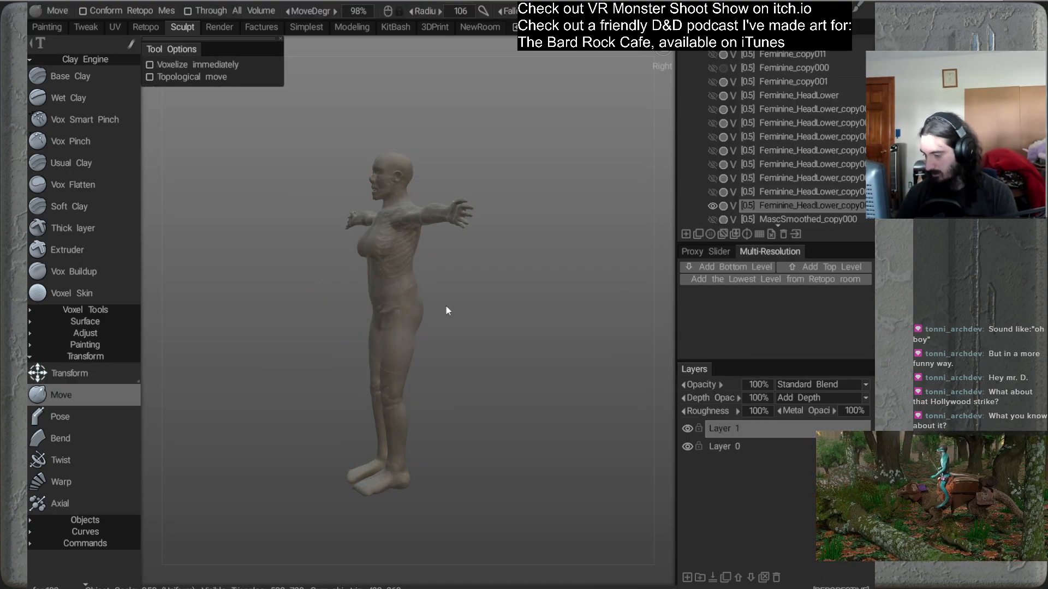
click(722, 205)
Show the latest masculine volume for comparison with the feminine body, and hide the feminine volume
drag(430, 286, 486, 306)
right_drag(486, 305, 491, 294)
drag(491, 293, 506, 238)
scroll(689, 169, down, 5)
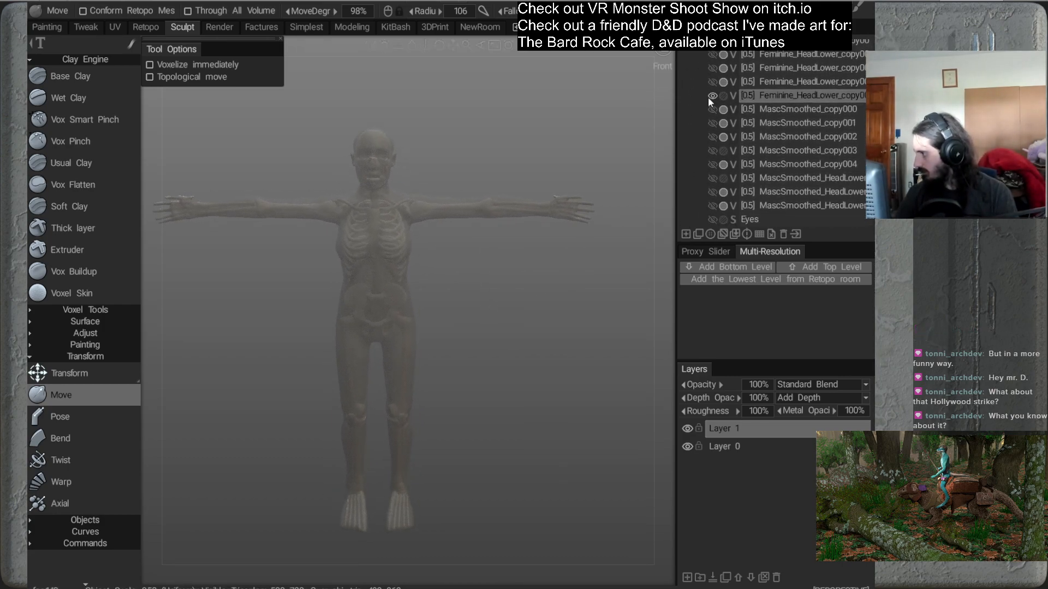
click(712, 206)
drag(537, 262, 534, 274)
middle_drag(513, 208, 522, 225)
mouse_move(526, 291)
mouse_down()
mouse_move(367, 297)
mouse_move(587, 297)
mouse_move(555, 295)
mouse_up()
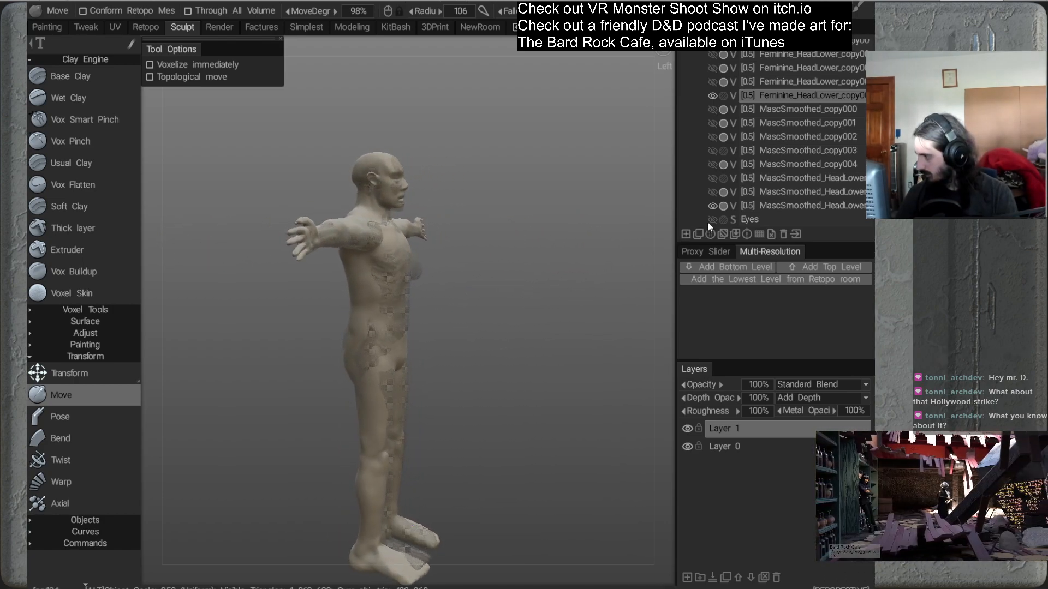
click(712, 96)
drag(605, 178, 524, 229)
Clone the masculine volume, hide its previous version and switch to the Move tool
right_click(778, 205)
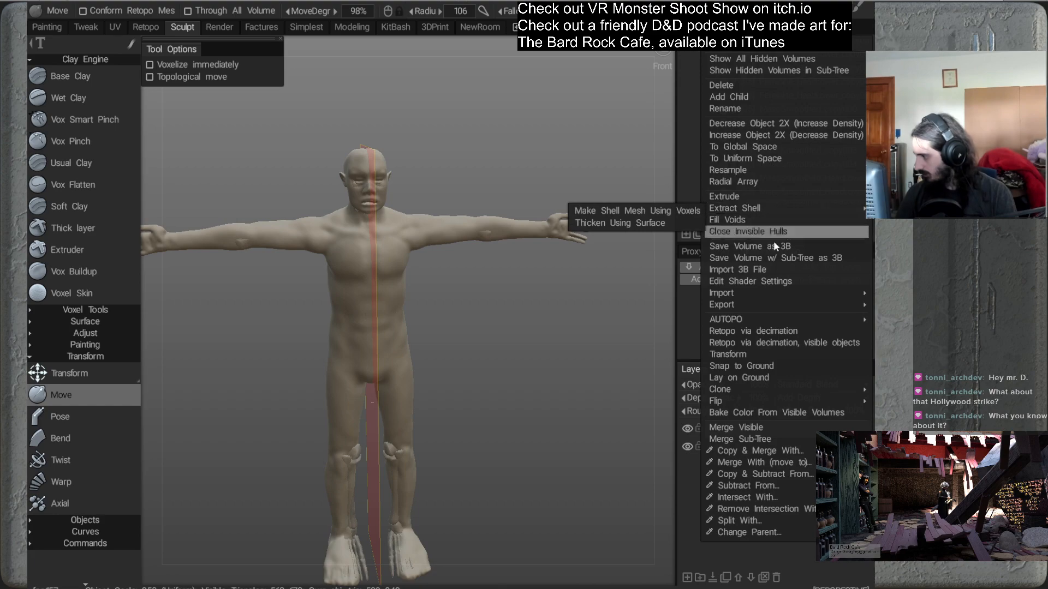
mouse_move(727, 388)
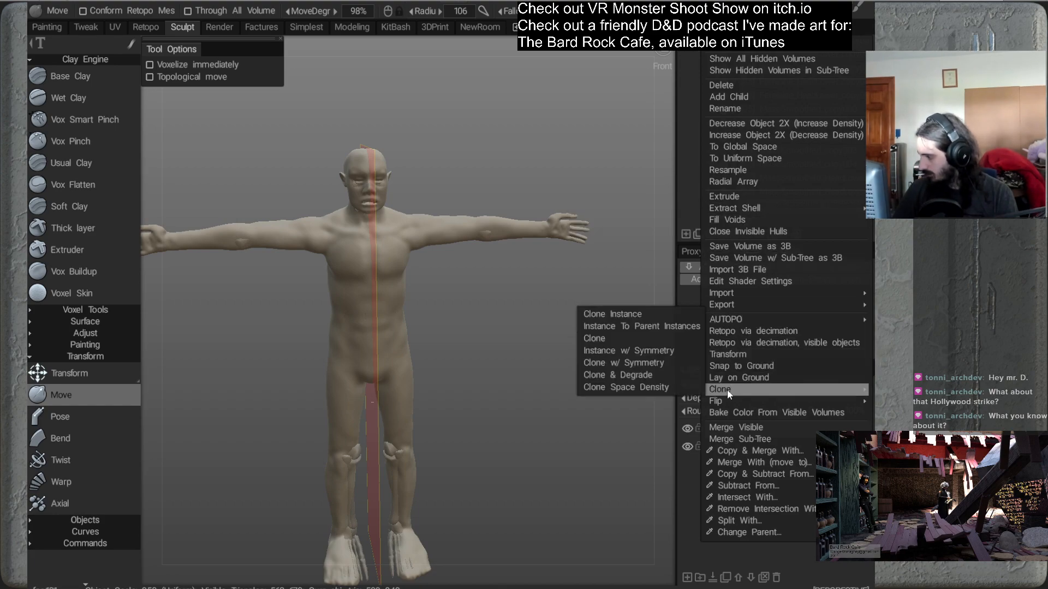
click(608, 335)
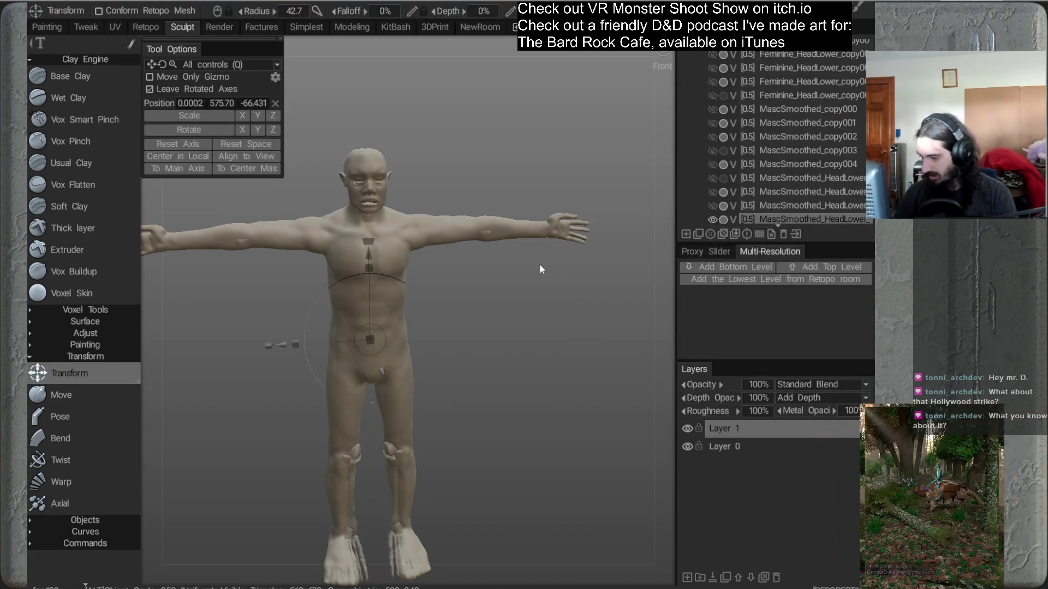
alt+middle_drag(547, 265, 519, 281)
click(85, 400)
Reshape the masculine arm around the elbow with the Move tool, using brush radii of 81.6 and 56.5
mouse_move(522, 224)
alt+mouse_down()
mouse_move(469, 333)
mouse_move(449, 332)
mouse_move(470, 293)
mouse_move(453, 261)
mouse_move(480, 280)
mouse_move(487, 318)
alt+mouse_up()
right_drag(454, 306, 434, 314)
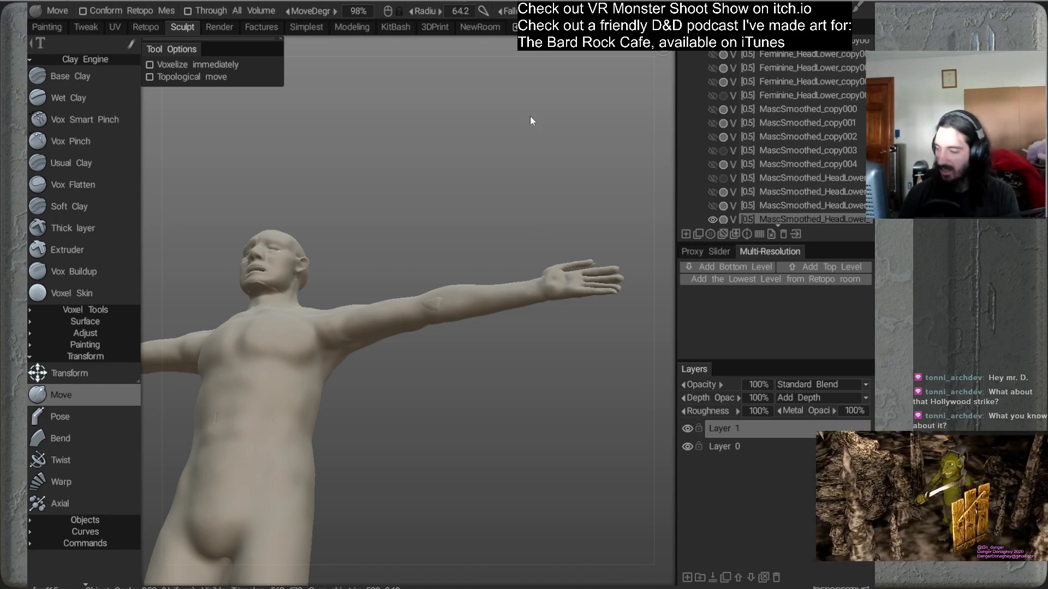
mouse_move(474, 363)
mouse_down()
mouse_move(427, 305)
mouse_move(401, 227)
mouse_move(473, 289)
mouse_move(447, 223)
mouse_up()
right_drag(435, 215, 457, 216)
mouse_move(441, 211)
mouse_down()
mouse_move(430, 206)
mouse_move(490, 265)
mouse_move(457, 242)
mouse_move(408, 325)
mouse_move(486, 211)
mouse_up()
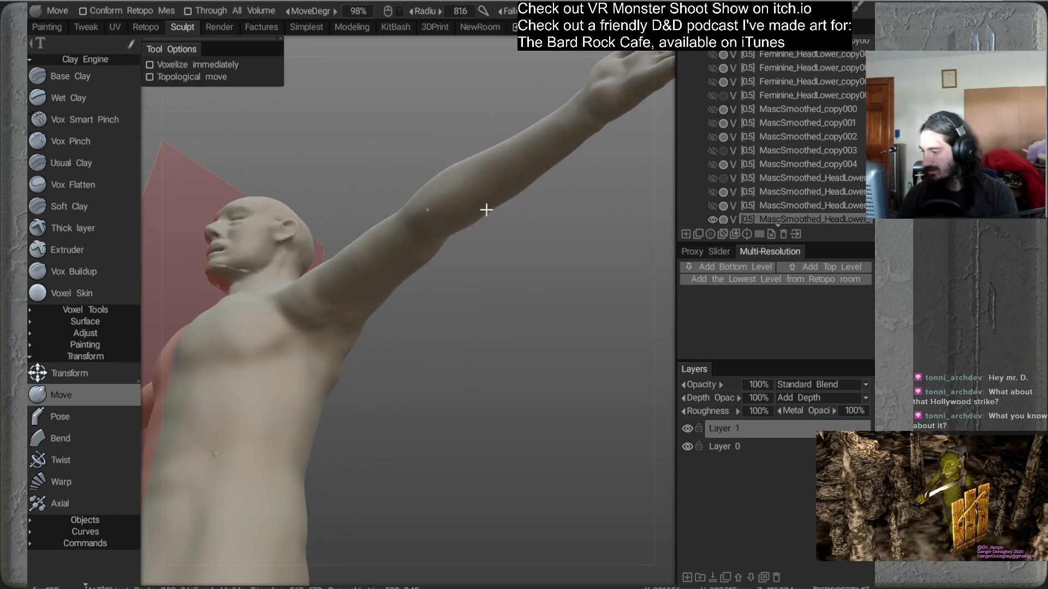
right_drag(471, 225, 440, 229)
mouse_move(448, 228)
mouse_down()
mouse_move(481, 261)
mouse_move(493, 208)
mouse_up()
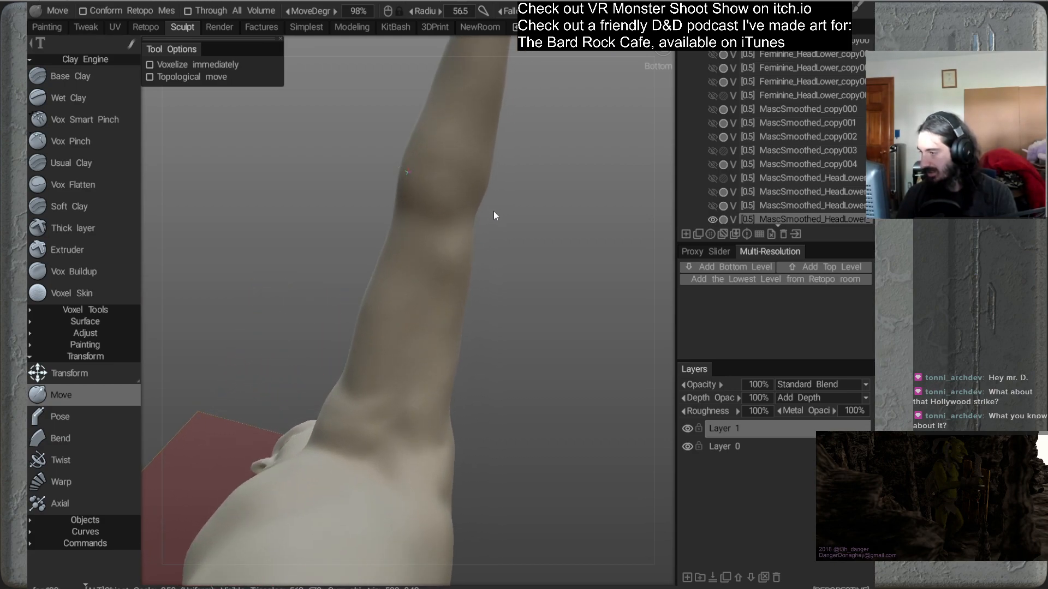
Adjust the masculine elbow and forearm contours from below with the Move tool at a brush radius of 63.8
alt+middle_drag(493, 208, 475, 225)
drag(428, 184, 423, 183)
drag(440, 113, 451, 116)
alt+middle_drag(509, 139, 496, 222)
drag(497, 226, 533, 265)
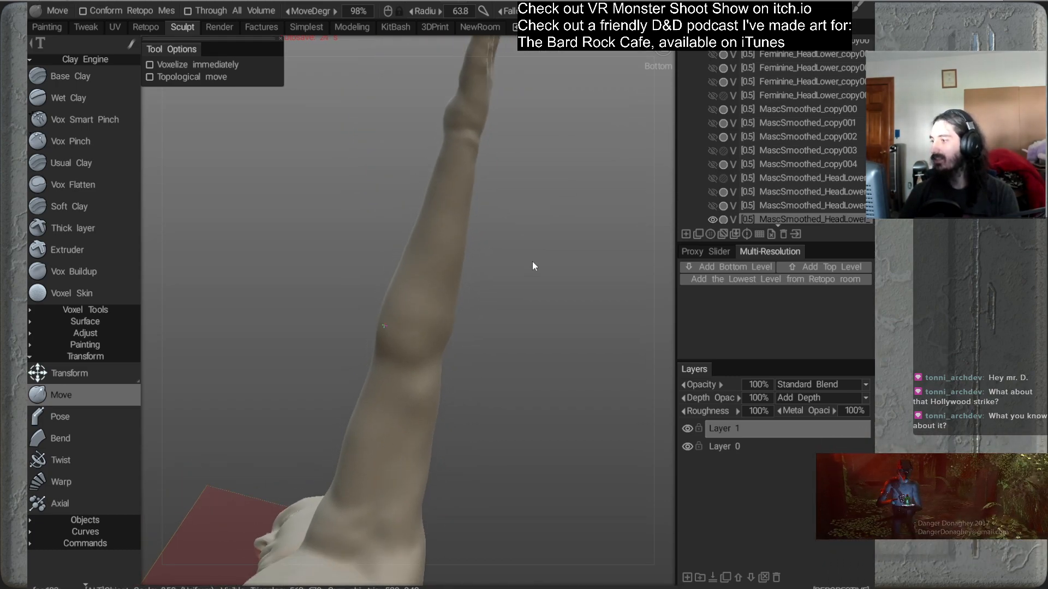
drag(459, 252, 457, 251)
mouse_move(505, 284)
mouse_down()
mouse_move(423, 311)
mouse_move(405, 351)
mouse_move(374, 292)
mouse_move(457, 279)
mouse_move(456, 399)
mouse_move(496, 284)
mouse_move(482, 271)
mouse_up()
Refine the masculine forearm toward the wrist with the Move tool, reducing the brush radius to 39.2
right_drag(459, 280, 457, 277)
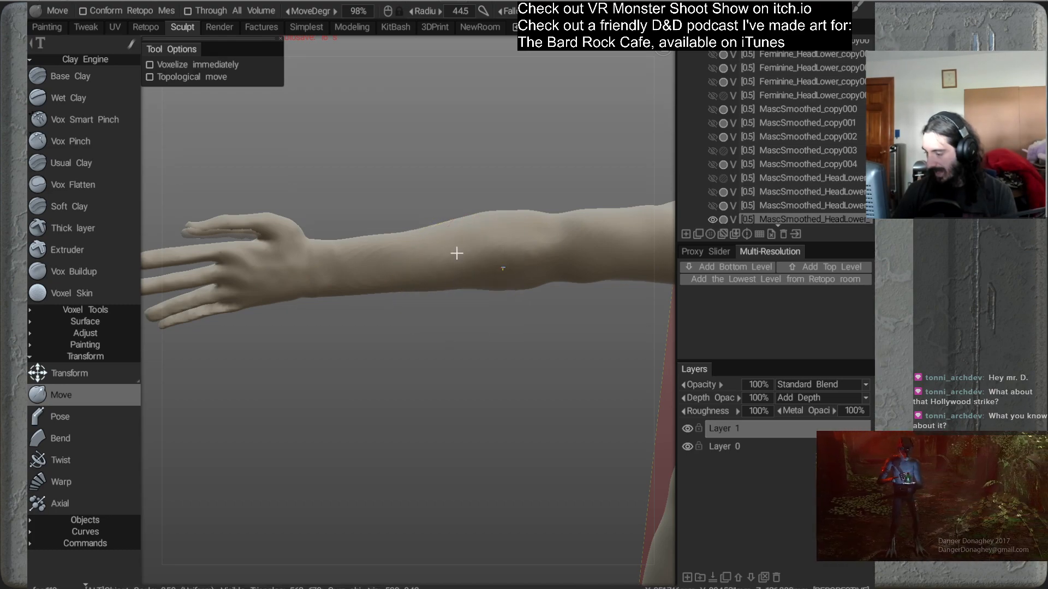
alt+drag(456, 257, 437, 221)
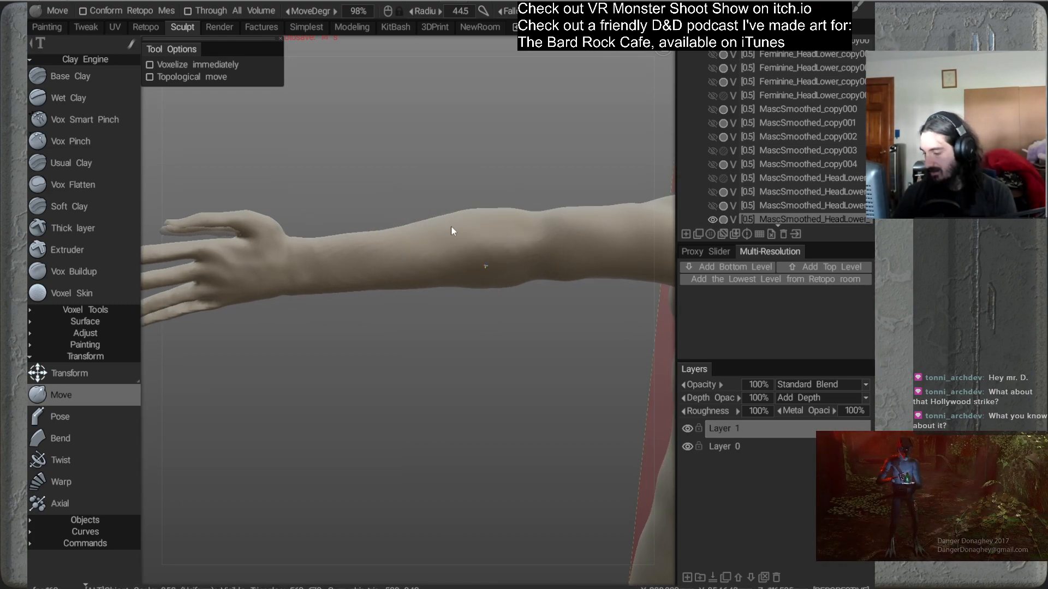
alt+middle_drag(450, 225, 466, 223)
alt+right_drag(445, 271, 452, 304)
alt+drag(452, 304, 460, 272)
right_drag(462, 260, 452, 262)
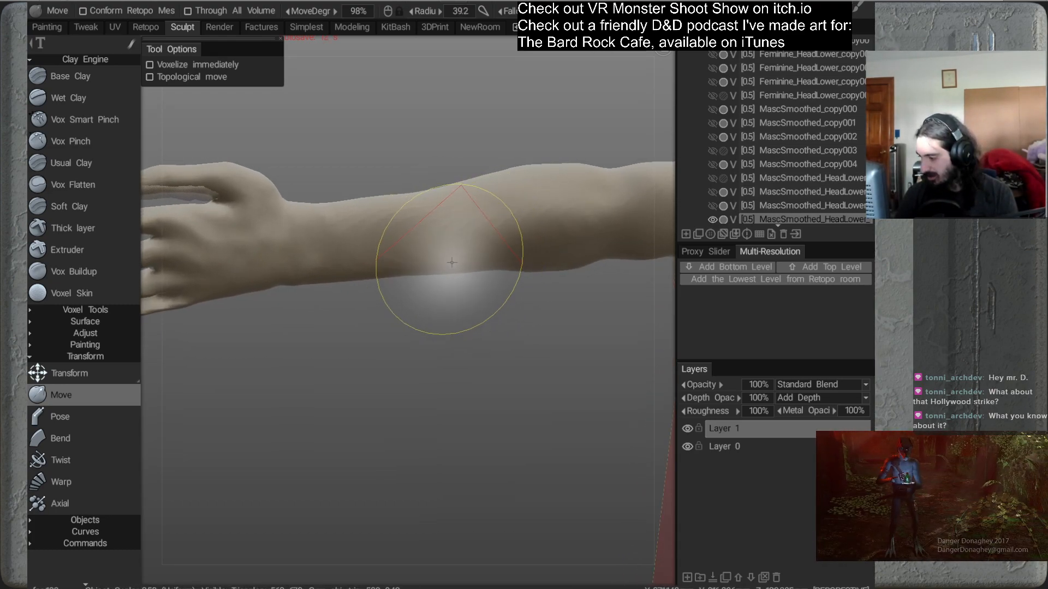
mouse_move(451, 263)
alt+mouse_down()
mouse_move(502, 281)
mouse_move(469, 253)
mouse_move(472, 234)
alt+mouse_up()
mouse_move(408, 195)
alt+mouse_down()
mouse_move(456, 304)
mouse_move(447, 223)
mouse_move(494, 264)
mouse_move(496, 217)
mouse_move(476, 202)
alt+mouse_up()
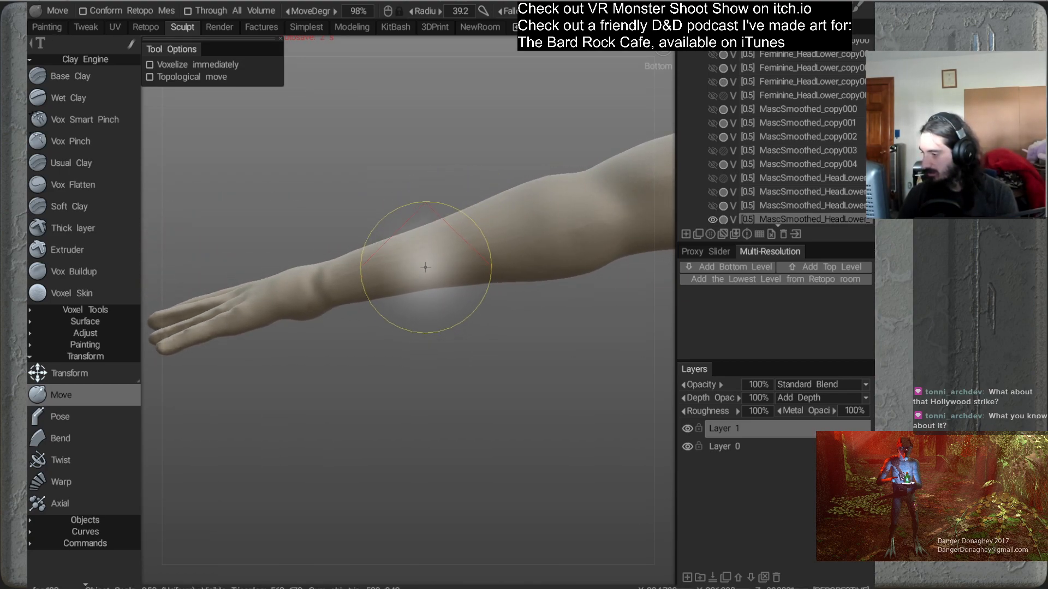
drag(384, 247, 364, 251)
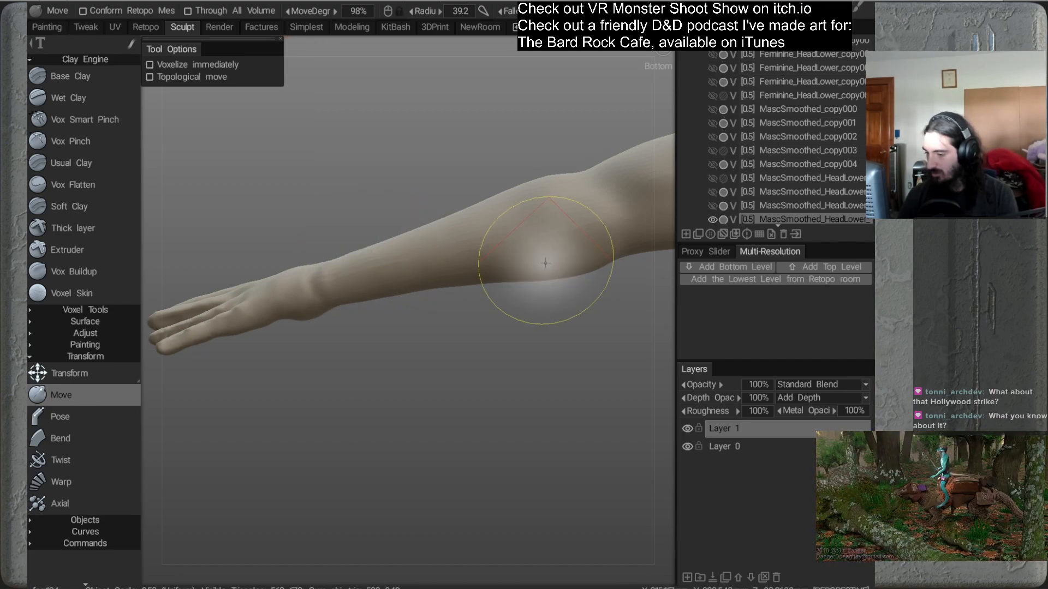
Examine the masculine hand and forearm from the back, the palm side and other angles
mouse_move(490, 263)
alt+mouse_down()
mouse_move(424, 258)
mouse_move(444, 382)
alt+mouse_up()
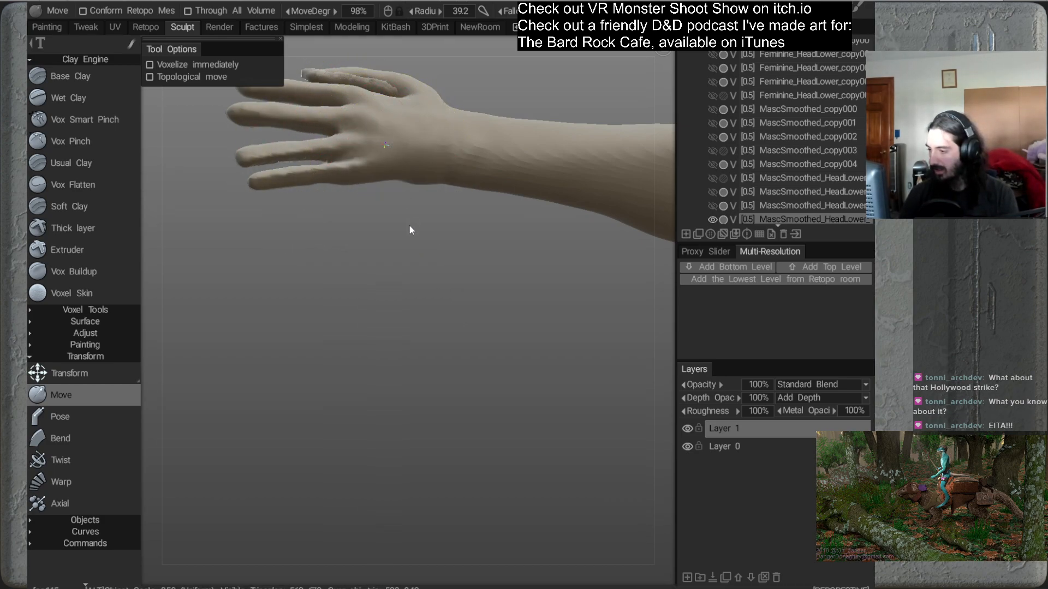
alt+middle_drag(411, 221, 426, 236)
alt+right_drag(425, 236, 401, 256)
alt+drag(401, 256, 384, 282)
alt+middle_drag(385, 287, 431, 309)
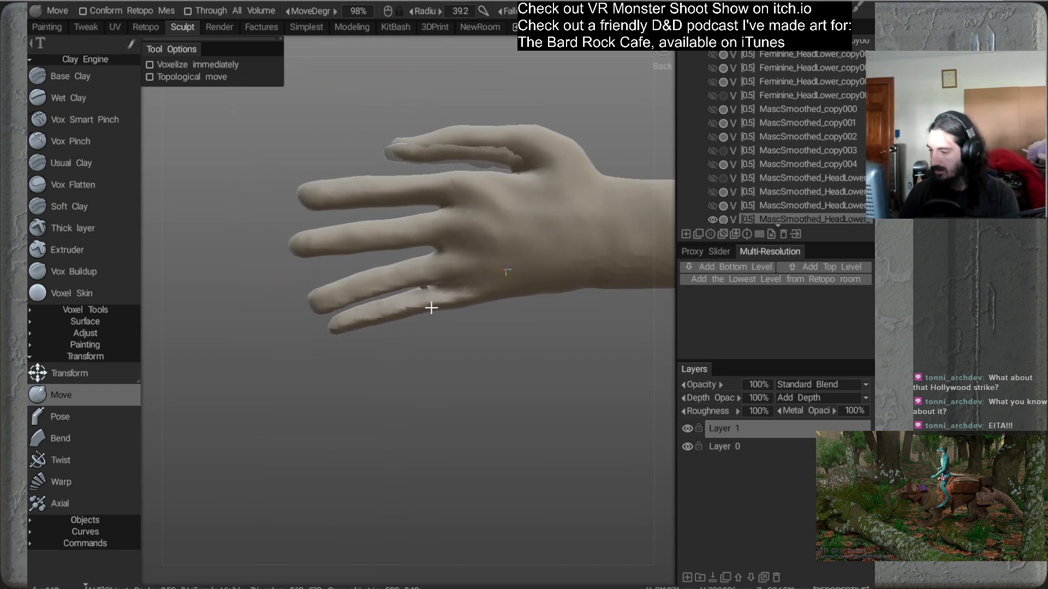
alt+right_drag(478, 284, 519, 240)
alt+middle_drag(519, 241, 461, 232)
alt+drag(432, 316, 522, 246)
alt+middle_drag(523, 246, 405, 269)
alt+drag(404, 269, 502, 244)
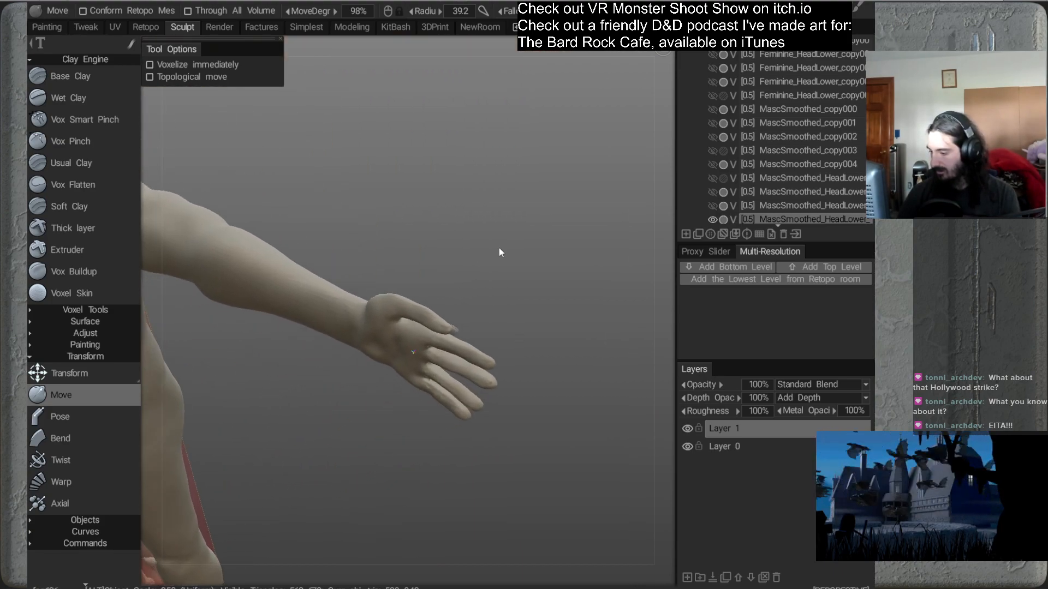
Clone the masculine volume with the reshaped arms and hide the previous version
right_click(772, 219)
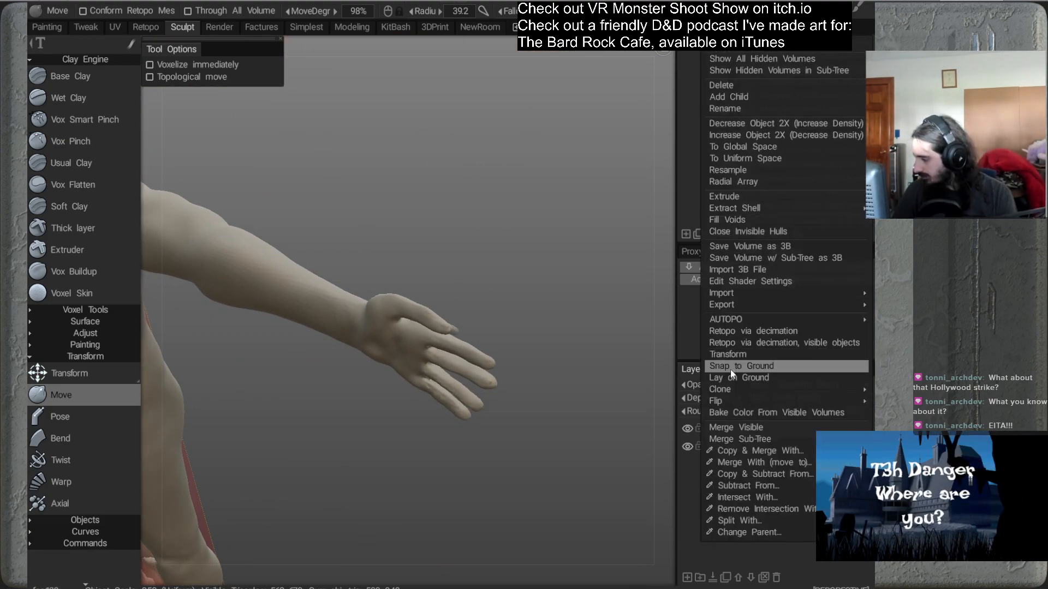
mouse_move(706, 388)
click(627, 339)
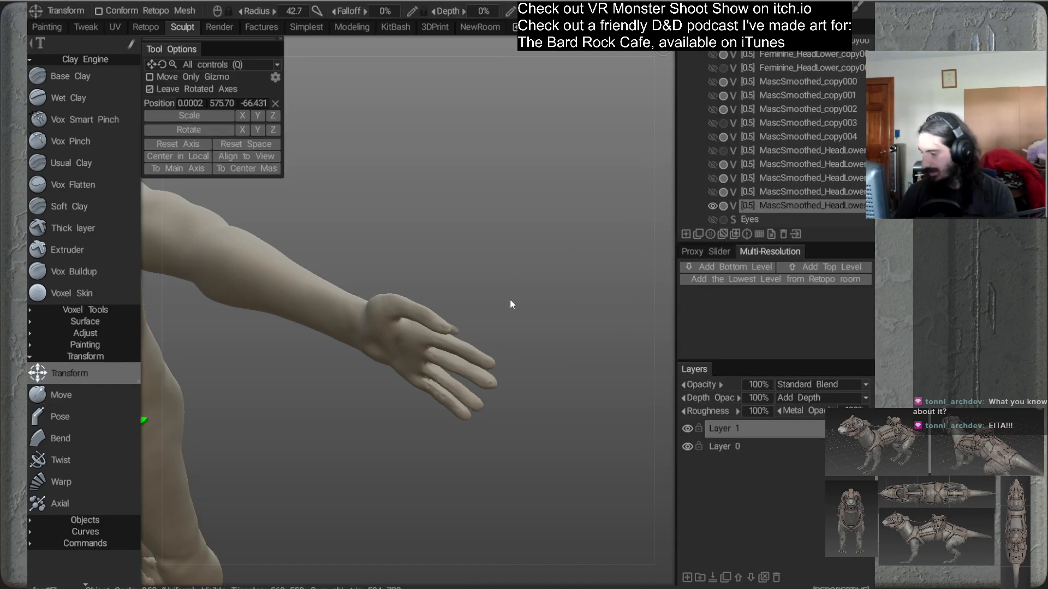
drag(516, 306, 482, 313)
middle_drag(482, 313, 542, 258)
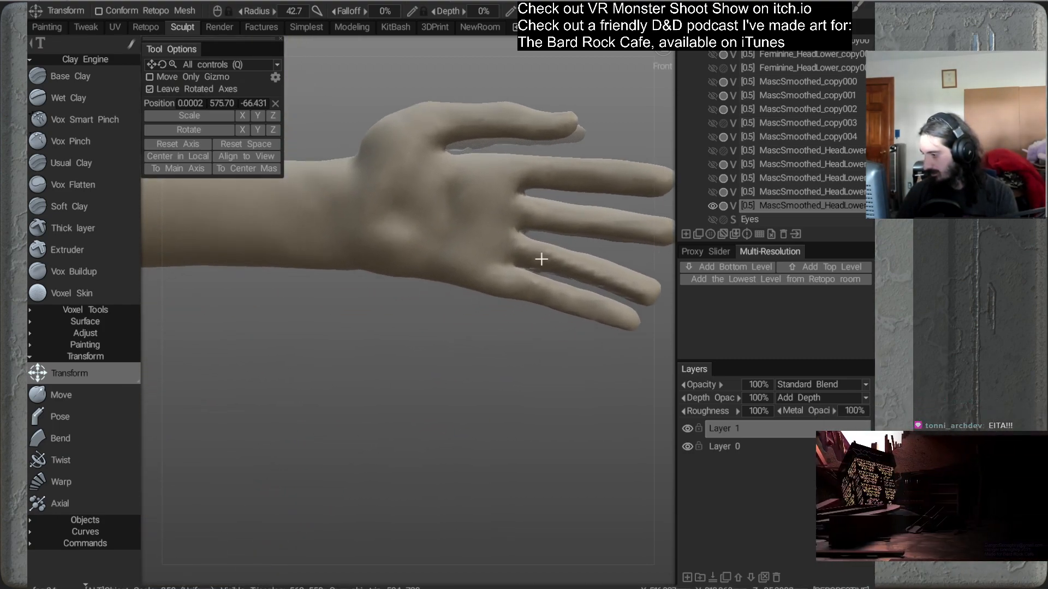
Activate the Move tool and centre the view on the masculine palm
drag(519, 335, 526, 305)
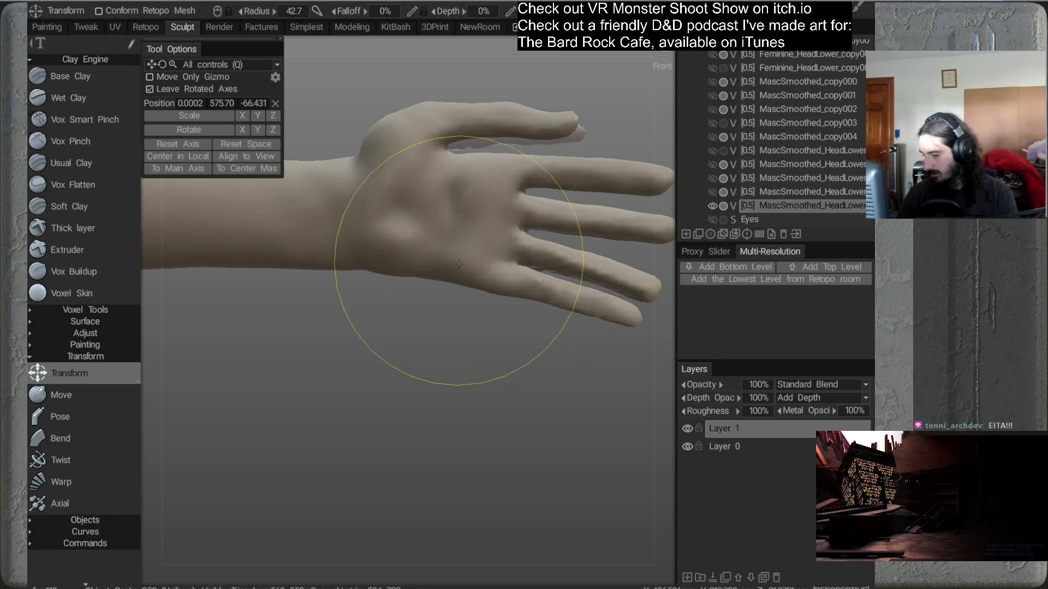
click(99, 397)
alt+middle_drag(472, 235, 415, 228)
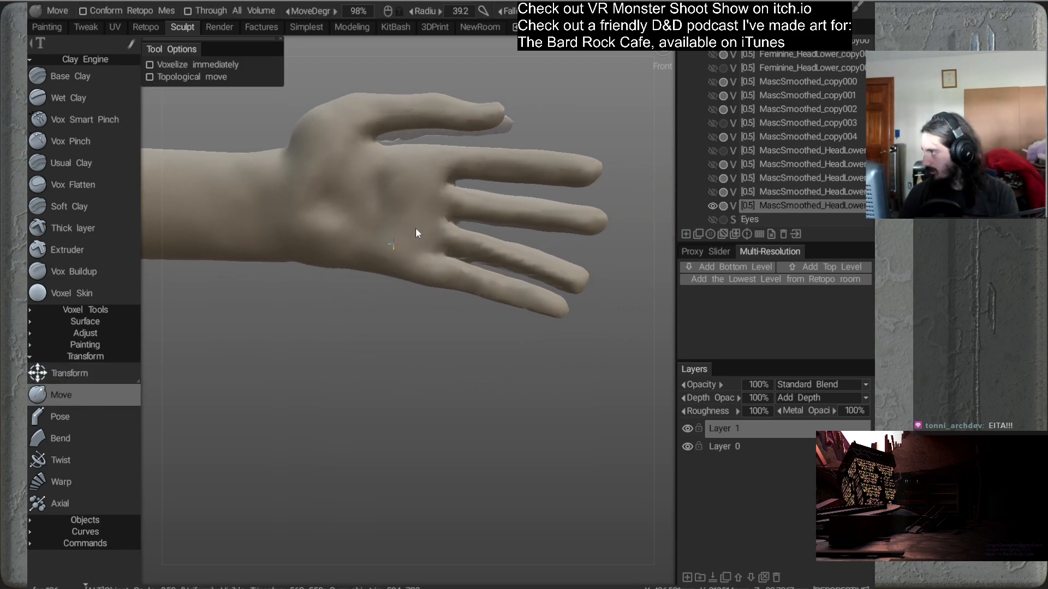
Try ghosting the masculine volume and previewing it with the TransparentDefaultish shader
click(723, 206)
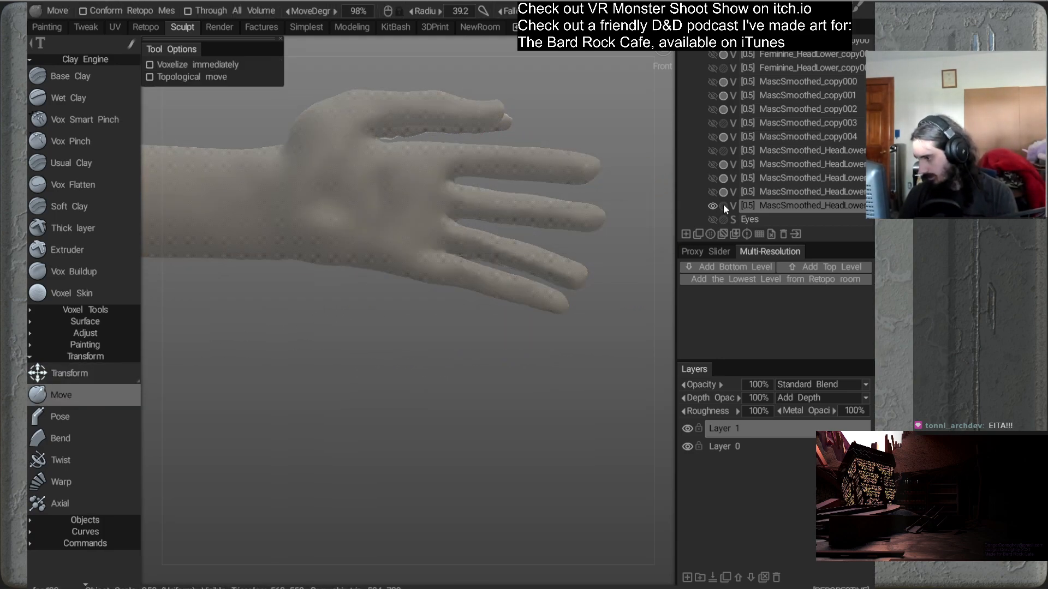
click(722, 205)
scroll(686, 114, up, 5)
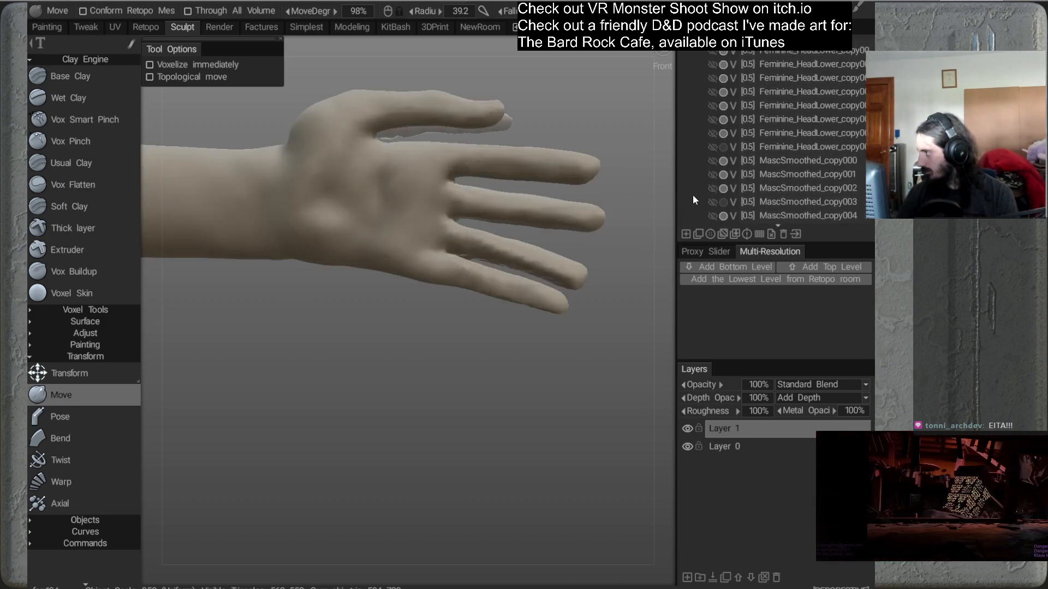
scroll(689, 176, down, 5)
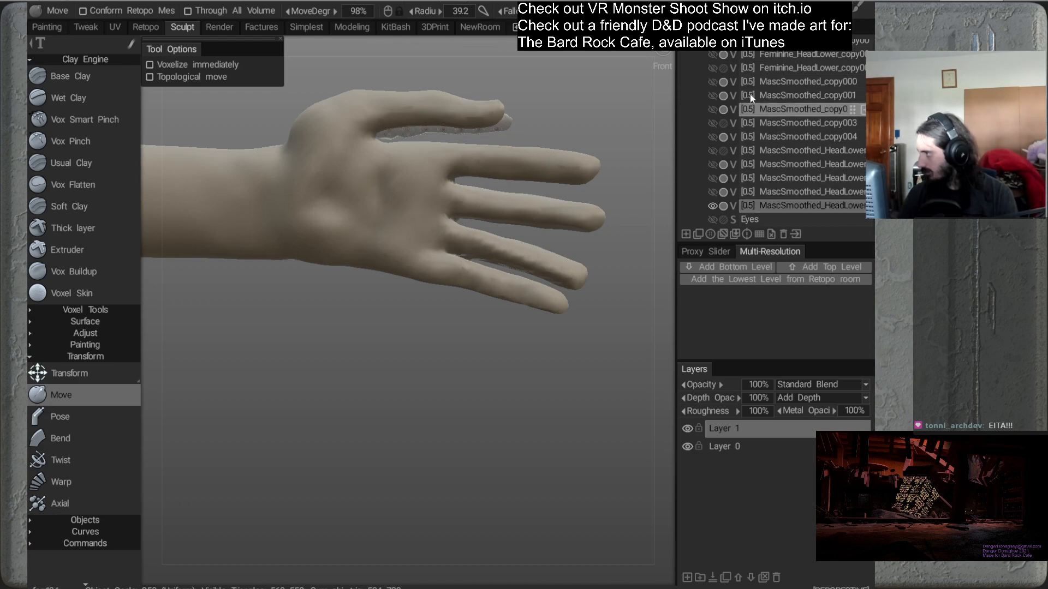
mouse_move(764, 9)
click(697, 215)
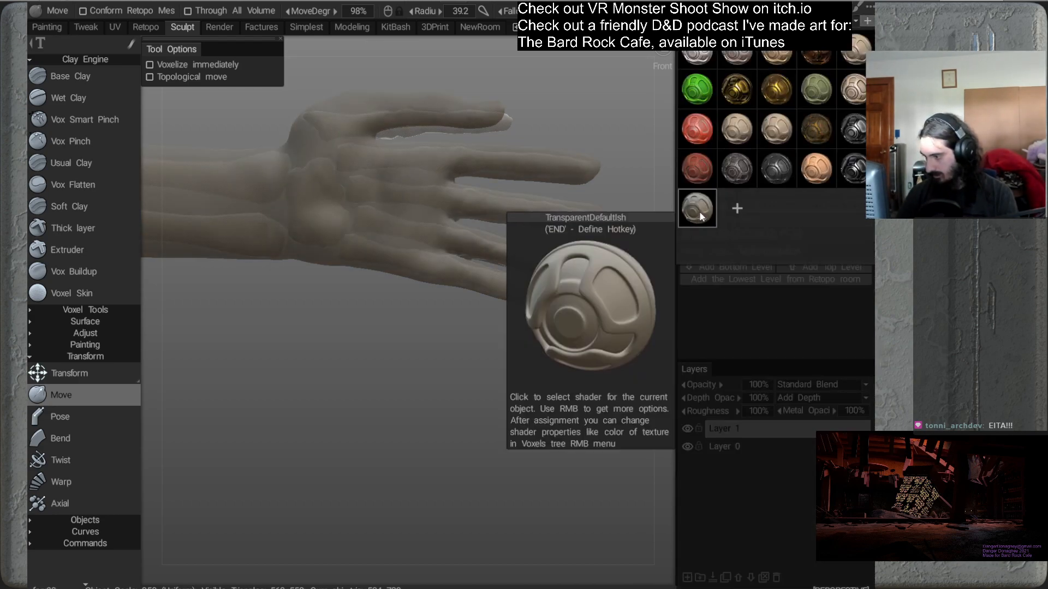
Reshape the outer edge of the masculine palm below the little finger with the Move tool at a brush radius of 44.5
mouse_move(452, 338)
mouse_down()
mouse_move(449, 353)
mouse_move(420, 349)
mouse_up()
middle_drag(420, 348, 463, 334)
right_drag(403, 249, 418, 245)
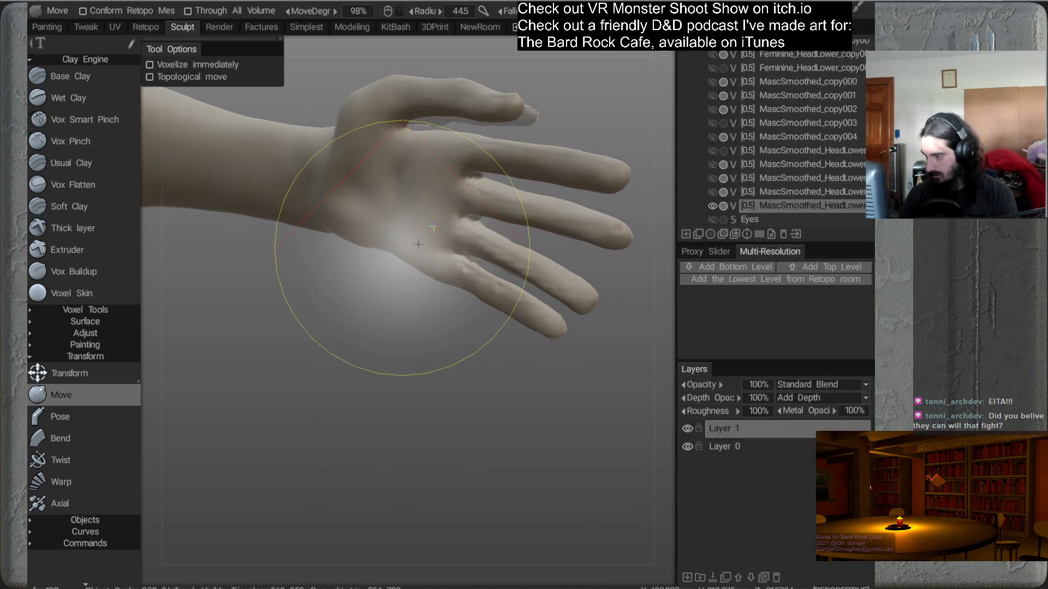
drag(399, 249, 443, 286)
drag(429, 287, 441, 280)
Refine the webbing between the ring and little fingers from the palm and back sides, using brush radii of 5.27 and 14.5
alt+drag(443, 289, 492, 326)
alt+middle_drag(482, 262, 413, 281)
alt+right_drag(413, 280, 457, 305)
drag(459, 280, 474, 283)
right_drag(474, 283, 332, 316)
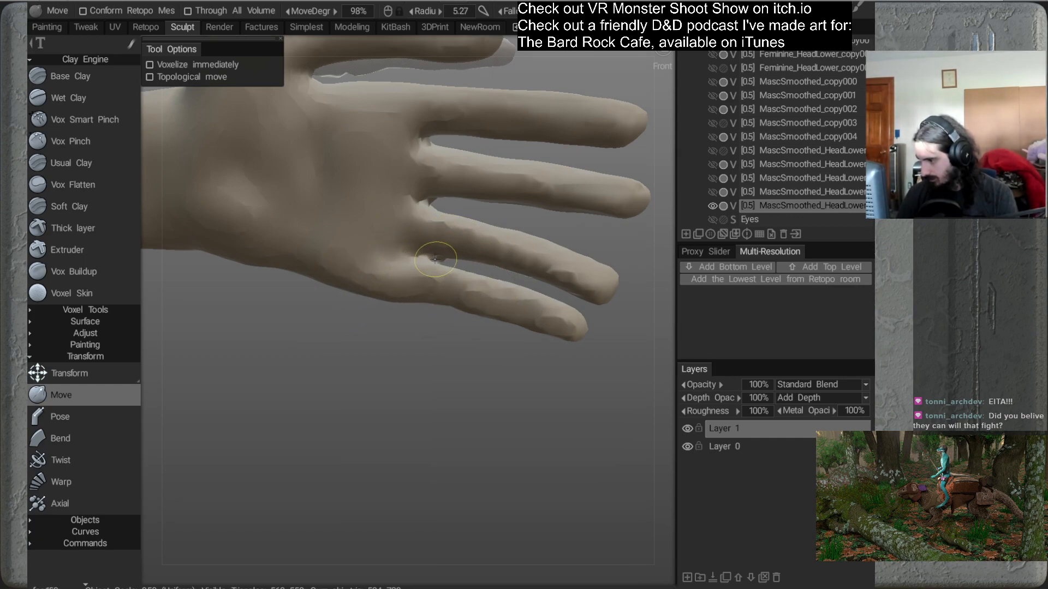
alt+drag(469, 281, 364, 260)
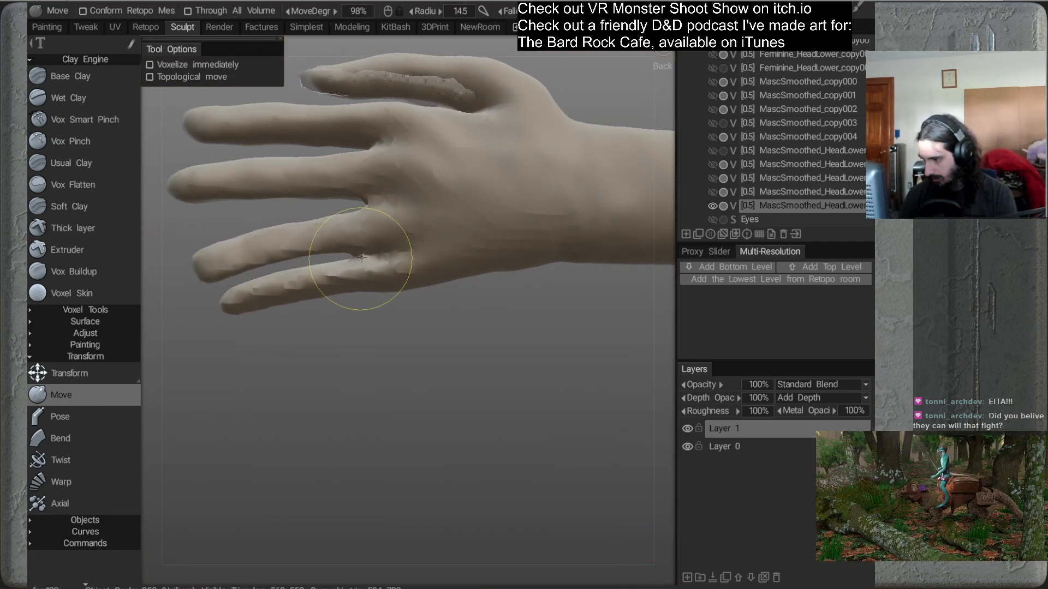
mouse_move(372, 253)
alt+mouse_down()
mouse_move(393, 294)
mouse_move(385, 264)
mouse_move(402, 288)
mouse_move(402, 252)
mouse_move(324, 245)
alt+mouse_up()
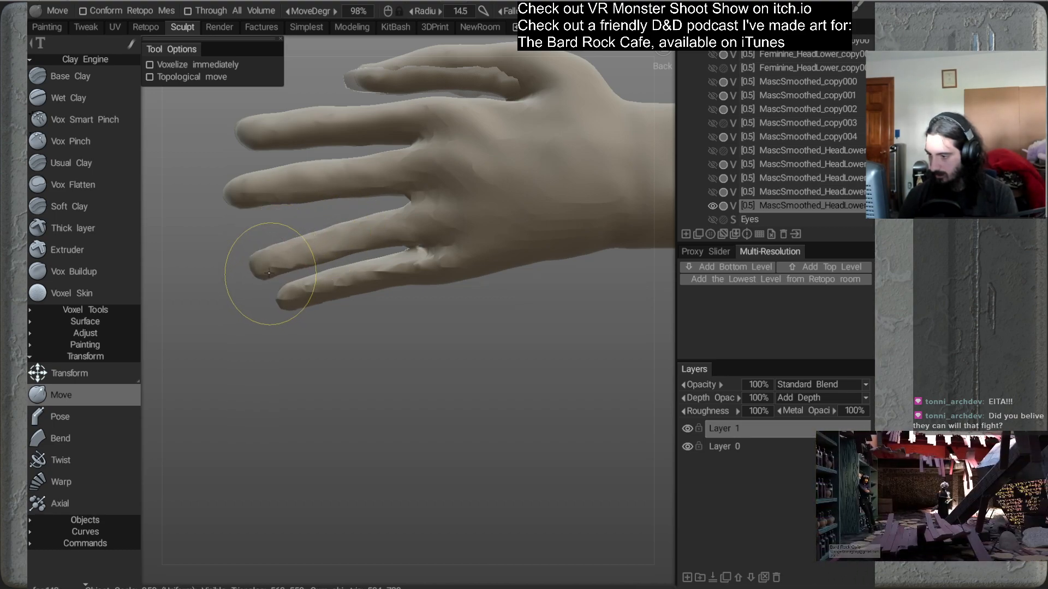
Adjust the shape of the masculine fingers from the palm side with the Move tool at a brush radius of 17.7
mouse_move(398, 257)
alt+mouse_down()
mouse_move(475, 328)
mouse_move(480, 353)
mouse_move(457, 249)
mouse_move(346, 300)
mouse_move(463, 293)
mouse_move(416, 315)
mouse_move(435, 327)
mouse_move(464, 312)
mouse_move(447, 305)
mouse_move(553, 229)
alt+mouse_up()
right_drag(573, 195, 592, 190)
drag(482, 189, 444, 218)
alt+drag(453, 224, 486, 286)
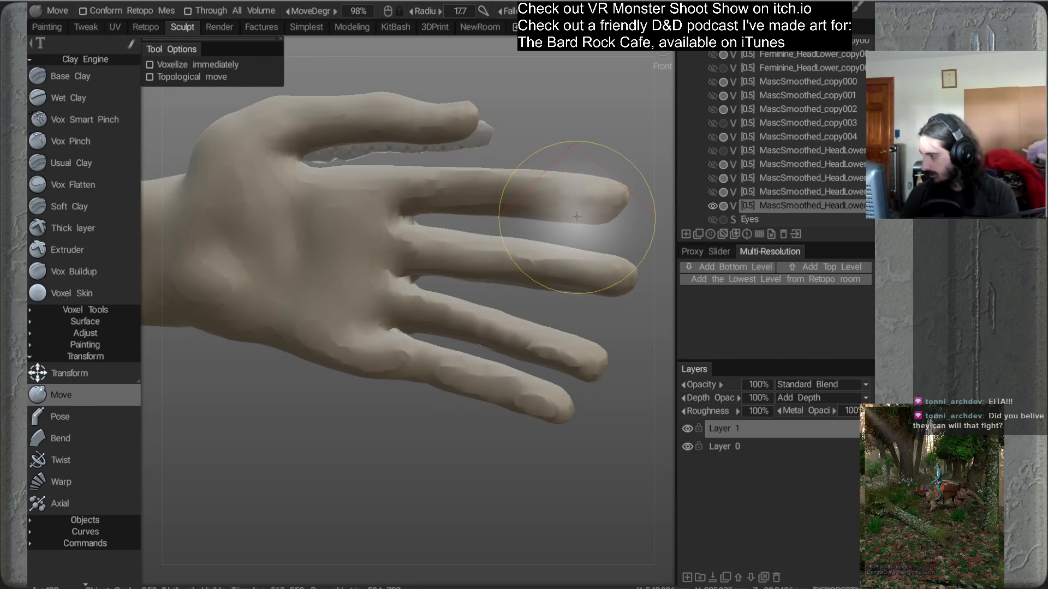
alt+right_drag(583, 245, 519, 197)
alt+drag(519, 197, 538, 199)
alt+right_drag(538, 198, 538, 248)
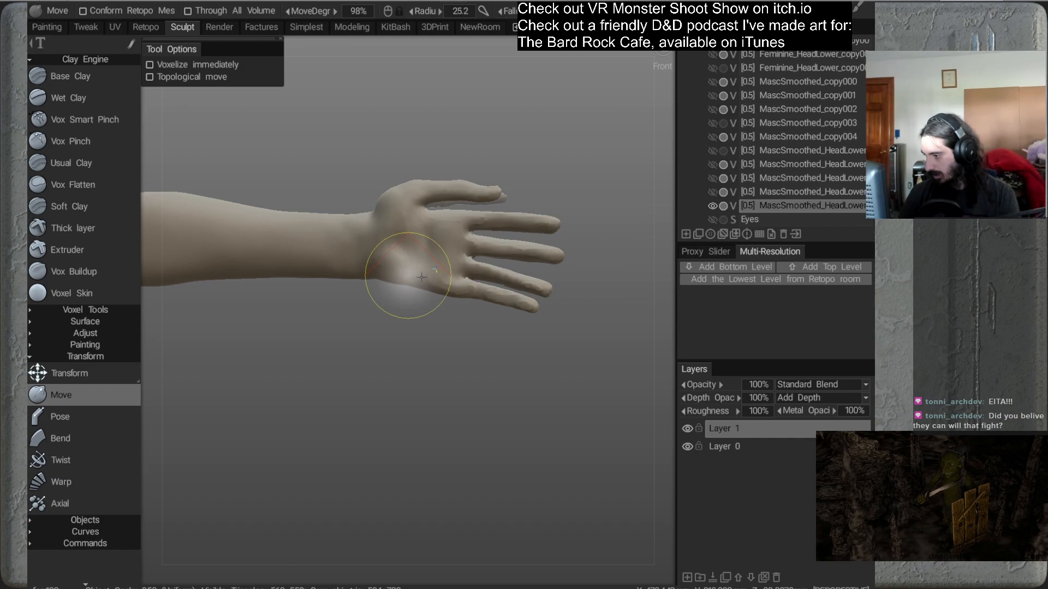
Reshape the heel of the masculine palm from the front and below with the Move tool, using brush radii from 22.2 to 35.9
alt+middle_drag(430, 290, 395, 281)
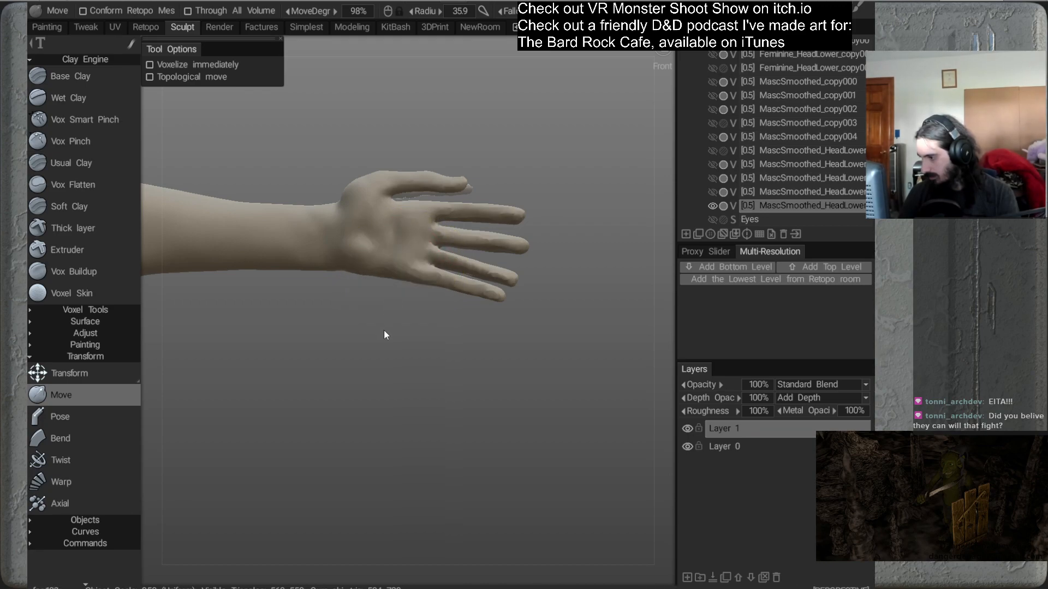
mouse_move(363, 284)
mouse_down()
mouse_move(479, 326)
mouse_move(493, 358)
mouse_move(429, 388)
mouse_move(353, 356)
mouse_move(385, 342)
mouse_move(375, 274)
mouse_move(400, 280)
mouse_move(405, 245)
mouse_up()
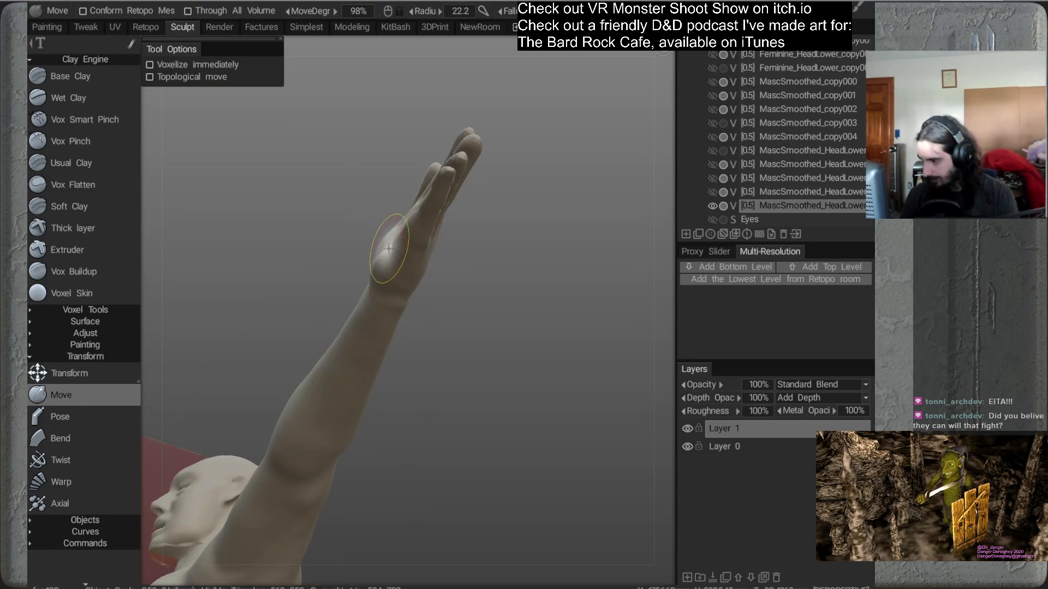
mouse_move(431, 298)
mouse_down()
mouse_move(435, 243)
mouse_move(430, 253)
mouse_move(407, 243)
mouse_up()
right_drag(381, 274, 402, 274)
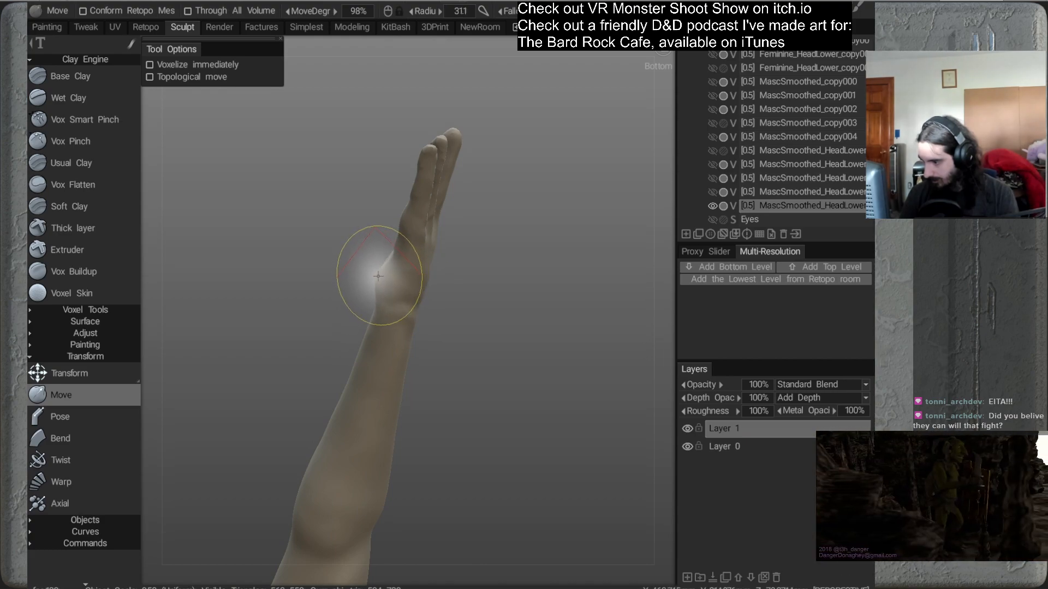
mouse_move(383, 280)
mouse_down()
mouse_move(450, 341)
mouse_move(499, 345)
mouse_move(519, 369)
mouse_move(455, 272)
mouse_move(396, 295)
mouse_move(465, 253)
mouse_up()
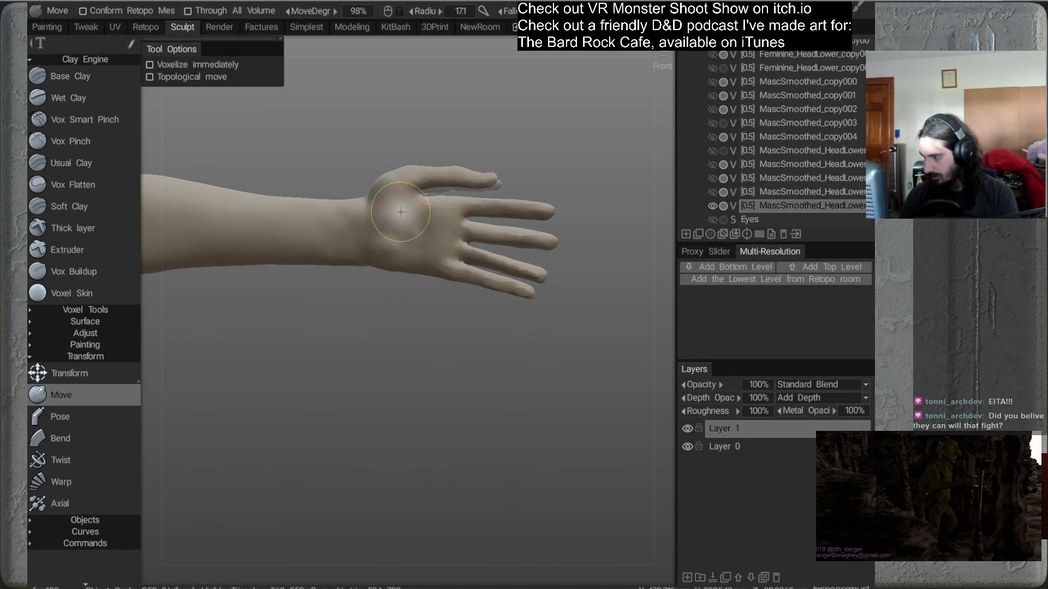
Refine the base of the masculine thumb from several angles with the Move tool, using brush radii of 19.3 and 35.0
mouse_move(433, 247)
mouse_down()
mouse_move(518, 296)
mouse_move(435, 235)
mouse_move(466, 285)
mouse_move(463, 320)
mouse_move(446, 252)
mouse_move(468, 233)
mouse_move(438, 241)
mouse_move(474, 271)
mouse_up()
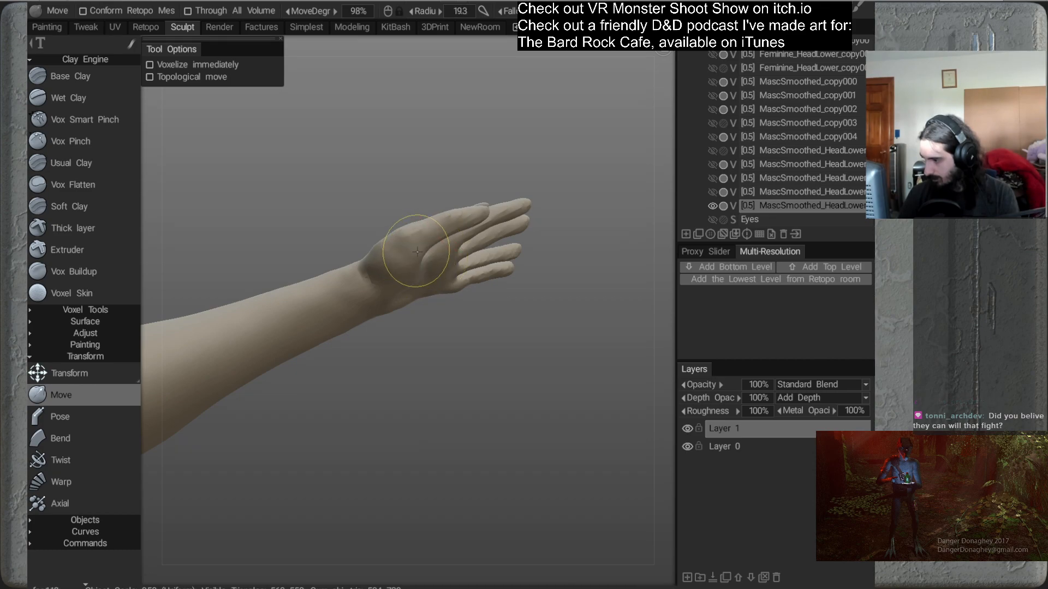
drag(426, 261, 421, 251)
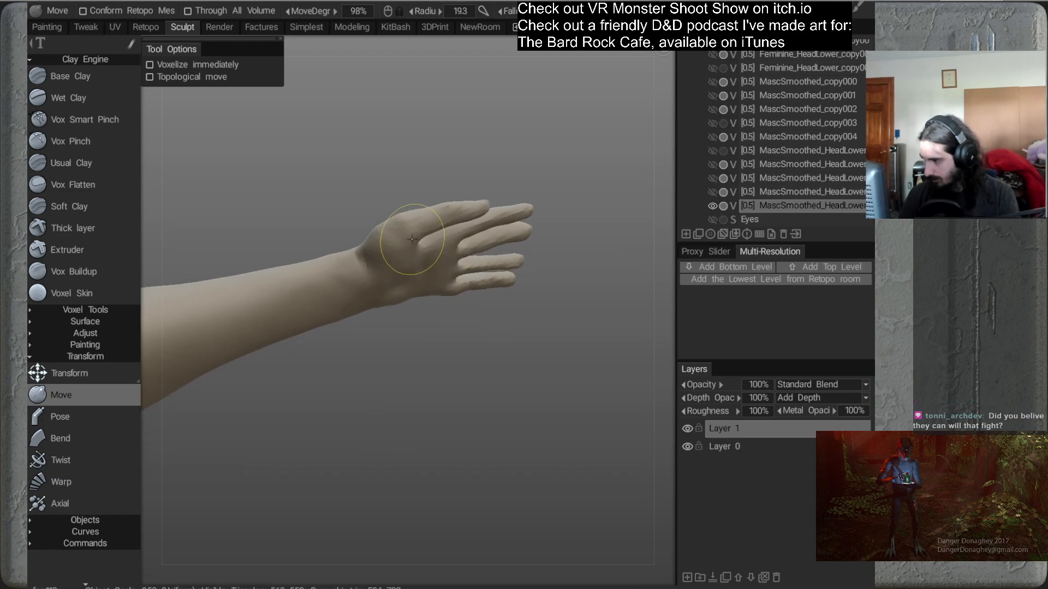
alt+drag(427, 286, 411, 256)
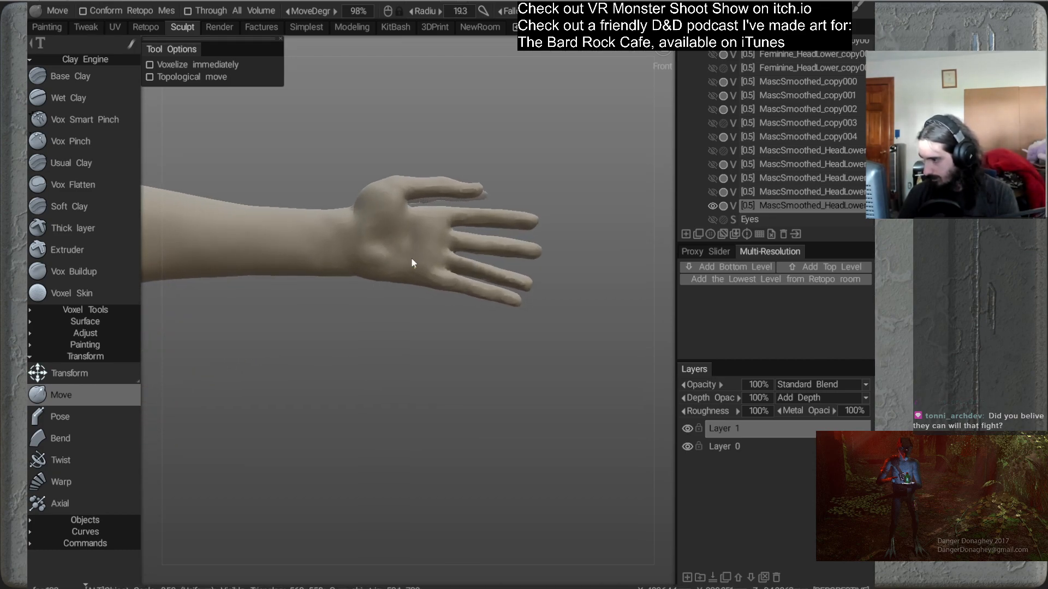
mouse_move(413, 218)
mouse_down()
mouse_move(403, 226)
mouse_move(421, 224)
mouse_up()
alt+drag(442, 260, 430, 240)
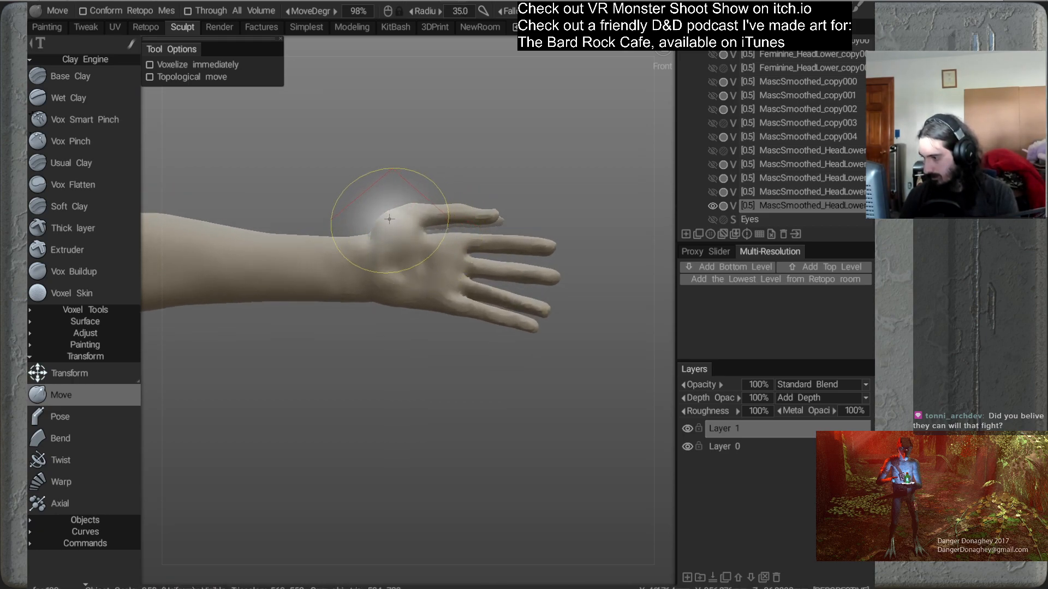
Adjust the masculine wrist and thumb base from above with the Move tool at a brush radius of 24.9
alt+drag(561, 240, 371, 355)
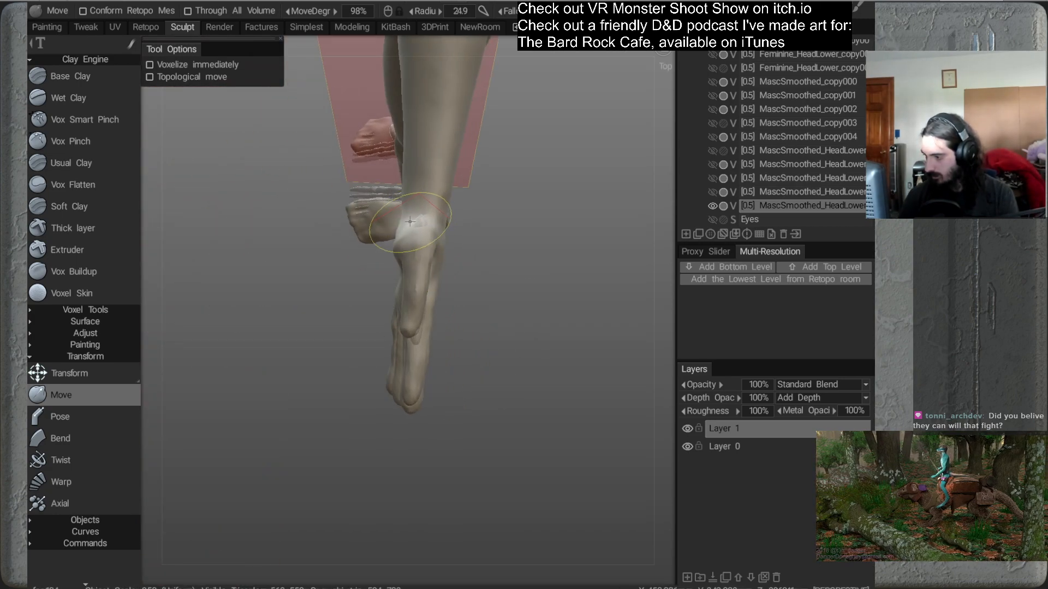
mouse_move(409, 216)
alt+mouse_down()
mouse_move(452, 279)
mouse_move(415, 324)
mouse_move(400, 332)
mouse_move(319, 296)
mouse_move(300, 273)
alt+mouse_up()
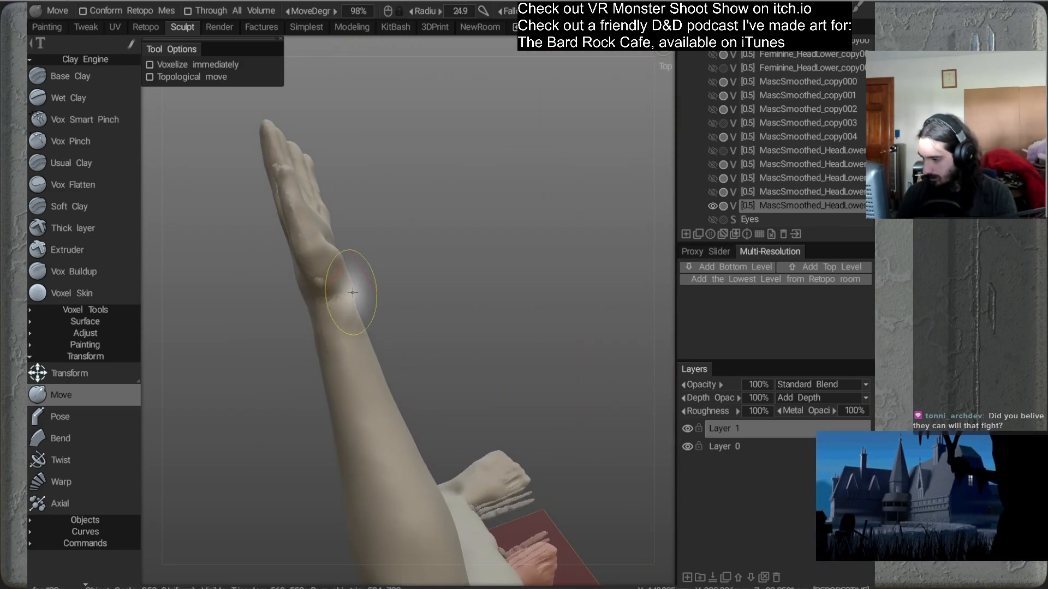
mouse_move(384, 299)
alt+mouse_down()
mouse_move(304, 283)
mouse_move(302, 268)
mouse_move(381, 263)
mouse_move(327, 258)
alt+mouse_up()
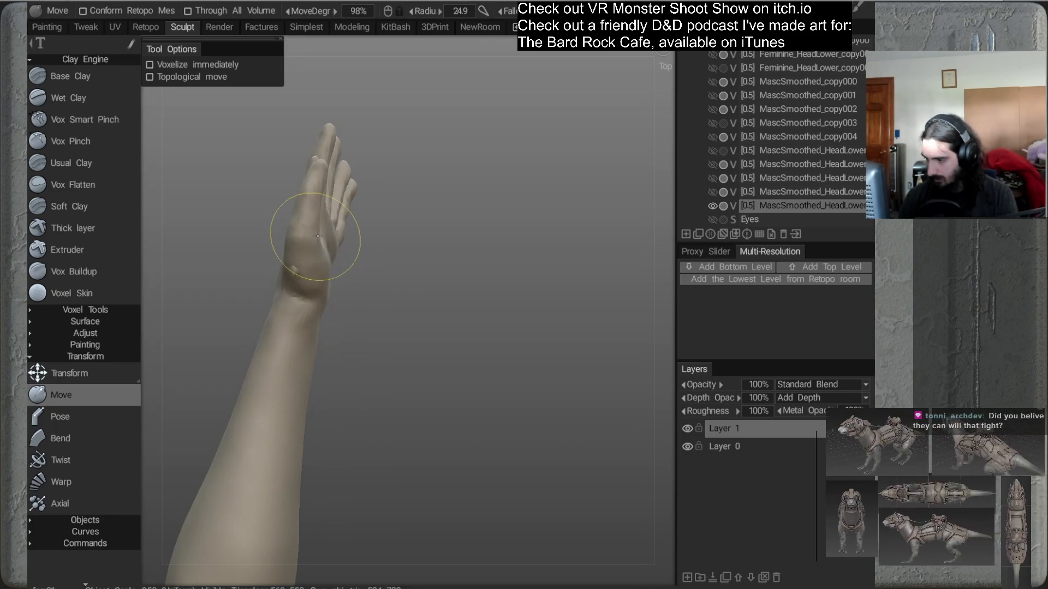
mouse_move(319, 208)
alt+mouse_down()
mouse_move(381, 230)
mouse_move(427, 203)
mouse_move(380, 273)
alt+mouse_up()
Refine the heel of the hand and back of the wrist from below and behind at a brush radius of 24.9
mouse_move(340, 235)
alt+mouse_down()
mouse_move(365, 262)
mouse_move(389, 265)
mouse_move(447, 240)
mouse_move(402, 264)
mouse_move(481, 347)
mouse_move(441, 303)
mouse_move(365, 284)
mouse_move(378, 305)
mouse_move(356, 295)
mouse_move(413, 278)
mouse_move(444, 256)
mouse_move(447, 234)
mouse_move(431, 312)
mouse_move(385, 304)
alt+mouse_up()
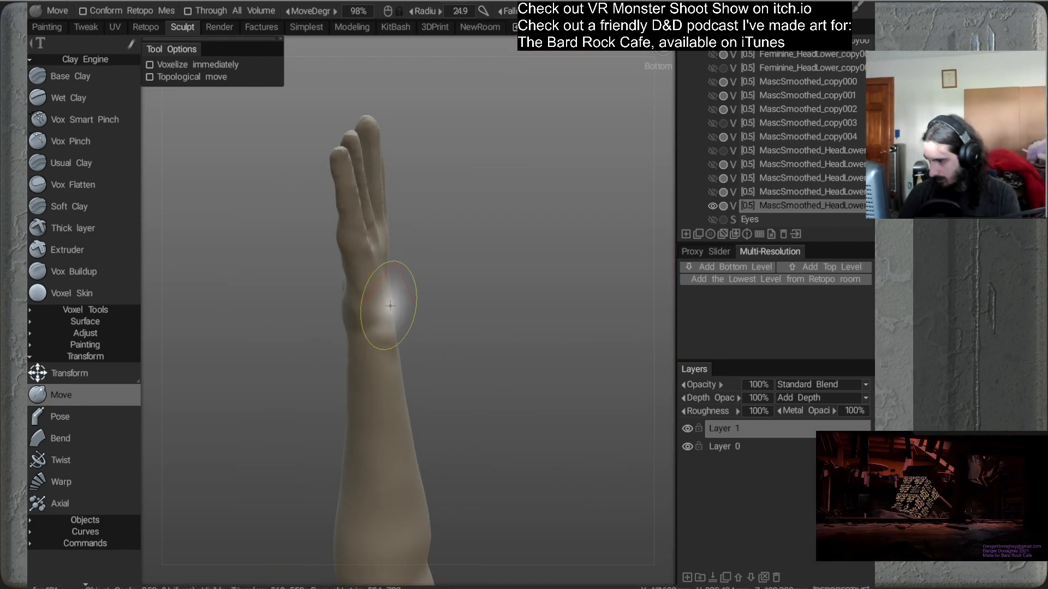
alt+drag(382, 312, 411, 358)
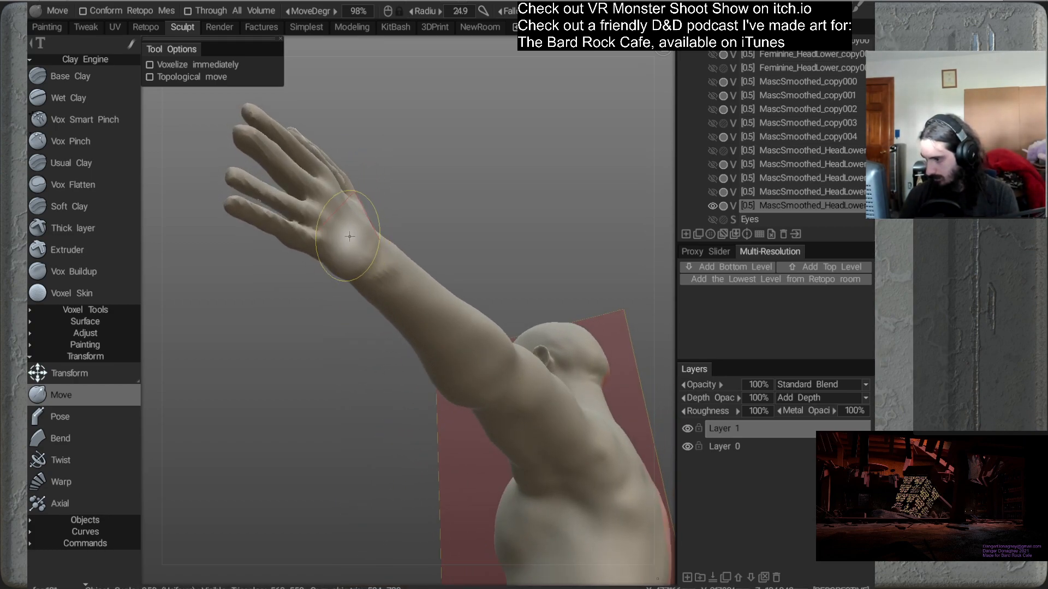
mouse_move(386, 267)
alt+mouse_down()
mouse_move(421, 287)
mouse_move(494, 274)
mouse_move(464, 224)
mouse_move(383, 279)
mouse_move(383, 302)
mouse_move(431, 276)
mouse_move(433, 293)
mouse_move(401, 260)
mouse_move(463, 276)
mouse_move(443, 227)
mouse_move(404, 221)
mouse_move(467, 236)
alt+mouse_up()
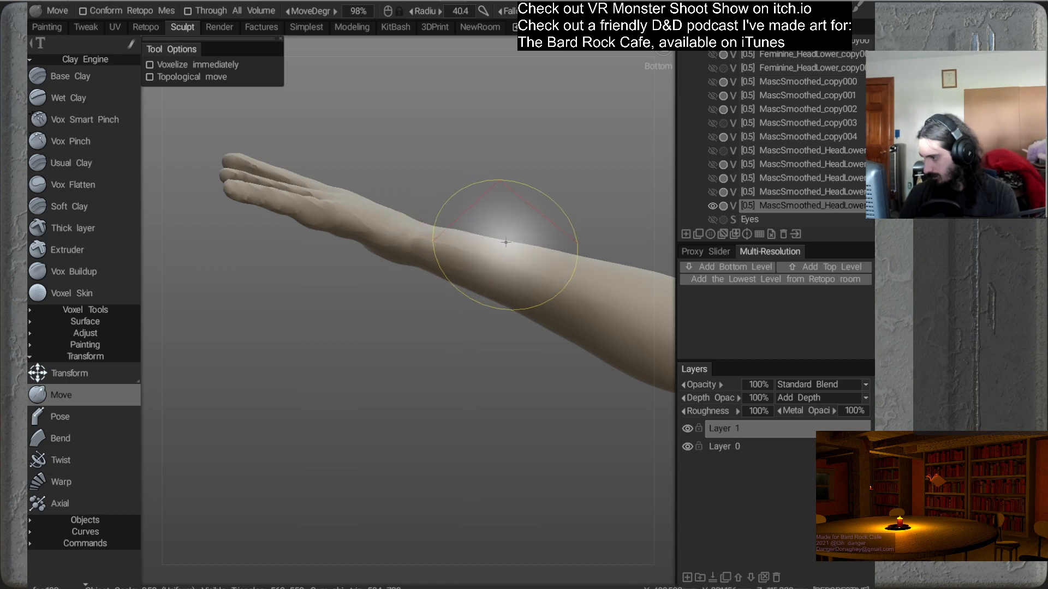
Adjust the masculine forearm and elbow contours from below and behind with the Move tool, using brush radii from 40.4 to 63.4
alt+middle_drag(513, 239, 426, 231)
mouse_move(426, 235)
alt+mouse_down()
mouse_move(391, 304)
mouse_move(386, 255)
mouse_move(442, 254)
mouse_move(410, 257)
mouse_move(417, 274)
mouse_move(379, 386)
mouse_move(384, 293)
mouse_move(436, 258)
mouse_move(439, 369)
alt+mouse_up()
alt+drag(448, 236, 472, 288)
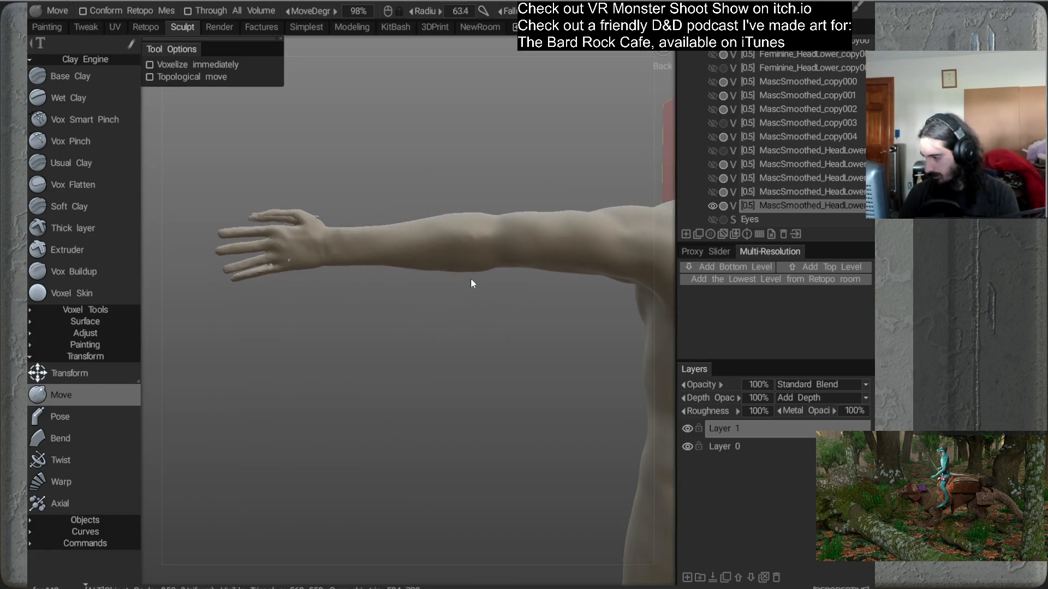
key([)
key([)
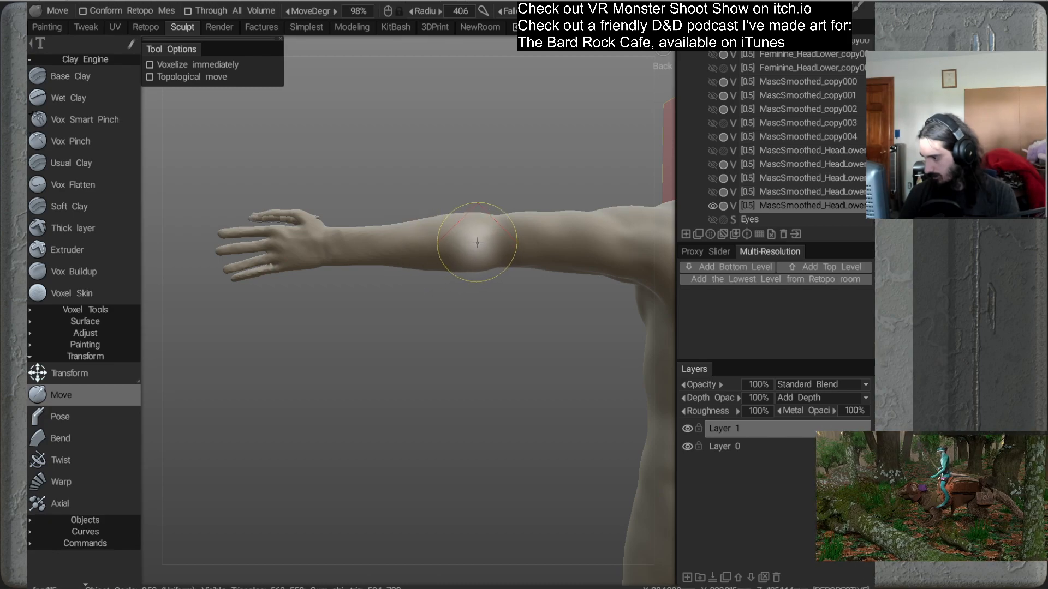
mouse_move(489, 306)
alt+mouse_down()
mouse_move(479, 237)
mouse_move(465, 271)
mouse_move(414, 233)
alt+mouse_up()
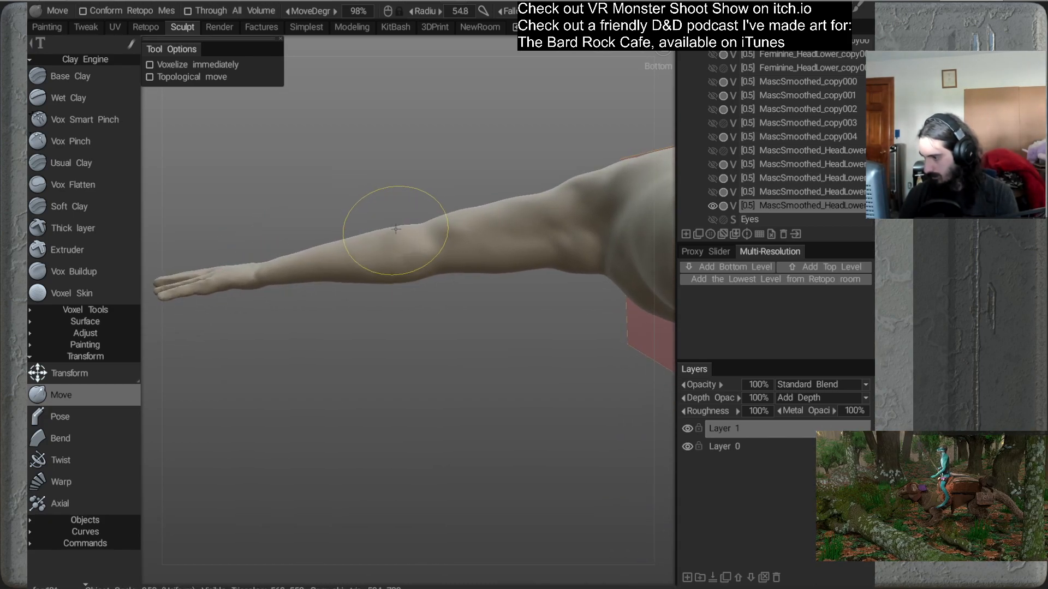
Push in the outer bulge of the forearm just below the elbow with short Move brush strokes
alt+drag(396, 237, 475, 220)
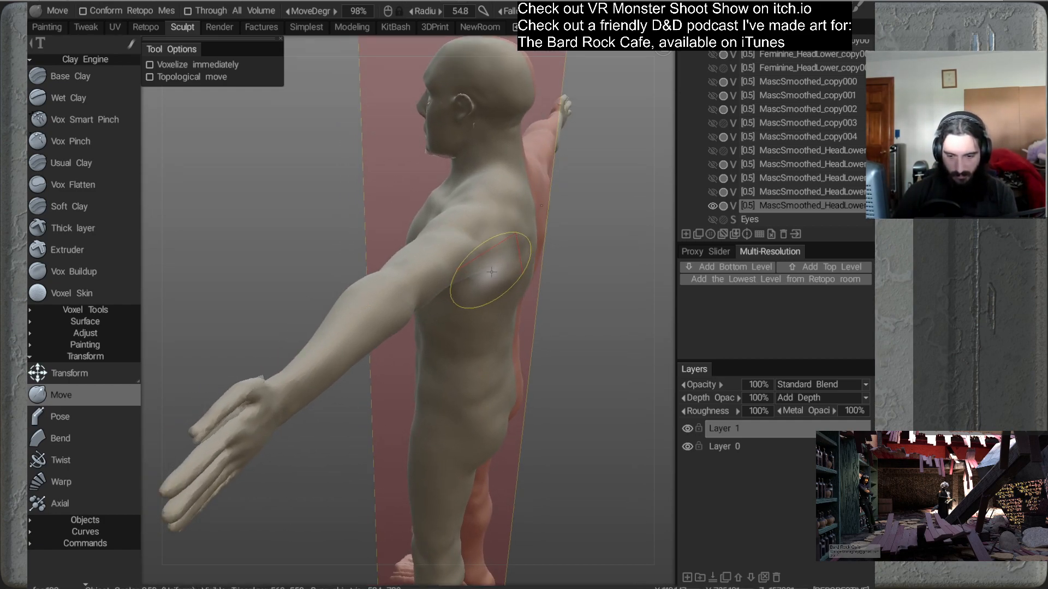
alt+drag(441, 242, 463, 237)
alt+right_drag(463, 237, 442, 292)
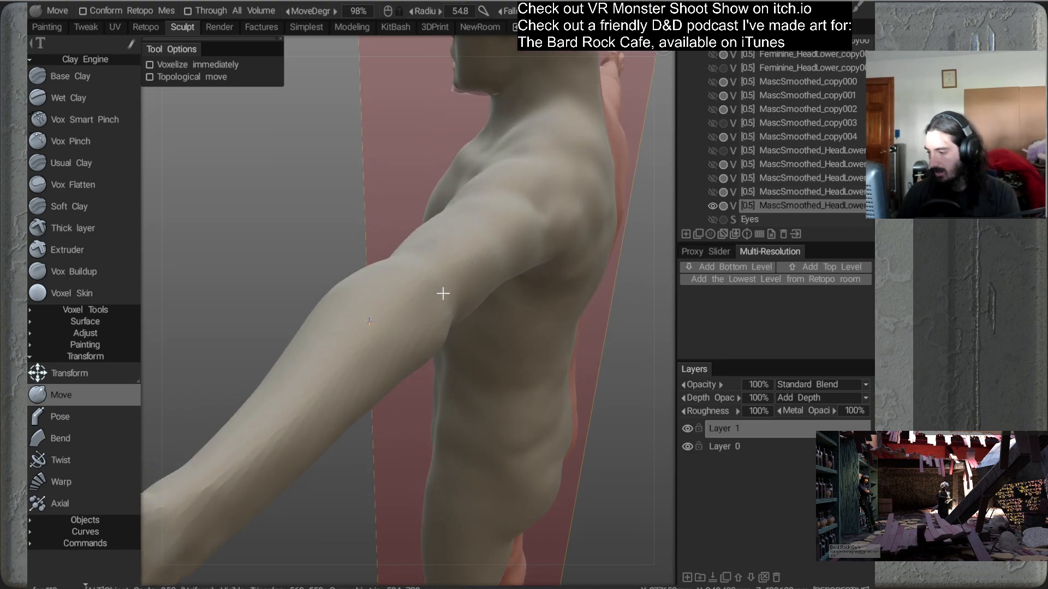
alt+drag(443, 292, 434, 263)
alt+right_drag(434, 263, 437, 264)
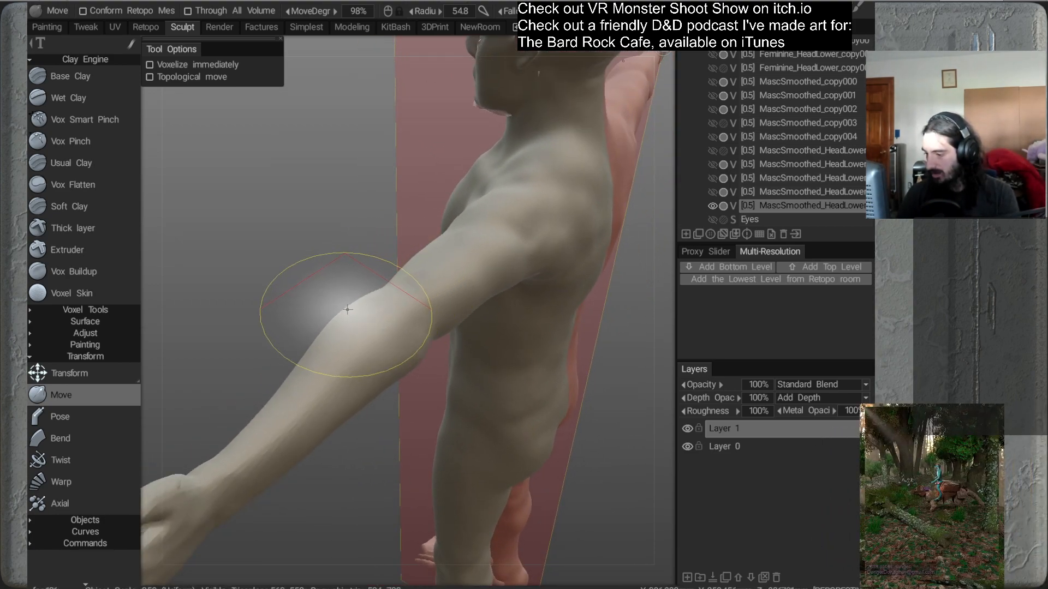
mouse_move(349, 310)
mouse_down()
mouse_move(320, 335)
mouse_move(348, 315)
mouse_up()
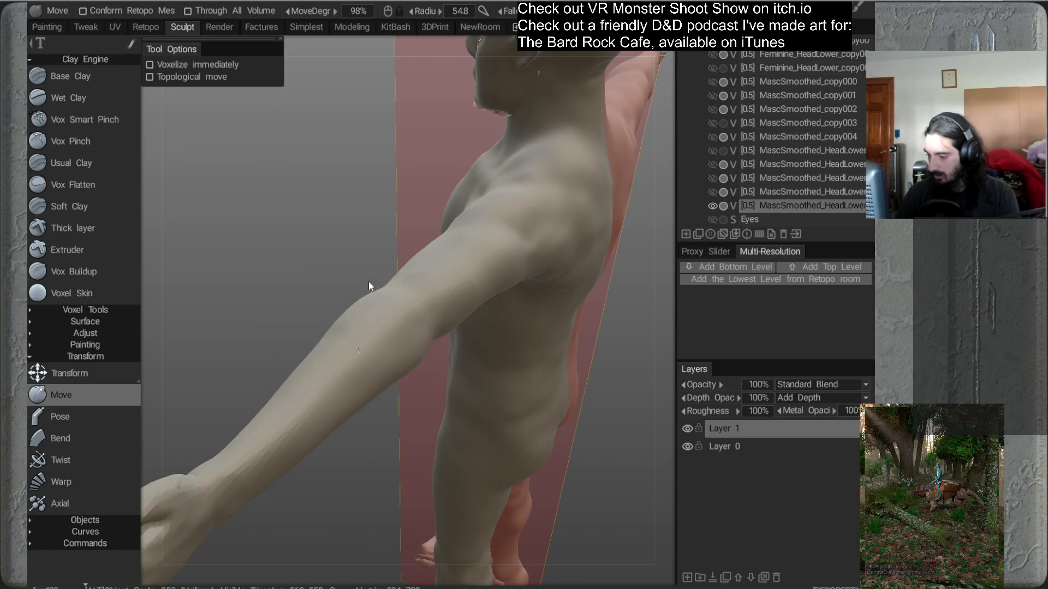
alt+middle_drag(365, 282, 399, 265)
drag(340, 348, 341, 351)
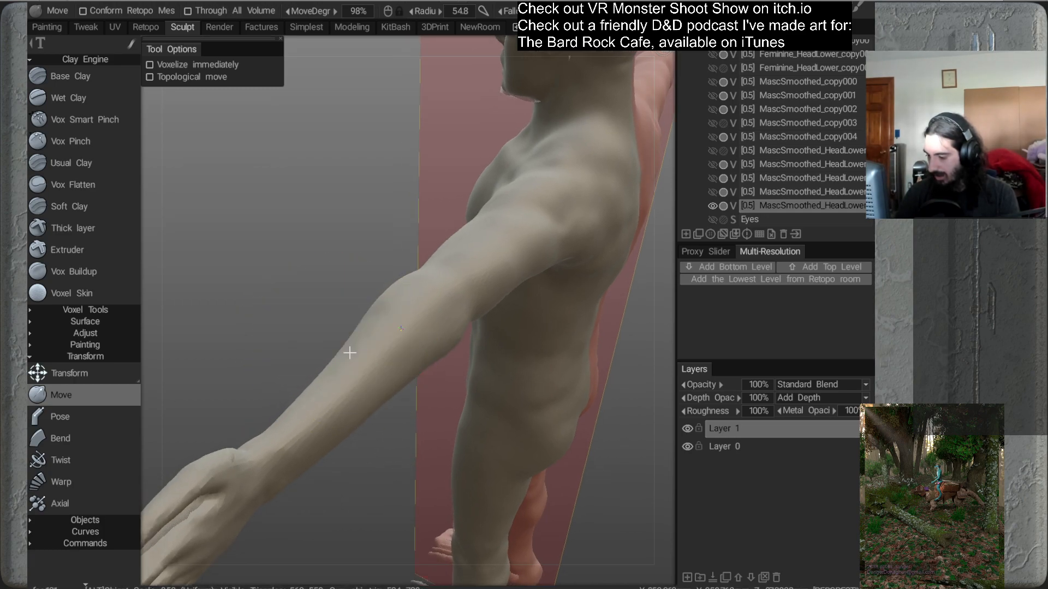
alt+middle_drag(354, 315, 394, 270)
drag(345, 353, 347, 363)
Examine the contour of the forearm, elbow, upper arm and shoulder from the front and oblique angles
mouse_move(421, 339)
alt+mouse_down()
mouse_move(501, 313)
mouse_move(493, 302)
mouse_move(396, 343)
mouse_move(480, 307)
mouse_move(386, 281)
mouse_move(418, 344)
mouse_move(428, 281)
mouse_move(382, 355)
mouse_move(385, 310)
alt+mouse_up()
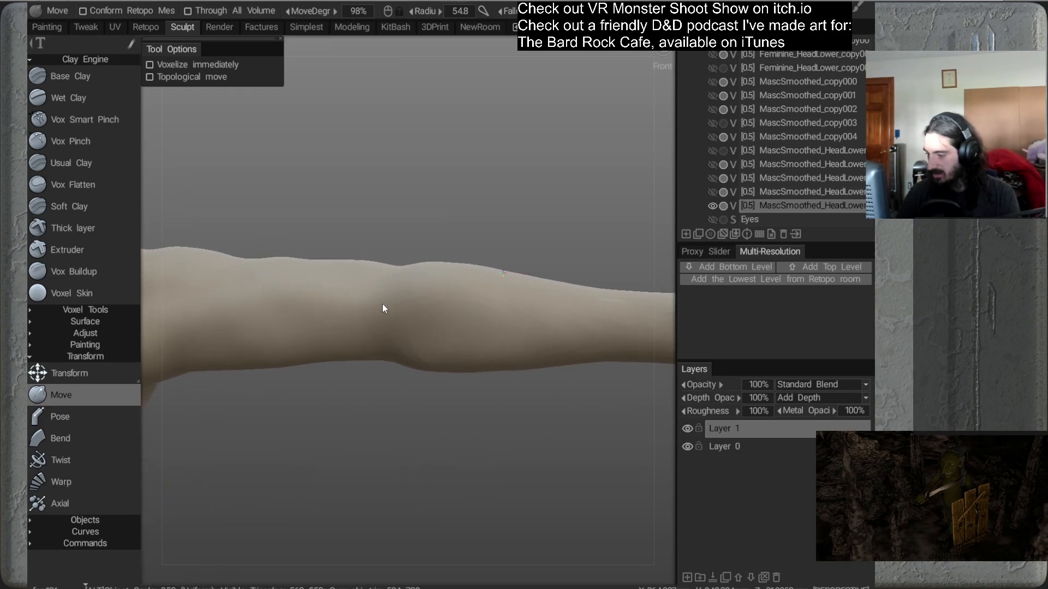
alt+middle_drag(384, 310, 482, 282)
right_drag(430, 274, 412, 283)
mouse_move(463, 262)
alt+mouse_down()
mouse_move(439, 327)
mouse_move(475, 269)
mouse_move(453, 299)
mouse_move(501, 266)
alt+mouse_up()
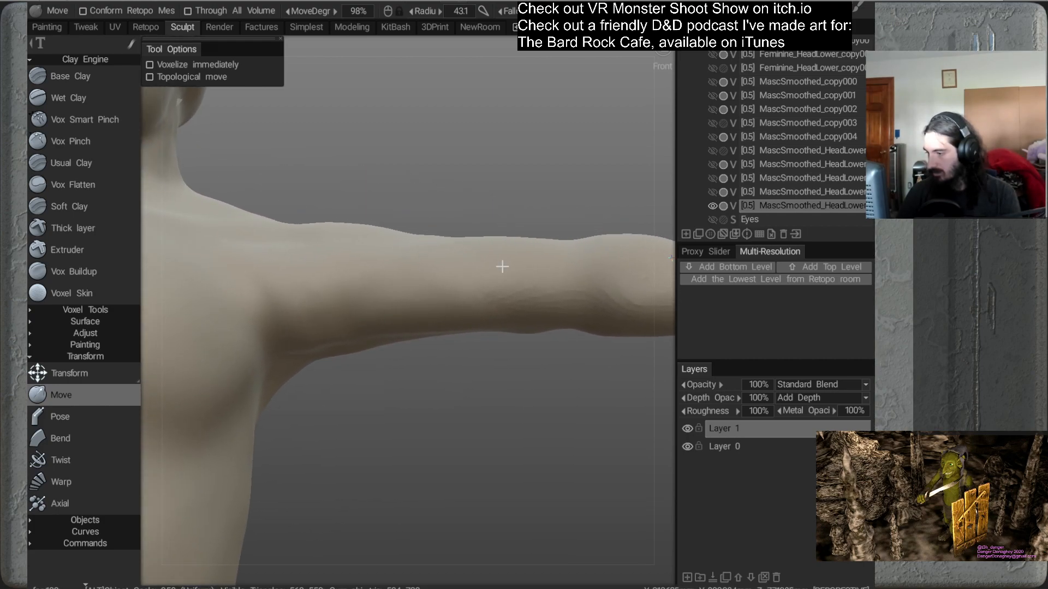
mouse_move(416, 249)
alt+mouse_down()
mouse_move(466, 352)
mouse_move(450, 353)
alt+mouse_up()
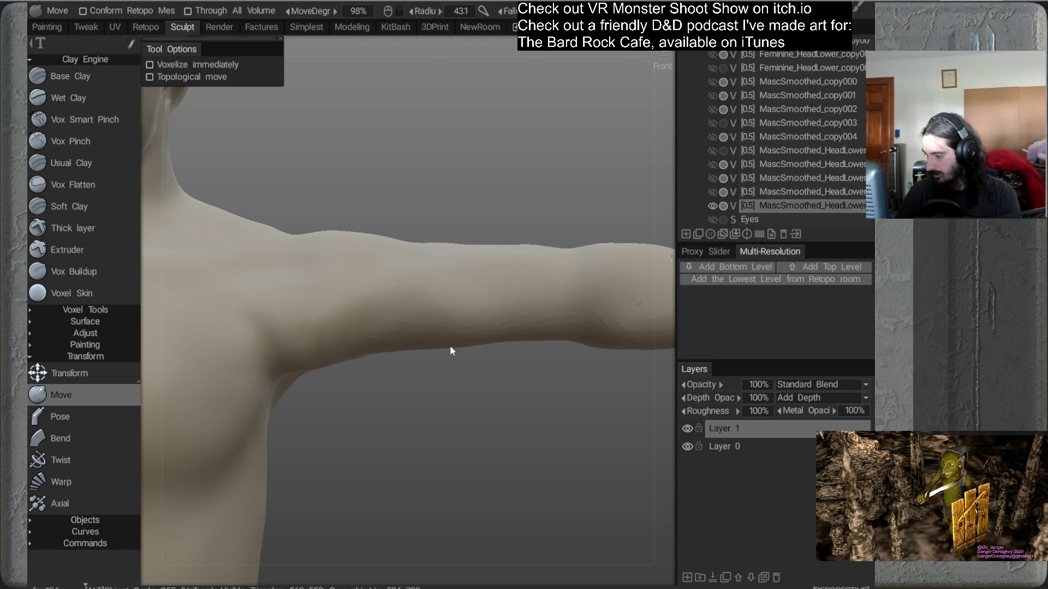
alt+right_drag(451, 354, 447, 291)
mouse_move(455, 322)
alt+mouse_down()
mouse_move(489, 348)
mouse_move(474, 329)
alt+mouse_up()
alt+right_drag(473, 328, 476, 271)
mouse_move(476, 271)
alt+mouse_down()
mouse_move(486, 299)
mouse_move(412, 320)
mouse_move(471, 329)
mouse_move(473, 294)
mouse_move(439, 300)
mouse_move(473, 252)
alt+mouse_up()
alt+right_drag(473, 252, 509, 331)
alt+drag(509, 331, 549, 304)
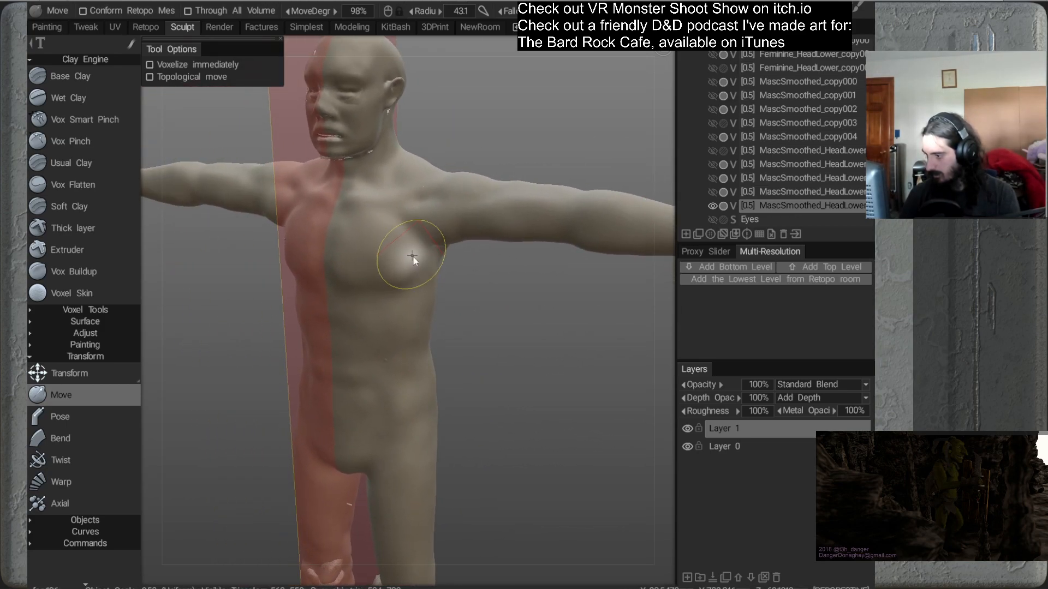
Examine the figure's chest, back, shoulders and side profile from several angles
alt+drag(418, 304, 480, 299)
alt+right_drag(480, 299, 523, 289)
alt+drag(523, 290, 461, 270)
alt+right_drag(457, 279, 525, 325)
mouse_move(526, 325)
alt+mouse_down()
mouse_move(349, 335)
mouse_move(463, 352)
mouse_move(458, 363)
mouse_move(473, 314)
mouse_move(496, 346)
mouse_move(487, 282)
mouse_move(439, 282)
mouse_move(456, 312)
mouse_move(440, 331)
mouse_move(378, 345)
mouse_move(351, 304)
alt+mouse_up()
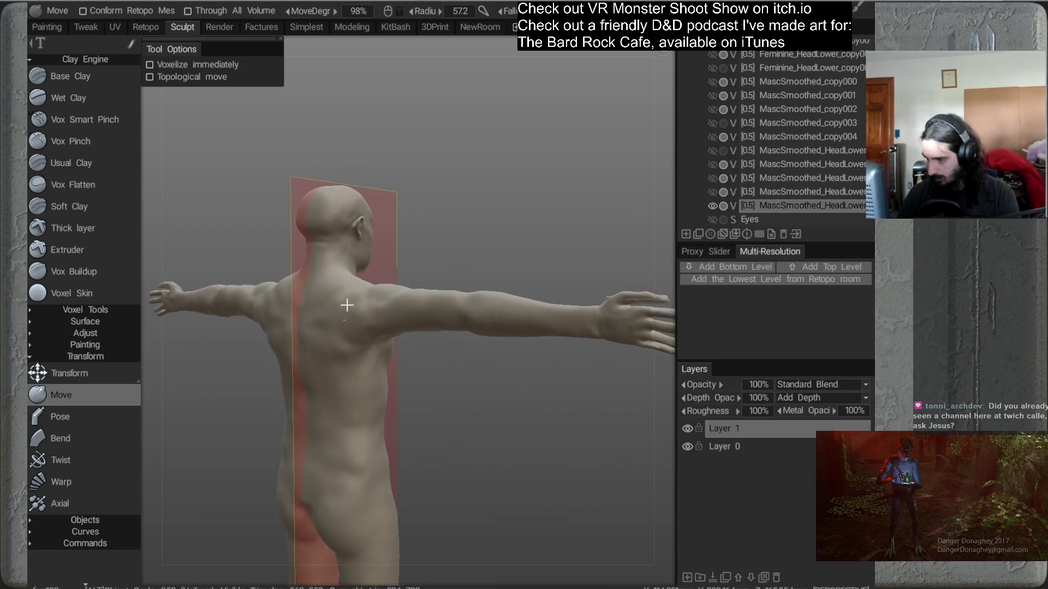
alt+drag(336, 348, 562, 312)
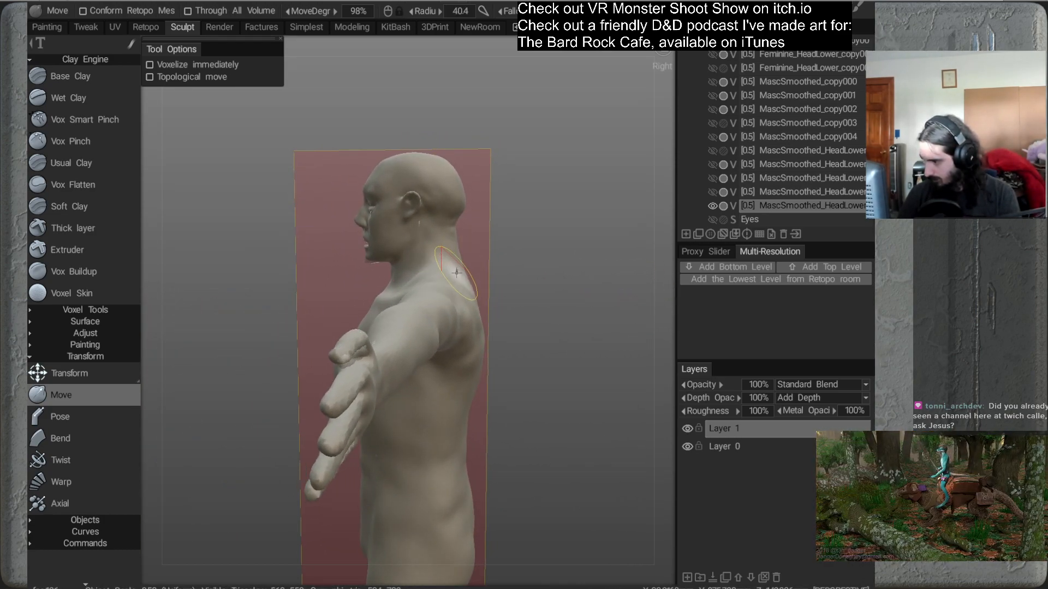
alt+drag(508, 292, 535, 287)
mouse_move(425, 279)
alt+mouse_down()
mouse_move(462, 313)
mouse_move(543, 327)
mouse_move(516, 313)
mouse_move(488, 269)
mouse_move(482, 310)
mouse_move(396, 307)
mouse_move(409, 282)
mouse_move(435, 272)
alt+mouse_up()
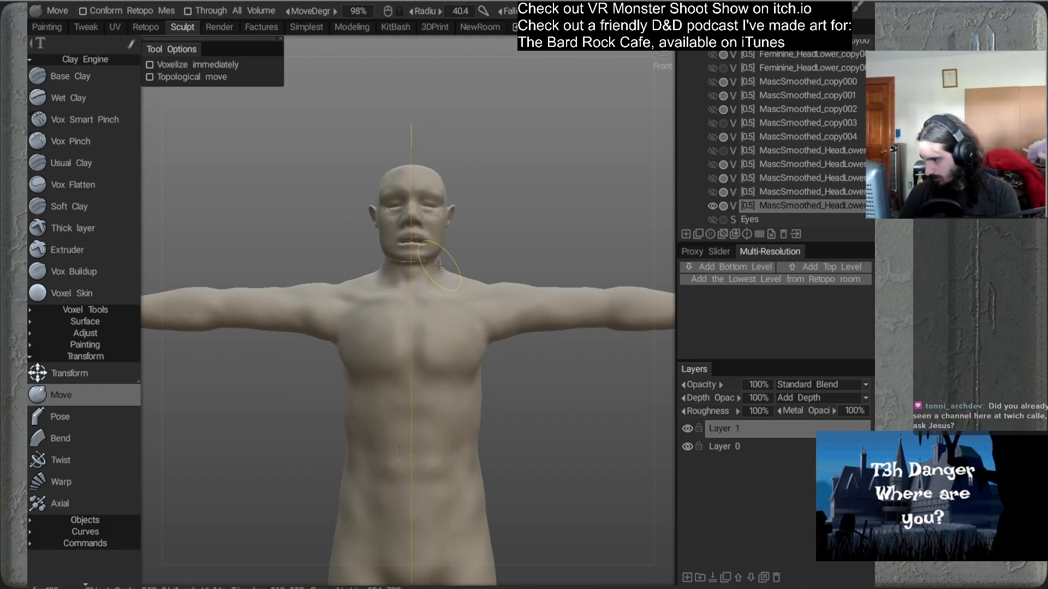
mouse_move(510, 267)
alt+mouse_down()
mouse_move(476, 275)
mouse_move(505, 254)
mouse_move(479, 270)
mouse_move(447, 256)
mouse_move(420, 280)
alt+mouse_up()
Examine the head, jawline and neck from the front, from below and from the side
scroll(479, 270, up, 5)
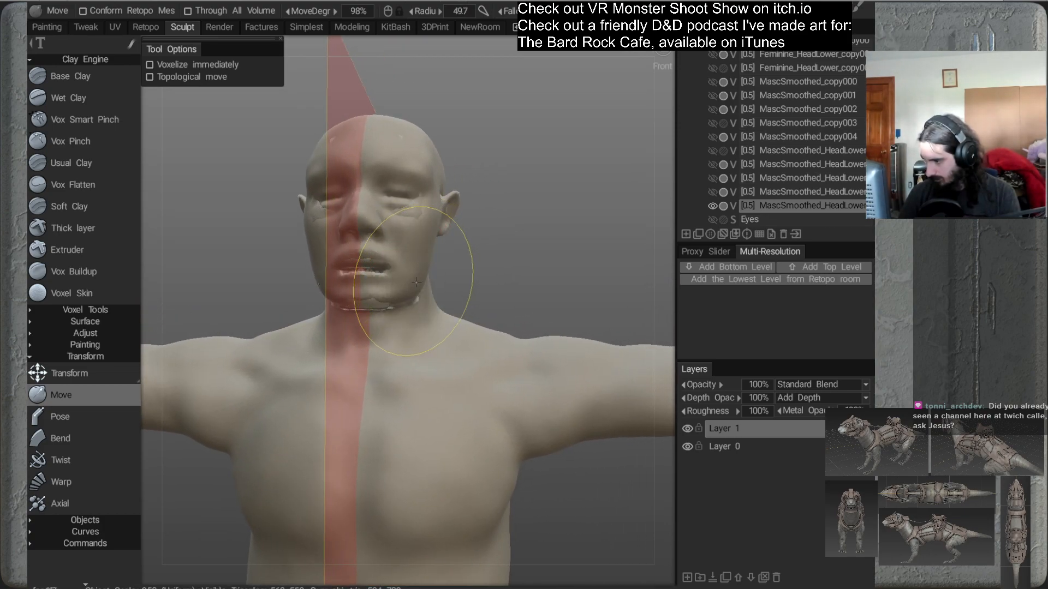
alt+drag(487, 294, 427, 322)
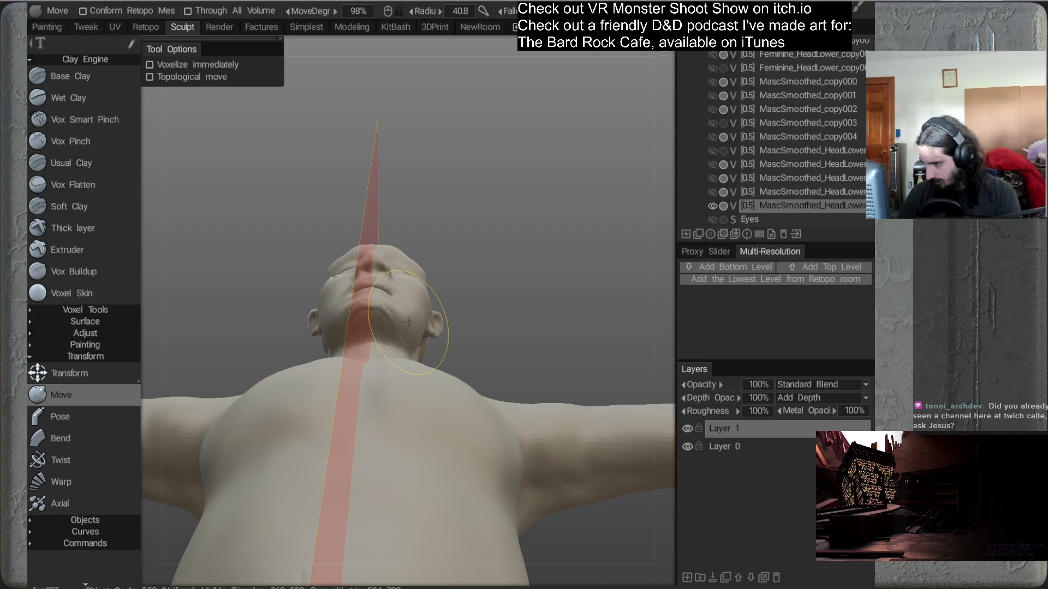
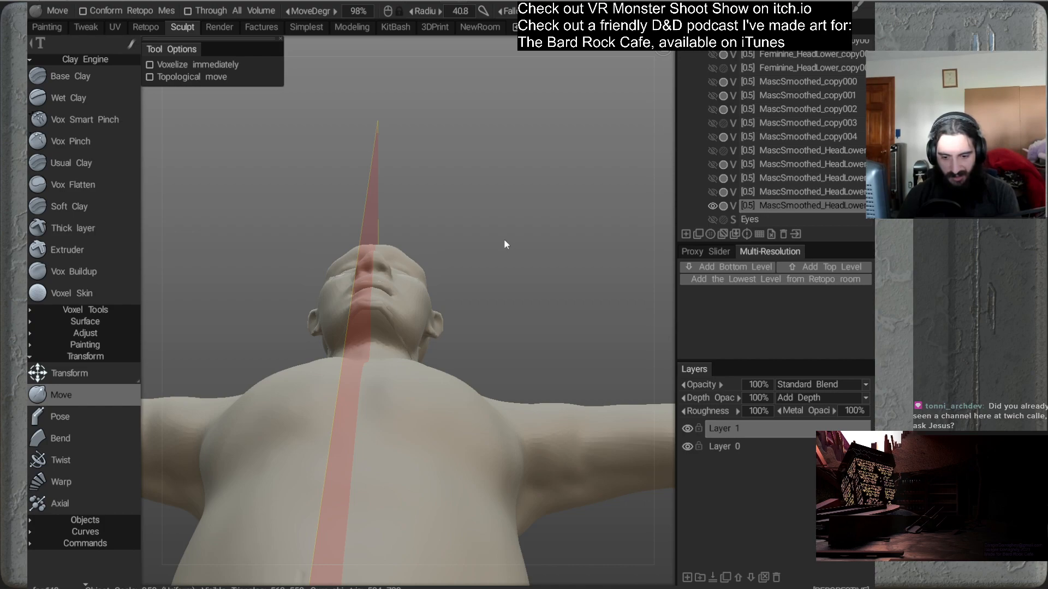
alt+drag(525, 199, 493, 242)
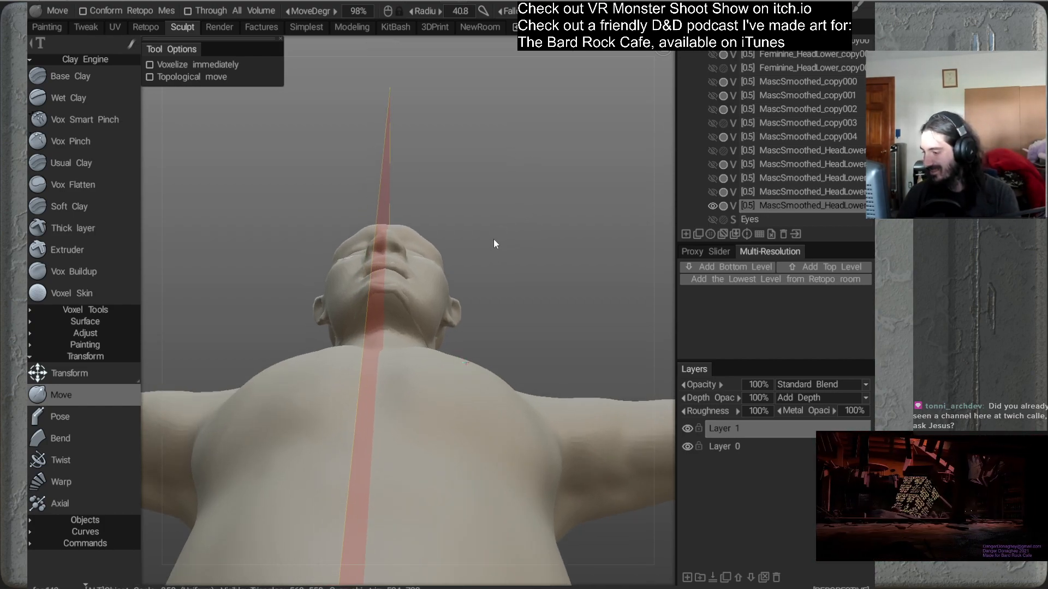
mouse_move(493, 287)
alt+mouse_down()
mouse_move(480, 248)
mouse_move(430, 348)
mouse_move(456, 301)
mouse_move(441, 255)
mouse_move(559, 290)
mouse_move(529, 241)
mouse_move(447, 301)
mouse_move(486, 234)
alt+mouse_up()
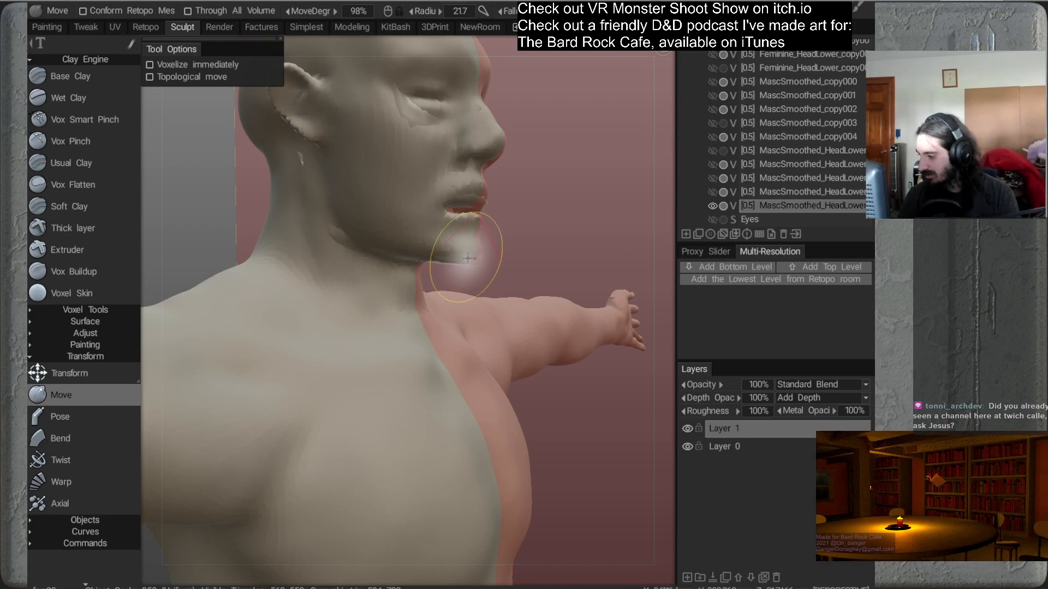
alt+drag(502, 277, 395, 240)
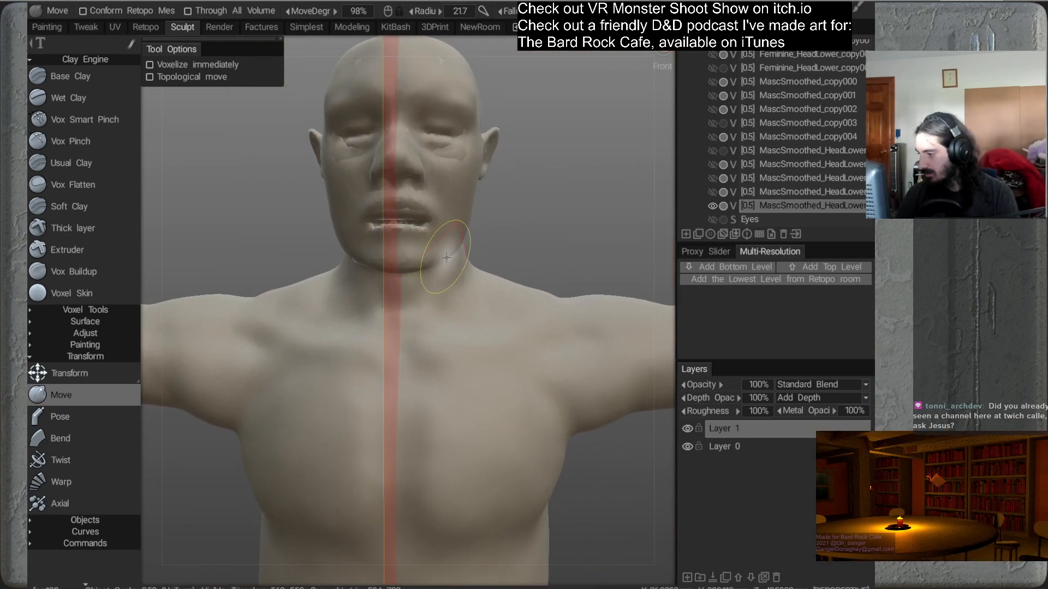
Adjust the profile of the mouth and lower face with Move brush strokes, changing the brush radius between strokes
mouse_move(458, 252)
alt+mouse_down()
mouse_move(423, 277)
mouse_move(418, 243)
alt+mouse_up()
right_drag(419, 243, 445, 247)
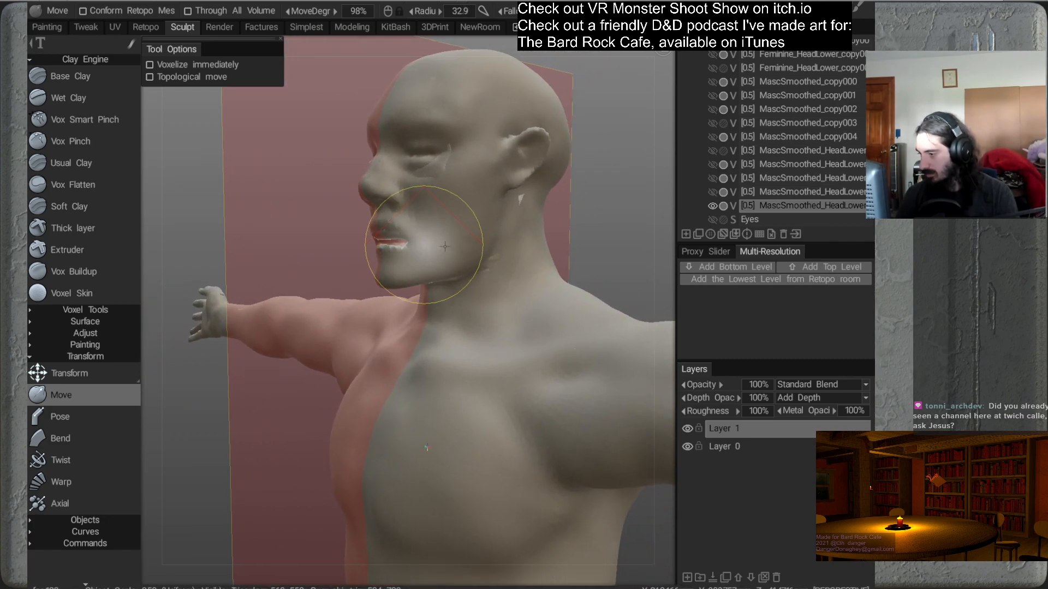
mouse_move(422, 241)
alt+mouse_down()
mouse_move(435, 277)
mouse_move(405, 244)
alt+mouse_up()
right_drag(373, 225, 349, 230)
drag(339, 221, 341, 226)
alt+drag(436, 259, 412, 255)
right_drag(397, 230, 430, 226)
drag(362, 226, 365, 227)
mouse_move(406, 256)
alt+mouse_down()
mouse_move(440, 267)
mouse_move(405, 267)
alt+mouse_up()
right_drag(394, 220, 424, 220)
mouse_move(397, 218)
mouse_down()
mouse_move(518, 261)
mouse_move(477, 244)
mouse_move(426, 248)
mouse_move(446, 210)
mouse_move(442, 250)
mouse_up()
Clone the visible MascSmoothed_HeadLower volume as a plain copy
right_click(781, 205)
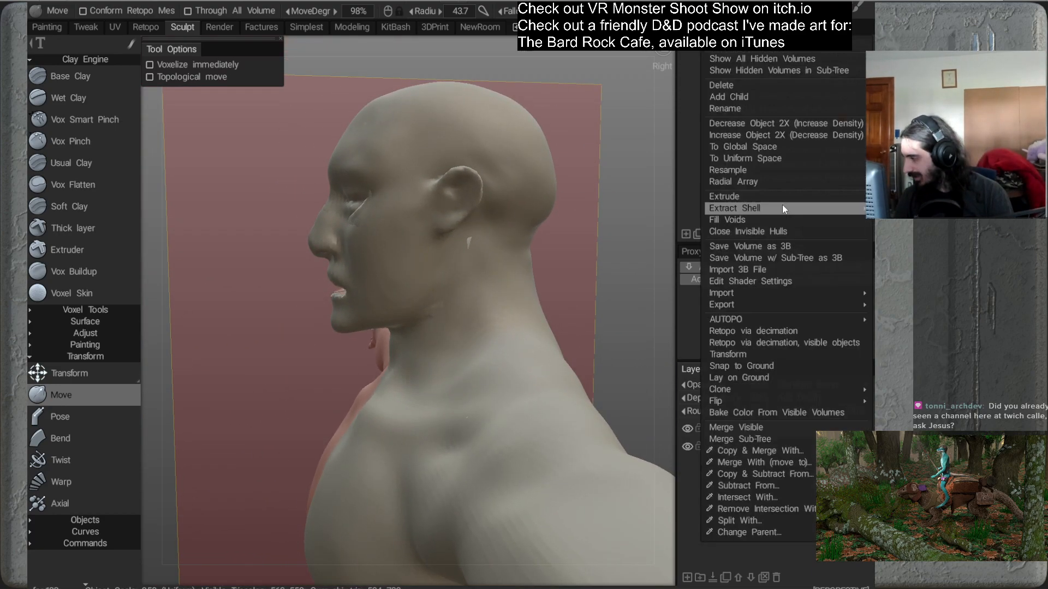
mouse_move(729, 389)
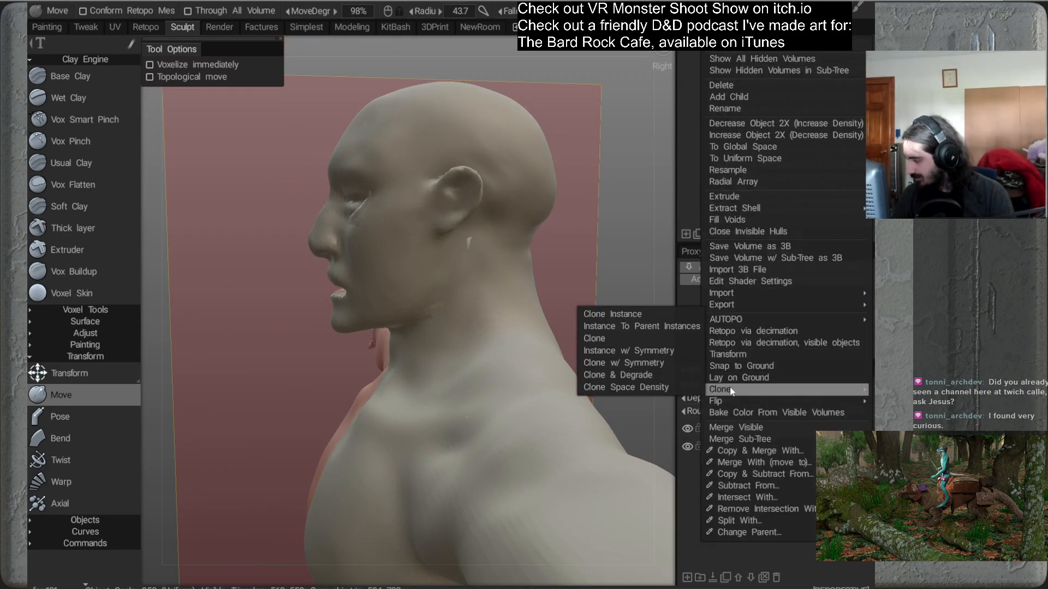
click(613, 338)
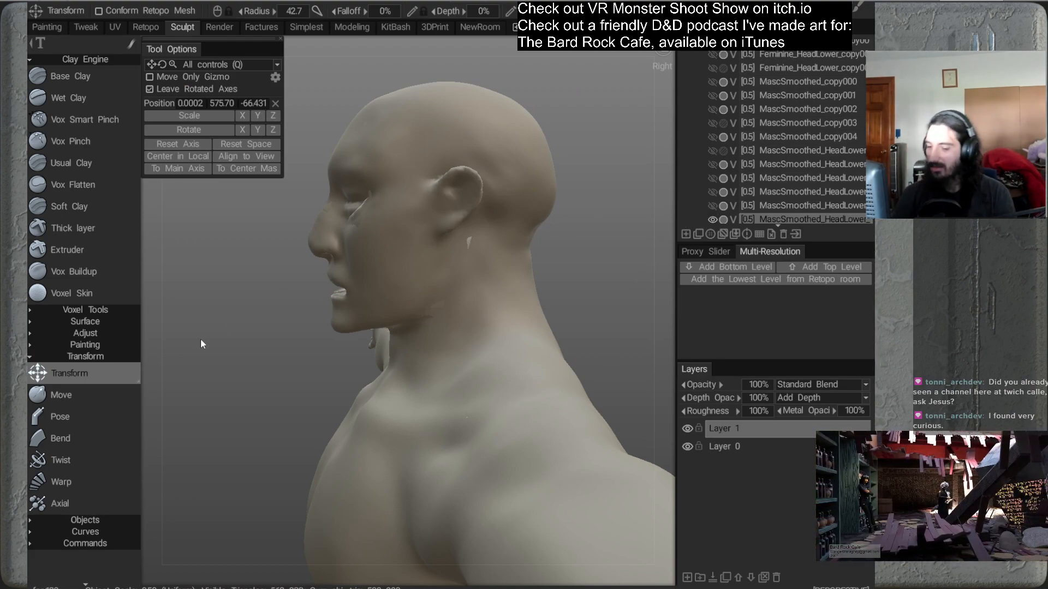
Reshape the jaw and neck area below the ear on the cloned volume with the Move brush
click(97, 395)
mouse_move(355, 327)
alt+mouse_down()
mouse_move(445, 244)
mouse_move(495, 294)
mouse_move(460, 310)
mouse_move(428, 237)
mouse_move(381, 345)
mouse_move(457, 342)
mouse_move(450, 243)
mouse_move(466, 254)
mouse_move(429, 234)
mouse_move(414, 244)
alt+mouse_up()
key(bracketright)
mouse_move(436, 288)
alt+mouse_down()
mouse_move(376, 298)
mouse_move(463, 306)
alt+mouse_up()
mouse_move(377, 315)
alt+mouse_down()
mouse_move(368, 301)
mouse_move(390, 319)
mouse_move(352, 310)
mouse_move(388, 290)
alt+mouse_up()
key(bracketleft)
key(bracketleft)
key(bracketleft)
mouse_move(409, 253)
alt+mouse_down()
mouse_move(506, 312)
mouse_move(472, 272)
alt+mouse_up()
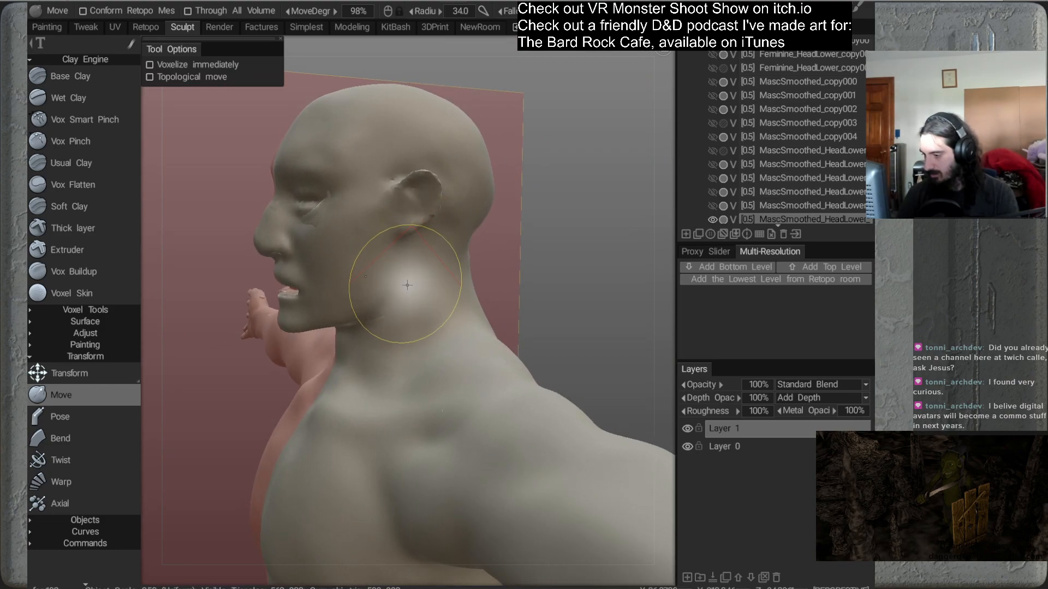
mouse_move(398, 299)
alt+mouse_down()
mouse_move(499, 323)
mouse_move(431, 267)
mouse_move(421, 306)
mouse_move(437, 315)
mouse_move(465, 276)
alt+mouse_up()
alt+right_drag(465, 276, 466, 333)
mouse_move(466, 333)
alt+mouse_down()
mouse_move(484, 310)
mouse_move(540, 309)
mouse_move(499, 319)
mouse_move(588, 319)
mouse_move(449, 318)
alt+mouse_up()
mouse_move(449, 318)
alt+right_down()
mouse_move(443, 272)
mouse_move(474, 274)
mouse_move(465, 290)
mouse_move(414, 274)
mouse_move(367, 297)
alt+right_up()
mouse_move(416, 274)
mouse_down()
mouse_move(403, 239)
mouse_move(369, 284)
mouse_move(411, 286)
mouse_move(437, 270)
mouse_up()
Nudge the corner of the mouth forward in side view using the Move brush at radius 24.7
alt+middle_drag(437, 269, 303, 239)
alt+right_drag(467, 283, 451, 236)
alt+middle_drag(457, 219, 459, 197)
alt+right_drag(460, 198, 457, 296)
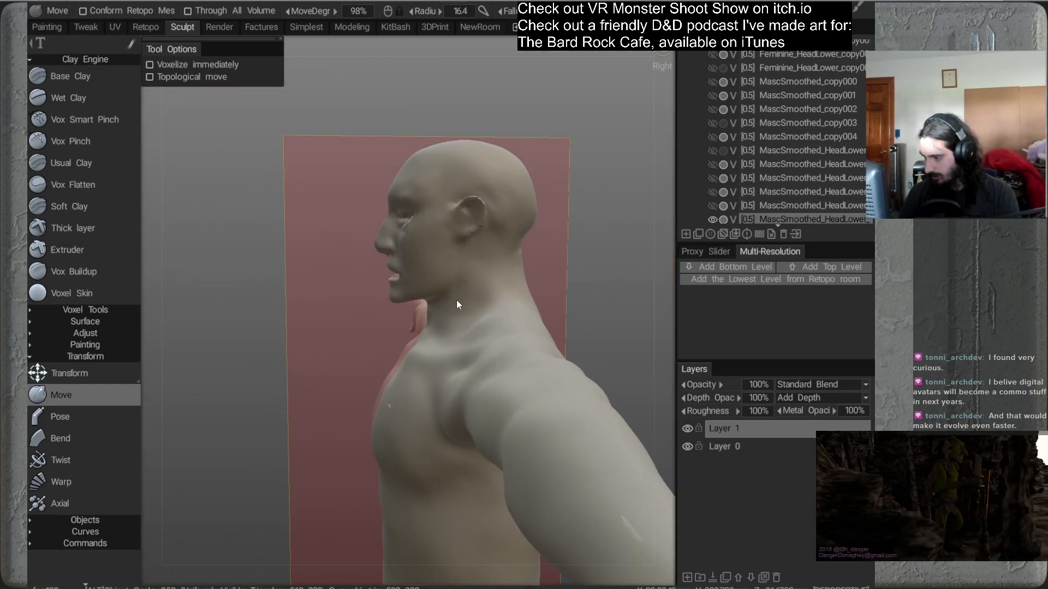
alt+middle_drag(456, 235, 453, 260)
alt+right_drag(453, 259, 430, 290)
mouse_move(430, 289)
alt+mouse_down()
mouse_move(555, 289)
mouse_move(423, 294)
alt+mouse_up()
alt+middle_drag(428, 254, 431, 216)
right_drag(405, 273, 425, 273)
drag(405, 273, 397, 270)
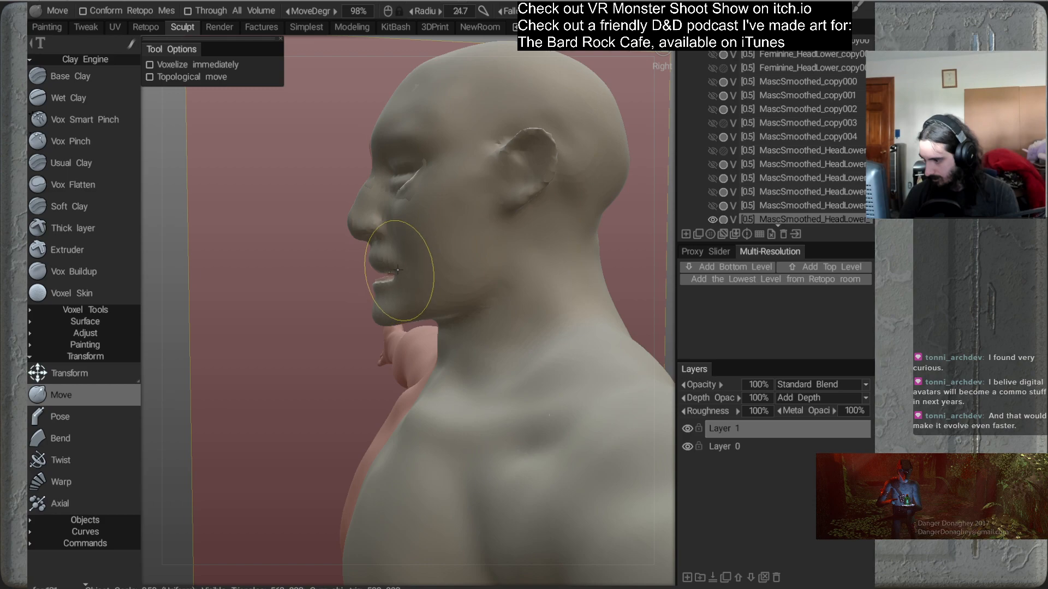
Adjust the lips and chin from the front with the Move brush
alt+drag(355, 319, 513, 312)
alt+middle_drag(379, 267, 444, 283)
alt+drag(444, 283, 439, 295)
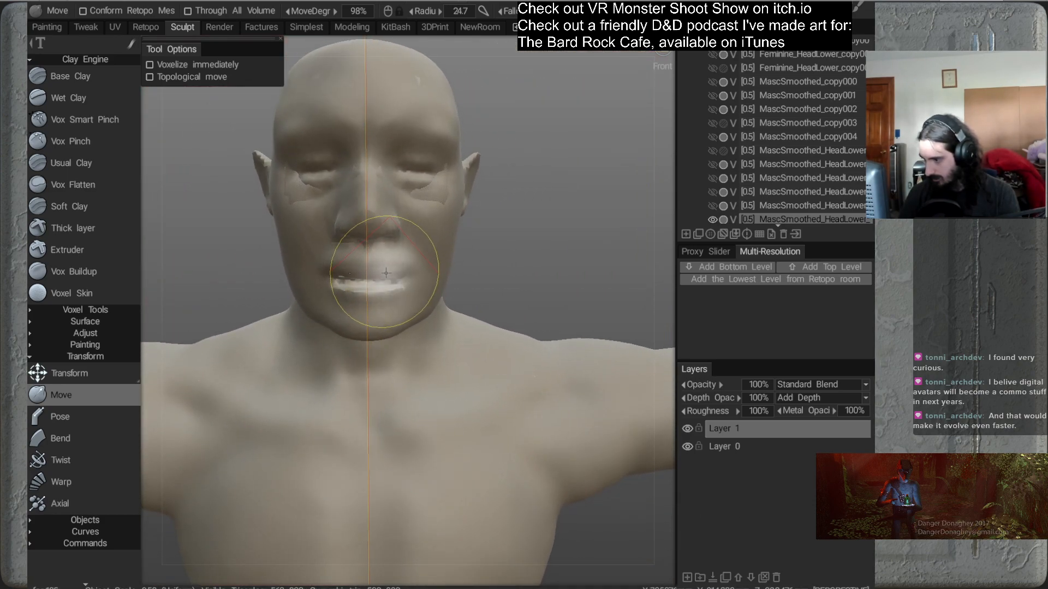
mouse_move(376, 279)
mouse_down()
mouse_move(376, 262)
mouse_move(418, 301)
mouse_move(436, 268)
mouse_move(422, 309)
mouse_move(380, 277)
mouse_move(398, 338)
mouse_up()
Reshape the mouth corner and lower lip in side view with Move brush radii of 6.98 and 11.5
mouse_move(402, 293)
alt+right_down()
mouse_move(411, 296)
mouse_move(422, 265)
alt+right_up()
alt+middle_drag(423, 264, 404, 300)
right_drag(419, 248, 363, 256)
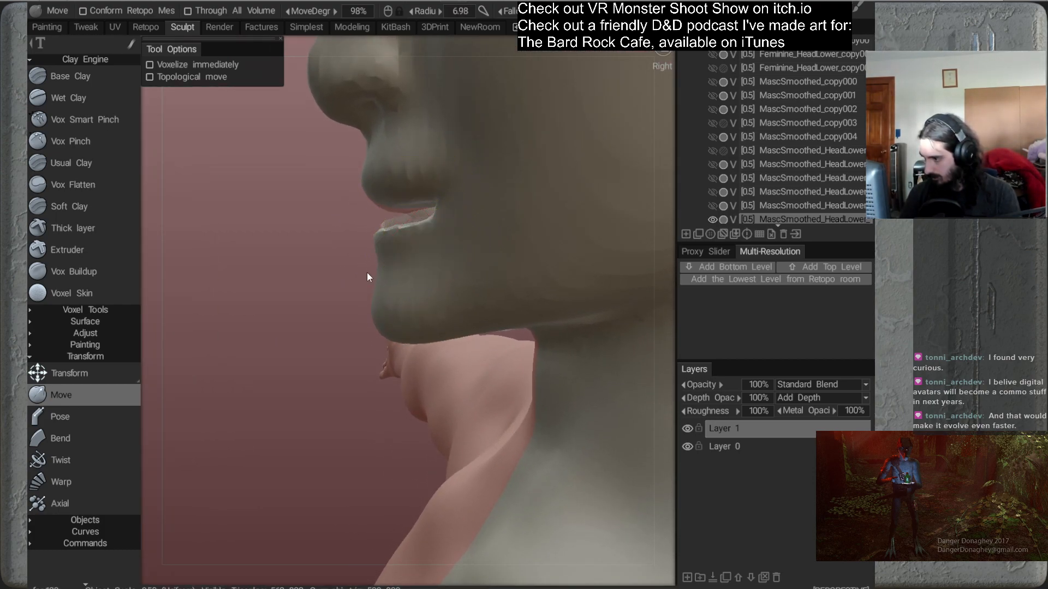
mouse_move(440, 204)
mouse_down()
mouse_move(447, 210)
mouse_move(433, 226)
mouse_up()
right_drag(412, 236, 436, 235)
mouse_move(401, 237)
mouse_down()
mouse_move(407, 229)
mouse_move(457, 279)
mouse_move(464, 265)
mouse_up()
Refine the lower lip around the midline from the front and three-quarter angles with the Move brush at radius 8.32
alt+right_drag(255, 264, 311, 267)
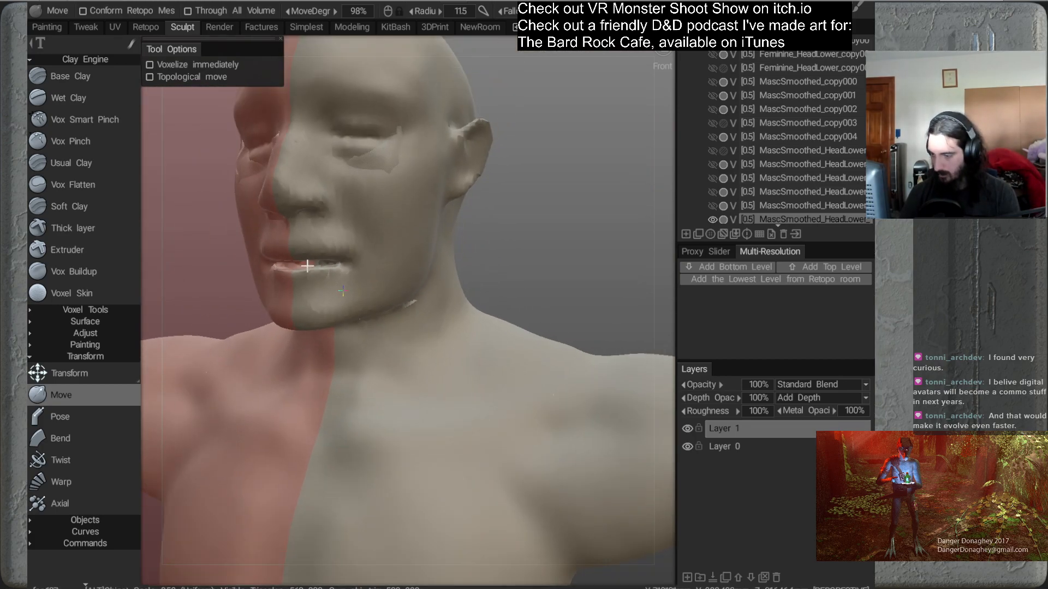
alt+middle_drag(311, 267, 382, 243)
alt+drag(390, 297, 437, 251)
alt+middle_drag(437, 250, 445, 244)
alt+right_drag(423, 270, 428, 280)
alt+drag(427, 279, 490, 277)
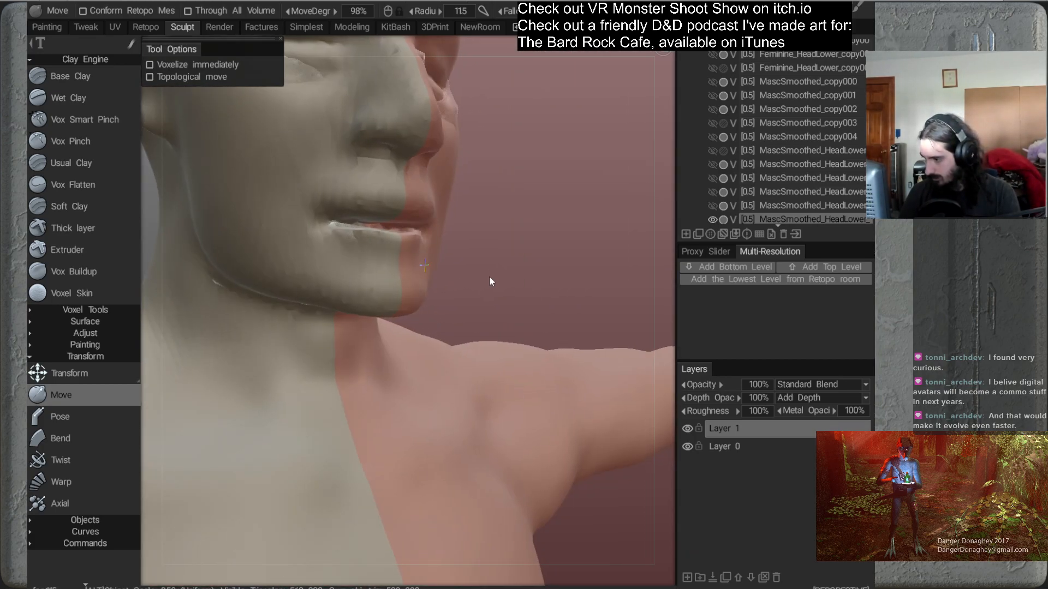
alt+drag(440, 235, 431, 244)
right_drag(426, 243, 420, 244)
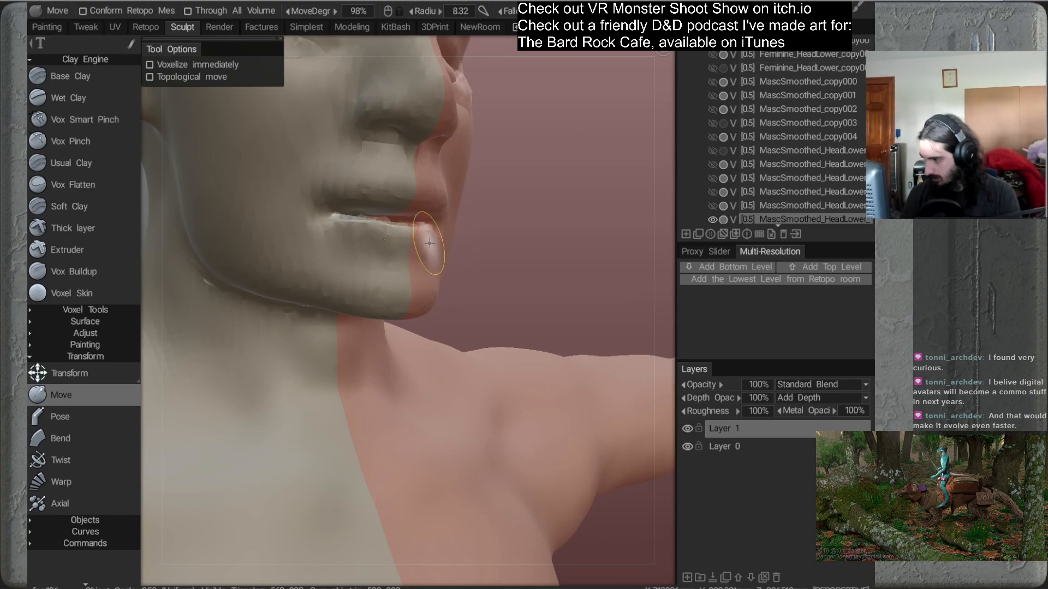
alt+drag(467, 256, 439, 267)
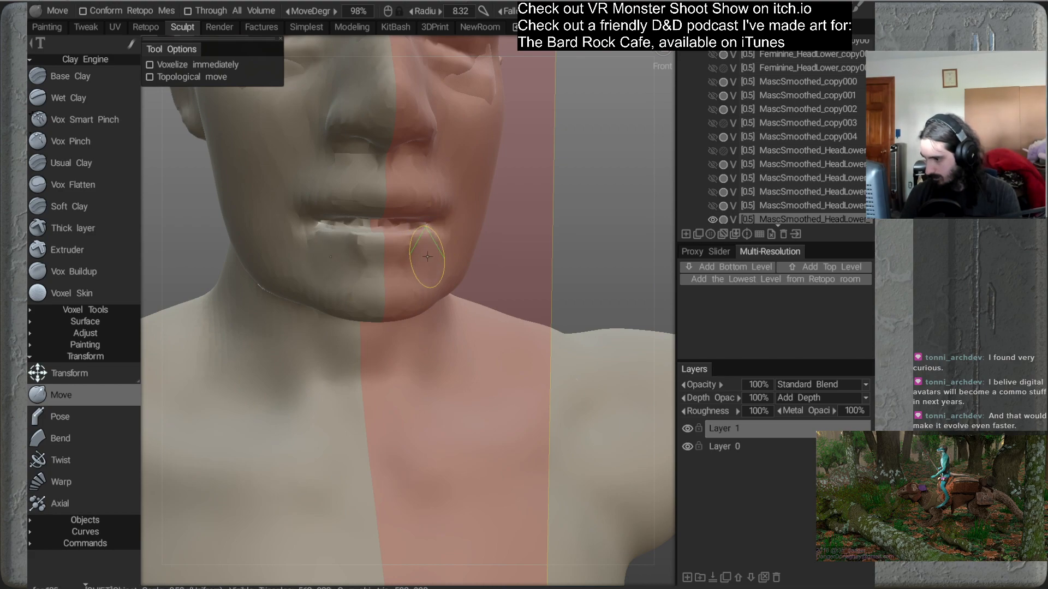
alt+drag(454, 268, 411, 251)
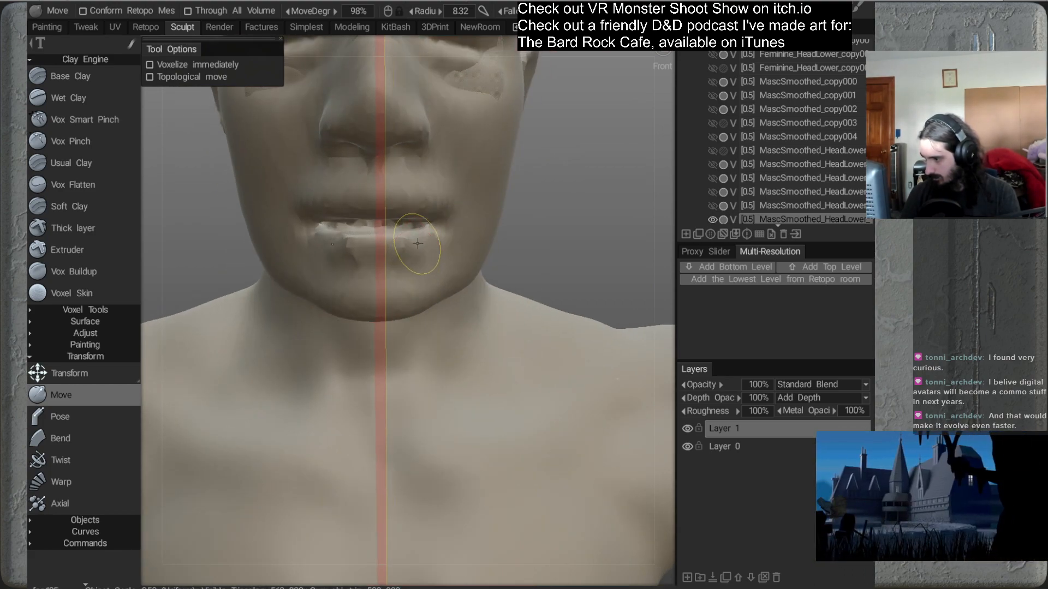
mouse_move(468, 273)
alt+mouse_down()
mouse_move(402, 280)
mouse_move(486, 322)
mouse_move(429, 248)
mouse_move(498, 245)
mouse_move(456, 227)
mouse_move(450, 240)
alt+mouse_up()
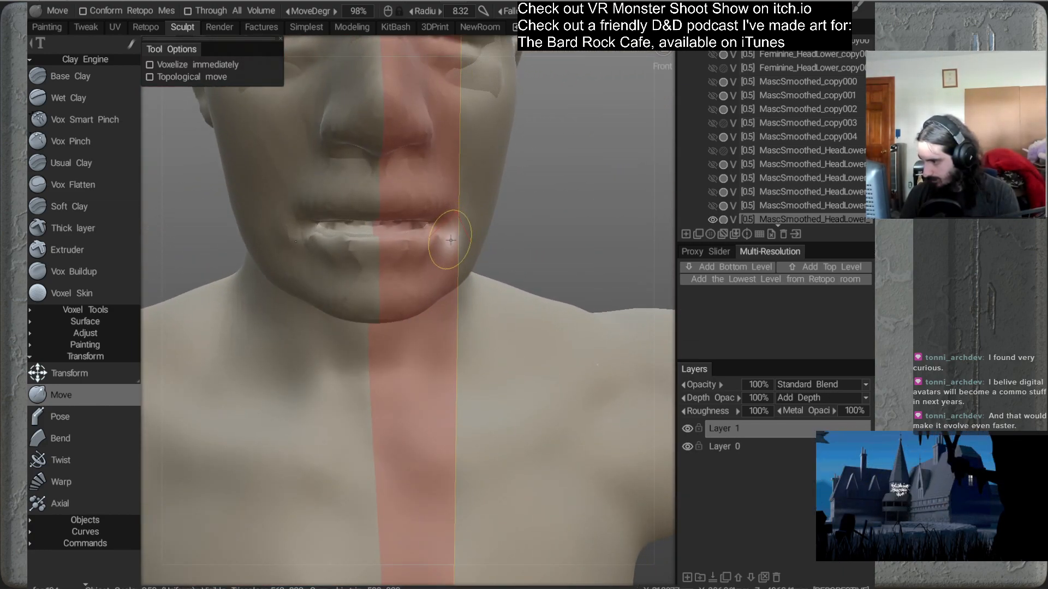
Adjust the mouth and lower face further with Move brush strokes at different radii, working from several angles
mouse_move(500, 278)
alt+mouse_down()
mouse_move(407, 287)
mouse_move(457, 247)
alt+mouse_up()
alt+drag(436, 289, 568, 286)
alt+right_drag(569, 283, 548, 231)
alt+drag(548, 232, 479, 240)
alt+right_drag(479, 240, 482, 241)
alt+drag(482, 241, 505, 194)
mouse_move(445, 271)
mouse_down()
mouse_move(470, 311)
mouse_move(407, 351)
mouse_move(473, 258)
mouse_move(426, 282)
mouse_move(431, 265)
mouse_move(453, 267)
mouse_move(470, 297)
mouse_move(462, 228)
mouse_move(476, 242)
mouse_move(470, 280)
mouse_move(472, 232)
mouse_move(449, 283)
mouse_move(393, 287)
mouse_move(518, 277)
mouse_move(502, 280)
mouse_move(535, 221)
mouse_move(534, 229)
mouse_up()
right_drag(403, 253, 432, 251)
drag(311, 268, 310, 270)
right_drag(397, 257, 421, 257)
drag(394, 259, 394, 253)
Clone the visible masculine body volume in the sculpt tree and hide the previous version
alt+drag(449, 283, 552, 281)
alt+right_drag(552, 281, 513, 184)
alt+middle_drag(512, 183, 504, 165)
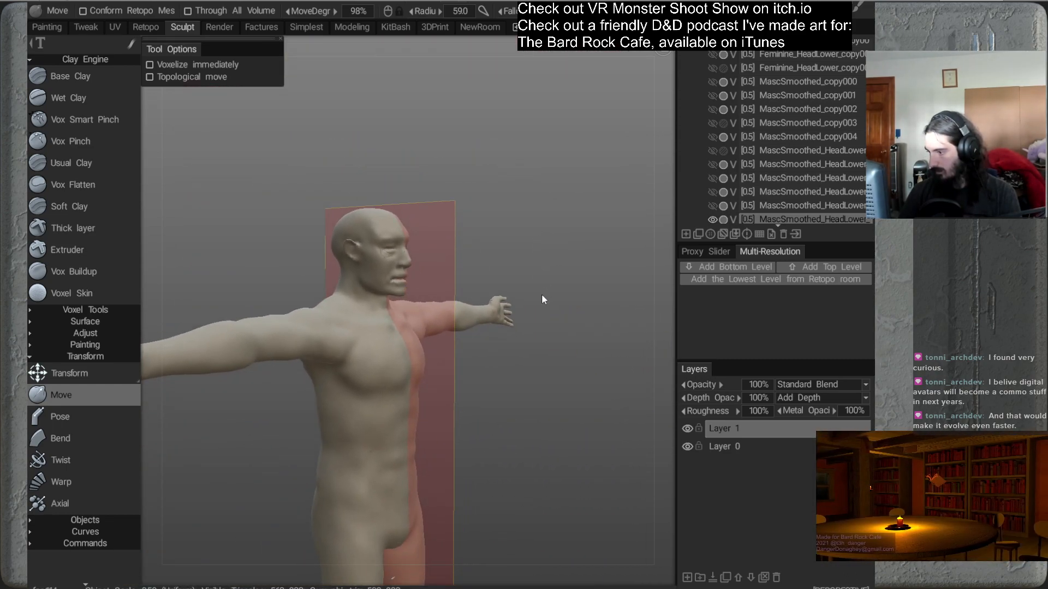
right_click(781, 217)
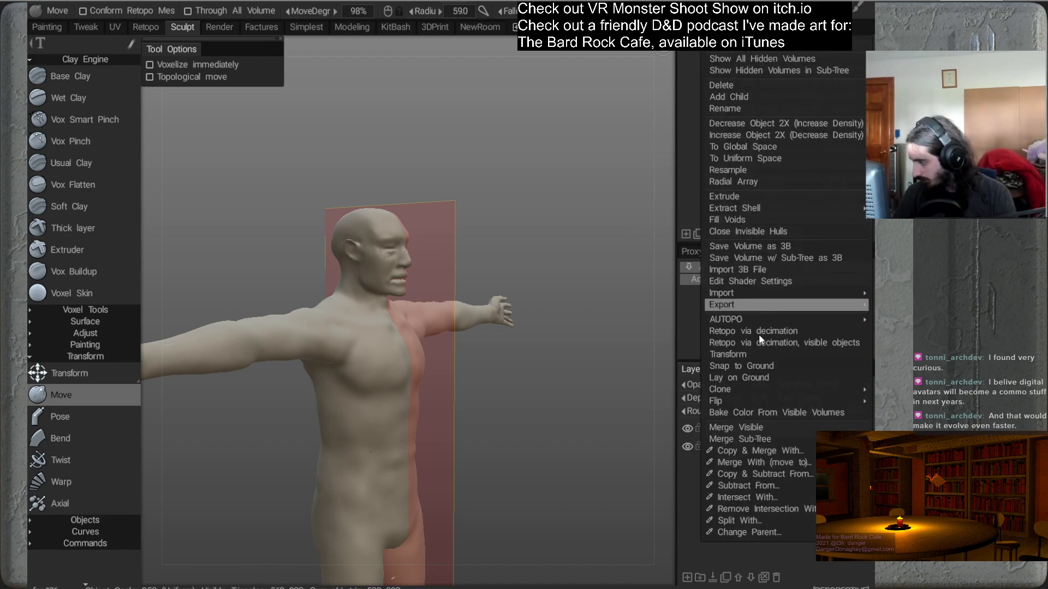
mouse_move(721, 389)
click(607, 339)
scroll(698, 174, down, 2)
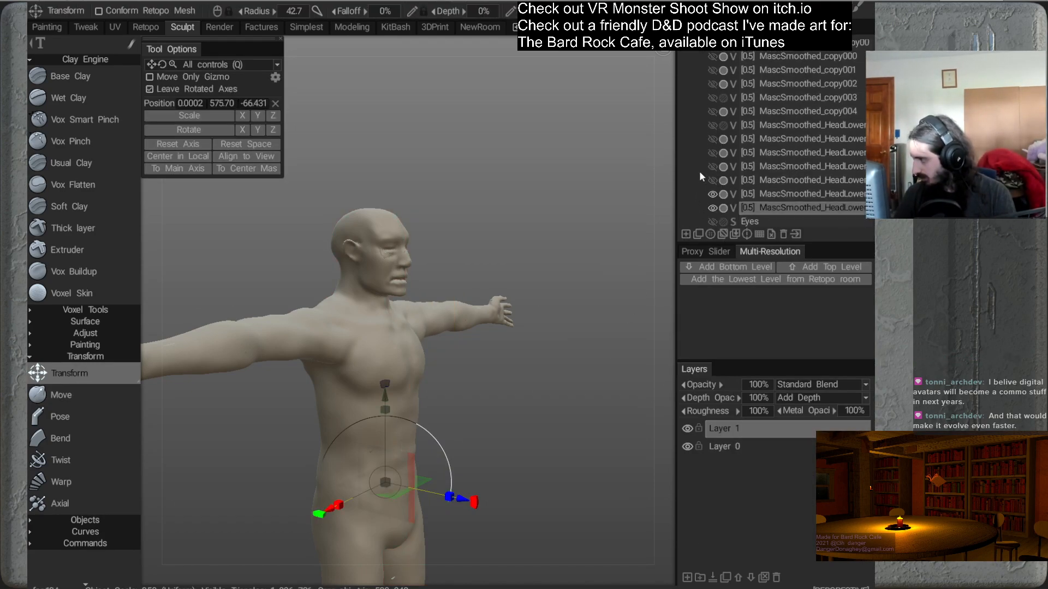
alt+drag(558, 358, 477, 391)
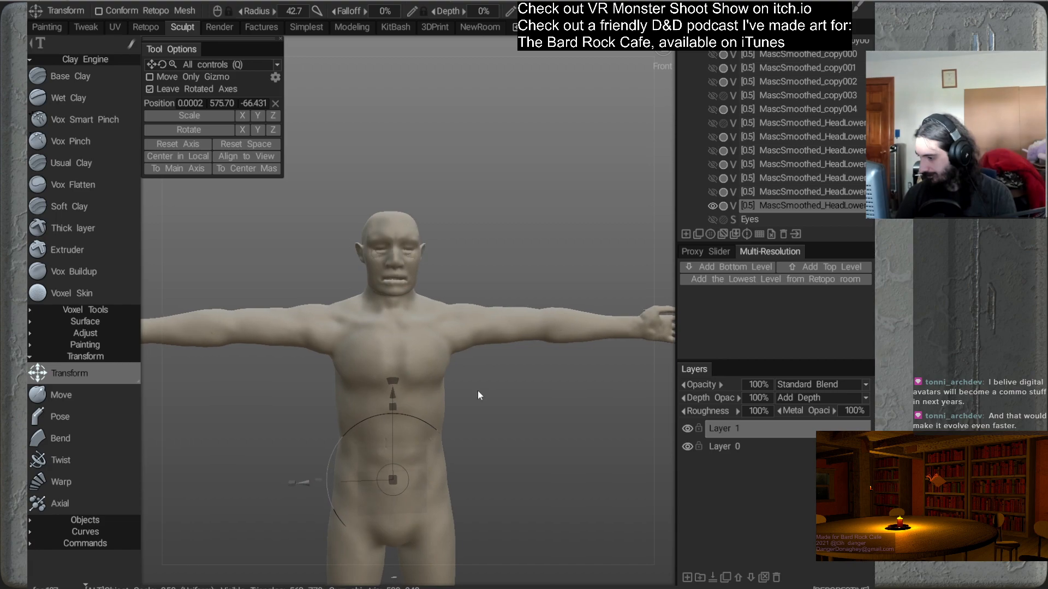
Switch back to the Move brush, set its radius to 135 and try shifting the knee in front view
click(107, 394)
scroll(467, 382, down, 5)
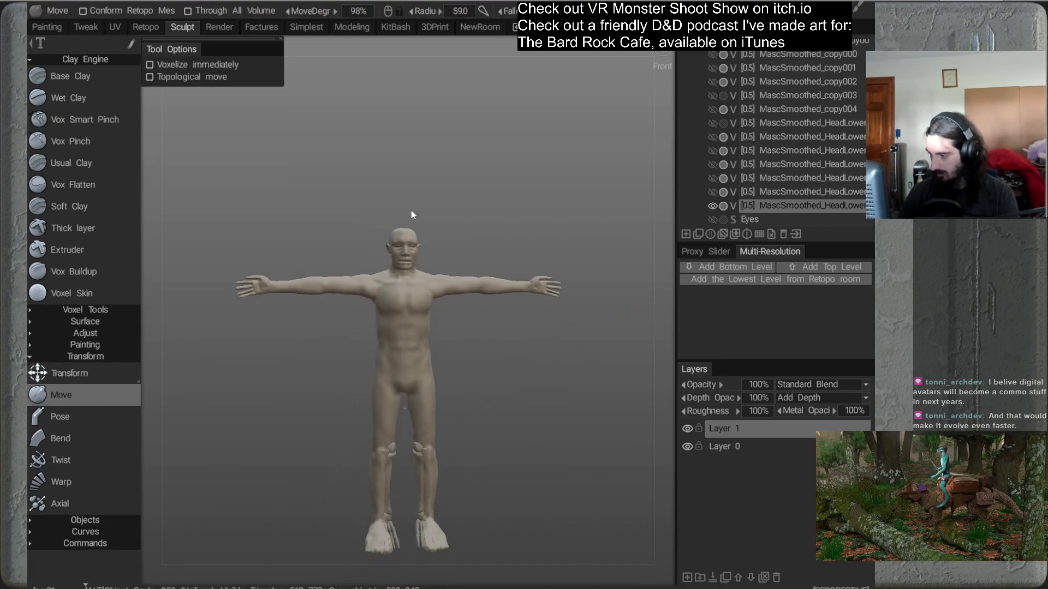
mouse_move(523, 344)
alt+mouse_down()
mouse_move(470, 346)
mouse_move(533, 344)
mouse_move(467, 345)
mouse_move(514, 358)
mouse_move(514, 275)
mouse_move(509, 339)
mouse_move(536, 342)
mouse_move(517, 344)
mouse_move(525, 358)
alt+mouse_up()
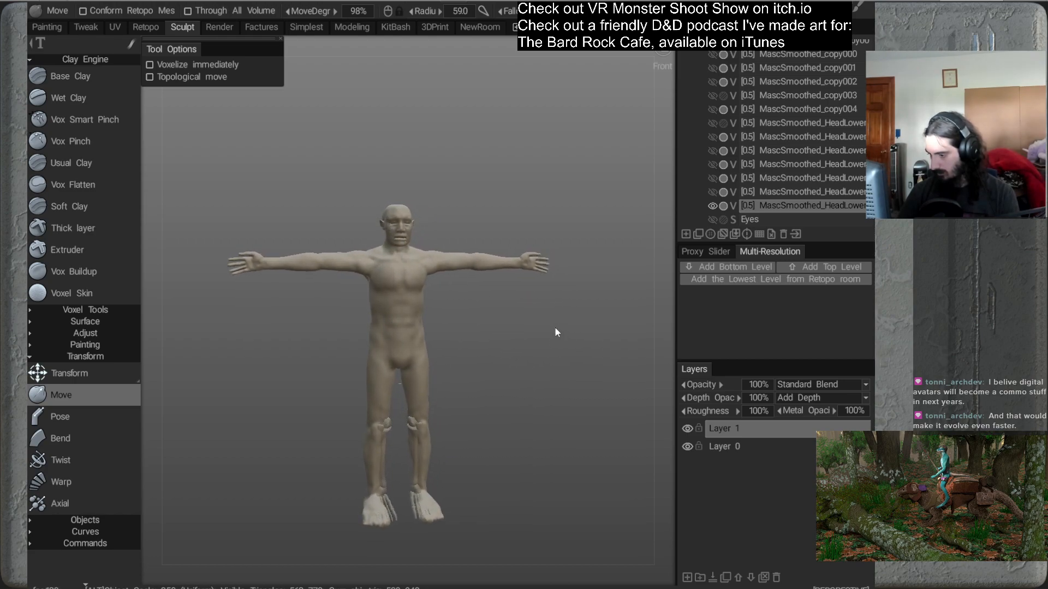
middle_drag(512, 332, 501, 213)
alt+right_drag(500, 210, 573, 268)
alt+middle_drag(573, 269, 544, 289)
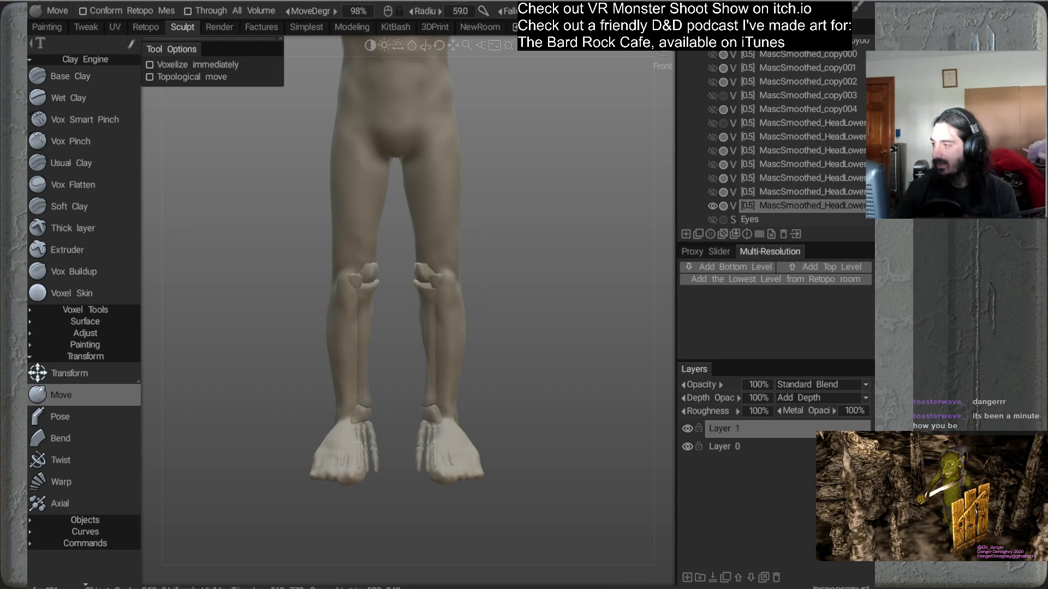
middle_drag(509, 210, 499, 200)
right_drag(498, 201, 466, 253)
middle_drag(455, 231, 452, 225)
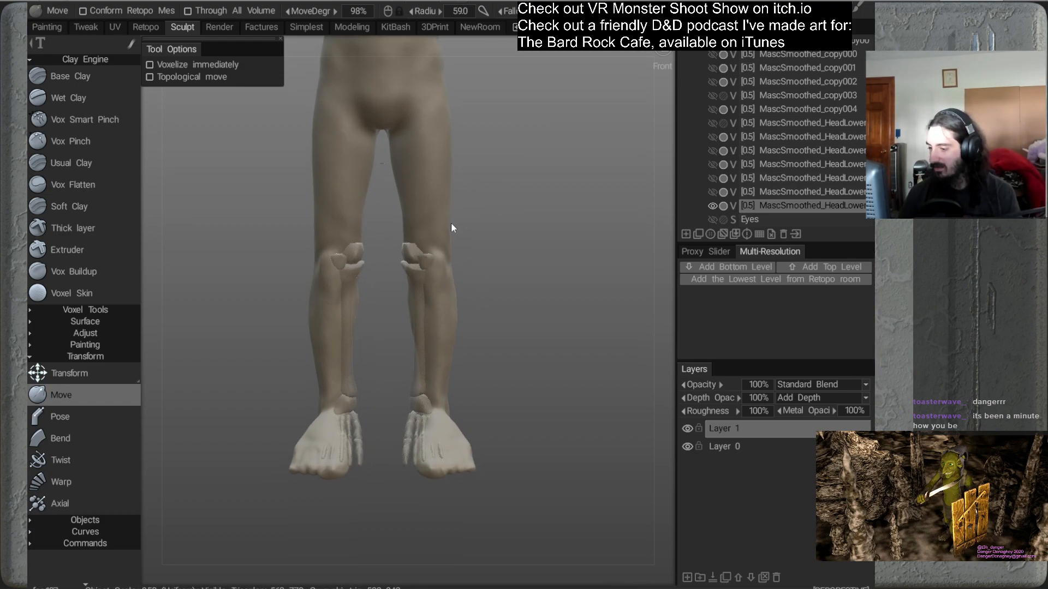
right_drag(420, 270, 460, 264)
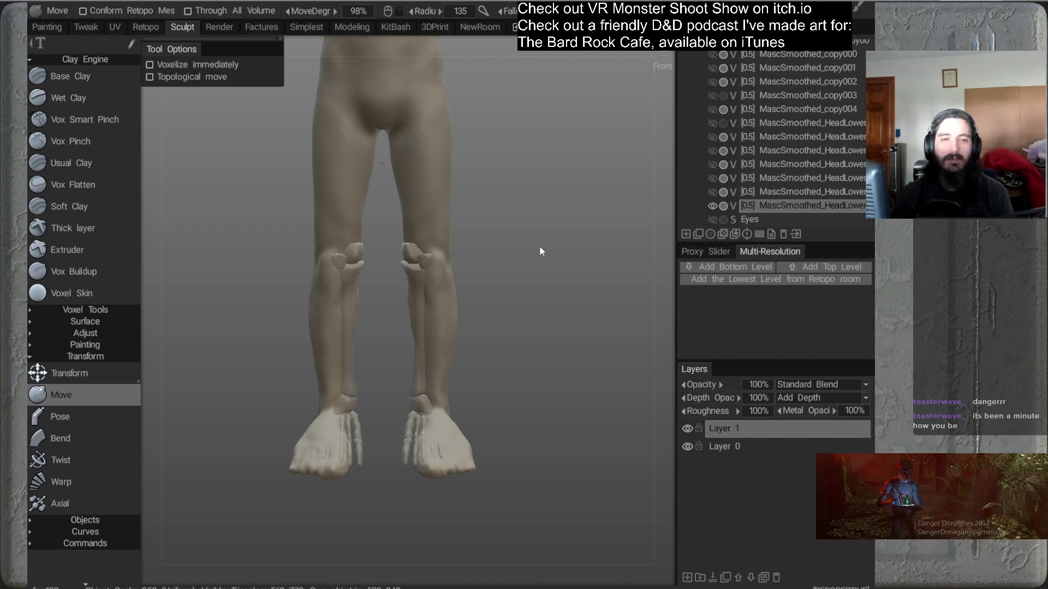
drag(424, 249, 429, 243)
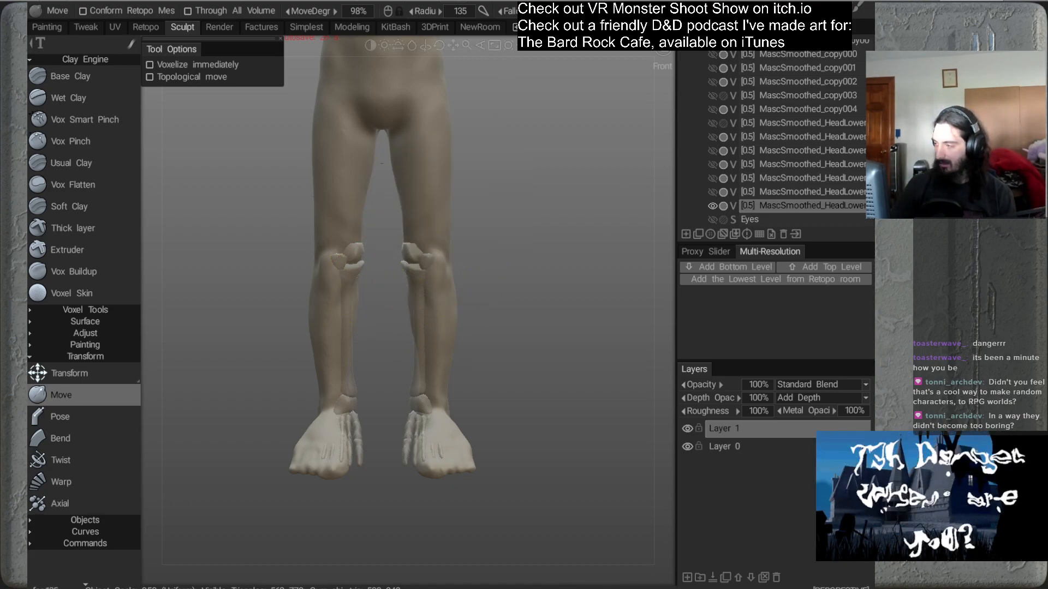
Pull the knees, lower thighs and shins inward over the leg bones from the front with the Move brush at radius 172
alt+middle_drag(505, 208, 515, 203)
right_drag(443, 270, 462, 270)
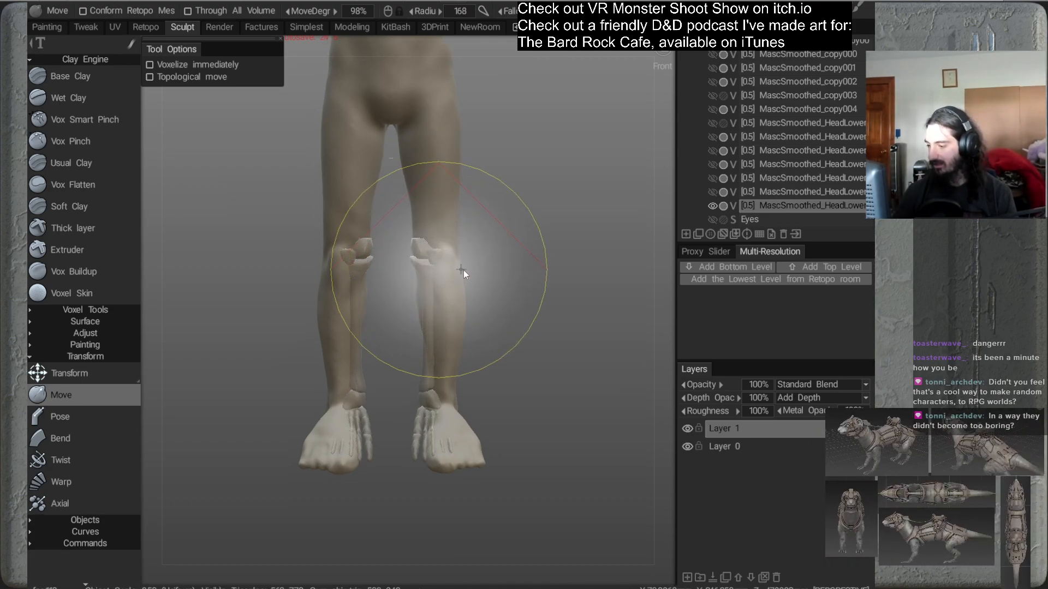
drag(440, 268, 430, 267)
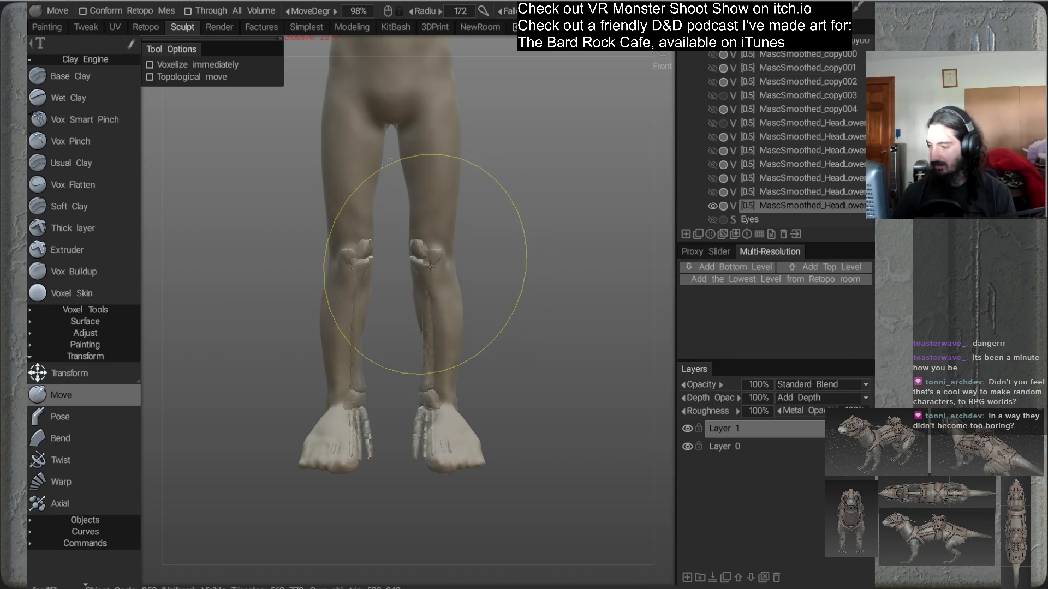
alt+middle_drag(471, 223, 469, 242)
drag(431, 219, 419, 225)
drag(437, 334, 427, 333)
alt+middle_drag(465, 315, 468, 295)
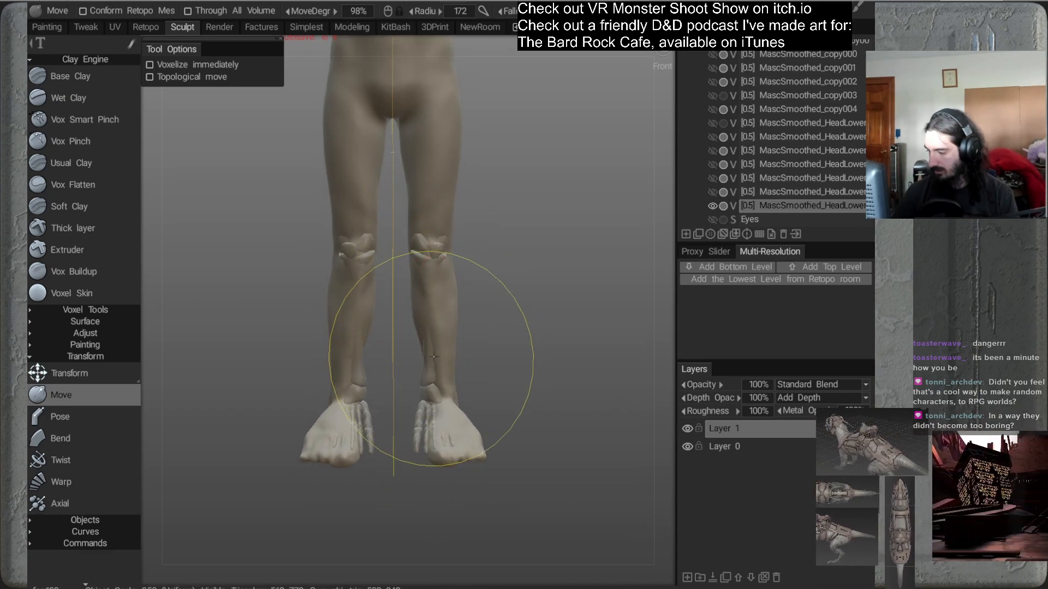
alt+middle_drag(460, 344, 460, 320)
drag(441, 348, 426, 353)
Pull the knee forward over the kneecap bone in side view with the Move brush at radius 172
alt+drag(493, 383, 352, 398)
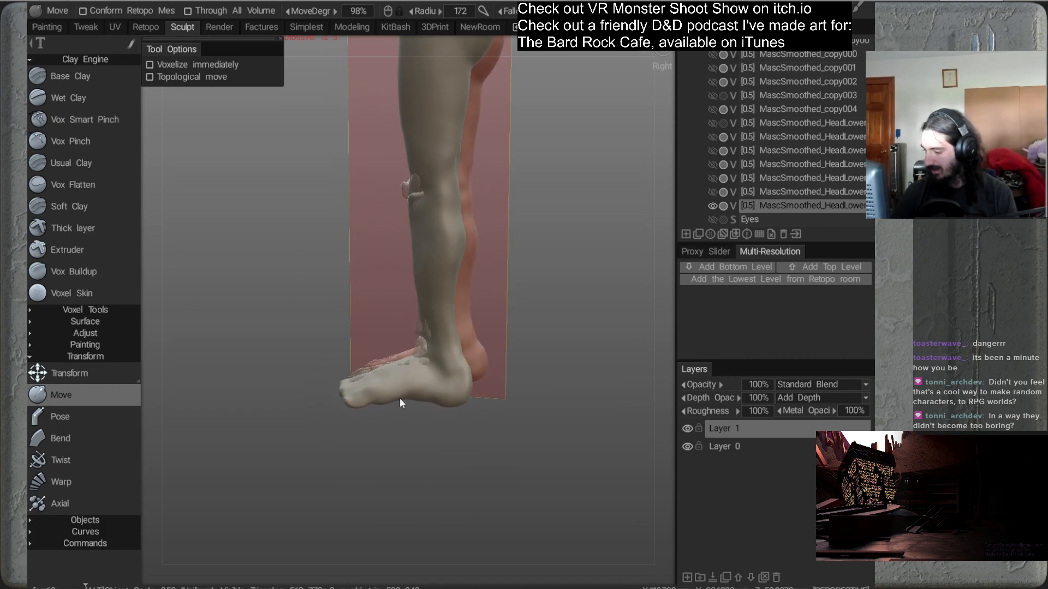
mouse_move(431, 367)
alt+mouse_down()
mouse_move(497, 334)
mouse_move(491, 272)
alt+mouse_up()
drag(439, 220, 425, 226)
mouse_move(469, 257)
alt+right_down()
mouse_move(488, 274)
mouse_move(453, 212)
mouse_move(454, 183)
alt+right_up()
alt+drag(468, 191, 501, 245)
alt+middle_drag(500, 246, 501, 204)
alt+right_drag(501, 205, 519, 300)
alt+drag(519, 301, 478, 338)
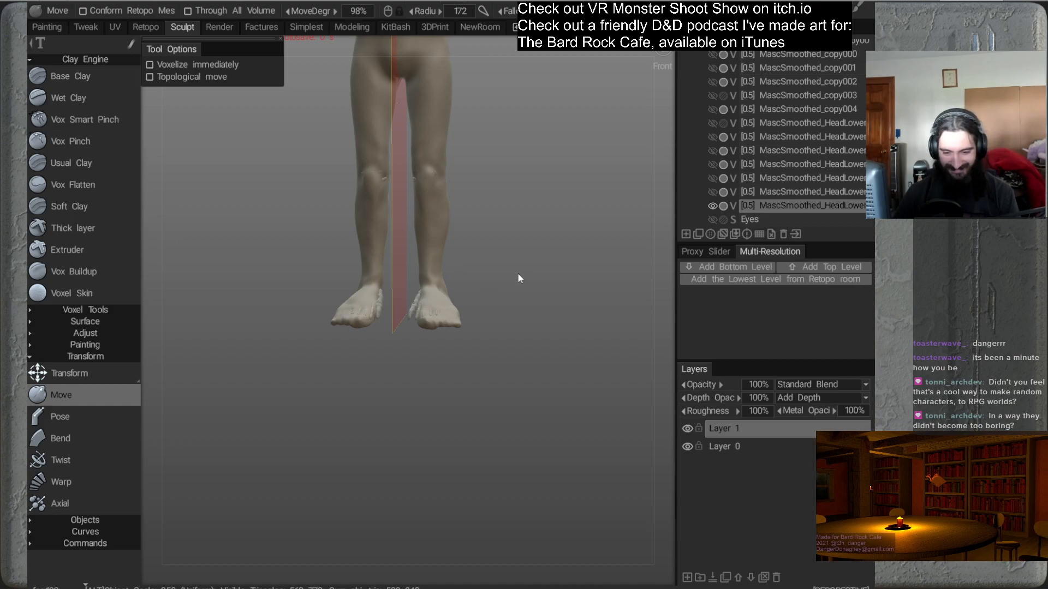
Shift the feet toward the midline from the front with the Move brush, reducing its radius to 81.8
mouse_move(539, 225)
alt+mouse_down()
mouse_move(509, 289)
mouse_move(508, 247)
mouse_move(486, 293)
mouse_move(498, 283)
mouse_move(453, 290)
mouse_move(481, 309)
mouse_move(473, 306)
mouse_move(489, 388)
alt+mouse_up()
drag(459, 184, 428, 184)
right_drag(472, 167, 397, 201)
drag(478, 159, 461, 159)
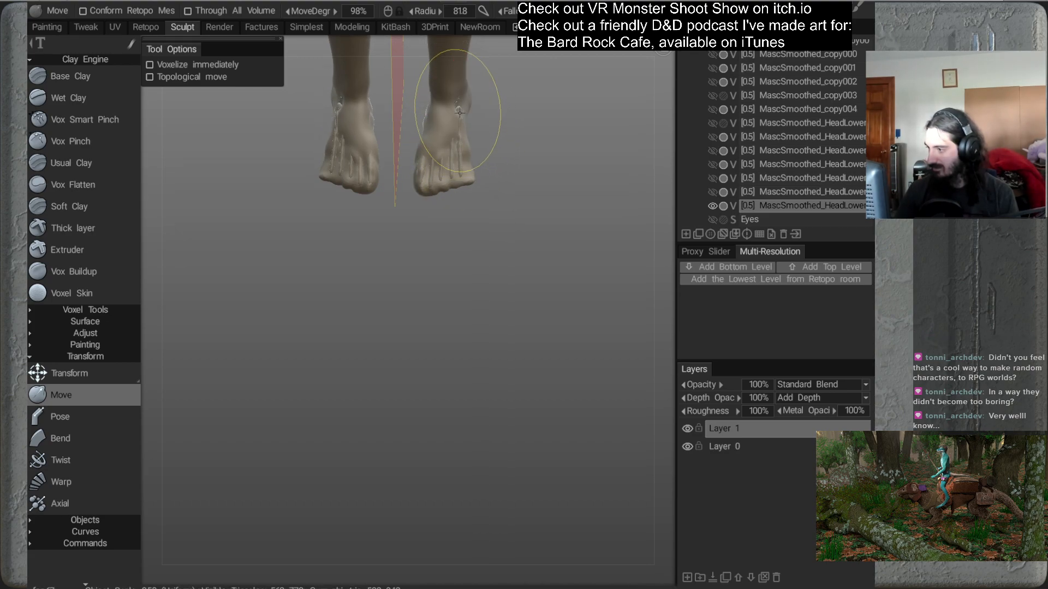
Adjust the calves and the area around the knees from behind with Move brush strokes at radius 81.8
alt+drag(495, 286, 482, 309)
alt+right_drag(481, 309, 491, 262)
alt+drag(491, 262, 371, 173)
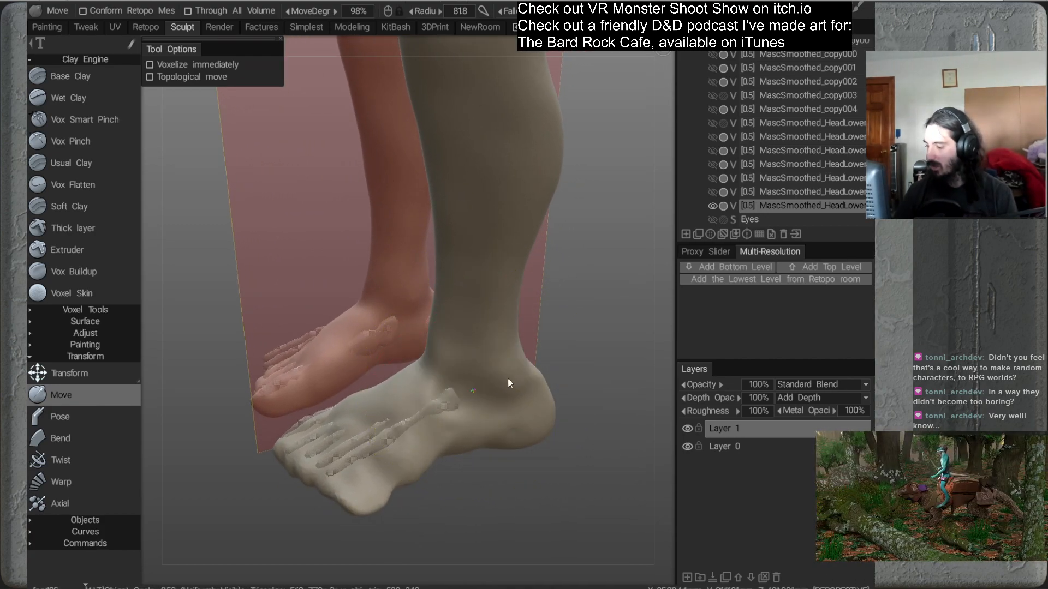
alt+right_drag(511, 381, 490, 254)
alt+drag(491, 258, 519, 243)
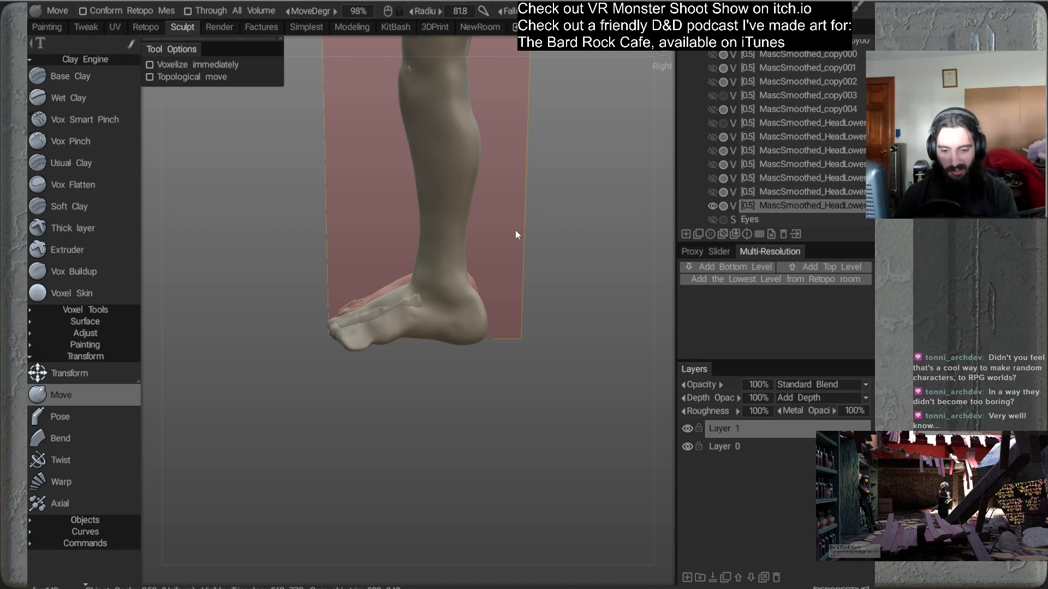
alt+middle_drag(505, 183, 478, 221)
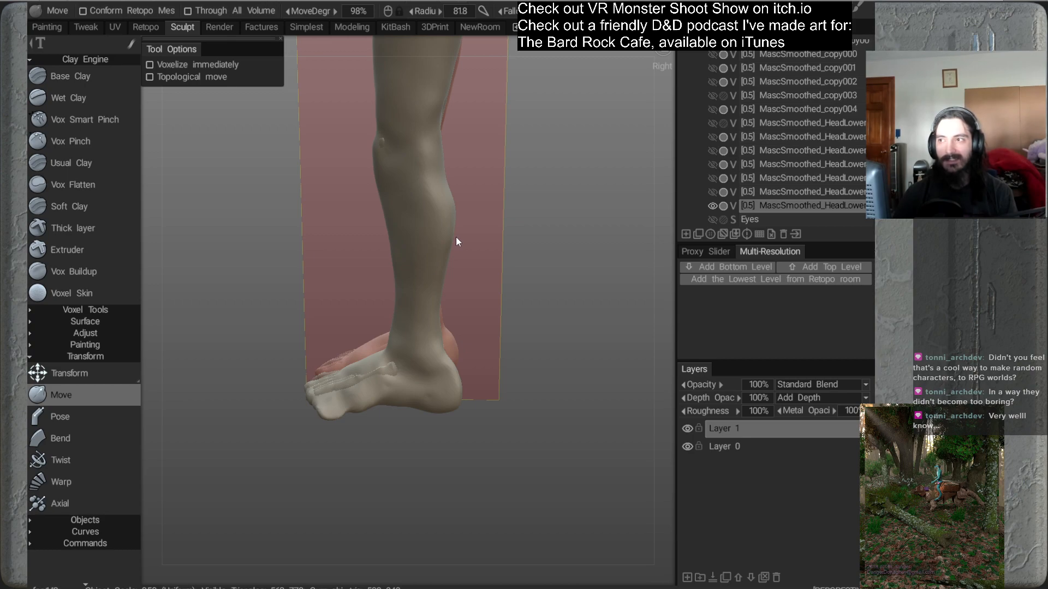
mouse_move(479, 241)
alt+mouse_down()
mouse_move(437, 311)
mouse_move(301, 297)
alt+mouse_up()
drag(375, 234, 381, 233)
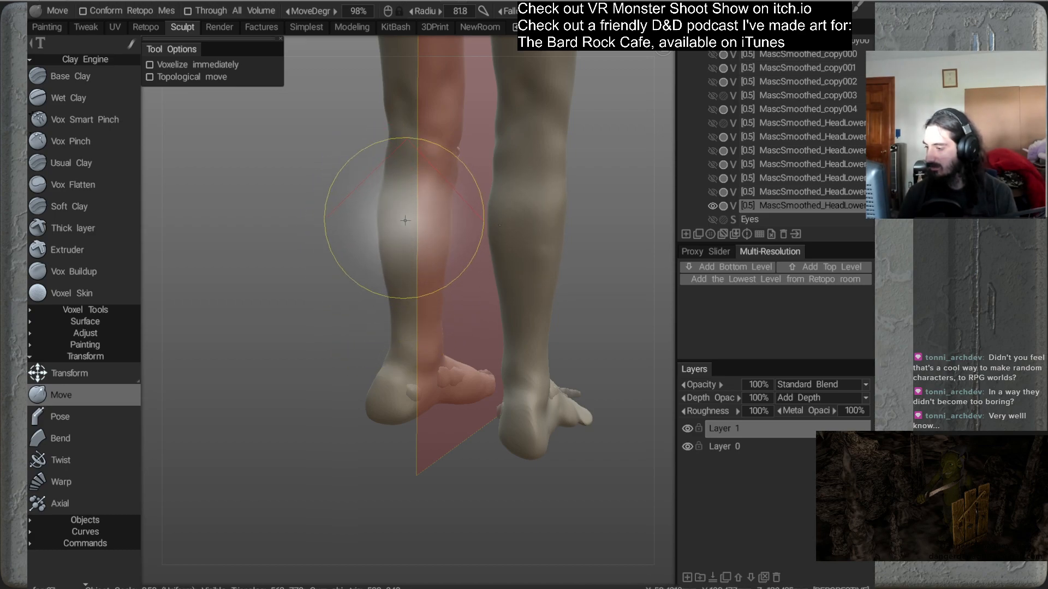
drag(386, 178, 394, 180)
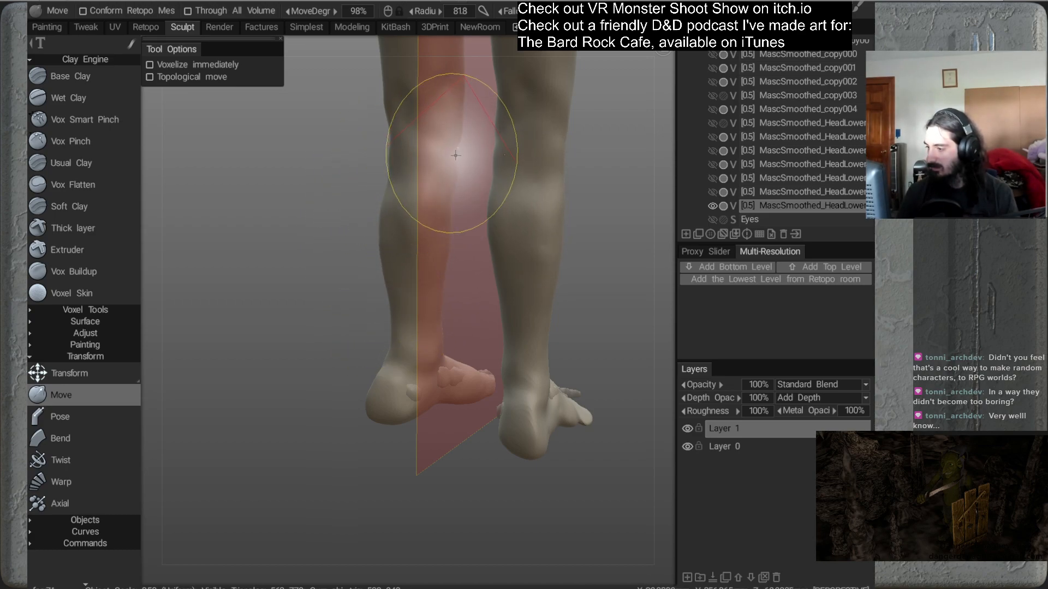
drag(455, 154, 460, 155)
Reshape the heel and ankle from behind and in side view with the Move brush, reducing its radius to 46.5
mouse_move(381, 234)
alt+mouse_down()
mouse_move(423, 263)
mouse_move(430, 210)
mouse_move(447, 290)
mouse_move(430, 302)
mouse_move(524, 301)
mouse_move(505, 299)
mouse_move(523, 279)
mouse_move(469, 311)
mouse_move(480, 378)
mouse_move(509, 320)
mouse_move(388, 349)
mouse_move(438, 391)
mouse_move(469, 338)
mouse_move(404, 376)
alt+mouse_up()
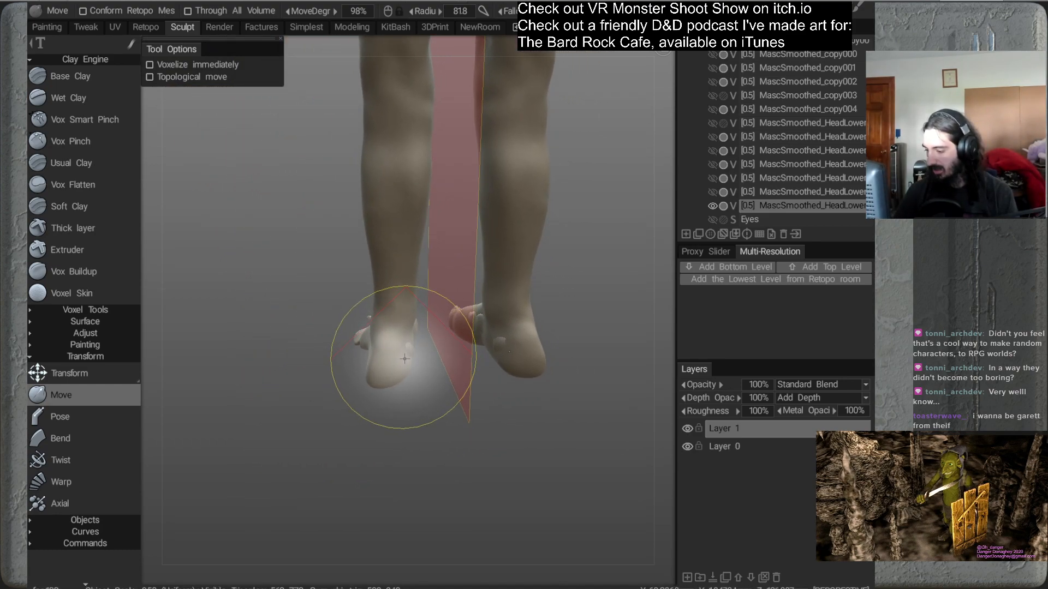
right_drag(386, 368, 363, 382)
mouse_move(386, 376)
alt+mouse_down()
mouse_move(372, 414)
mouse_move(433, 370)
mouse_move(439, 342)
mouse_move(429, 358)
mouse_move(403, 347)
mouse_move(419, 356)
mouse_move(391, 378)
mouse_move(356, 383)
mouse_move(419, 348)
mouse_move(372, 422)
mouse_move(416, 375)
mouse_move(404, 332)
mouse_move(381, 365)
mouse_move(398, 412)
mouse_move(408, 320)
mouse_move(385, 365)
mouse_move(377, 337)
alt+mouse_up()
alt+right_drag(378, 337, 377, 344)
right_drag(377, 343, 382, 349)
alt+drag(346, 351, 413, 339)
right_drag(414, 339, 382, 367)
mouse_move(380, 367)
mouse_down()
mouse_move(388, 352)
mouse_move(475, 359)
mouse_move(468, 304)
mouse_move(465, 350)
mouse_move(444, 347)
mouse_up()
right_drag(468, 297, 452, 313)
mouse_move(449, 302)
mouse_down()
mouse_move(444, 293)
mouse_move(467, 291)
mouse_move(456, 287)
mouse_move(460, 273)
mouse_up()
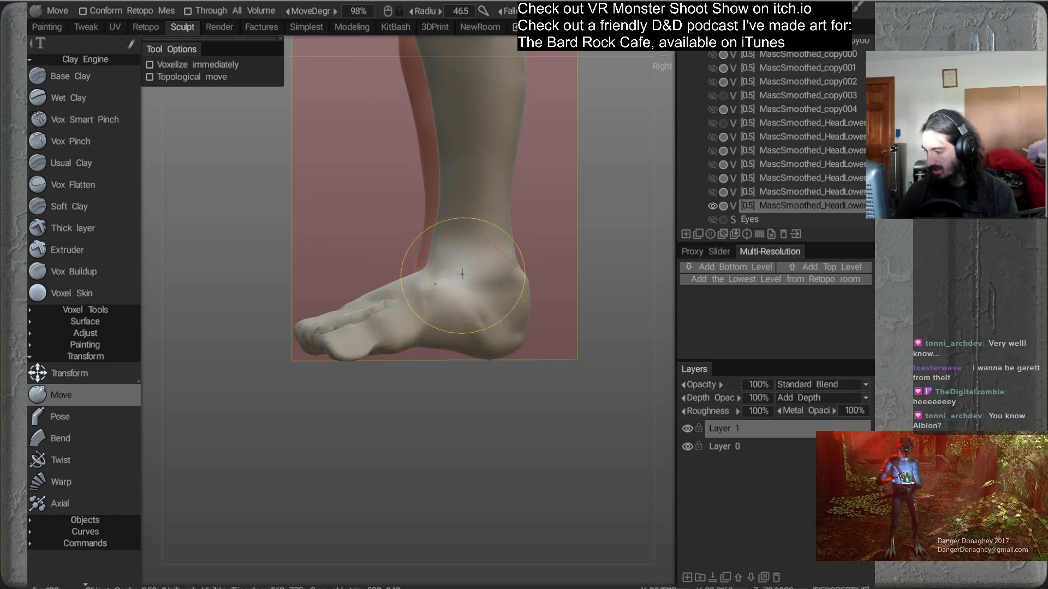
Raise the middle of the foot and extend the toes forward in side view with the Move brush at radius 46.5
drag(383, 321, 394, 306)
drag(346, 341, 331, 337)
mouse_move(384, 388)
alt+mouse_down()
mouse_move(497, 391)
mouse_move(502, 276)
mouse_move(496, 340)
mouse_move(423, 380)
mouse_move(389, 355)
alt+mouse_up()
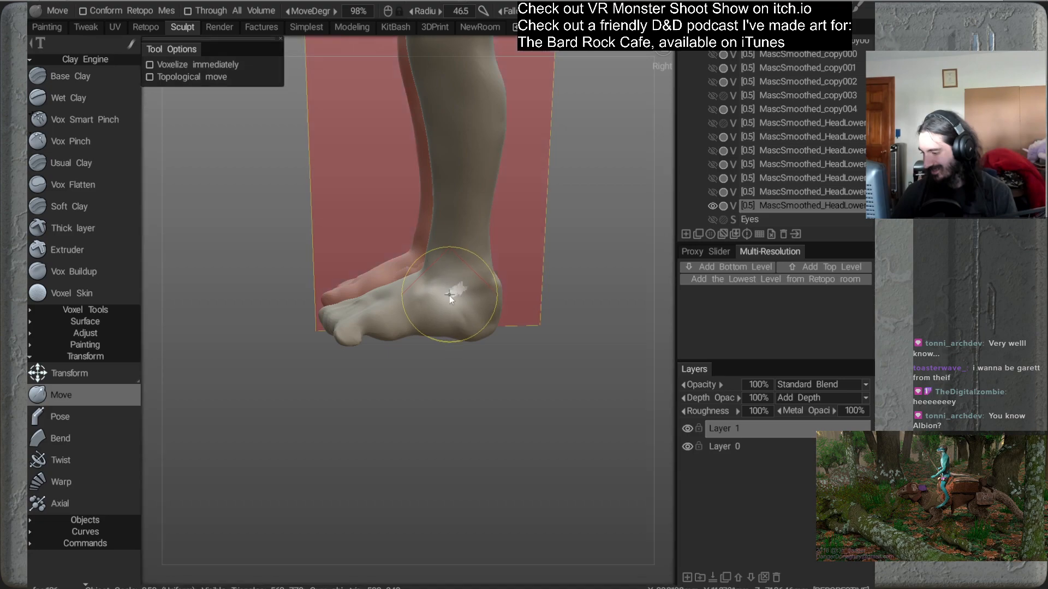
mouse_move(386, 314)
alt+mouse_down()
mouse_move(460, 369)
mouse_move(434, 384)
mouse_move(345, 337)
mouse_move(376, 319)
alt+mouse_up()
Refine the foot from side, three-quarter and front angles with the Move brush at radii of 59.5 and 45.2
mouse_move(457, 359)
alt+mouse_down()
mouse_move(408, 326)
mouse_move(473, 378)
mouse_move(460, 311)
mouse_move(484, 342)
mouse_move(506, 283)
mouse_move(501, 319)
mouse_move(491, 253)
mouse_move(461, 279)
alt+mouse_up()
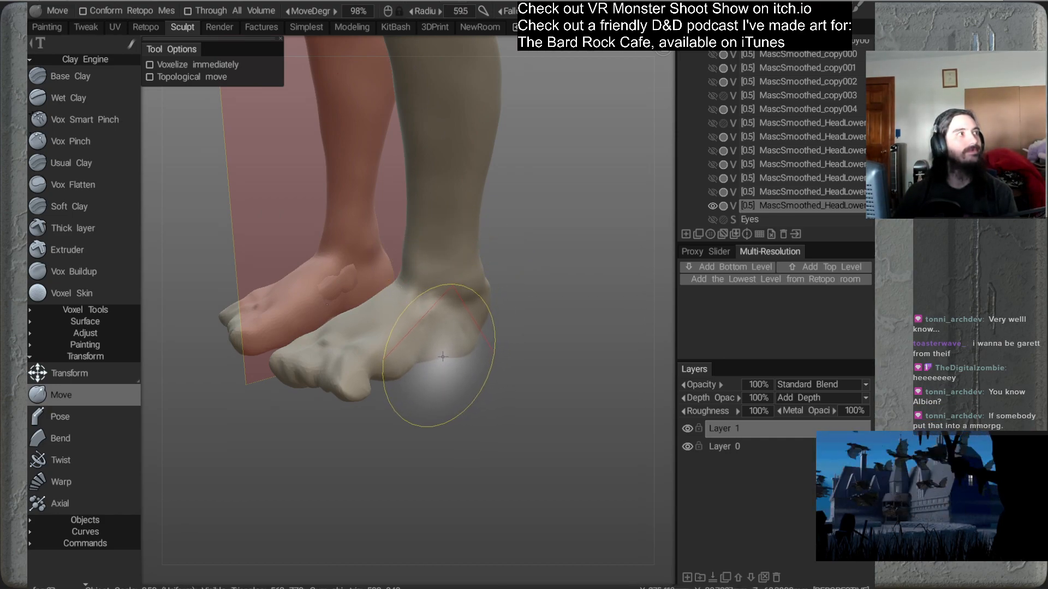
mouse_move(368, 328)
alt+mouse_down()
mouse_move(404, 383)
mouse_move(442, 332)
mouse_move(456, 286)
mouse_move(486, 321)
mouse_move(538, 302)
alt+mouse_up()
mouse_move(370, 362)
alt+mouse_down()
mouse_move(475, 339)
mouse_move(452, 346)
mouse_move(506, 376)
alt+mouse_up()
mouse_move(536, 336)
alt+mouse_down()
mouse_move(519, 402)
mouse_move(527, 324)
mouse_move(484, 344)
mouse_move(519, 334)
mouse_move(469, 324)
mouse_move(536, 350)
alt+mouse_up()
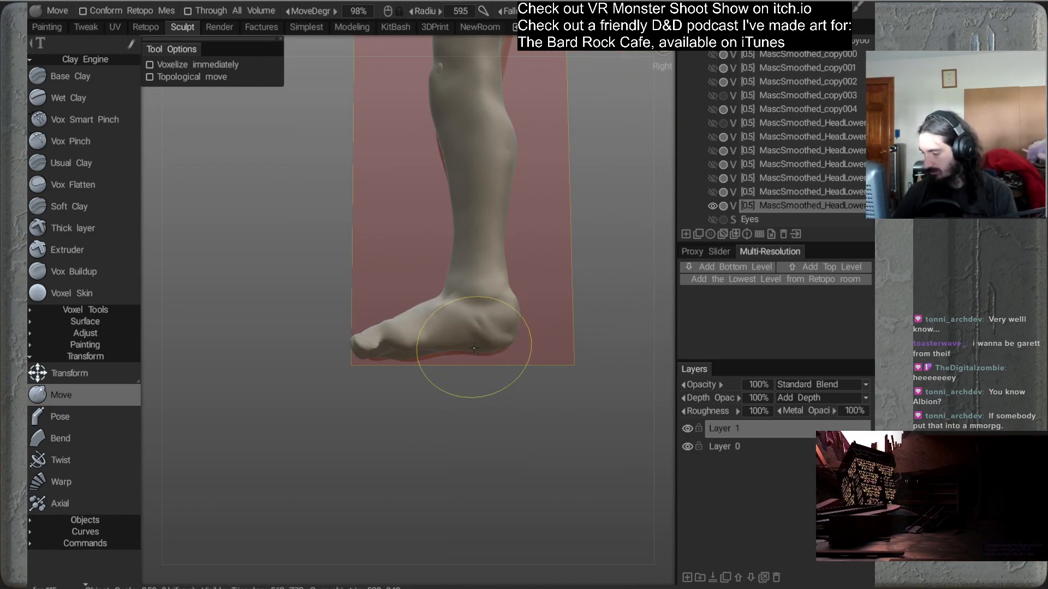
drag(448, 397, 526, 404)
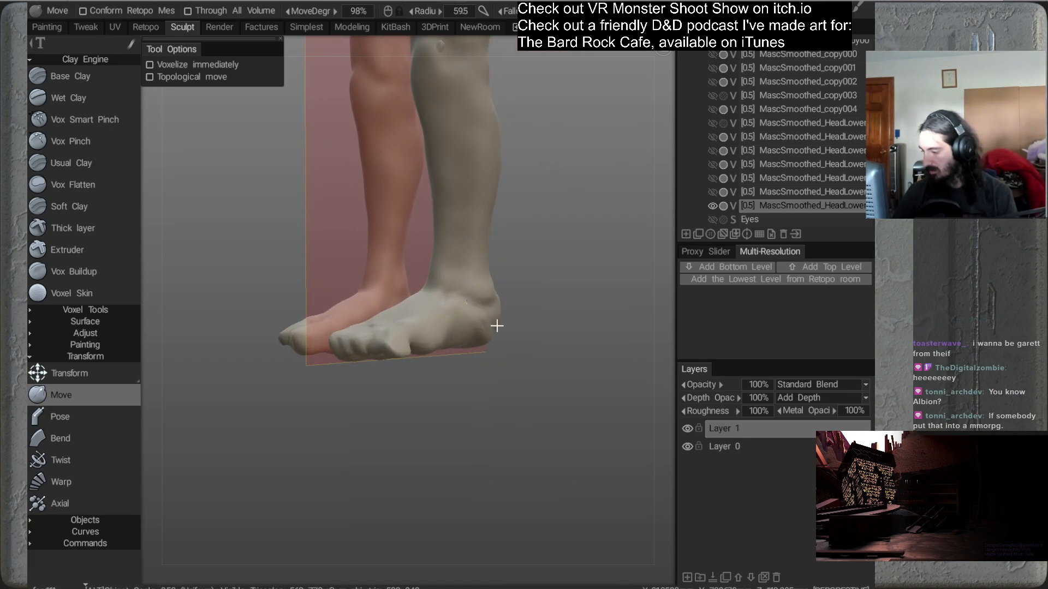
mouse_move(489, 337)
mouse_down()
mouse_move(459, 366)
mouse_move(500, 409)
mouse_move(516, 369)
mouse_move(472, 325)
mouse_move(457, 383)
mouse_move(470, 379)
mouse_move(431, 367)
mouse_move(480, 369)
mouse_up()
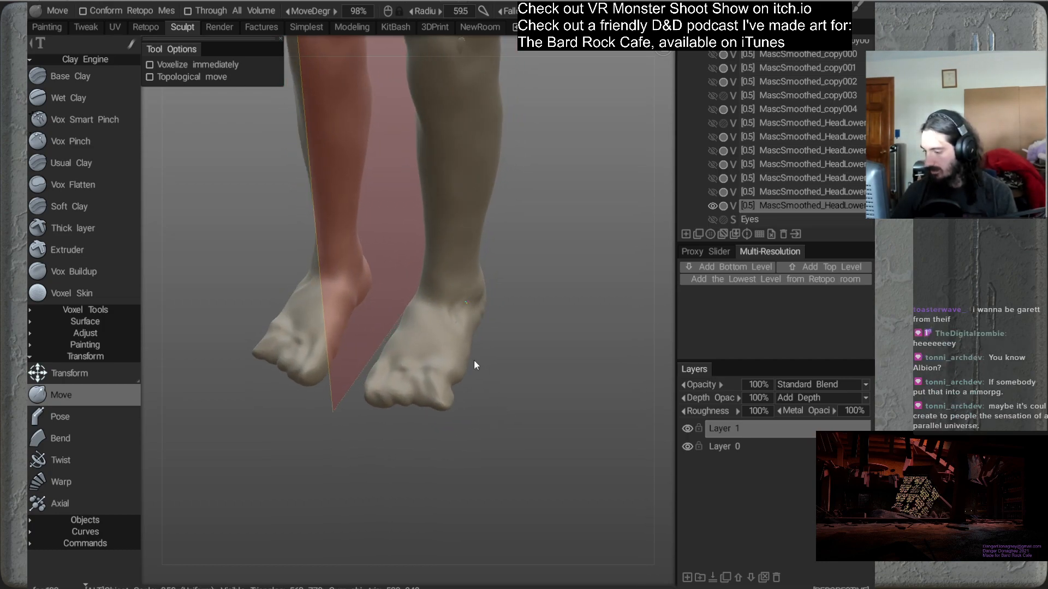
mouse_move(421, 322)
alt+mouse_down()
mouse_move(503, 367)
mouse_move(444, 327)
mouse_move(463, 362)
mouse_move(564, 331)
mouse_move(534, 317)
mouse_move(417, 326)
alt+mouse_up()
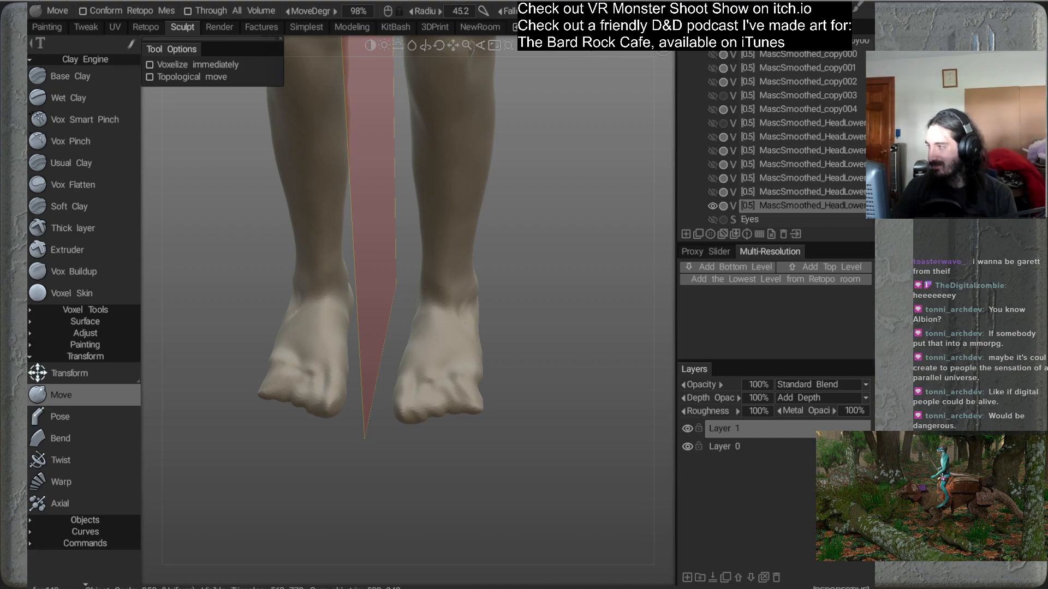
Adjust the back of the knee and calf from behind with the Move brush at radius 88.1
alt+drag(532, 200, 522, 216)
alt+right_drag(523, 215, 494, 164)
mouse_move(495, 164)
alt+mouse_down()
mouse_move(457, 298)
mouse_move(508, 267)
mouse_move(496, 257)
mouse_move(435, 278)
mouse_move(479, 306)
mouse_move(467, 269)
mouse_move(410, 297)
mouse_move(415, 332)
mouse_move(356, 303)
mouse_move(396, 323)
alt+mouse_up()
right_drag(398, 250, 412, 244)
alt+drag(396, 243, 405, 240)
drag(397, 202, 397, 205)
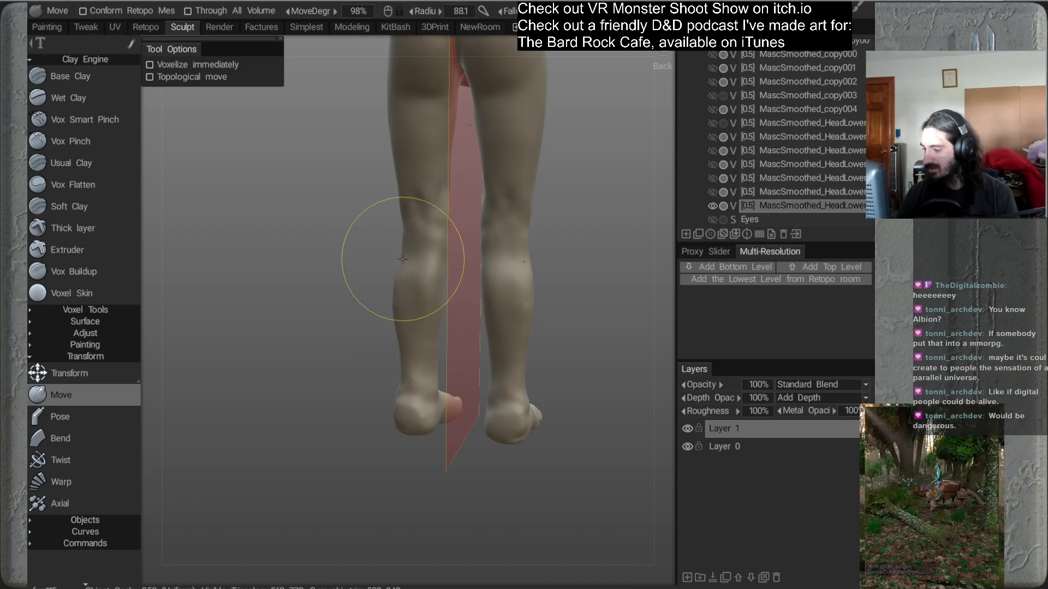
mouse_move(394, 335)
alt+mouse_down()
mouse_move(513, 333)
mouse_move(501, 315)
mouse_move(431, 313)
mouse_move(452, 253)
alt+mouse_up()
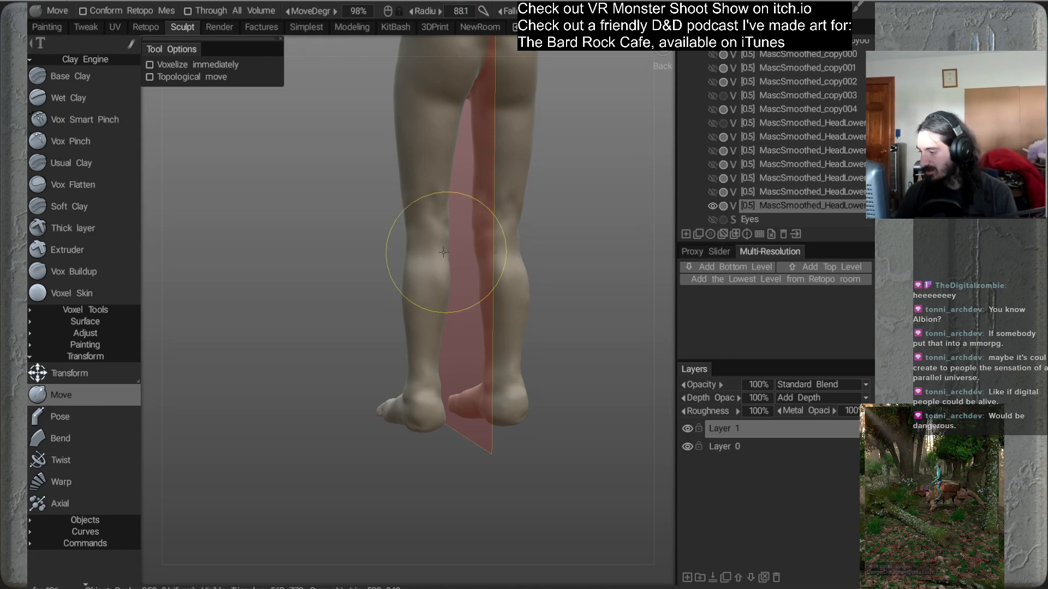
mouse_move(470, 306)
alt+mouse_down()
mouse_move(407, 320)
mouse_move(400, 335)
mouse_move(503, 339)
mouse_move(491, 319)
alt+mouse_up()
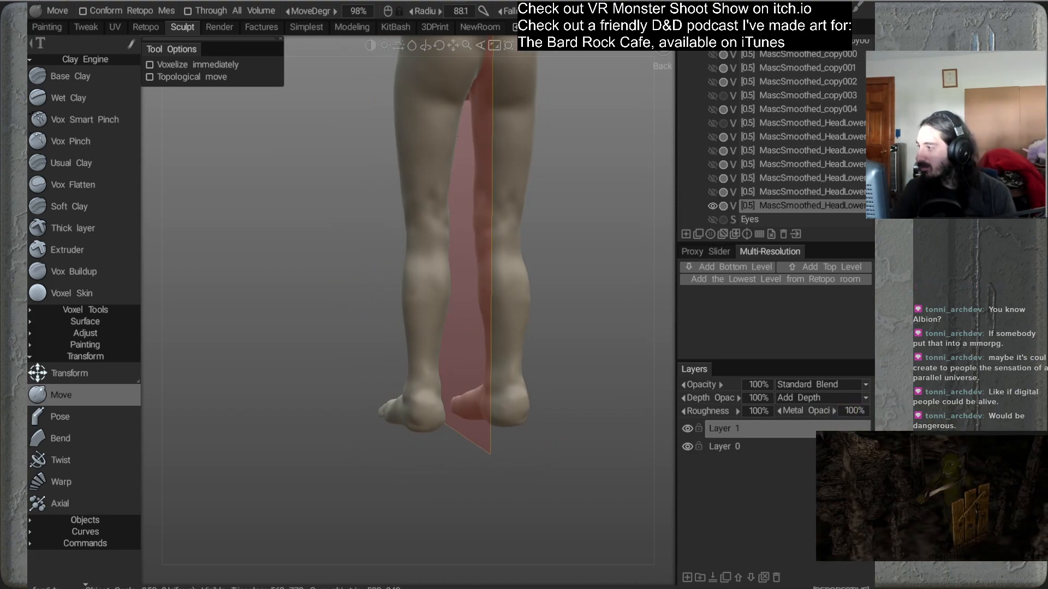
Adjust the outer contour of the lower shin from the front with the Move brush at radius 88.1
alt+drag(520, 146, 500, 266)
alt+middle_drag(499, 264, 518, 283)
alt+drag(410, 247, 425, 262)
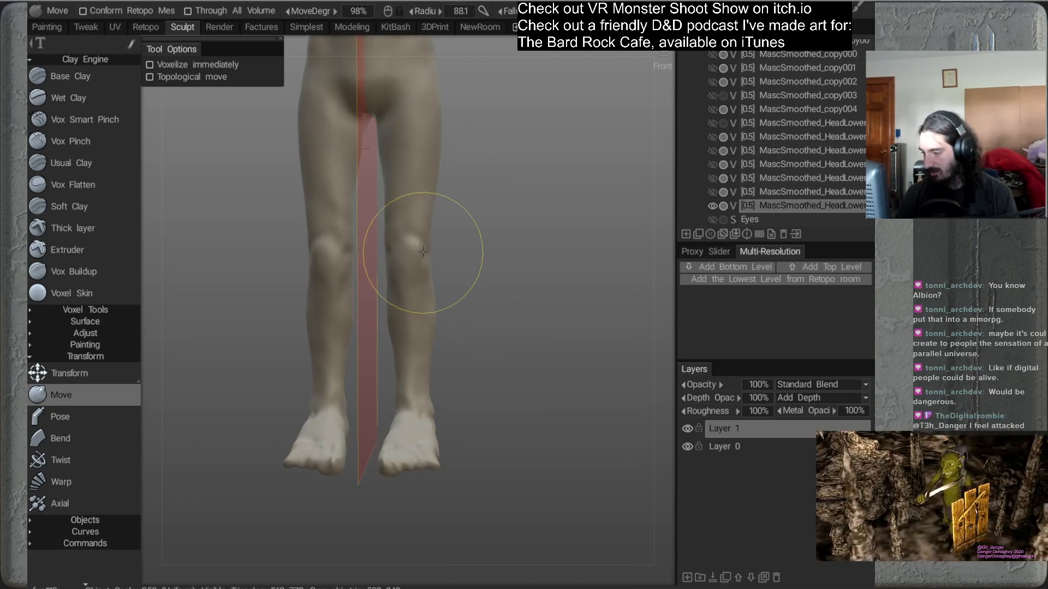
mouse_move(472, 299)
alt+middle_down()
mouse_move(475, 320)
mouse_move(493, 195)
alt+middle_up()
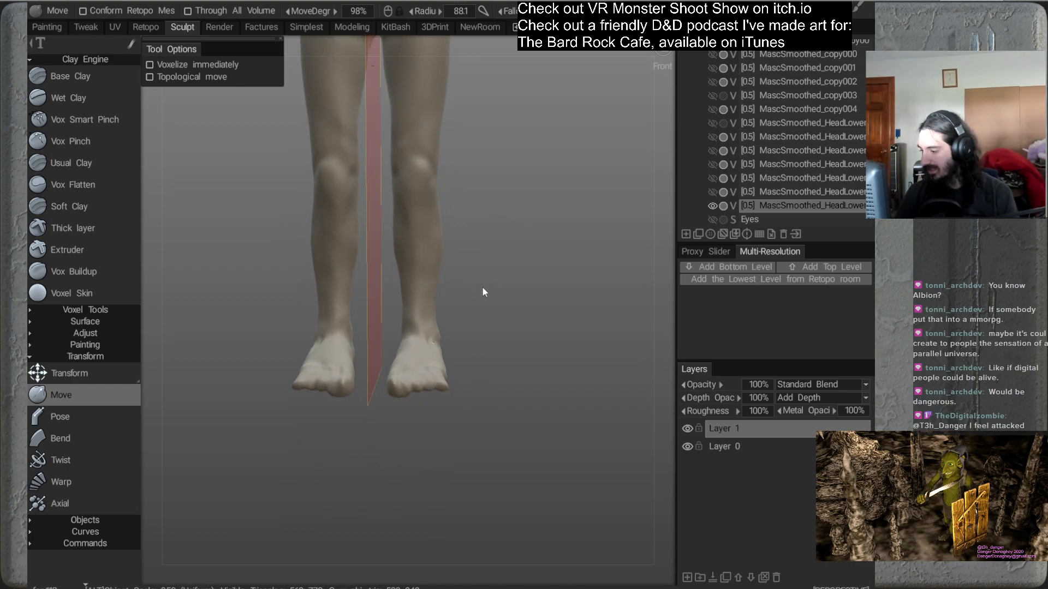
drag(422, 313, 427, 311)
Refine the ankle and heel area in side view with the Move brush at radius 38.3
mouse_move(506, 313)
alt+mouse_down()
mouse_move(371, 343)
mouse_move(434, 349)
alt+mouse_up()
right_drag(440, 307, 391, 341)
drag(453, 315, 457, 322)
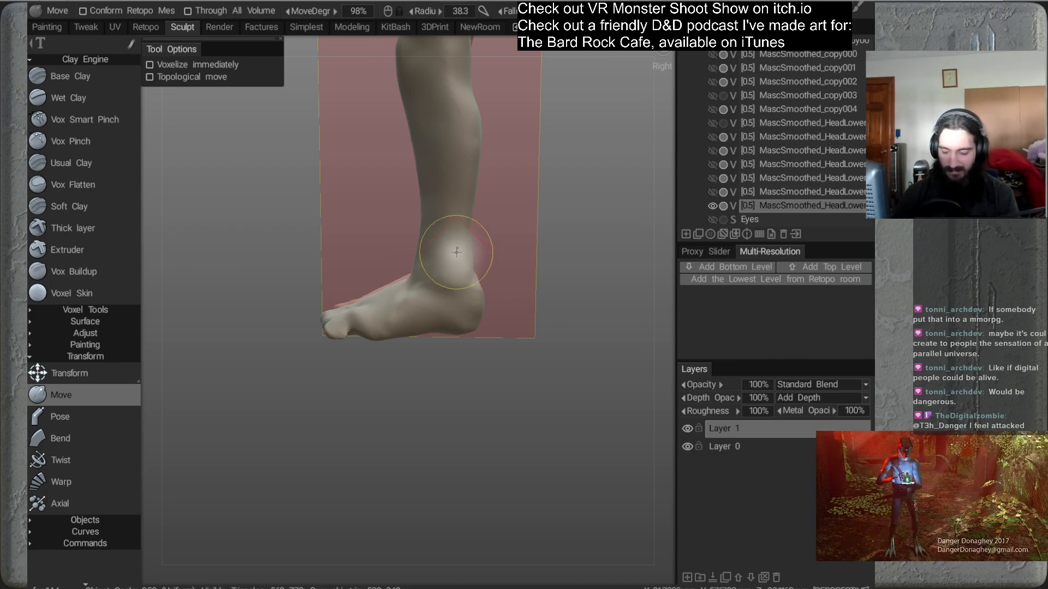
Adjust the sole and toes in side view with the Move brush at radii of 53.2 and 40.0
right_drag(407, 330, 421, 329)
drag(422, 332, 422, 324)
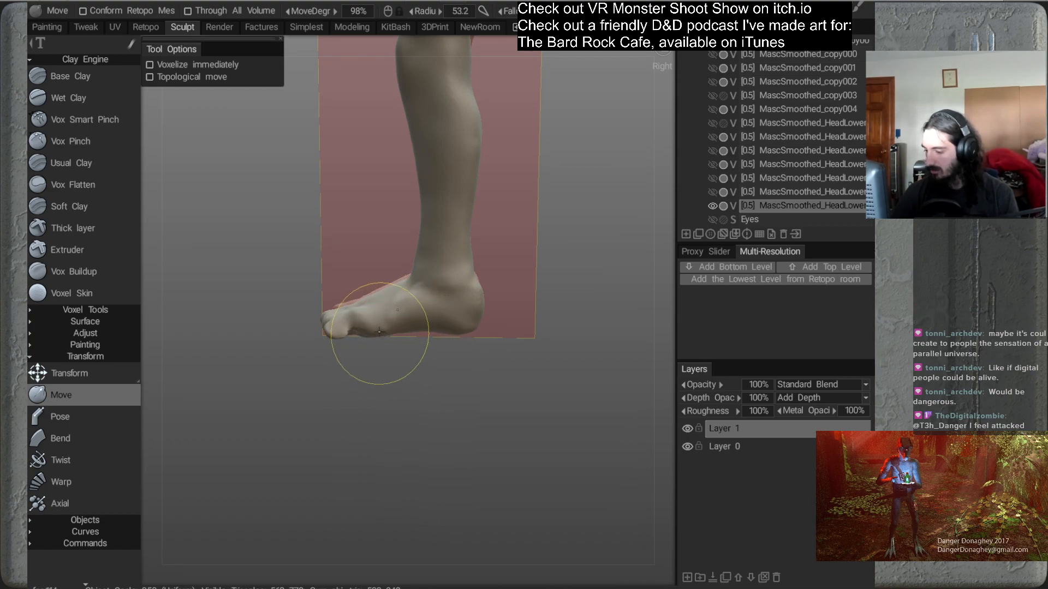
right_drag(364, 318, 353, 320)
drag(357, 323, 363, 343)
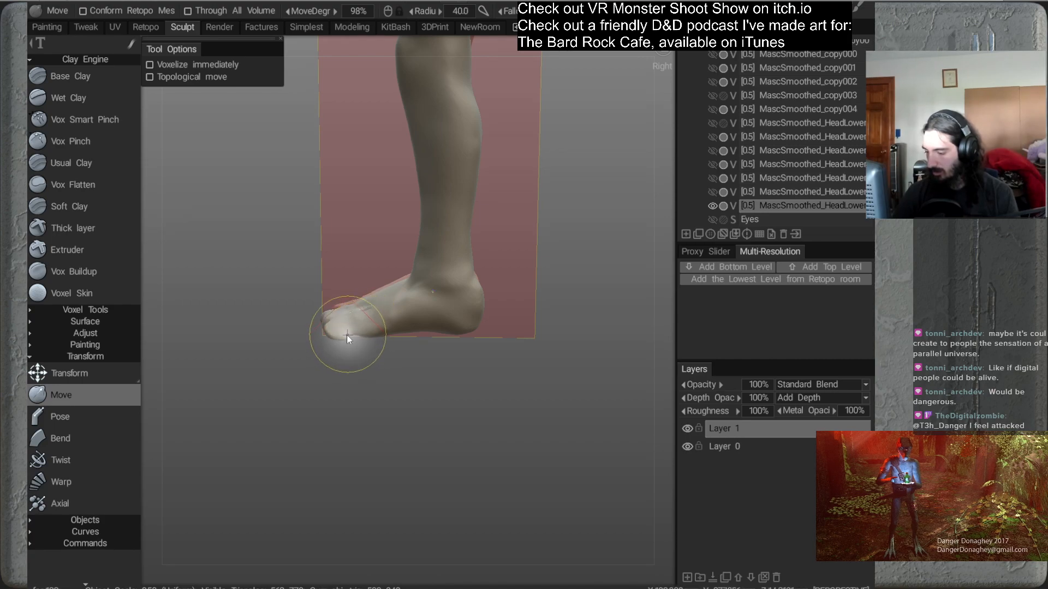
right_drag(348, 338, 343, 339)
Refine the outer toe edge from above the feet with the Move brush at radius 32.8
drag(384, 369, 474, 276)
drag(438, 360, 435, 360)
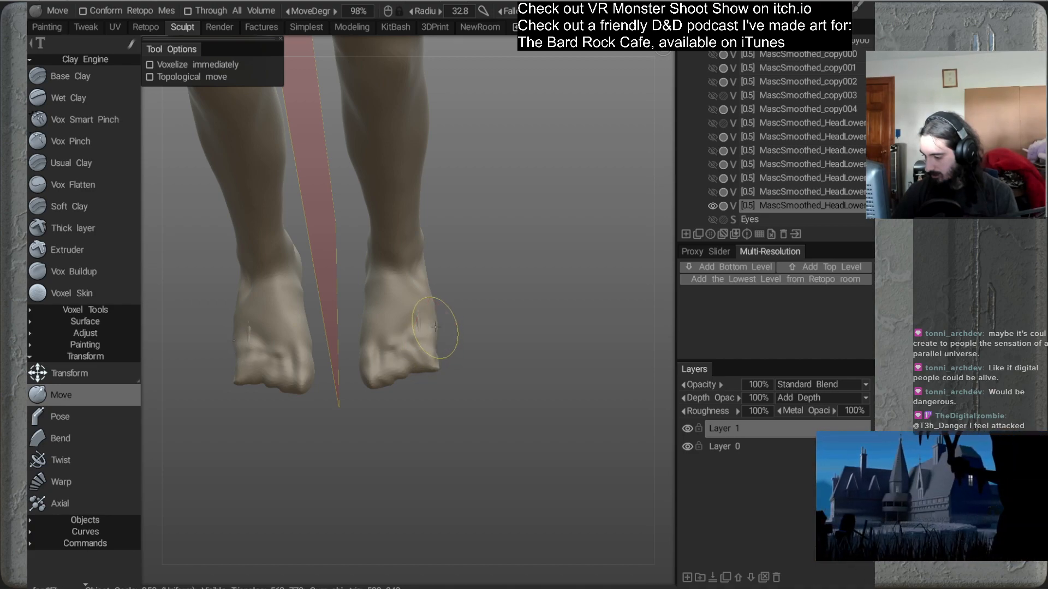
mouse_move(445, 333)
mouse_down()
mouse_move(385, 344)
mouse_move(348, 307)
mouse_move(386, 303)
mouse_move(385, 276)
mouse_move(410, 318)
mouse_move(546, 310)
mouse_up()
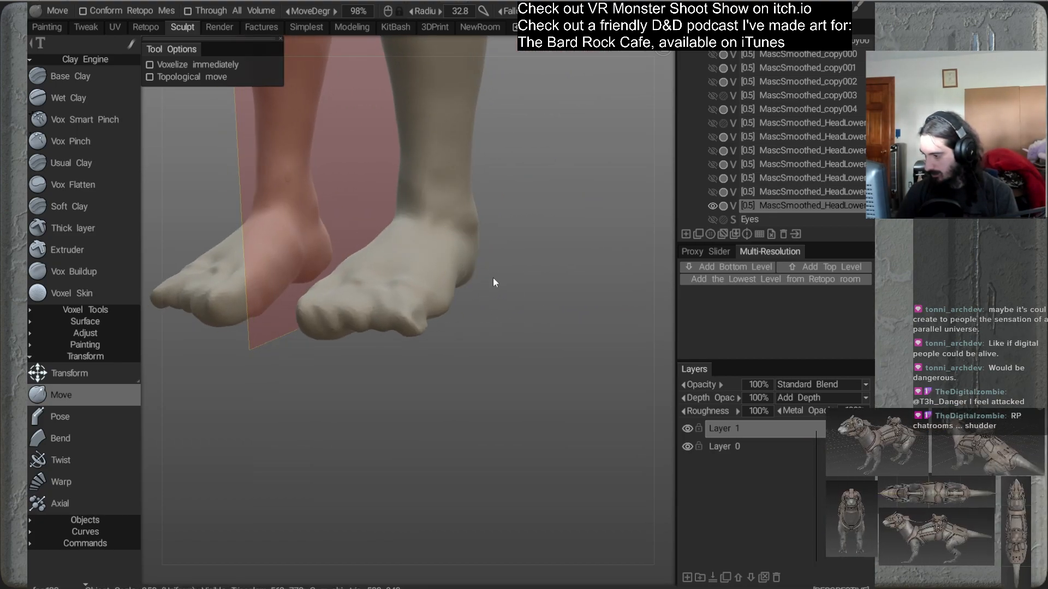
Reshape the ankle and instep from three-quarter and side views with the Move brush, enlarging its radius to 74.0
alt+drag(488, 276, 457, 265)
right_drag(479, 263, 496, 260)
drag(485, 257, 486, 291)
right_drag(512, 229, 501, 229)
drag(515, 232, 495, 230)
mouse_move(546, 262)
mouse_down()
mouse_move(424, 276)
mouse_move(494, 210)
mouse_move(544, 240)
mouse_move(509, 182)
mouse_move(542, 244)
mouse_up()
right_drag(485, 207, 527, 221)
alt+drag(527, 222, 517, 225)
right_drag(509, 206, 527, 208)
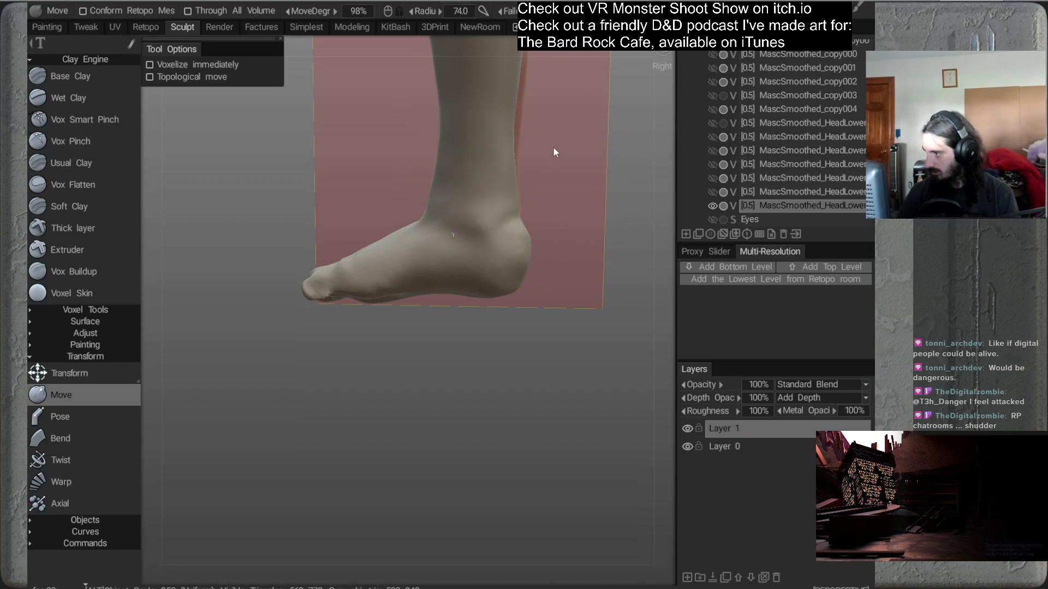
Adjust the ankle above the heel from behind with the Move brush at radius 52.3
middle_drag(555, 146, 521, 258)
mouse_move(480, 234)
alt+mouse_down()
mouse_move(572, 249)
mouse_move(542, 266)
mouse_move(597, 264)
mouse_move(453, 254)
mouse_move(389, 285)
mouse_move(432, 303)
mouse_move(415, 322)
mouse_move(460, 257)
mouse_move(420, 279)
mouse_move(405, 334)
mouse_move(456, 323)
alt+mouse_up()
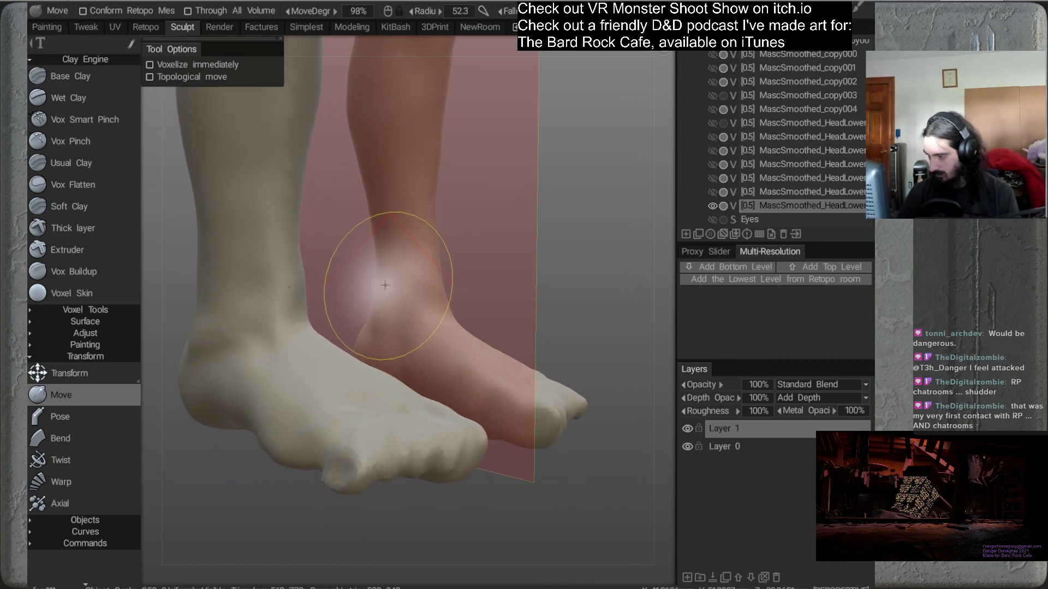
mouse_move(351, 304)
alt+mouse_down()
mouse_move(453, 321)
mouse_move(599, 324)
mouse_move(544, 329)
alt+mouse_up()
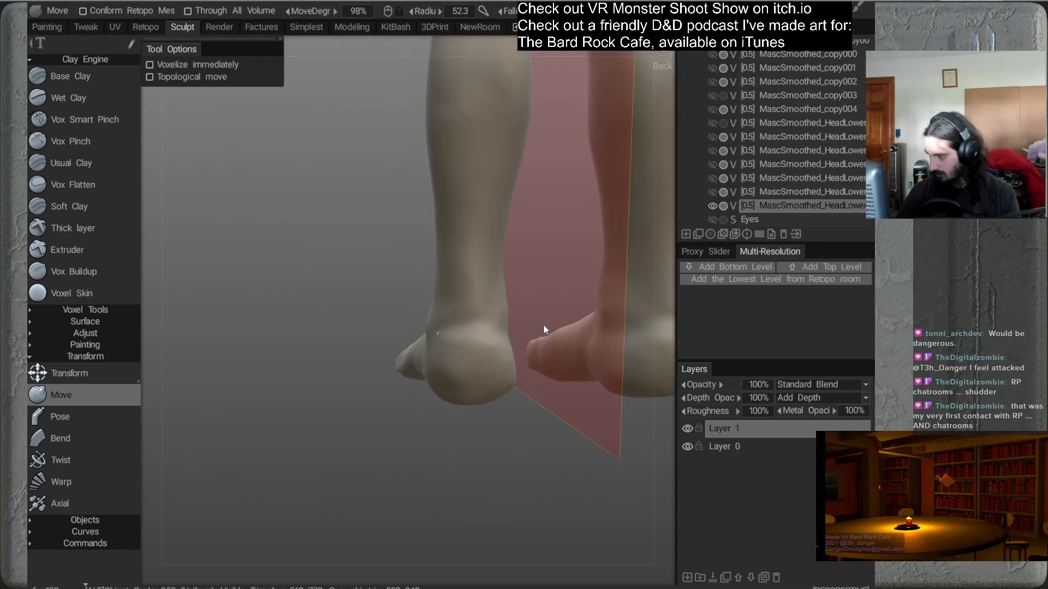
drag(491, 283, 496, 281)
mouse_move(449, 312)
alt+mouse_down()
mouse_move(478, 317)
mouse_move(390, 313)
alt+mouse_up()
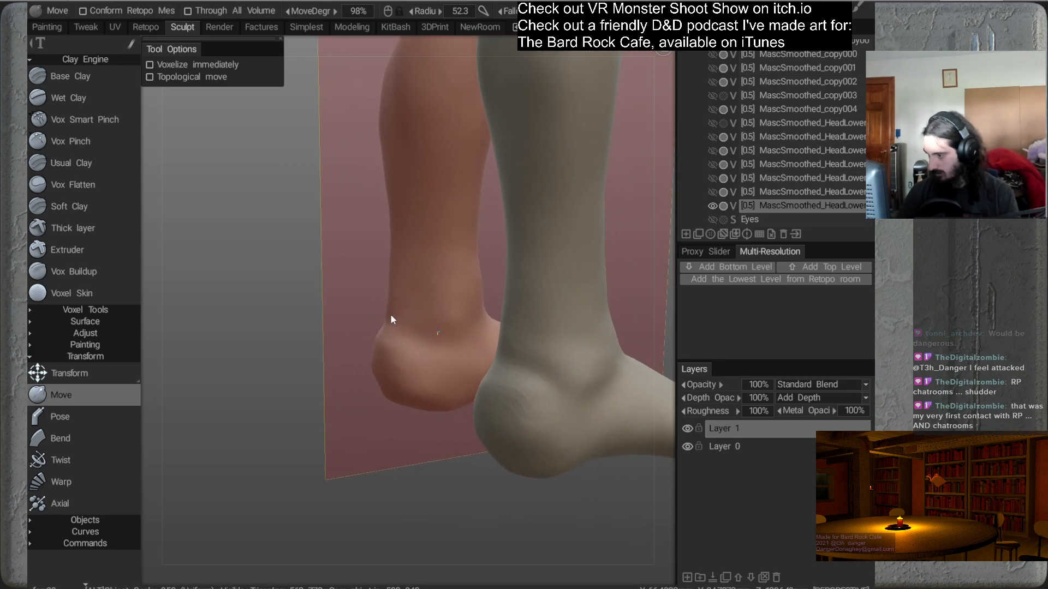
Refine the front contour of the shin in side view with the Move brush at radius 90.5
mouse_move(392, 259)
mouse_down()
mouse_move(471, 303)
mouse_move(557, 306)
mouse_move(475, 262)
mouse_move(598, 266)
mouse_move(510, 269)
mouse_move(586, 262)
mouse_up()
right_drag(437, 255, 452, 253)
mouse_move(440, 260)
alt+mouse_down()
mouse_move(440, 321)
mouse_move(470, 319)
mouse_move(468, 307)
mouse_move(577, 306)
mouse_move(465, 312)
mouse_move(457, 283)
alt+mouse_up()
right_drag(441, 222, 455, 219)
drag(427, 212, 420, 209)
drag(419, 157, 412, 155)
alt+middle_drag(464, 150, 456, 236)
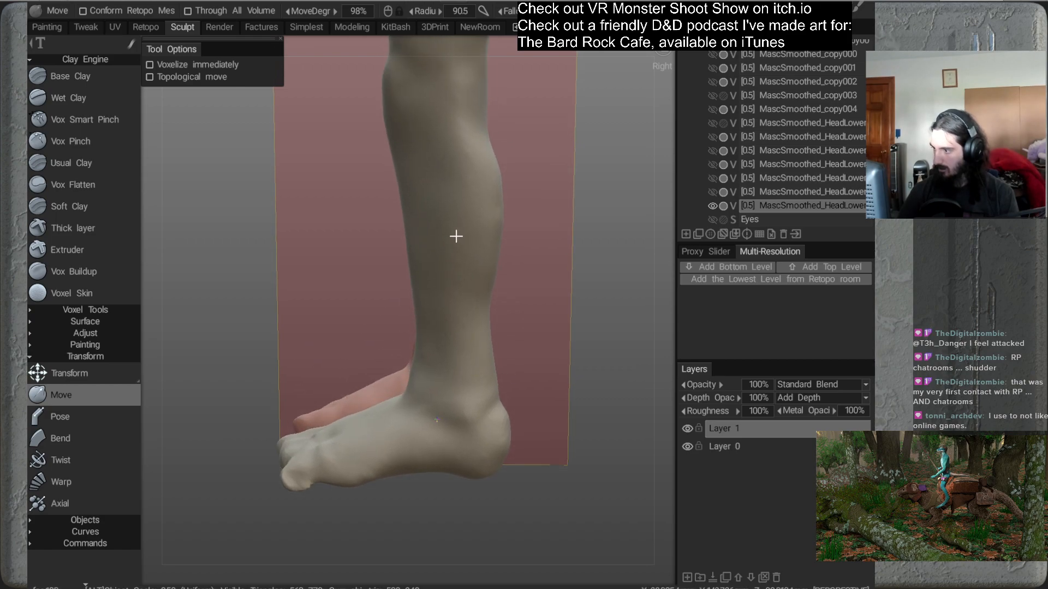
alt+right_drag(456, 237, 426, 221)
drag(408, 219, 404, 220)
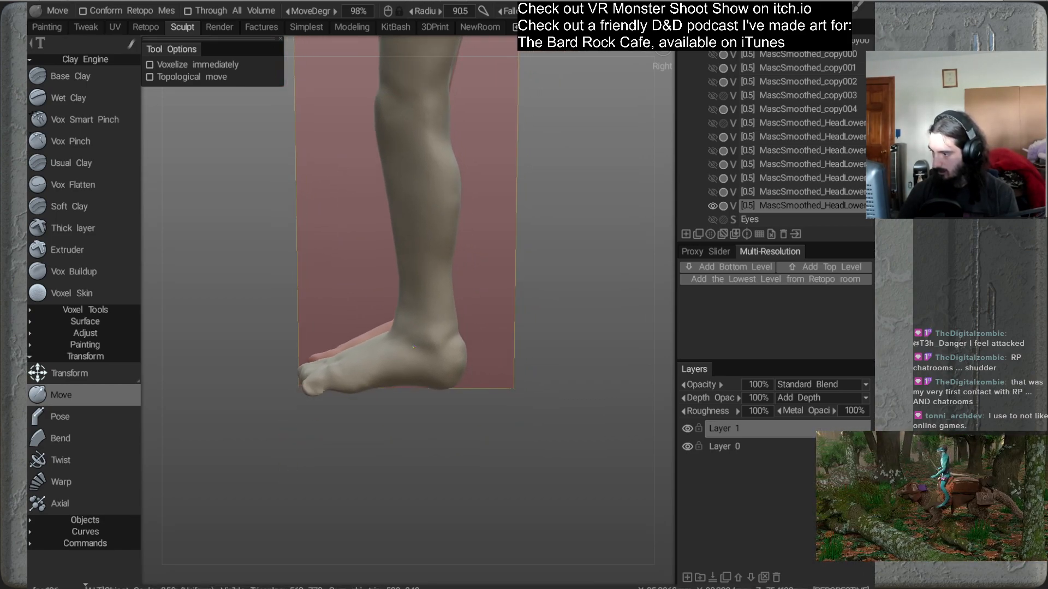
Refine the knee and upper shin from the front with the Move brush at radius 61.4
alt+drag(403, 299, 548, 302)
alt+drag(475, 312, 527, 313)
alt+middle_drag(493, 250, 521, 297)
right_drag(425, 191, 397, 209)
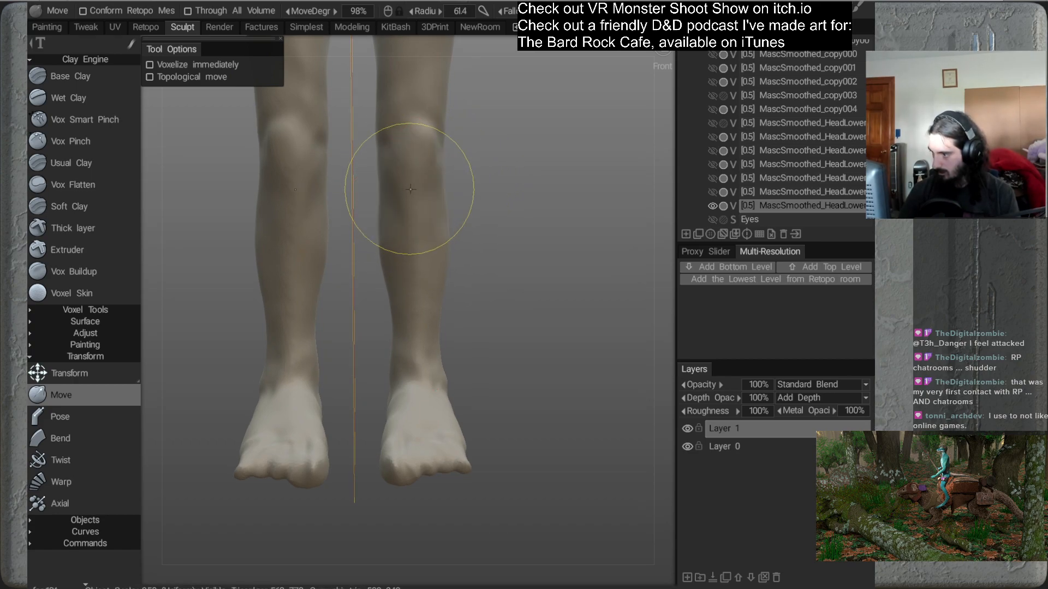
mouse_move(466, 233)
alt+mouse_down()
mouse_move(391, 288)
mouse_move(524, 273)
mouse_move(500, 247)
alt+mouse_up()
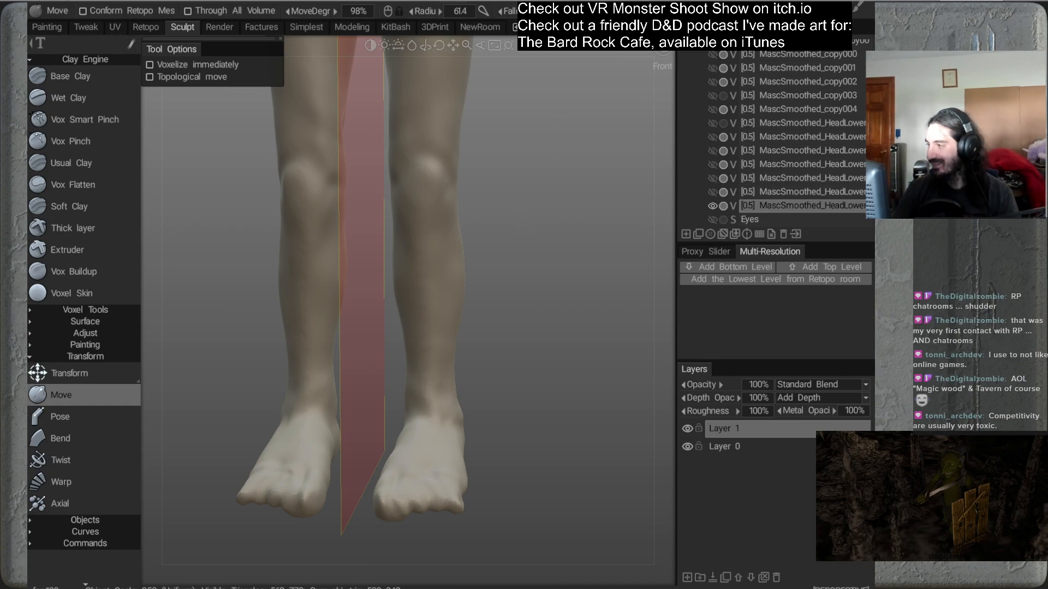
Examine the proportions of the legs and lower body from several angles
alt+right_drag(535, 164, 505, 210)
alt+drag(505, 210, 537, 277)
alt+middle_drag(535, 222, 556, 236)
alt+right_drag(556, 236, 533, 281)
alt+drag(533, 282, 596, 271)
mouse_move(483, 266)
alt+mouse_down()
mouse_move(468, 288)
mouse_move(434, 264)
mouse_move(495, 312)
mouse_move(535, 313)
alt+mouse_up()
alt+drag(537, 264, 627, 322)
alt+drag(558, 329, 610, 313)
alt+drag(560, 246, 500, 285)
Clone the visible body volume and hide the original
right_click(780, 205)
mouse_move(777, 213)
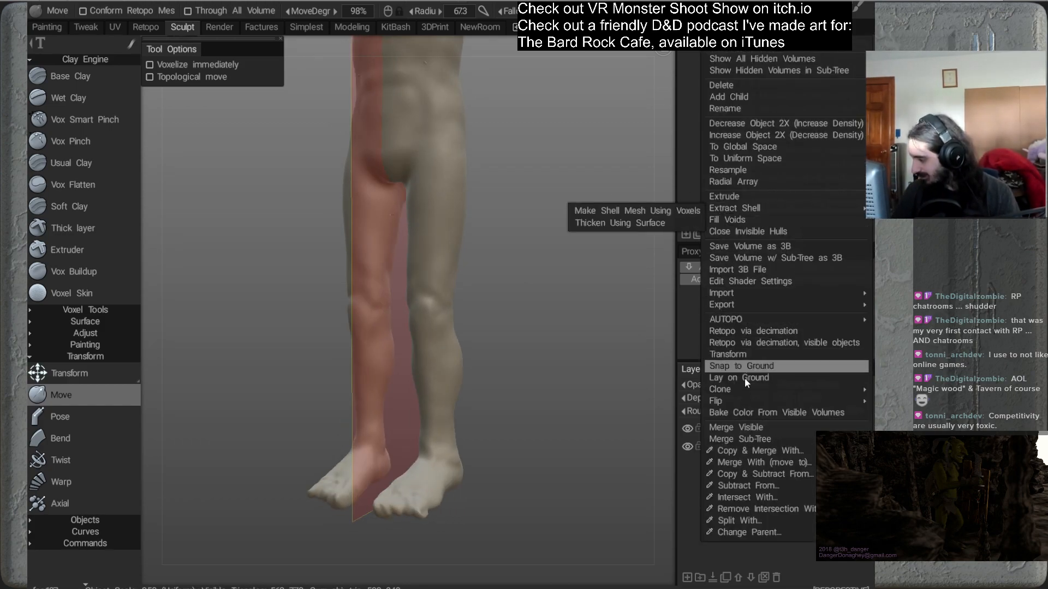
mouse_move(721, 389)
click(598, 339)
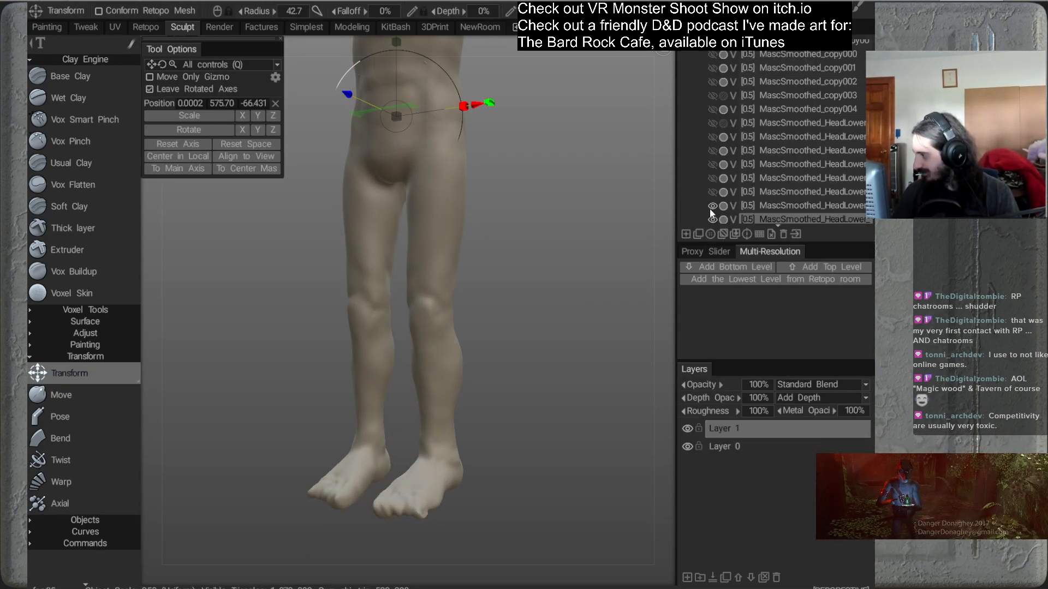
Review the proportions of the whole figure from the front
alt+middle_drag(507, 262, 497, 246)
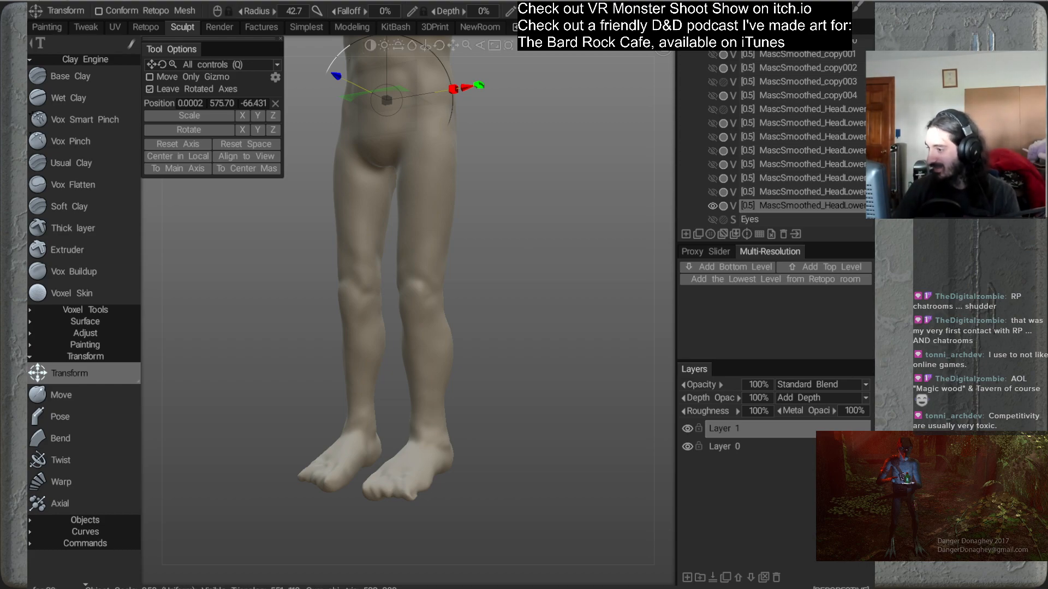
alt+middle_drag(490, 161, 485, 240)
alt+right_drag(485, 240, 476, 149)
alt+drag(477, 151, 532, 315)
alt+drag(517, 258, 556, 231)
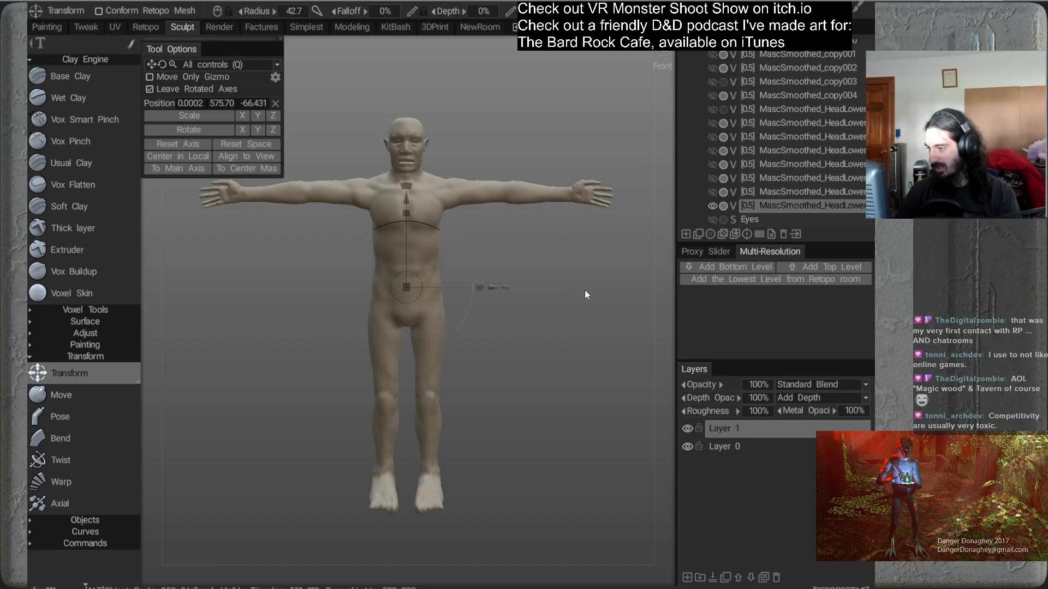
alt+drag(583, 294, 522, 274)
Pull the little toe inward in a close three-quarter view with the Move brush at radius 43.1
alt+middle_drag(522, 273, 527, 148)
alt+right_drag(527, 149, 528, 282)
alt+middle_drag(528, 281, 487, 277)
alt+right_drag(487, 276, 535, 299)
mouse_move(535, 299)
alt+mouse_down()
mouse_move(407, 343)
mouse_move(510, 349)
mouse_move(462, 313)
alt+mouse_up()
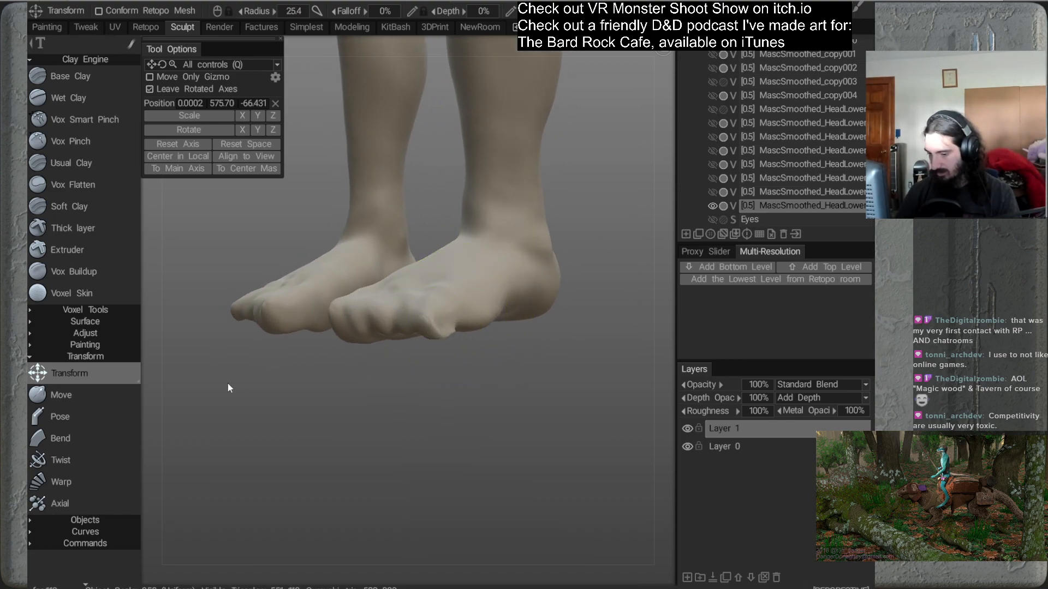
click(90, 396)
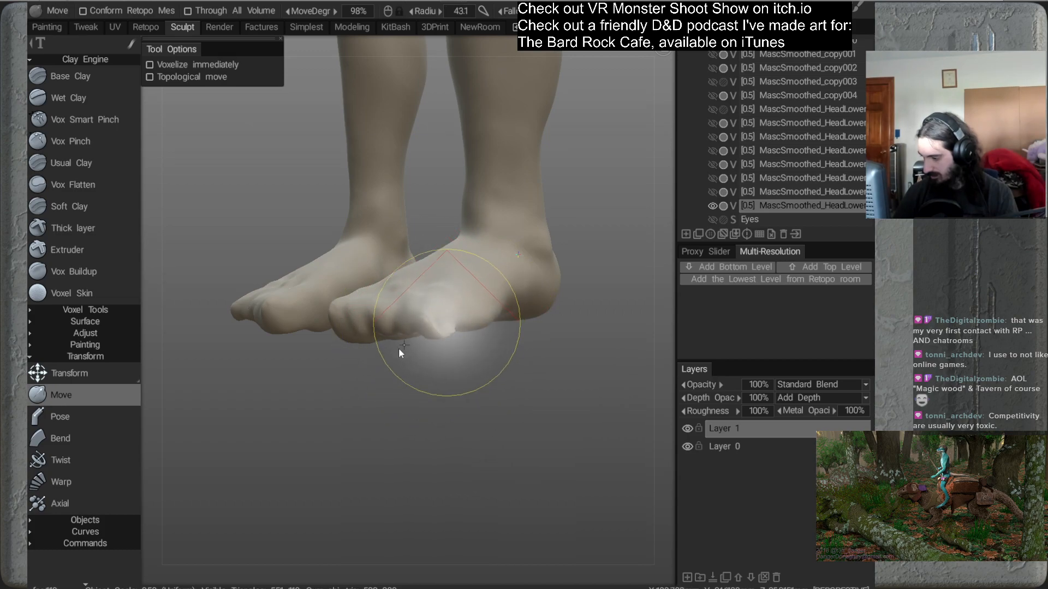
drag(458, 331, 446, 334)
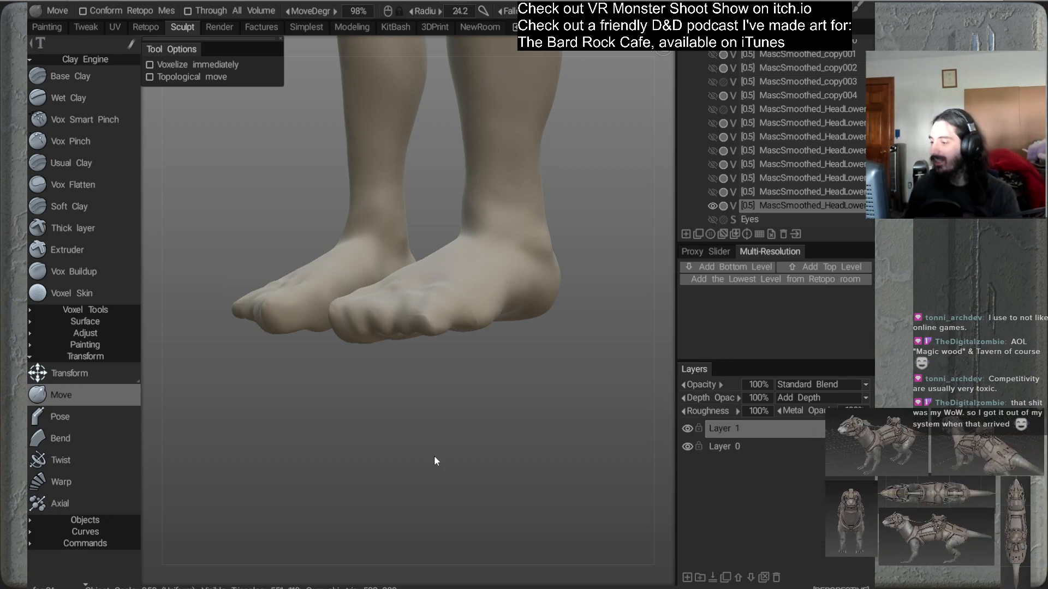
Adjust the ankle area from three-quarter and front views with the Move brush at radii of 68.2 and 43.2
mouse_move(574, 180)
middle_down()
mouse_move(531, 243)
mouse_move(506, 210)
middle_up()
mouse_move(481, 265)
mouse_down()
mouse_move(429, 269)
mouse_move(447, 236)
mouse_up()
alt+drag(473, 284, 503, 286)
drag(421, 277, 536, 295)
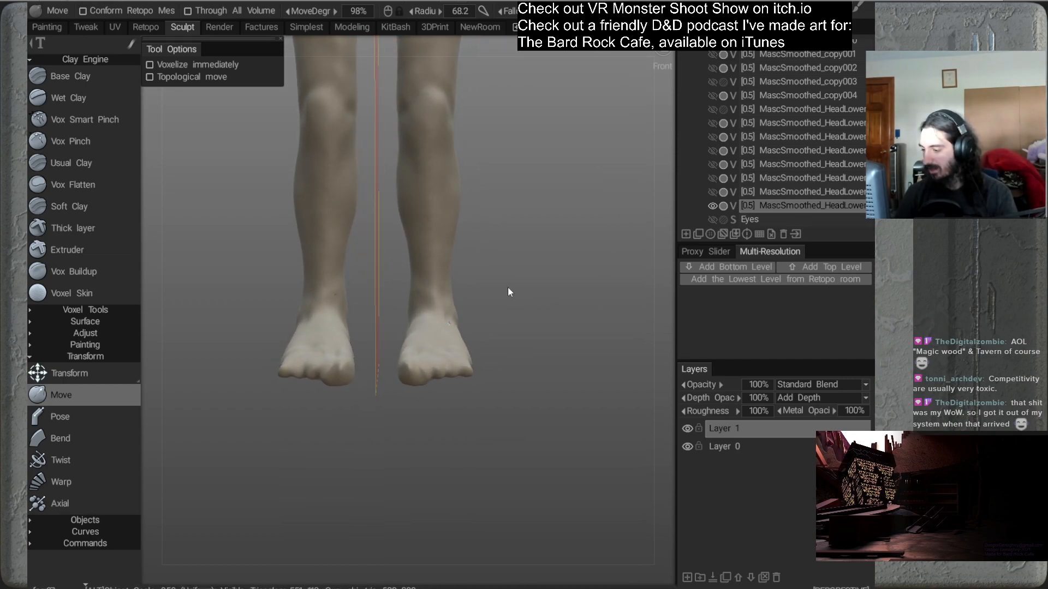
right_drag(433, 285, 411, 298)
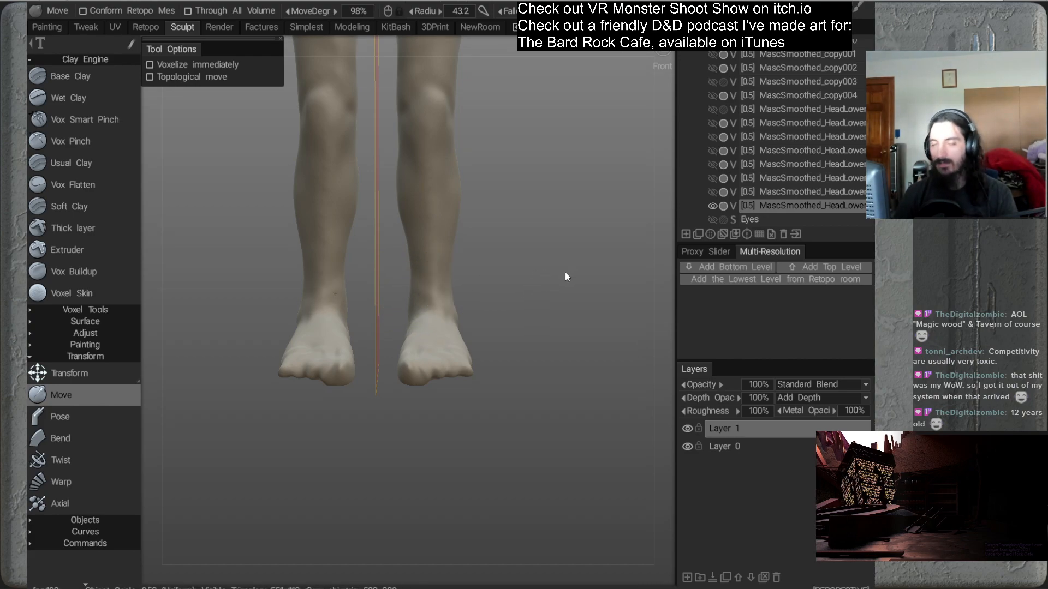
Nudge the front of the ankle where it meets the instep with the Move brush at radius 47.8
alt+middle_drag(544, 230, 539, 220)
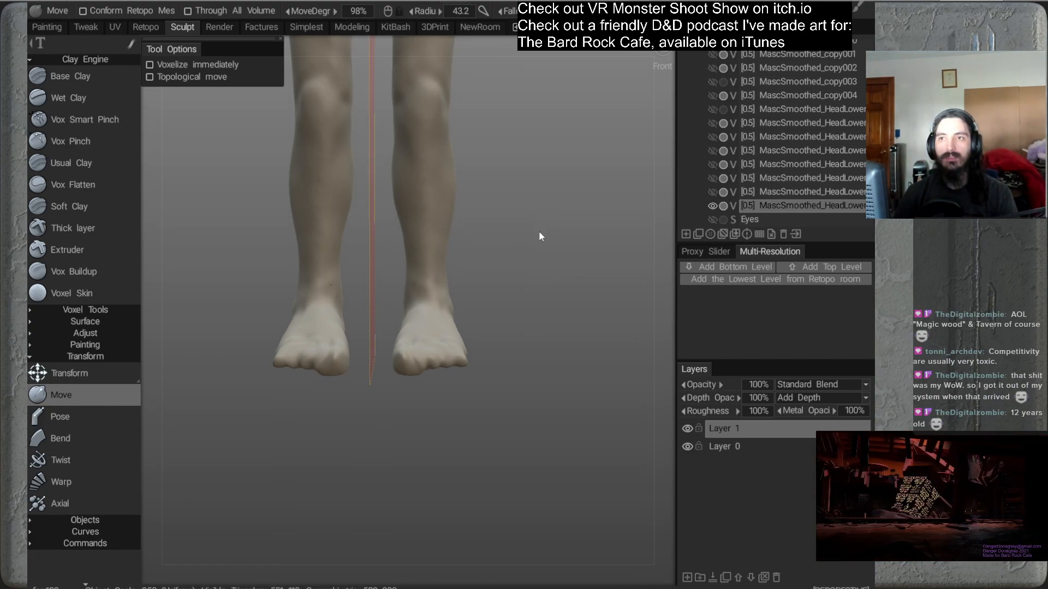
alt+drag(538, 234, 515, 196)
alt+right_drag(515, 195, 529, 269)
alt+drag(529, 270, 465, 285)
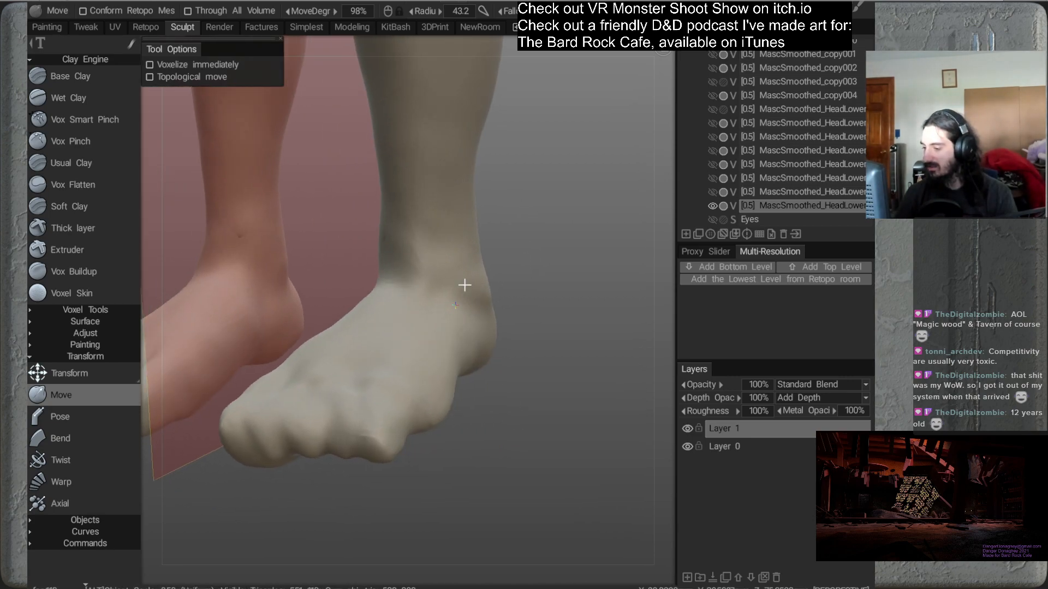
alt+middle_drag(466, 285, 505, 270)
right_drag(428, 252, 439, 253)
drag(419, 266, 414, 265)
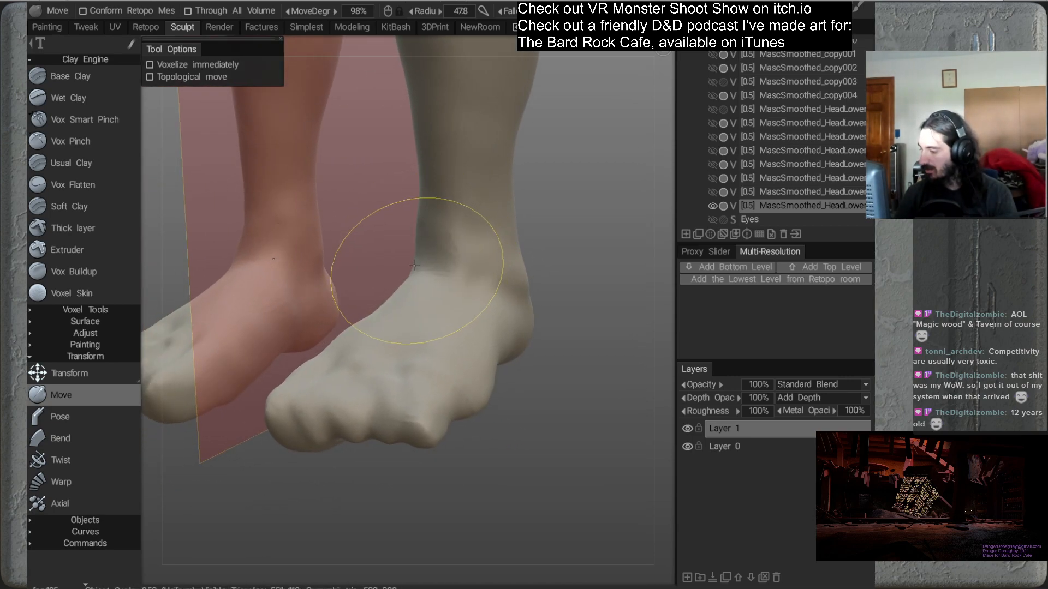
Clone the body volume with the revised feet and hide the previous version
alt+drag(489, 281, 541, 287)
alt+right_drag(539, 287, 594, 208)
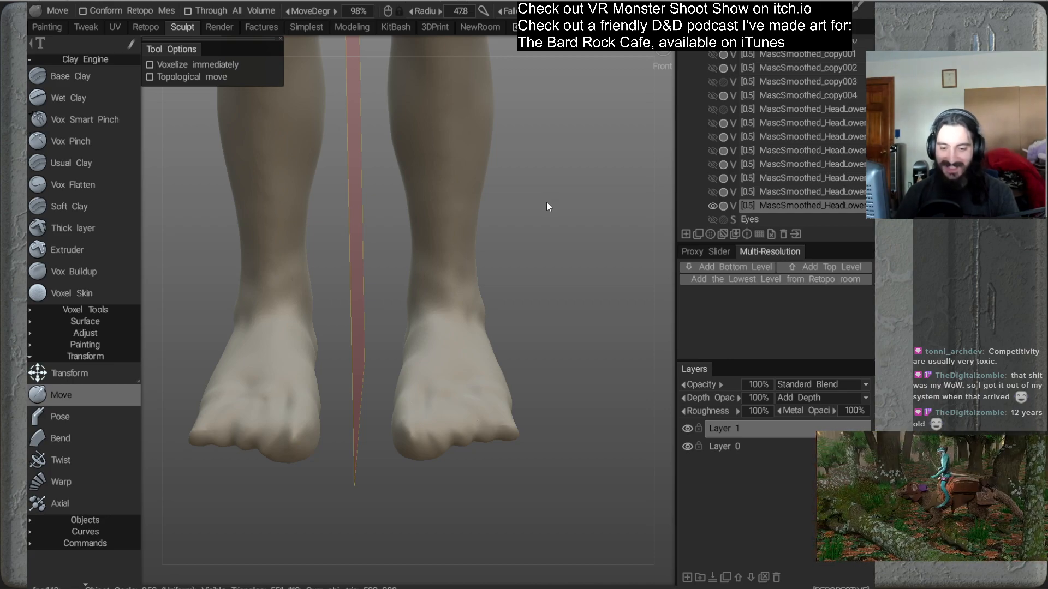
right_click(768, 205)
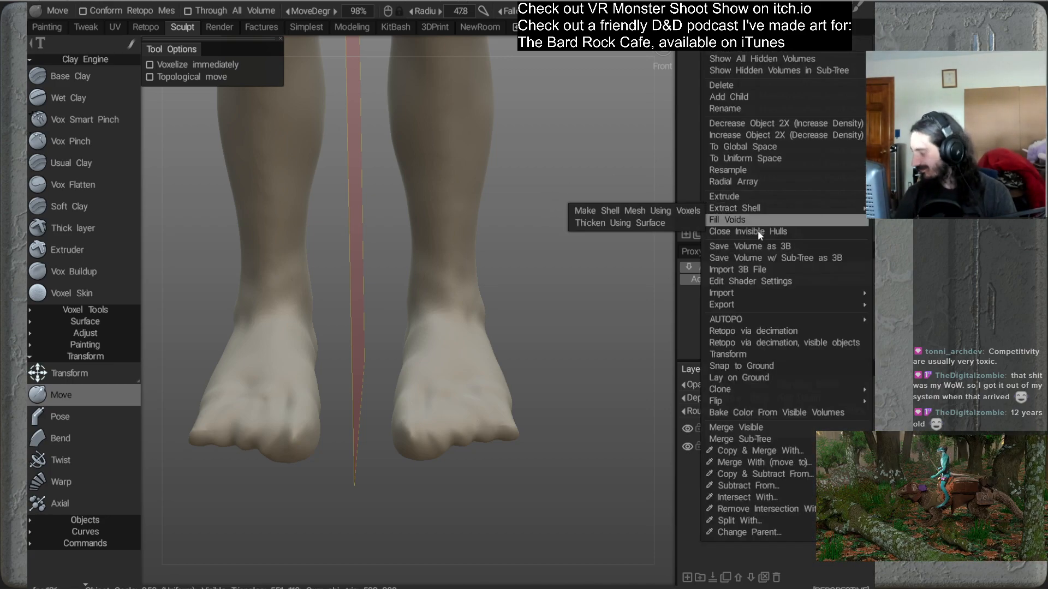
mouse_move(720, 389)
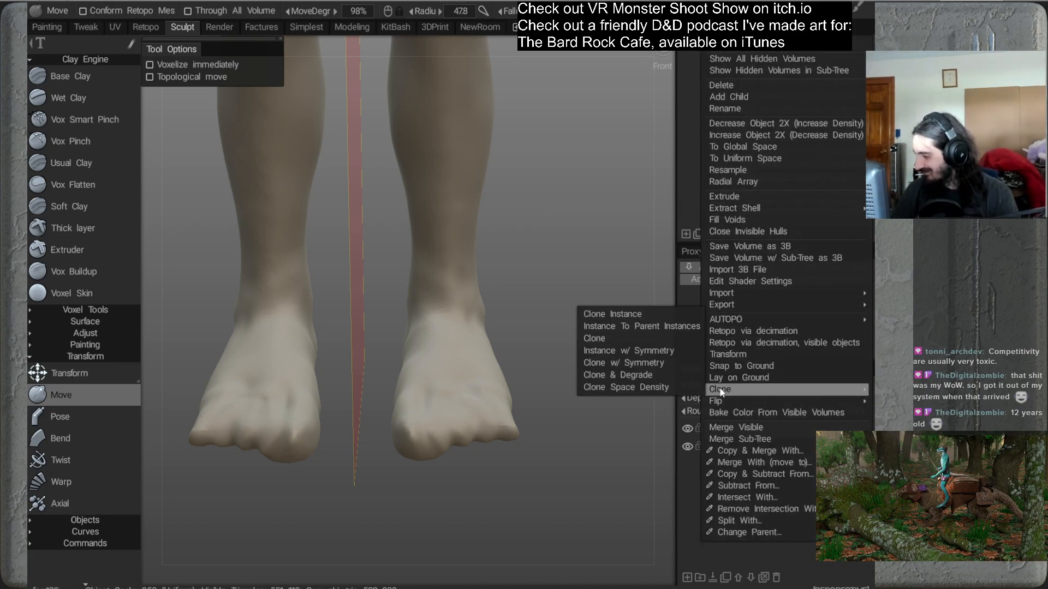
click(593, 338)
click(712, 206)
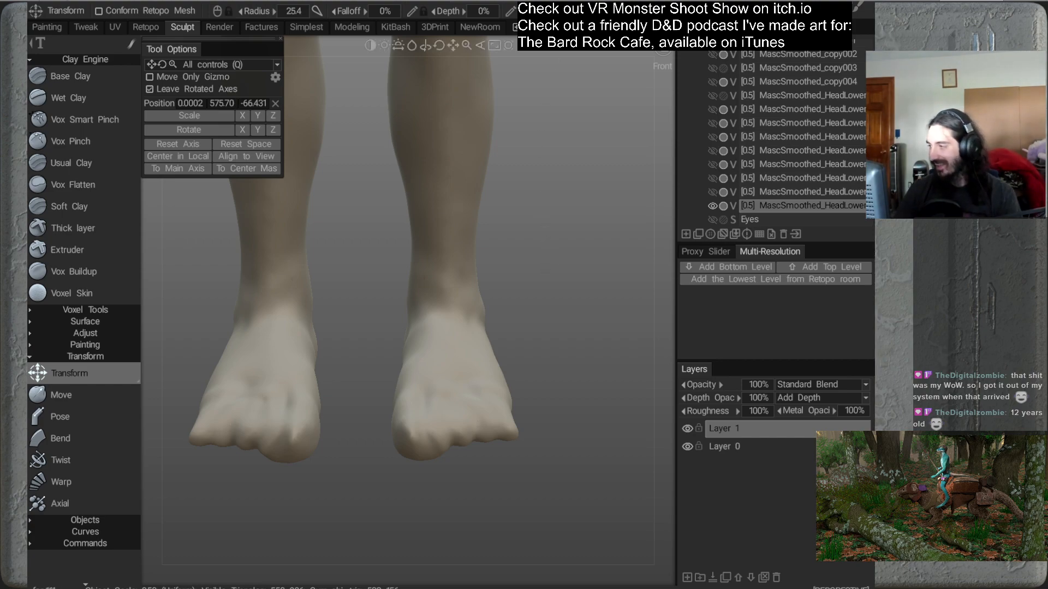
Reshape the underside of the big toe from the front with the Move brush at radius 23.4
alt+right_drag(545, 241, 518, 198)
alt+middle_drag(518, 198, 521, 219)
alt+right_drag(513, 187, 508, 179)
alt+middle_drag(509, 179, 518, 128)
alt+right_drag(518, 127, 551, 307)
alt+middle_drag(549, 289, 535, 245)
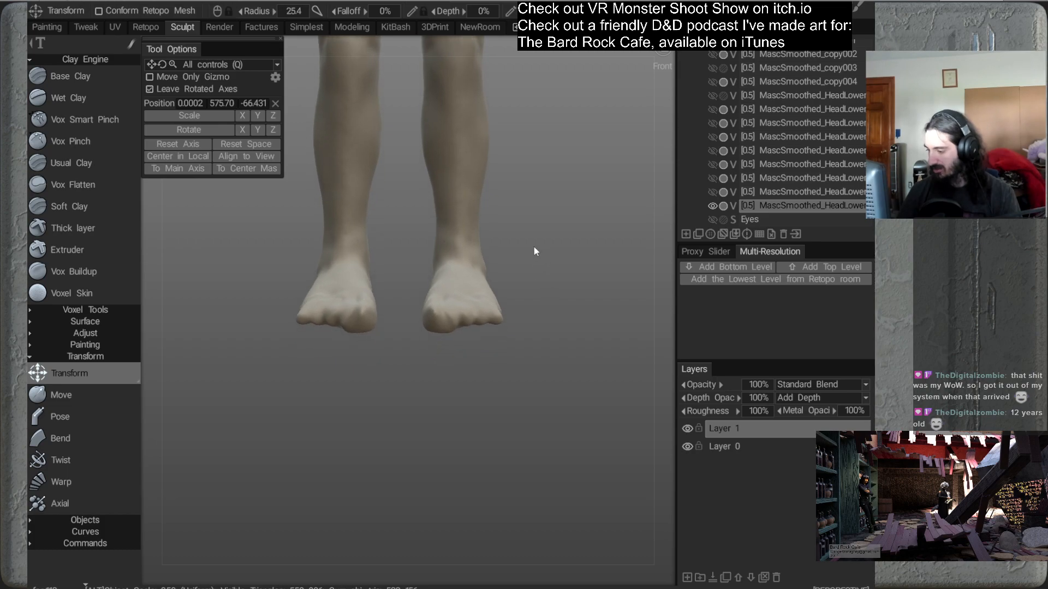
alt+right_drag(535, 246, 509, 316)
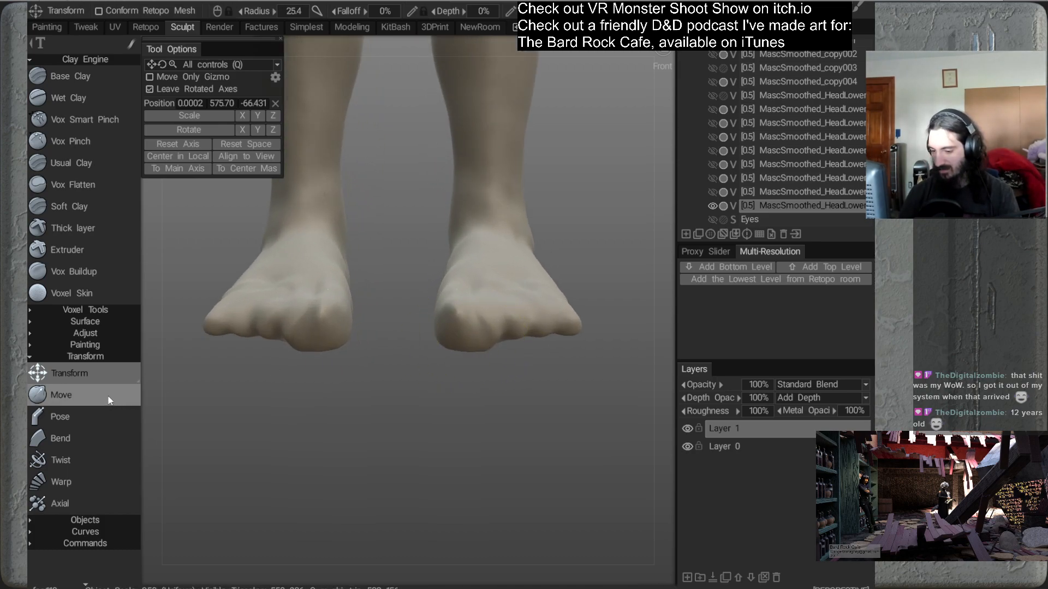
click(126, 399)
right_drag(467, 355, 450, 362)
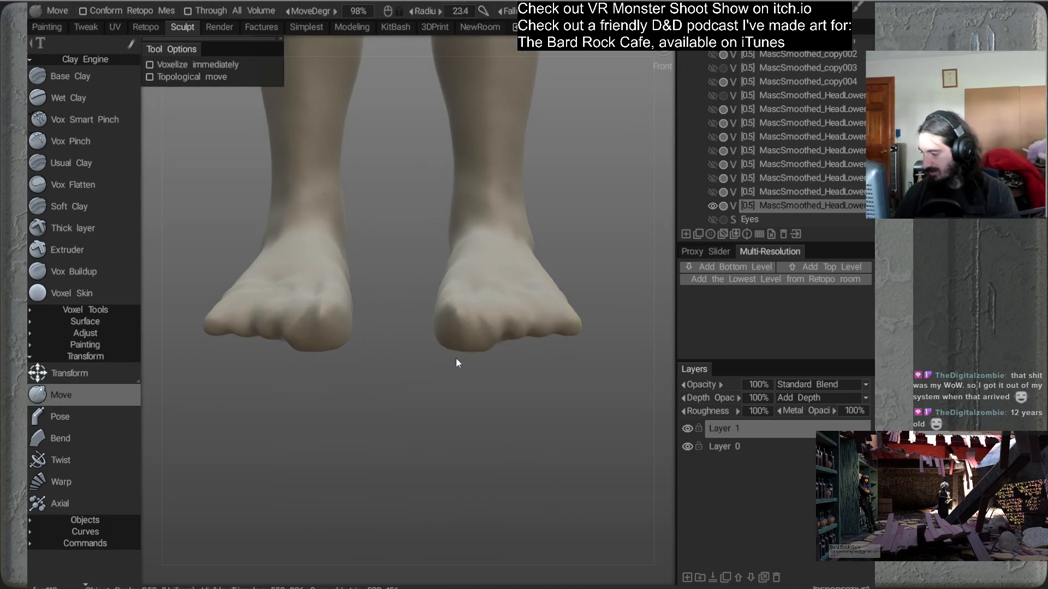
drag(480, 344, 476, 339)
Adjust the toe area from below the feet with the Move brush, reducing its radius to 15.1
mouse_move(509, 387)
alt+mouse_down()
mouse_move(491, 374)
mouse_move(491, 290)
alt+mouse_up()
drag(472, 237, 471, 225)
alt+drag(518, 253, 537, 247)
right_drag(505, 199, 533, 171)
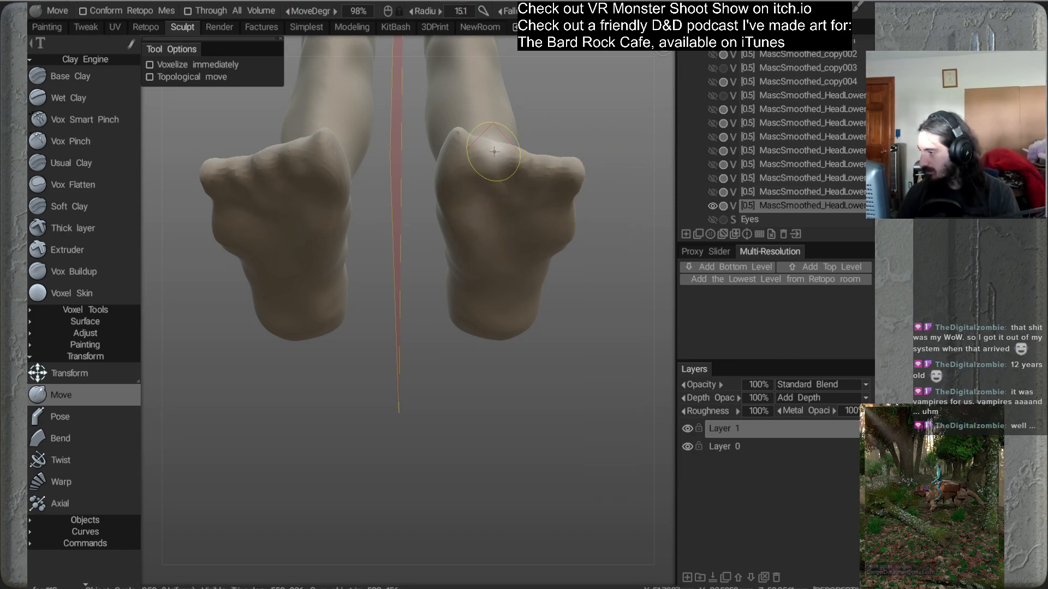
Reshape the toes from the front with the Move brush, raising its radius to 30.8 for the little toe
mouse_move(471, 145)
alt+mouse_down()
mouse_move(498, 272)
mouse_move(501, 171)
mouse_move(484, 280)
mouse_move(467, 226)
alt+mouse_up()
right_drag(464, 220, 459, 209)
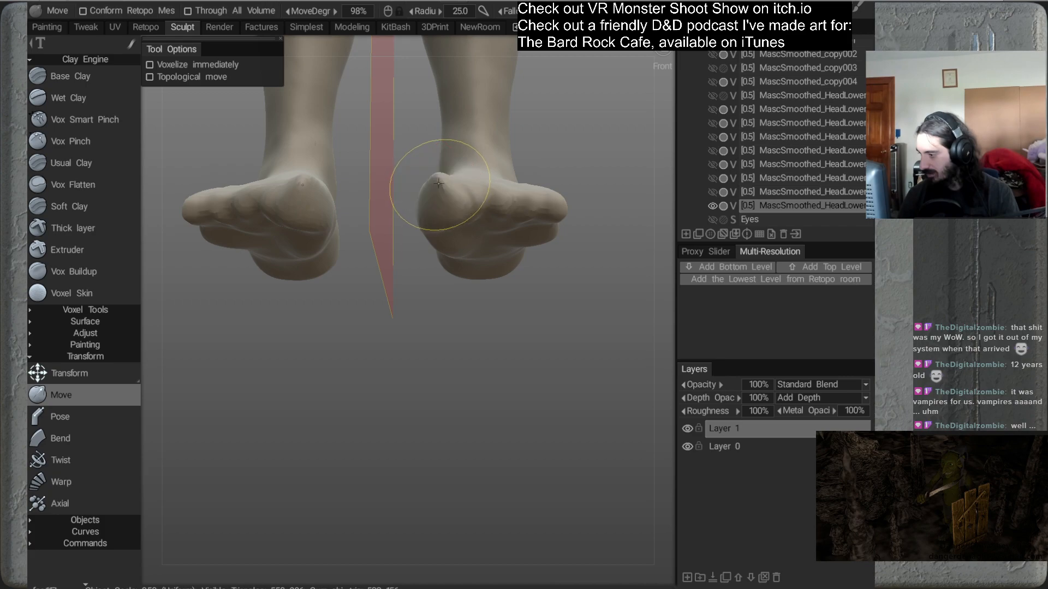
mouse_move(474, 220)
alt+mouse_down()
mouse_move(432, 334)
mouse_move(463, 362)
mouse_move(485, 314)
mouse_move(431, 351)
mouse_move(434, 329)
mouse_move(451, 332)
alt+mouse_up()
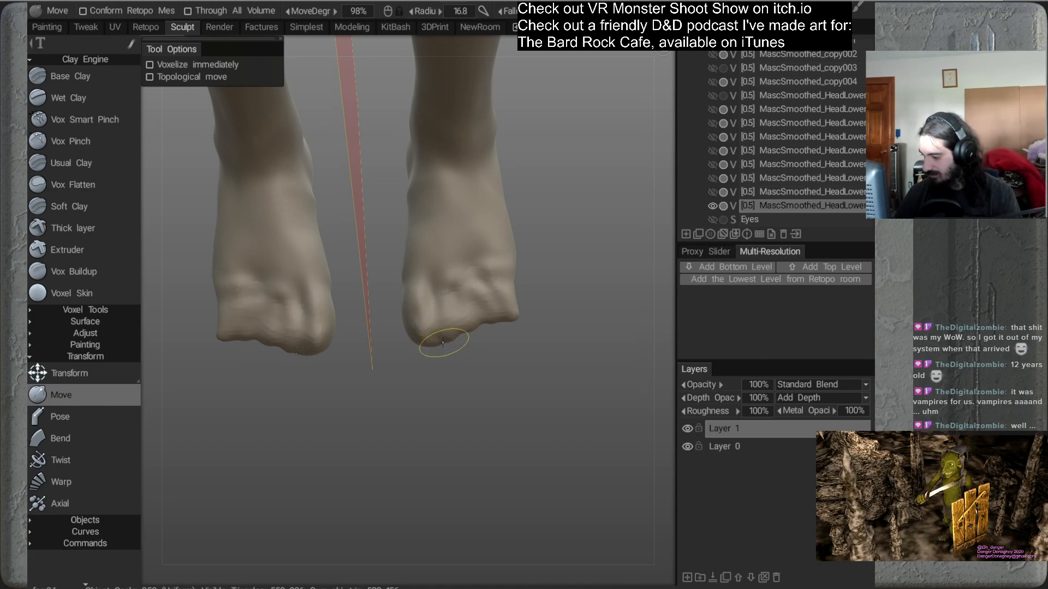
alt+drag(460, 382, 447, 299)
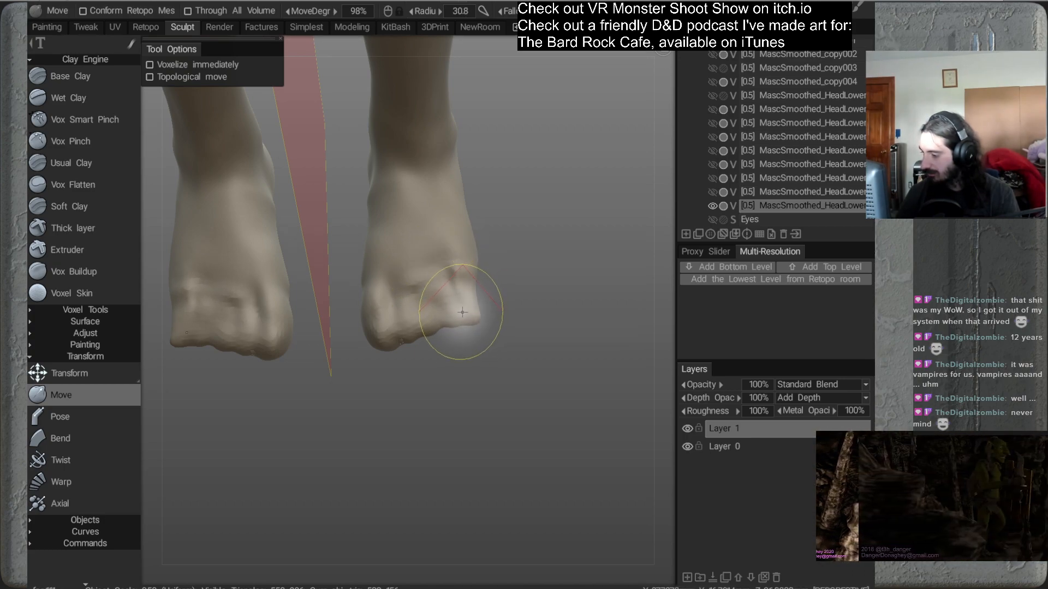
drag(469, 292, 475, 291)
mouse_move(478, 339)
alt+mouse_down()
mouse_move(489, 277)
mouse_move(515, 292)
mouse_move(507, 287)
mouse_move(486, 326)
mouse_move(505, 256)
mouse_move(529, 263)
alt+mouse_up()
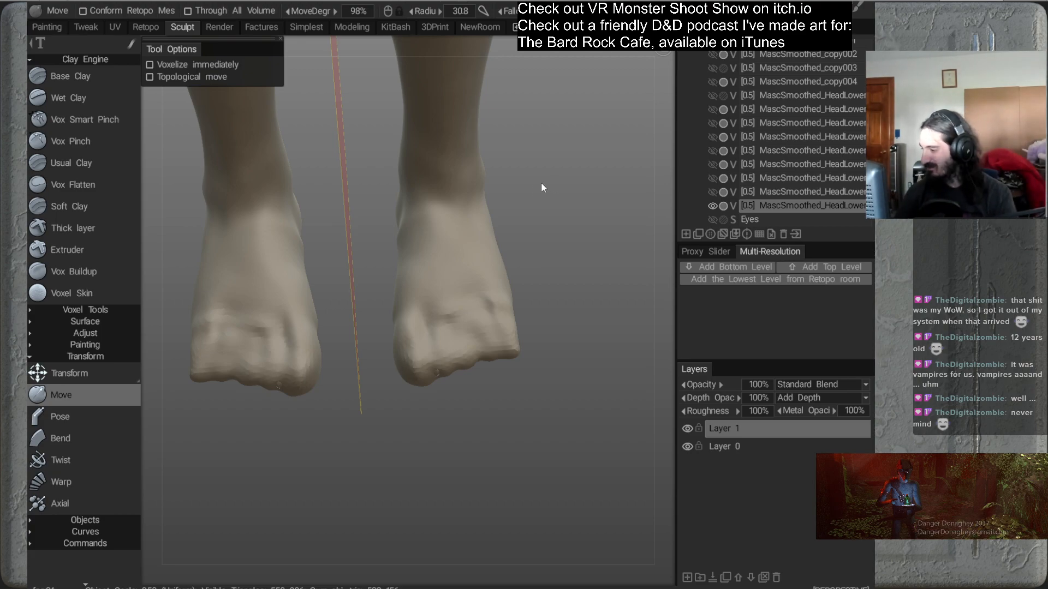
Nudge the outer side of the ankle with the Move brush at radius 41.2
alt+drag(546, 302, 537, 320)
right_drag(478, 213, 484, 215)
mouse_move(484, 216)
mouse_down()
mouse_move(473, 217)
mouse_move(480, 231)
mouse_move(458, 225)
mouse_move(477, 223)
mouse_up()
mouse_move(525, 250)
alt+mouse_down()
mouse_move(529, 233)
mouse_move(522, 258)
mouse_move(492, 255)
mouse_move(409, 280)
alt+mouse_up()
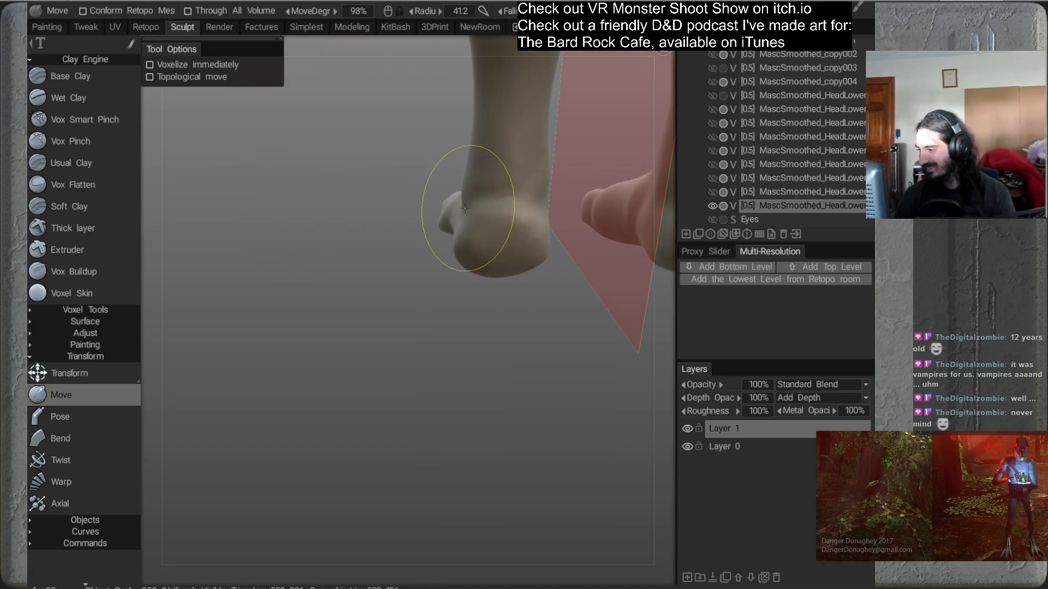
mouse_move(501, 209)
alt+mouse_down()
mouse_move(475, 252)
mouse_move(501, 280)
mouse_move(605, 222)
alt+mouse_up()
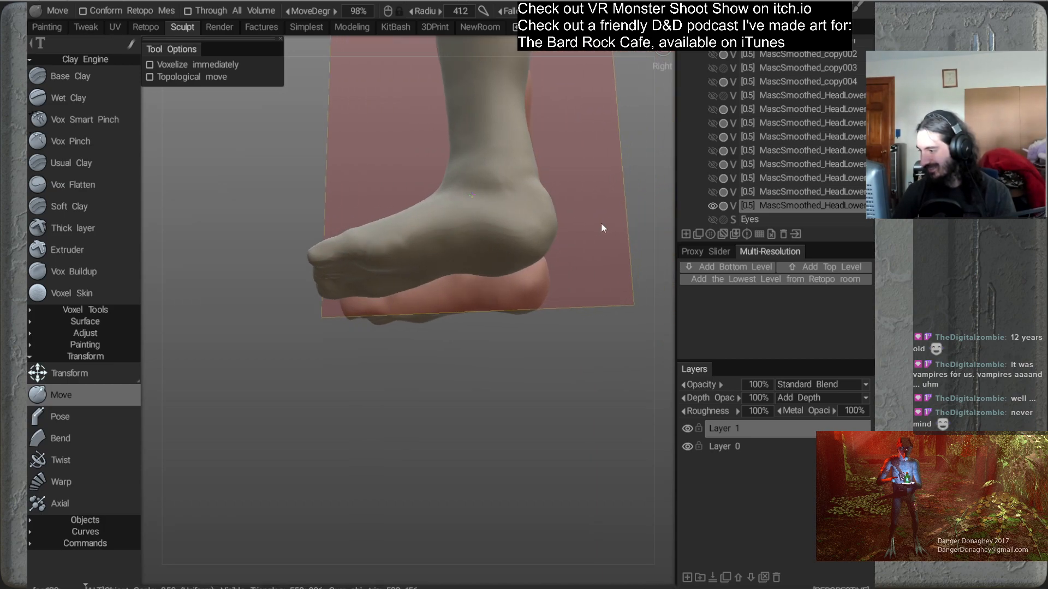
Adjust the outer edge and sole of the foot from below with the Move brush at radius 15.9
mouse_move(495, 244)
alt+mouse_down()
mouse_move(581, 291)
mouse_move(508, 301)
mouse_move(517, 264)
mouse_move(549, 283)
mouse_move(474, 312)
mouse_move(539, 272)
mouse_move(535, 231)
mouse_move(487, 275)
mouse_move(500, 213)
mouse_move(464, 224)
mouse_move(508, 258)
mouse_move(608, 276)
mouse_move(551, 326)
mouse_move(547, 318)
alt+mouse_up()
mouse_move(463, 281)
alt+mouse_down()
mouse_move(470, 293)
mouse_move(440, 253)
mouse_move(492, 237)
alt+mouse_up()
right_drag(473, 215, 414, 226)
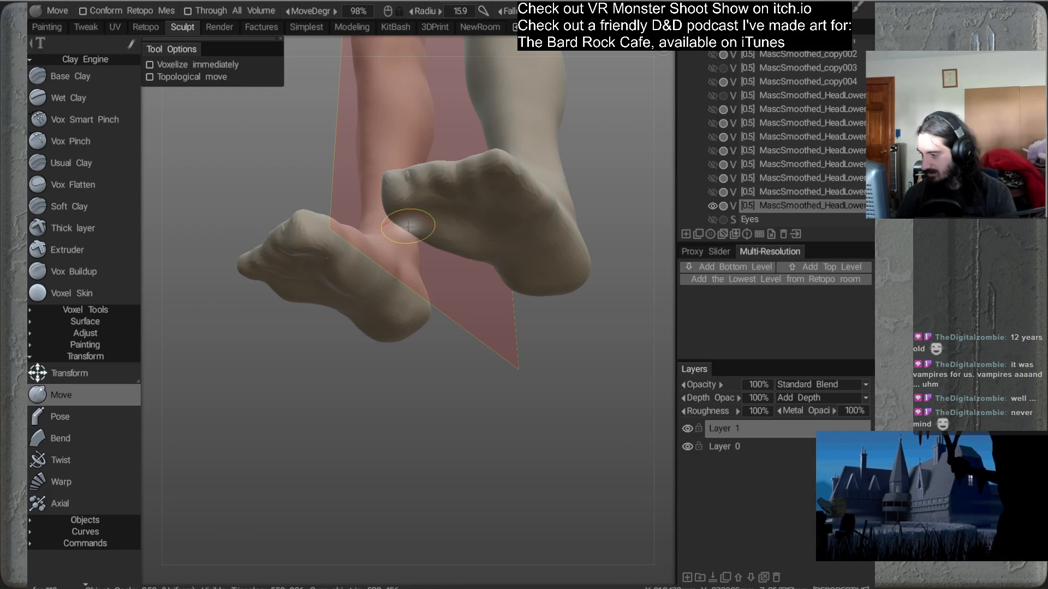
mouse_move(414, 226)
alt+mouse_down()
mouse_move(462, 254)
mouse_move(484, 213)
alt+mouse_up()
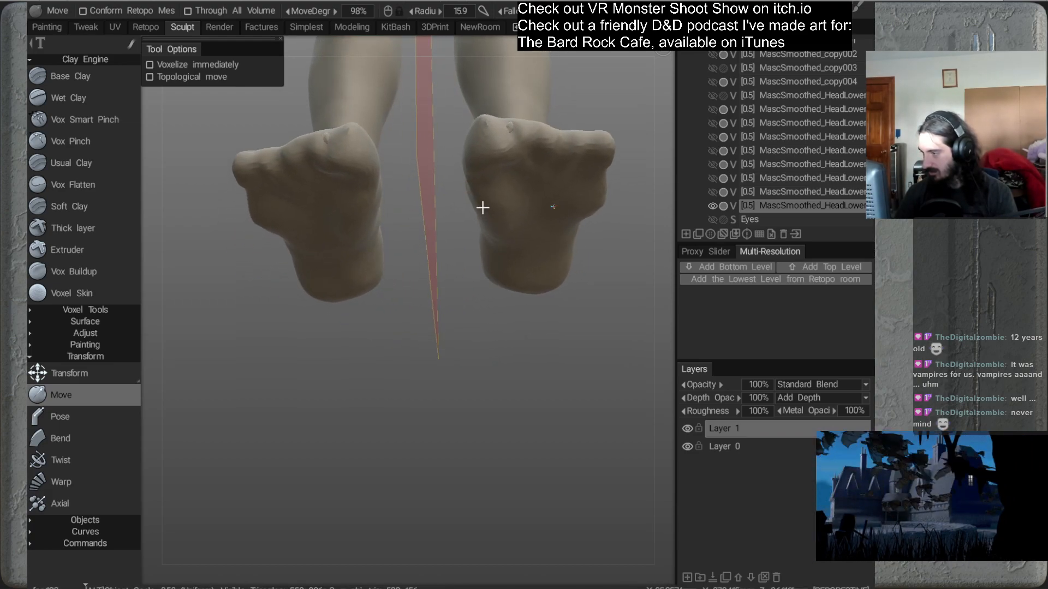
alt+drag(539, 242, 558, 215)
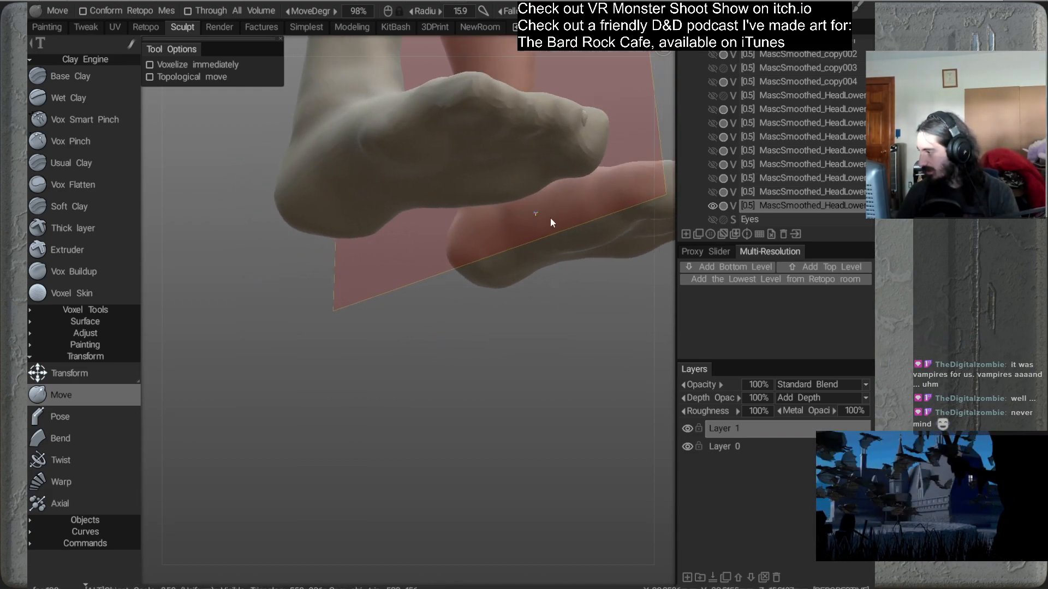
alt+middle_drag(558, 215, 517, 243)
mouse_move(523, 256)
alt+mouse_down()
mouse_move(468, 314)
mouse_move(486, 330)
mouse_move(452, 303)
alt+mouse_up()
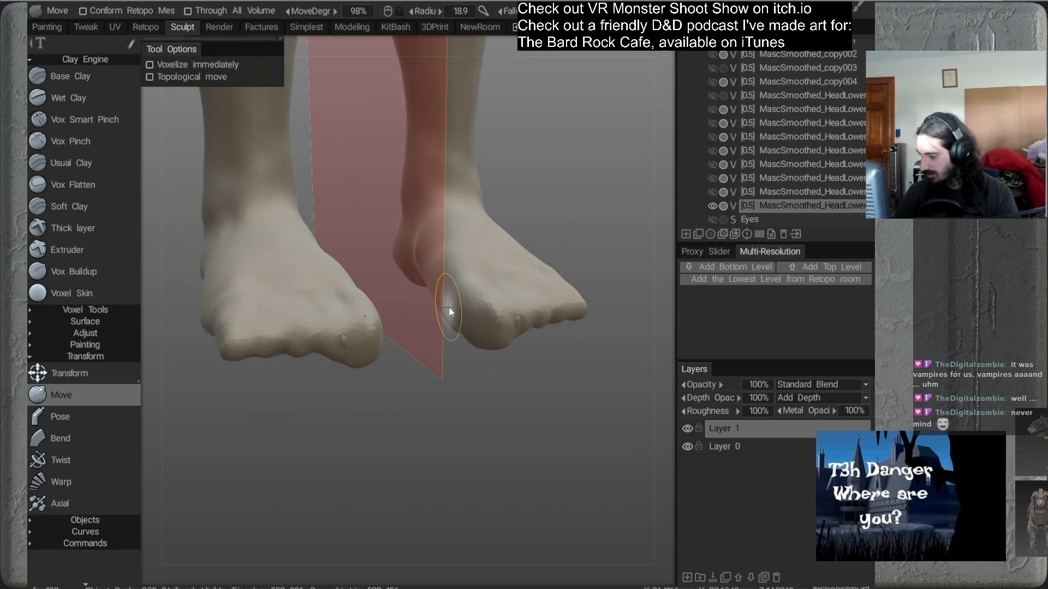
Refine the inner edge of the foot behind the big toe with the Move brush at radii 41.8 and 32.8
mouse_move(447, 345)
alt+mouse_down()
mouse_move(423, 386)
mouse_move(505, 250)
mouse_move(449, 334)
alt+mouse_up()
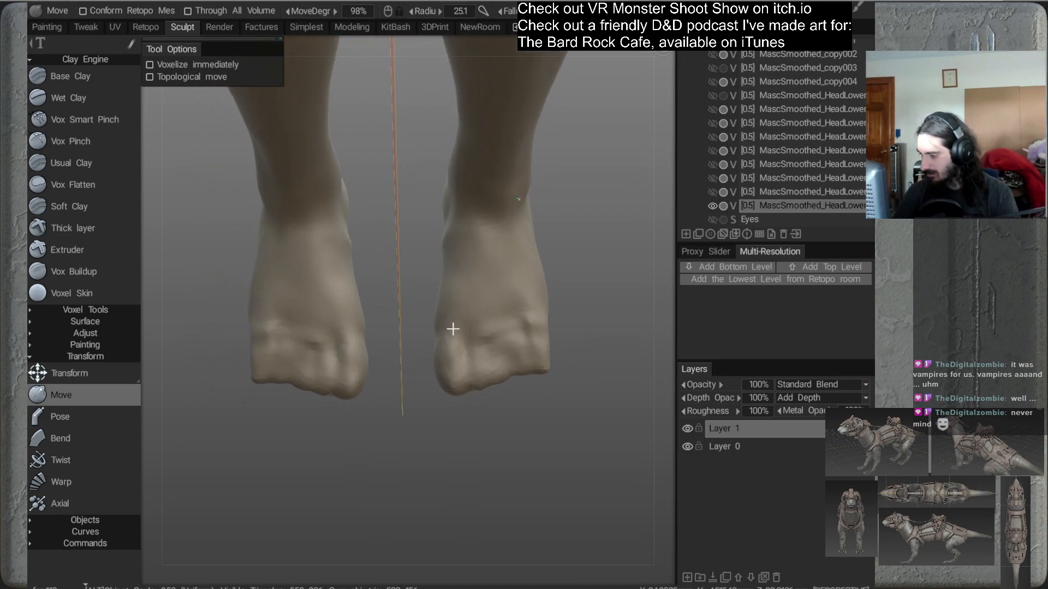
mouse_move(439, 309)
right_down()
mouse_move(462, 309)
mouse_move(454, 310)
right_up()
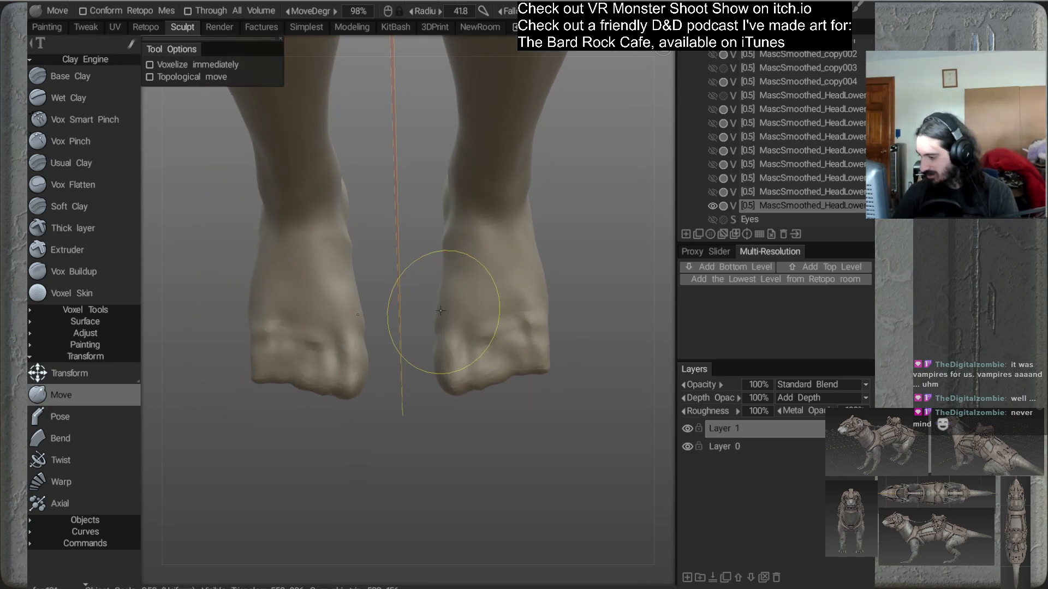
mouse_move(439, 307)
alt+mouse_down()
mouse_move(459, 329)
mouse_move(434, 290)
mouse_move(440, 304)
mouse_move(418, 285)
mouse_move(444, 297)
mouse_move(483, 251)
mouse_move(457, 258)
mouse_move(507, 283)
mouse_move(453, 283)
mouse_move(499, 322)
mouse_move(488, 286)
mouse_move(510, 281)
mouse_move(490, 323)
alt+mouse_up()
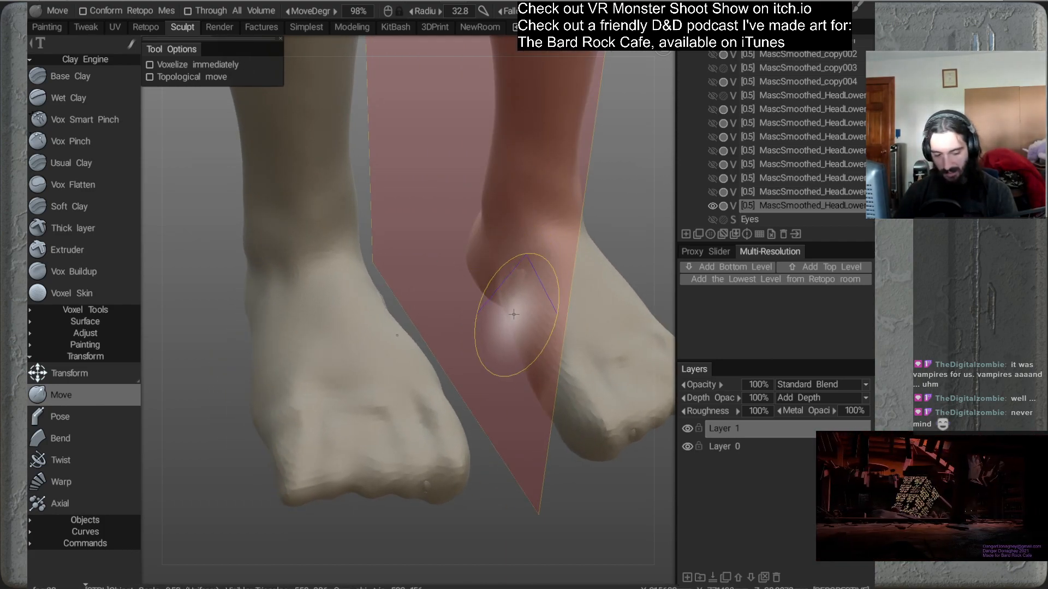
alt+drag(581, 230, 480, 276)
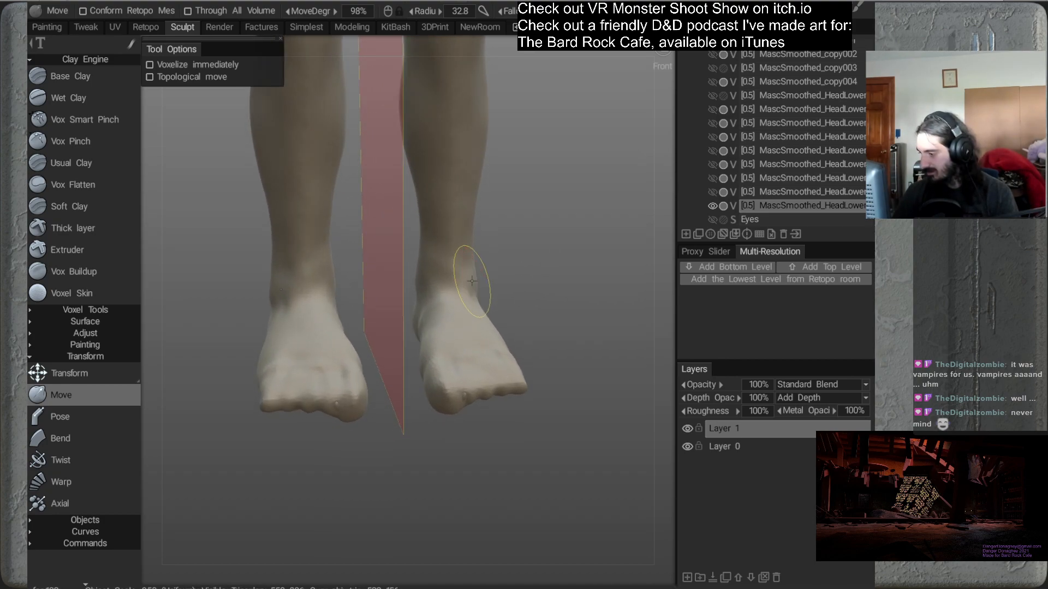
Adjust the outer ankle and the inner side of the heel with the Move brush, using radius 38.7 on the heel
alt+drag(526, 329, 452, 317)
drag(510, 281, 516, 279)
mouse_move(496, 243)
alt+mouse_down()
mouse_move(472, 316)
mouse_move(514, 317)
mouse_move(516, 342)
mouse_move(532, 292)
mouse_move(480, 248)
alt+mouse_up()
right_drag(435, 307, 417, 313)
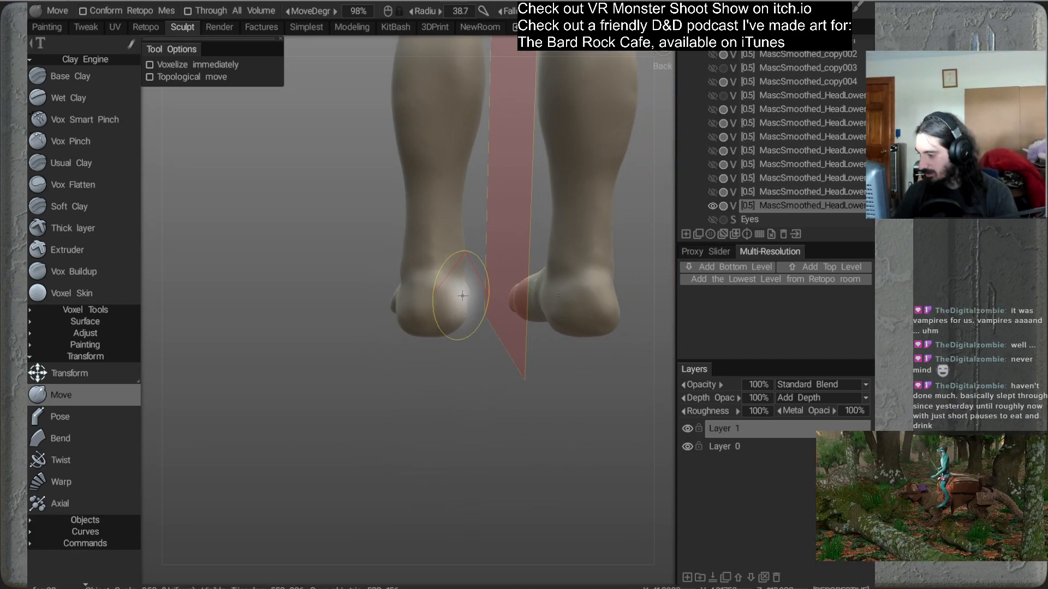
drag(462, 298, 458, 297)
Shape the outer side of the heel from behind with the Move brush at radius 48.8
drag(498, 353, 381, 292)
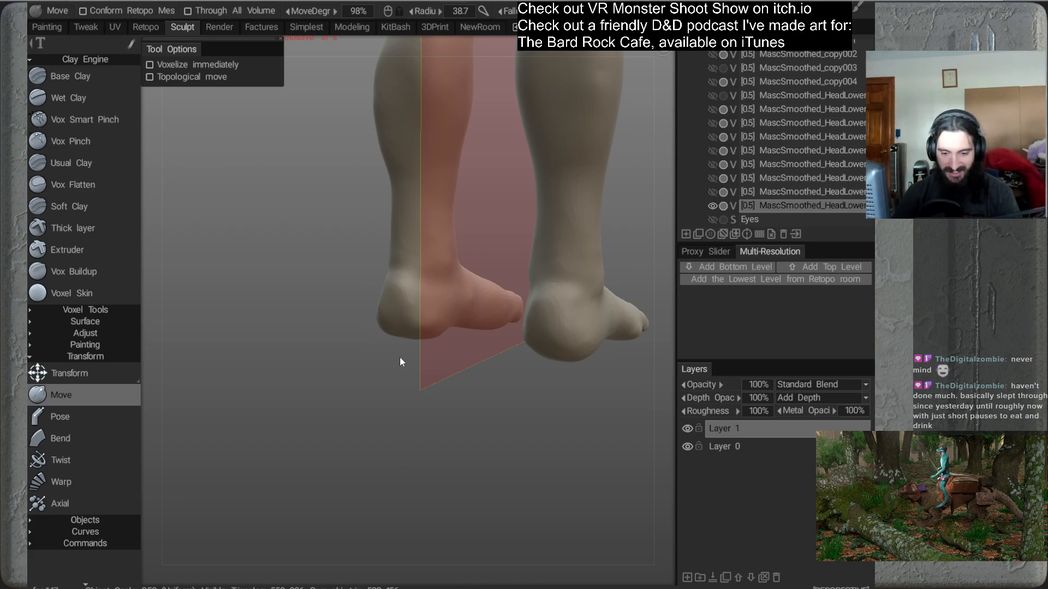
drag(374, 356, 403, 360)
key(bracketright)
key(bracketright)
key(bracketright)
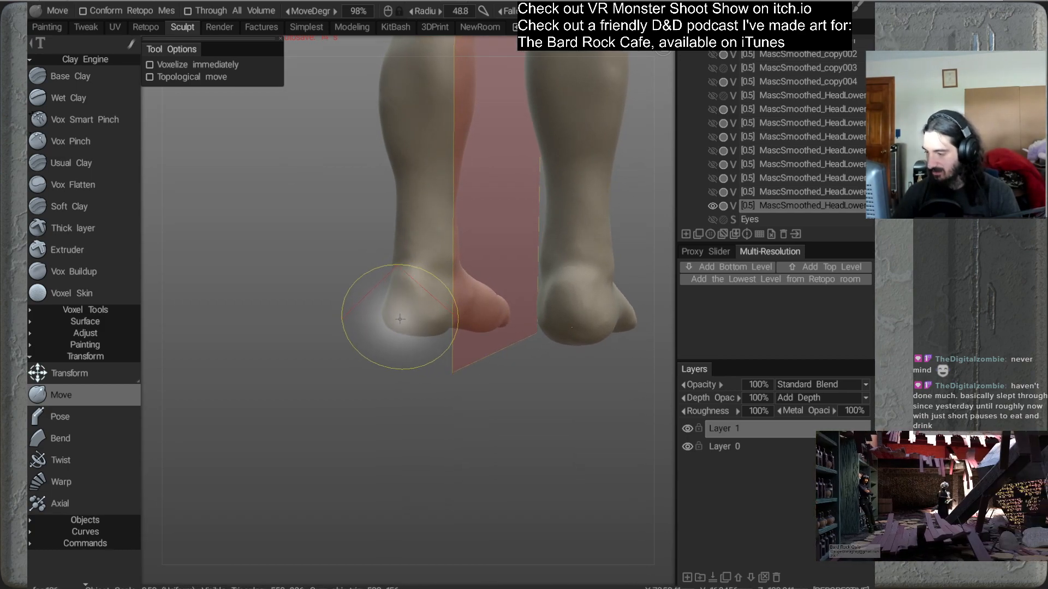
alt+drag(397, 320, 413, 338)
Broadly reshape the inner side of the midfoot and instep with the Move brush at radius 60.3
mouse_move(406, 300)
mouse_down()
mouse_move(479, 311)
mouse_move(453, 326)
mouse_move(458, 316)
mouse_move(468, 362)
mouse_up()
key(])
key(])
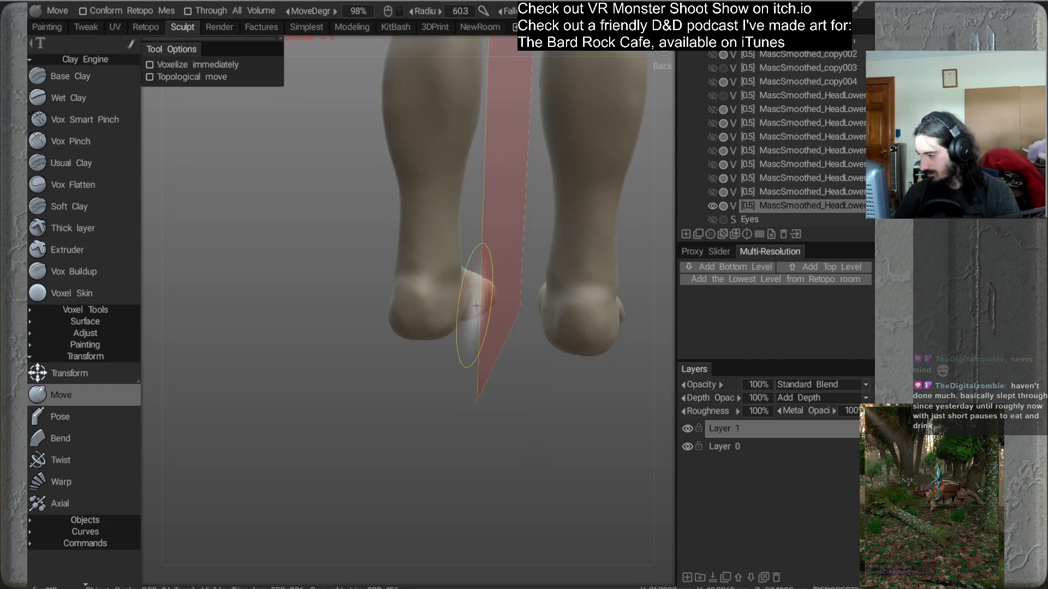
mouse_move(485, 307)
mouse_down()
mouse_move(475, 300)
mouse_move(437, 344)
mouse_move(398, 361)
mouse_move(413, 373)
mouse_move(392, 409)
mouse_move(478, 291)
mouse_move(423, 400)
mouse_up()
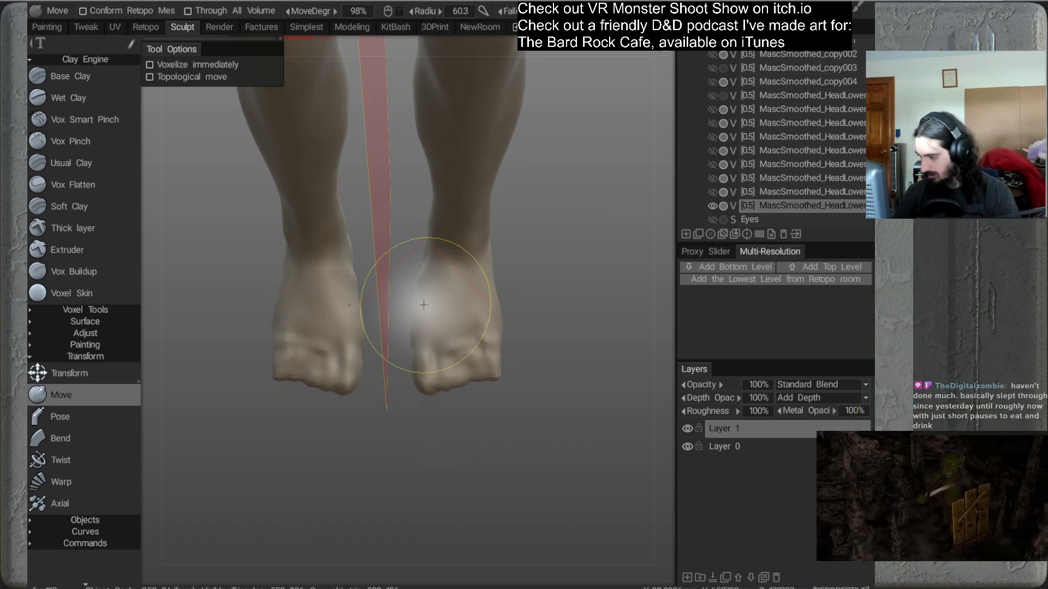
mouse_move(422, 284)
mouse_down()
mouse_move(468, 287)
mouse_move(439, 247)
mouse_move(452, 256)
mouse_move(415, 267)
mouse_move(440, 234)
mouse_move(456, 286)
mouse_move(588, 304)
mouse_move(577, 290)
mouse_move(525, 298)
mouse_move(409, 333)
mouse_move(509, 321)
mouse_move(552, 302)
mouse_move(437, 333)
mouse_up()
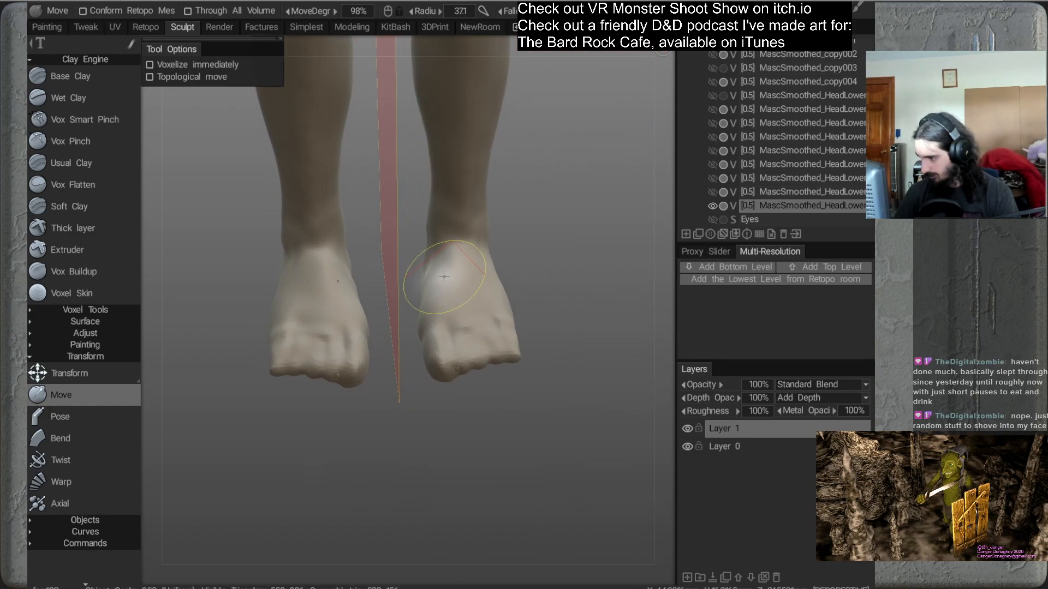
Refine the instep and the top of the foot behind the toes with the Move brush at radius 37.1
alt+drag(515, 309, 441, 270)
alt+middle_drag(441, 271, 477, 247)
alt+right_drag(477, 247, 495, 293)
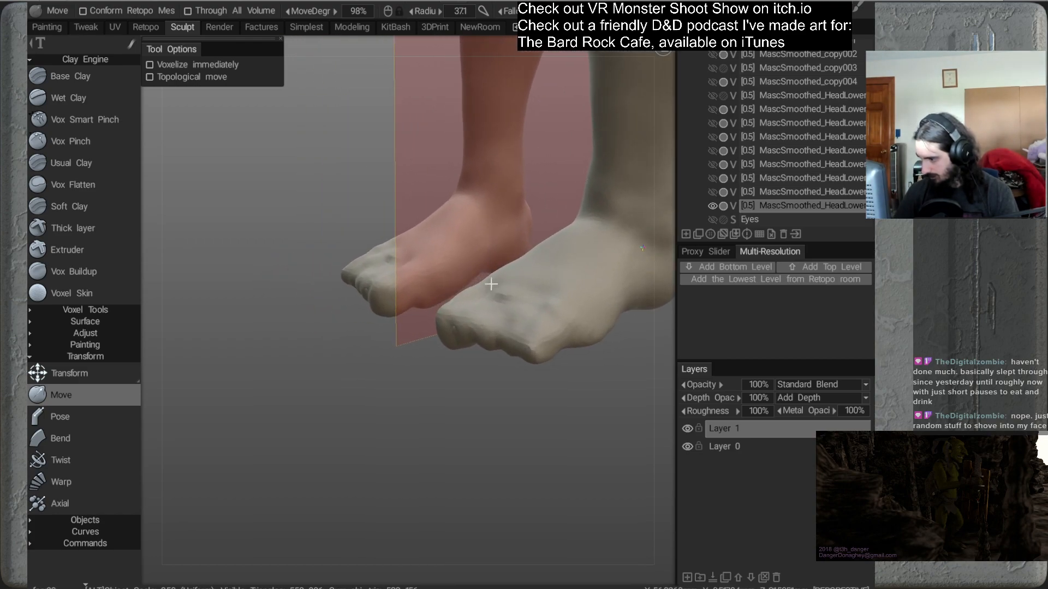
mouse_move(470, 293)
mouse_down()
mouse_move(486, 327)
mouse_move(499, 322)
mouse_move(456, 363)
mouse_move(467, 337)
mouse_move(482, 368)
mouse_move(529, 332)
mouse_move(502, 271)
mouse_up()
alt+right_drag(501, 267, 480, 156)
alt+drag(479, 155, 556, 376)
alt+drag(554, 329, 524, 282)
alt+right_drag(523, 283, 546, 292)
alt+middle_drag(546, 292, 489, 284)
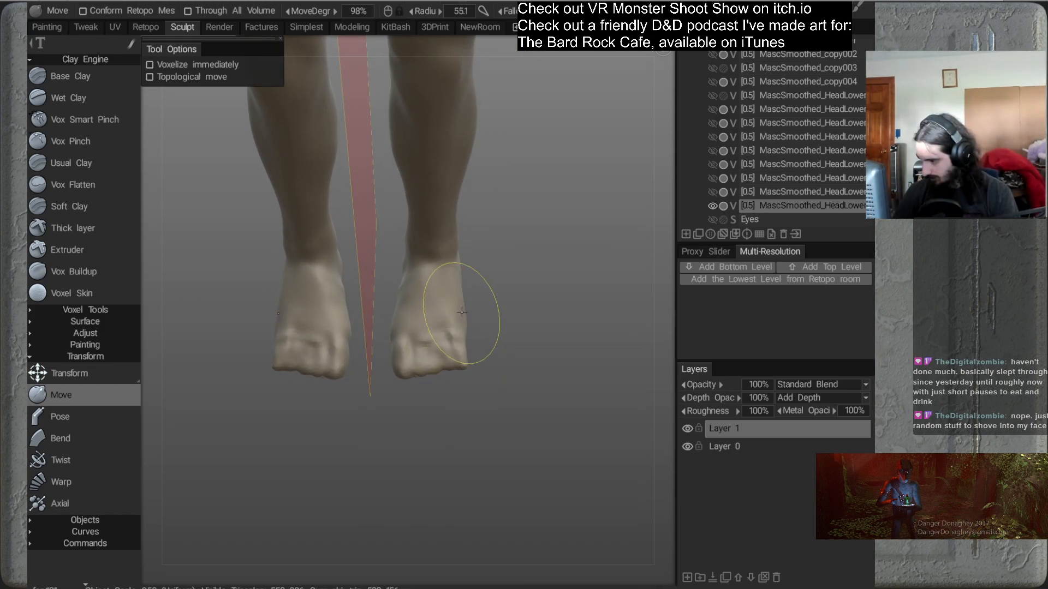
Shape the outer side of the foot below the ankle with the Move brush at radii 55.1 and 81.7
alt+drag(521, 352, 468, 272)
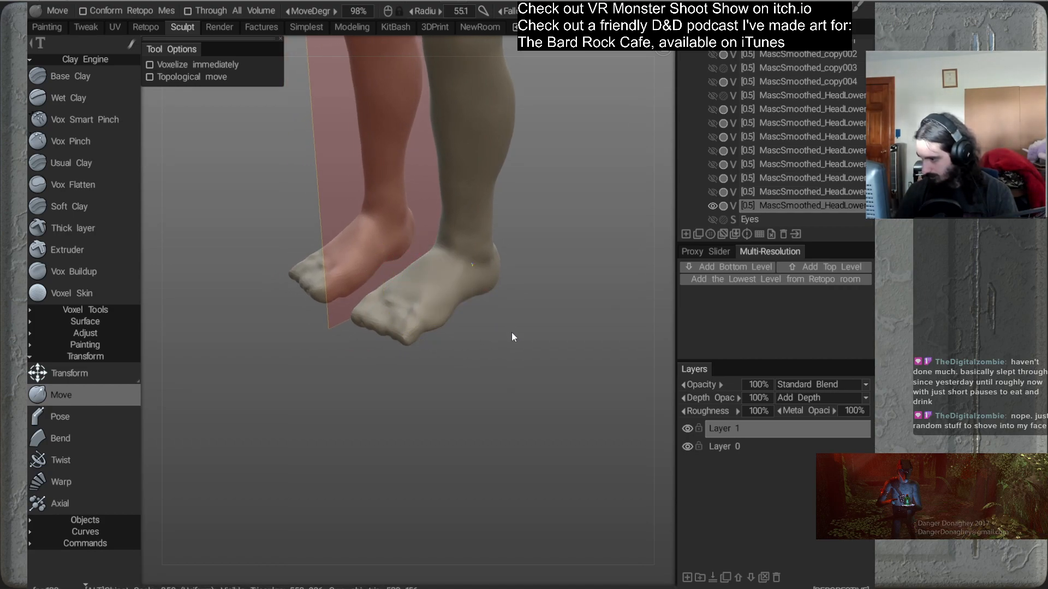
alt+drag(513, 335, 478, 321)
mouse_move(398, 304)
alt+mouse_down()
mouse_move(552, 366)
mouse_move(540, 330)
mouse_move(523, 341)
mouse_move(481, 308)
alt+mouse_up()
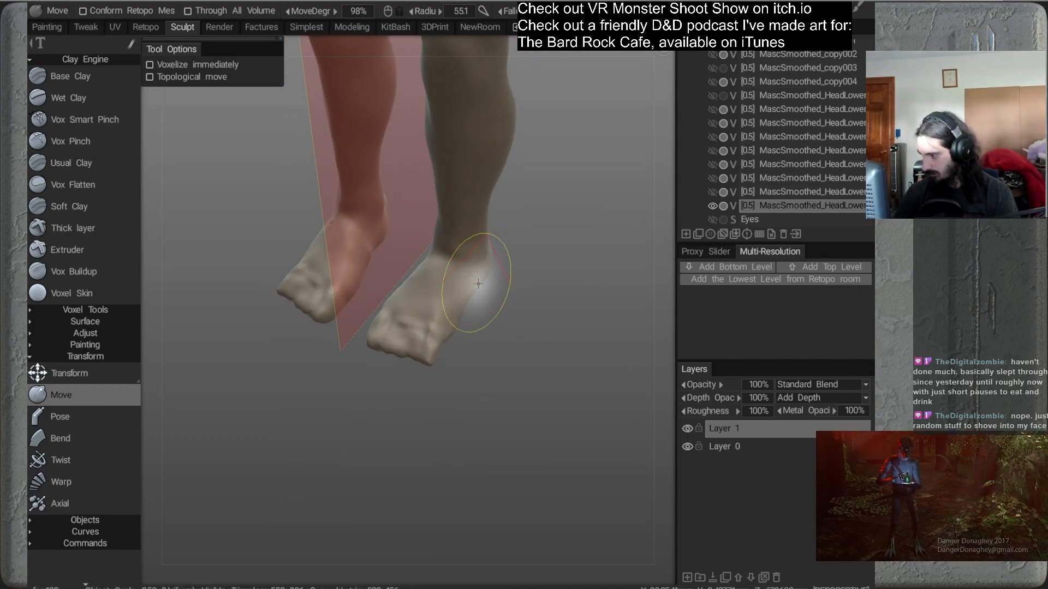
drag(490, 267, 484, 267)
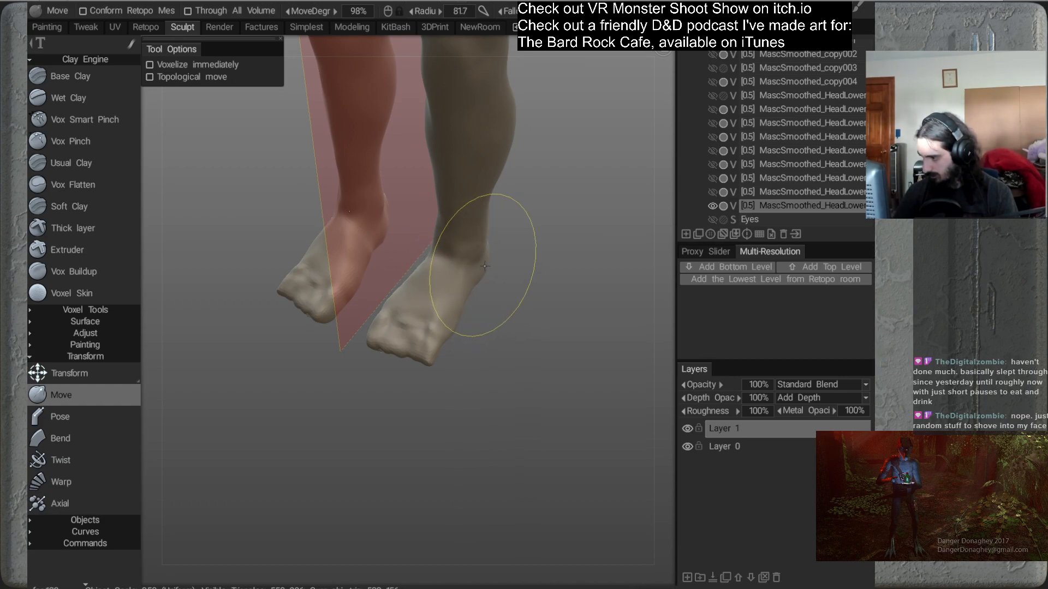
alt+drag(534, 311, 517, 271)
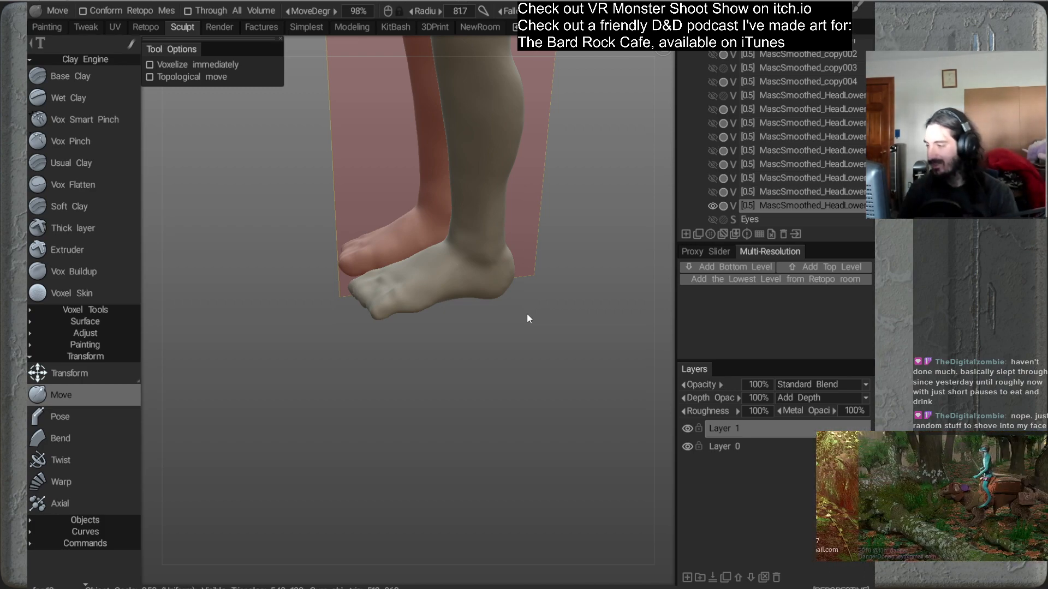
Clone the body volume with the reshaped ankles and heels, hide the previous version, and return to the Move brush
alt+middle_drag(533, 155, 518, 284)
alt+right_drag(519, 284, 503, 224)
alt+middle_drag(503, 224, 508, 275)
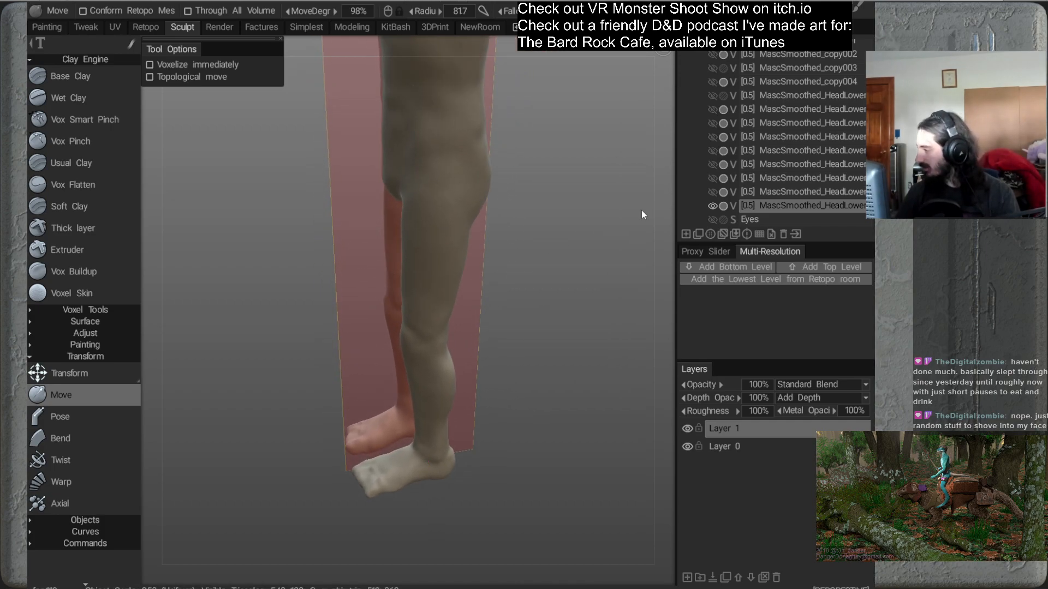
right_click(759, 205)
mouse_move(731, 393)
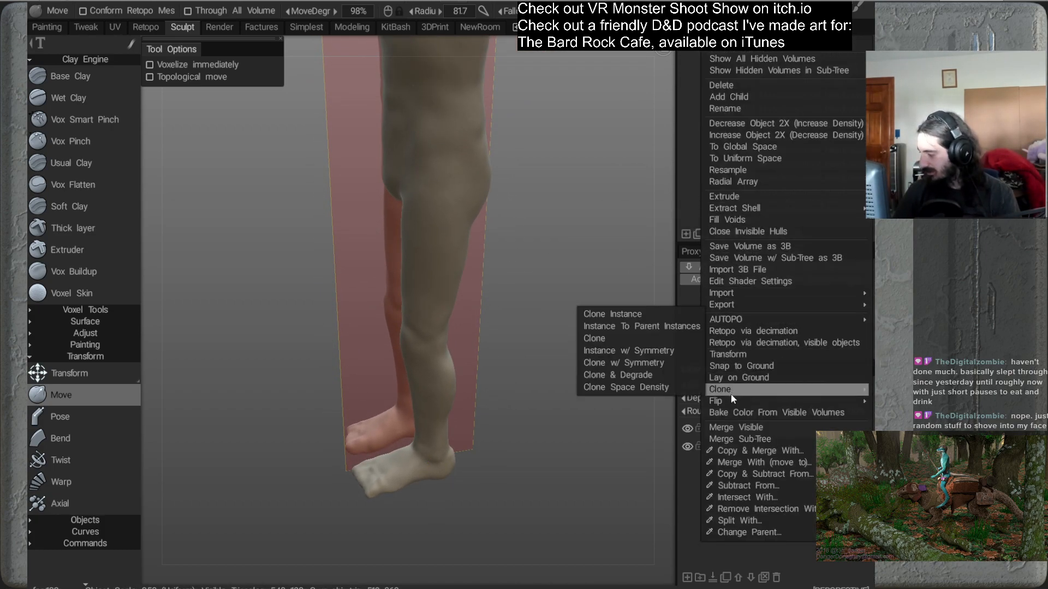
click(594, 339)
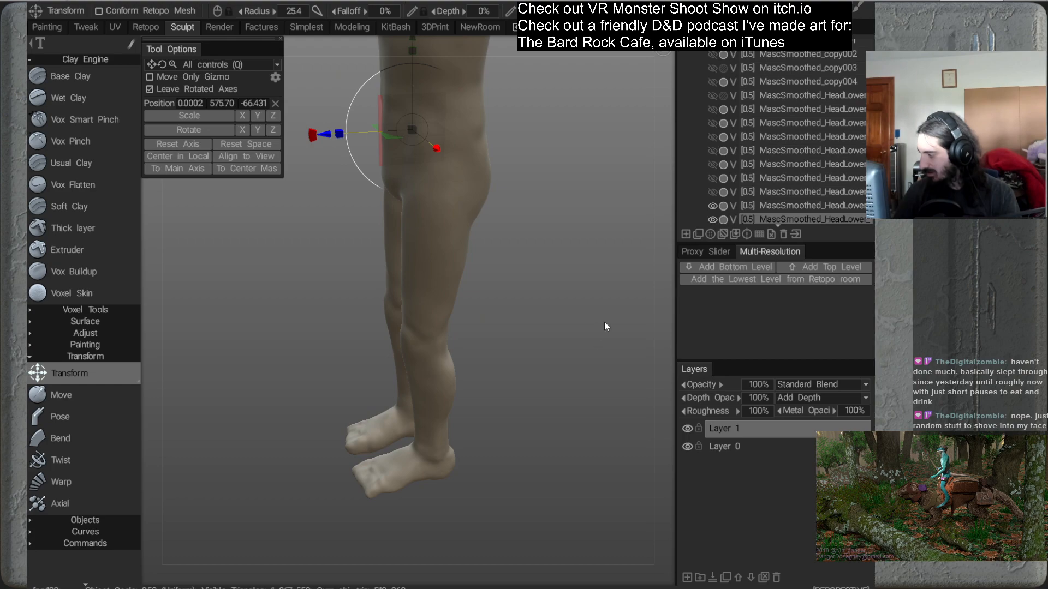
click(81, 397)
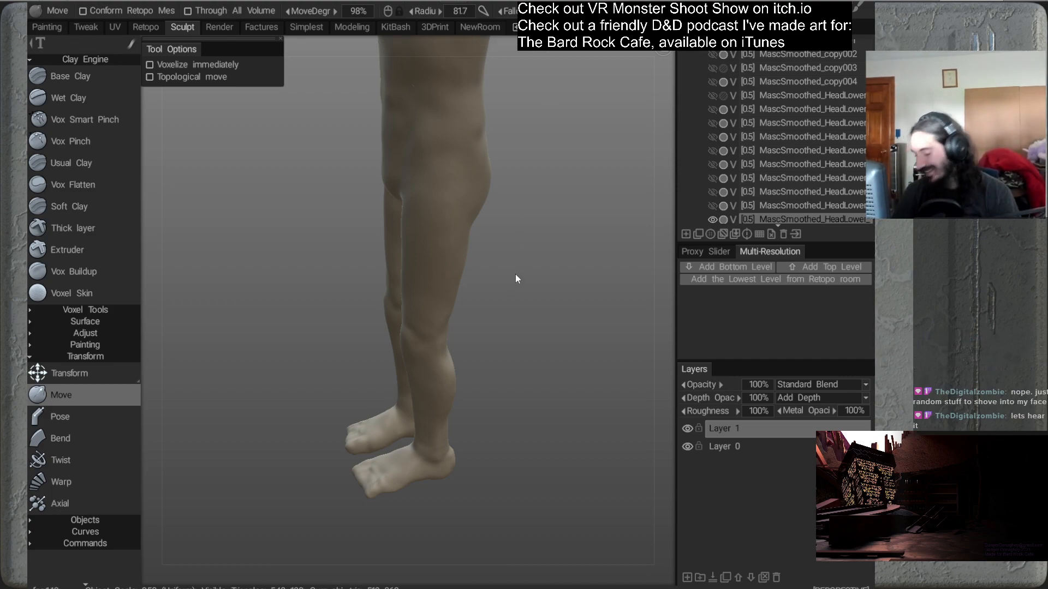
Examine the whole body's proportions from the front, both sides and below
alt+drag(528, 326, 504, 299)
alt+right_drag(504, 299, 497, 205)
alt+drag(516, 290, 497, 281)
alt+right_drag(496, 280, 509, 197)
alt+drag(492, 308, 561, 283)
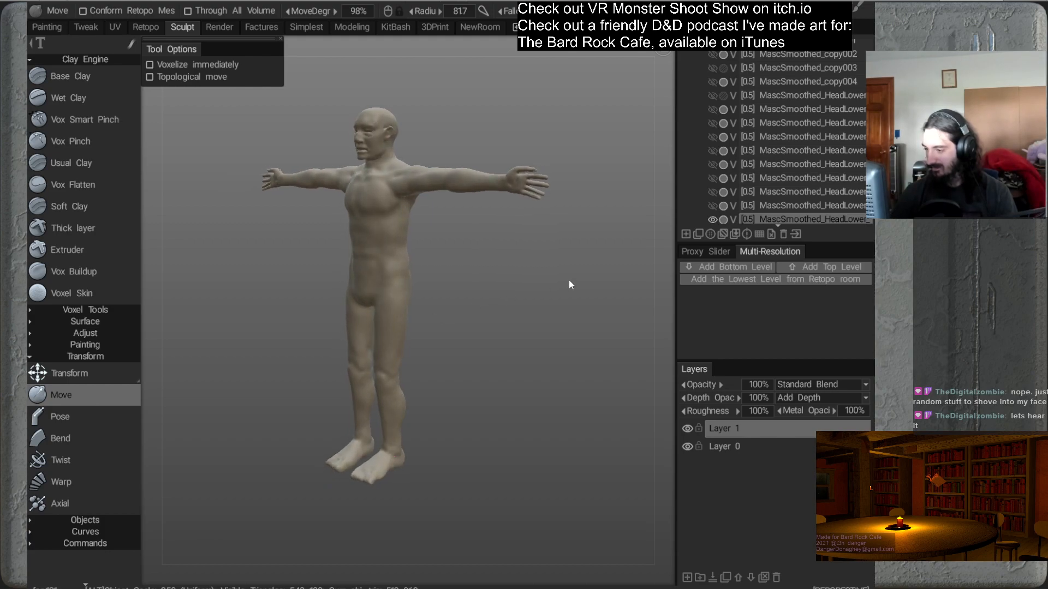
alt+drag(496, 303, 612, 294)
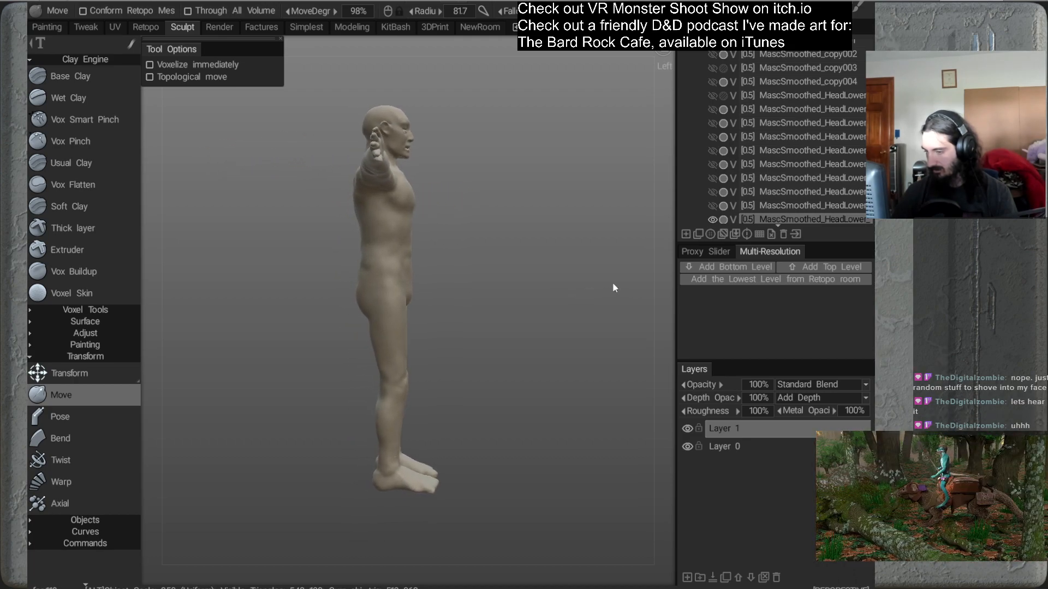
alt+drag(502, 268, 476, 297)
alt+drag(533, 315, 450, 301)
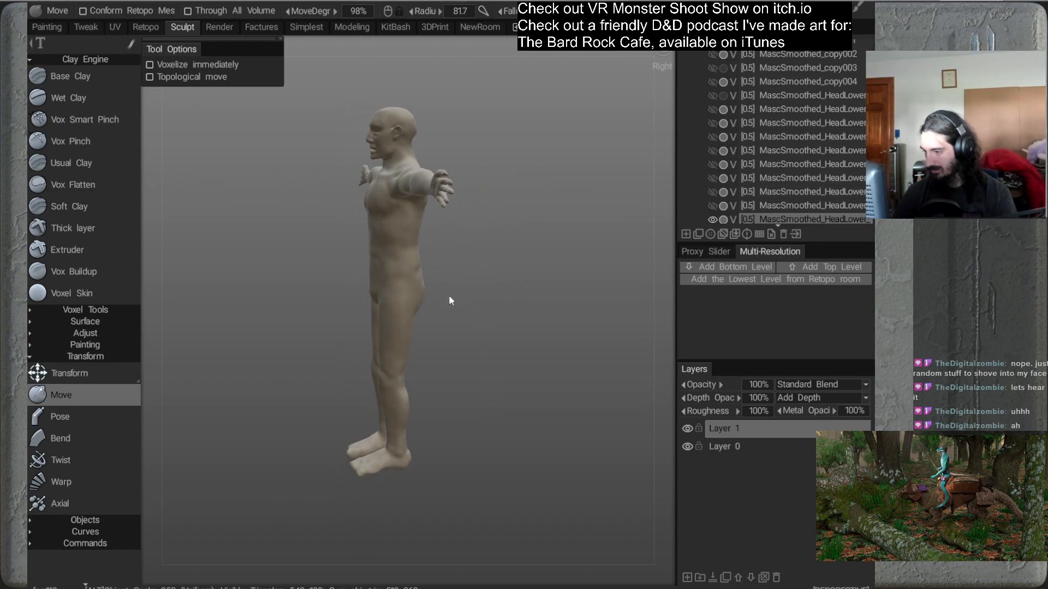
alt+drag(511, 286, 485, 297)
alt+right_drag(485, 297, 483, 343)
alt+drag(483, 343, 558, 315)
drag(587, 319, 508, 246)
Clone the current body volume again as a further version
right_click(770, 219)
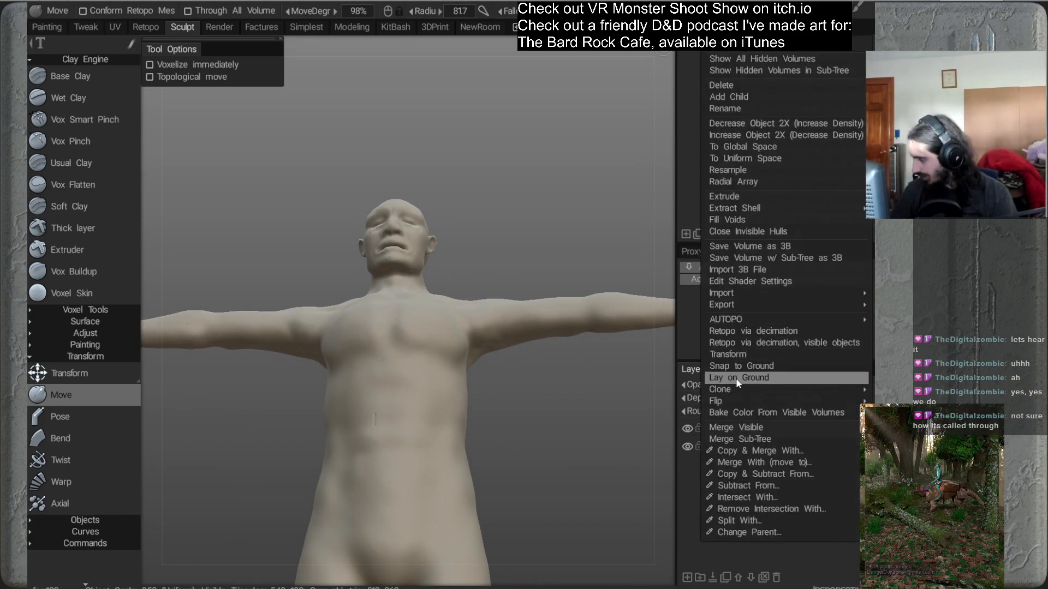
mouse_move(726, 389)
click(610, 340)
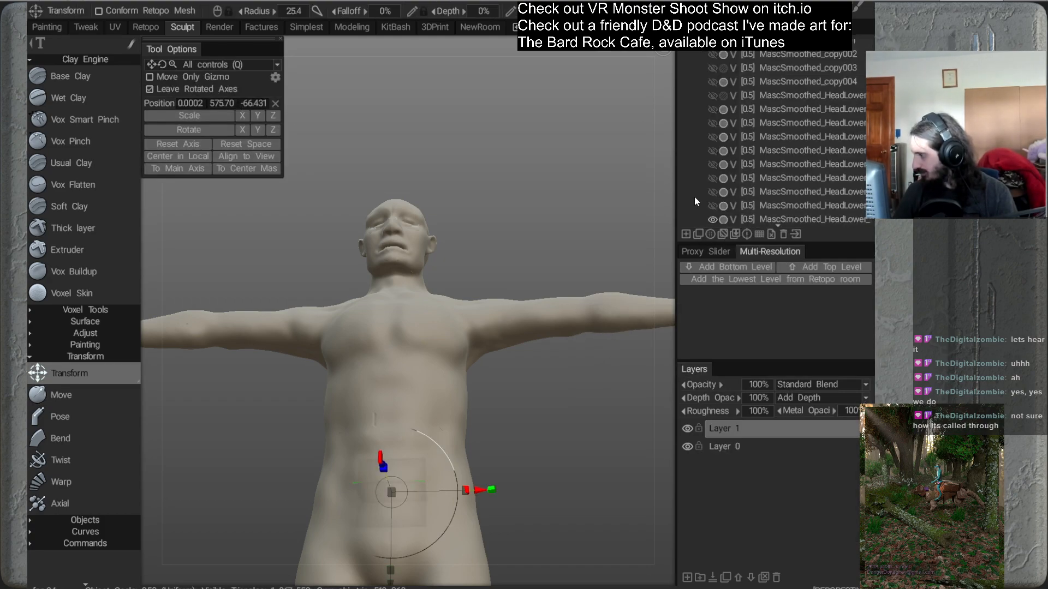
Return to the Move brush and shape the chest and shoulders at radius 81.7
alt+middle_drag(490, 276, 501, 278)
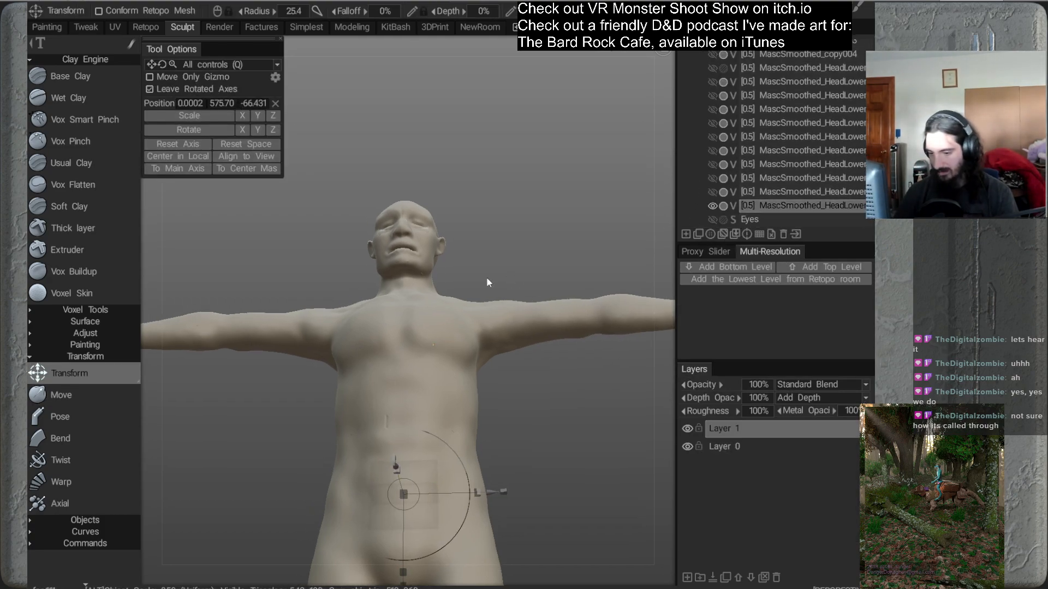
click(101, 395)
alt+drag(292, 330, 488, 335)
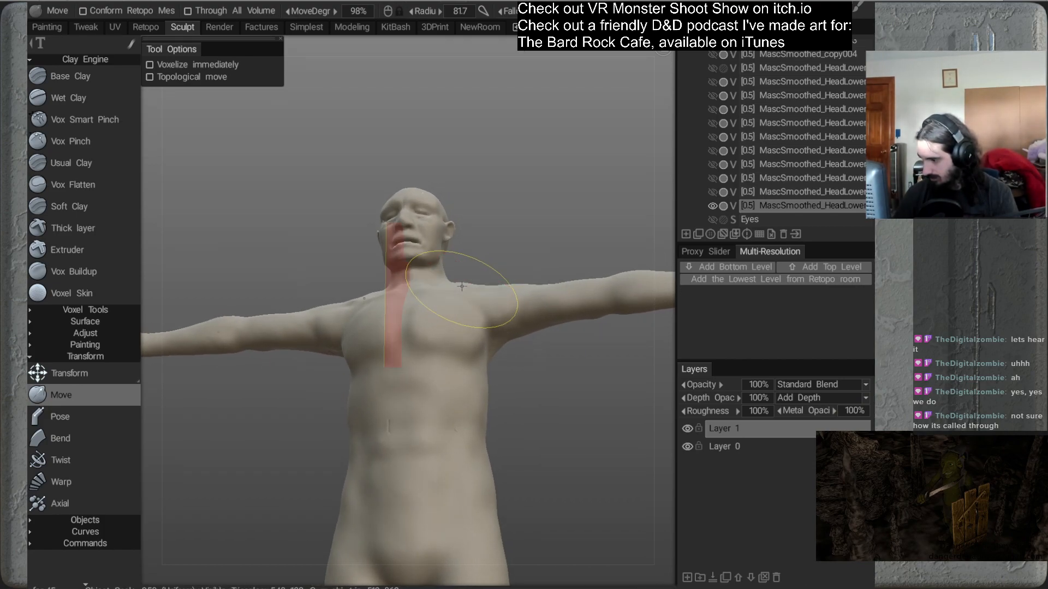
mouse_move(462, 284)
alt+mouse_down()
mouse_move(484, 322)
mouse_move(503, 297)
mouse_move(460, 357)
mouse_move(407, 378)
mouse_move(453, 352)
mouse_move(418, 392)
mouse_move(446, 374)
mouse_move(437, 383)
mouse_move(460, 311)
mouse_move(467, 360)
mouse_move(506, 300)
mouse_move(581, 287)
mouse_move(522, 337)
mouse_move(541, 309)
mouse_move(568, 315)
mouse_move(499, 329)
mouse_move(549, 240)
mouse_move(581, 301)
alt+mouse_up()
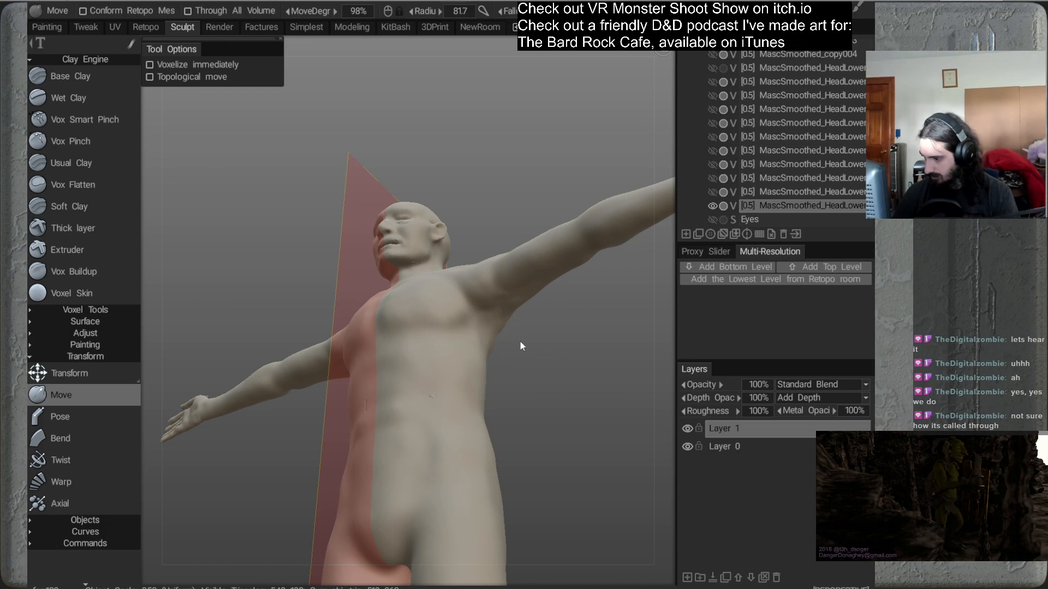
mouse_move(544, 331)
alt+mouse_down()
mouse_move(545, 278)
mouse_move(468, 362)
mouse_move(477, 327)
mouse_move(509, 313)
mouse_move(575, 331)
mouse_move(528, 349)
mouse_move(493, 340)
mouse_move(509, 333)
mouse_move(500, 352)
mouse_move(433, 378)
mouse_move(404, 355)
mouse_move(473, 341)
mouse_move(490, 328)
mouse_move(431, 333)
alt+mouse_up()
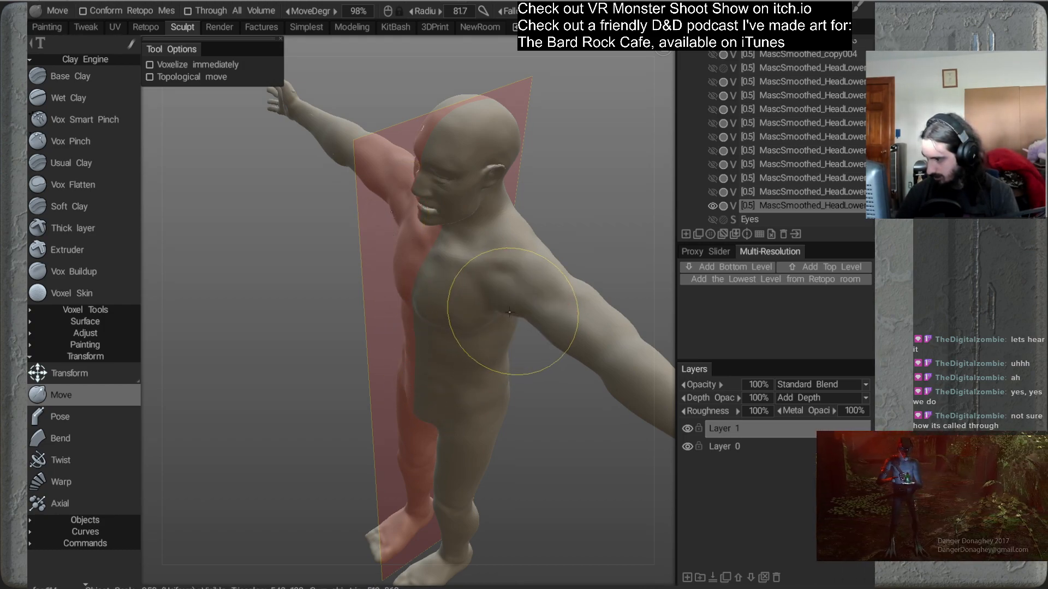
alt+drag(458, 398, 572, 360)
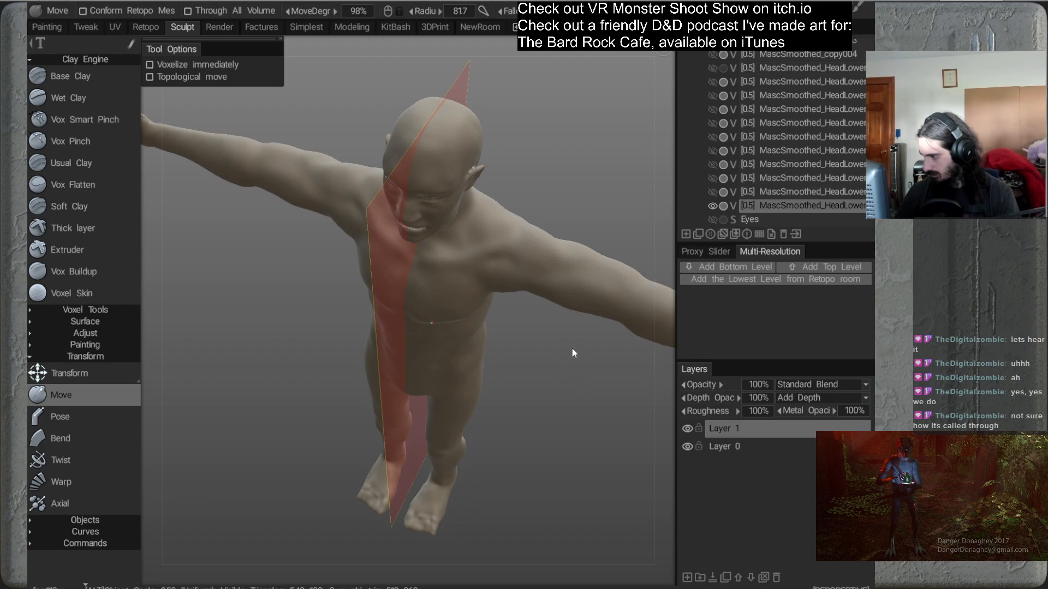
Refine the upper arm and shoulder with the Move brush at radius 53.6, checking the whole figure
key(bracketleft)
key(bracketleft)
key(bracketleft)
key(bracketleft)
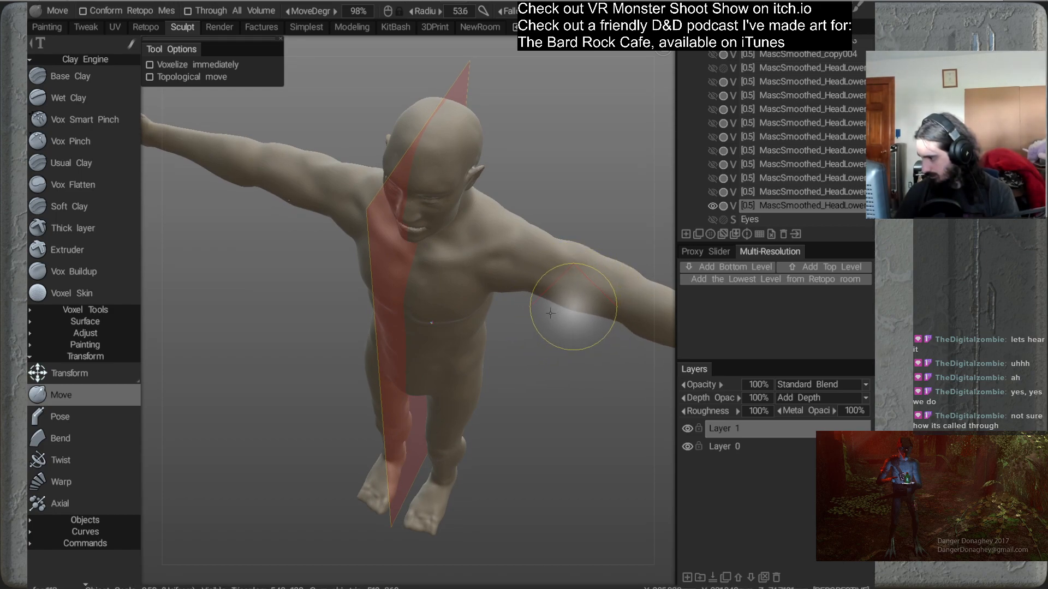
alt+drag(564, 358, 557, 274)
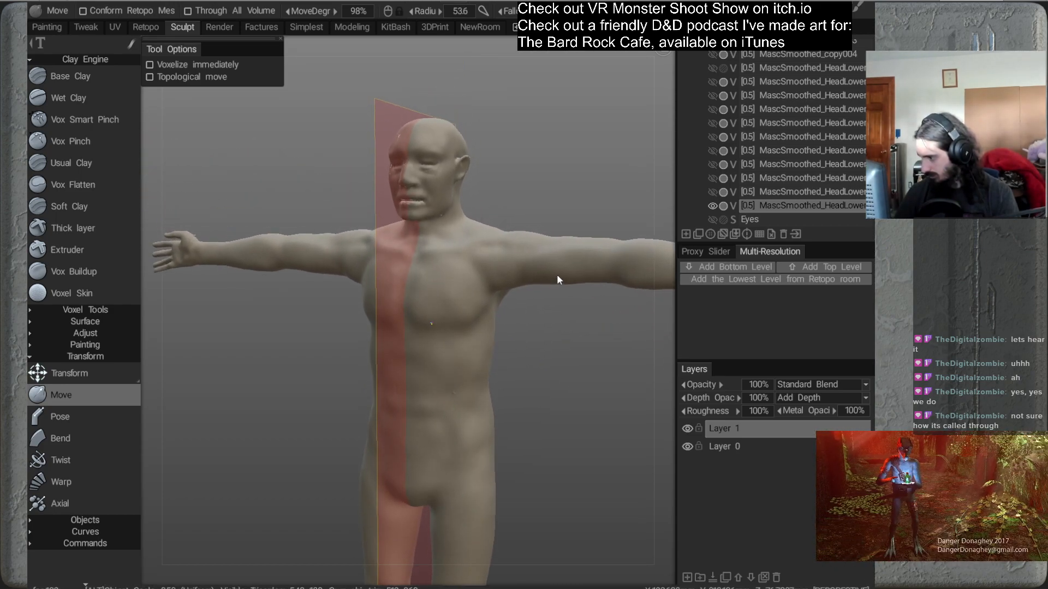
alt+right_drag(553, 327, 490, 268)
alt+drag(490, 267, 552, 346)
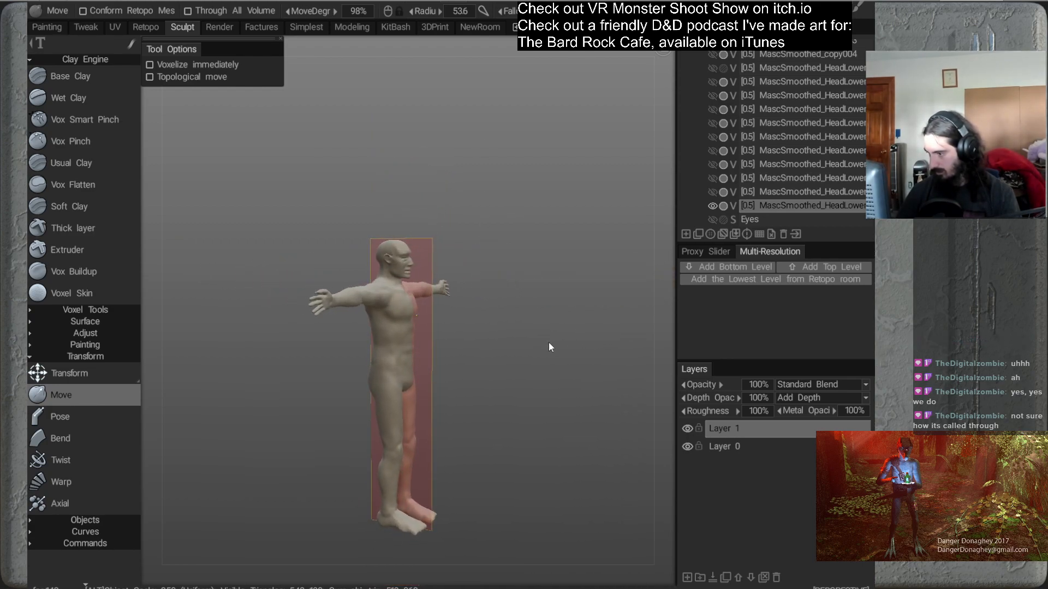
Clone the current body volume, hide the previous version, and return to the Move brush
right_click(756, 202)
mouse_move(735, 388)
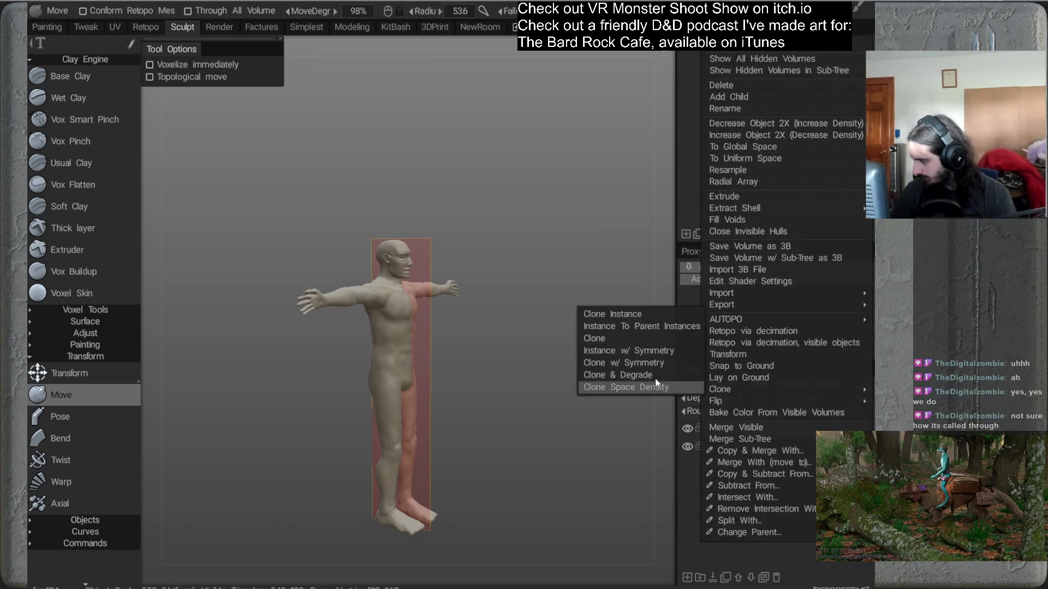
click(608, 338)
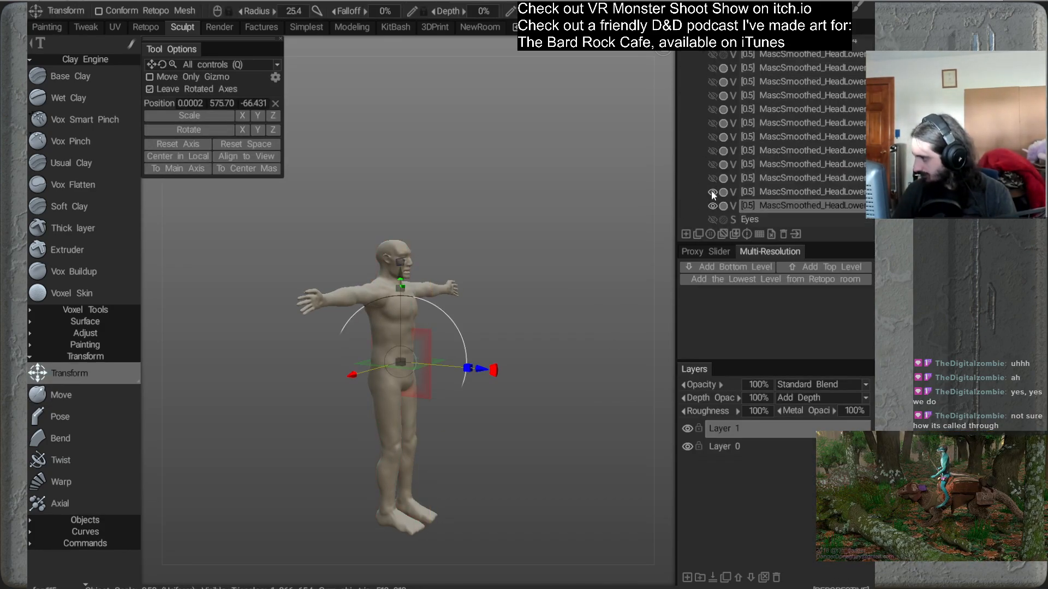
click(82, 395)
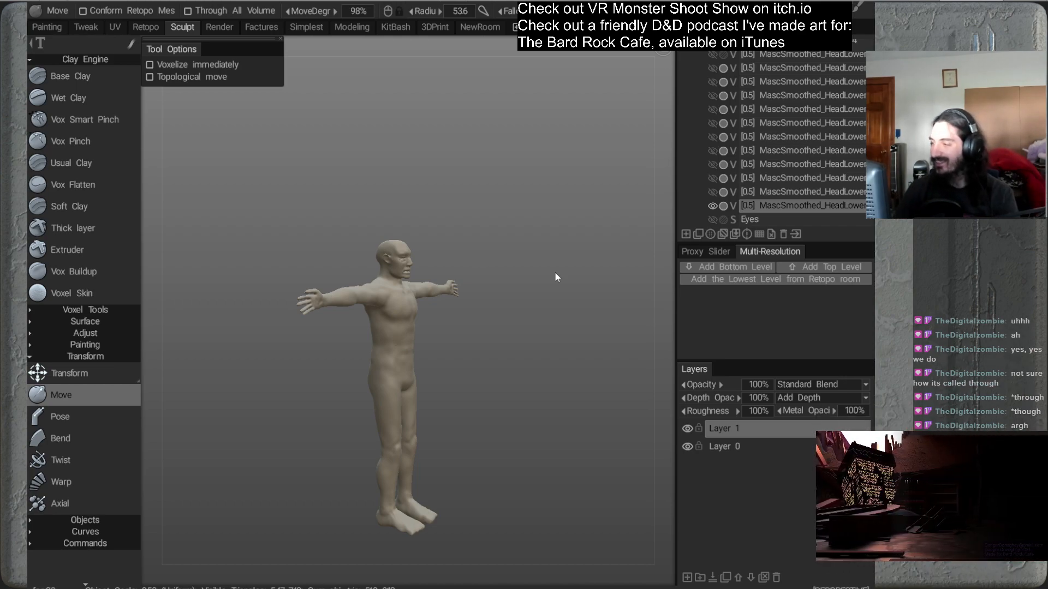
Shape the elbow and forearm from behind with the Move brush at radii 82.1 and 65.4
alt+middle_drag(496, 203, 490, 143)
alt+right_drag(477, 199, 476, 223)
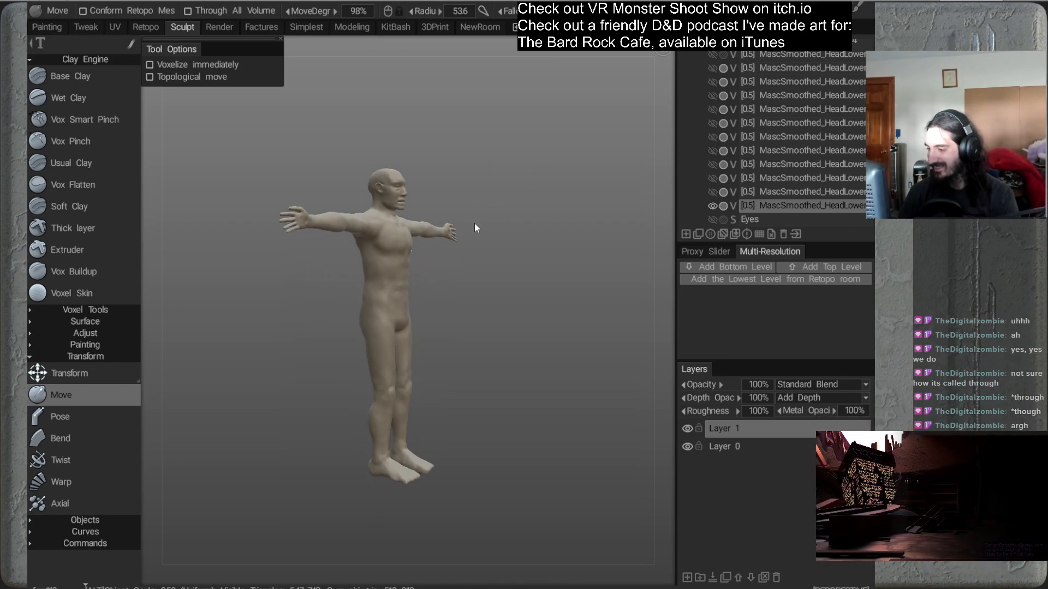
alt+drag(476, 222, 479, 233)
alt+right_drag(479, 234, 485, 292)
alt+drag(487, 297, 519, 204)
alt+middle_drag(519, 201, 502, 253)
alt+right_drag(501, 253, 501, 278)
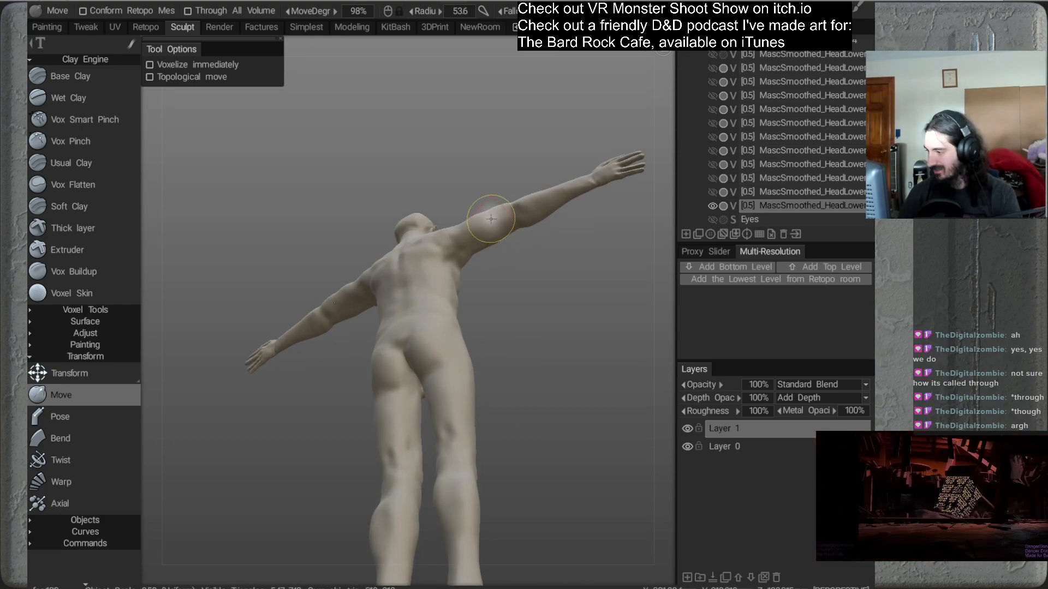
right_drag(484, 225, 497, 224)
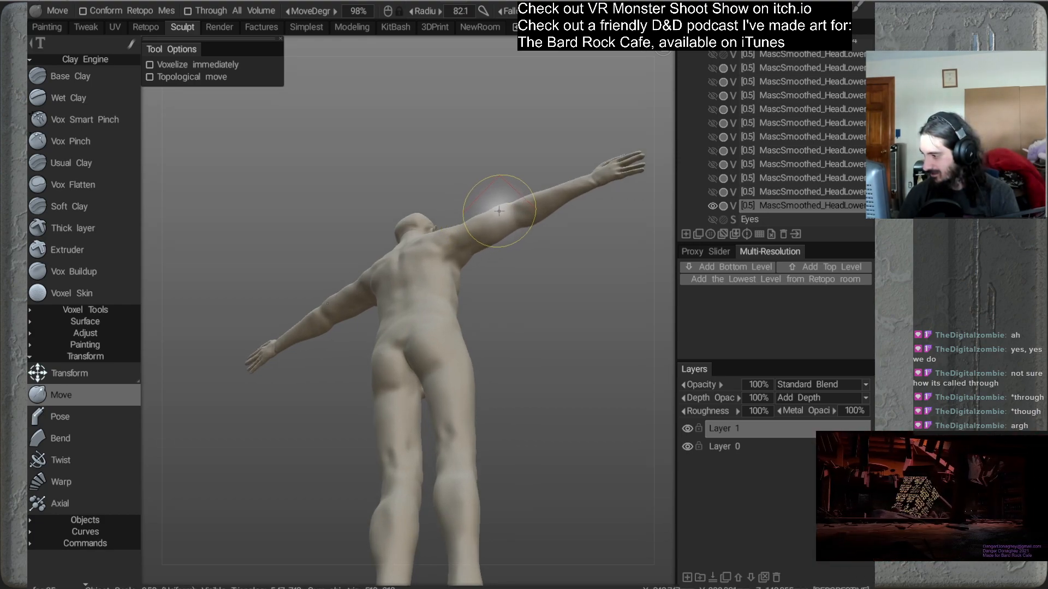
alt+drag(502, 211, 533, 212)
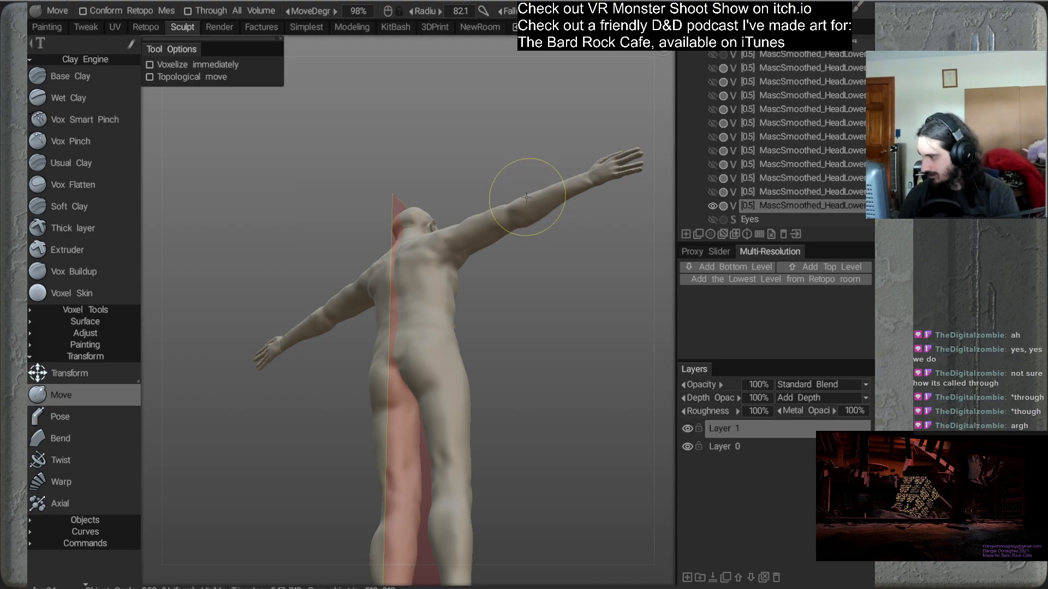
alt+drag(548, 249, 565, 193)
right_drag(568, 192, 566, 195)
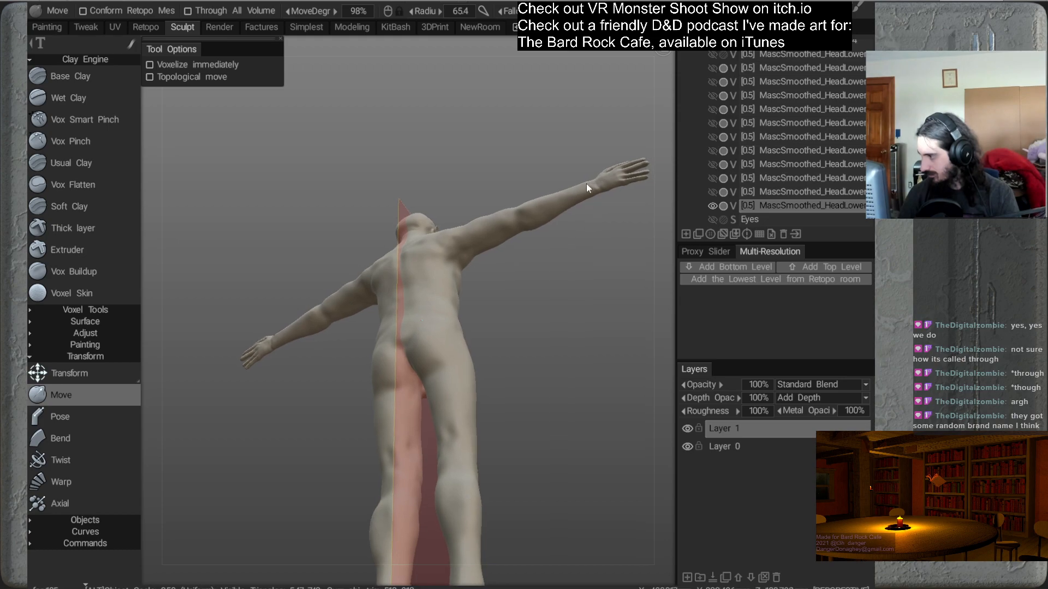
Adjust the back of the hand and the spacing of the fingers with the Move brush at radii 24.1, 16.2 and 10.1
alt+drag(589, 182, 536, 225)
alt+middle_drag(540, 195, 439, 238)
alt+right_drag(440, 238, 495, 269)
alt+middle_drag(493, 224, 480, 271)
alt+right_drag(479, 271, 481, 289)
alt+drag(482, 290, 476, 271)
alt+middle_drag(476, 272, 464, 234)
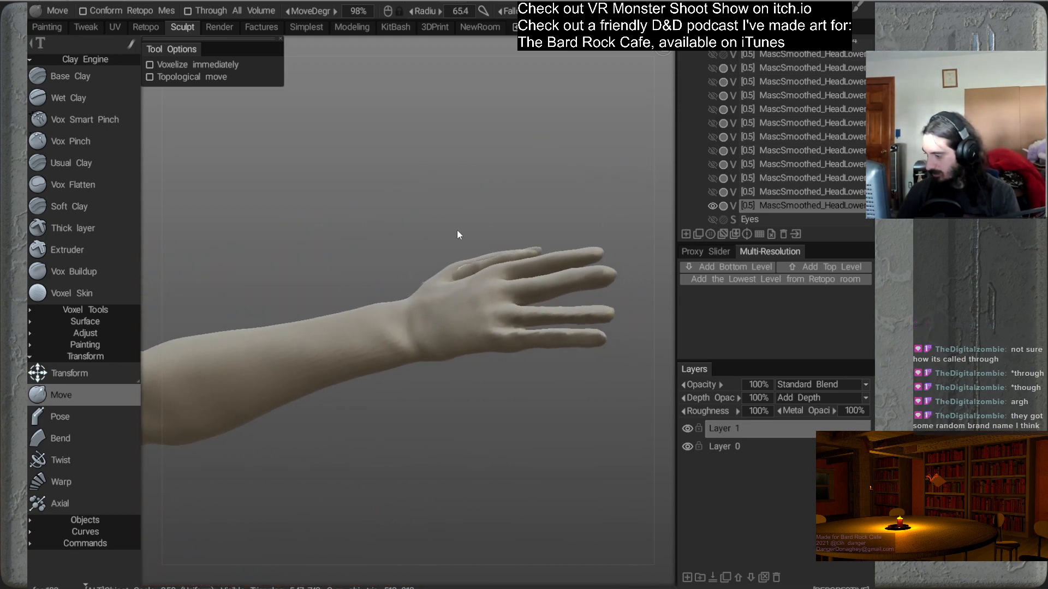
right_drag(446, 259, 366, 293)
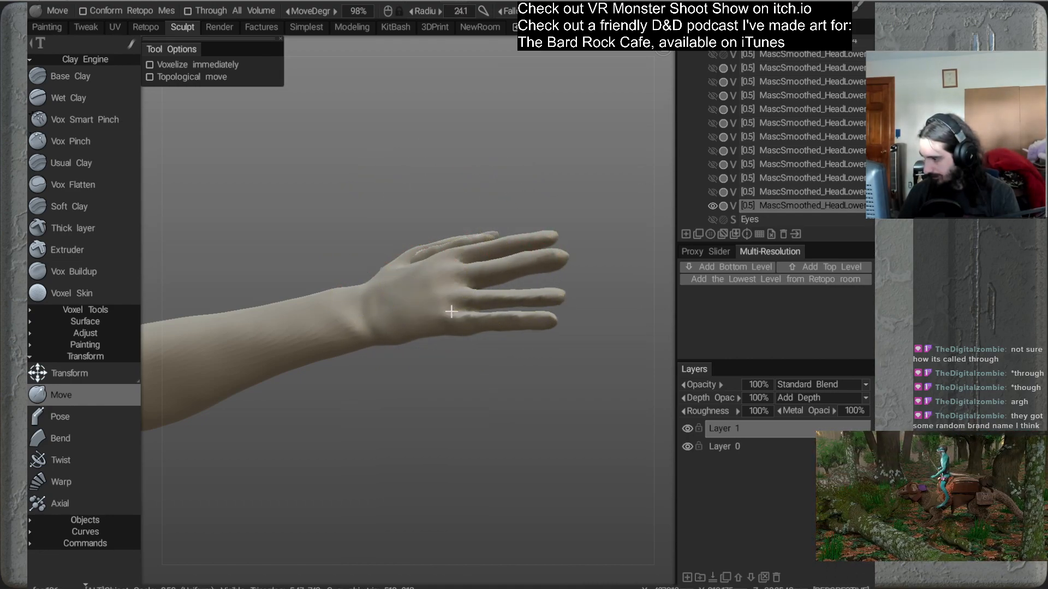
alt+drag(418, 264, 460, 306)
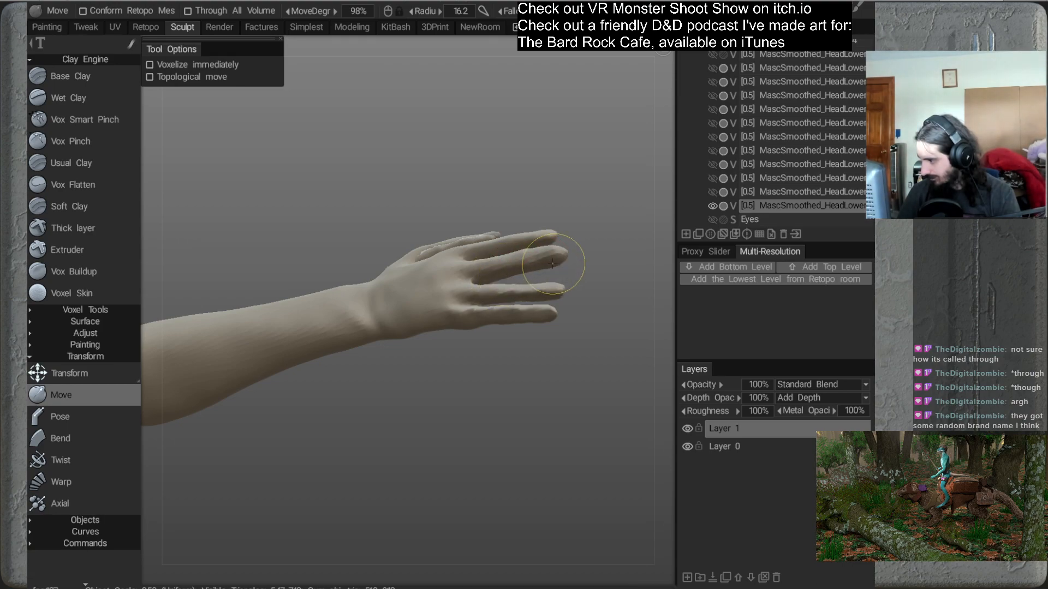
alt+drag(592, 239, 572, 222)
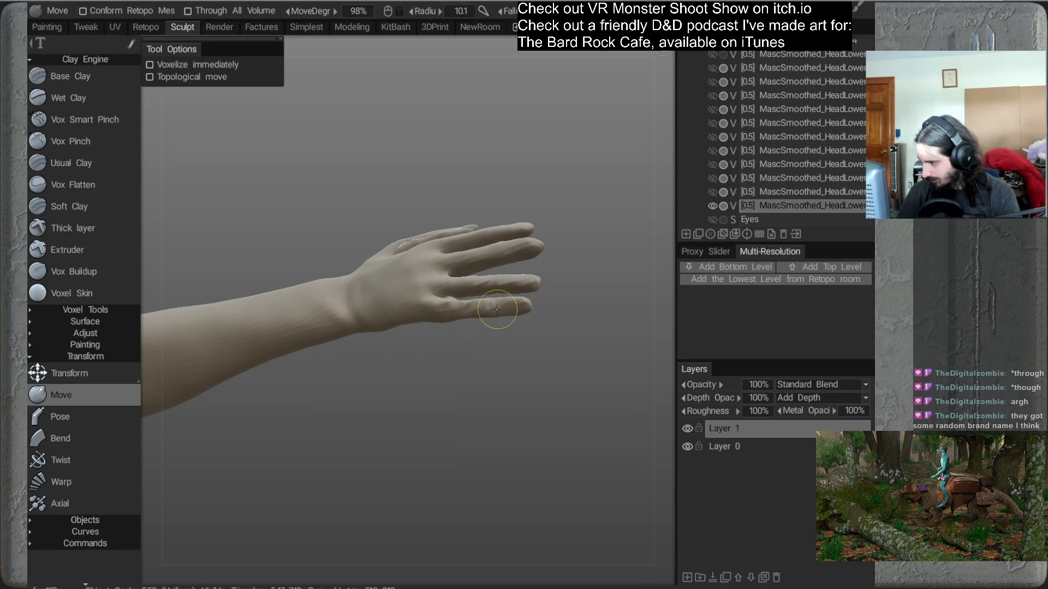
alt+drag(528, 306, 528, 275)
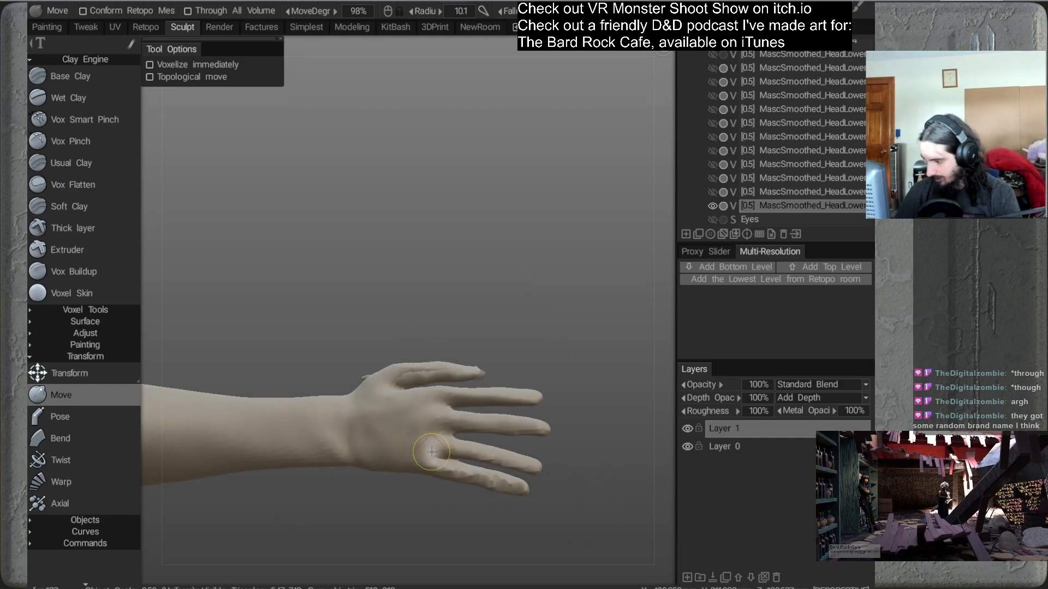
Refine the contours of the middle finger with the Move brush at radii 4.19 and 6.91
alt+middle_drag(484, 368, 486, 269)
alt+drag(507, 344, 533, 404)
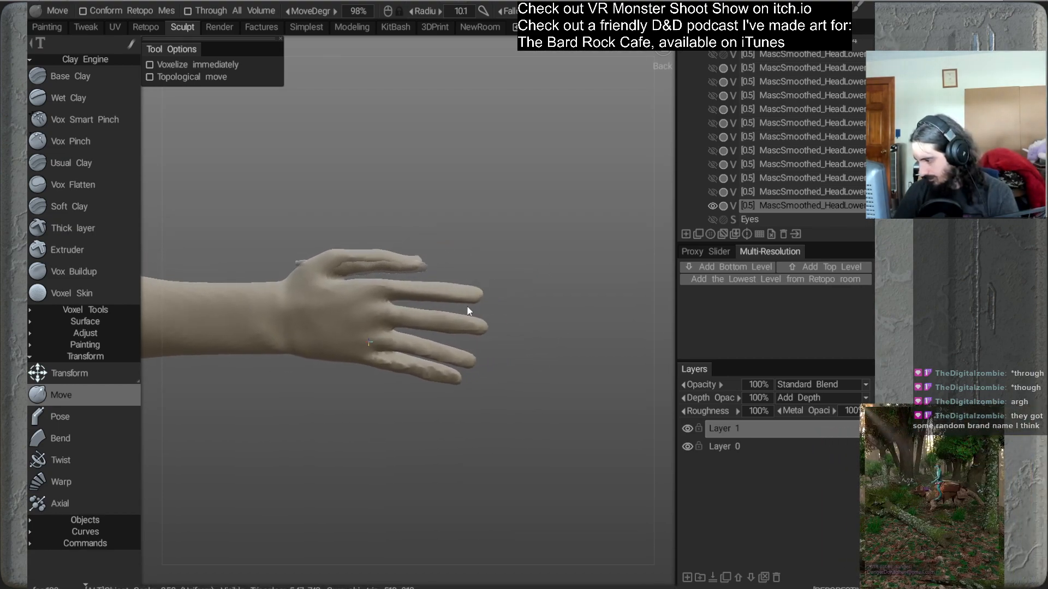
scroll(470, 311, up, 6)
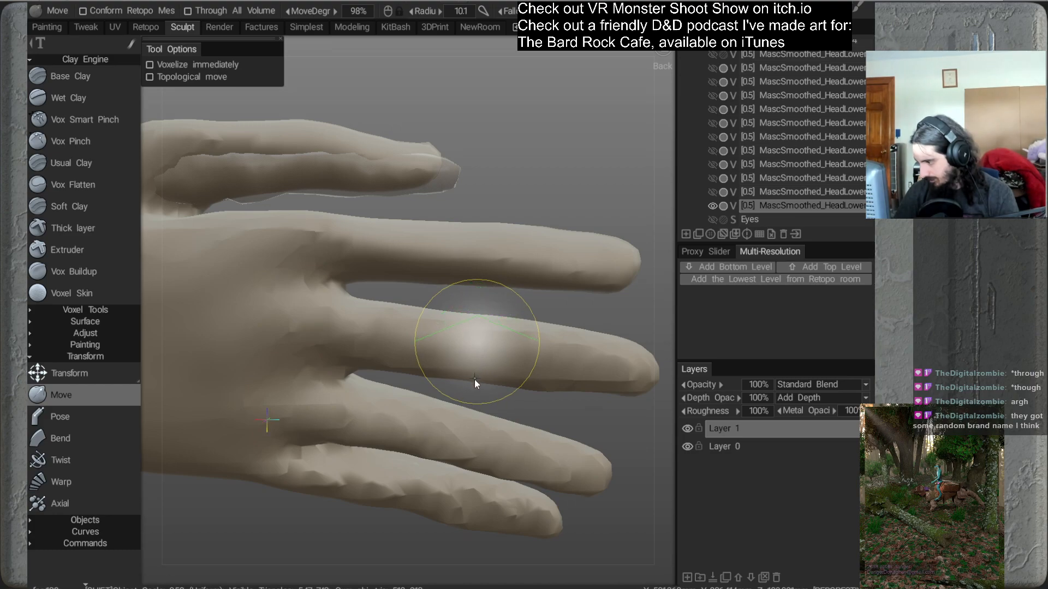
mouse_move(473, 390)
alt+mouse_down()
mouse_move(489, 289)
mouse_move(483, 355)
alt+mouse_up()
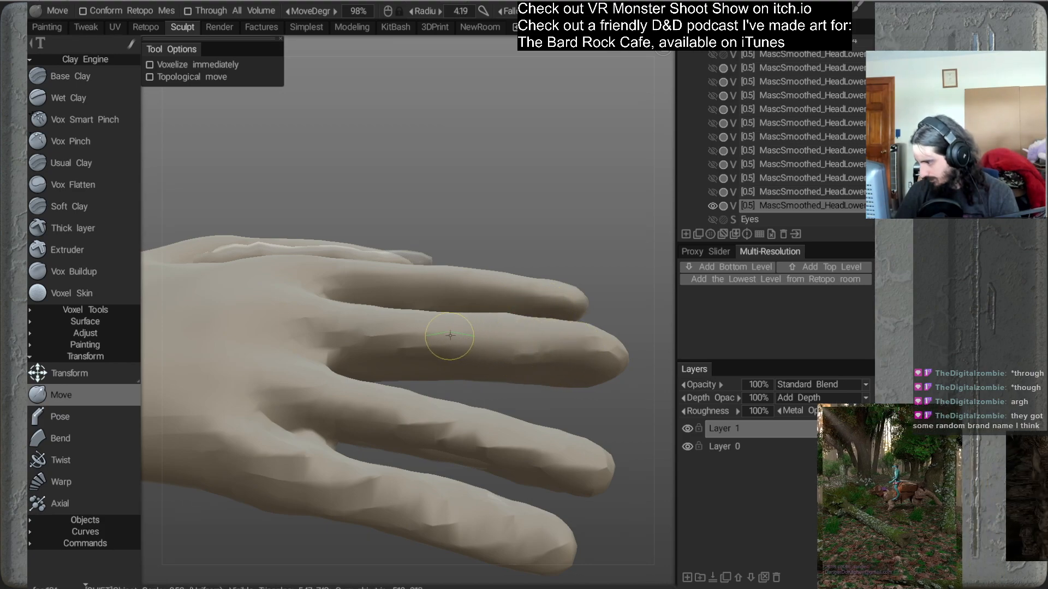
mouse_move(451, 325)
alt+mouse_down()
mouse_move(479, 414)
mouse_move(499, 402)
alt+mouse_up()
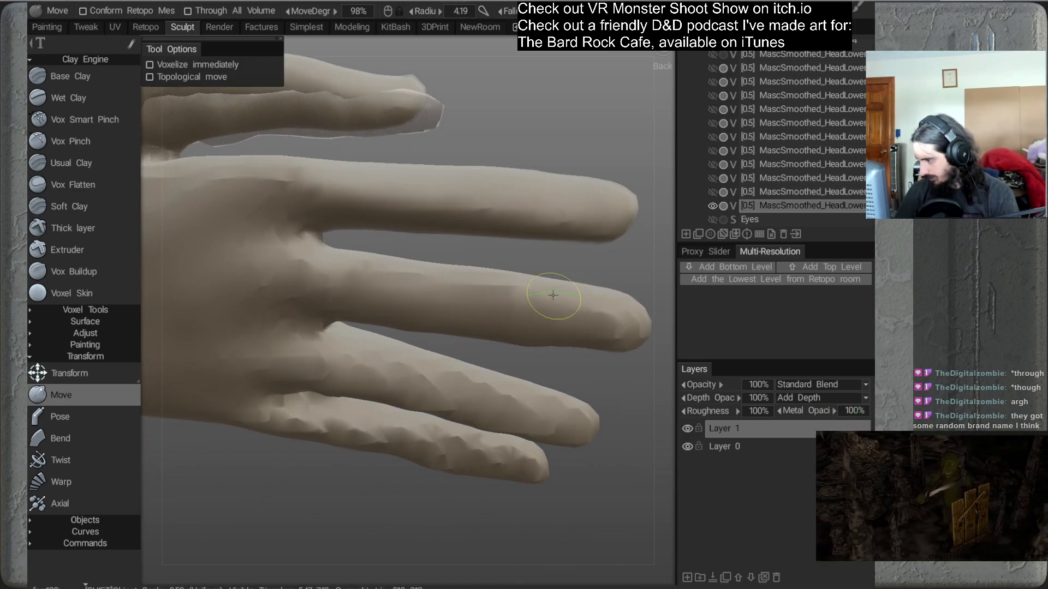
mouse_move(489, 341)
alt+mouse_down()
mouse_move(538, 319)
mouse_move(501, 262)
mouse_move(483, 322)
alt+mouse_up()
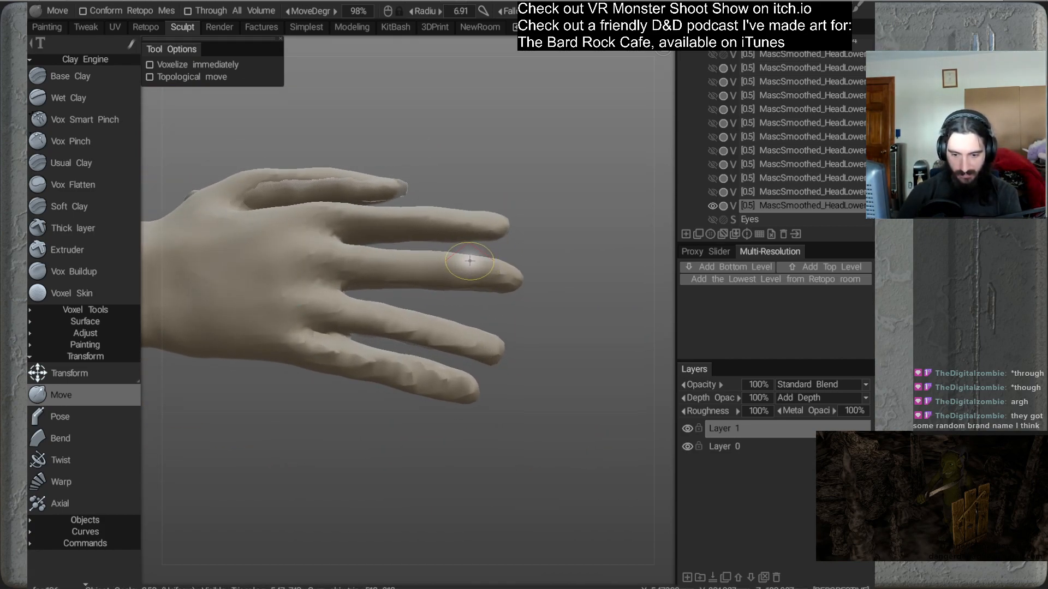
alt+drag(469, 261, 487, 324)
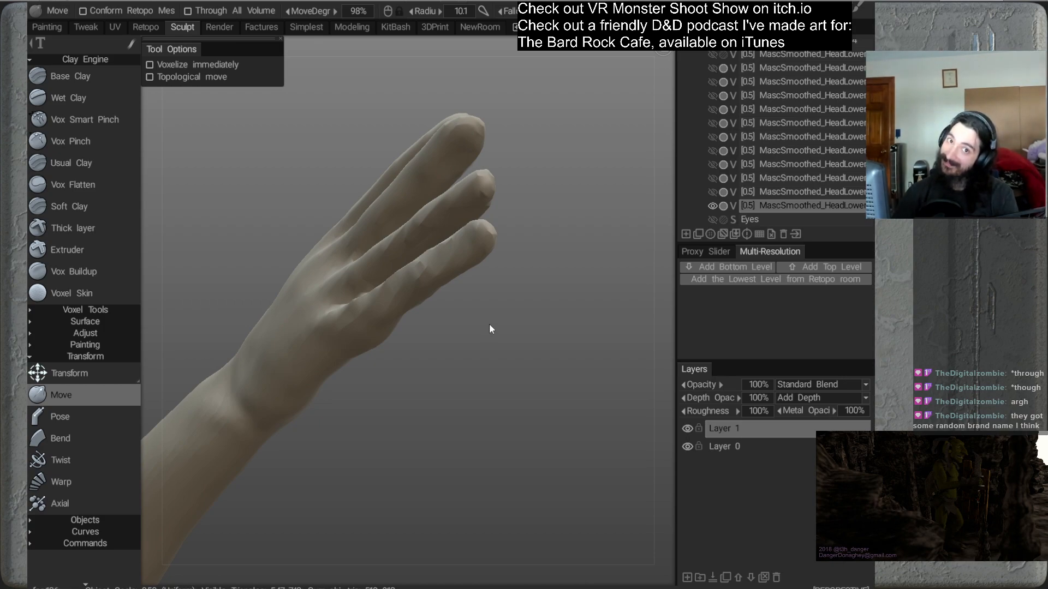
Adjust the fingers and the palm at their bases with the Move brush at radius 16.6
alt+drag(416, 283, 423, 277)
right_drag(452, 144, 469, 143)
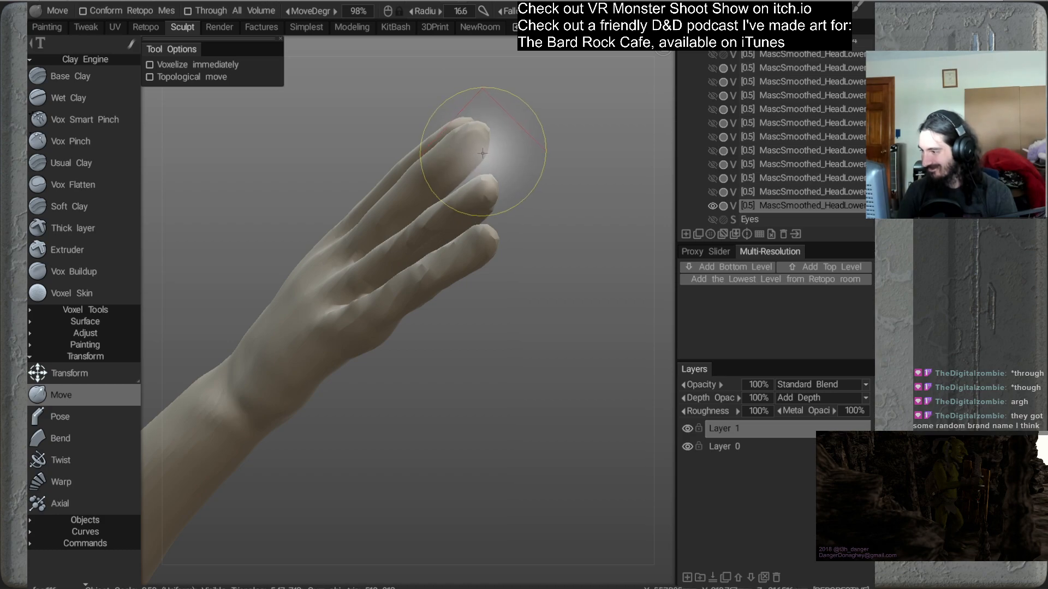
alt+drag(493, 155, 392, 231)
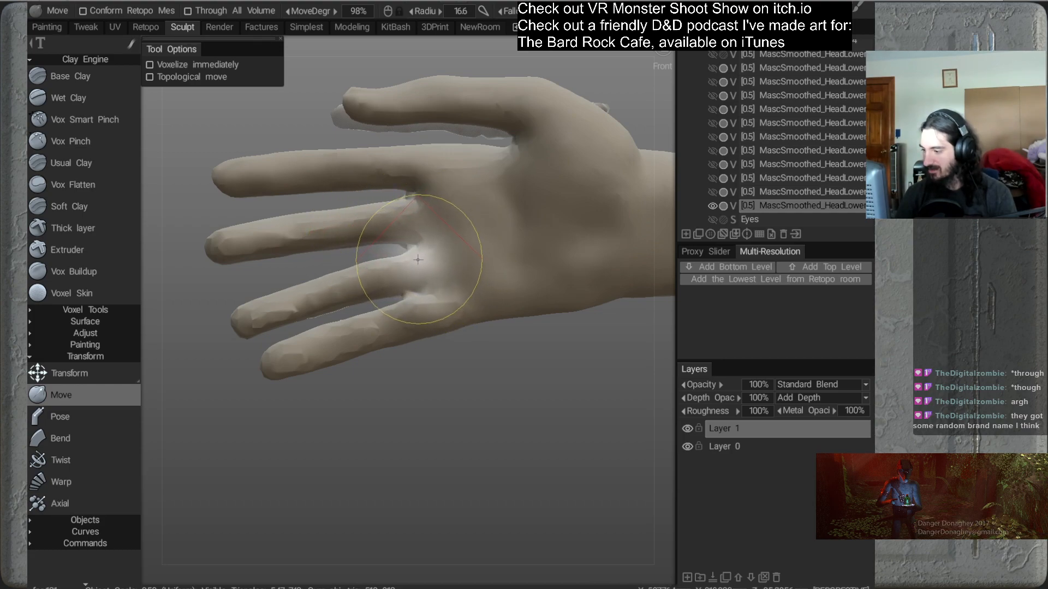
mouse_move(444, 293)
alt+mouse_down()
mouse_move(505, 326)
mouse_move(542, 364)
mouse_move(480, 303)
mouse_move(457, 330)
alt+mouse_up()
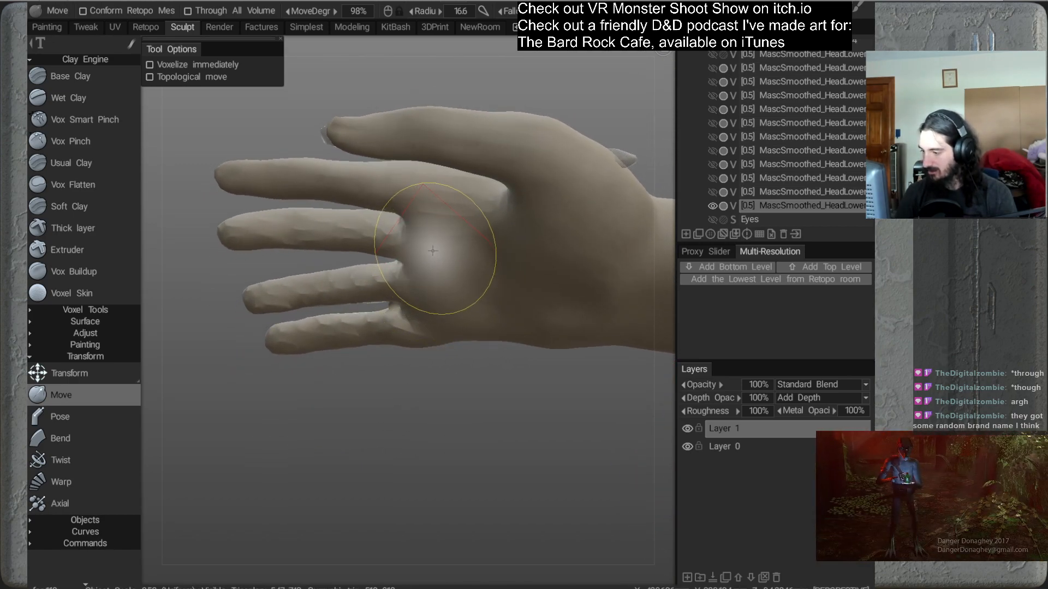
Shape the webbing between the finger bases on the palm side with the Move brush at radius 13.4
alt+middle_drag(463, 263, 402, 281)
alt+right_drag(403, 280, 413, 306)
mouse_move(448, 321)
alt+mouse_down()
mouse_move(509, 278)
mouse_move(448, 291)
mouse_move(481, 245)
mouse_move(443, 316)
alt+mouse_up()
alt+right_drag(443, 315, 449, 299)
alt+drag(449, 299, 435, 277)
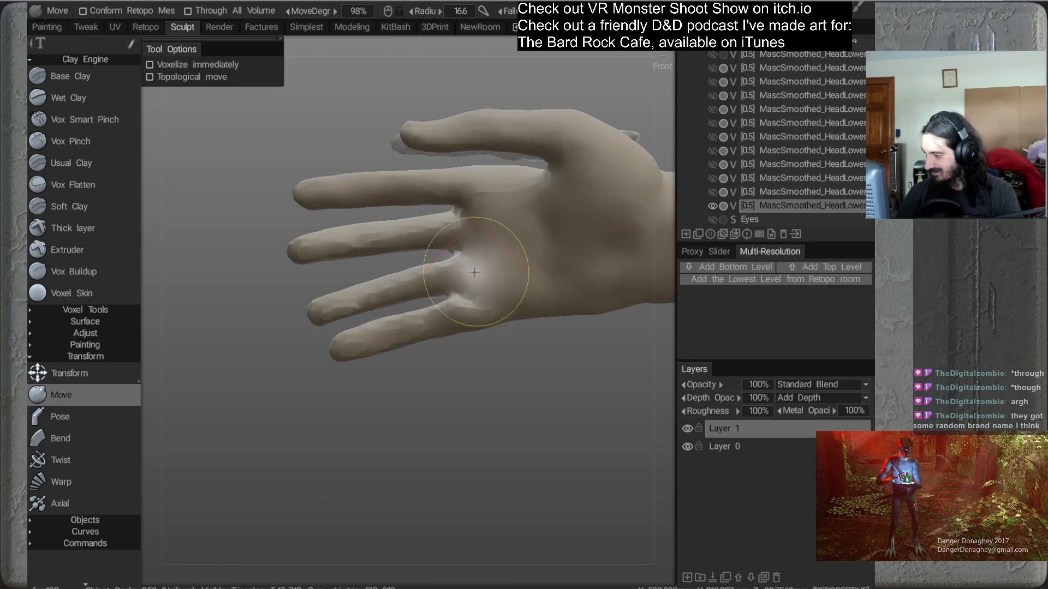
drag(464, 269, 463, 270)
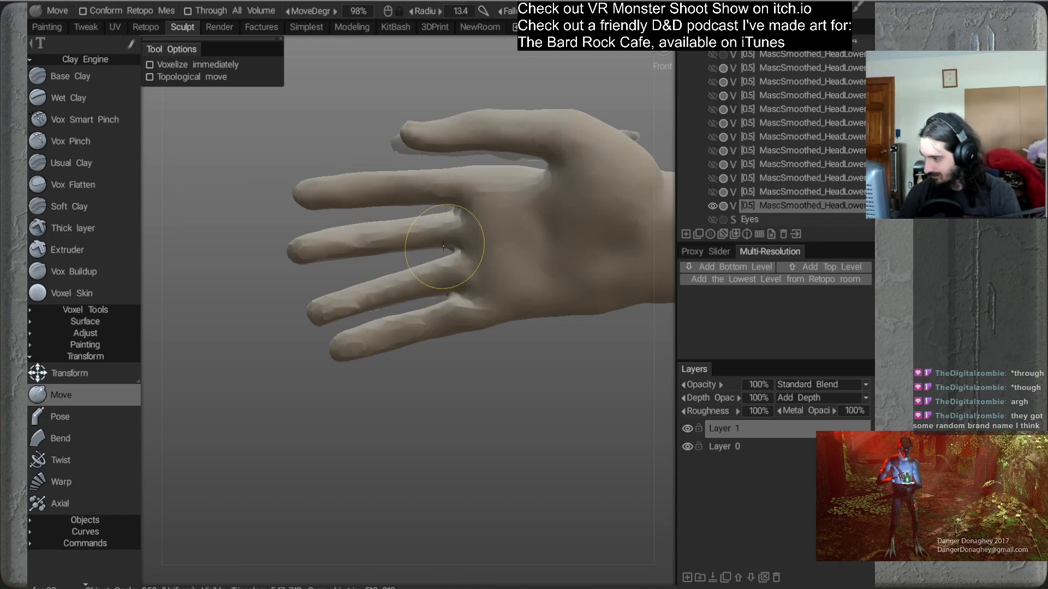
middle_drag(490, 309, 489, 258)
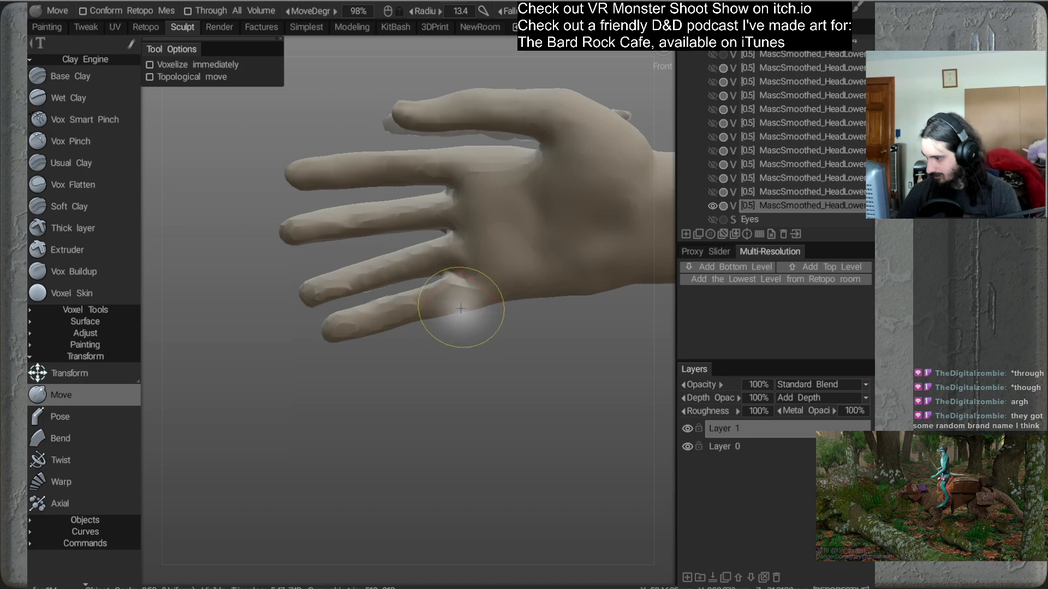
Refine the little-finger edge of the palm and the base of the index finger with the Move brush at radii 19.9, 8.53 and 11.4
right_drag(500, 299, 509, 304)
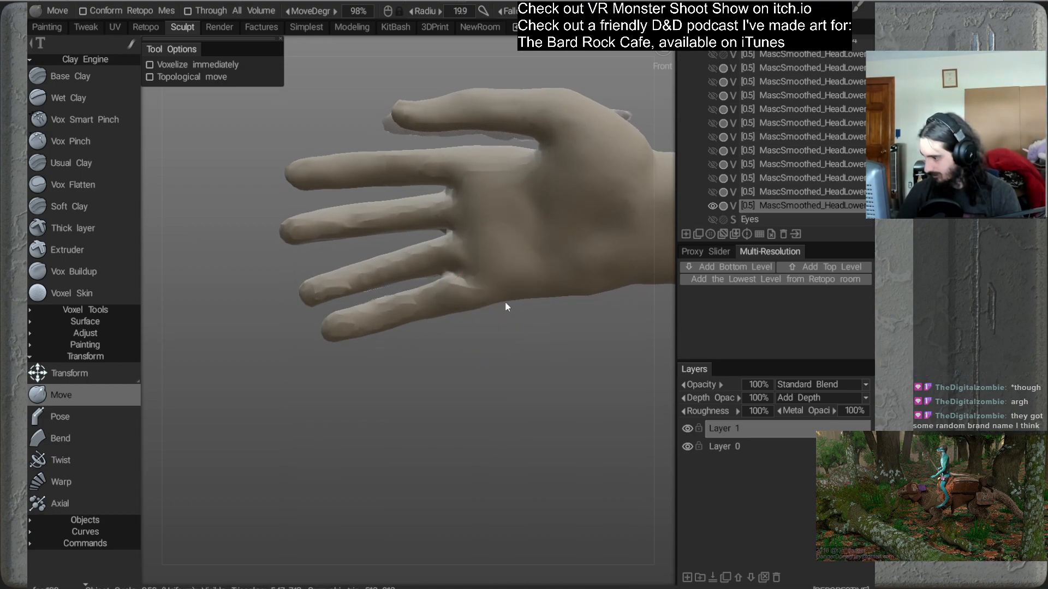
alt+middle_drag(522, 289, 479, 288)
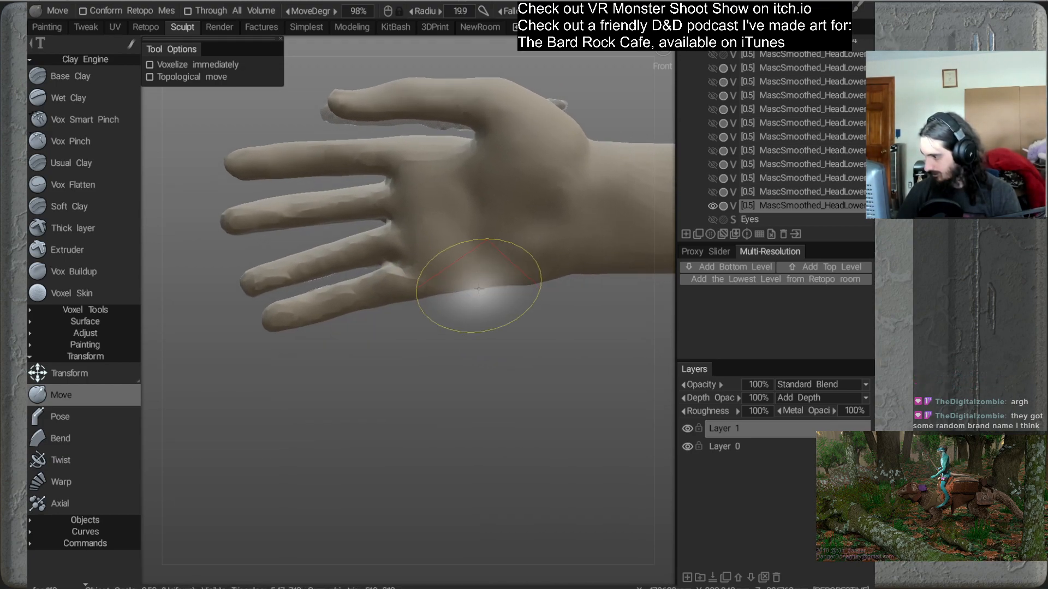
alt+drag(481, 279, 483, 337)
right_drag(461, 145, 436, 151)
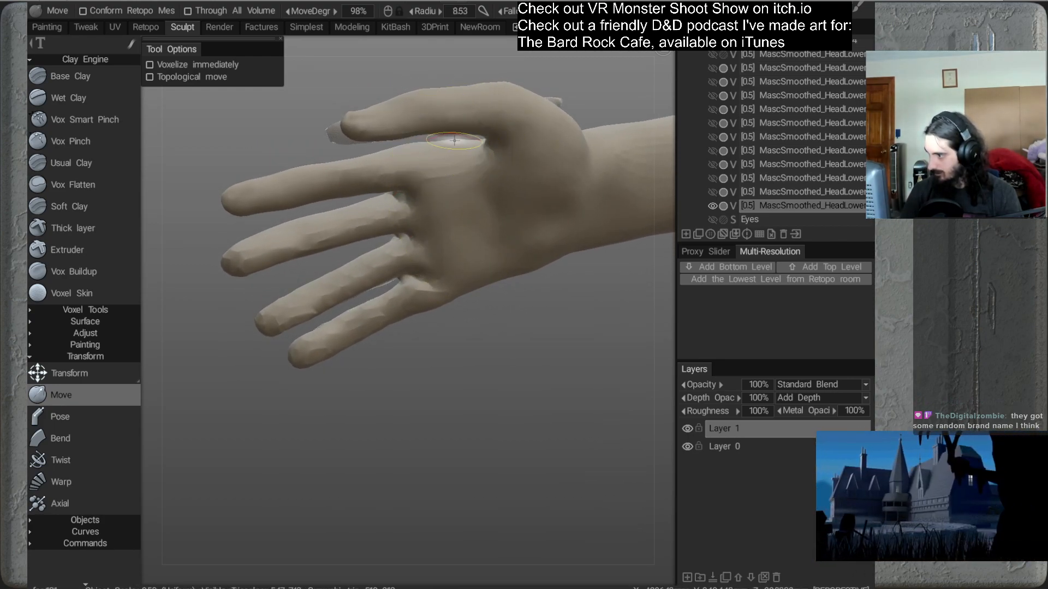
mouse_move(486, 236)
alt+mouse_down()
mouse_move(477, 208)
mouse_move(496, 227)
alt+mouse_up()
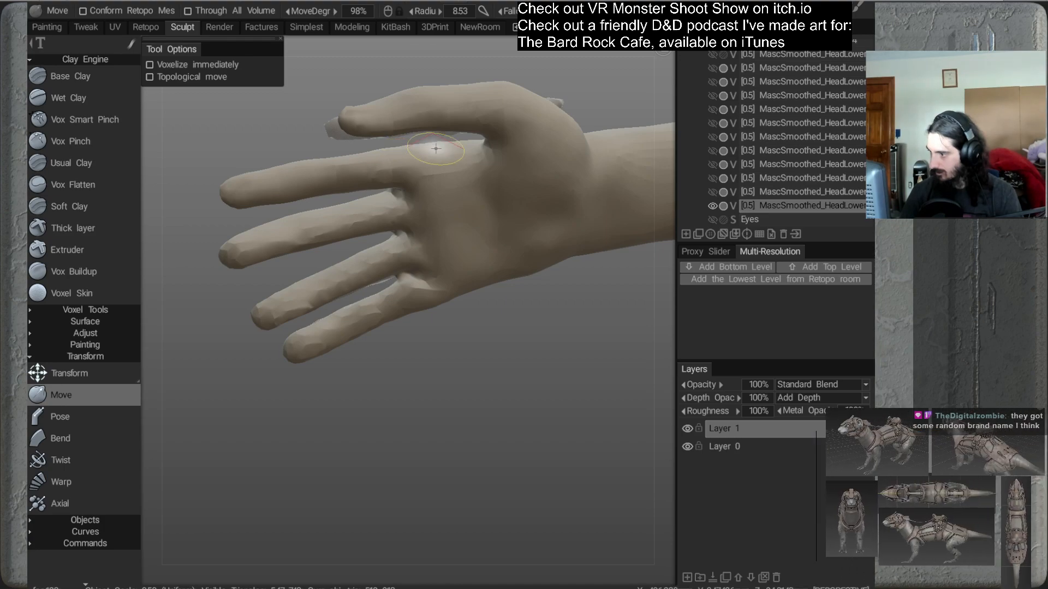
alt+drag(435, 147, 427, 163)
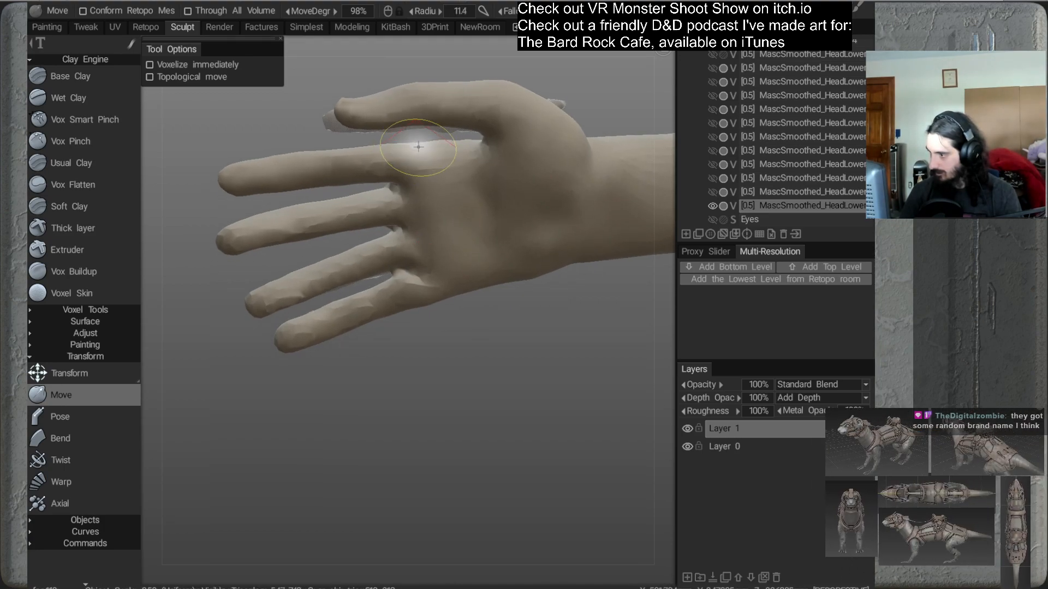
mouse_move(435, 147)
alt+mouse_down()
mouse_move(519, 215)
mouse_move(498, 215)
mouse_move(515, 208)
mouse_move(440, 169)
mouse_move(493, 212)
mouse_move(516, 284)
mouse_move(375, 324)
mouse_move(414, 251)
mouse_move(468, 275)
mouse_move(419, 259)
mouse_move(444, 369)
mouse_move(456, 292)
mouse_move(485, 313)
mouse_move(473, 272)
mouse_move(462, 327)
alt+mouse_up()
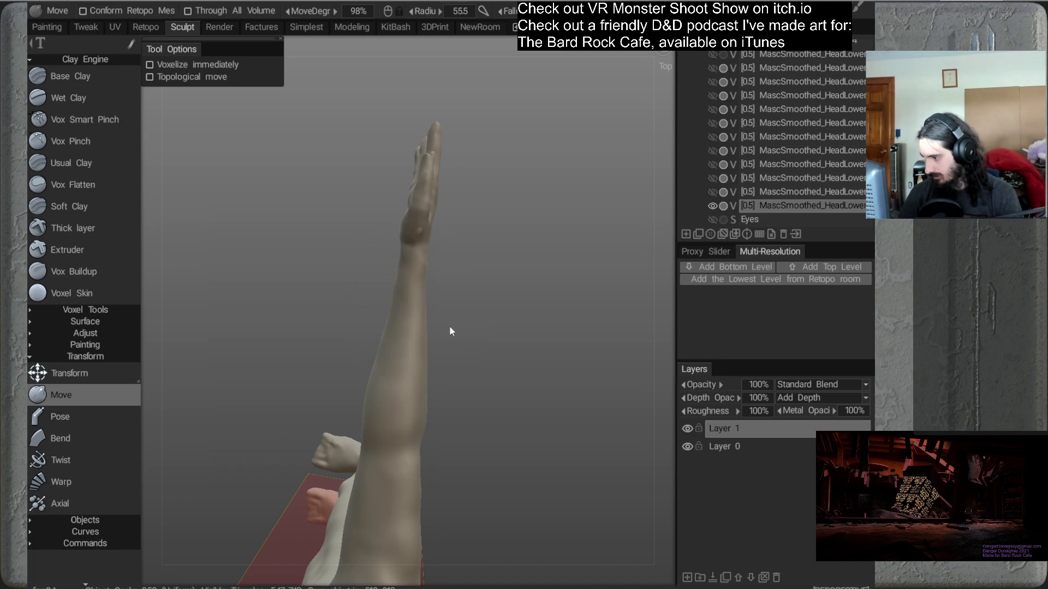
Shape the elbow and upper forearm silhouette with the Move brush at radii 72.6 and 61.0
mouse_move(460, 315)
alt+mouse_down()
mouse_move(423, 277)
mouse_move(481, 237)
mouse_move(473, 308)
mouse_move(454, 306)
mouse_move(420, 257)
mouse_move(444, 269)
mouse_move(456, 234)
alt+mouse_up()
alt+right_drag(456, 234, 486, 237)
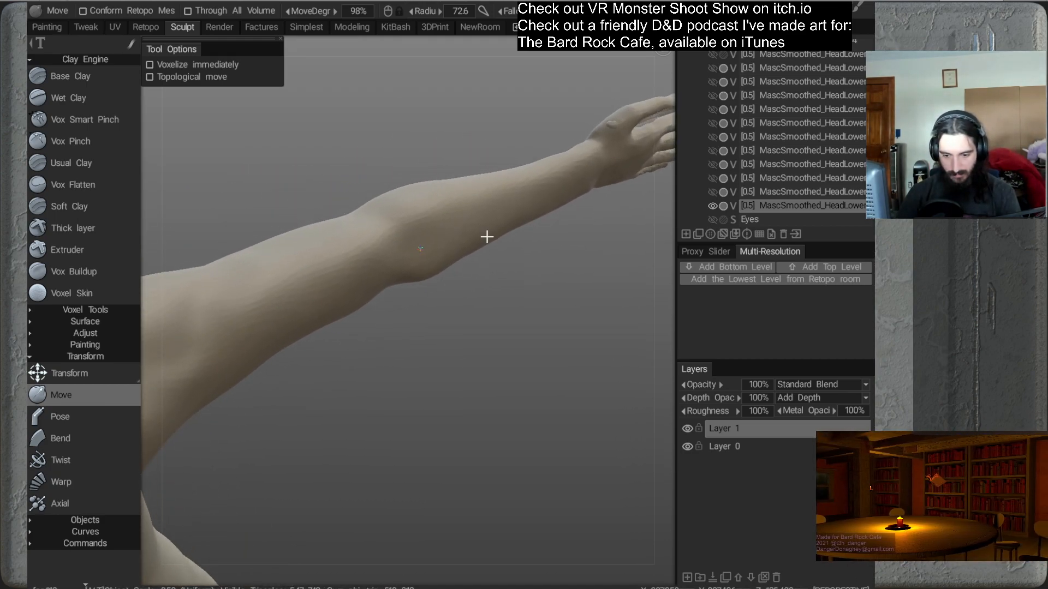
mouse_move(460, 271)
alt+mouse_down()
mouse_move(526, 284)
mouse_move(536, 321)
mouse_move(512, 366)
mouse_move(516, 355)
alt+mouse_up()
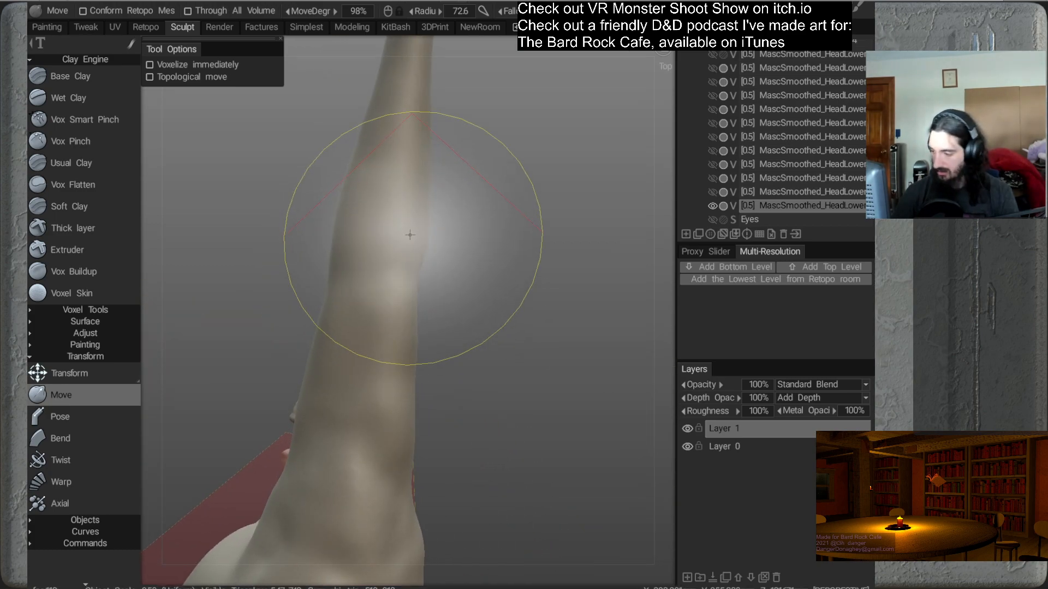
right_drag(382, 250, 354, 263)
mouse_move(329, 369)
alt+mouse_down()
mouse_move(472, 307)
mouse_move(491, 387)
mouse_move(534, 318)
mouse_move(517, 234)
mouse_move(484, 309)
mouse_move(608, 277)
mouse_move(556, 257)
mouse_move(517, 272)
mouse_move(525, 261)
mouse_move(503, 261)
mouse_move(461, 322)
mouse_move(402, 371)
mouse_move(430, 266)
mouse_move(459, 381)
mouse_move(450, 349)
mouse_move(402, 398)
mouse_move(410, 312)
mouse_move(446, 341)
mouse_move(459, 381)
alt+mouse_up()
drag(500, 312, 500, 310)
drag(470, 324, 469, 315)
drag(441, 322, 424, 312)
mouse_move(437, 351)
alt+mouse_down()
mouse_move(458, 362)
mouse_move(519, 321)
mouse_move(517, 304)
mouse_move(458, 287)
mouse_move(425, 235)
mouse_move(446, 282)
mouse_move(447, 261)
mouse_move(441, 297)
mouse_move(410, 216)
alt+mouse_up()
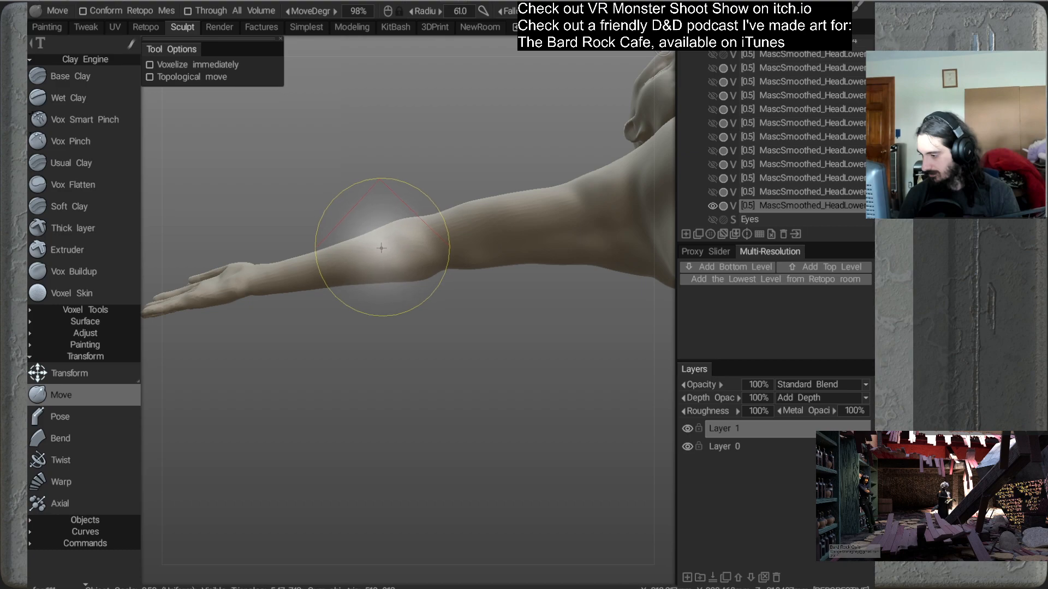
Adjust the elbow from above and behind with the Move brush at radii 47.5, 38.6 and 27.7
mouse_move(426, 265)
alt+mouse_down()
mouse_move(428, 345)
mouse_move(452, 391)
mouse_move(450, 325)
mouse_move(380, 356)
mouse_move(417, 329)
mouse_move(424, 335)
mouse_move(424, 298)
mouse_move(406, 277)
mouse_move(407, 300)
mouse_move(402, 294)
alt+mouse_up()
alt+drag(453, 260, 446, 303)
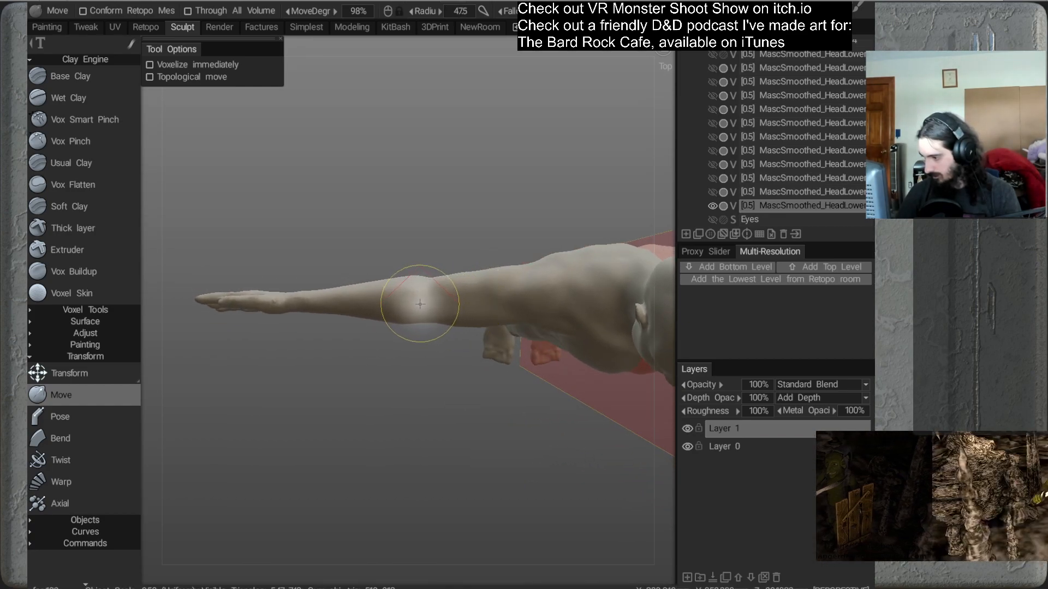
alt+drag(420, 316, 400, 343)
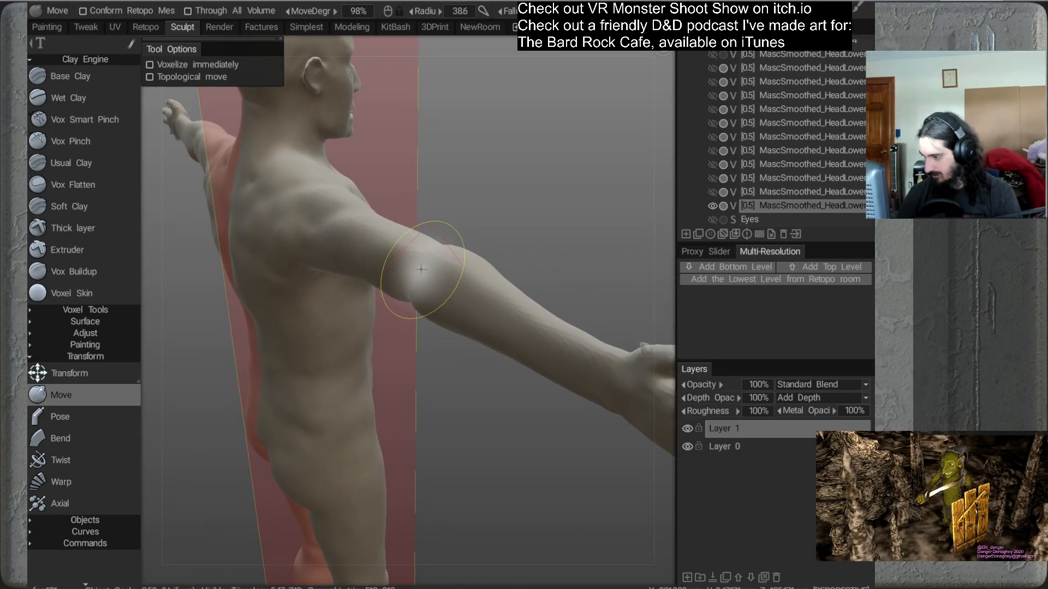
alt+drag(418, 281, 453, 332)
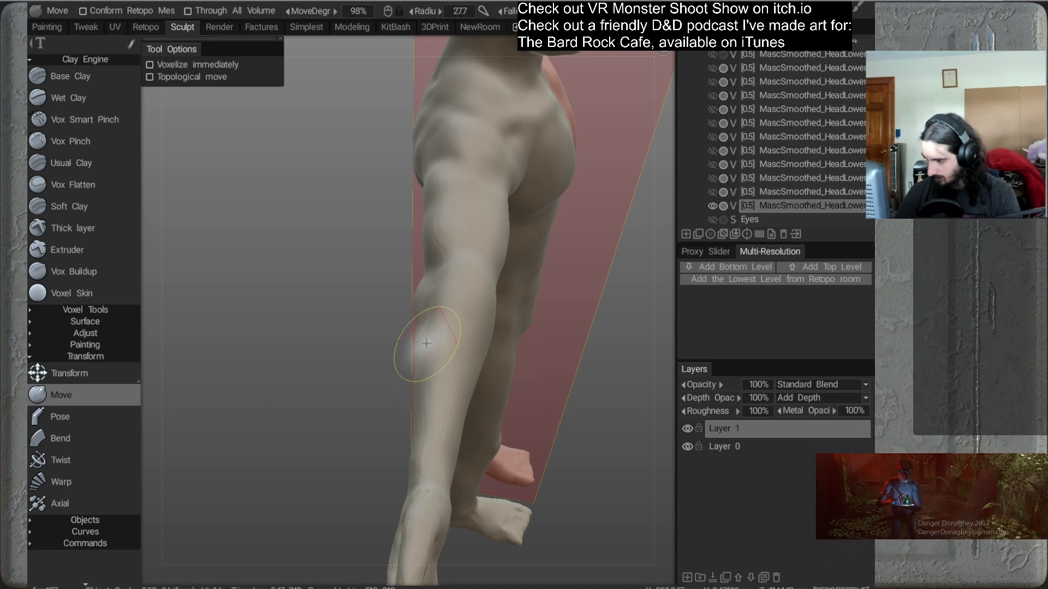
Refine the back of the forearm from the elbow towards the wrist with the Move brush at radii 39.9, 27.4 and 38.9
mouse_move(459, 393)
alt+mouse_down()
mouse_move(535, 346)
mouse_move(476, 271)
mouse_move(505, 271)
mouse_move(488, 282)
alt+mouse_up()
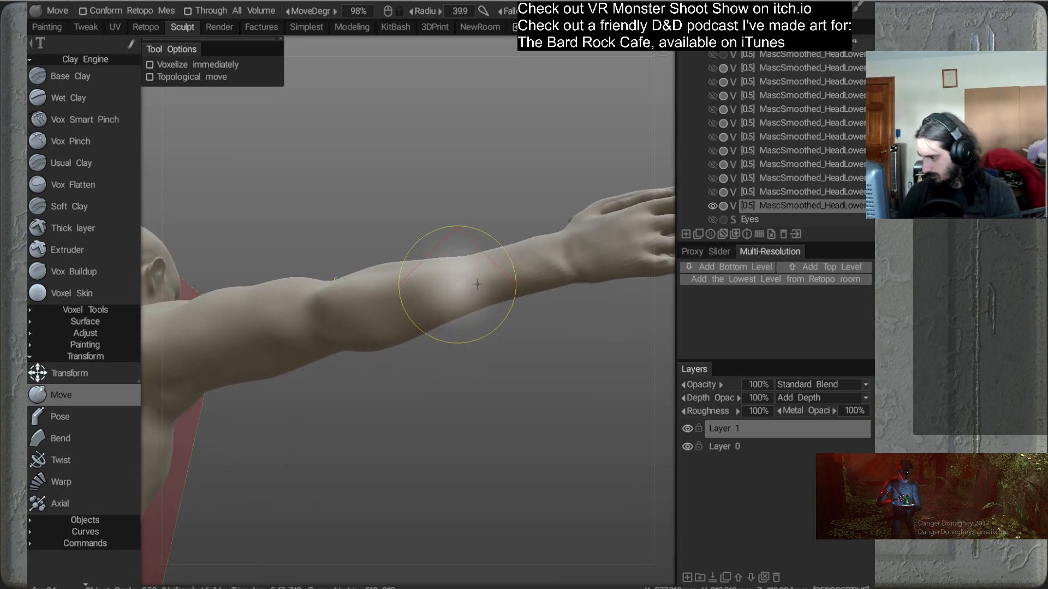
mouse_move(416, 304)
alt+mouse_down()
mouse_move(456, 391)
mouse_move(424, 306)
mouse_move(444, 275)
mouse_move(386, 361)
mouse_move(390, 309)
mouse_move(439, 277)
alt+mouse_up()
alt+drag(449, 324, 431, 355)
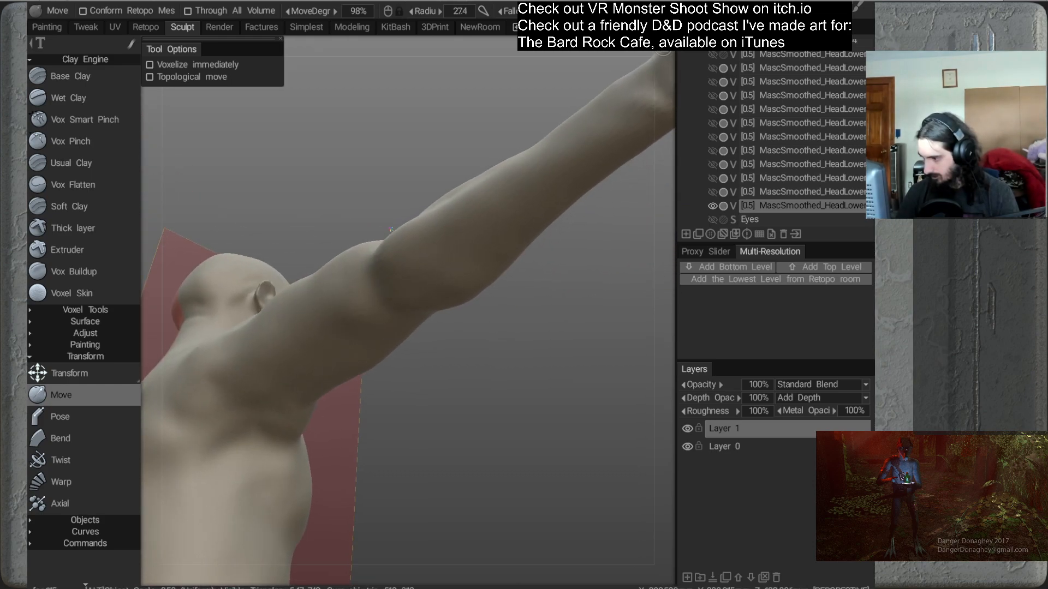
alt+drag(432, 296, 424, 239)
right_drag(408, 231, 435, 226)
mouse_move(407, 222)
mouse_down()
mouse_move(458, 248)
mouse_move(464, 216)
mouse_up()
mouse_move(475, 169)
mouse_down()
mouse_move(489, 205)
mouse_move(441, 237)
mouse_up()
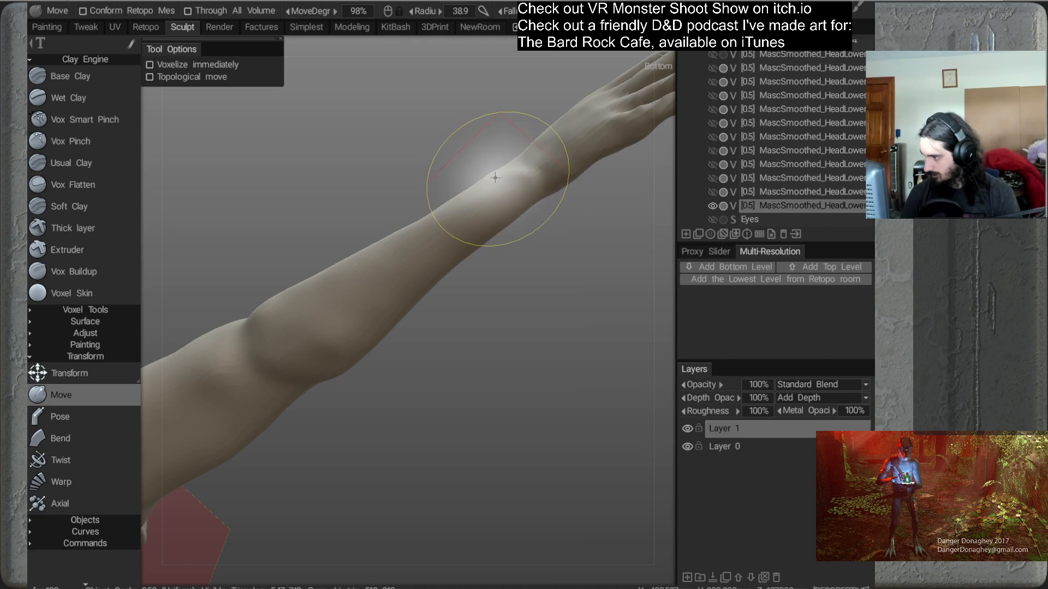
Smooth out the forearm contour between elbow and wrist with the Move brush at radii 30.1 and 41.7
mouse_move(496, 211)
alt+mouse_down()
mouse_move(505, 244)
mouse_move(522, 226)
mouse_move(457, 341)
mouse_move(465, 360)
mouse_move(404, 322)
mouse_move(426, 283)
mouse_move(501, 265)
alt+mouse_up()
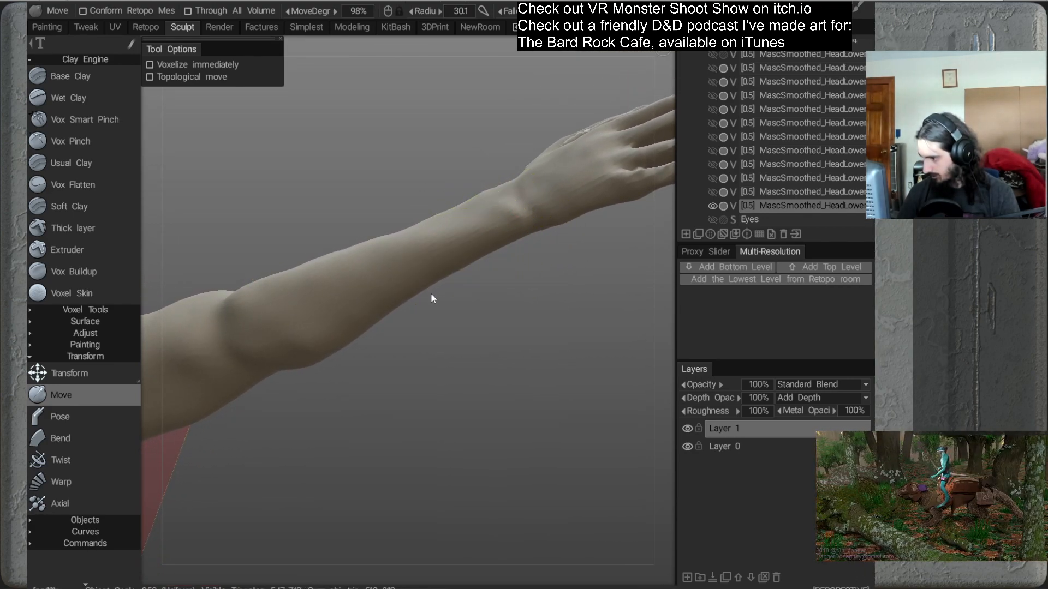
mouse_move(372, 252)
alt+mouse_down()
mouse_move(398, 311)
mouse_move(419, 277)
alt+mouse_up()
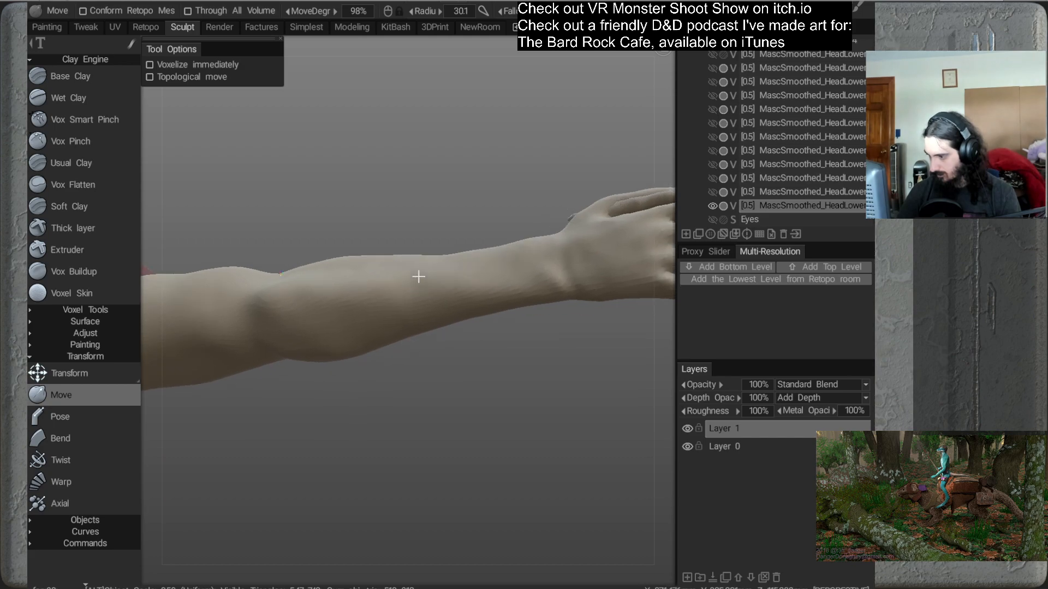
mouse_move(361, 307)
alt+mouse_down()
mouse_move(408, 354)
mouse_move(395, 376)
mouse_move(365, 375)
mouse_move(368, 365)
alt+mouse_up()
mouse_move(339, 252)
alt+mouse_down()
mouse_move(374, 304)
mouse_move(320, 367)
mouse_move(343, 355)
mouse_move(286, 302)
mouse_move(402, 327)
mouse_move(385, 285)
alt+mouse_up()
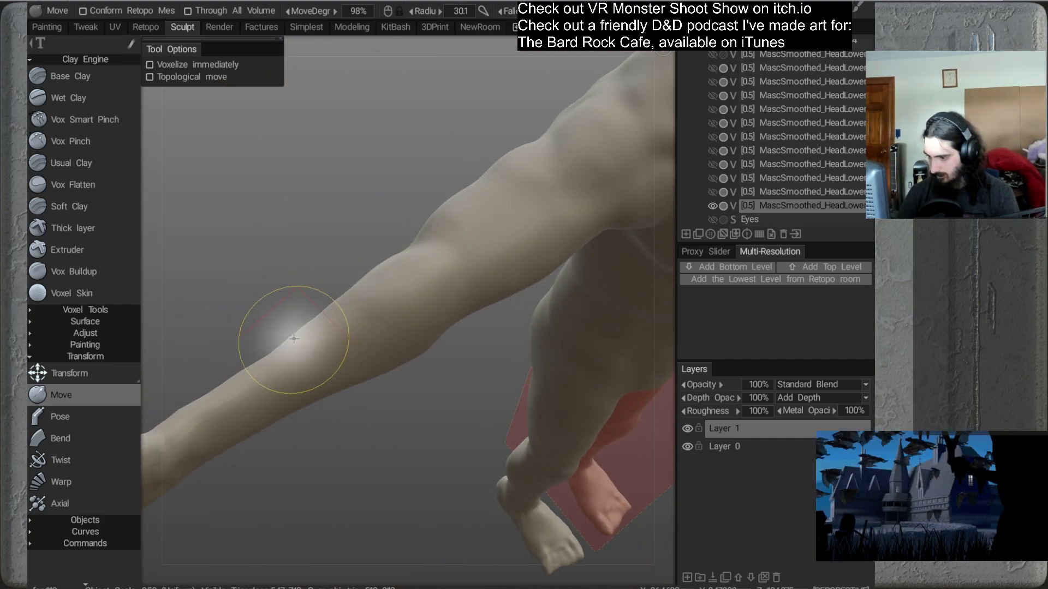
mouse_move(362, 332)
alt+mouse_down()
mouse_move(444, 299)
mouse_move(492, 239)
mouse_move(419, 313)
mouse_move(498, 283)
mouse_move(584, 292)
mouse_move(533, 311)
mouse_move(515, 345)
mouse_move(487, 313)
alt+mouse_up()
mouse_move(487, 314)
right_down()
mouse_move(456, 328)
mouse_move(487, 321)
mouse_move(495, 303)
mouse_move(480, 310)
right_up()
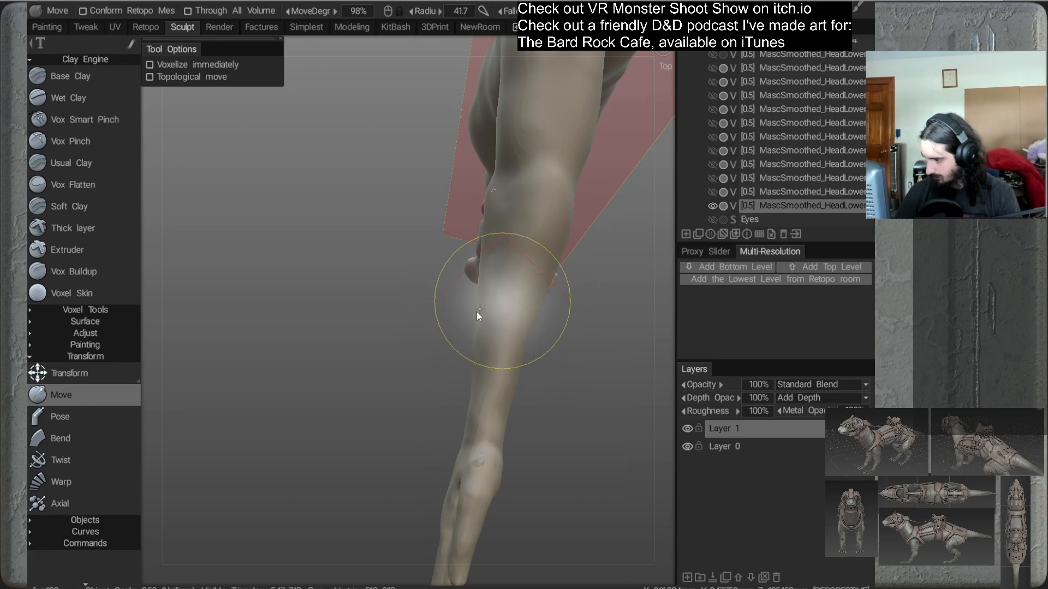
Adjust the forearm muscle mass near the elbow with the Move brush at radii 21.1 and 36.4
mouse_move(504, 332)
alt+mouse_down()
mouse_move(538, 290)
mouse_move(484, 332)
mouse_move(427, 328)
mouse_move(535, 322)
mouse_move(459, 314)
mouse_move(495, 317)
mouse_move(514, 213)
mouse_move(482, 238)
mouse_move(480, 279)
mouse_move(444, 262)
alt+mouse_up()
mouse_move(435, 321)
alt+mouse_down()
mouse_move(448, 361)
mouse_move(457, 311)
mouse_move(437, 279)
mouse_move(352, 308)
mouse_move(381, 311)
mouse_move(398, 293)
mouse_move(407, 313)
mouse_move(392, 276)
alt+mouse_up()
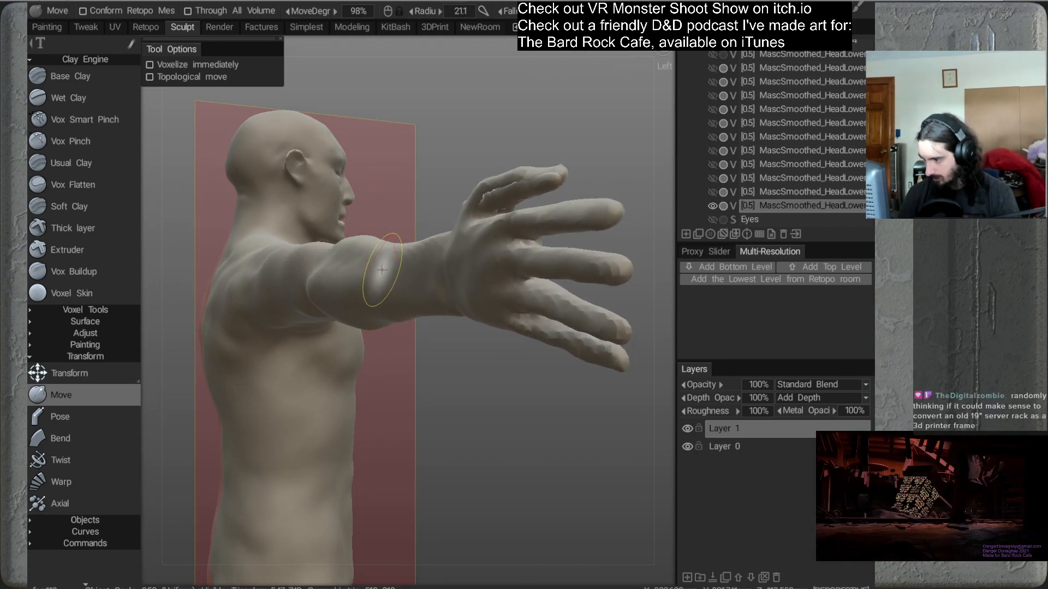
mouse_move(402, 266)
alt+mouse_down()
mouse_move(421, 311)
mouse_move(414, 247)
mouse_move(442, 306)
mouse_move(531, 320)
mouse_move(502, 327)
mouse_move(434, 275)
mouse_move(411, 321)
mouse_move(365, 280)
mouse_move(449, 329)
mouse_move(509, 327)
mouse_move(472, 297)
mouse_move(337, 306)
mouse_move(342, 329)
mouse_move(423, 250)
mouse_move(395, 302)
mouse_move(408, 294)
mouse_move(381, 264)
mouse_move(407, 309)
mouse_move(393, 302)
mouse_move(390, 331)
alt+mouse_up()
alt+drag(416, 272, 438, 263)
alt+drag(504, 260, 461, 287)
mouse_move(434, 220)
alt+mouse_down()
mouse_move(431, 261)
mouse_move(449, 237)
mouse_move(361, 349)
mouse_move(439, 301)
mouse_move(429, 291)
mouse_move(473, 299)
mouse_move(435, 247)
mouse_move(469, 270)
mouse_move(417, 263)
mouse_move(460, 388)
mouse_move(501, 377)
mouse_move(522, 386)
mouse_move(532, 242)
mouse_move(528, 304)
mouse_move(513, 255)
alt+mouse_up()
right_drag(399, 263, 429, 262)
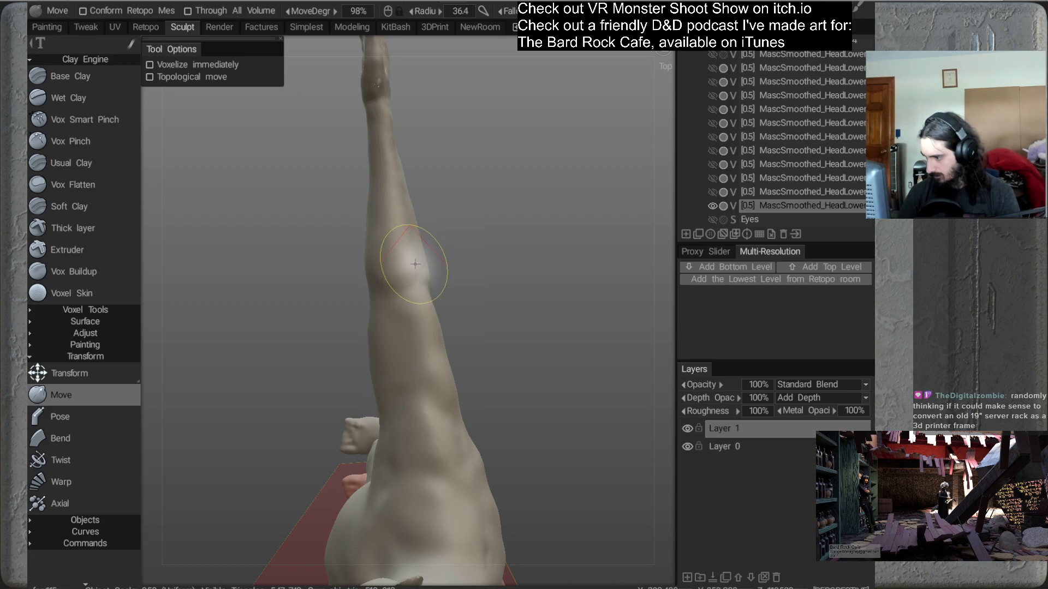
Refine the upper and lower forearm profile from the back with the Move brush at radius 43.6
mouse_move(436, 294)
alt+mouse_down()
mouse_move(452, 329)
mouse_move(412, 282)
mouse_move(407, 316)
mouse_move(363, 285)
mouse_move(399, 274)
mouse_move(451, 311)
mouse_move(419, 265)
mouse_move(466, 367)
mouse_move(438, 344)
mouse_move(410, 264)
mouse_move(410, 318)
mouse_move(499, 317)
alt+mouse_up()
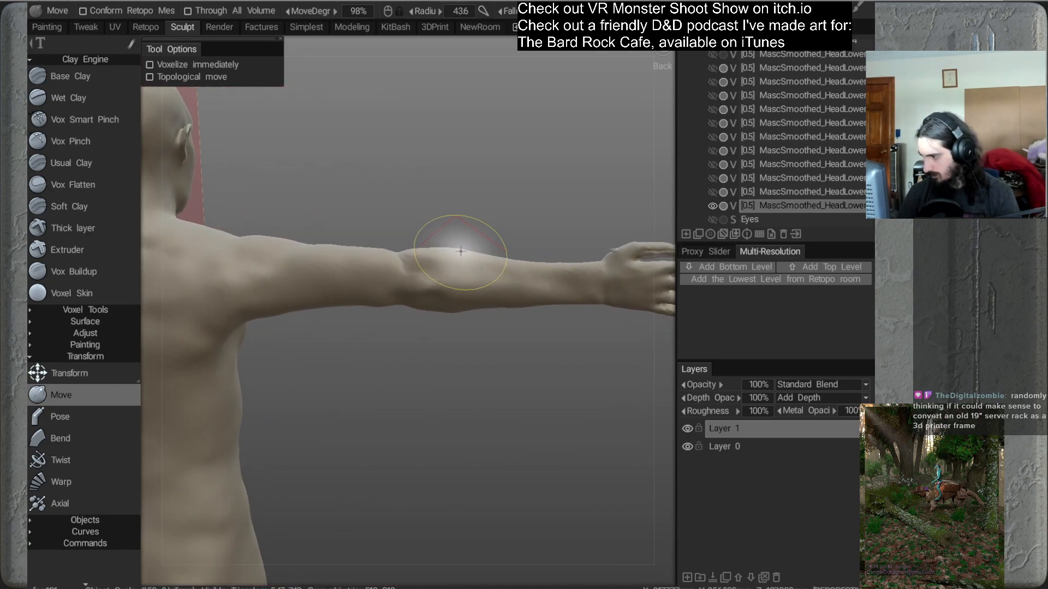
alt+drag(468, 255, 479, 295)
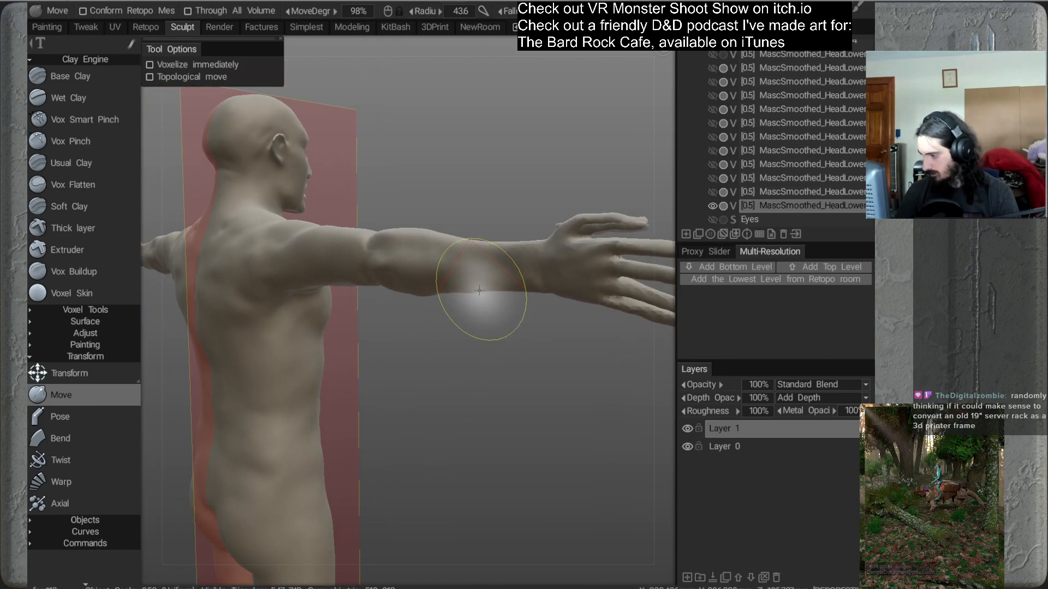
alt+drag(484, 336, 477, 393)
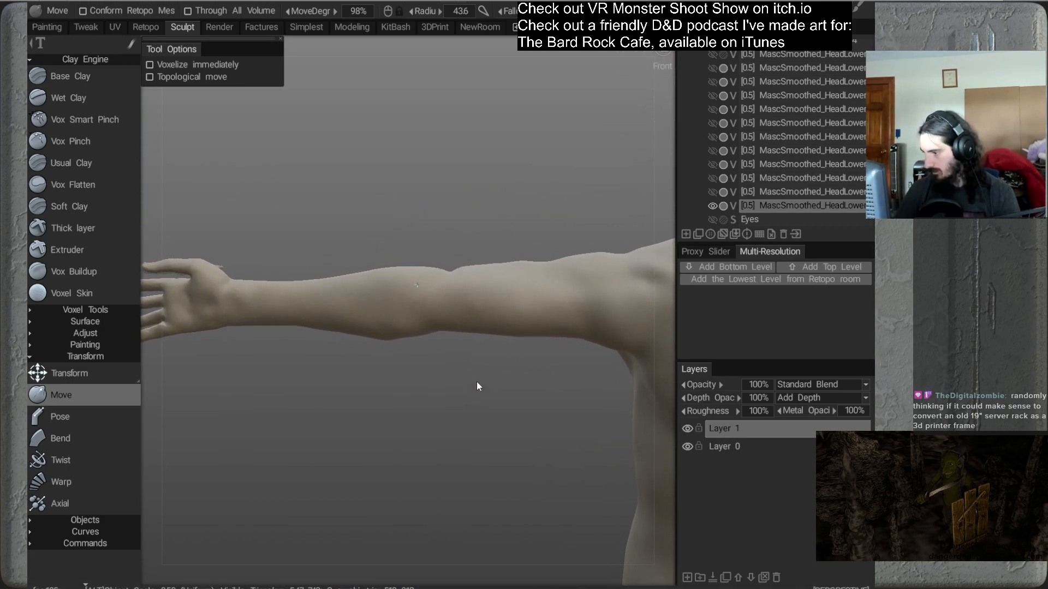
Examine the arm's proportions against the whole body from the front and from above
mouse_move(427, 337)
alt+mouse_down()
mouse_move(435, 290)
mouse_move(422, 291)
mouse_move(436, 355)
mouse_move(432, 334)
mouse_move(509, 282)
mouse_move(483, 292)
mouse_move(496, 281)
mouse_move(430, 272)
mouse_move(426, 320)
mouse_move(418, 302)
mouse_move(427, 315)
alt+mouse_up()
alt+right_drag(427, 315, 414, 250)
alt+middle_drag(414, 250, 239, 231)
alt+right_drag(330, 250, 462, 316)
alt+middle_drag(494, 293, 476, 304)
mouse_move(476, 304)
alt+right_down()
mouse_move(470, 290)
mouse_move(486, 287)
alt+right_up()
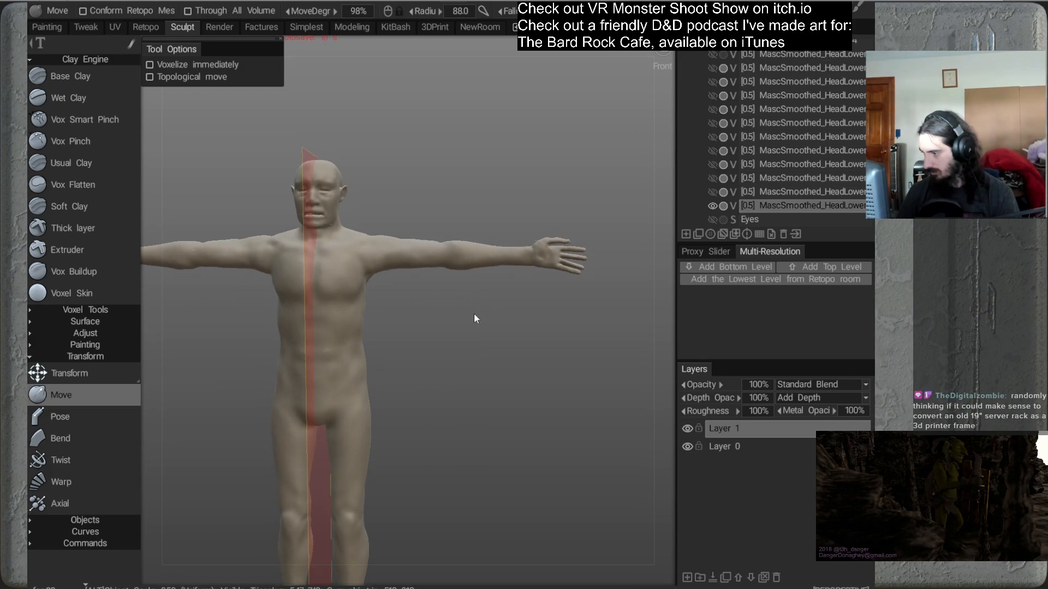
alt+drag(482, 271, 481, 358)
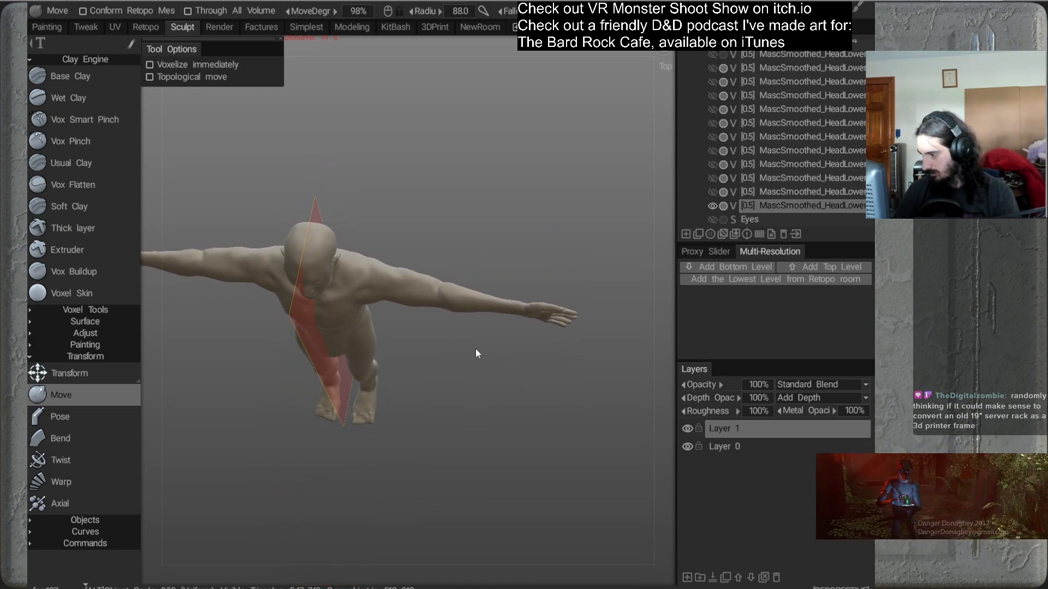
mouse_move(454, 310)
alt+mouse_down()
mouse_move(441, 386)
mouse_move(394, 315)
mouse_move(421, 261)
mouse_move(463, 251)
mouse_move(375, 322)
mouse_move(483, 259)
mouse_move(552, 257)
mouse_move(353, 346)
mouse_move(383, 360)
mouse_move(428, 293)
mouse_move(473, 296)
mouse_move(491, 346)
alt+mouse_up()
Adjust the arm around the elbow with an enlarged Move brush
right_drag(398, 284, 483, 293)
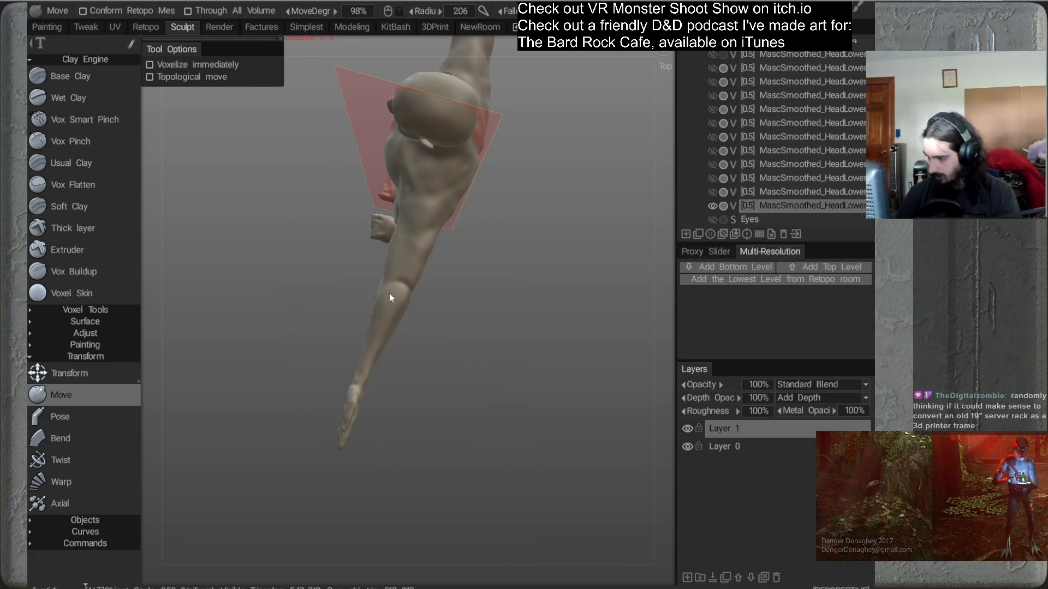
mouse_move(392, 286)
mouse_down()
mouse_move(466, 320)
mouse_move(528, 265)
mouse_up()
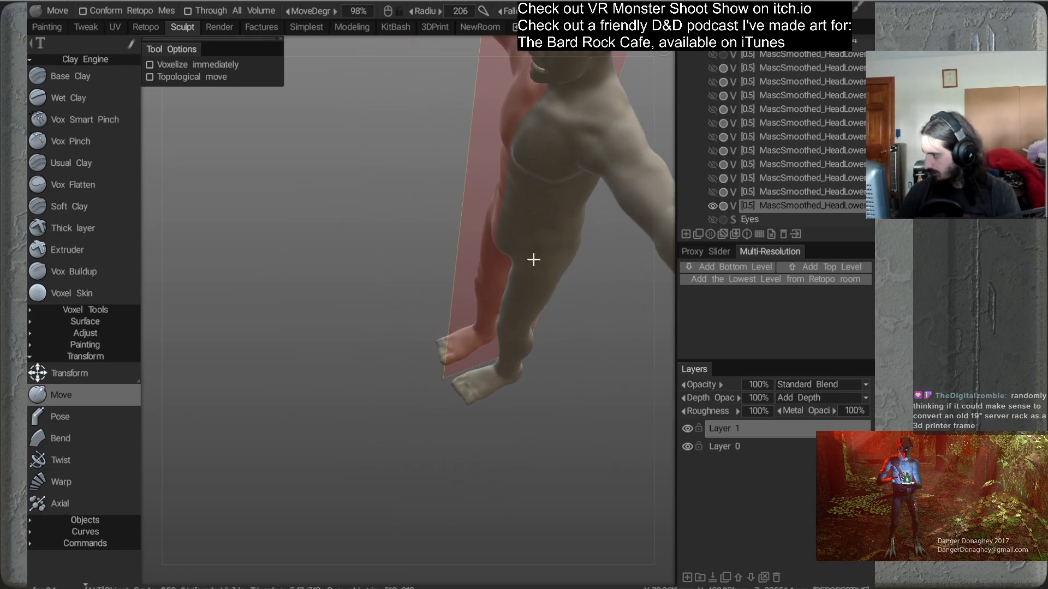
alt+drag(642, 204, 456, 250)
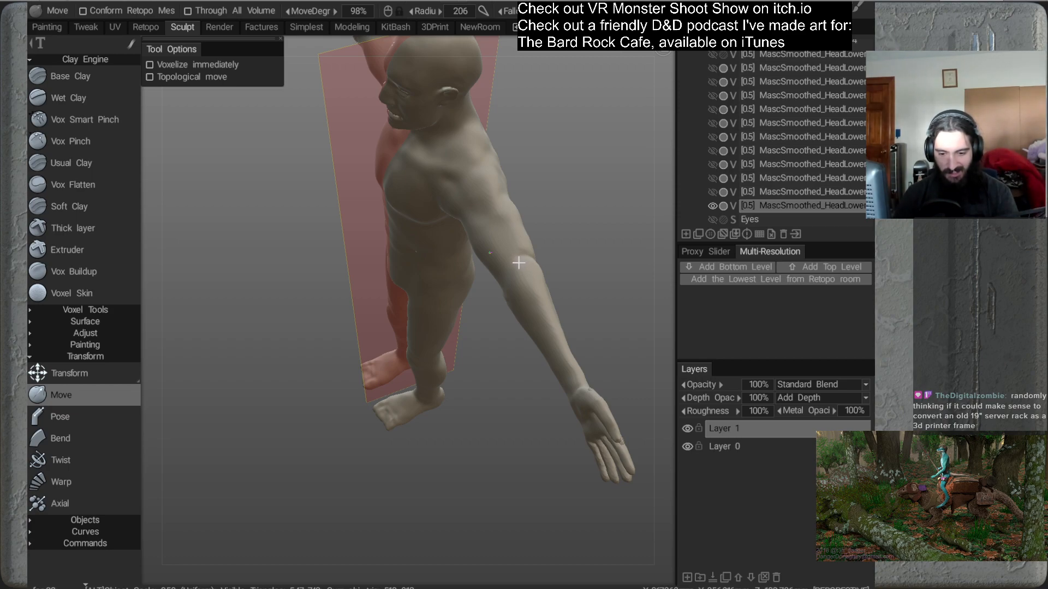
drag(519, 263, 519, 262)
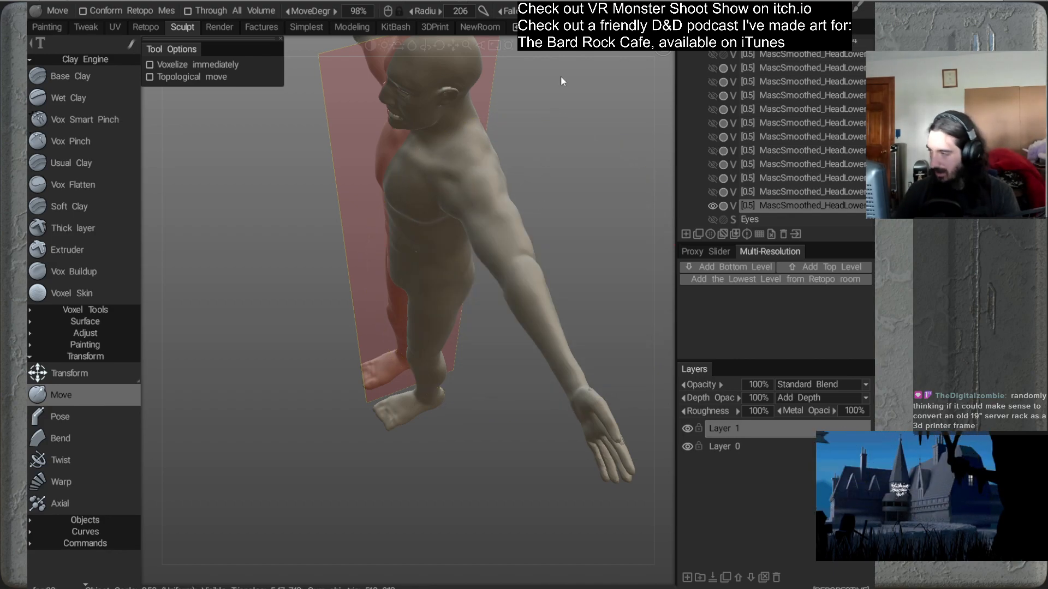
mouse_move(380, 352)
alt+mouse_down()
mouse_move(460, 355)
mouse_move(542, 279)
mouse_move(473, 299)
mouse_move(533, 273)
mouse_move(549, 234)
mouse_move(535, 280)
mouse_move(522, 238)
mouse_move(514, 266)
alt+mouse_up()
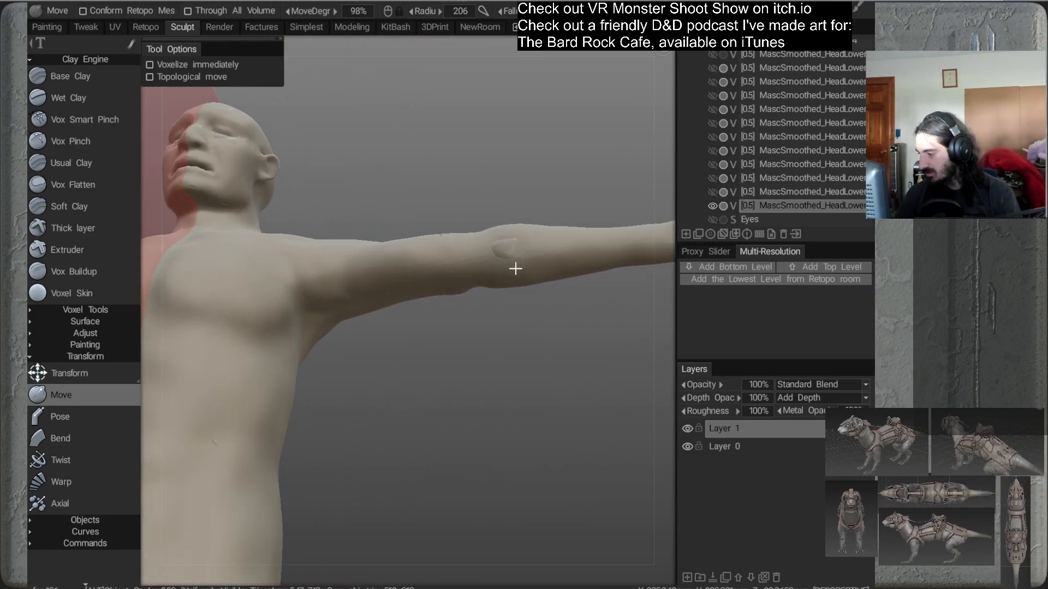
Refine the inner elbow, forearm and wrist contours with the Move brush at radii 45.5, 28.7 and 43.7
right_drag(515, 232, 365, 287)
right_drag(526, 229, 507, 230)
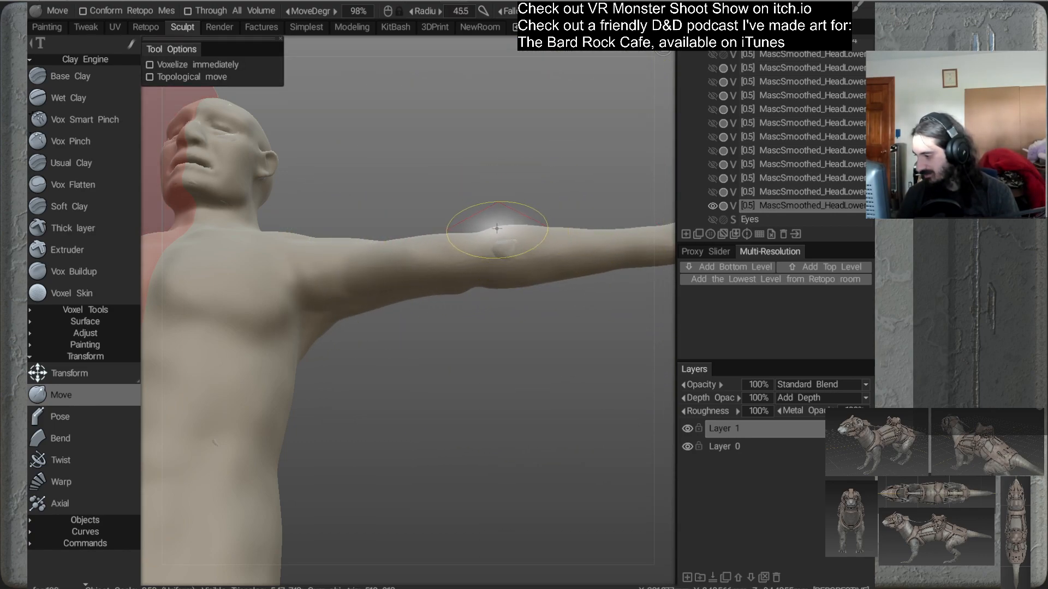
mouse_move(518, 295)
alt+mouse_down()
mouse_move(523, 226)
mouse_move(542, 268)
mouse_move(552, 217)
mouse_move(491, 273)
mouse_move(543, 264)
alt+mouse_up()
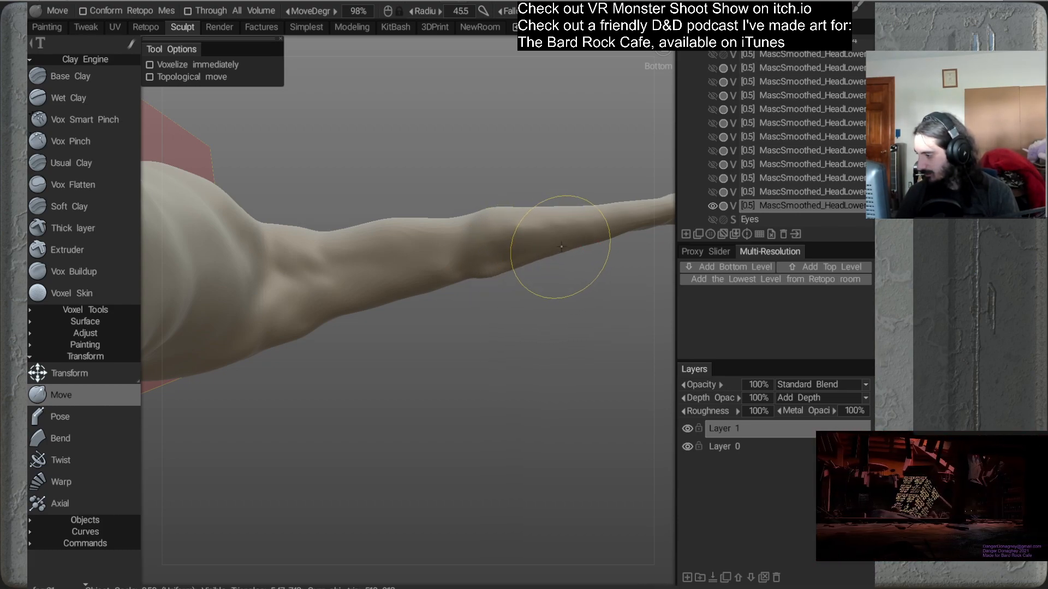
alt+drag(622, 258, 539, 268)
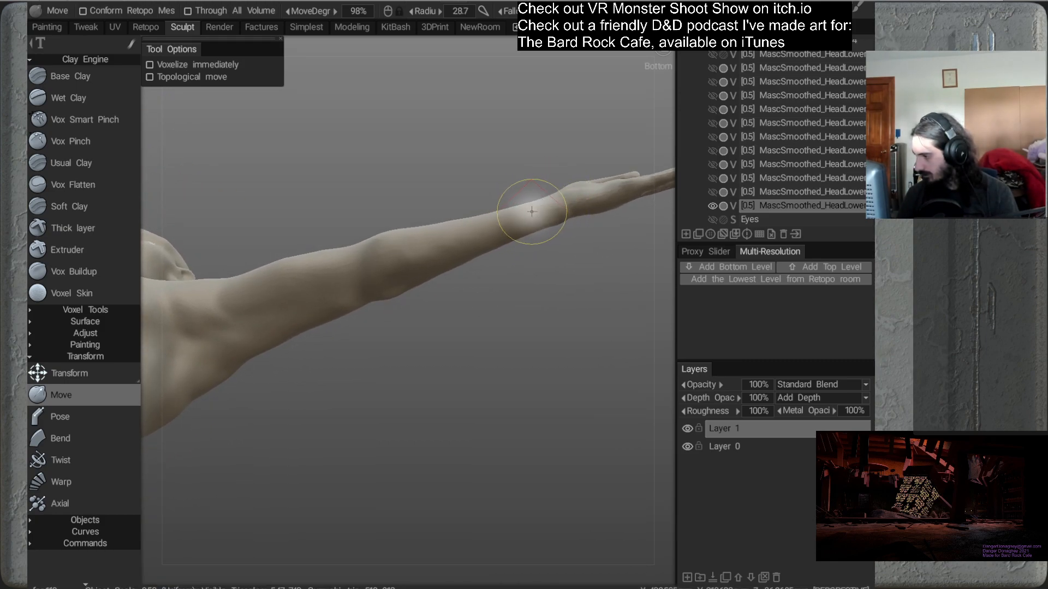
mouse_move(528, 229)
alt+mouse_down()
mouse_move(531, 335)
mouse_move(526, 288)
alt+mouse_up()
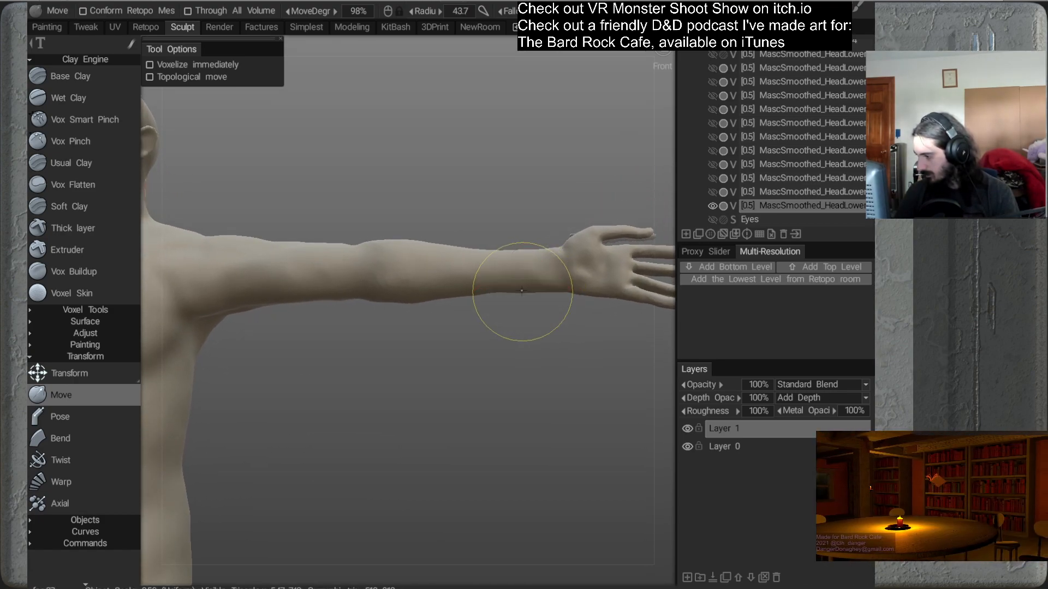
Examine the arm and hand from the front, up close and against the proportions of the whole body
alt+drag(497, 313, 458, 277)
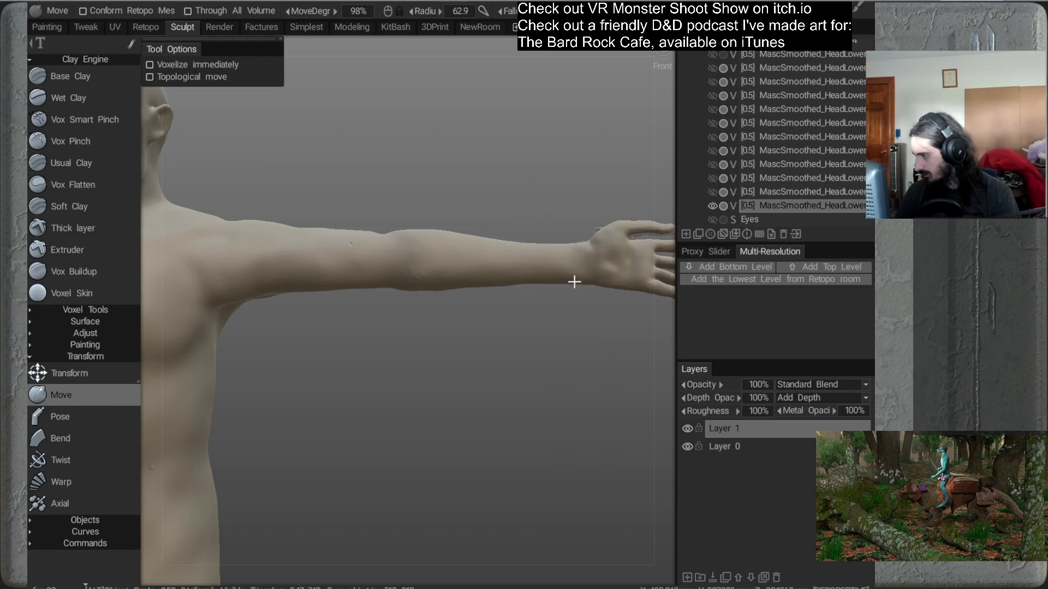
alt+drag(573, 283, 507, 261)
alt+right_drag(507, 261, 414, 264)
alt+middle_drag(415, 265, 457, 244)
alt+right_drag(578, 285, 362, 296)
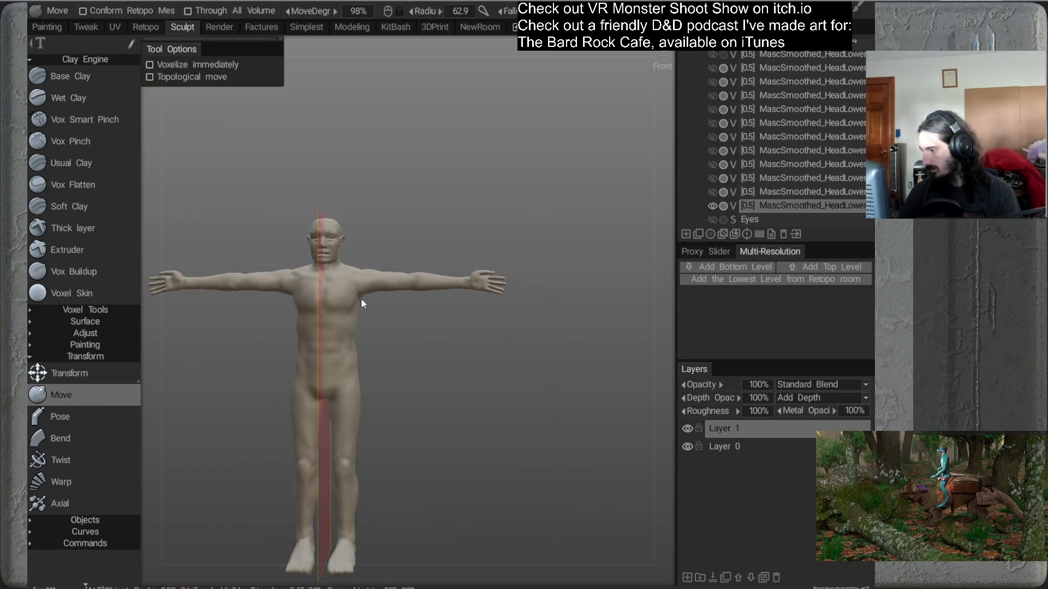
alt+middle_drag(344, 316, 354, 304)
alt+drag(354, 305, 476, 379)
alt+middle_drag(465, 280, 431, 293)
alt+right_drag(431, 293, 516, 362)
alt+drag(516, 362, 446, 306)
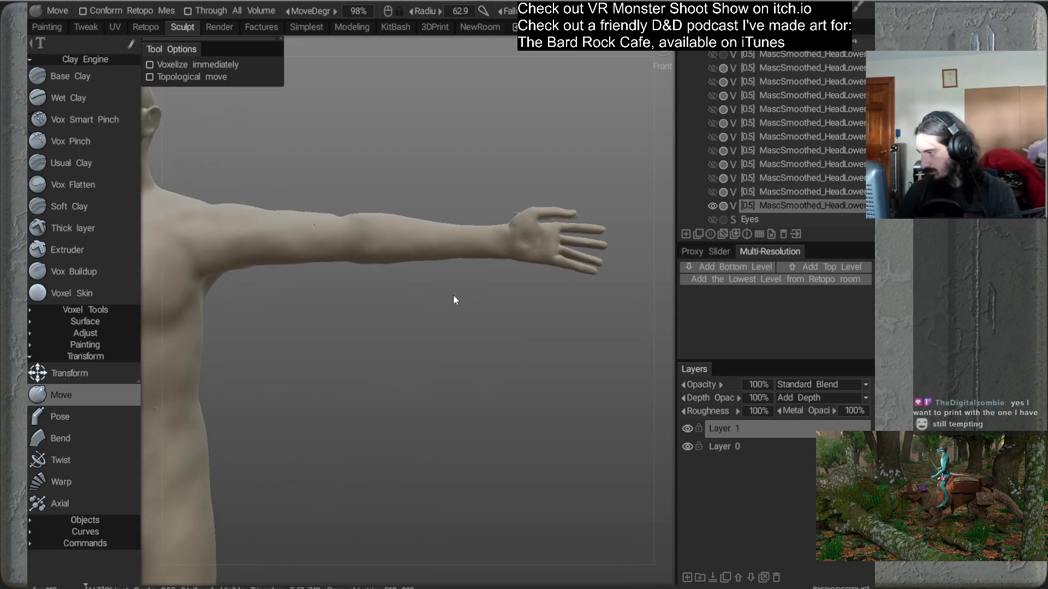
alt+middle_drag(497, 274, 424, 323)
alt+right_drag(424, 323, 451, 297)
Adjust the wrist and thumb side of the hand with the Move brush at radii 38.9 and 22.8
right_drag(480, 249, 460, 258)
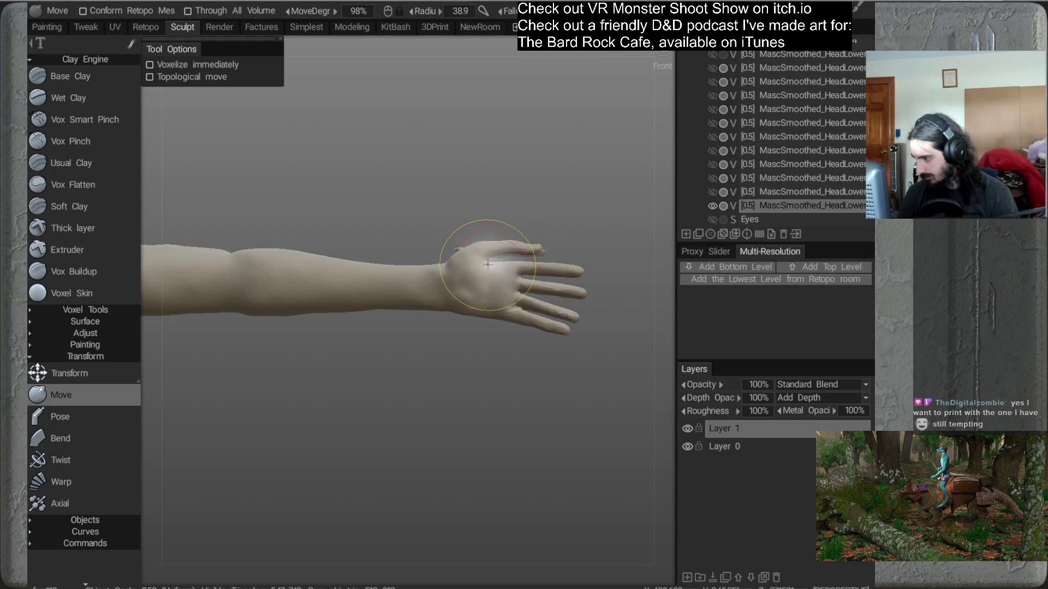
mouse_move(506, 282)
alt+mouse_down()
mouse_move(514, 321)
mouse_move(560, 326)
mouse_move(547, 299)
mouse_move(502, 269)
alt+mouse_up()
mouse_move(422, 232)
alt+mouse_down()
mouse_move(426, 254)
mouse_move(445, 225)
mouse_move(469, 292)
mouse_move(475, 273)
alt+mouse_up()
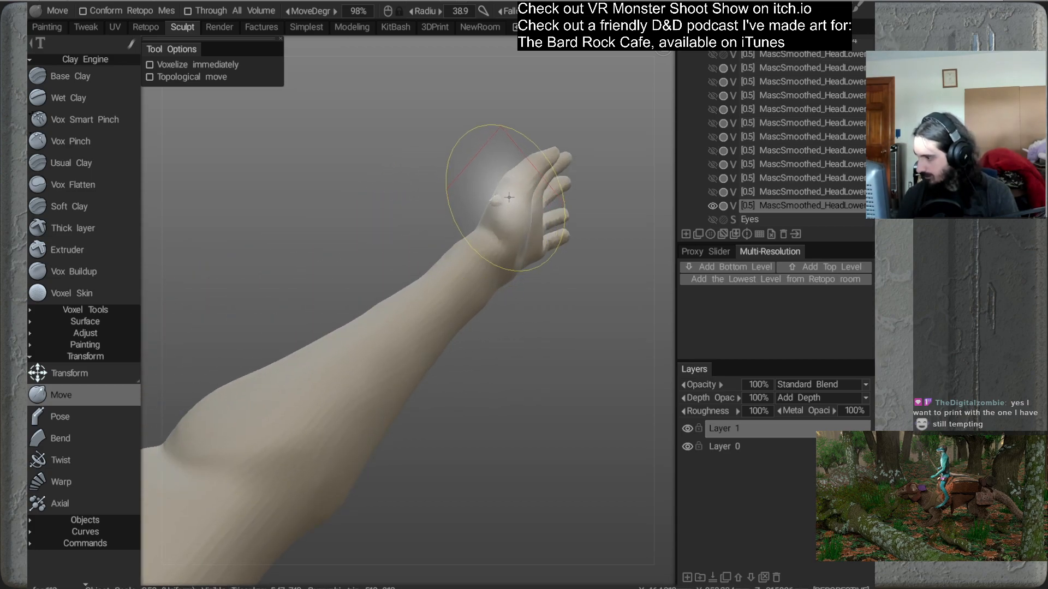
right_drag(500, 197, 483, 208)
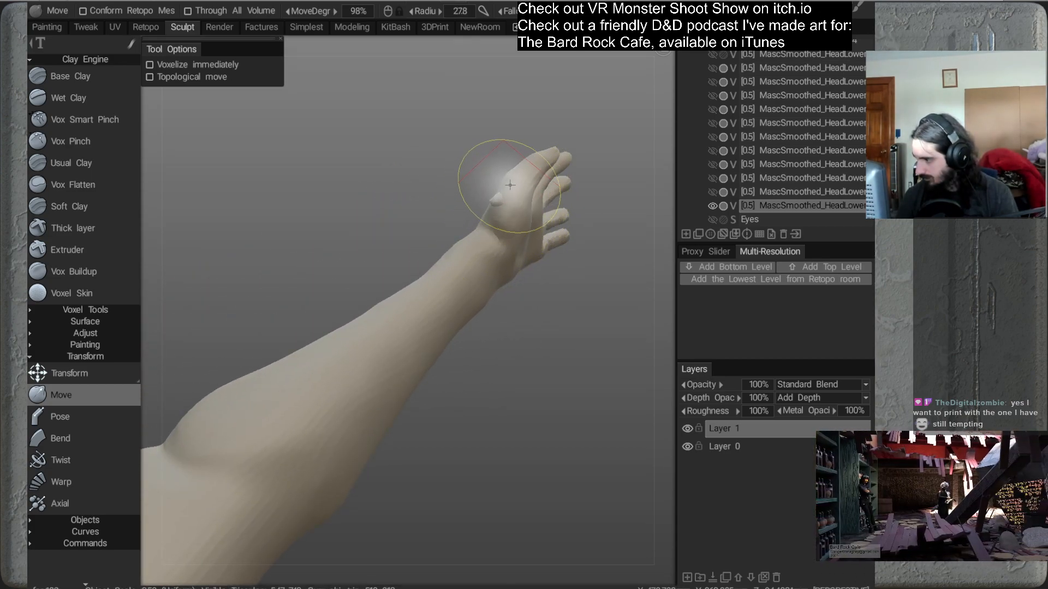
mouse_move(512, 193)
alt+mouse_down()
mouse_move(516, 237)
mouse_move(407, 205)
mouse_move(414, 233)
alt+mouse_up()
alt+drag(306, 165, 371, 255)
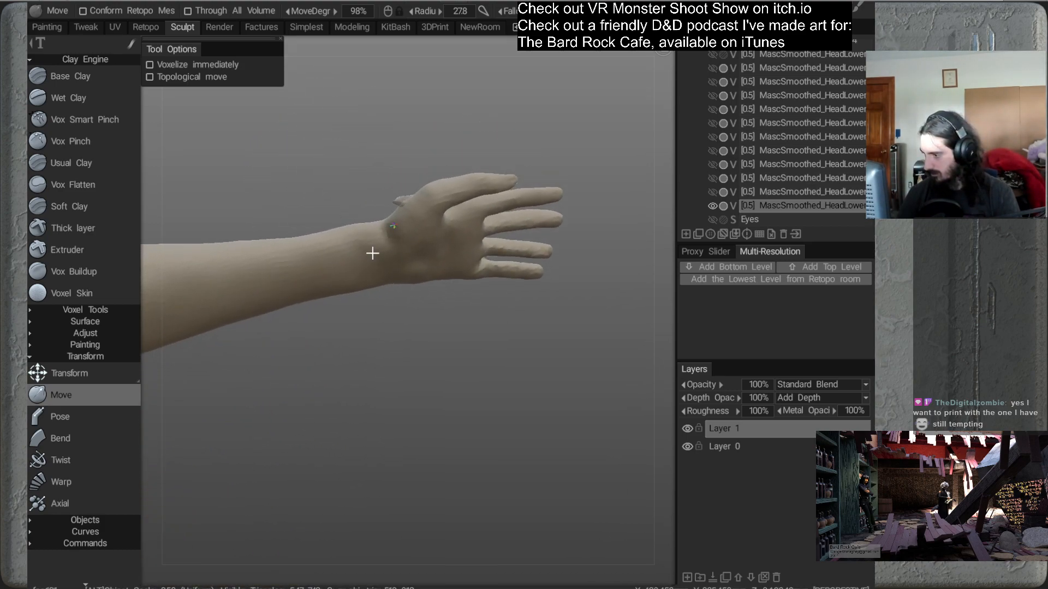
Refine the fingers from the palm, fingertip and back sides with the Move brush at radius 9.39
mouse_move(445, 257)
alt+mouse_down()
mouse_move(464, 285)
mouse_move(463, 269)
mouse_move(447, 244)
mouse_move(461, 336)
mouse_move(443, 288)
mouse_move(404, 272)
mouse_move(363, 306)
mouse_move(424, 364)
mouse_move(477, 329)
mouse_move(418, 368)
mouse_move(467, 318)
mouse_move(441, 309)
alt+mouse_up()
scroll(442, 302, up, 3)
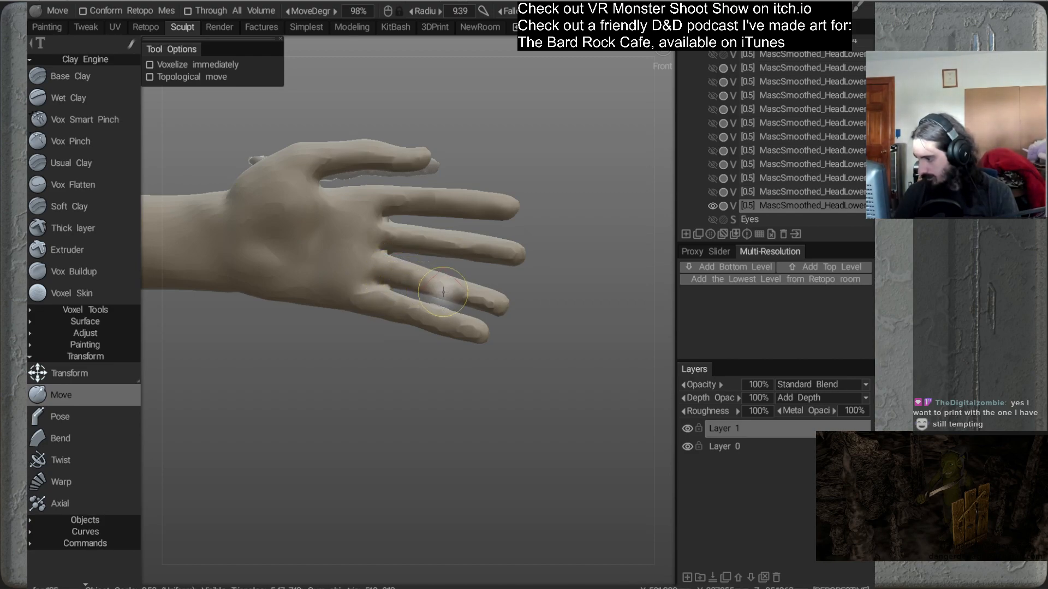
mouse_move(542, 295)
alt+mouse_down()
mouse_move(478, 321)
mouse_move(425, 312)
mouse_move(414, 288)
mouse_move(430, 293)
alt+mouse_up()
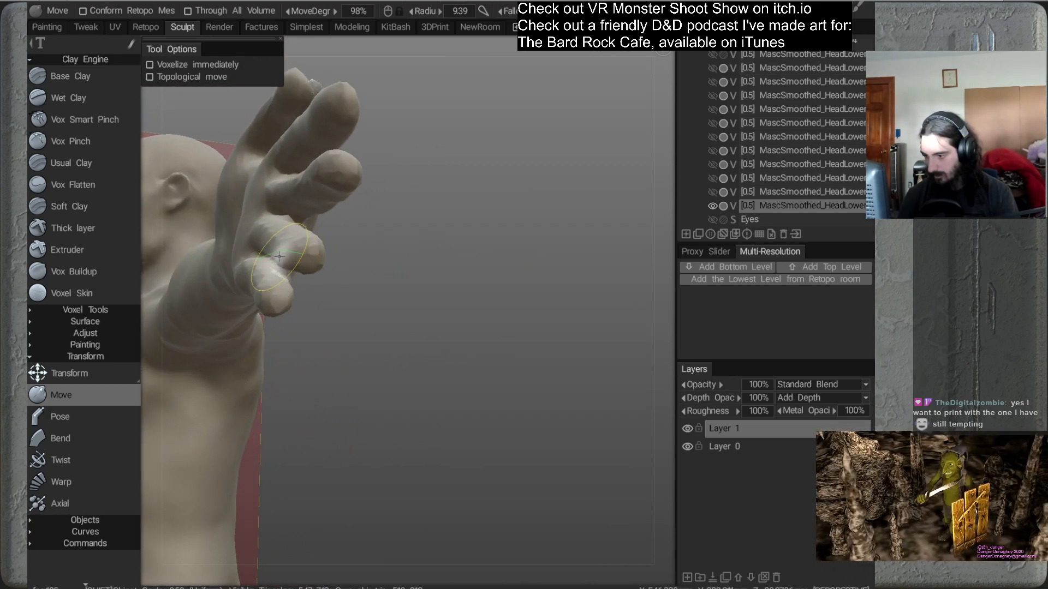
mouse_move(333, 265)
alt+mouse_down()
mouse_move(381, 253)
mouse_move(384, 225)
mouse_move(349, 293)
mouse_move(268, 295)
mouse_move(428, 251)
mouse_move(365, 250)
mouse_move(392, 277)
mouse_move(421, 227)
mouse_move(361, 270)
alt+mouse_up()
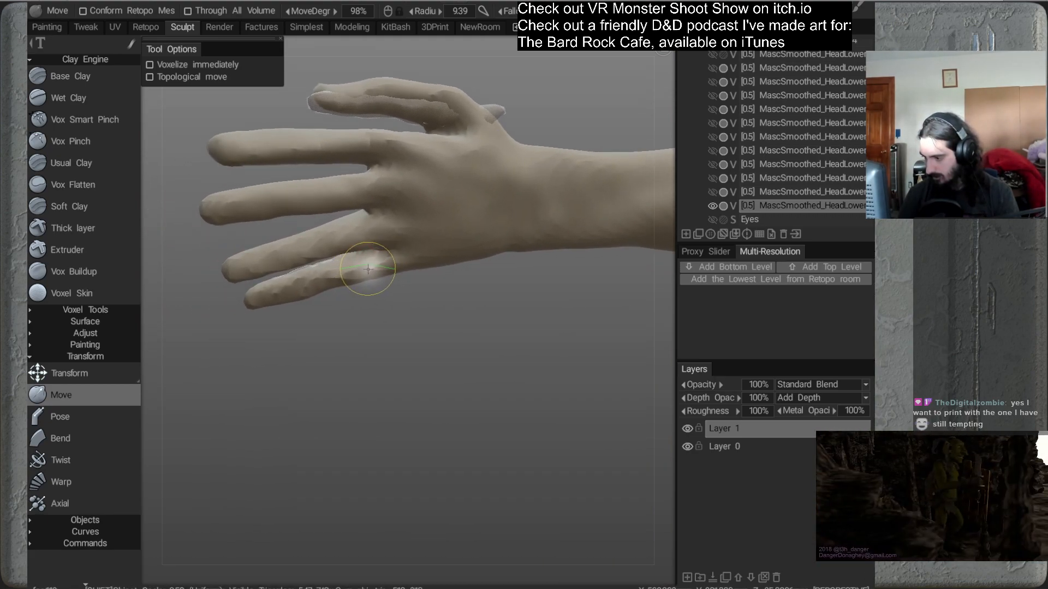
mouse_move(261, 298)
alt+mouse_down()
mouse_move(367, 290)
mouse_move(416, 267)
mouse_move(424, 231)
mouse_move(510, 164)
mouse_move(469, 306)
mouse_move(513, 264)
alt+mouse_up()
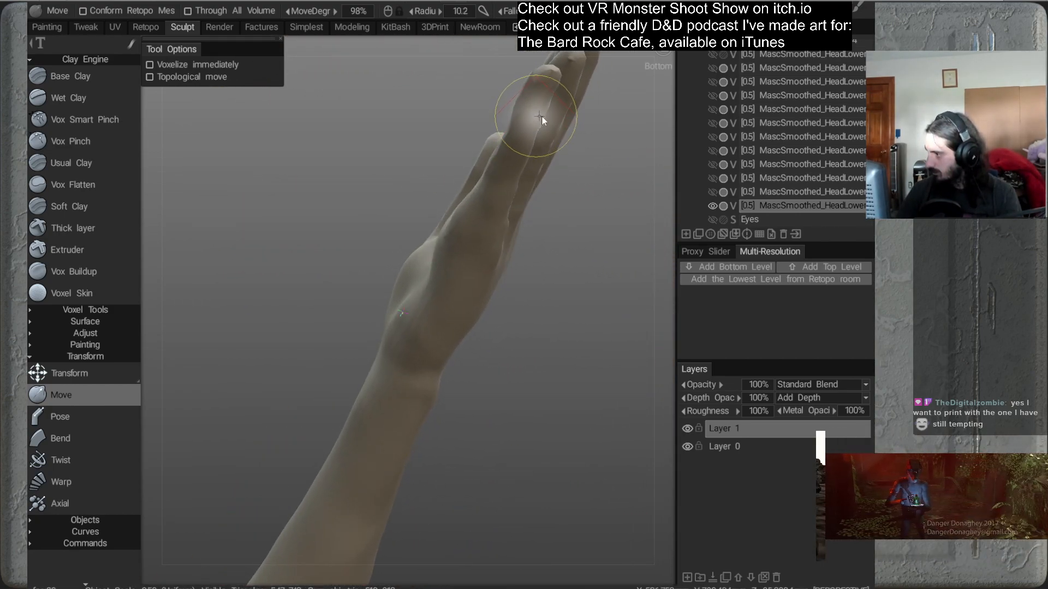
Reshape the little finger and outer edge of the palm from below with the Move brush at radius 13.3
right_drag(539, 116, 555, 113)
drag(538, 117, 542, 125)
drag(520, 164, 516, 197)
drag(538, 268, 500, 194)
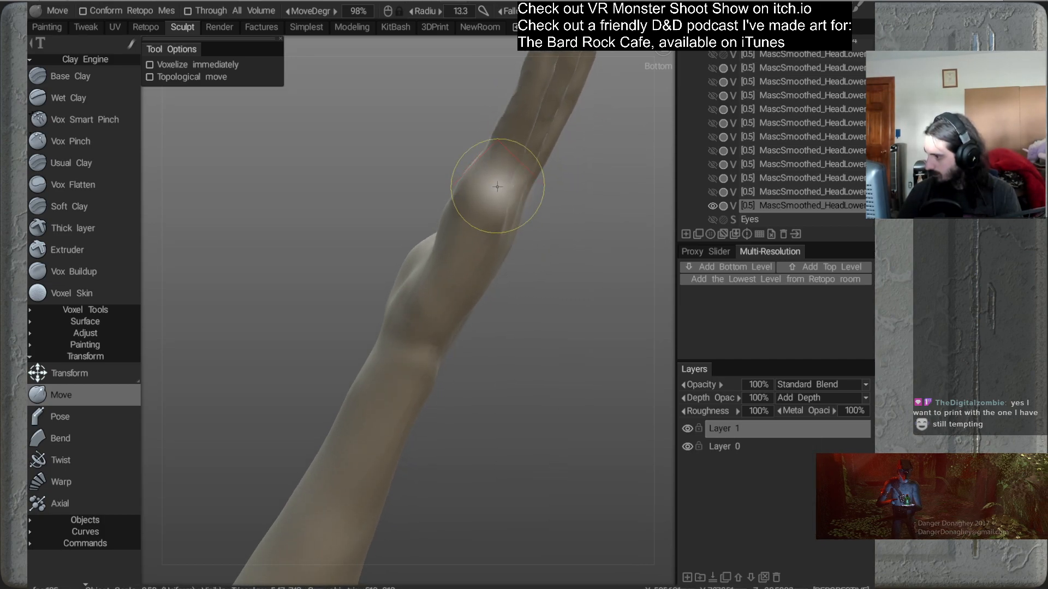
drag(528, 234, 438, 238)
mouse_move(393, 210)
mouse_down()
mouse_move(371, 237)
mouse_move(444, 219)
mouse_move(428, 256)
mouse_up()
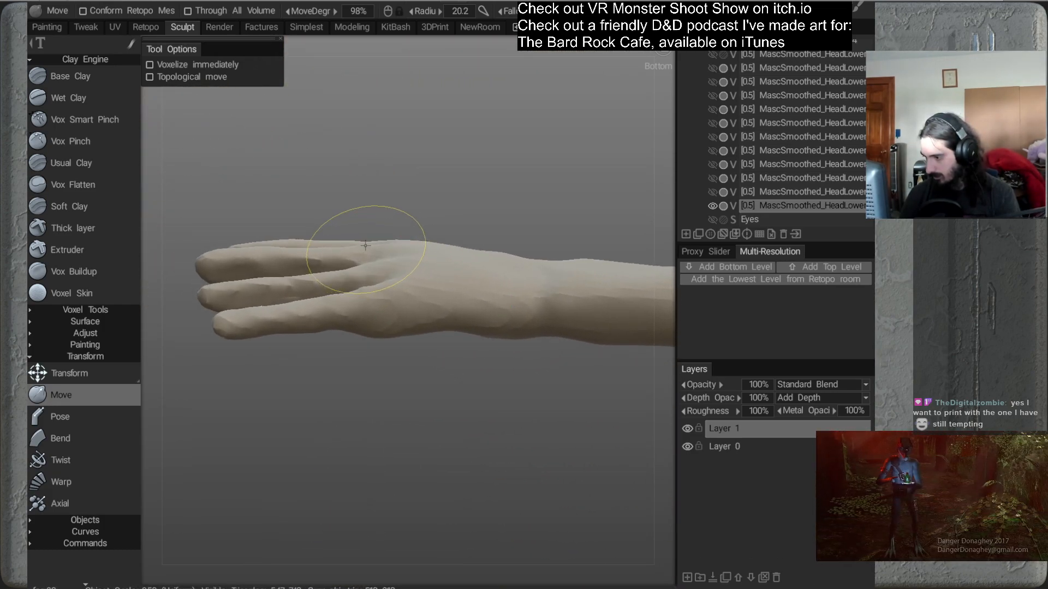
Refine the knuckles and back of the hand with the Move brush at radii 14.2 and 22.2
mouse_move(386, 241)
alt+mouse_down()
mouse_move(417, 317)
mouse_move(418, 294)
mouse_move(393, 369)
mouse_move(400, 397)
mouse_move(408, 365)
alt+mouse_up()
right_drag(400, 318, 377, 311)
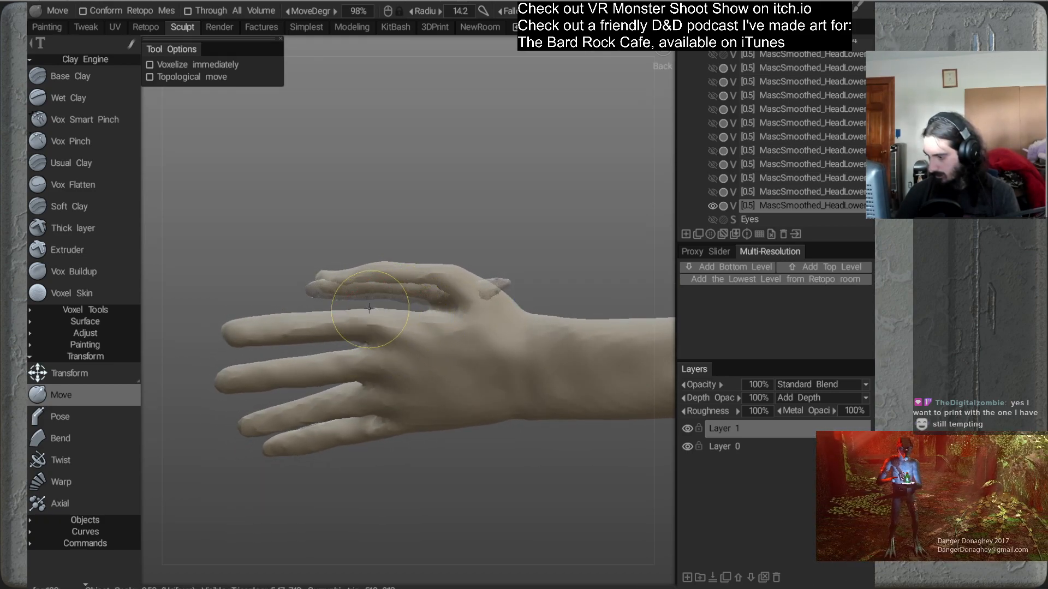
mouse_move(394, 307)
alt+mouse_down()
mouse_move(463, 378)
mouse_move(519, 344)
mouse_move(505, 413)
mouse_move(480, 409)
mouse_move(544, 365)
mouse_move(528, 341)
mouse_move(566, 256)
mouse_move(535, 318)
mouse_move(473, 337)
mouse_move(522, 271)
mouse_move(523, 306)
mouse_move(497, 303)
mouse_move(462, 278)
alt+mouse_up()
right_drag(461, 279, 486, 282)
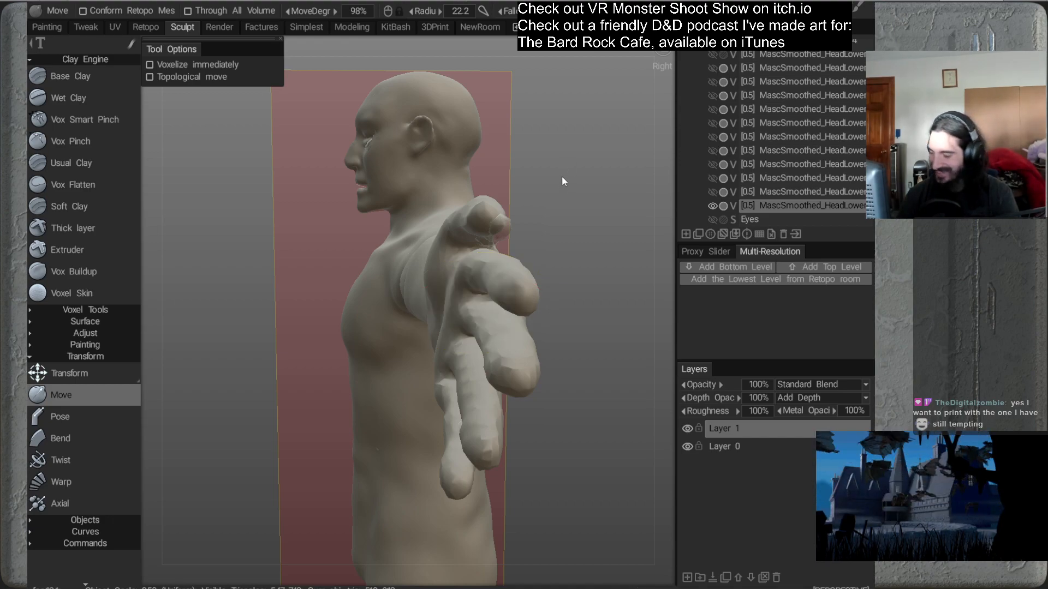
Adjust the hand's side contour with a smaller Move brush at radius 17.9
alt+drag(607, 54, 548, 187)
mouse_move(514, 272)
alt+mouse_down()
mouse_move(503, 295)
mouse_move(456, 332)
mouse_move(464, 257)
alt+mouse_up()
right_drag(470, 259, 440, 252)
mouse_move(440, 252)
mouse_down()
mouse_move(461, 309)
mouse_move(521, 341)
mouse_move(458, 310)
mouse_move(446, 266)
mouse_move(468, 213)
mouse_up()
right_drag(439, 194, 451, 195)
mouse_move(444, 196)
mouse_down()
mouse_move(481, 253)
mouse_move(547, 257)
mouse_up()
Refine the forearm below the elbow, checking the arm from below and behind, with the Move brush at radii 38.8 and 21.3
alt+drag(454, 265, 477, 210)
alt+right_drag(477, 211, 461, 123)
alt+drag(468, 240, 513, 293)
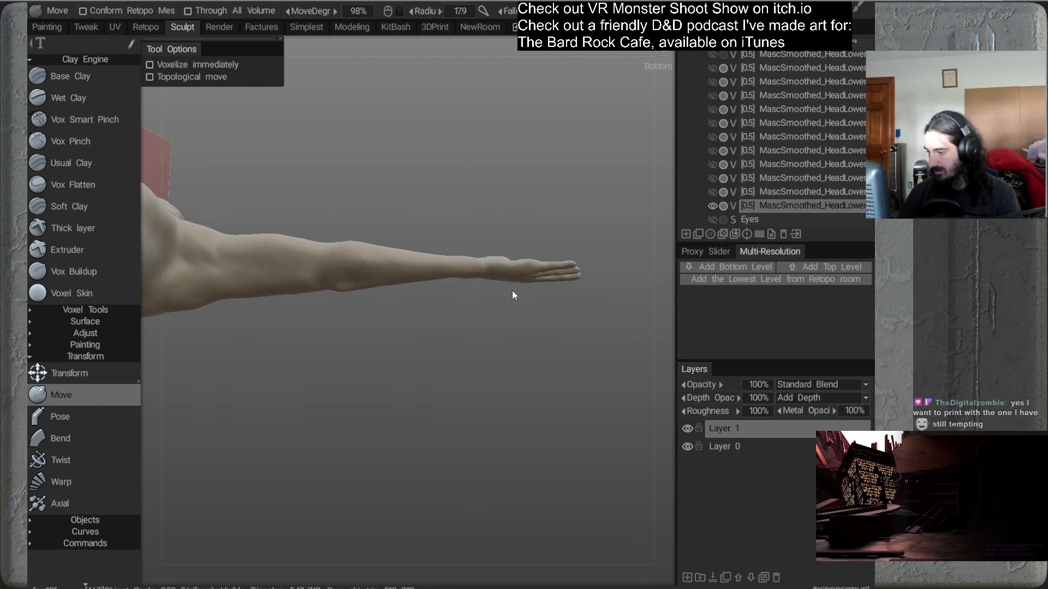
alt+drag(436, 269, 435, 306)
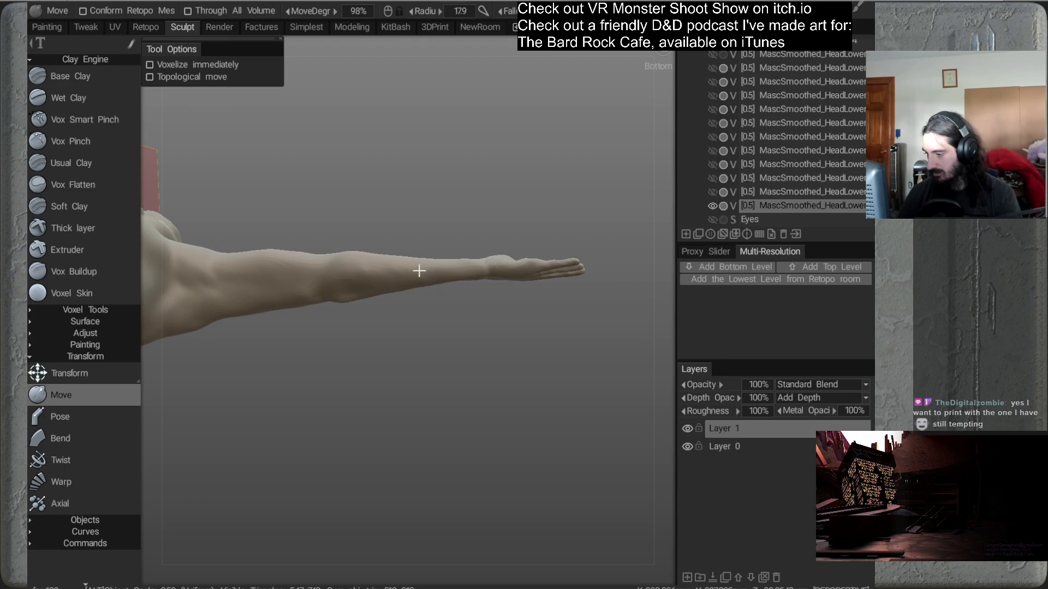
alt+drag(468, 259, 384, 355)
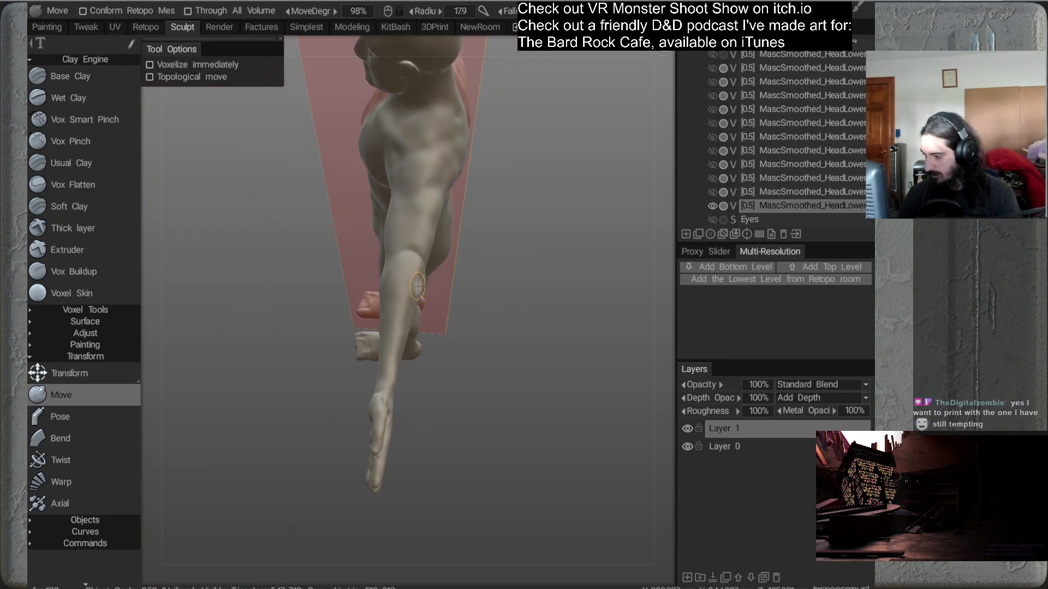
right_drag(414, 287, 438, 287)
alt+drag(415, 308, 328, 263)
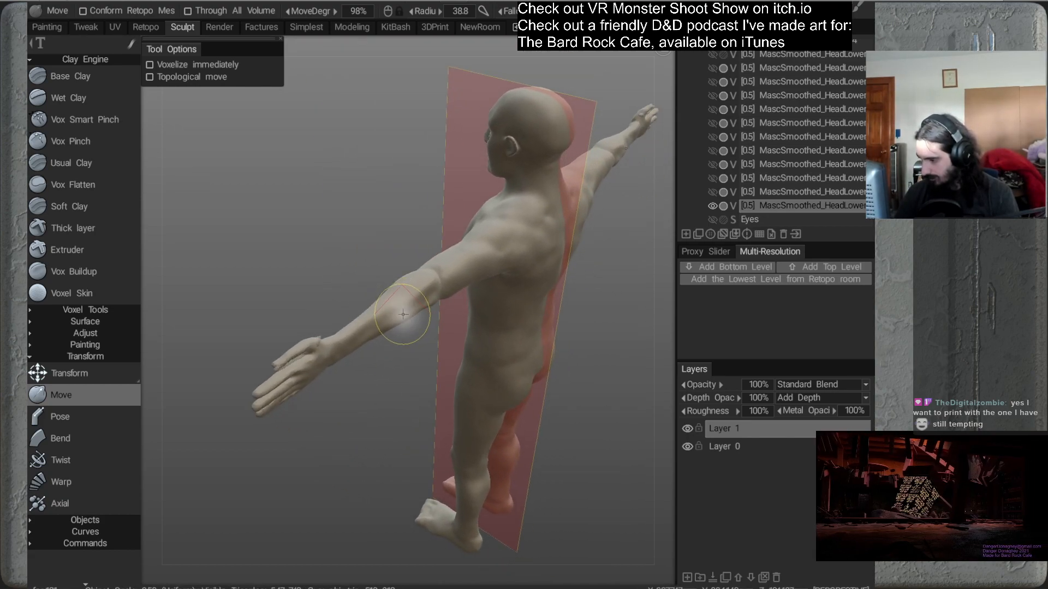
alt+drag(385, 322, 451, 293)
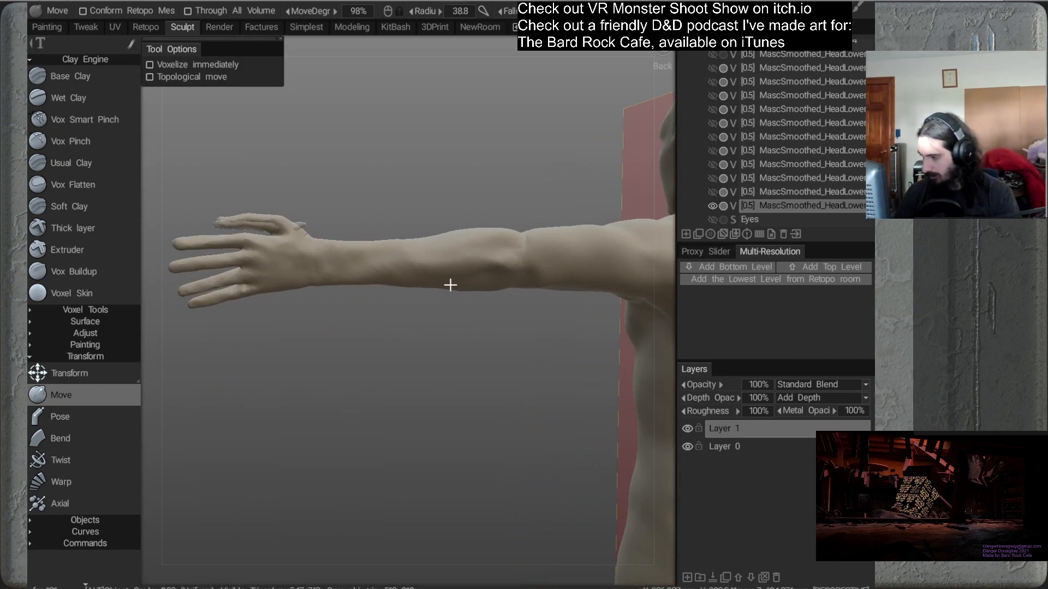
mouse_move(402, 269)
alt+mouse_down()
mouse_move(407, 322)
mouse_move(431, 299)
mouse_move(465, 321)
mouse_move(465, 304)
mouse_move(412, 297)
mouse_move(509, 356)
mouse_move(427, 238)
alt+mouse_up()
mouse_move(503, 305)
alt+mouse_down()
mouse_move(487, 338)
mouse_move(473, 294)
mouse_move(431, 285)
mouse_move(515, 300)
mouse_move(473, 317)
mouse_move(456, 267)
mouse_move(462, 239)
mouse_move(447, 334)
mouse_move(461, 254)
mouse_move(442, 291)
alt+mouse_up()
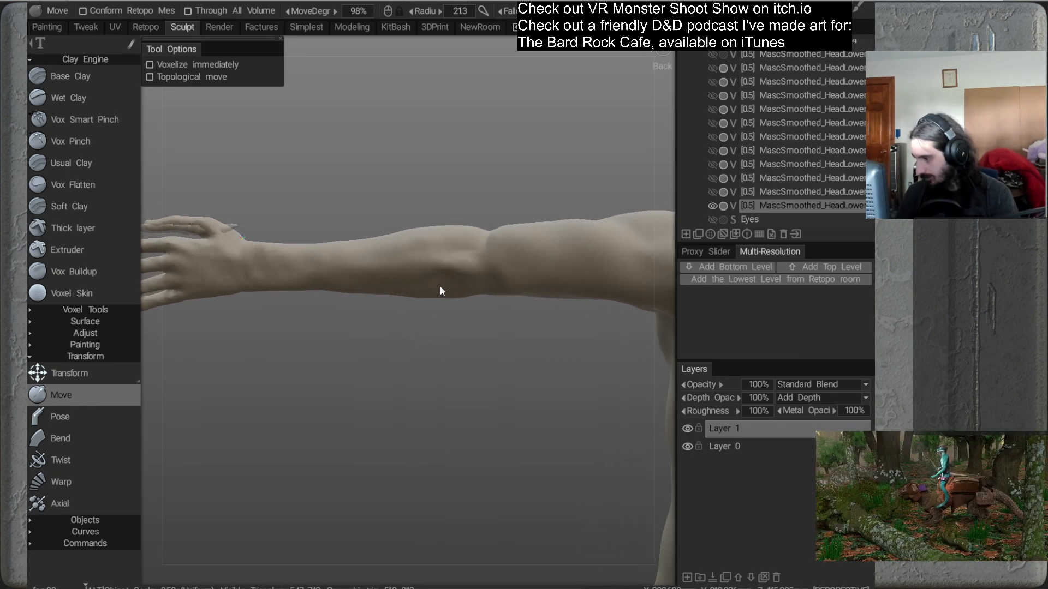
drag(413, 249, 417, 254)
Smooth the forearm's upper and lower contours from the back with the Move brush at radii 33.3 and 32.9
right_drag(441, 255, 402, 244)
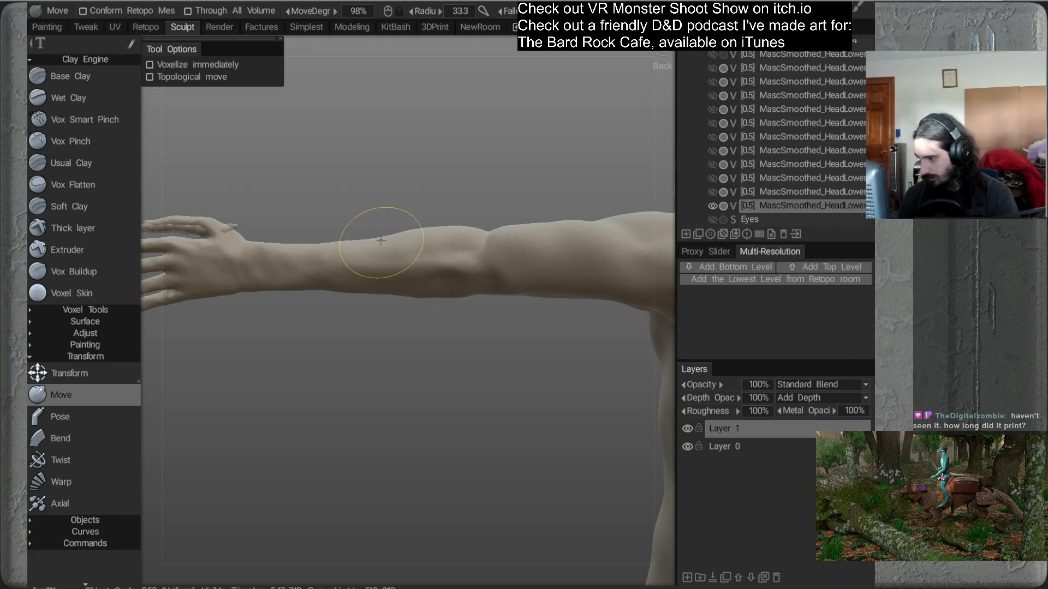
mouse_move(379, 235)
alt+mouse_down()
mouse_move(406, 336)
mouse_move(394, 397)
mouse_move(380, 314)
alt+mouse_up()
right_drag(352, 282, 362, 285)
mouse_move(353, 290)
alt+mouse_down()
mouse_move(350, 279)
mouse_move(402, 326)
alt+mouse_up()
drag(406, 283, 408, 277)
alt+drag(410, 286, 416, 325)
drag(366, 284, 365, 286)
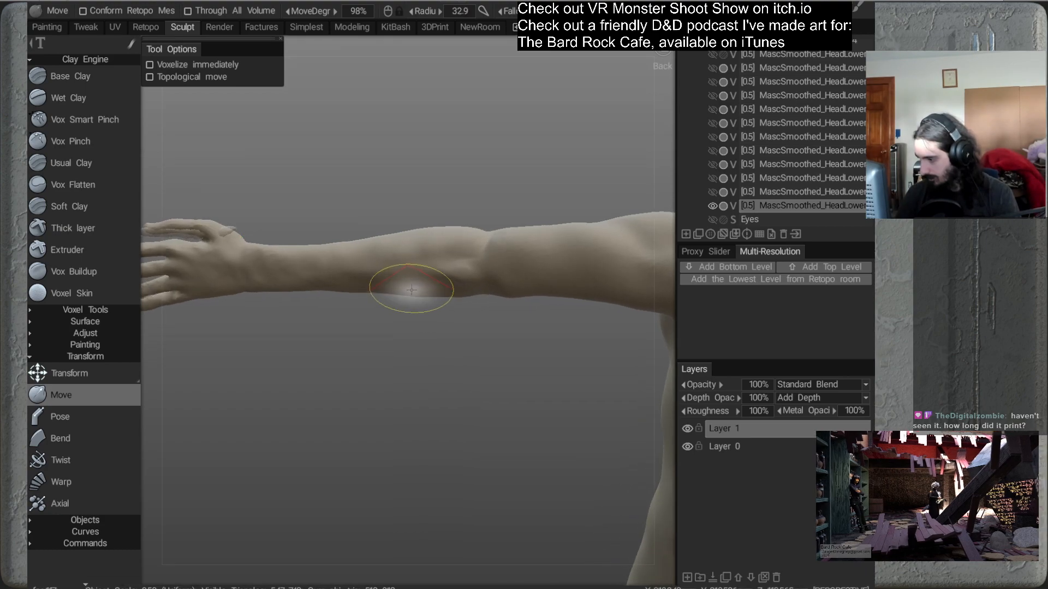
Clone the current MascSmoothed_HeadLower volume to keep this version of the full body
mouse_move(411, 320)
alt+mouse_down()
mouse_move(409, 297)
mouse_move(377, 307)
mouse_move(434, 336)
mouse_move(483, 332)
mouse_move(495, 222)
alt+mouse_up()
alt+drag(414, 294, 453, 351)
alt+right_drag(453, 351, 409, 251)
alt+drag(410, 251, 452, 313)
alt+right_drag(451, 313, 495, 290)
alt+drag(495, 289, 514, 337)
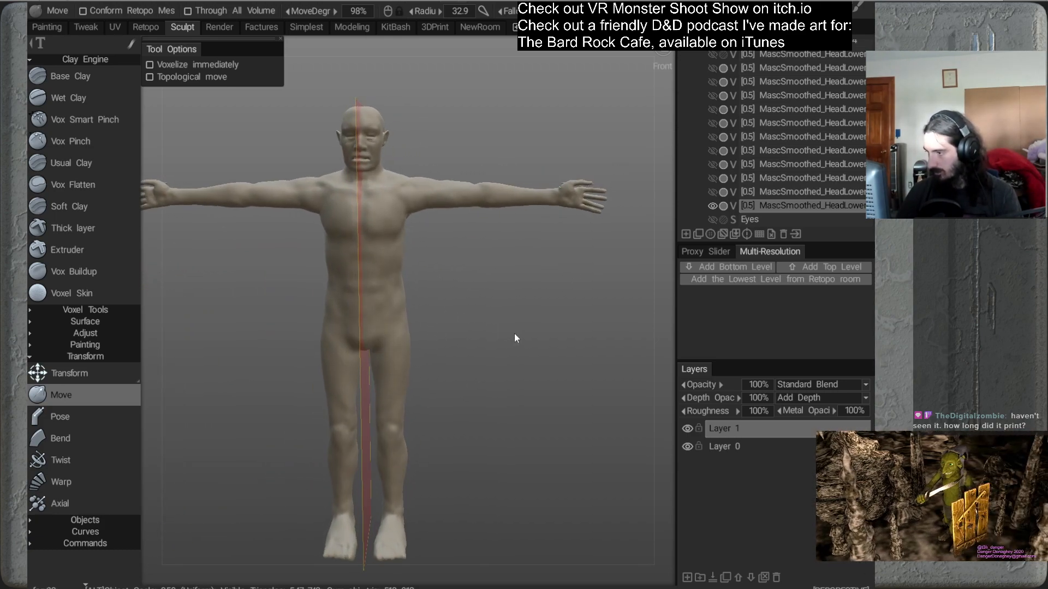
right_click(767, 205)
mouse_move(725, 390)
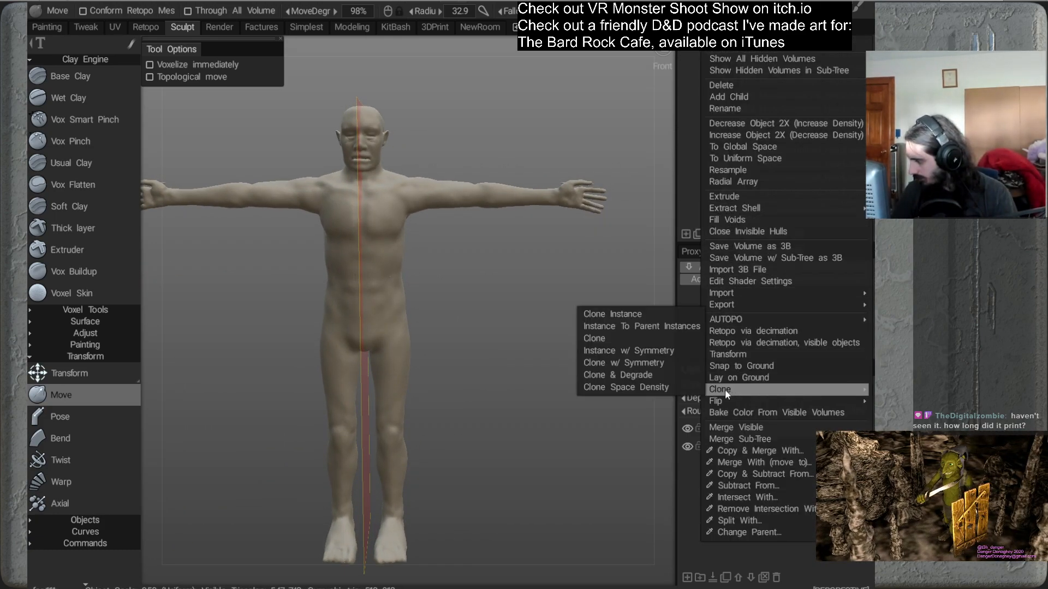
click(607, 338)
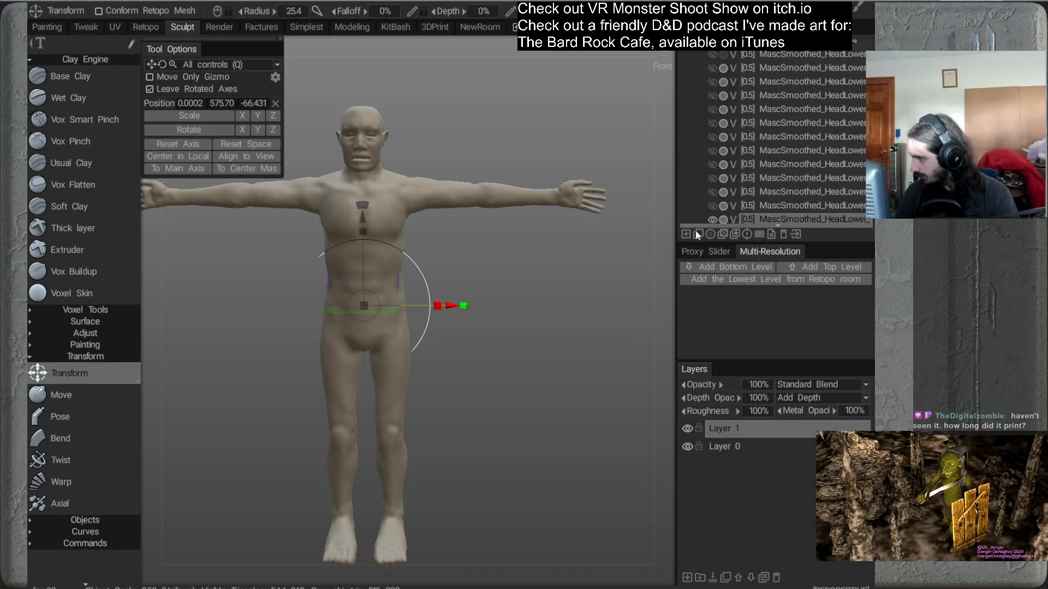
Apply the translucent shader to the cloned body to reveal the skeleton, and view it from several sides
alt+middle_drag(532, 312, 562, 319)
alt+right_drag(561, 319, 555, 295)
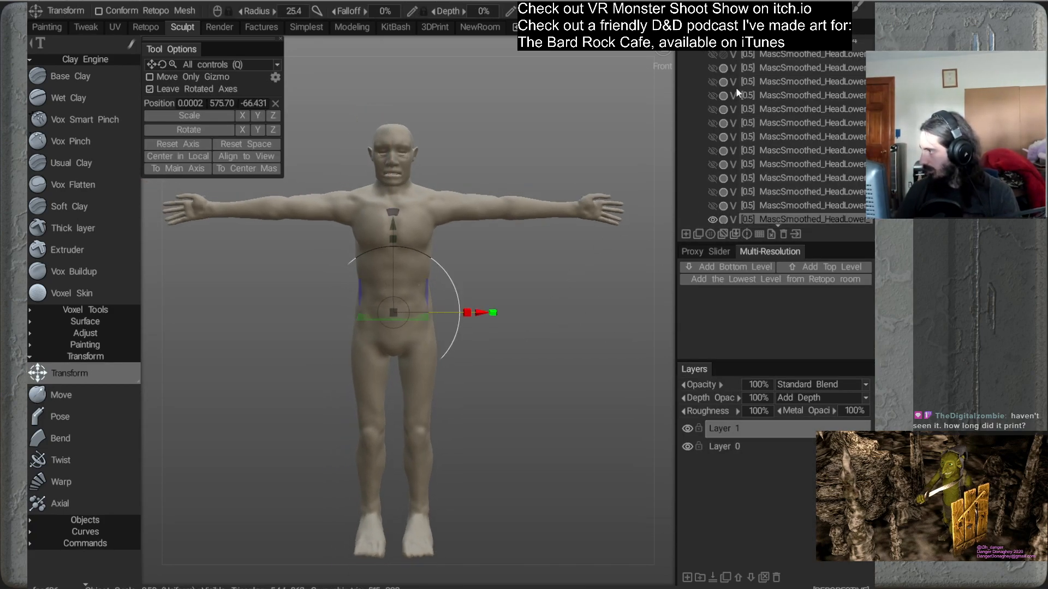
mouse_move(785, 9)
click(699, 216)
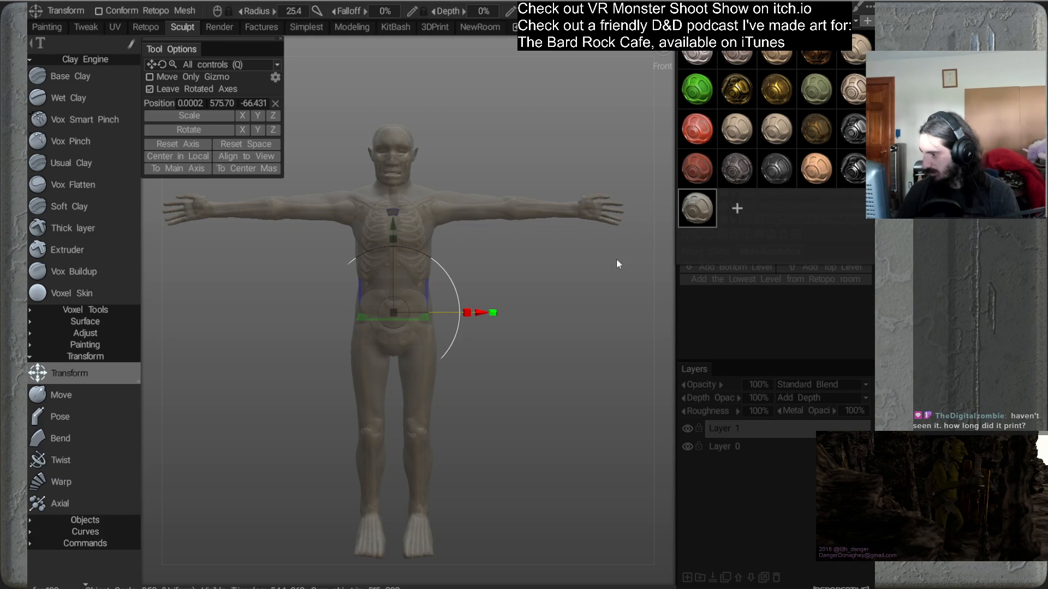
alt+drag(564, 358, 437, 357)
alt+middle_drag(437, 357, 356, 358)
alt+drag(356, 358, 511, 355)
alt+middle_drag(512, 355, 546, 337)
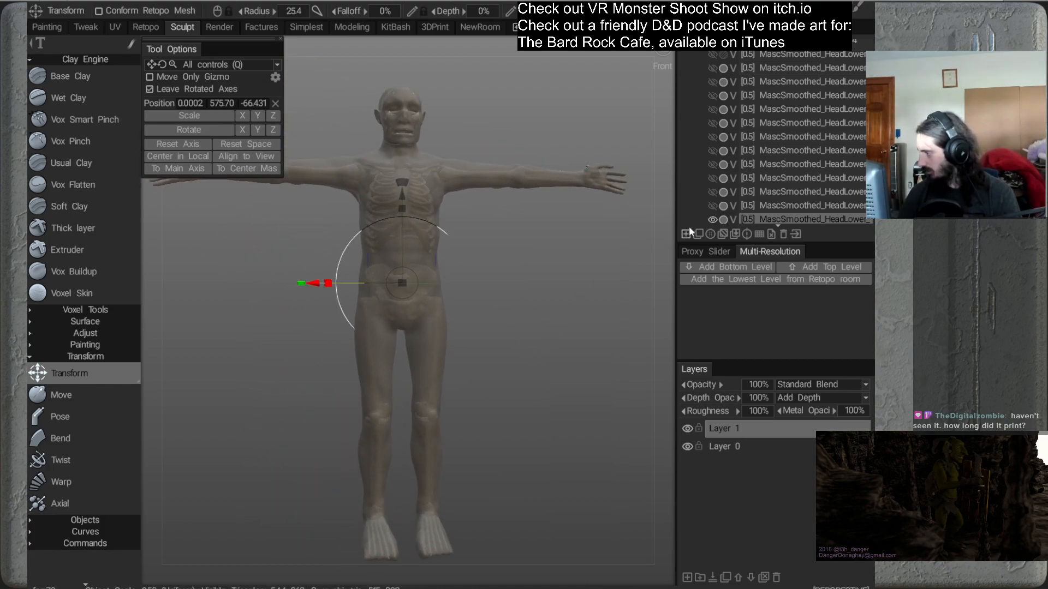
Show the last Feminine_HeadLower copy and toggle its visibility to compare it with the masculine torso
scroll(686, 146, up, 5)
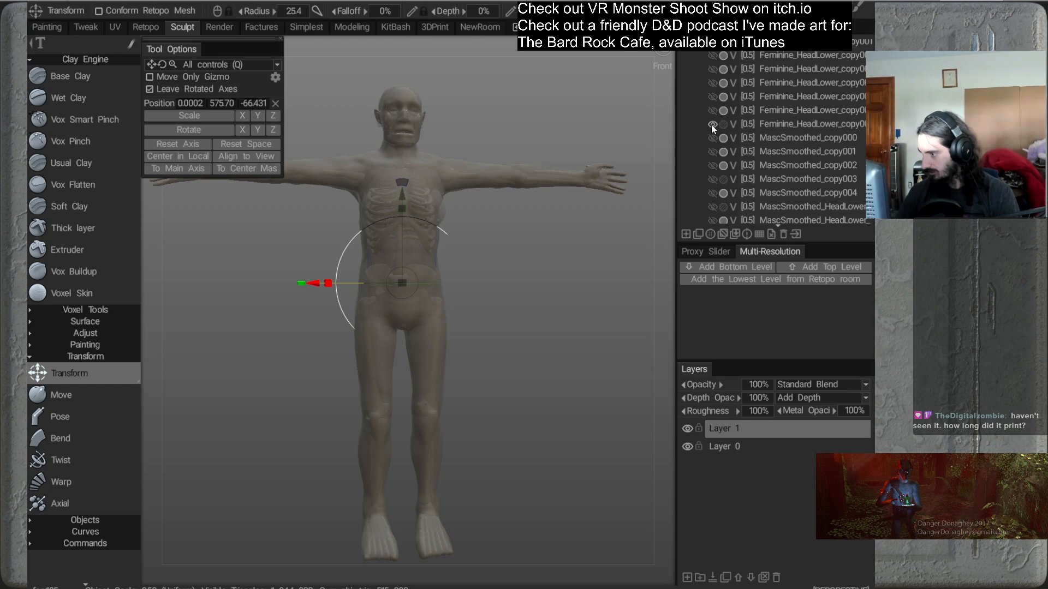
alt+drag(562, 294, 555, 315)
alt+middle_drag(512, 258, 502, 322)
alt+right_drag(416, 264, 519, 287)
alt+drag(519, 287, 541, 296)
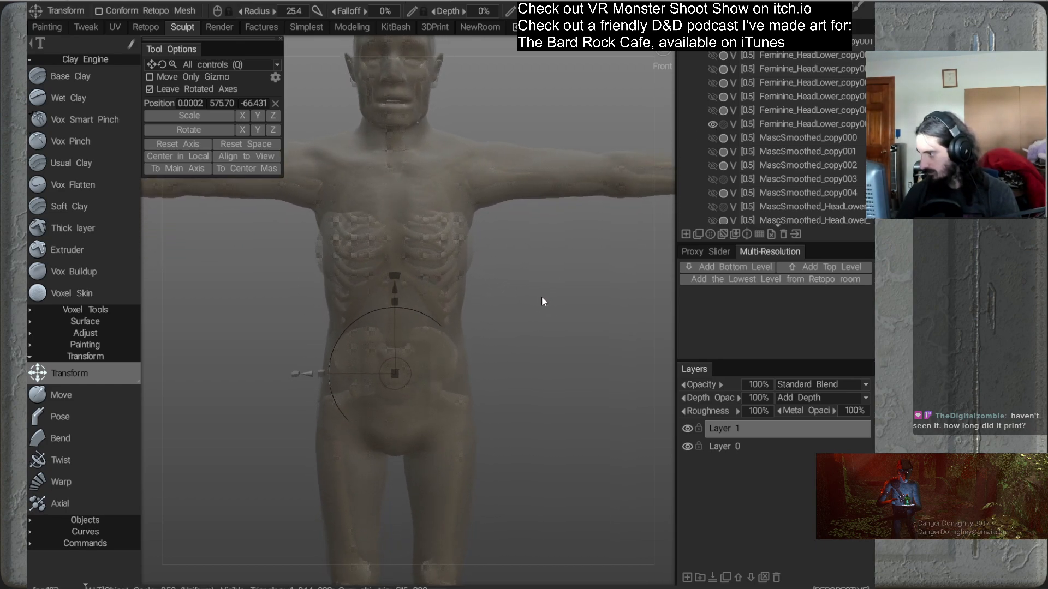
click(712, 124)
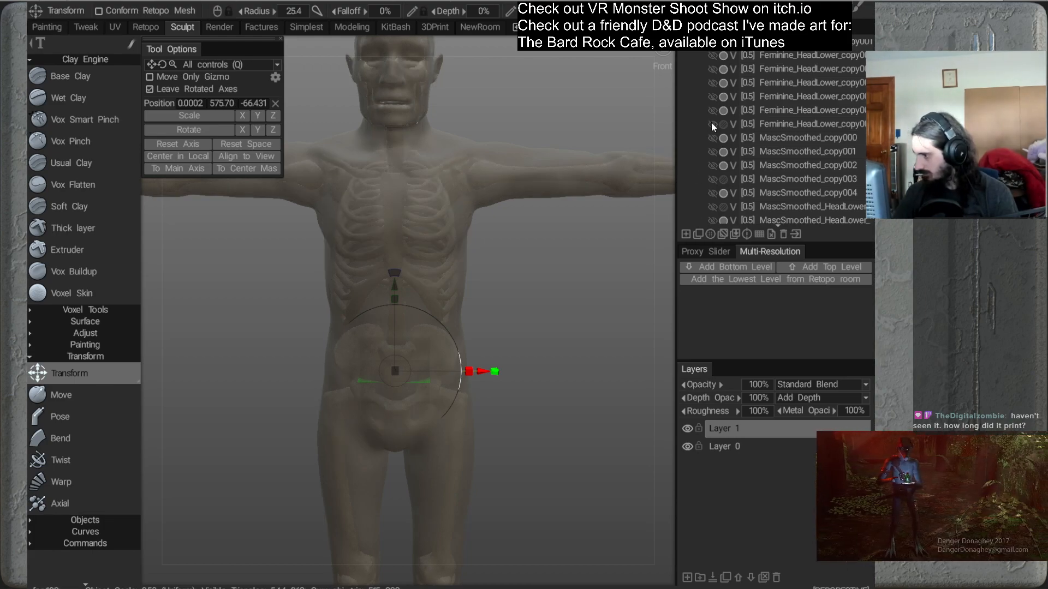
click(712, 124)
click(712, 125)
click(713, 125)
click(712, 125)
click(712, 125)
click(713, 125)
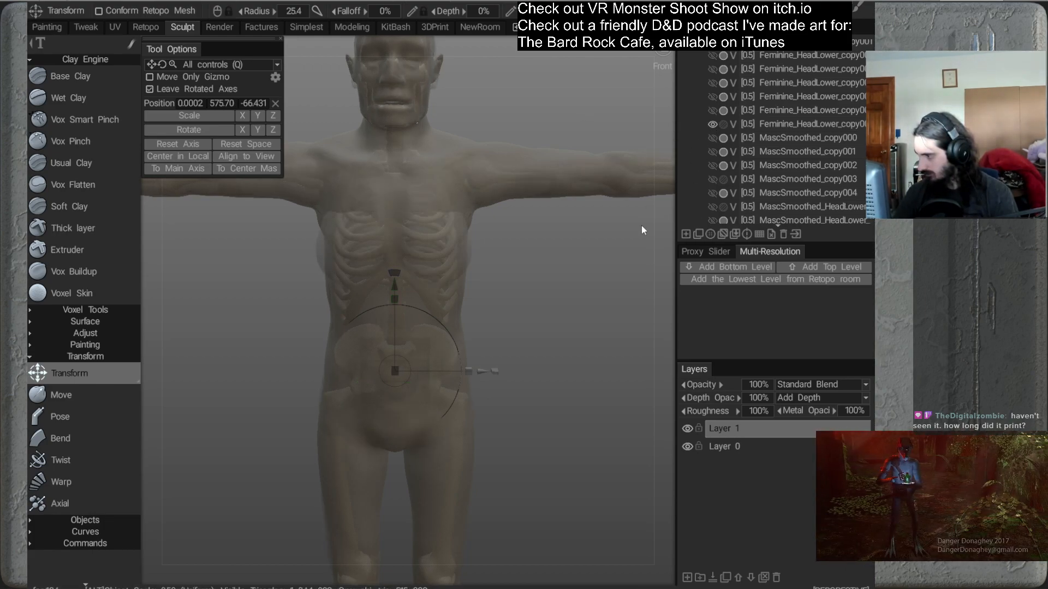
Make the visible MascSmoothed_HeadLower copy the only selected volume and view the overlaid full bodies from the front
scroll(515, 209, down, 5)
middle_drag(514, 209, 522, 167)
drag(521, 167, 573, 237)
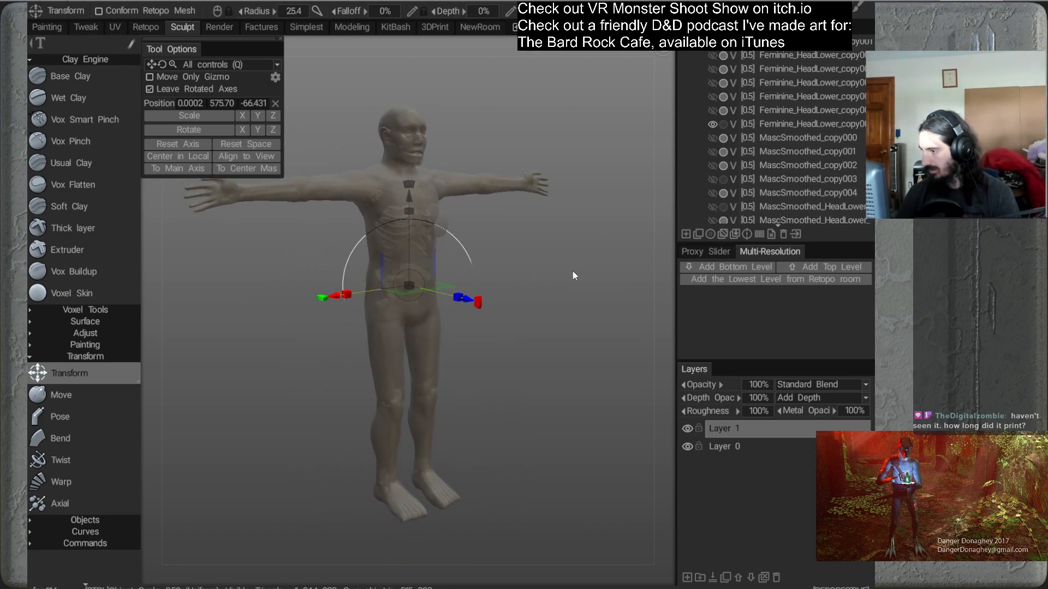
scroll(739, 158, down, 4)
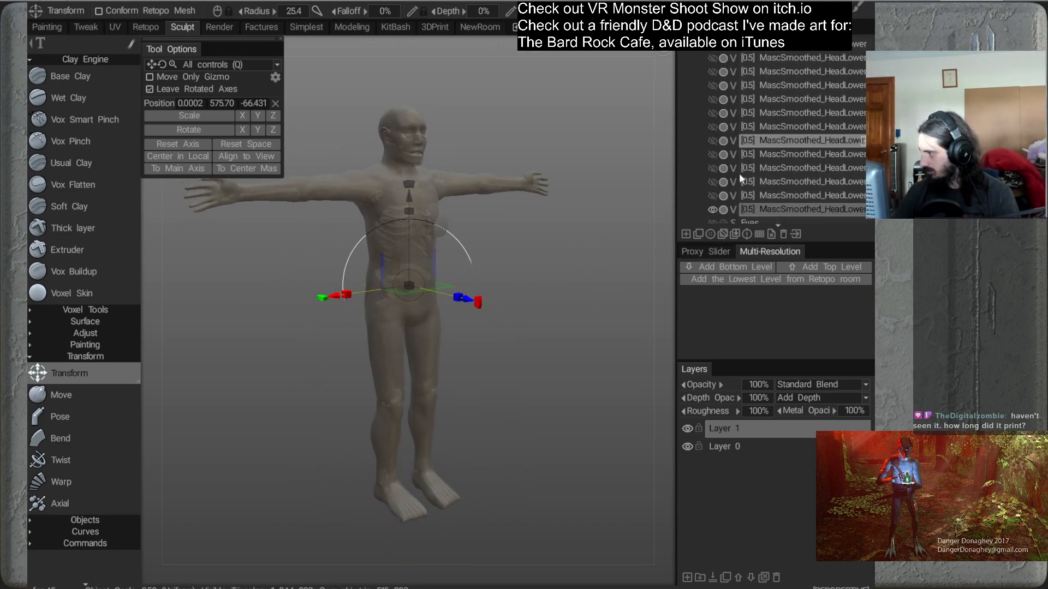
click(721, 205)
drag(551, 303, 540, 271)
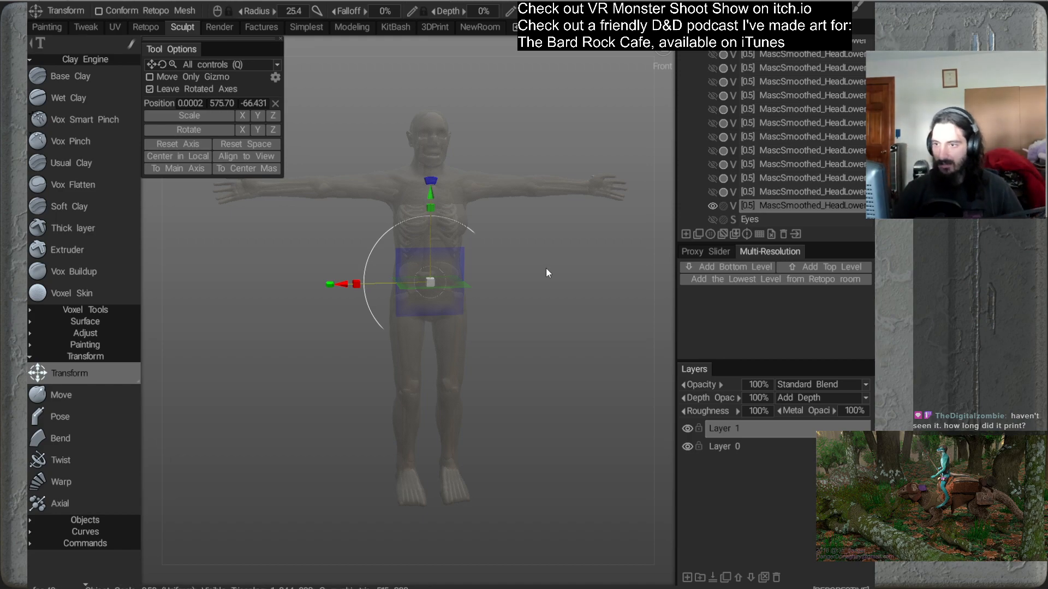
Save the scene as a new file named HumanFitGUD.3b in the 3dCoat_Stuff folder
click(46, 5)
click(168, 115)
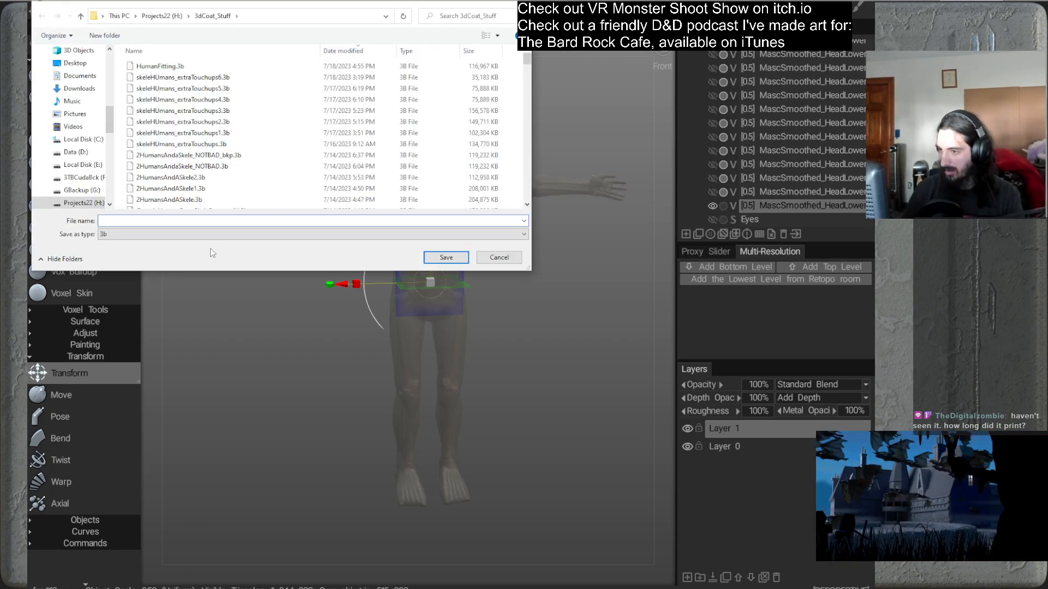
click(159, 66)
double_click(139, 220)
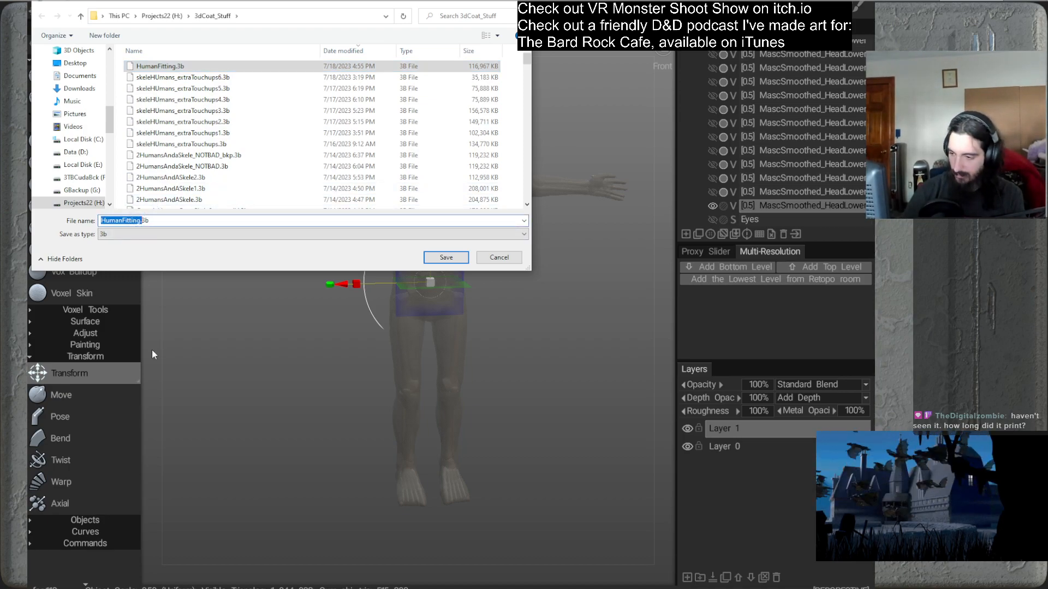
key(Right)
key(shift+Left)
key(shift+Left)
key(shift+Left)
key(shift+Left)
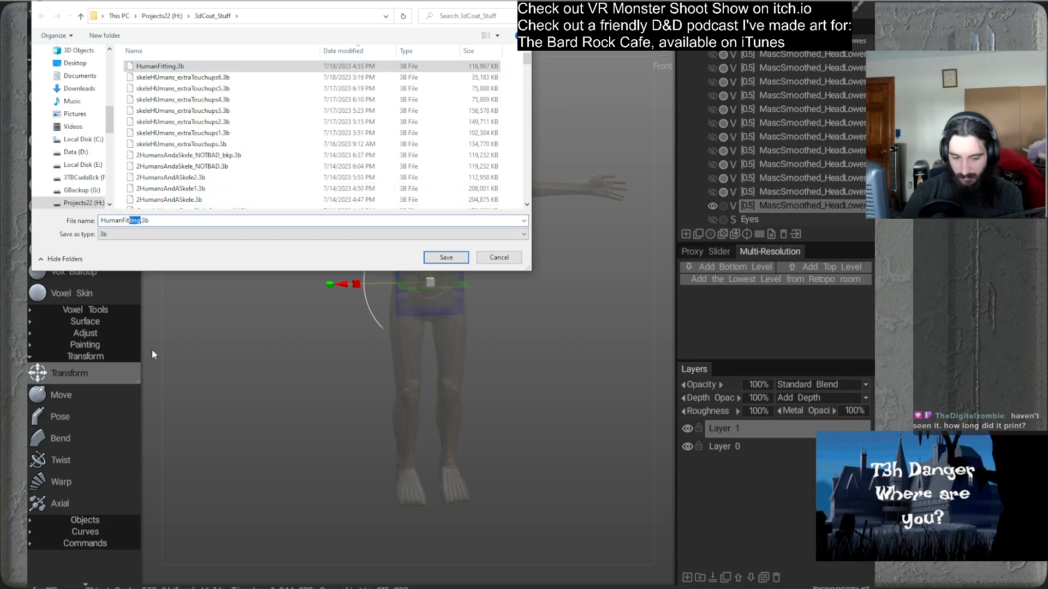
text(GUD)
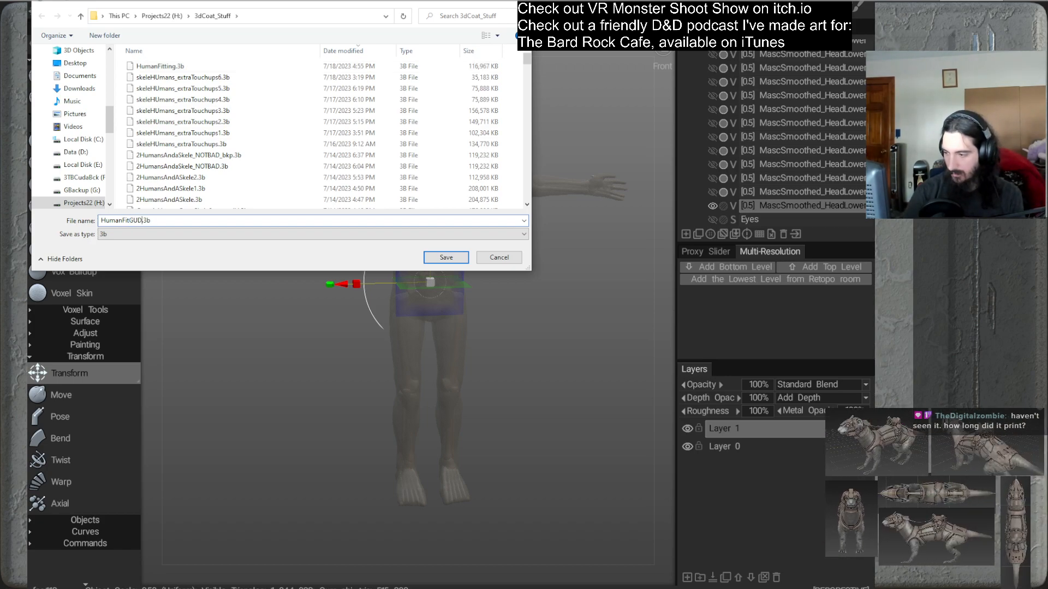
key(Return)
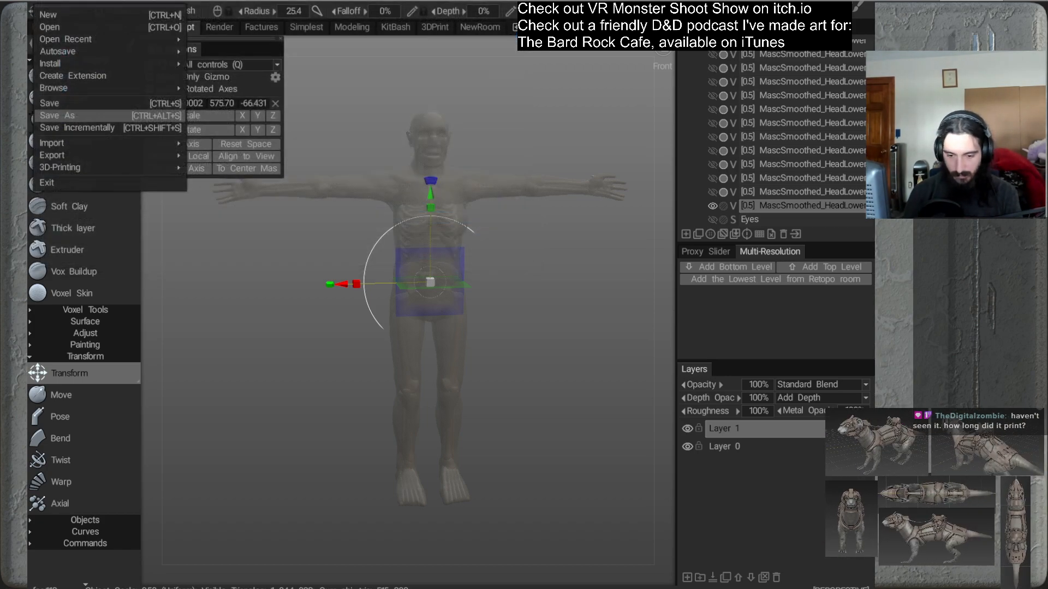
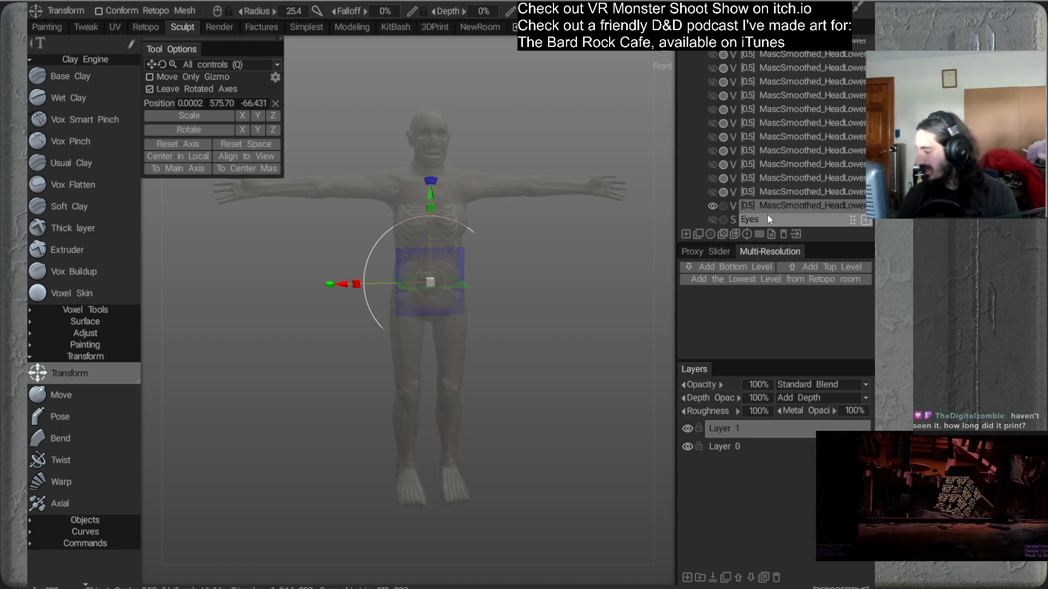
Activate the Move brush and compare the overlaid masculine and feminine bodies from three-quarter and left side views
click(87, 395)
alt+drag(443, 301, 543, 247)
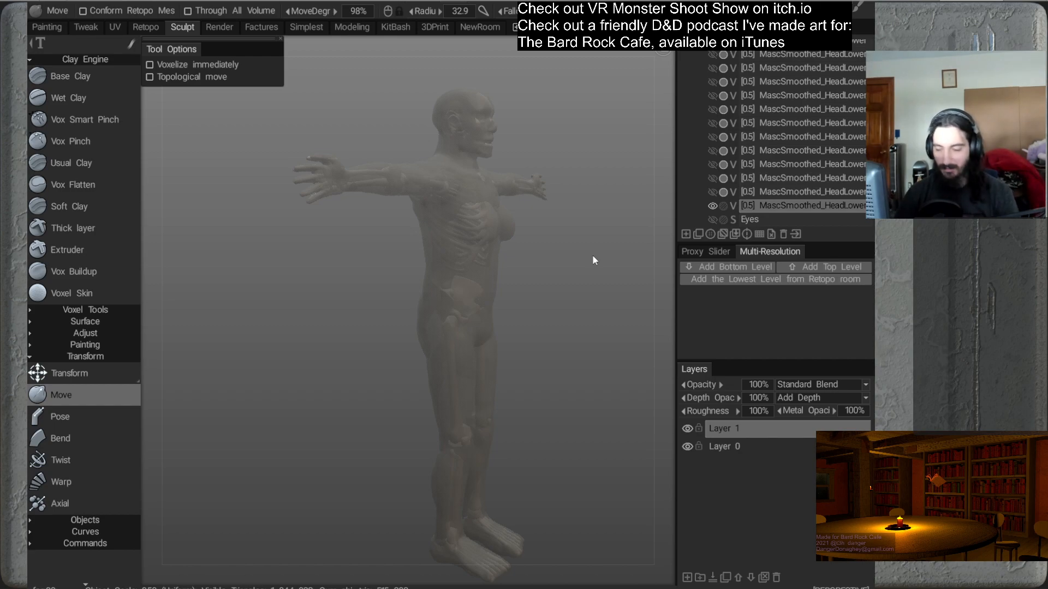
alt+drag(536, 231, 554, 276)
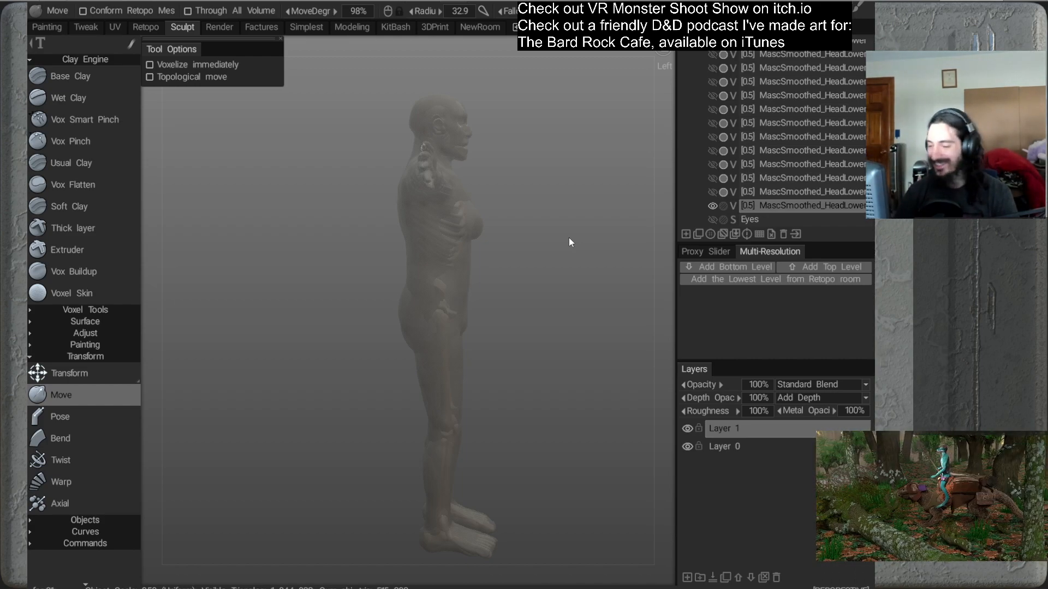
alt+drag(535, 169, 495, 223)
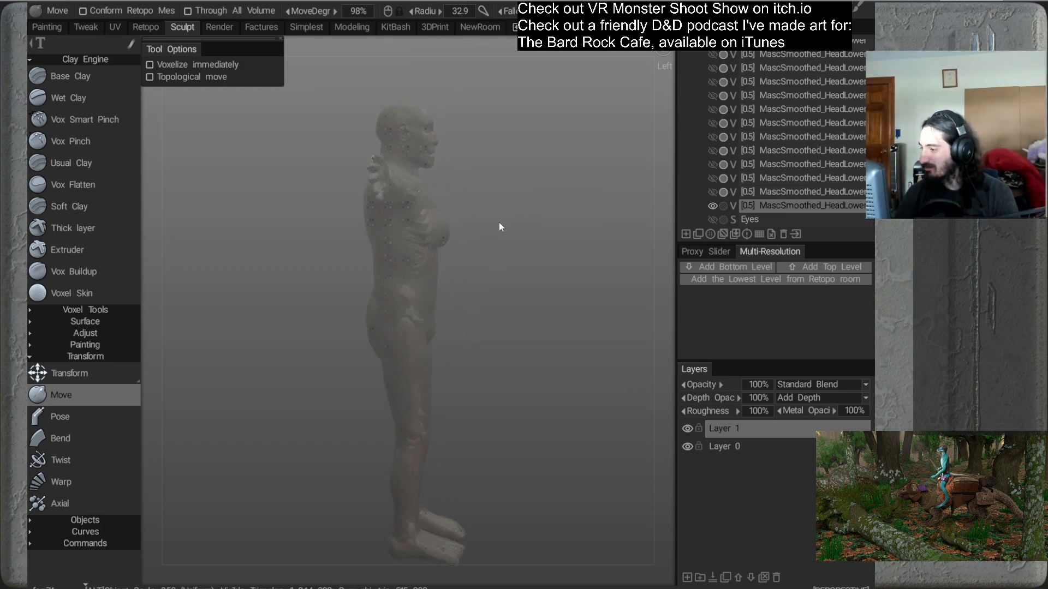
mouse_move(547, 280)
alt+mouse_down()
mouse_move(517, 255)
mouse_move(533, 224)
mouse_move(532, 259)
mouse_move(514, 280)
alt+mouse_up()
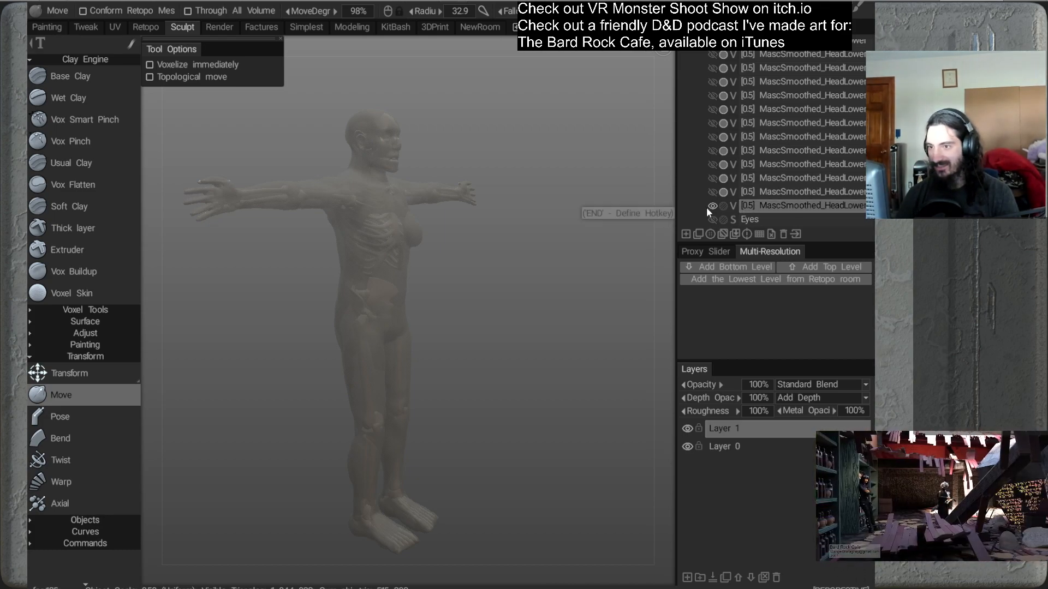
Delete all hidden masculine volumes from MascSmoothed_copy000 through the second-to-last MascSmoothed_HeadLower copy, keeping only the visible one
click(762, 191)
scroll(689, 141, up, 5)
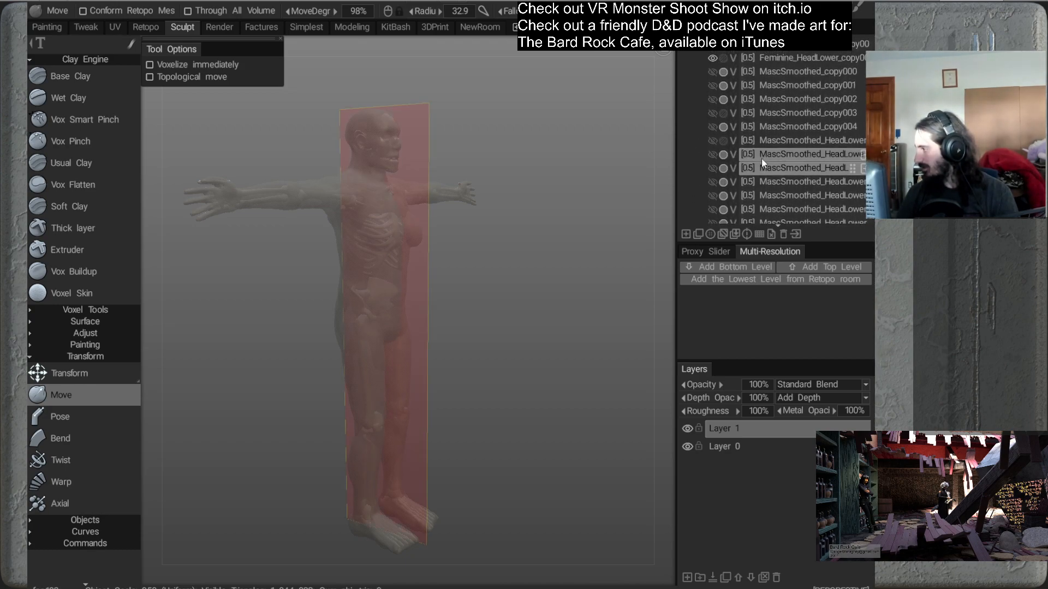
shift+click(776, 72)
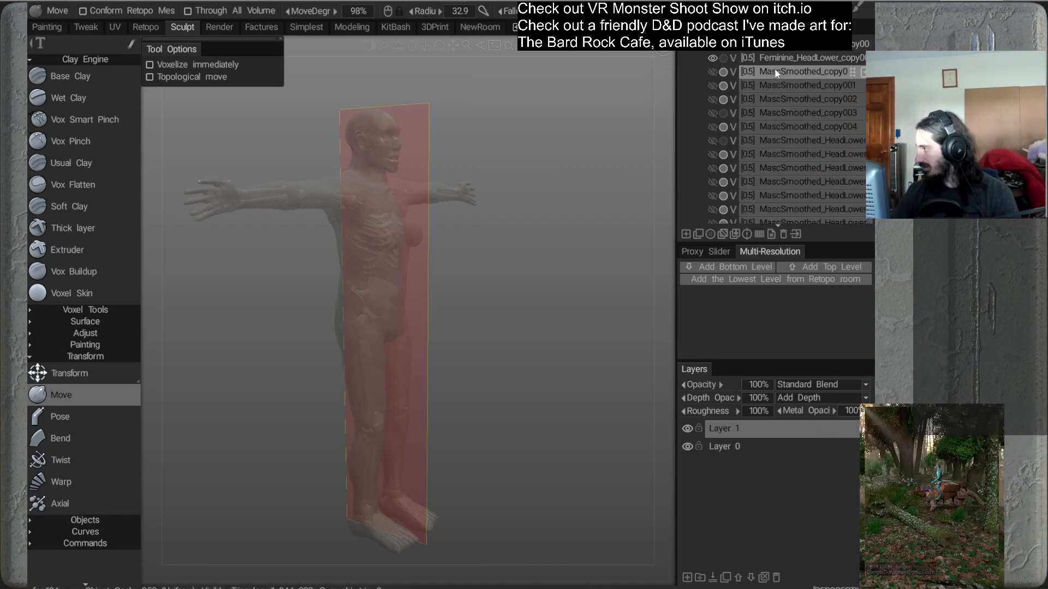
right_click(775, 73)
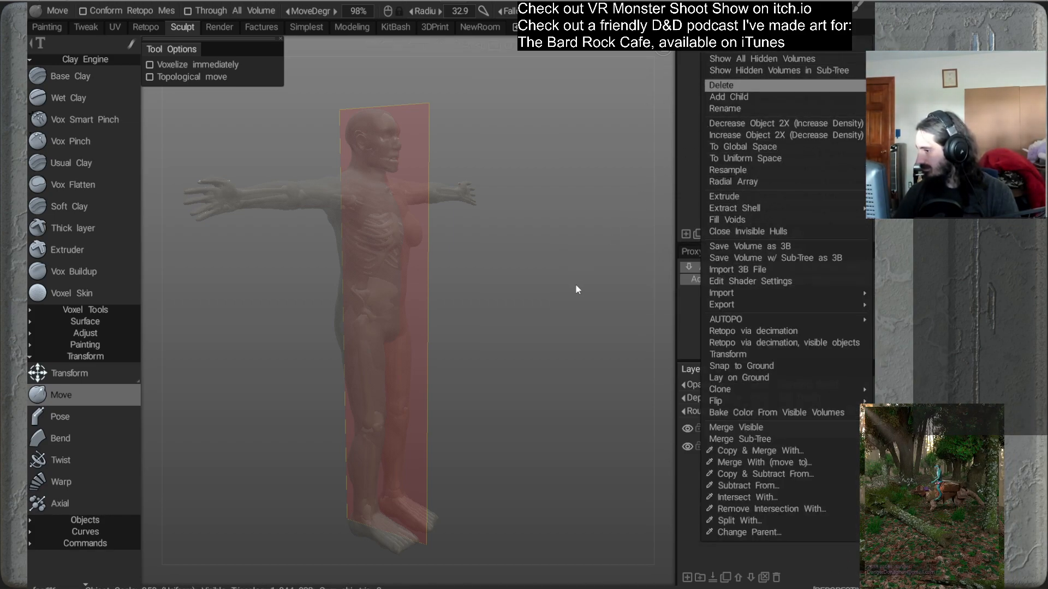
Delete the hidden volumes from SkeleIndi through the second-to-last Feminine_HeadLower copy, keeping the visible feminine body
scroll(718, 152, up, 5)
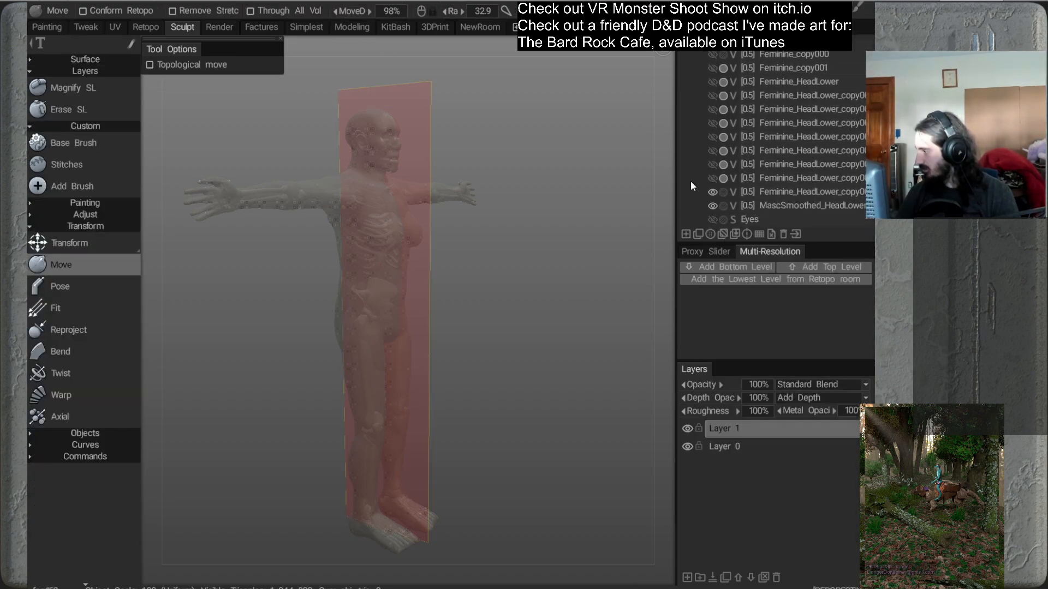
click(781, 176)
scroll(691, 88, up, 2)
scroll(689, 153, up, 3)
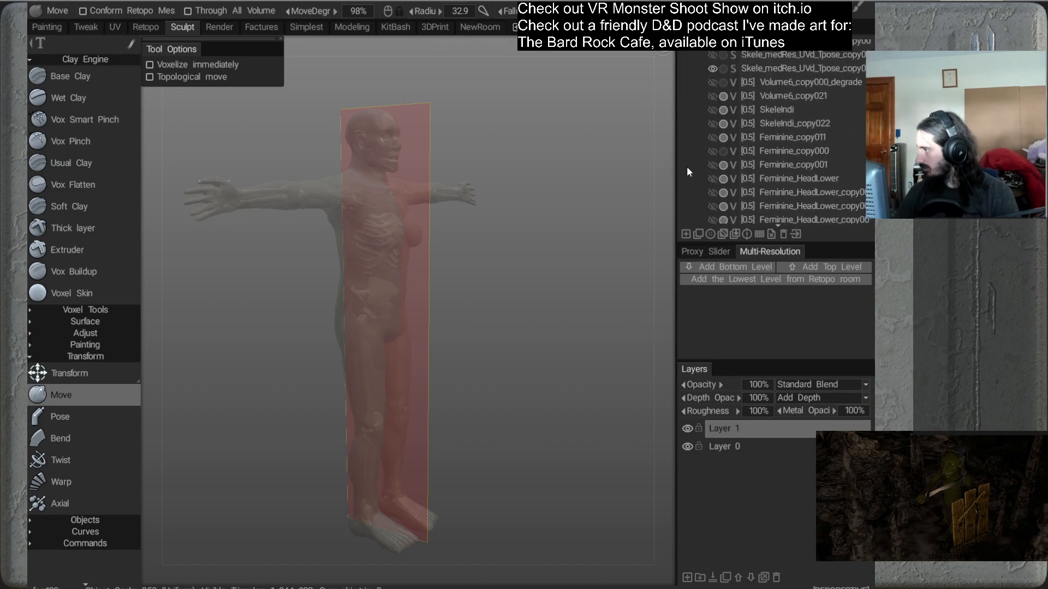
scroll(693, 125, up, 2)
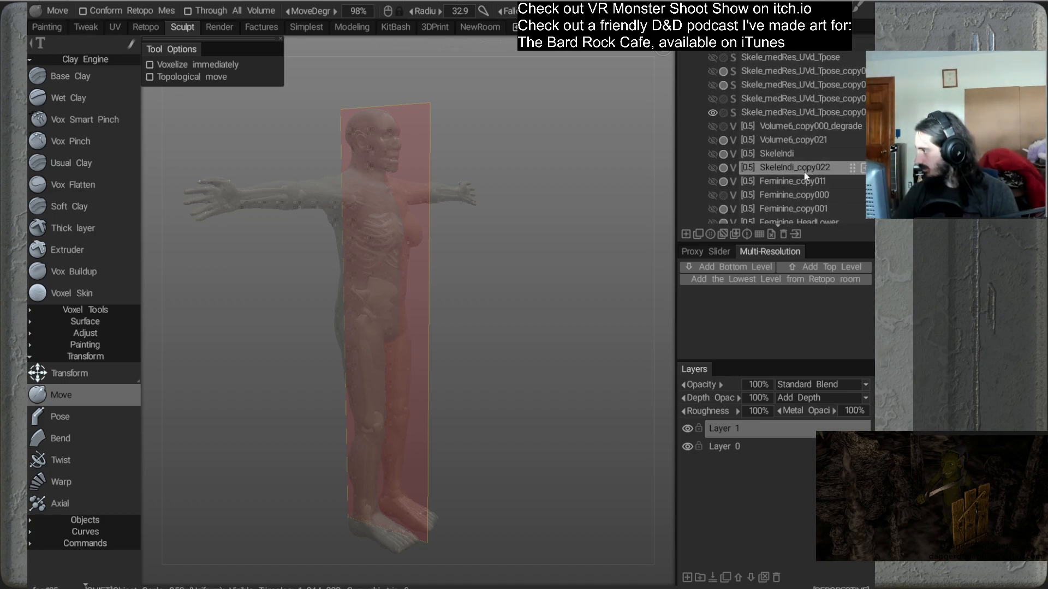
shift+click(798, 154)
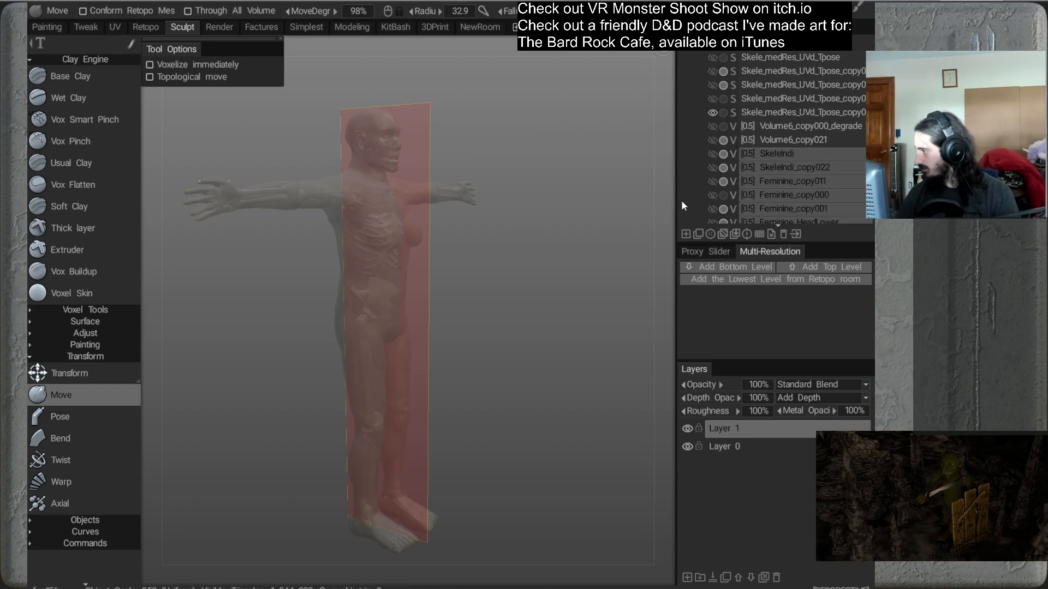
scroll(687, 176, down, 1)
scroll(687, 172, down, 8)
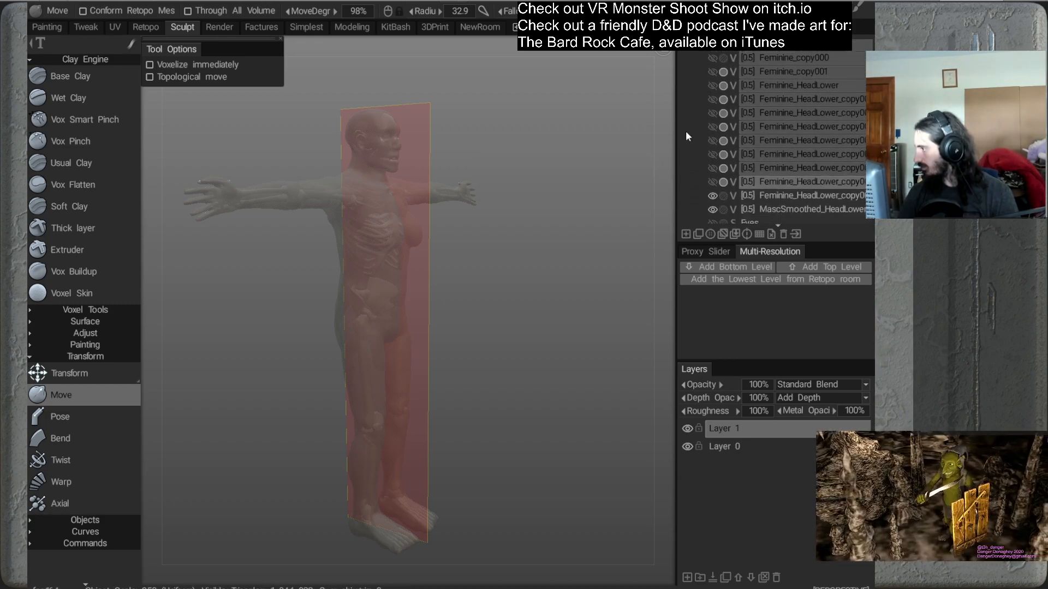
right_click(778, 150)
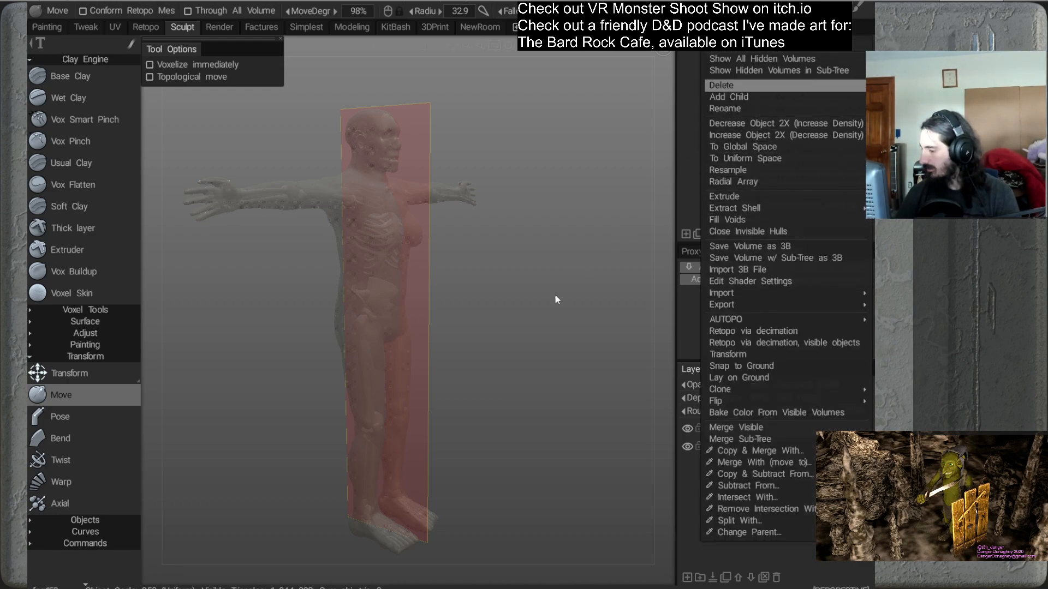
Clone the visible Skele_medRes_UVd_Tpose copy and hide the original so only the cloned skeleton shows inside the bodies
scroll(702, 156, up, 5)
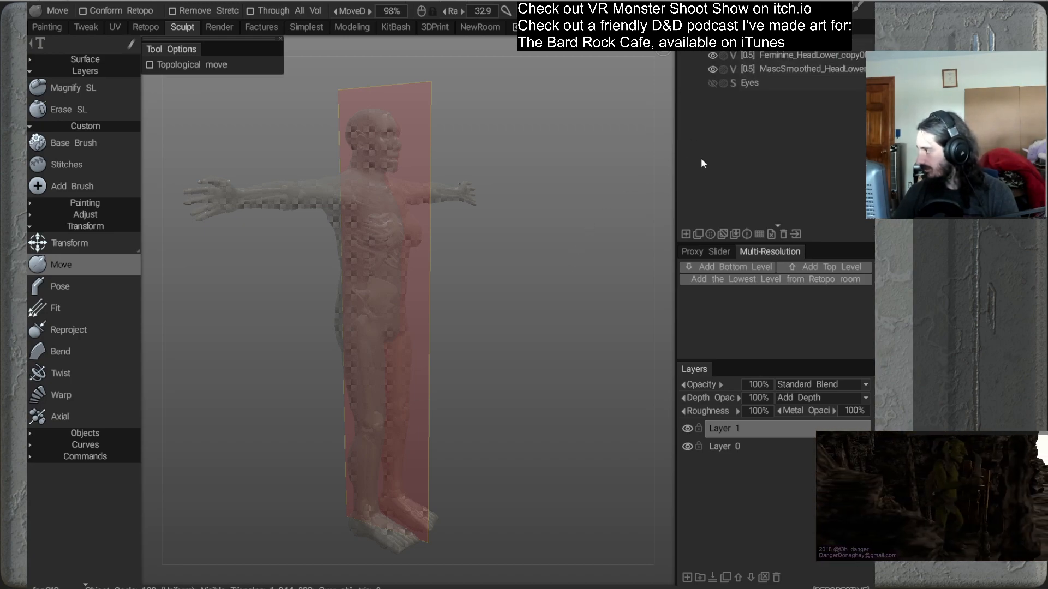
scroll(689, 150, up, 1)
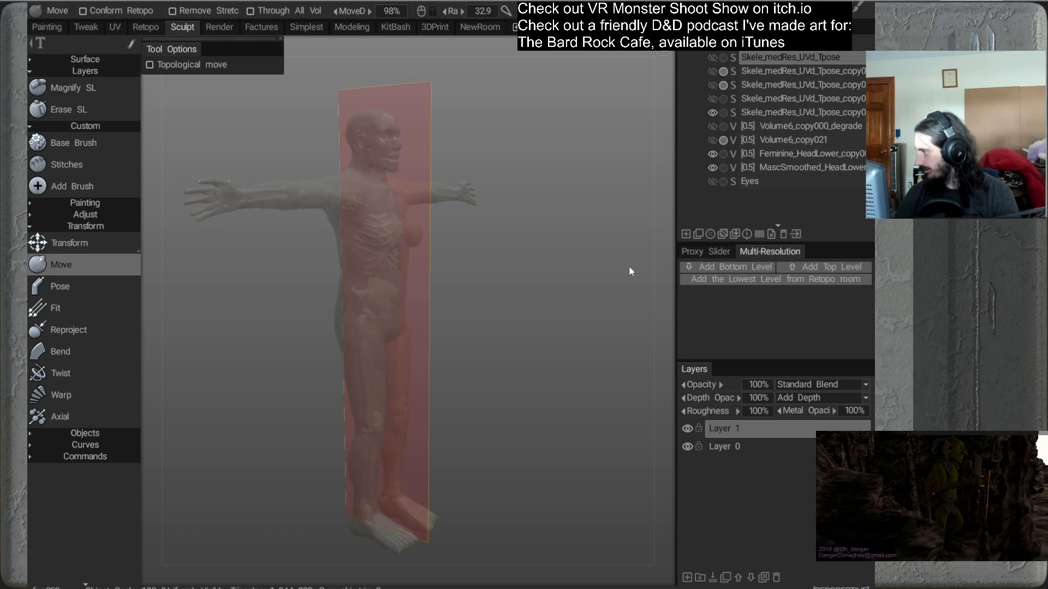
mouse_move(523, 237)
alt+mouse_down()
mouse_move(559, 269)
mouse_move(489, 272)
mouse_move(489, 248)
mouse_move(507, 246)
alt+mouse_up()
alt+drag(506, 294, 513, 289)
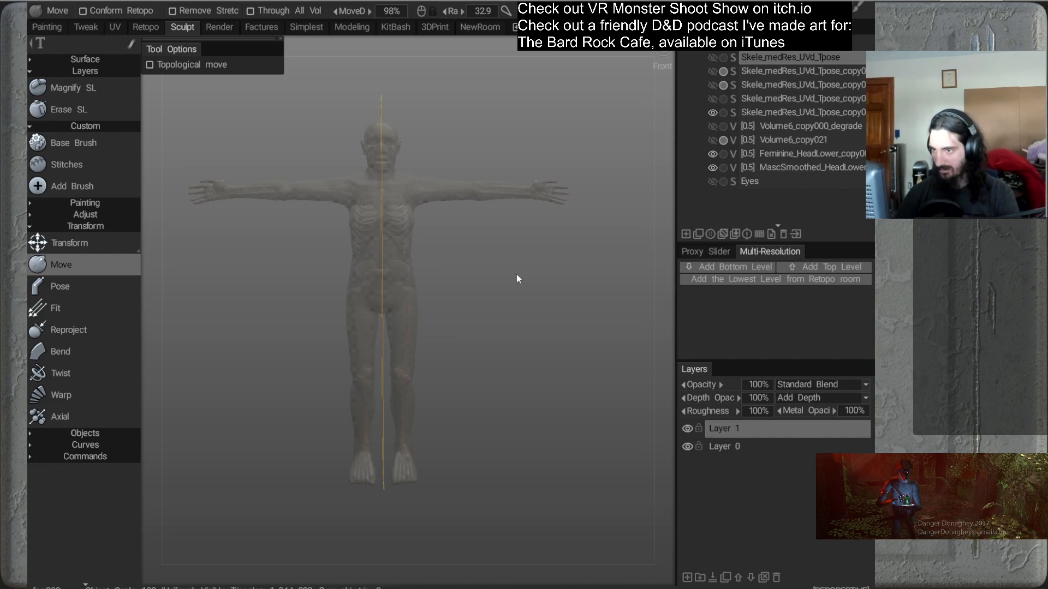
alt+middle_drag(485, 249, 515, 268)
alt+right_drag(515, 267, 493, 276)
alt+drag(495, 280, 546, 240)
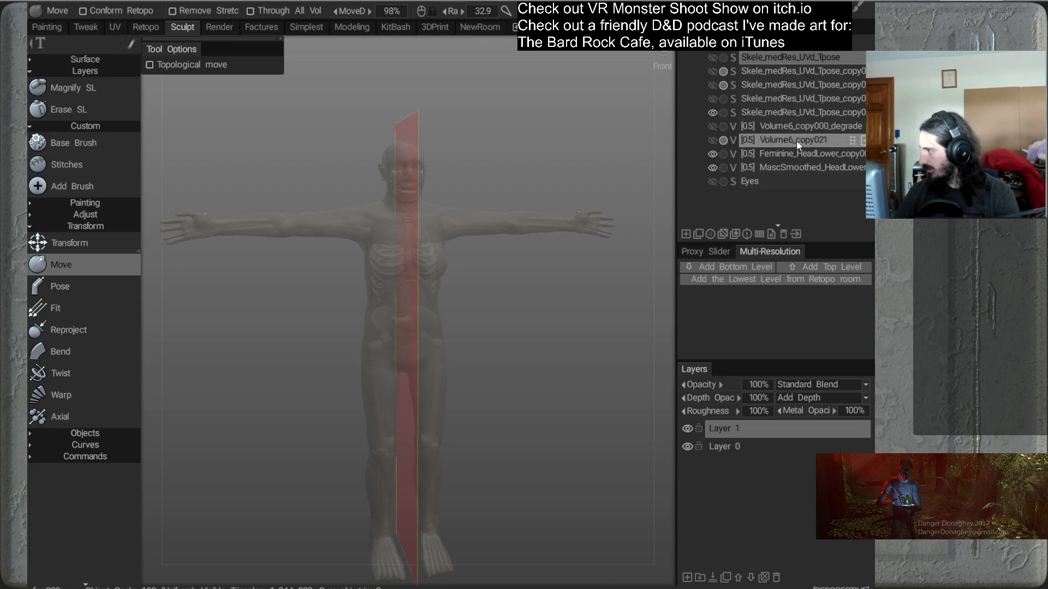
right_click(765, 112)
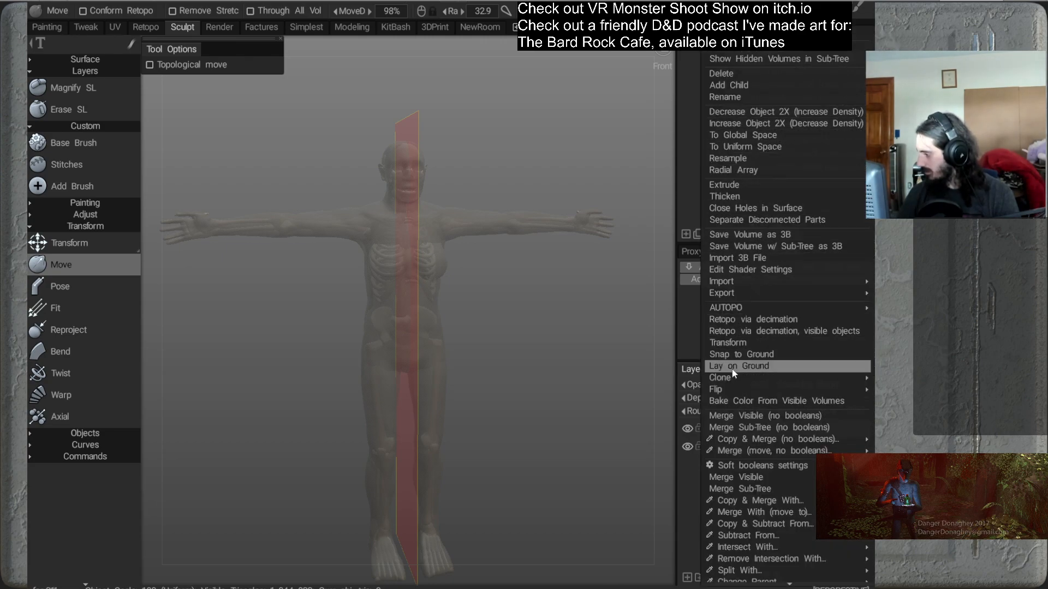
mouse_move(720, 378)
click(600, 328)
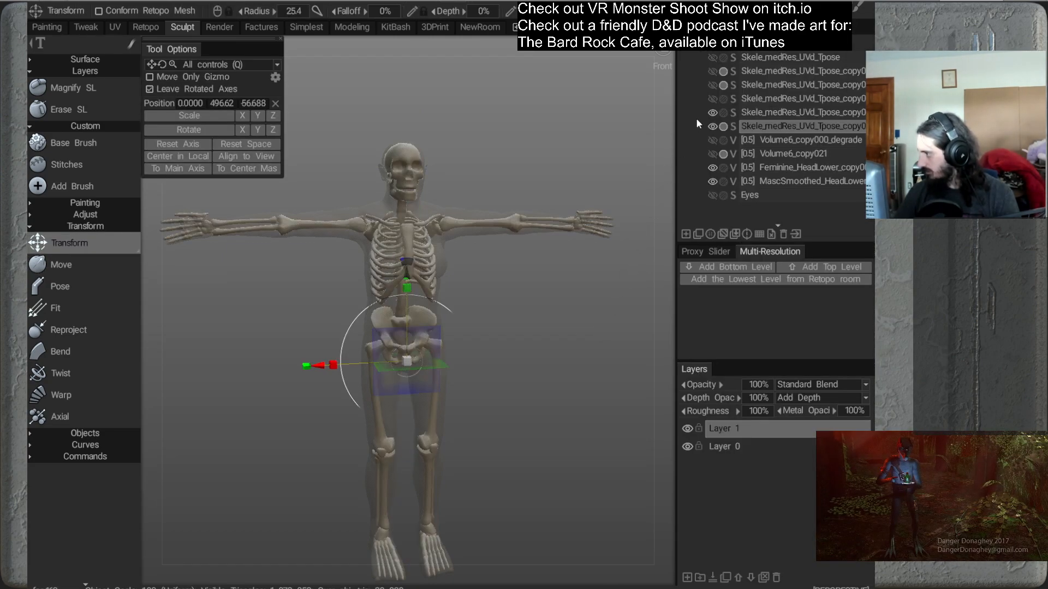
alt+drag(497, 268, 515, 328)
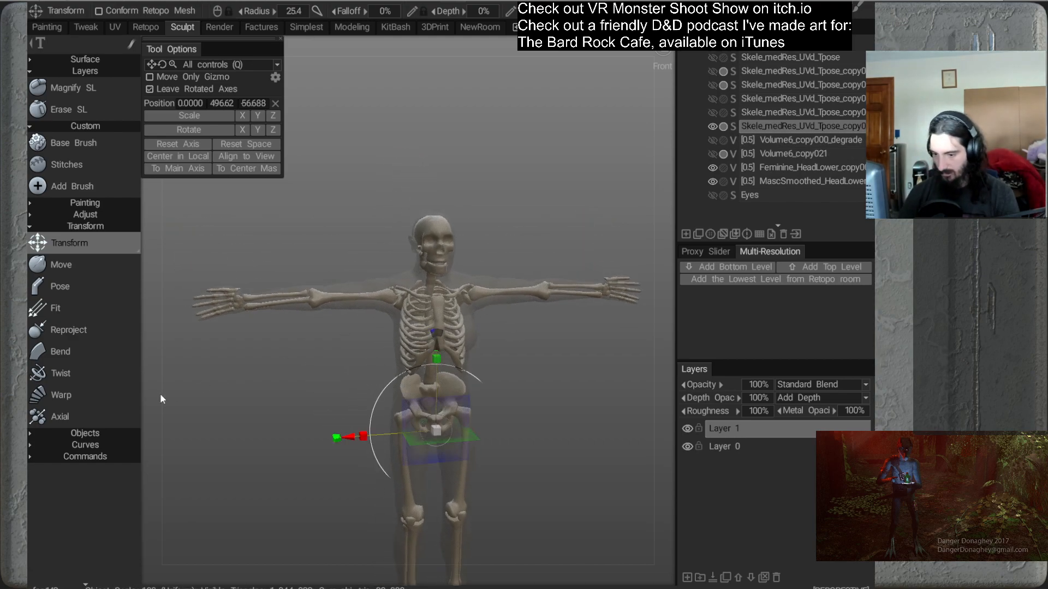
Activate the Move brush, turn on the wireframe display and examine the skull's fit inside the head from the front and left
click(93, 266)
scroll(461, 240, up, 5)
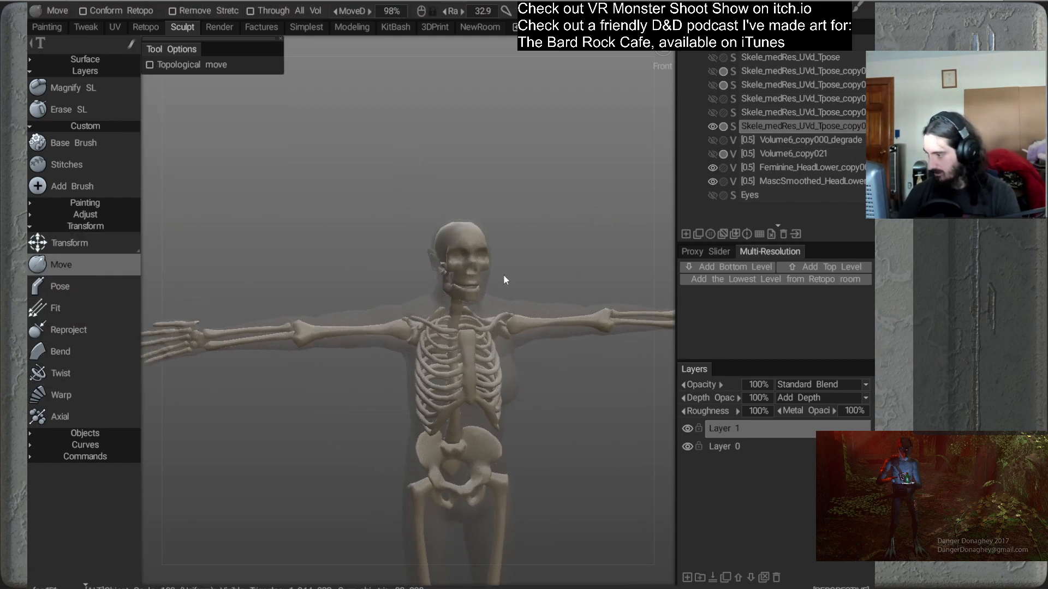
scroll(544, 237, up, 6)
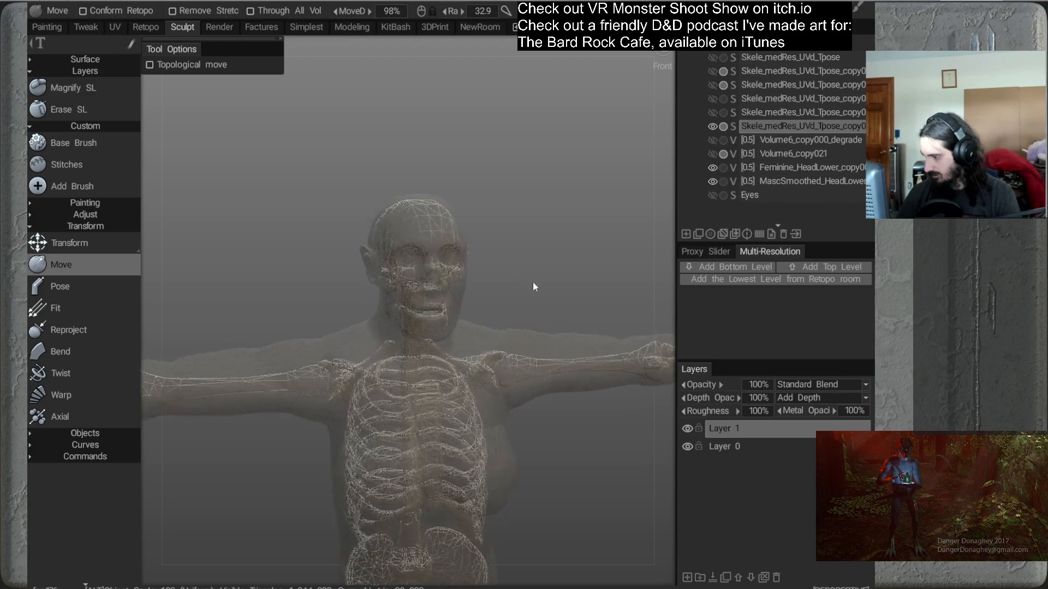
scroll(524, 262, down, 2)
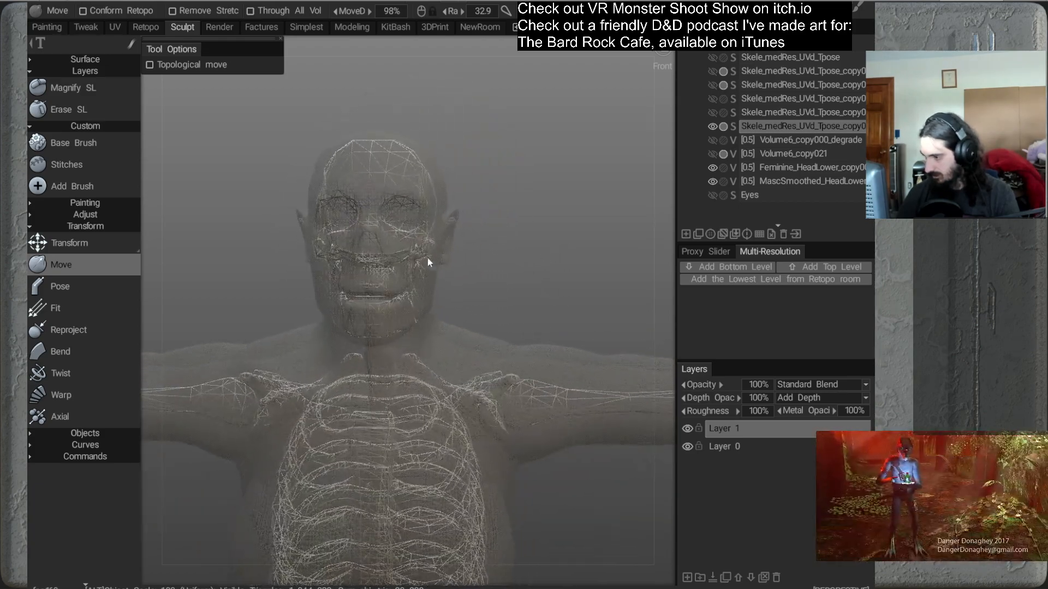
alt+drag(532, 273, 376, 291)
alt+middle_drag(377, 291, 411, 344)
scroll(409, 297, up, 3)
alt+drag(411, 345, 509, 317)
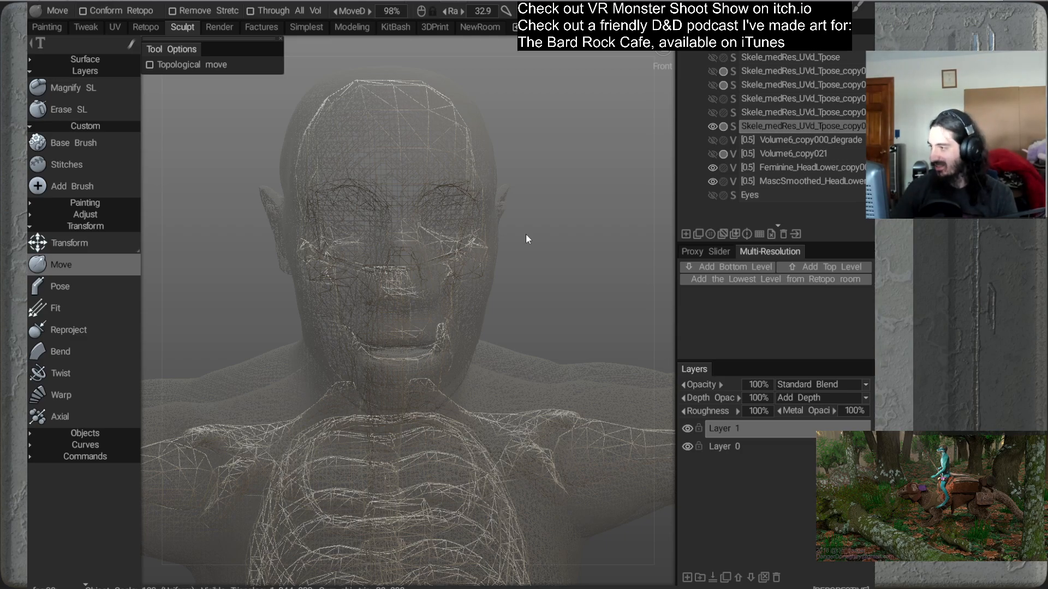
scroll(540, 234, down, 3)
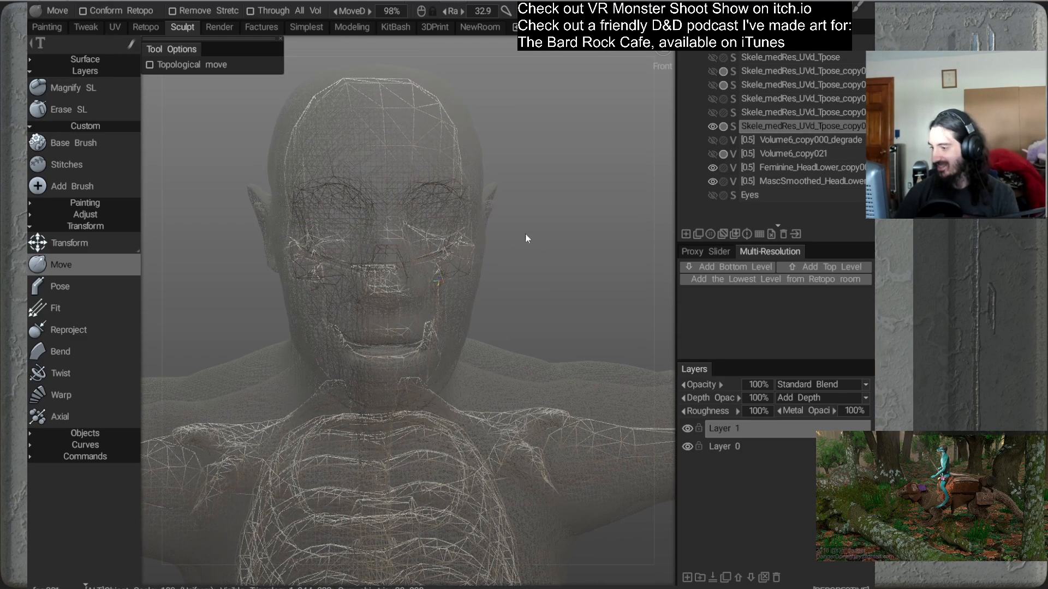
drag(516, 229, 549, 281)
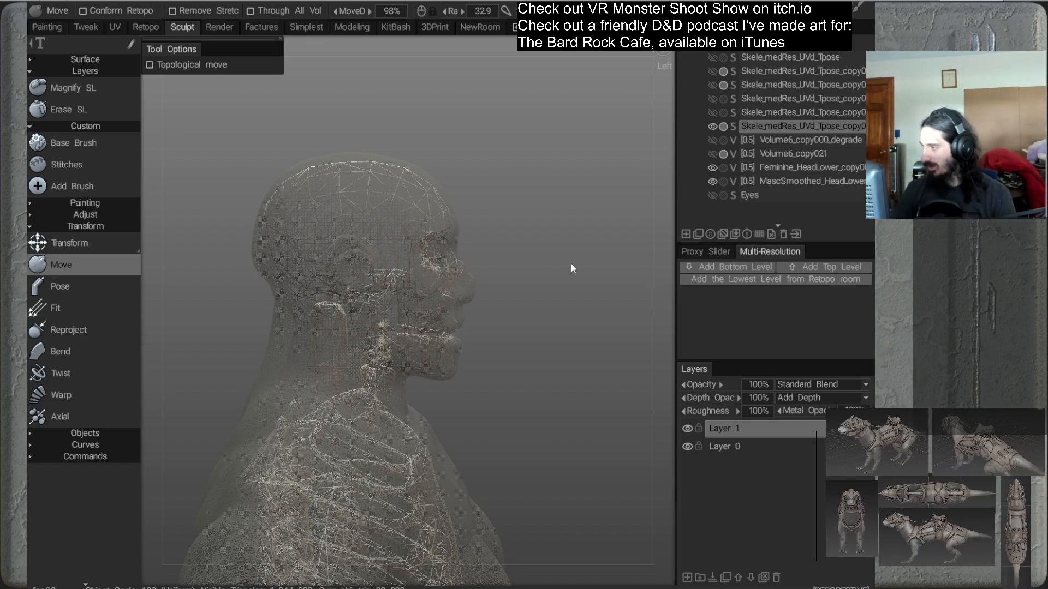
Turn off the masculine body's ghost mode and hide it, leaving only the ghosted feminine body around the cloned skeleton
drag(541, 193, 458, 329)
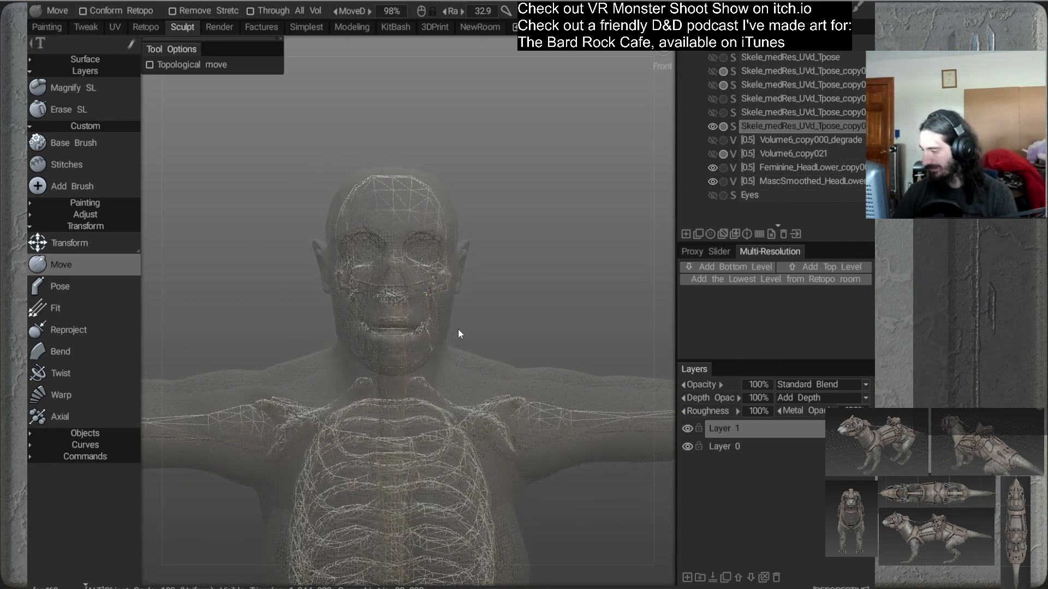
click(723, 182)
drag(536, 261, 581, 246)
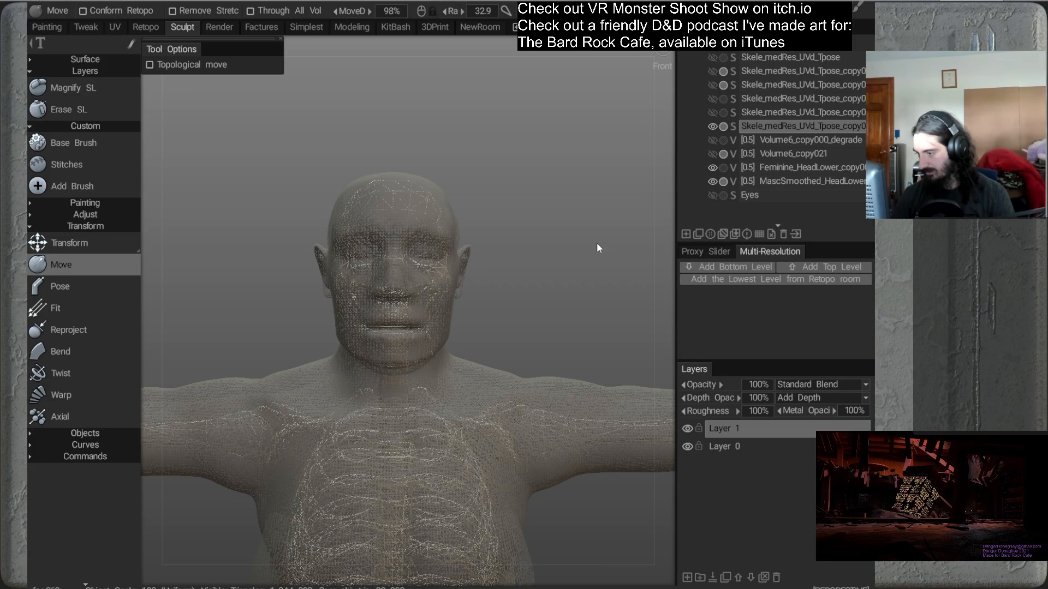
click(712, 181)
mouse_move(484, 280)
mouse_down()
mouse_move(566, 290)
mouse_move(579, 283)
mouse_move(563, 279)
mouse_move(584, 277)
mouse_move(499, 284)
mouse_up()
right_drag(489, 204, 526, 208)
mouse_move(526, 208)
mouse_down()
mouse_move(515, 265)
mouse_move(354, 280)
mouse_move(492, 276)
mouse_move(519, 211)
mouse_move(535, 251)
mouse_move(440, 318)
mouse_move(433, 397)
mouse_move(434, 312)
mouse_up()
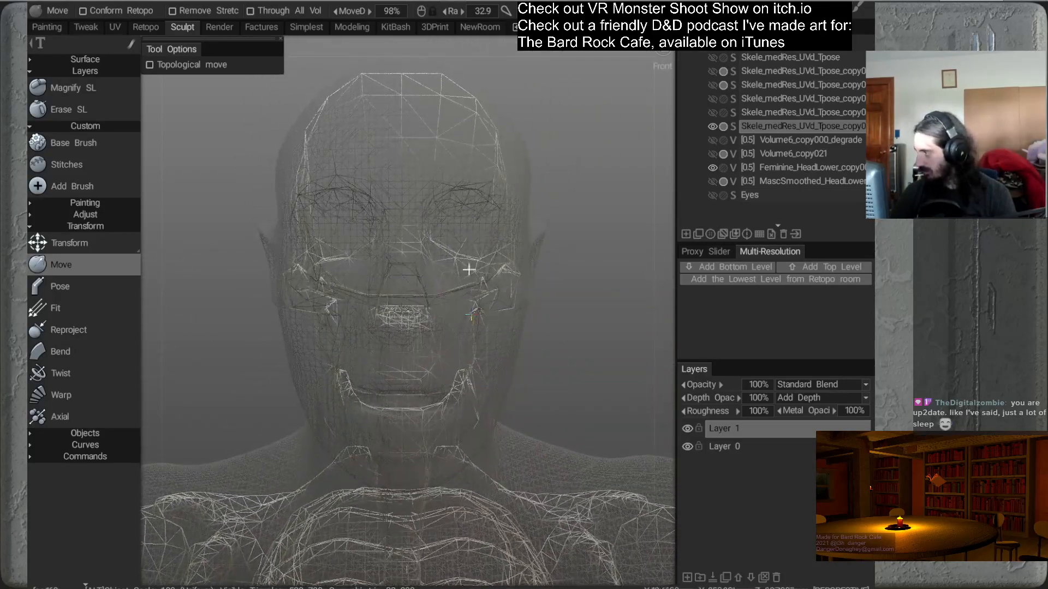
Turn off the wireframe display and adjust the skull's nasal bones inside the feminine head using the Move brush at radius 16.6
key(w)
mouse_move(555, 261)
mouse_down()
mouse_move(552, 275)
mouse_move(551, 234)
mouse_move(549, 242)
mouse_up()
right_drag(420, 228, 335, 268)
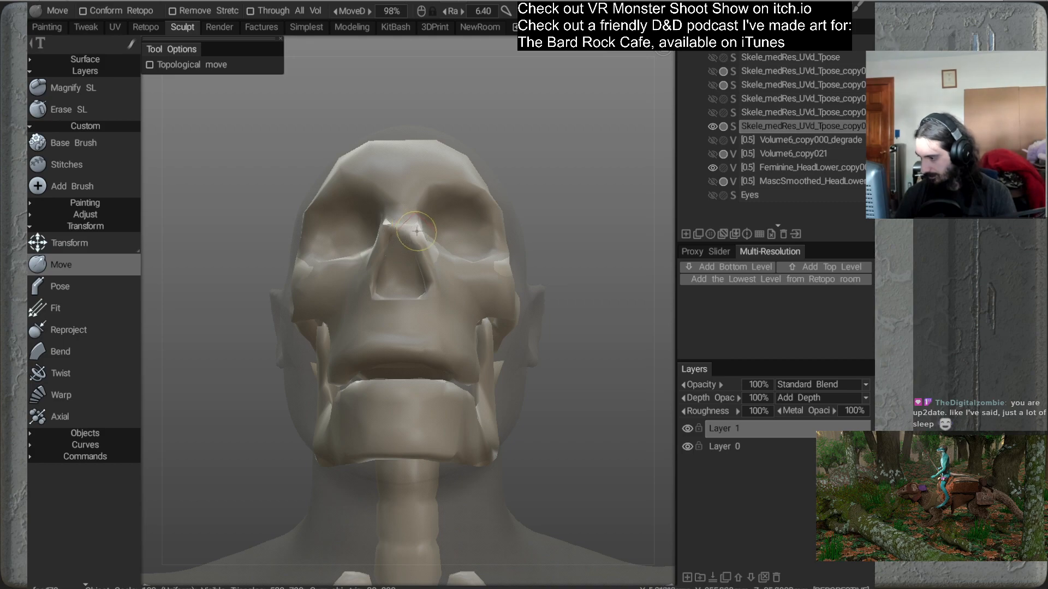
right_drag(413, 233, 418, 232)
mouse_move(410, 234)
alt+mouse_down()
mouse_move(449, 281)
mouse_move(444, 304)
alt+mouse_up()
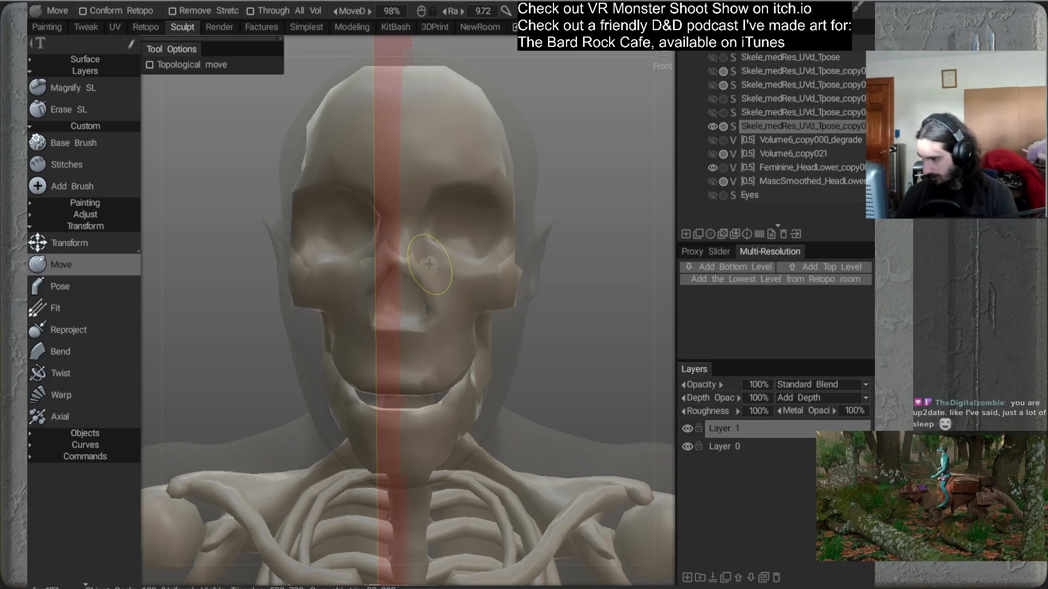
alt+drag(473, 311, 414, 260)
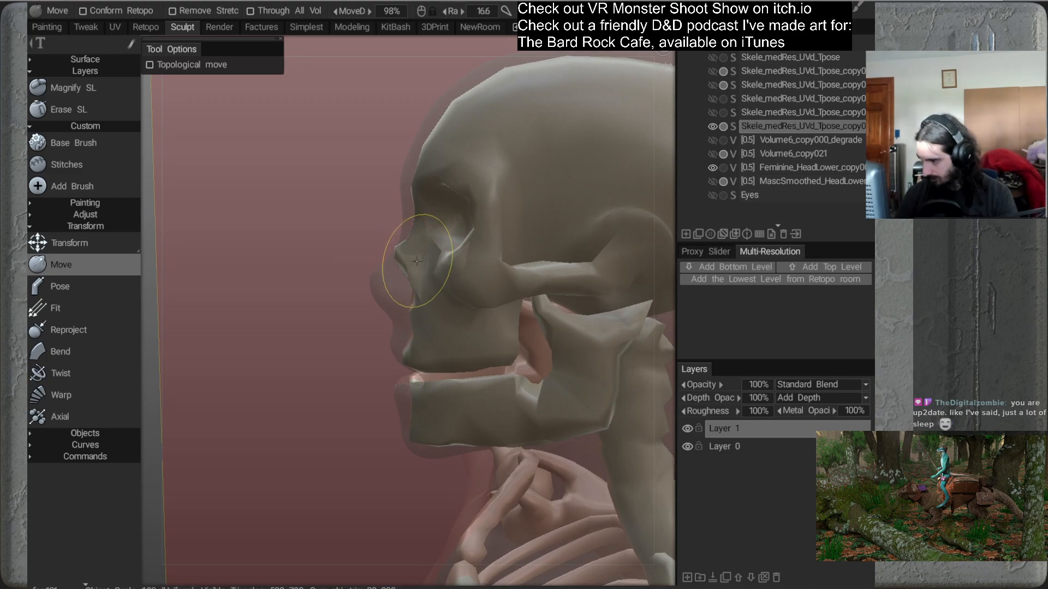
alt+drag(405, 263, 555, 312)
drag(404, 277, 400, 281)
alt+drag(463, 308, 498, 290)
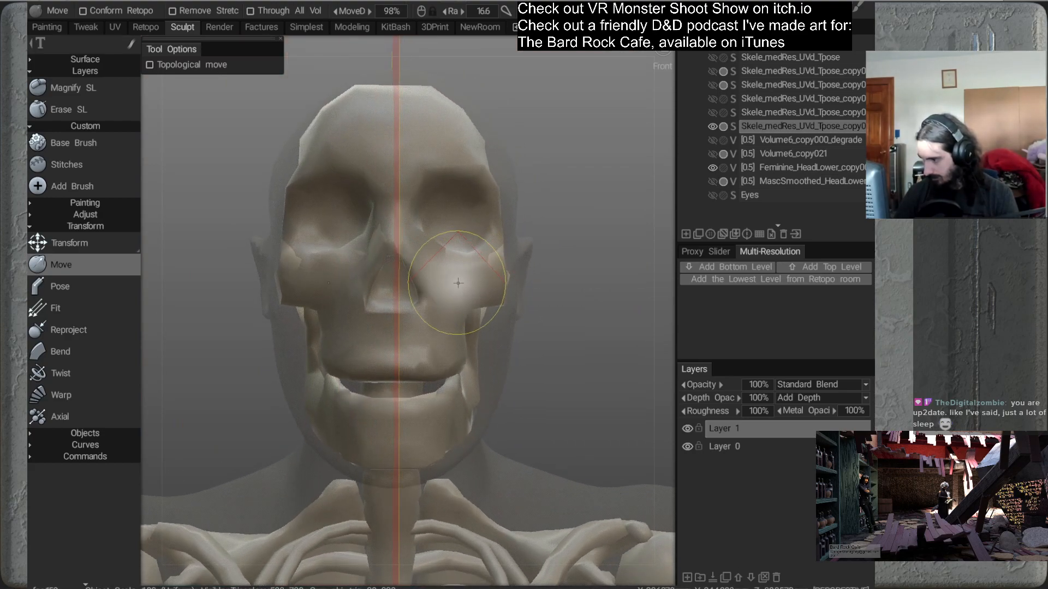
mouse_move(439, 260)
alt+mouse_down()
mouse_move(474, 306)
mouse_move(452, 309)
mouse_move(450, 279)
mouse_move(473, 271)
mouse_move(463, 312)
mouse_move(454, 265)
alt+mouse_up()
alt+drag(445, 320, 484, 243)
Examine the skull, jaw and neck for fit inside the ghosted feminine body from the left and right sides
scroll(474, 237, down, 5)
alt+drag(377, 245, 523, 266)
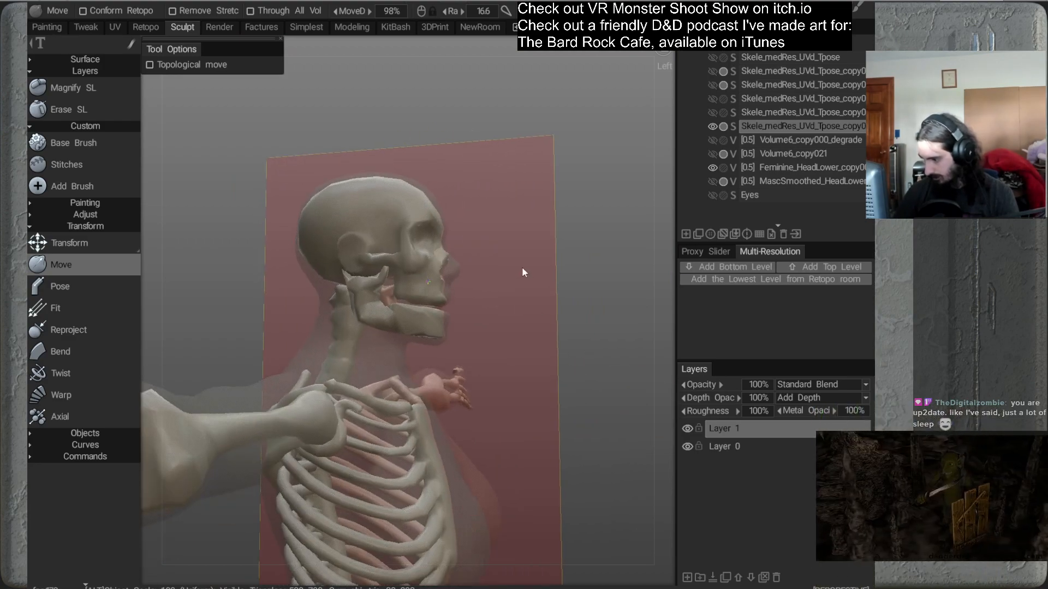
alt+right_drag(523, 267, 518, 334)
mouse_move(518, 334)
alt+mouse_down()
mouse_move(462, 378)
mouse_move(424, 388)
mouse_move(298, 365)
mouse_move(263, 370)
alt+mouse_up()
alt+drag(492, 326, 599, 276)
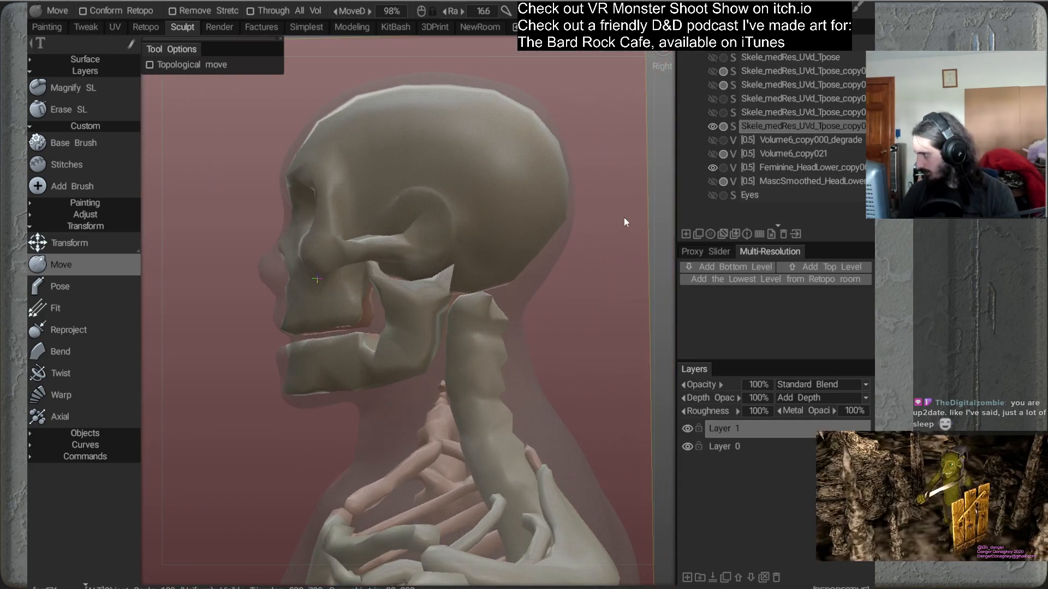
click(724, 167)
click(726, 168)
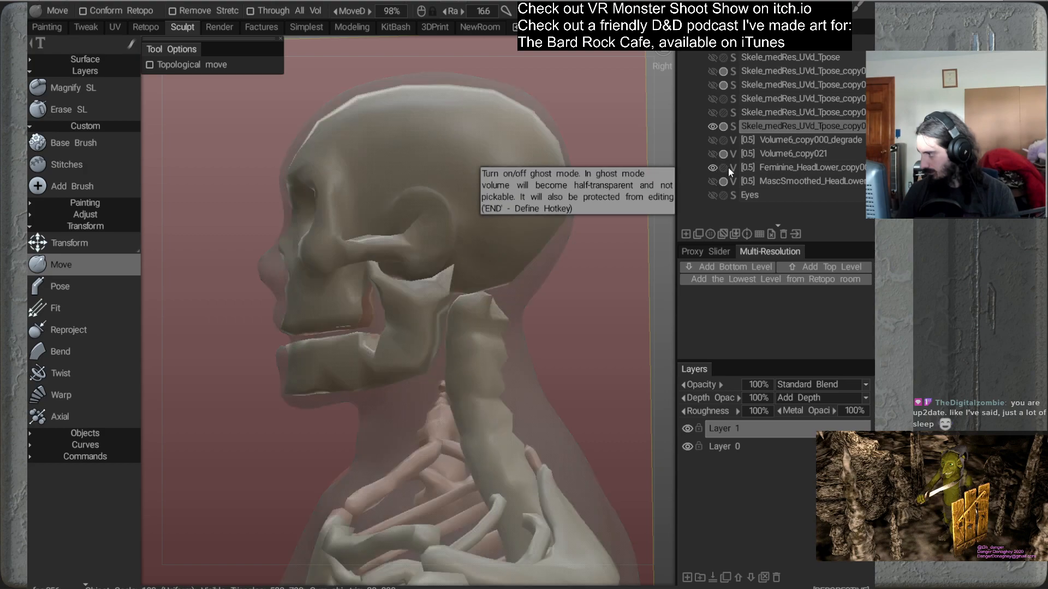
Select the Feminine_HeadLower copy and compare the beige and grey clay shaders on it, keeping the beige one
click(772, 170)
click(750, 130)
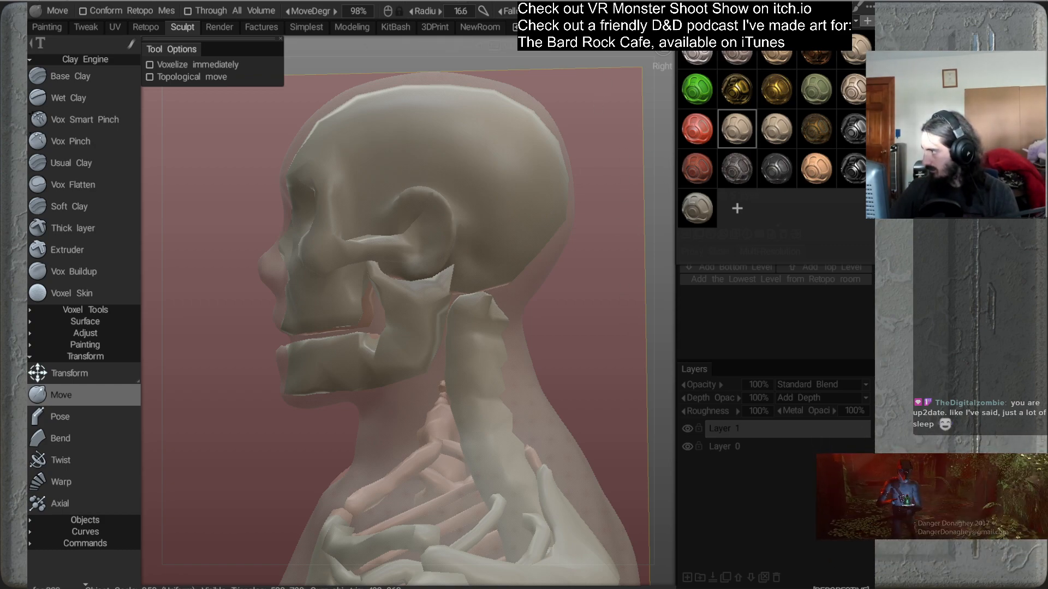
click(701, 218)
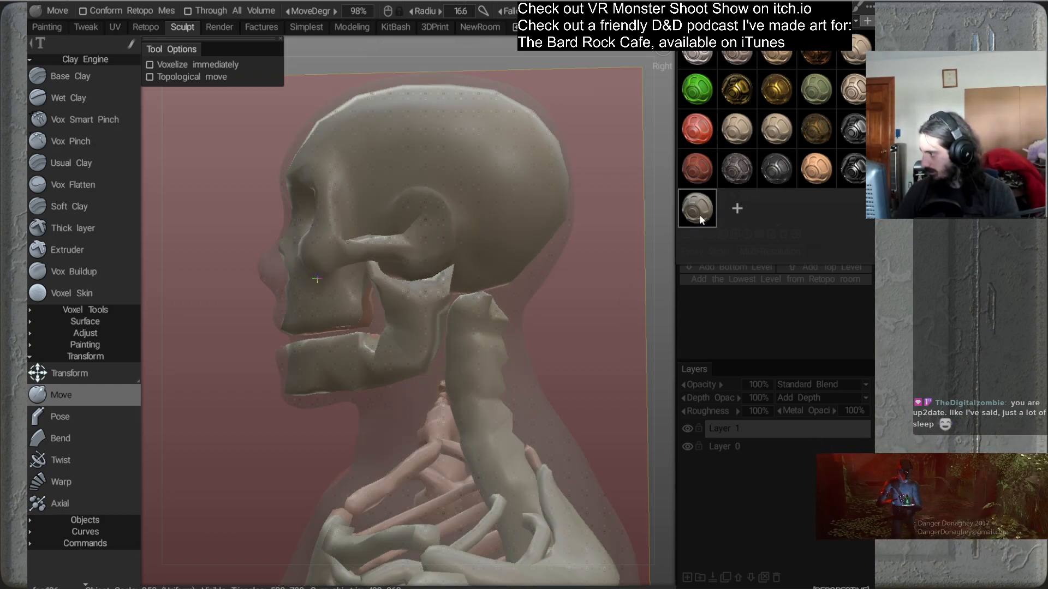
click(735, 132)
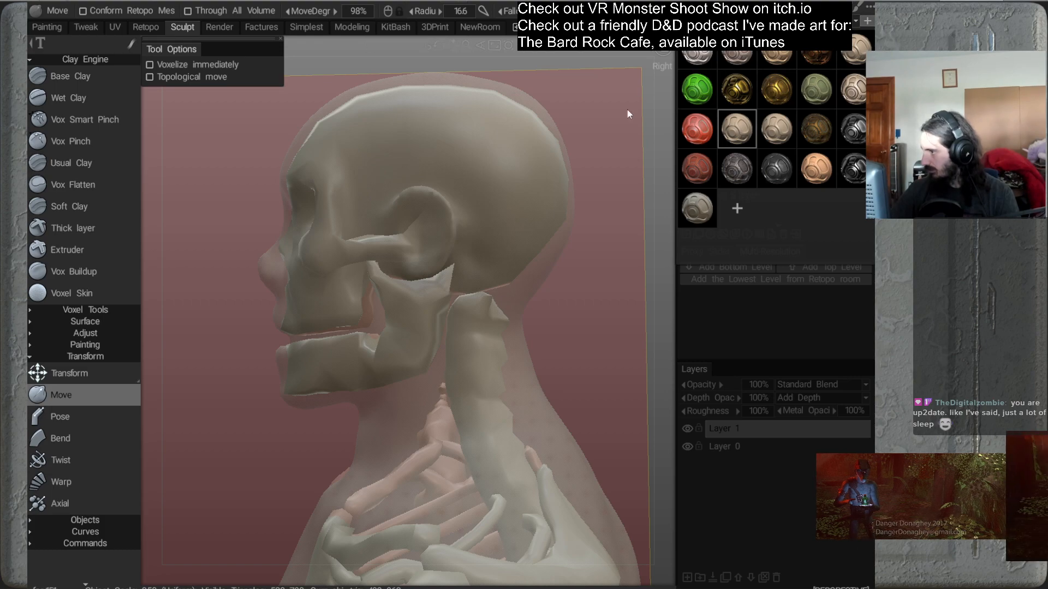
drag(576, 292, 603, 322)
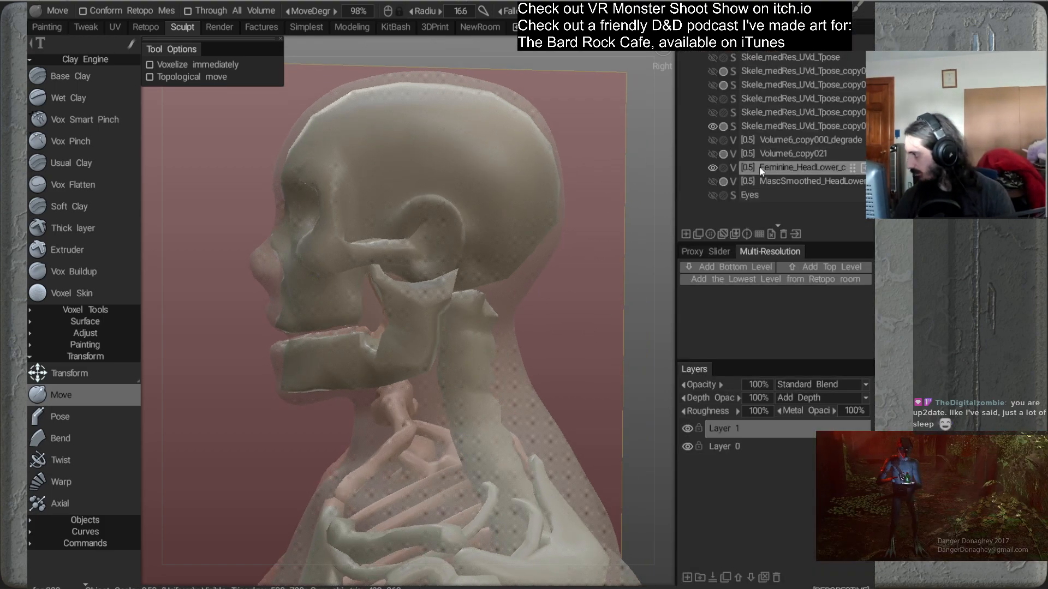
Compare the feminine body in solid and ghost mode over the skeleton from the side, front and below
click(724, 167)
mouse_move(570, 318)
mouse_down()
mouse_move(546, 315)
mouse_move(571, 310)
mouse_move(531, 346)
mouse_move(549, 362)
mouse_move(458, 368)
mouse_move(346, 349)
mouse_move(555, 252)
mouse_up()
click(722, 168)
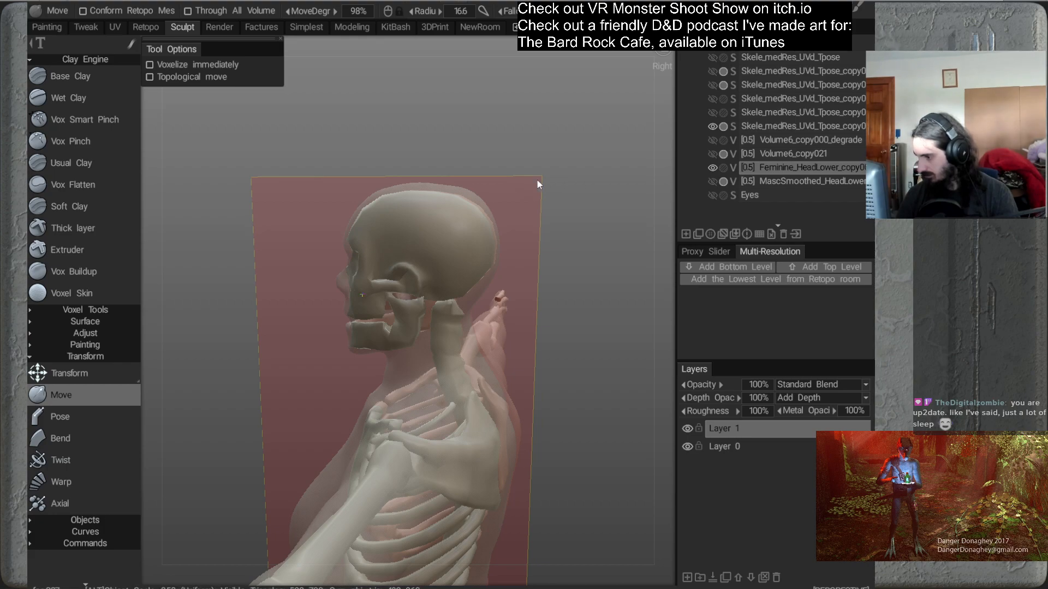
middle_drag(542, 178, 490, 181)
right_drag(489, 181, 506, 227)
drag(506, 227, 571, 237)
right_drag(572, 237, 506, 237)
drag(506, 237, 532, 269)
click(724, 168)
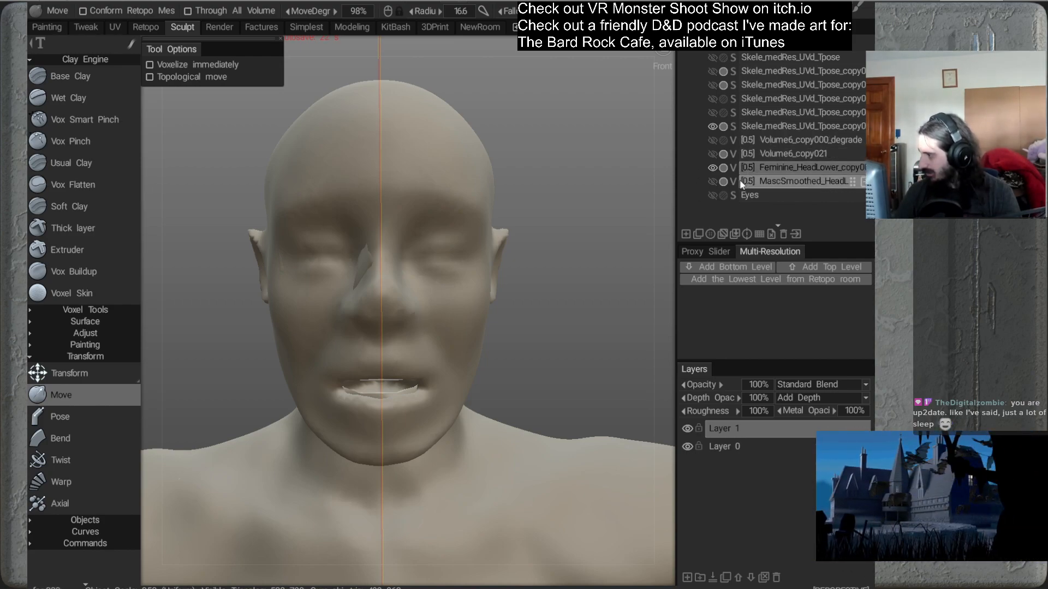
click(724, 167)
mouse_move(468, 303)
alt+mouse_down()
mouse_move(509, 268)
mouse_move(502, 211)
mouse_move(503, 227)
alt+mouse_up()
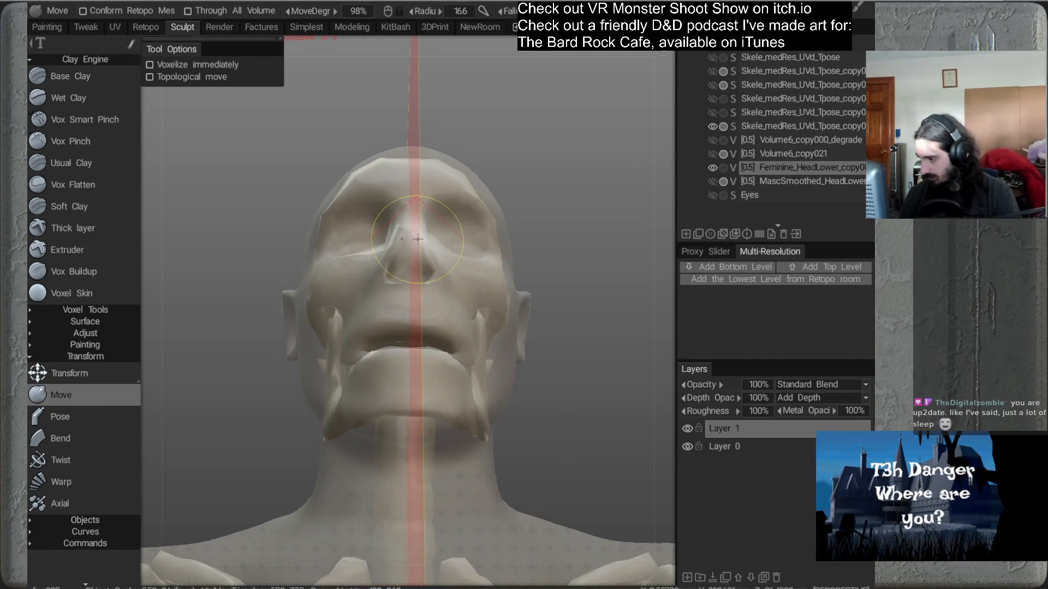
alt+drag(503, 241, 535, 304)
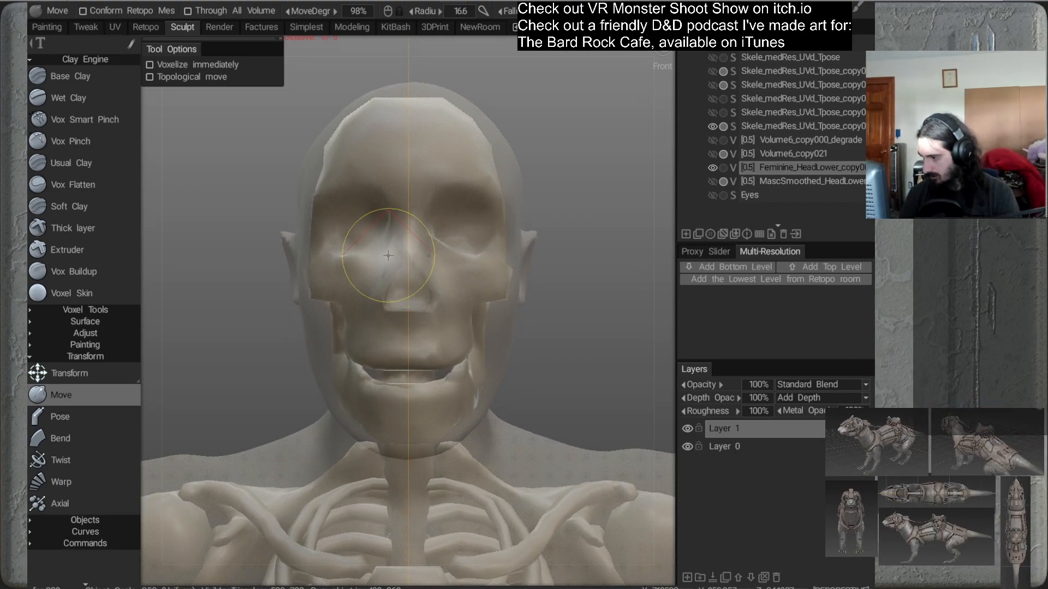
mouse_move(412, 262)
mouse_down()
mouse_move(382, 263)
mouse_move(386, 249)
mouse_move(407, 276)
mouse_up()
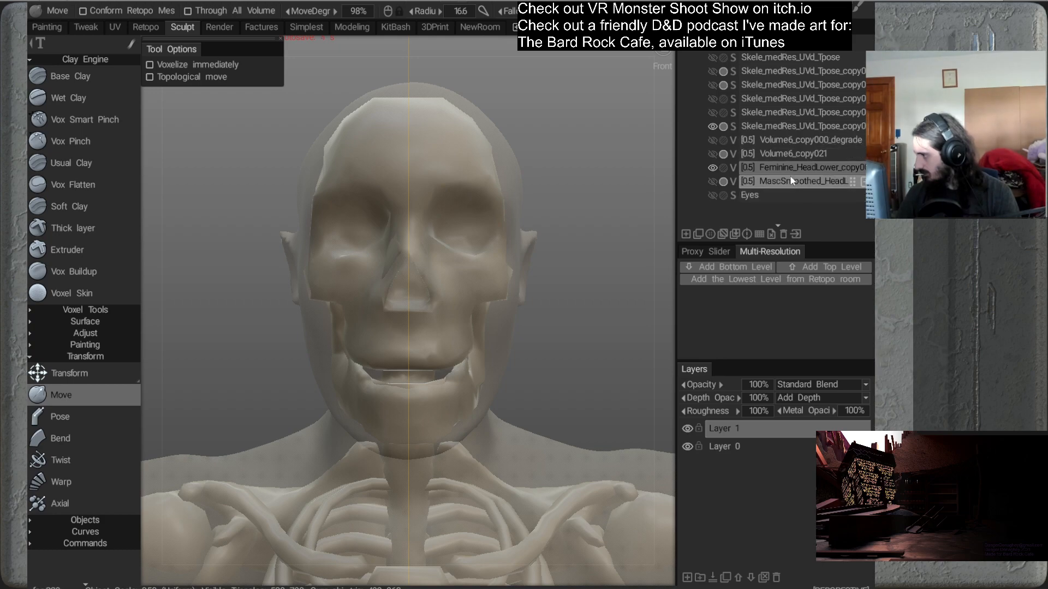
Select the visible skeleton copy and check its skull against the feminine head in solid and ghost mode
click(779, 126)
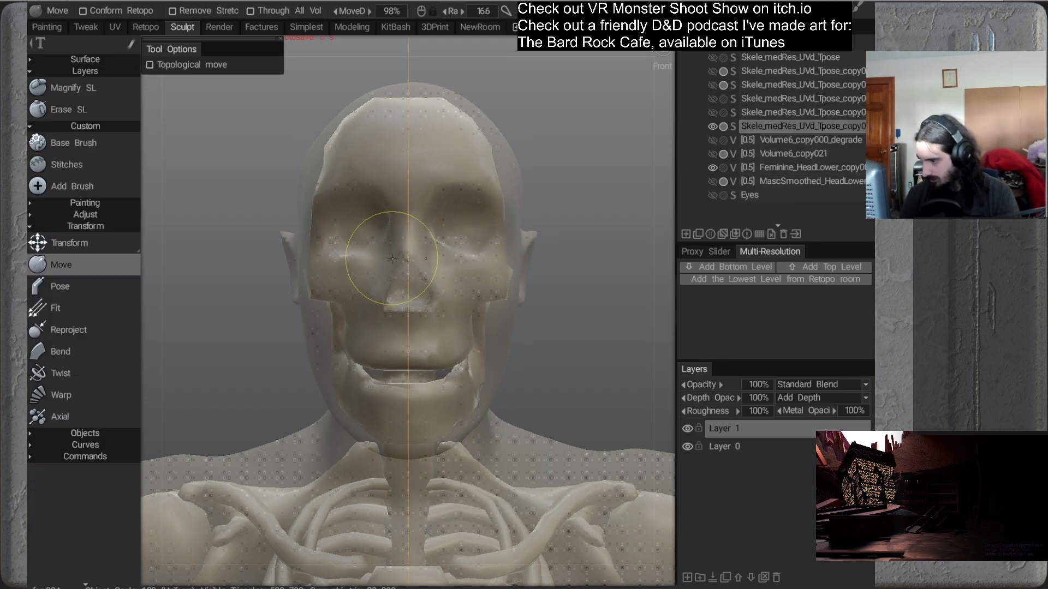
alt+drag(389, 258, 534, 334)
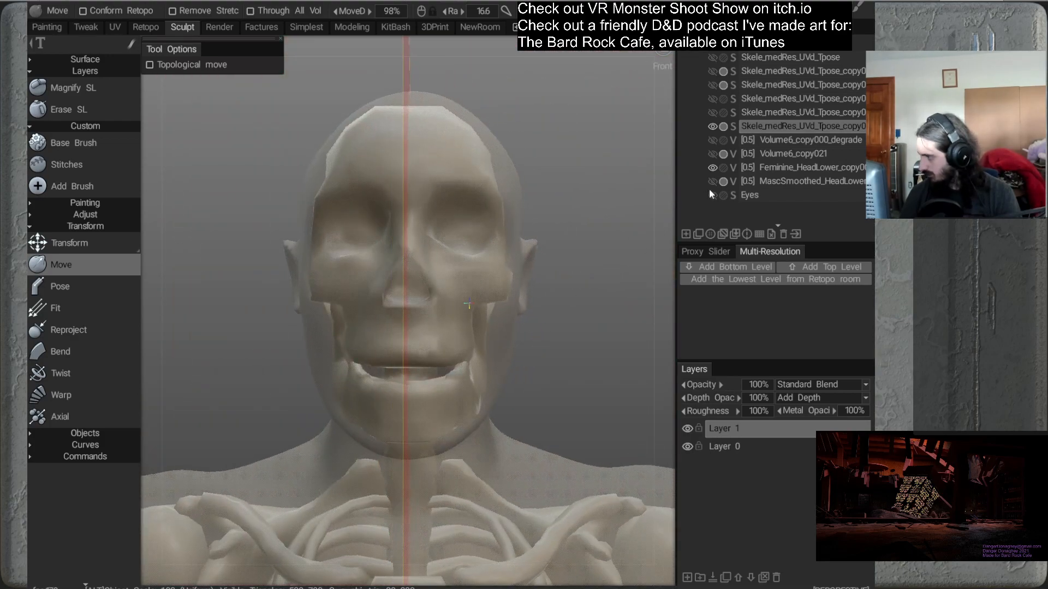
click(723, 167)
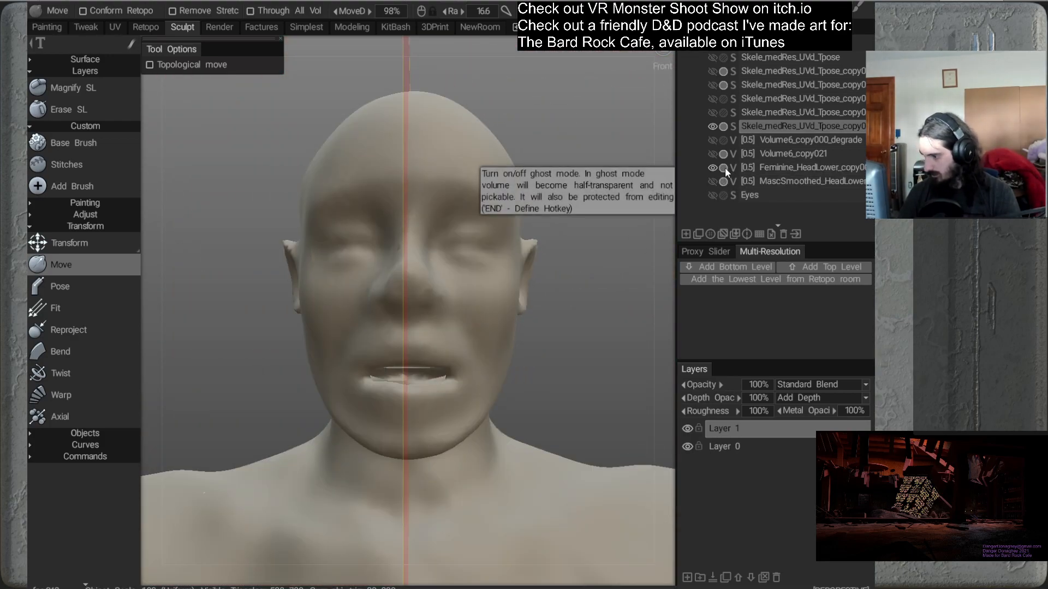
alt+drag(514, 262, 508, 294)
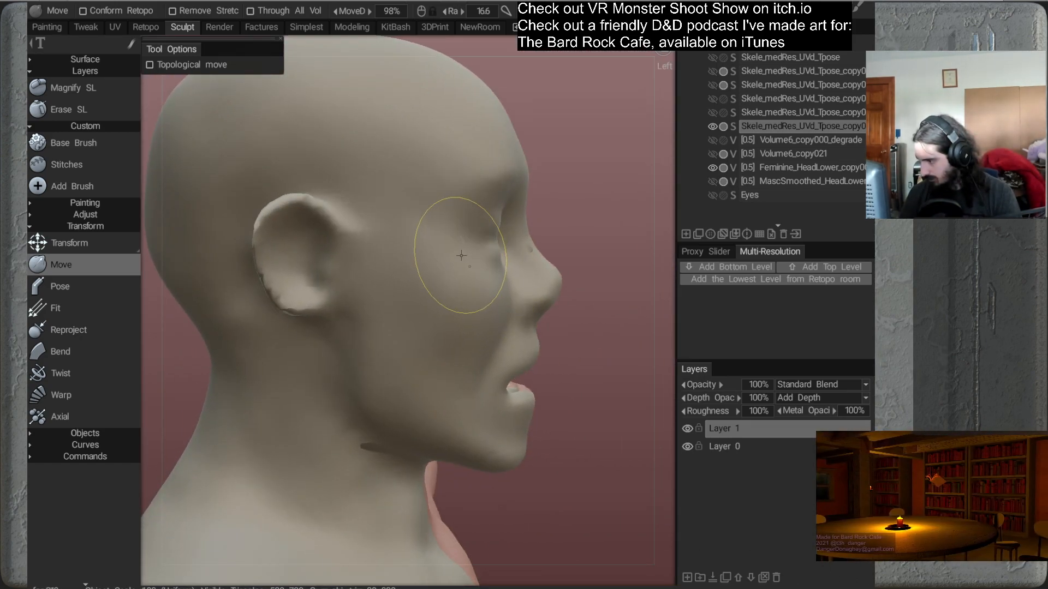
alt+drag(459, 256, 560, 285)
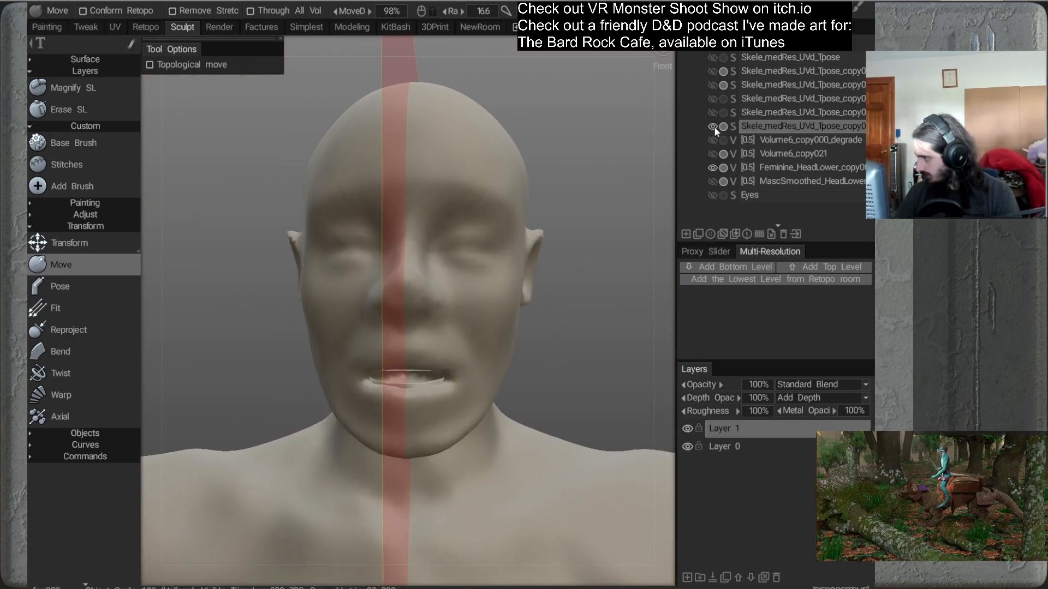
click(723, 168)
mouse_move(600, 256)
alt+mouse_down()
mouse_move(520, 332)
mouse_move(433, 320)
mouse_move(551, 304)
mouse_move(575, 320)
alt+mouse_up()
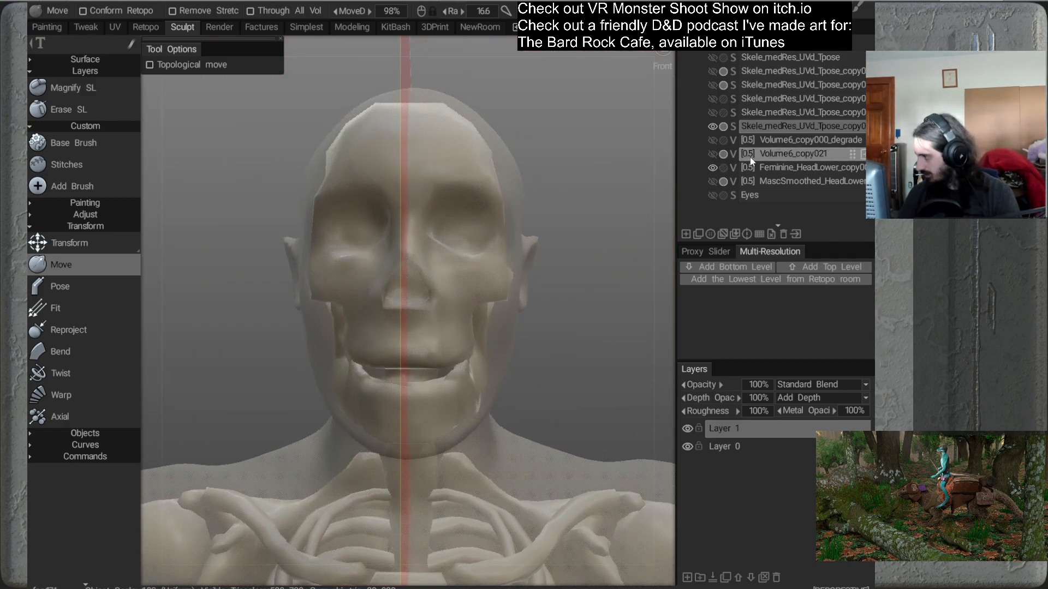
Show the masculine body in ghost mode and hide the feminine body
click(712, 181)
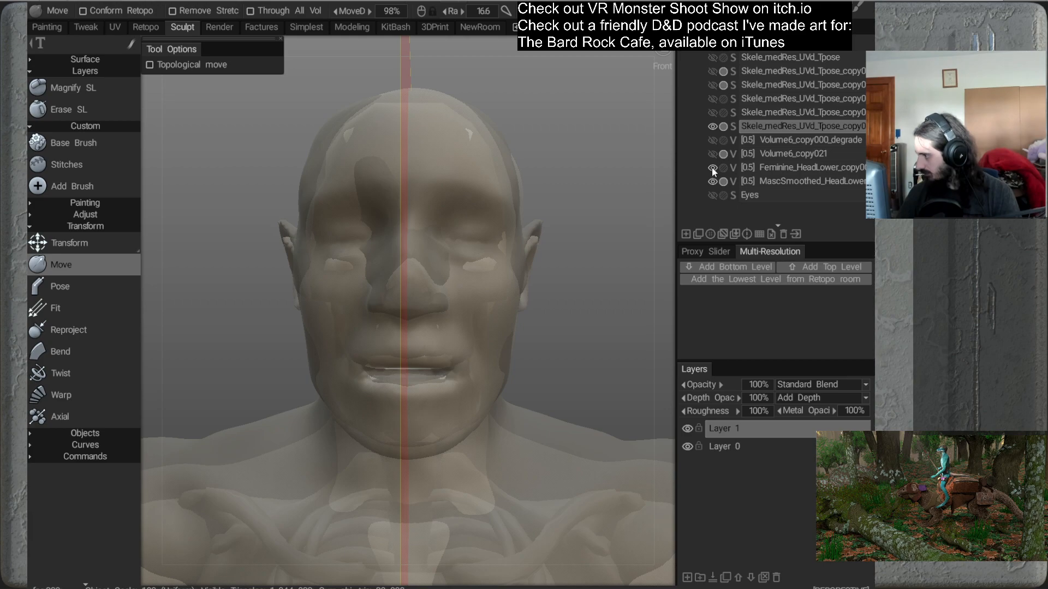
click(712, 168)
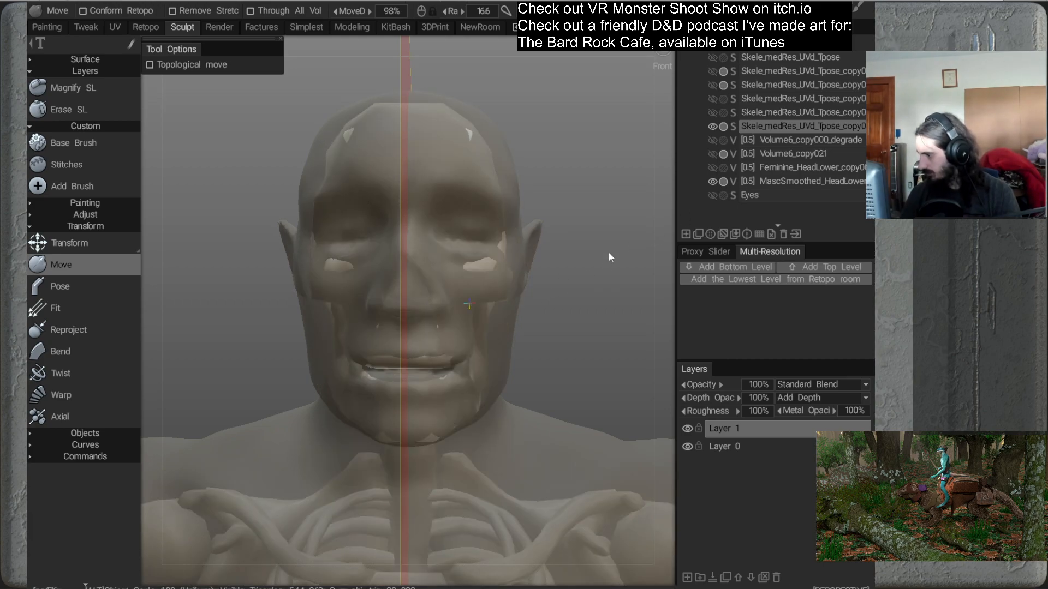
click(722, 181)
alt+drag(514, 328, 608, 335)
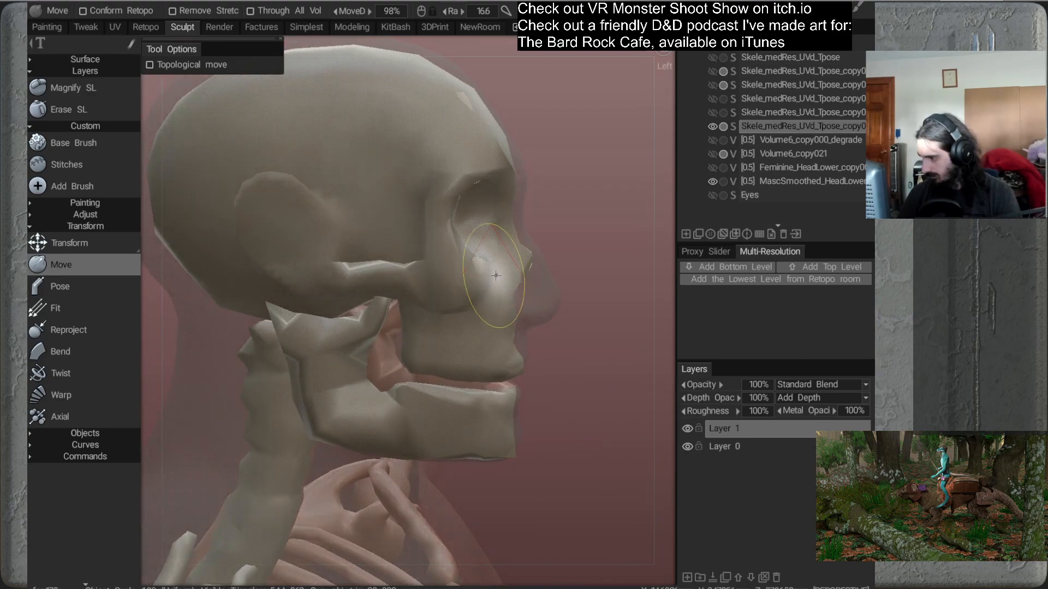
Clone the feminine-fitted skeleton copy and hide its source so only the new clone shows inside the masculine body
alt+right_drag(577, 313, 566, 257)
scroll(564, 254, up, 5)
right_click(768, 124)
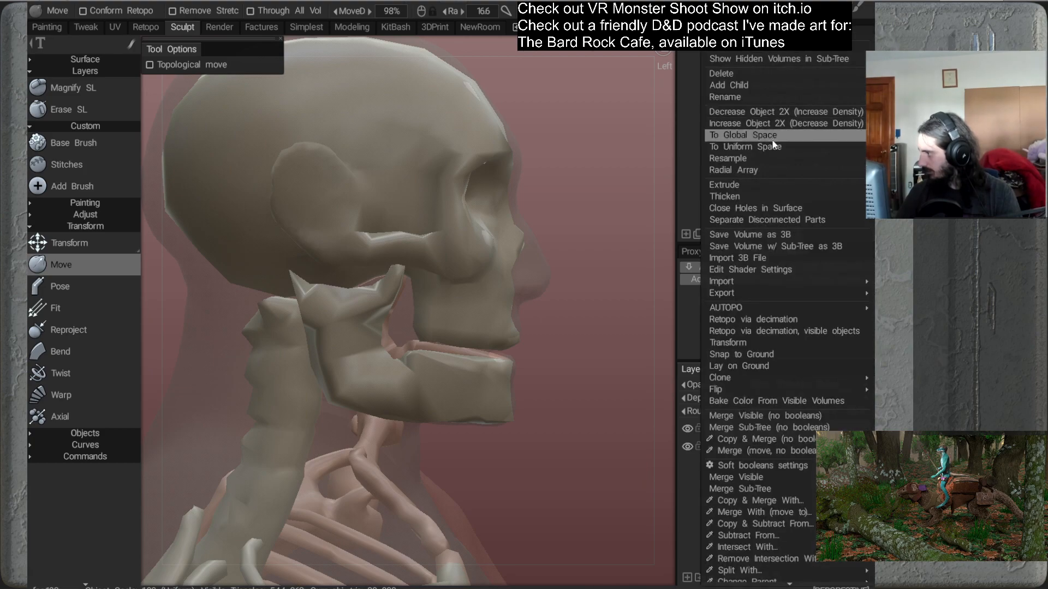
mouse_move(725, 377)
click(601, 327)
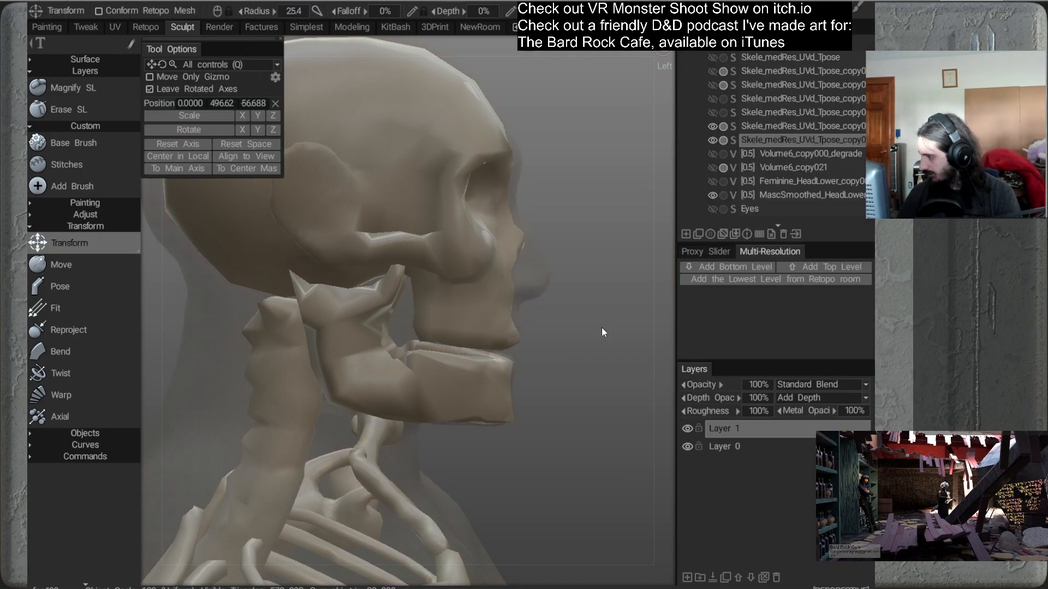
alt+drag(660, 194, 573, 240)
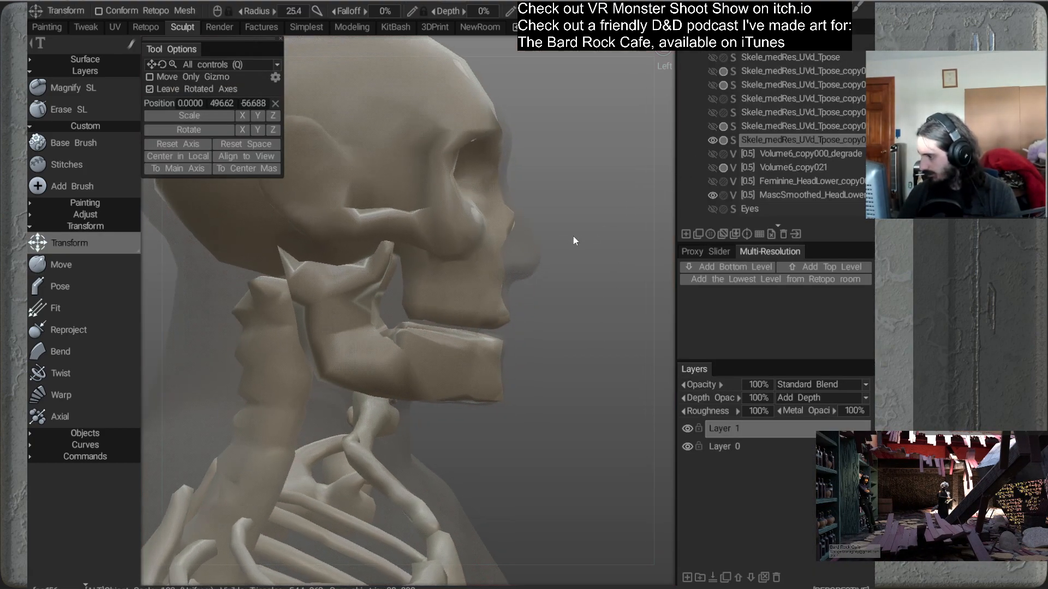
Activate the Move brush and examine the new skull clone's fit inside the masculine head from the left, front and right
click(106, 266)
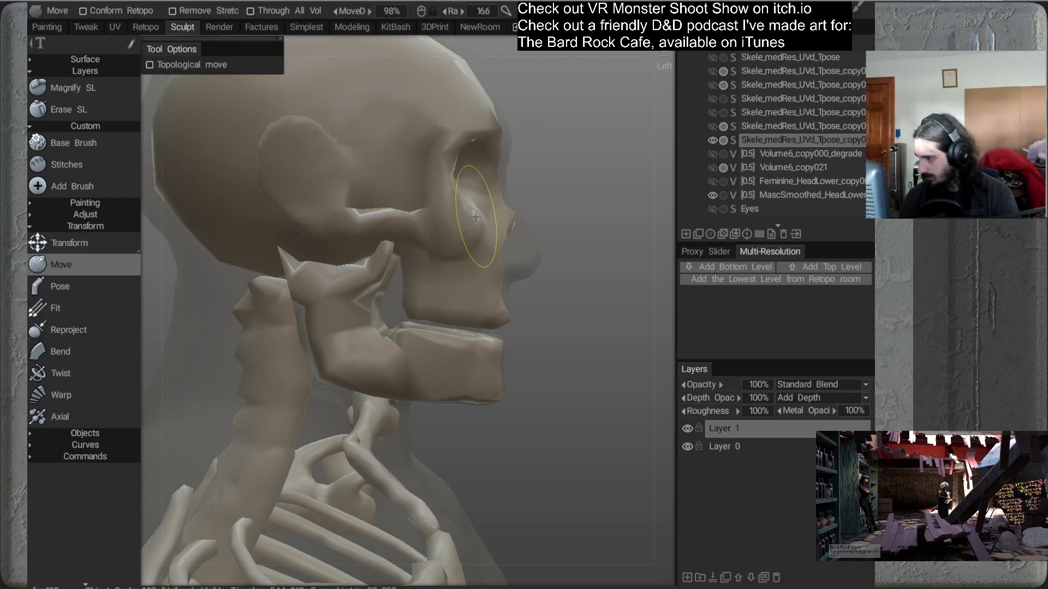
mouse_move(474, 217)
alt+mouse_down()
mouse_move(572, 264)
mouse_move(496, 273)
mouse_move(551, 274)
mouse_move(422, 207)
alt+mouse_up()
alt+middle_drag(509, 200, 541, 293)
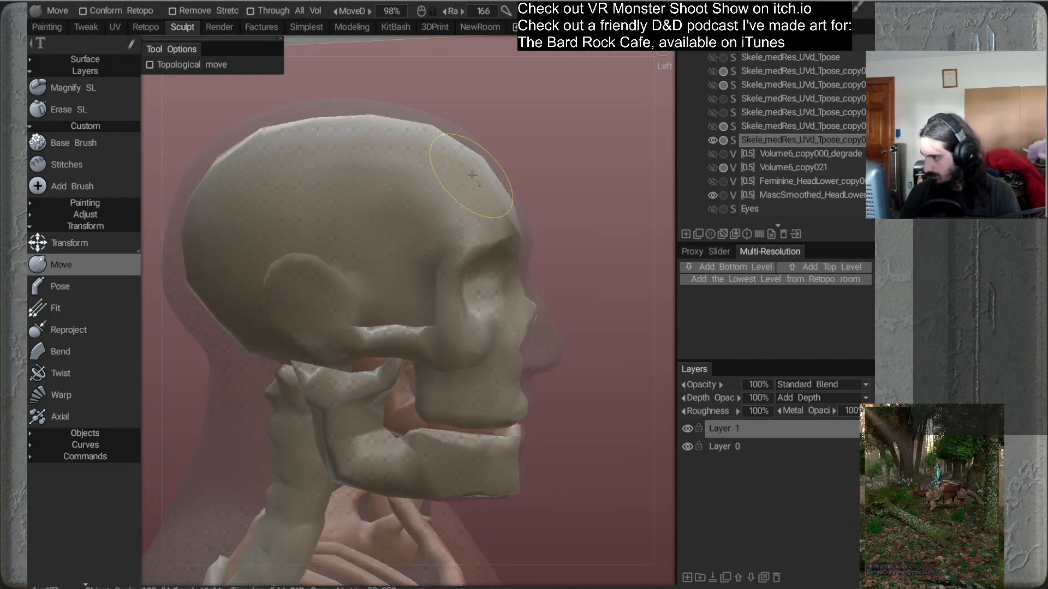
alt+drag(568, 257, 444, 322)
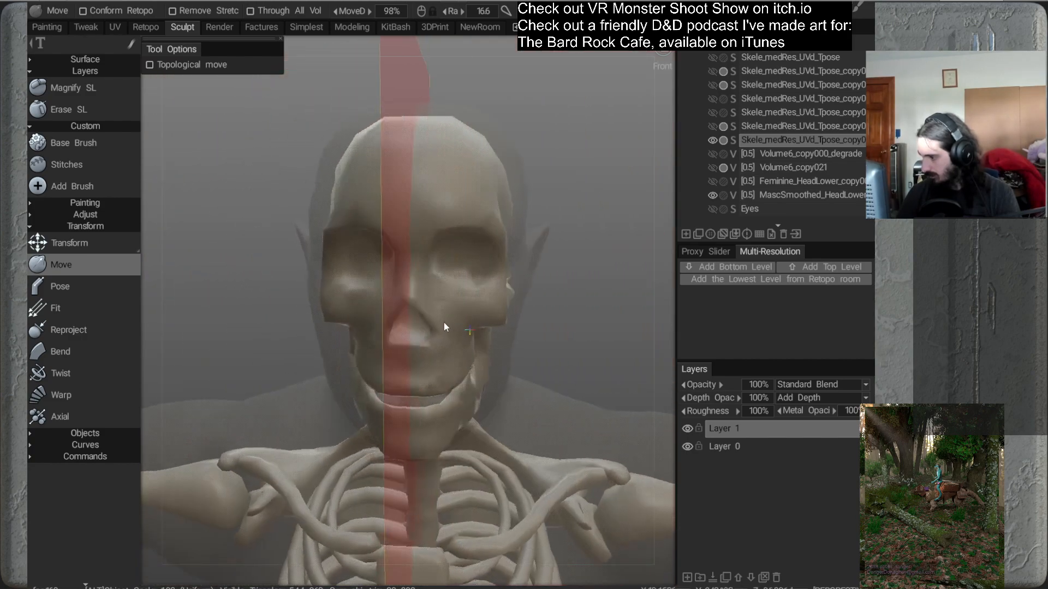
alt+drag(550, 307, 432, 280)
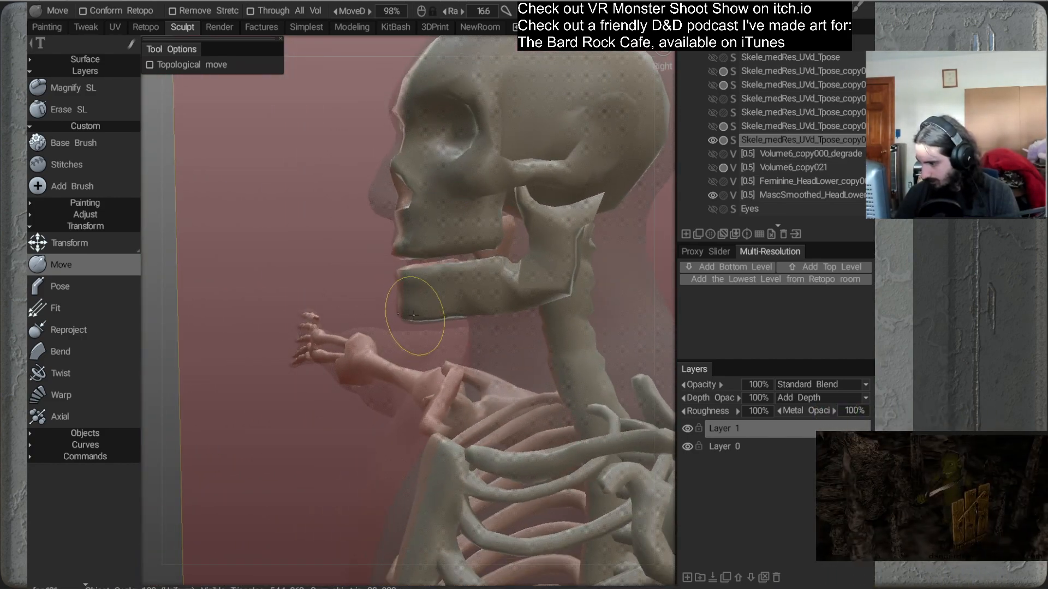
Examine the skull clone's jaw and face inside the ghosted masculine head from the front and both sides
alt+drag(419, 318, 568, 347)
alt+middle_drag(516, 263, 544, 293)
alt+right_drag(545, 293, 500, 283)
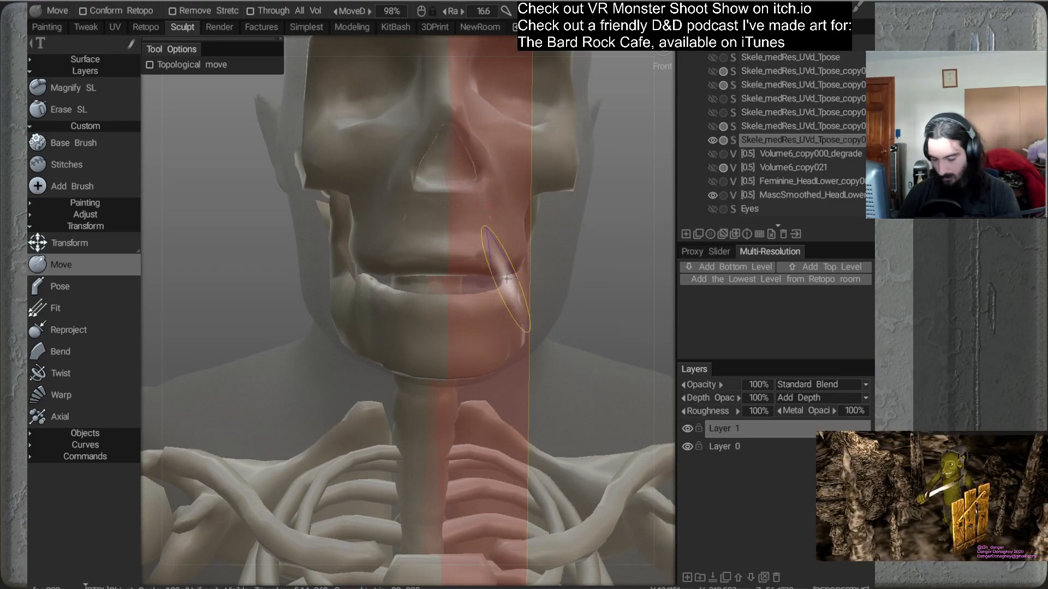
alt+drag(551, 276, 518, 277)
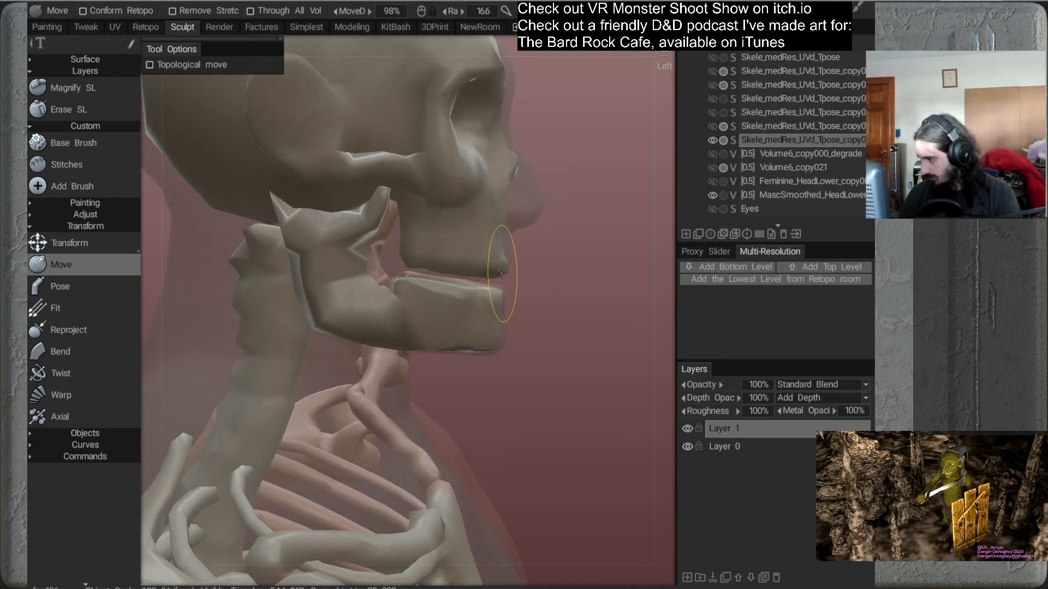
mouse_move(568, 304)
alt+mouse_down()
mouse_move(440, 306)
mouse_move(580, 301)
mouse_move(540, 306)
mouse_move(476, 270)
mouse_move(555, 300)
alt+mouse_up()
alt+right_drag(555, 300, 523, 253)
alt+drag(522, 253, 645, 193)
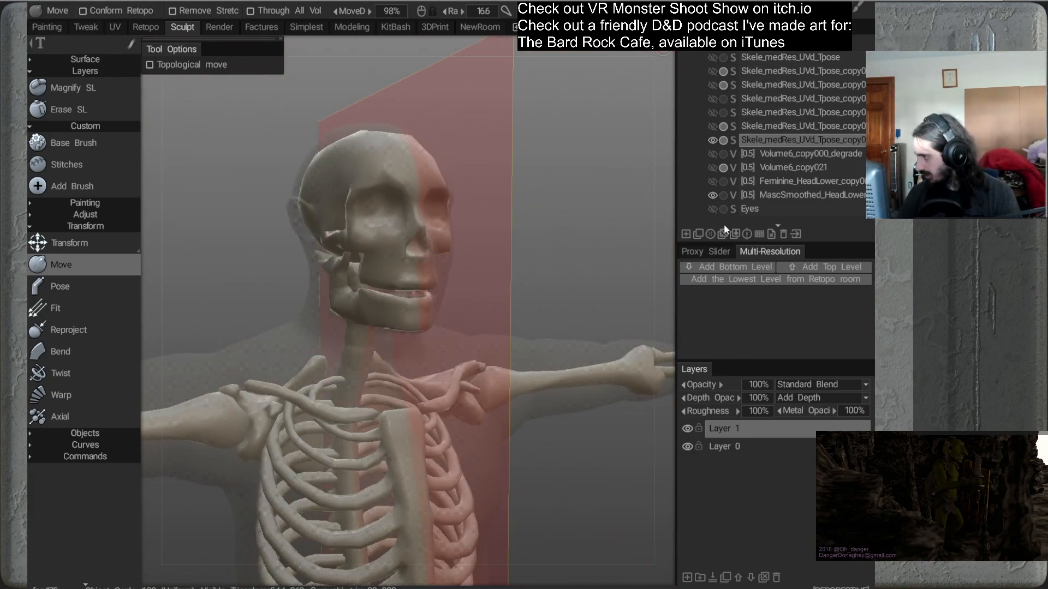
Turn off ghost mode for the masculine body and pull the skeleton's lower jaw forward toward the chin with the Move brush
click(722, 194)
mouse_move(548, 324)
alt+mouse_down()
mouse_move(474, 332)
mouse_move(535, 314)
mouse_move(498, 292)
mouse_move(419, 360)
mouse_move(402, 316)
mouse_move(472, 346)
mouse_move(480, 295)
alt+mouse_up()
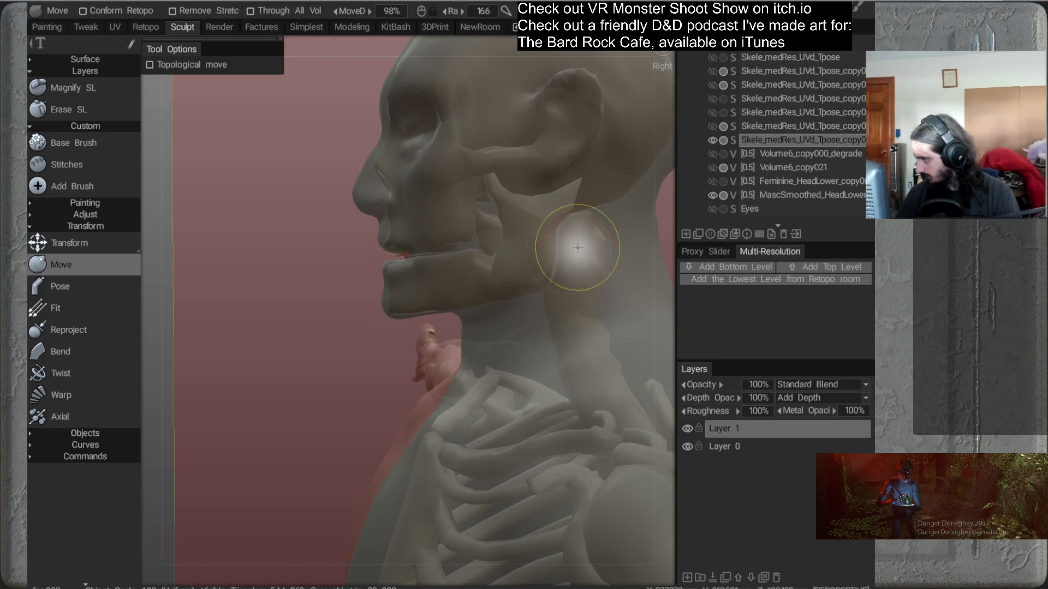
mouse_move(521, 327)
alt+mouse_down()
mouse_move(499, 272)
mouse_move(558, 286)
mouse_move(568, 257)
mouse_move(519, 309)
mouse_move(523, 320)
mouse_move(515, 268)
alt+mouse_up()
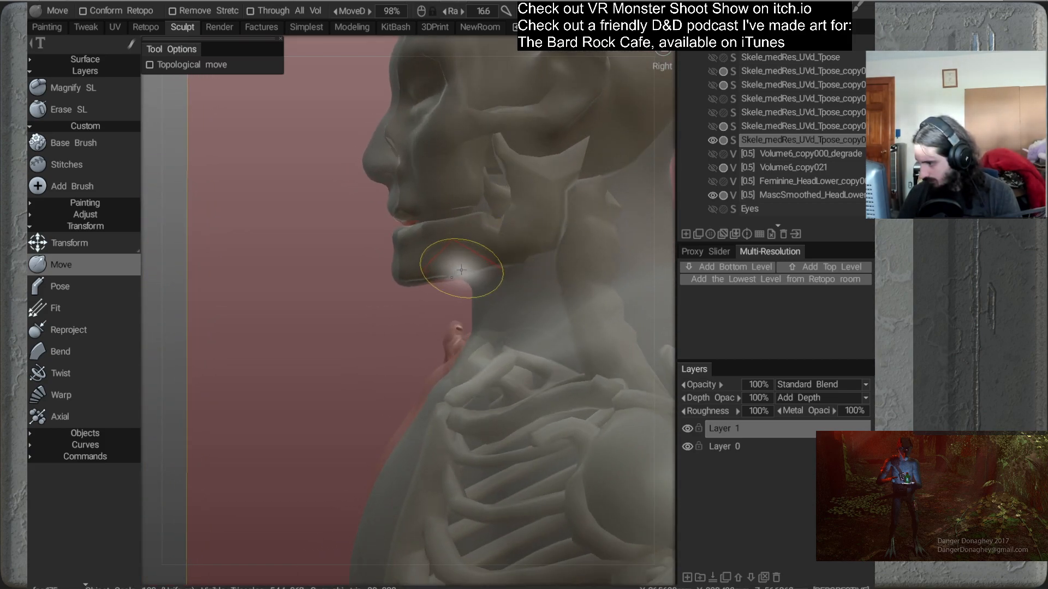
mouse_move(434, 269)
mouse_down()
mouse_move(413, 248)
mouse_move(408, 274)
mouse_up()
mouse_move(446, 319)
alt+mouse_down()
mouse_move(561, 322)
mouse_move(468, 325)
mouse_move(512, 258)
mouse_move(497, 306)
mouse_move(420, 314)
mouse_move(437, 298)
mouse_move(584, 294)
alt+mouse_up()
scroll(436, 298, down, 6)
alt+drag(510, 312, 581, 311)
Select the masculine body and assign it an opaque beige clay shader
click(789, 196)
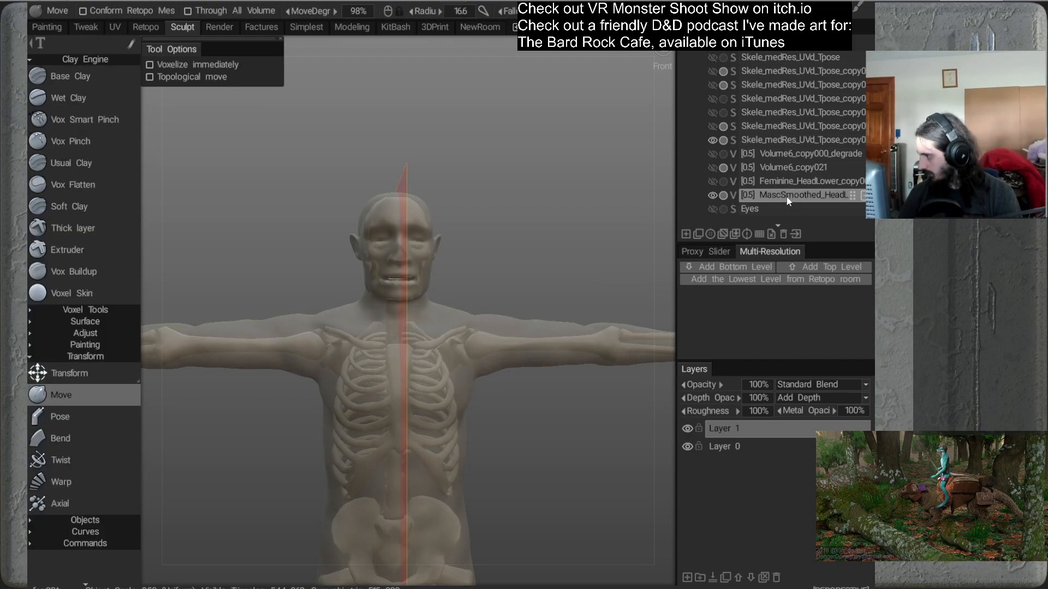
click(762, 22)
click(737, 134)
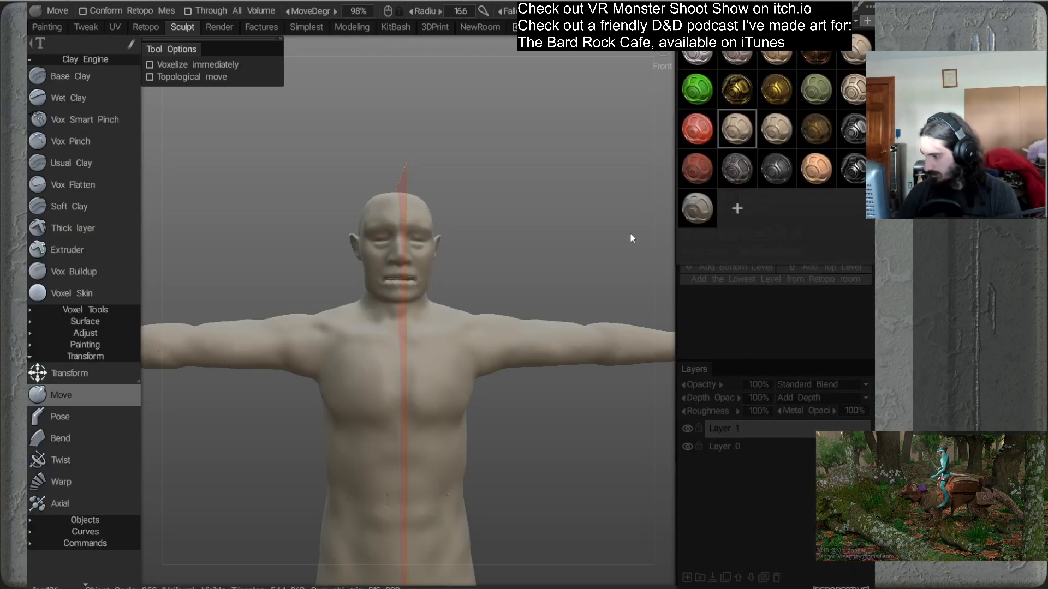
Resize the Move brush to a radius of 27.7 and examine the masculine head's profile, forehead and face
alt+drag(506, 249, 467, 305)
right_drag(419, 278, 440, 278)
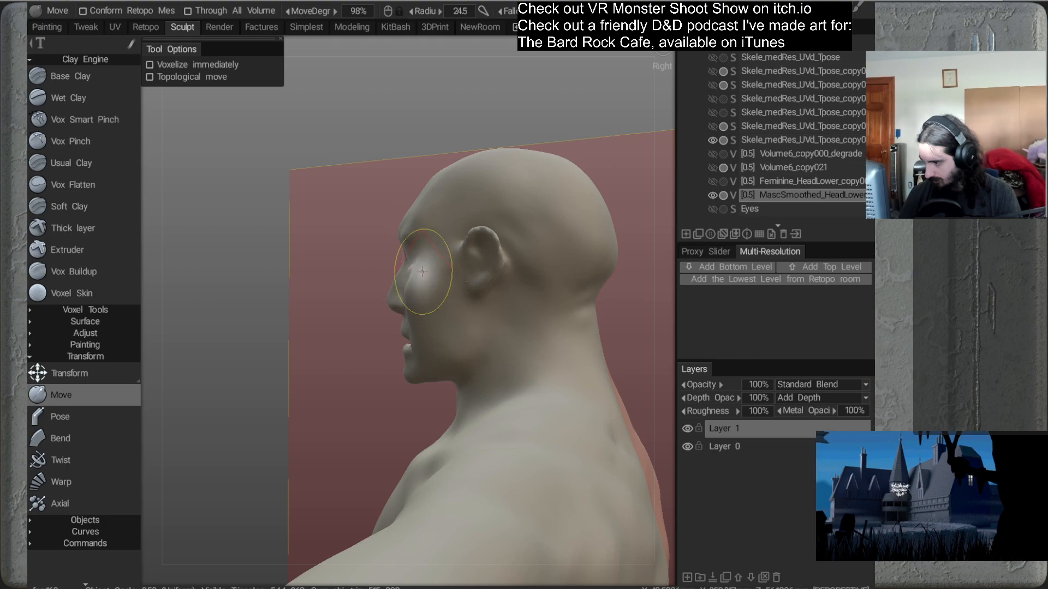
mouse_move(439, 299)
alt+mouse_down()
mouse_move(554, 299)
mouse_move(452, 313)
mouse_move(467, 287)
alt+mouse_up()
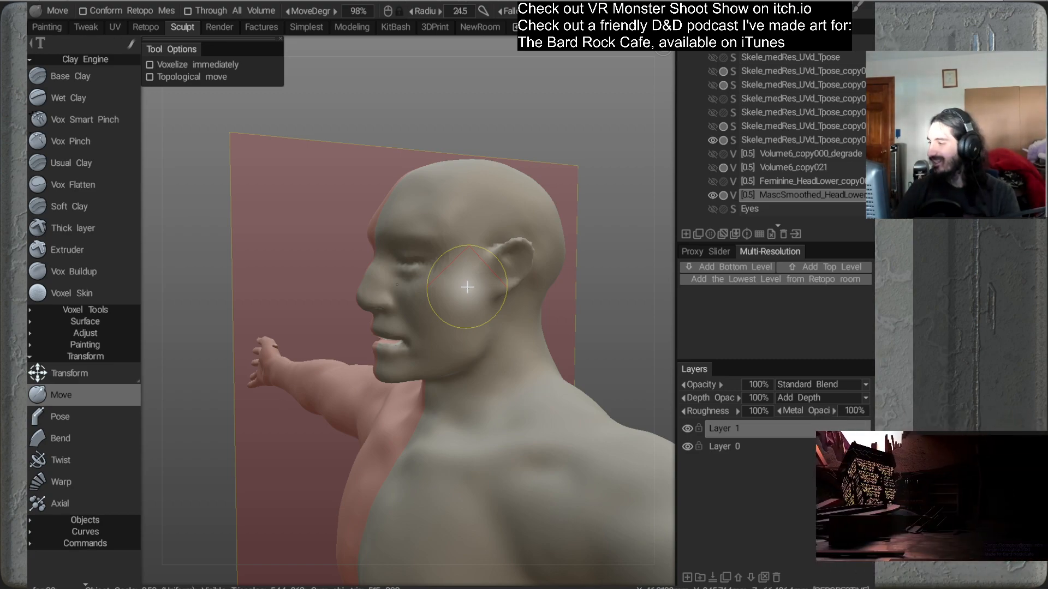
alt+drag(542, 181, 500, 183)
alt+right_drag(500, 183, 488, 208)
mouse_move(480, 310)
alt+mouse_down()
mouse_move(427, 360)
mouse_move(403, 351)
mouse_move(500, 293)
mouse_move(464, 335)
mouse_move(461, 270)
mouse_move(479, 293)
mouse_move(484, 390)
mouse_move(467, 285)
alt+mouse_up()
mouse_move(545, 343)
alt+mouse_down()
mouse_move(491, 289)
mouse_move(563, 269)
mouse_move(555, 339)
mouse_move(480, 220)
mouse_move(524, 228)
mouse_move(550, 261)
mouse_move(587, 266)
mouse_move(627, 235)
mouse_move(608, 261)
mouse_move(570, 223)
mouse_move(558, 249)
mouse_move(517, 252)
mouse_move(480, 231)
mouse_move(477, 213)
mouse_move(523, 299)
mouse_move(450, 185)
mouse_move(456, 220)
mouse_move(509, 211)
mouse_move(433, 225)
mouse_move(471, 255)
mouse_move(442, 234)
alt+mouse_up()
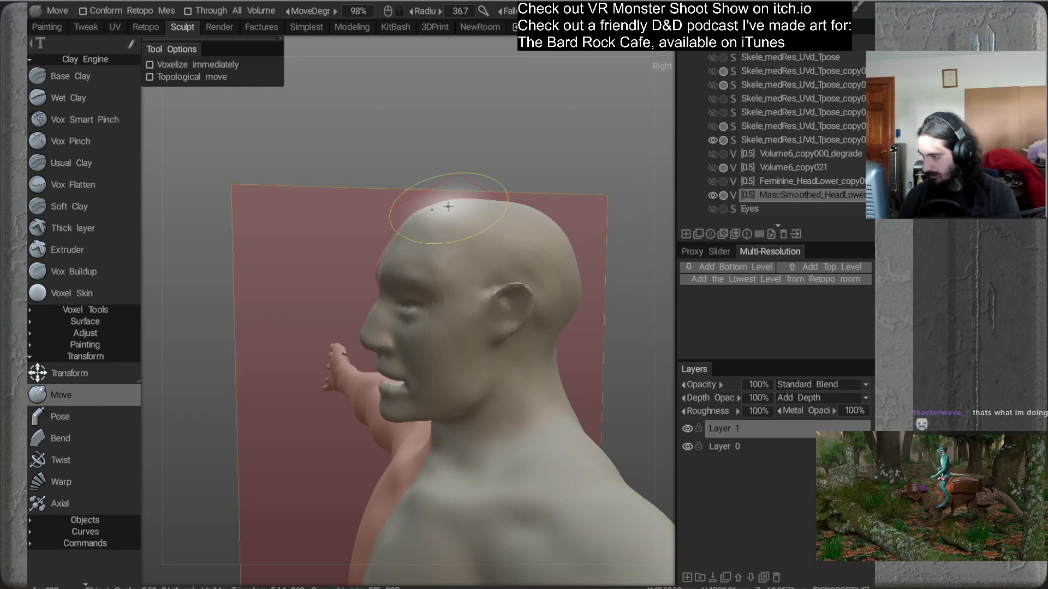
mouse_move(491, 255)
alt+mouse_down()
mouse_move(435, 247)
mouse_move(522, 255)
mouse_move(510, 201)
mouse_move(502, 250)
mouse_move(539, 251)
mouse_move(422, 241)
alt+mouse_up()
key(bracketleft)
key(bracketleft)
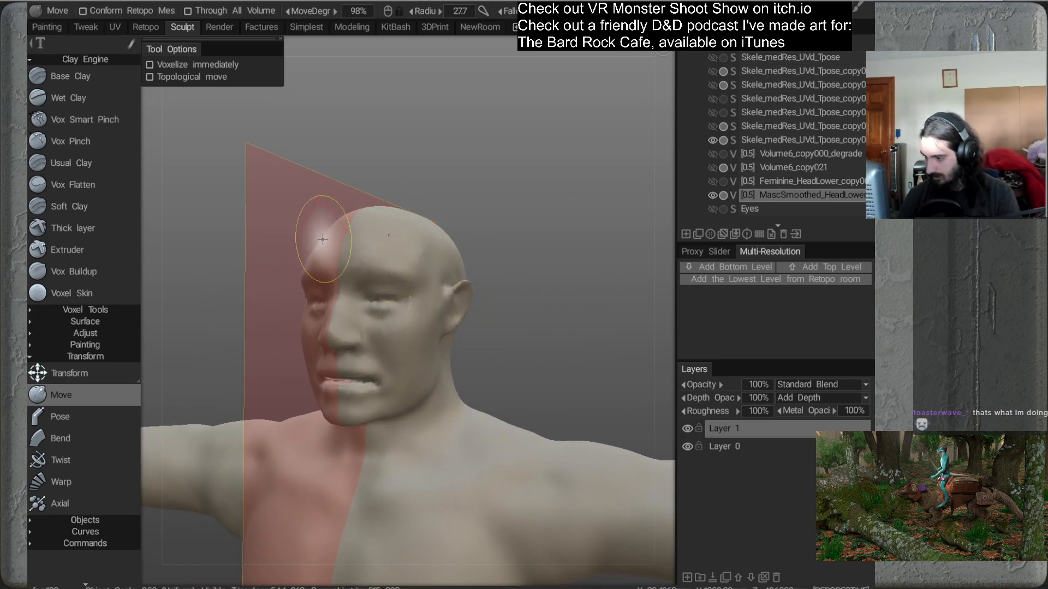
mouse_move(322, 236)
alt+mouse_down()
mouse_move(460, 245)
mouse_move(506, 269)
mouse_move(548, 265)
mouse_move(480, 251)
mouse_move(469, 229)
mouse_move(442, 317)
mouse_move(394, 310)
alt+mouse_up()
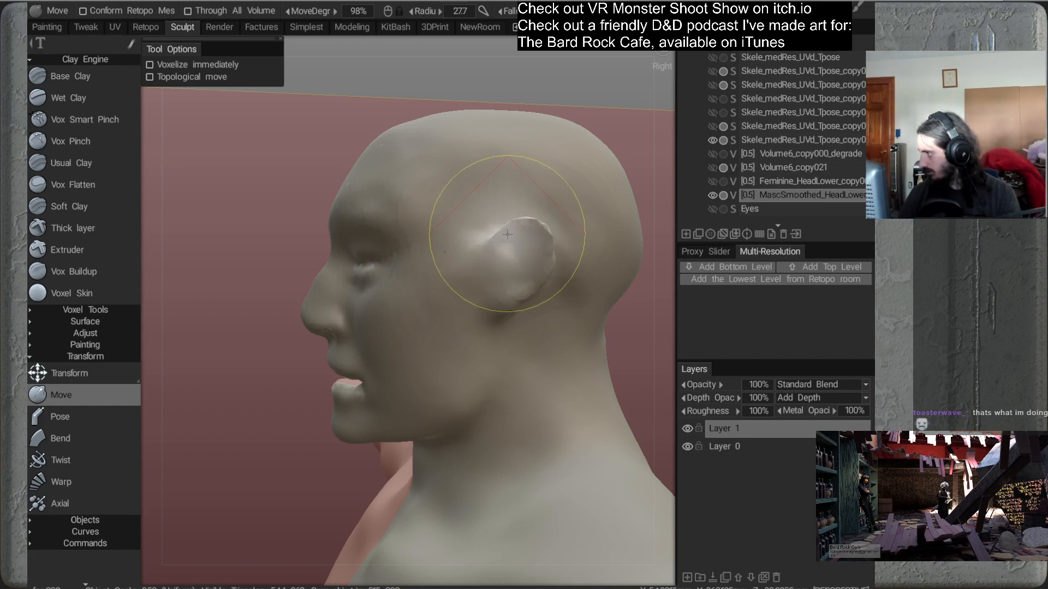
Switch the skeleton to ghost mode and back while checking the masculine head from several angles
click(724, 139)
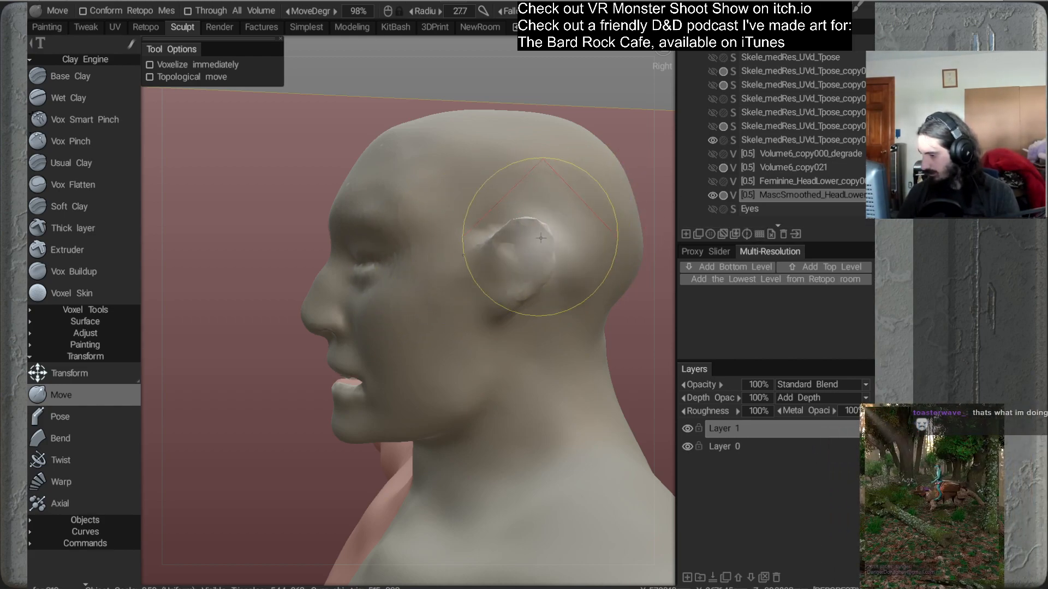
mouse_move(386, 304)
alt+mouse_down()
mouse_move(533, 315)
mouse_move(450, 327)
mouse_move(569, 313)
mouse_move(461, 330)
mouse_move(358, 320)
mouse_move(411, 336)
mouse_move(553, 332)
mouse_move(462, 305)
mouse_move(449, 267)
mouse_move(494, 275)
mouse_move(538, 303)
mouse_move(475, 265)
mouse_move(532, 322)
mouse_move(518, 335)
mouse_move(474, 286)
mouse_move(423, 335)
mouse_move(557, 334)
alt+mouse_up()
click(723, 139)
alt+right_drag(557, 334, 514, 231)
alt+middle_drag(514, 231, 509, 197)
mouse_move(519, 273)
alt+mouse_down()
mouse_move(580, 292)
mouse_move(613, 286)
mouse_move(543, 293)
mouse_move(522, 276)
alt+mouse_up()
alt+right_drag(521, 268, 509, 294)
mouse_move(508, 294)
alt+mouse_down()
mouse_move(433, 281)
mouse_move(458, 300)
mouse_move(384, 299)
mouse_move(454, 299)
mouse_move(446, 306)
alt+mouse_up()
alt+drag(473, 253, 538, 306)
alt+drag(500, 236, 496, 256)
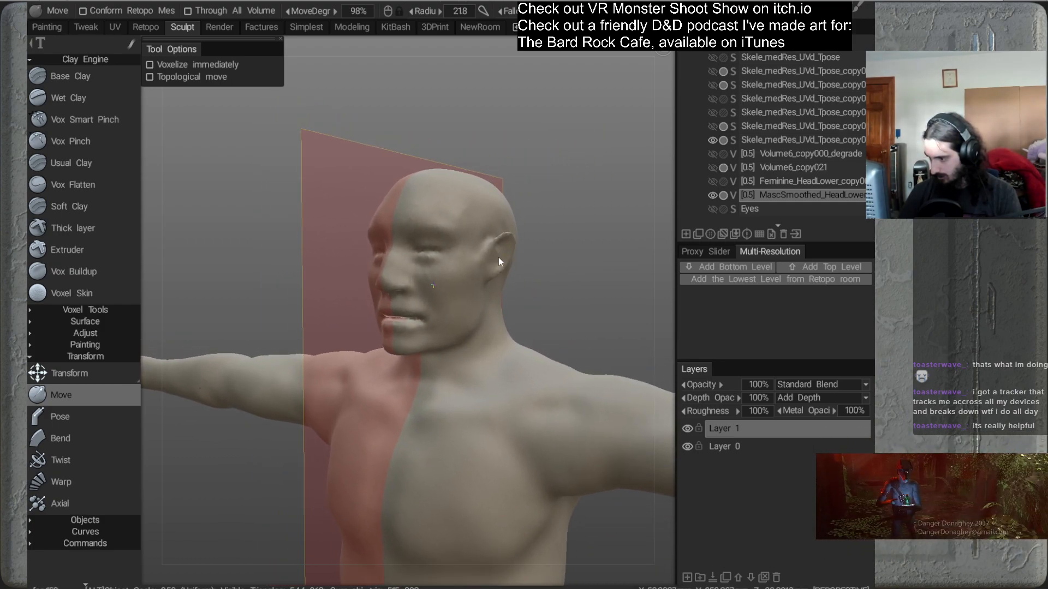
Set the Move brush radius to 25 and nudge the masculine head's temple slightly inward
scroll(496, 256, up, 2)
alt+middle_drag(495, 254, 487, 271)
scroll(489, 263, up, 3)
mouse_move(470, 285)
alt+mouse_down()
mouse_move(485, 308)
mouse_move(516, 313)
mouse_move(505, 318)
mouse_move(535, 319)
mouse_move(532, 309)
alt+mouse_up()
right_drag(476, 192, 485, 197)
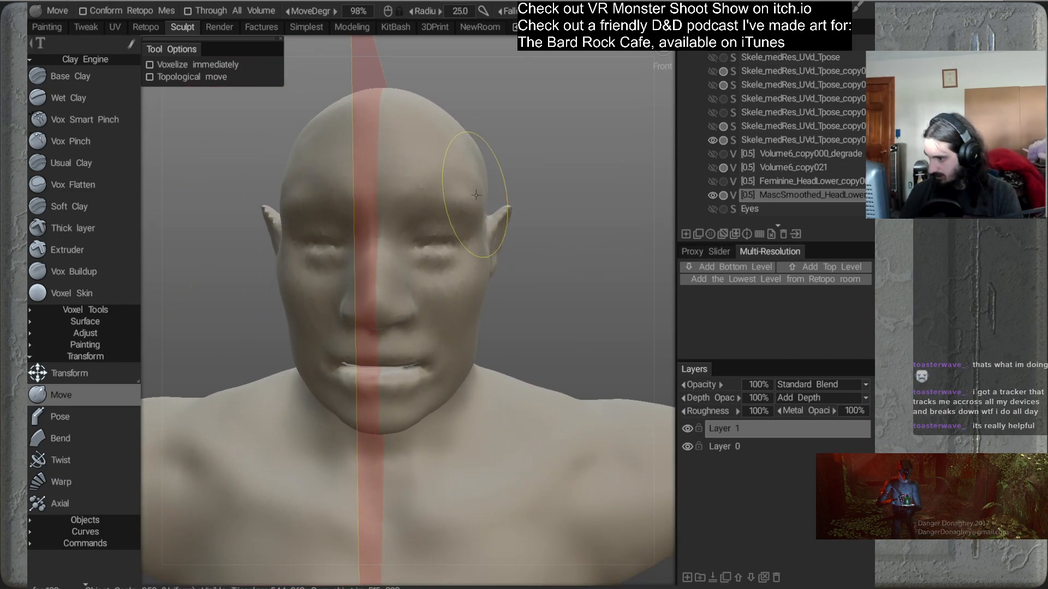
alt+drag(476, 195, 519, 215)
drag(481, 169, 479, 169)
Reduce the Move brush radius to 20 and examine the whole masculine body's proportions from the front and sides
alt+drag(527, 205, 514, 221)
alt+right_drag(514, 220, 550, 166)
alt+drag(540, 257, 543, 281)
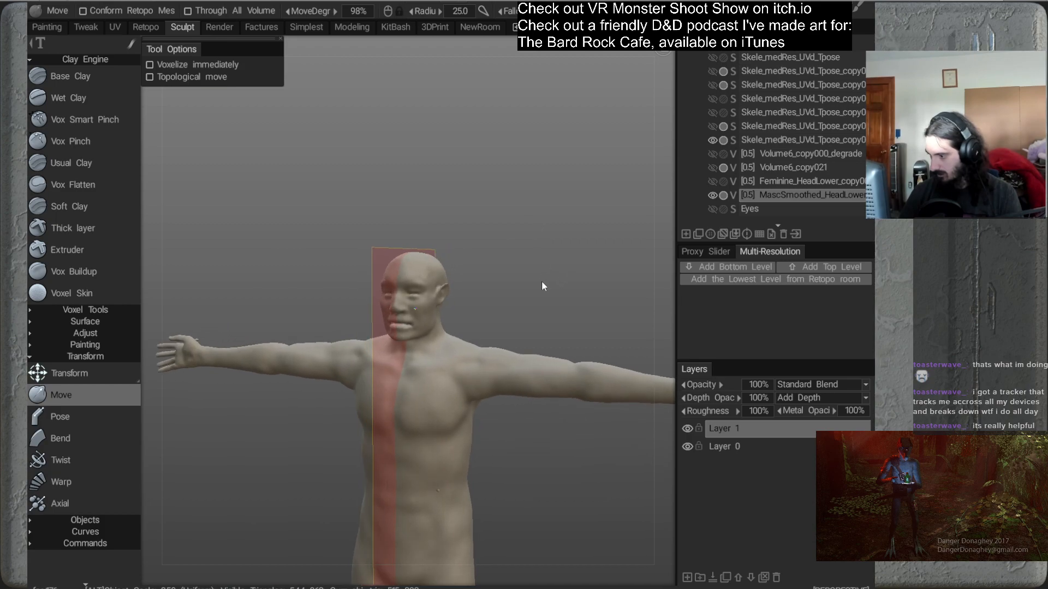
alt+middle_drag(486, 225, 485, 237)
alt+right_drag(486, 237, 499, 296)
alt+drag(484, 229, 502, 253)
alt+right_drag(502, 253, 504, 289)
mouse_move(503, 290)
alt+mouse_down()
mouse_move(482, 288)
mouse_move(541, 250)
alt+mouse_up()
key(bracketleft)
alt+right_drag(542, 250, 467, 128)
alt+drag(467, 128, 473, 101)
alt+drag(477, 163, 500, 142)
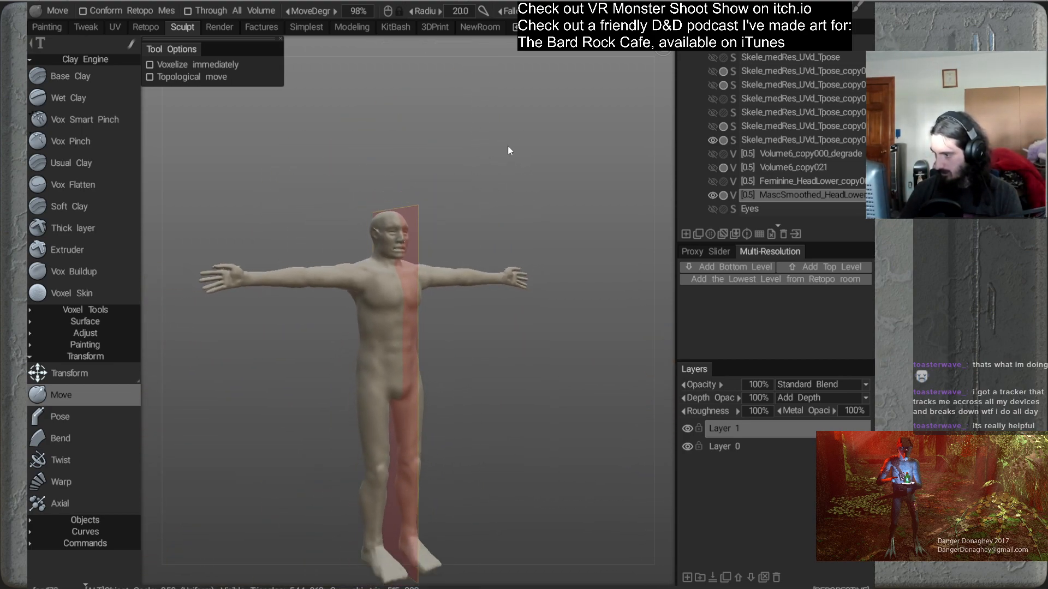
alt+drag(548, 372, 534, 352)
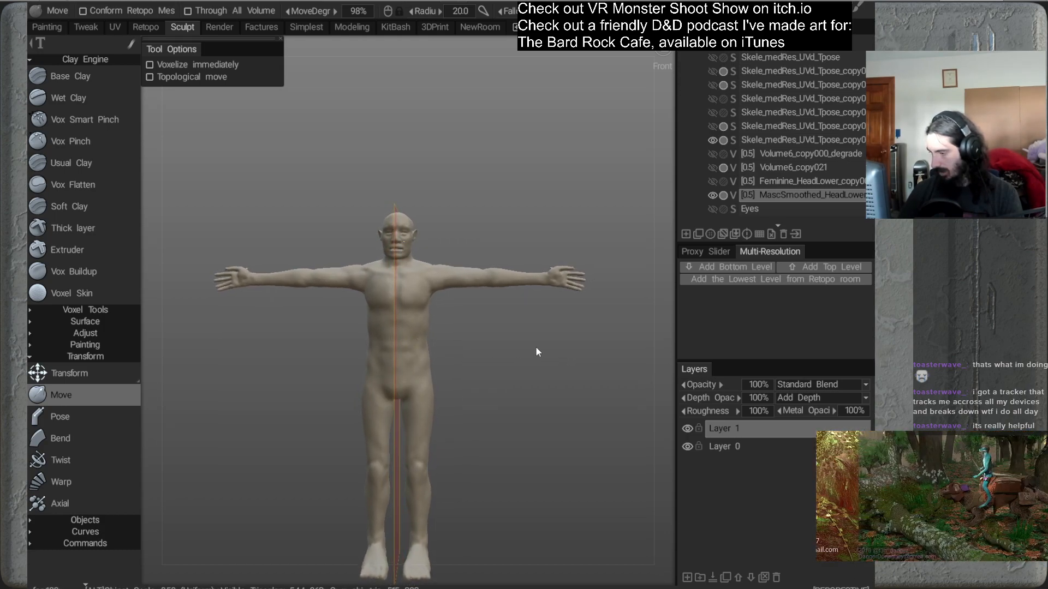
Clone the masculine body volume and reactivate the Move brush on the new copy
right_click(759, 196)
mouse_move(728, 389)
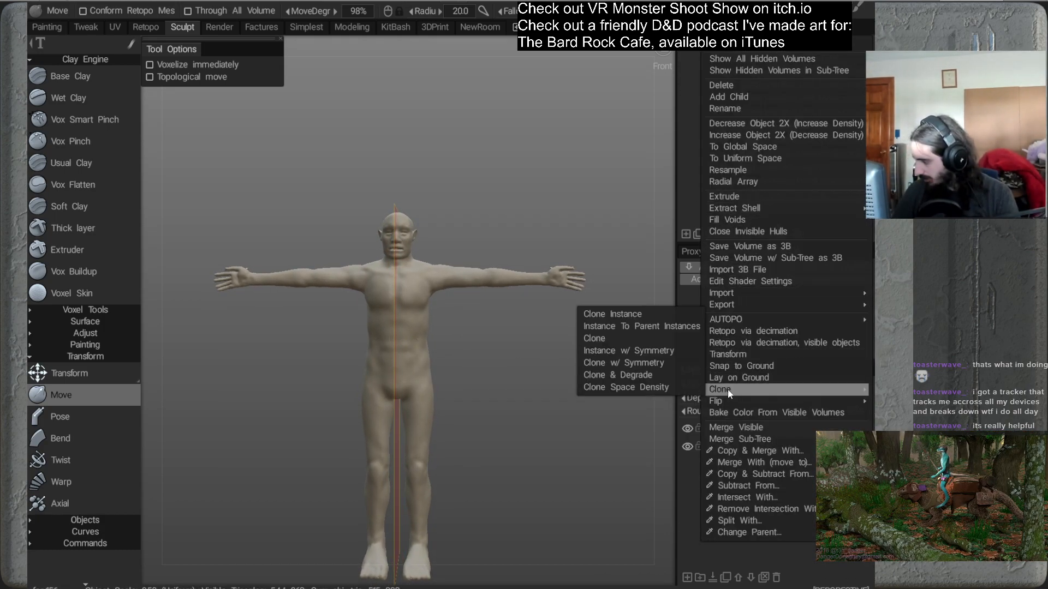
click(600, 338)
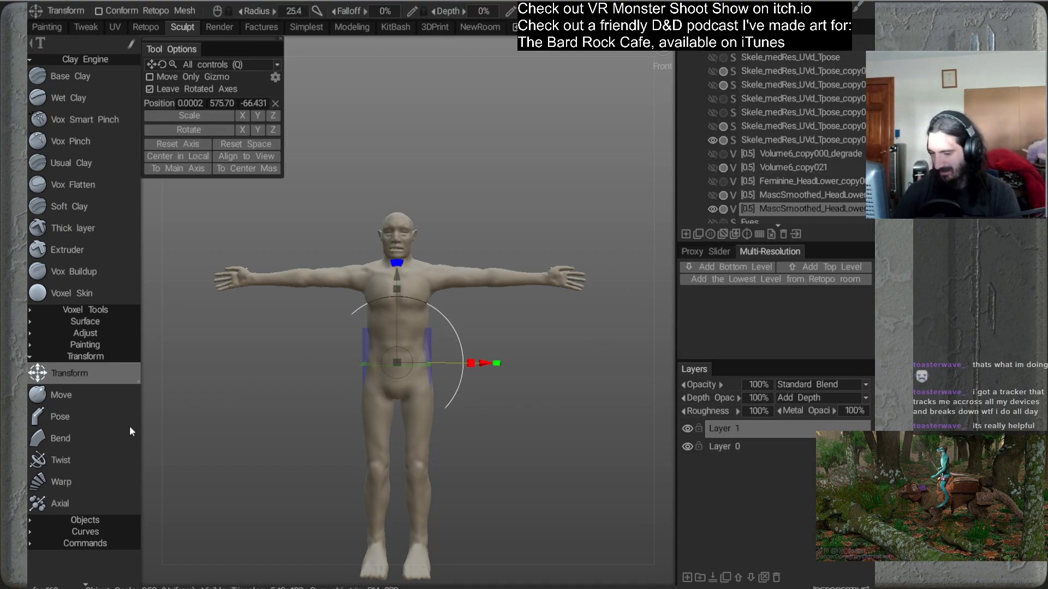
click(85, 396)
Show the cloned masculine body in ghost mode and toggle the skeleton's ghosting to compare them, leaving the skeleton ghosted
click(723, 209)
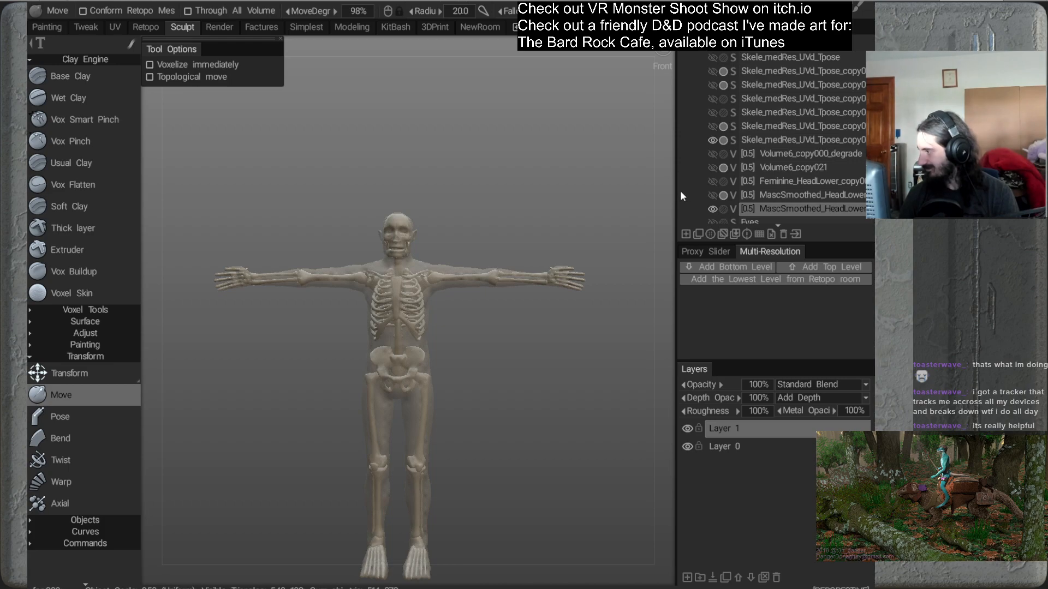
click(723, 140)
click(723, 140)
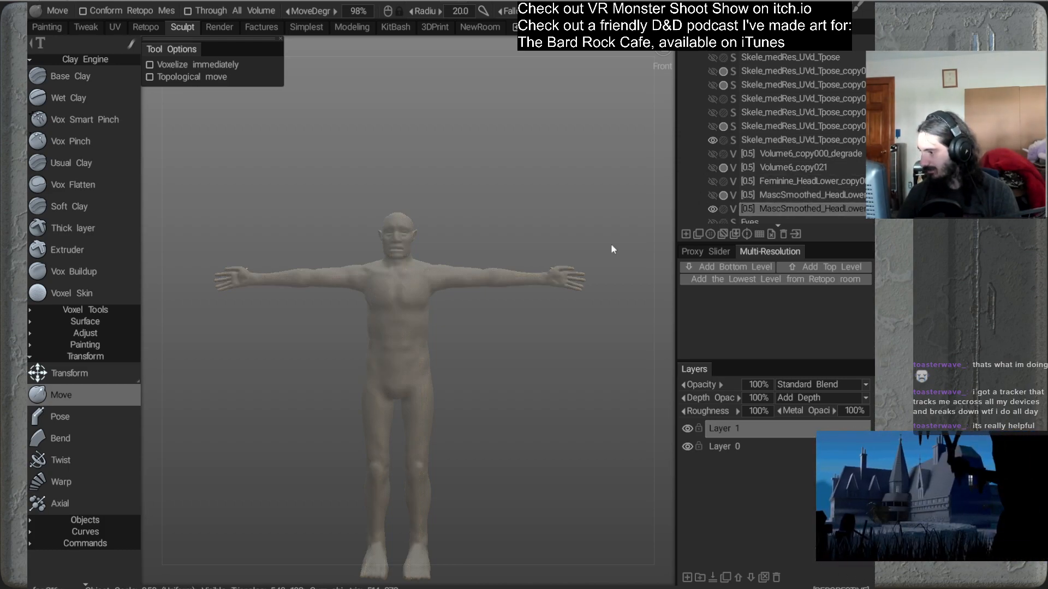
click(724, 140)
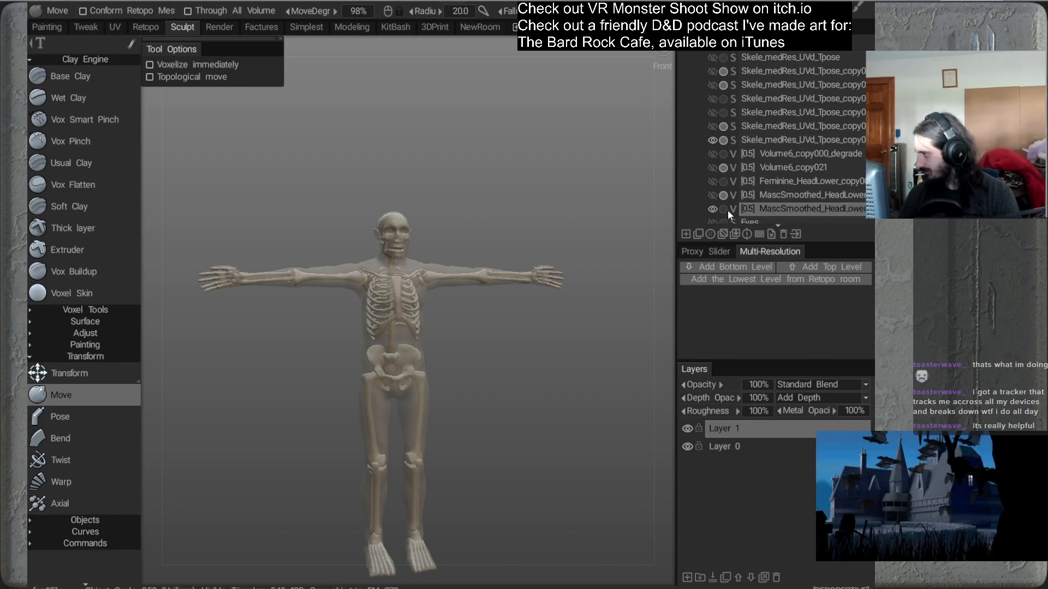
click(724, 140)
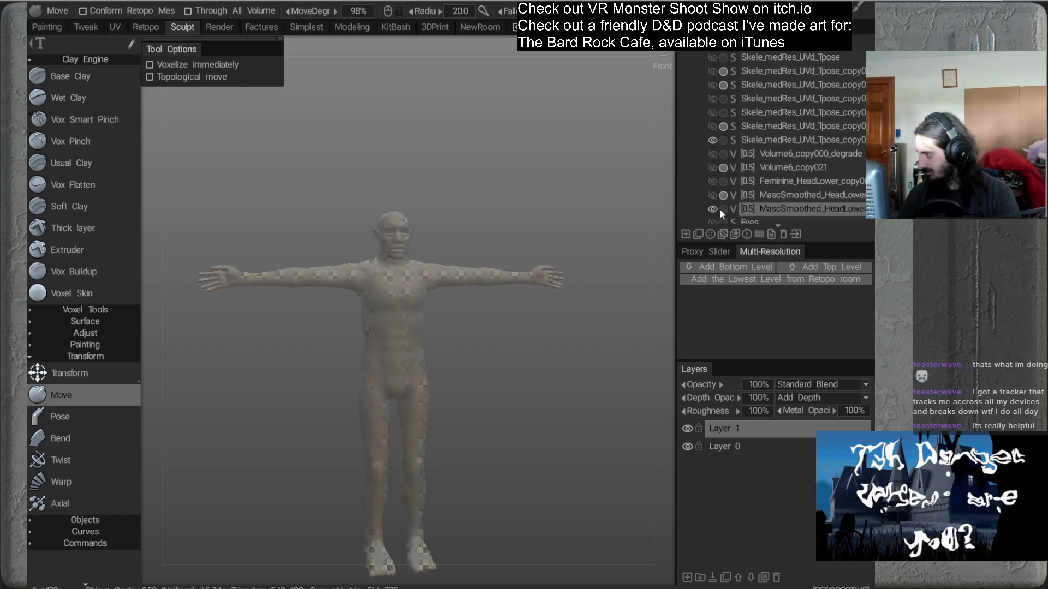
Compare the body volume with the skeleton inside it by toggling ghost mode on each of them on and off
click(722, 209)
click(722, 209)
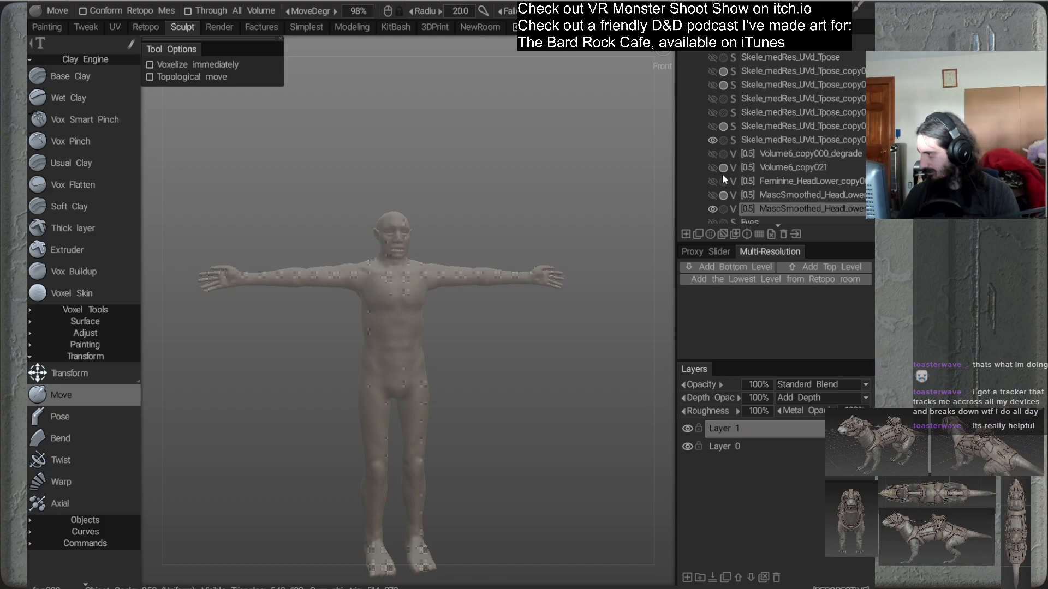
click(723, 141)
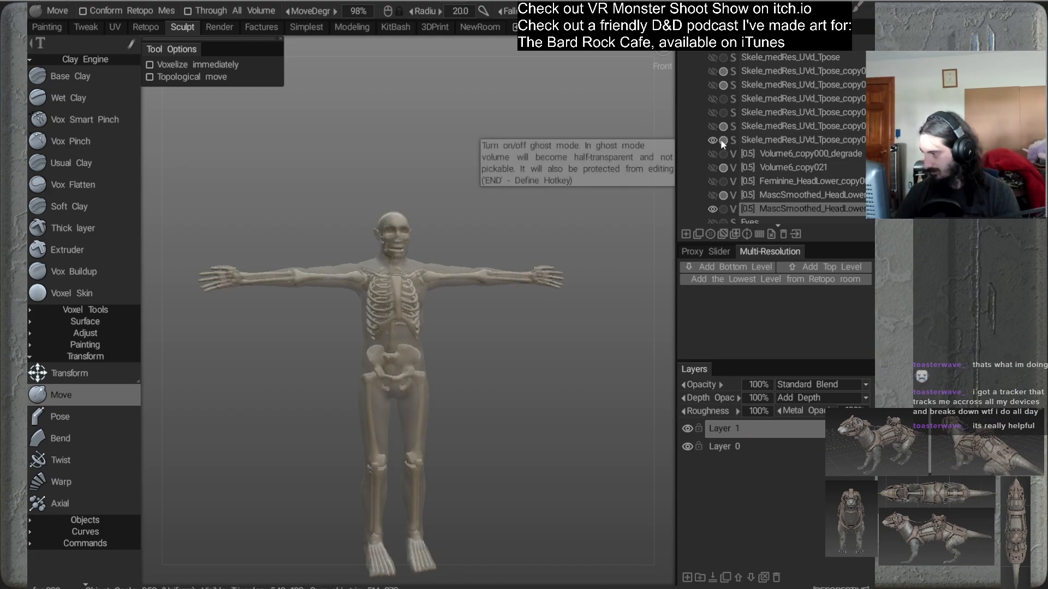
click(721, 140)
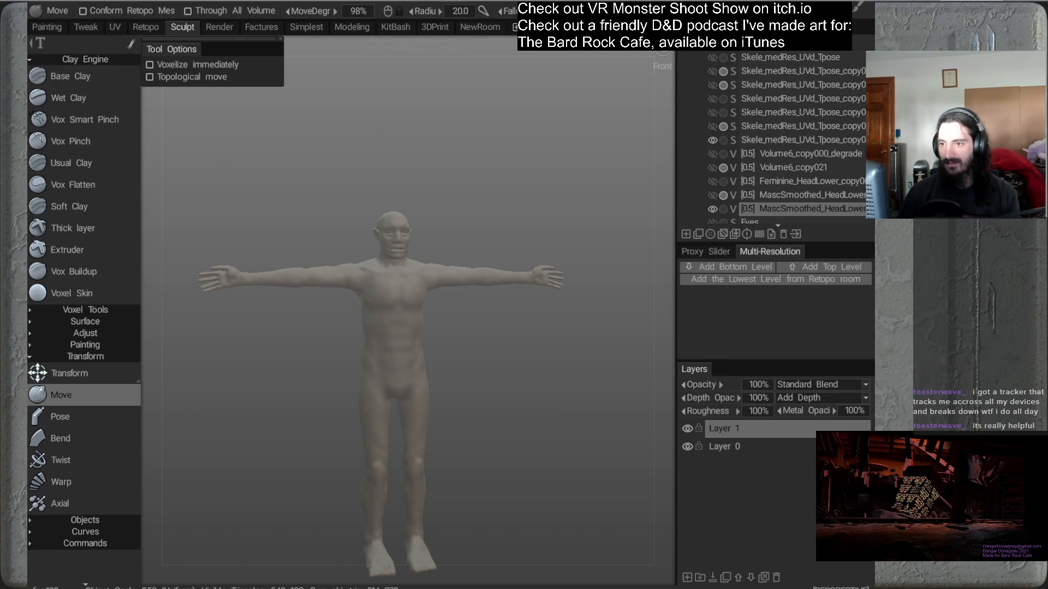
Save the scene under the new file name HumanFitGUDder.3b in the 3dCoat_Stuff folder
click(37, 10)
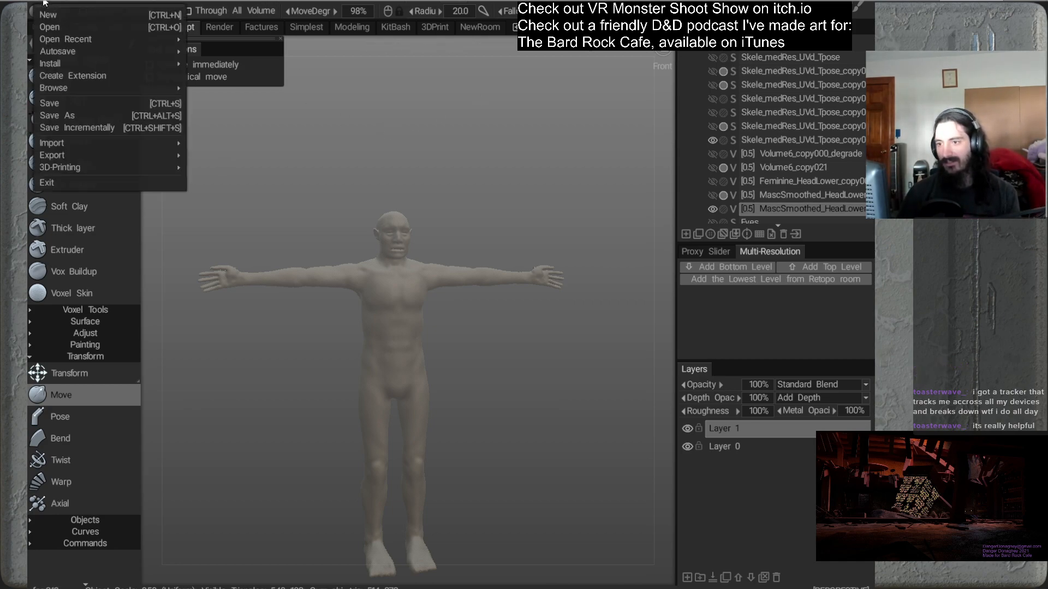
click(165, 115)
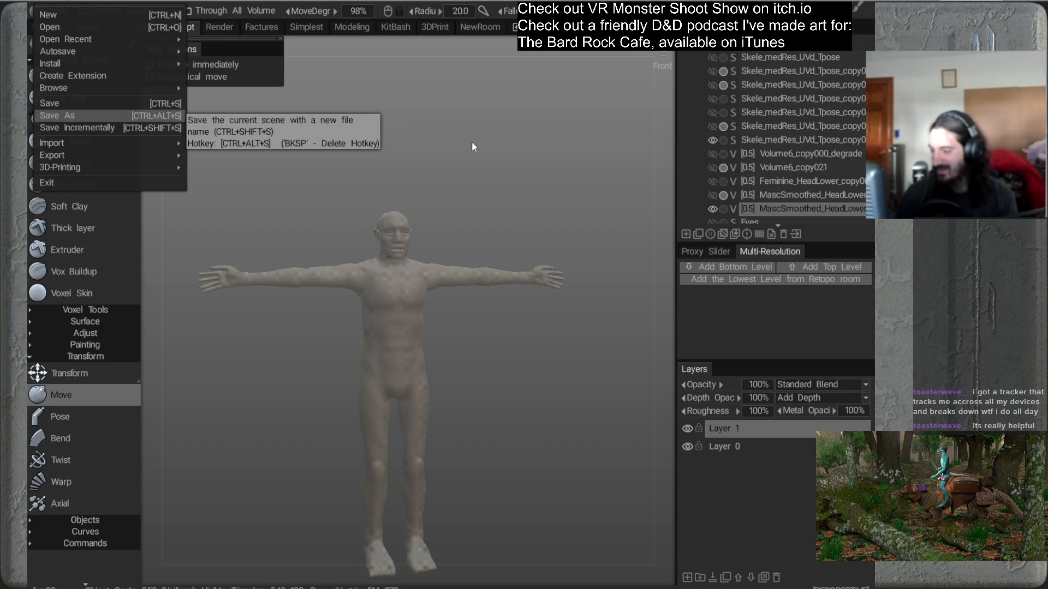
click(185, 66)
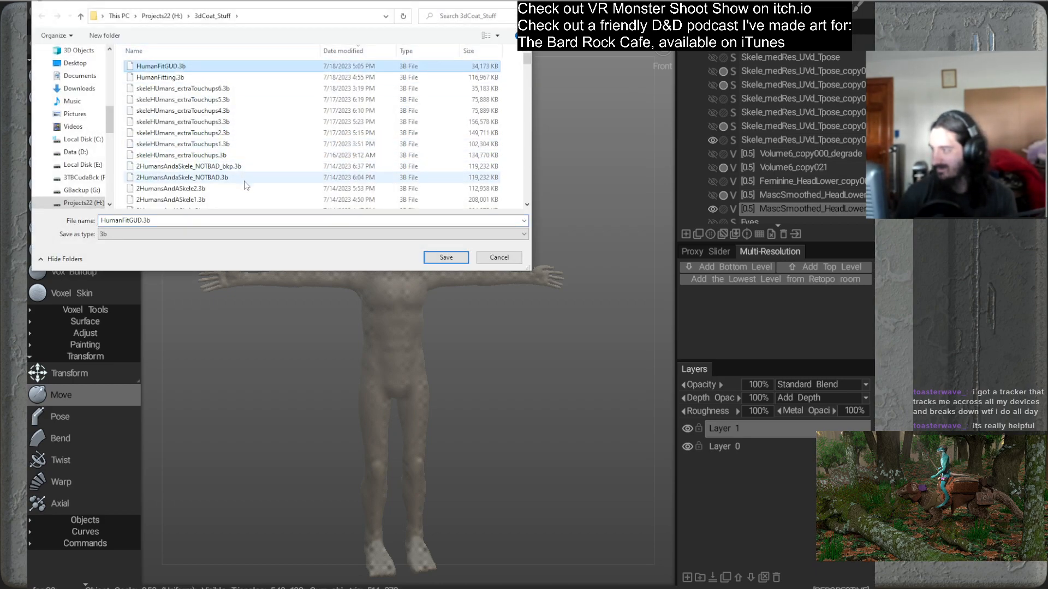
double_click(139, 219)
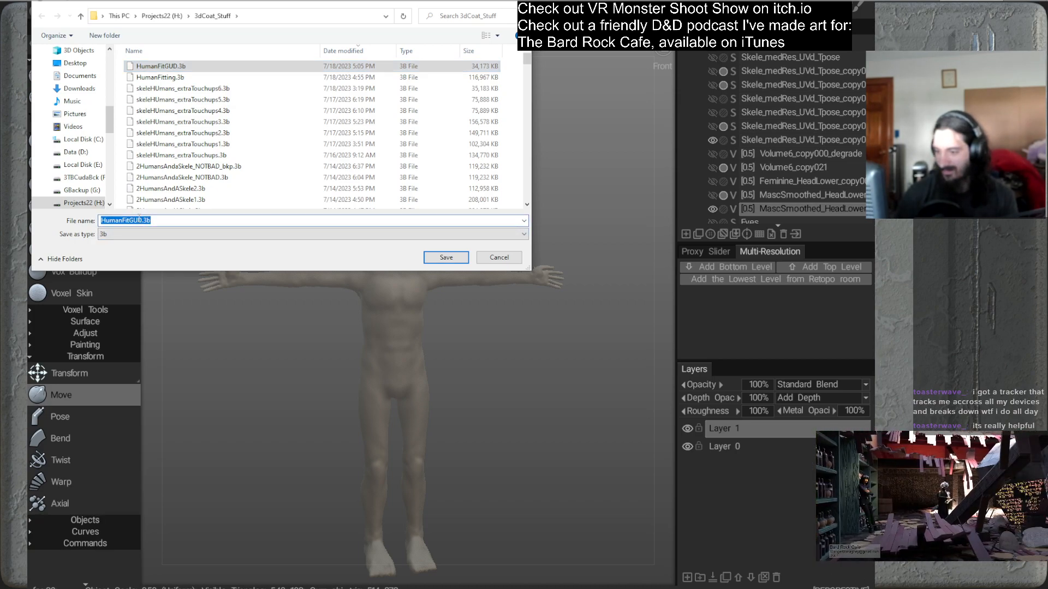
text(der)
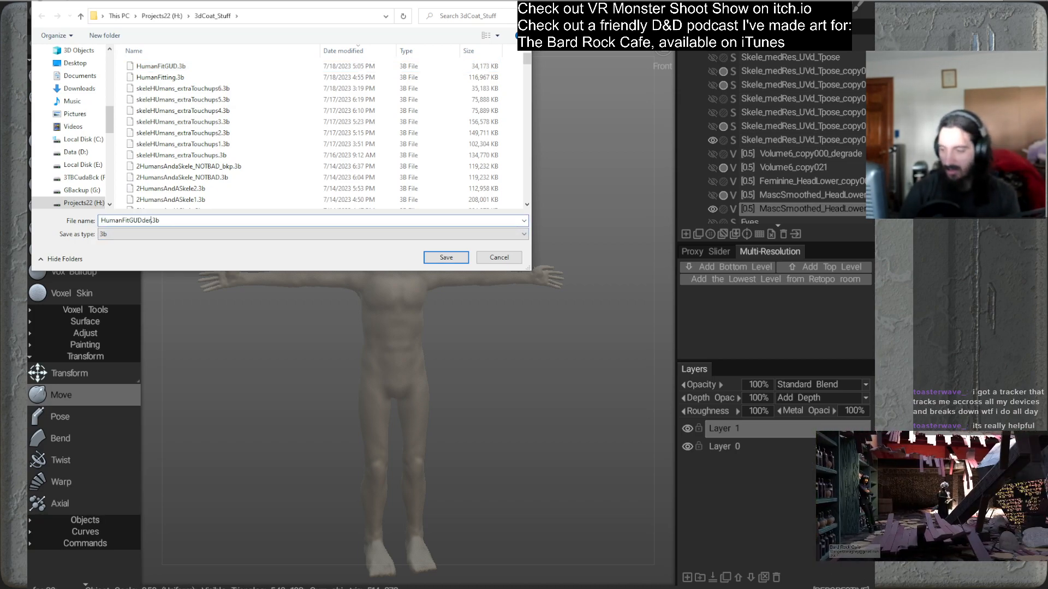
key(Return)
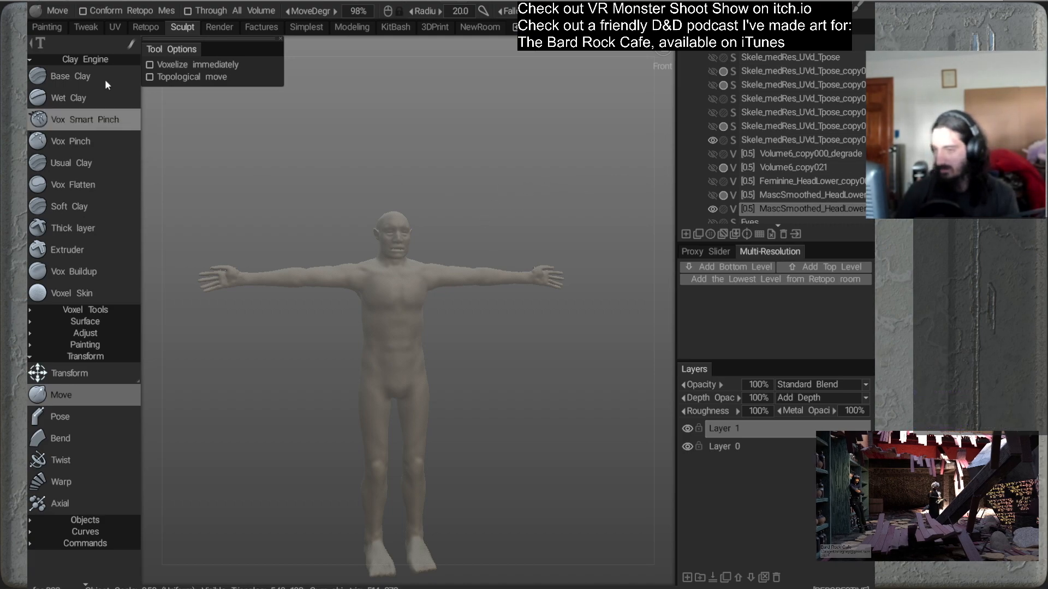
Save another copy of the scene as HumanFitGUDder_Retopo.3b in the same folder
click(42, 3)
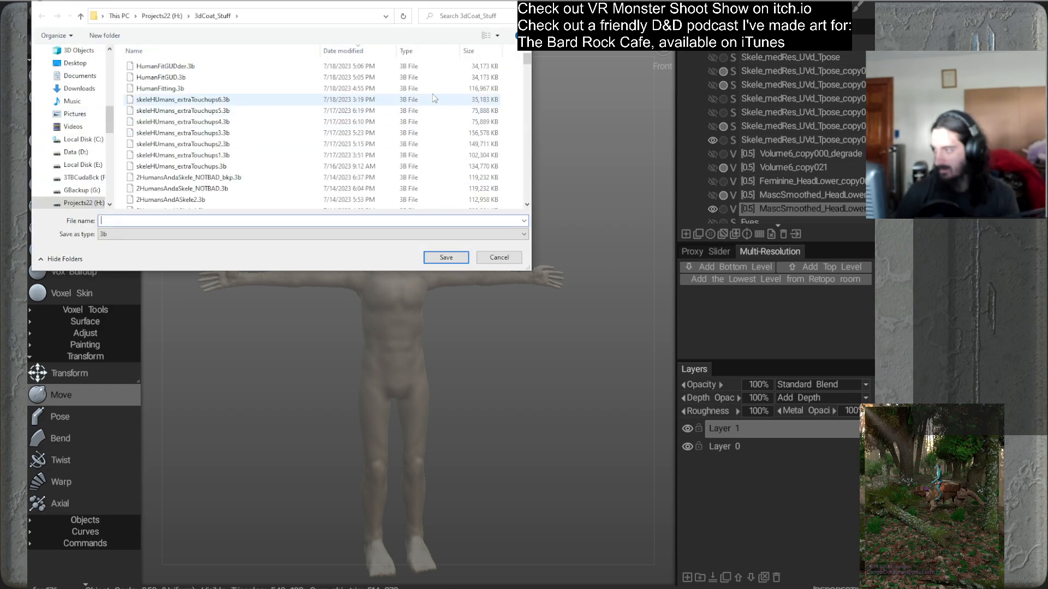
click(164, 66)
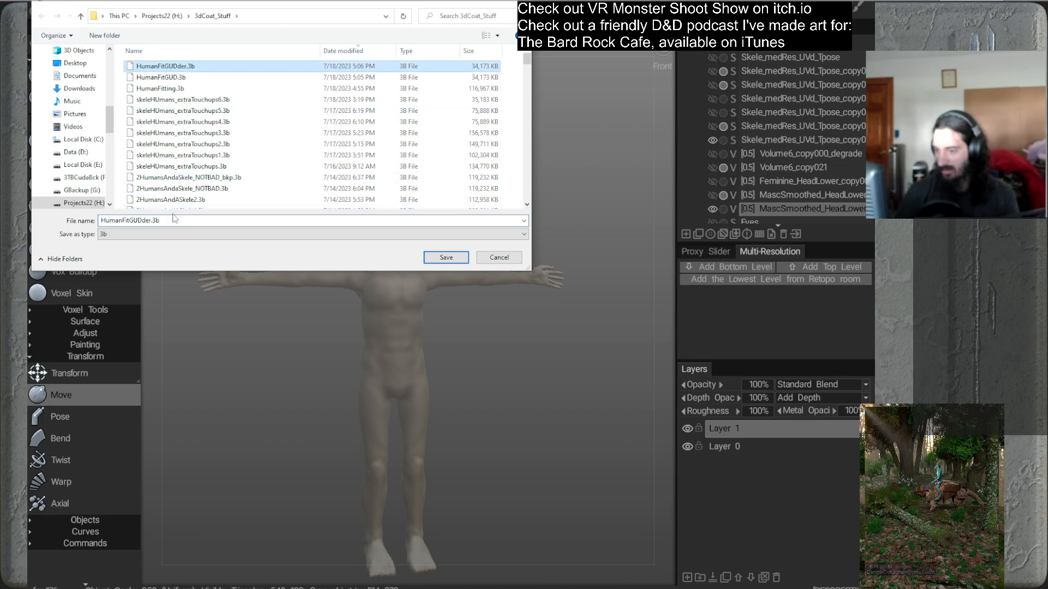
click(150, 220)
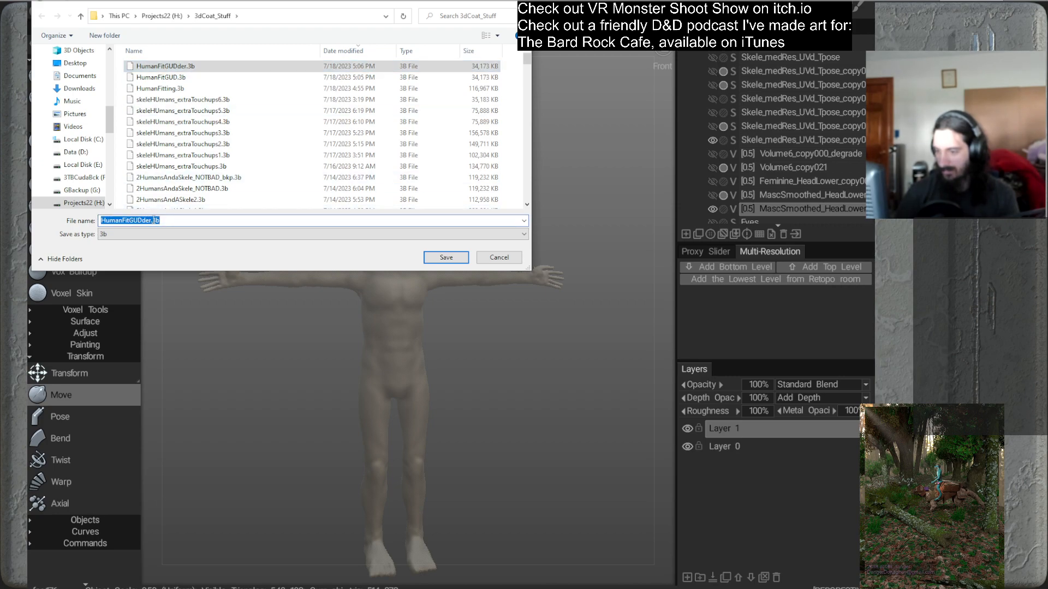
click(150, 220)
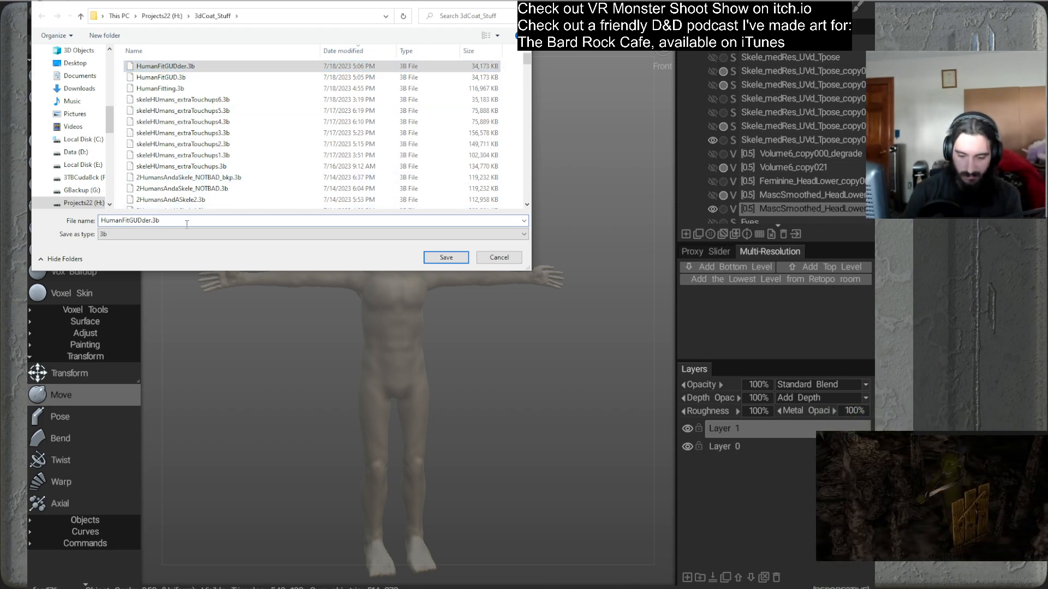
text(_Retopo)
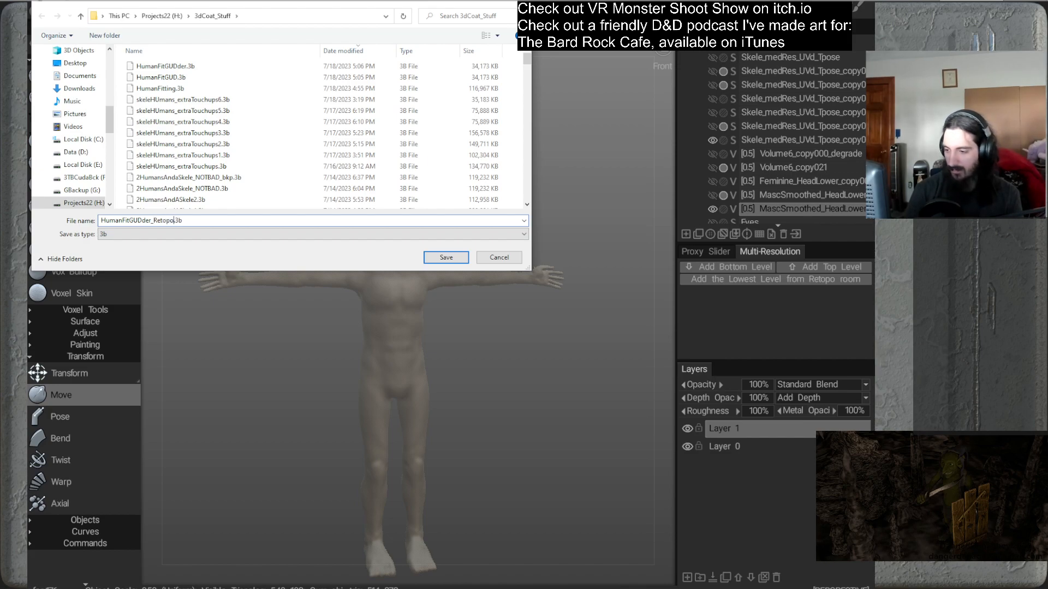
click(446, 257)
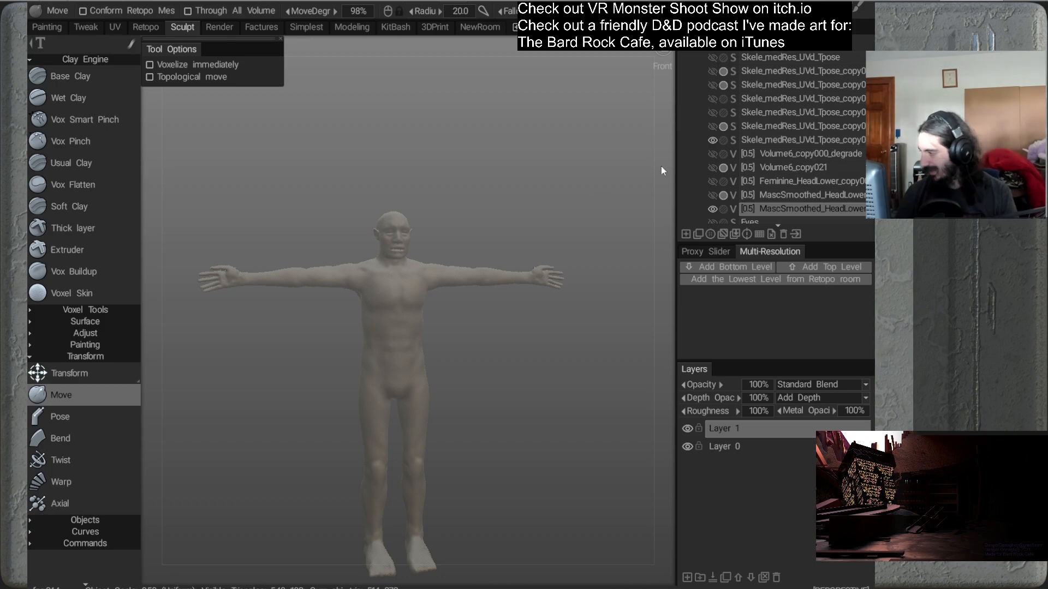
Start AUTOPO on the visible MascSmoothed_HeadLower body volume and set the required poly count to 5000
scroll(690, 206, down, 1)
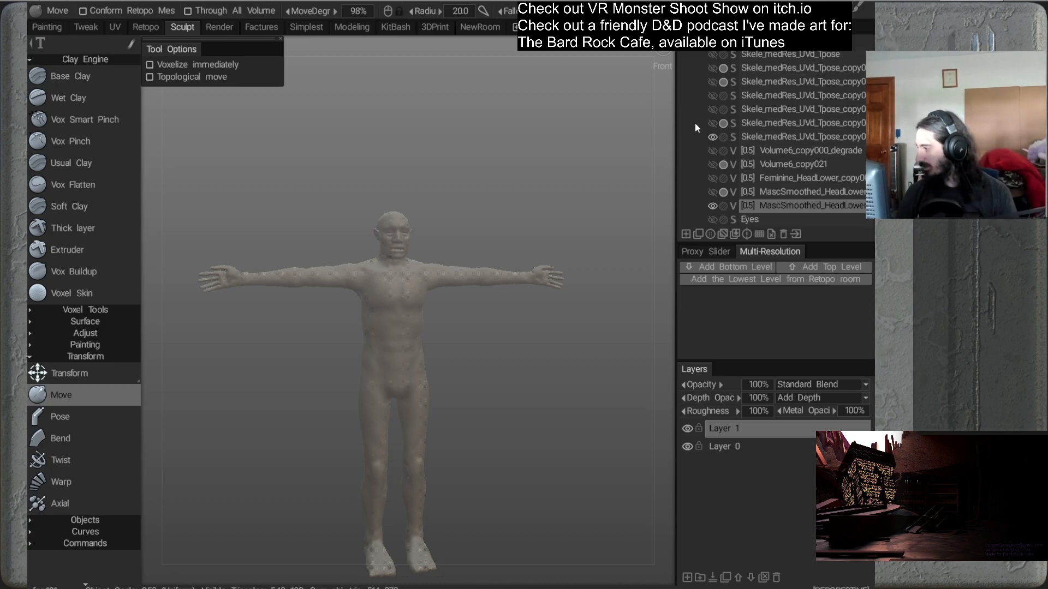
right_click(780, 204)
mouse_move(723, 319)
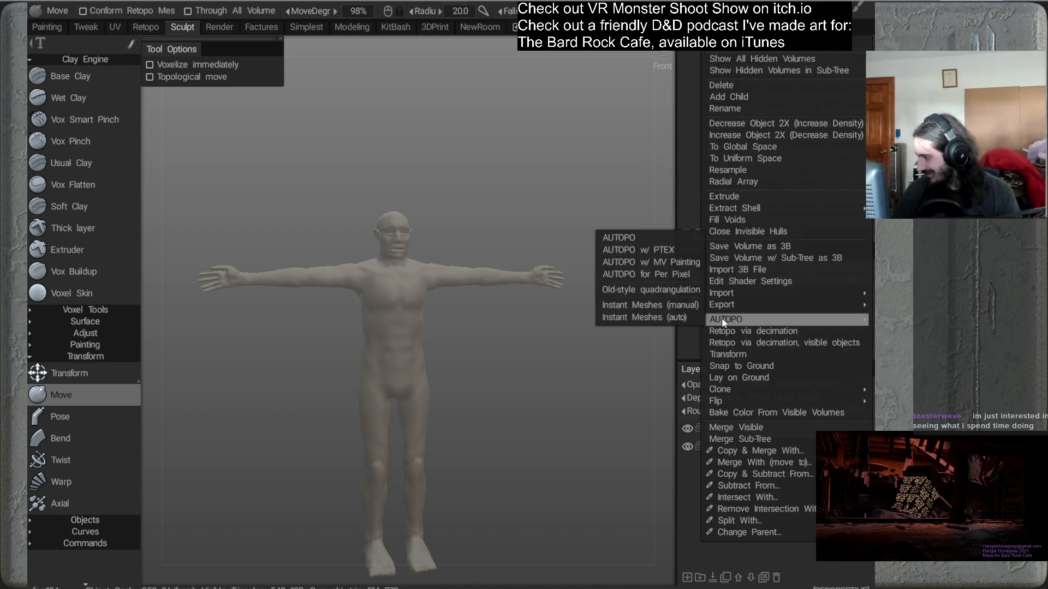
click(627, 237)
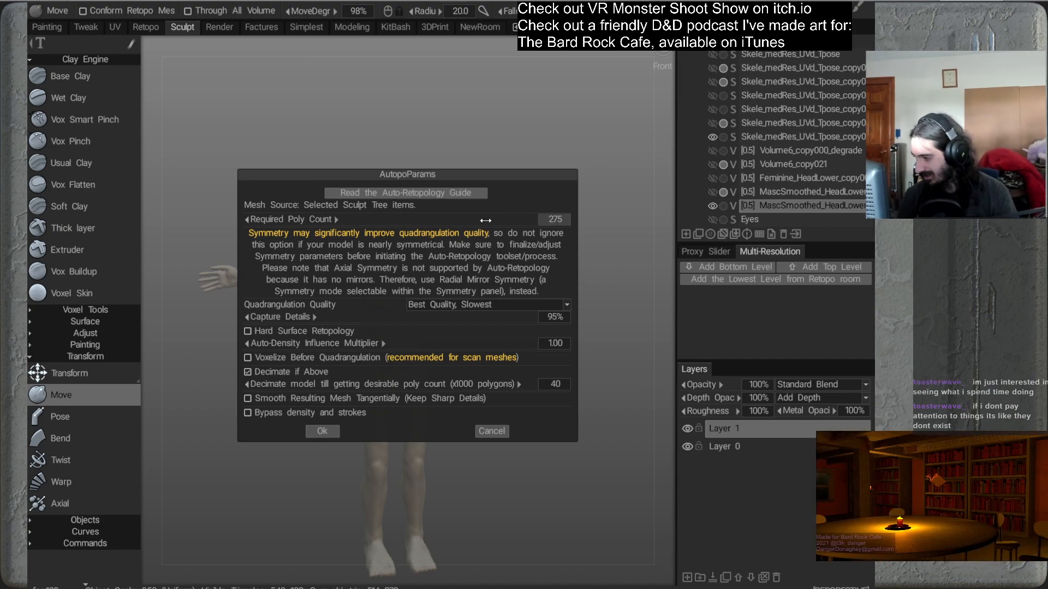
drag(497, 220, 552, 223)
click(554, 223)
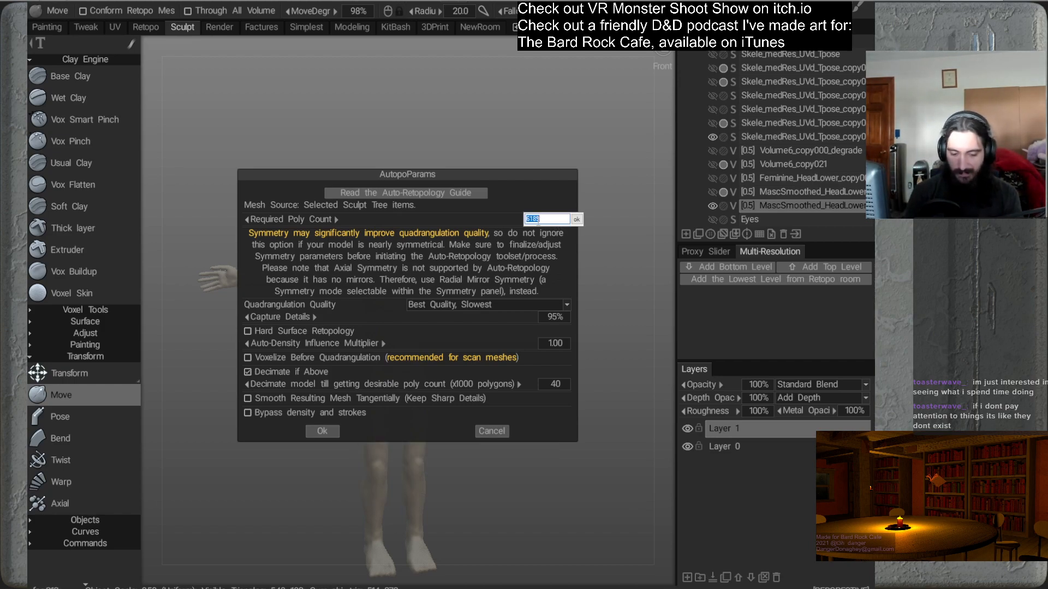
text(5000)
key(Return)
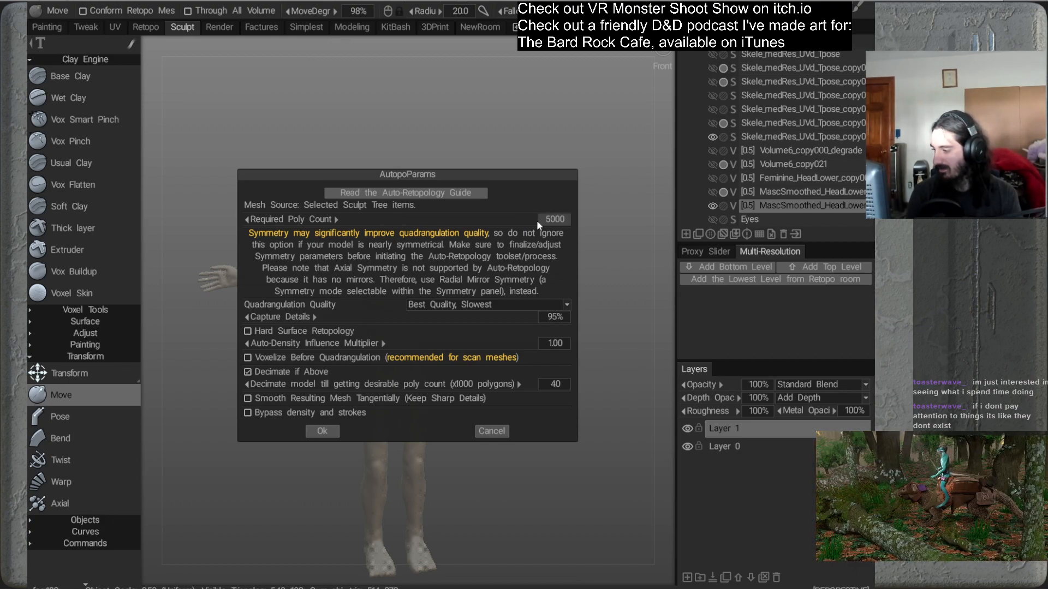
Run the body's auto-retopology at 5000 polygons without painting density areas or drawing guide strokes
click(322, 431)
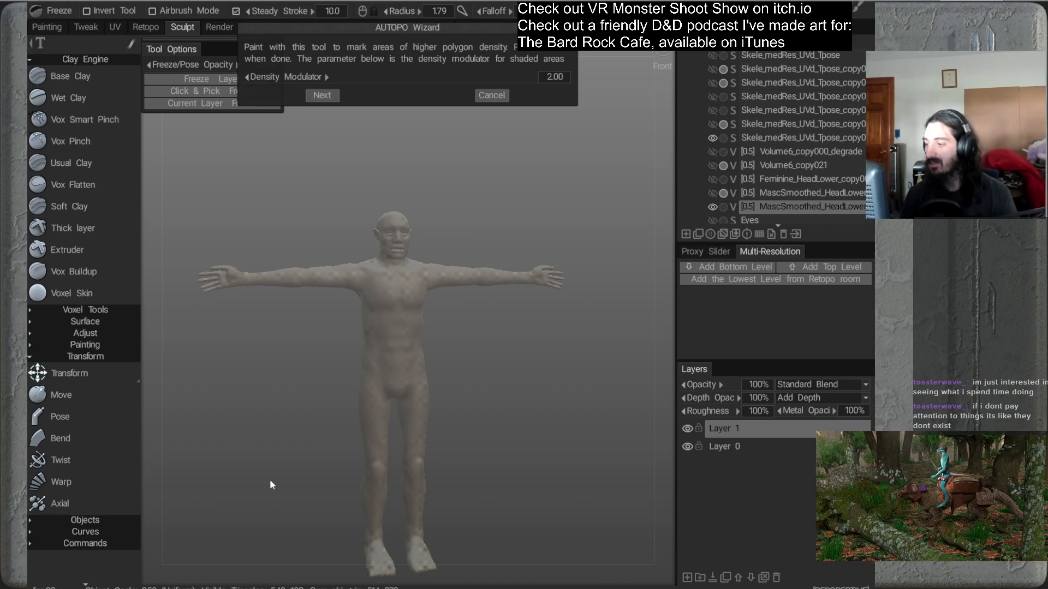
click(325, 96)
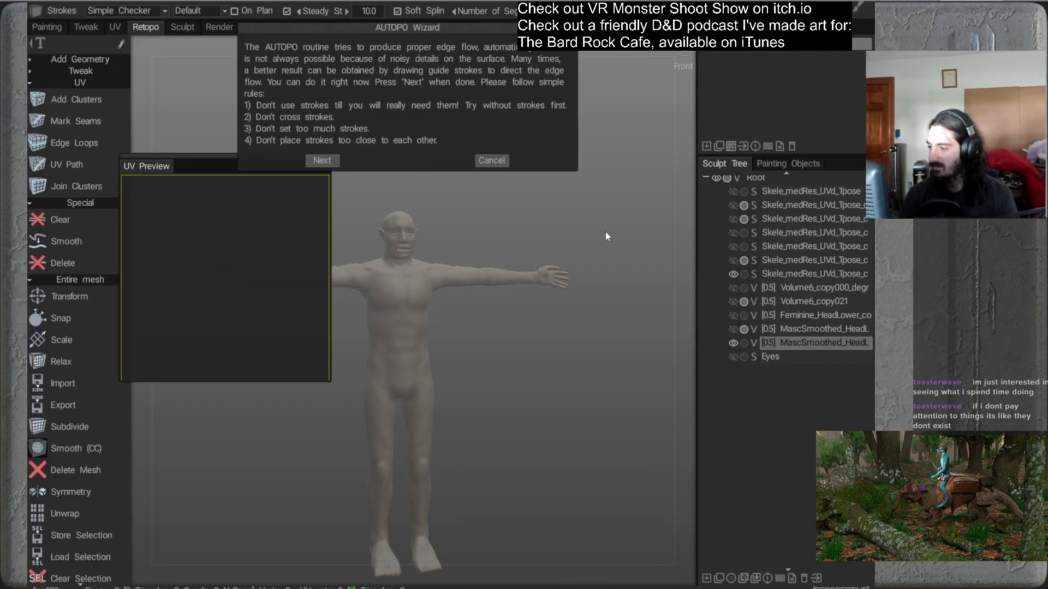
click(331, 161)
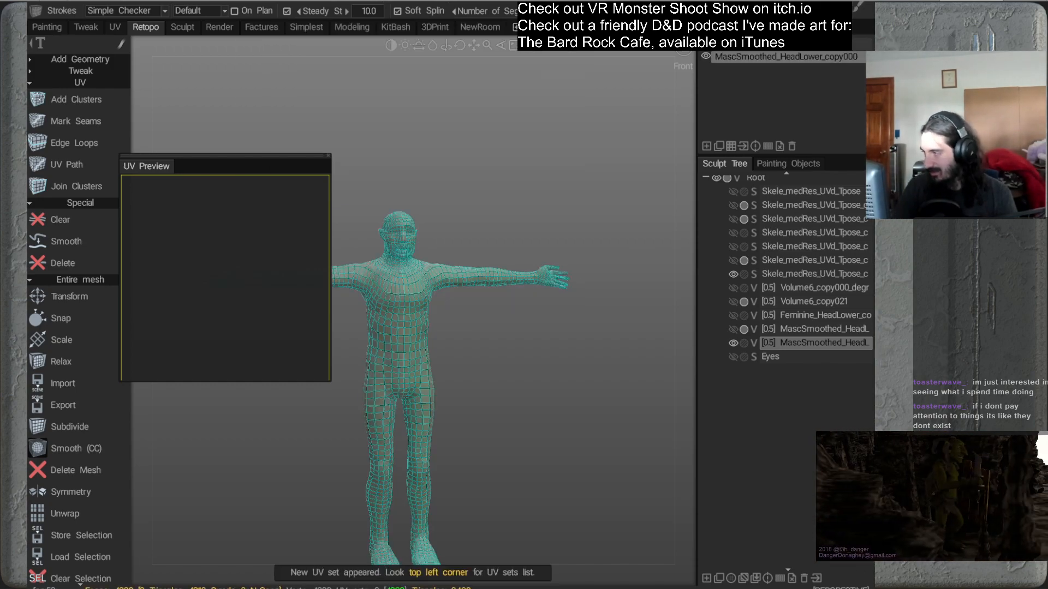
Examine the edge flow of the body's retopology mesh around the head, torso and arms from several angles
drag(492, 216, 485, 247)
scroll(484, 247, up, 8)
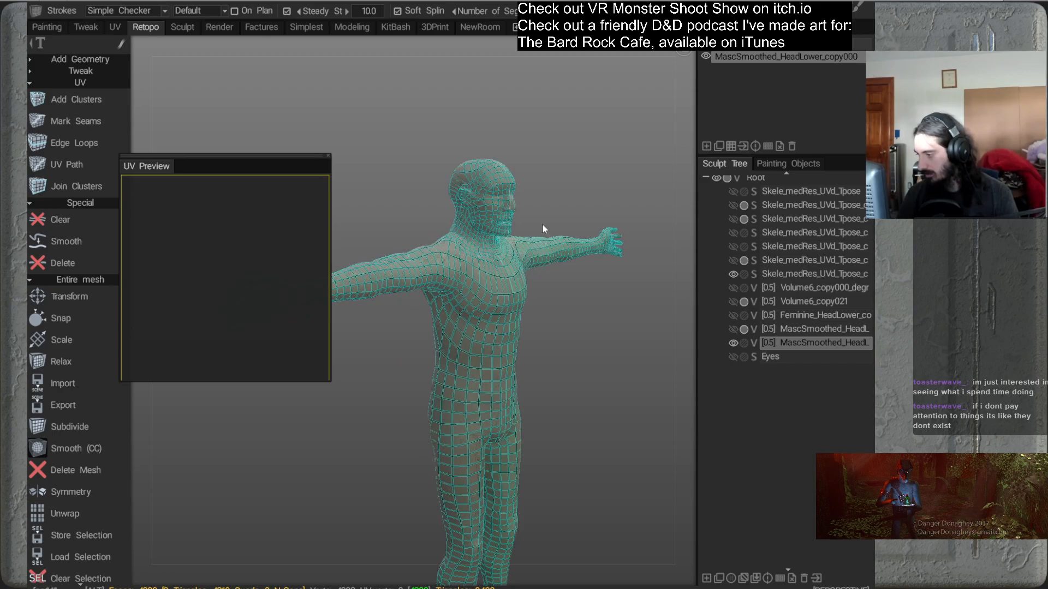
drag(574, 207, 586, 280)
alt+right_drag(585, 281, 569, 260)
alt+drag(569, 260, 389, 306)
alt+middle_drag(519, 264, 568, 257)
alt+right_drag(567, 257, 560, 221)
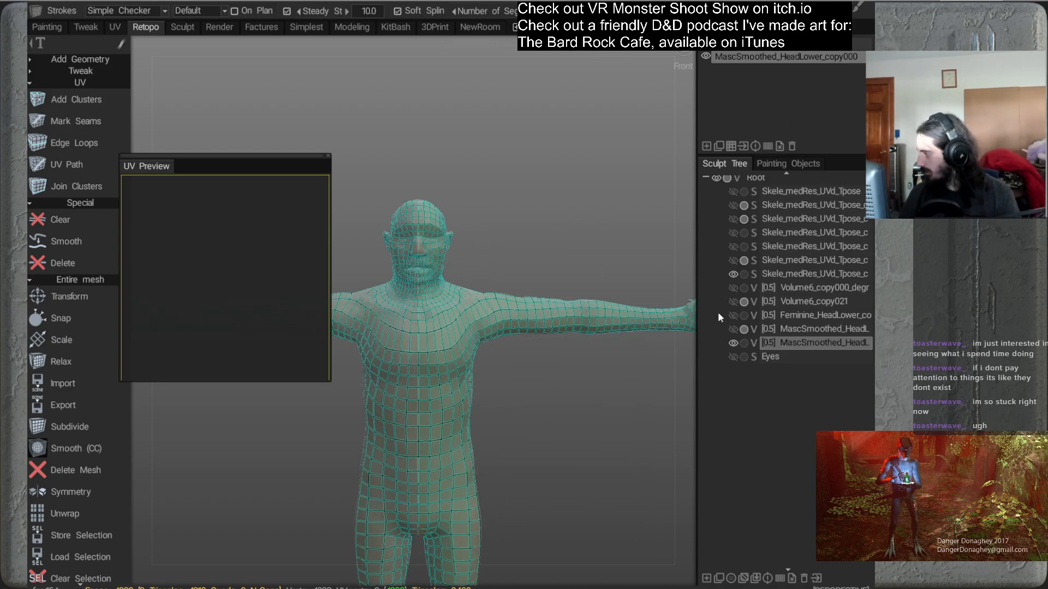
Start AUTOPO again on the same MascSmoothed_HeadLower volume and raise the required poly count to 6000
right_click(790, 347)
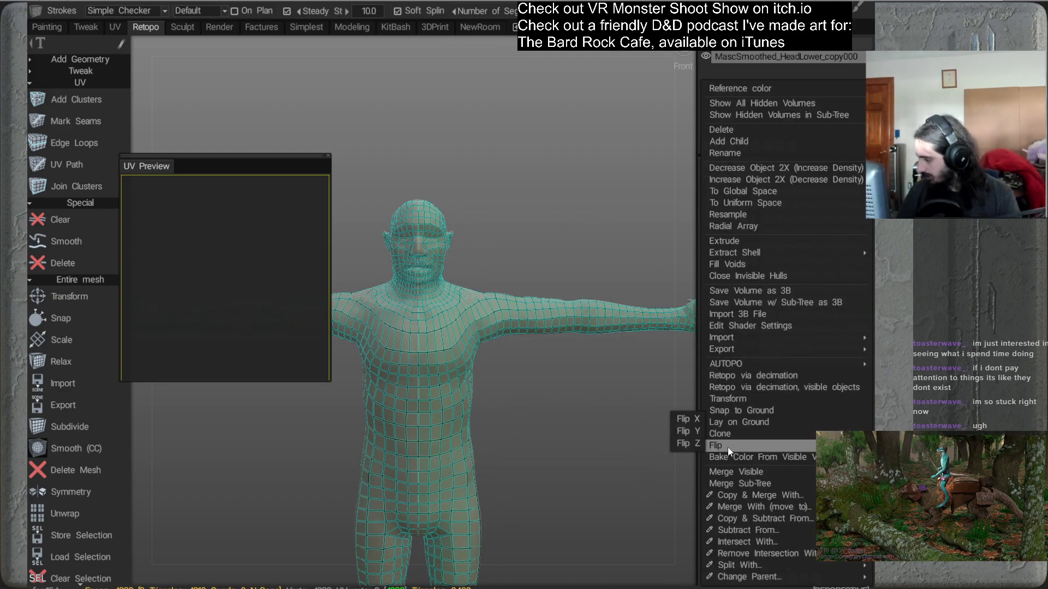
mouse_move(723, 435)
mouse_move(722, 363)
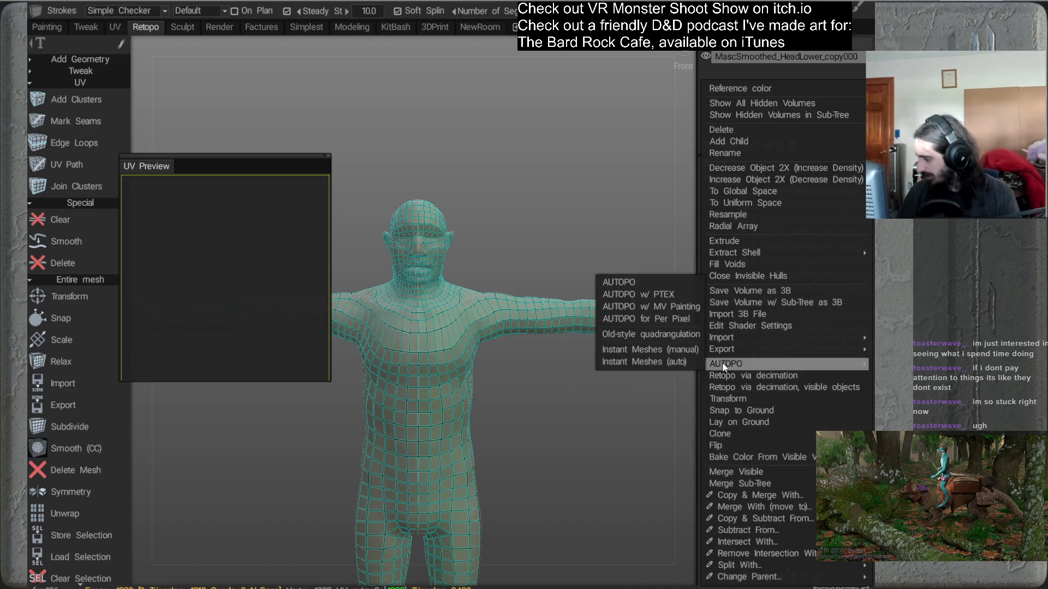
click(639, 281)
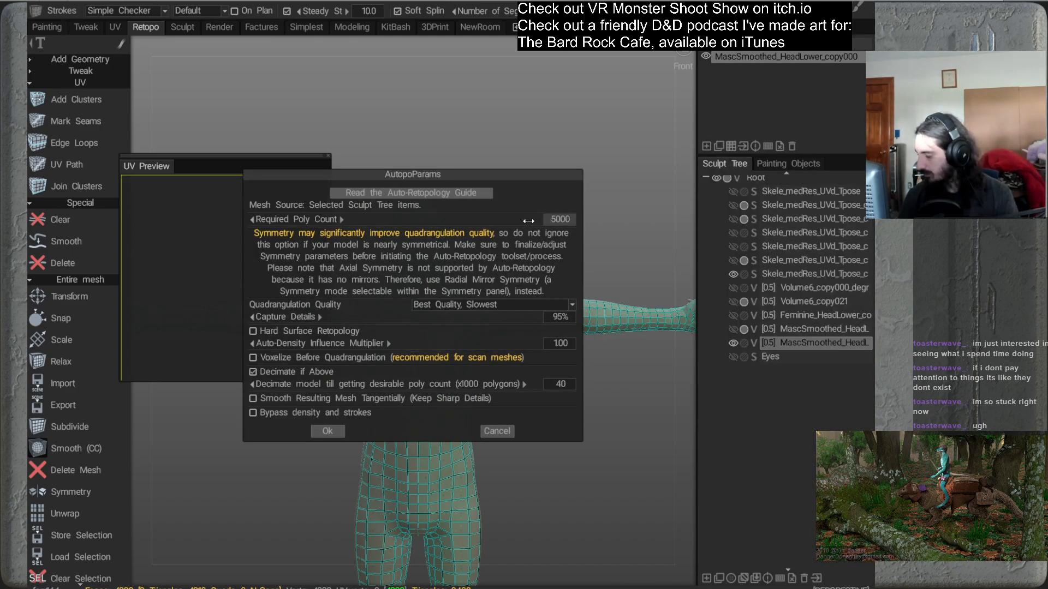
drag(537, 221, 540, 223)
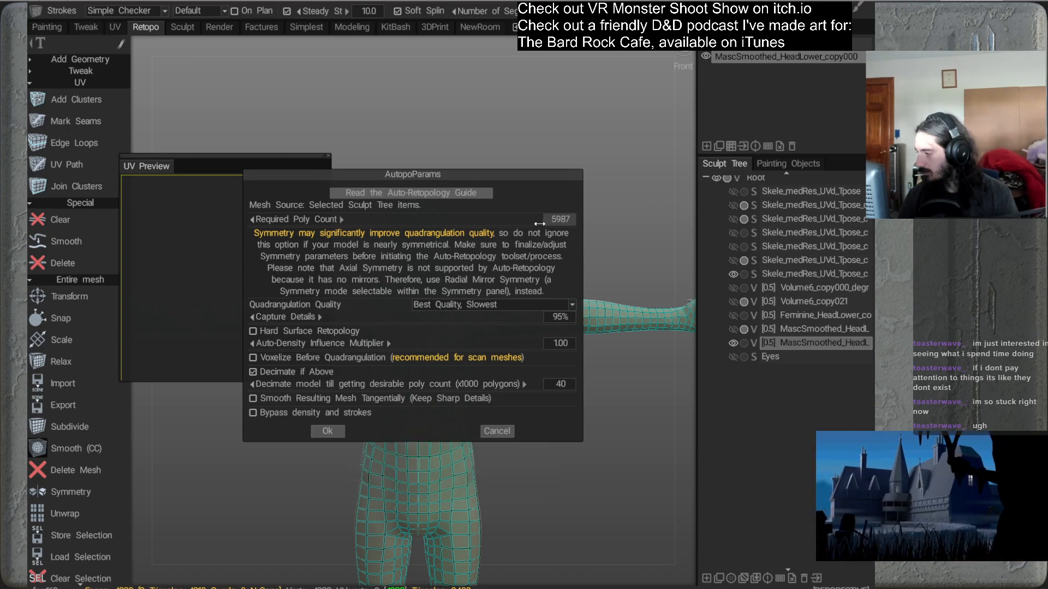
click(545, 219)
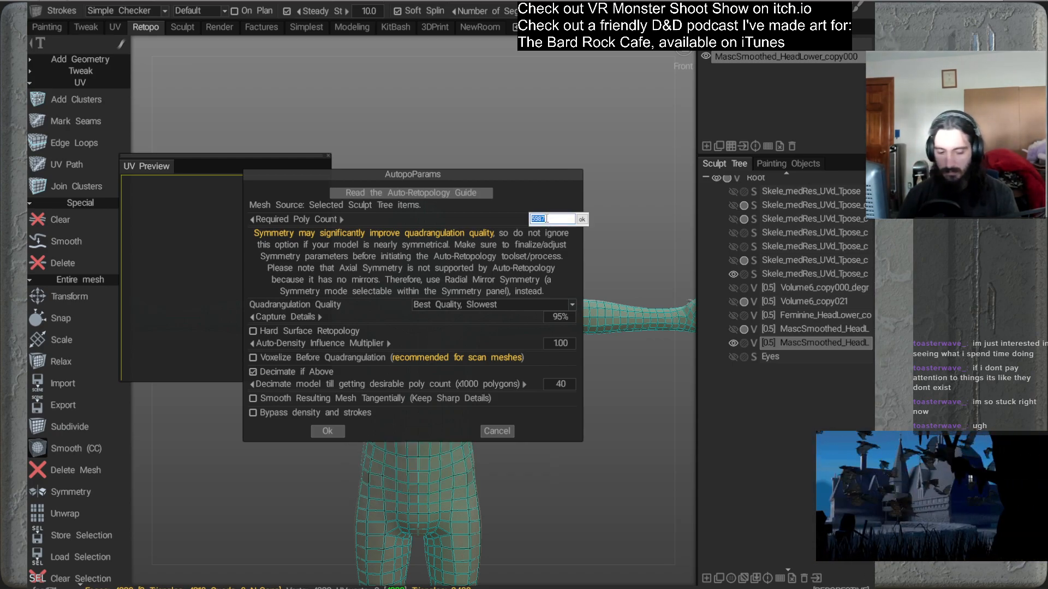
text(6000)
key(Return)
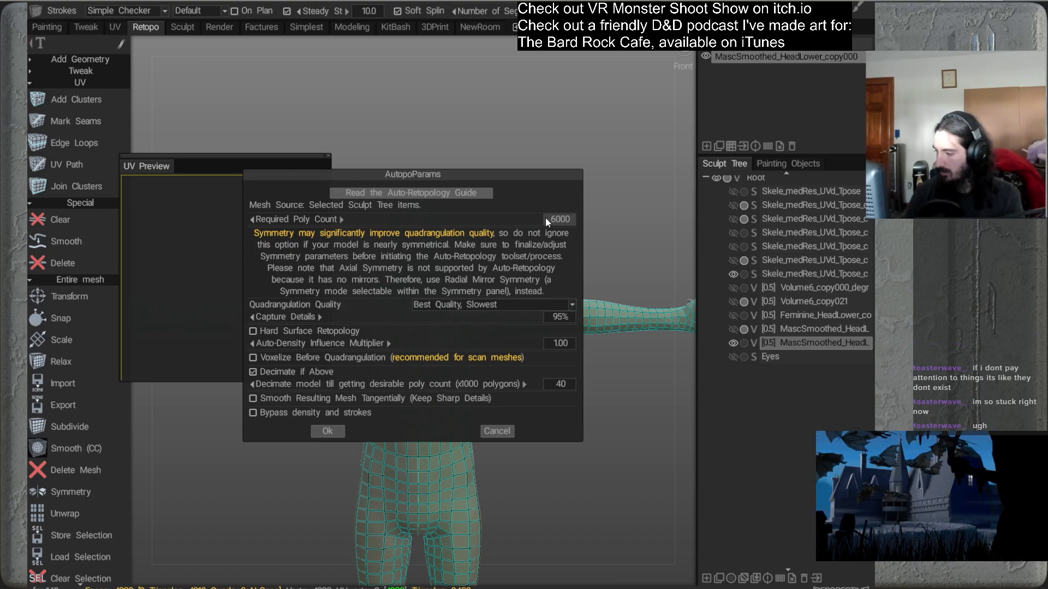
Generate the 6000-polygon retopology mesh, skipping both the density painting and the guide strokes
click(327, 431)
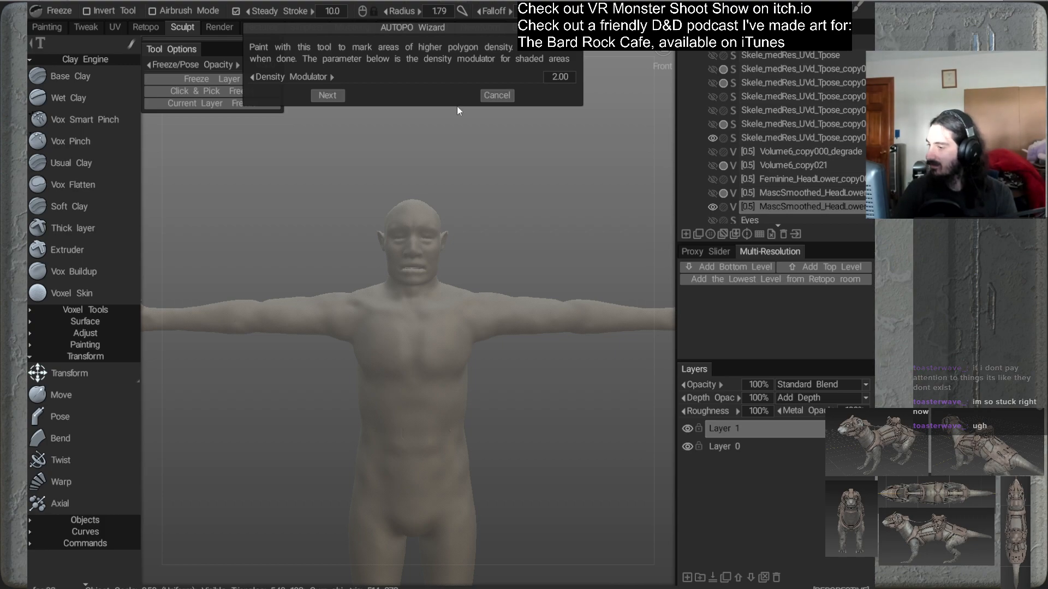
click(334, 97)
click(335, 161)
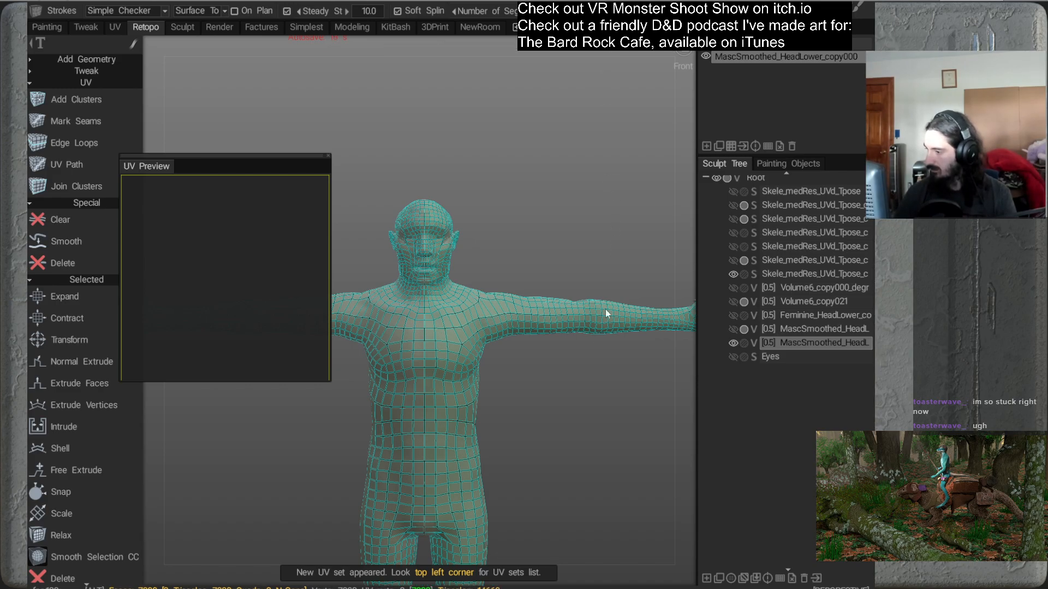
Inspect the denser retopology mesh on the head, torso and arms from different angles
alt+drag(550, 379, 516, 386)
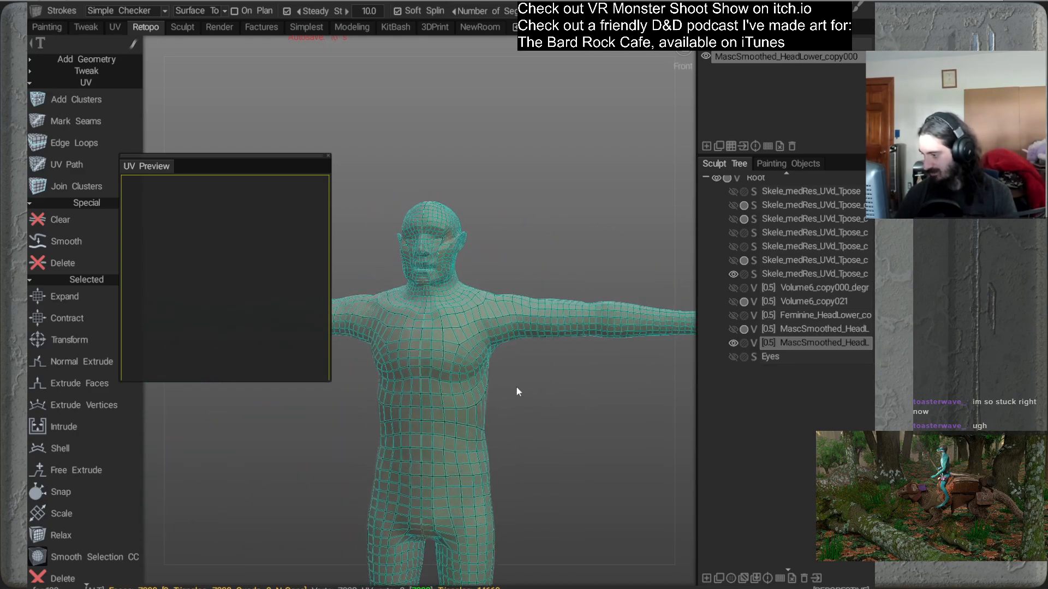
alt+right_drag(517, 365, 494, 285)
alt+drag(533, 446, 381, 435)
alt+drag(473, 404, 480, 315)
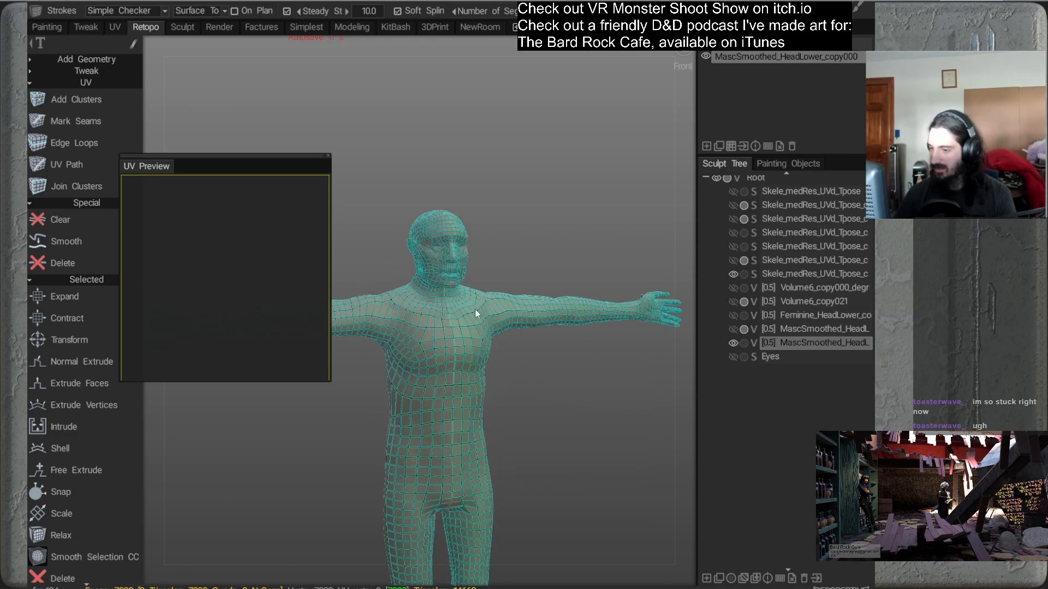
Run AUTOPO on the MascSmoothed_HeadLower volume again with a required poly count of 7000, without painting density or drawing guide strokes
right_click(776, 341)
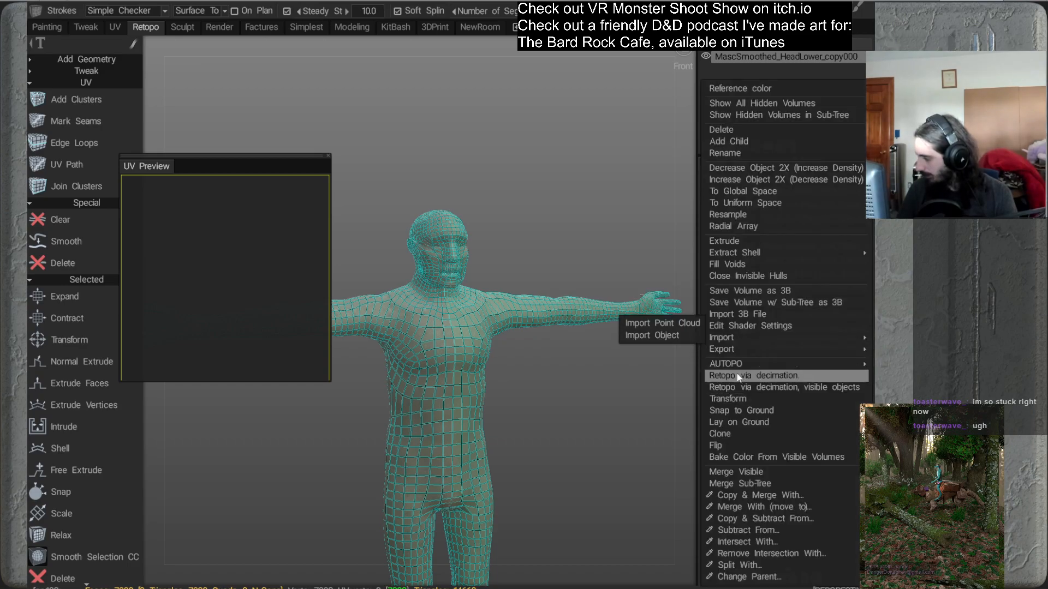
mouse_move(722, 361)
click(630, 282)
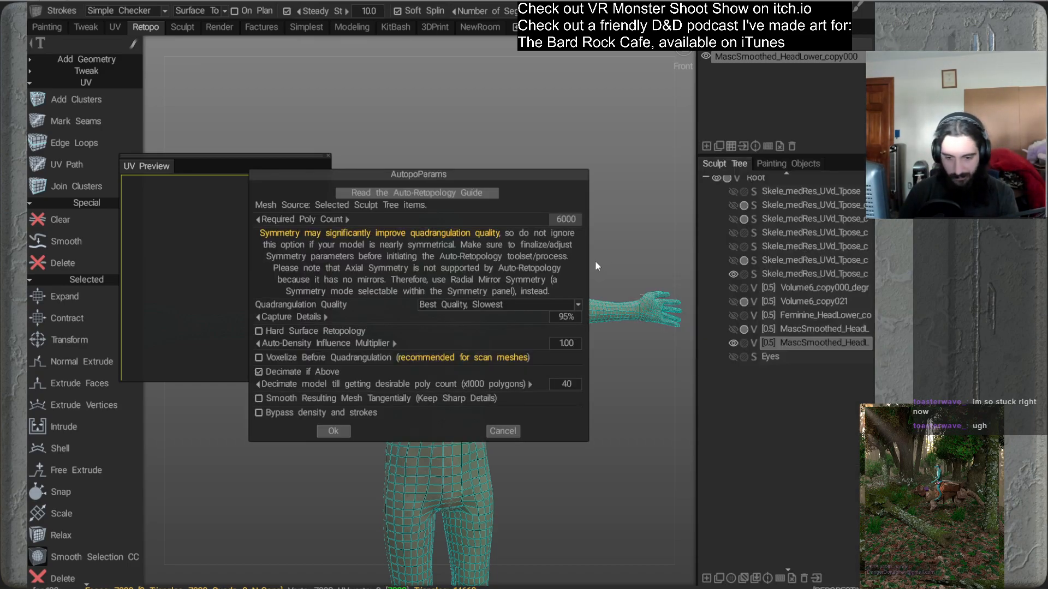
click(564, 221)
text(7000)
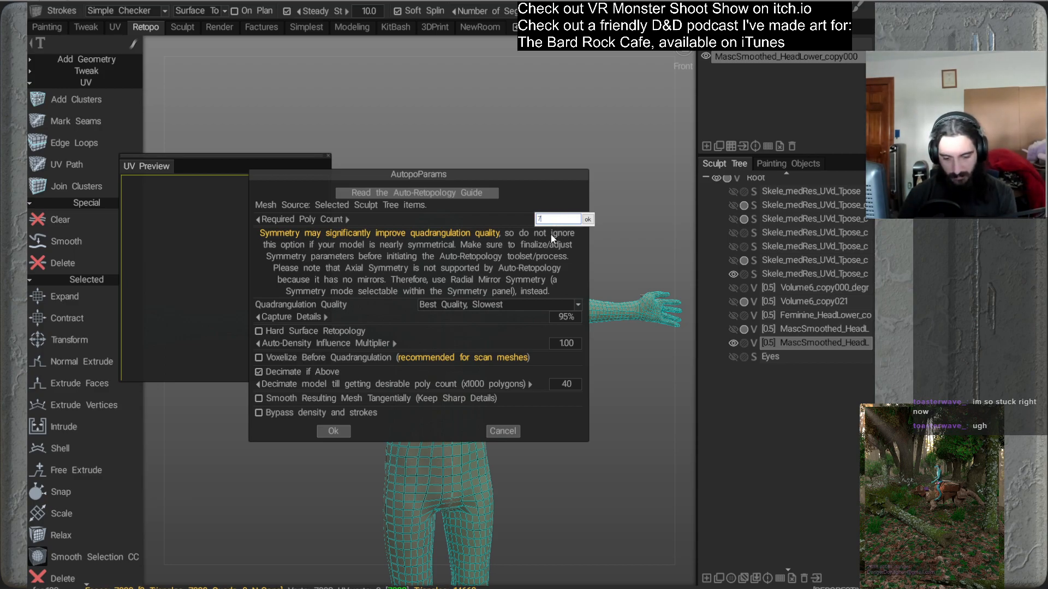
click(588, 220)
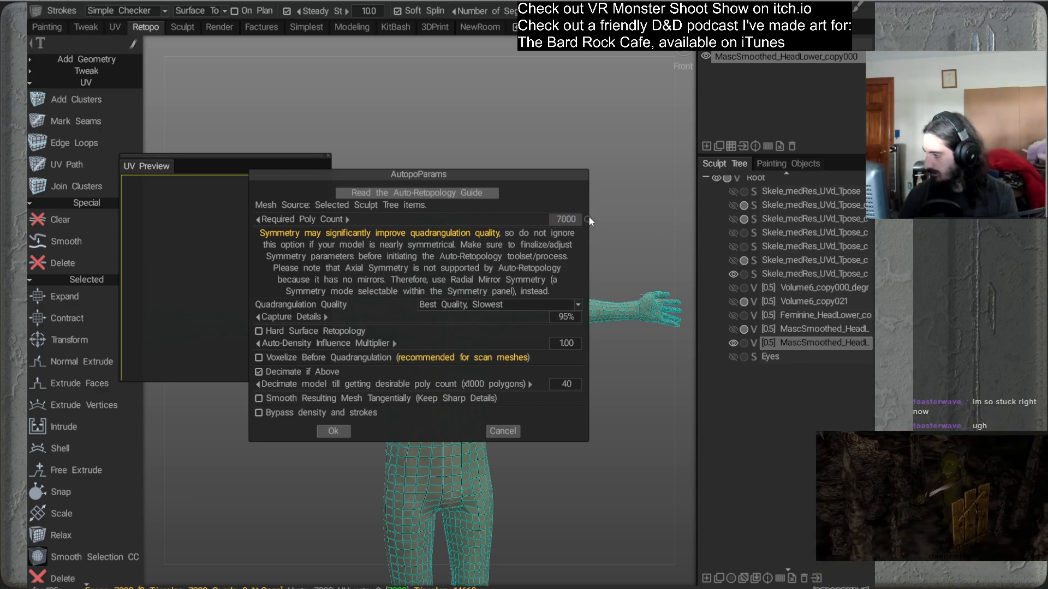
click(333, 431)
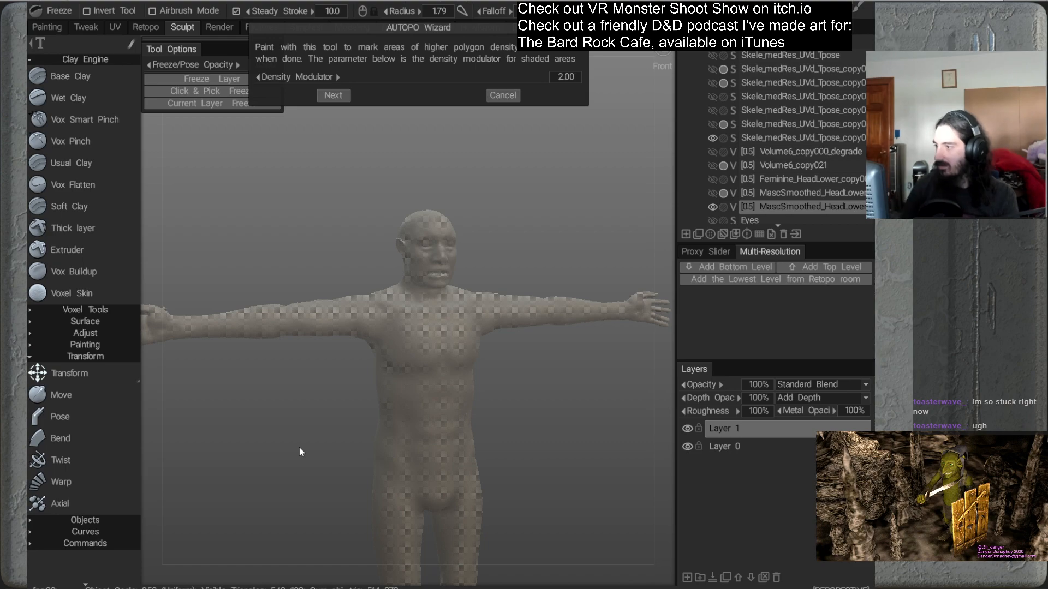
click(344, 98)
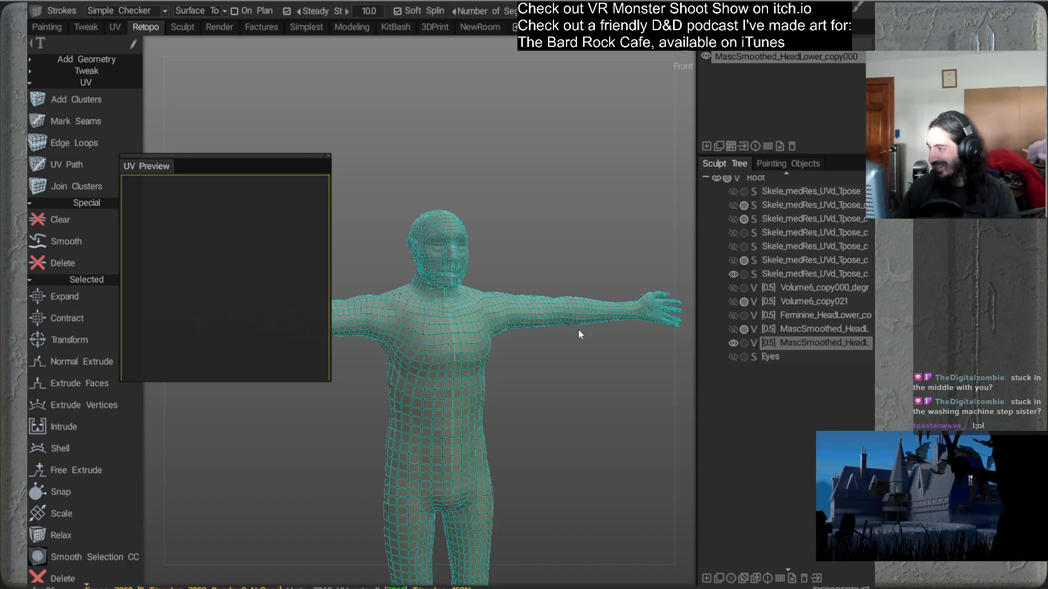
Inspect the 7000-polygon retopology mesh on the head, shoulders and back from several angles
alt+drag(519, 257, 558, 284)
alt+drag(495, 259, 463, 257)
alt+right_drag(463, 256, 466, 295)
alt+middle_drag(466, 294, 466, 319)
alt+drag(466, 319, 594, 320)
alt+right_drag(593, 322, 510, 156)
alt+drag(504, 300, 567, 326)
alt+middle_drag(529, 284, 540, 247)
alt+drag(541, 250, 583, 292)
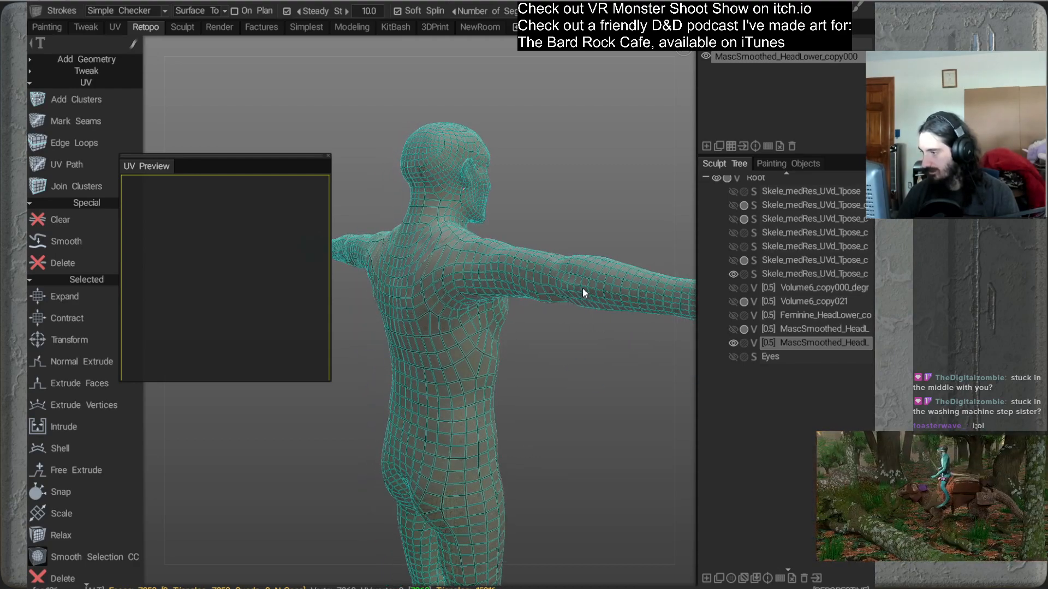
Regenerate the same volume's retopology mesh through AUTOPO with a required poly count of 8000, skipping density painting and guide strokes
right_click(784, 342)
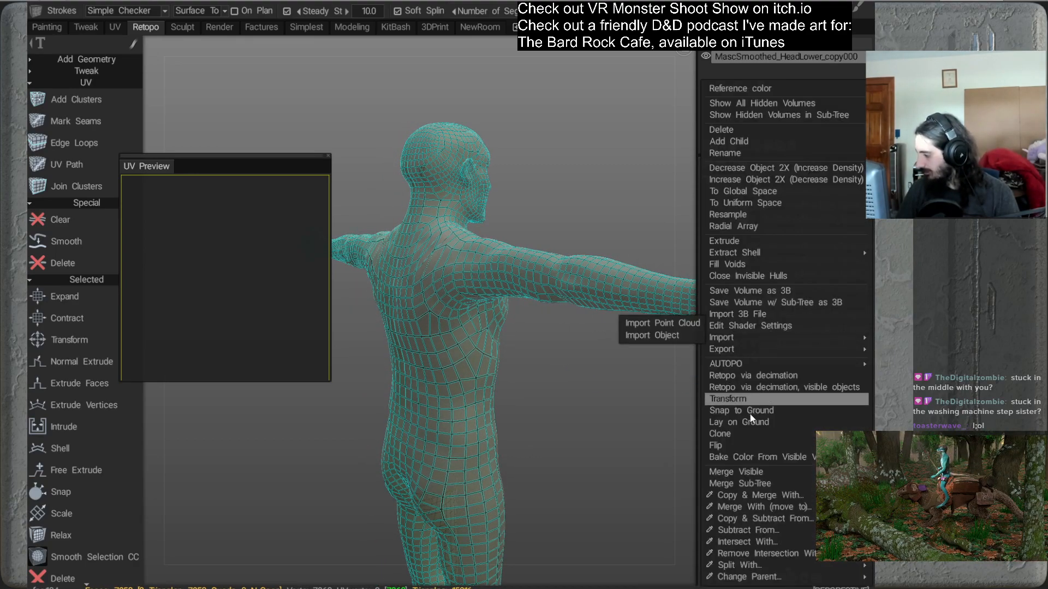
mouse_move(731, 363)
click(628, 282)
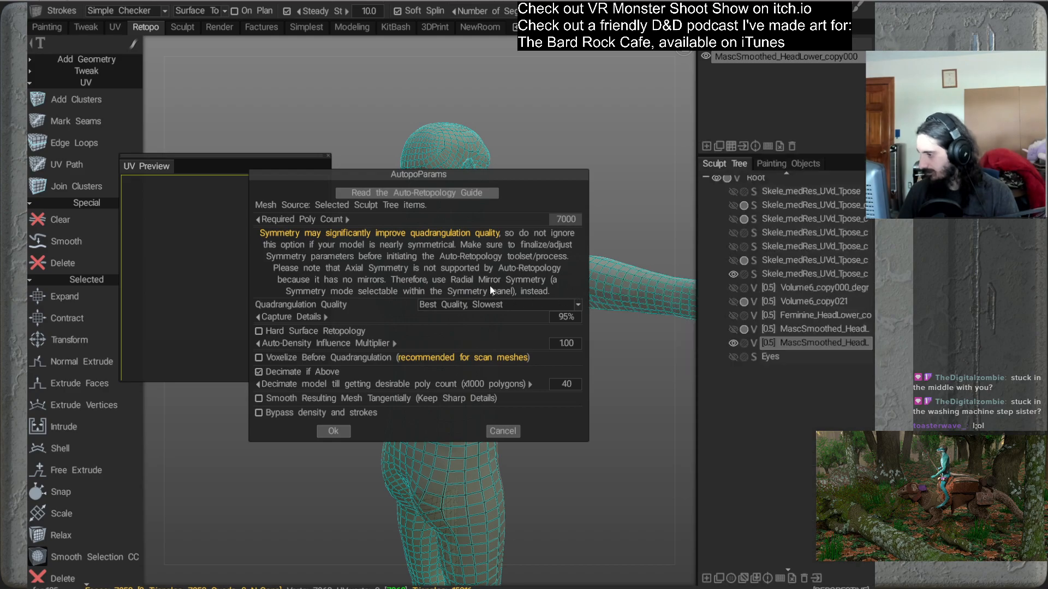
click(559, 219)
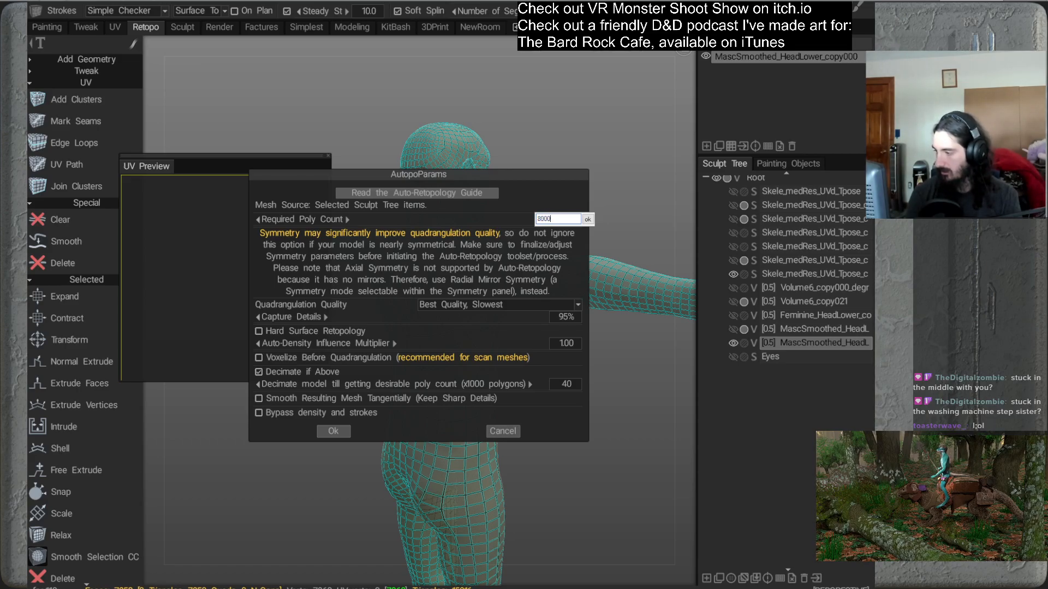
key(Return)
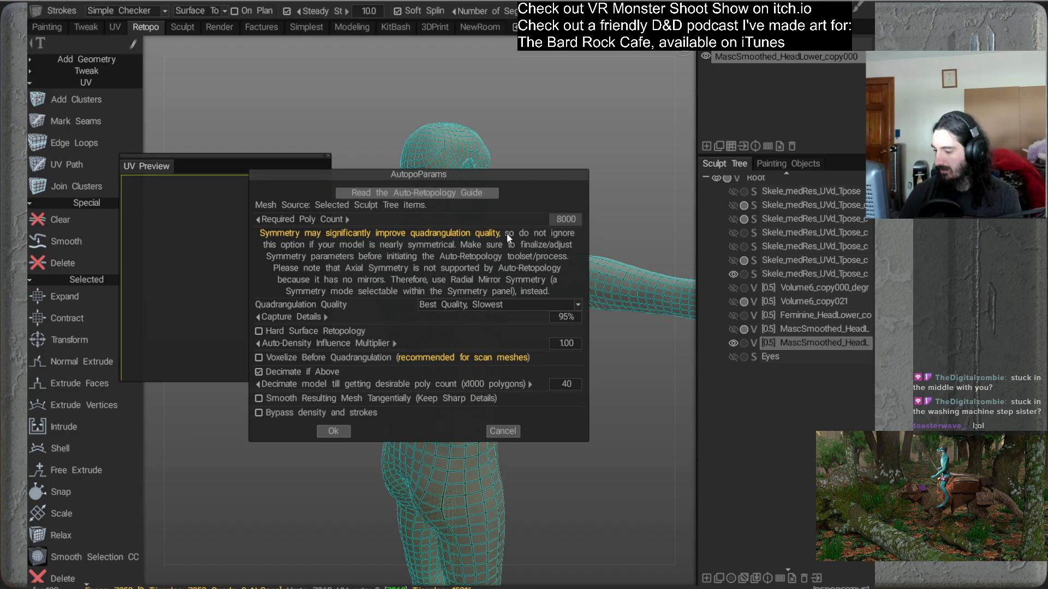
click(333, 431)
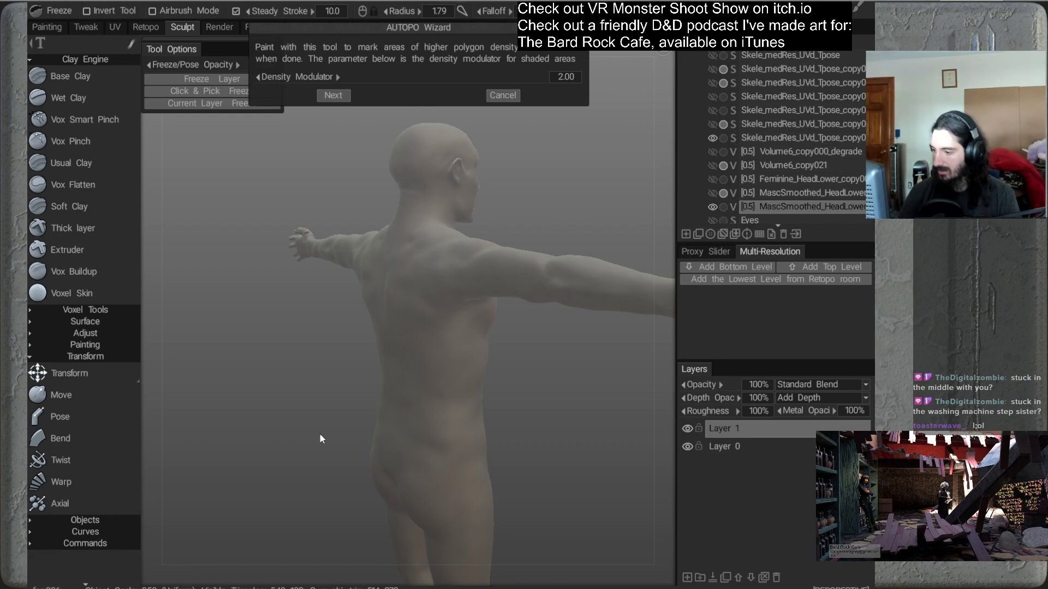
click(337, 96)
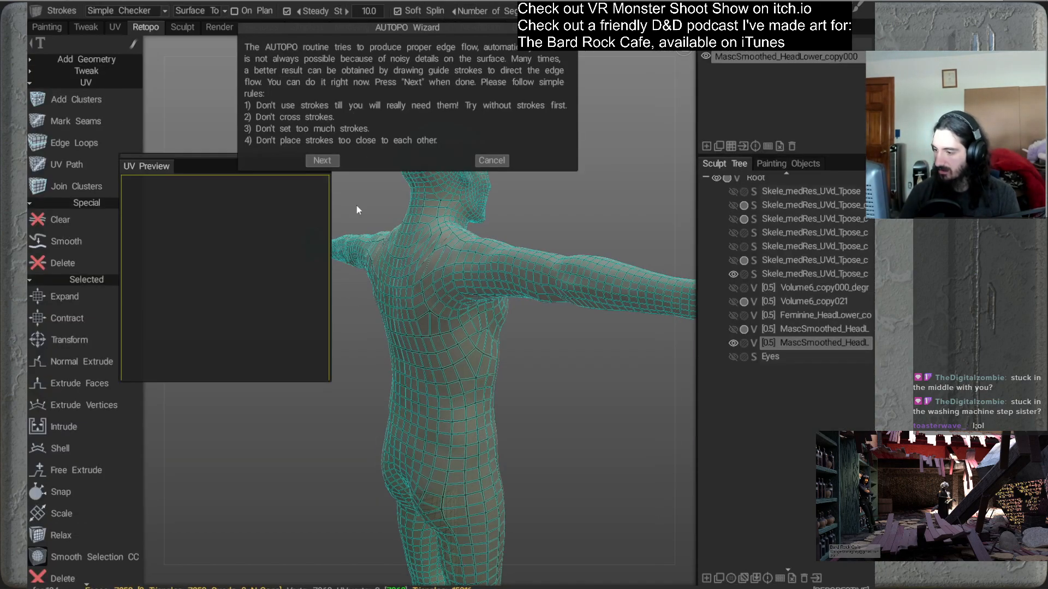
click(323, 160)
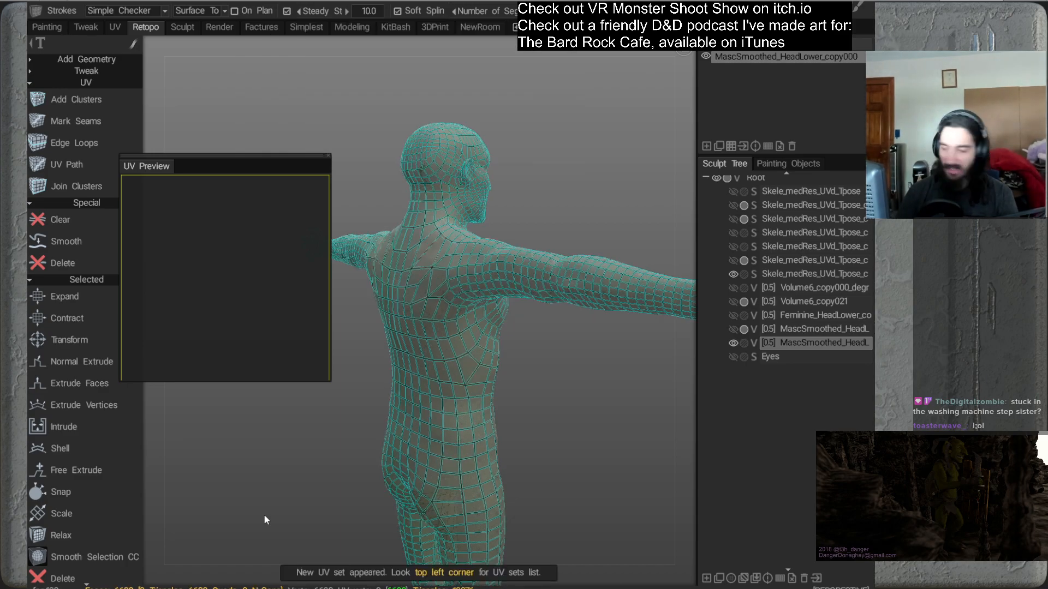
Examine the 8000-polygon mesh closely around the hand, fingers and wrist
alt+drag(547, 149, 546, 210)
alt+drag(537, 309, 531, 261)
alt+middle_drag(532, 261, 410, 312)
alt+right_drag(540, 382, 525, 314)
alt+middle_drag(595, 221, 411, 295)
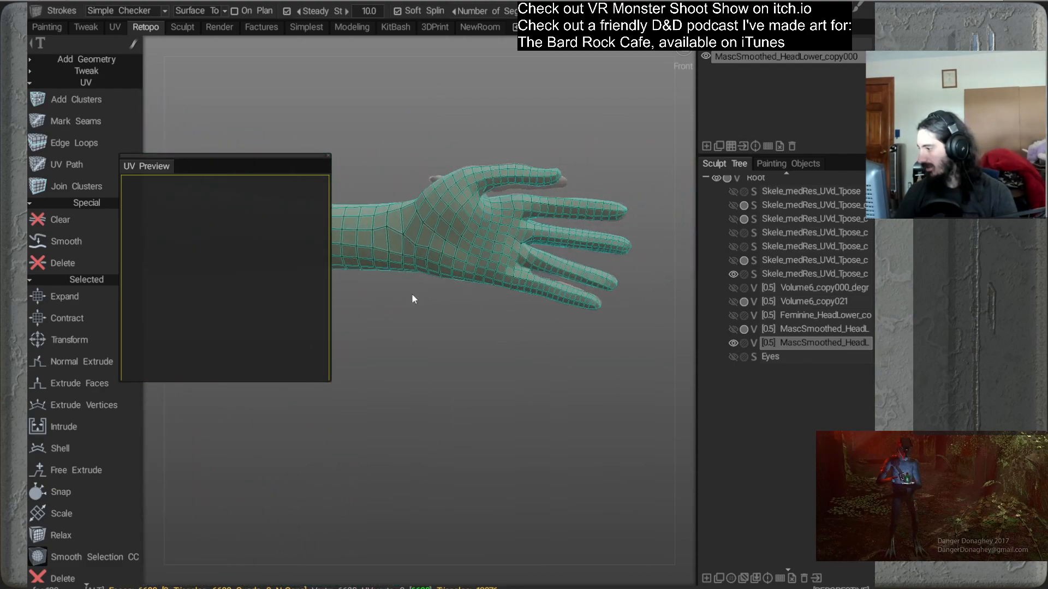
alt+drag(473, 323, 530, 335)
alt+drag(630, 247, 625, 228)
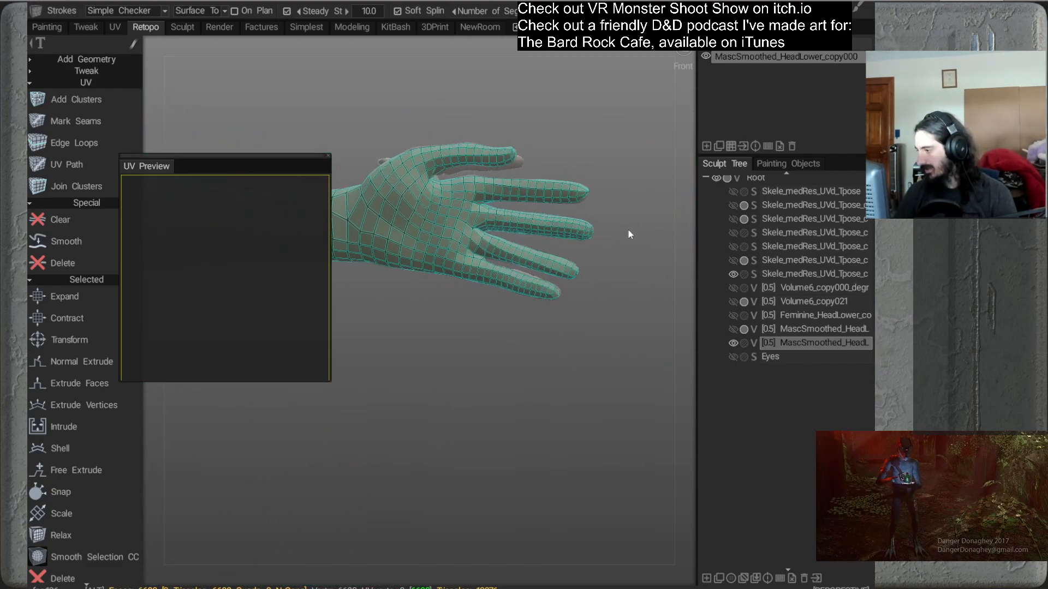
alt+right_drag(634, 291, 620, 231)
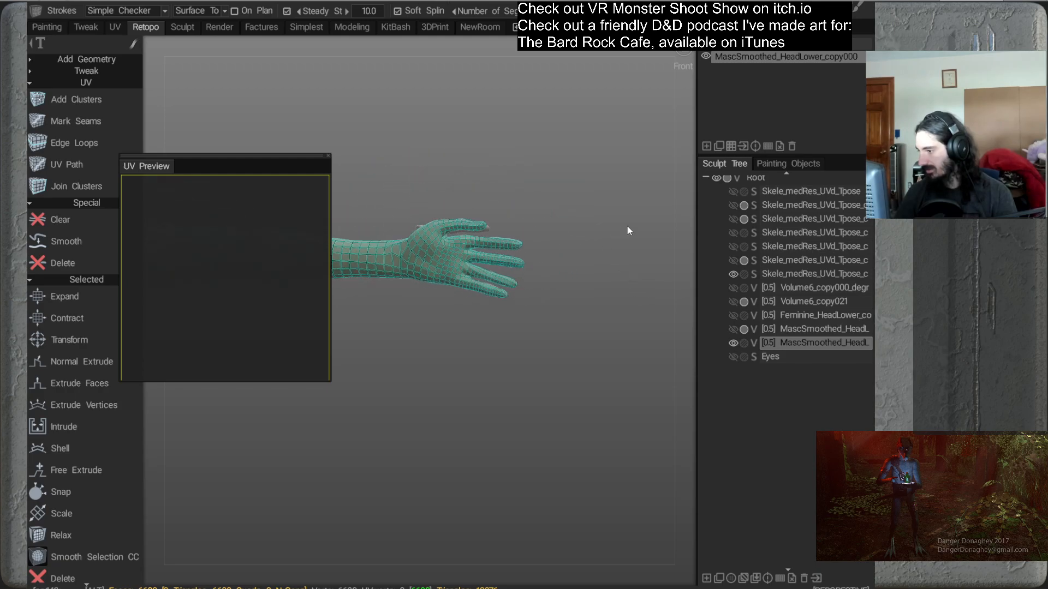
Check the edge flow of the 8000-polygon mesh along the arms, shoulders, back and front of the torso
alt+middle_drag(524, 297, 616, 284)
alt+drag(616, 280, 355, 343)
alt+middle_drag(423, 280, 569, 257)
alt+right_drag(568, 257, 541, 234)
alt+drag(542, 234, 477, 300)
alt+middle_drag(477, 300, 731, 215)
alt+drag(731, 215, 603, 249)
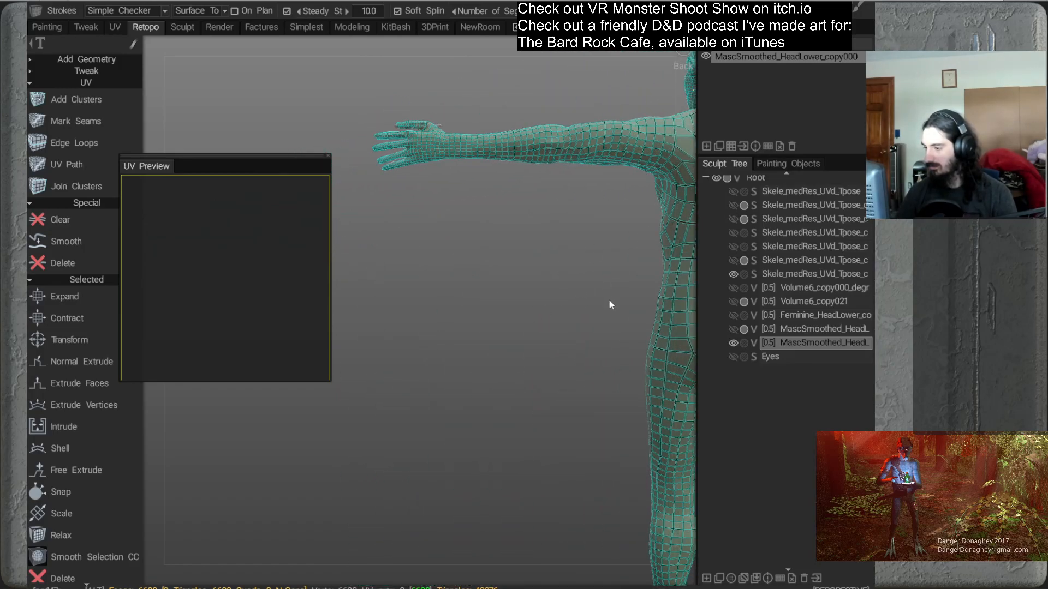
alt+drag(609, 299, 466, 318)
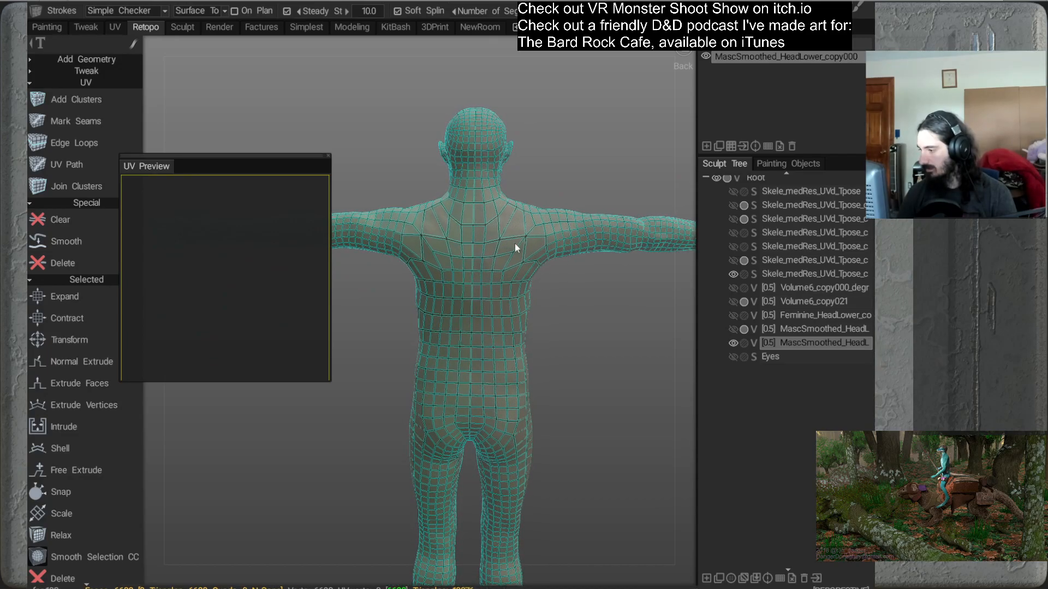
alt+drag(476, 266, 582, 324)
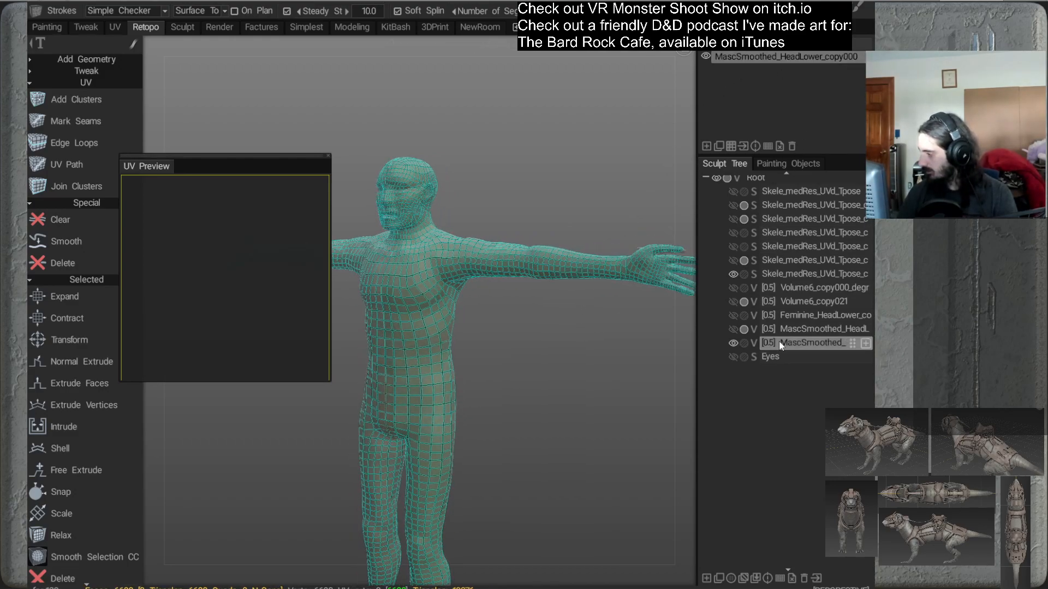
Rerun AUTOPO on the body volume at 8500 required polygons without density or guide strokes, and check the mesh from behind
right_click(815, 343)
click(622, 291)
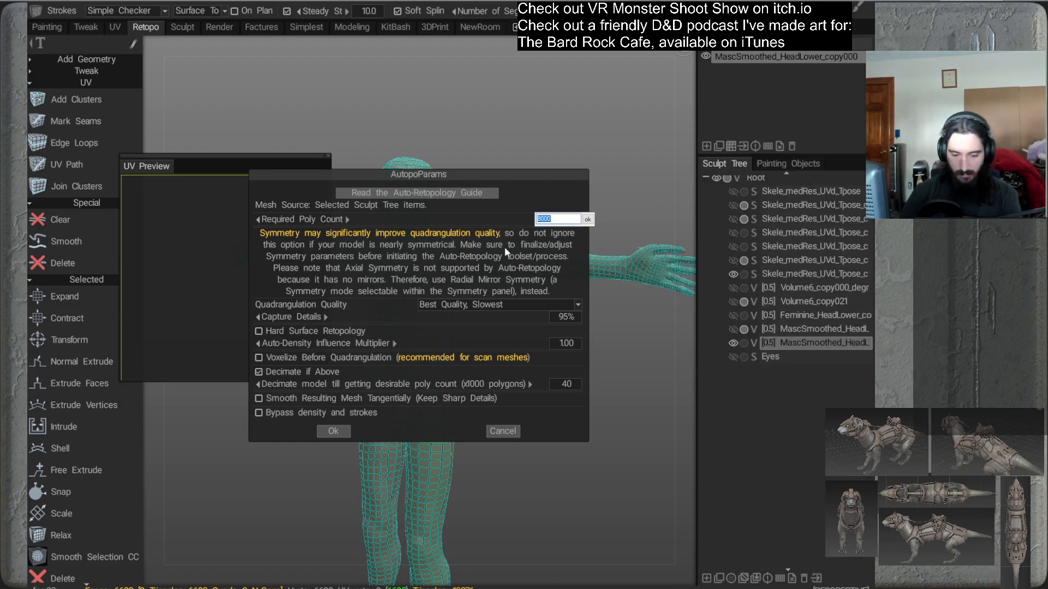
text(8500)
key(Return)
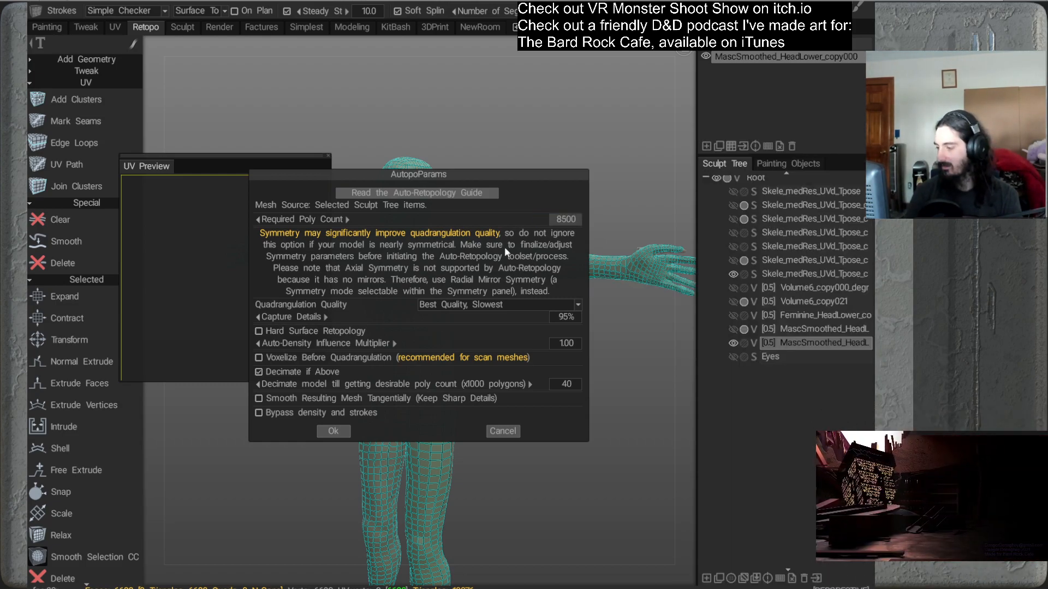
click(333, 431)
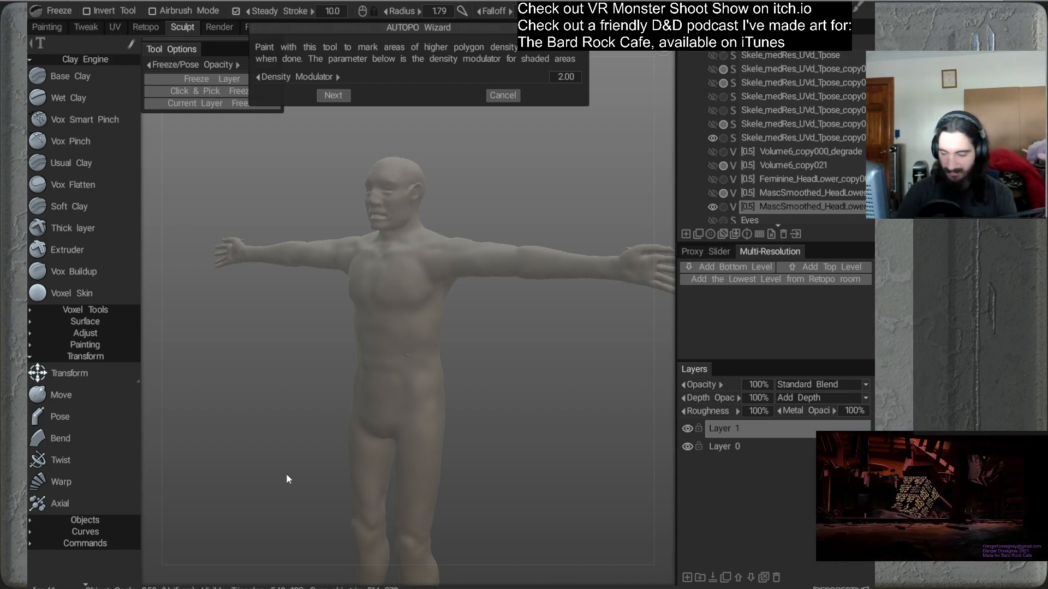
click(334, 95)
click(334, 161)
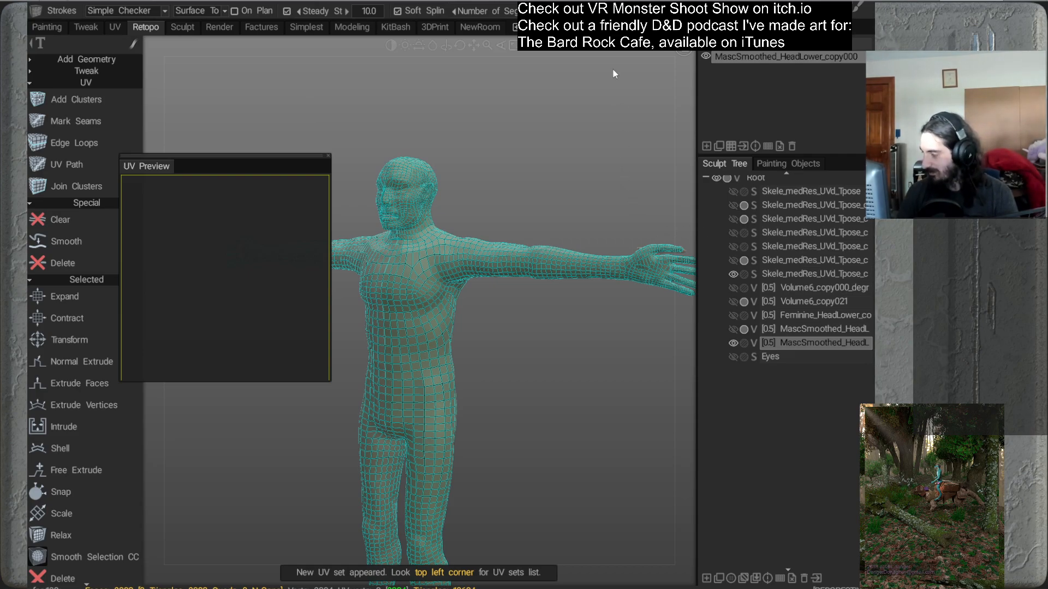
drag(570, 228, 510, 274)
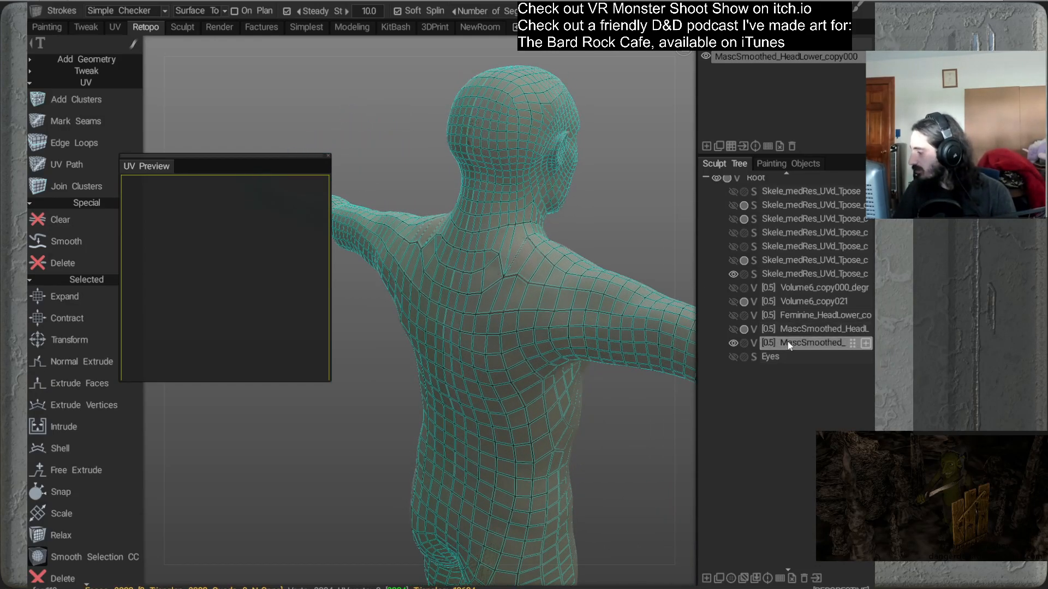
Start another AUTOPO run on the MascSmoothed_HeadLower volume and set the required poly count to 8520
right_click(753, 317)
mouse_move(758, 364)
click(650, 281)
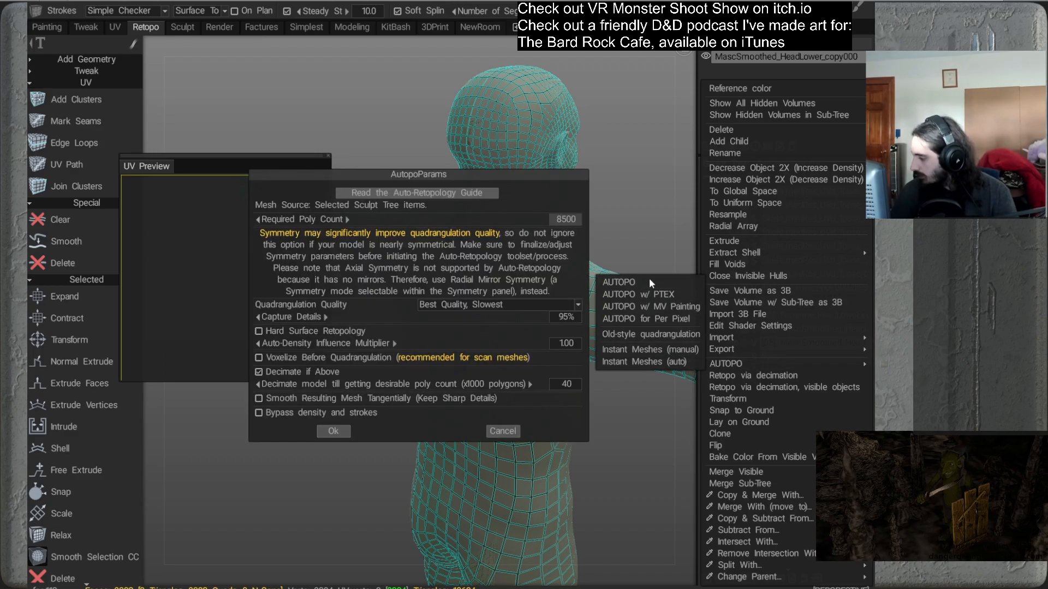
click(560, 221)
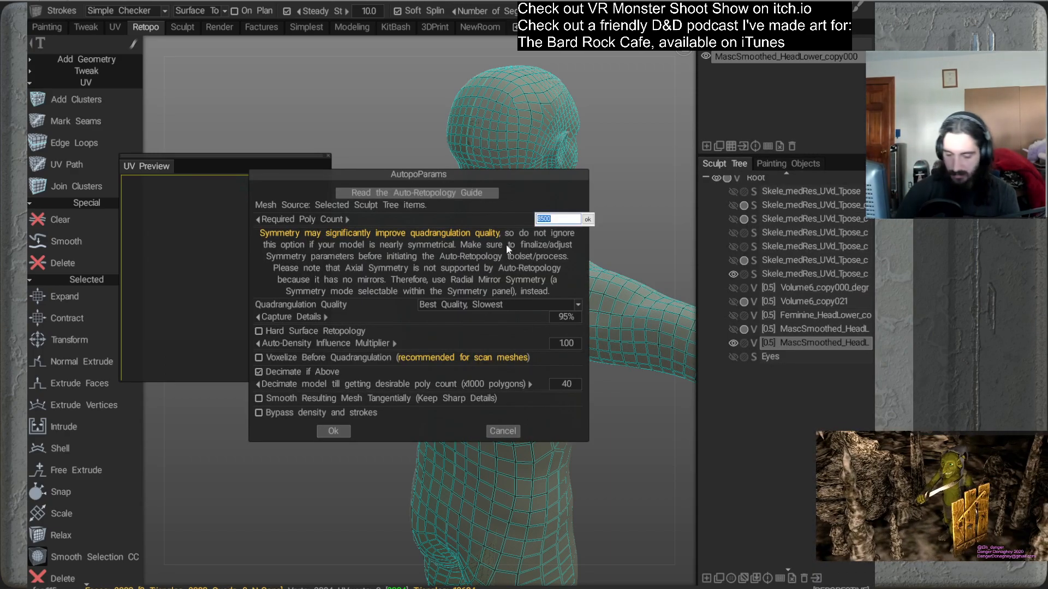
key(Right)
key(Left)
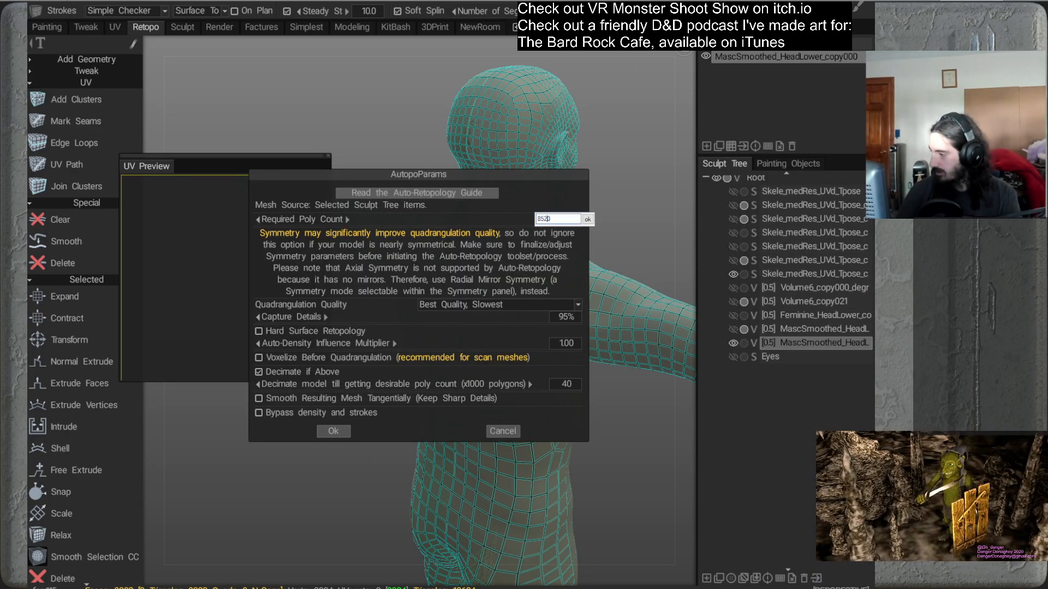
text(2)
key(Return)
Generate the 8520-polygon mesh, skipping the density and guide stroke stages, and review the head, shoulder and back
click(327, 432)
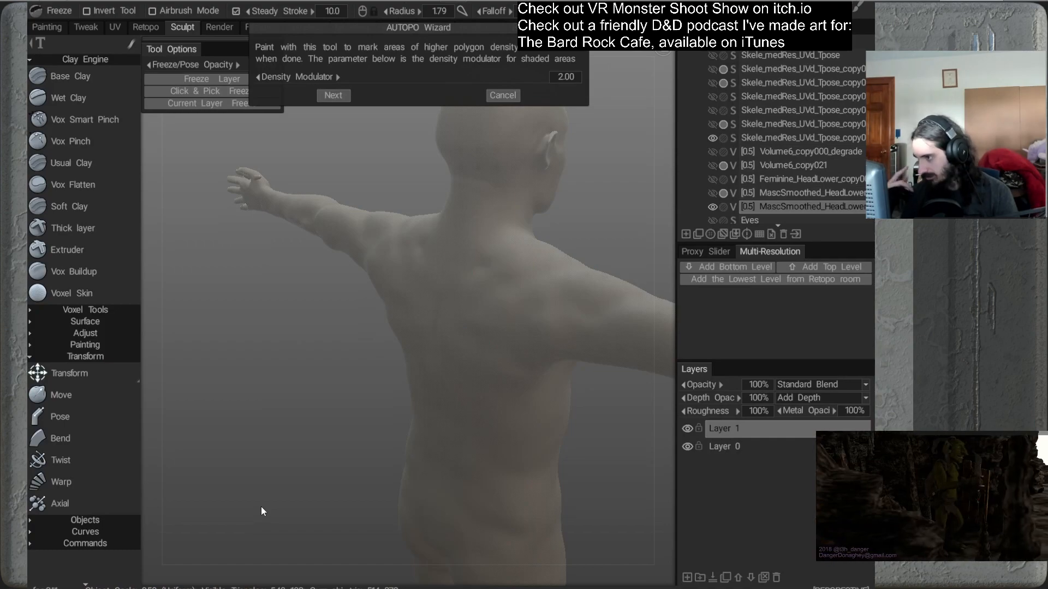
click(333, 95)
click(327, 161)
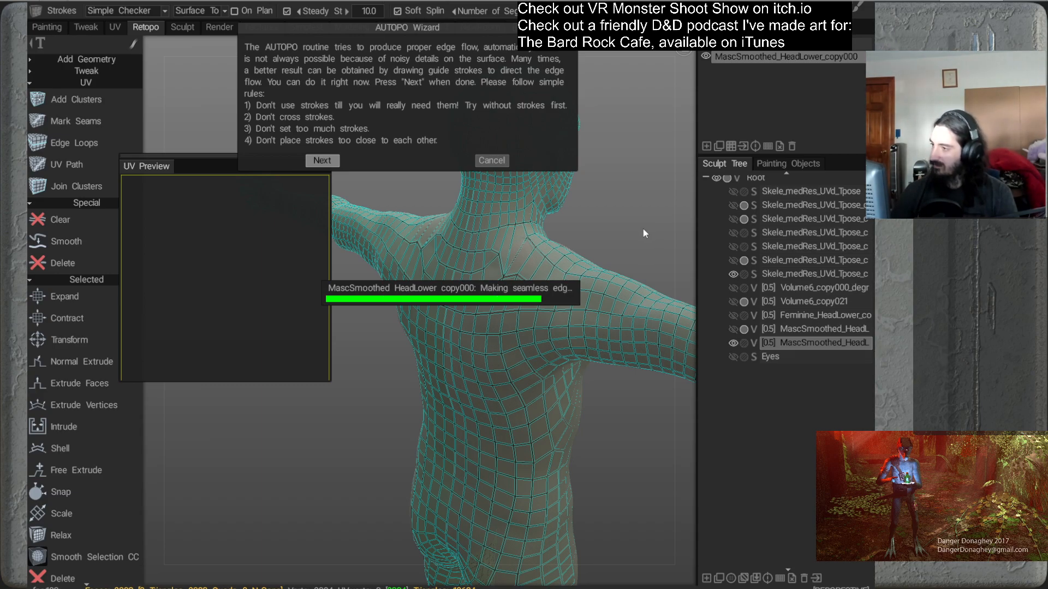
drag(644, 218, 562, 220)
mouse_move(556, 259)
mouse_down()
mouse_move(564, 270)
mouse_move(533, 244)
mouse_move(528, 302)
mouse_move(571, 310)
mouse_move(604, 255)
mouse_move(558, 239)
mouse_move(529, 305)
mouse_move(473, 343)
mouse_move(518, 319)
mouse_move(502, 269)
mouse_move(488, 265)
mouse_move(603, 256)
mouse_move(539, 278)
mouse_move(557, 274)
mouse_up()
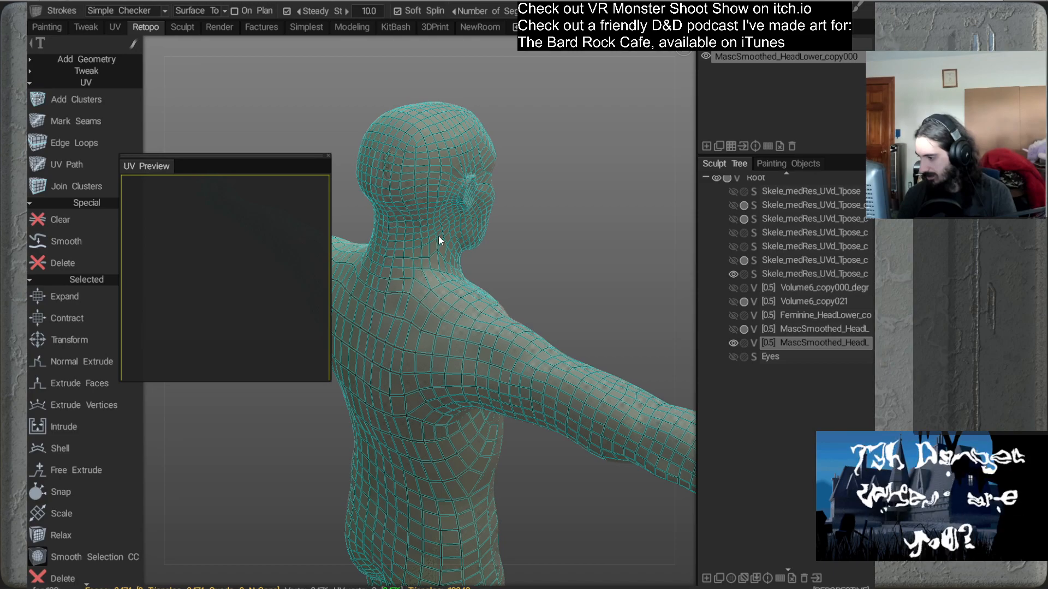
Rerun AUTOPO on the MascSmoothed_HeadLower volume with 8530 required polygons, skipping the density painting and guide stroke stages
right_click(787, 344)
mouse_move(727, 365)
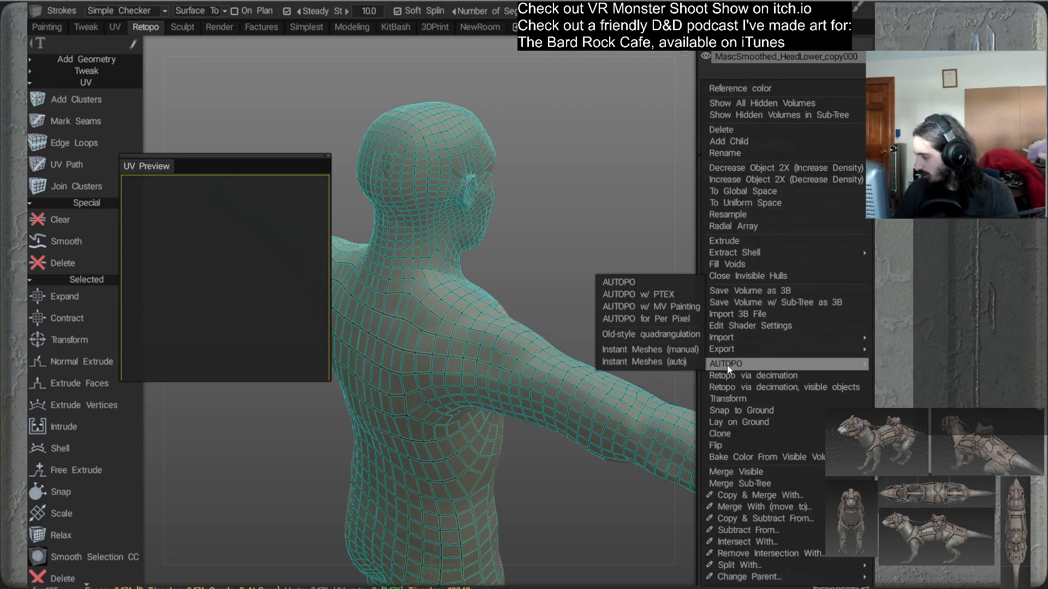
click(631, 283)
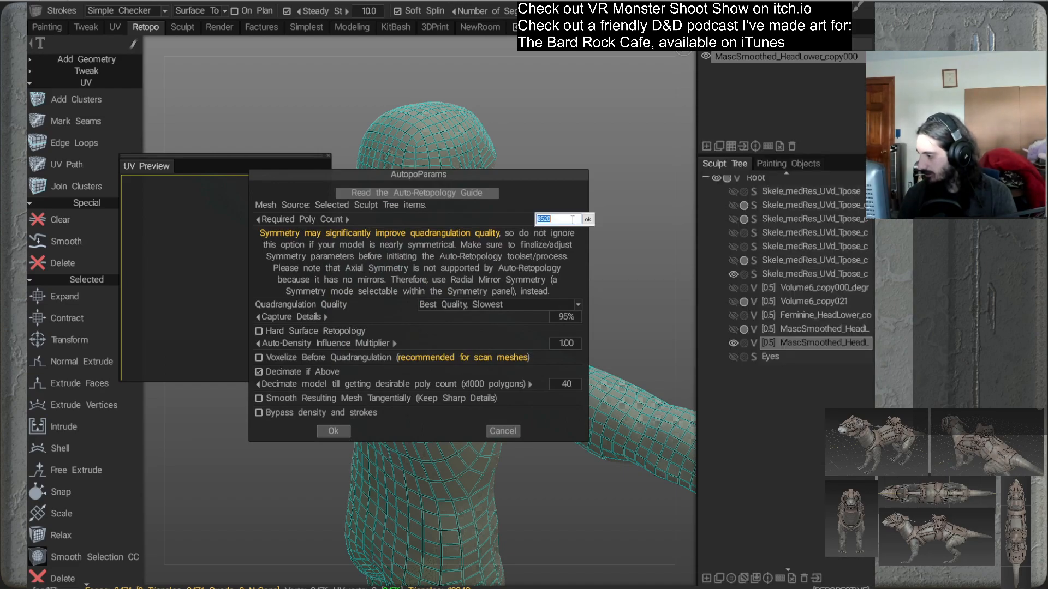
click(540, 219)
key(BackSpace)
key(BackSpace)
text(30)
key(Return)
click(331, 431)
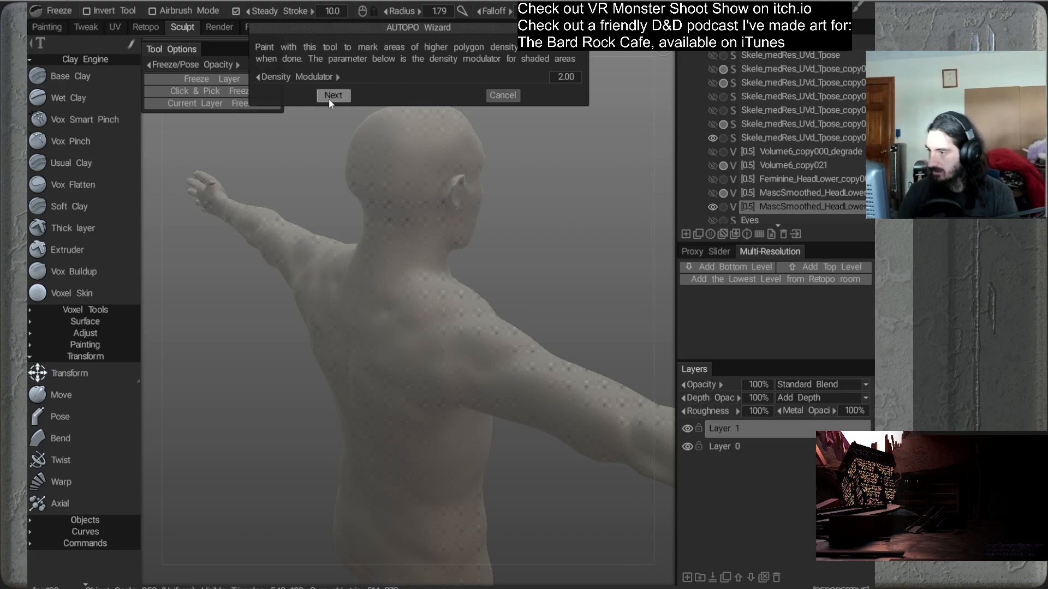
click(330, 96)
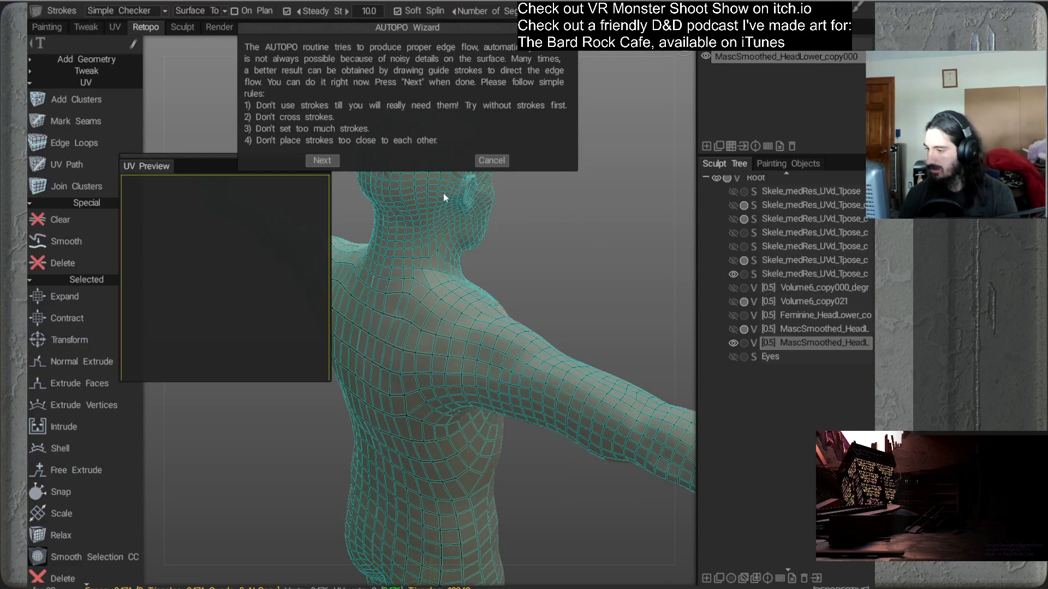
click(322, 160)
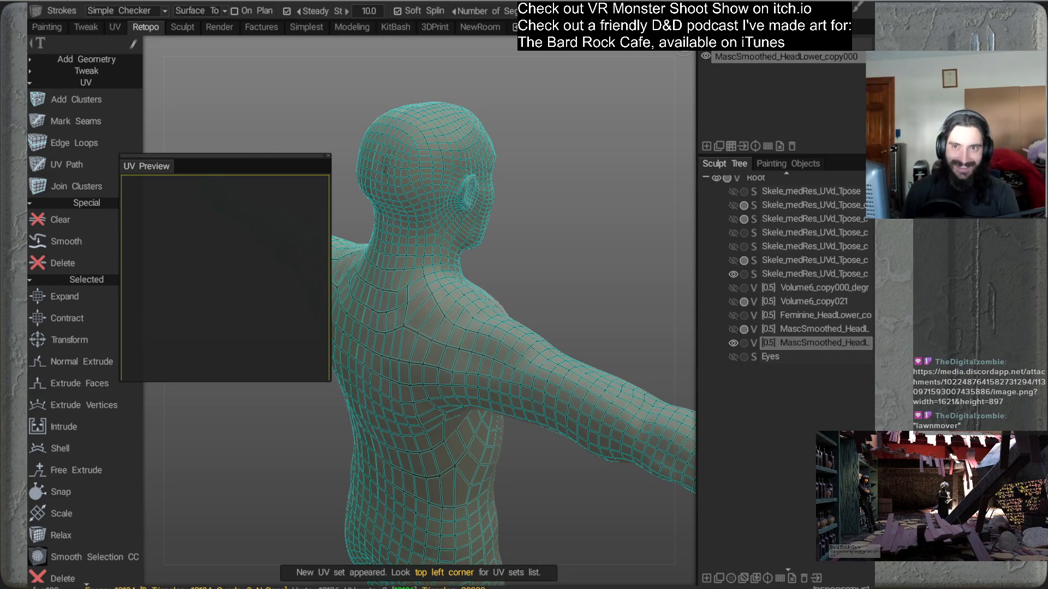
Switch to the browser window to view the linked crawler lawn mower image, and return to the retopology scene
drag(1, 1, 120, 2)
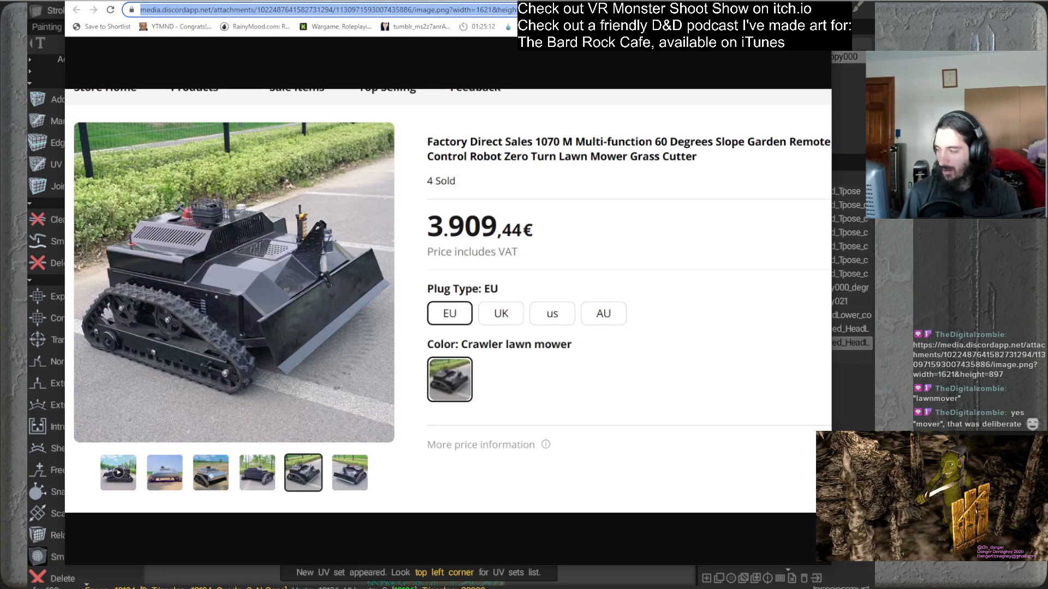
drag(415, 0, 398, 3)
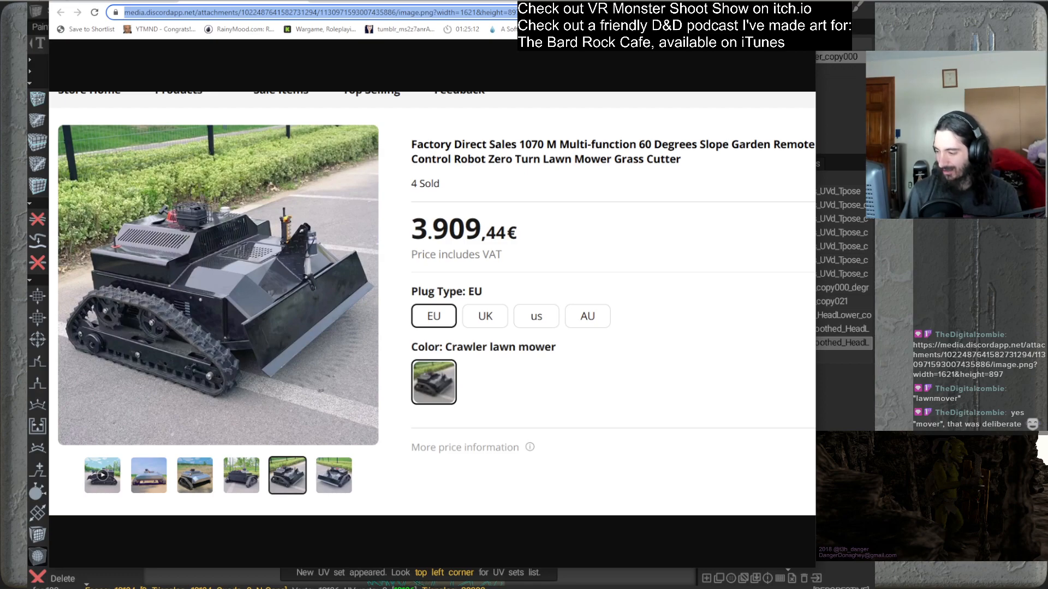
drag(399, 4, 397, 3)
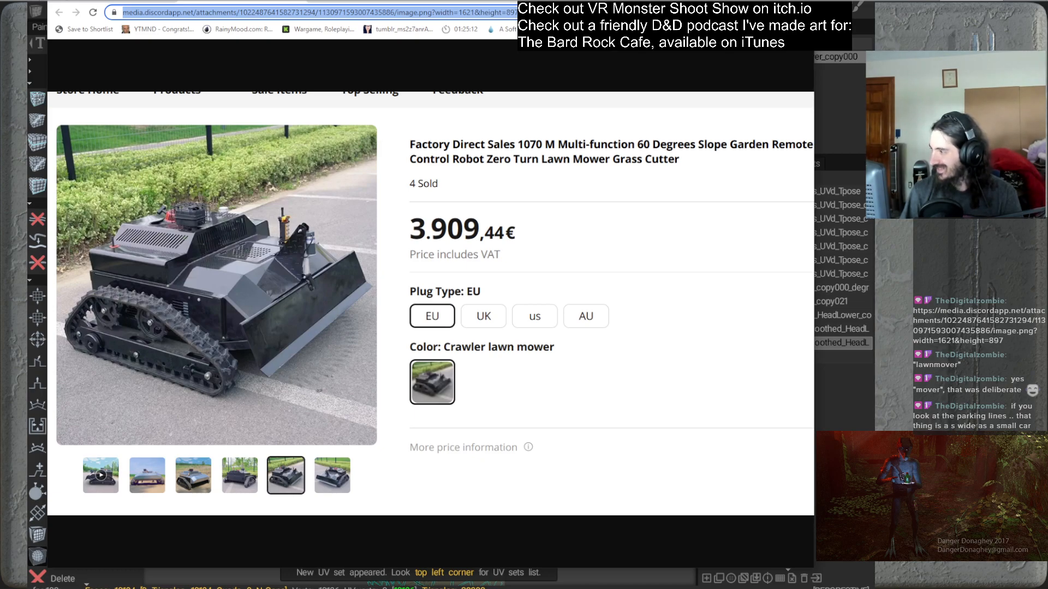
drag(655, 1, 0, 103)
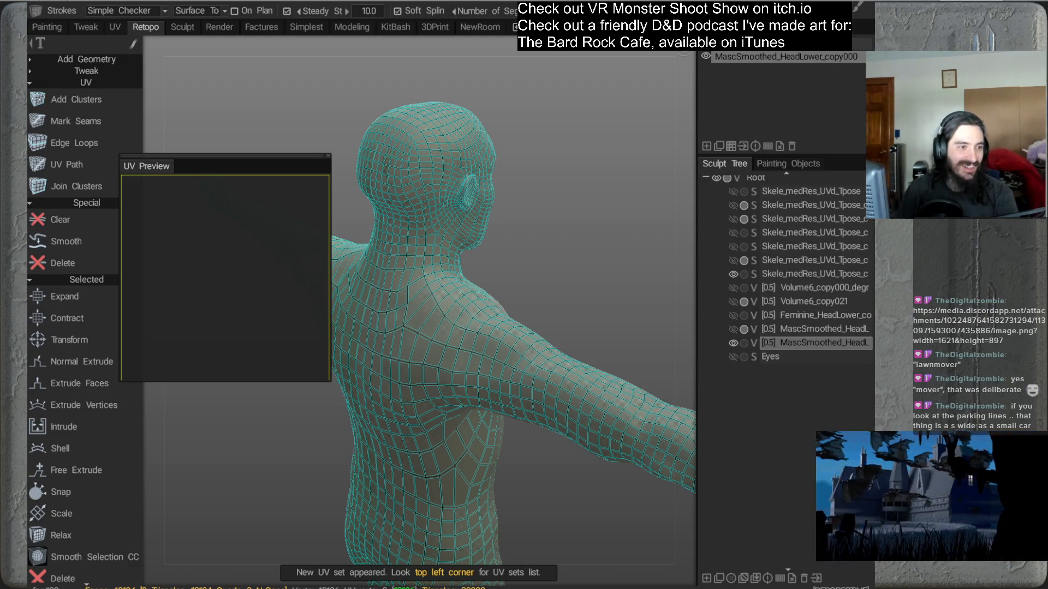
drag(28, 41, 483, 4)
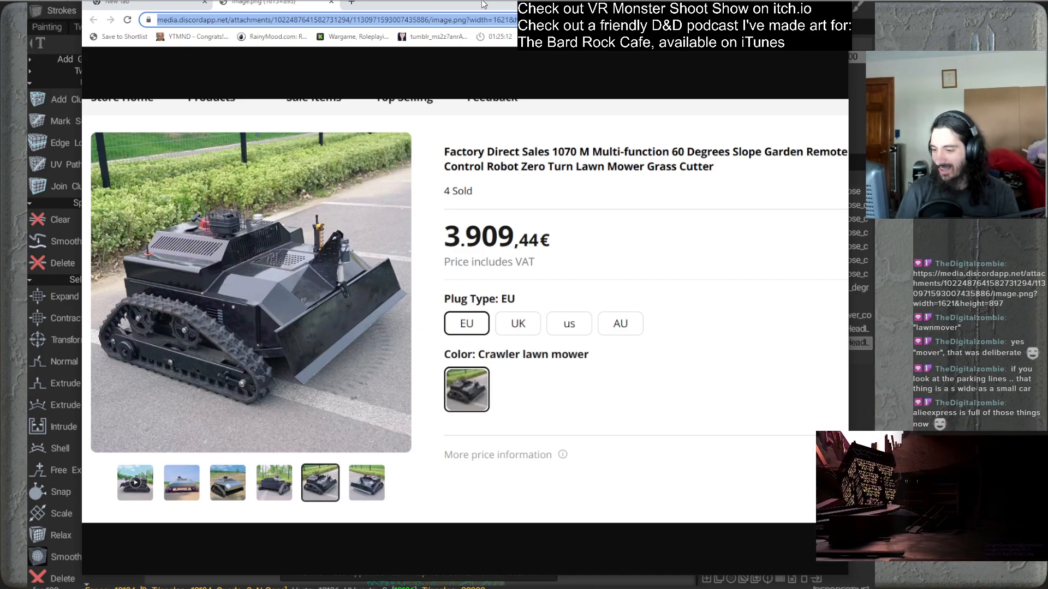
drag(484, 5, 0, 6)
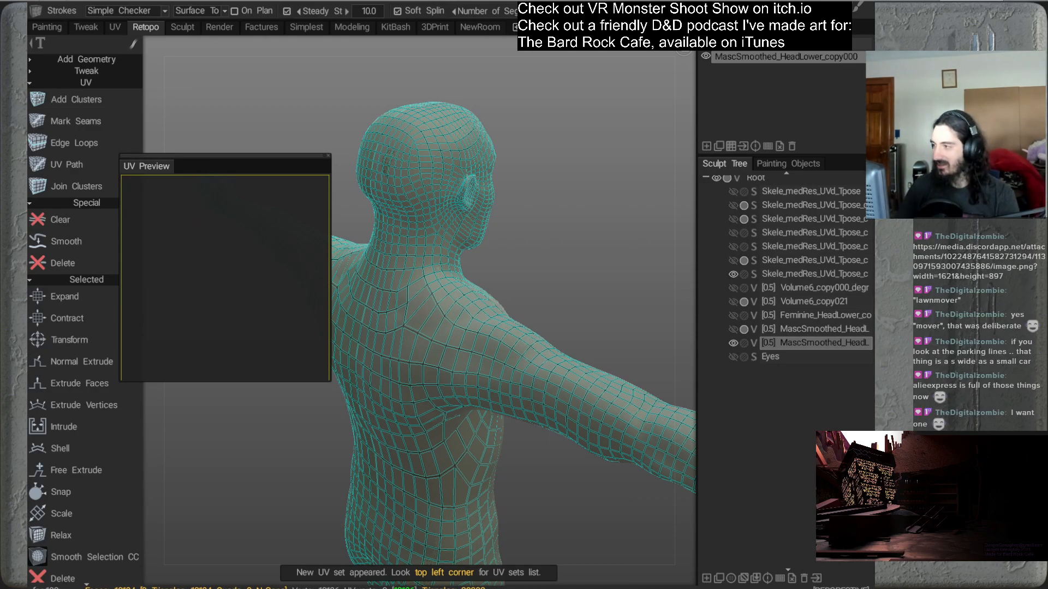
Check the head and chest of the 8530-polygon mesh, and rerun AUTOPO at 10000 required polygons without density or guide strokes
middle_drag(548, 302, 437, 257)
middle_drag(507, 337, 538, 293)
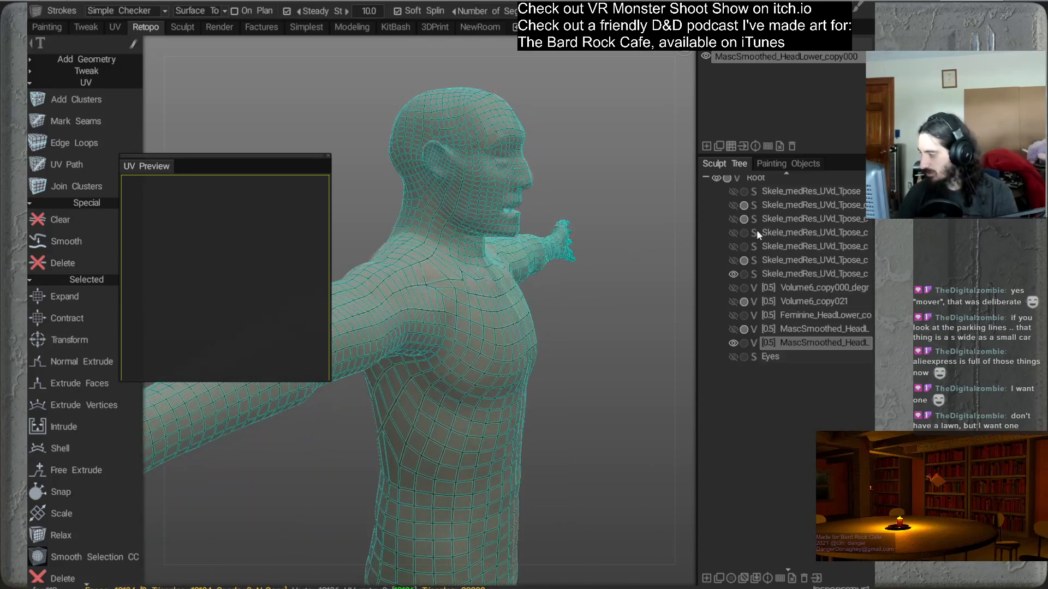
mouse_move(728, 438)
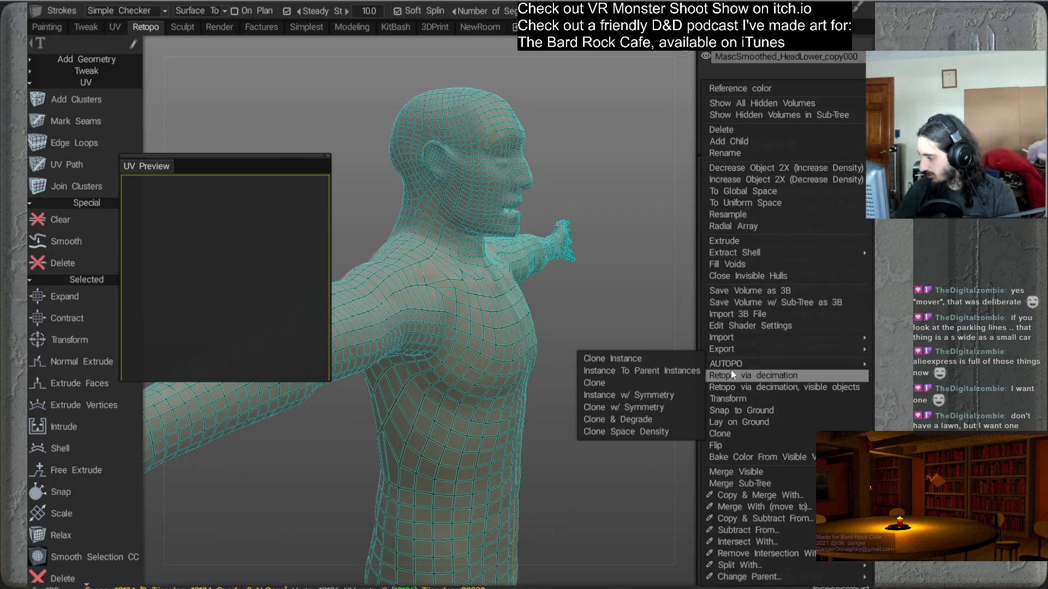
mouse_move(731, 365)
click(620, 282)
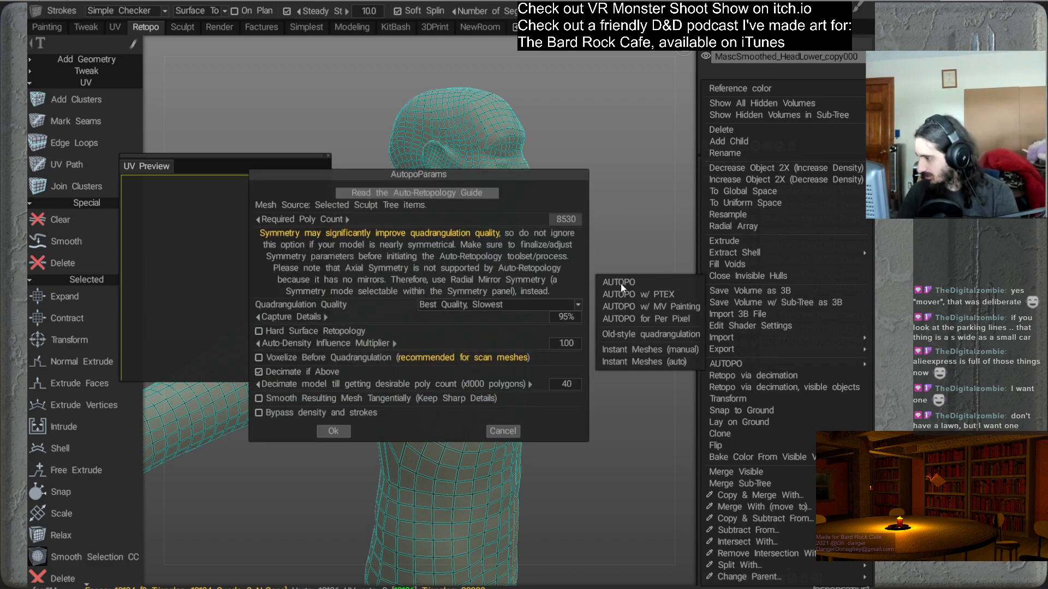
click(571, 219)
text(100)
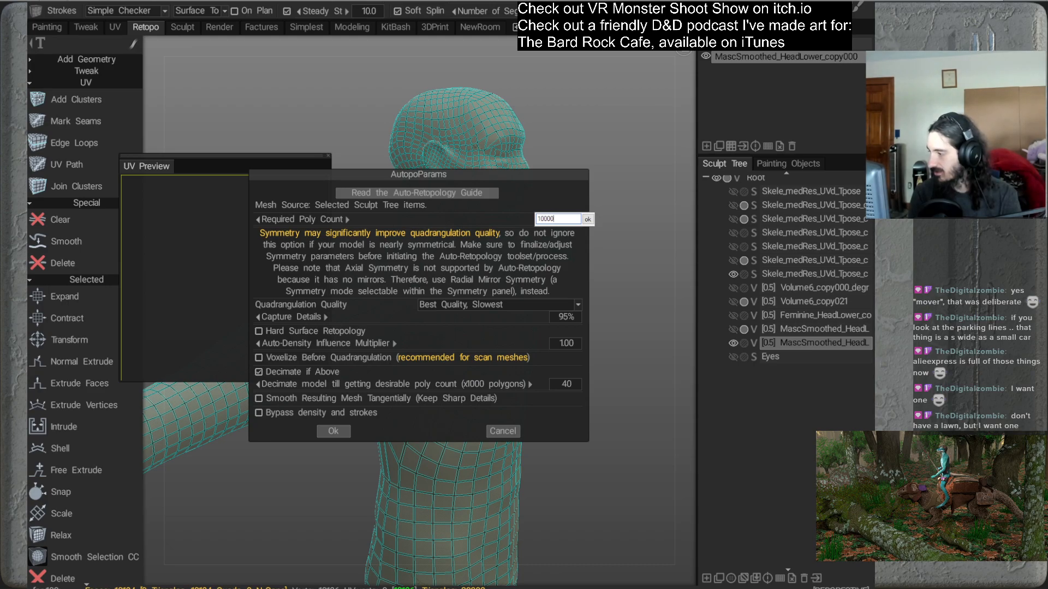
text(00)
key(Return)
click(318, 432)
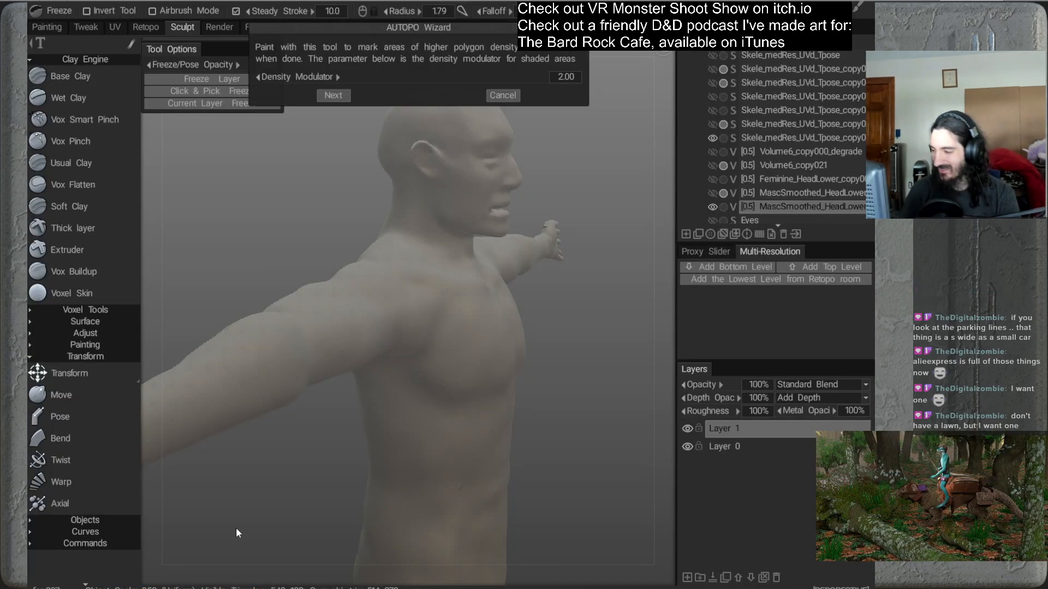
click(335, 96)
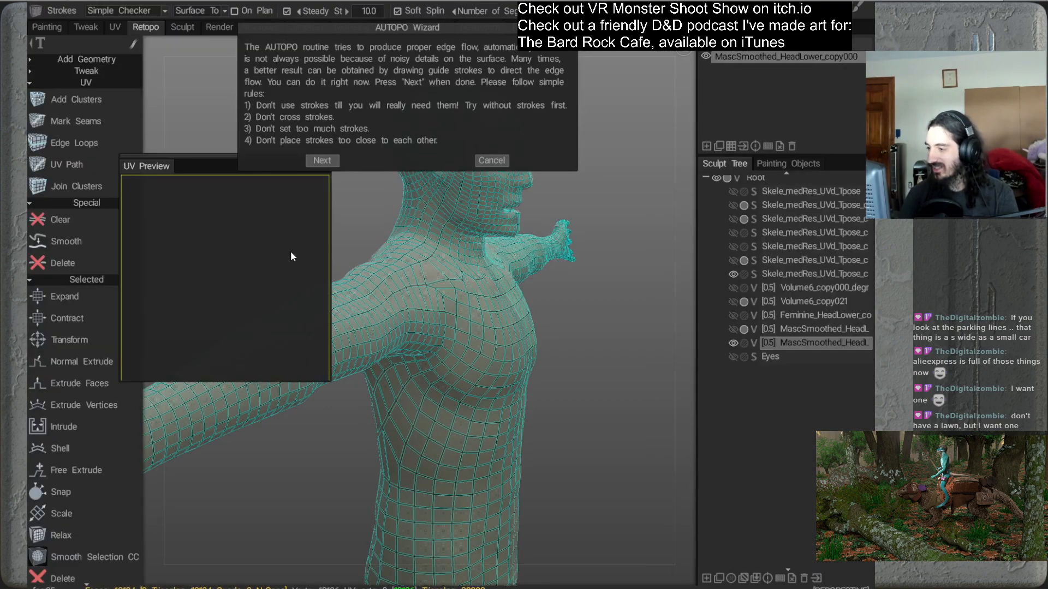
click(335, 161)
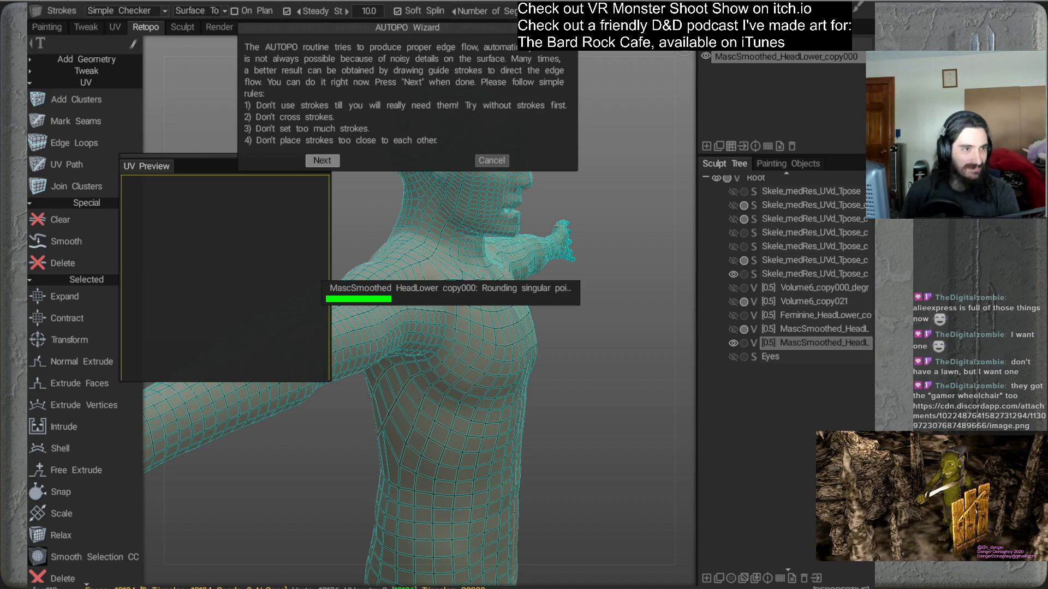
Switch to the browser to enlarge the linked tracked wheelchair image, and return to the retopology scene
drag(0, 117, 508, 13)
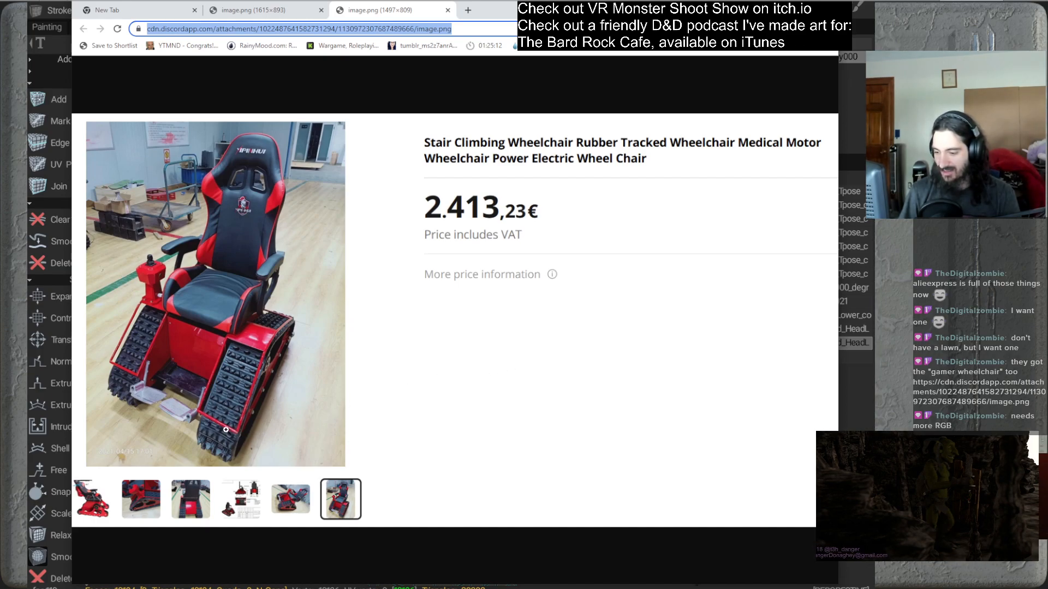
click(256, 443)
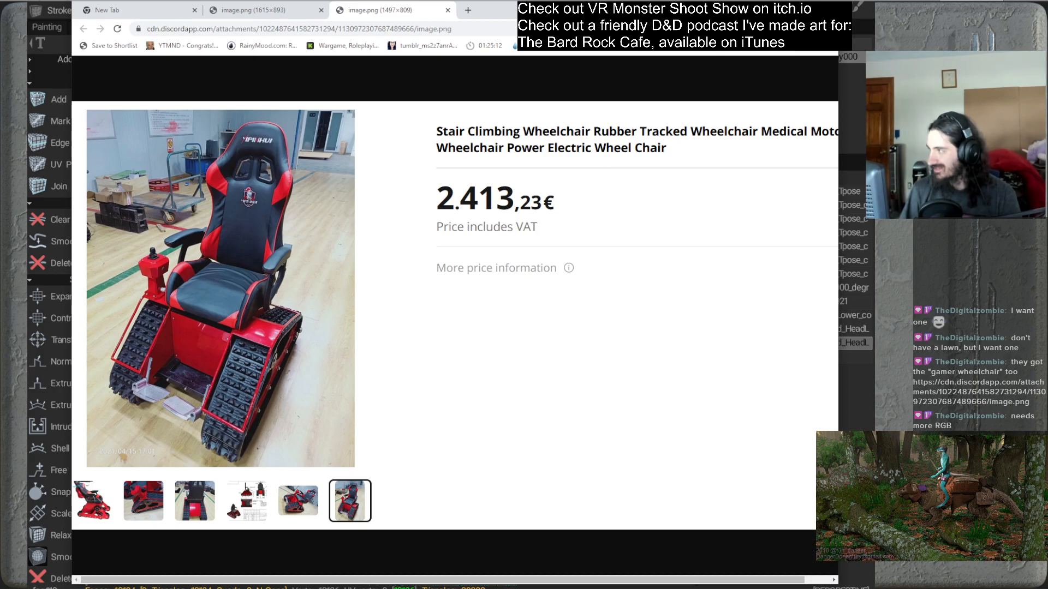
drag(573, 9, 0, 0)
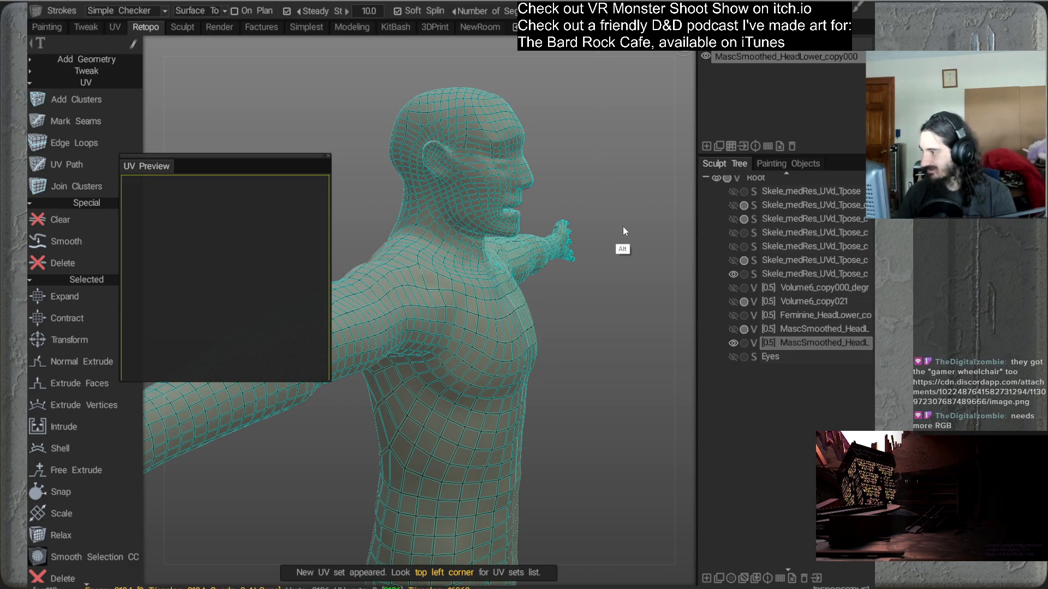
Examine the edge flow of the regenerated body mesh from the back, from above and around the head, shoulder and chest
alt+drag(608, 288, 616, 244)
alt+right_drag(615, 240, 563, 211)
mouse_move(563, 211)
alt+mouse_down()
mouse_move(547, 205)
mouse_move(569, 201)
alt+mouse_up()
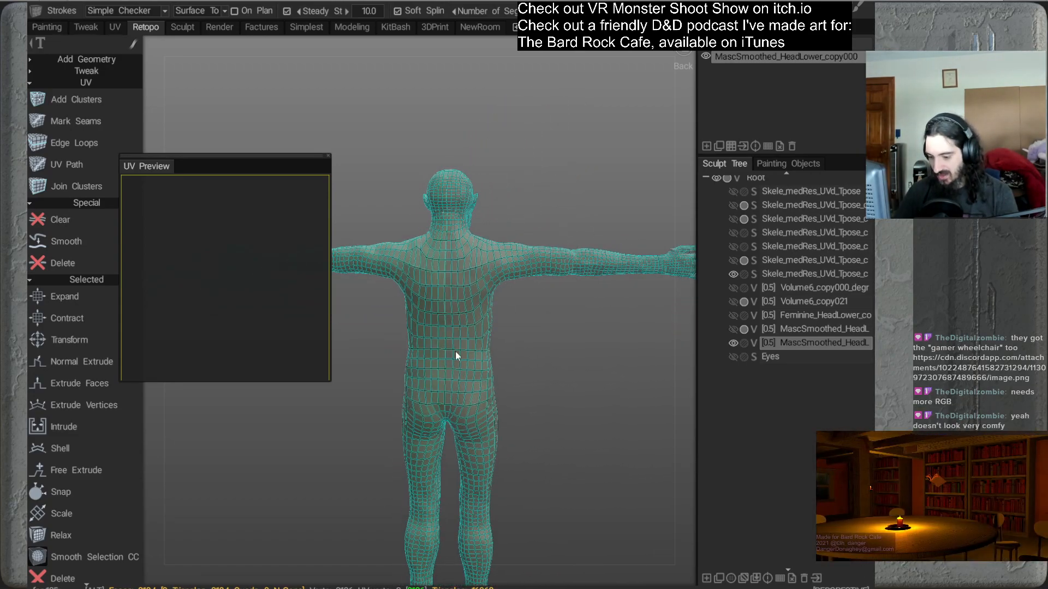
alt+right_drag(554, 347, 540, 331)
alt+middle_drag(540, 331, 519, 300)
alt+drag(518, 300, 467, 339)
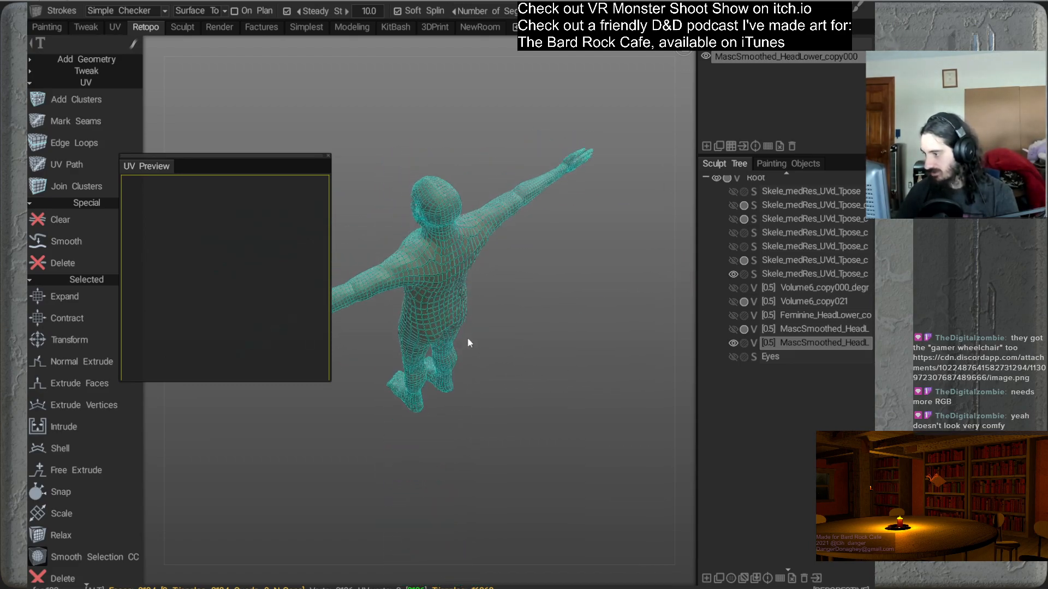
alt+right_drag(467, 340, 502, 315)
alt+drag(503, 315, 486, 250)
scroll(533, 227, up, 3)
alt+drag(534, 227, 584, 187)
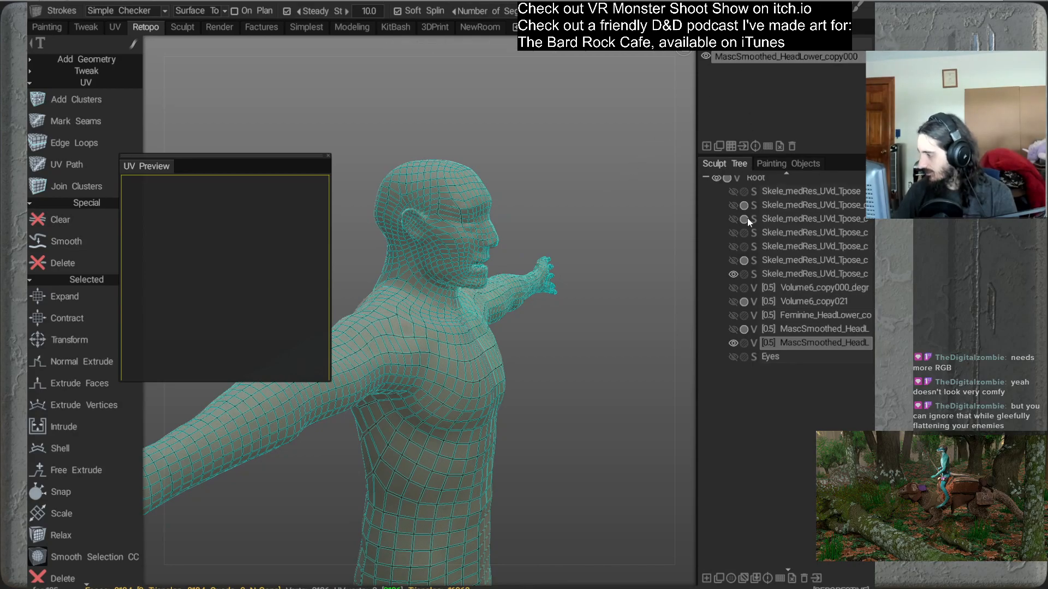
Run AUTOPO again on the MascSmoothed_HeadLower volume with 10000 required polygons, skipping the density painting and guide stroke stages
right_click(783, 341)
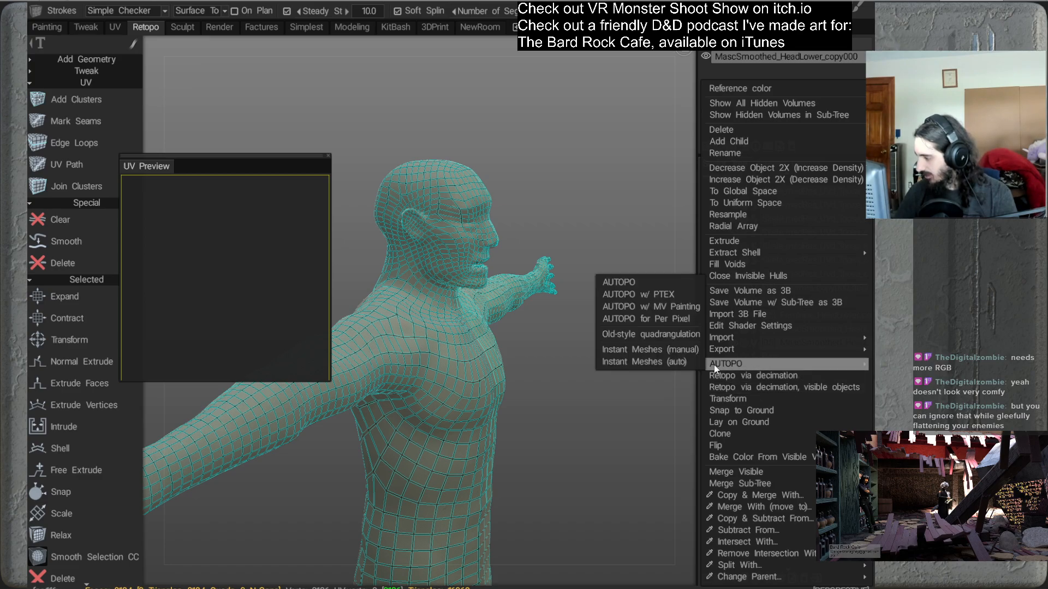
click(618, 282)
click(563, 219)
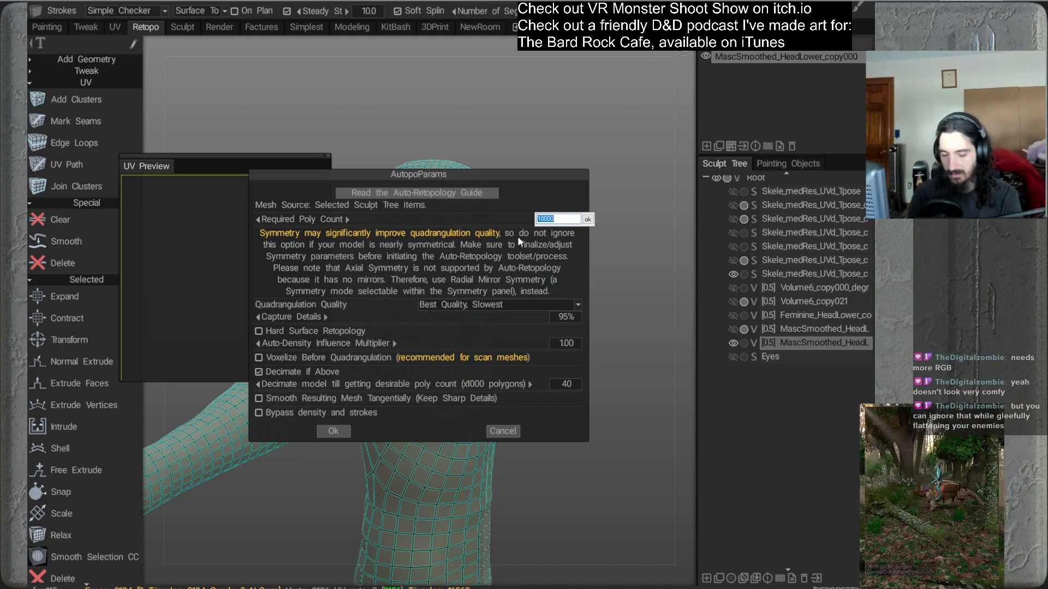
text(1000)
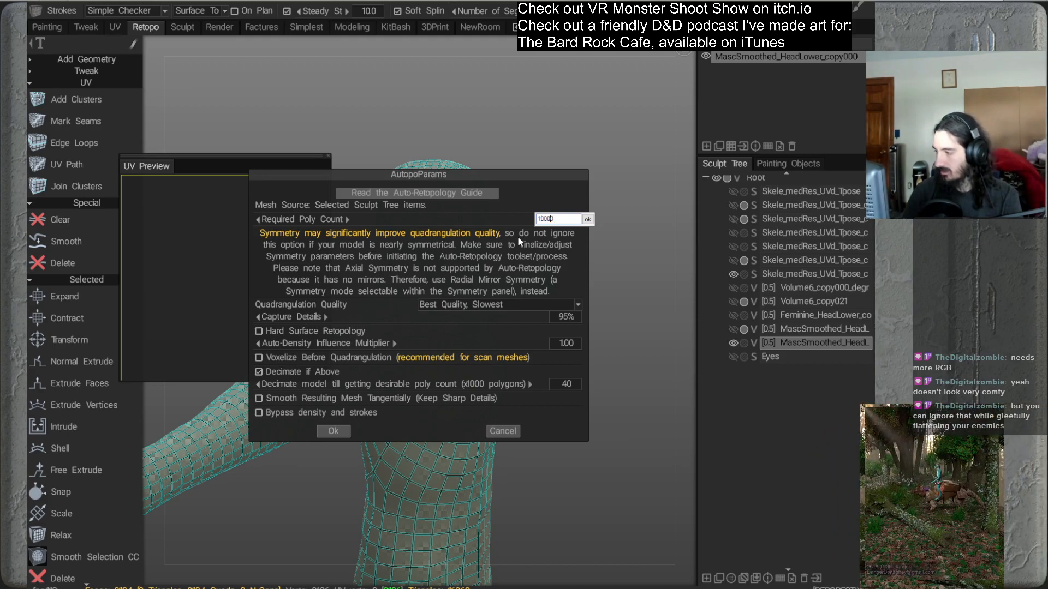
key(Return)
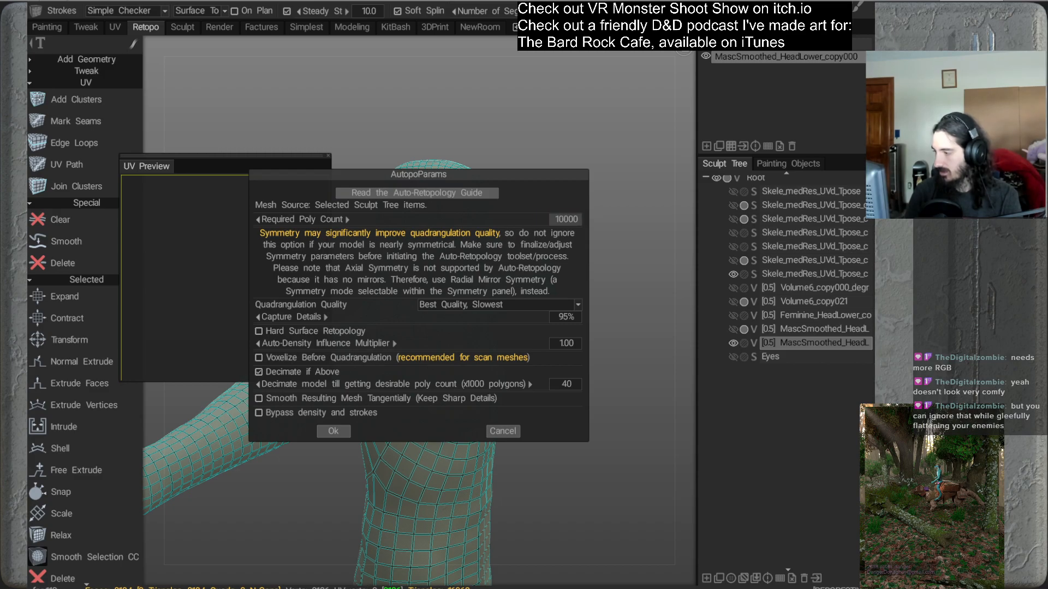
click(331, 431)
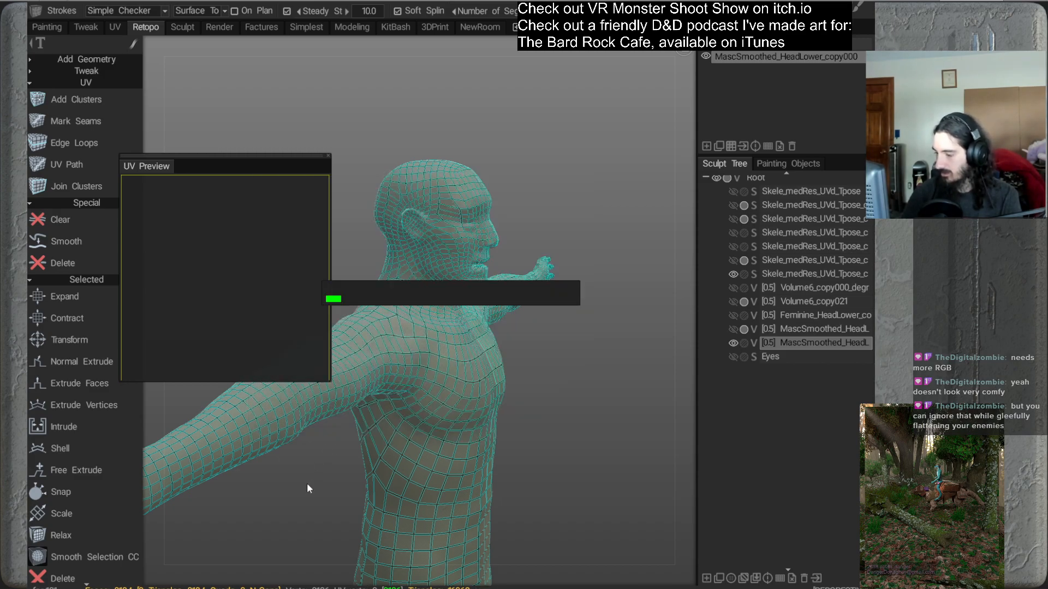
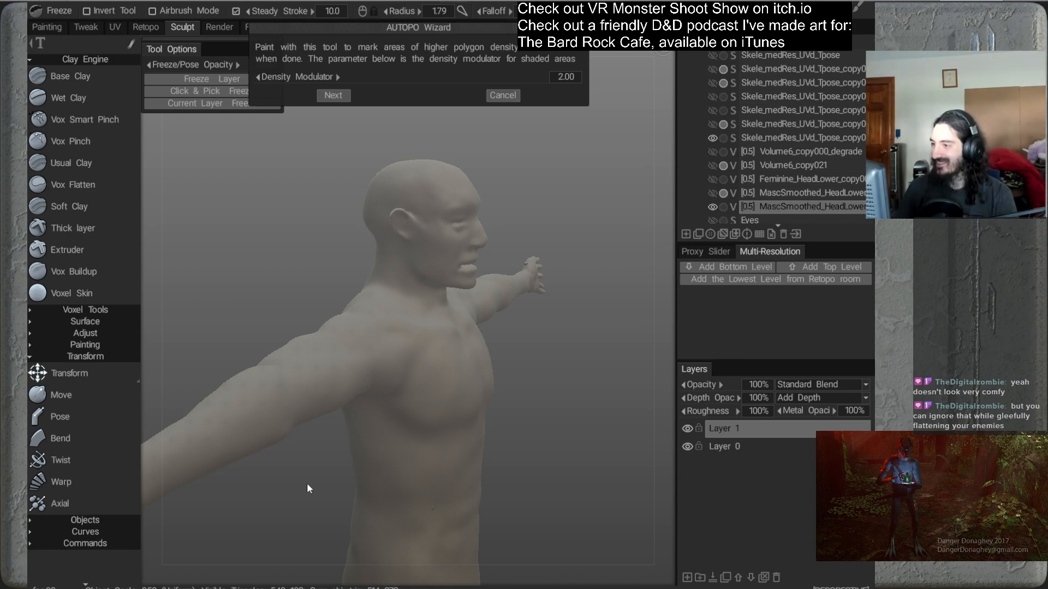
click(333, 95)
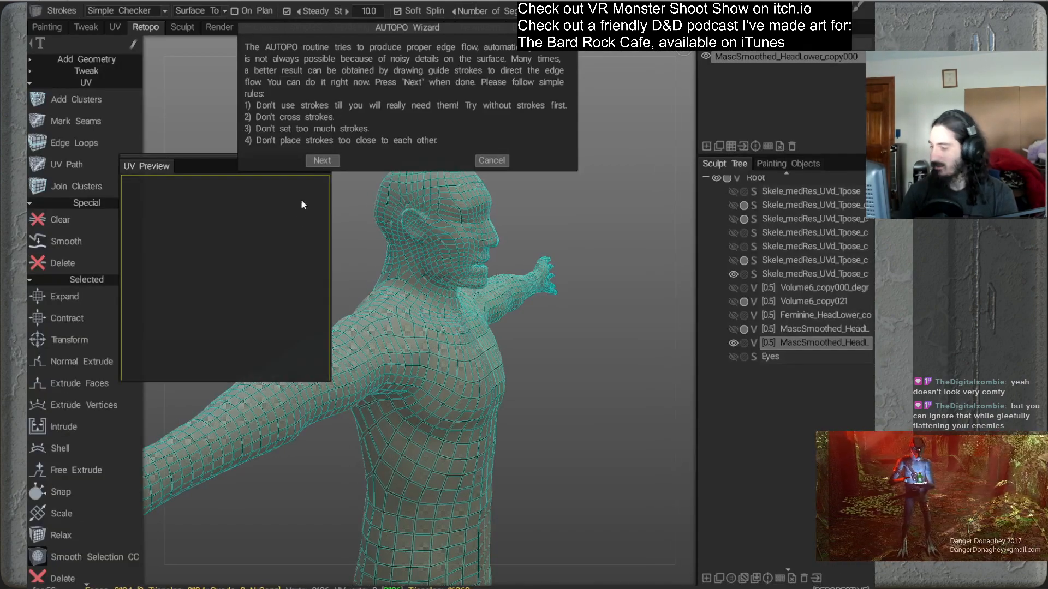
click(339, 161)
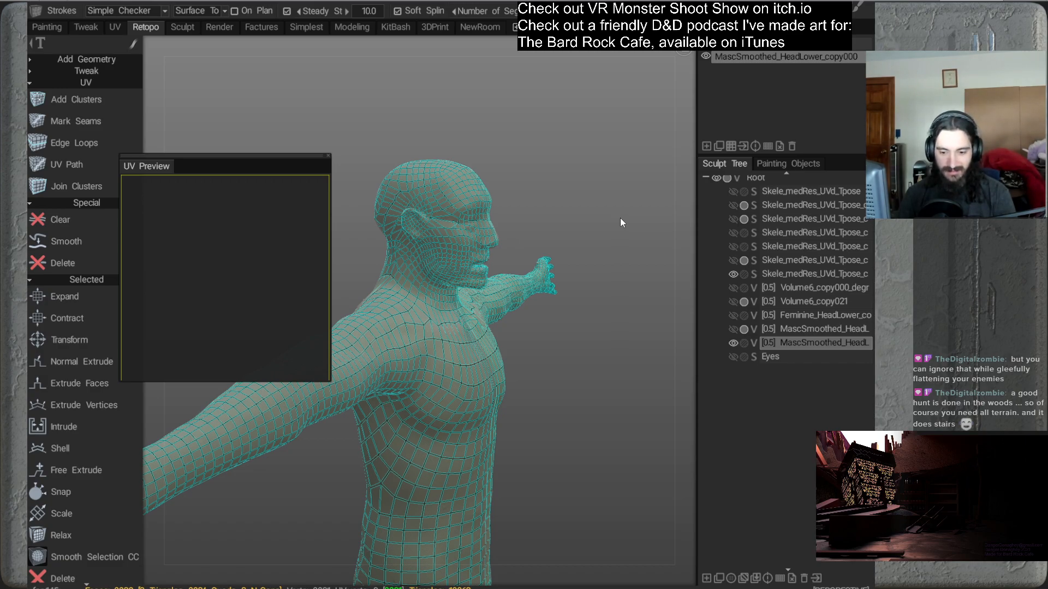
Inspect the newly generated body mesh from the side and front, and examine the forearm and hand up close
alt+drag(587, 207, 510, 172)
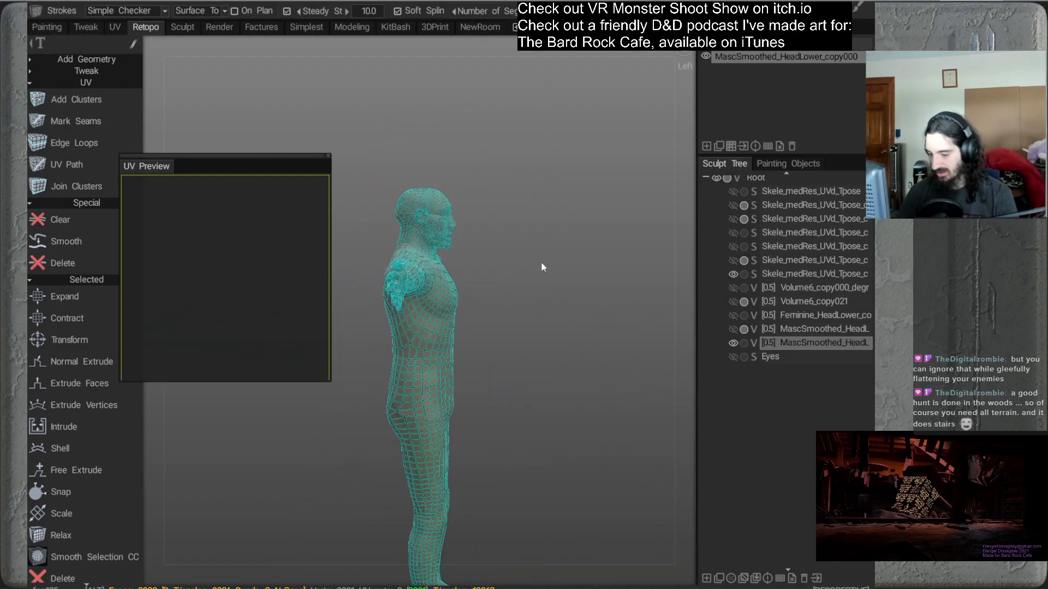
alt+drag(538, 273, 501, 293)
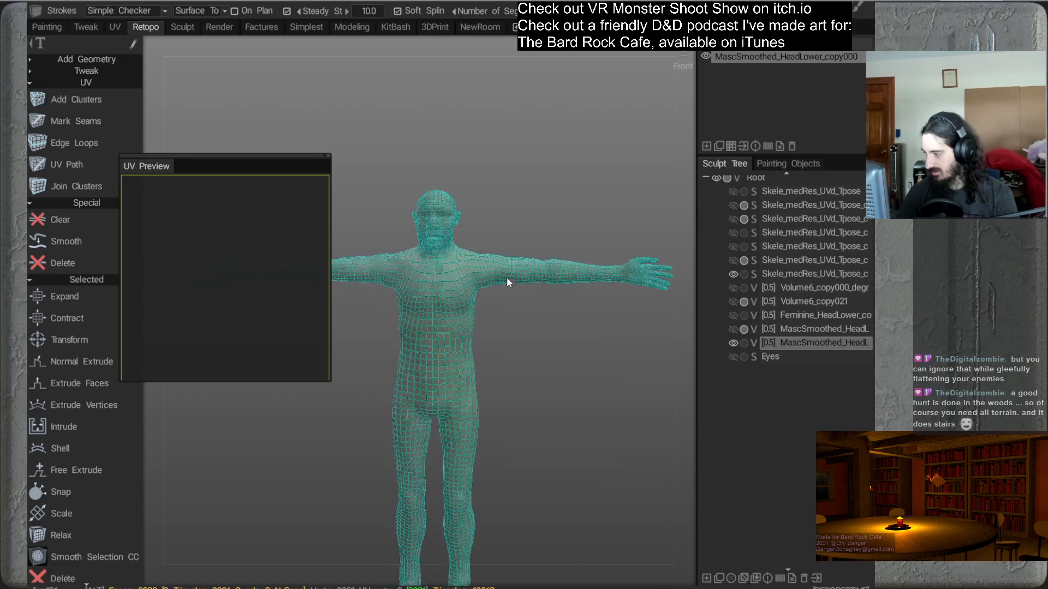
alt+middle_drag(500, 288, 374, 269)
alt+right_drag(568, 256, 522, 377)
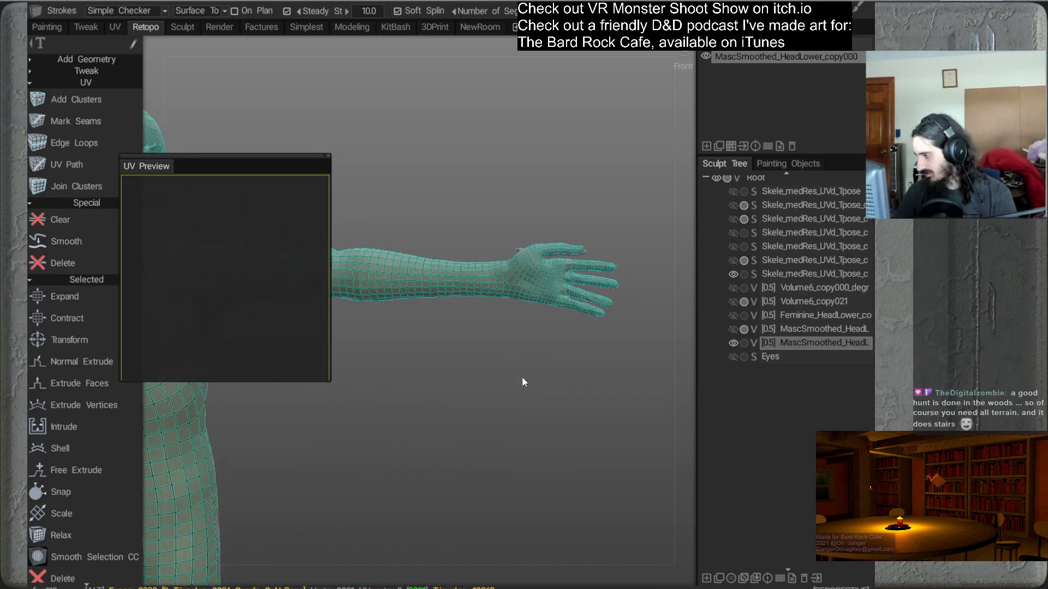
Examine the hand of the body mesh up close, and review the edge flow across the back and head
alt+middle_drag(508, 276, 447, 277)
alt+right_drag(447, 278, 470, 340)
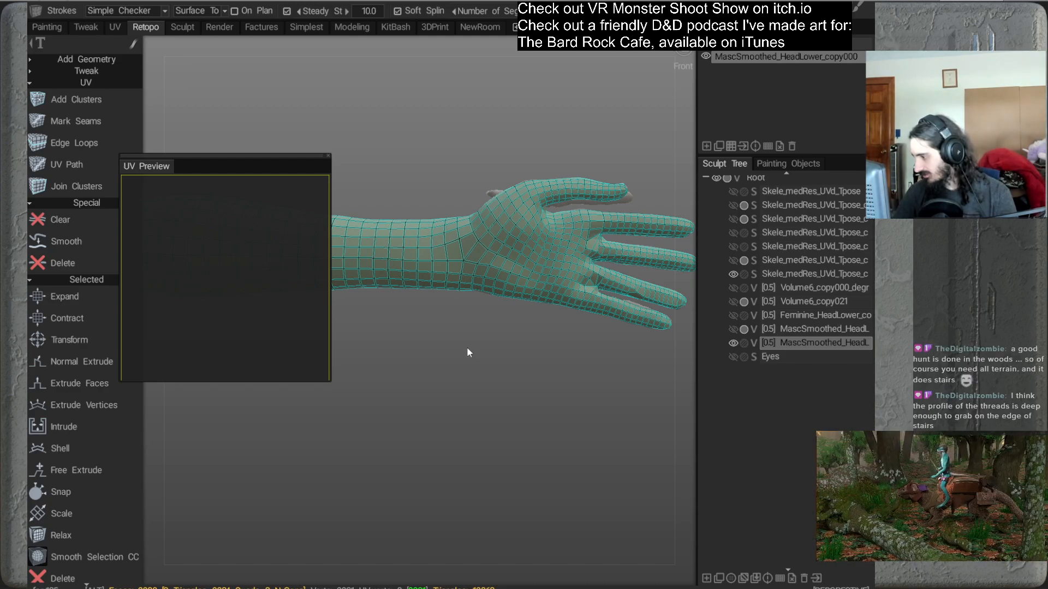
alt+right_drag(463, 344, 418, 318)
alt+middle_drag(418, 318, 636, 241)
alt+drag(636, 242, 572, 286)
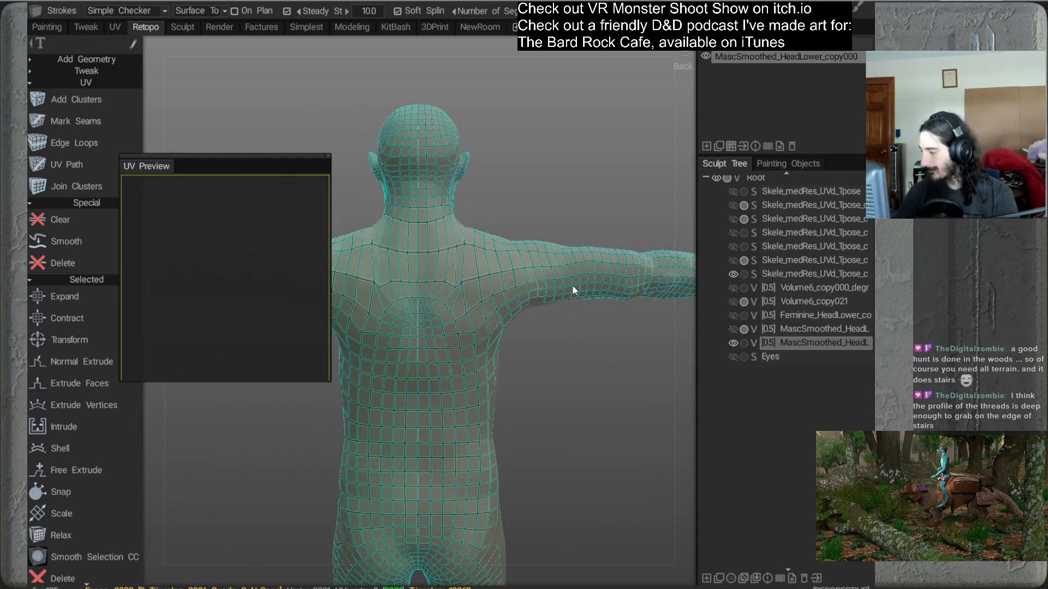
Run AUTOPO again on the MascSmoothed_HeadLower volume with 15000 required polygons, skipping the density painting stage
right_click(794, 345)
mouse_move(745, 367)
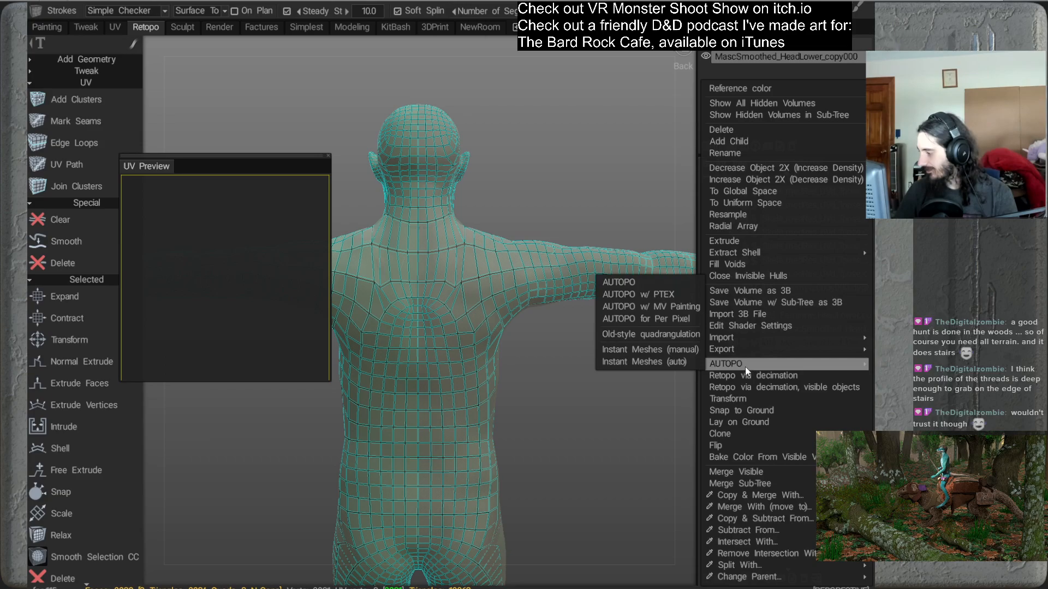
click(625, 284)
click(556, 218)
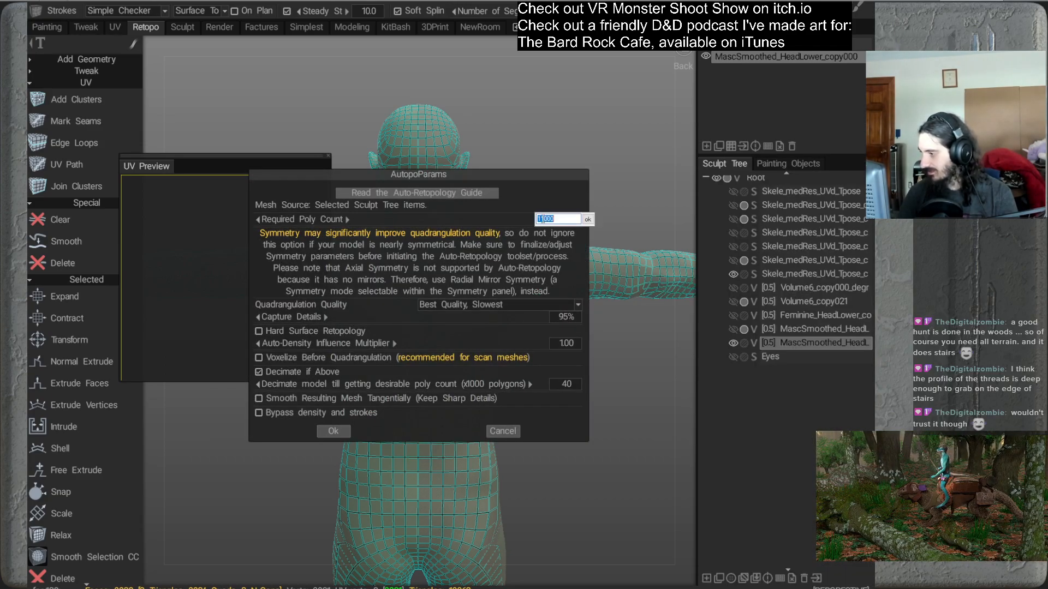
text(5)
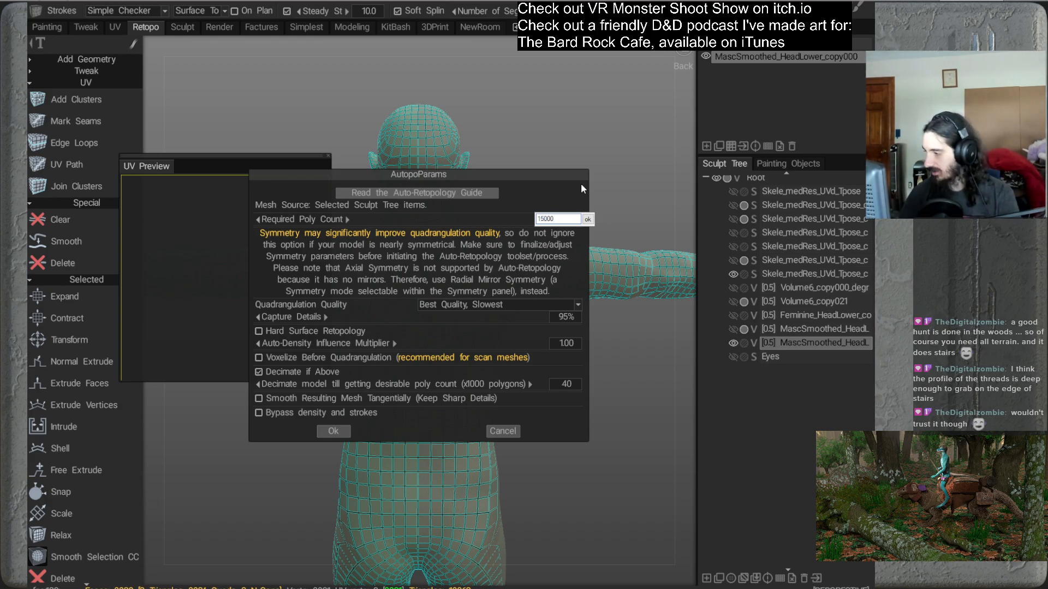
click(588, 219)
click(327, 431)
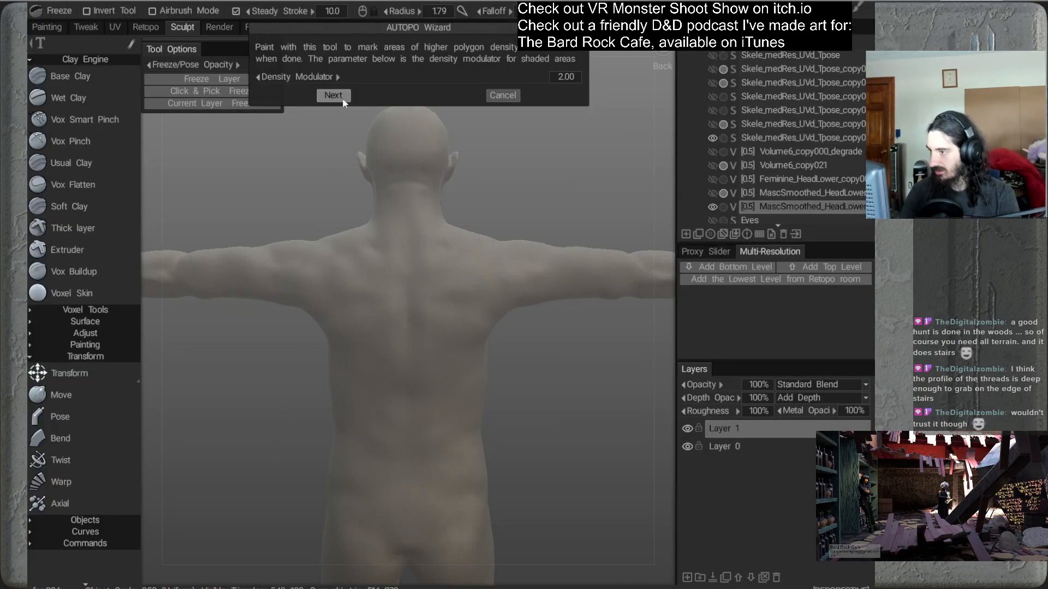
click(333, 95)
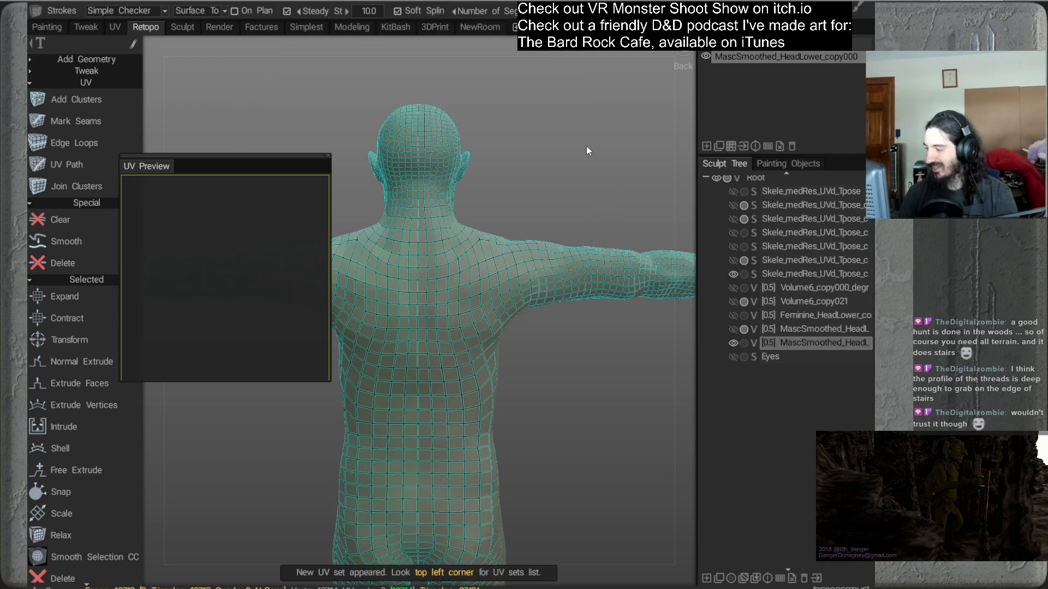
Inspect the denser masculine body mesh from the back, the front and an angled full-body view
drag(605, 222, 548, 220)
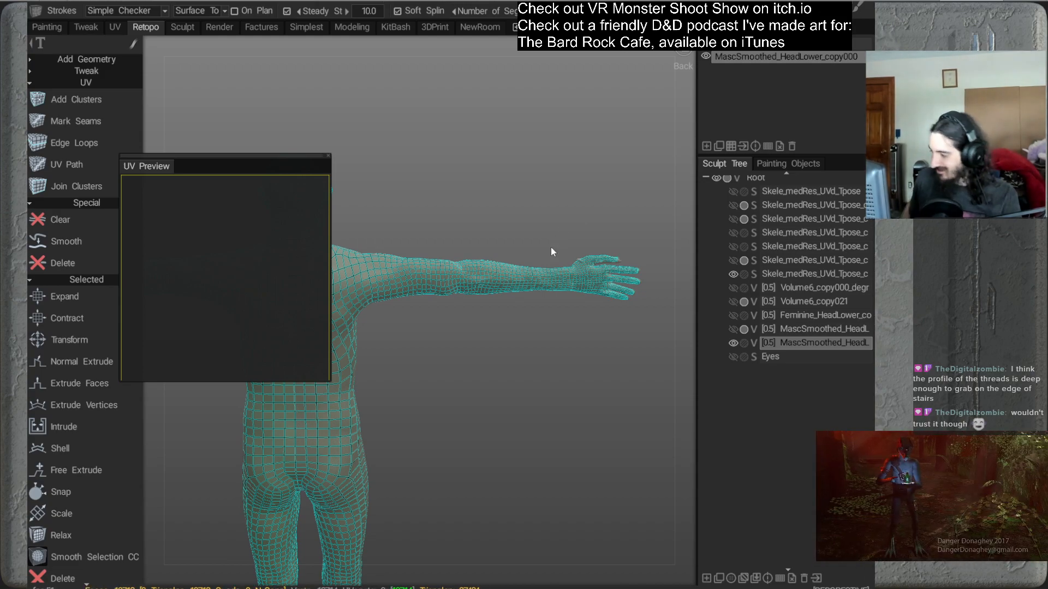
drag(550, 252, 537, 307)
scroll(519, 251, up, 6)
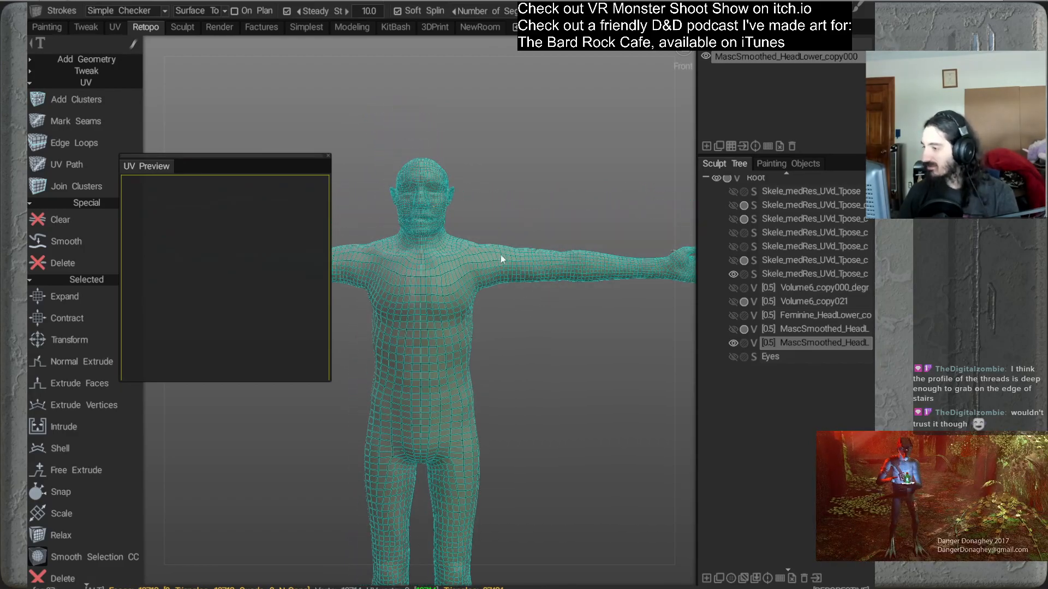
drag(543, 255, 569, 289)
alt+right_drag(568, 288, 532, 169)
alt+middle_drag(533, 169, 537, 98)
alt+right_drag(562, 298, 484, 166)
alt+drag(475, 327, 526, 319)
alt+middle_drag(500, 251, 535, 247)
alt+drag(536, 247, 519, 247)
alt+right_drag(519, 247, 520, 277)
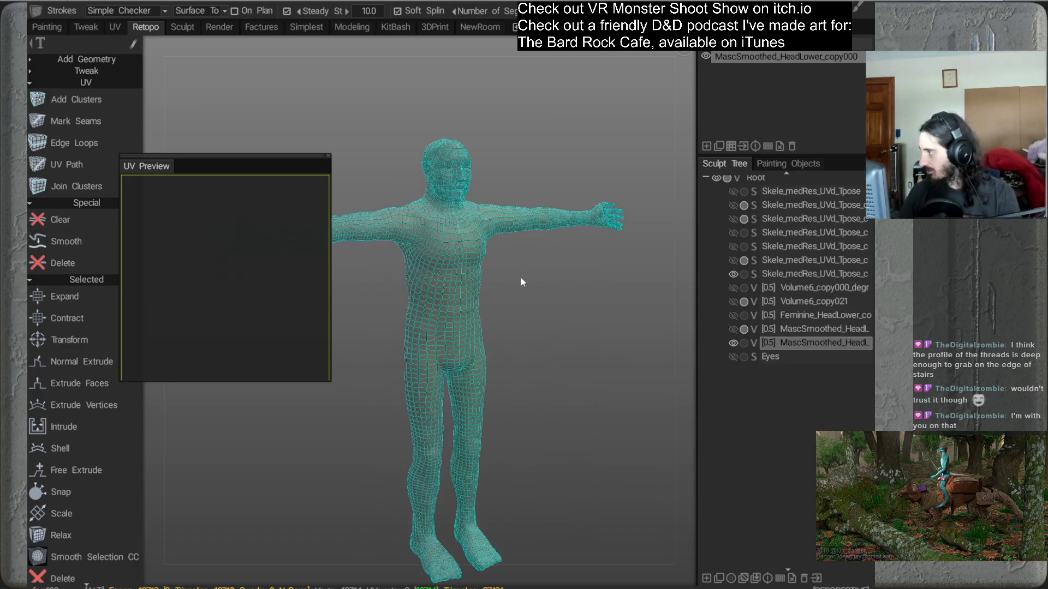
alt+middle_drag(519, 277, 517, 230)
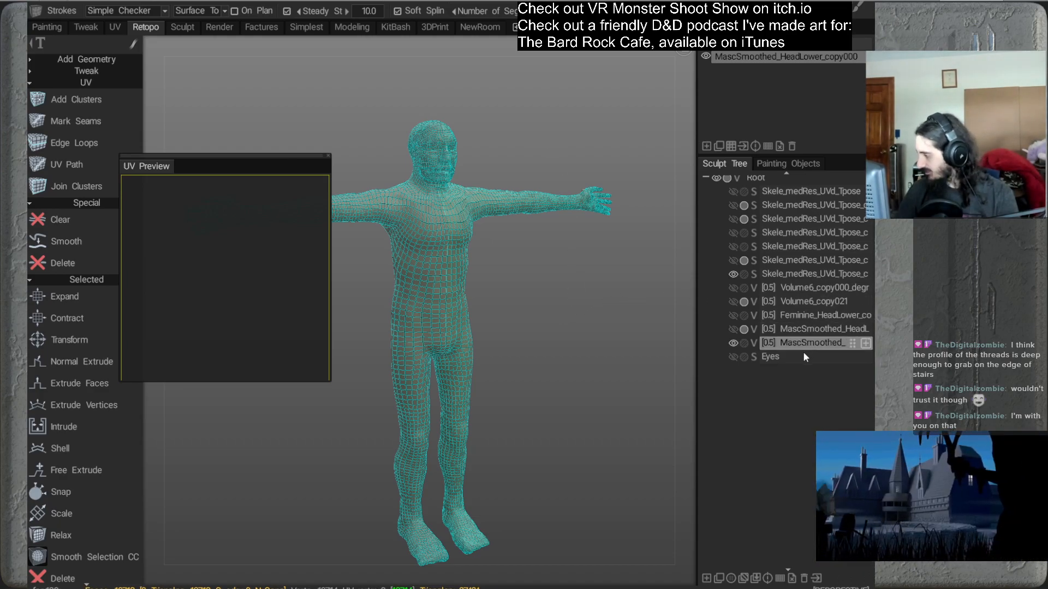
Run AUTOPO on the Feminine_HeadLower volume with 15000 required polygons, skipping the density painting and guide stroke stages
click(788, 314)
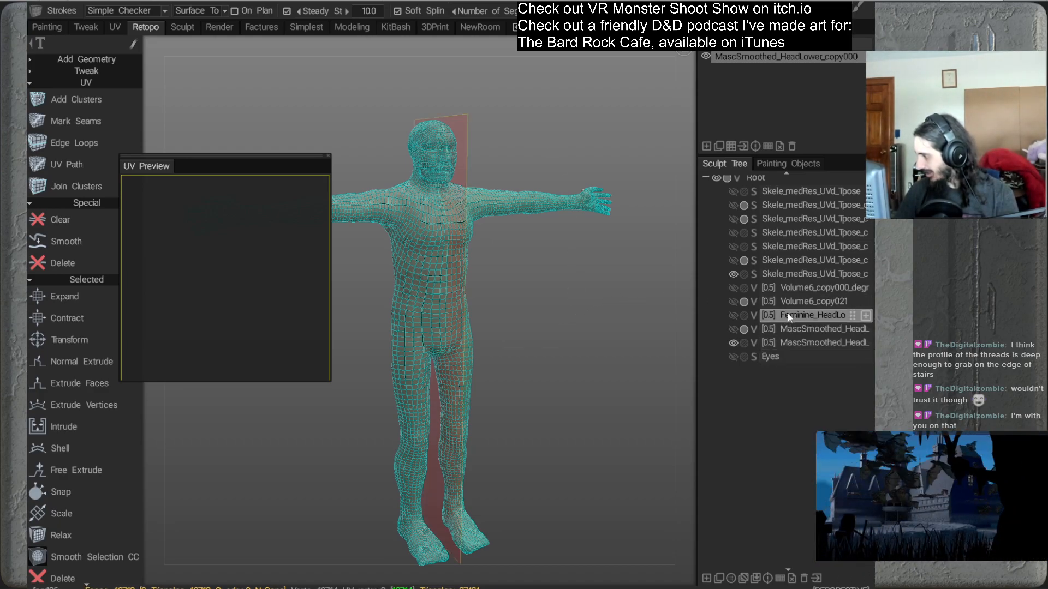
right_click(787, 315)
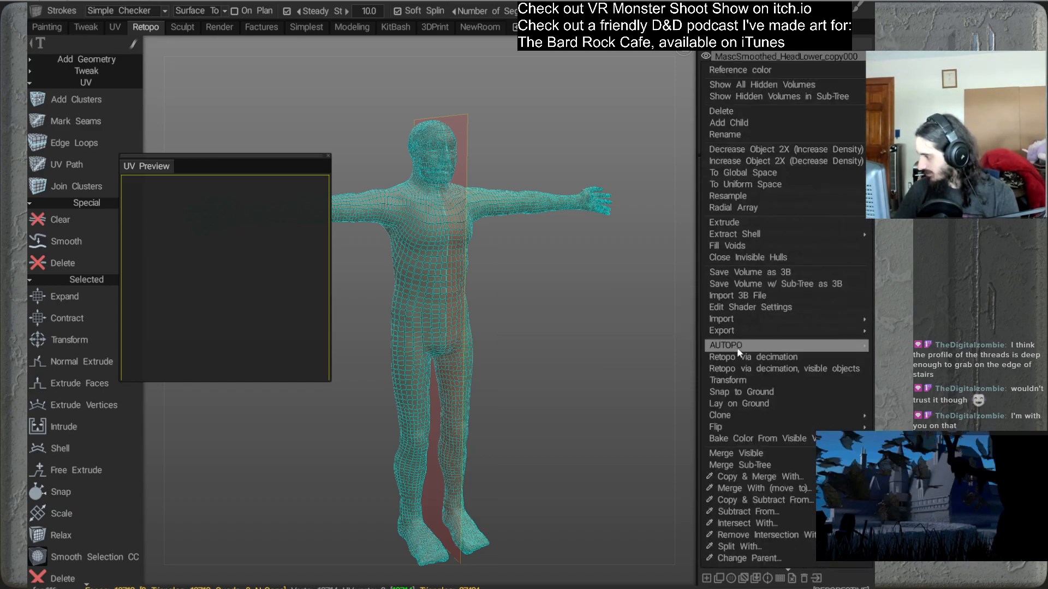
mouse_move(726, 345)
click(627, 264)
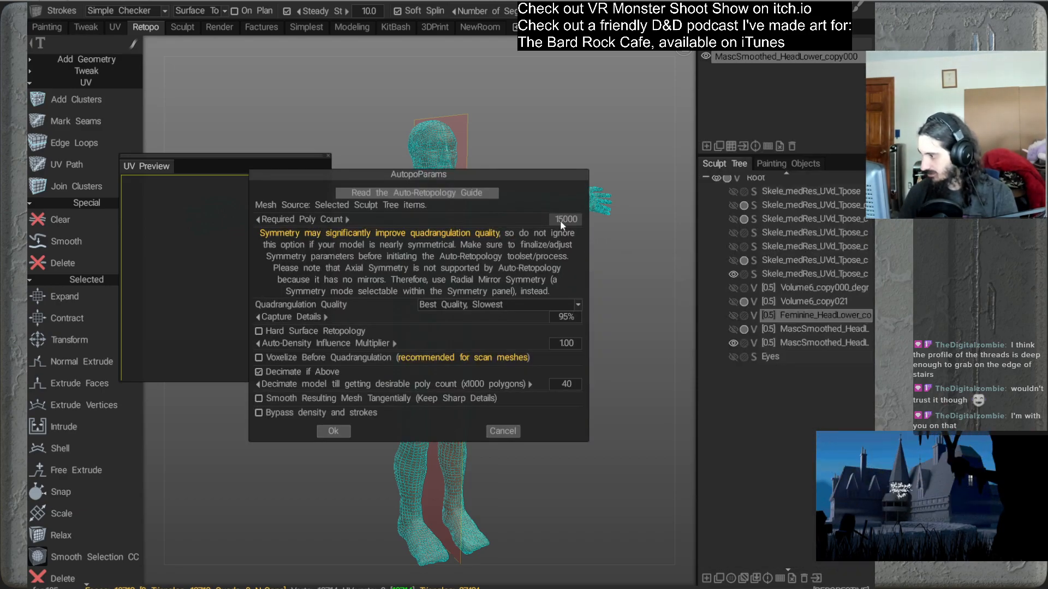
click(332, 431)
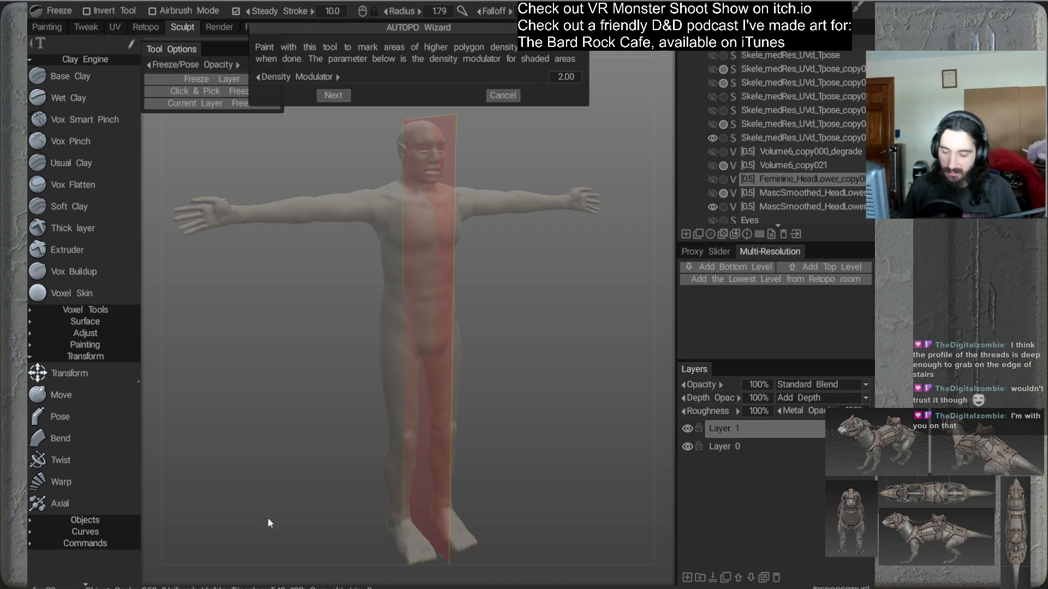
click(334, 95)
click(323, 161)
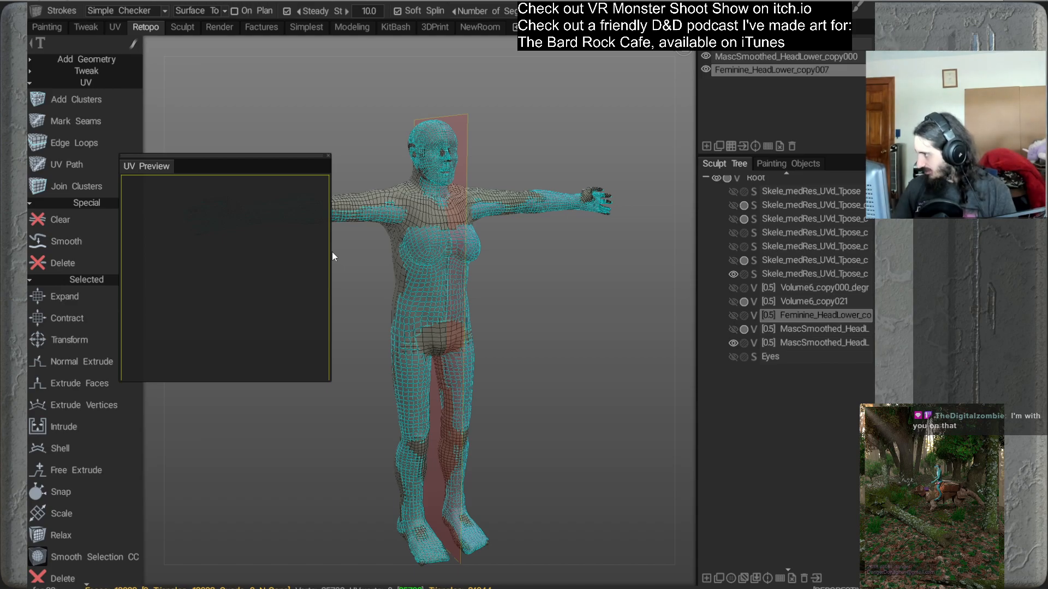
Hide the MascSmoothed_HeadLower retopo group and its sculpt volume, and view the feminine mesh from the side
click(705, 56)
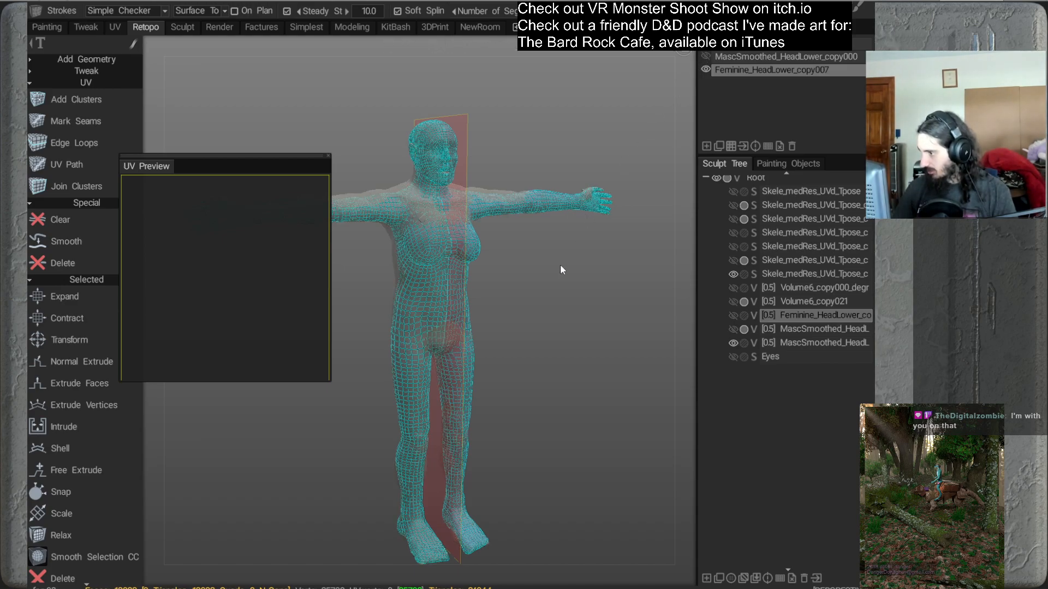
click(732, 343)
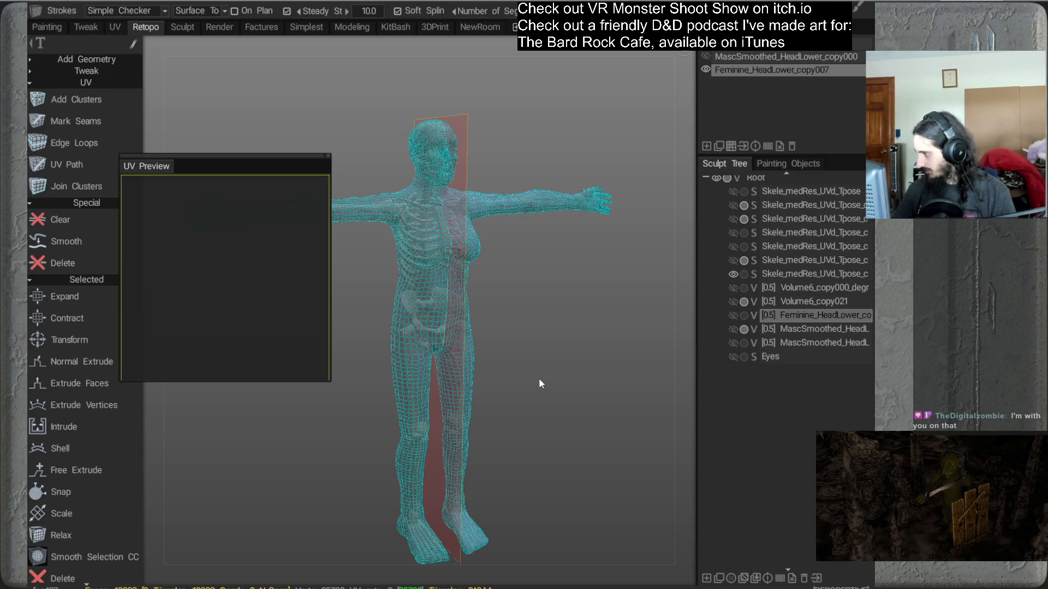
drag(537, 320, 580, 245)
drag(580, 306, 610, 239)
middle_drag(610, 240, 594, 232)
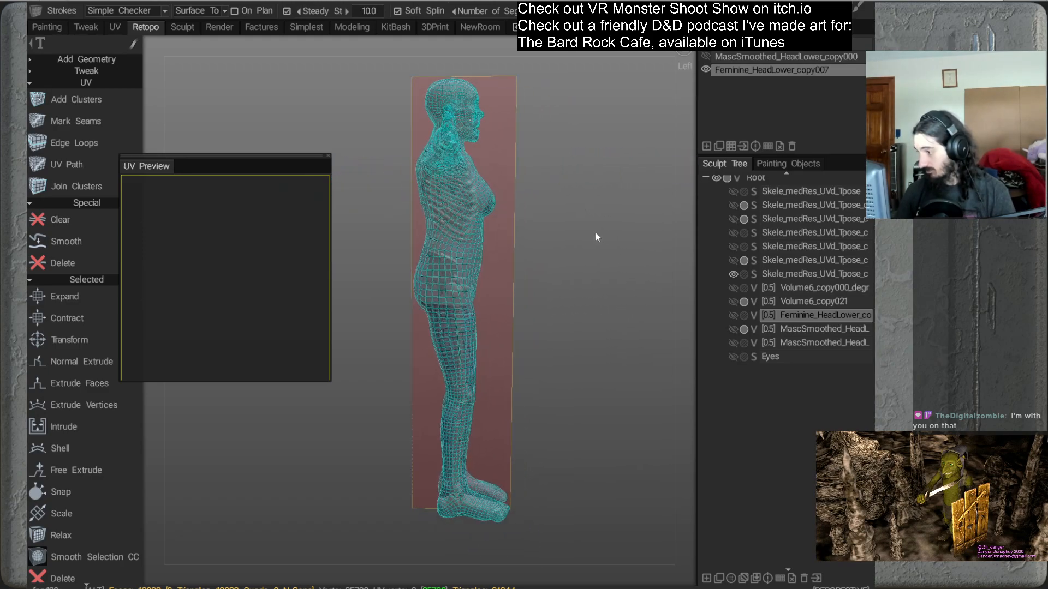
Examine the feminine body mesh over the skeleton from several angles, ending on a full-body front view
drag(595, 224, 621, 339)
alt+right_drag(620, 339, 617, 232)
alt+middle_drag(617, 232, 618, 185)
alt+right_drag(592, 308, 589, 205)
drag(624, 265, 563, 302)
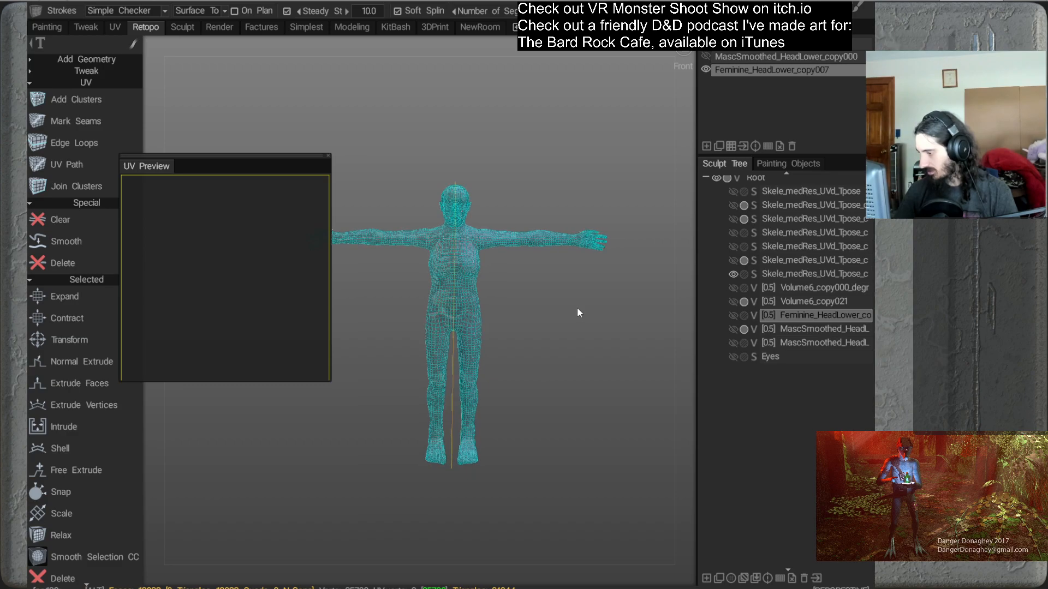
alt+drag(577, 305, 549, 269)
alt+right_drag(548, 265, 571, 300)
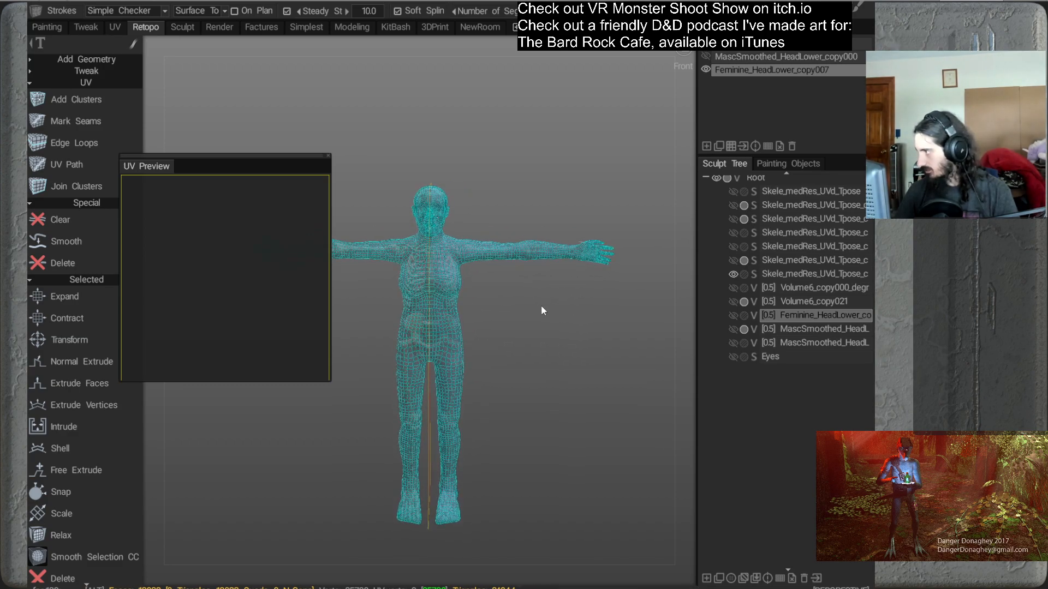
alt+middle_drag(541, 310, 532, 242)
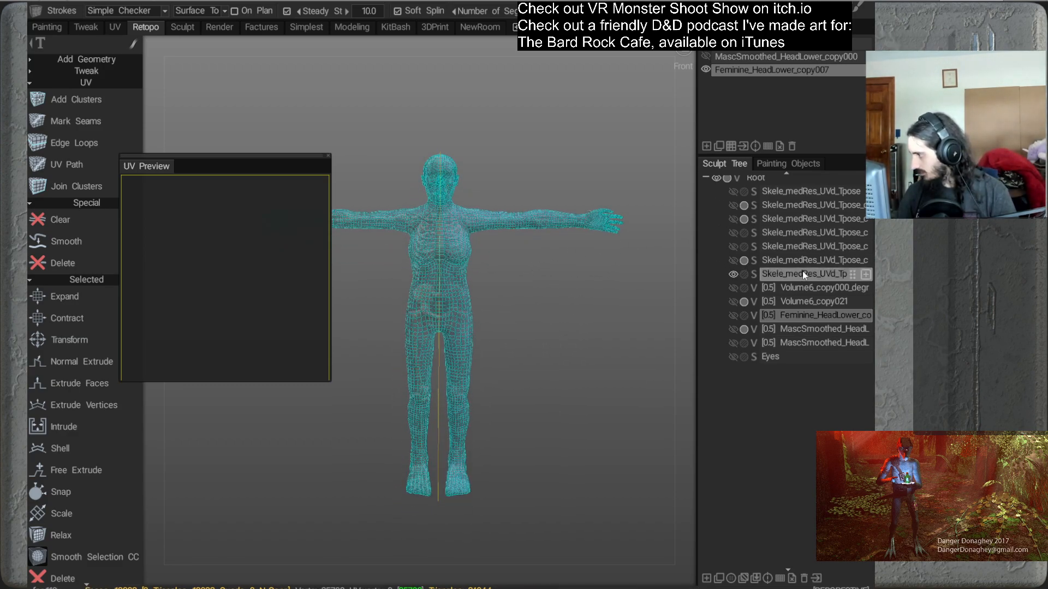
click(733, 273)
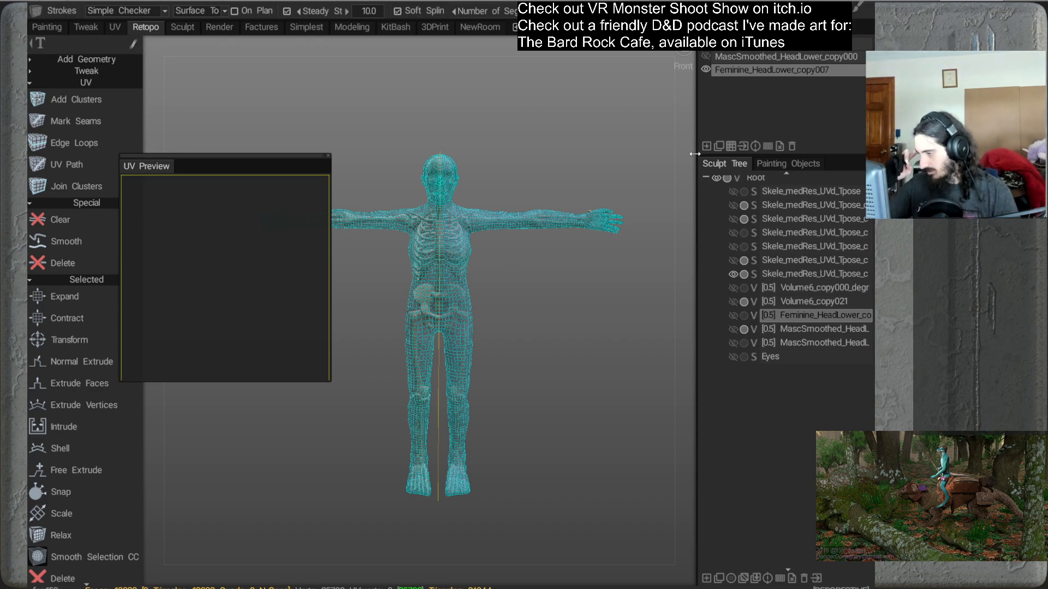
Check the UV room for the retopologized body mesh and return to the Retopo room
click(117, 27)
drag(316, 354, 397, 375)
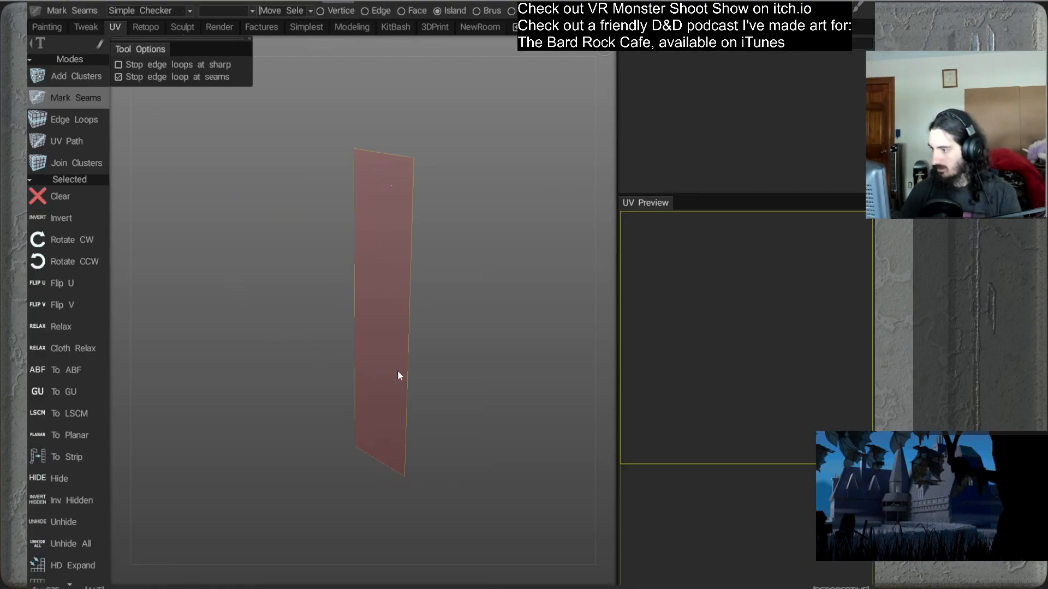
click(146, 26)
Orbit around the feminine mesh and inspect its torso and limbs up close from the front against the skeleton
alt+drag(539, 293, 592, 305)
alt+right_drag(493, 270, 498, 299)
alt+drag(399, 350, 505, 327)
alt+right_drag(505, 327, 513, 237)
alt+drag(513, 237, 553, 270)
mouse_move(545, 252)
alt+middle_down()
mouse_move(488, 287)
mouse_move(550, 255)
alt+middle_up()
alt+right_drag(550, 254, 540, 313)
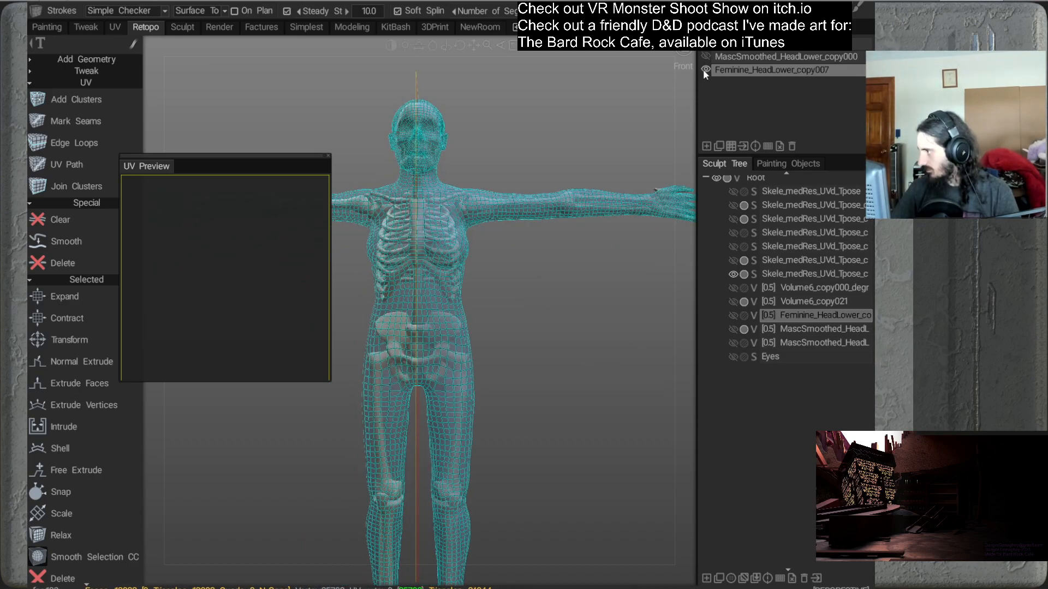
Show the MascSmoothed_HeadLower retopo group together with the feminine one and compare the overlapping bodies from the side
click(705, 55)
alt+middle_drag(590, 150, 608, 193)
alt+right_drag(608, 193, 587, 302)
alt+drag(586, 303, 524, 343)
alt+drag(453, 296, 584, 250)
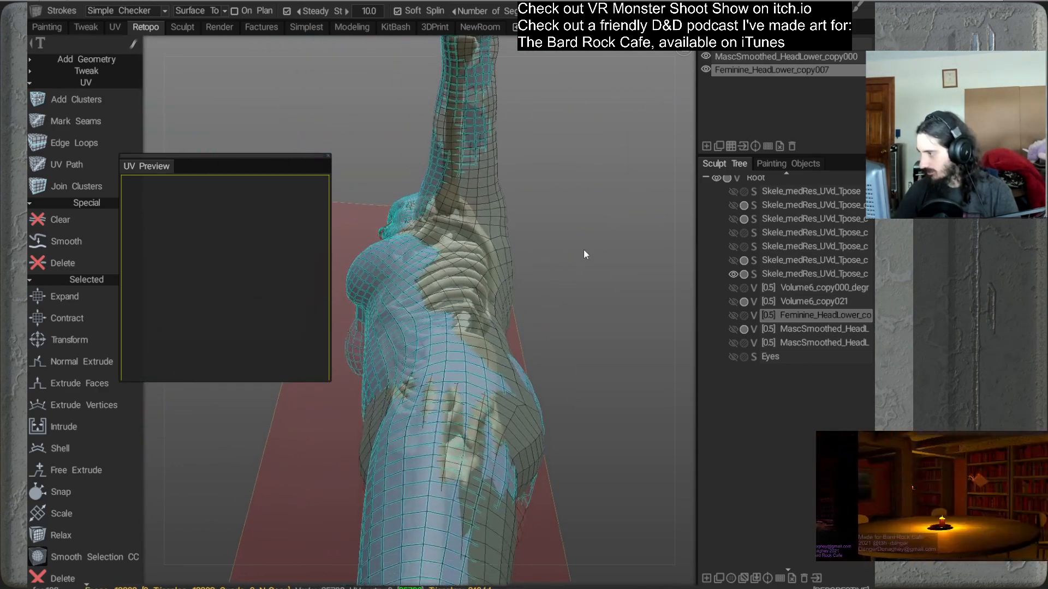
Alternate the visibility of the masculine and feminine retopo groups to compare them, then hide both and view the skeleton from above
click(705, 56)
click(705, 57)
click(705, 58)
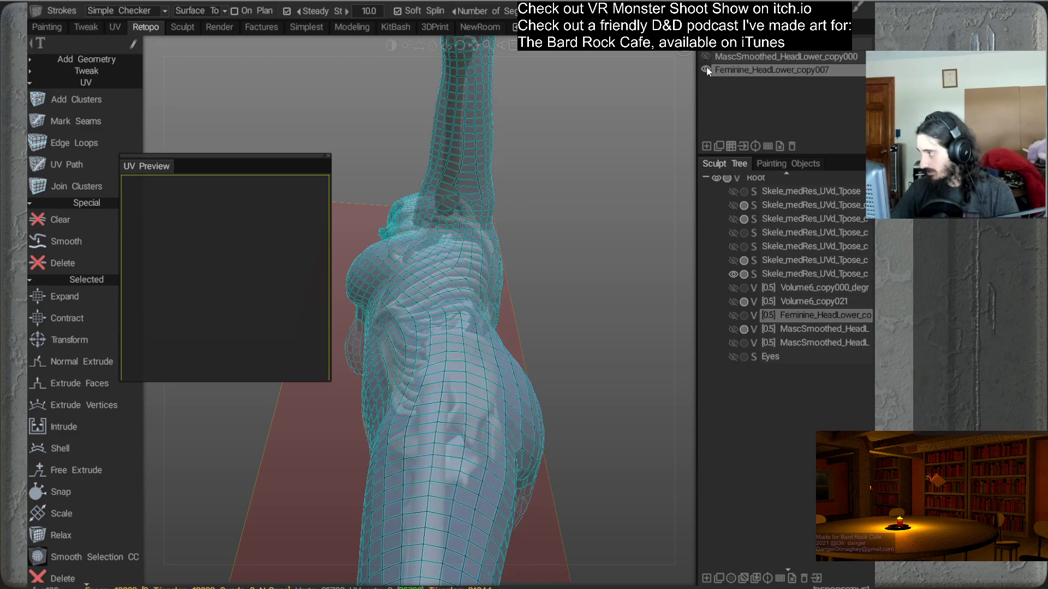
click(706, 70)
click(705, 57)
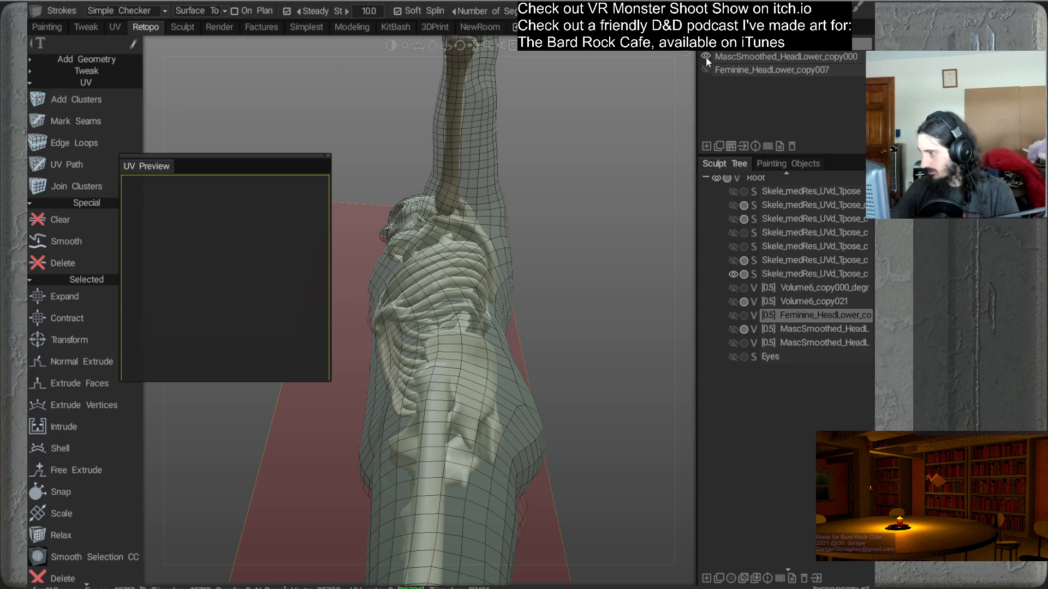
click(705, 56)
drag(568, 142, 545, 403)
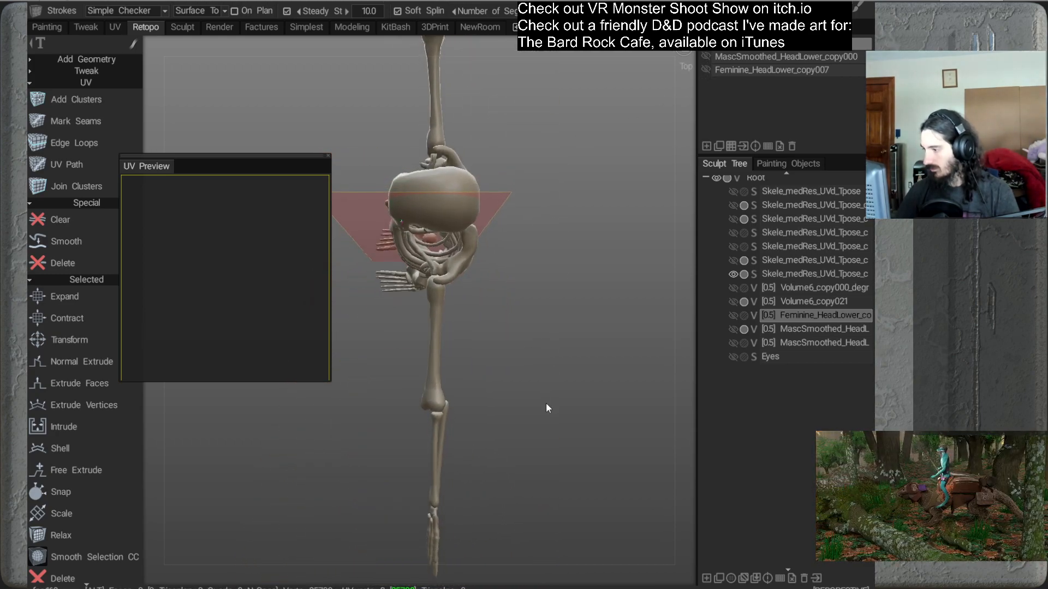
Alternate the two retopo groups over the skeleton from the front, leaving only the MascSmoothed_HeadLower group shown
click(706, 57)
click(706, 70)
mouse_move(547, 328)
mouse_down()
mouse_move(548, 291)
mouse_move(504, 284)
mouse_move(524, 248)
mouse_move(524, 346)
mouse_move(593, 339)
mouse_move(618, 355)
mouse_move(581, 343)
mouse_move(539, 287)
mouse_move(526, 215)
mouse_move(565, 325)
mouse_move(621, 327)
mouse_move(575, 320)
mouse_move(523, 338)
mouse_move(501, 323)
mouse_move(551, 321)
mouse_move(547, 280)
mouse_move(540, 327)
mouse_move(555, 328)
mouse_move(517, 327)
mouse_move(517, 299)
mouse_move(486, 333)
mouse_move(555, 343)
mouse_move(561, 295)
mouse_move(470, 325)
mouse_move(488, 351)
mouse_move(480, 319)
mouse_move(491, 343)
mouse_move(558, 334)
mouse_up()
click(706, 56)
click(706, 56)
click(706, 70)
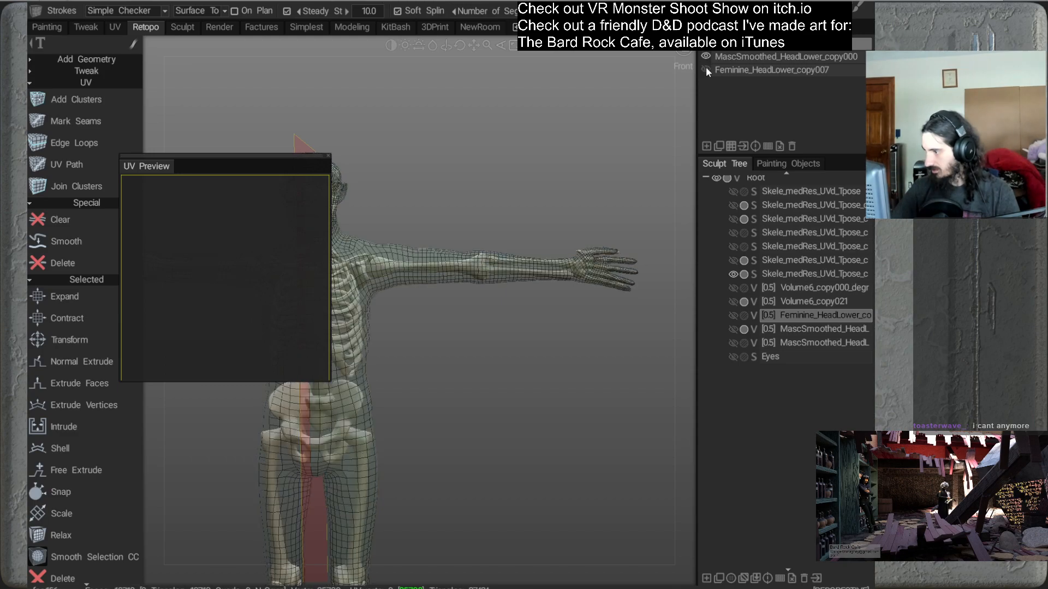
click(706, 69)
click(706, 56)
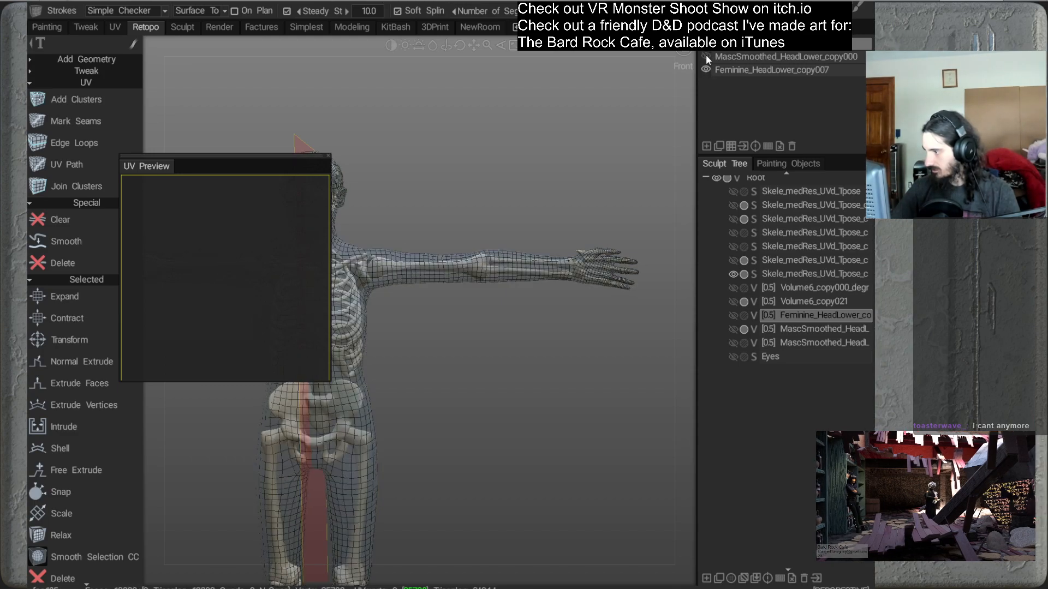
click(705, 57)
click(706, 70)
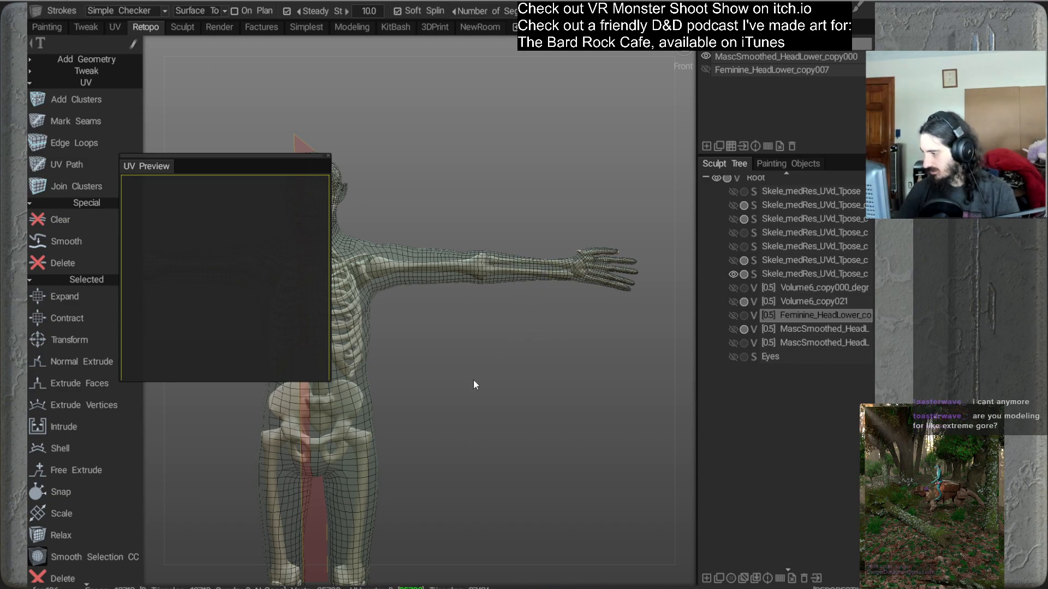
Inspect the masculine mesh over the skeleton from the front and at an angle, in close and full-body views
right_drag(477, 352, 476, 294)
middle_drag(475, 295, 550, 272)
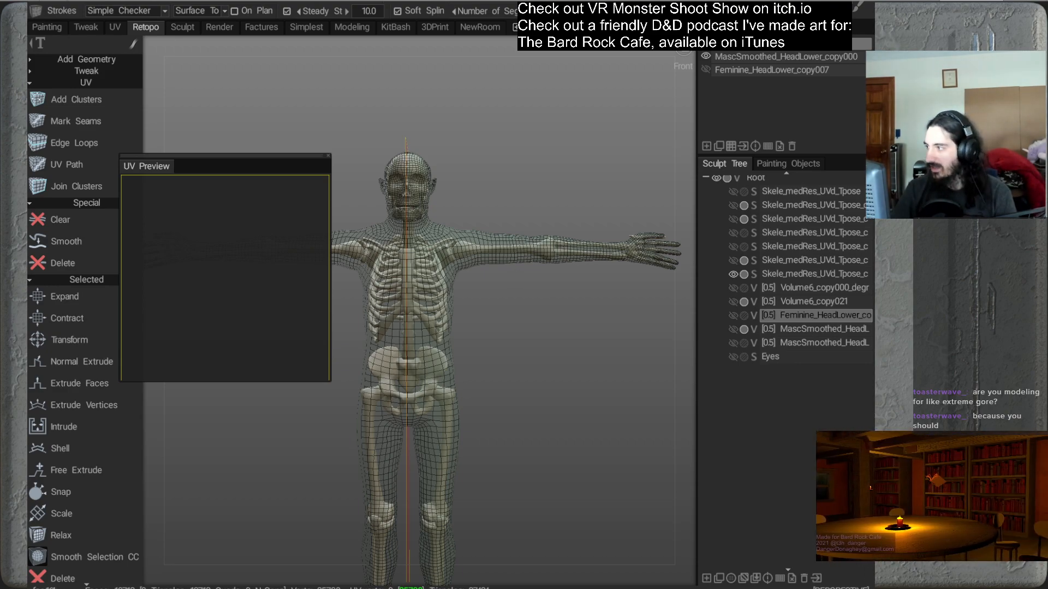
drag(487, 335, 467, 195)
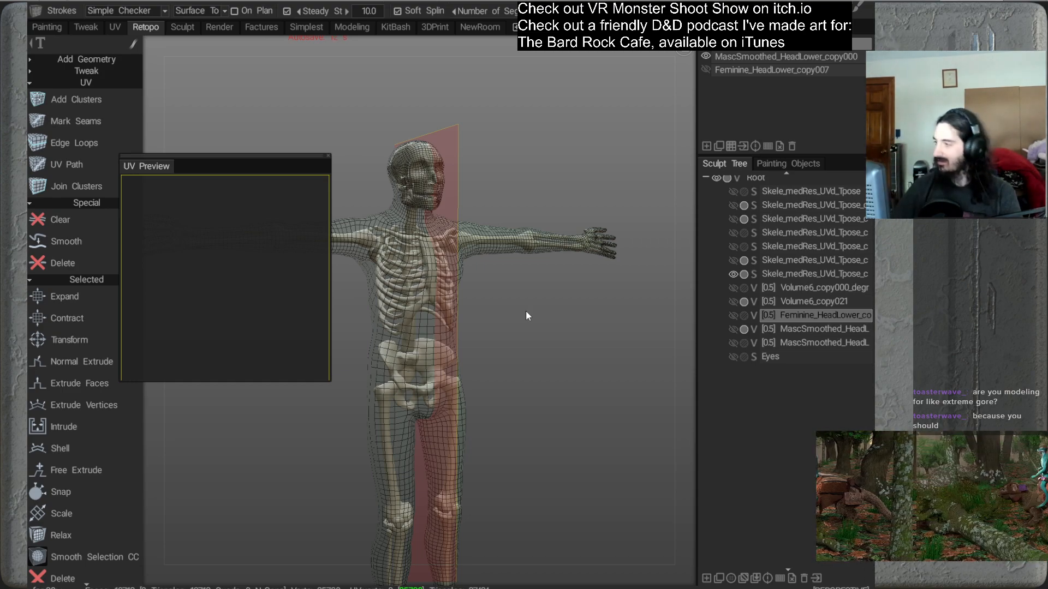
alt+right_drag(512, 262, 492, 155)
alt+drag(504, 315, 473, 316)
alt+drag(585, 327, 579, 327)
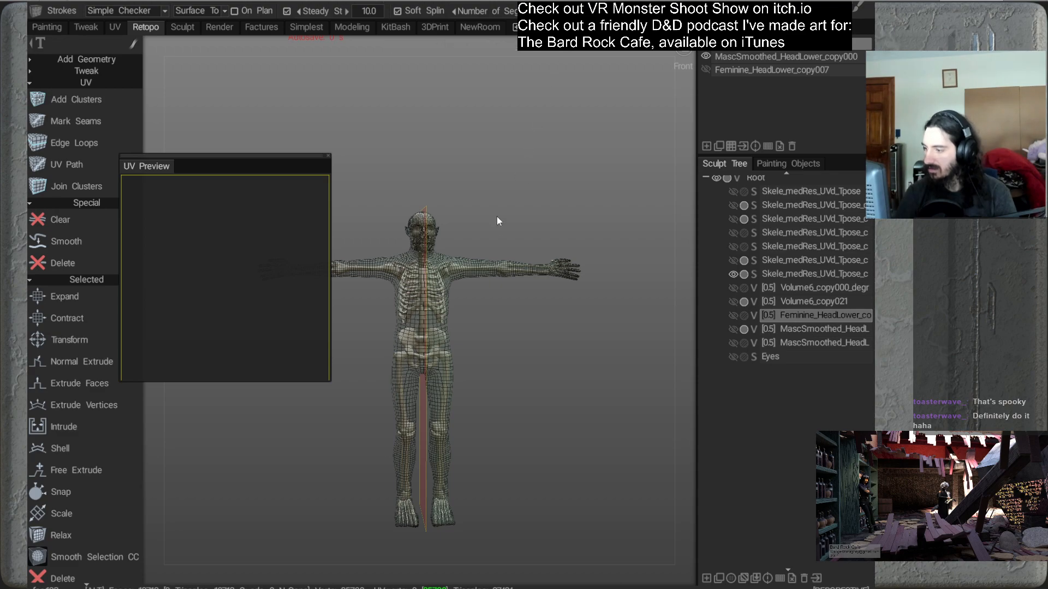
Clone the last MascSmoothed_HeadLower volume in the sculpt tree
alt+middle_drag(470, 249, 519, 242)
alt+right_drag(470, 295, 445, 315)
alt+drag(445, 316, 581, 276)
alt+drag(575, 233, 573, 284)
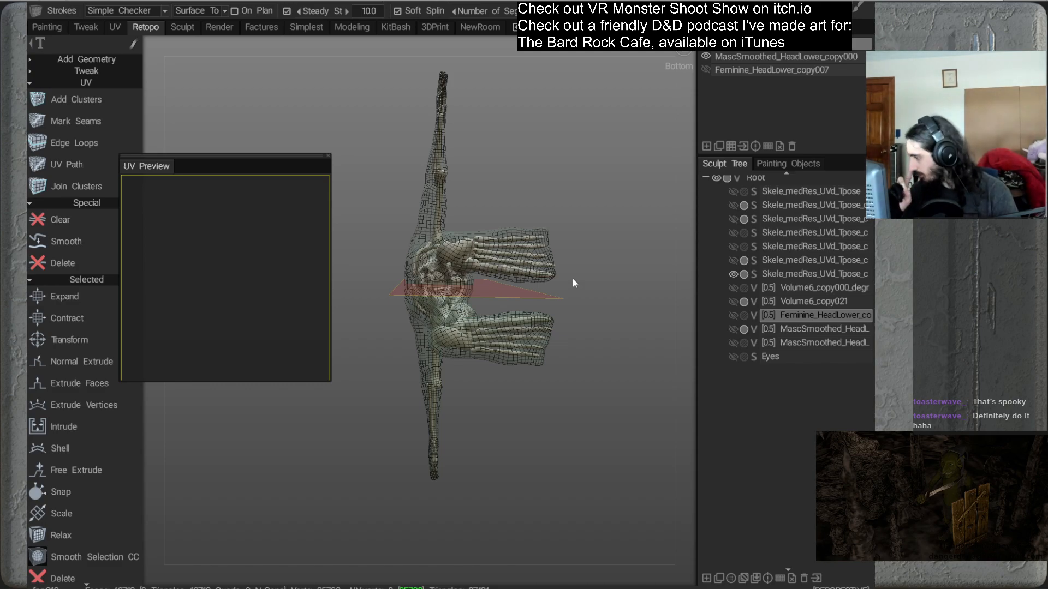
click(733, 329)
click(733, 329)
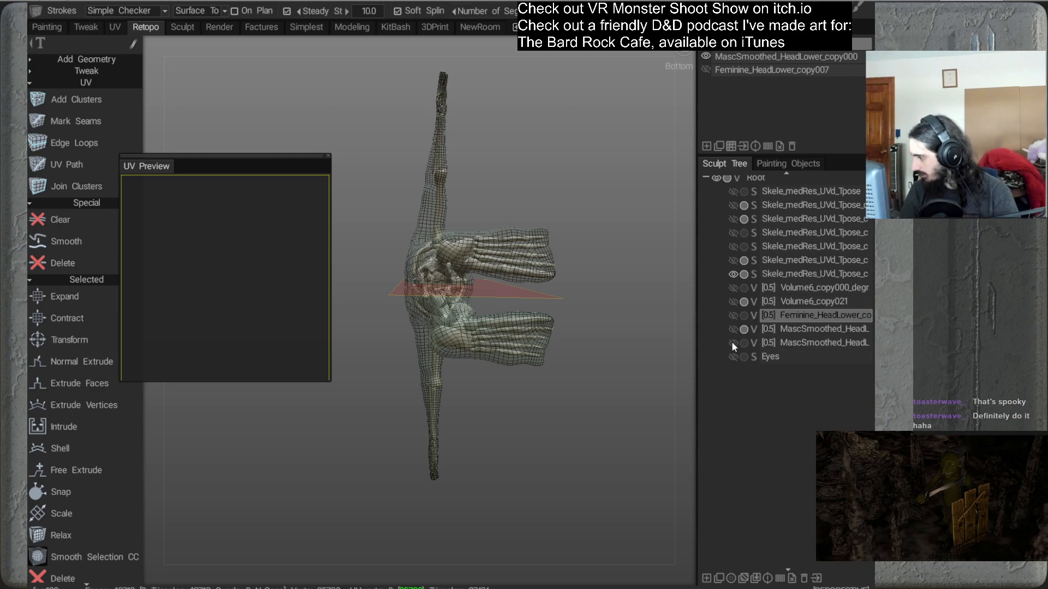
right_click(791, 344)
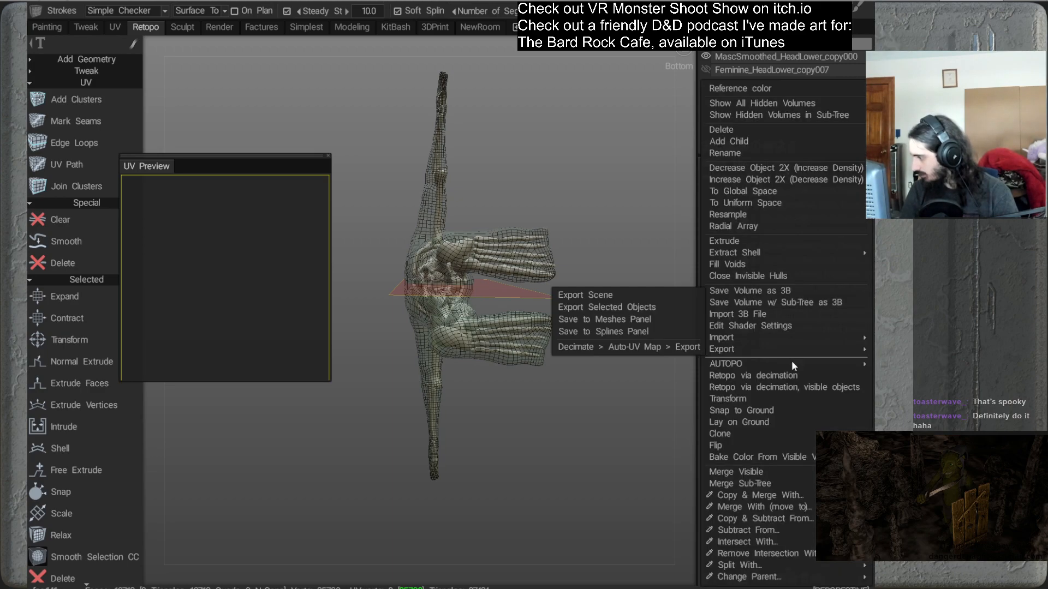
mouse_move(728, 434)
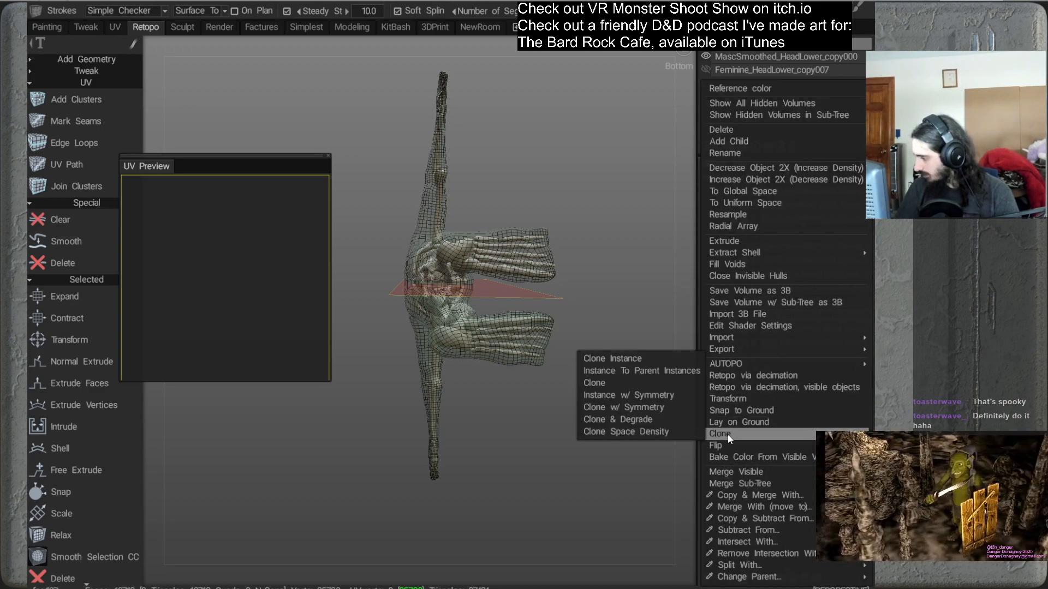
click(614, 391)
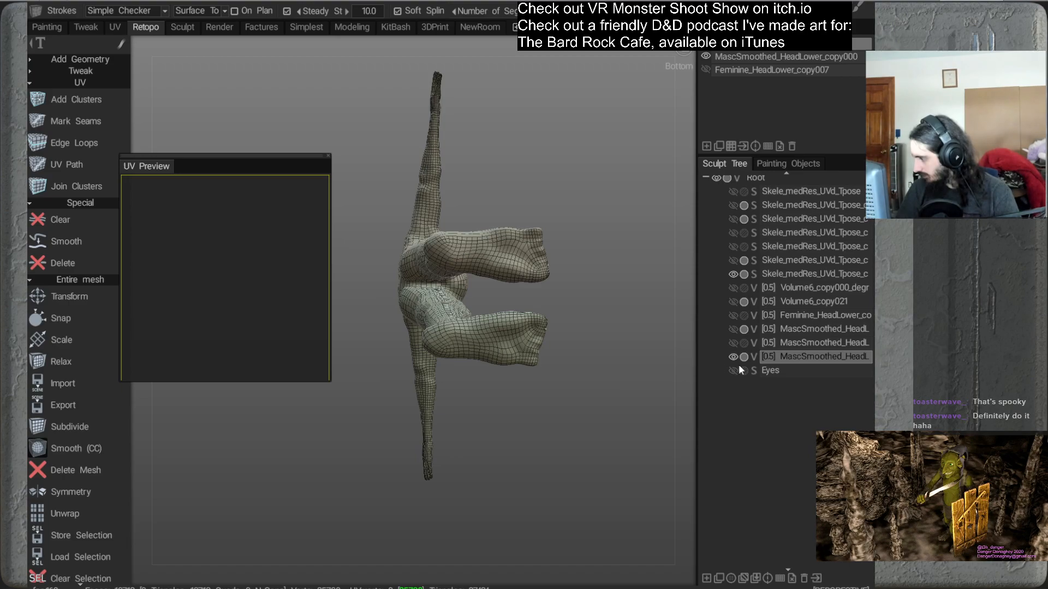
Hide the MascSmoothed_HeadLower retopo group, and activate the Move tool in the Sculpt room with the cloned masculine volume selected
drag(535, 194, 523, 278)
click(706, 57)
drag(537, 204, 411, 259)
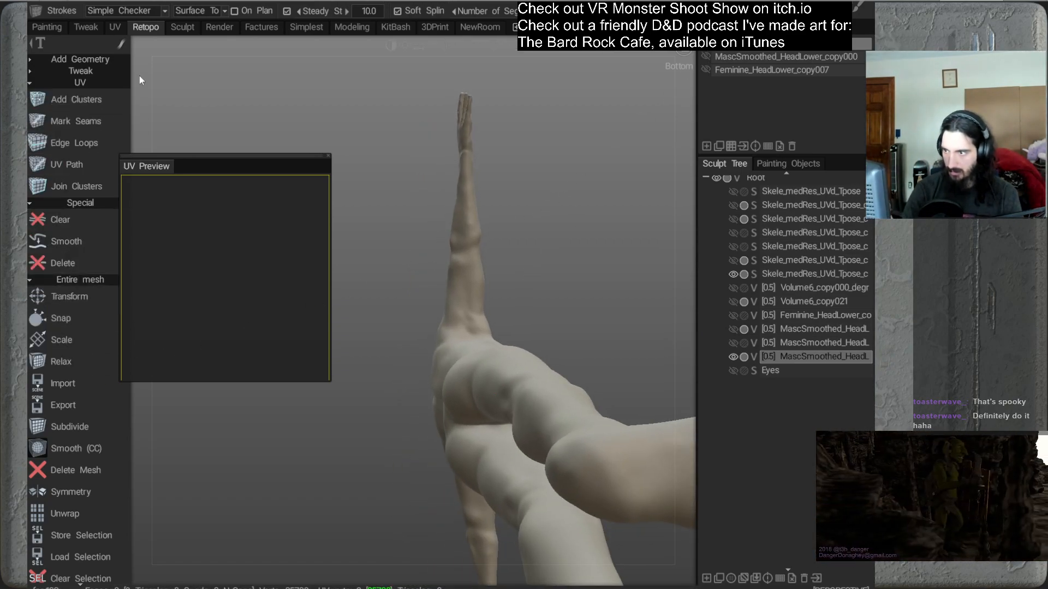
click(186, 27)
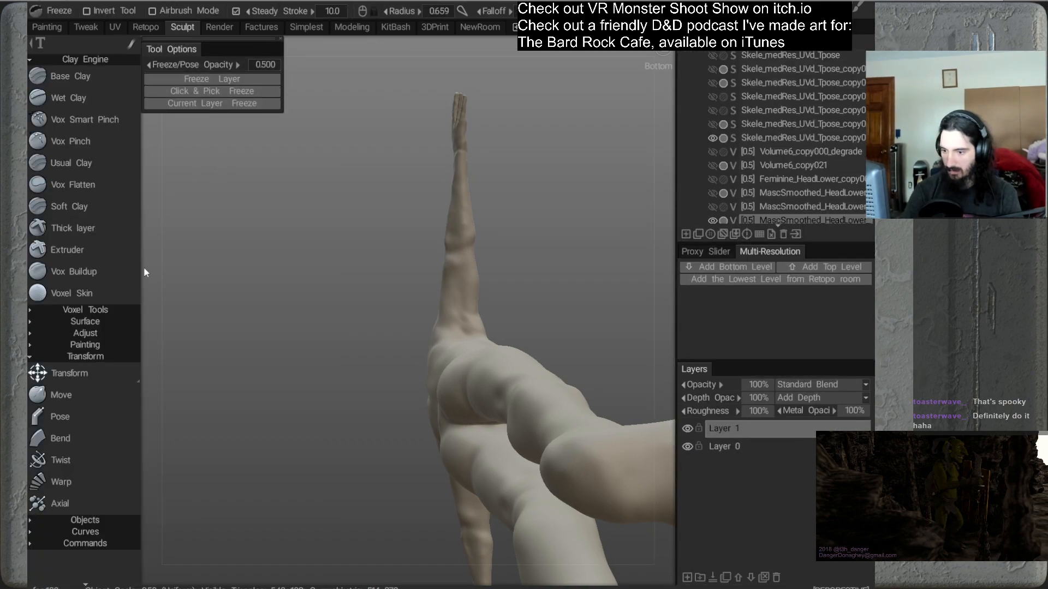
click(108, 397)
drag(264, 381, 448, 244)
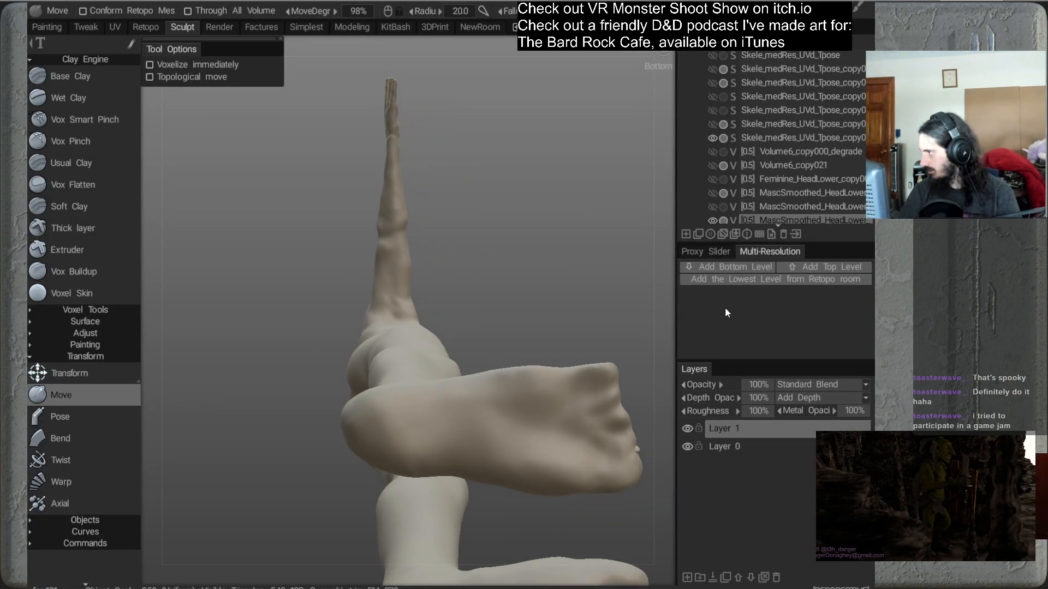
scroll(694, 141, down, 1)
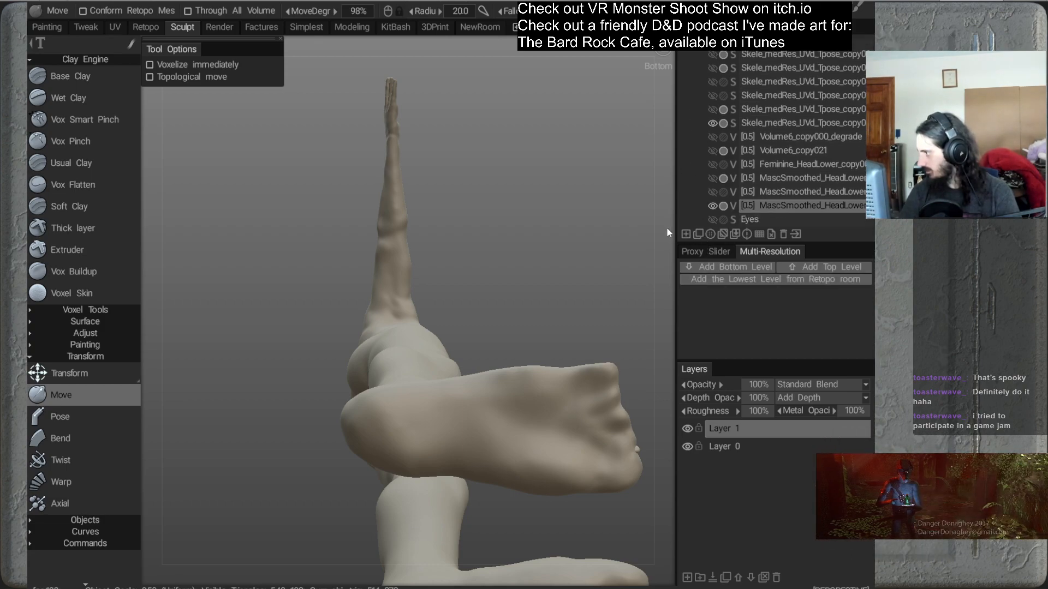
click(777, 205)
Ghost the cloned masculine volume over the skeleton and use mirror symmetry with a Move brush radius of 90.2
alt+drag(522, 246, 542, 255)
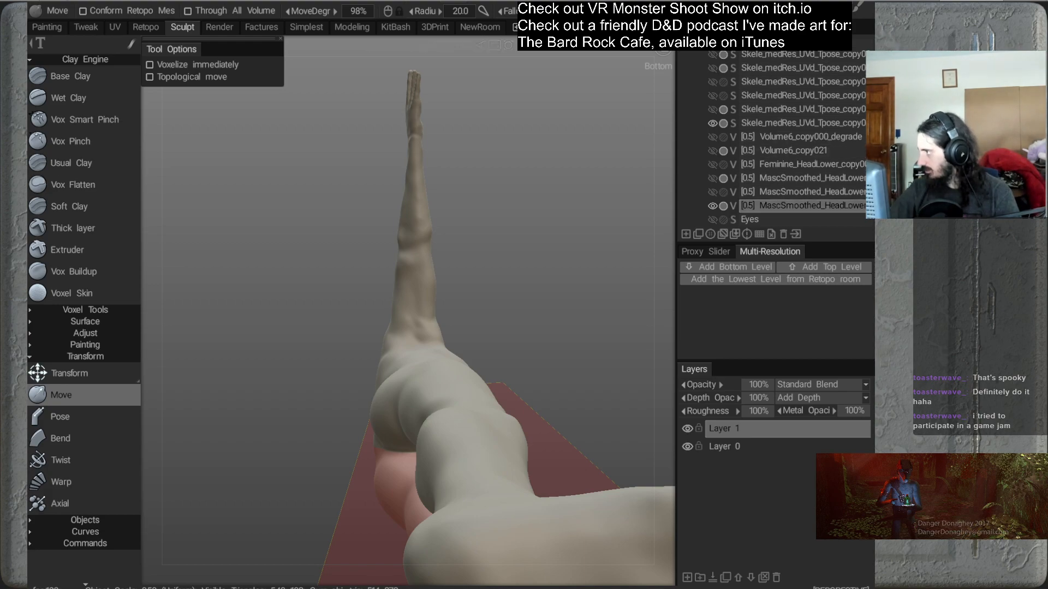
click(710, 234)
click(697, 207)
mouse_move(502, 192)
alt+mouse_down()
mouse_move(490, 190)
mouse_move(475, 234)
mouse_move(503, 224)
mouse_move(469, 268)
alt+mouse_up()
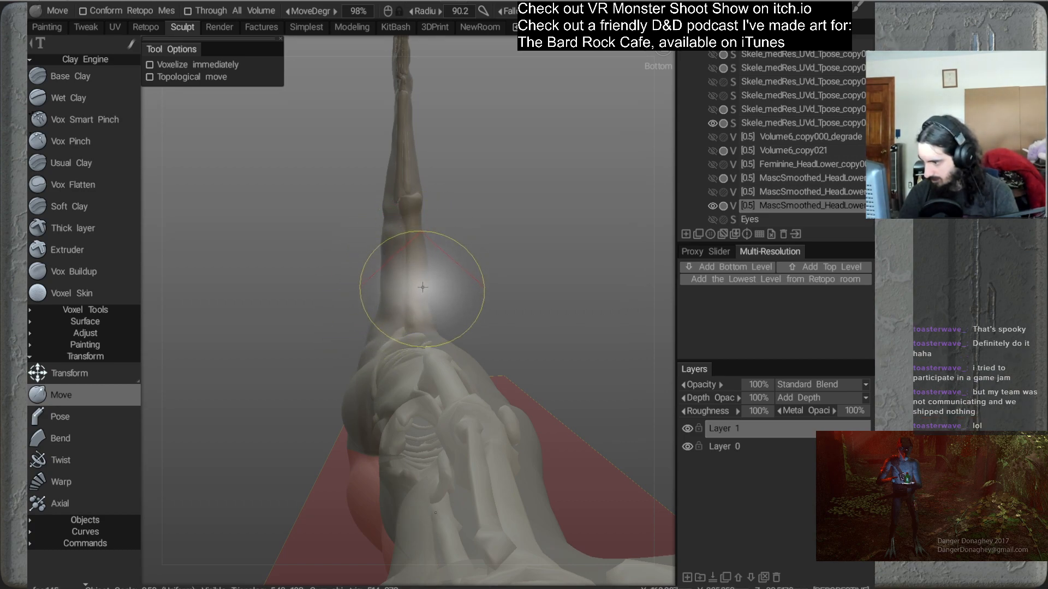
Shift the cloned body's shoulder and arm around the bones with large Move strokes from above, using a radius up to 119
mouse_move(475, 293)
alt+mouse_down()
mouse_move(479, 440)
mouse_move(482, 294)
mouse_move(506, 336)
mouse_move(502, 404)
mouse_move(479, 323)
mouse_move(476, 361)
alt+mouse_up()
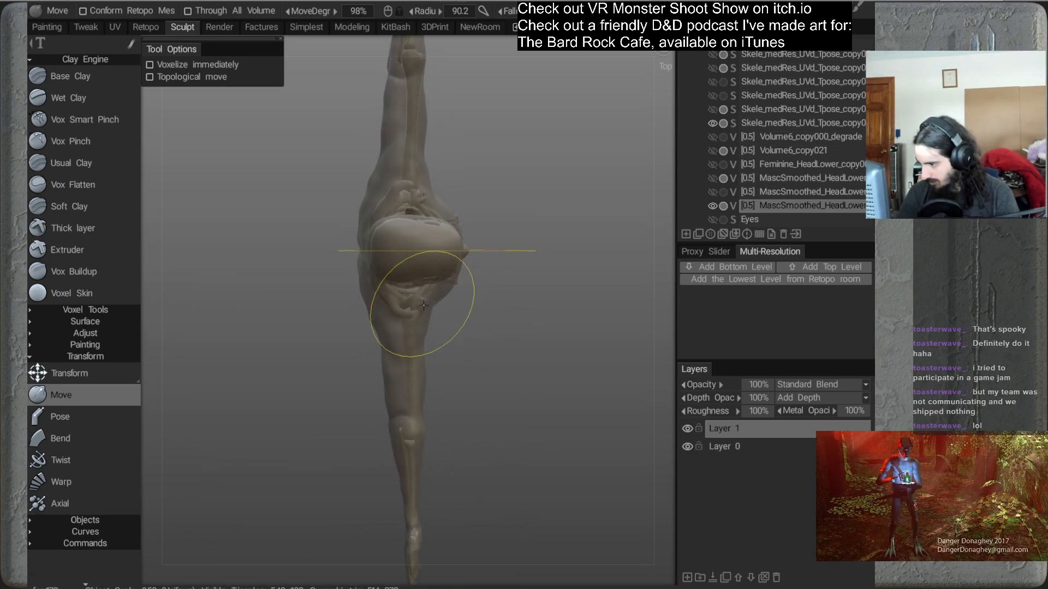
mouse_move(423, 306)
mouse_down()
mouse_move(422, 322)
mouse_move(453, 339)
mouse_move(444, 346)
mouse_move(406, 294)
mouse_up()
drag(419, 328, 416, 348)
alt+drag(461, 308, 464, 240)
drag(426, 320, 410, 315)
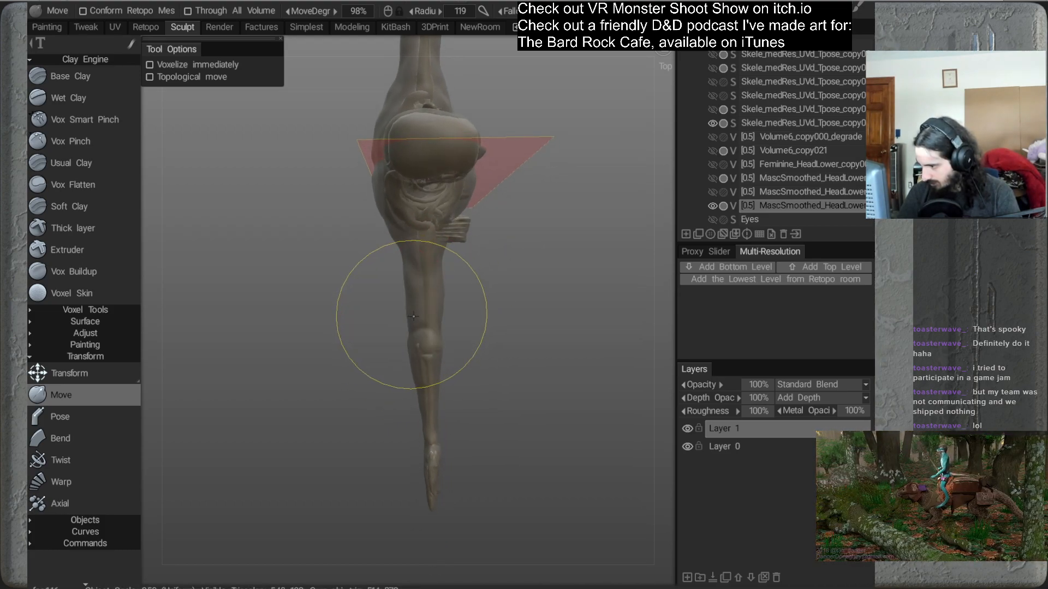
alt+drag(488, 312, 483, 236)
mouse_move(418, 295)
mouse_down()
mouse_move(404, 286)
mouse_move(409, 315)
mouse_move(483, 325)
mouse_move(611, 249)
mouse_move(489, 263)
mouse_move(506, 293)
mouse_move(470, 262)
mouse_up()
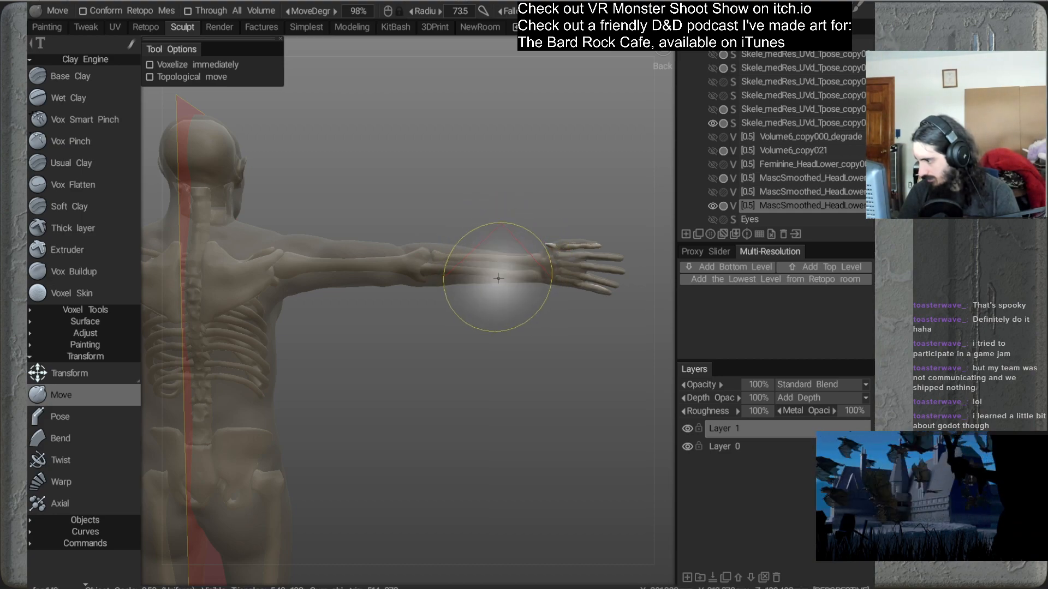
Refine the elbow and forearm around the arm bones with smaller Move strokes, reducing the brush radius to 55.8
mouse_move(504, 299)
mouse_down()
mouse_move(335, 369)
mouse_move(350, 350)
mouse_up()
middle_drag(376, 268, 540, 225)
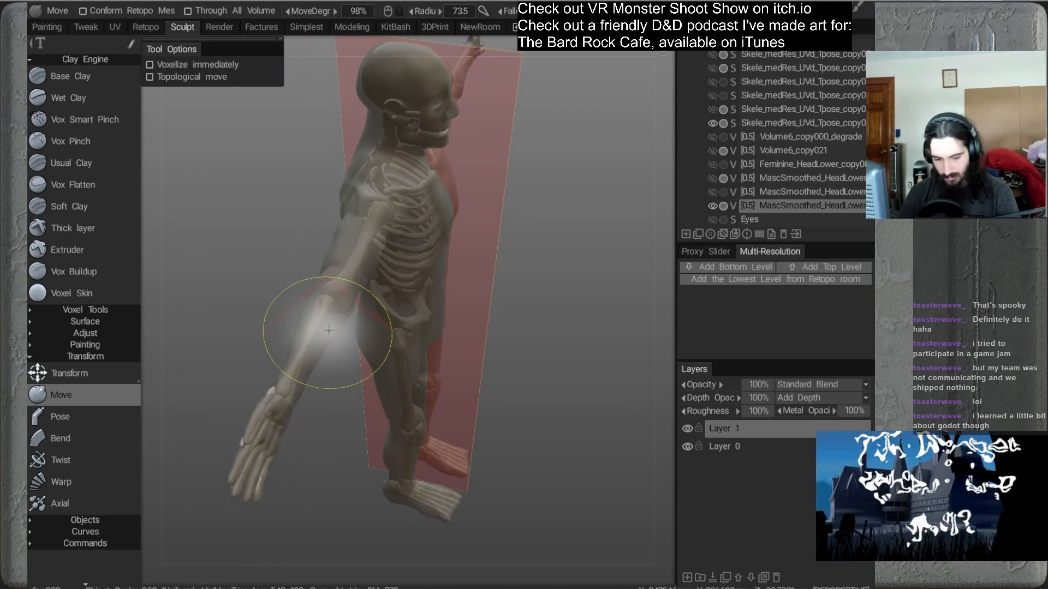
mouse_move(374, 299)
middle_down()
mouse_move(509, 299)
mouse_move(528, 273)
mouse_move(444, 316)
middle_up()
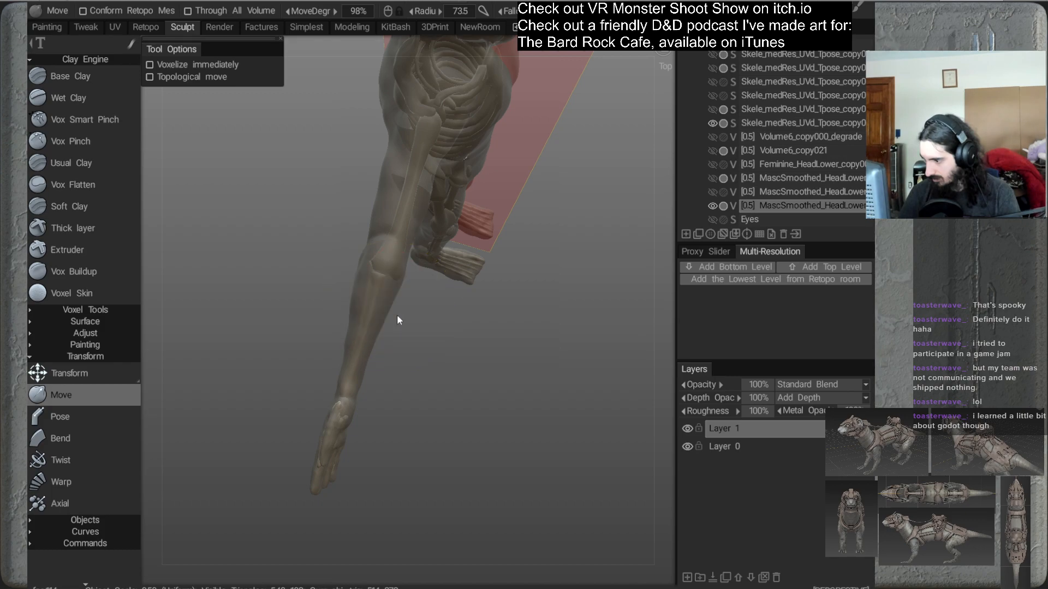
middle_drag(376, 359, 383, 296)
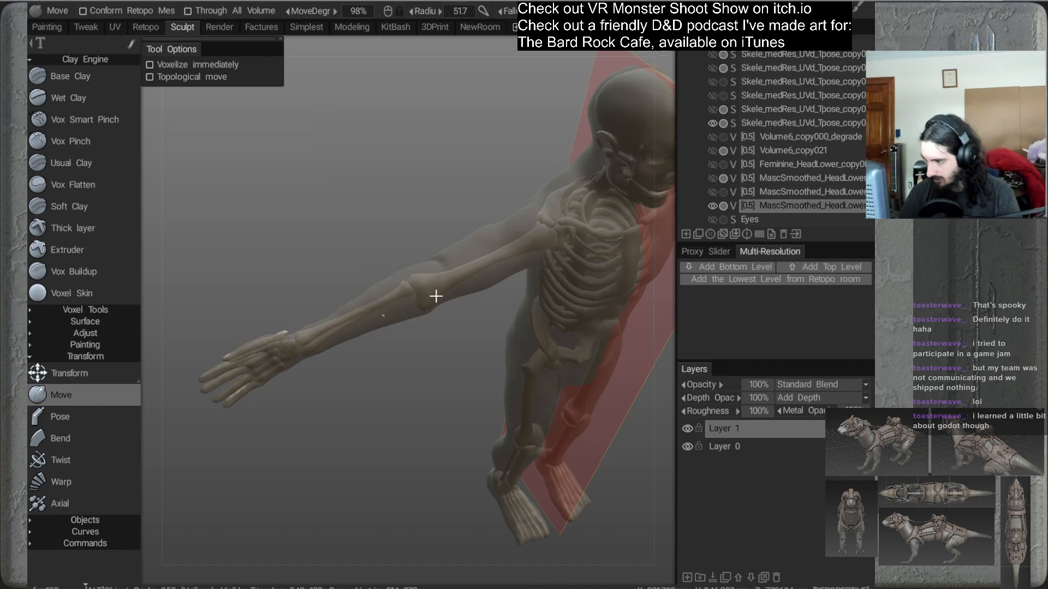
alt+drag(430, 293, 418, 290)
right_drag(419, 290, 410, 283)
mouse_move(410, 284)
mouse_down()
mouse_move(418, 351)
mouse_move(416, 316)
mouse_move(420, 329)
mouse_move(554, 243)
mouse_move(613, 300)
mouse_move(560, 360)
mouse_move(488, 366)
mouse_move(485, 275)
mouse_move(461, 320)
mouse_move(446, 303)
mouse_move(456, 330)
mouse_move(512, 305)
mouse_move(532, 269)
mouse_move(456, 374)
mouse_move(464, 290)
mouse_up()
right_drag(457, 278, 451, 279)
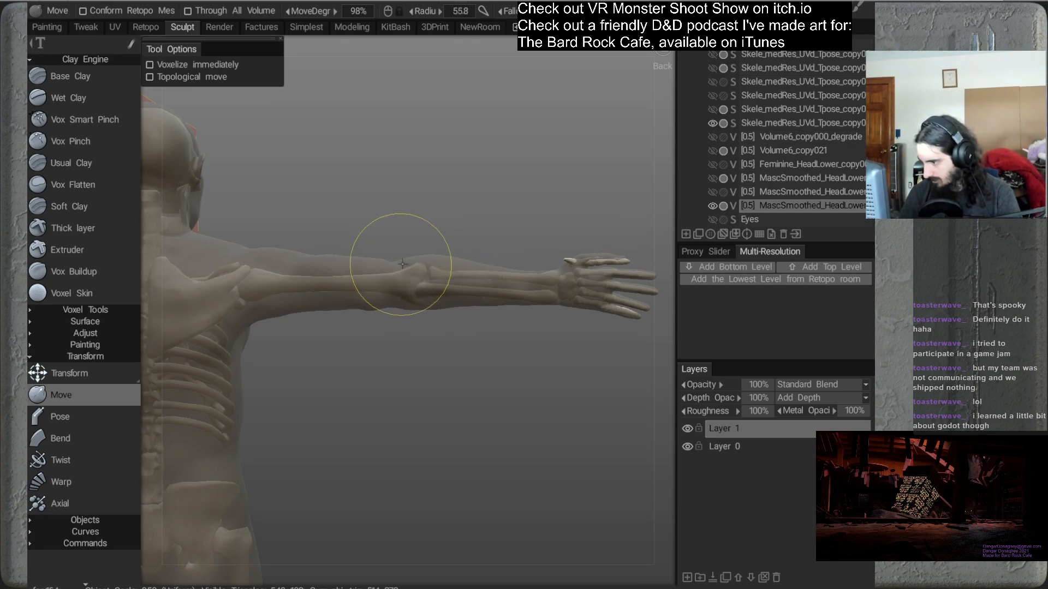
alt+drag(447, 307, 444, 348)
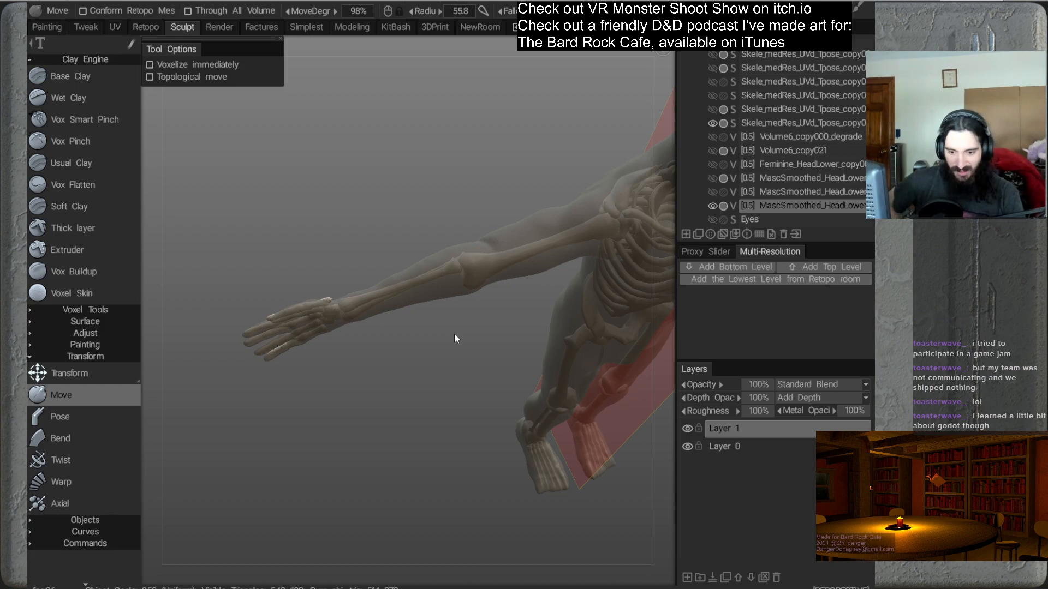
right_click(783, 207)
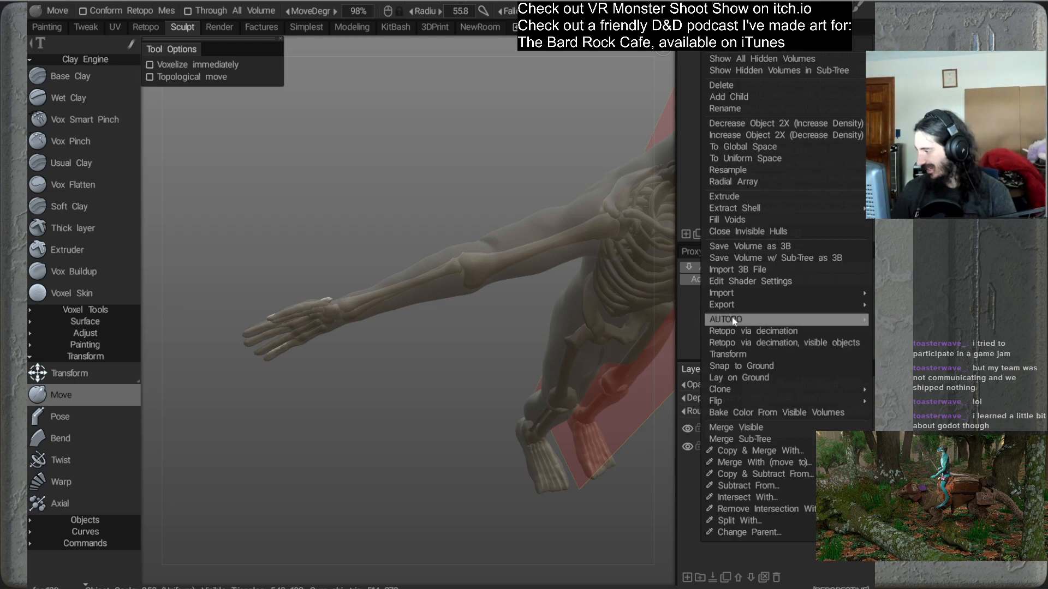
mouse_move(734, 320)
click(630, 238)
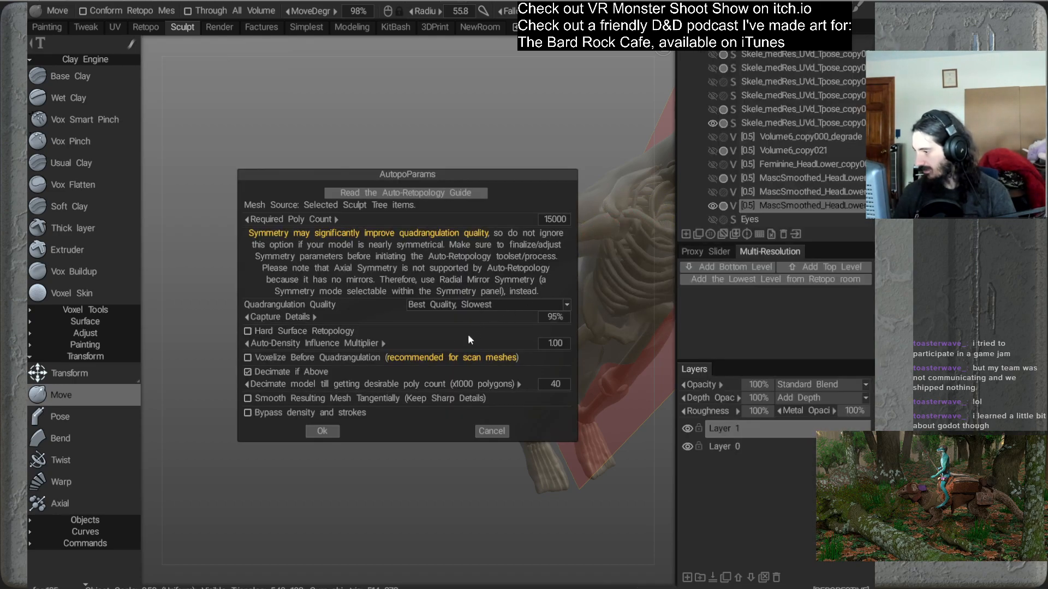
click(491, 431)
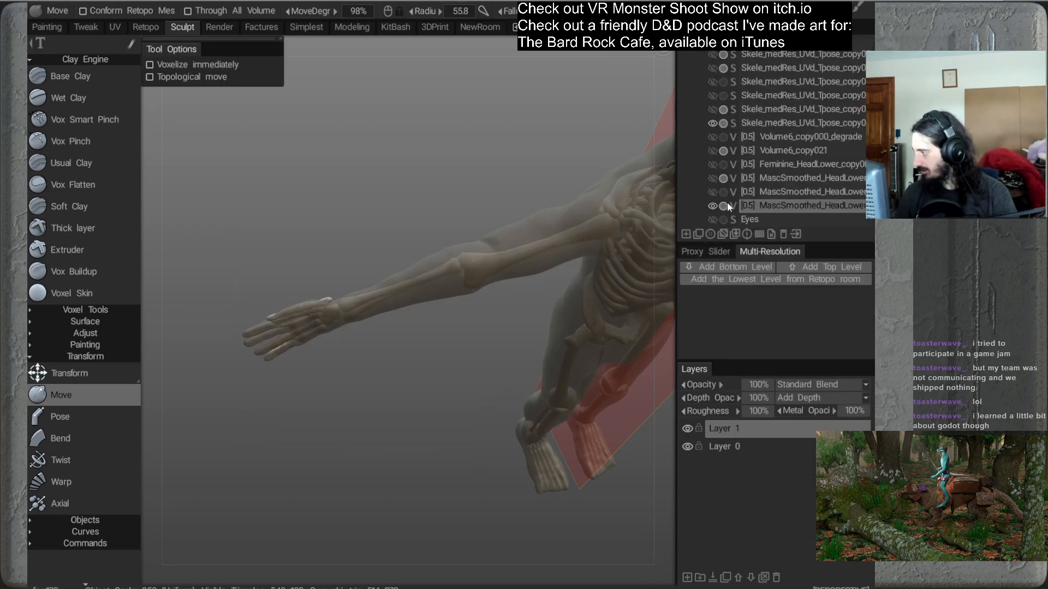
Clone the adjusted masculine volume, hide the copy it was made from, and reactivate the Move tool
right_click(771, 210)
mouse_move(735, 393)
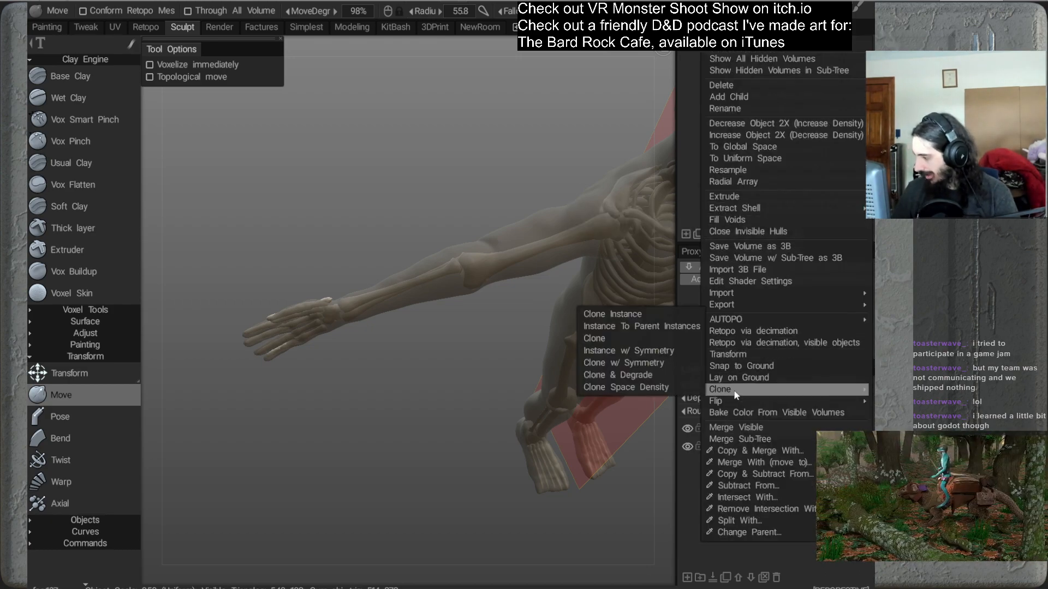
click(593, 339)
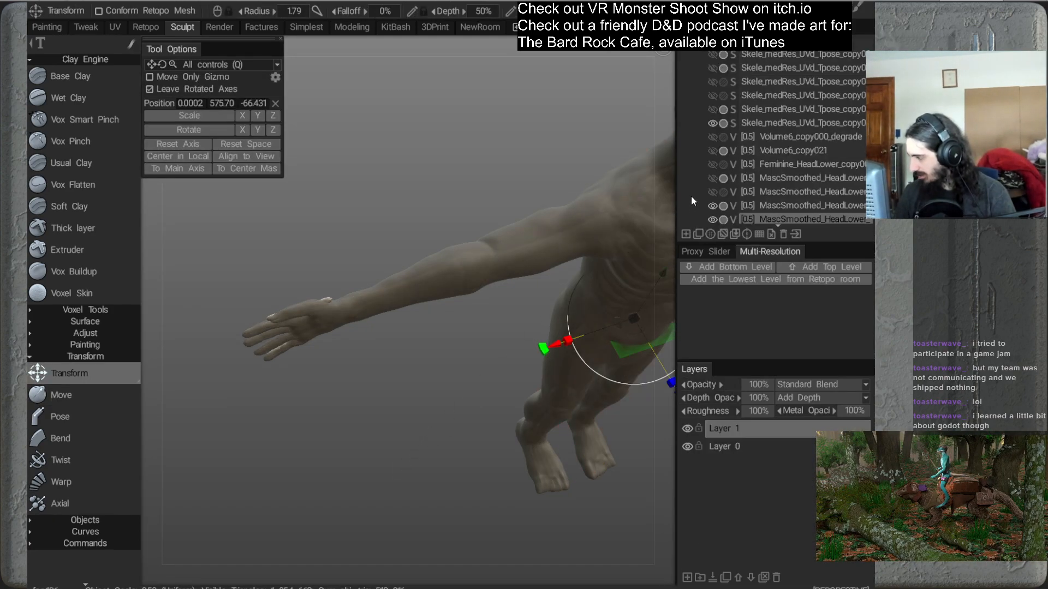
scroll(703, 211, down, 1)
click(712, 191)
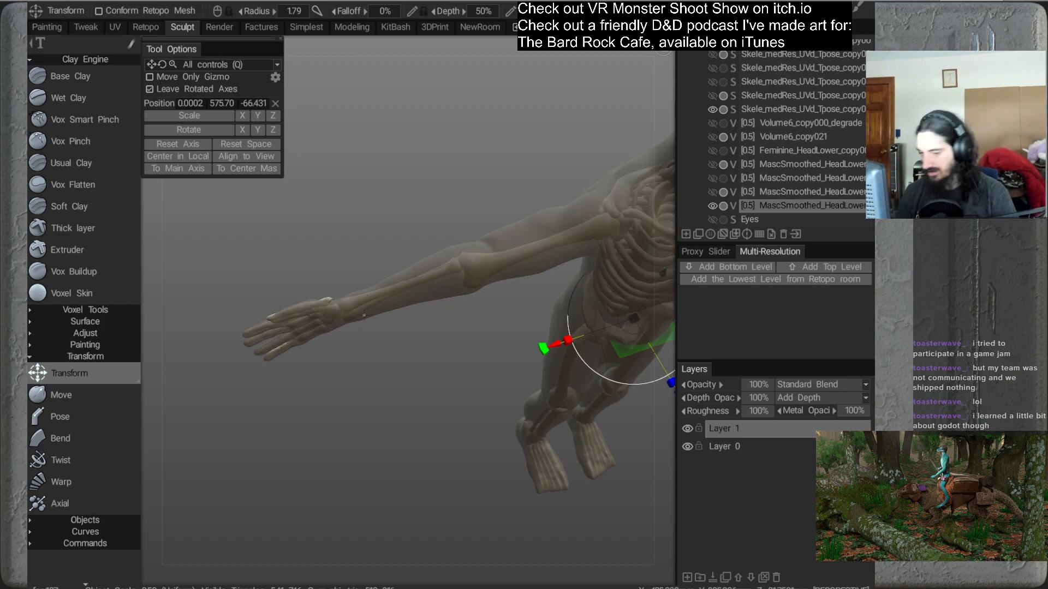
click(86, 394)
Inspect the new ghosted copy over the skeleton from the side, below, behind and an angled front view
drag(261, 437, 493, 269)
middle_drag(494, 269, 513, 221)
right_drag(513, 221, 459, 140)
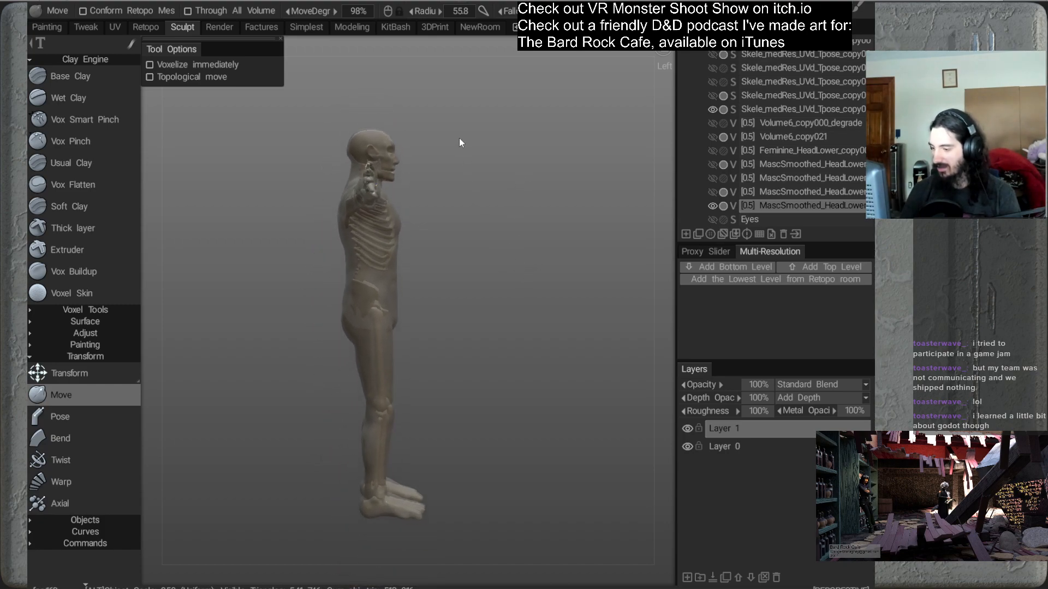
drag(352, 375, 525, 223)
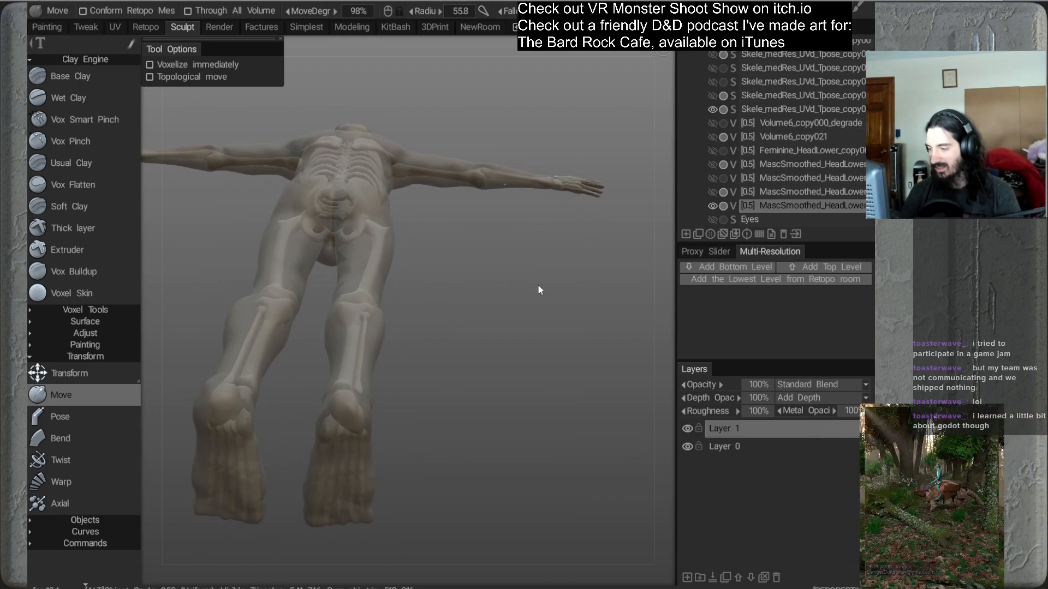
drag(538, 287, 531, 257)
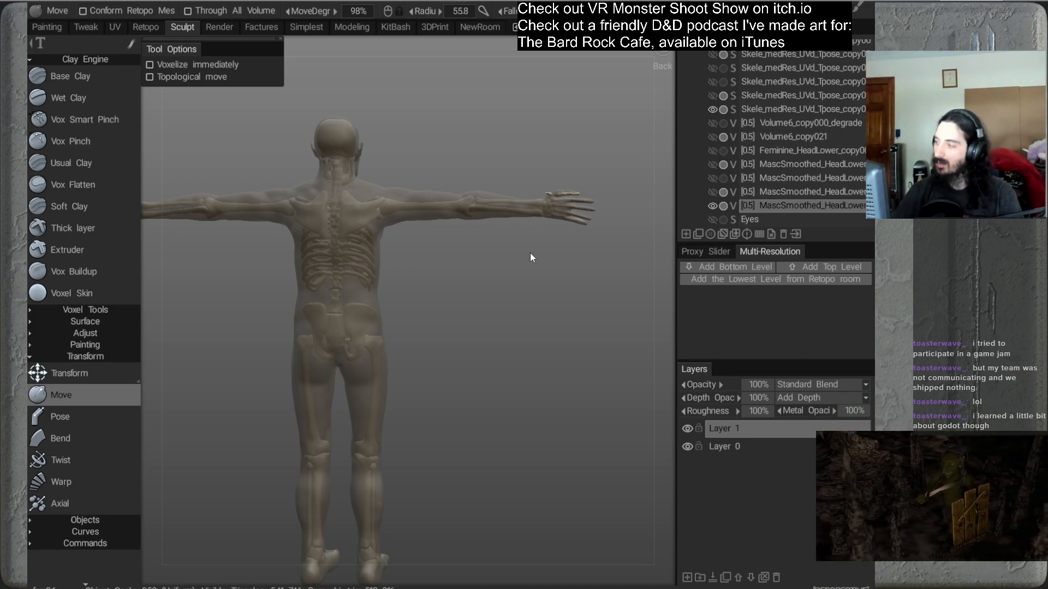
drag(501, 202, 570, 282)
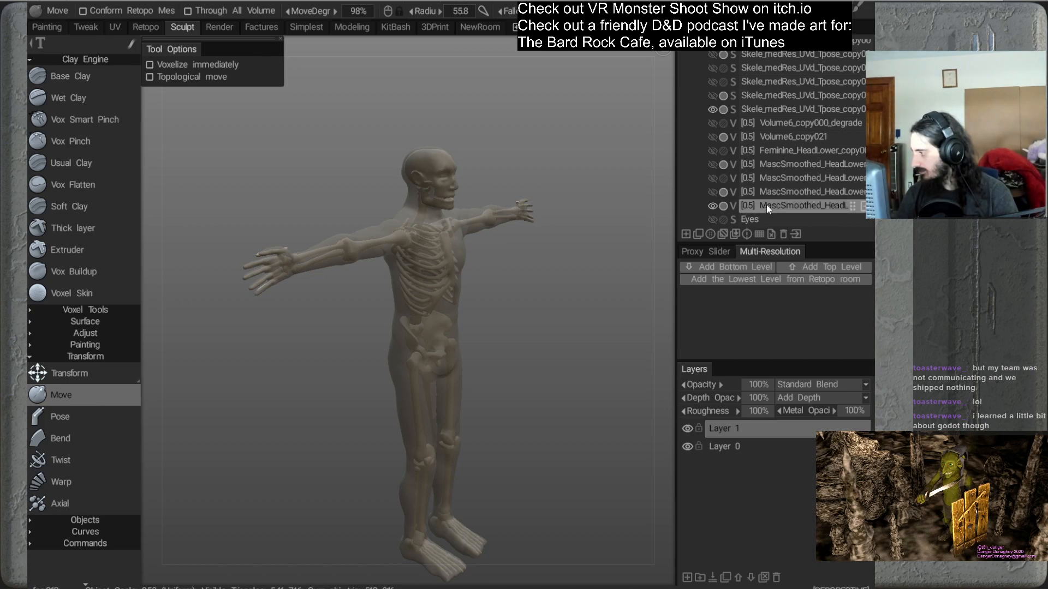
Toggle the previous masculine copy on and off to compare it with the new one, leaving it hidden
click(713, 192)
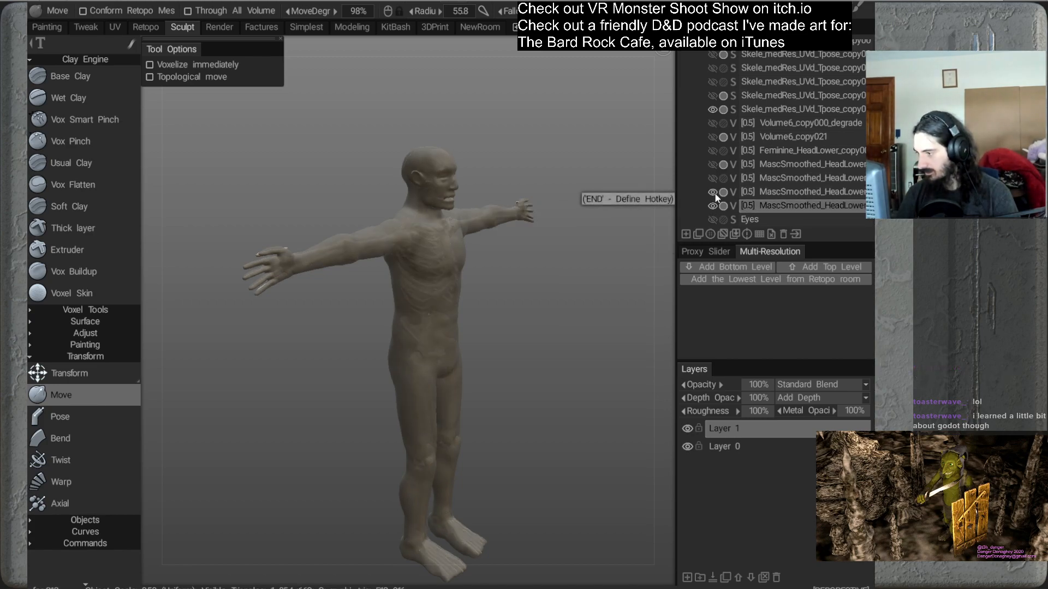
click(713, 192)
click(713, 193)
click(712, 192)
drag(529, 250, 585, 329)
click(710, 191)
click(710, 190)
click(710, 191)
click(711, 190)
Fit the shoulder and upper arm to the skeleton from above with Move strokes, enlarging the brush radius to 80.8
drag(512, 224, 437, 282)
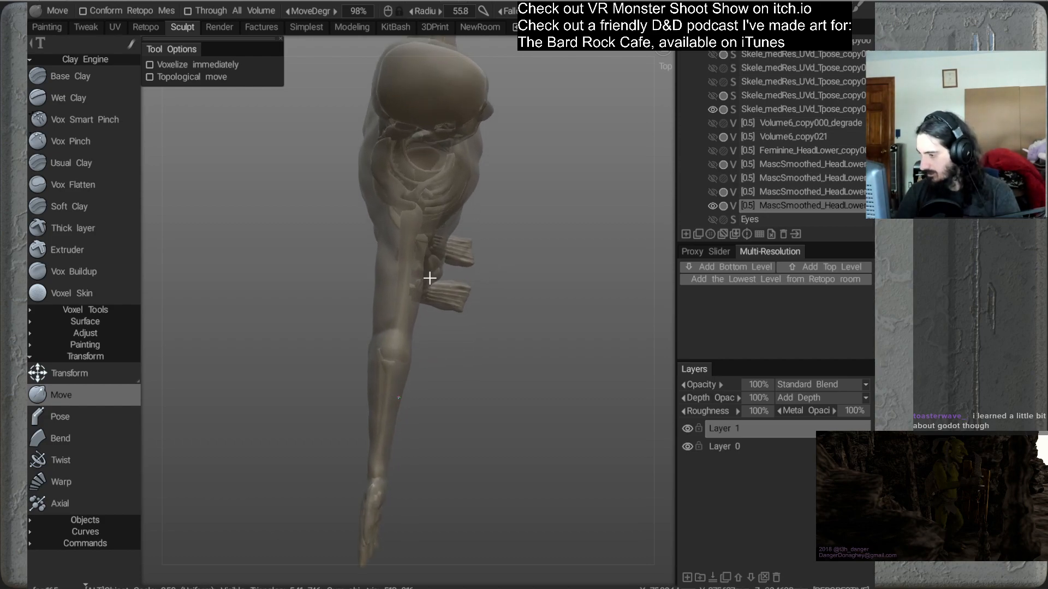
drag(381, 265, 434, 416)
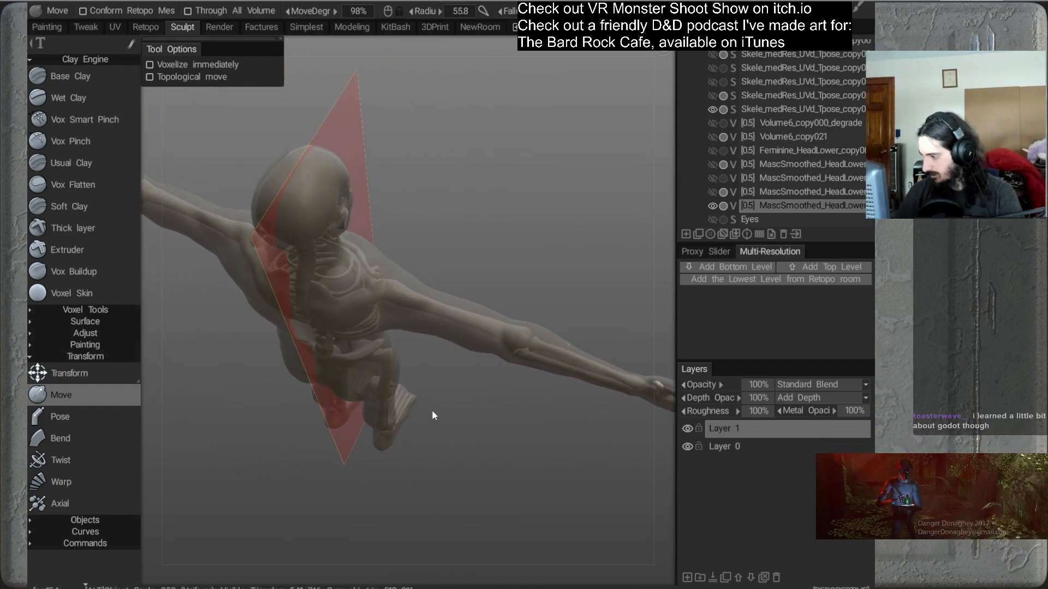
mouse_move(474, 345)
mouse_down()
mouse_move(464, 401)
mouse_move(473, 410)
mouse_move(475, 351)
mouse_up()
drag(473, 313, 484, 420)
mouse_move(426, 299)
mouse_down()
mouse_move(444, 269)
mouse_move(452, 286)
mouse_move(371, 286)
mouse_up()
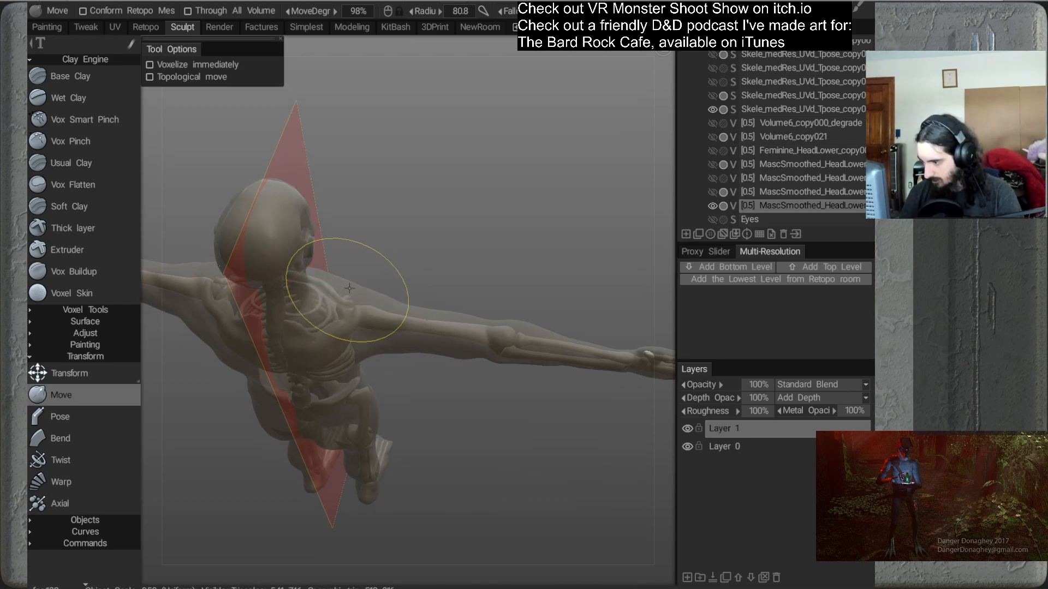
Shape the shoulder, upper arm and elbow around the bones from behind with Move strokes, reducing the brush radius to 66.8
alt+drag(385, 320, 498, 272)
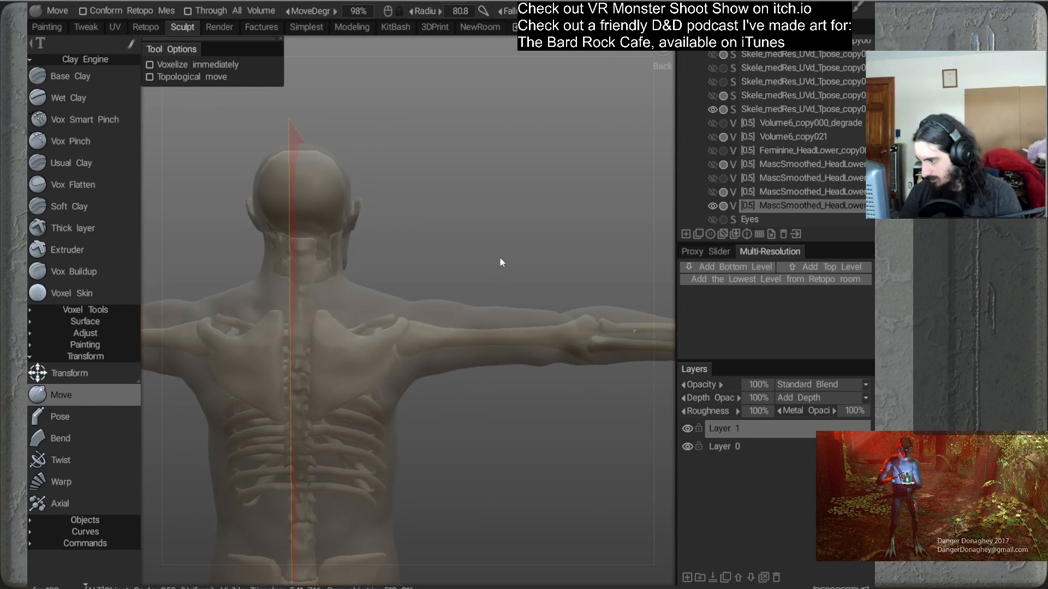
alt+middle_drag(510, 234, 512, 228)
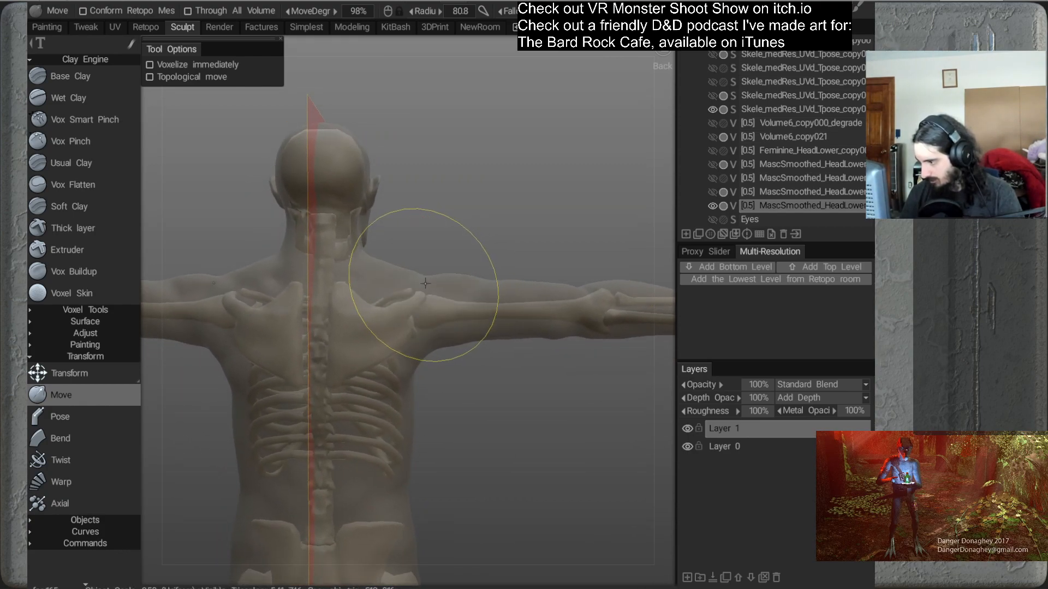
alt+middle_drag(522, 277, 492, 239)
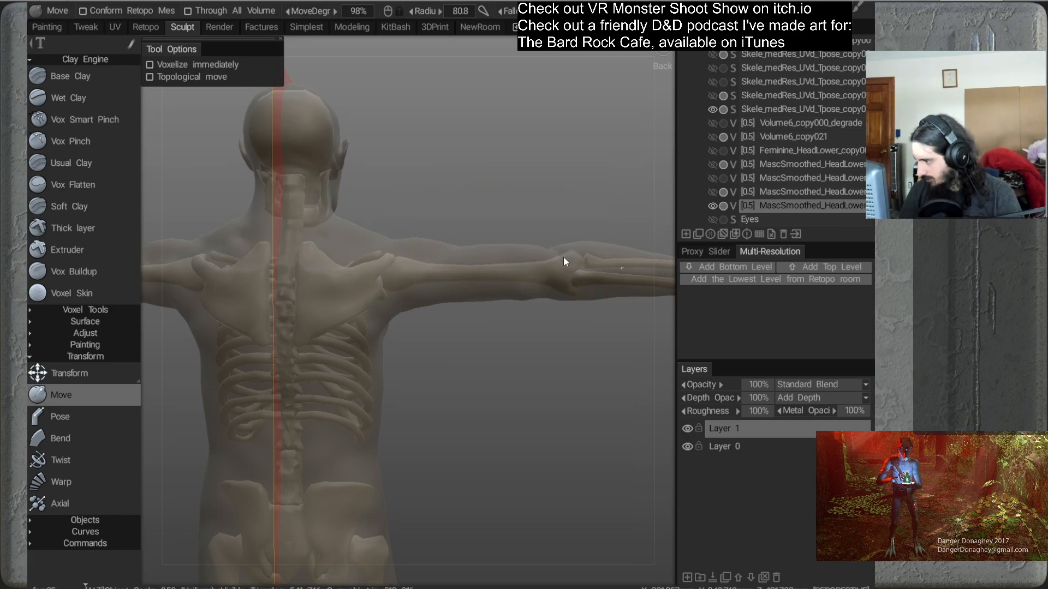
scroll(566, 259, up, 2)
alt+middle_drag(548, 225, 507, 223)
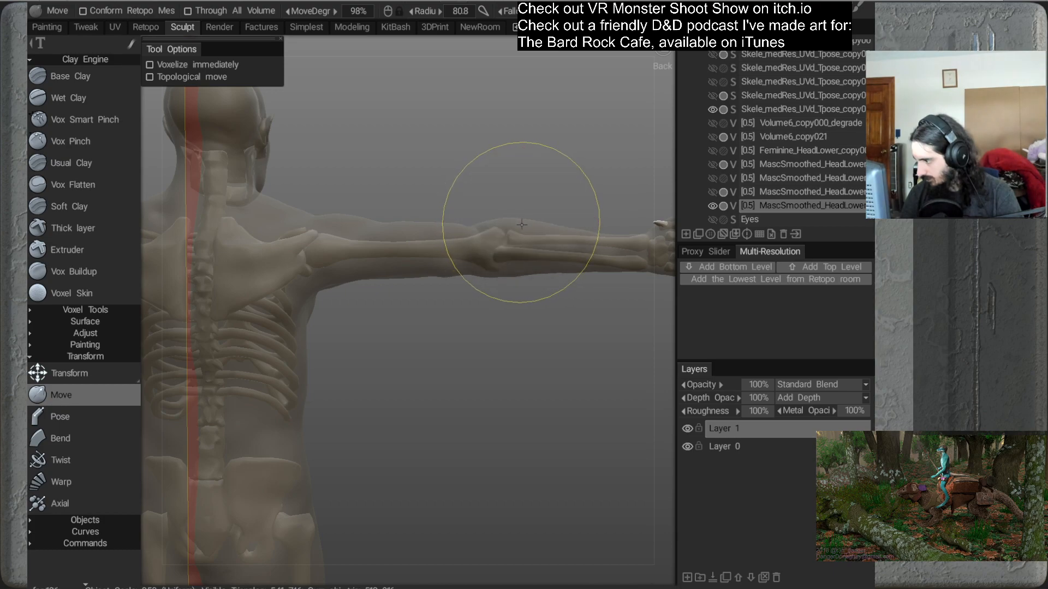
mouse_move(528, 250)
alt+middle_down()
mouse_move(481, 243)
mouse_move(516, 256)
alt+middle_up()
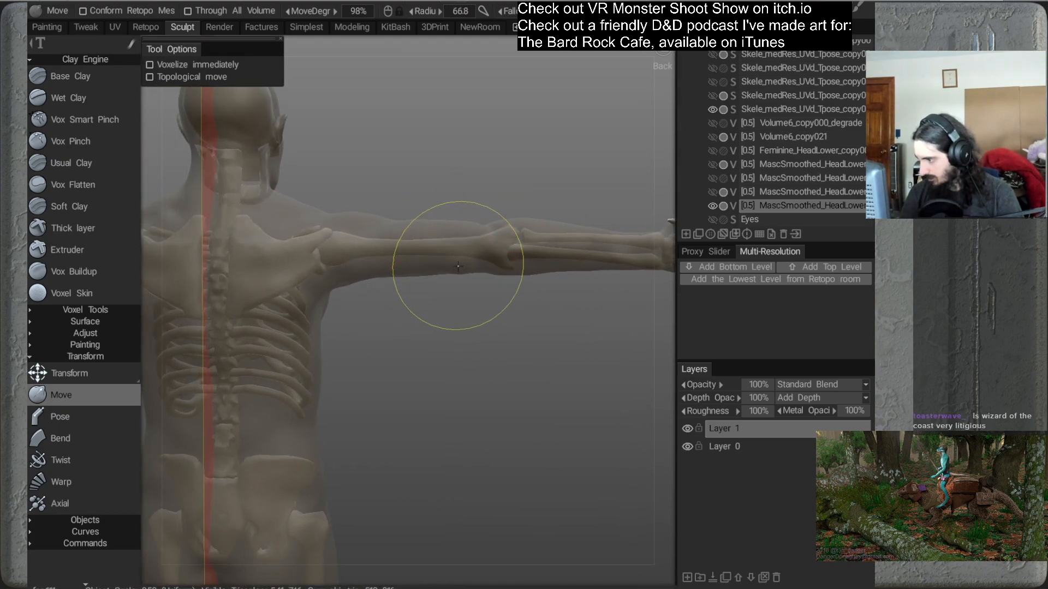
alt+middle_drag(434, 268, 511, 271)
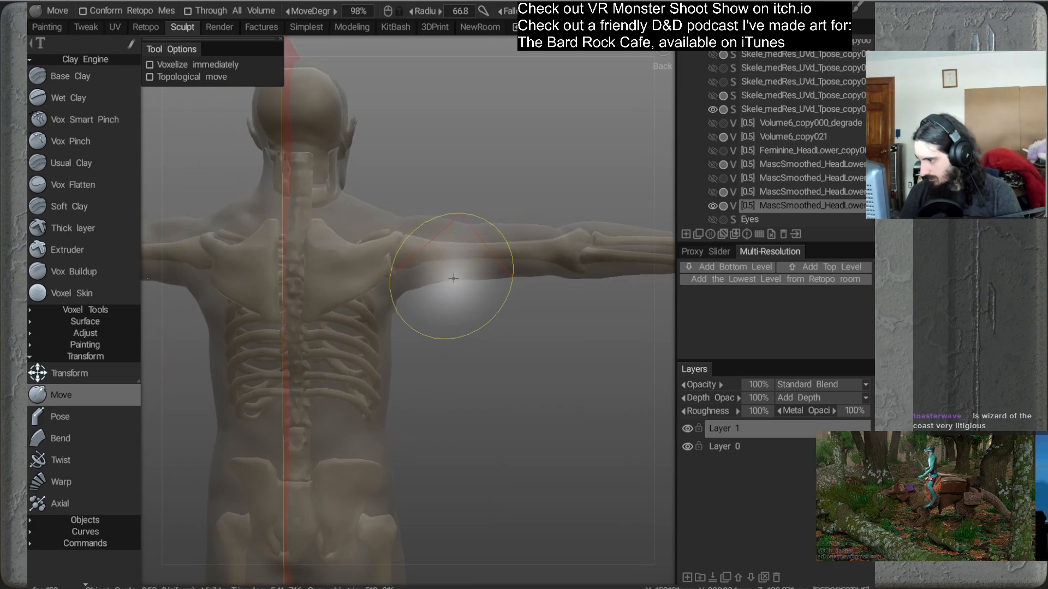
mouse_move(448, 283)
alt+mouse_down()
mouse_move(473, 326)
mouse_move(522, 327)
mouse_move(522, 350)
mouse_move(463, 388)
mouse_move(358, 351)
mouse_move(358, 334)
mouse_move(548, 174)
alt+mouse_up()
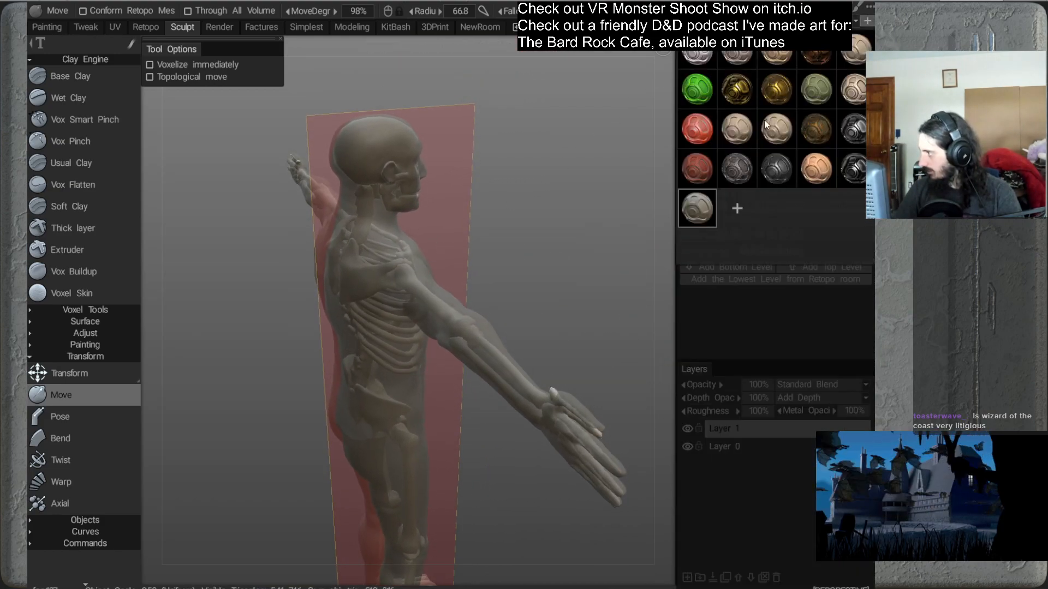
Give the masculine volume an opaque beige shader and adjust its shoulder from the side and above with the Move brush
click(742, 134)
mouse_move(529, 247)
alt+mouse_down()
mouse_move(518, 336)
mouse_move(533, 360)
mouse_move(522, 345)
mouse_move(476, 333)
alt+mouse_up()
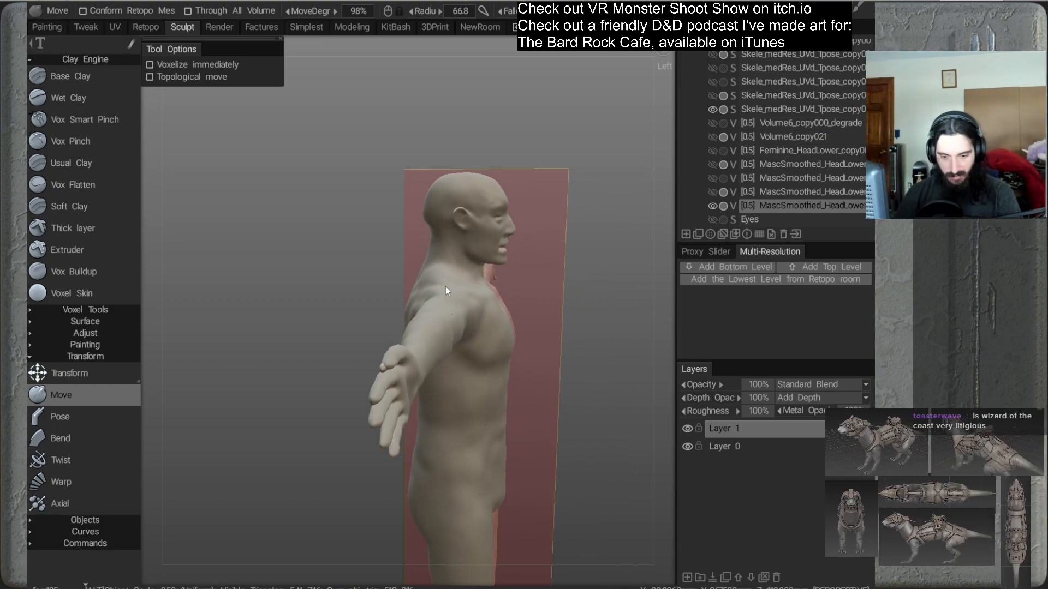
alt+right_drag(475, 333, 461, 305)
mouse_move(461, 305)
alt+mouse_down()
mouse_move(480, 288)
mouse_move(473, 295)
alt+mouse_up()
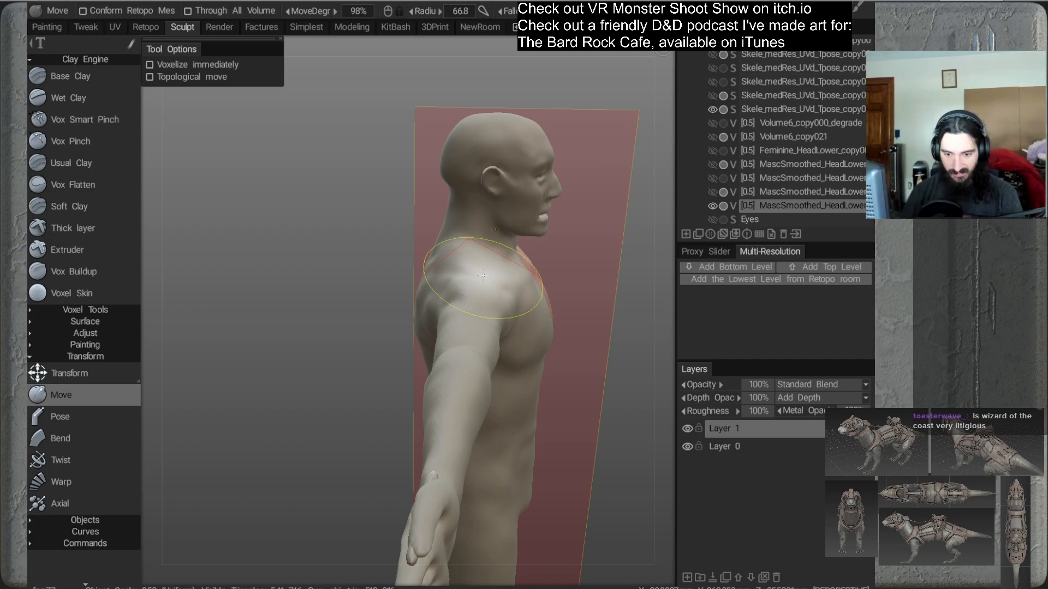
mouse_move(617, 206)
alt+mouse_down()
mouse_move(506, 253)
mouse_move(488, 292)
mouse_move(503, 241)
mouse_move(468, 285)
mouse_move(401, 268)
alt+mouse_up()
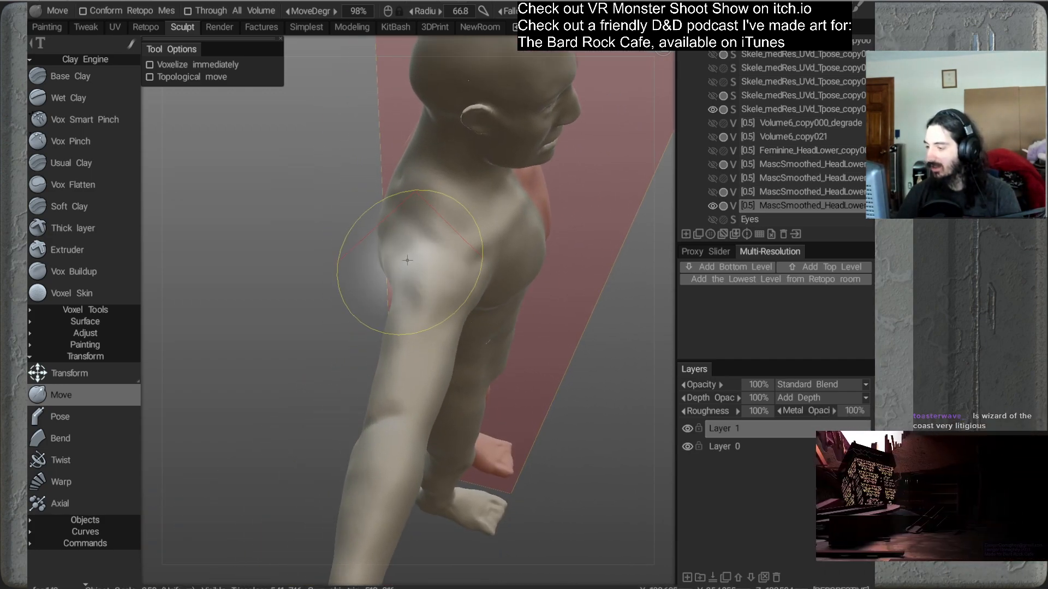
alt+drag(443, 313, 537, 215)
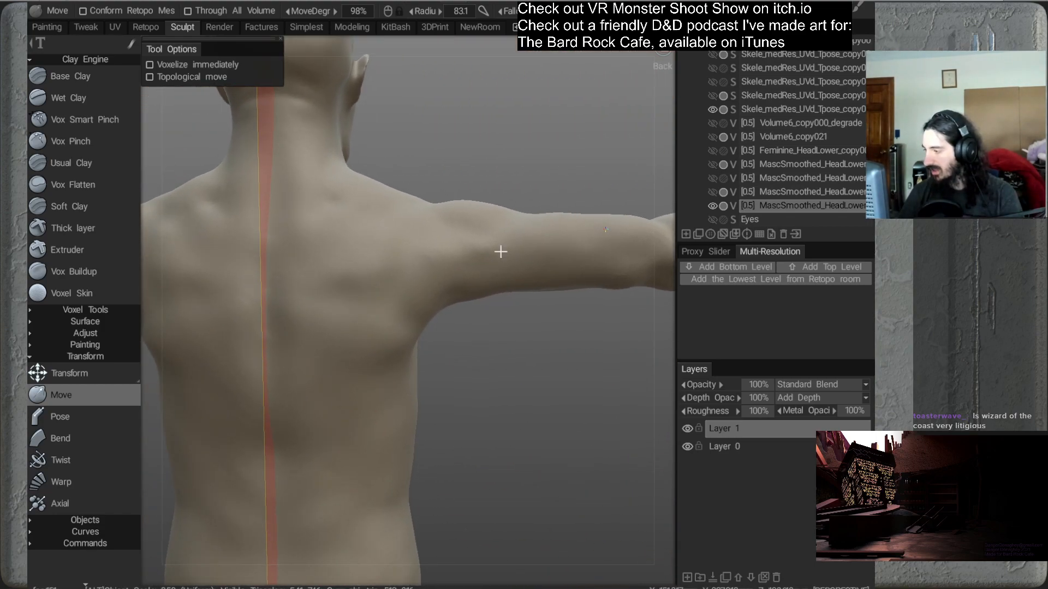
Refine the deltoid and upper arm contour with the Move brush at radius 63.2, working from behind and above
key(bracketleft)
key(bracketleft)
key(bracketleft)
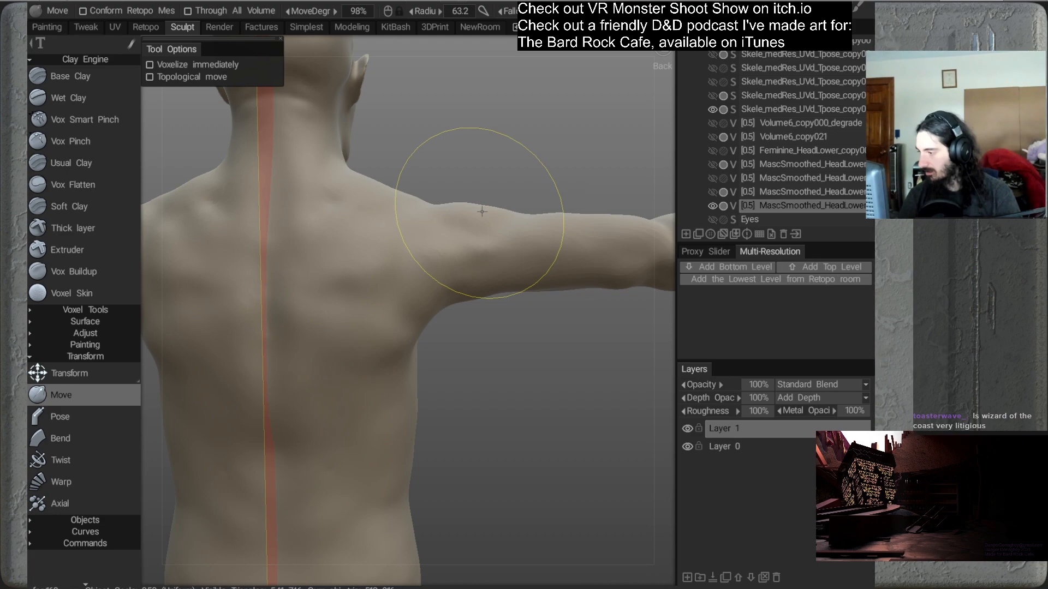
alt+drag(536, 220, 433, 199)
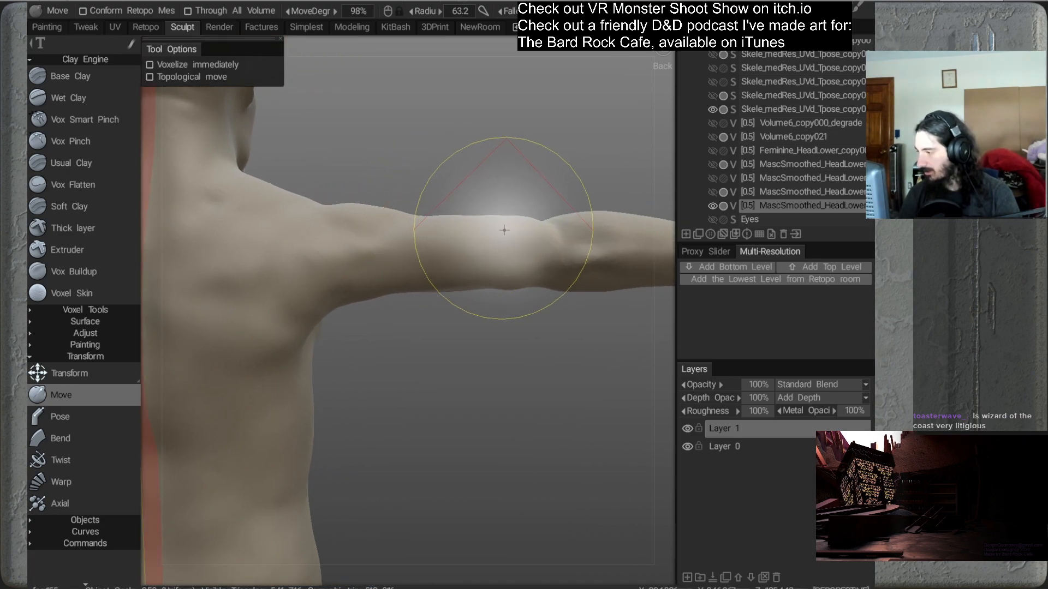
mouse_move(521, 283)
alt+mouse_down()
mouse_move(511, 319)
mouse_move(372, 349)
mouse_move(427, 329)
mouse_move(423, 267)
alt+mouse_up()
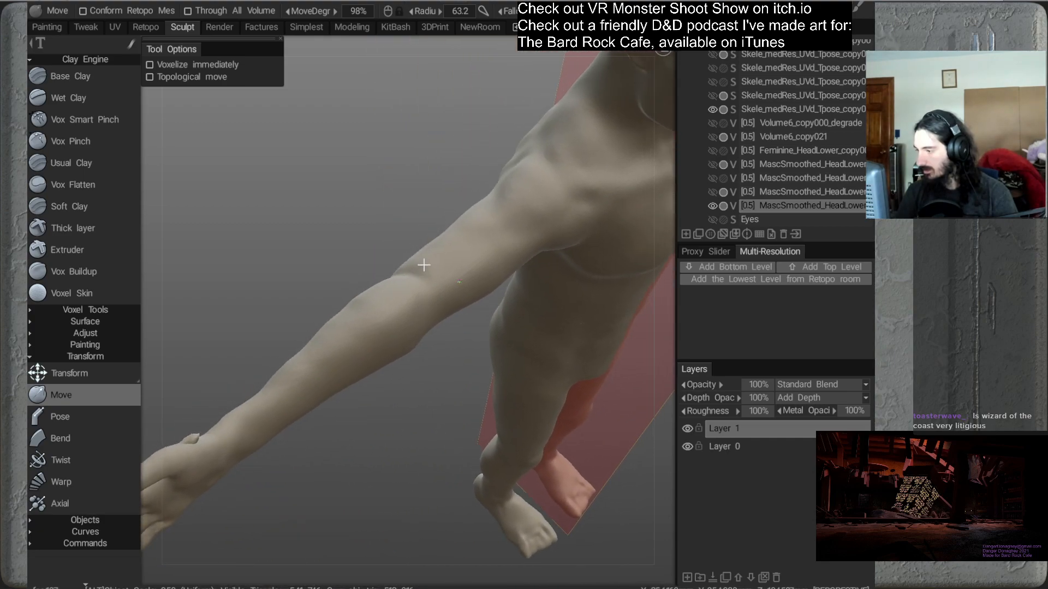
mouse_move(463, 230)
alt+mouse_down()
mouse_move(484, 280)
mouse_move(430, 221)
mouse_move(427, 230)
mouse_move(467, 292)
mouse_move(389, 211)
mouse_move(400, 299)
mouse_move(477, 283)
mouse_move(535, 294)
mouse_move(542, 309)
alt+mouse_up()
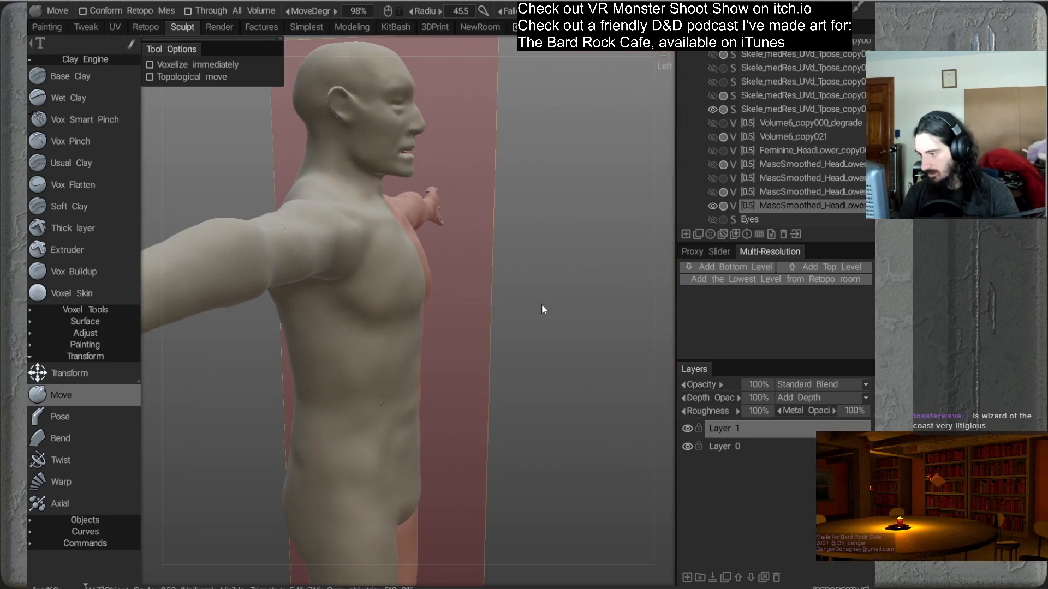
Shape the front of the shoulder where it meets the chest with Move strokes at radius 45.5
mouse_move(351, 266)
mouse_down()
mouse_move(442, 299)
mouse_move(449, 247)
mouse_move(502, 285)
mouse_move(390, 252)
mouse_move(394, 273)
mouse_up()
alt+drag(464, 265, 482, 254)
alt+drag(376, 271, 387, 310)
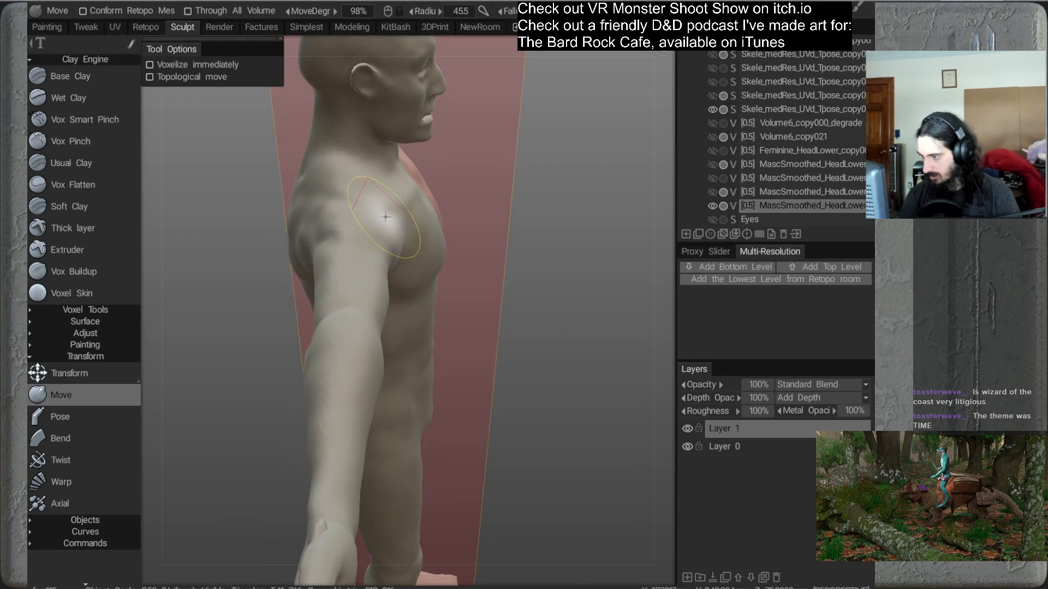
alt+drag(364, 242, 415, 279)
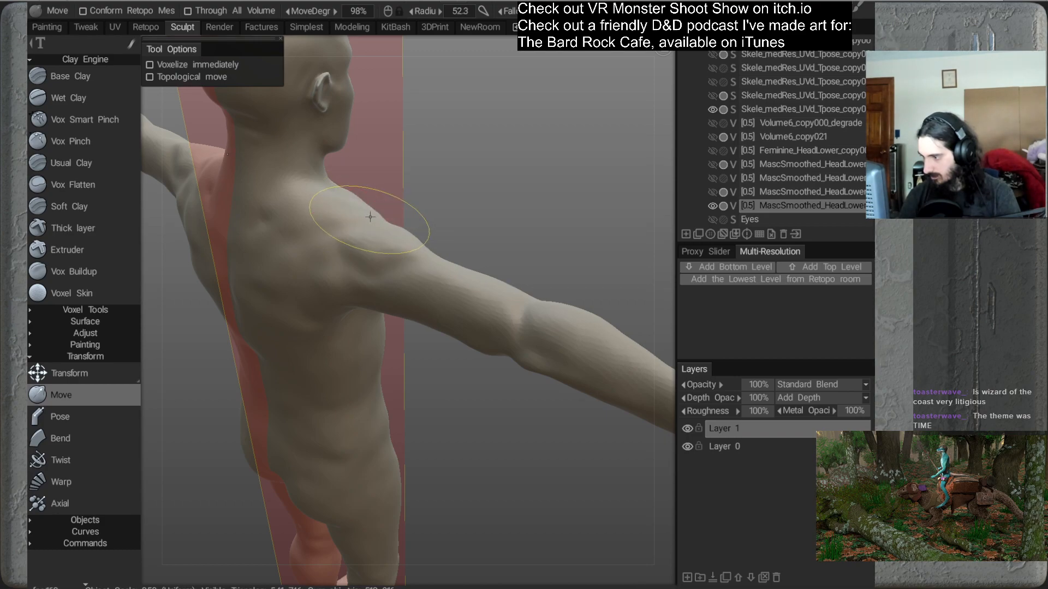
Adjust the upper and lower contours of the upper arm from behind, reducing the Move radius to 35.7
alt+drag(372, 215, 498, 274)
mouse_move(428, 327)
alt+mouse_down()
mouse_move(437, 330)
mouse_move(433, 295)
mouse_move(430, 312)
mouse_move(502, 325)
mouse_move(495, 265)
alt+mouse_up()
right_drag(480, 298, 462, 299)
drag(462, 298, 472, 299)
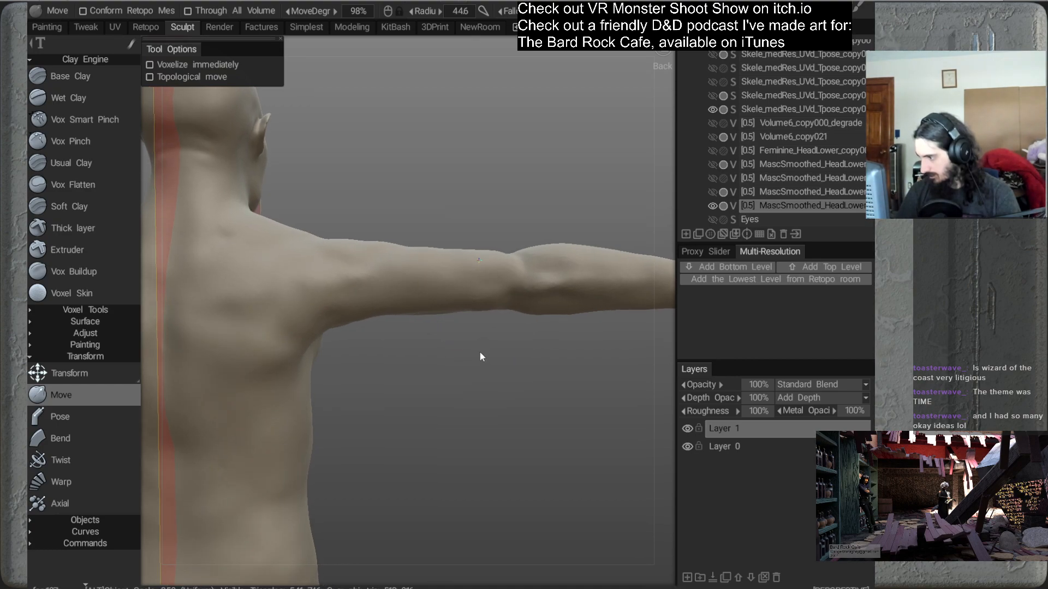
alt+middle_drag(494, 351, 573, 336)
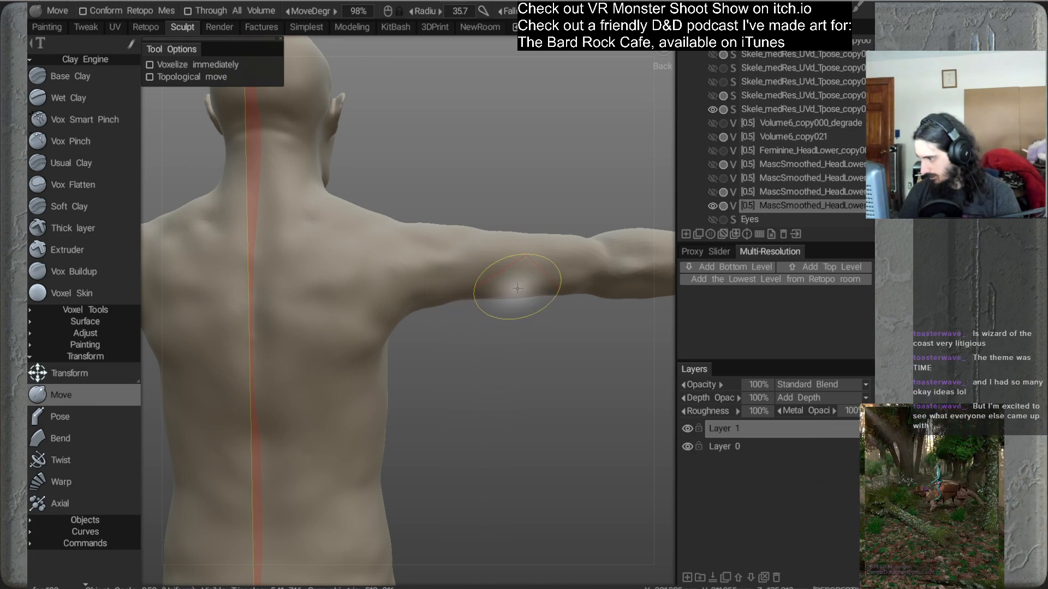
mouse_move(519, 290)
alt+mouse_down()
mouse_move(482, 222)
mouse_move(477, 273)
mouse_move(417, 325)
mouse_move(484, 250)
mouse_move(522, 287)
mouse_move(512, 298)
mouse_move(518, 255)
mouse_move(516, 278)
mouse_move(491, 294)
alt+mouse_up()
Smooth the transition from deltoid to upper arm with small Move strokes, raising the brush radius to 42.6
mouse_move(482, 238)
alt+mouse_down()
mouse_move(561, 214)
mouse_move(561, 261)
mouse_move(526, 293)
mouse_move(524, 261)
mouse_move(539, 277)
mouse_move(538, 266)
alt+mouse_up()
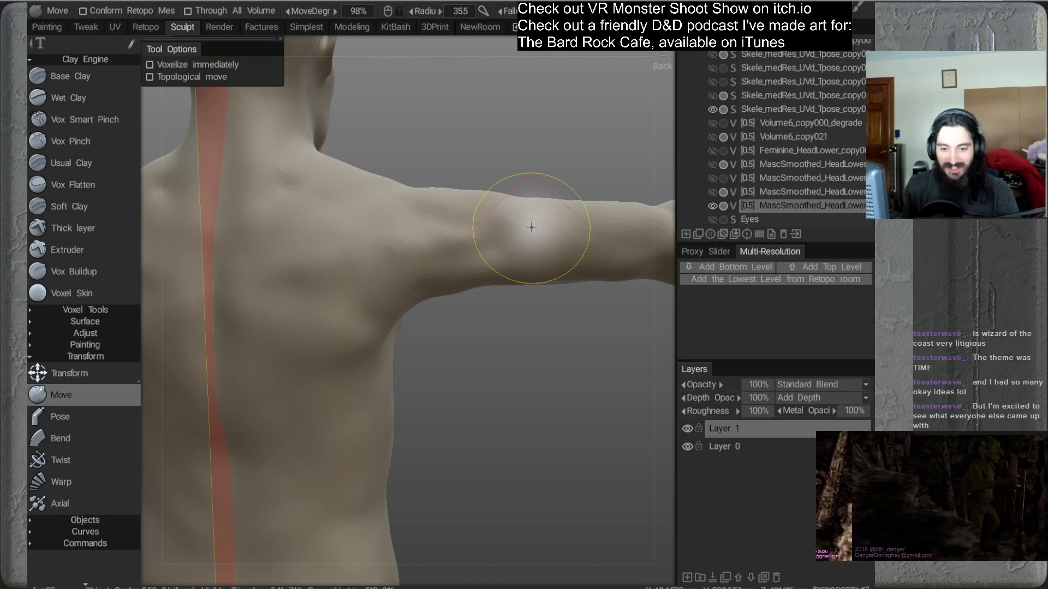
alt+right_drag(525, 252, 496, 257)
alt+drag(496, 257, 507, 393)
alt+drag(512, 274, 495, 293)
alt+right_drag(495, 292, 498, 300)
mouse_move(498, 300)
alt+mouse_down()
mouse_move(504, 239)
mouse_move(484, 255)
mouse_move(458, 252)
alt+mouse_up()
key(bracketright)
alt+right_drag(511, 286, 525, 222)
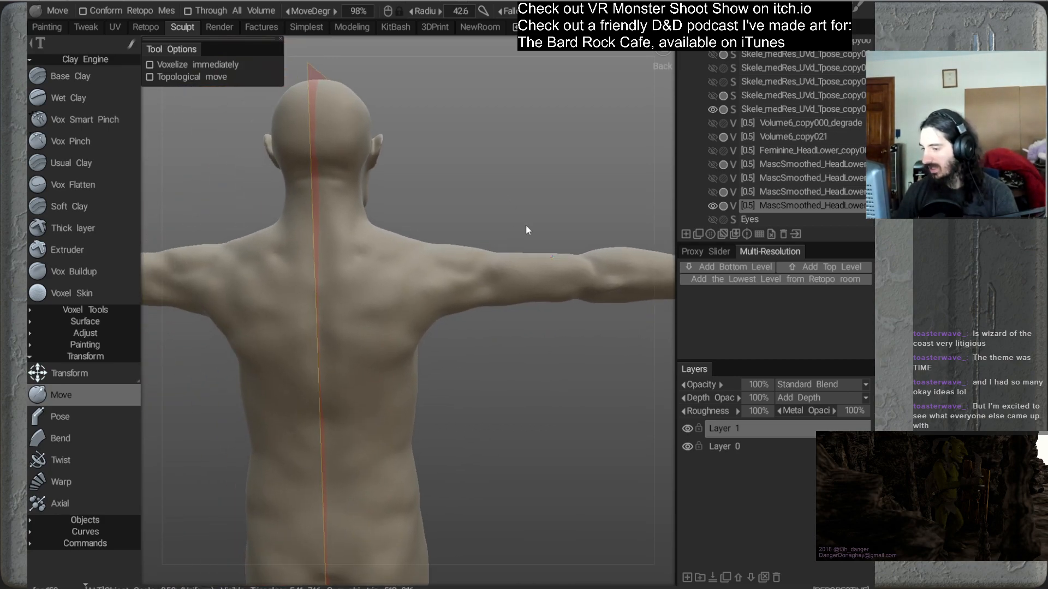
Reshape the trapezius slope between the neck and shoulder with Move strokes at a radius of about 45
mouse_move(552, 295)
alt+mouse_down()
mouse_move(462, 316)
mouse_move(434, 279)
mouse_move(486, 311)
mouse_move(482, 252)
mouse_move(398, 356)
mouse_move(431, 255)
mouse_move(390, 313)
mouse_move(386, 306)
mouse_move(409, 334)
mouse_move(427, 282)
alt+mouse_up()
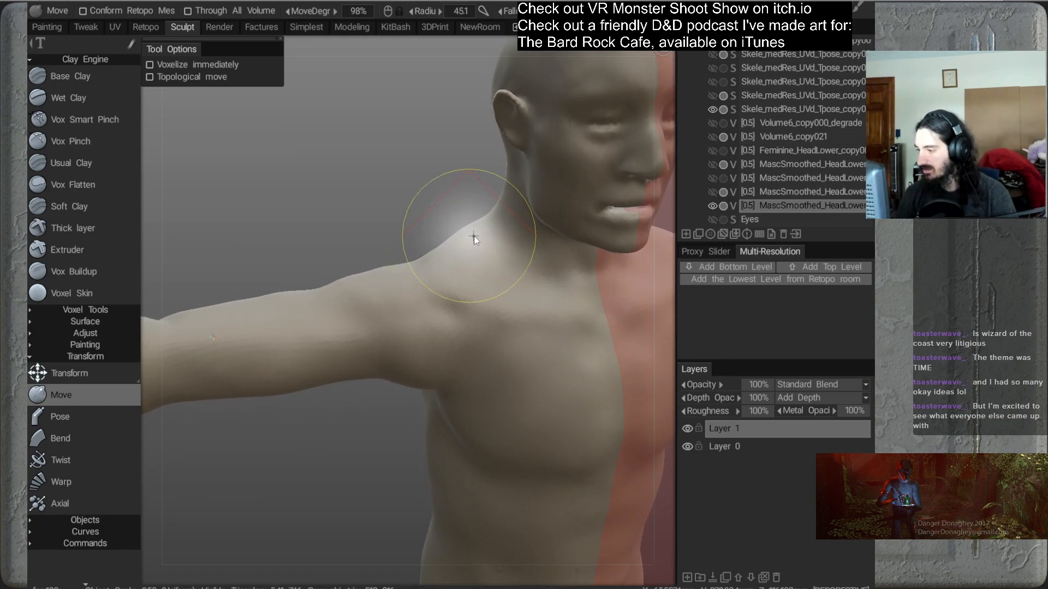
alt+drag(449, 245, 549, 255)
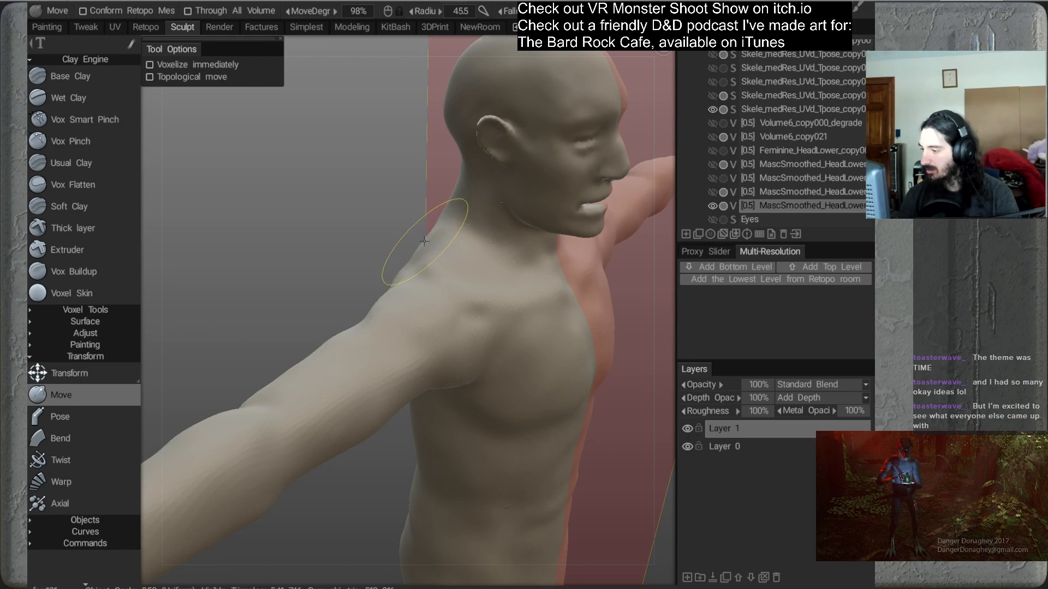
mouse_move(425, 229)
alt+mouse_down()
mouse_move(431, 238)
mouse_move(448, 211)
mouse_move(466, 228)
mouse_move(577, 195)
mouse_move(403, 289)
mouse_move(429, 249)
mouse_move(404, 337)
mouse_move(394, 270)
mouse_move(450, 311)
mouse_move(463, 276)
mouse_move(592, 231)
mouse_move(414, 325)
mouse_move(463, 297)
mouse_move(439, 262)
mouse_move(388, 276)
mouse_move(458, 246)
alt+mouse_up()
mouse_move(357, 236)
alt+mouse_down()
mouse_move(382, 297)
mouse_move(421, 304)
alt+mouse_up()
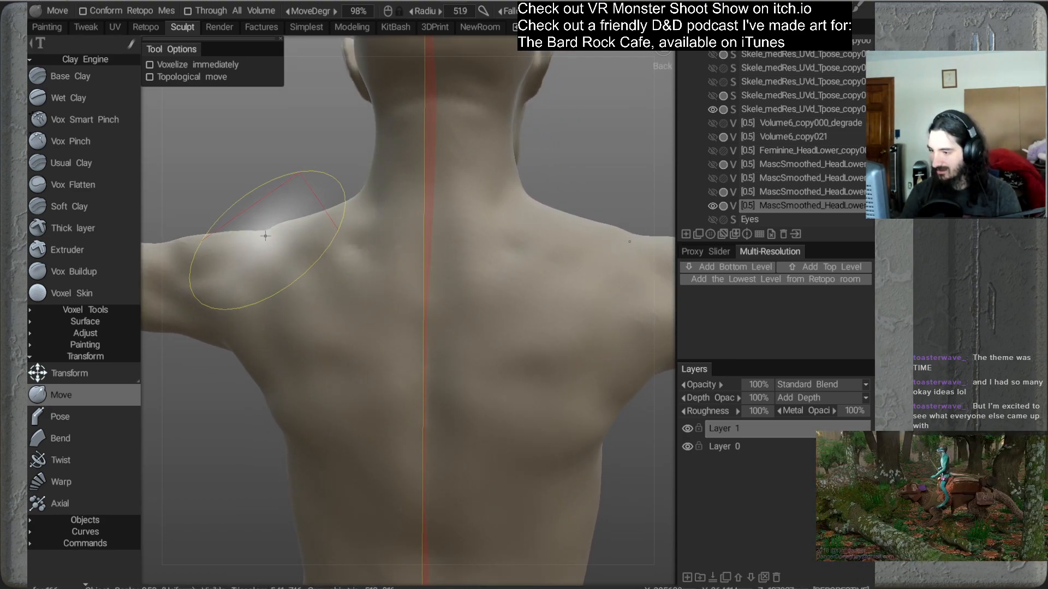
Refine the neck base and upper shoulders from behind with Move strokes, reducing the brush radius to 37.3
alt+right_drag(411, 312, 388, 244)
mouse_move(388, 244)
alt+mouse_down()
mouse_move(414, 299)
mouse_move(432, 235)
alt+mouse_up()
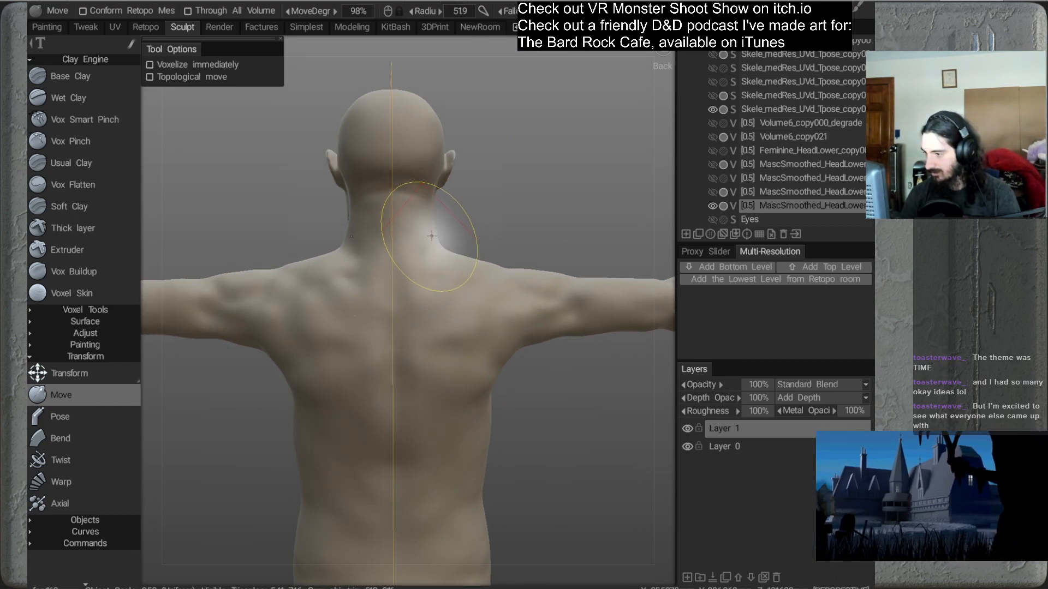
mouse_move(351, 246)
alt+mouse_down()
mouse_move(386, 290)
mouse_move(404, 291)
alt+mouse_up()
right_drag(457, 264, 435, 276)
mouse_move(434, 276)
alt+mouse_down()
mouse_move(414, 358)
mouse_move(381, 346)
mouse_move(467, 338)
mouse_move(491, 285)
mouse_move(480, 276)
mouse_move(566, 290)
mouse_move(581, 254)
alt+mouse_up()
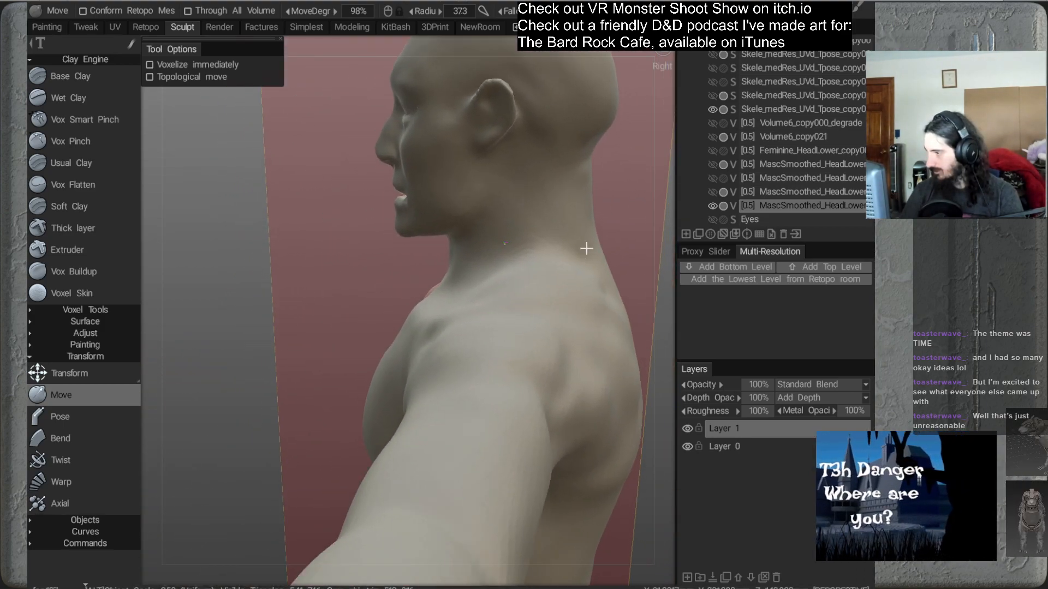
Adjust the side of the neck and its junction with the shoulder using the Move brush at radius 44.3
alt+middle_drag(581, 254, 554, 246)
alt+right_drag(554, 246, 554, 222)
alt+drag(554, 222, 538, 249)
alt+right_drag(539, 249, 528, 292)
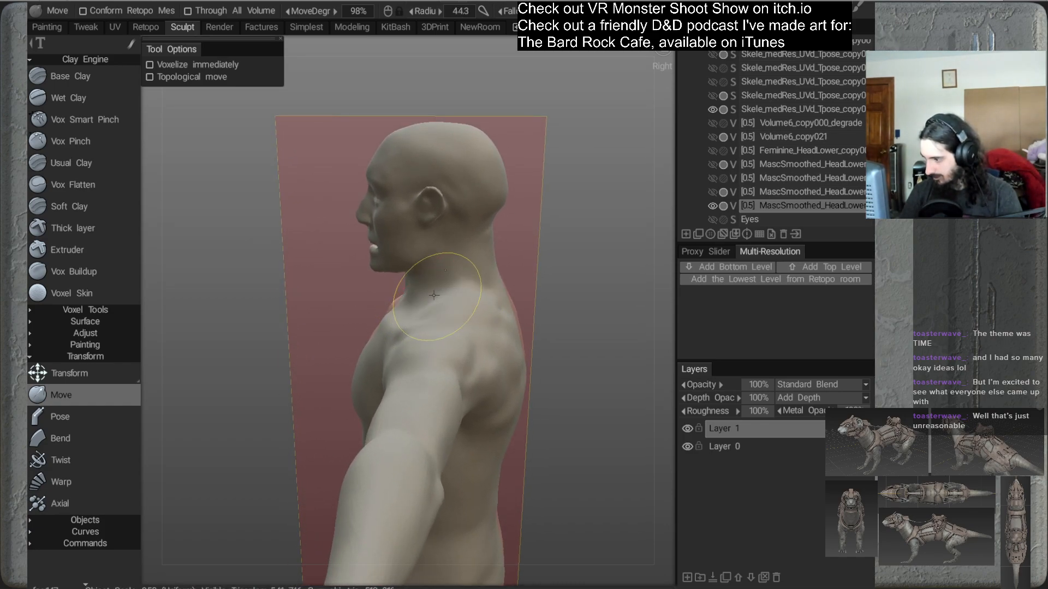
mouse_move(426, 337)
alt+mouse_down()
mouse_move(451, 320)
mouse_move(450, 282)
mouse_move(470, 269)
mouse_move(462, 303)
mouse_move(441, 296)
mouse_move(414, 323)
mouse_move(491, 333)
mouse_move(479, 297)
mouse_move(461, 297)
alt+mouse_up()
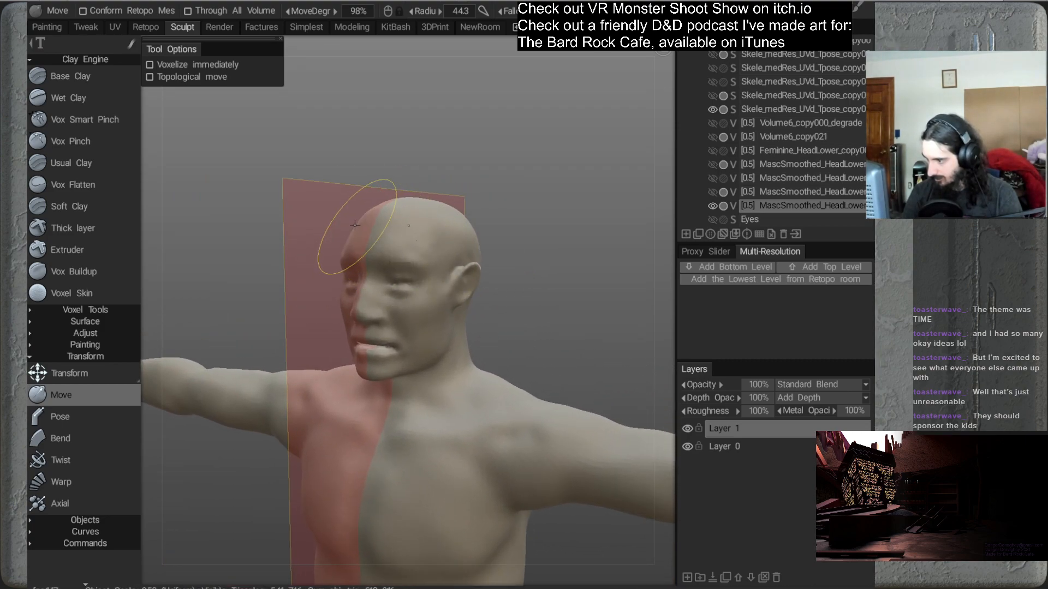
Refine the neck and jaw outline from the front with Move strokes, reducing the brush radius to 24.2
mouse_move(363, 222)
alt+mouse_down()
mouse_move(503, 285)
mouse_move(533, 285)
mouse_move(520, 224)
mouse_move(507, 280)
mouse_move(461, 276)
mouse_move(447, 318)
mouse_move(305, 298)
alt+mouse_up()
alt+drag(378, 349, 439, 342)
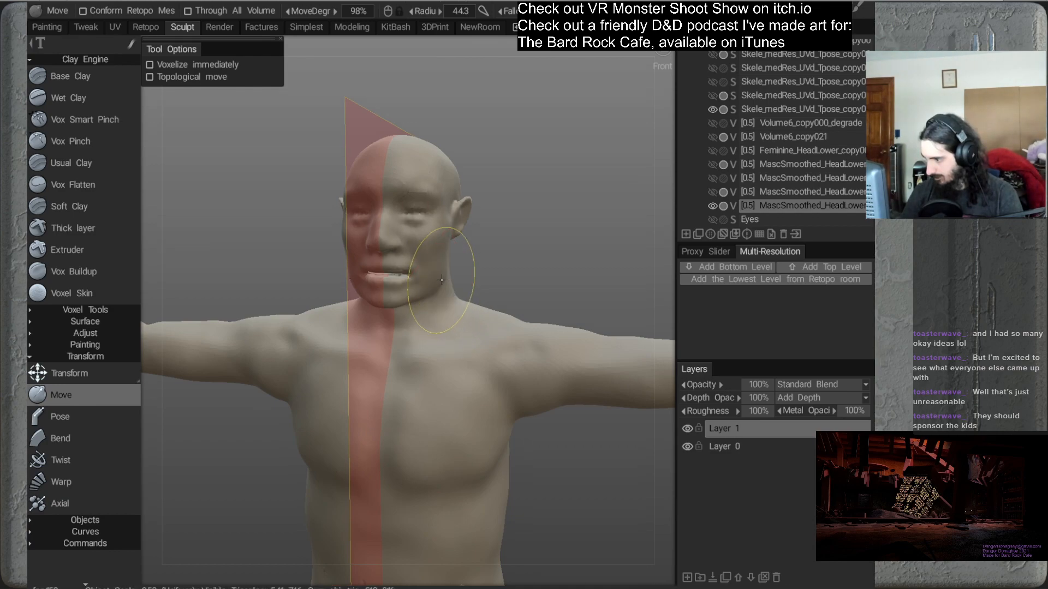
alt+drag(439, 280, 490, 305)
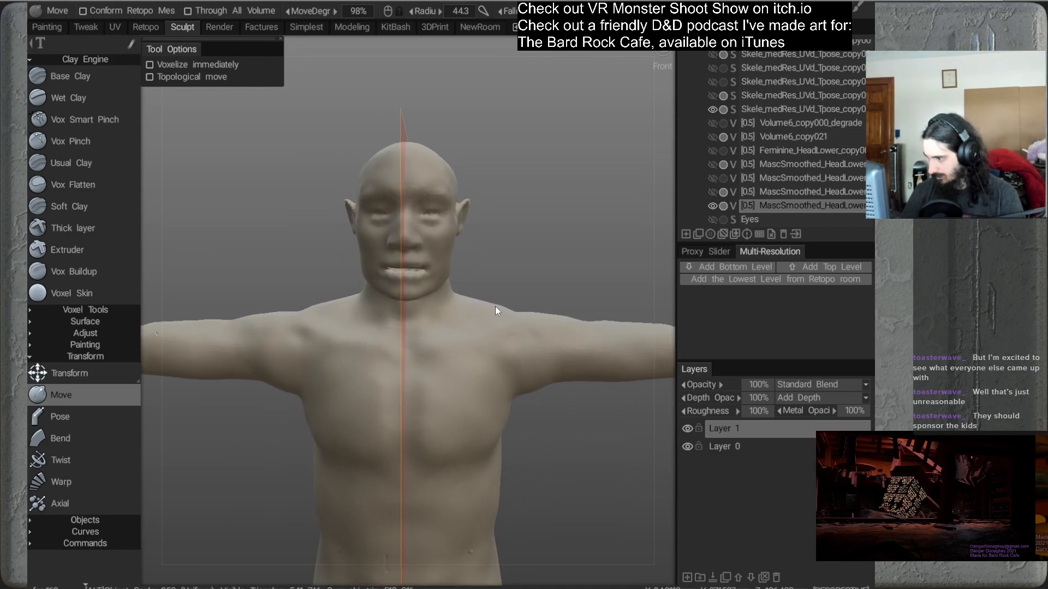
alt+middle_drag(510, 254, 458, 264)
alt+right_drag(457, 264, 453, 287)
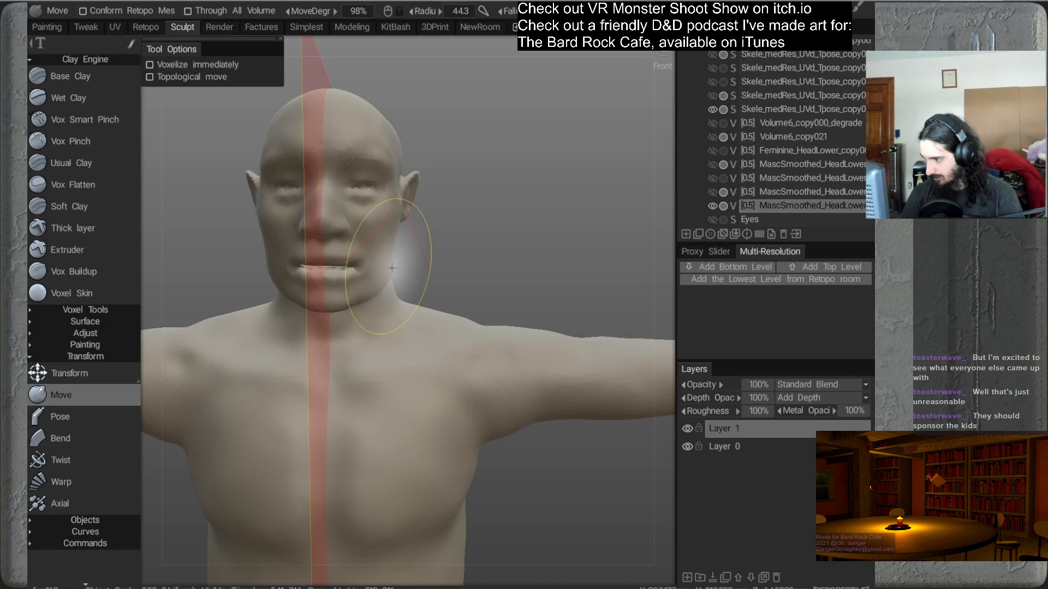
mouse_move(365, 282)
alt+mouse_down()
mouse_move(430, 287)
mouse_move(423, 299)
mouse_move(449, 251)
mouse_move(475, 276)
mouse_move(433, 288)
mouse_move(456, 276)
alt+mouse_up()
alt+drag(400, 296, 500, 309)
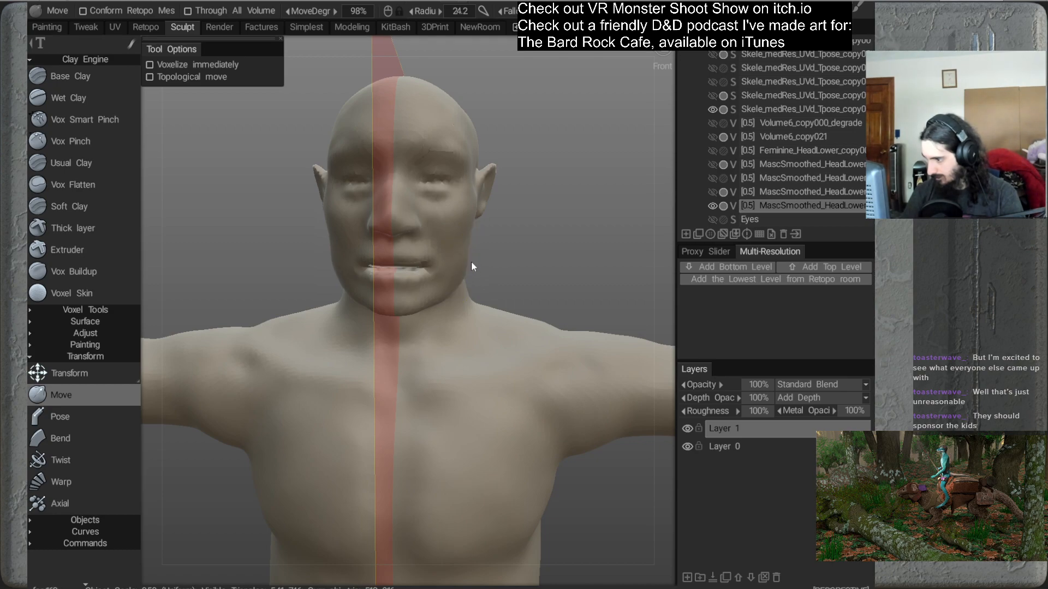
Touch up the back and side of the neck below the skull with the Move brush at radius 45.3
alt+drag(495, 290, 448, 276)
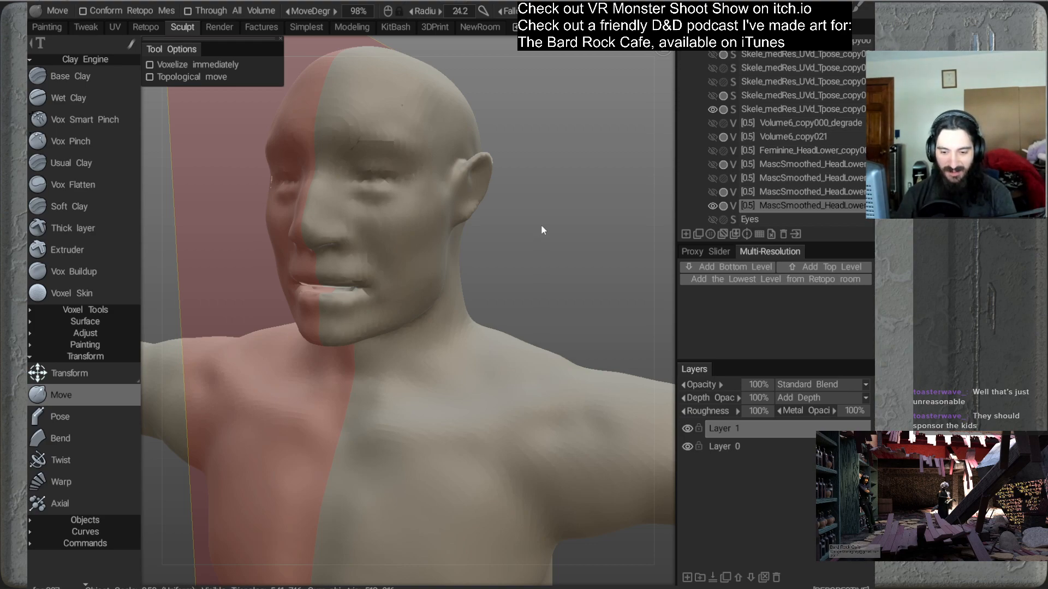
alt+right_drag(573, 56, 519, 237)
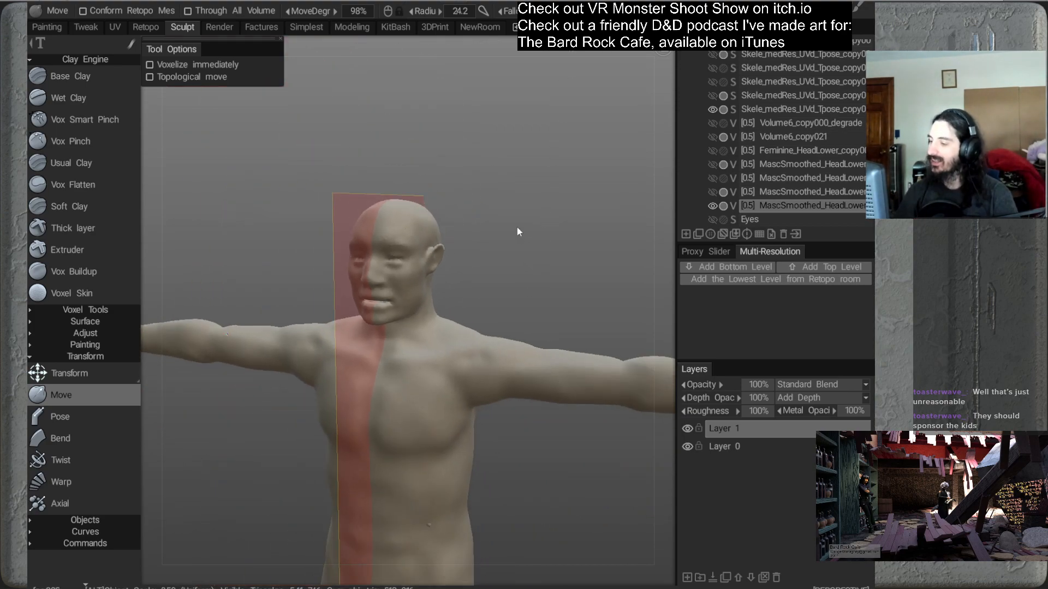
alt+drag(519, 236, 486, 232)
mouse_move(445, 321)
alt+mouse_down()
mouse_move(456, 306)
mouse_move(436, 296)
mouse_move(427, 318)
mouse_move(451, 269)
mouse_move(461, 298)
alt+mouse_up()
drag(423, 264, 425, 264)
mouse_move(443, 303)
alt+mouse_down()
mouse_move(496, 298)
mouse_move(471, 280)
mouse_move(494, 295)
mouse_move(447, 299)
alt+mouse_up()
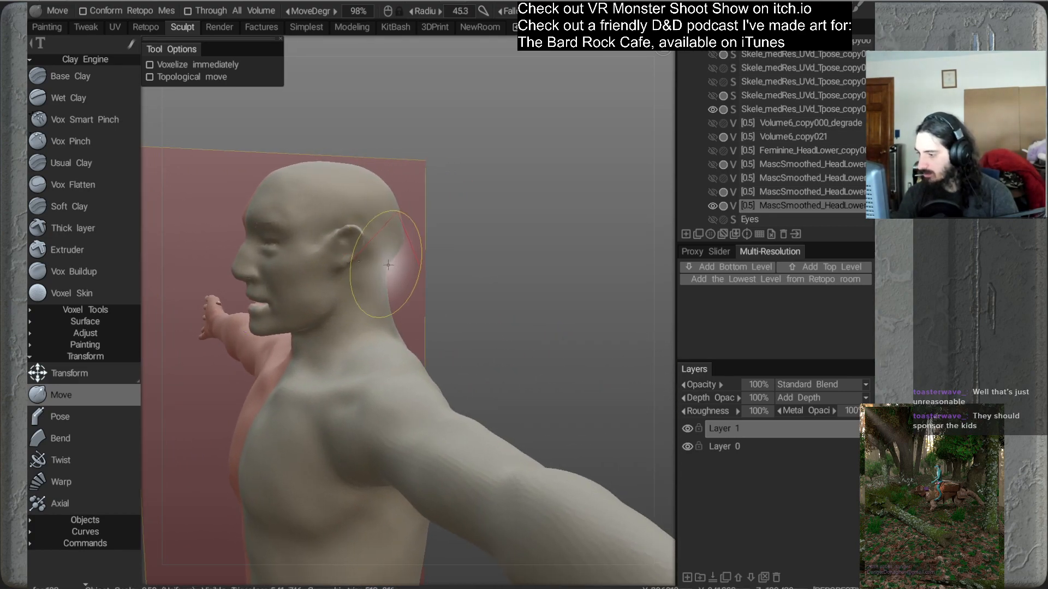
mouse_move(388, 264)
alt+mouse_down()
mouse_move(414, 286)
mouse_move(469, 234)
mouse_move(373, 256)
mouse_move(430, 230)
alt+mouse_up()
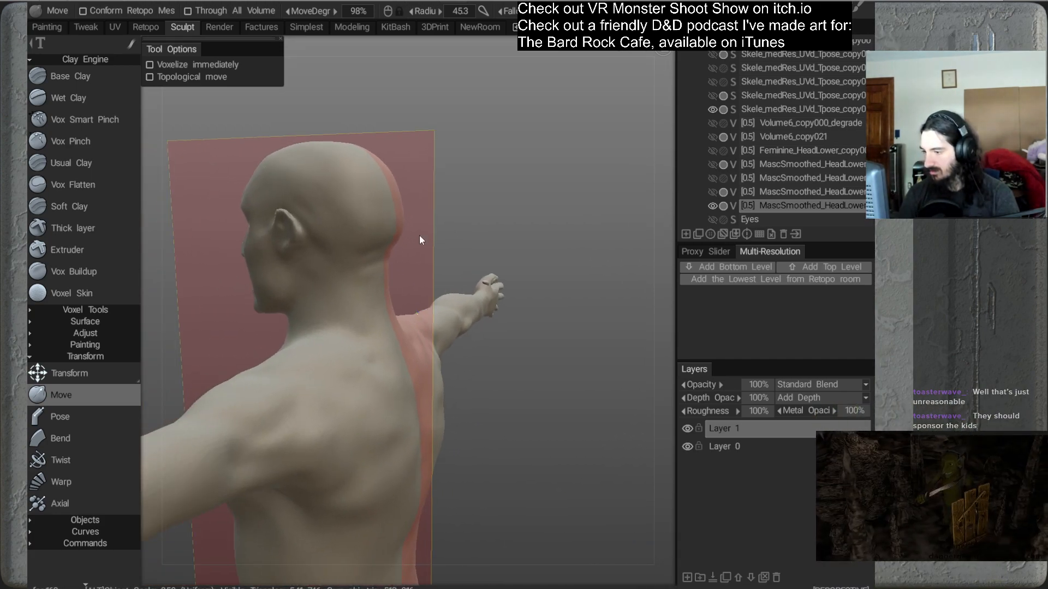
mouse_move(438, 274)
alt+mouse_down()
mouse_move(382, 267)
mouse_move(389, 231)
mouse_move(352, 249)
mouse_move(318, 245)
mouse_move(322, 237)
mouse_move(335, 247)
alt+mouse_up()
mouse_move(430, 245)
alt+mouse_down()
mouse_move(446, 251)
mouse_move(548, 222)
mouse_move(571, 199)
mouse_move(539, 236)
mouse_move(576, 223)
mouse_move(490, 213)
mouse_move(511, 237)
mouse_move(559, 231)
mouse_move(502, 221)
mouse_move(528, 263)
mouse_move(506, 259)
alt+mouse_up()
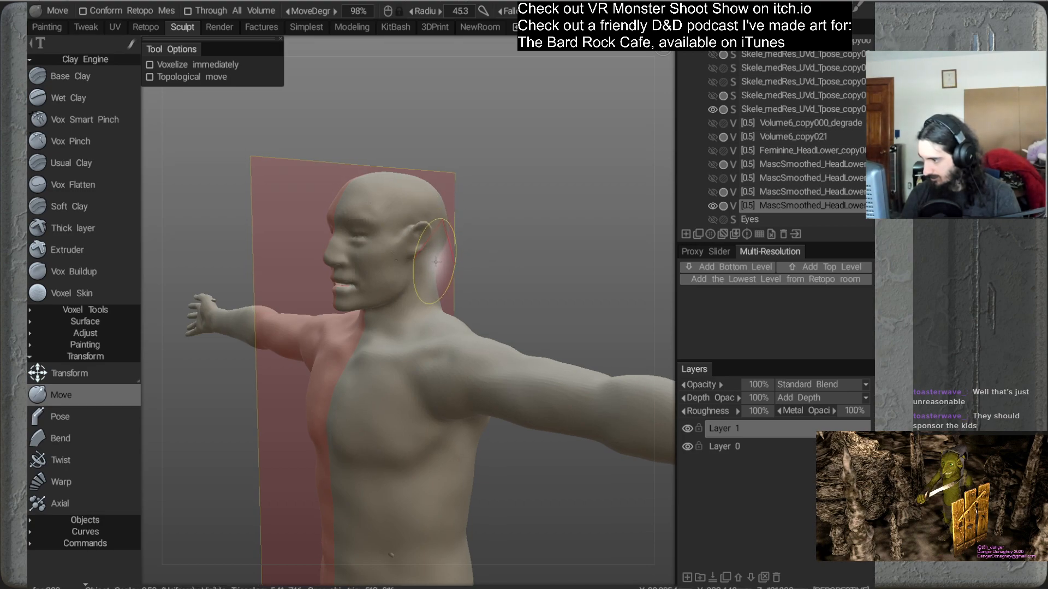
alt+drag(437, 262, 567, 218)
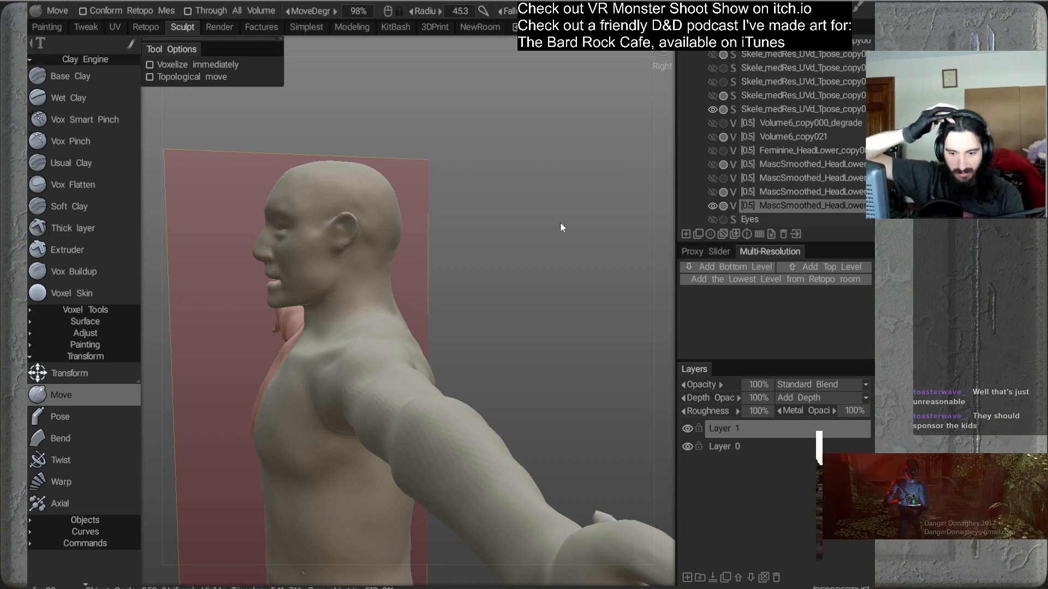
Clone the smoothed masculine body volume, hide the original, and reactivate the Move brush on the copy
right_click(802, 206)
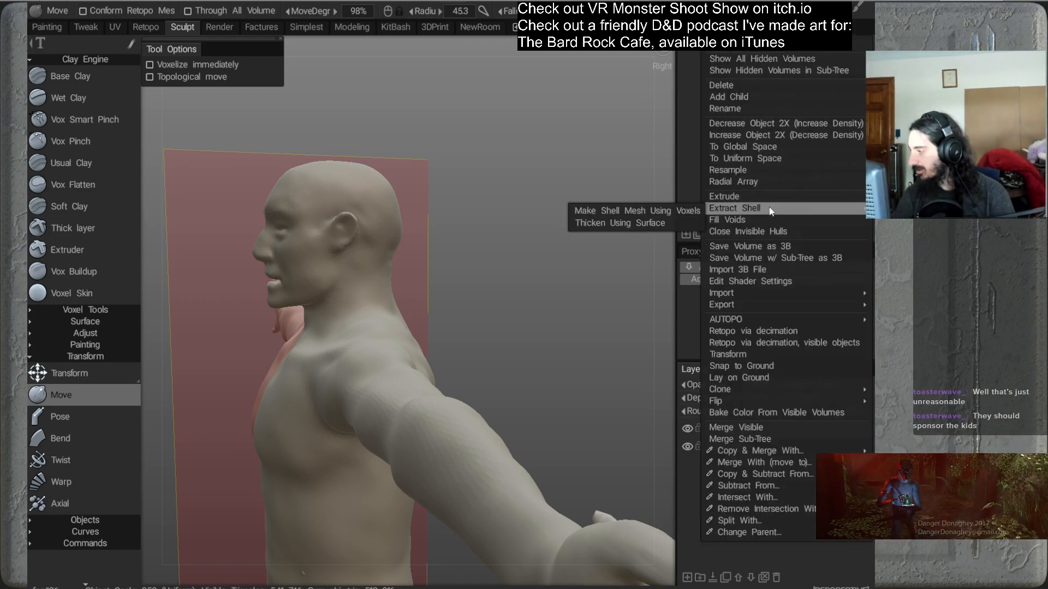
mouse_move(737, 320)
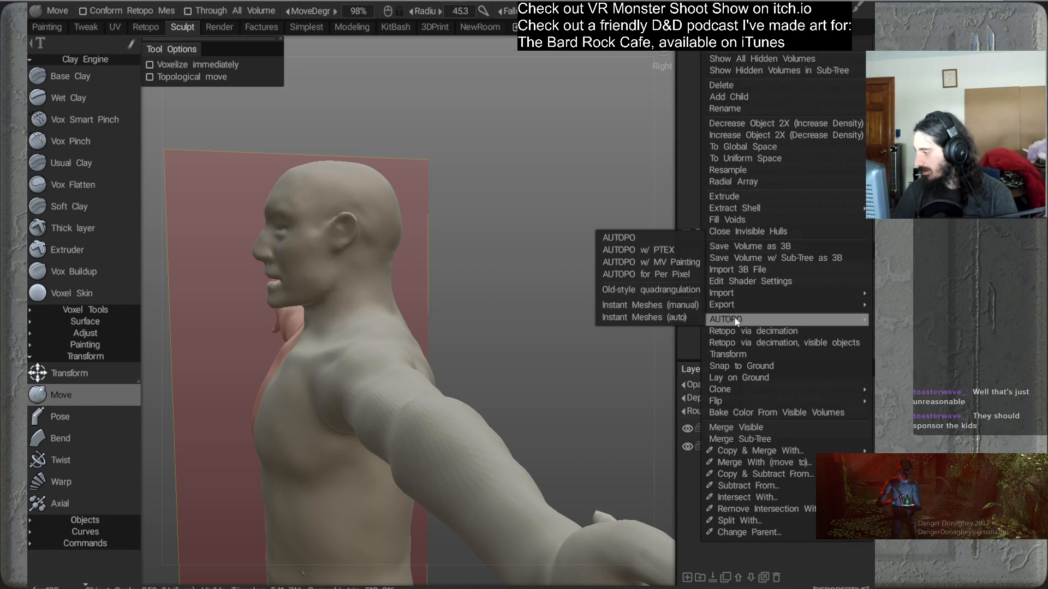
mouse_move(721, 389)
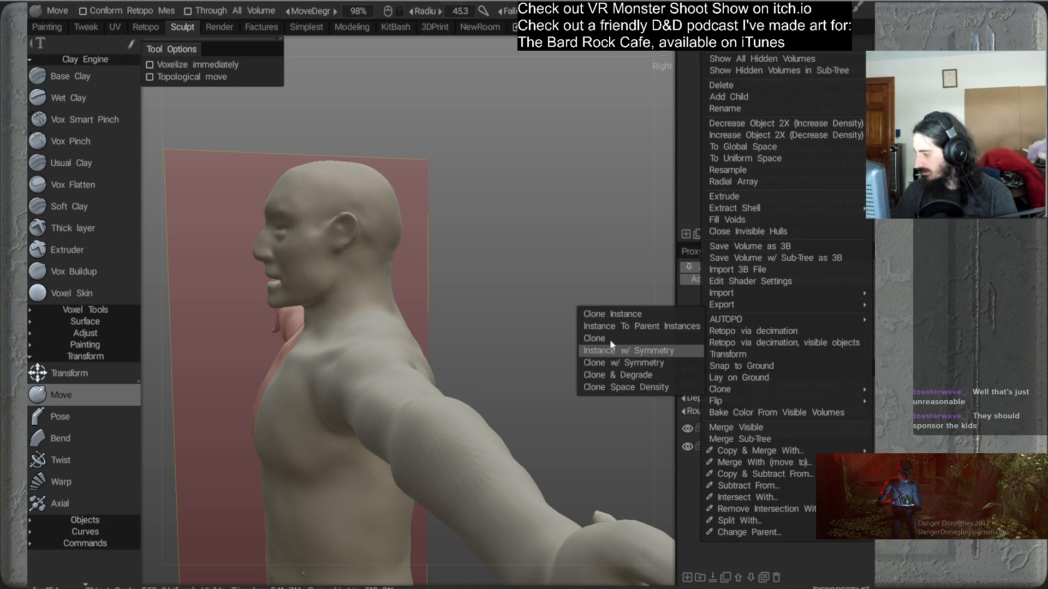
click(600, 338)
click(713, 206)
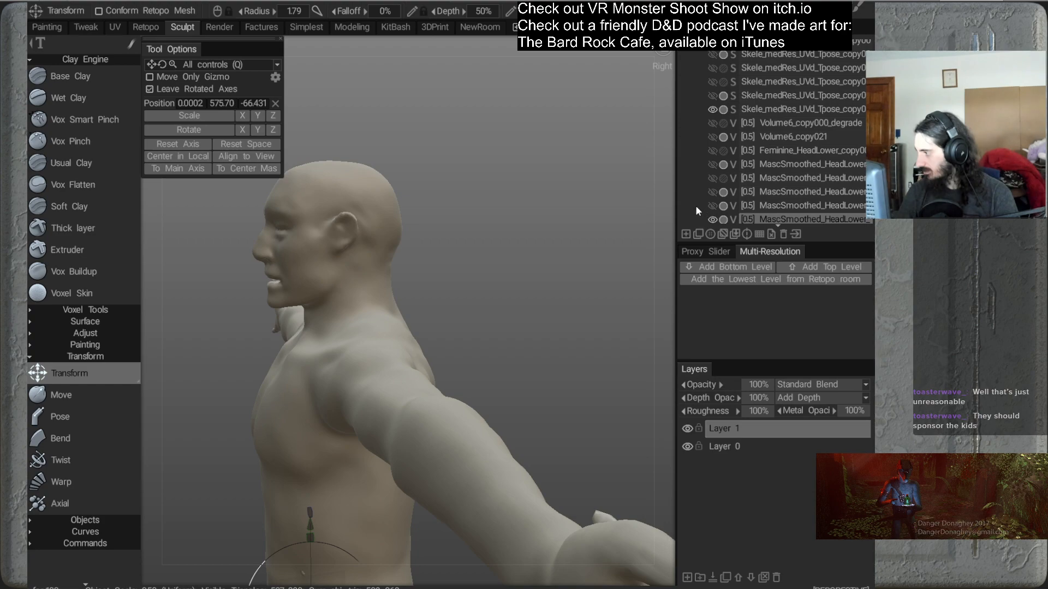
mouse_move(447, 300)
mouse_down()
mouse_move(498, 316)
mouse_move(475, 230)
mouse_move(473, 282)
mouse_move(349, 275)
mouse_up()
click(84, 389)
Examine the whole cloned figure's proportions and silhouette from the front, both sides and the back
alt+right_drag(363, 235, 371, 332)
alt+drag(371, 332, 453, 362)
alt+middle_drag(439, 351, 407, 321)
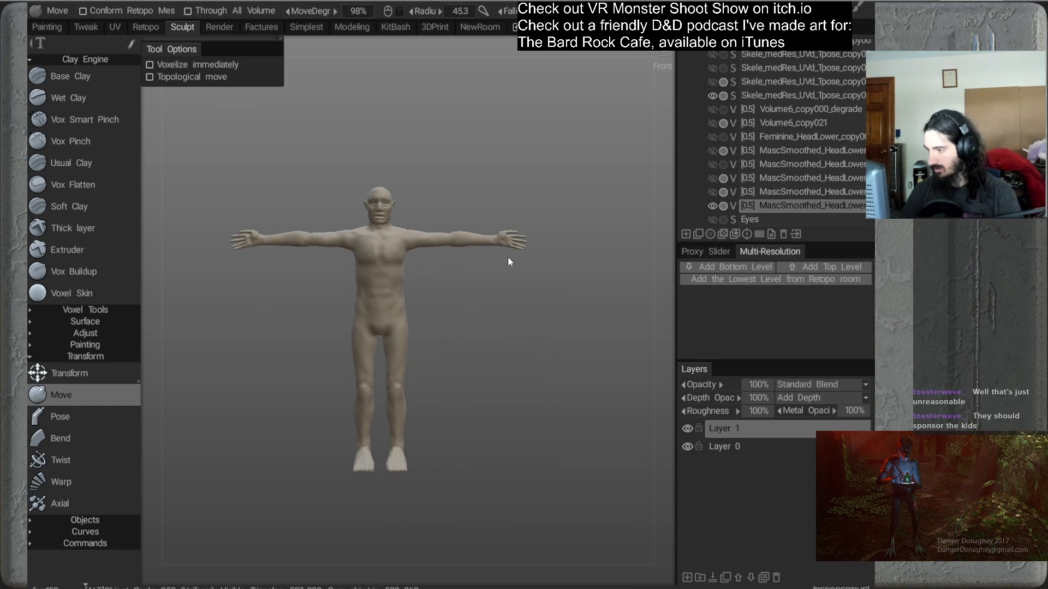
drag(579, 299, 511, 272)
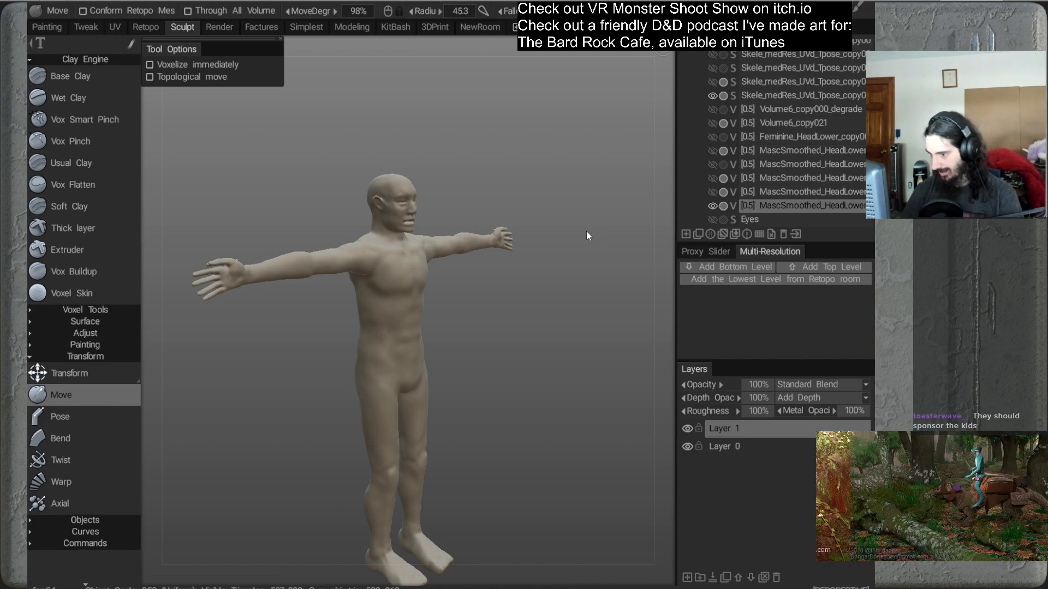
alt+middle_drag(561, 241, 560, 226)
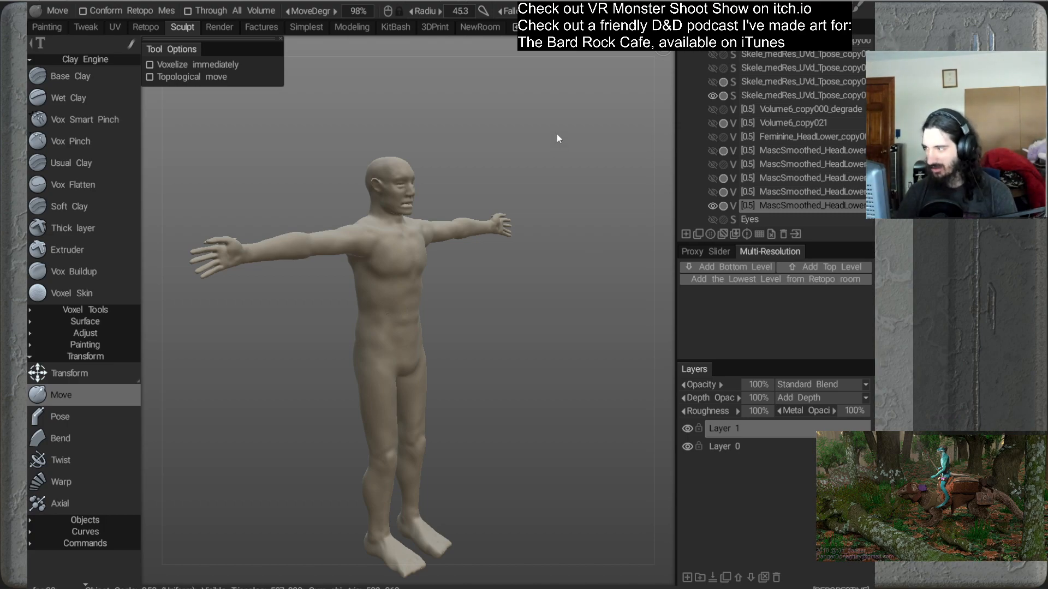
drag(506, 341, 449, 278)
middle_drag(576, 299, 548, 235)
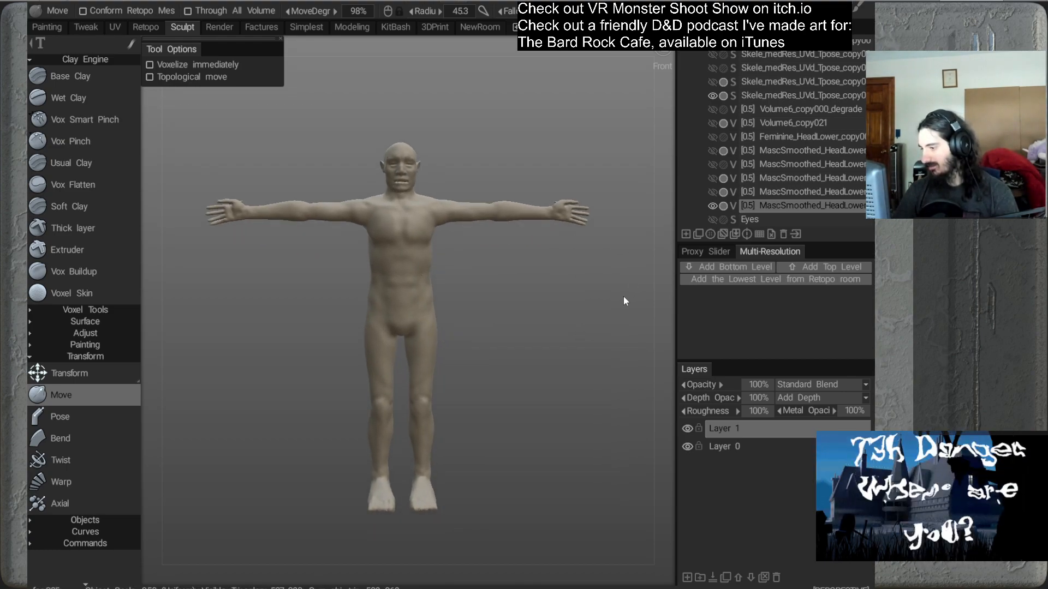
drag(615, 303, 541, 318)
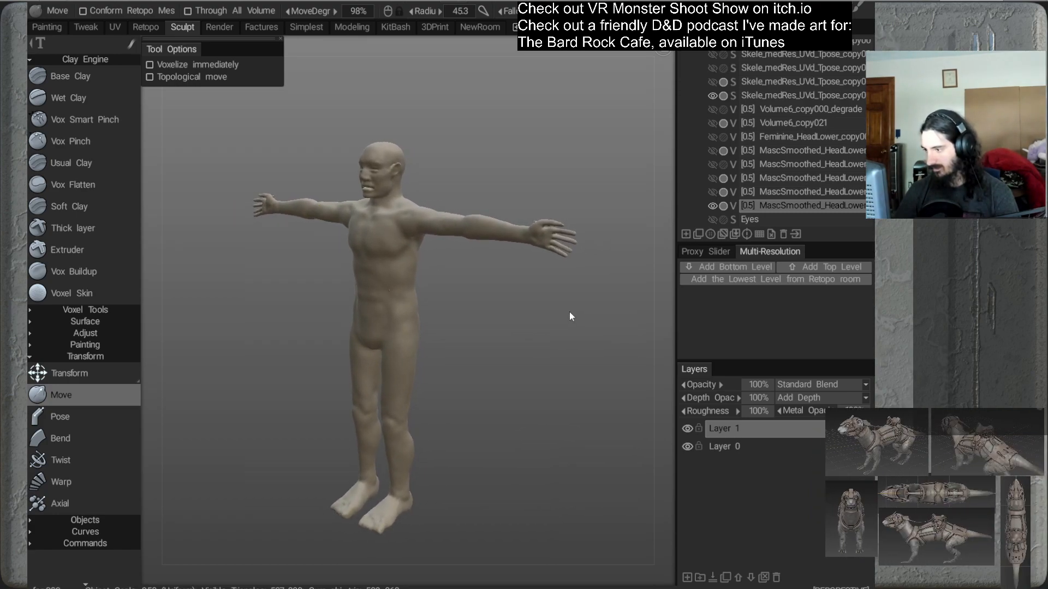
mouse_move(568, 317)
mouse_down()
mouse_move(509, 319)
mouse_move(532, 298)
mouse_move(516, 297)
mouse_move(552, 300)
mouse_move(473, 315)
mouse_move(529, 285)
mouse_move(554, 305)
mouse_move(485, 291)
mouse_move(538, 304)
mouse_move(514, 302)
mouse_move(541, 286)
mouse_move(549, 307)
mouse_up()
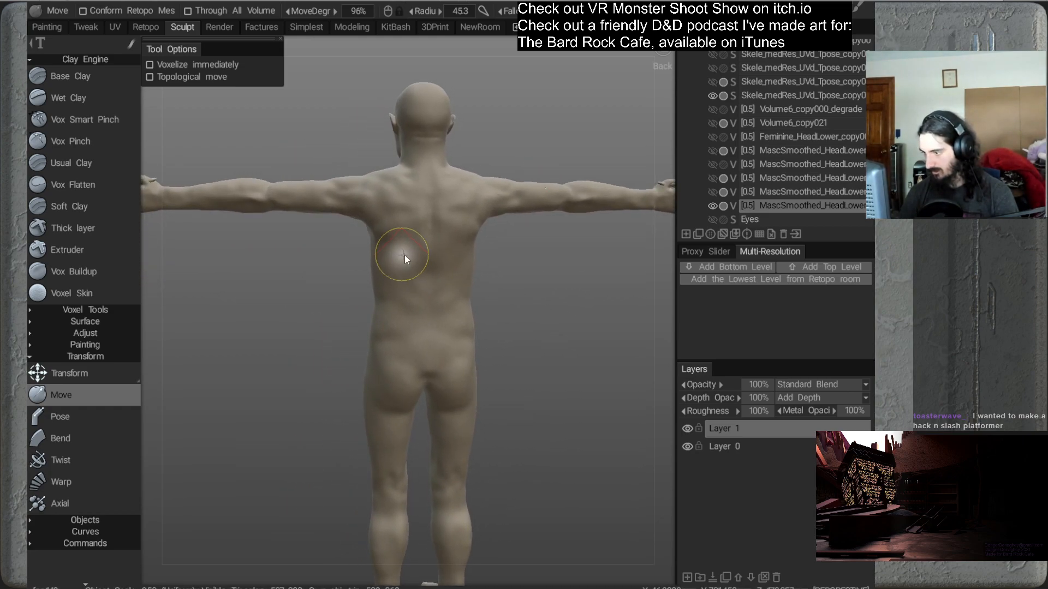
Apply the translucent shader to the body and compare its shoulders and arms with the skeleton from above and behind
drag(481, 289, 639, 233)
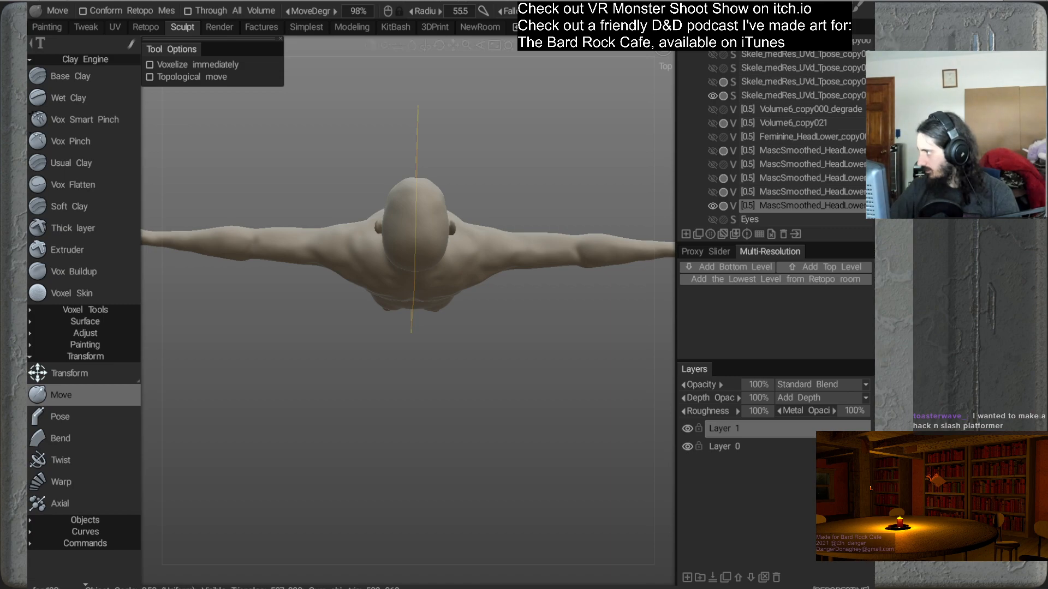
mouse_move(808, 11)
click(696, 210)
drag(611, 280, 522, 334)
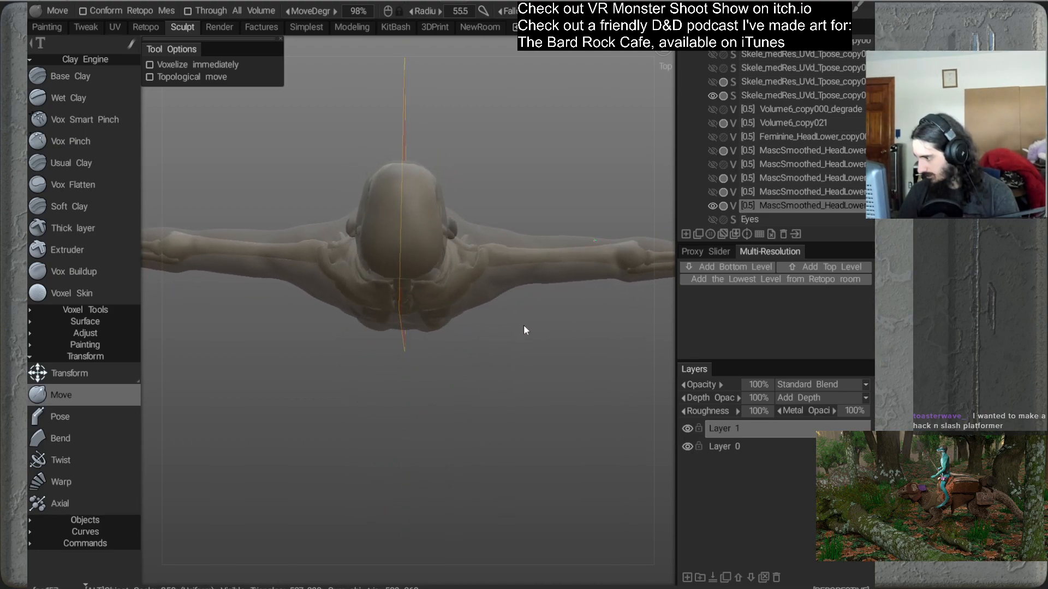
drag(519, 281, 504, 280)
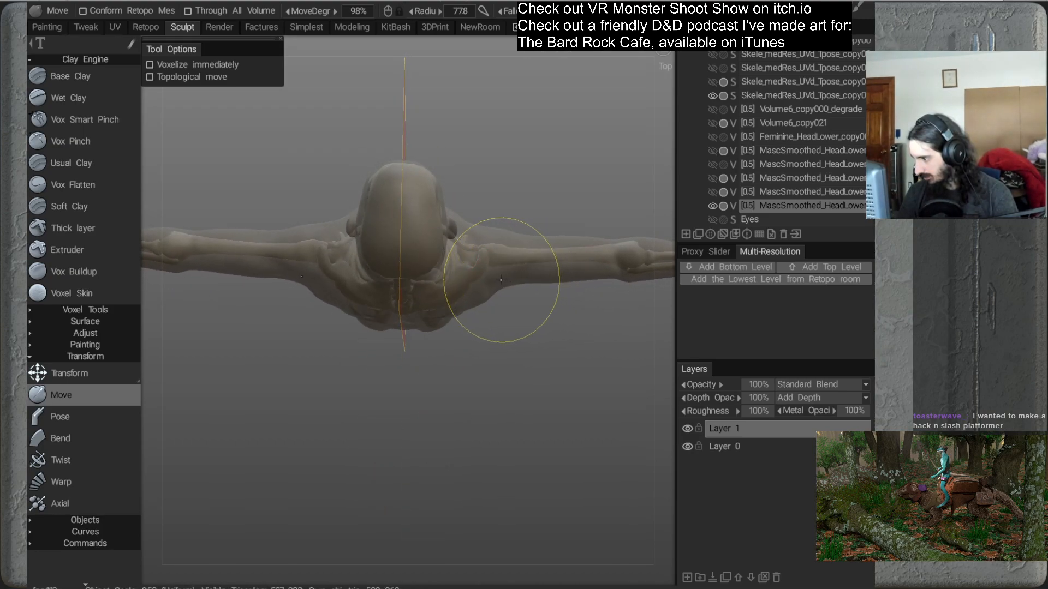
alt+drag(472, 295, 493, 301)
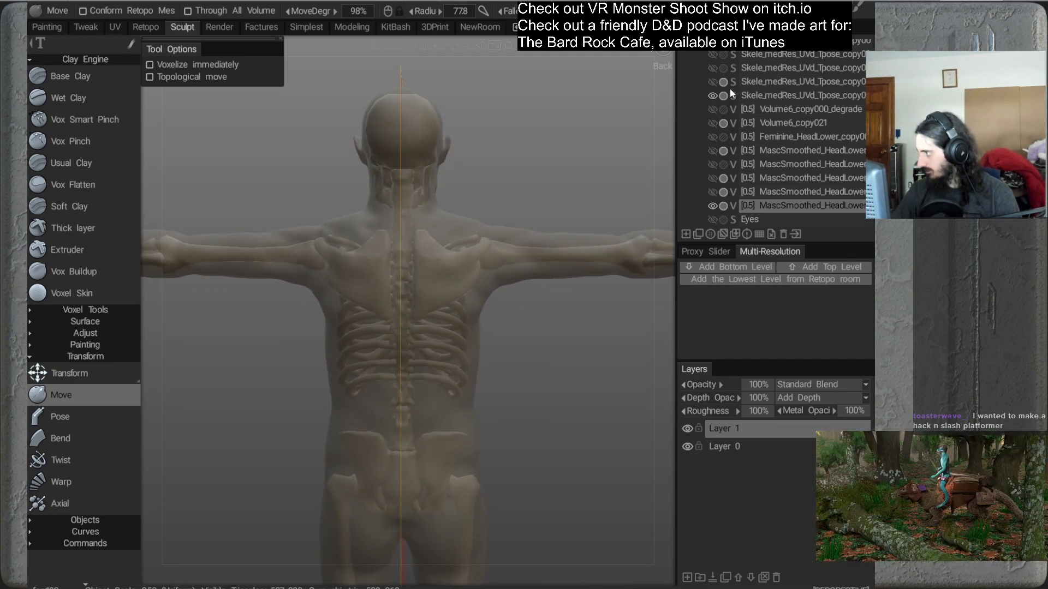
Restore the opaque beige clay shader on the body volume and check the shoulders and arms from above and behind
mouse_move(838, 9)
click(744, 134)
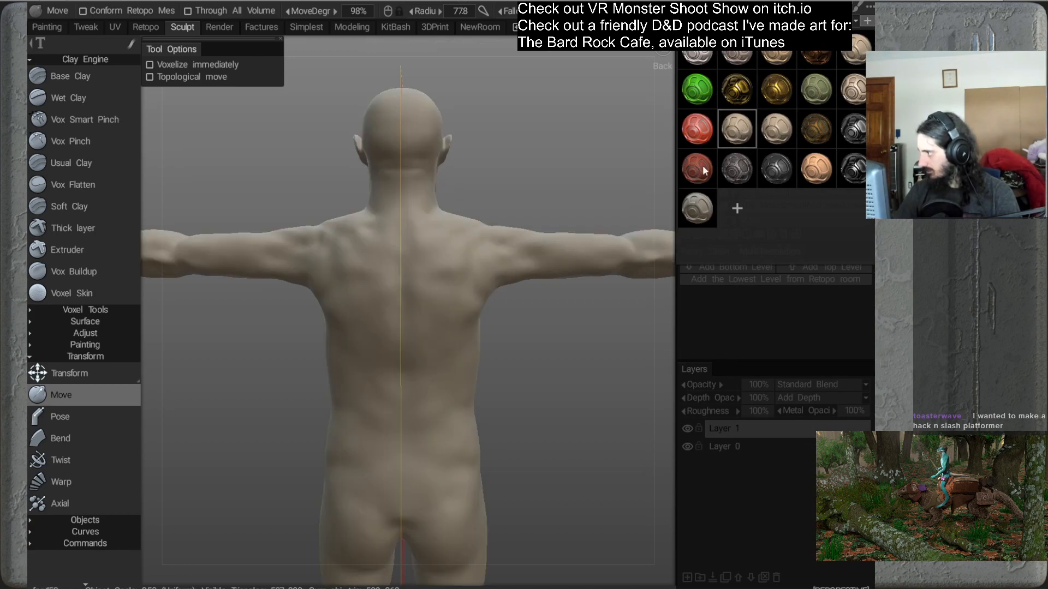
alt+right_drag(541, 411, 552, 296)
mouse_move(553, 295)
alt+mouse_down()
mouse_move(506, 355)
mouse_move(545, 367)
mouse_move(407, 358)
mouse_move(426, 439)
mouse_move(489, 367)
mouse_move(472, 323)
mouse_move(482, 376)
mouse_move(519, 312)
mouse_move(509, 330)
mouse_move(488, 322)
mouse_move(518, 353)
mouse_move(500, 319)
mouse_move(515, 311)
mouse_move(492, 362)
mouse_move(498, 394)
alt+mouse_up()
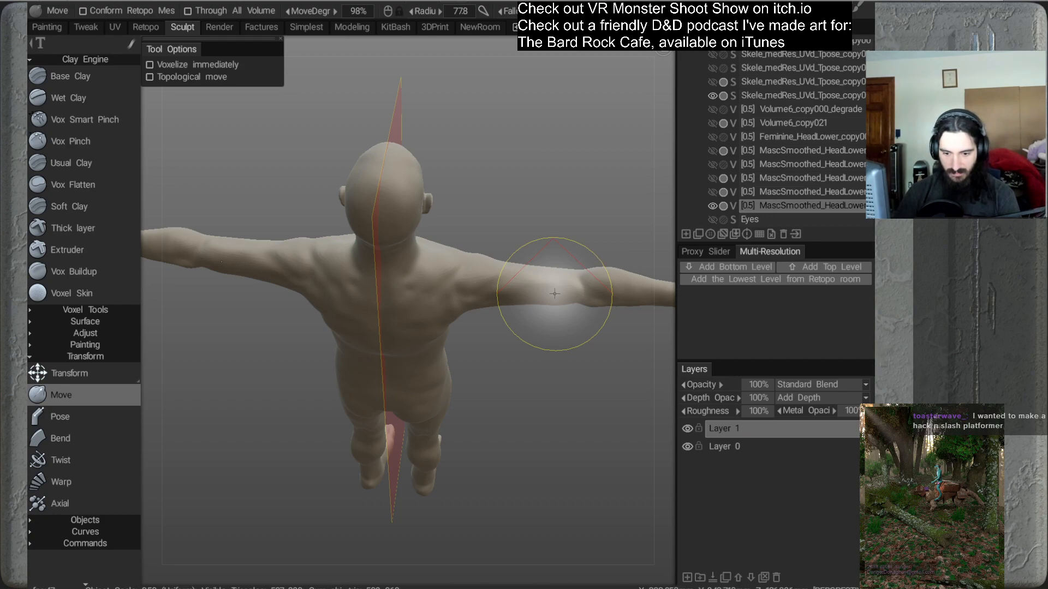
mouse_move(567, 241)
alt+mouse_down()
mouse_move(591, 237)
mouse_move(529, 298)
mouse_move(491, 377)
mouse_move(480, 299)
mouse_move(464, 325)
mouse_move(467, 285)
mouse_move(445, 279)
mouse_move(493, 323)
mouse_move(497, 288)
mouse_move(491, 327)
alt+mouse_up()
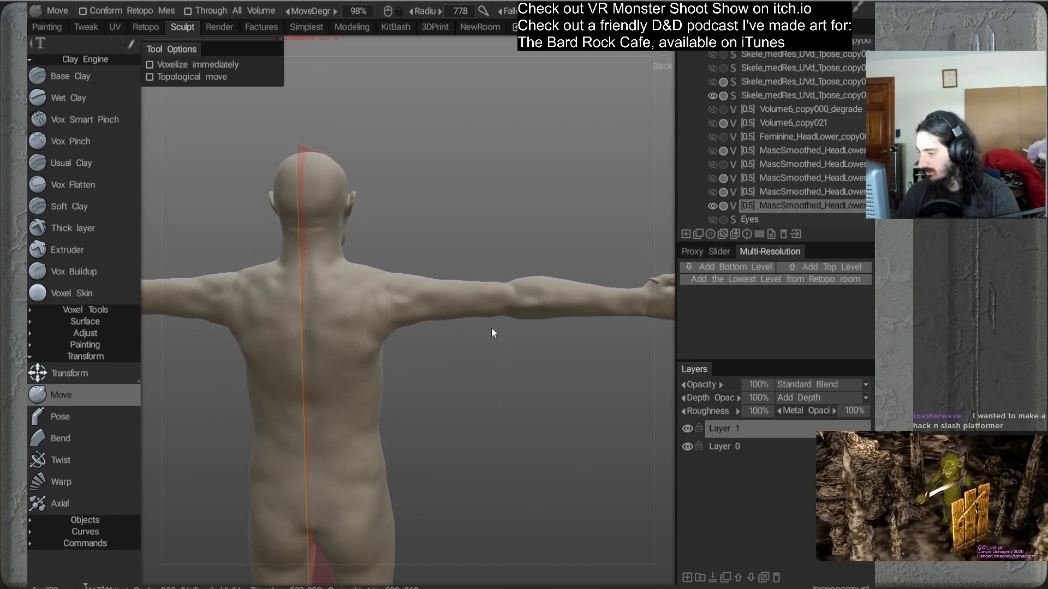
Refine the elbow and upper forearm as seen from above with the Move brush, reducing its radius to 42.3
alt+right_drag(477, 332, 460, 237)
alt+drag(460, 242, 596, 282)
alt+middle_drag(567, 248, 542, 244)
alt+right_drag(542, 245, 567, 346)
mouse_move(509, 302)
alt+mouse_down()
mouse_move(503, 384)
mouse_move(443, 413)
mouse_move(456, 401)
mouse_move(448, 330)
mouse_move(489, 352)
alt+mouse_up()
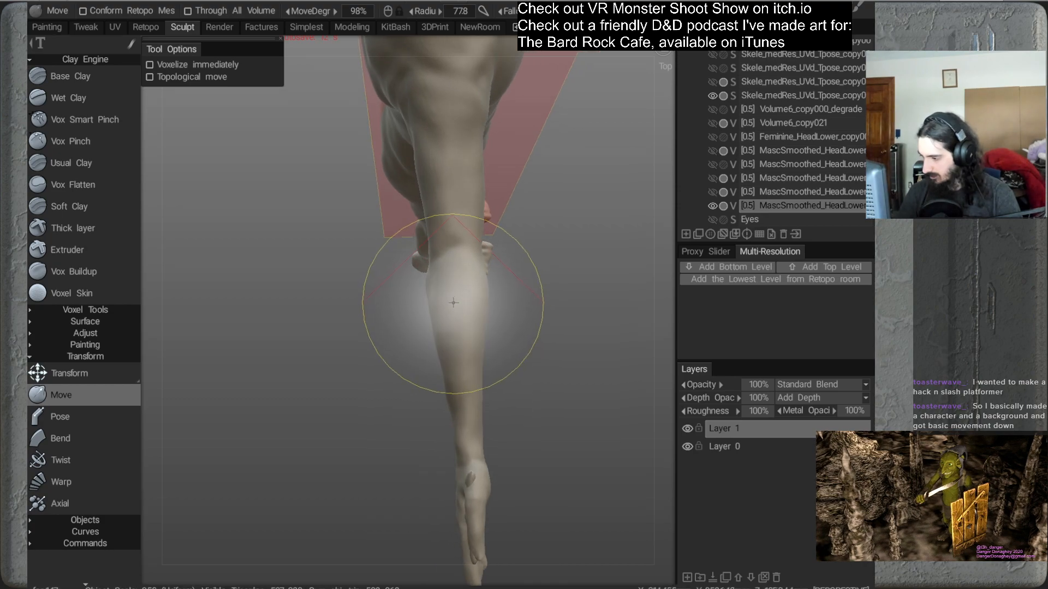
right_drag(454, 303, 430, 315)
mouse_move(439, 309)
alt+mouse_down()
mouse_move(449, 285)
mouse_move(428, 278)
mouse_move(427, 300)
alt+mouse_up()
right_click(426, 283)
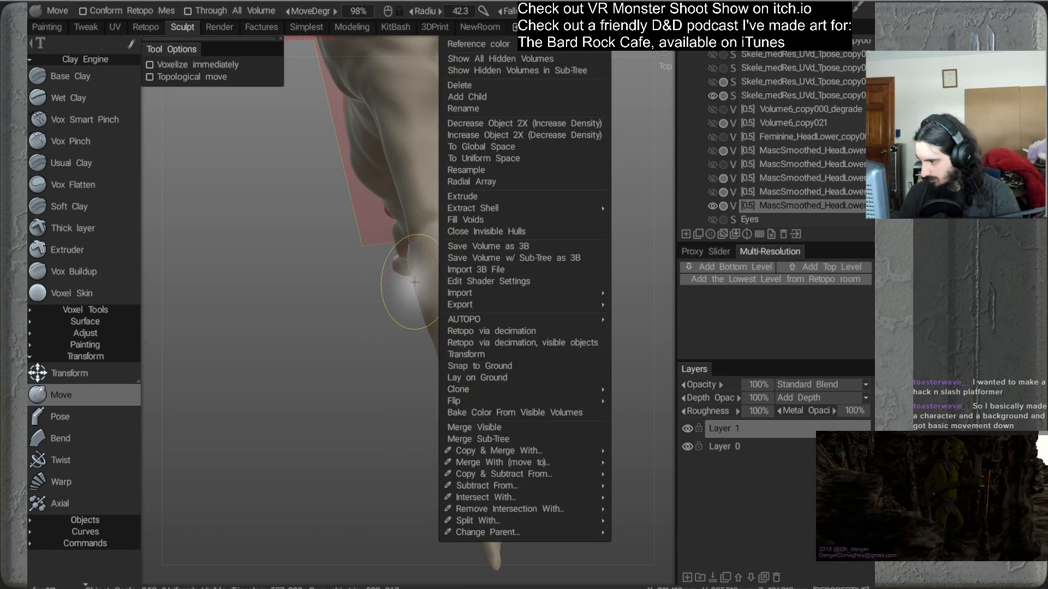
drag(430, 325, 435, 321)
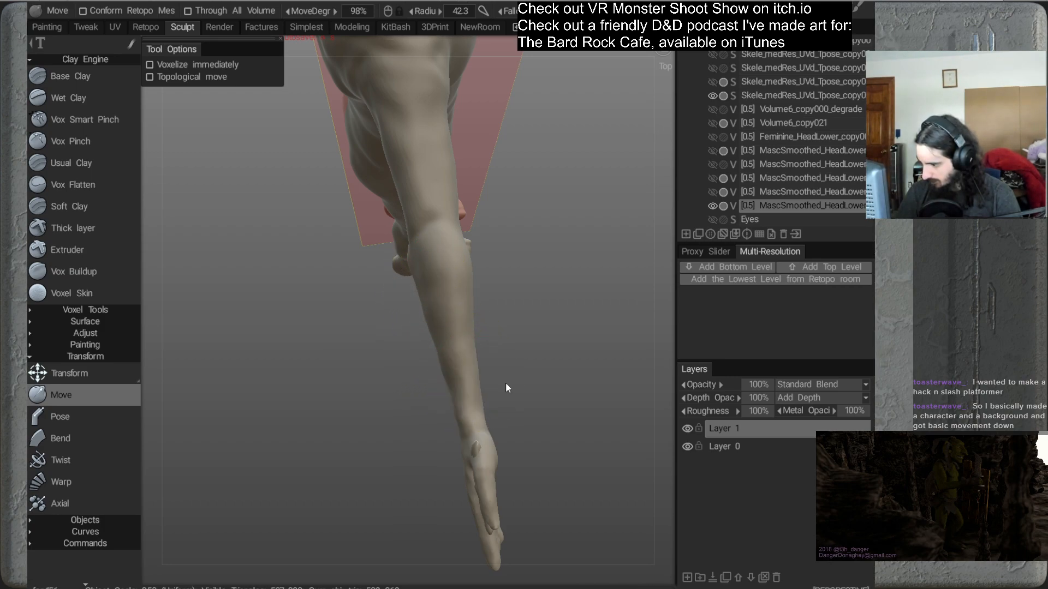
drag(528, 375, 496, 288)
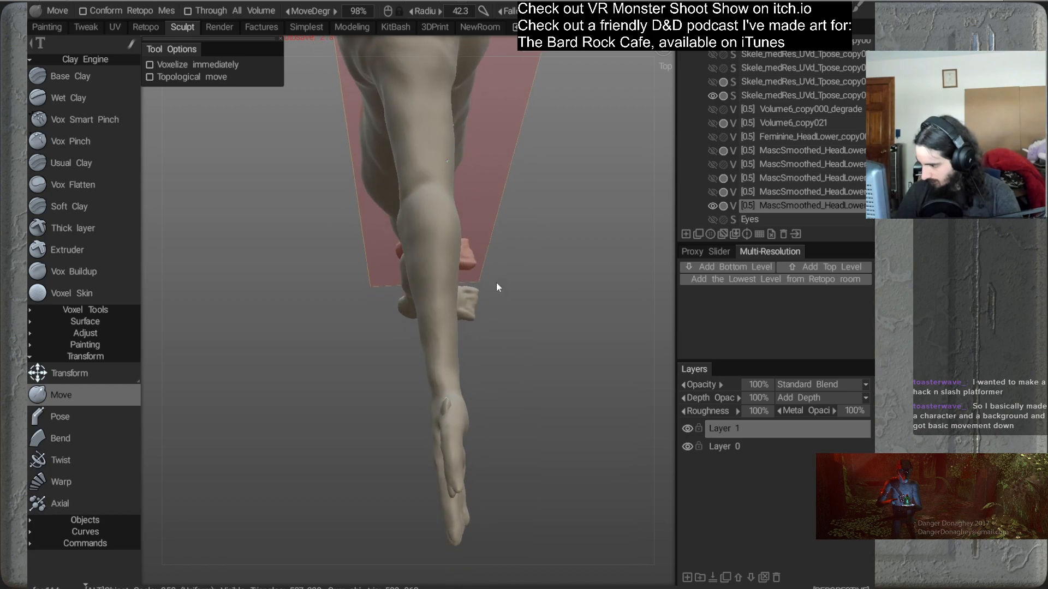
Adjust the elbow and forearm outline from behind with Move strokes at radius 39.7, then 49.2
mouse_move(491, 355)
mouse_down()
mouse_move(580, 303)
mouse_move(576, 270)
mouse_move(490, 296)
mouse_move(495, 336)
mouse_move(496, 307)
mouse_up()
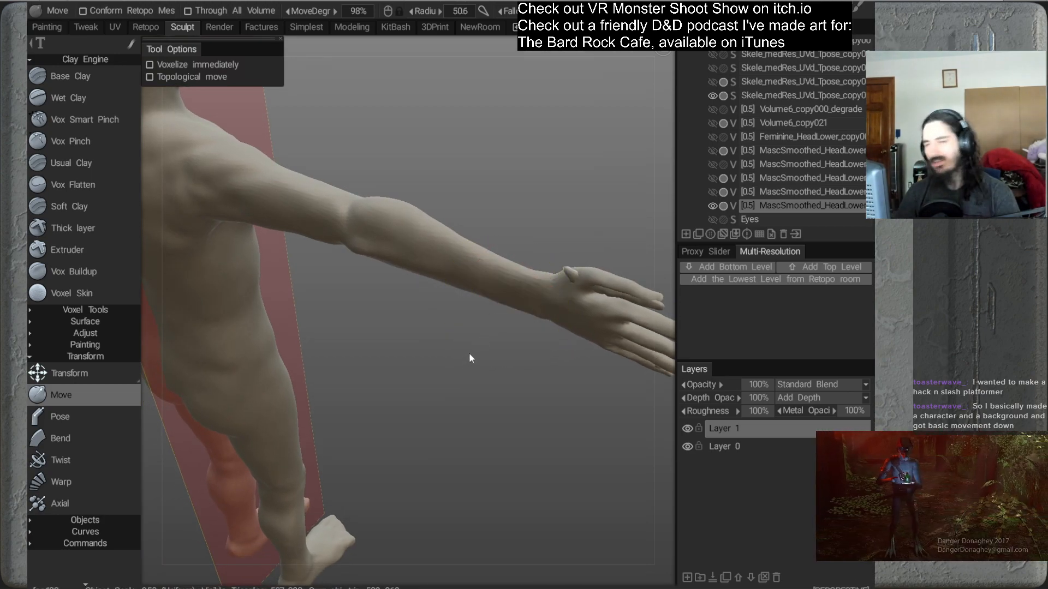
mouse_move(469, 342)
mouse_down()
mouse_move(415, 333)
mouse_move(457, 331)
mouse_move(466, 312)
mouse_up()
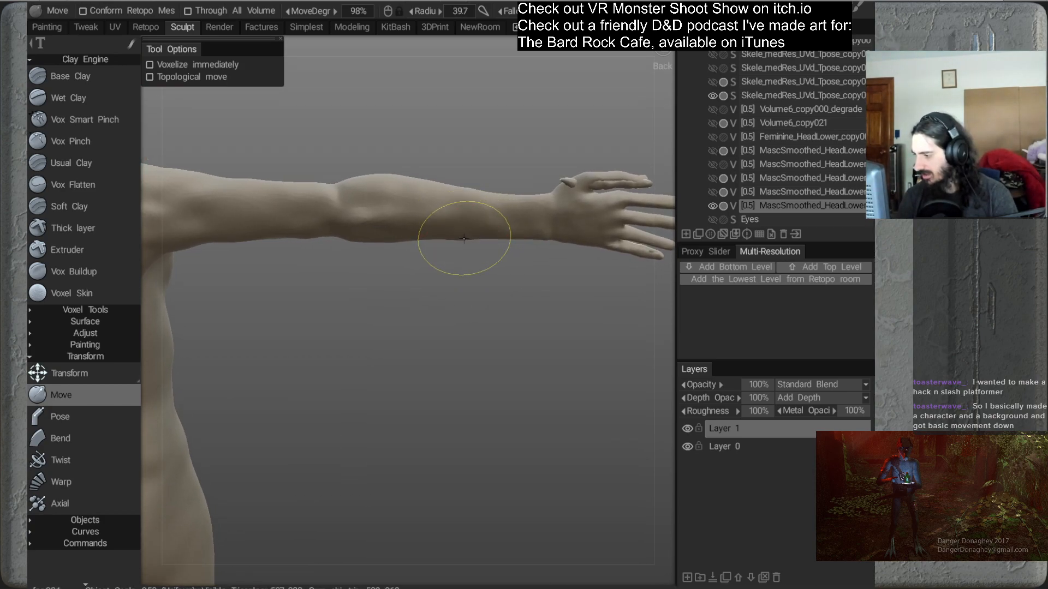
drag(466, 270, 454, 266)
right_drag(419, 236, 430, 237)
alt+drag(456, 271, 449, 237)
alt+middle_drag(448, 237, 473, 277)
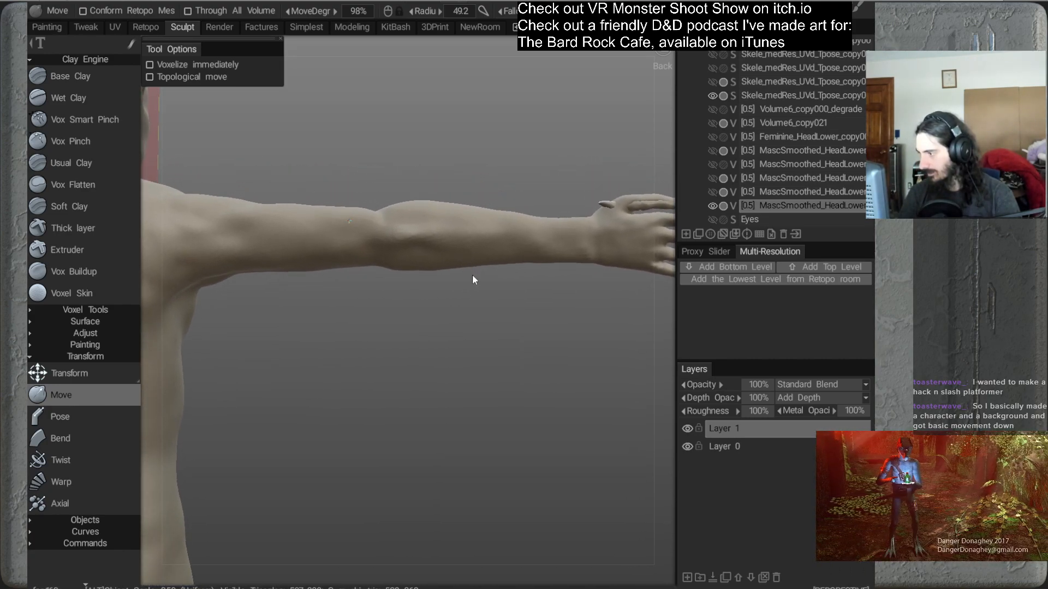
alt+right_drag(473, 277, 456, 262)
alt+middle_drag(456, 243, 457, 248)
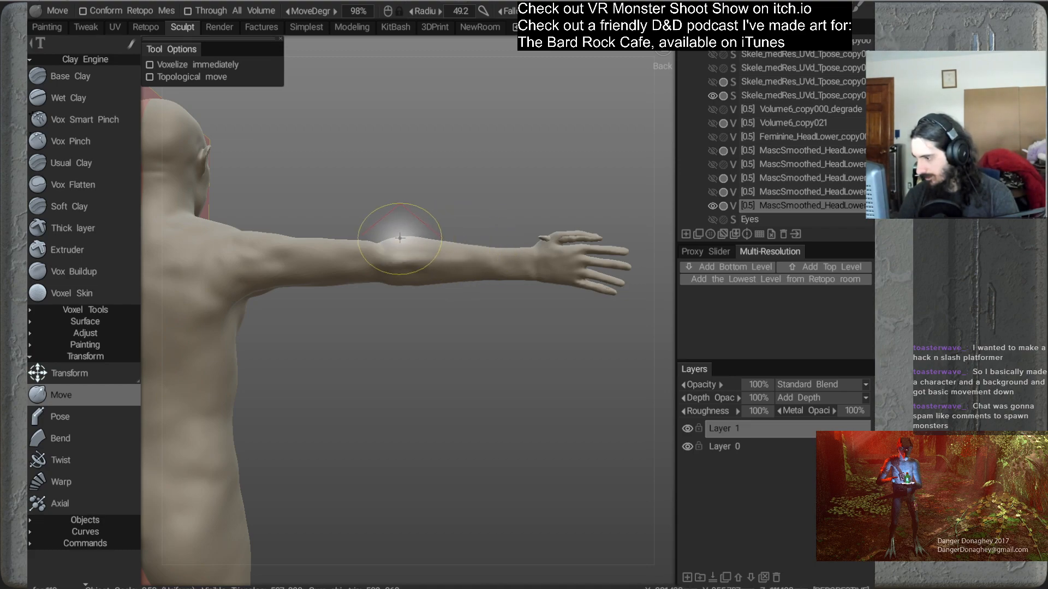
Refine the forearm outline below the elbow as seen from above with the Move brush at radius 32.8
right_drag(523, 286, 492, 163)
drag(498, 344, 429, 343)
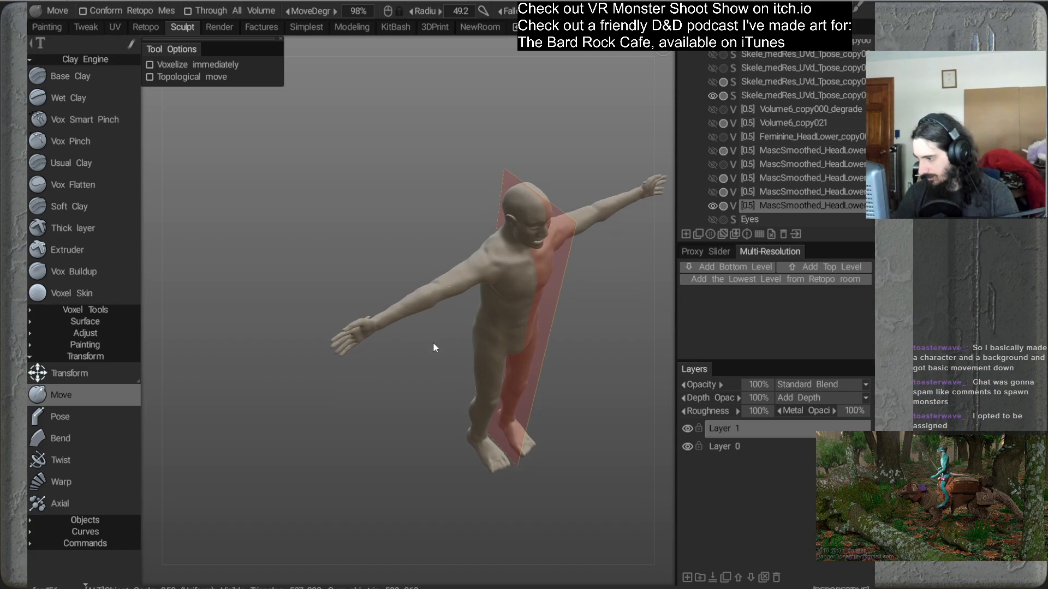
right_drag(428, 344, 492, 347)
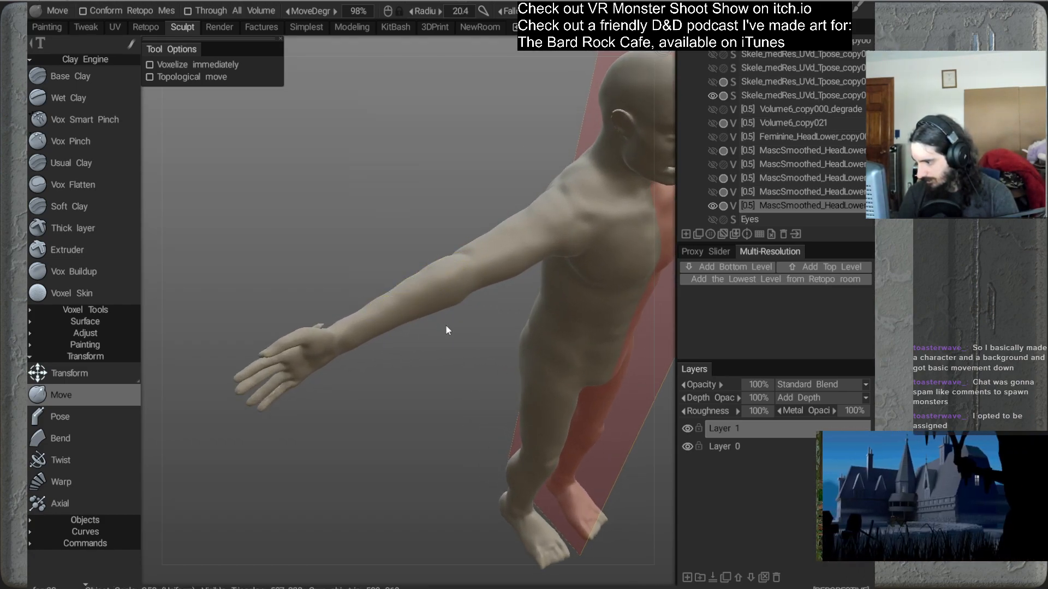
mouse_move(431, 375)
mouse_down()
mouse_move(416, 379)
mouse_move(402, 327)
mouse_move(445, 361)
mouse_move(428, 289)
mouse_up()
key(bracketright)
key(bracketright)
key(bracketright)
key(bracketright)
key(bracketright)
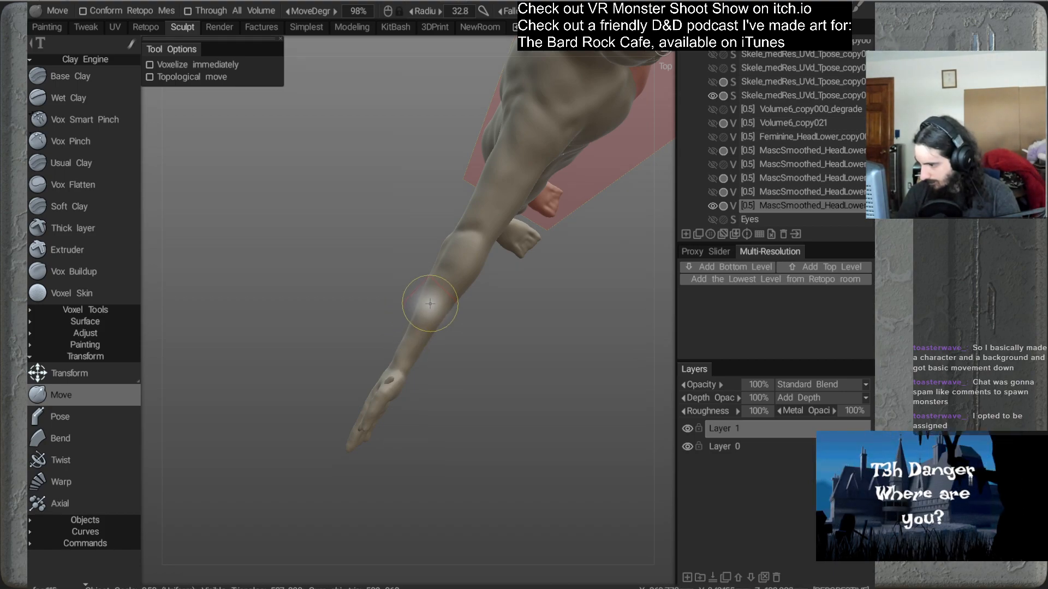
mouse_move(498, 302)
mouse_down()
mouse_move(484, 286)
mouse_move(428, 284)
mouse_move(515, 327)
mouse_move(459, 282)
mouse_up()
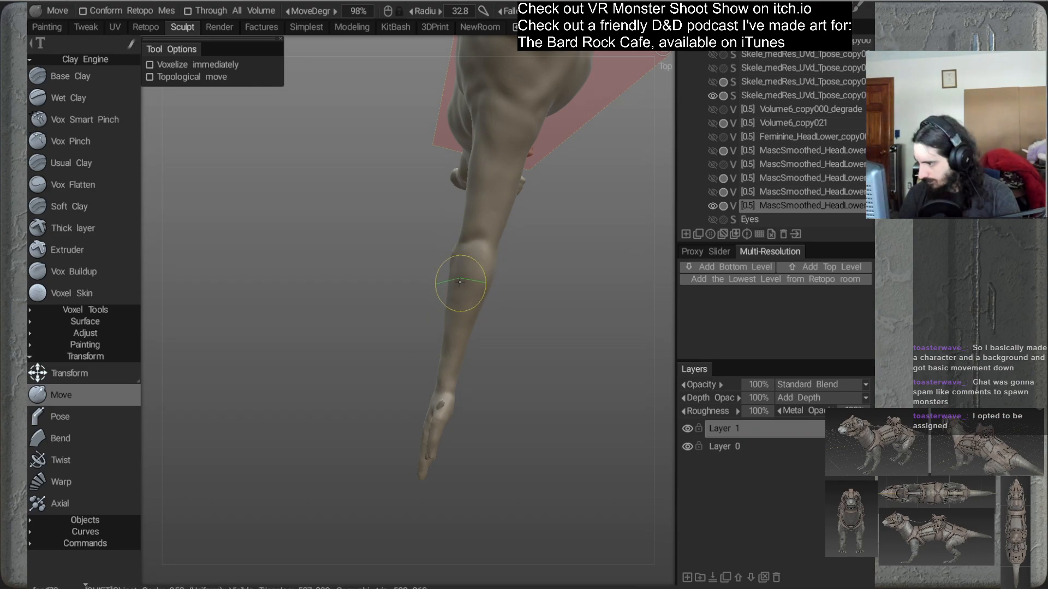
Refine the back of the elbow with small Move strokes at radius 14.9, then 21.9
mouse_move(450, 326)
mouse_down()
mouse_move(529, 315)
mouse_move(591, 243)
mouse_move(446, 324)
mouse_move(478, 262)
mouse_move(441, 257)
mouse_move(439, 227)
mouse_move(477, 153)
mouse_up()
mouse_move(466, 193)
mouse_down()
mouse_move(517, 180)
mouse_move(487, 159)
mouse_move(552, 248)
mouse_move(542, 346)
mouse_move(568, 325)
mouse_move(506, 370)
mouse_move(509, 263)
mouse_up()
mouse_move(508, 263)
alt+right_down()
mouse_move(477, 260)
mouse_move(495, 206)
mouse_move(465, 218)
alt+right_up()
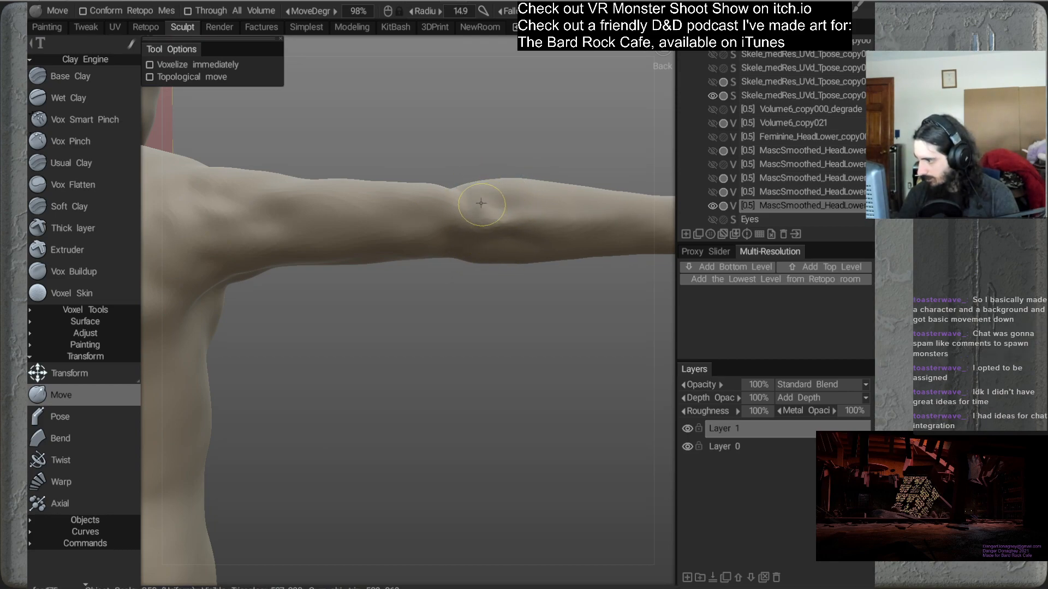
mouse_move(480, 241)
alt+mouse_down()
mouse_move(513, 237)
mouse_move(502, 265)
mouse_move(486, 208)
mouse_move(509, 240)
mouse_move(476, 198)
alt+mouse_up()
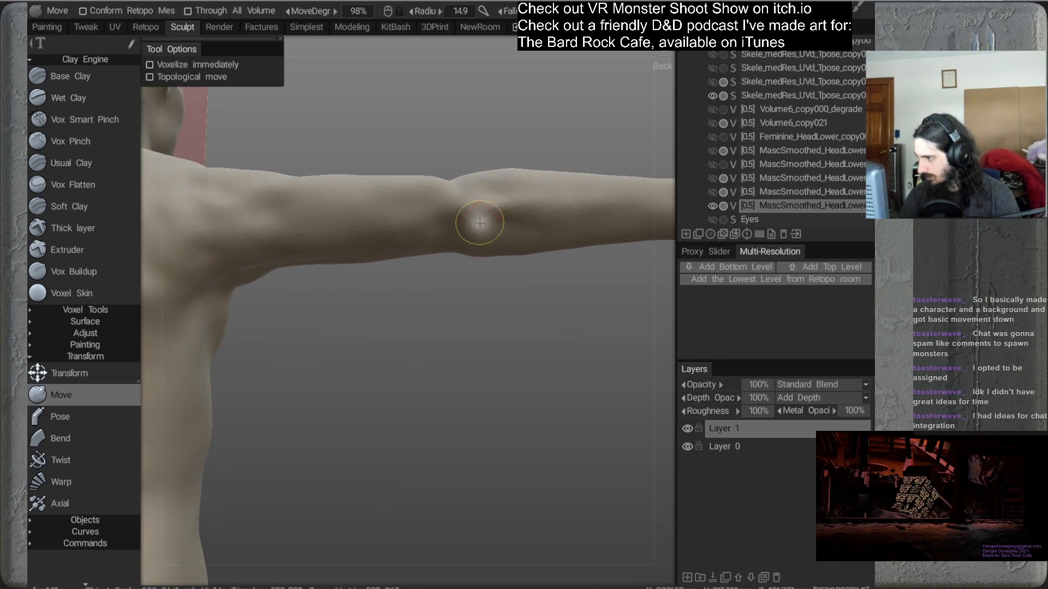
mouse_move(478, 243)
alt+mouse_down()
mouse_move(498, 230)
mouse_move(512, 259)
mouse_move(542, 214)
mouse_move(488, 240)
mouse_move(464, 235)
mouse_move(464, 251)
mouse_move(482, 228)
mouse_move(484, 267)
mouse_move(479, 236)
alt+mouse_up()
alt+drag(505, 269, 479, 267)
alt+drag(481, 279, 455, 269)
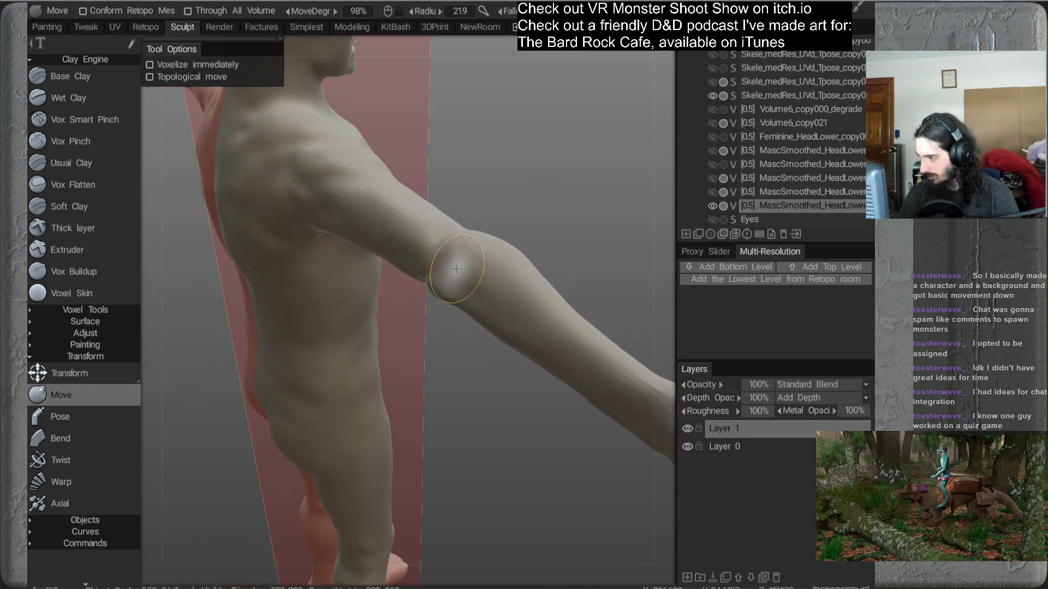
Adjust the elbow and upper forearm from above and the side with Move strokes, increasing the radius to 34.8
drag(480, 329, 385, 408)
mouse_move(365, 338)
alt+mouse_down()
mouse_move(428, 346)
mouse_move(496, 248)
alt+mouse_up()
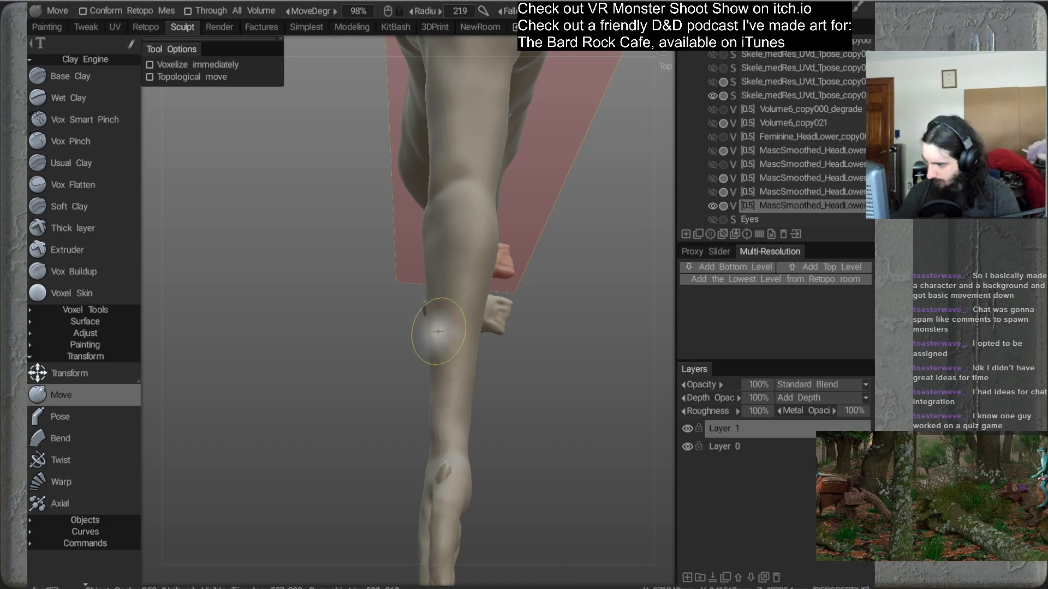
alt+drag(434, 349, 487, 261)
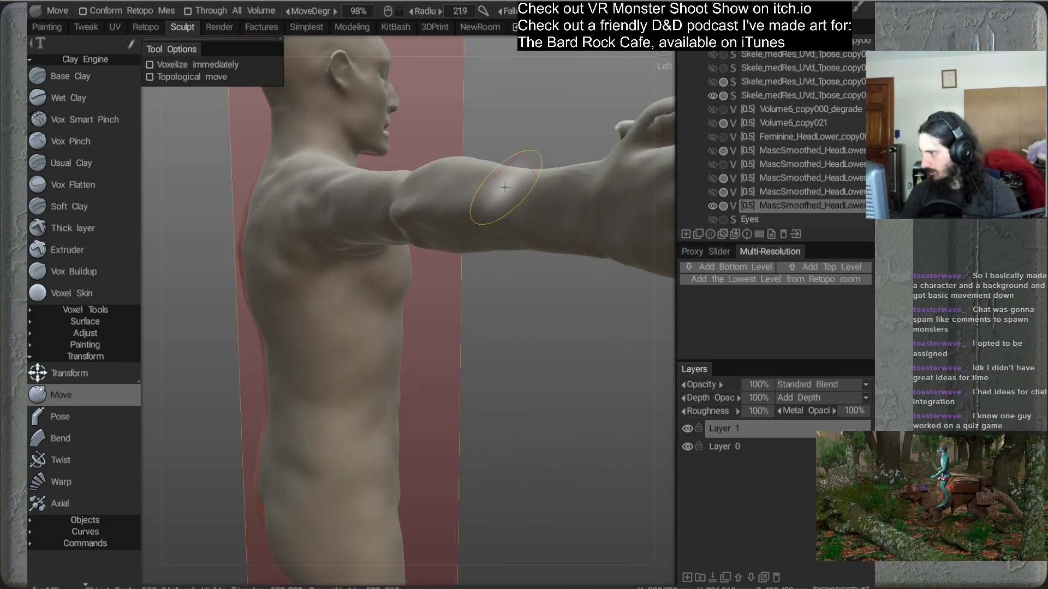
mouse_move(528, 200)
alt+mouse_down()
mouse_move(552, 272)
mouse_move(490, 253)
alt+mouse_up()
right_drag(468, 216, 486, 217)
mouse_move(473, 214)
mouse_down()
mouse_move(482, 240)
mouse_move(430, 198)
mouse_move(432, 162)
mouse_move(463, 187)
mouse_move(435, 299)
mouse_move(376, 207)
mouse_up()
mouse_move(428, 251)
alt+mouse_down()
mouse_move(411, 366)
mouse_move(392, 289)
alt+mouse_up()
drag(386, 243, 412, 356)
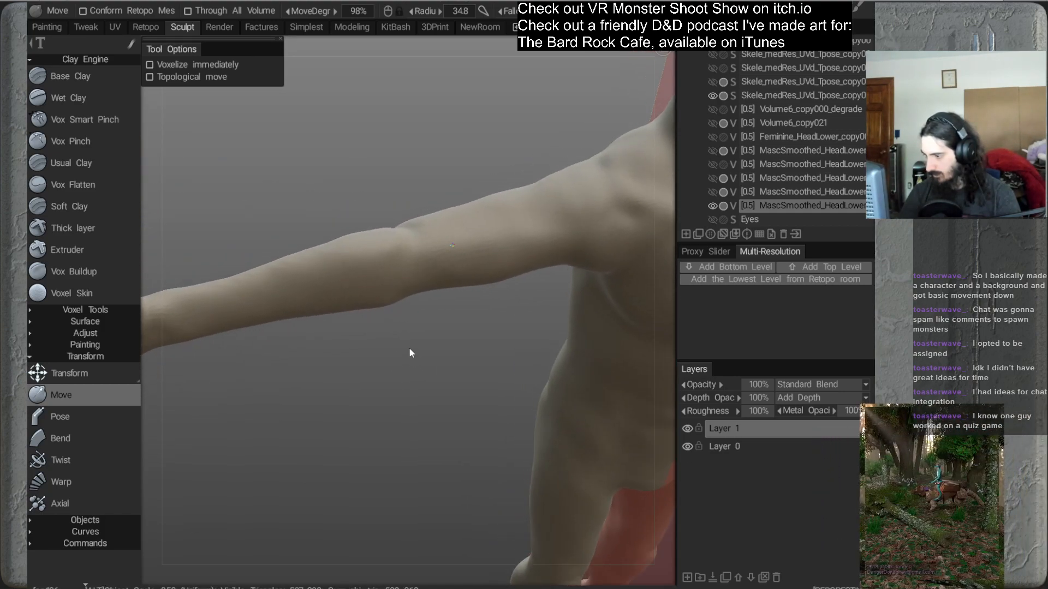
Smooth the transition from upper arm to elbow from several angles with Move strokes at radius 22.7
mouse_move(339, 299)
alt+mouse_down()
mouse_move(385, 329)
mouse_move(368, 296)
mouse_move(414, 276)
mouse_move(362, 302)
mouse_move(419, 364)
mouse_move(489, 309)
alt+mouse_up()
alt+right_drag(489, 309, 470, 307)
alt+drag(470, 307, 448, 304)
mouse_move(421, 250)
alt+mouse_down()
mouse_move(427, 328)
mouse_move(407, 254)
alt+mouse_up()
mouse_move(388, 311)
alt+mouse_down()
mouse_move(549, 278)
mouse_move(516, 225)
mouse_move(474, 325)
mouse_move(486, 278)
mouse_move(544, 351)
mouse_move(536, 306)
mouse_move(522, 296)
mouse_move(562, 355)
mouse_move(517, 306)
mouse_move(470, 313)
alt+mouse_up()
scroll(522, 299, down, 4)
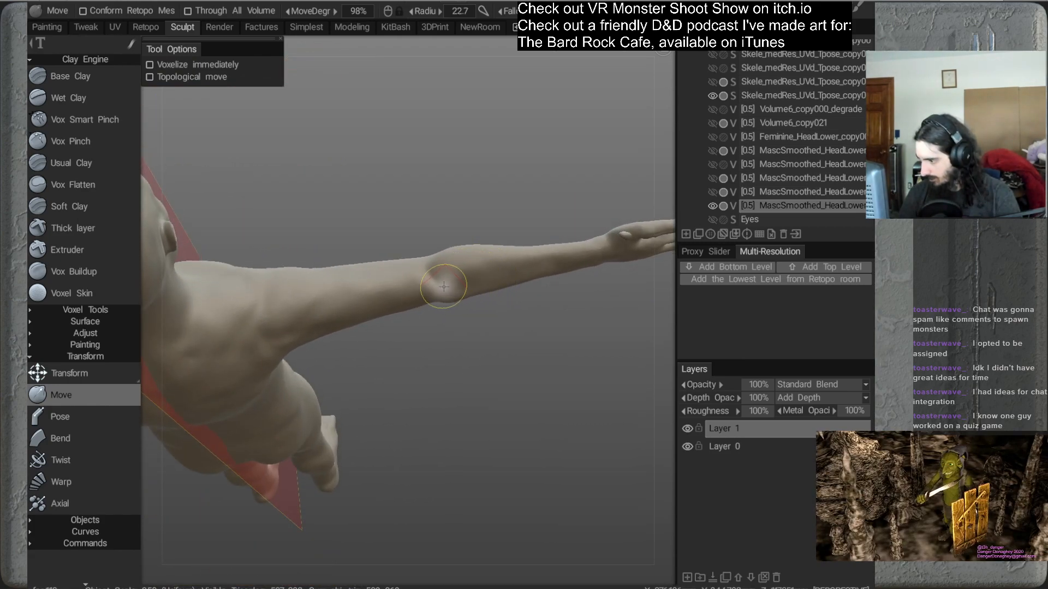
right_drag(476, 280, 483, 280)
mouse_move(475, 281)
mouse_down()
mouse_move(568, 262)
mouse_move(529, 351)
mouse_move(503, 276)
mouse_move(557, 317)
mouse_move(559, 280)
mouse_move(479, 309)
mouse_move(470, 274)
mouse_up()
Adjust the underside of the elbow and the forearm outline from behind with Move strokes at radius 58.4, then 50.5
right_drag(460, 262, 467, 262)
mouse_move(460, 262)
mouse_down()
mouse_move(469, 252)
mouse_move(500, 304)
mouse_move(491, 341)
mouse_move(469, 311)
mouse_move(474, 355)
mouse_move(456, 335)
mouse_move(448, 399)
mouse_up()
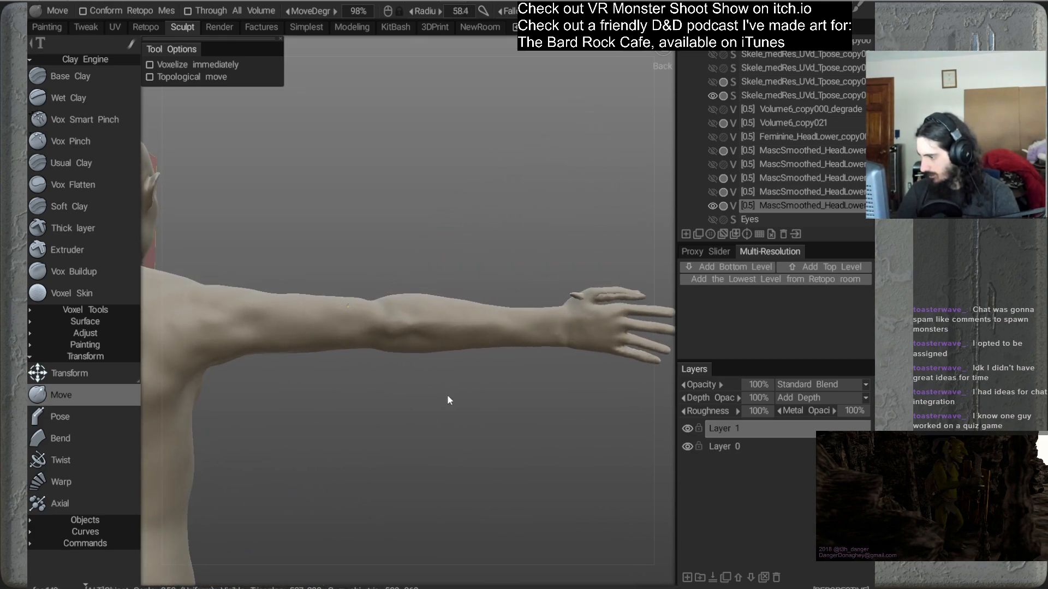
drag(385, 350, 381, 349)
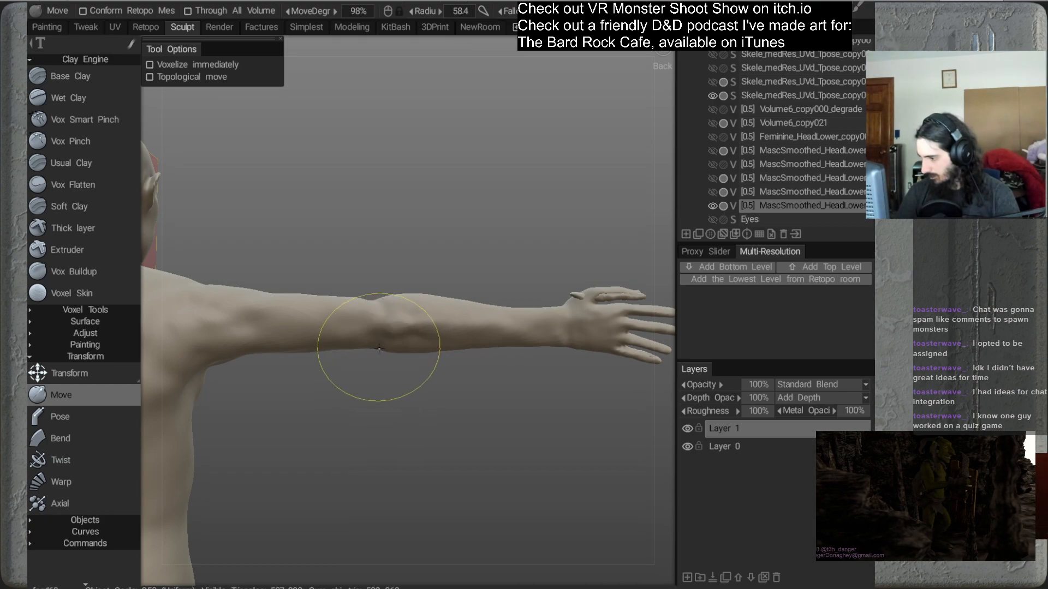
mouse_move(402, 384)
alt+mouse_down()
mouse_move(402, 351)
mouse_move(343, 391)
mouse_move(423, 342)
mouse_move(435, 253)
mouse_move(454, 286)
mouse_move(458, 244)
alt+mouse_up()
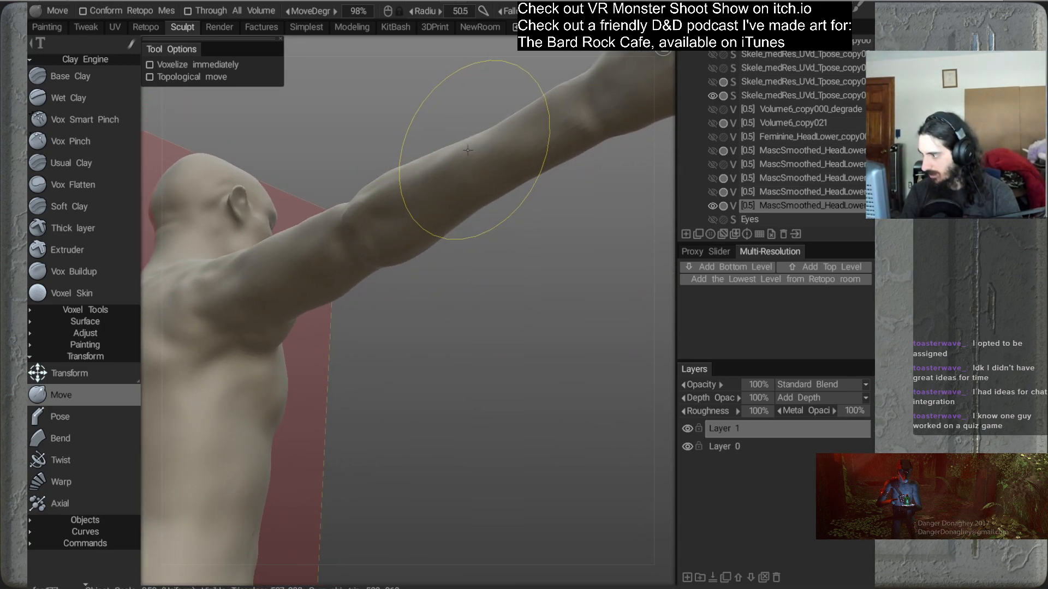
mouse_move(480, 152)
alt+mouse_down()
mouse_move(511, 198)
mouse_move(543, 147)
alt+mouse_up()
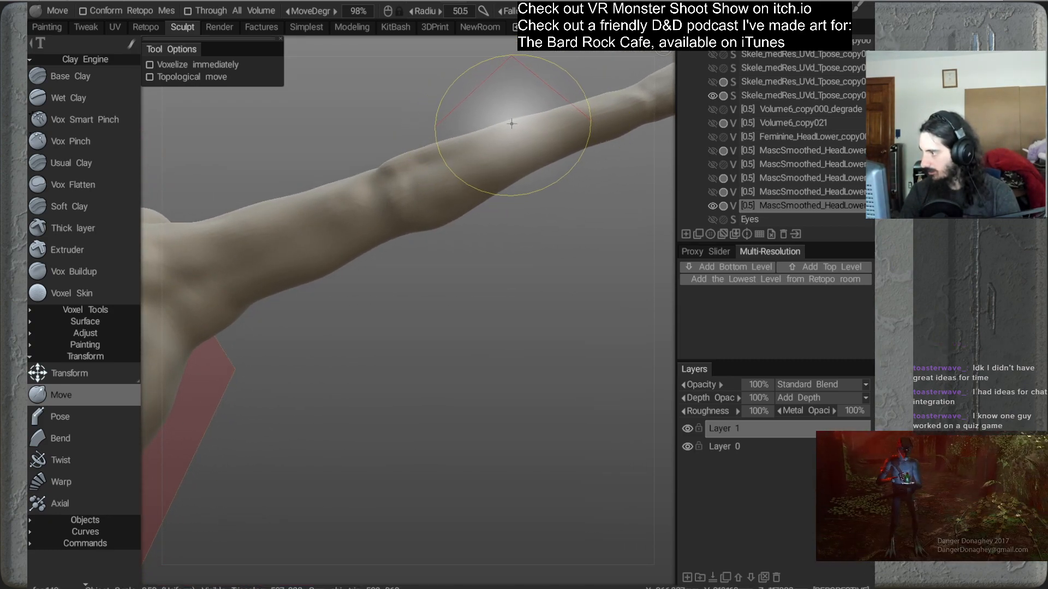
mouse_move(517, 122)
alt+mouse_down()
mouse_move(566, 230)
mouse_move(531, 180)
mouse_move(505, 299)
mouse_move(505, 270)
mouse_move(444, 342)
mouse_move(443, 317)
alt+mouse_up()
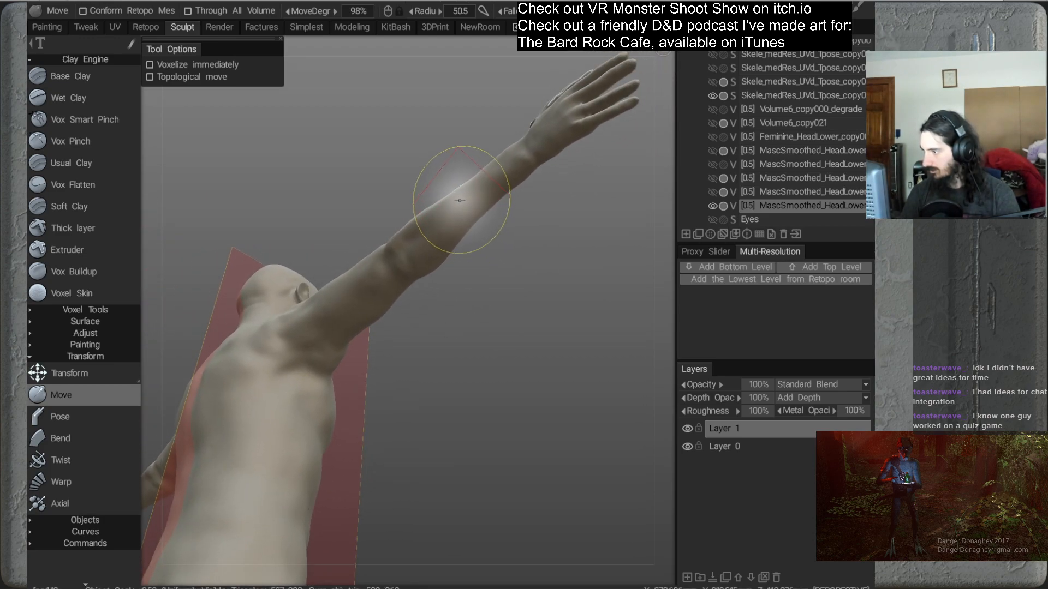
mouse_move(460, 200)
mouse_down()
mouse_move(485, 186)
mouse_move(459, 197)
mouse_move(469, 288)
mouse_up()
Reshape the upper arm and the top of the elbow from above and the front with Move strokes at radius 64.1
alt+drag(495, 245, 520, 339)
alt+right_drag(521, 338, 405, 294)
alt+drag(482, 346, 417, 327)
alt+right_drag(418, 329, 454, 333)
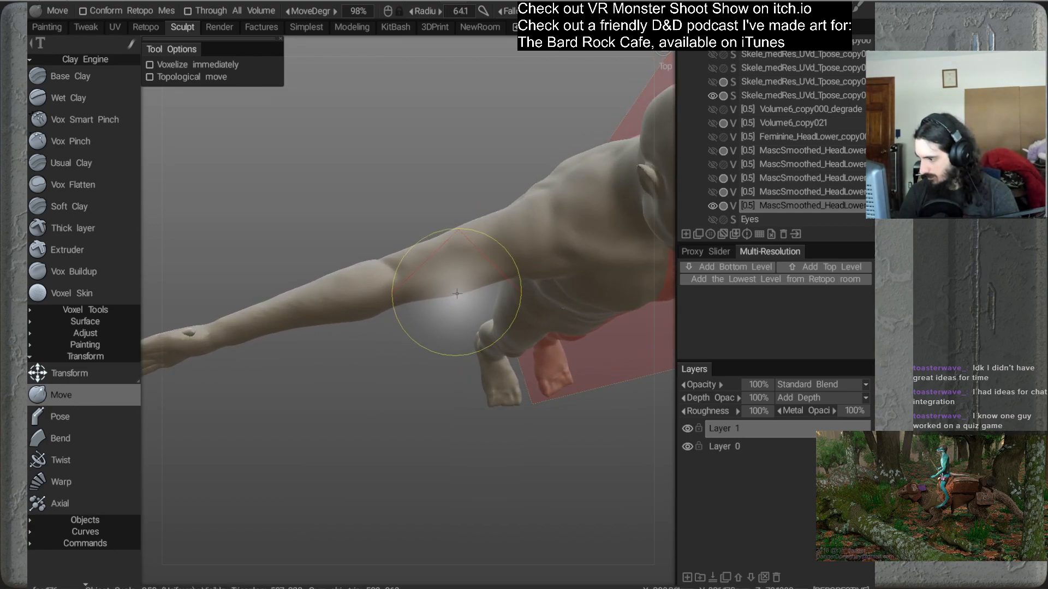
mouse_move(468, 269)
alt+mouse_down()
mouse_move(489, 331)
mouse_move(479, 299)
mouse_move(465, 296)
mouse_move(432, 243)
mouse_move(436, 260)
alt+mouse_up()
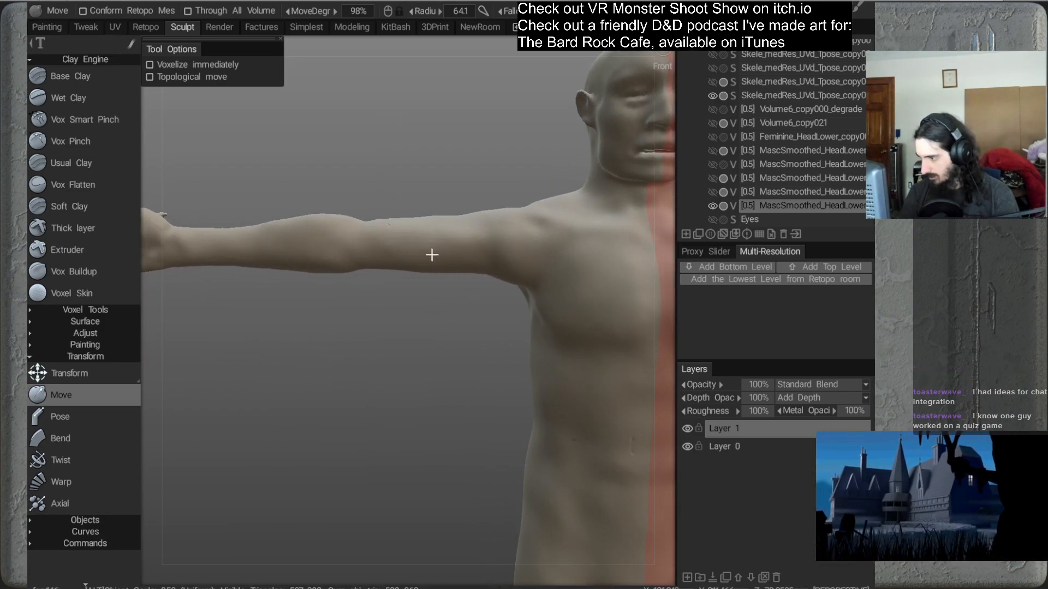
drag(379, 232, 367, 240)
alt+middle_drag(416, 224, 460, 231)
right_drag(444, 242, 422, 234)
mouse_move(412, 230)
mouse_down()
mouse_move(462, 315)
mouse_move(409, 222)
mouse_up()
Nudge the shoulder blade area from behind with a Move stroke at radius 60.5
alt+drag(435, 269, 561, 260)
alt+drag(446, 271, 516, 291)
alt+right_drag(516, 292, 488, 200)
mouse_move(489, 205)
alt+mouse_down()
mouse_move(460, 362)
mouse_move(411, 346)
mouse_move(416, 306)
mouse_move(441, 327)
mouse_move(498, 334)
mouse_move(458, 248)
mouse_move(453, 293)
mouse_move(524, 301)
mouse_move(486, 326)
alt+mouse_up()
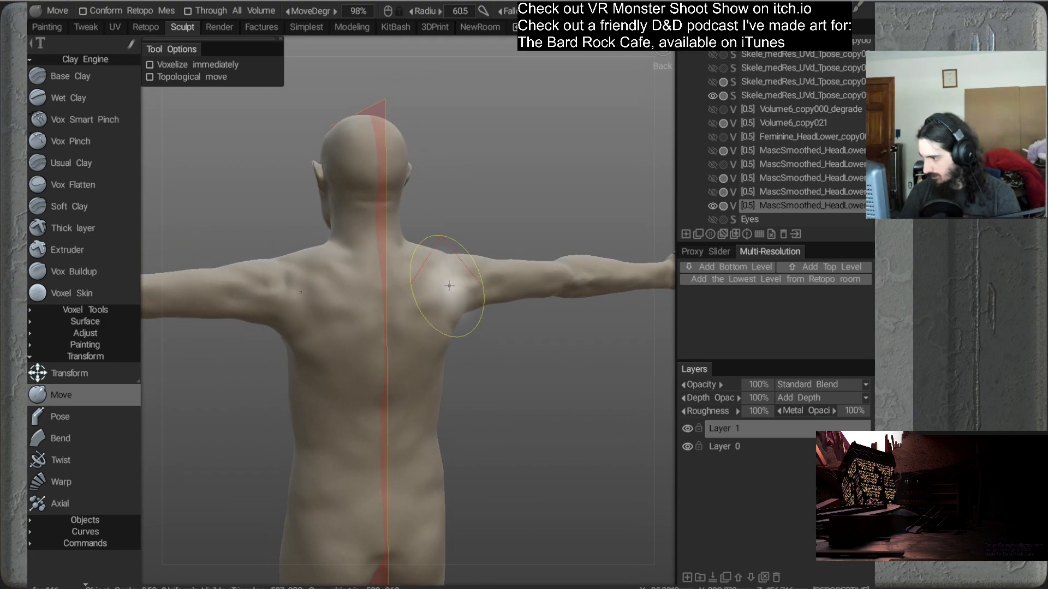
mouse_move(444, 290)
mouse_down()
mouse_move(451, 299)
mouse_move(446, 283)
mouse_up()
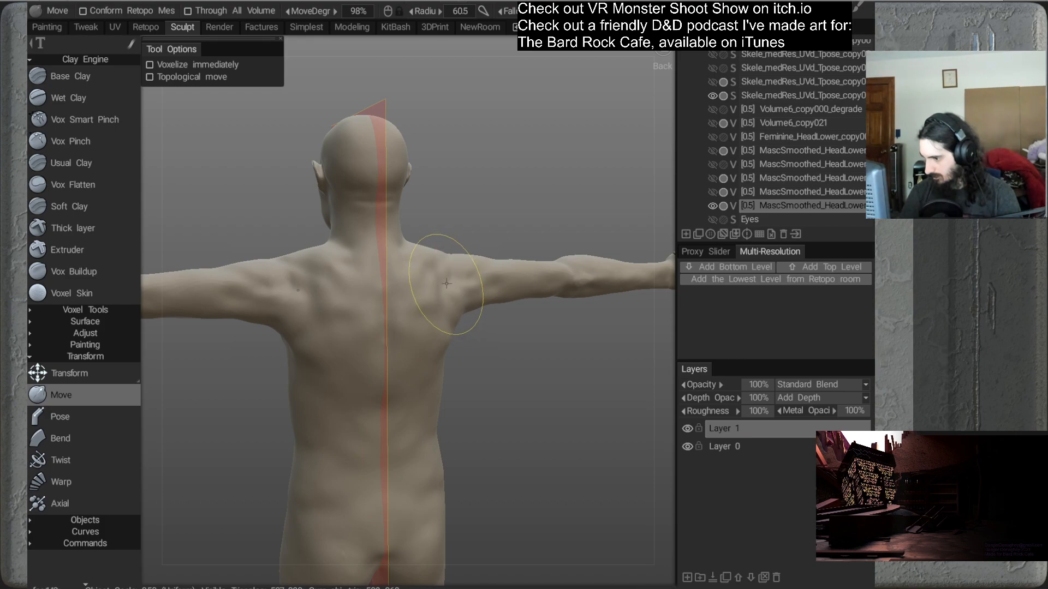
Examine the back, shoulders and arms of the body from behind, both sides and the front
mouse_move(492, 314)
alt+mouse_down()
mouse_move(459, 326)
mouse_move(412, 313)
mouse_move(456, 347)
mouse_move(444, 341)
mouse_move(460, 328)
mouse_move(420, 314)
mouse_move(580, 327)
alt+mouse_up()
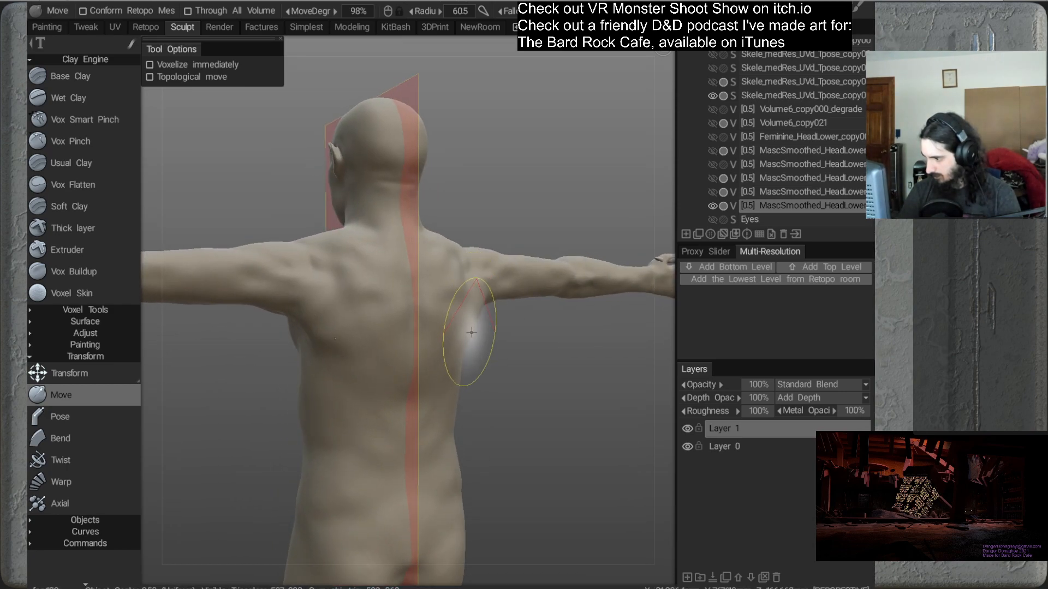
mouse_move(469, 335)
alt+mouse_down()
mouse_move(521, 360)
mouse_move(541, 356)
mouse_move(529, 305)
mouse_move(589, 335)
mouse_move(578, 353)
alt+mouse_up()
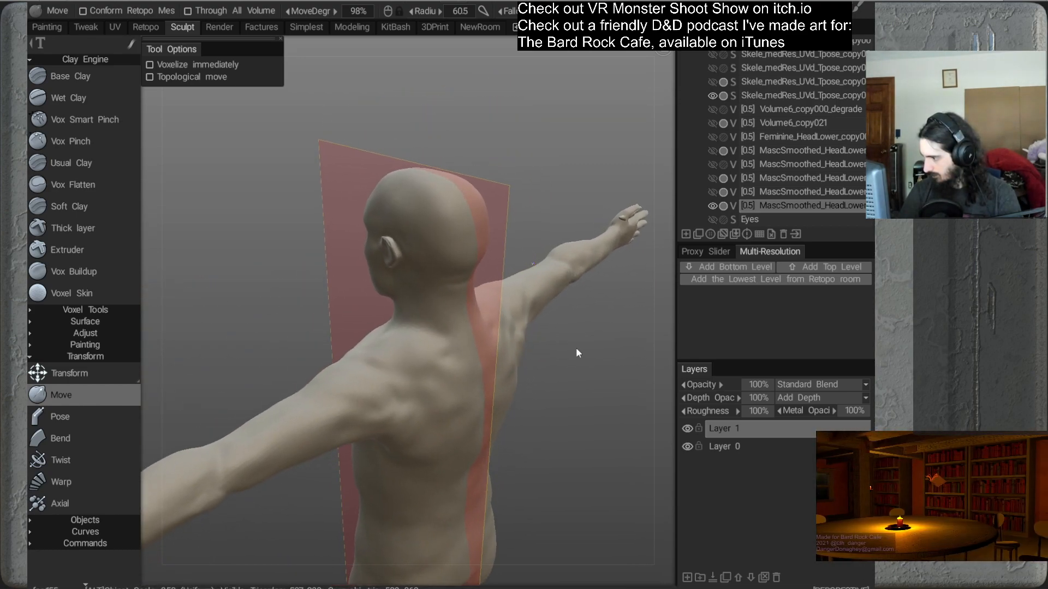
mouse_move(522, 317)
alt+mouse_down()
mouse_move(552, 318)
mouse_move(531, 277)
alt+mouse_up()
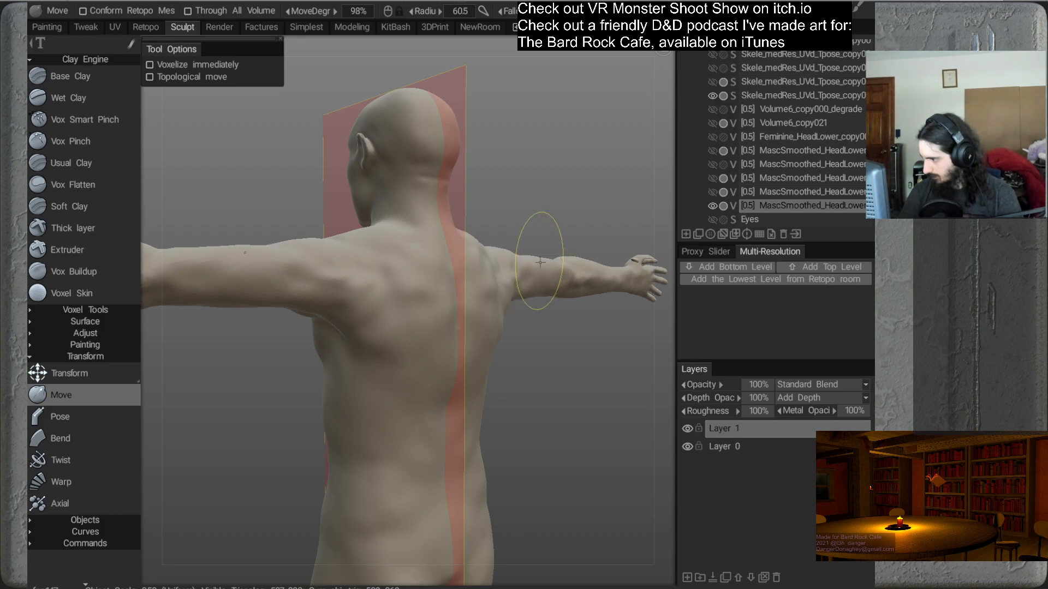
mouse_move(558, 262)
alt+mouse_down()
mouse_move(573, 339)
mouse_move(564, 269)
mouse_move(565, 295)
mouse_move(515, 296)
mouse_move(573, 320)
alt+mouse_up()
alt+drag(556, 269, 473, 336)
alt+drag(494, 302, 487, 276)
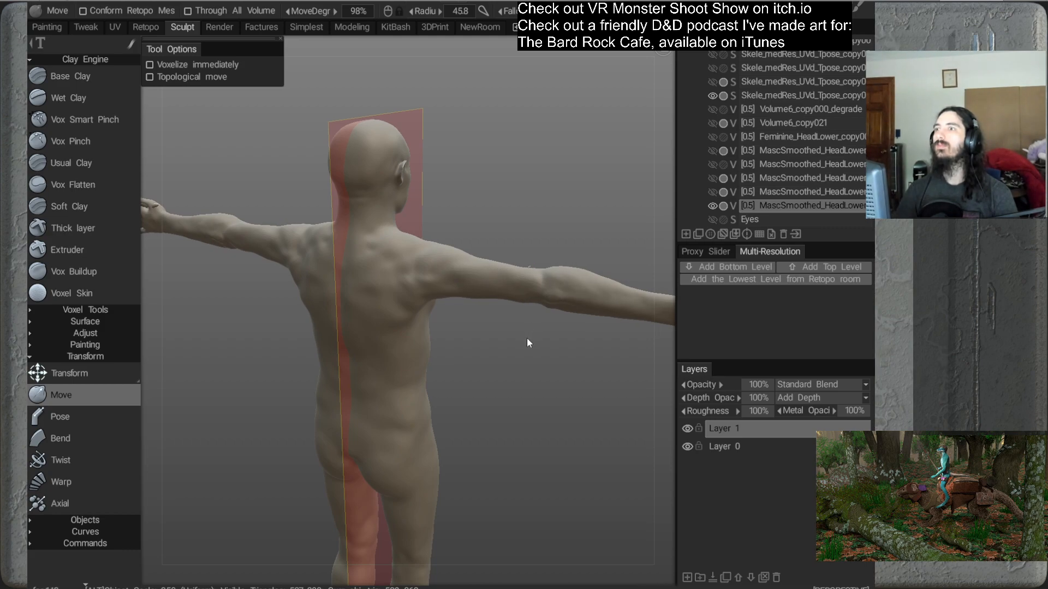
alt+drag(524, 304, 544, 333)
alt+middle_drag(543, 333, 348, 338)
alt+drag(347, 338, 365, 345)
alt+right_drag(366, 340, 467, 281)
alt+middle_drag(467, 280, 508, 243)
alt+drag(541, 248, 552, 319)
alt+right_drag(551, 315, 539, 355)
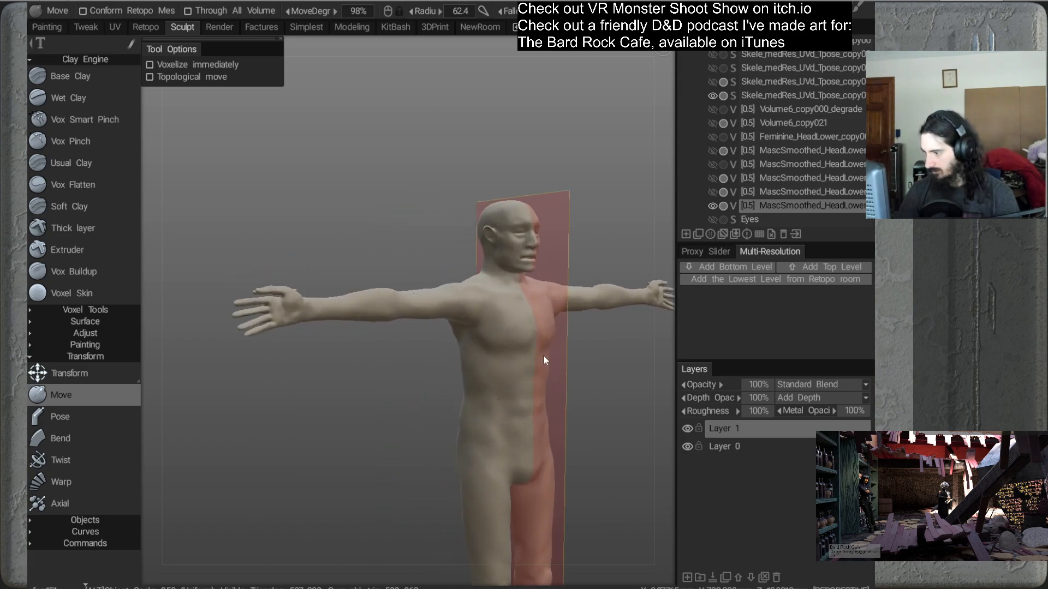
Adjust the upper arm just above the elbow from the front with Move strokes at radius 70.0
alt+drag(538, 355, 455, 342)
alt+right_drag(455, 341, 440, 287)
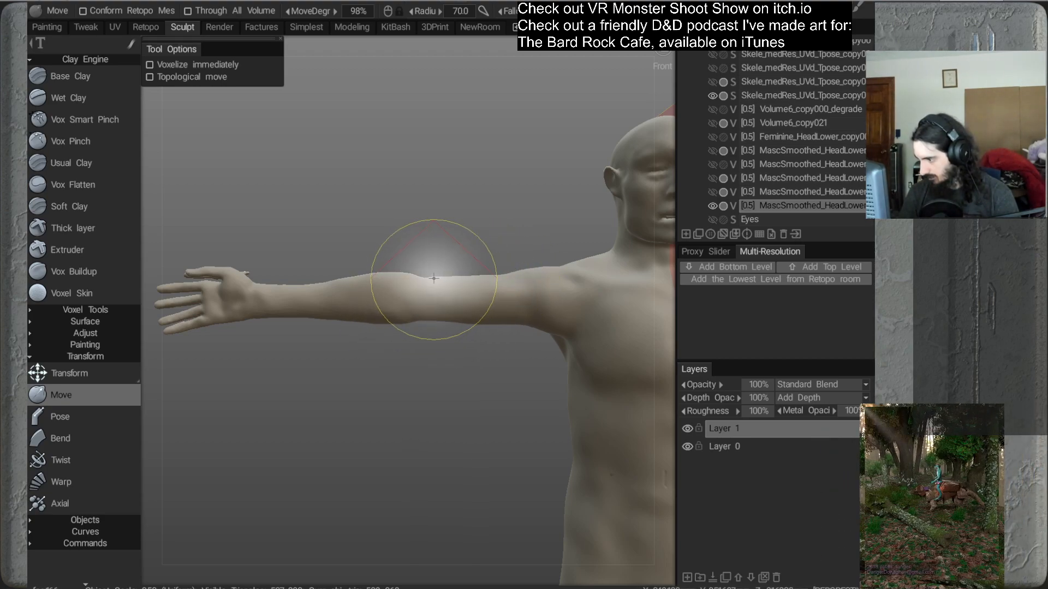
drag(432, 280, 454, 282)
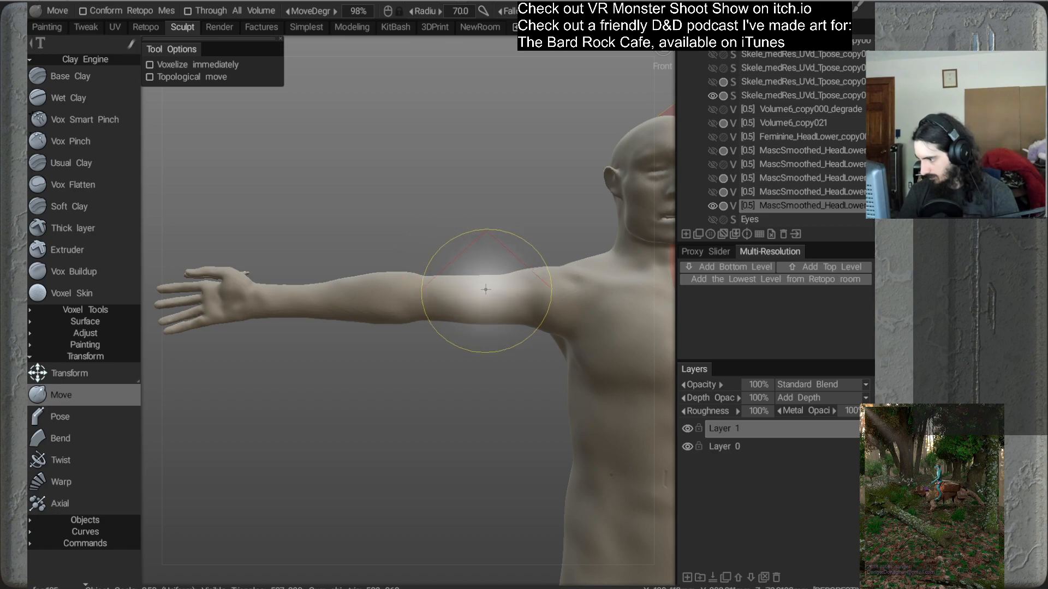
alt+drag(477, 316, 474, 339)
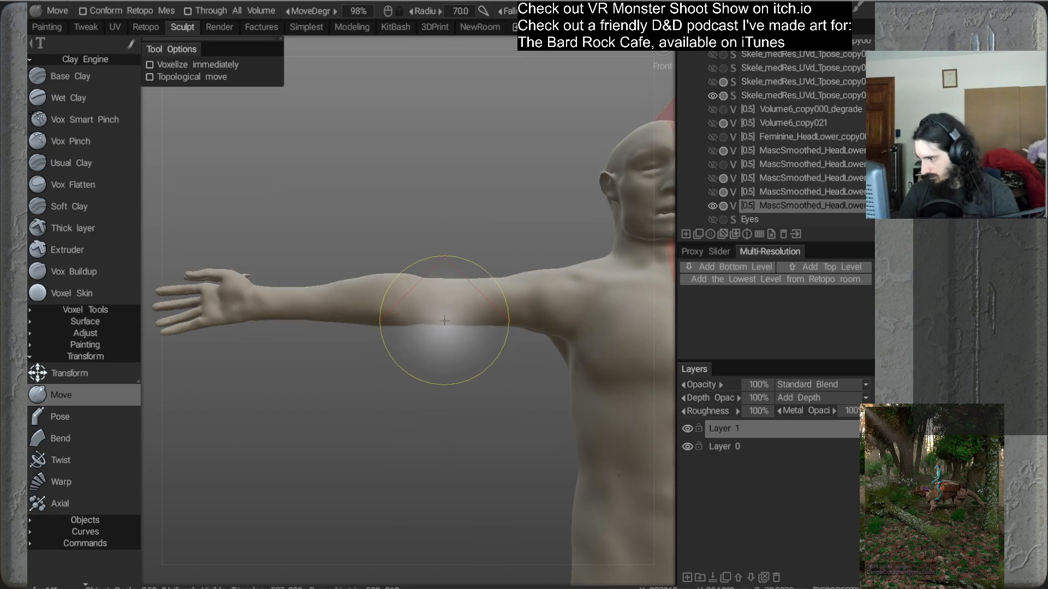
alt+drag(476, 297, 445, 316)
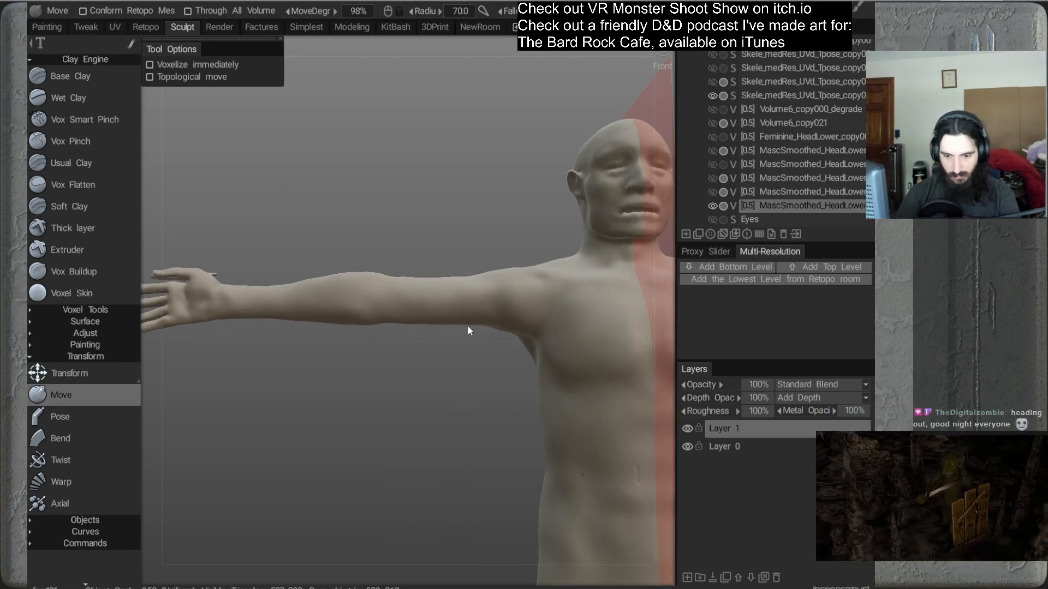
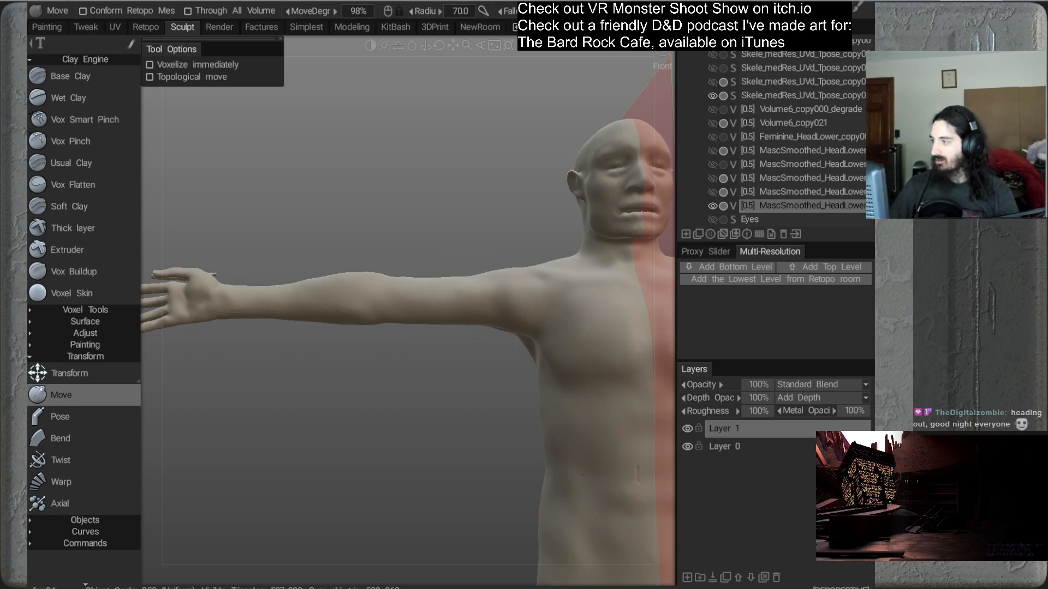
Clone the refined masculine body volume as a separate working copy
alt+middle_drag(546, 123, 438, 189)
alt+right_drag(438, 189, 373, 195)
alt+drag(374, 197, 556, 275)
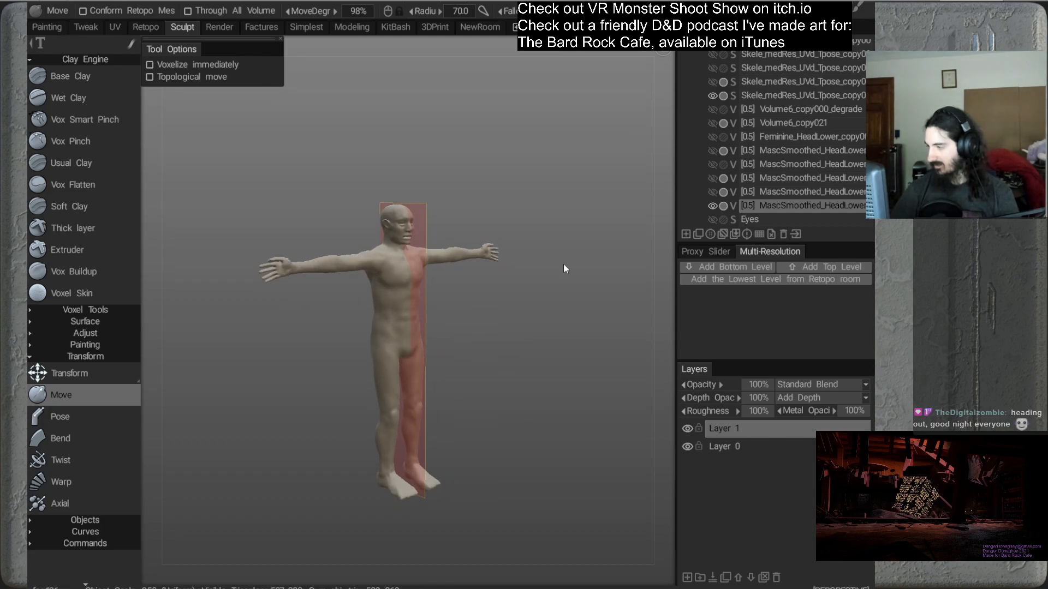
right_click(771, 210)
mouse_move(725, 389)
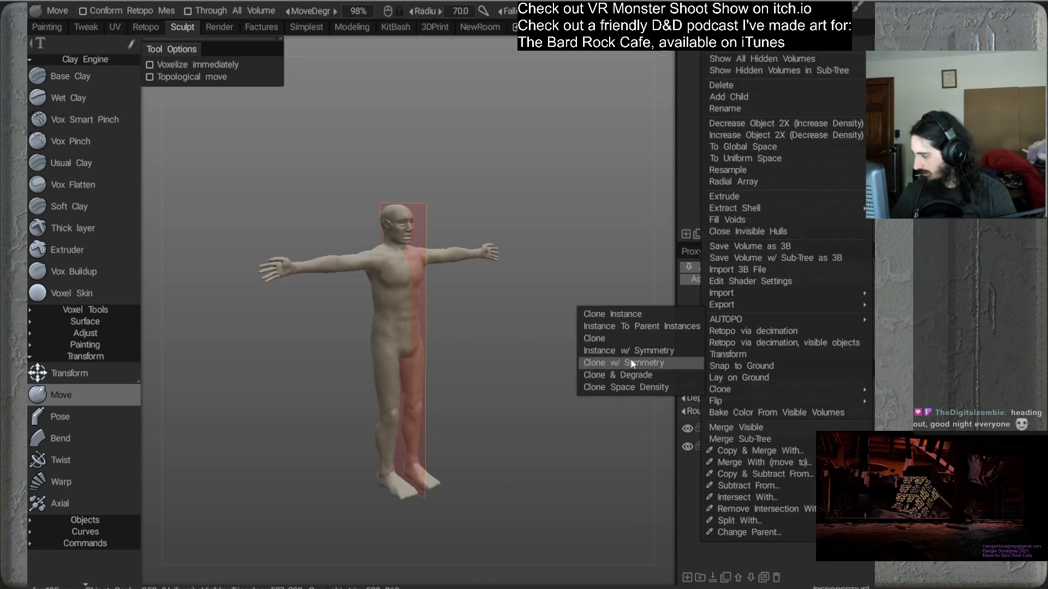
click(592, 338)
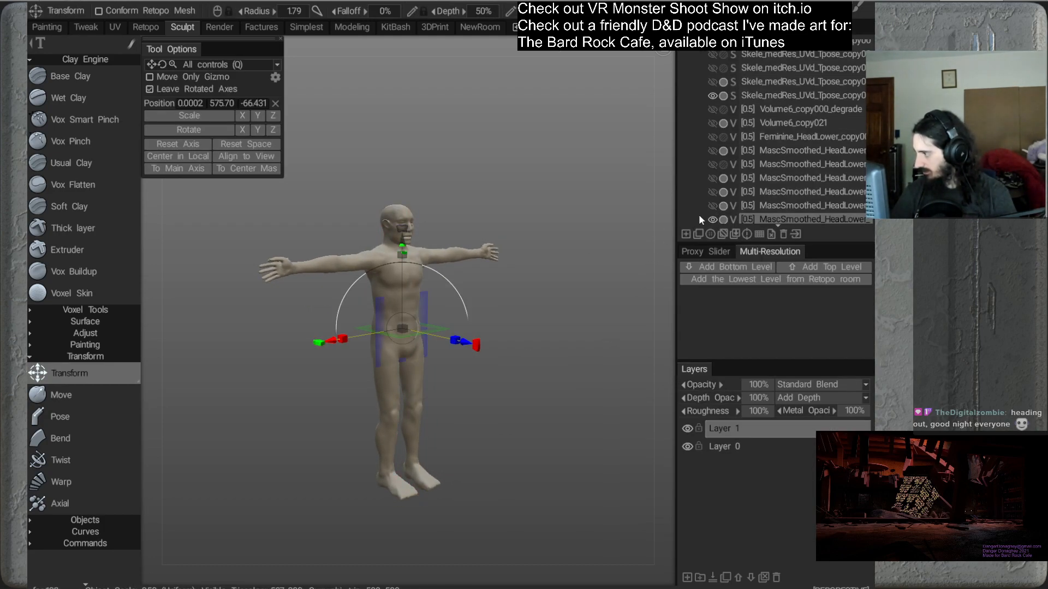
scroll(700, 214, down, 1)
alt+middle_drag(522, 235, 543, 222)
scroll(453, 277, up, 2)
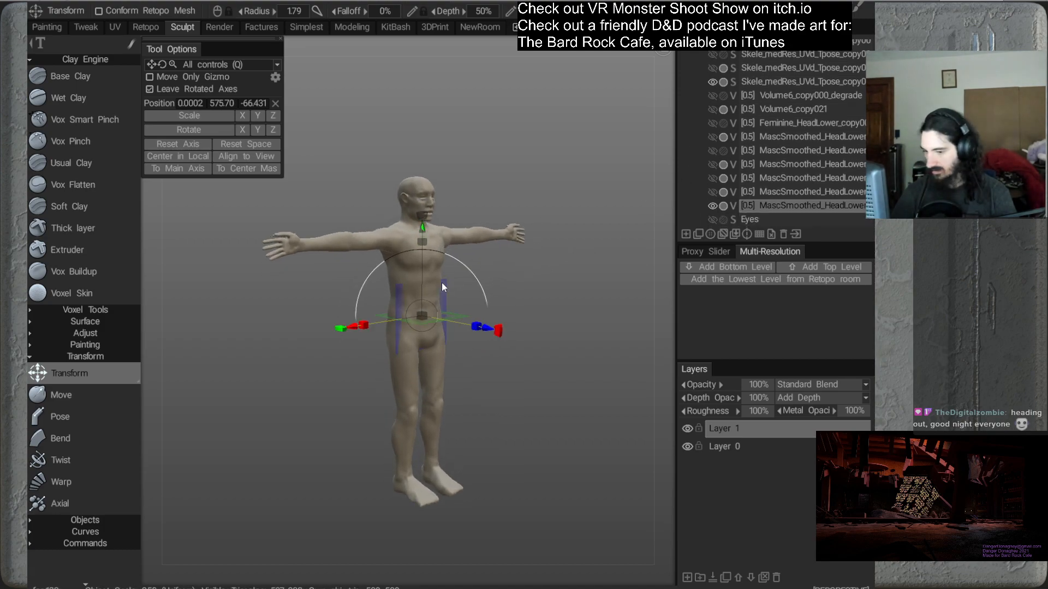
Adjust the trapezius beside the neck from behind on the cloned body with the Move brush at radius 61.8
click(86, 399)
alt+middle_drag(318, 333, 311, 330)
mouse_move(558, 277)
alt+mouse_down()
mouse_move(489, 289)
mouse_move(527, 301)
mouse_move(469, 314)
mouse_move(505, 321)
mouse_move(441, 365)
mouse_move(405, 373)
mouse_move(357, 349)
mouse_move(452, 329)
mouse_move(484, 260)
alt+mouse_up()
alt+right_drag(485, 260, 506, 313)
alt+drag(506, 313, 495, 316)
right_drag(403, 233, 393, 237)
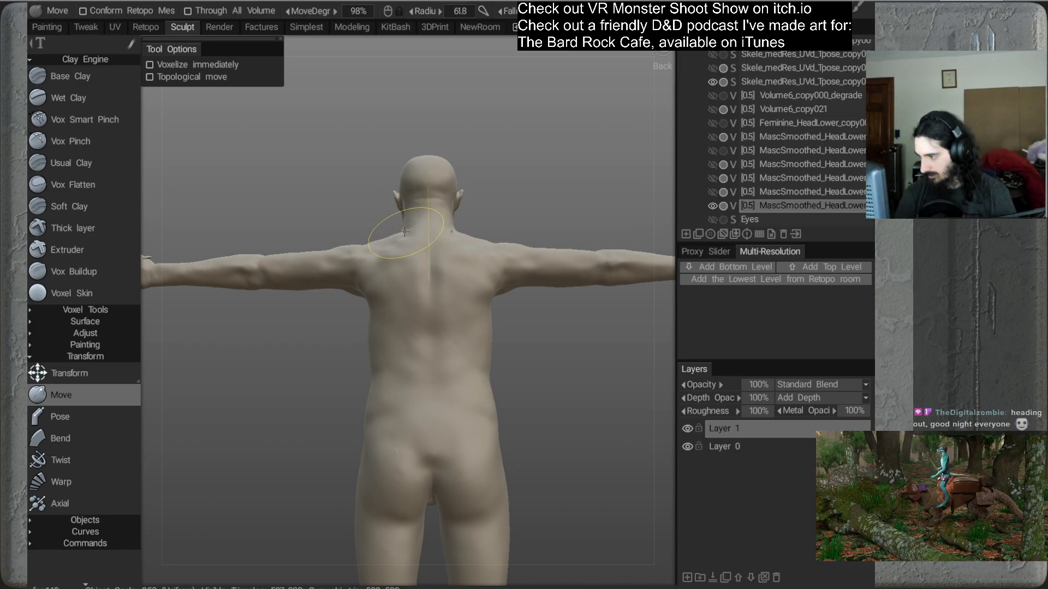
alt+drag(405, 232, 482, 300)
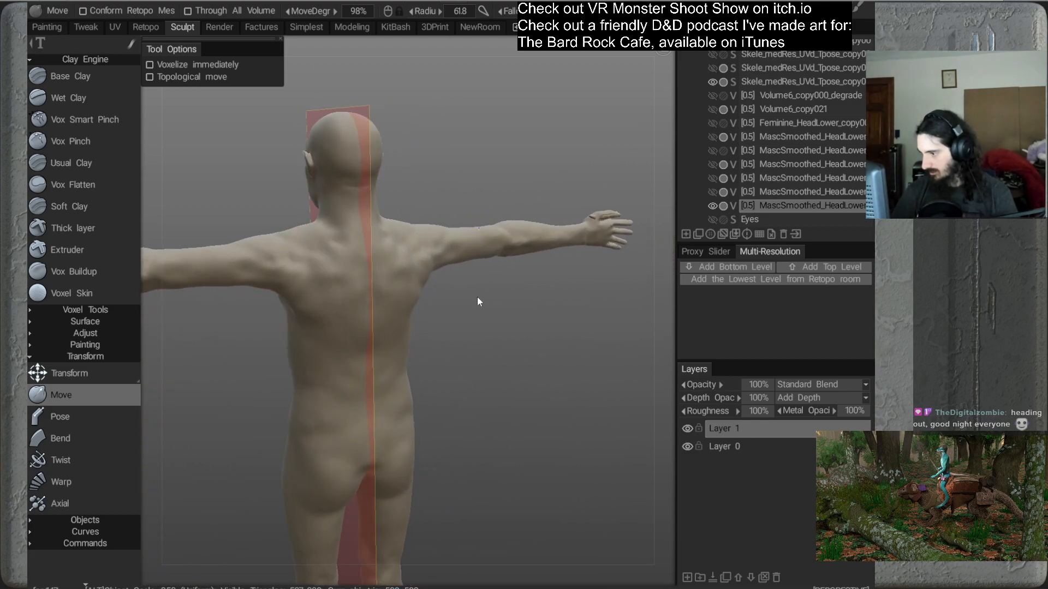
Refine the upper back and the side of the neck with Move strokes at radii 39.0 and 27.9
alt+middle_drag(482, 297, 555, 298)
mouse_move(441, 278)
alt+mouse_down()
mouse_move(470, 330)
mouse_move(457, 316)
mouse_move(497, 296)
alt+mouse_up()
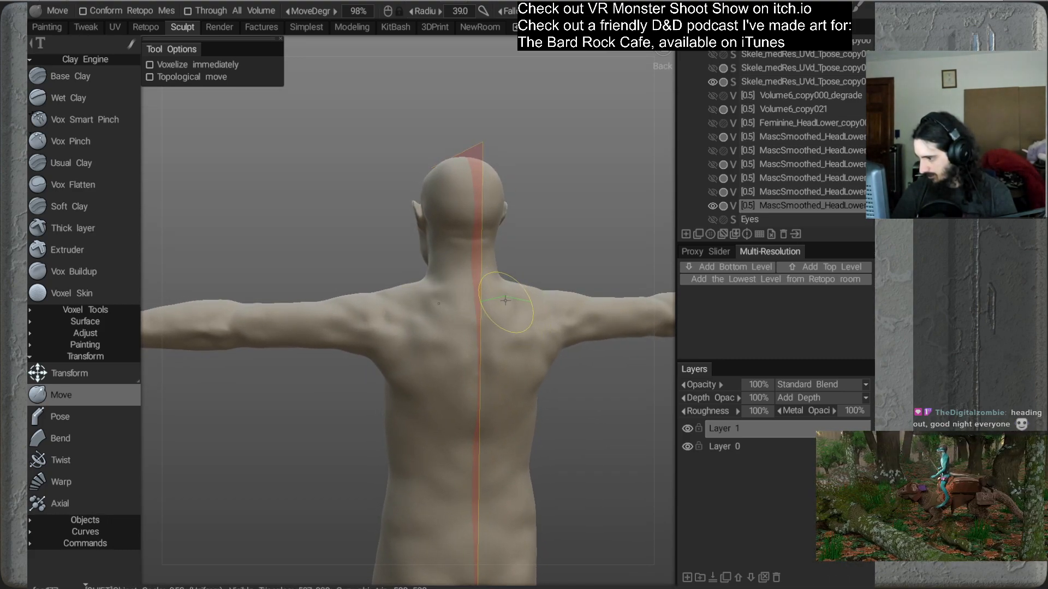
alt+drag(510, 306, 555, 268)
alt+drag(533, 328, 556, 262)
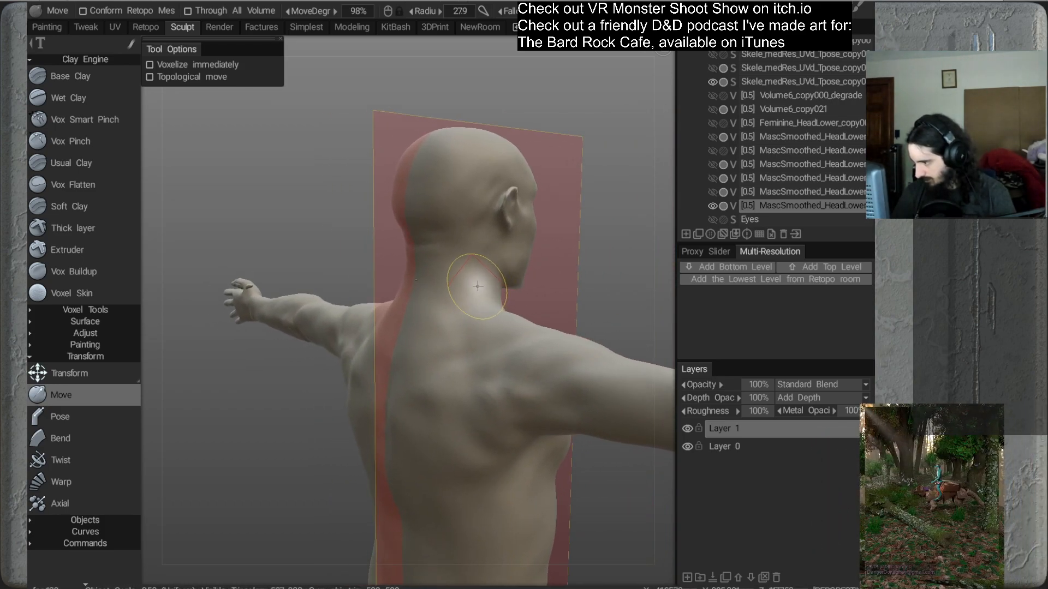
alt+drag(477, 285, 413, 299)
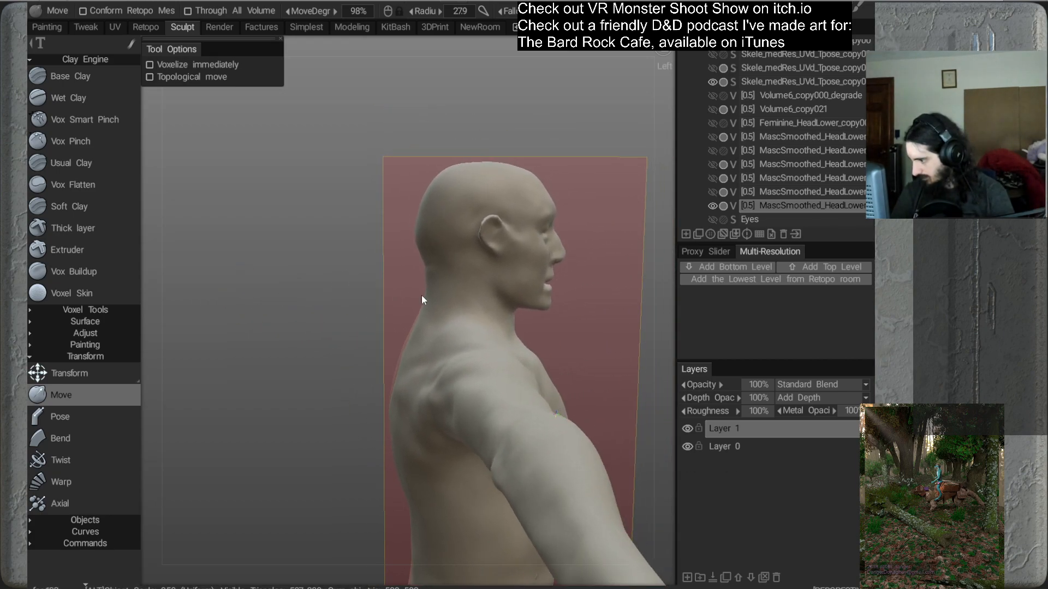
mouse_move(485, 305)
alt+mouse_down()
mouse_move(479, 346)
mouse_move(436, 318)
mouse_move(392, 333)
mouse_move(506, 290)
alt+mouse_up()
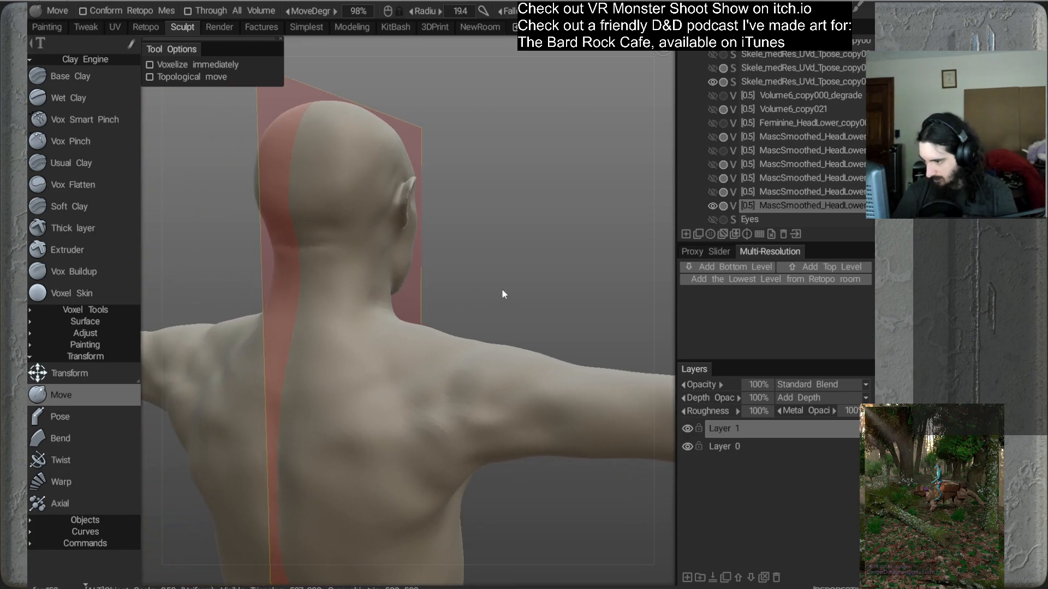
Pull the base of the neck upward from behind with a Move stroke at radius 29.6
right_drag(355, 316, 371, 318)
drag(371, 317, 370, 283)
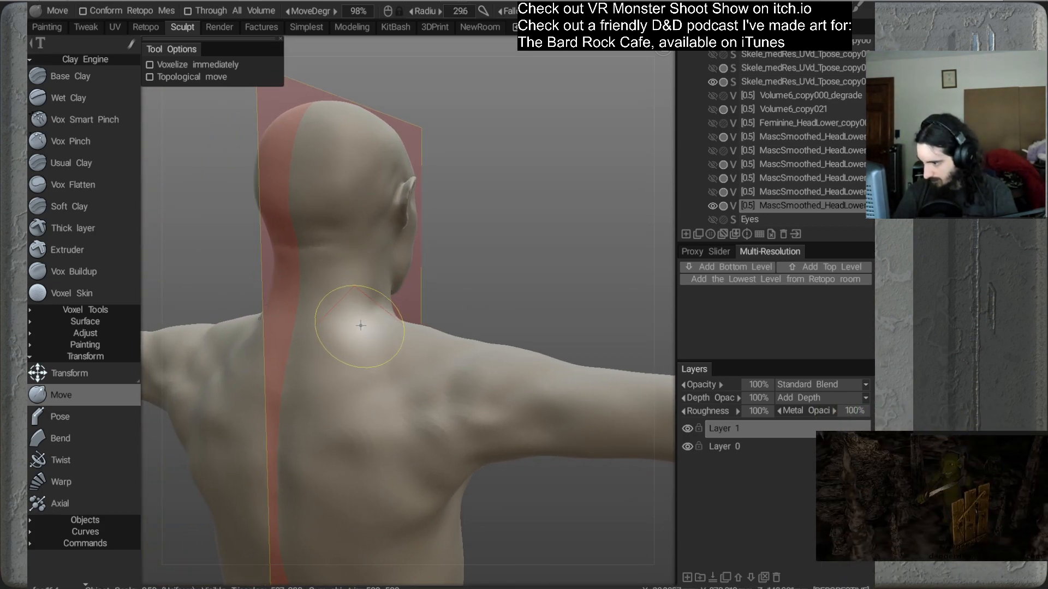
mouse_move(398, 394)
alt+mouse_down()
mouse_move(428, 326)
mouse_move(423, 308)
mouse_move(444, 349)
mouse_move(509, 323)
mouse_move(478, 266)
alt+mouse_up()
mouse_move(440, 311)
alt+mouse_down()
mouse_move(526, 352)
mouse_move(461, 298)
alt+mouse_up()
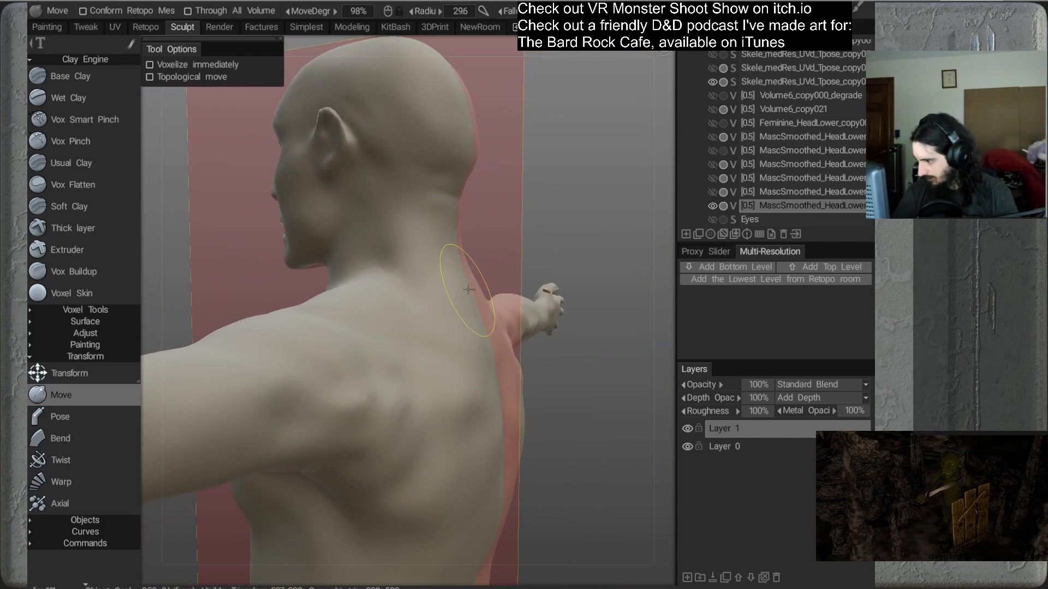
Smooth out the nape and the area above the shoulder blade with Move strokes at radii 16.0 and 21.9
right_drag(457, 293, 447, 296)
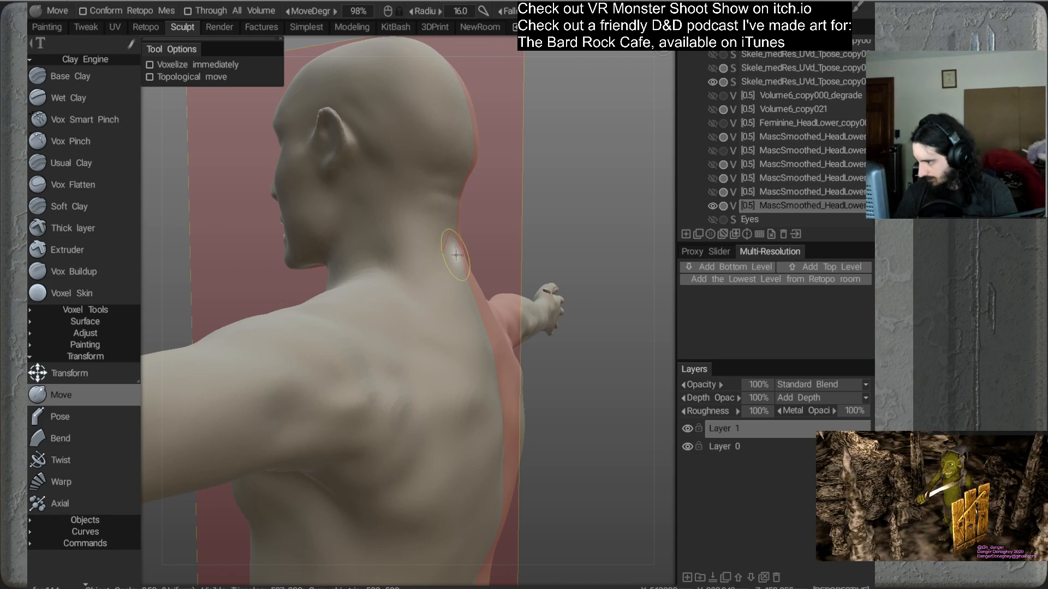
mouse_move(517, 355)
alt+mouse_down()
mouse_move(469, 312)
mouse_move(529, 357)
mouse_move(558, 341)
mouse_move(576, 346)
mouse_move(534, 378)
mouse_move(450, 378)
mouse_move(440, 345)
alt+mouse_up()
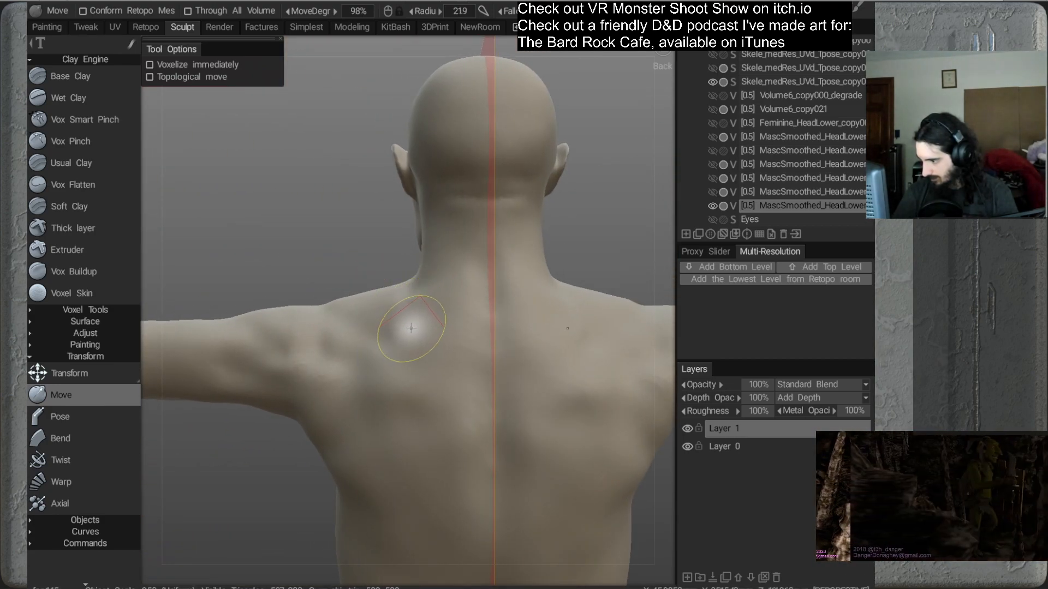
mouse_move(408, 340)
alt+mouse_down()
mouse_move(510, 421)
mouse_move(428, 437)
mouse_move(446, 427)
mouse_move(477, 339)
mouse_move(472, 365)
mouse_move(416, 276)
mouse_move(488, 333)
mouse_move(449, 349)
mouse_move(490, 335)
mouse_move(523, 346)
mouse_move(435, 364)
mouse_move(519, 414)
mouse_move(493, 442)
alt+mouse_up()
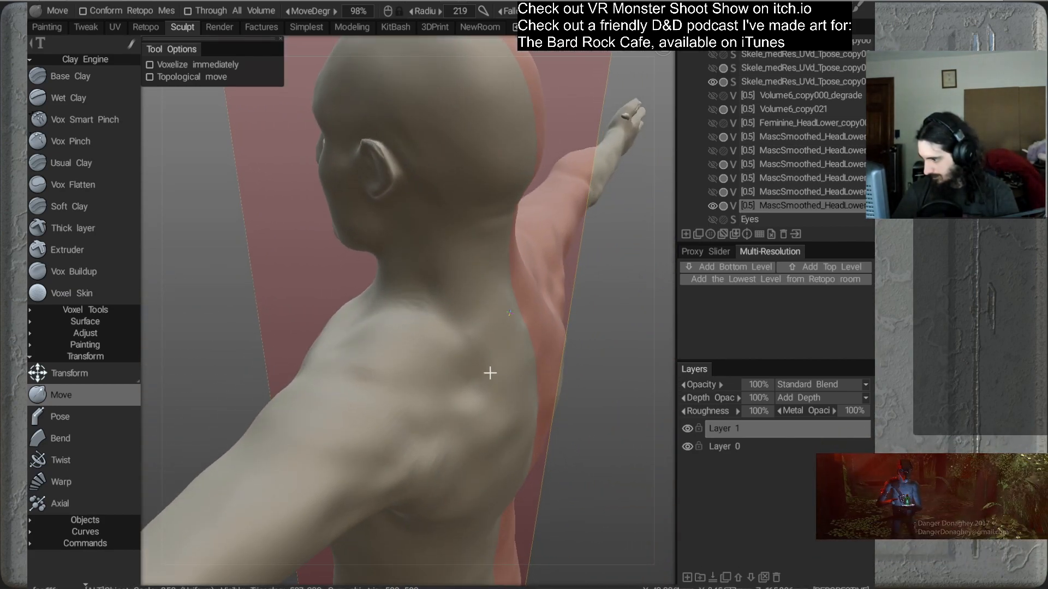
mouse_move(470, 365)
alt+mouse_down()
mouse_move(539, 345)
mouse_move(529, 274)
mouse_move(516, 322)
mouse_move(551, 340)
mouse_move(507, 296)
alt+mouse_up()
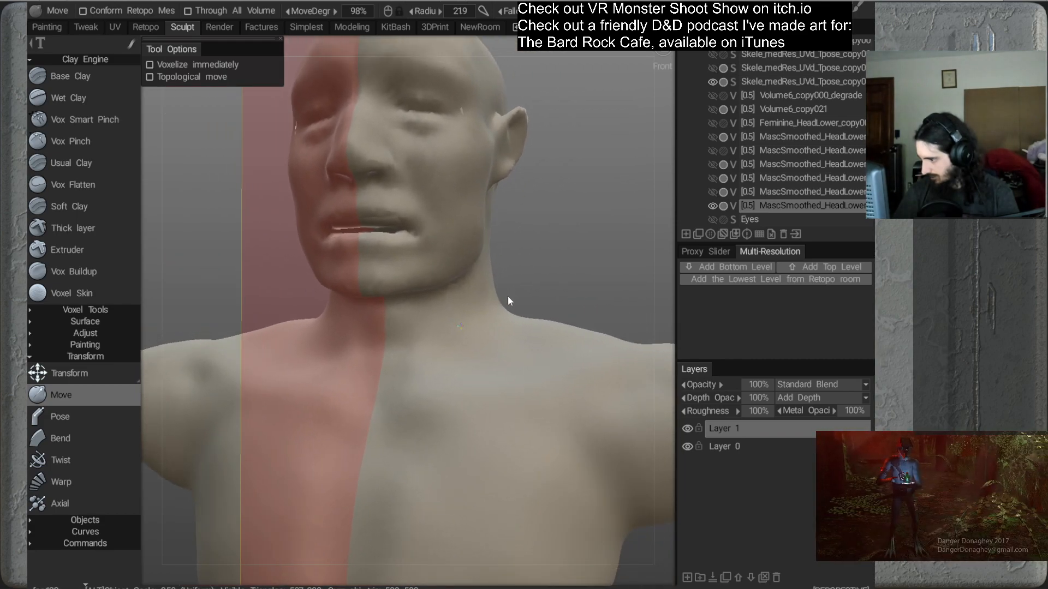
Examine the head, neck, back and outstretched arms of the body from the front, sides and behind
alt+right_drag(508, 296, 527, 239)
alt+drag(527, 244, 374, 335)
alt+right_drag(374, 335, 394, 346)
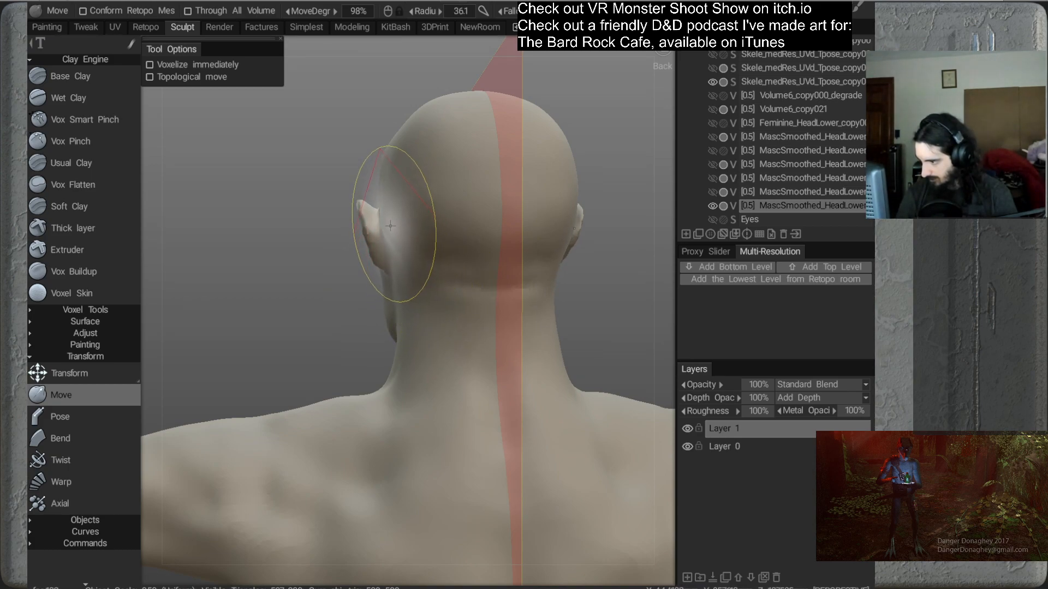
alt+drag(393, 182, 500, 287)
alt+right_drag(501, 288, 475, 313)
alt+drag(475, 314, 459, 252)
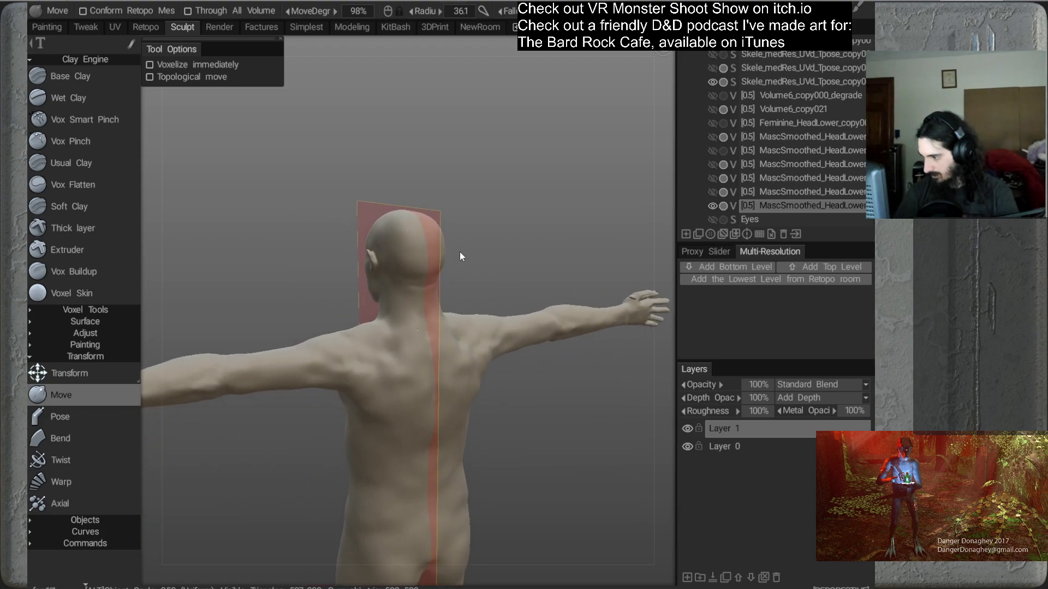
alt+right_drag(459, 252, 475, 307)
mouse_move(475, 312)
alt+mouse_down()
mouse_move(463, 291)
mouse_move(493, 308)
mouse_move(479, 312)
alt+mouse_up()
alt+drag(529, 336, 542, 339)
alt+right_drag(542, 339, 506, 188)
alt+drag(503, 262, 475, 266)
alt+right_drag(475, 265, 558, 377)
alt+drag(558, 377, 513, 289)
alt+right_drag(513, 289, 506, 353)
mouse_move(473, 349)
alt+mouse_down()
mouse_move(506, 369)
mouse_move(575, 371)
mouse_move(511, 324)
mouse_move(459, 361)
mouse_move(419, 357)
mouse_move(409, 370)
alt+mouse_up()
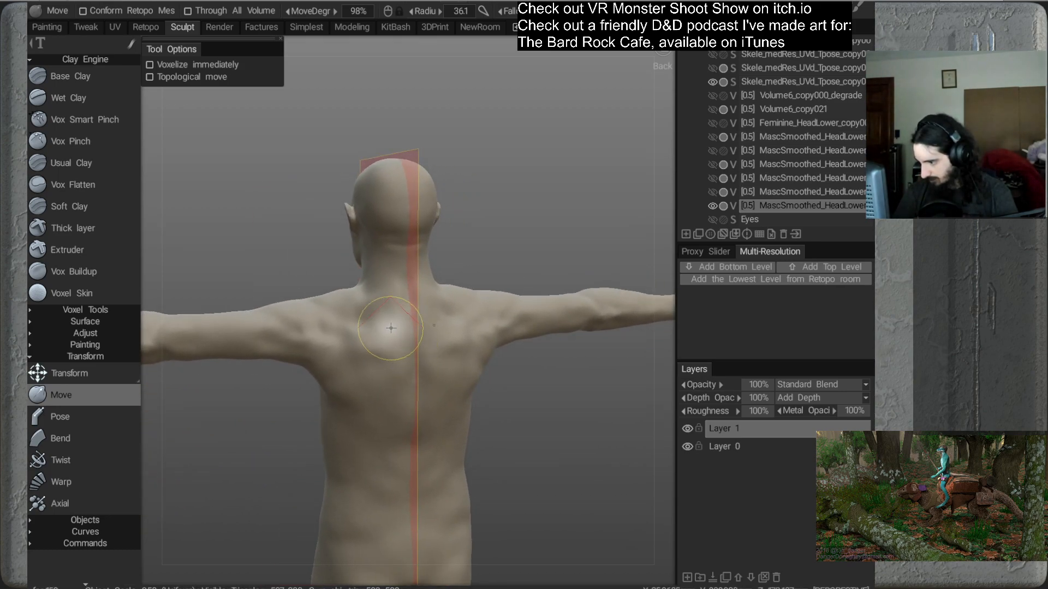
Reshape the upper back around the shoulder blade from behind and the side with Move strokes at radii 62.9 and 51.0
mouse_move(383, 314)
alt+mouse_down()
mouse_move(483, 364)
mouse_move(561, 365)
mouse_move(365, 352)
mouse_move(385, 345)
mouse_move(407, 405)
mouse_move(483, 412)
mouse_move(444, 351)
mouse_move(476, 364)
mouse_move(565, 365)
mouse_move(476, 365)
alt+mouse_up()
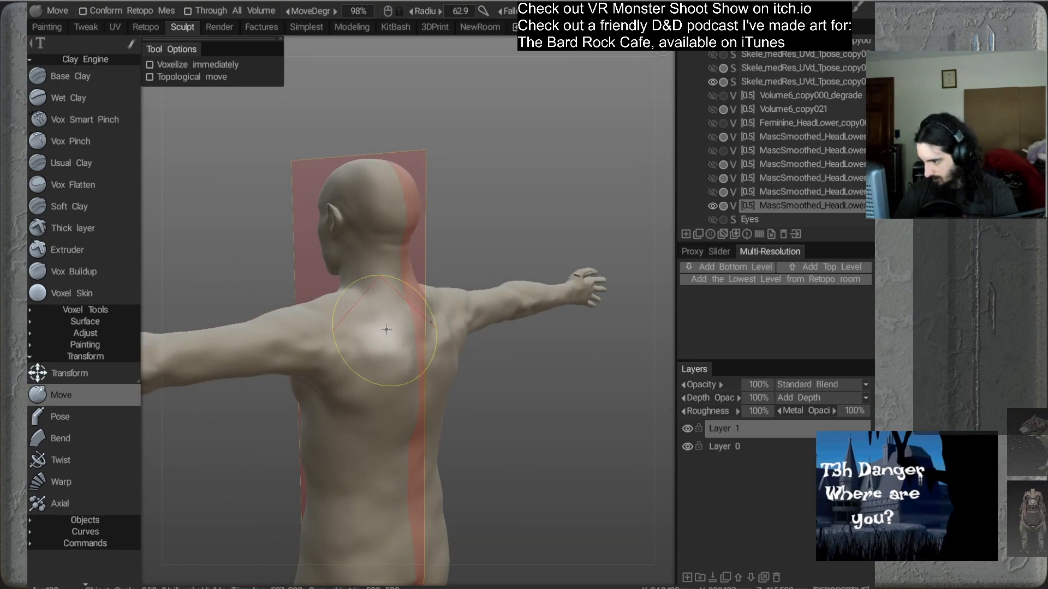
mouse_move(388, 327)
alt+mouse_down()
mouse_move(385, 353)
mouse_move(378, 347)
alt+mouse_up()
mouse_move(444, 321)
alt+mouse_down()
mouse_move(509, 363)
mouse_move(568, 371)
mouse_move(509, 306)
mouse_move(431, 309)
alt+mouse_up()
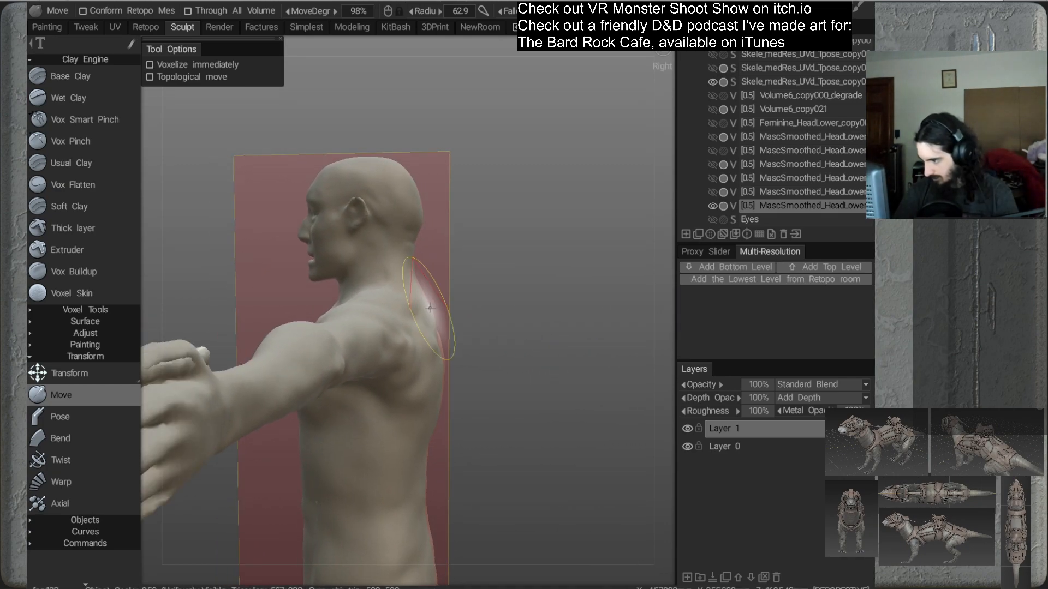
mouse_move(457, 343)
alt+mouse_down()
mouse_move(420, 386)
mouse_move(468, 323)
alt+mouse_up()
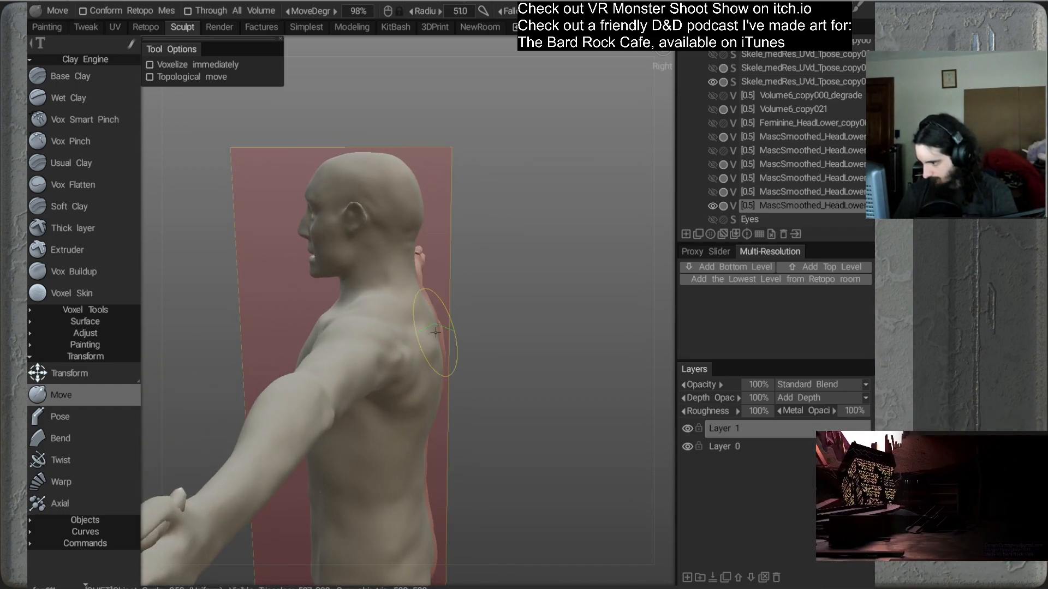
alt+drag(487, 362, 500, 295)
Adjust the curve of the upper back in side profile with Move strokes at radii 54.9 and 82.0
mouse_move(500, 295)
alt+right_down()
mouse_move(473, 330)
mouse_move(443, 295)
alt+right_up()
mouse_move(443, 280)
alt+mouse_down()
mouse_move(449, 313)
mouse_move(517, 320)
alt+mouse_up()
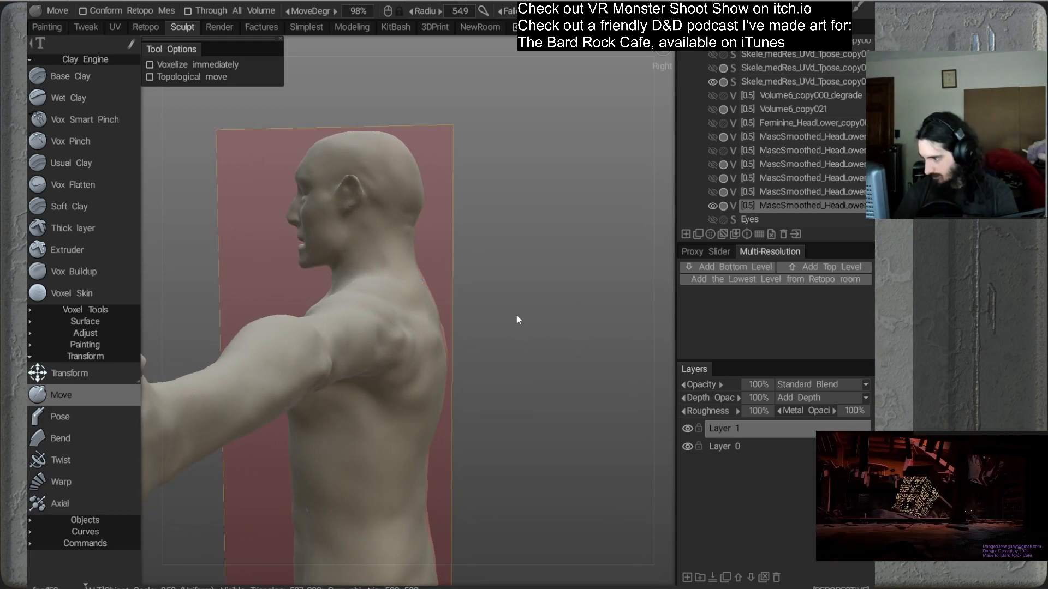
alt+drag(459, 315, 456, 306)
right_drag(427, 299, 434, 304)
mouse_move(437, 301)
alt+mouse_down()
mouse_move(440, 279)
mouse_move(474, 312)
mouse_move(467, 405)
mouse_move(430, 329)
alt+mouse_up()
alt+drag(489, 286, 463, 293)
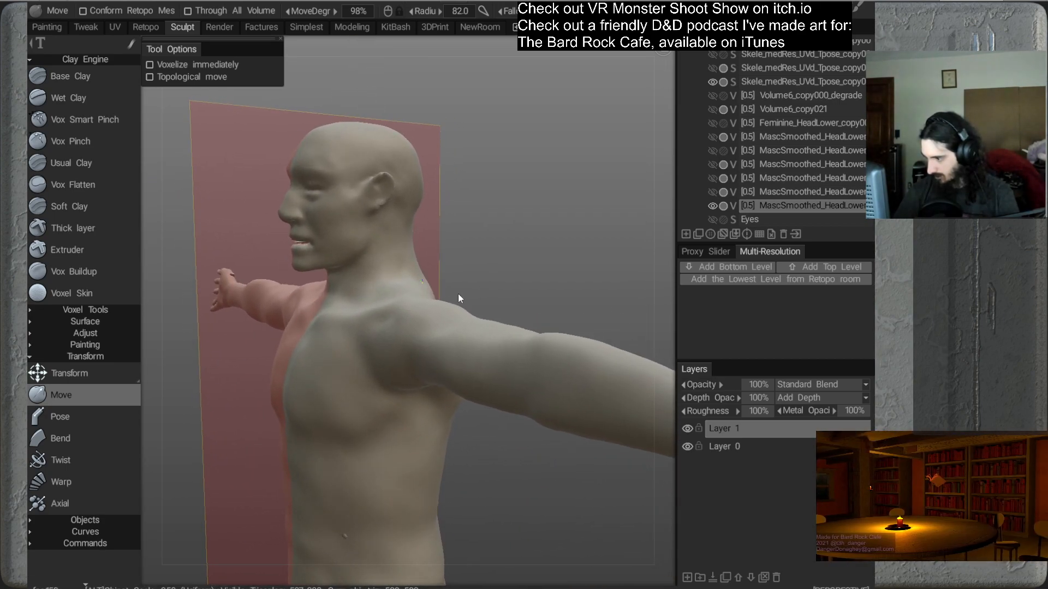
Nudge the top of the shoulder slightly inward with a Move stroke at radius 85.2
right_drag(410, 315, 391, 315)
mouse_move(391, 319)
alt+mouse_down()
mouse_move(418, 342)
mouse_move(308, 343)
mouse_move(339, 327)
mouse_move(346, 335)
alt+mouse_up()
right_drag(374, 316, 392, 318)
drag(396, 313, 388, 310)
mouse_move(366, 397)
alt+mouse_down()
mouse_move(403, 416)
mouse_move(514, 414)
alt+mouse_up()
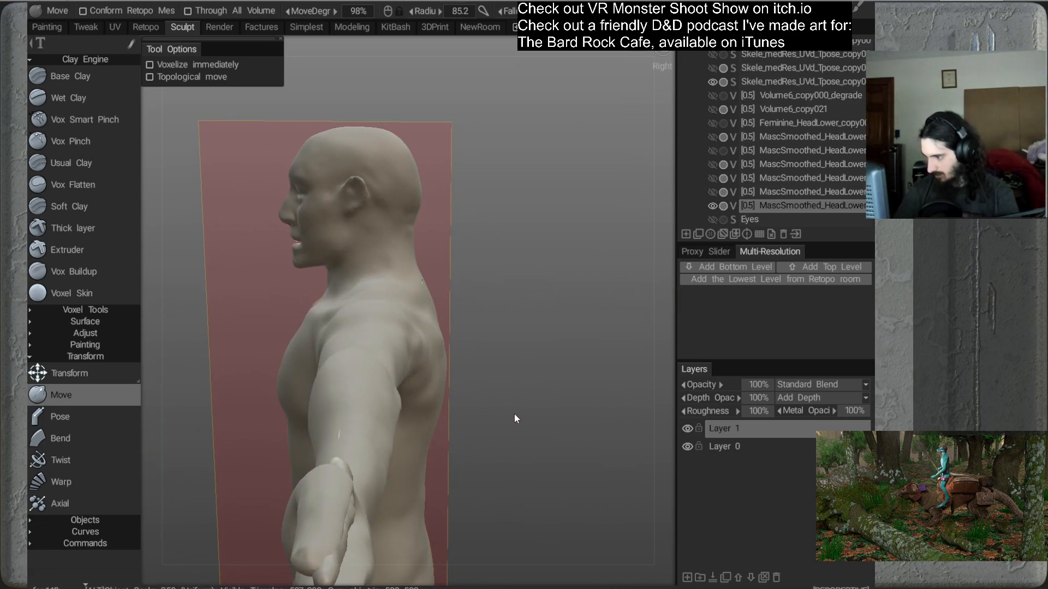
Adjust the shoulder and upper arm from above with the Move brush at radii 98.5 and 66.6
alt+right_drag(514, 414, 450, 310)
mouse_move(449, 310)
alt+mouse_down()
mouse_move(509, 355)
mouse_move(545, 355)
mouse_move(464, 333)
mouse_move(486, 358)
mouse_move(456, 410)
mouse_move(447, 358)
mouse_move(386, 317)
mouse_move(386, 327)
mouse_move(374, 300)
mouse_move(382, 285)
mouse_move(430, 324)
mouse_move(454, 295)
mouse_move(464, 341)
alt+mouse_up()
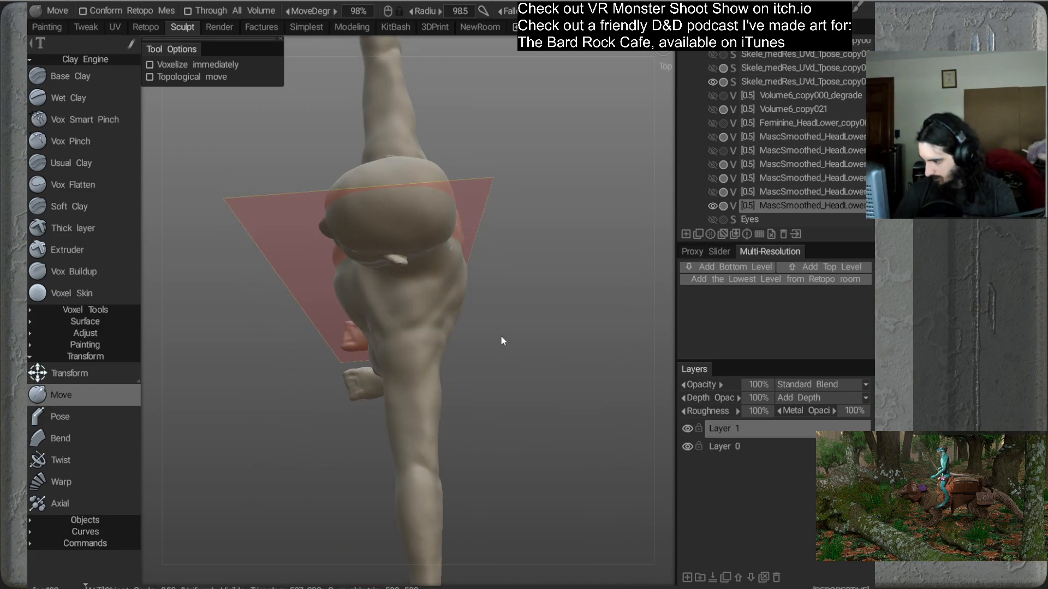
alt+middle_drag(459, 352, 437, 312)
right_drag(417, 328, 383, 337)
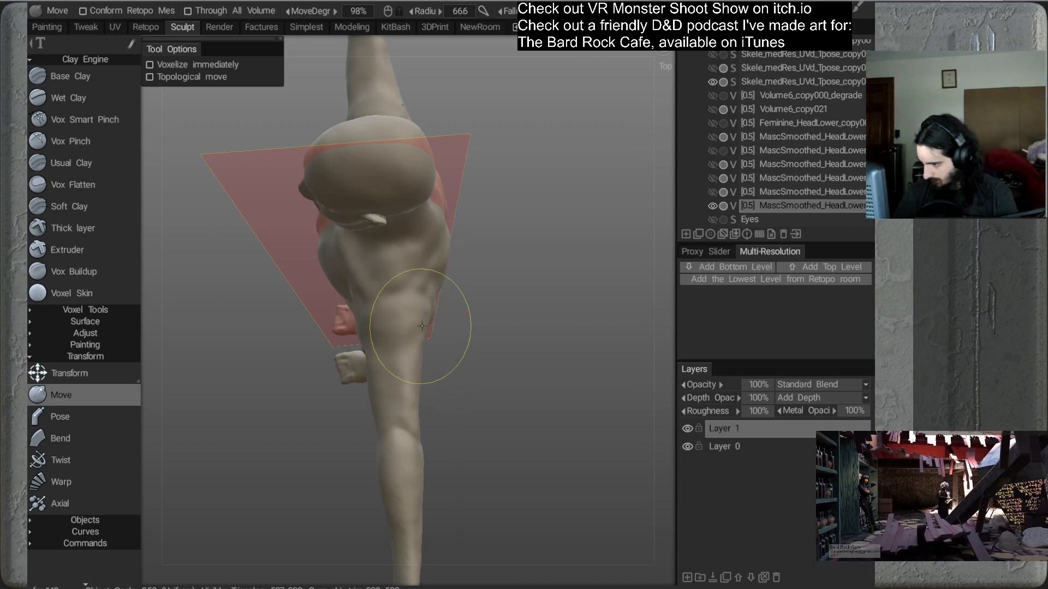
mouse_move(452, 328)
alt+mouse_down()
mouse_move(424, 320)
mouse_move(415, 280)
mouse_move(440, 302)
mouse_move(516, 273)
mouse_move(411, 336)
mouse_move(440, 283)
mouse_move(431, 296)
mouse_move(390, 259)
mouse_move(470, 263)
mouse_move(424, 241)
mouse_move(407, 289)
mouse_move(353, 310)
mouse_move(381, 255)
alt+mouse_up()
Refine the rear of the armpit and upper arm with Move strokes at radii 22.4, 34.4 and 42.0
right_click(375, 266)
right_drag(374, 266, 361, 266)
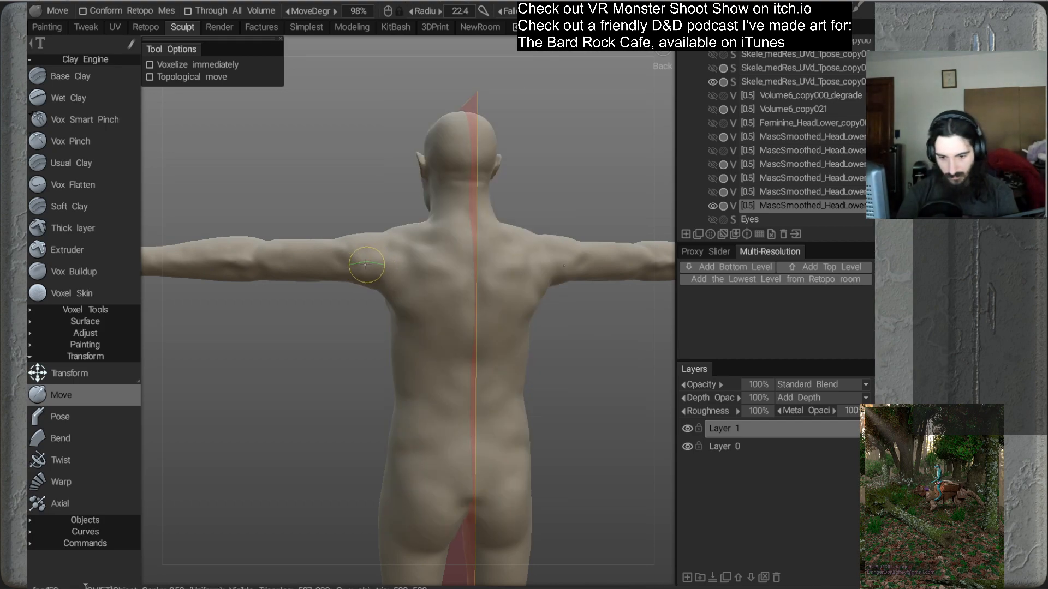
mouse_move(374, 297)
alt+mouse_down()
mouse_move(393, 367)
mouse_move(480, 360)
mouse_move(470, 377)
alt+mouse_up()
right_drag(406, 301, 421, 302)
alt+drag(406, 301, 392, 403)
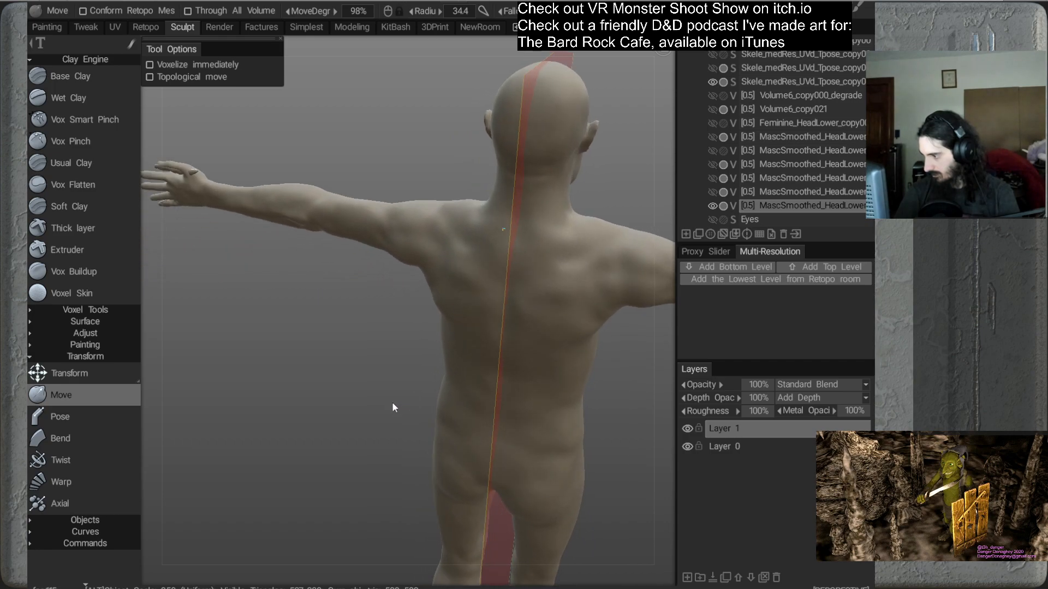
mouse_move(425, 252)
alt+mouse_down()
mouse_move(511, 268)
mouse_move(541, 309)
mouse_move(434, 304)
mouse_move(478, 325)
mouse_move(498, 304)
mouse_move(444, 297)
mouse_move(419, 358)
mouse_move(358, 356)
mouse_move(385, 316)
alt+mouse_up()
mouse_move(449, 328)
alt+mouse_down()
mouse_move(533, 346)
mouse_move(506, 371)
mouse_move(457, 361)
mouse_move(479, 285)
alt+mouse_up()
mouse_move(410, 267)
alt+mouse_down()
mouse_move(468, 346)
mouse_move(475, 306)
mouse_move(489, 327)
mouse_move(428, 317)
mouse_move(467, 333)
mouse_move(508, 253)
mouse_move(520, 246)
mouse_move(516, 274)
mouse_move(532, 246)
mouse_move(530, 288)
mouse_move(516, 273)
mouse_move(495, 285)
alt+mouse_up()
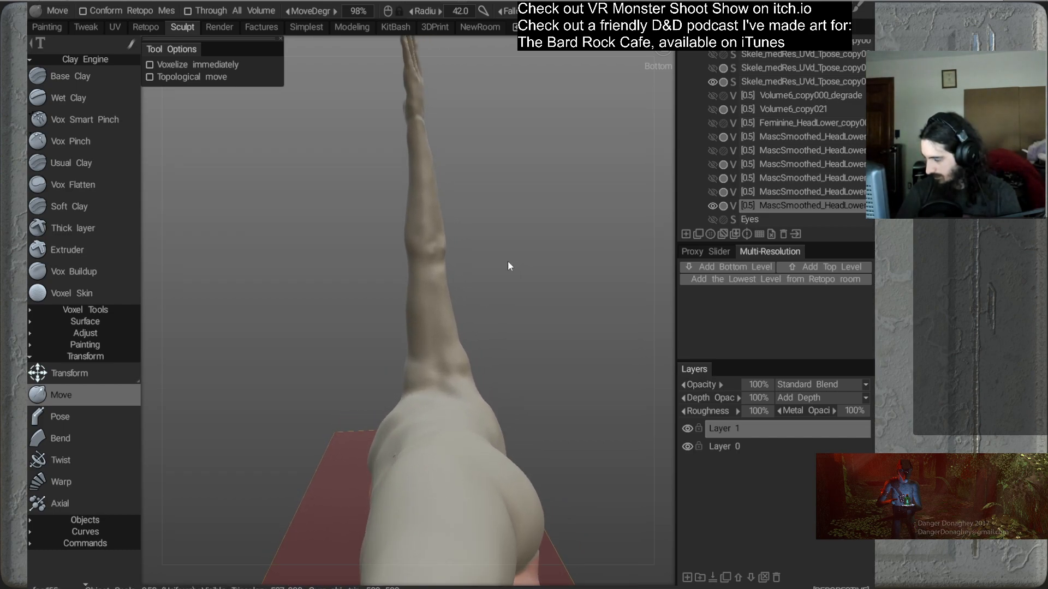
Make the working body volume see-through so the skeleton inside it can guide the sculpting
click(712, 206)
click(712, 206)
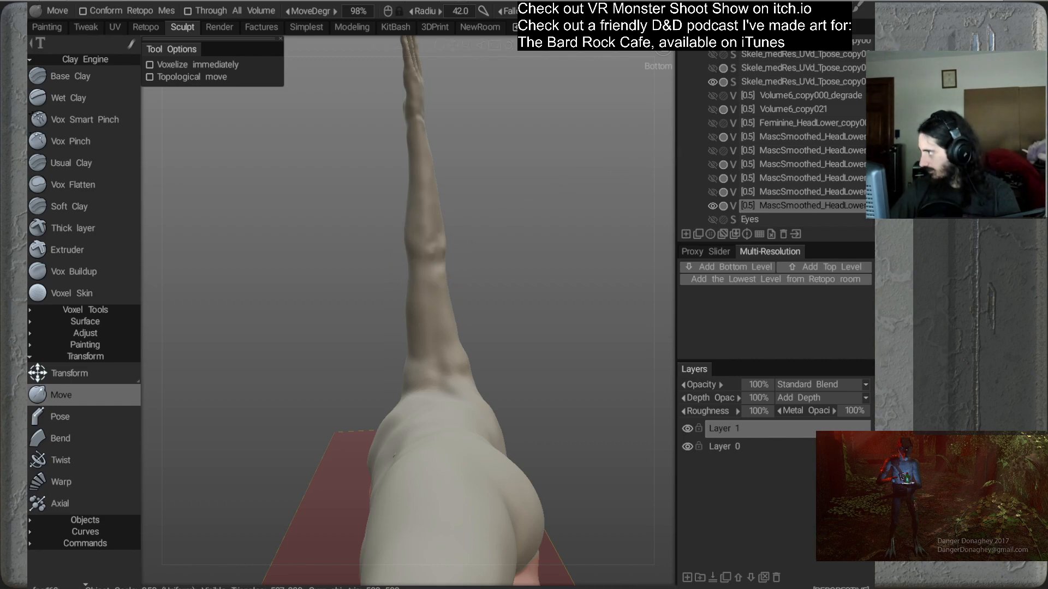
mouse_move(818, 9)
click(701, 209)
Shift the elbow and upper arm toward the bones from below with Move strokes at radii 104 and 81.8
right_drag(409, 248, 462, 256)
drag(443, 251, 442, 245)
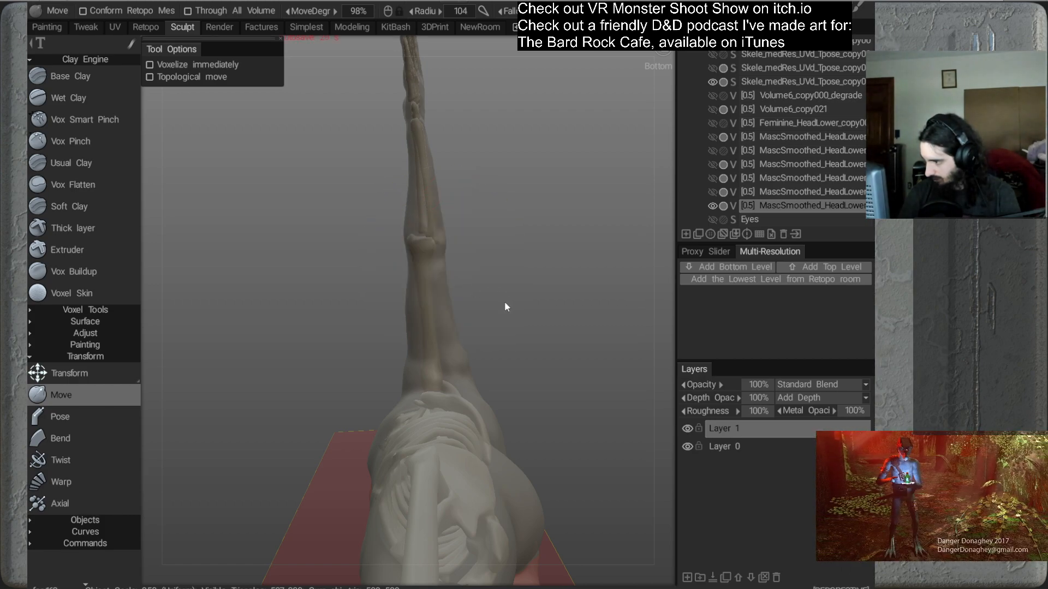
drag(451, 309, 446, 307)
right_drag(453, 313, 425, 314)
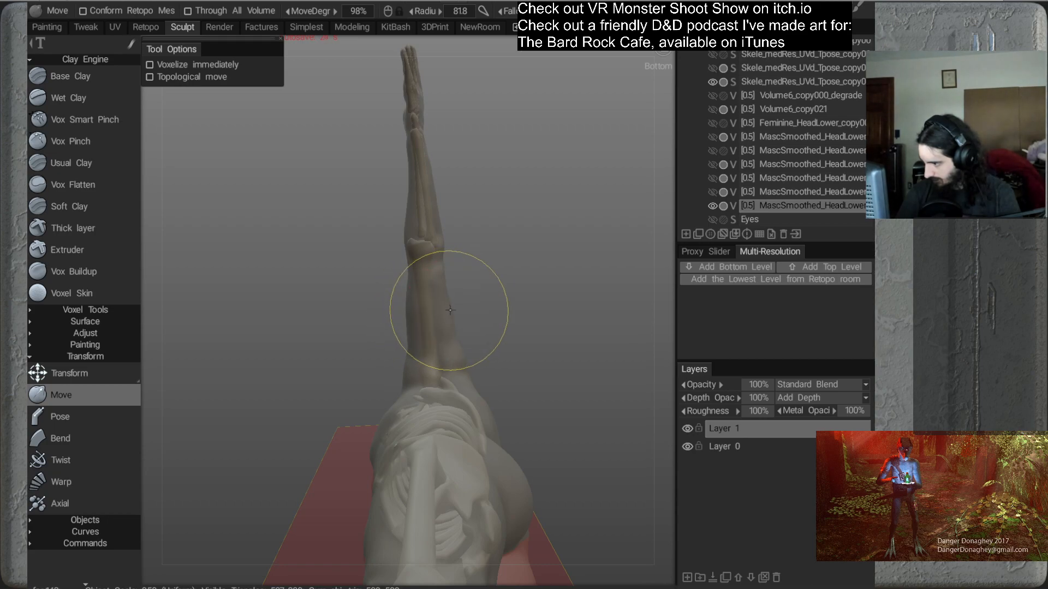
drag(492, 264, 519, 229)
drag(449, 313, 445, 317)
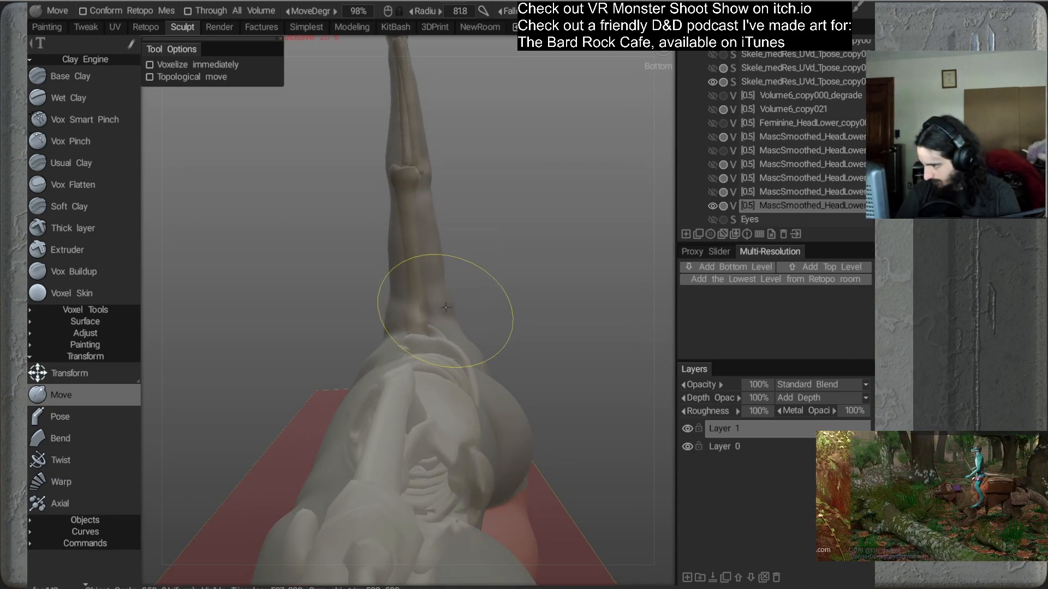
Fit the elbow and forearm around the bones from below with Move strokes at radii 81.8 and 57.2
drag(514, 252, 535, 252)
alt+middle_drag(535, 250, 555, 269)
drag(428, 229, 426, 222)
mouse_move(489, 231)
mouse_down()
mouse_move(558, 258)
mouse_move(437, 222)
mouse_move(486, 241)
mouse_move(488, 260)
mouse_move(471, 206)
mouse_up()
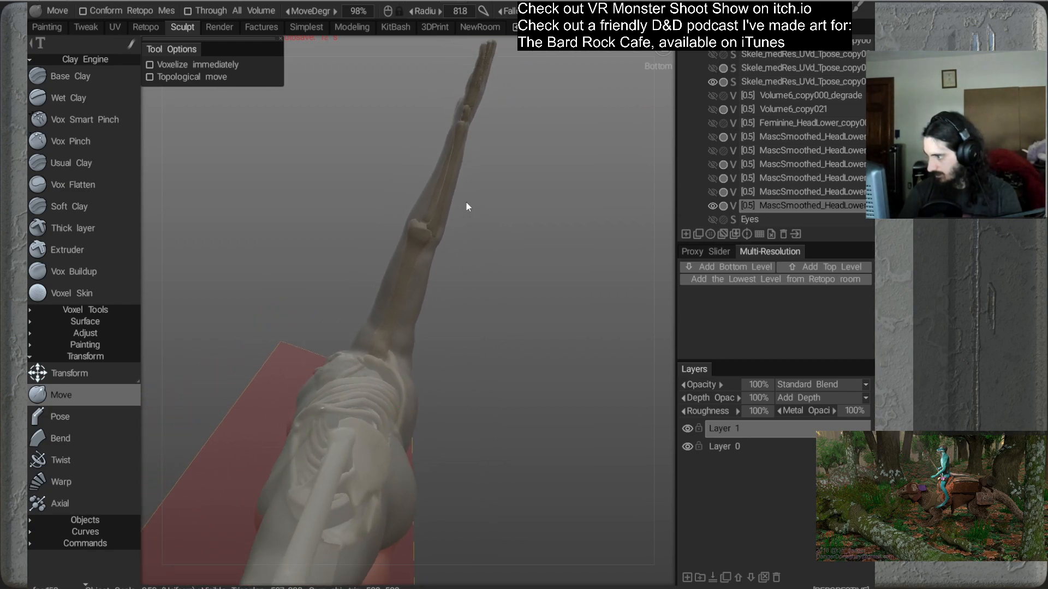
right_drag(437, 177, 425, 176)
mouse_move(440, 173)
mouse_down()
mouse_move(424, 187)
mouse_move(437, 163)
mouse_move(457, 165)
mouse_move(500, 274)
mouse_move(572, 319)
mouse_move(440, 261)
mouse_move(498, 404)
mouse_move(459, 316)
mouse_move(443, 361)
mouse_move(411, 344)
mouse_move(424, 363)
mouse_move(506, 298)
mouse_up()
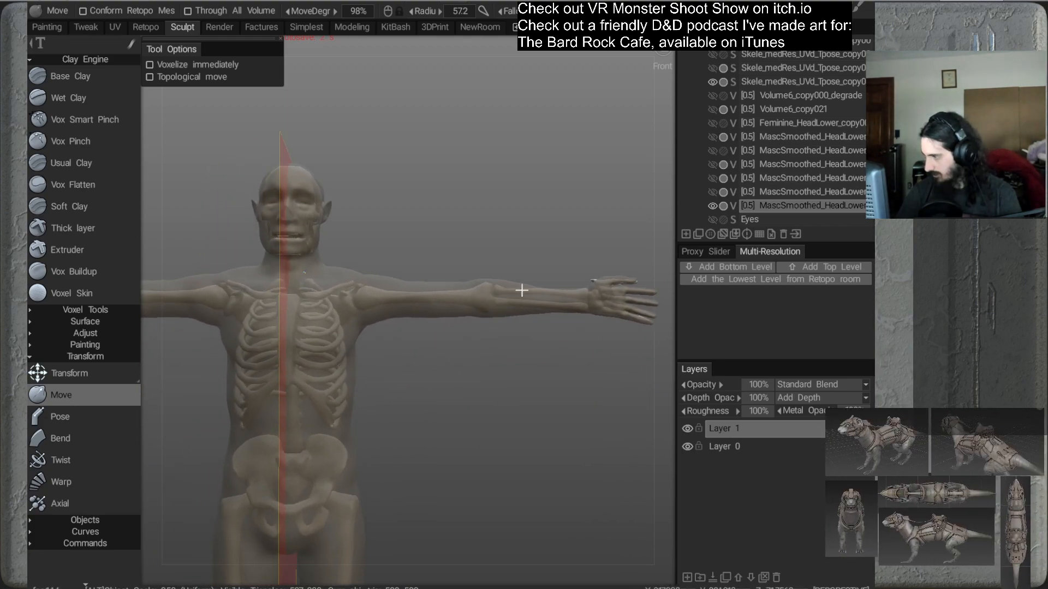
Clone the see-through body volume, hide the original and activate the Move brush for the new copy
right_click(761, 205)
mouse_move(726, 389)
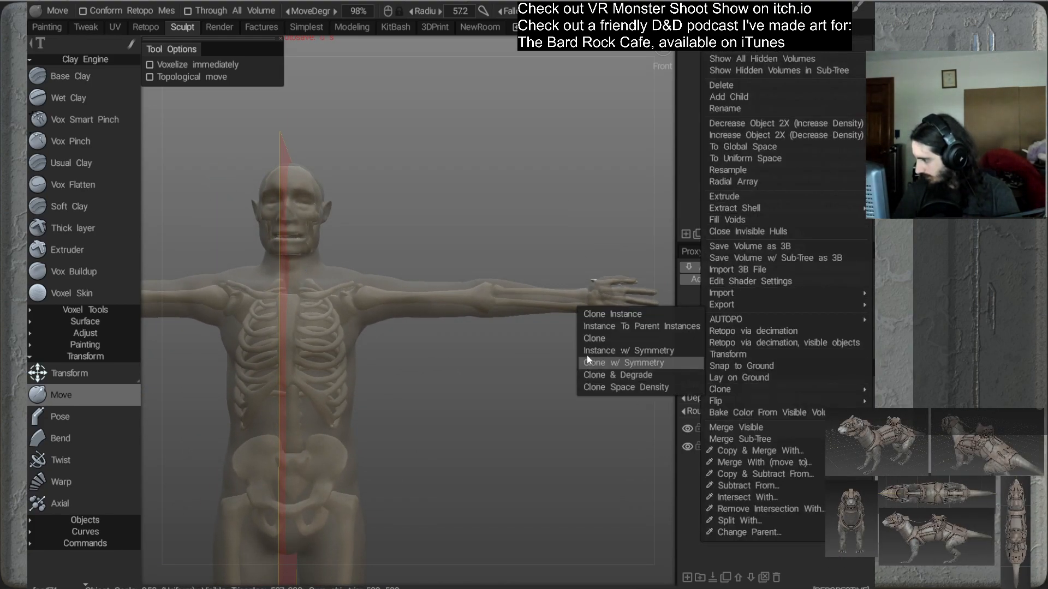
click(586, 350)
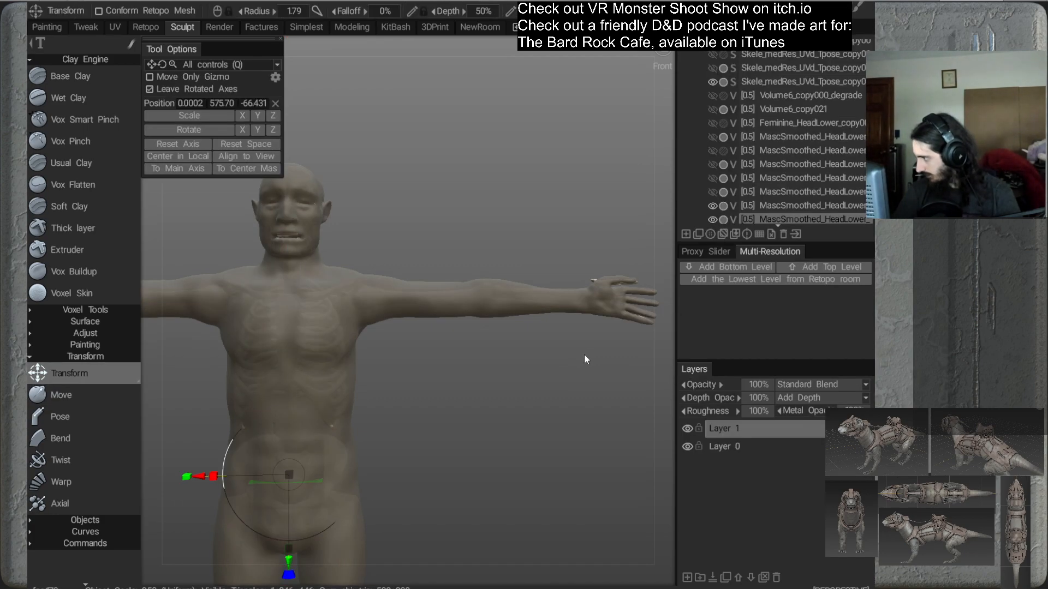
click(711, 207)
alt+right_drag(541, 243, 458, 311)
alt+middle_drag(453, 316, 483, 242)
click(60, 394)
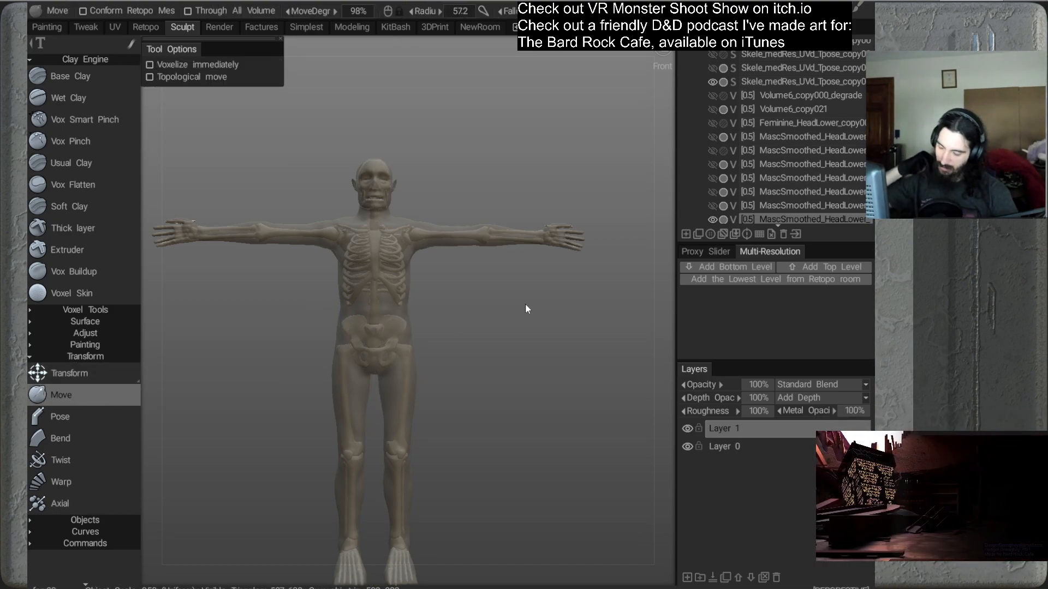
Run AUTOPO on the selected body volume with 15000 polygons, Best Quality and 95% detail capture, without density painting or guide strokes
mouse_move(528, 327)
alt+mouse_down()
mouse_move(422, 353)
mouse_move(519, 344)
alt+mouse_up()
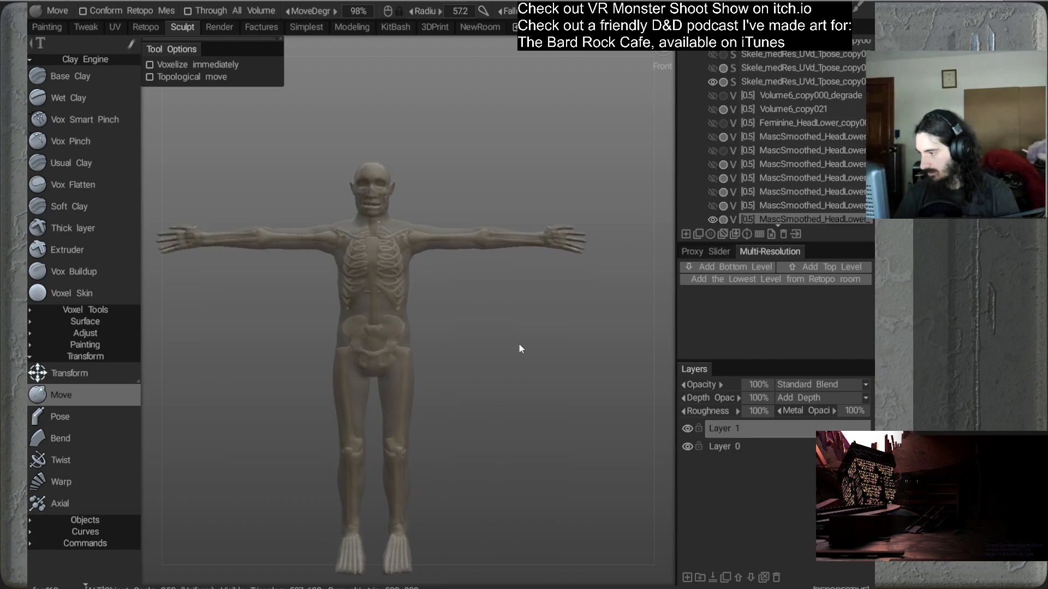
right_click(774, 221)
mouse_move(726, 320)
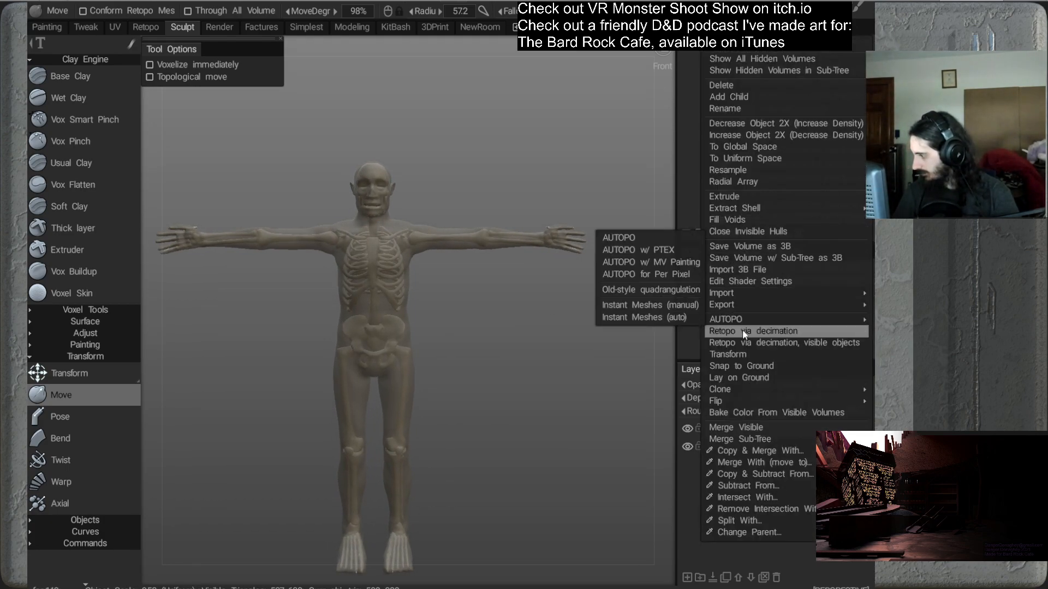
click(622, 236)
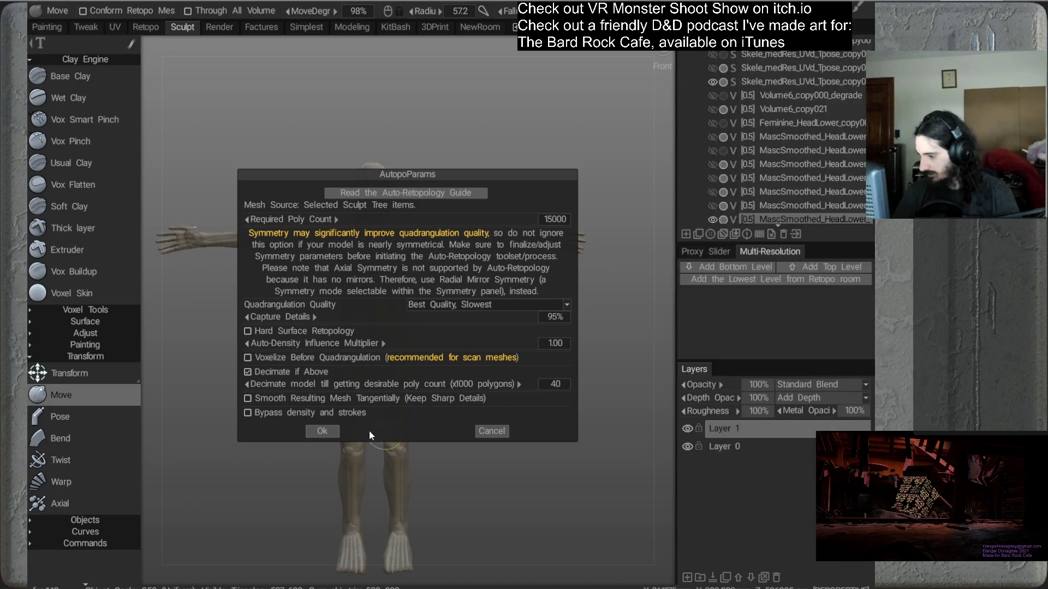
click(316, 434)
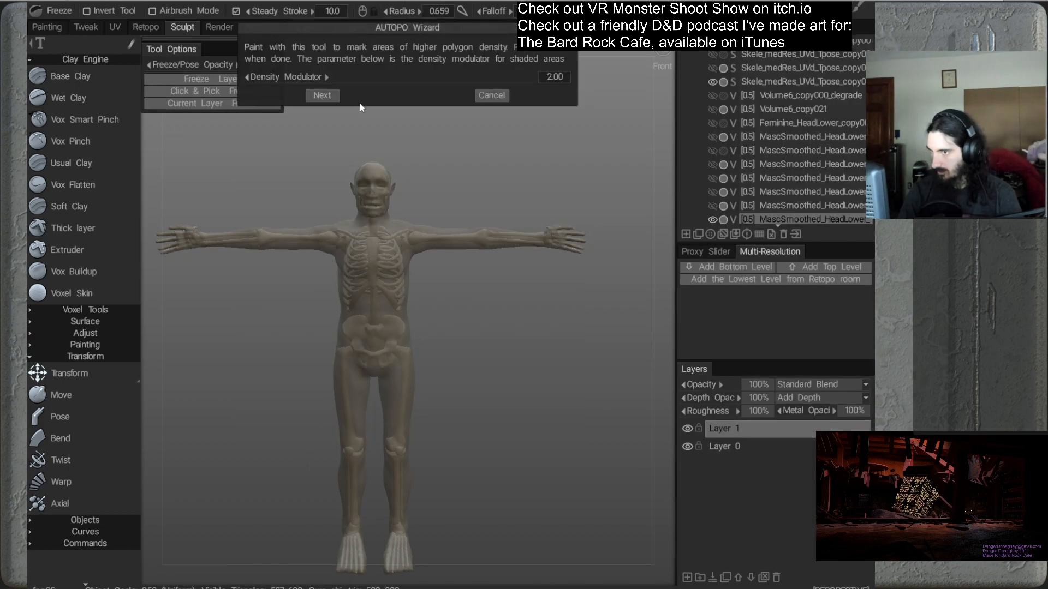
click(334, 95)
click(329, 160)
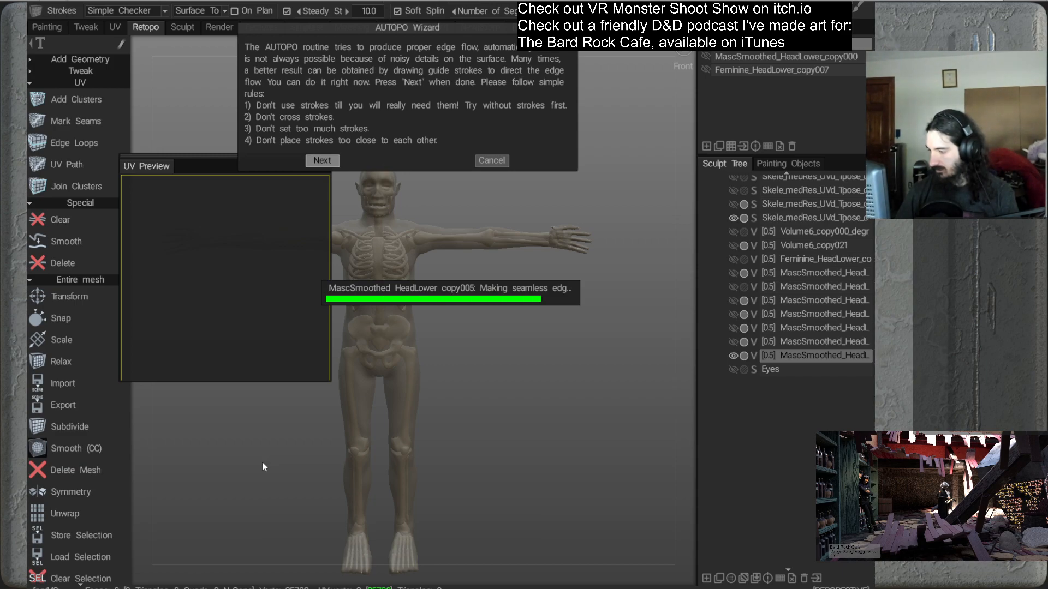
Examine the edge flow of the new masculine retopo mesh from the side, front and three-quarter views
alt+middle_drag(454, 280, 501, 280)
alt+drag(476, 322, 430, 325)
right_drag(451, 322, 551, 359)
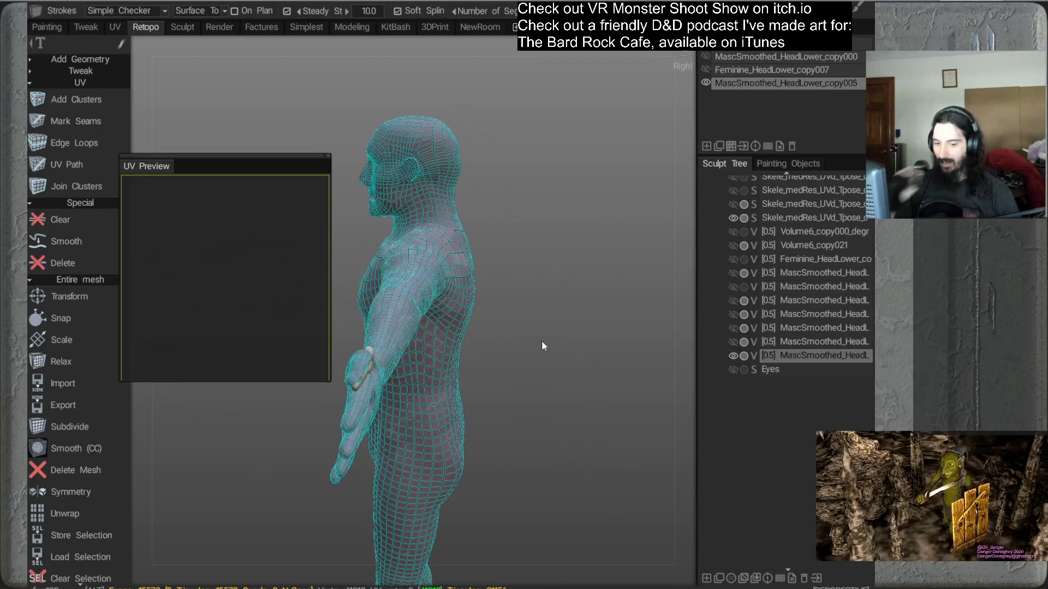
right_drag(530, 303, 587, 295)
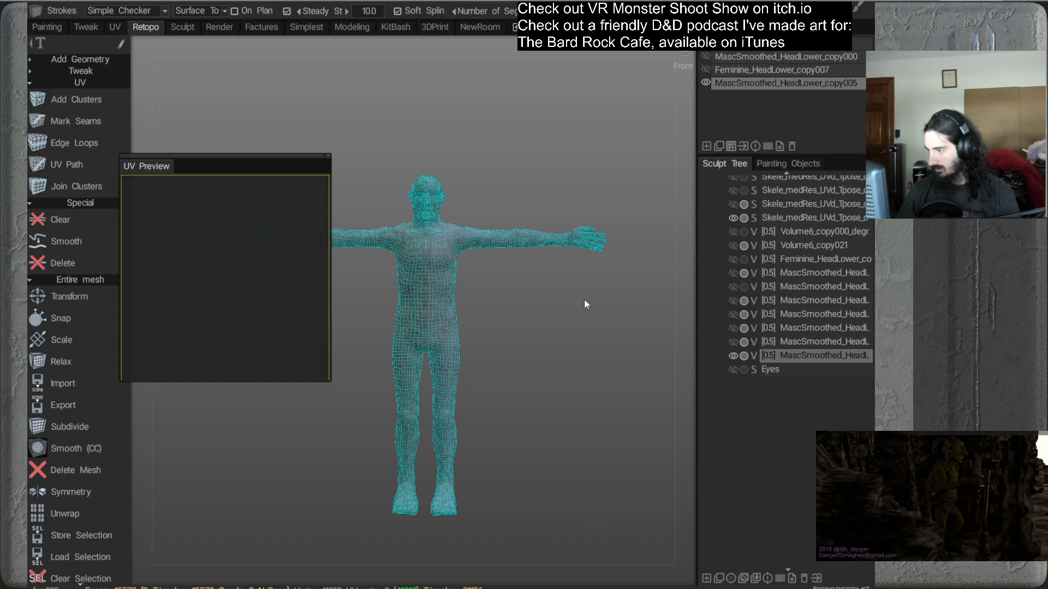
right_drag(582, 303, 618, 251)
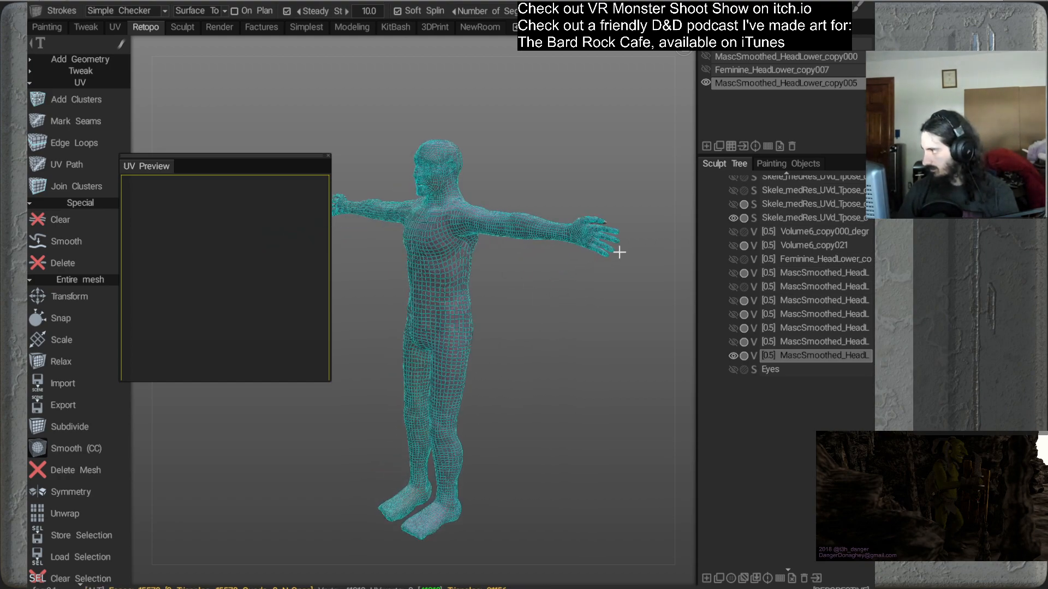
Display the MascSmoothed_HeadLower_copy000 retopo mesh instead of copy005 and hide the body volume so the mesh overlays the skeleton
click(706, 56)
click(705, 82)
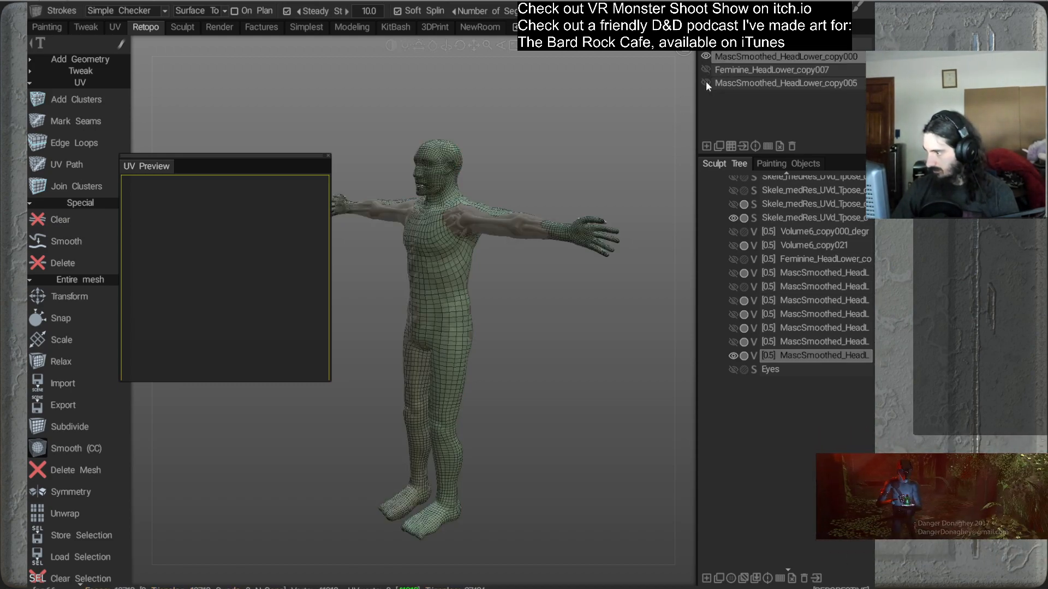
mouse_move(591, 221)
right_down()
mouse_move(554, 312)
mouse_move(558, 365)
right_up()
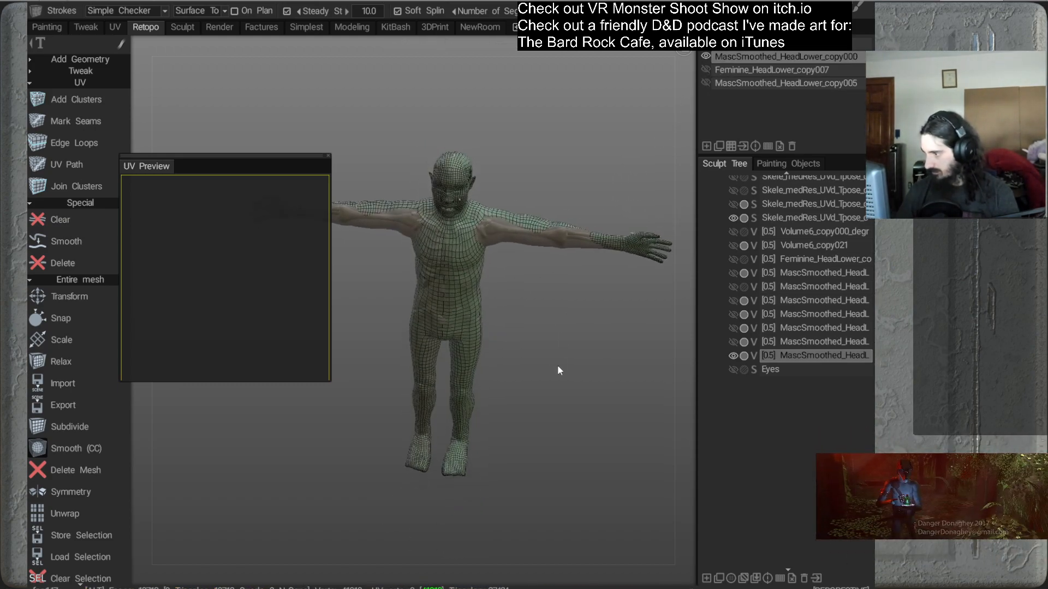
click(732, 355)
alt+drag(529, 326, 558, 294)
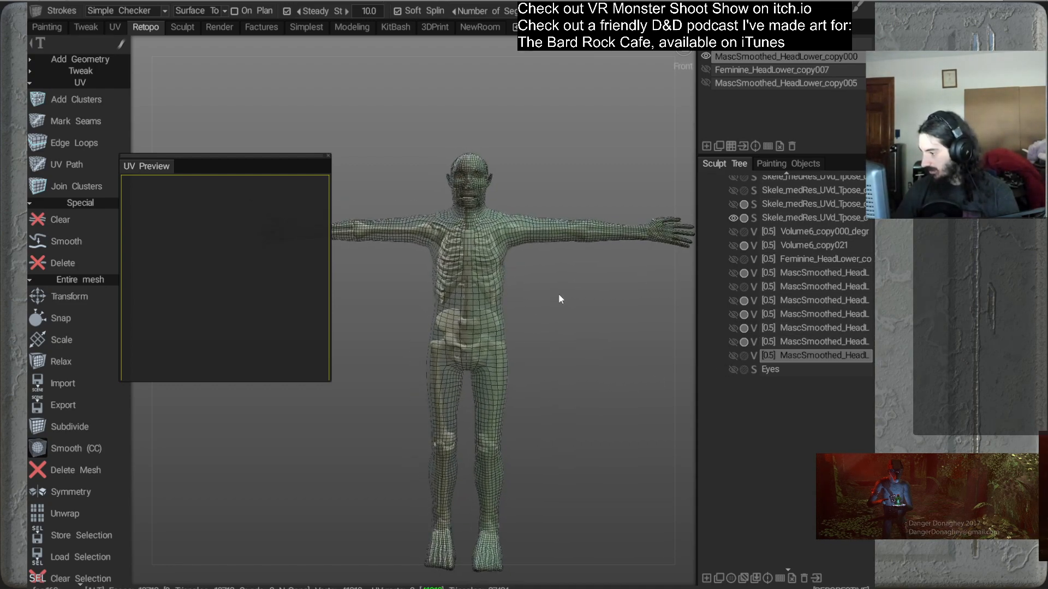
Compare the copy005 and copy000 masculine retopo meshes over the skeleton by alternating their visibility, leaving only copy005 shown
click(705, 82)
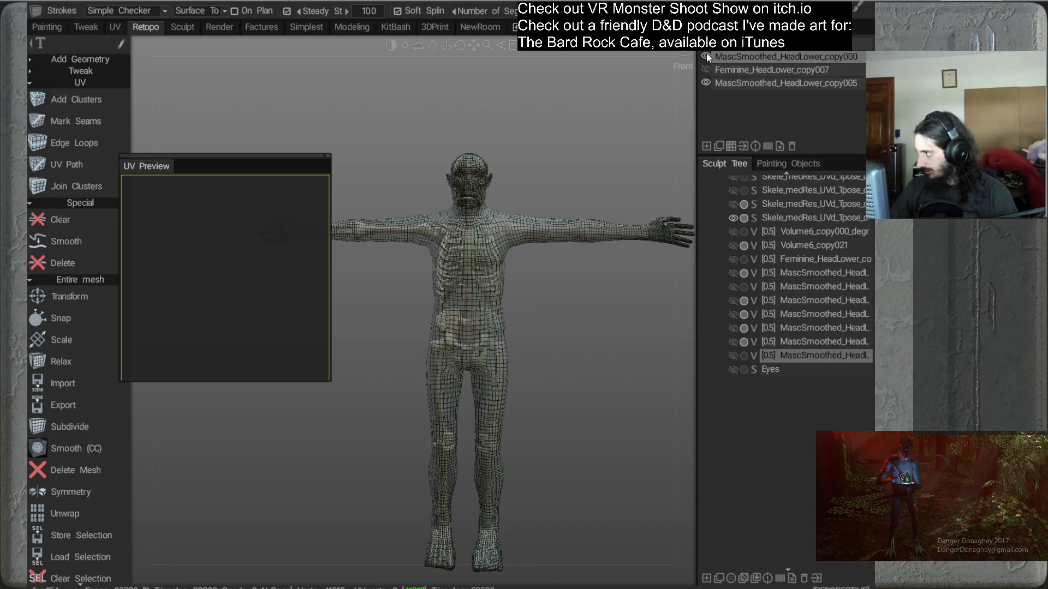
alt+drag(559, 343, 523, 313)
click(705, 55)
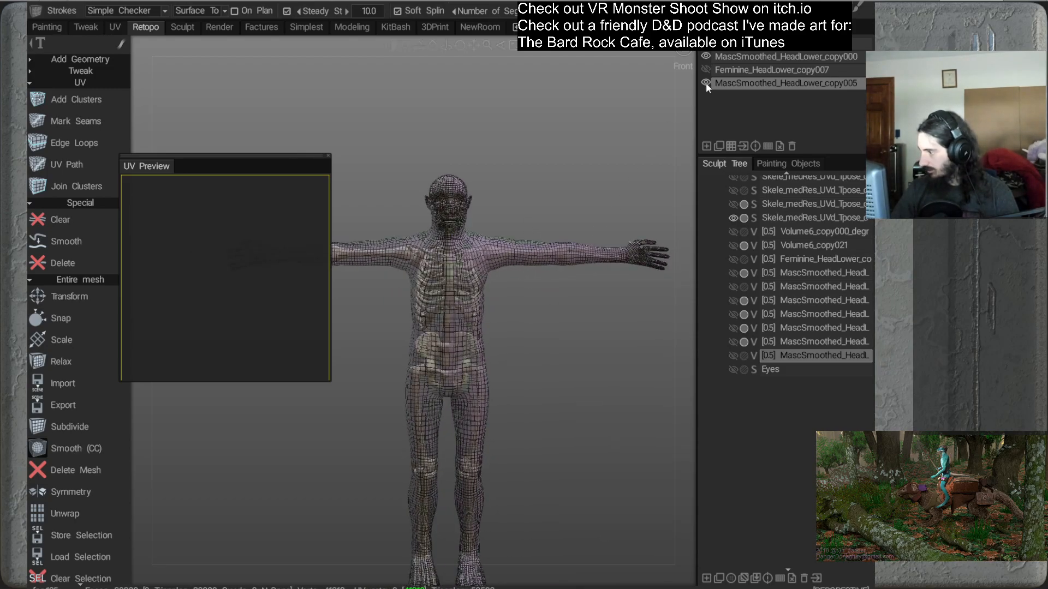
click(705, 83)
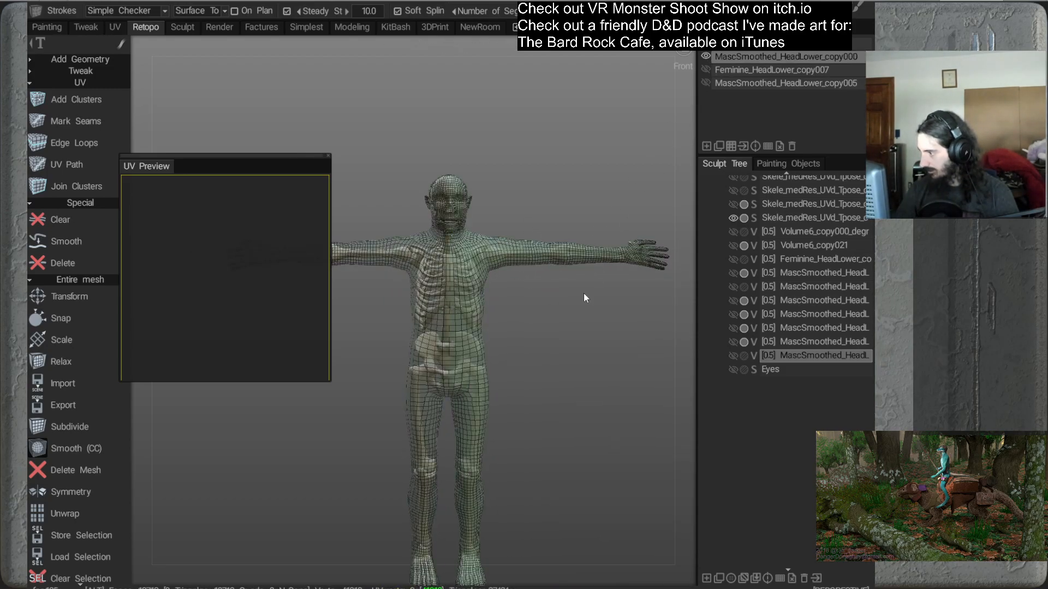
click(706, 83)
alt+drag(503, 296, 591, 249)
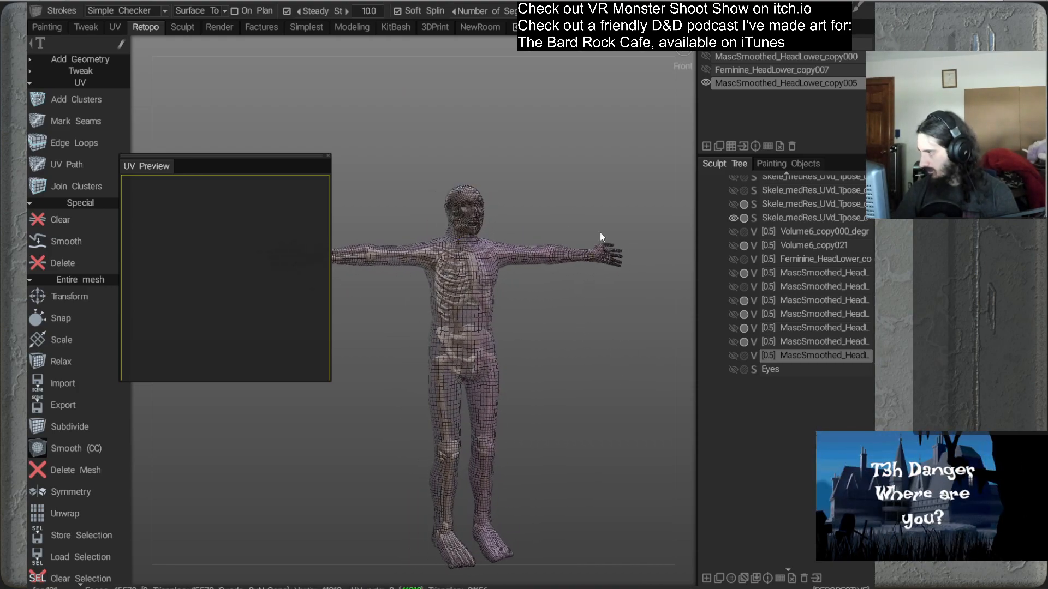
Show only the Feminine_HeadLower_copy007 retopo mesh and examine its fit around the skeleton up to a side view
click(704, 82)
click(705, 69)
alt+drag(437, 365, 507, 250)
alt+right_drag(507, 250, 512, 299)
alt+drag(512, 298, 518, 288)
alt+right_drag(518, 289, 589, 313)
alt+drag(588, 314, 572, 230)
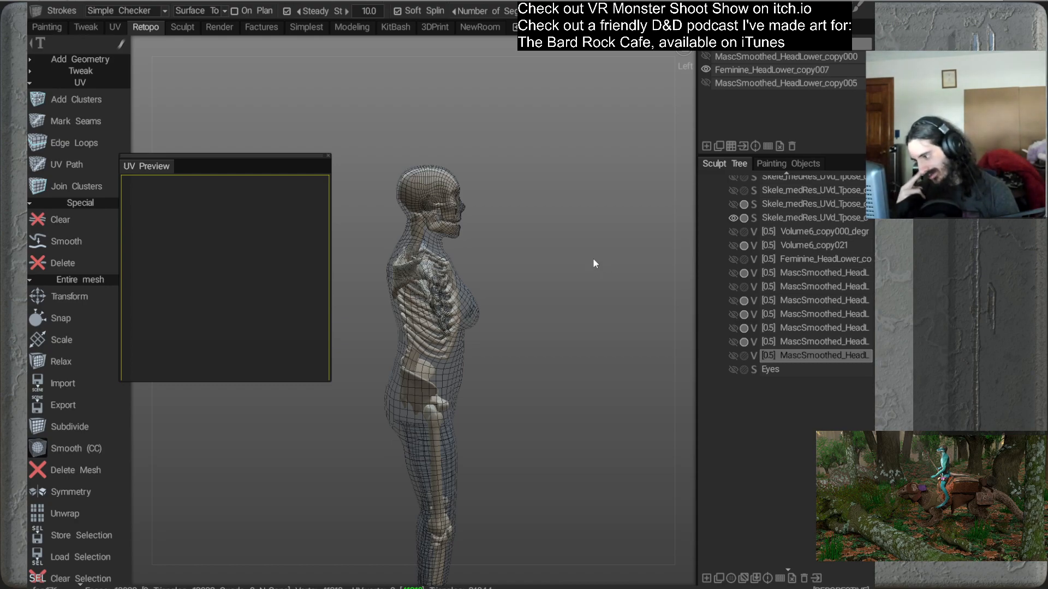
Turn the masculine copy005 retopo mesh back on so it overlaps the feminine mesh around the skeleton
click(705, 83)
drag(646, 205, 578, 256)
scroll(715, 382, up, 3)
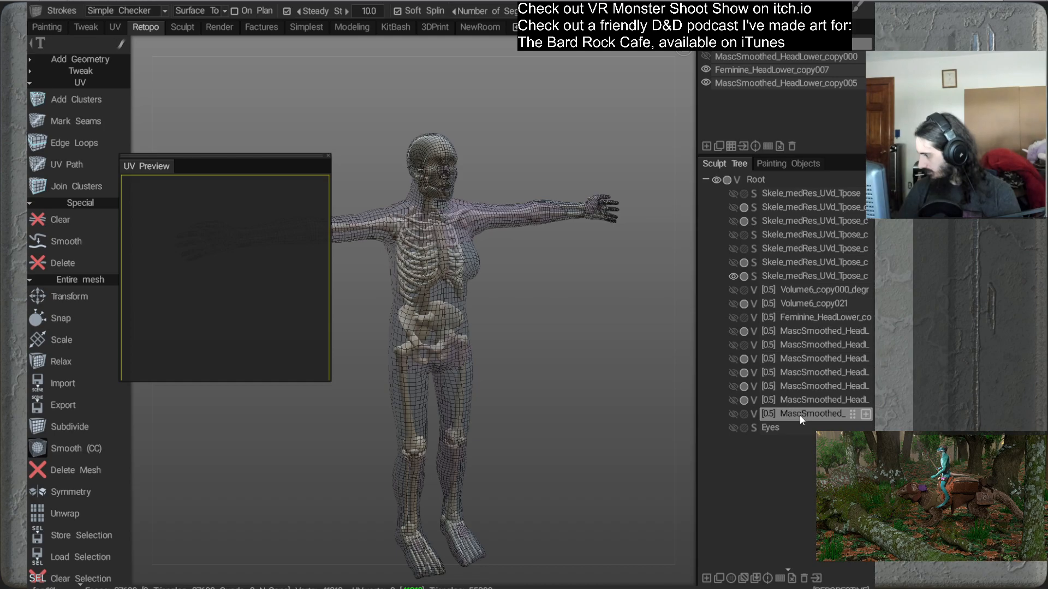
drag(662, 284, 541, 326)
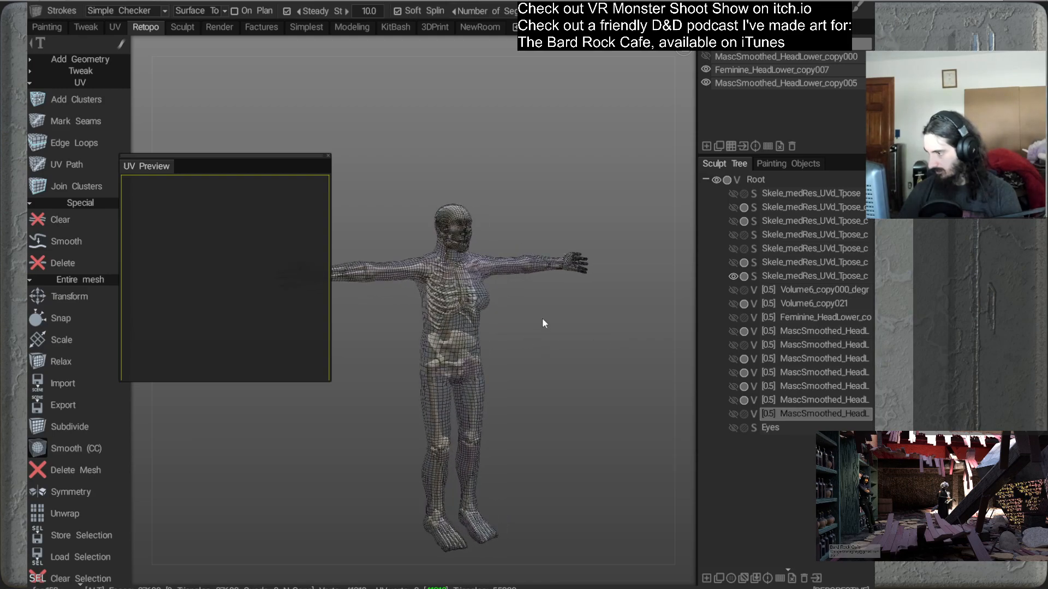
Save the scene as a new 3B file in 3dCoat_Stuff, adding 1 to the name HumanFitGUDder_Retopo
click(36, 10)
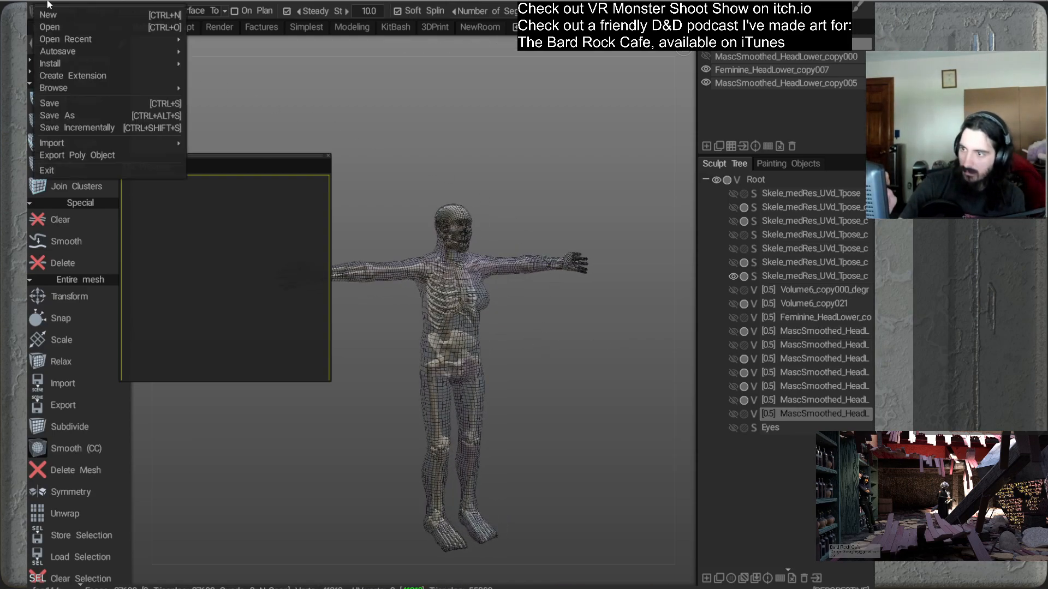
click(100, 115)
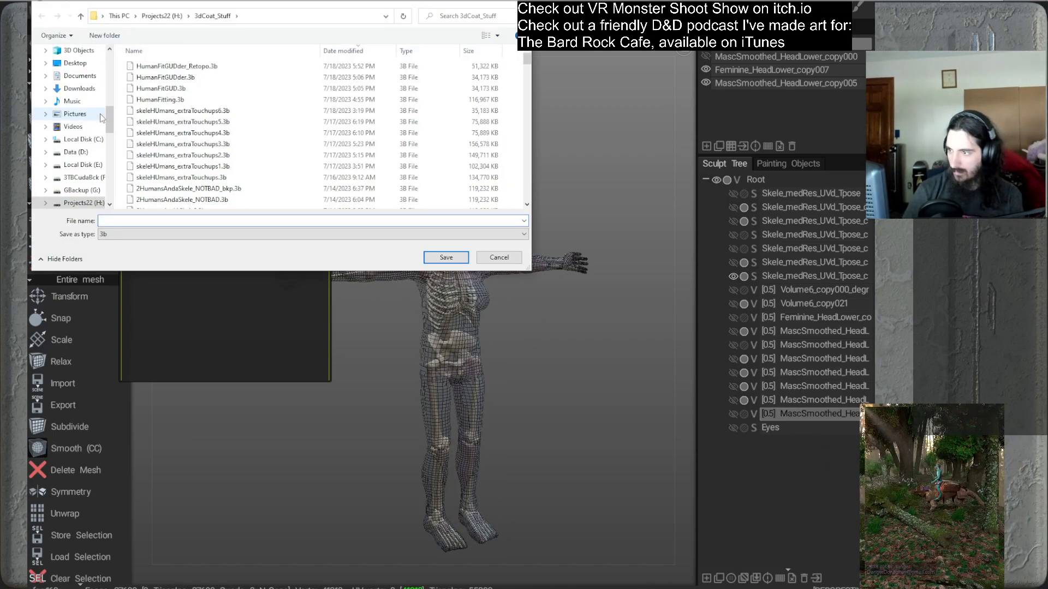
click(177, 66)
click(174, 221)
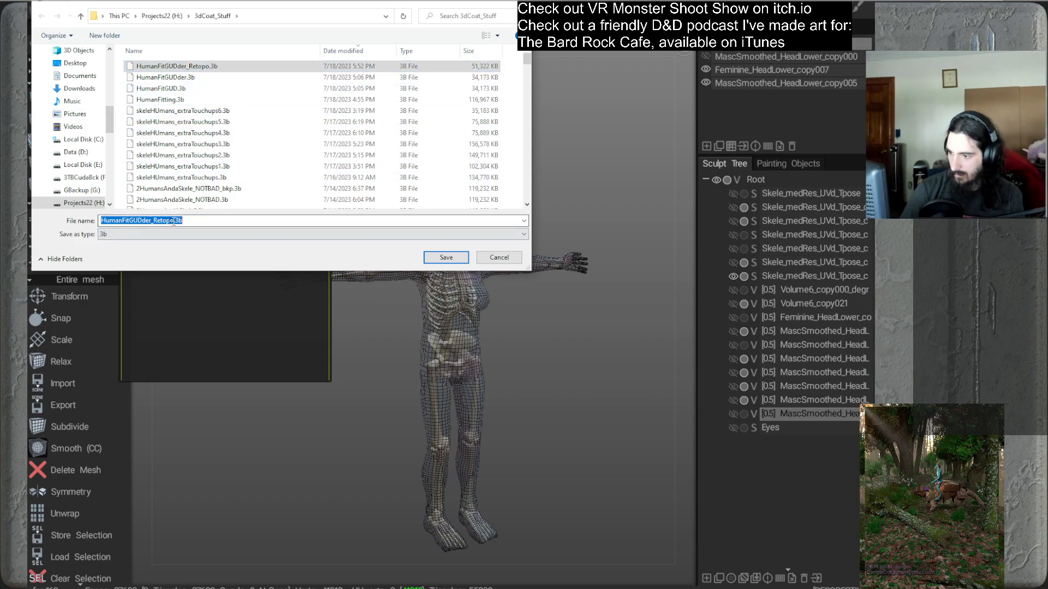
text(1)
key(Return)
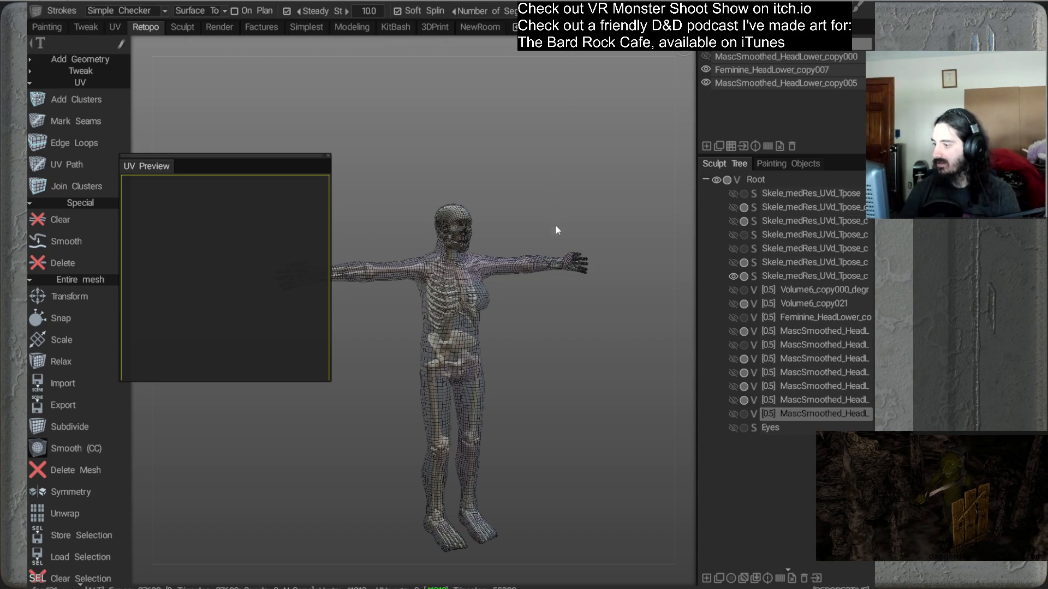
Examine how the overlapping feminine and masculine retopo meshes sit around the skeleton from several angles and distances
alt+right_drag(556, 225, 519, 109)
alt+drag(460, 285, 644, 308)
alt+drag(511, 298, 580, 330)
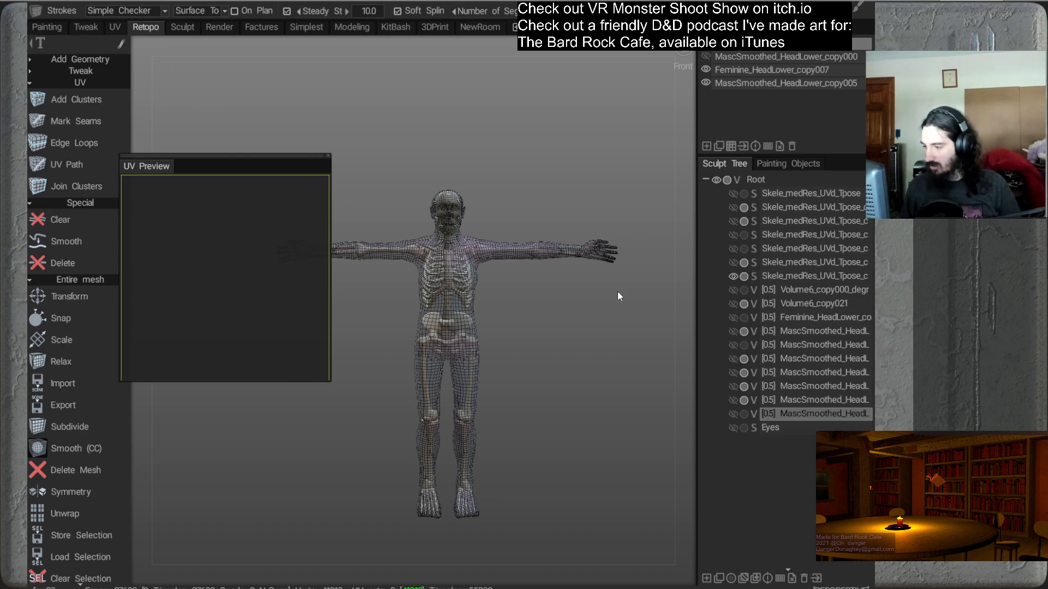
drag(549, 335, 589, 301)
alt+middle_drag(536, 261, 538, 349)
alt+right_drag(530, 320, 605, 382)
alt+middle_drag(604, 378, 565, 362)
drag(581, 359, 397, 308)
alt+right_drag(631, 488, 525, 385)
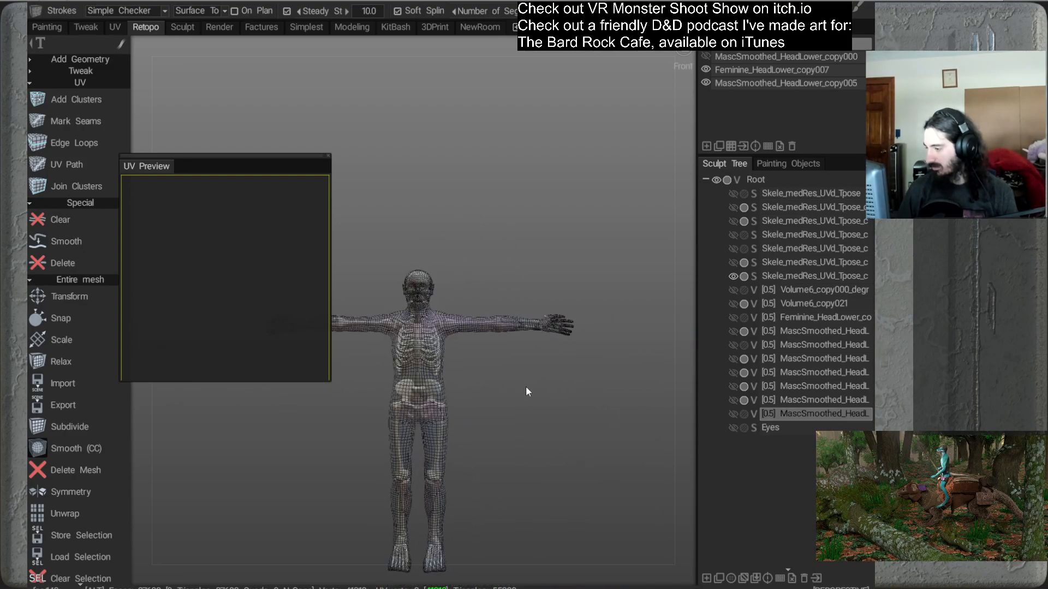
Compare the masculine and feminine retopo meshes over the skeleton by hiding each in turn, leaving both shown
click(705, 84)
mouse_move(480, 248)
alt+mouse_down()
mouse_move(634, 250)
mouse_move(603, 238)
mouse_move(482, 233)
alt+mouse_up()
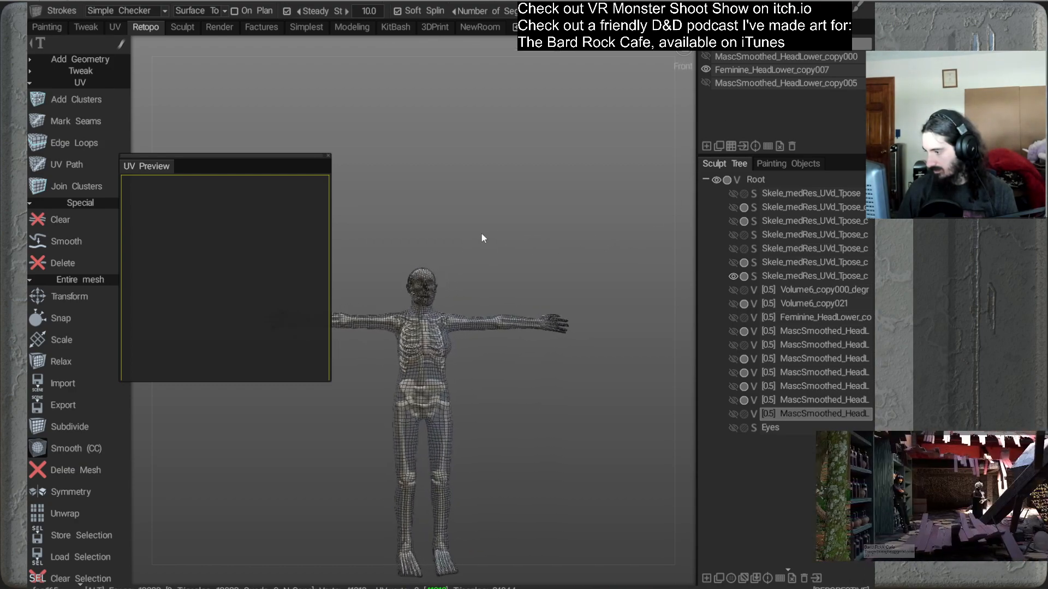
click(705, 82)
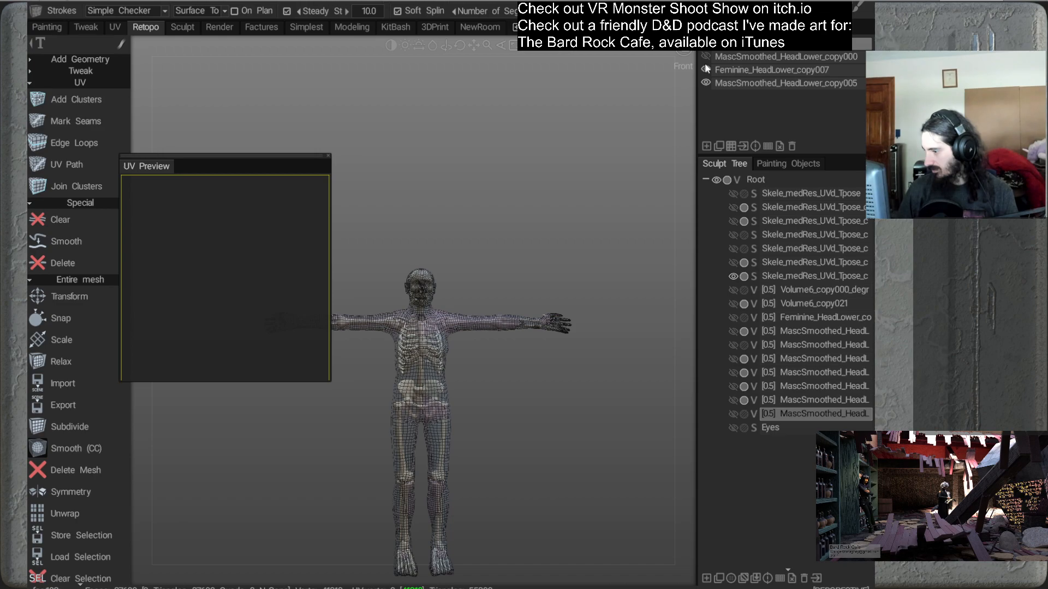
alt+drag(545, 198, 640, 195)
alt+right_drag(527, 165, 610, 301)
alt+drag(610, 301, 578, 310)
alt+right_drag(578, 310, 527, 177)
alt+drag(527, 178, 571, 185)
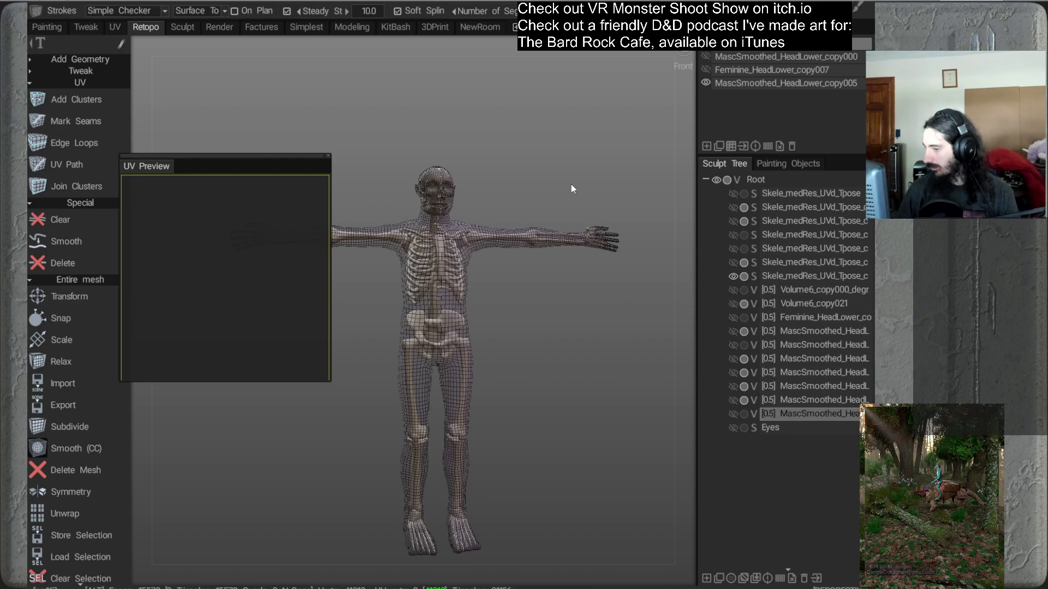
click(704, 69)
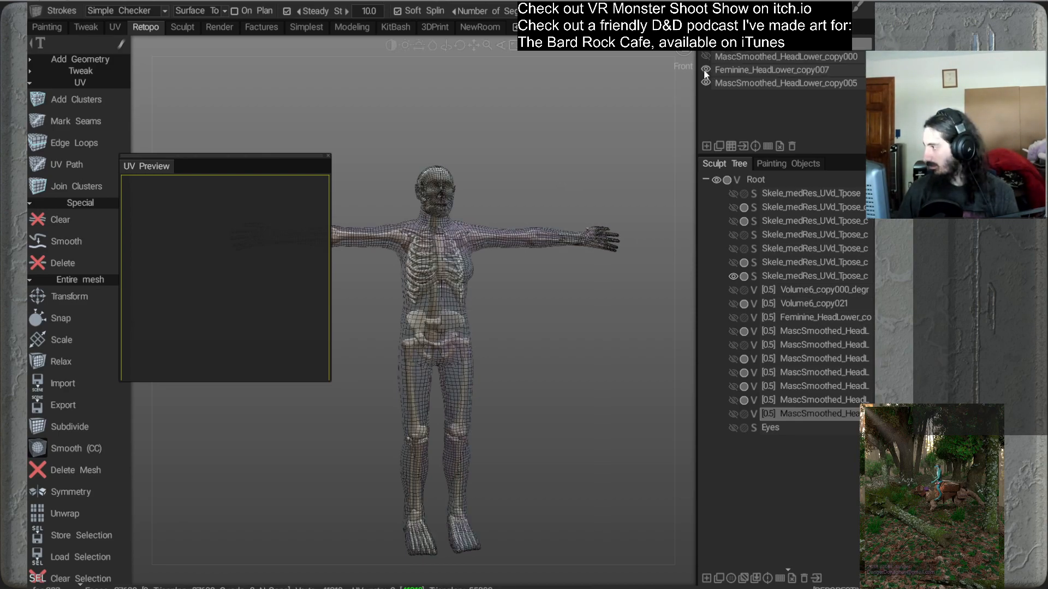
alt+drag(580, 132, 638, 146)
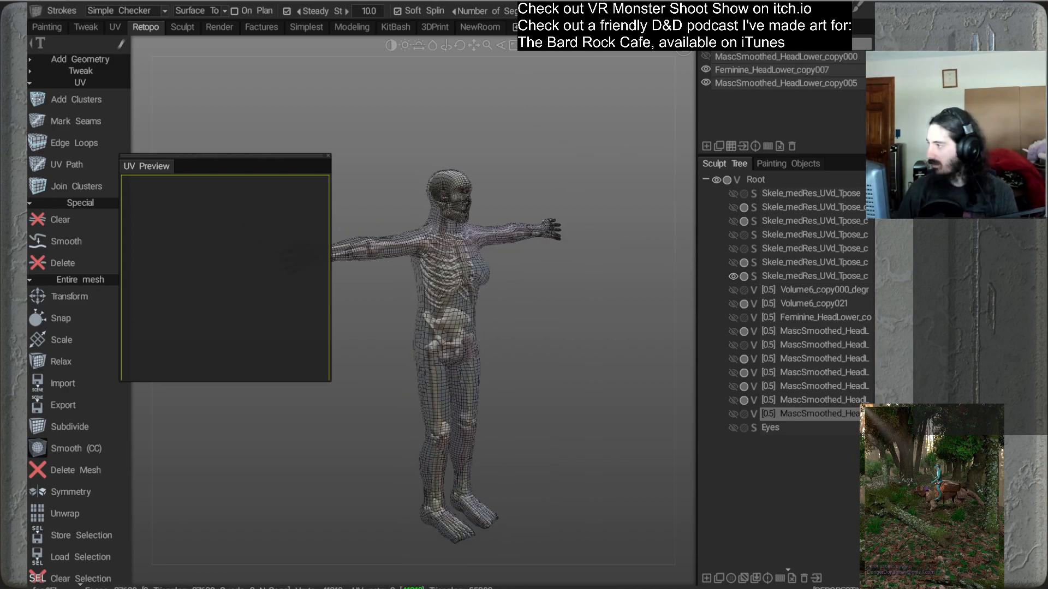